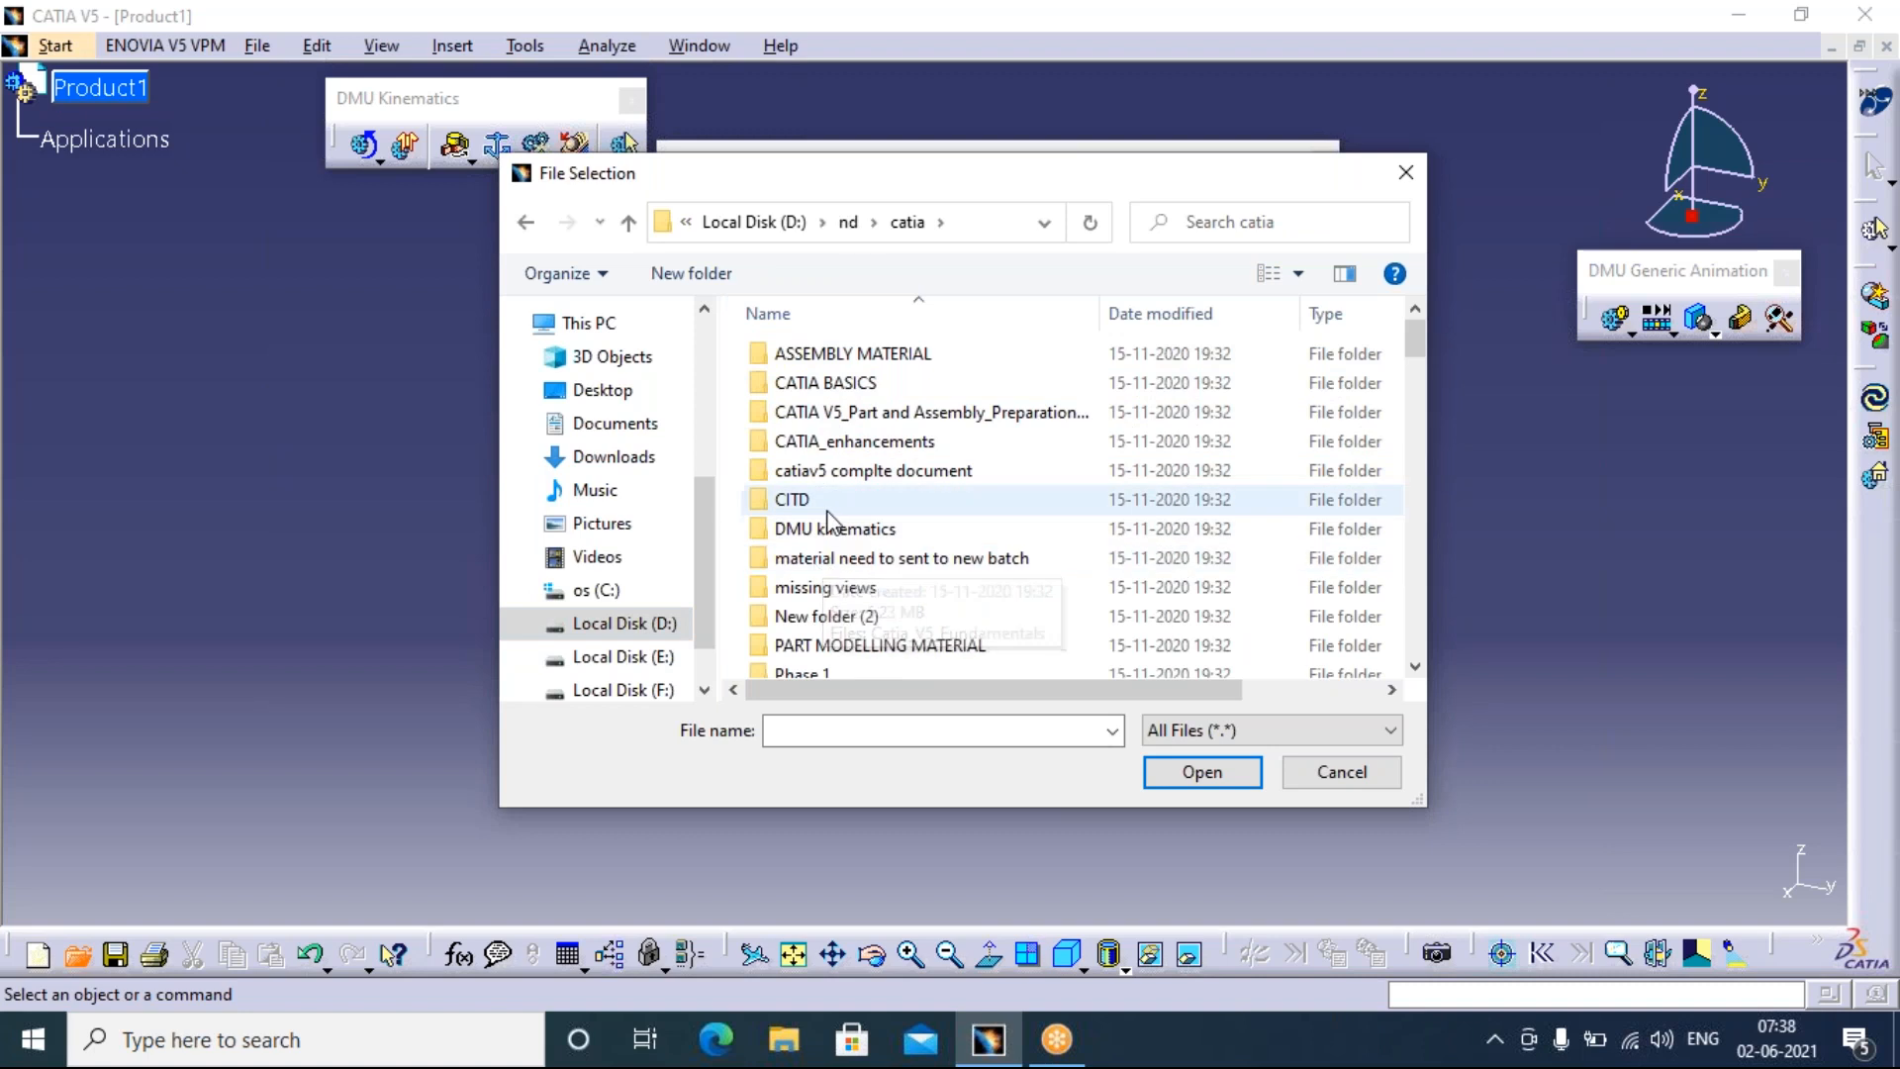
Open the assembly Product1 from the folder DMU kinematics > 13 cv joint
double_click(827, 533)
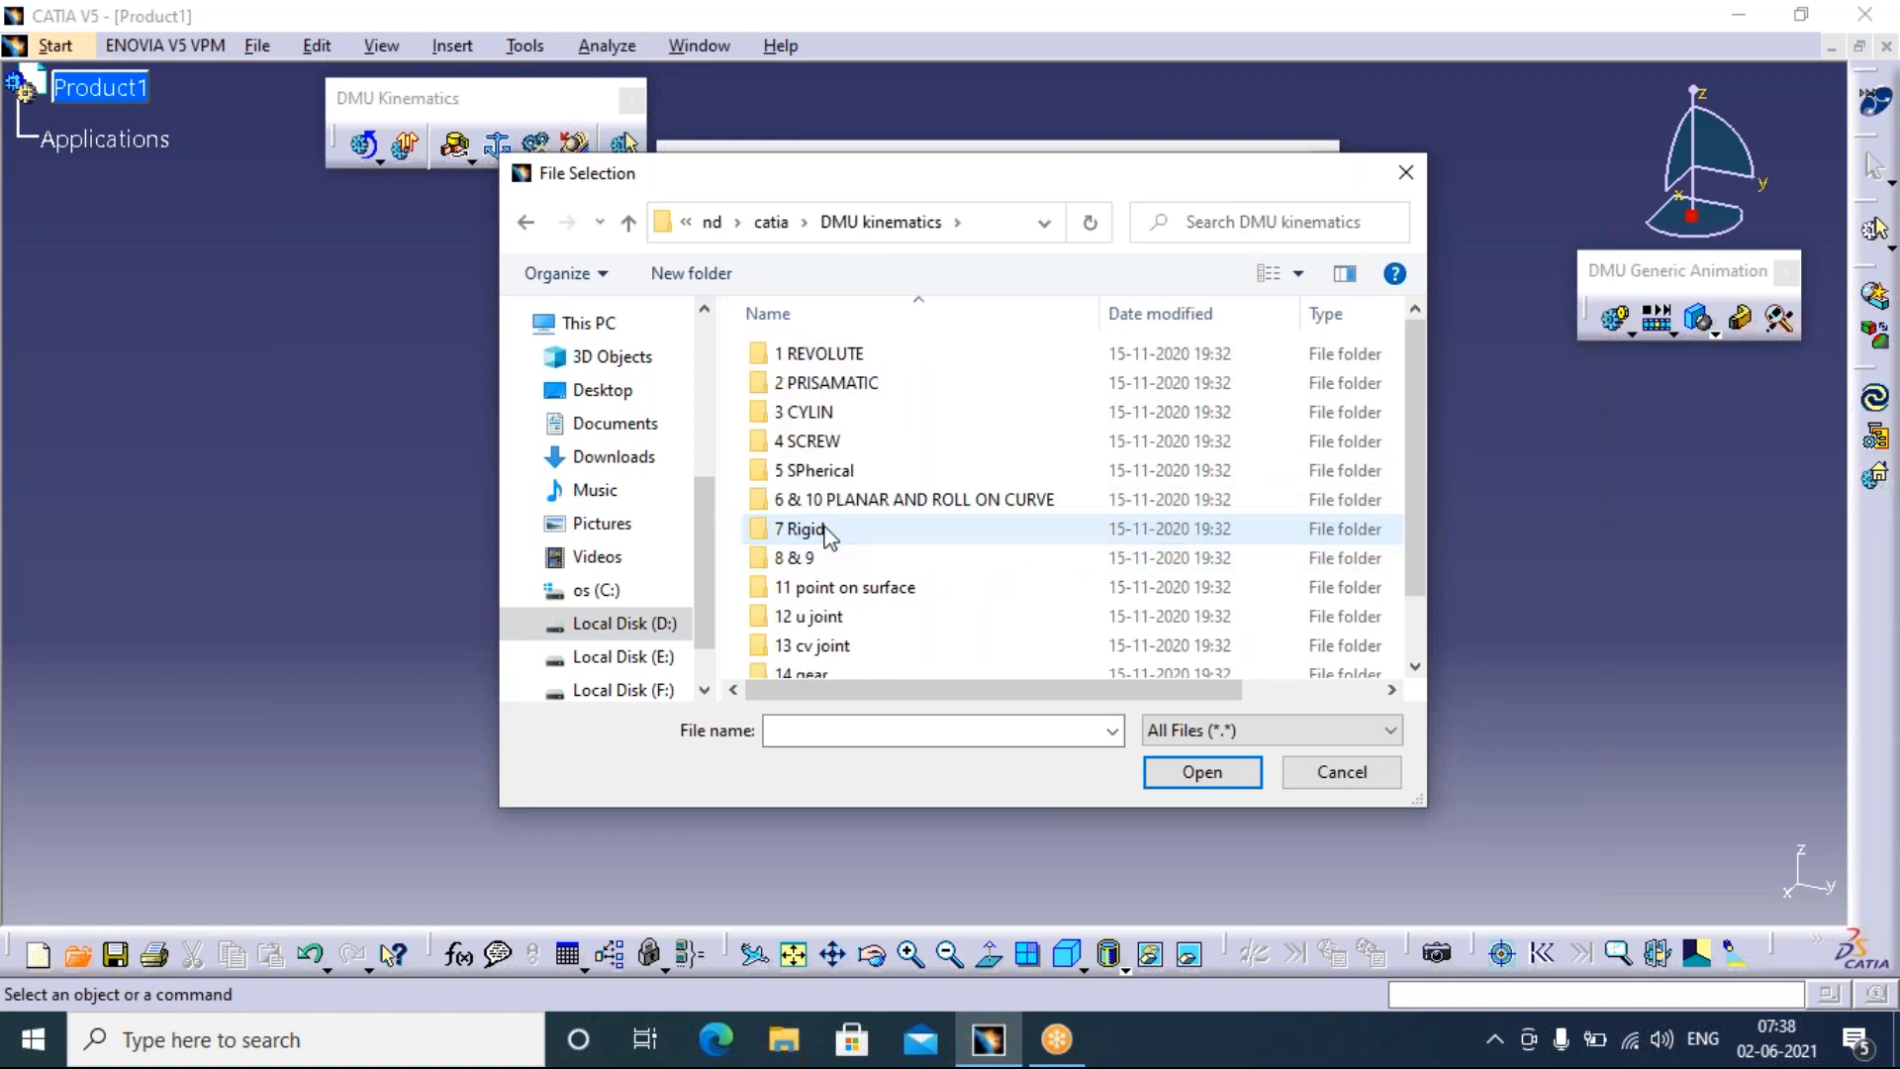
double_click(812, 645)
click(814, 418)
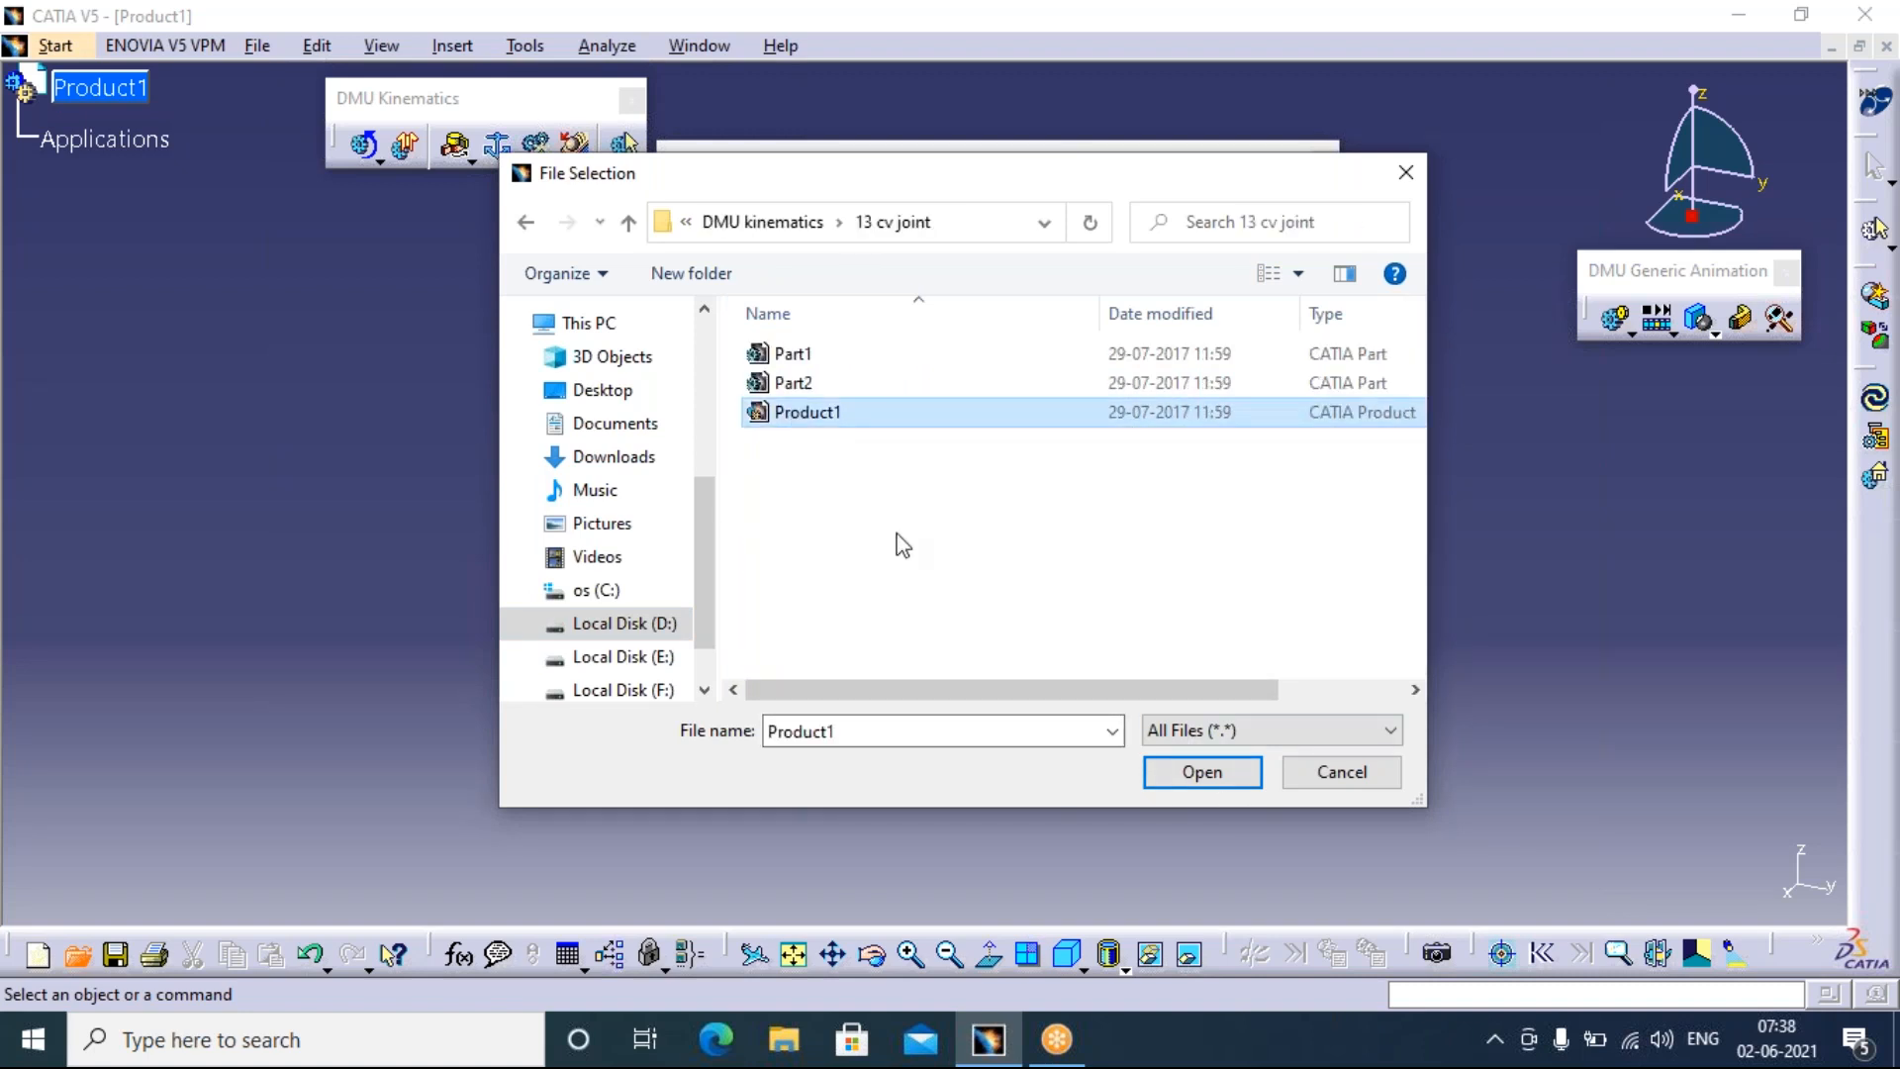
click(1203, 773)
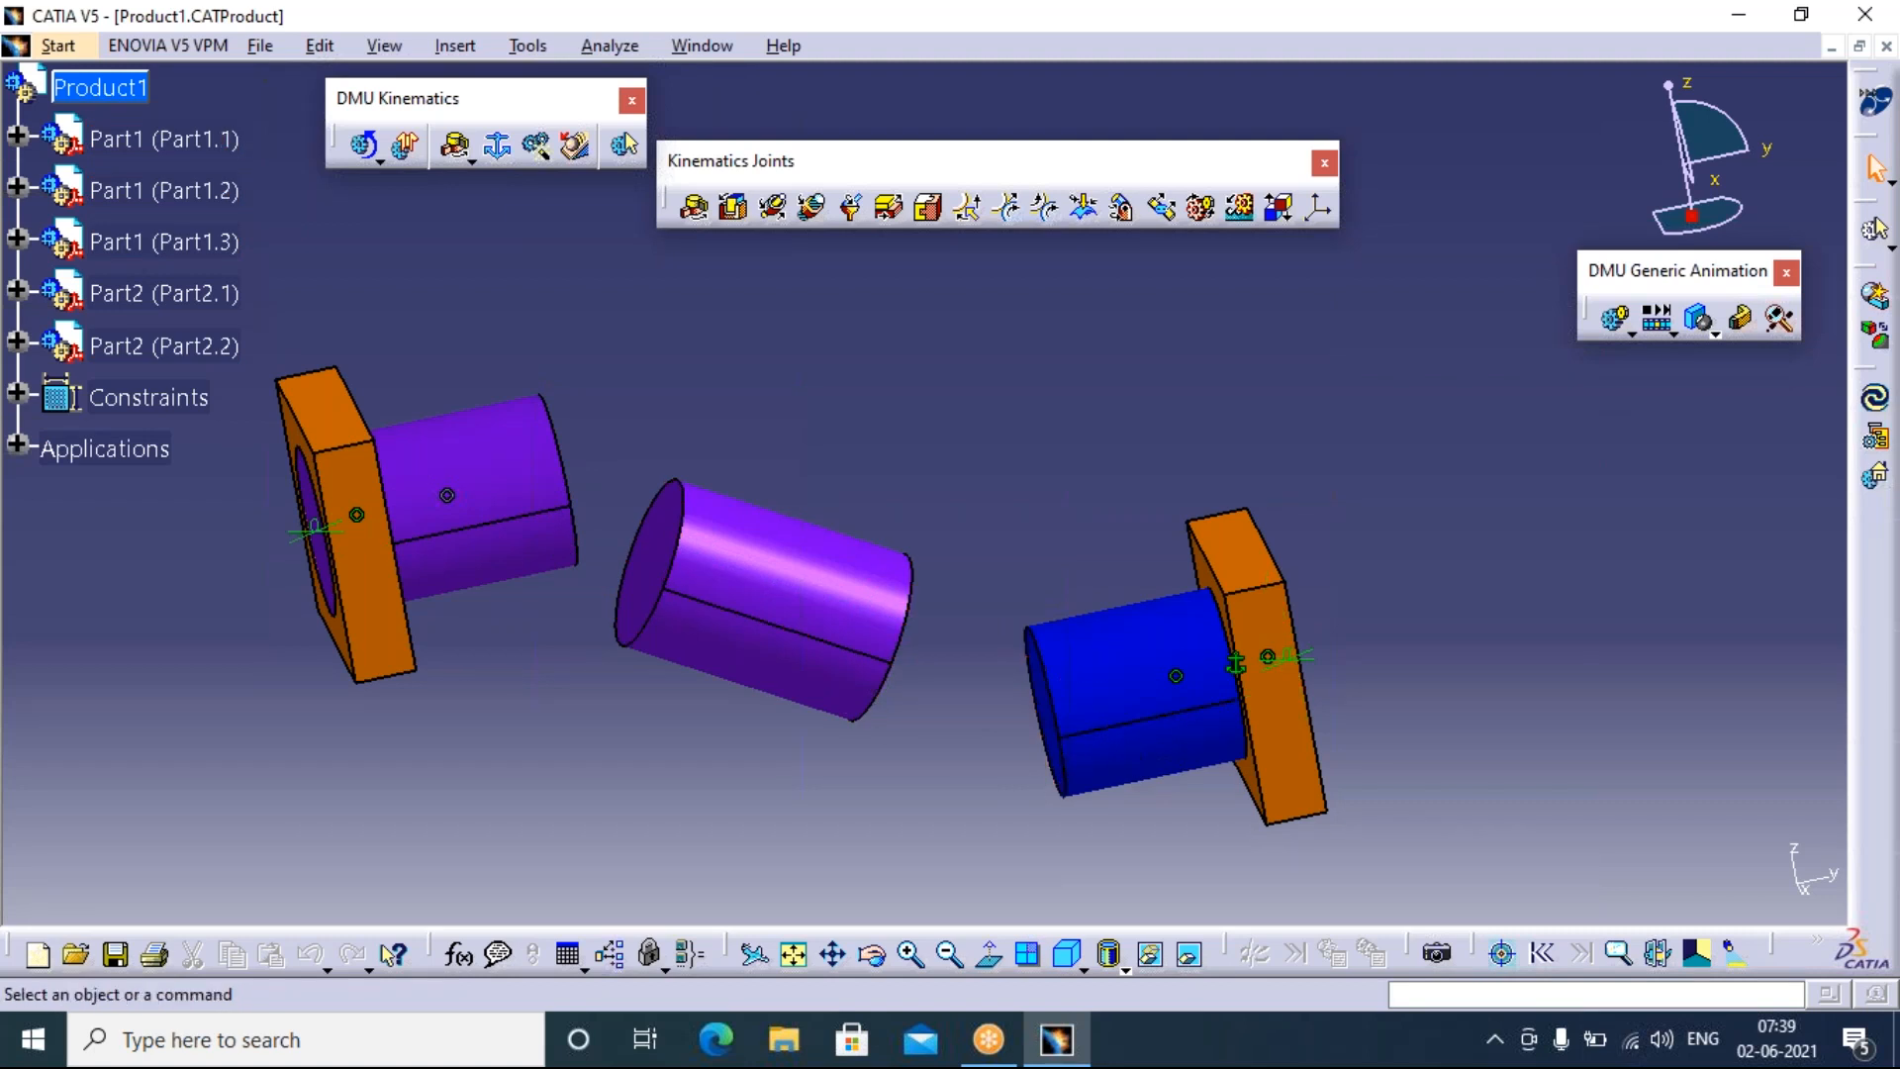
Delete the existing Mechanism.1 from the product's Applications branch
click(18, 447)
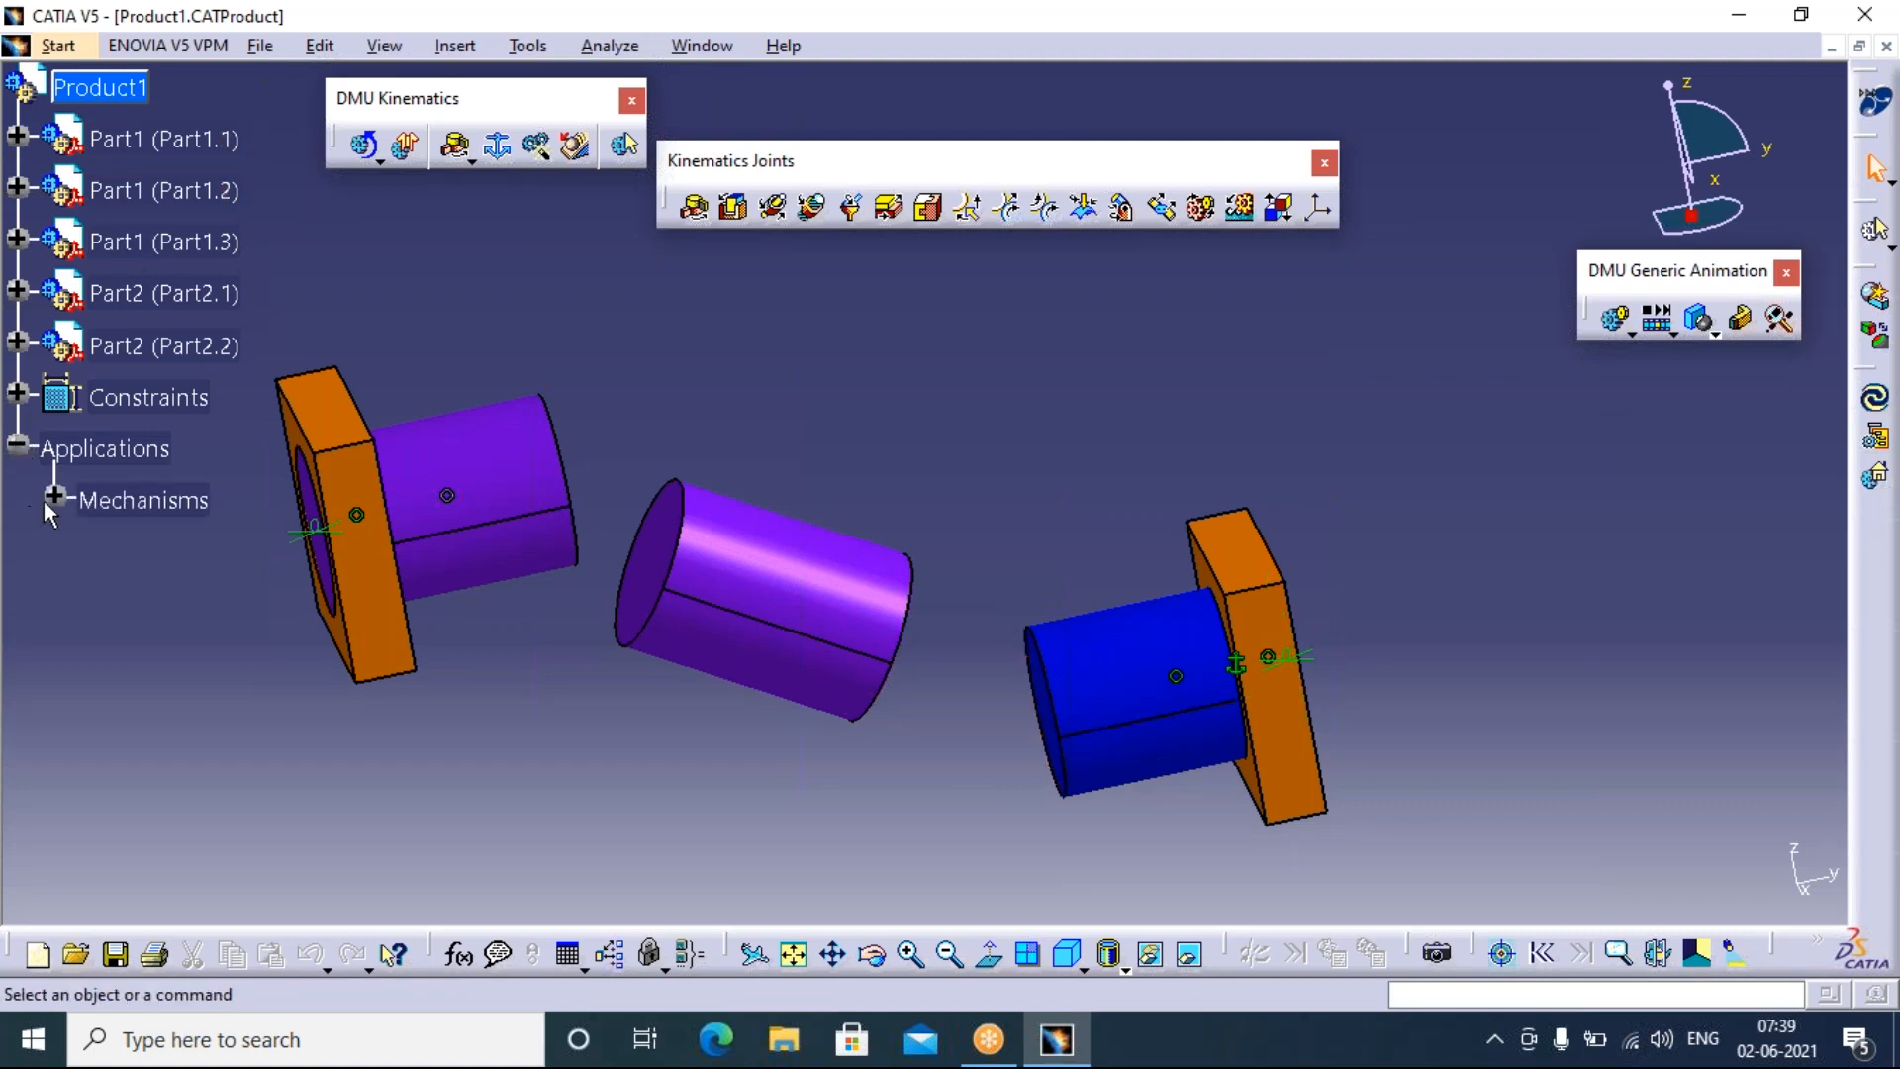
click(56, 493)
right_click(213, 556)
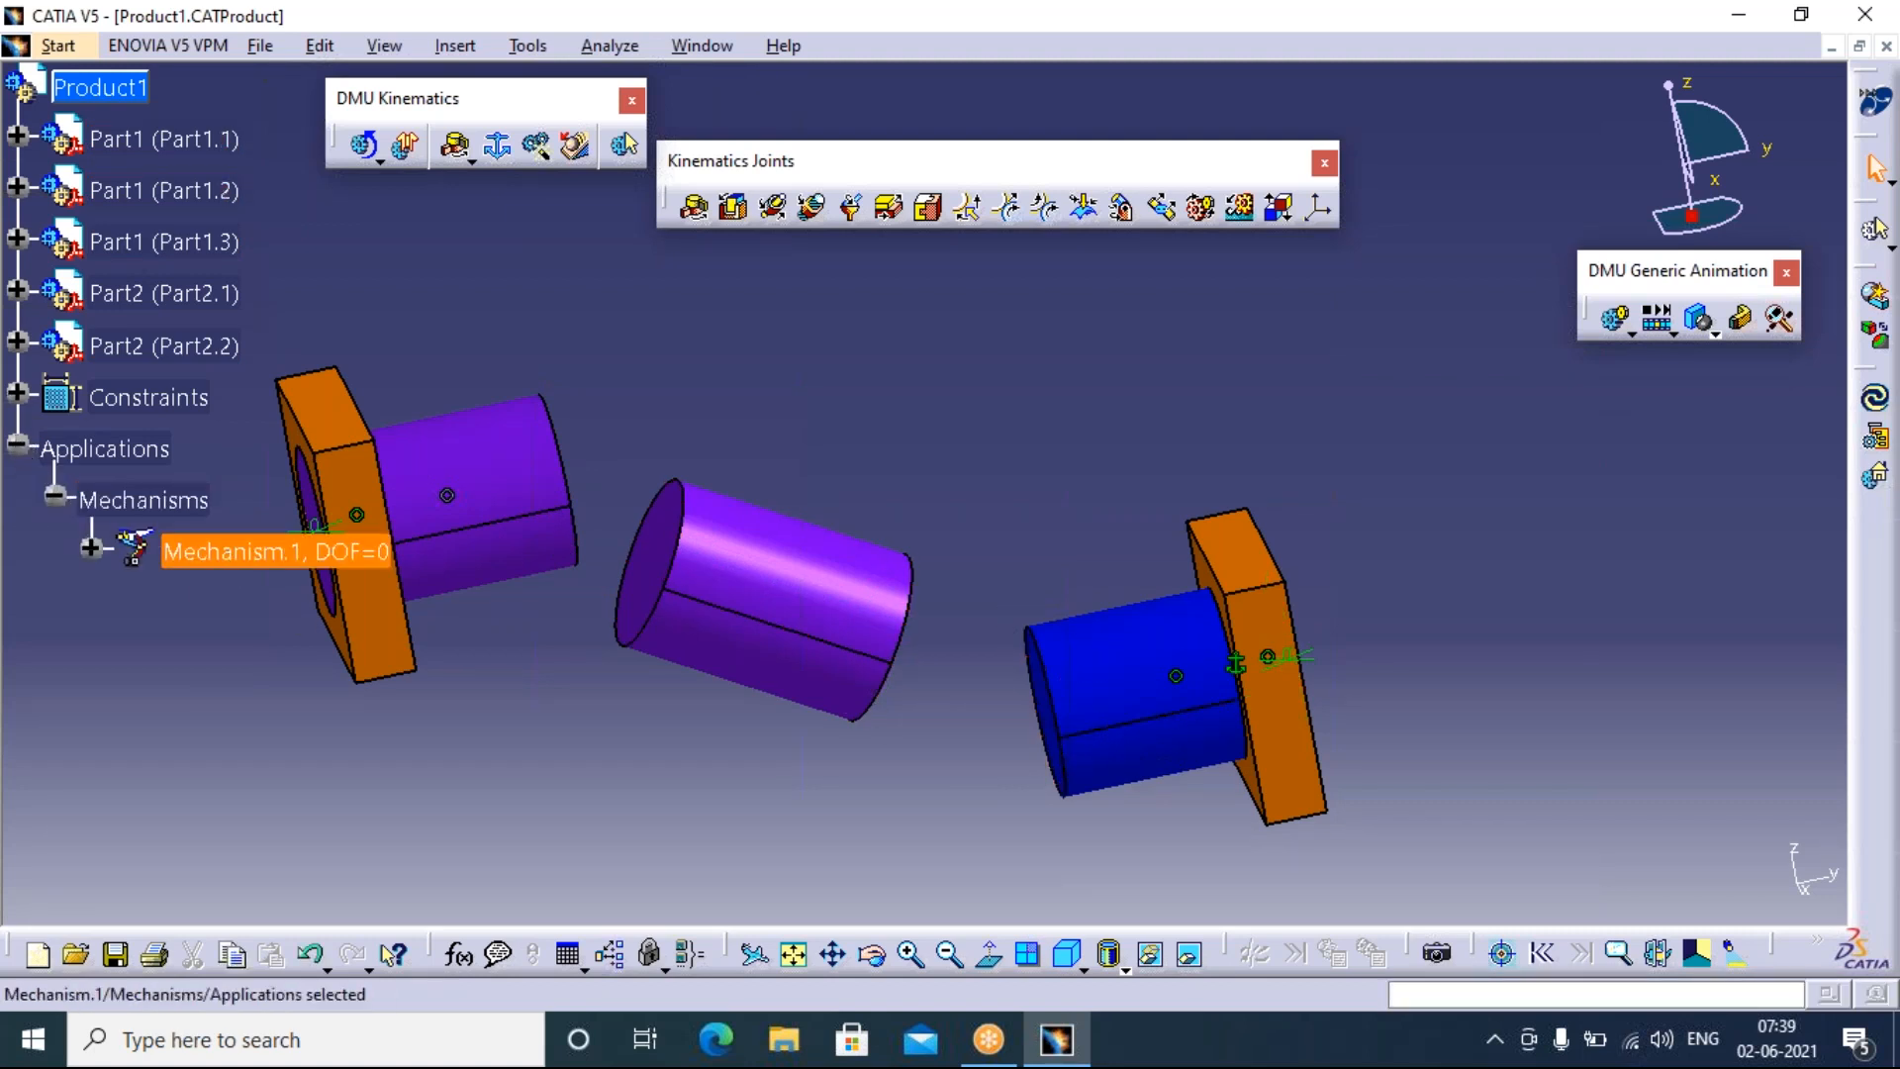
click(297, 887)
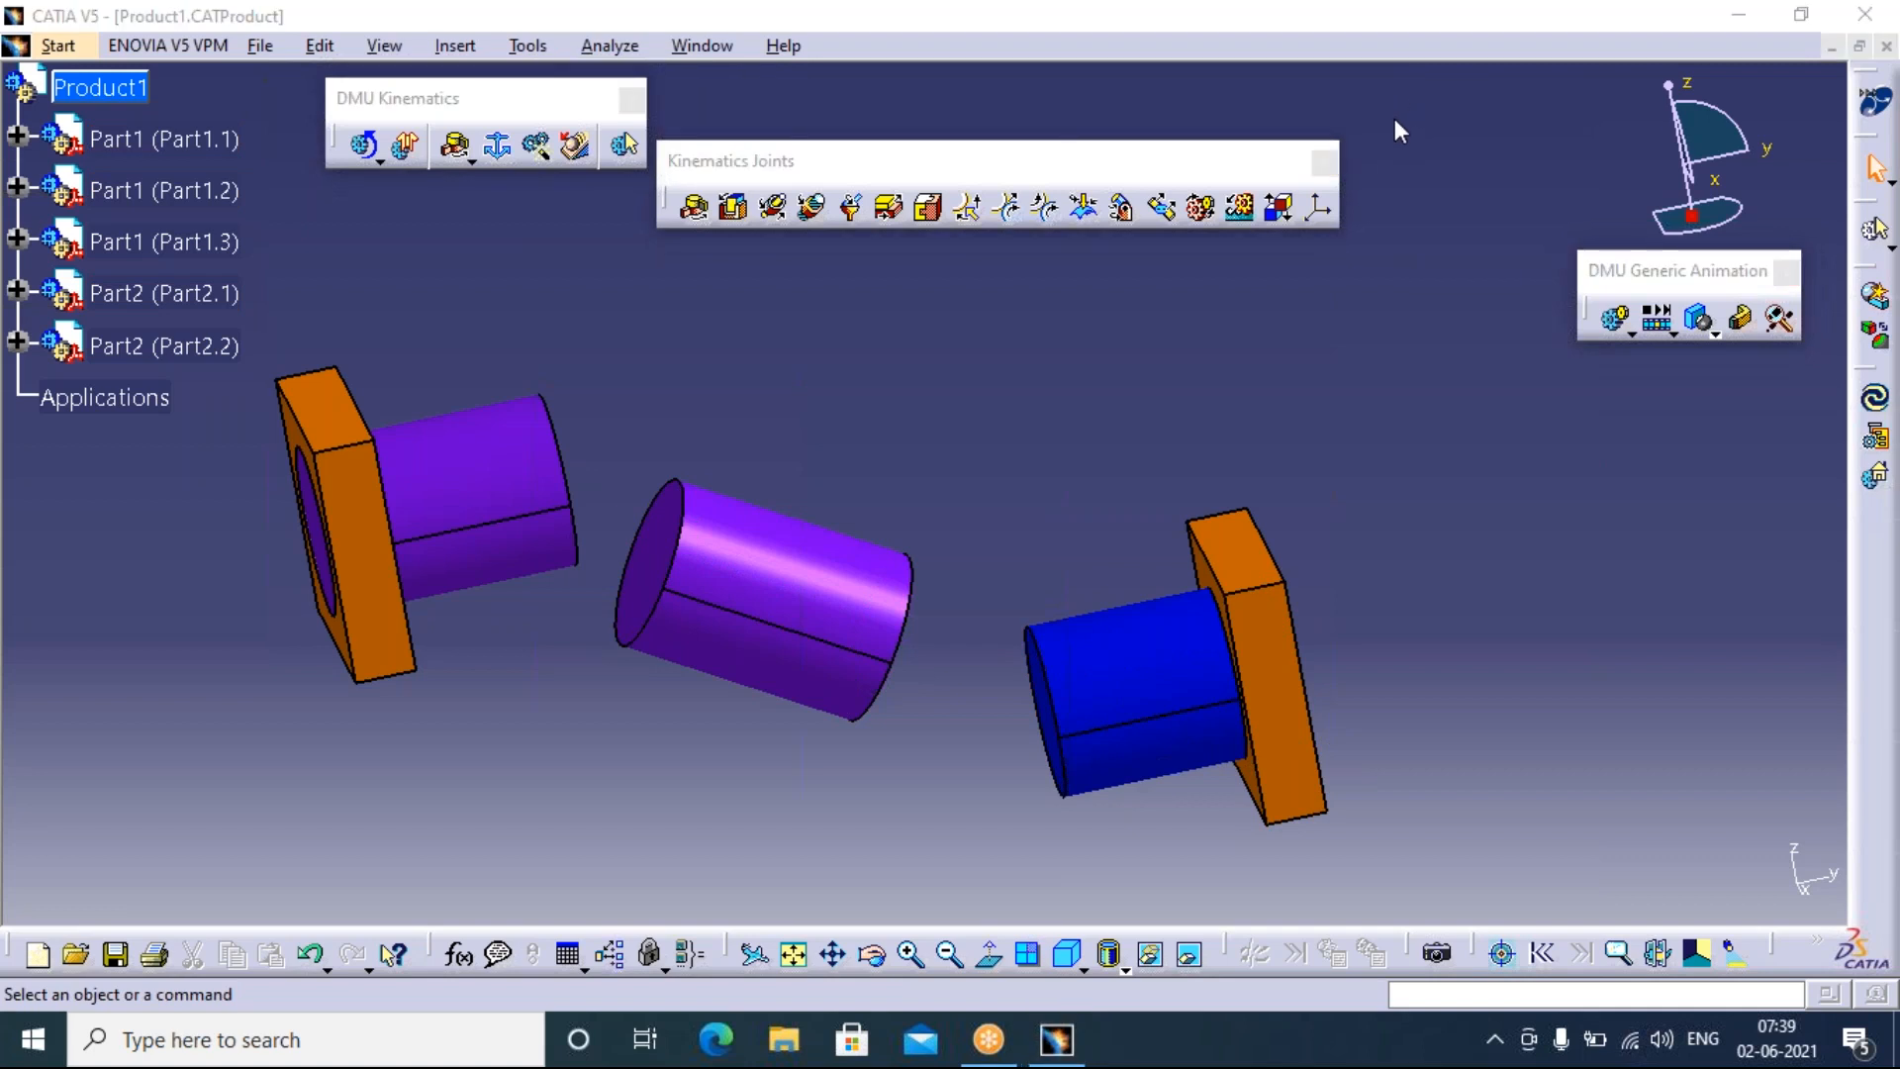
Create a new mechanism and set the orange block Part2.2 as its fixed part
click(440, 45)
click(485, 125)
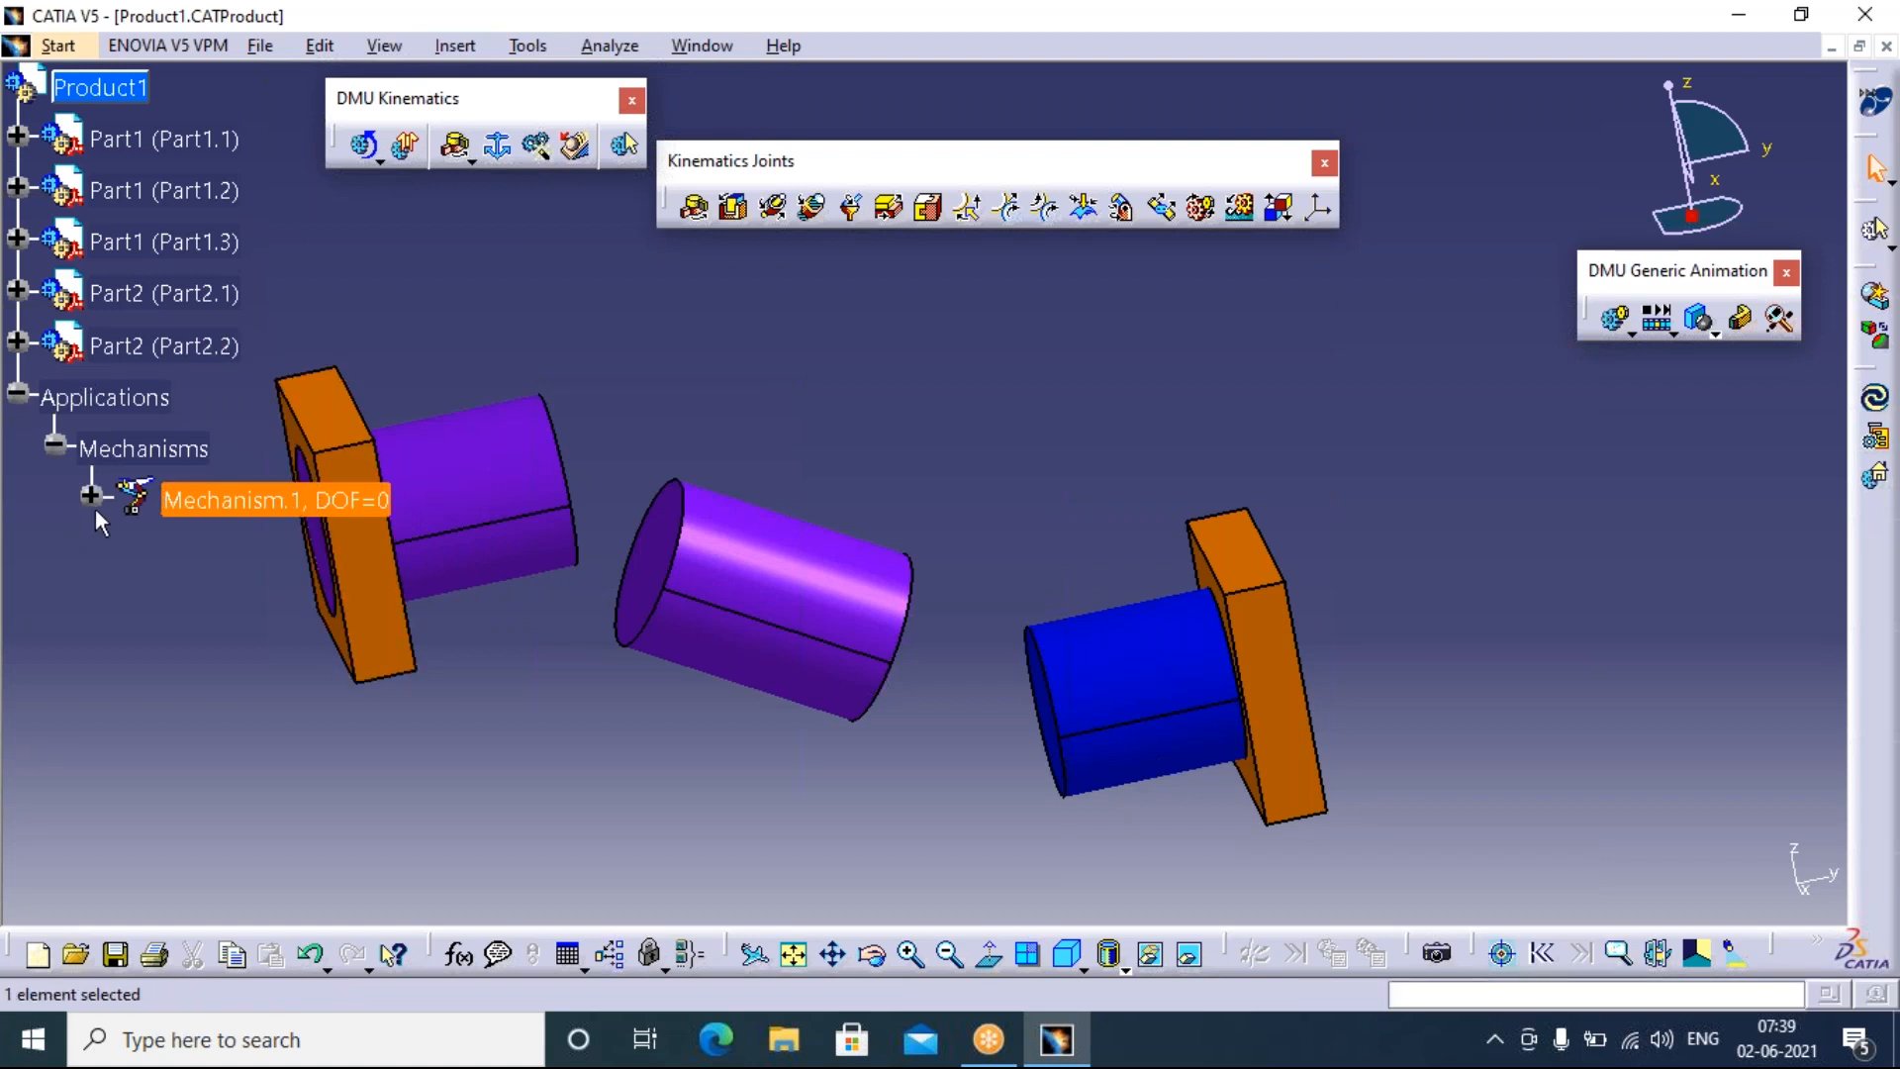
click(90, 495)
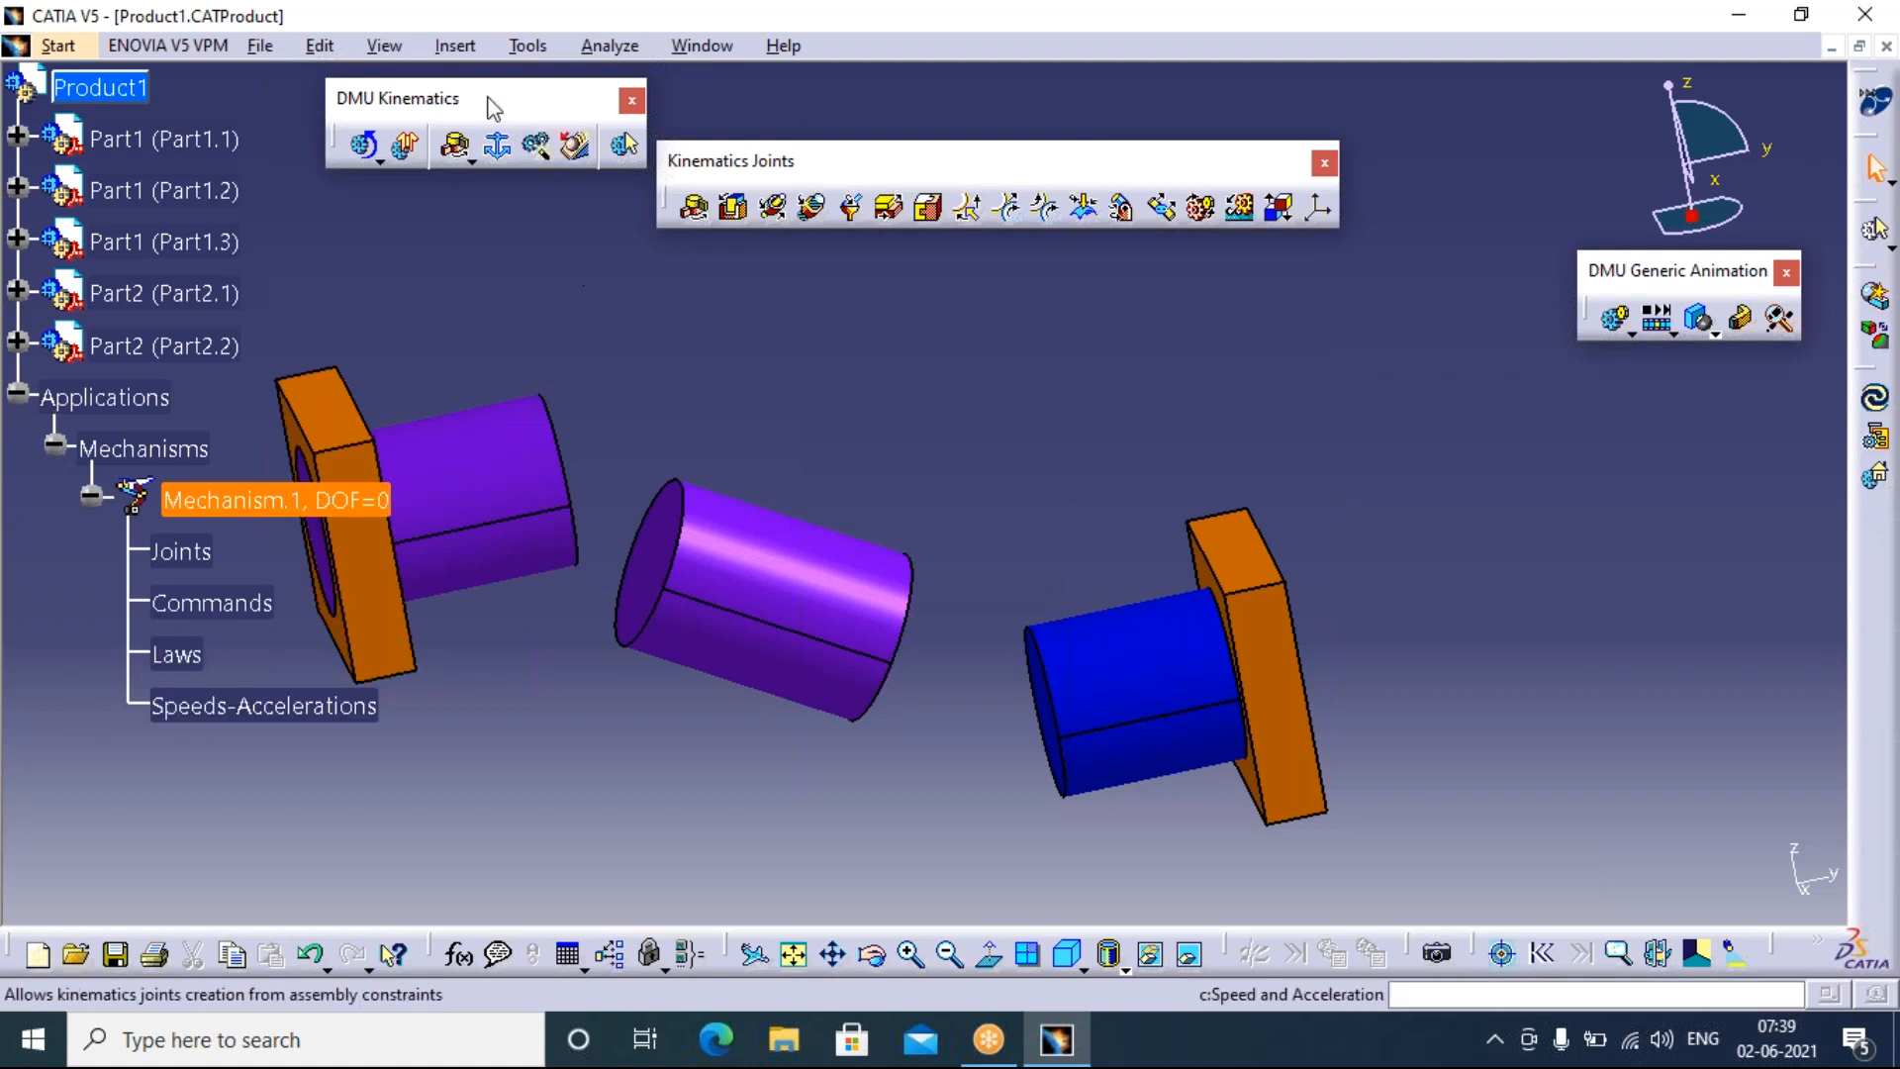
click(497, 147)
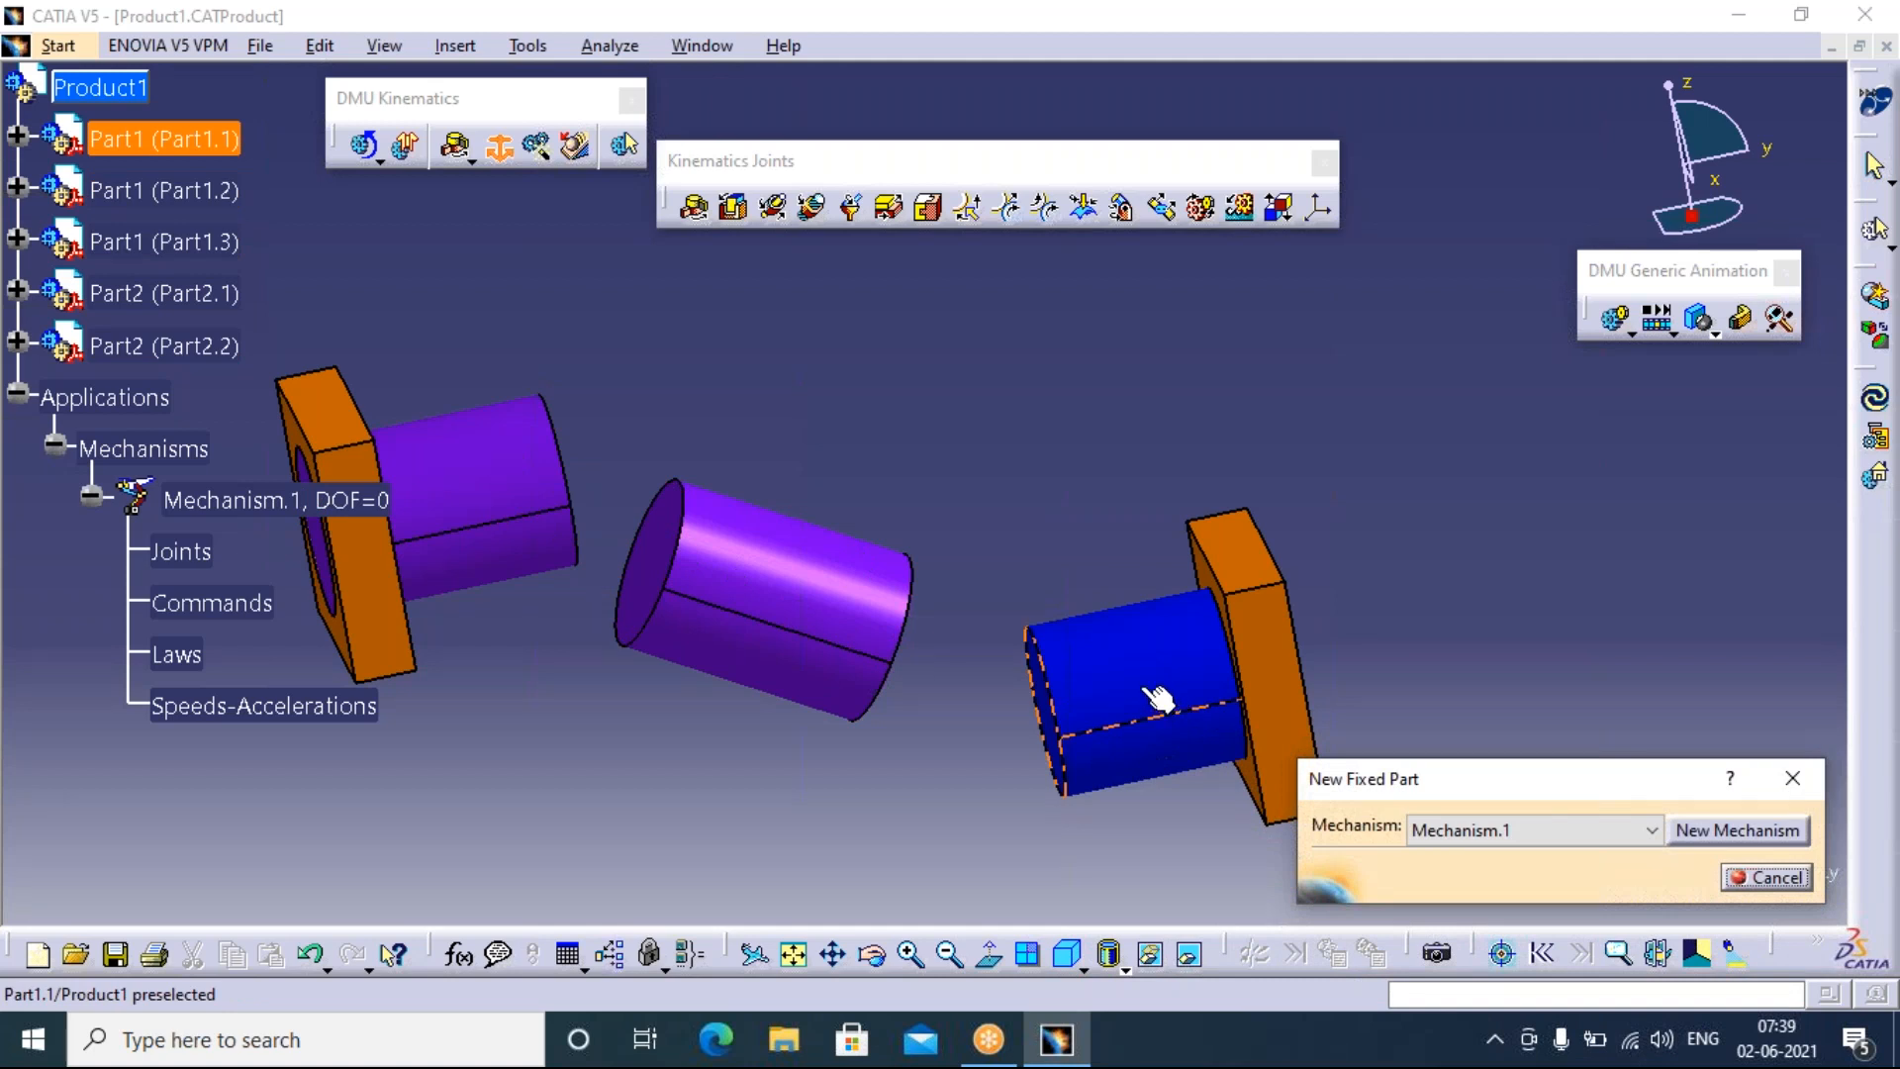
click(358, 433)
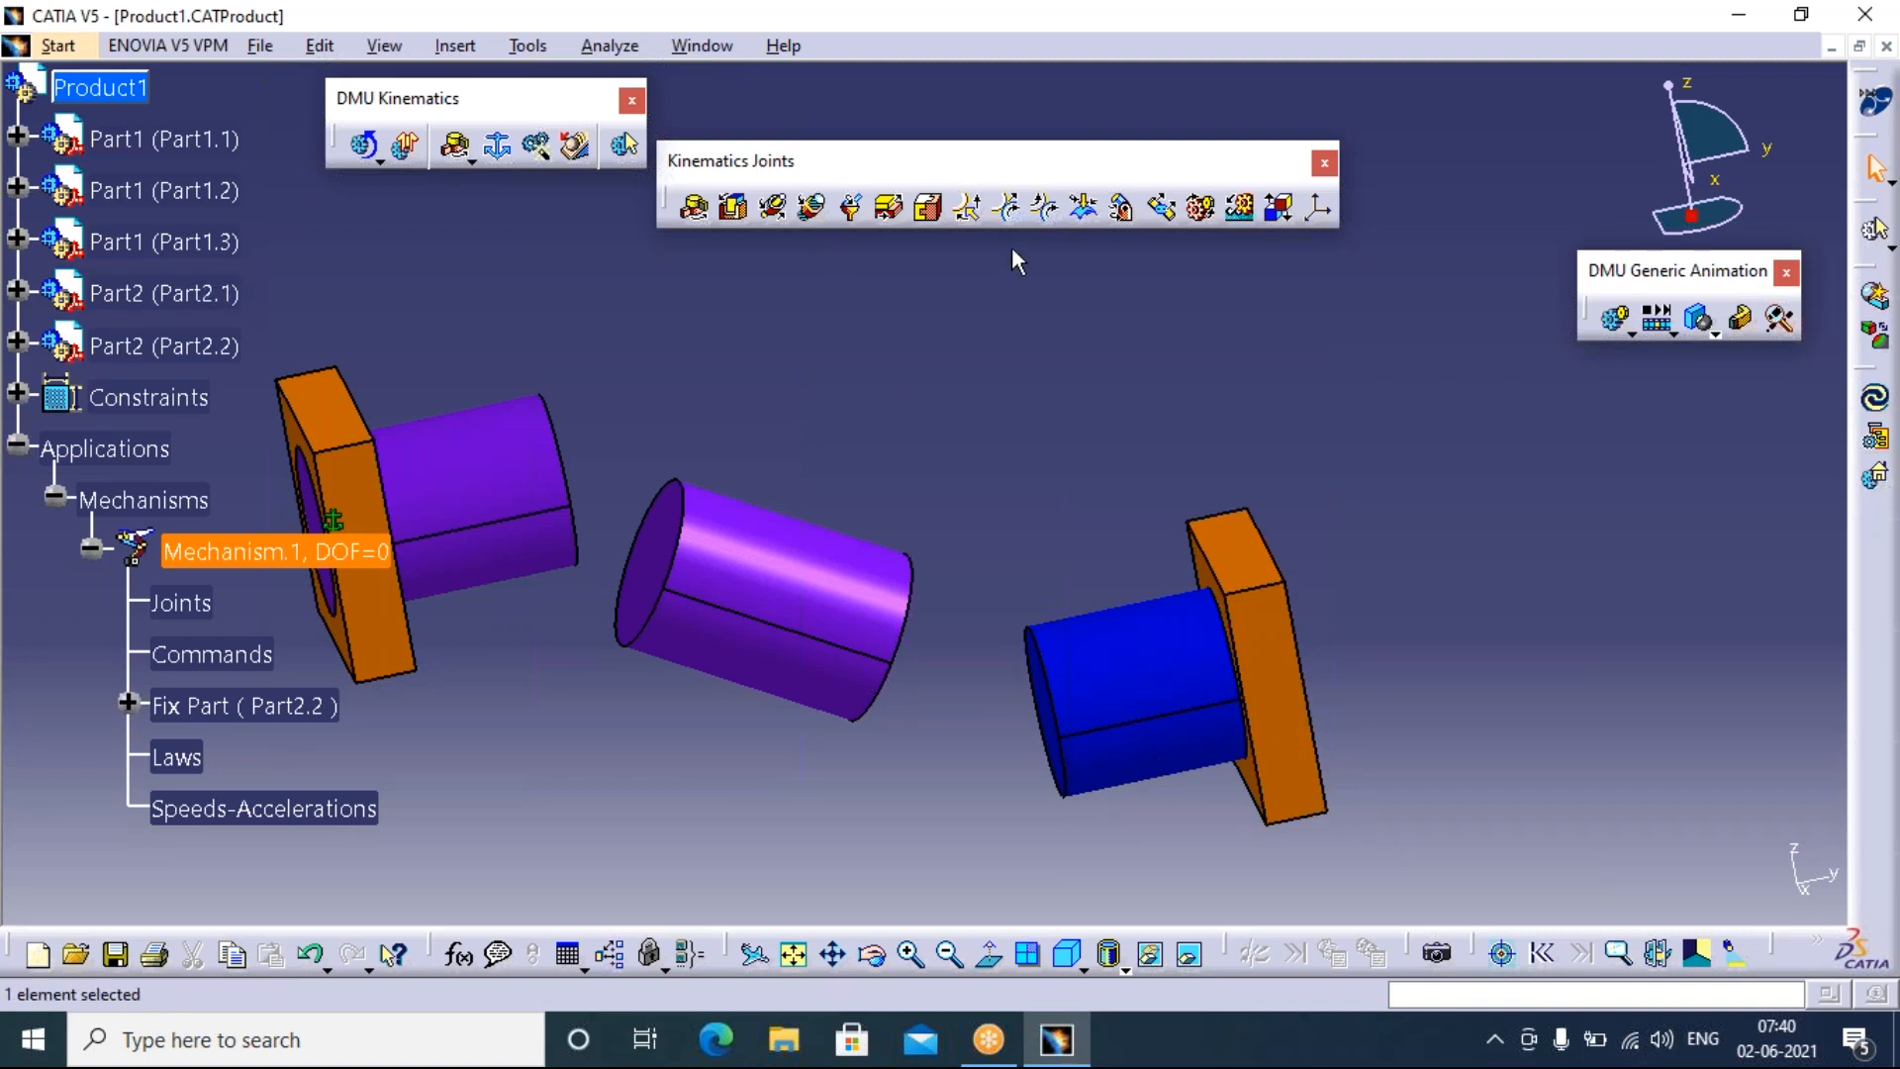
Create a rigid joint between the two orange blocks, Part2.2 and Part2.1
click(927, 207)
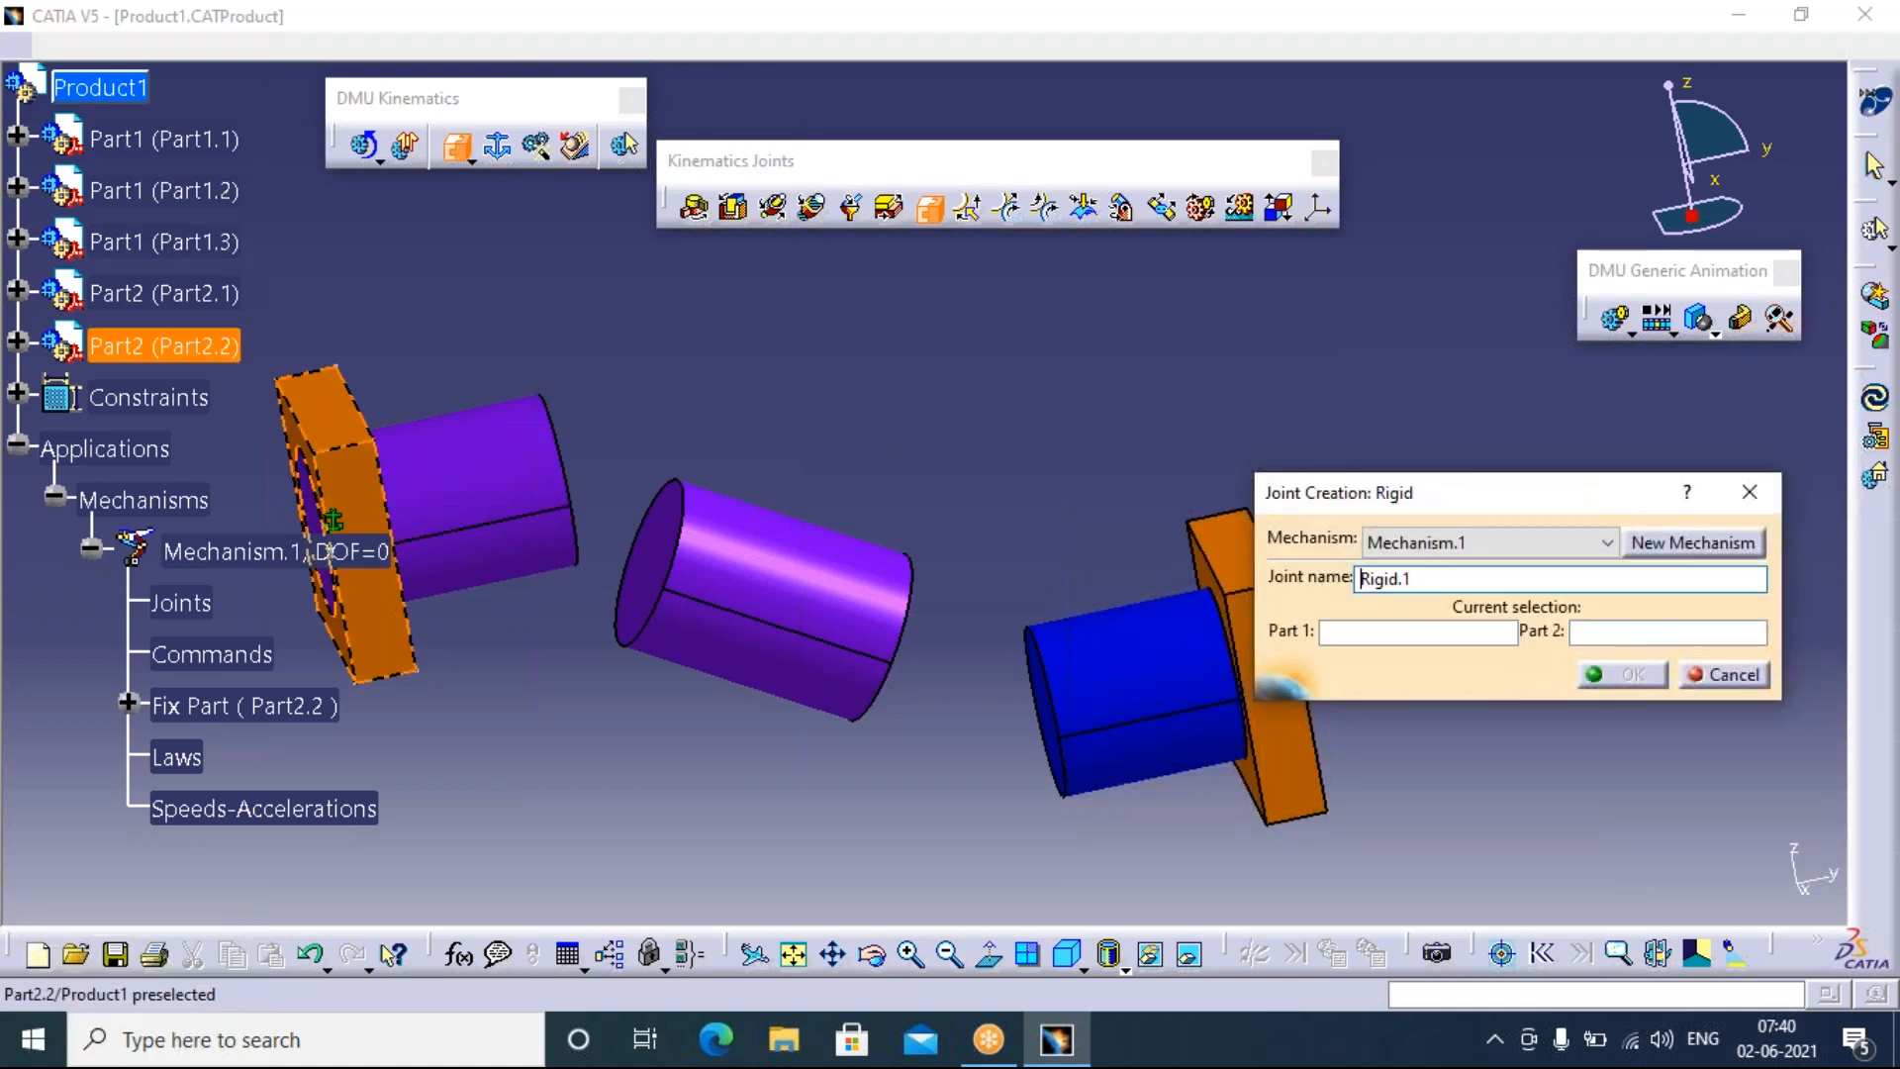
click(333, 520)
click(1242, 701)
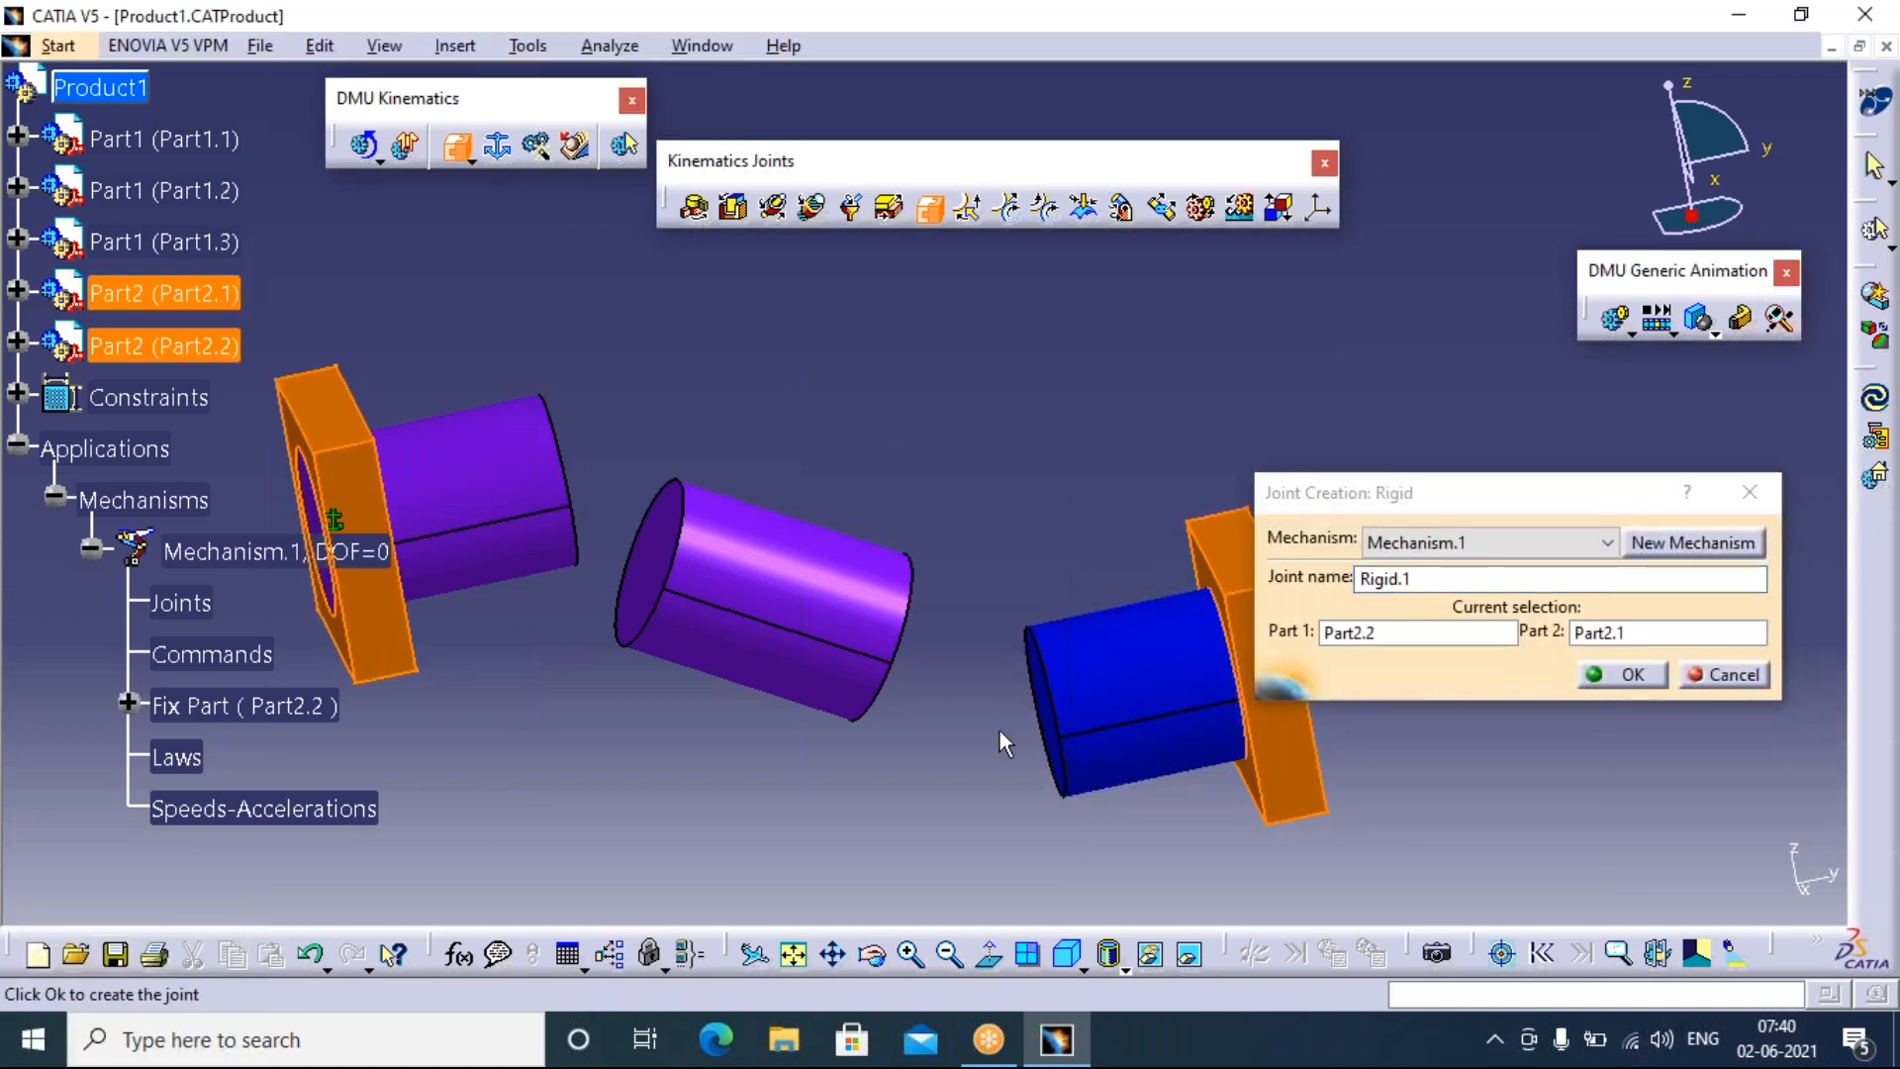
click(1633, 674)
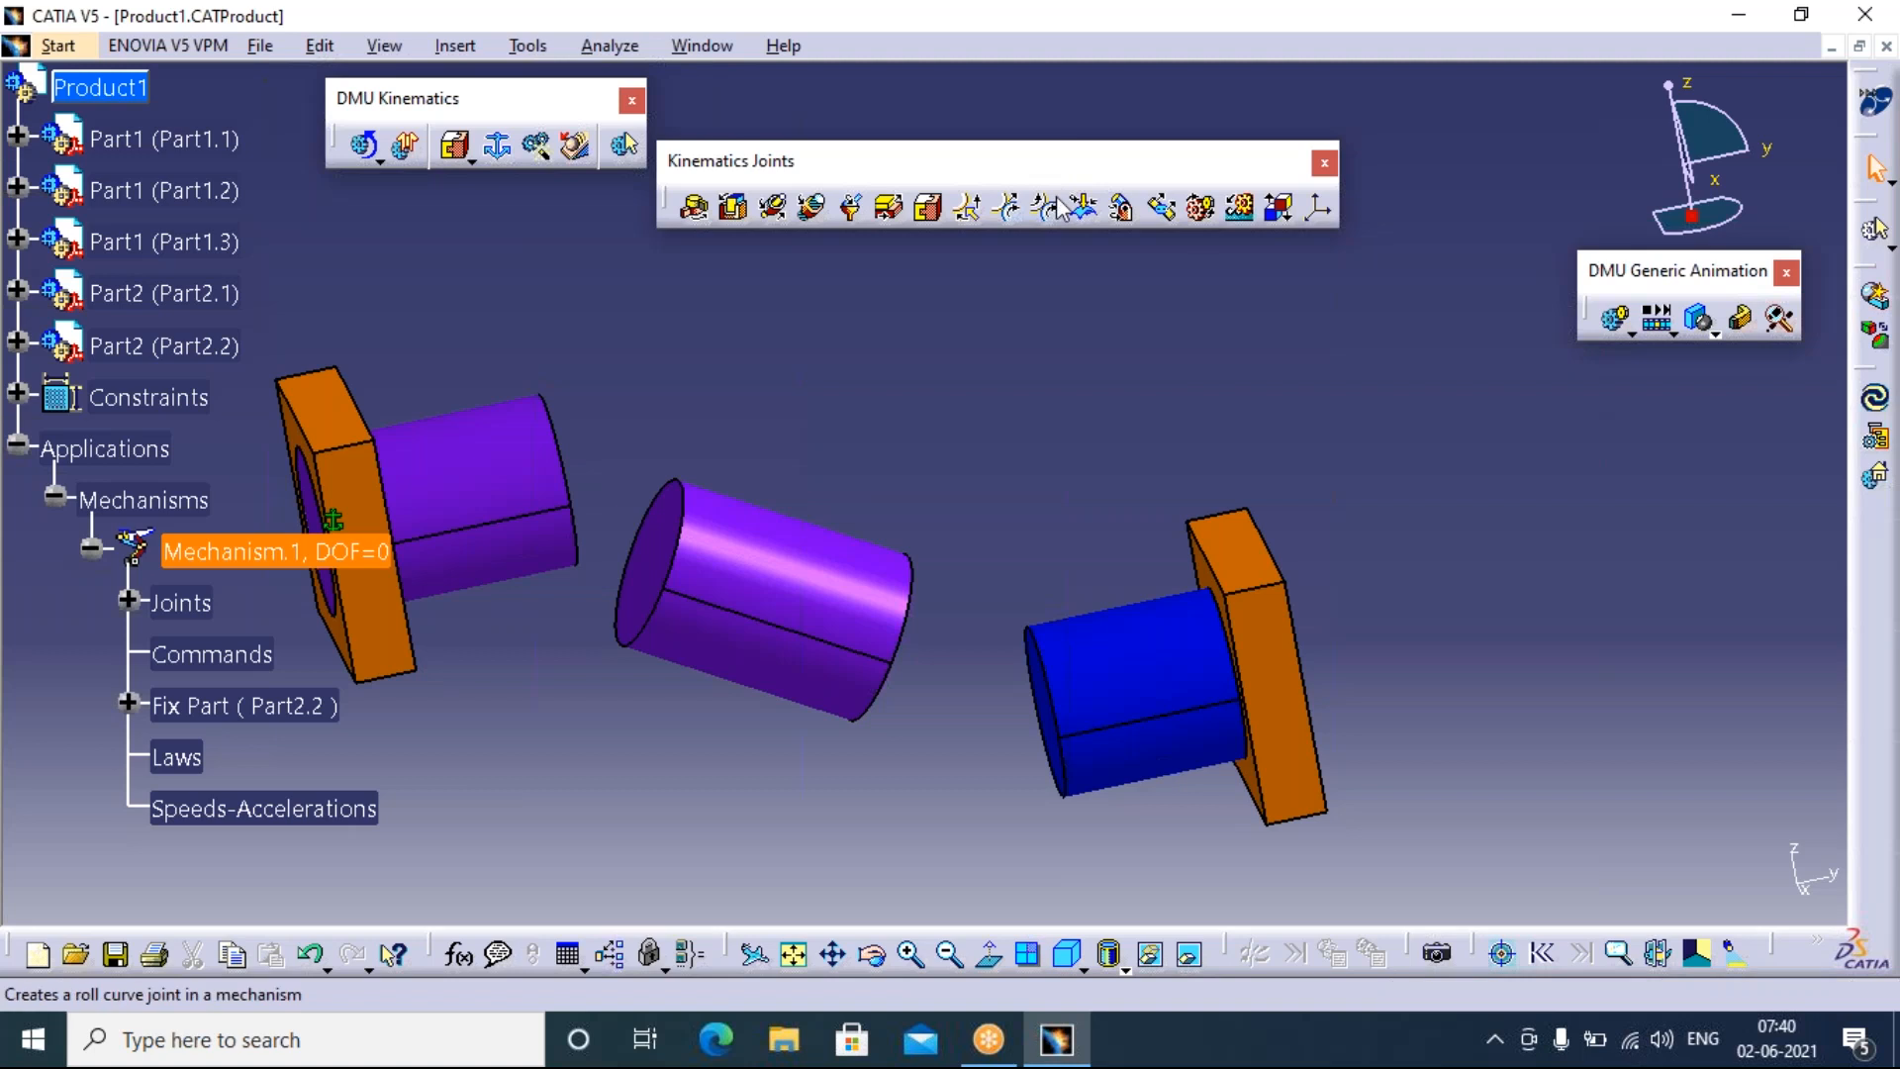
Create a CV joint using the axes of cylinders Part1.3, Part1.2 and Part1.1 as spins 1 to 3, and review the mechanism's joints
click(1163, 210)
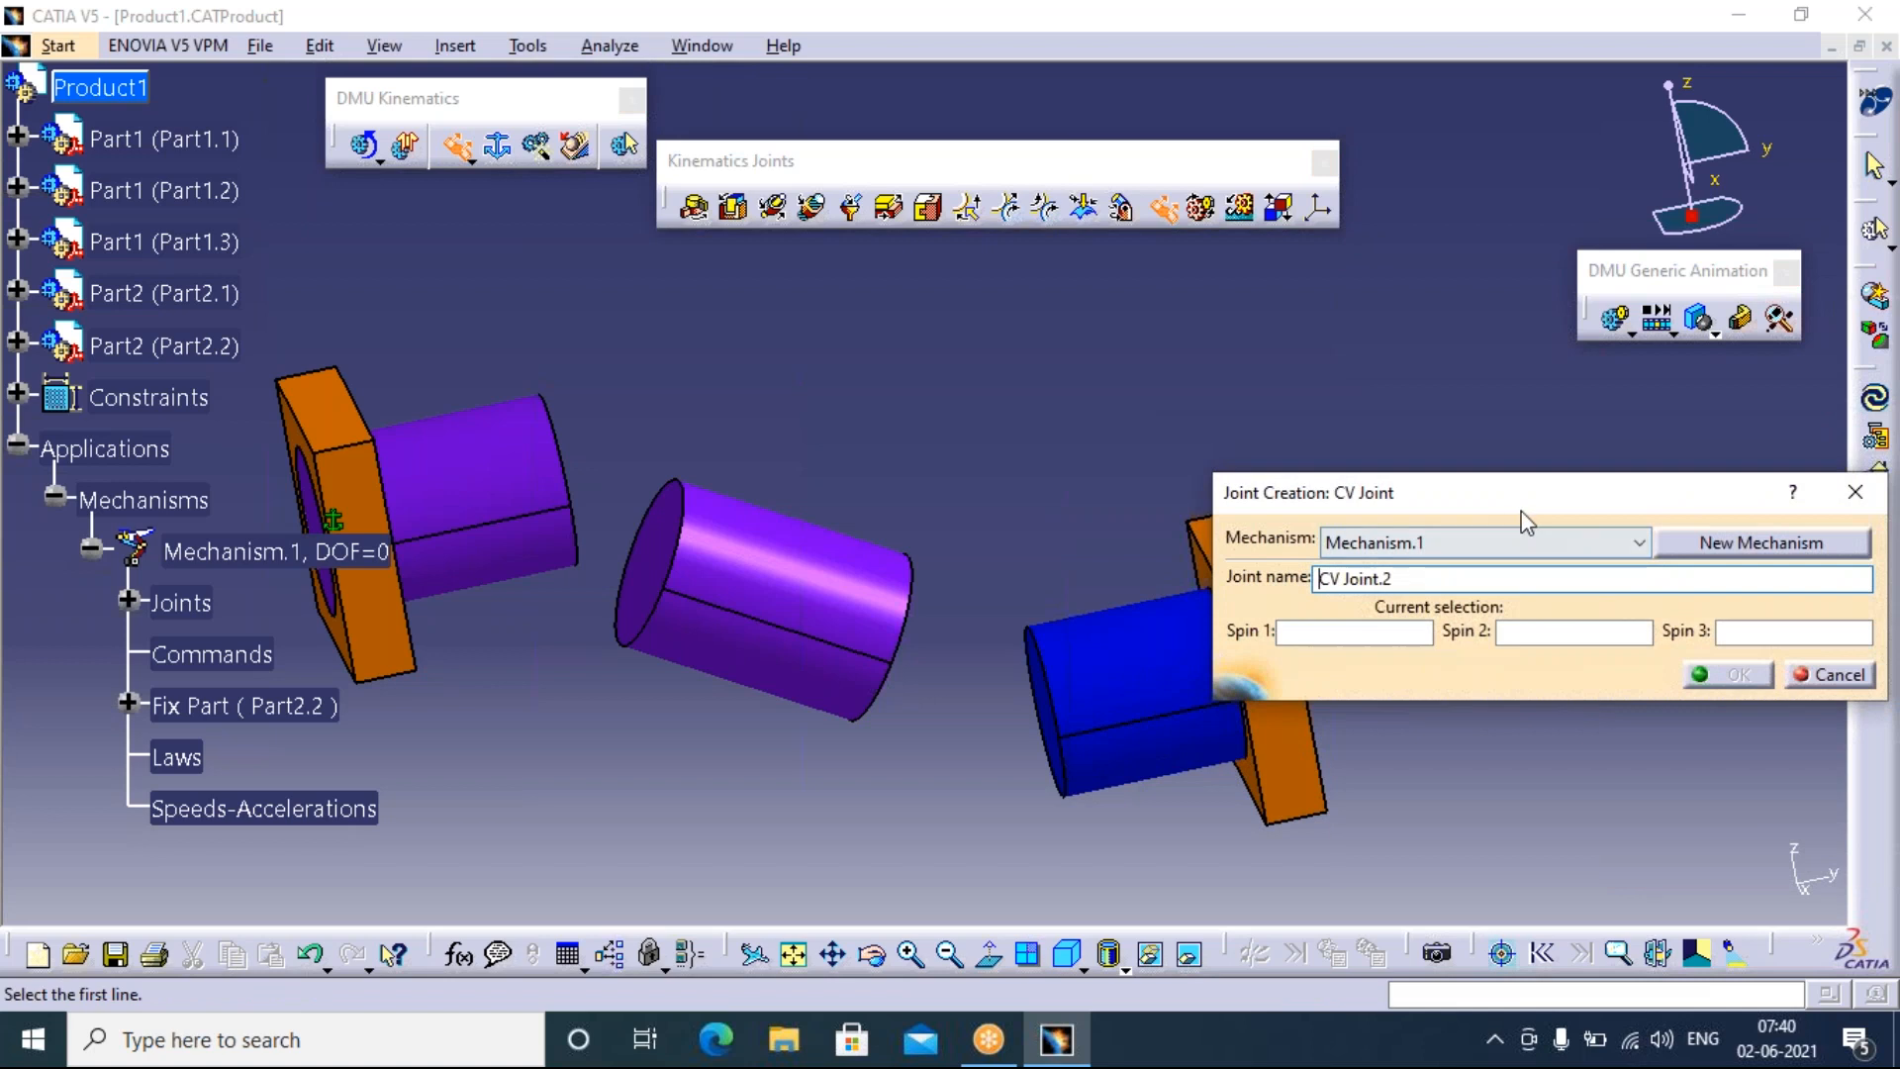
drag(1538, 508, 1316, 319)
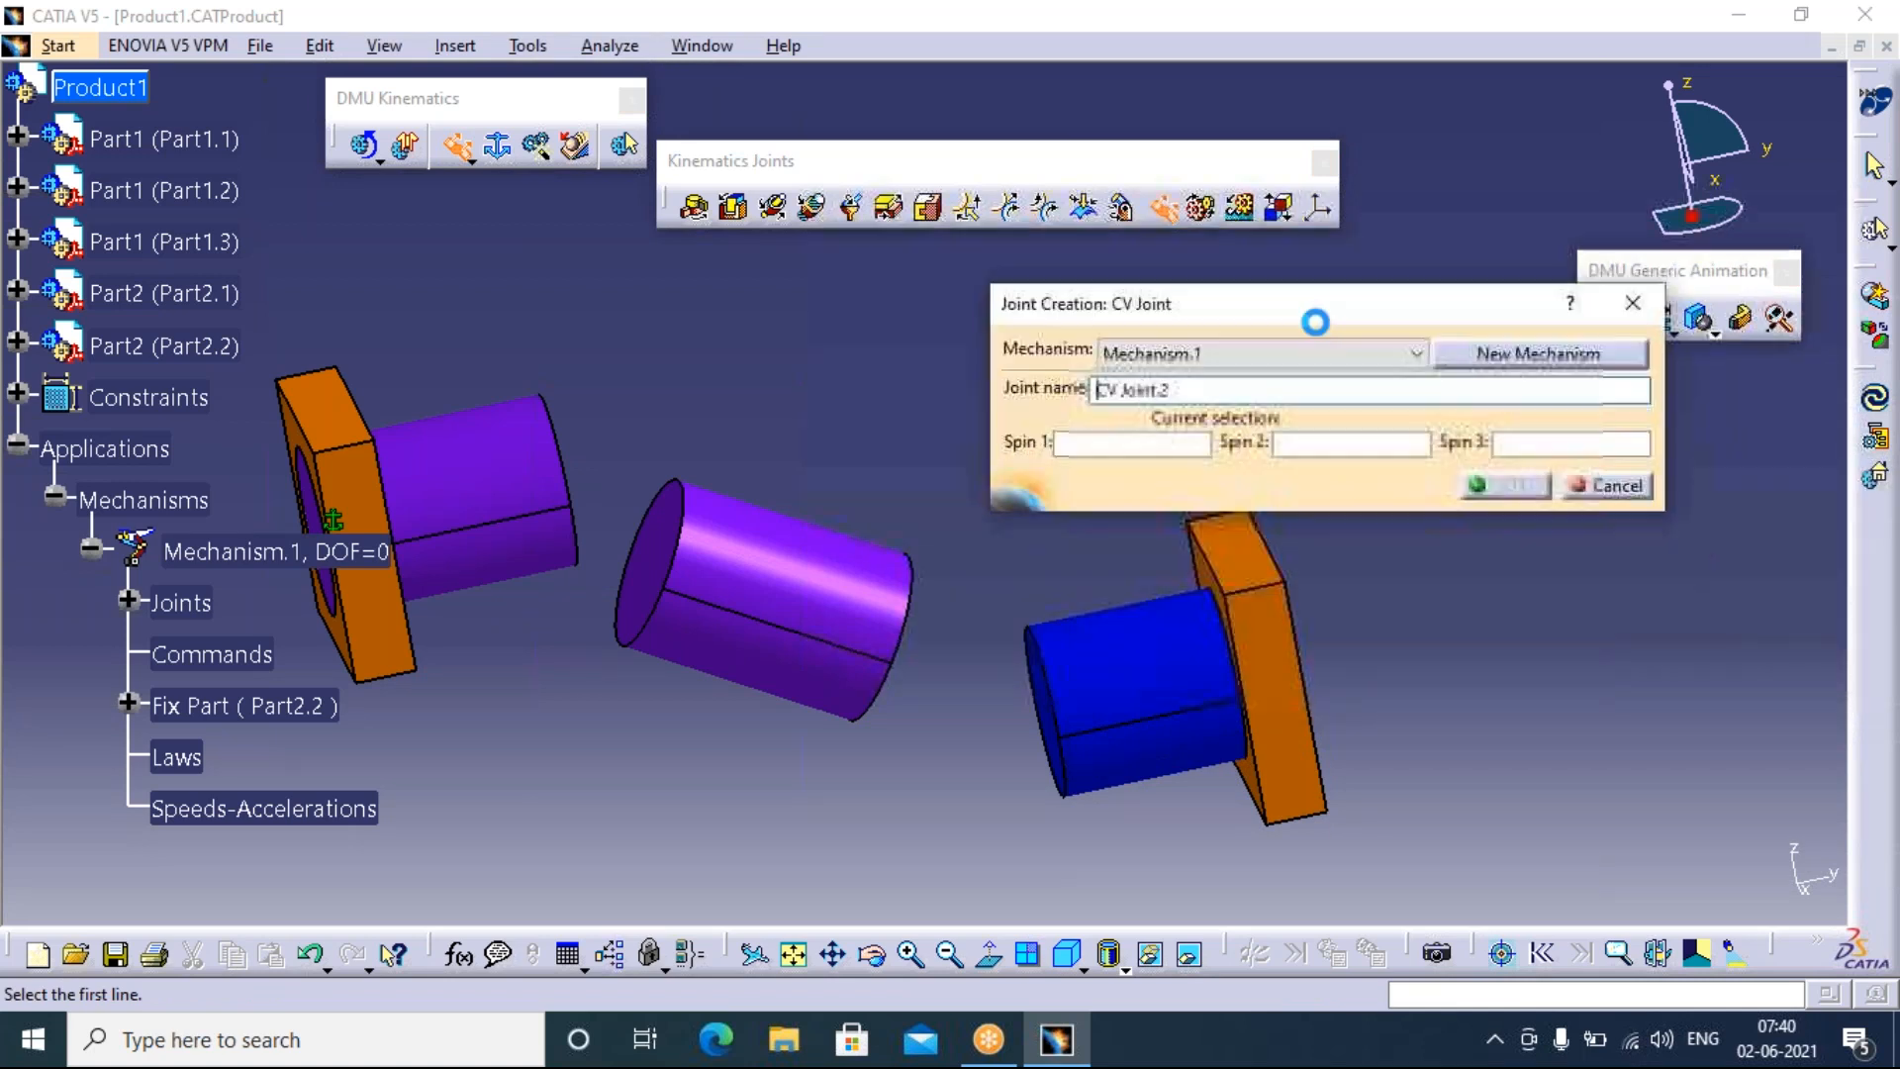
click(473, 505)
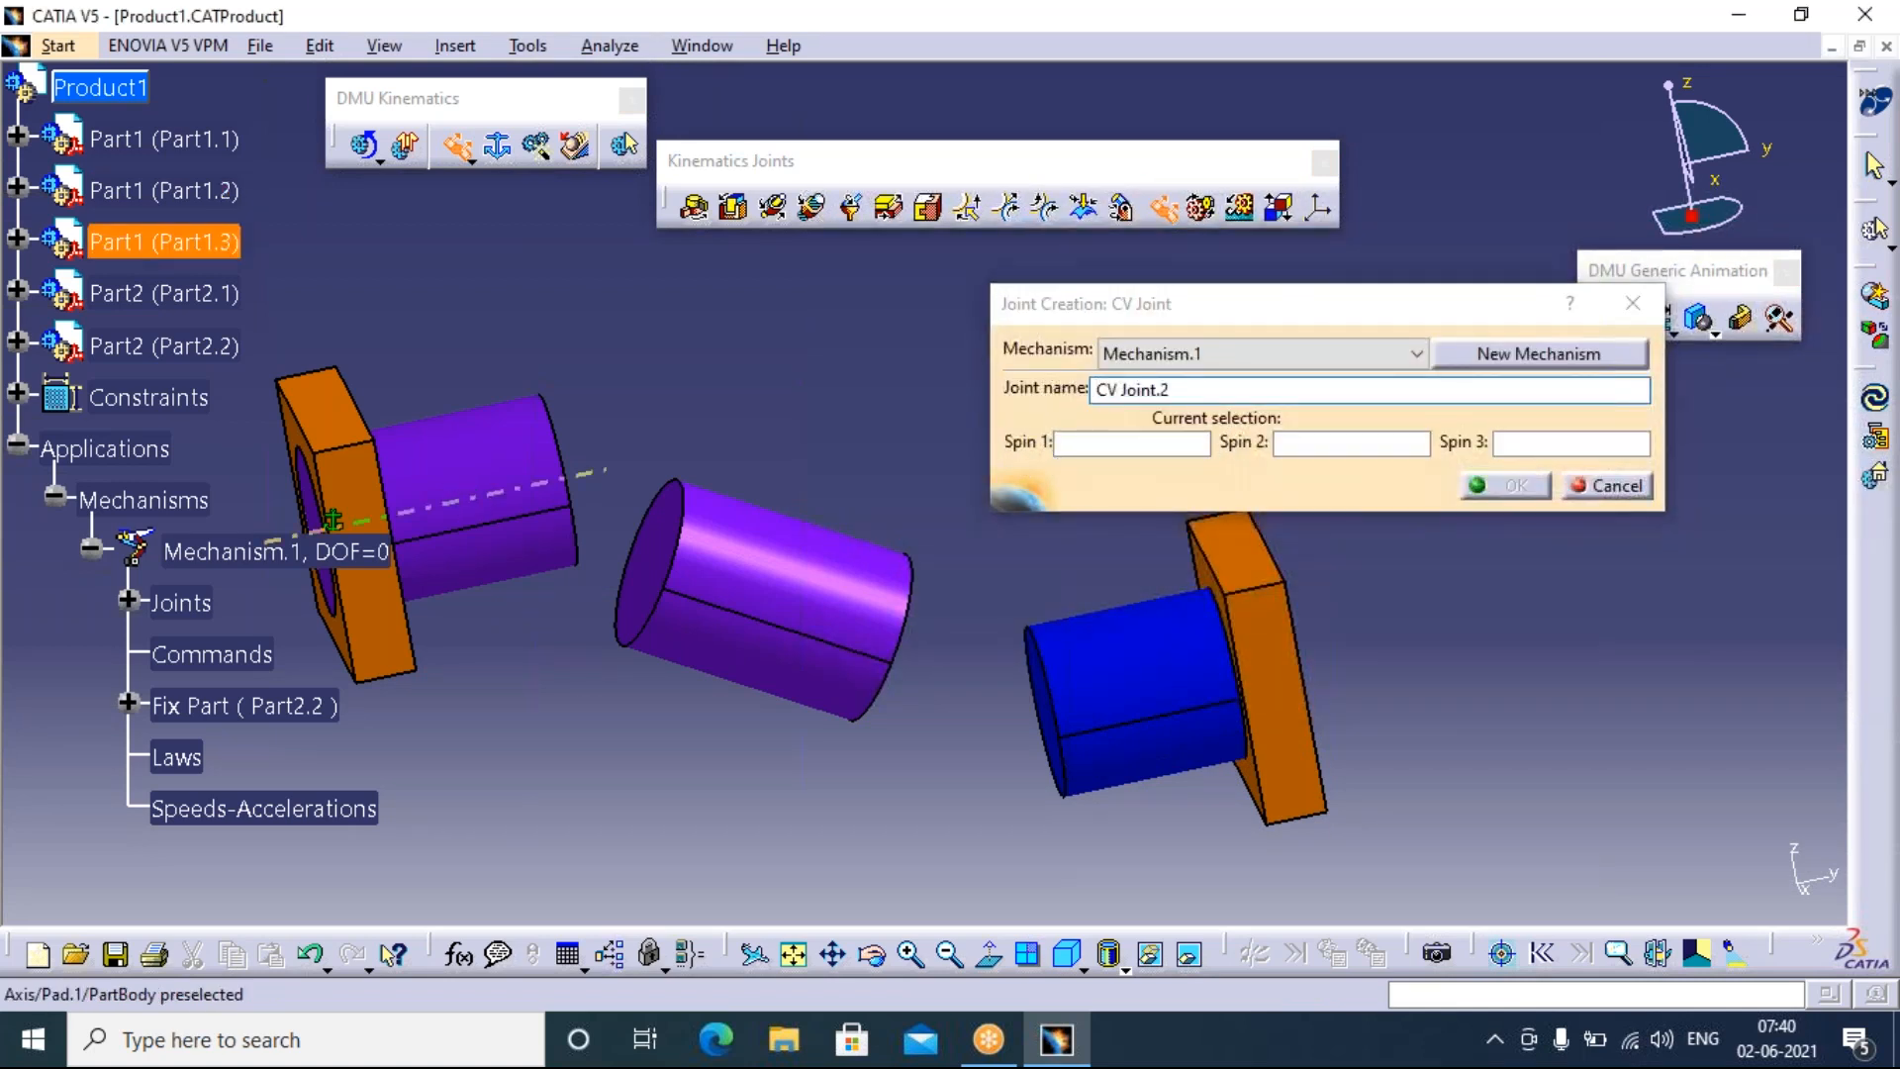
click(773, 614)
click(1069, 762)
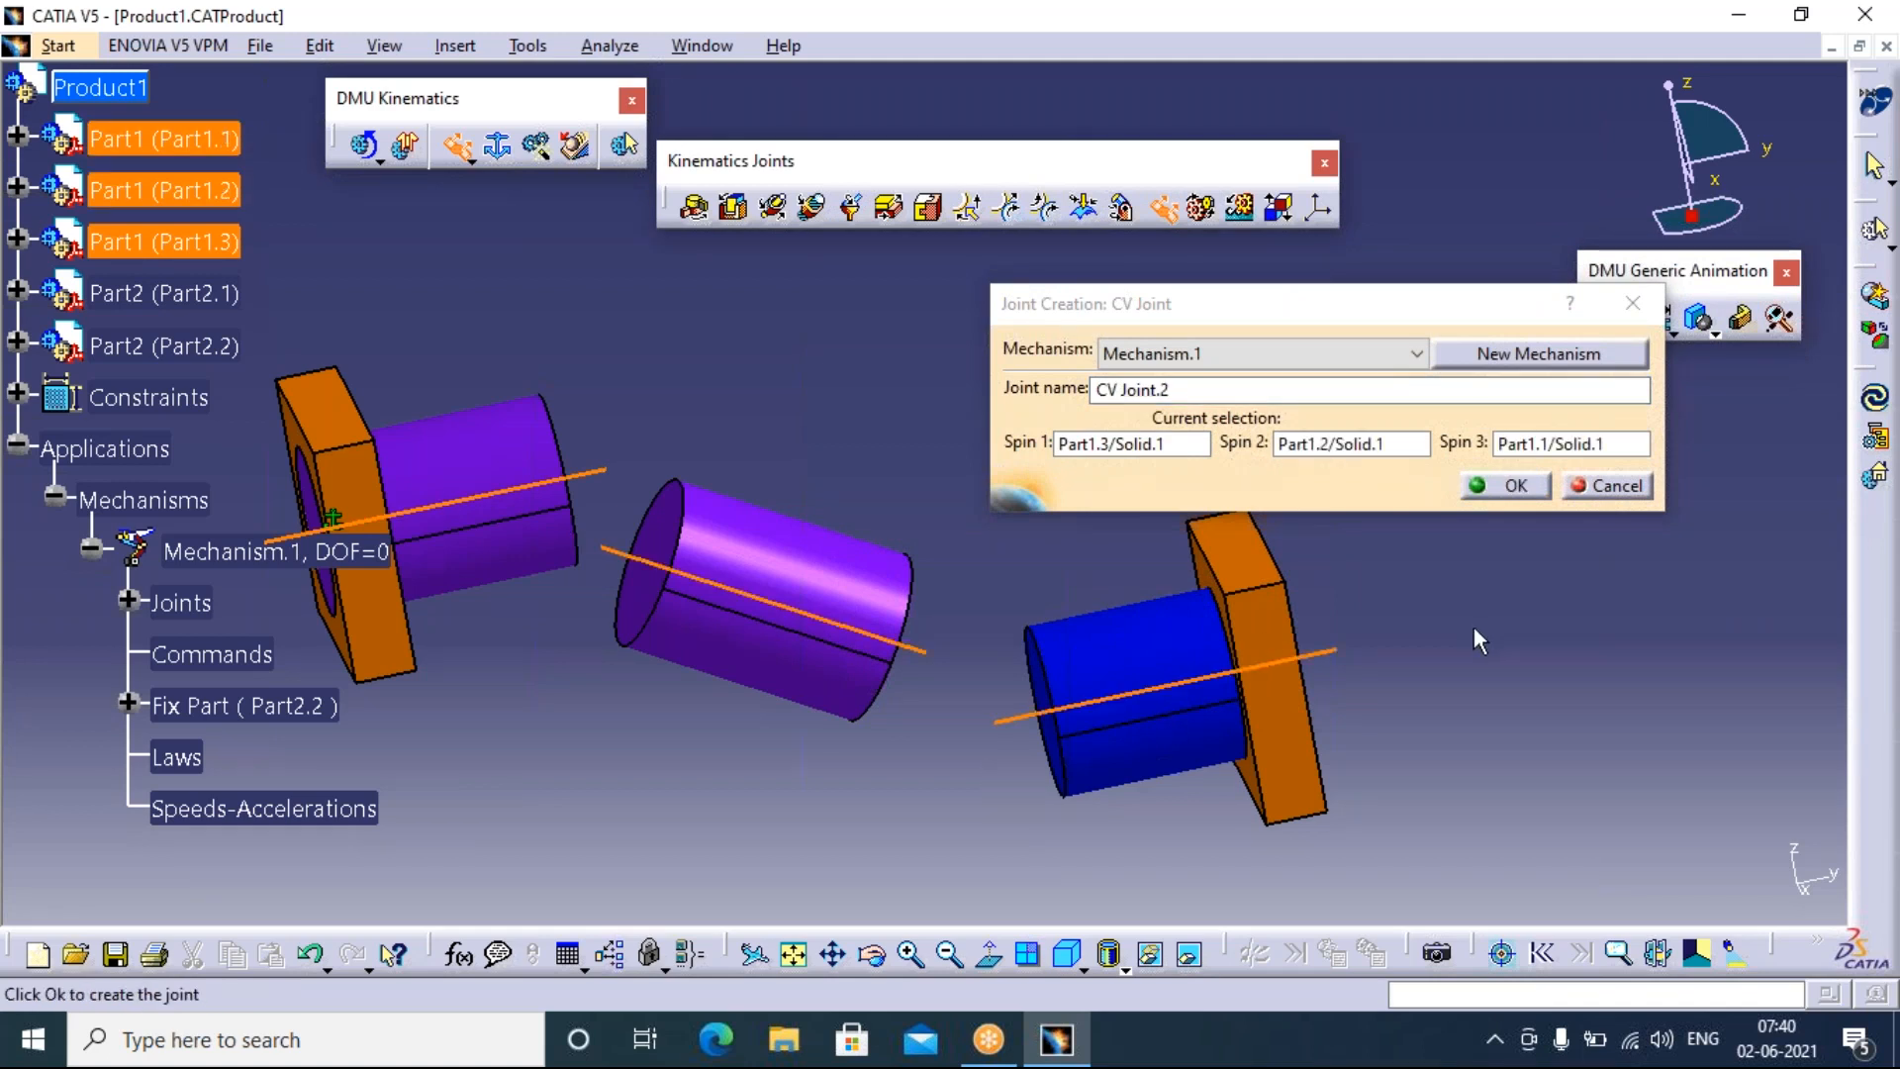
click(1510, 487)
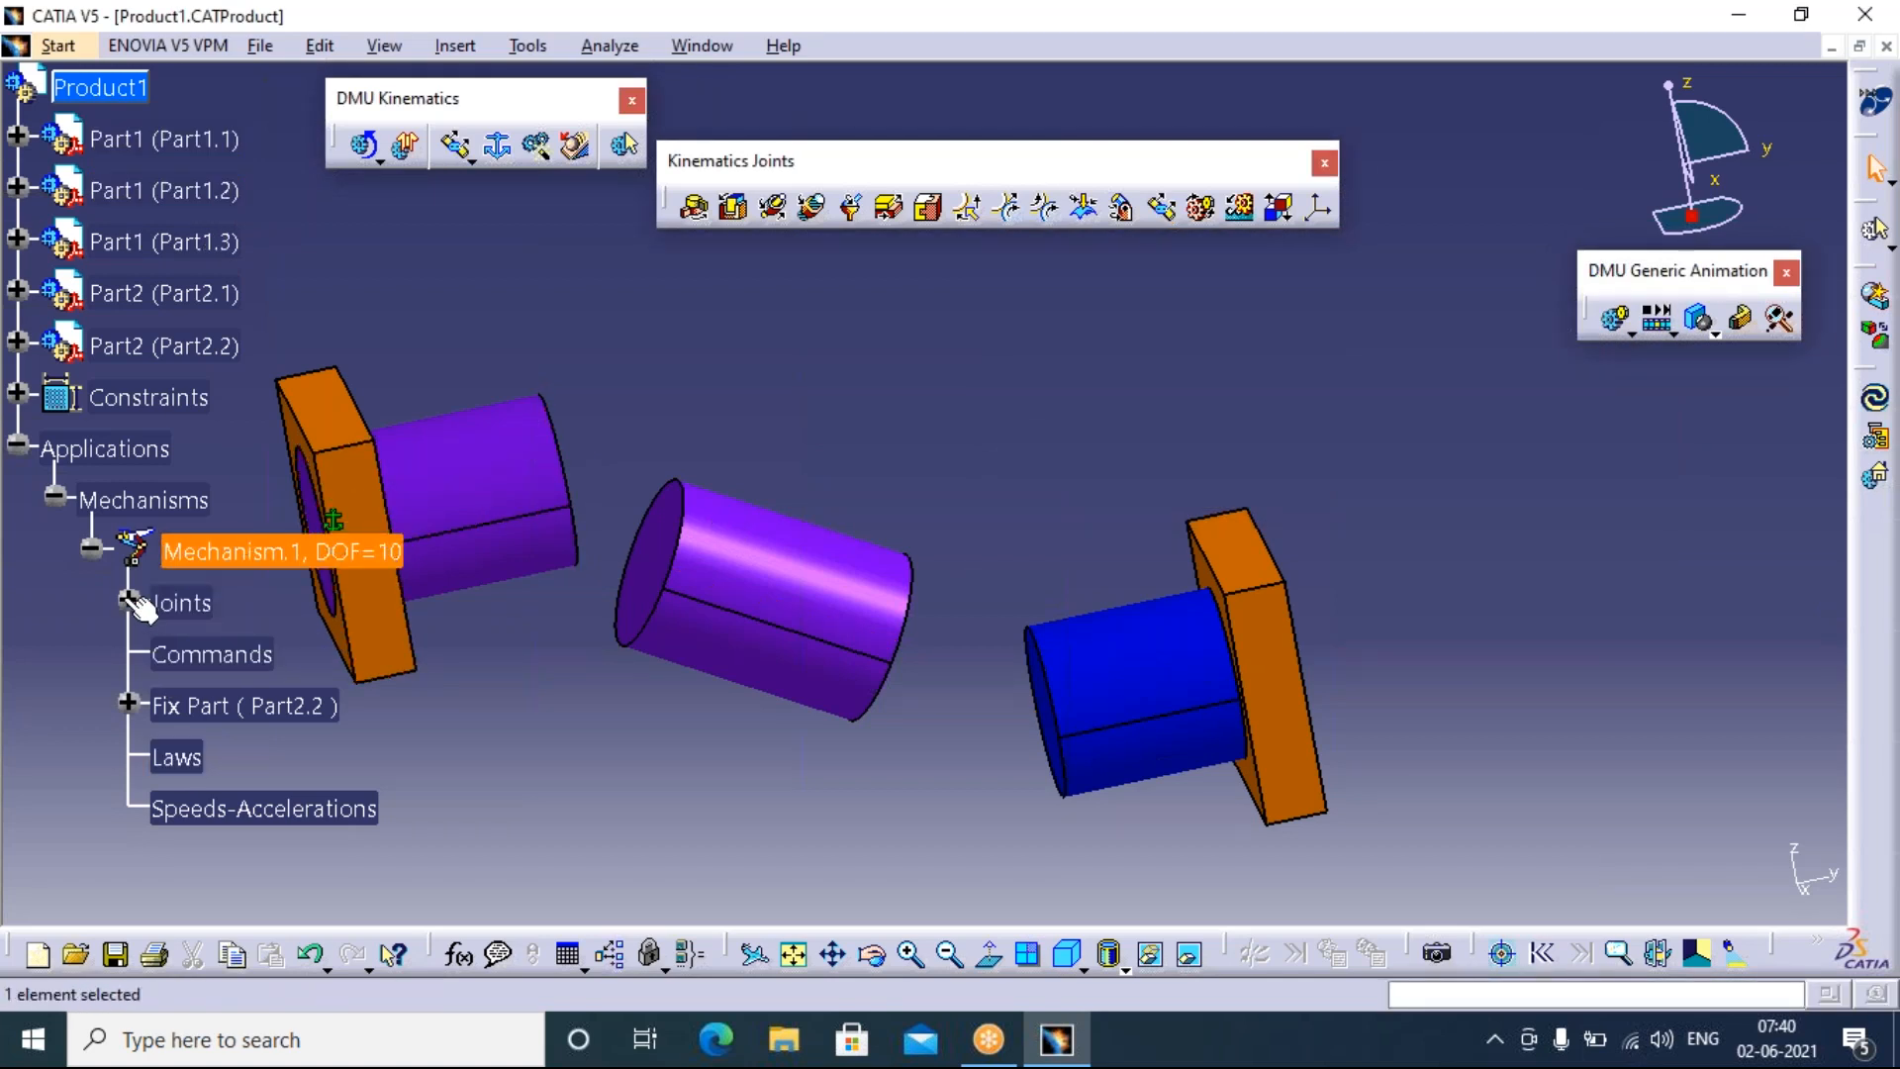
click(129, 601)
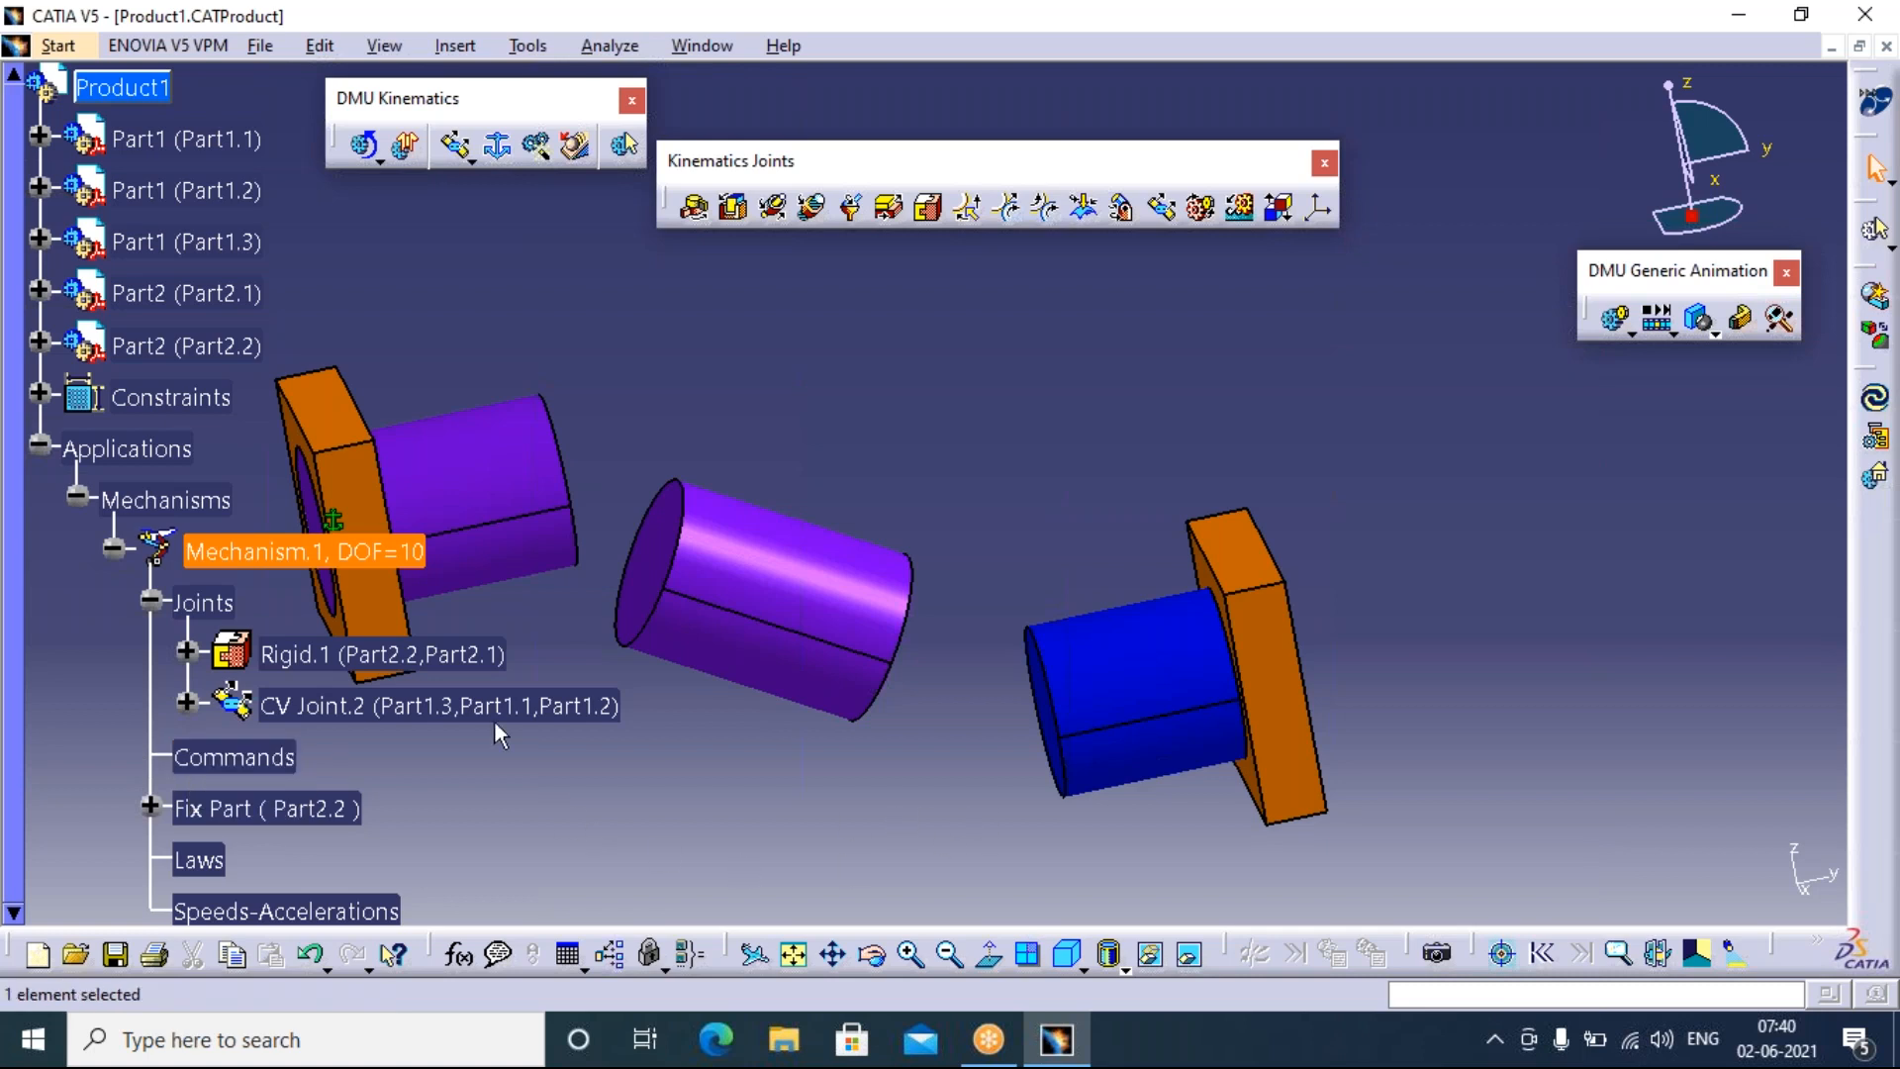
scroll(495, 722, down, 2)
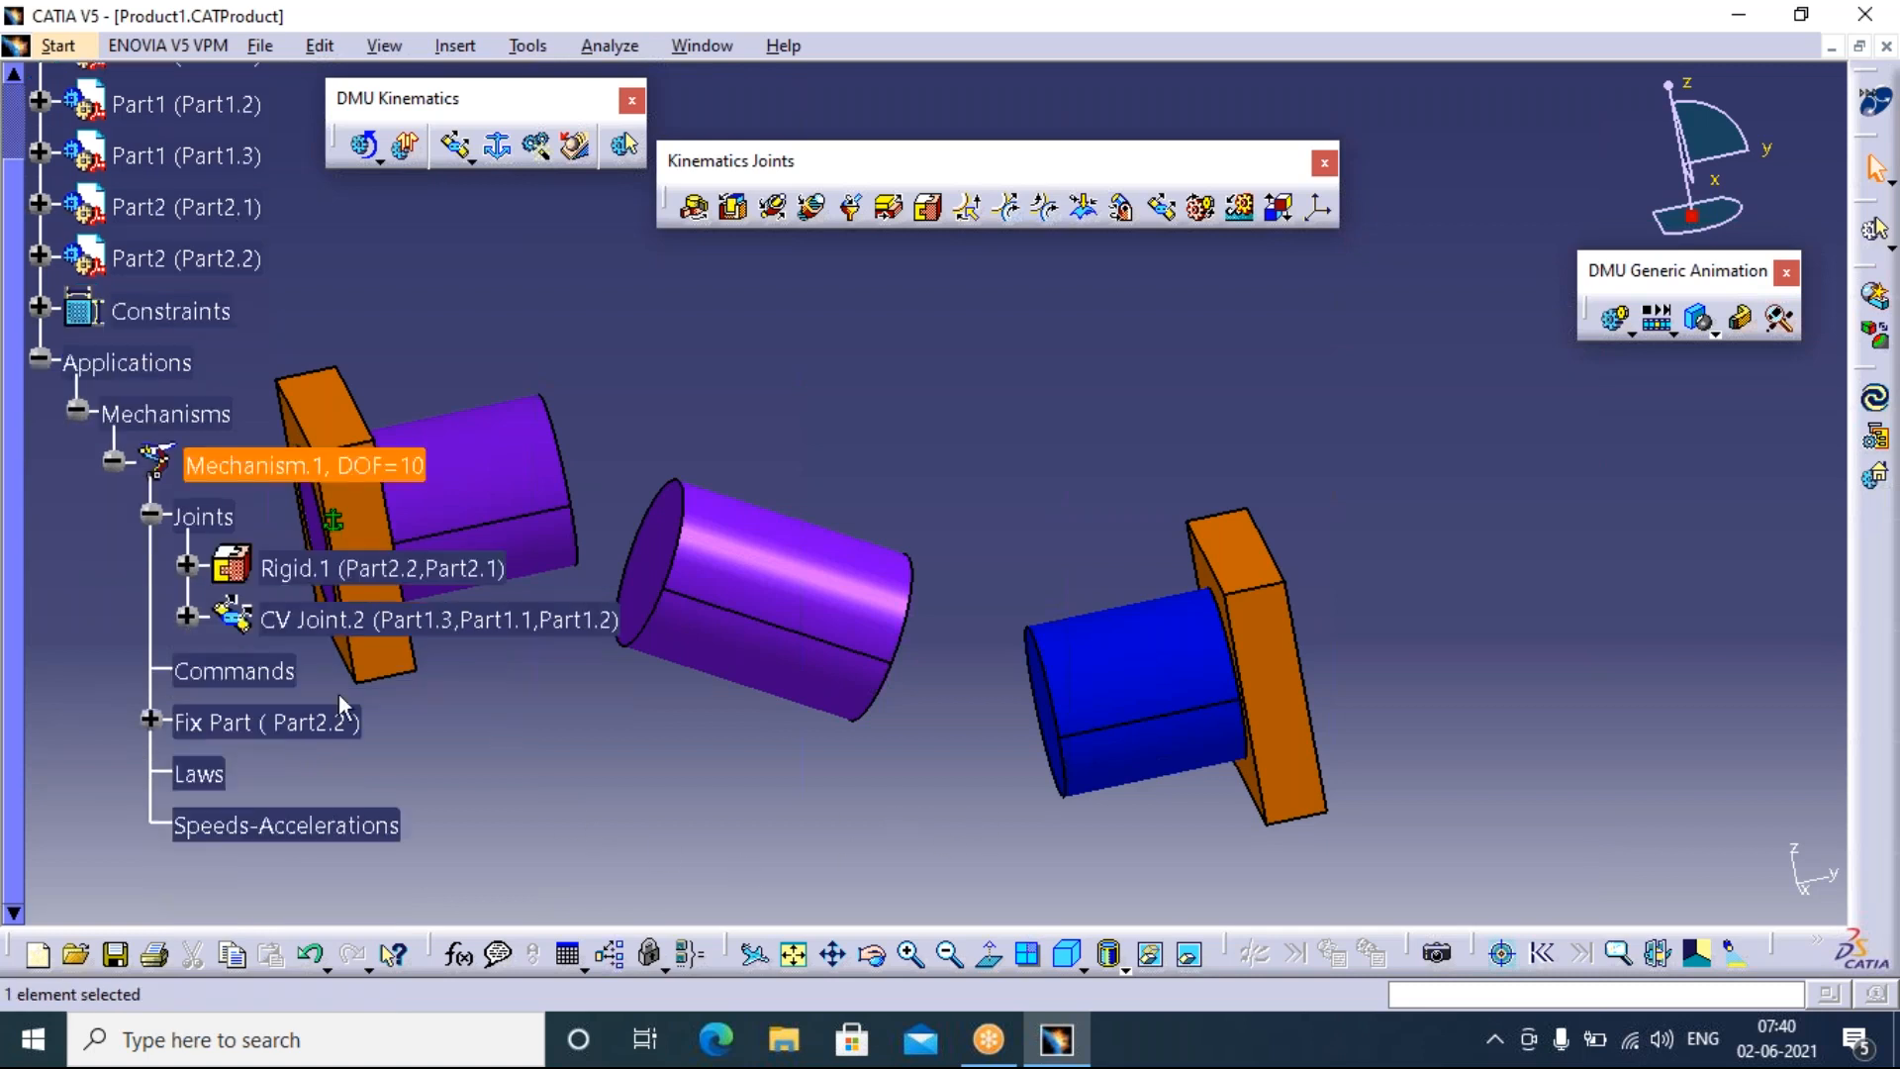
click(112, 464)
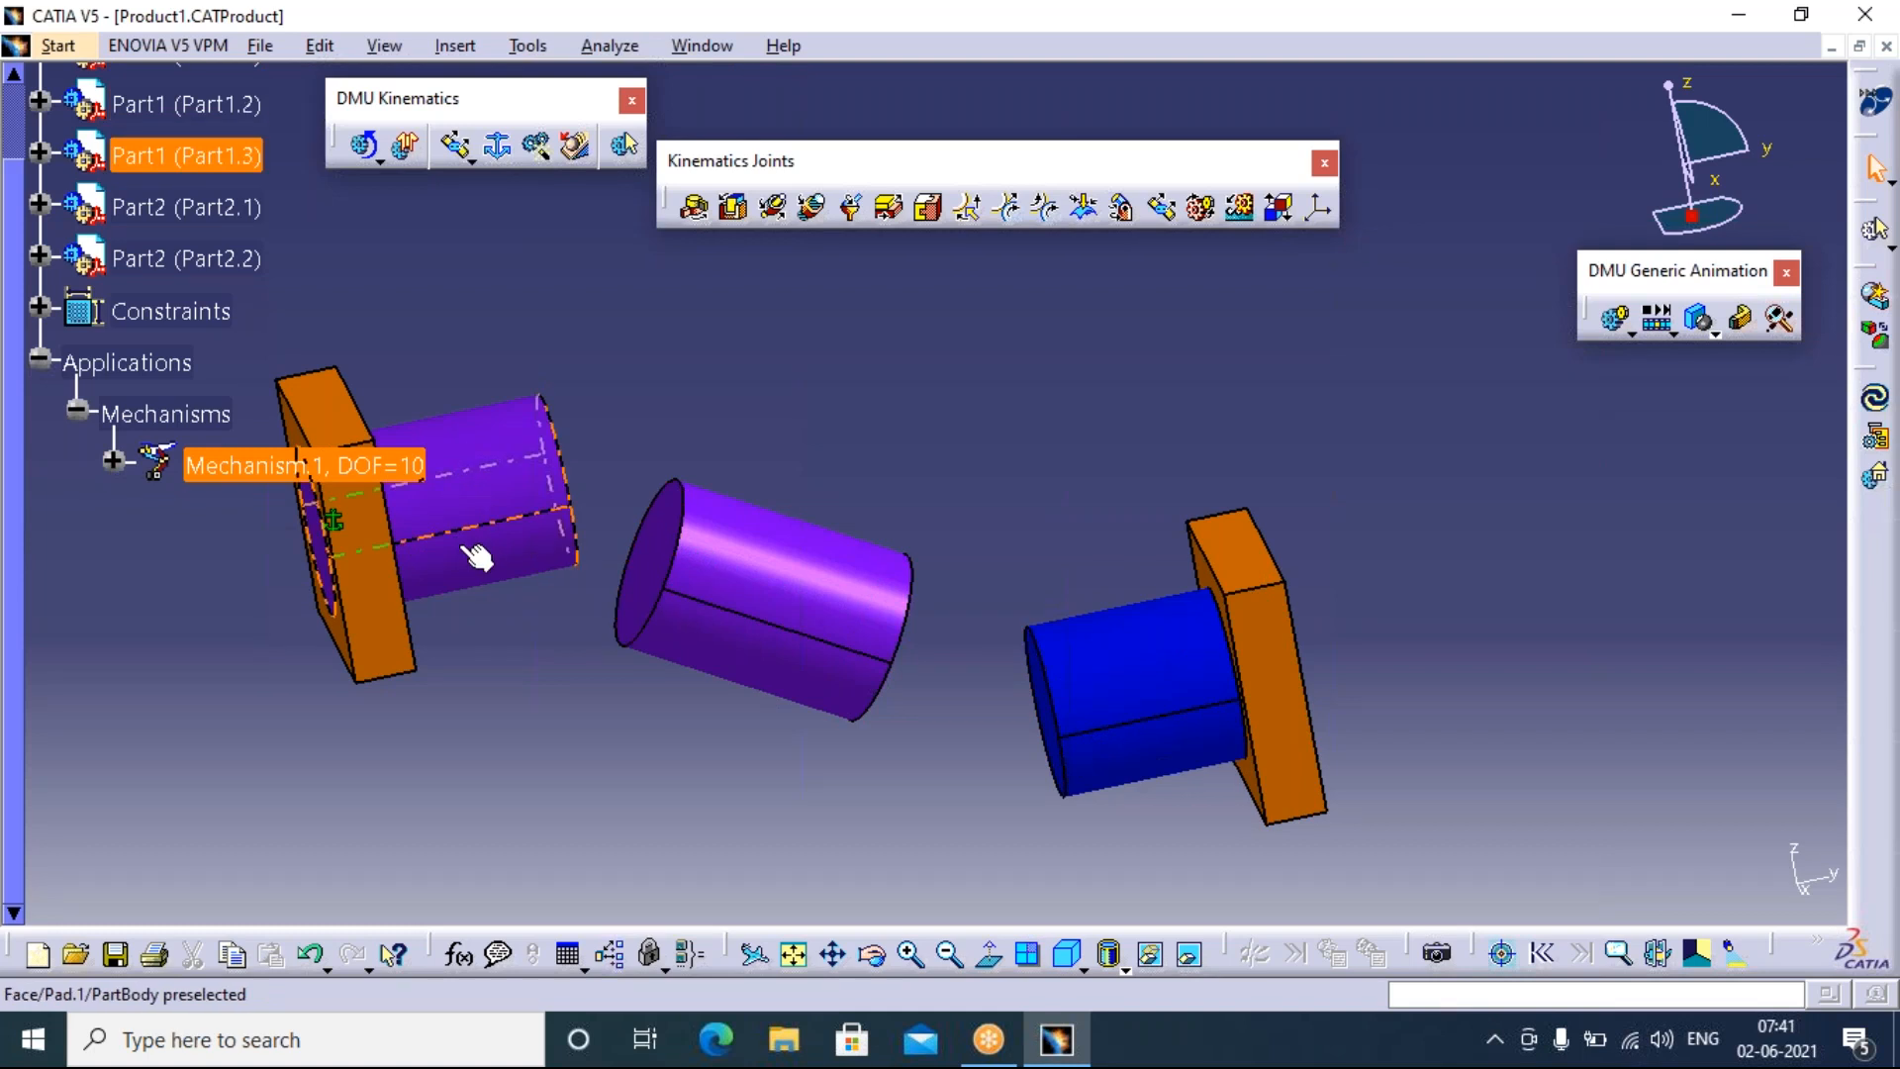
Start a revolute joint with the axes of cylinder Part1.3 and the hole in Part2.2 as its lines, hiding Part1.3 to reach the hole
click(695, 208)
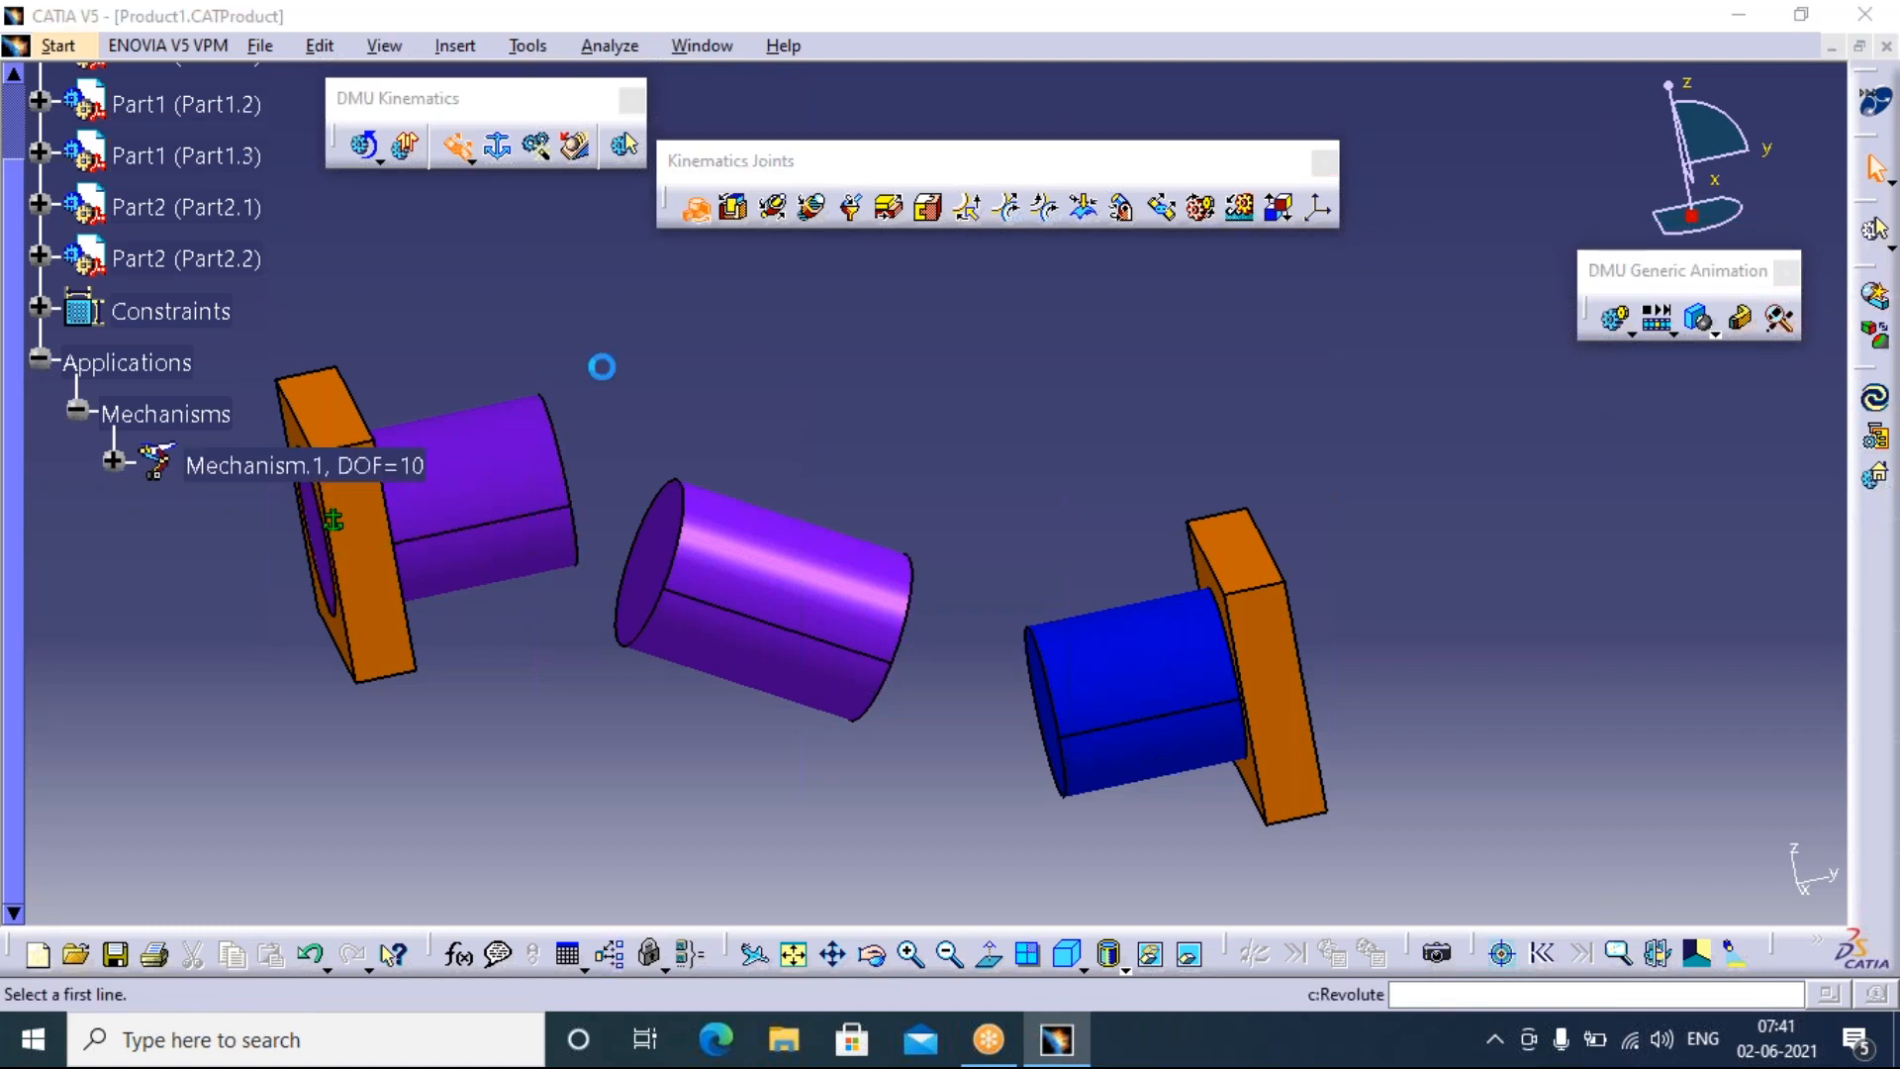
drag(616, 275, 1334, 339)
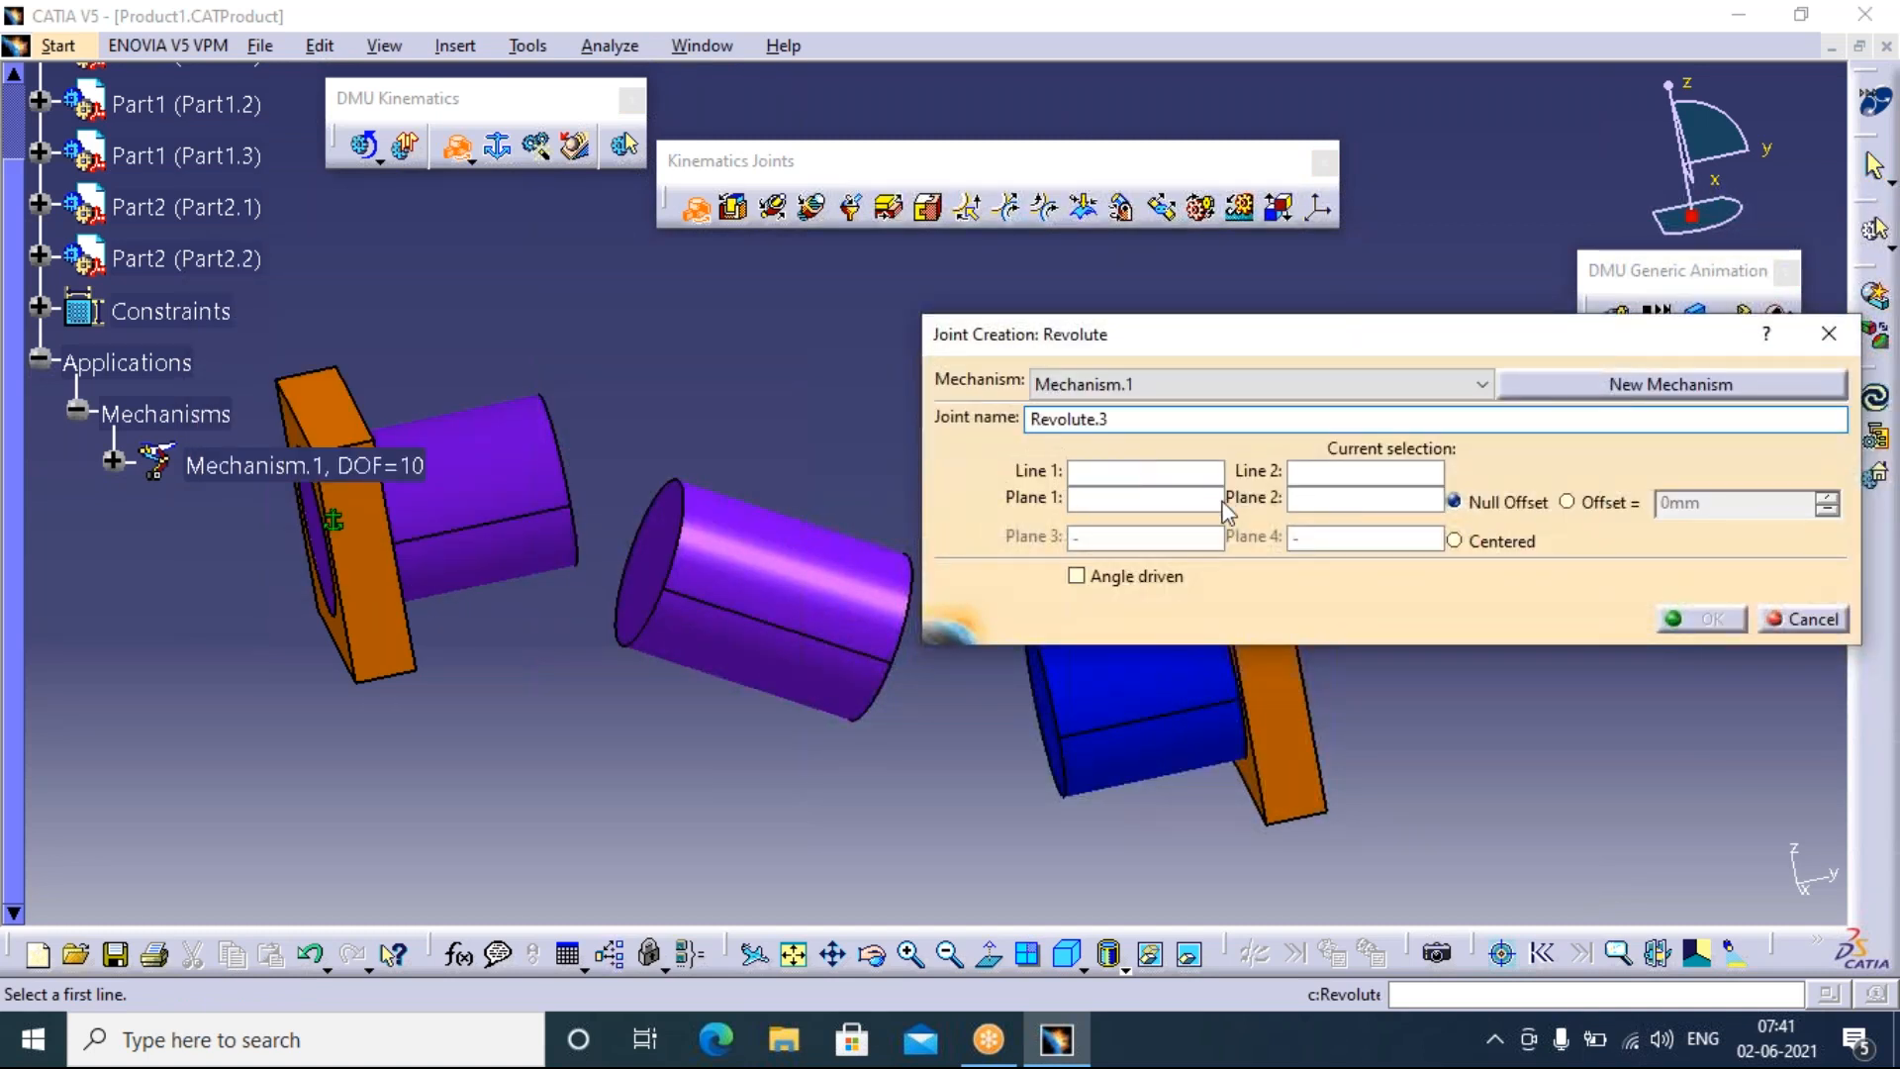
click(453, 522)
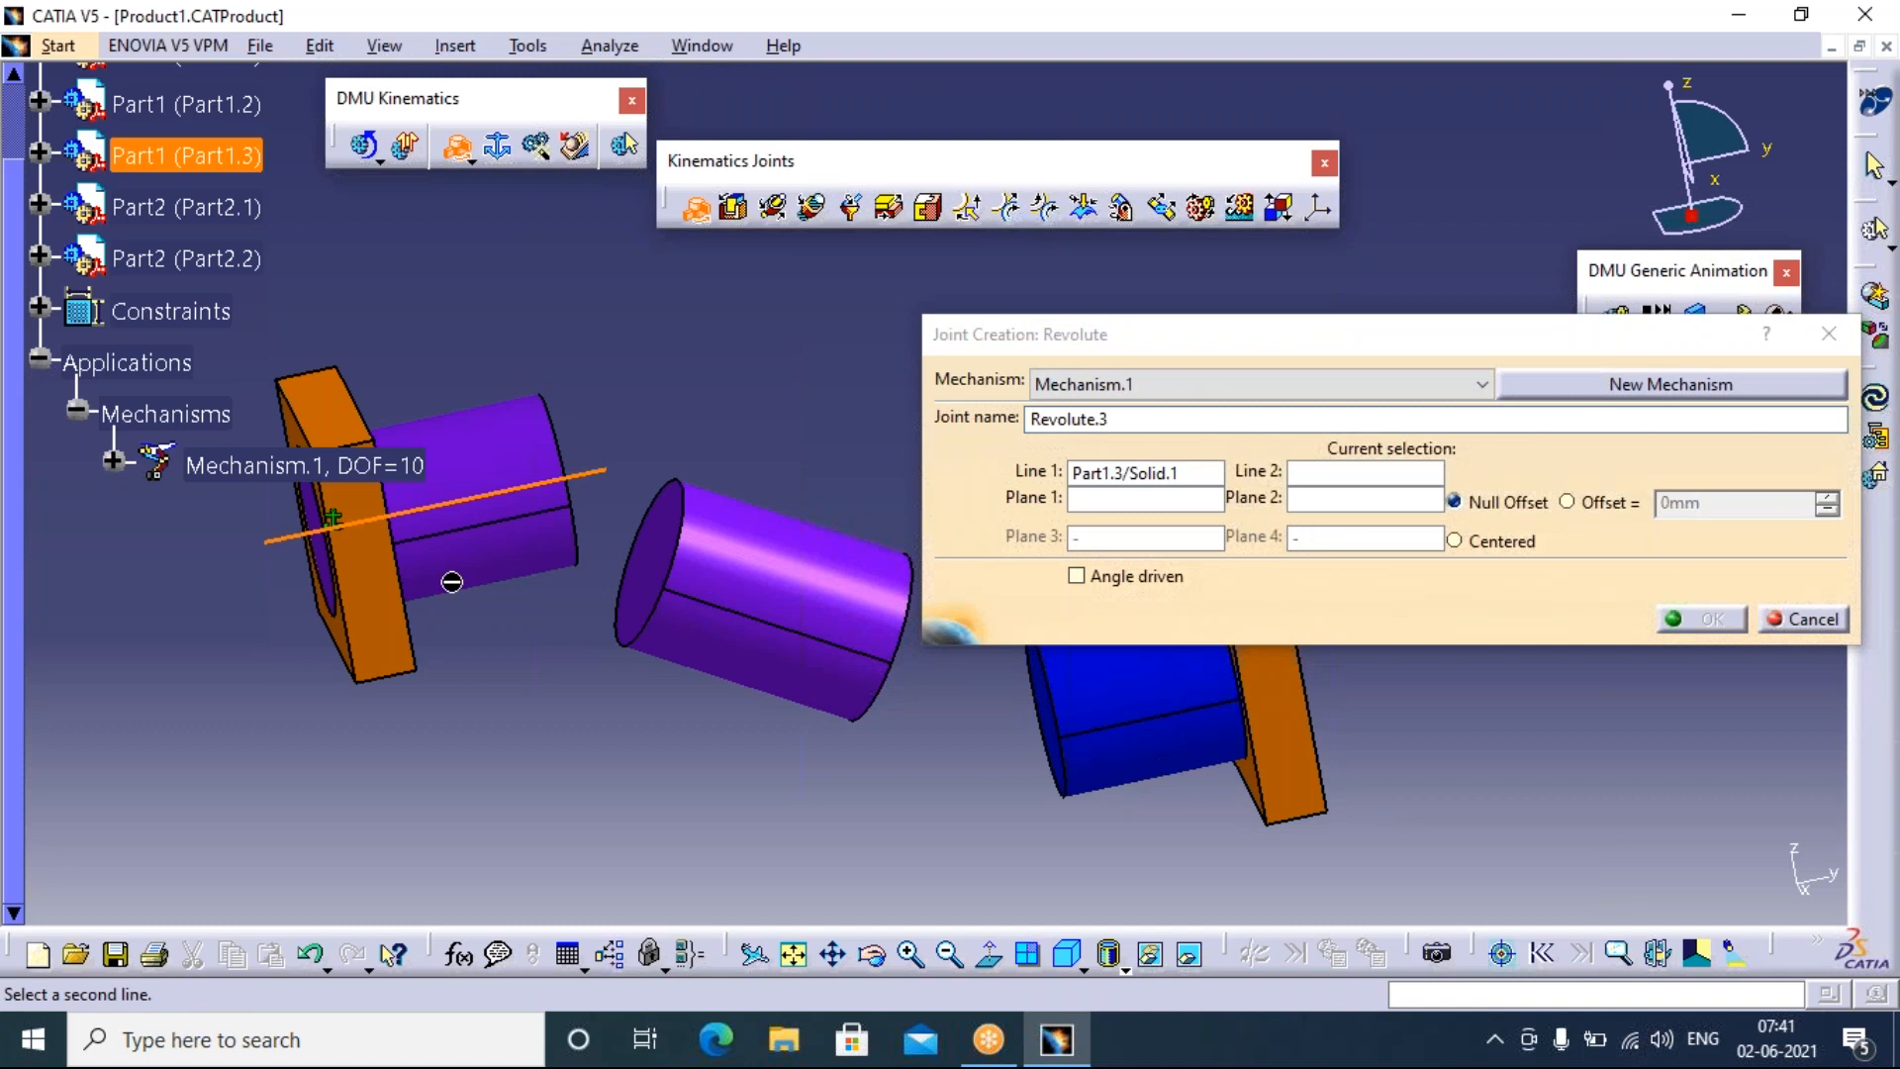
right_click(175, 155)
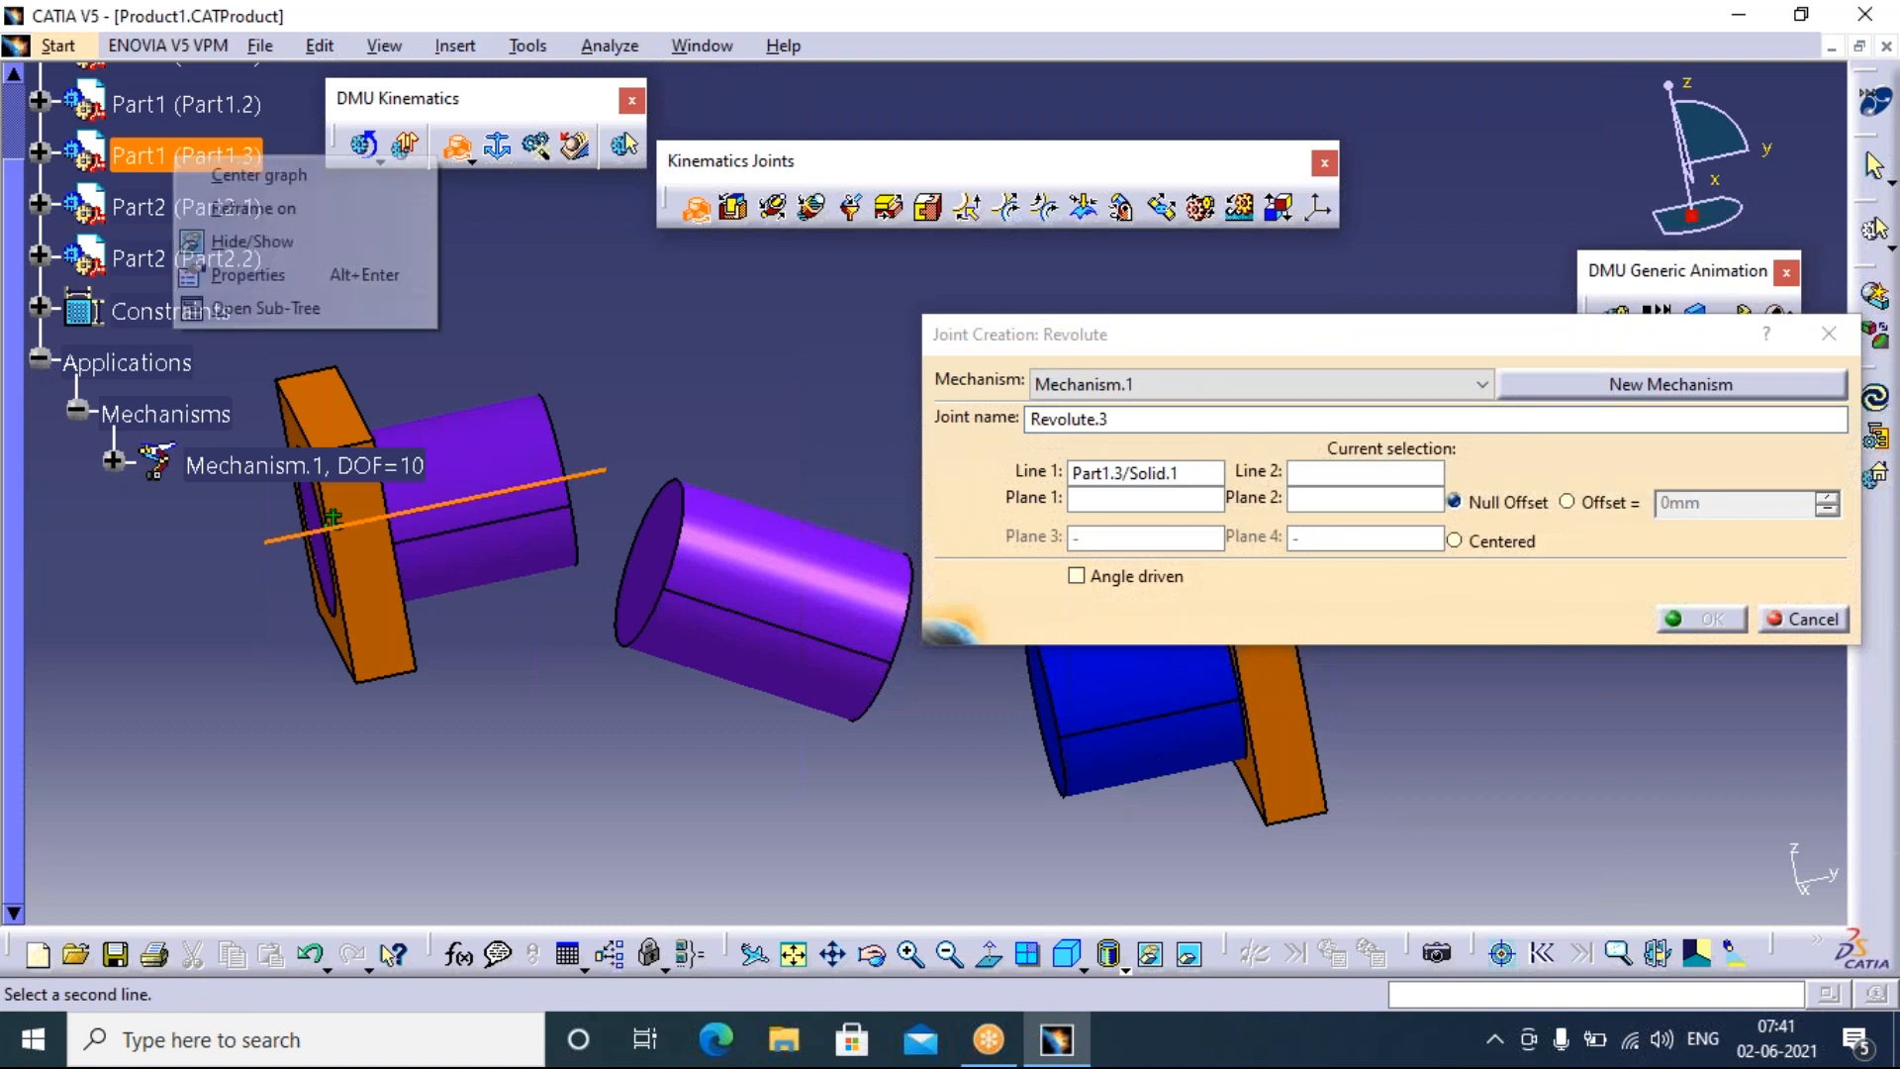
click(252, 241)
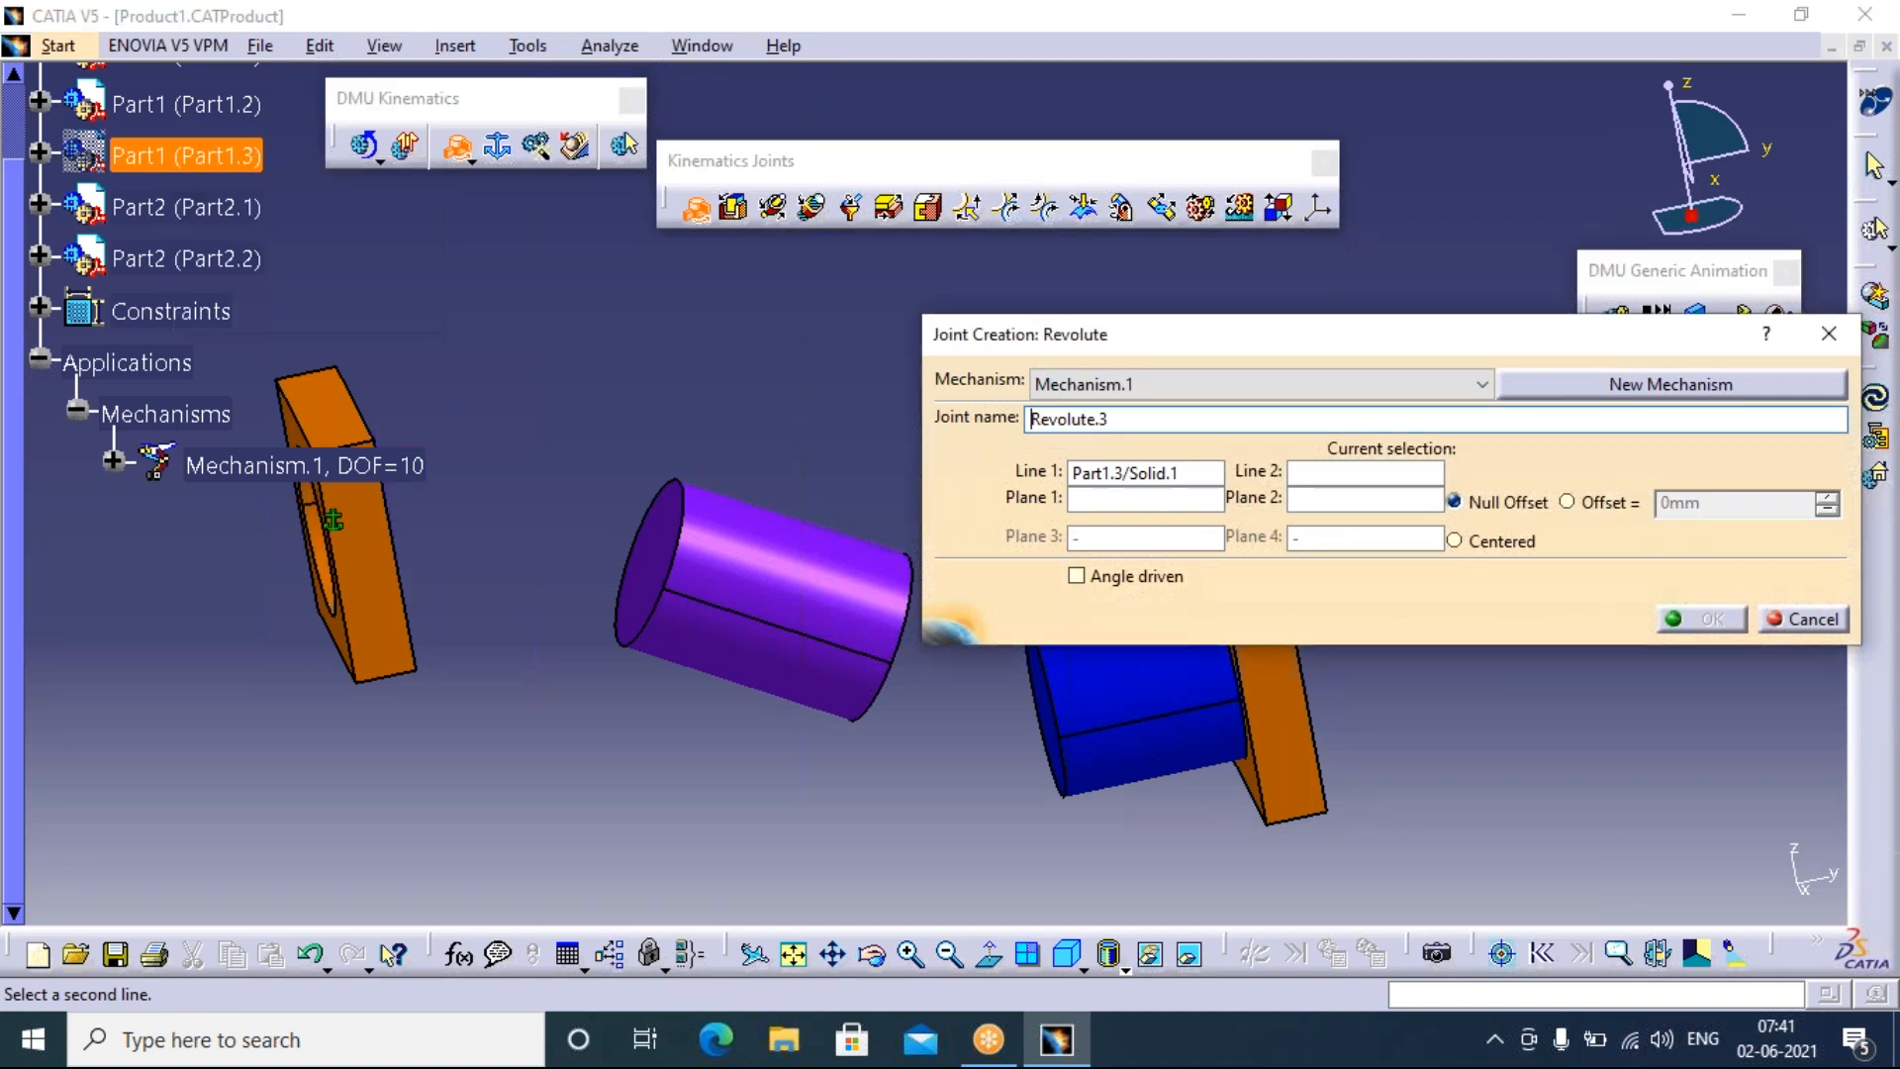
middle_drag(317, 637, 539, 673)
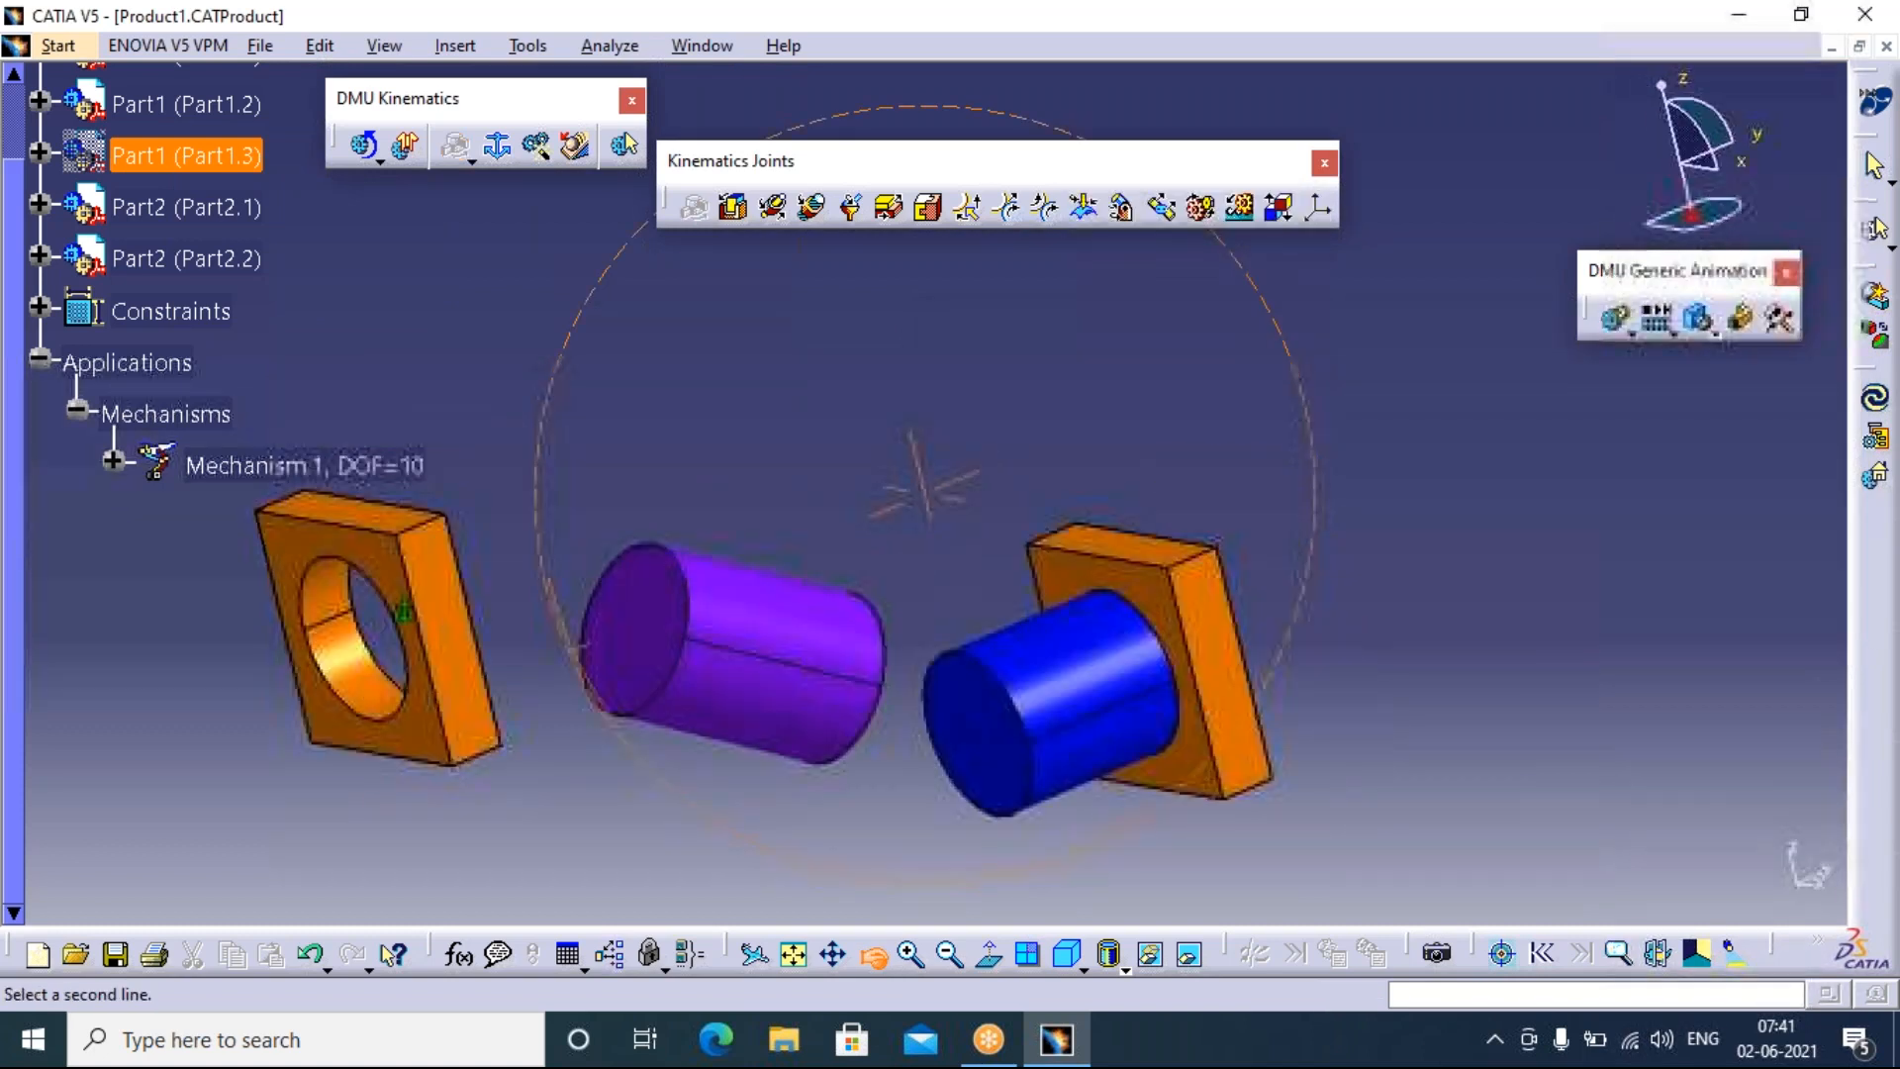
click(404, 609)
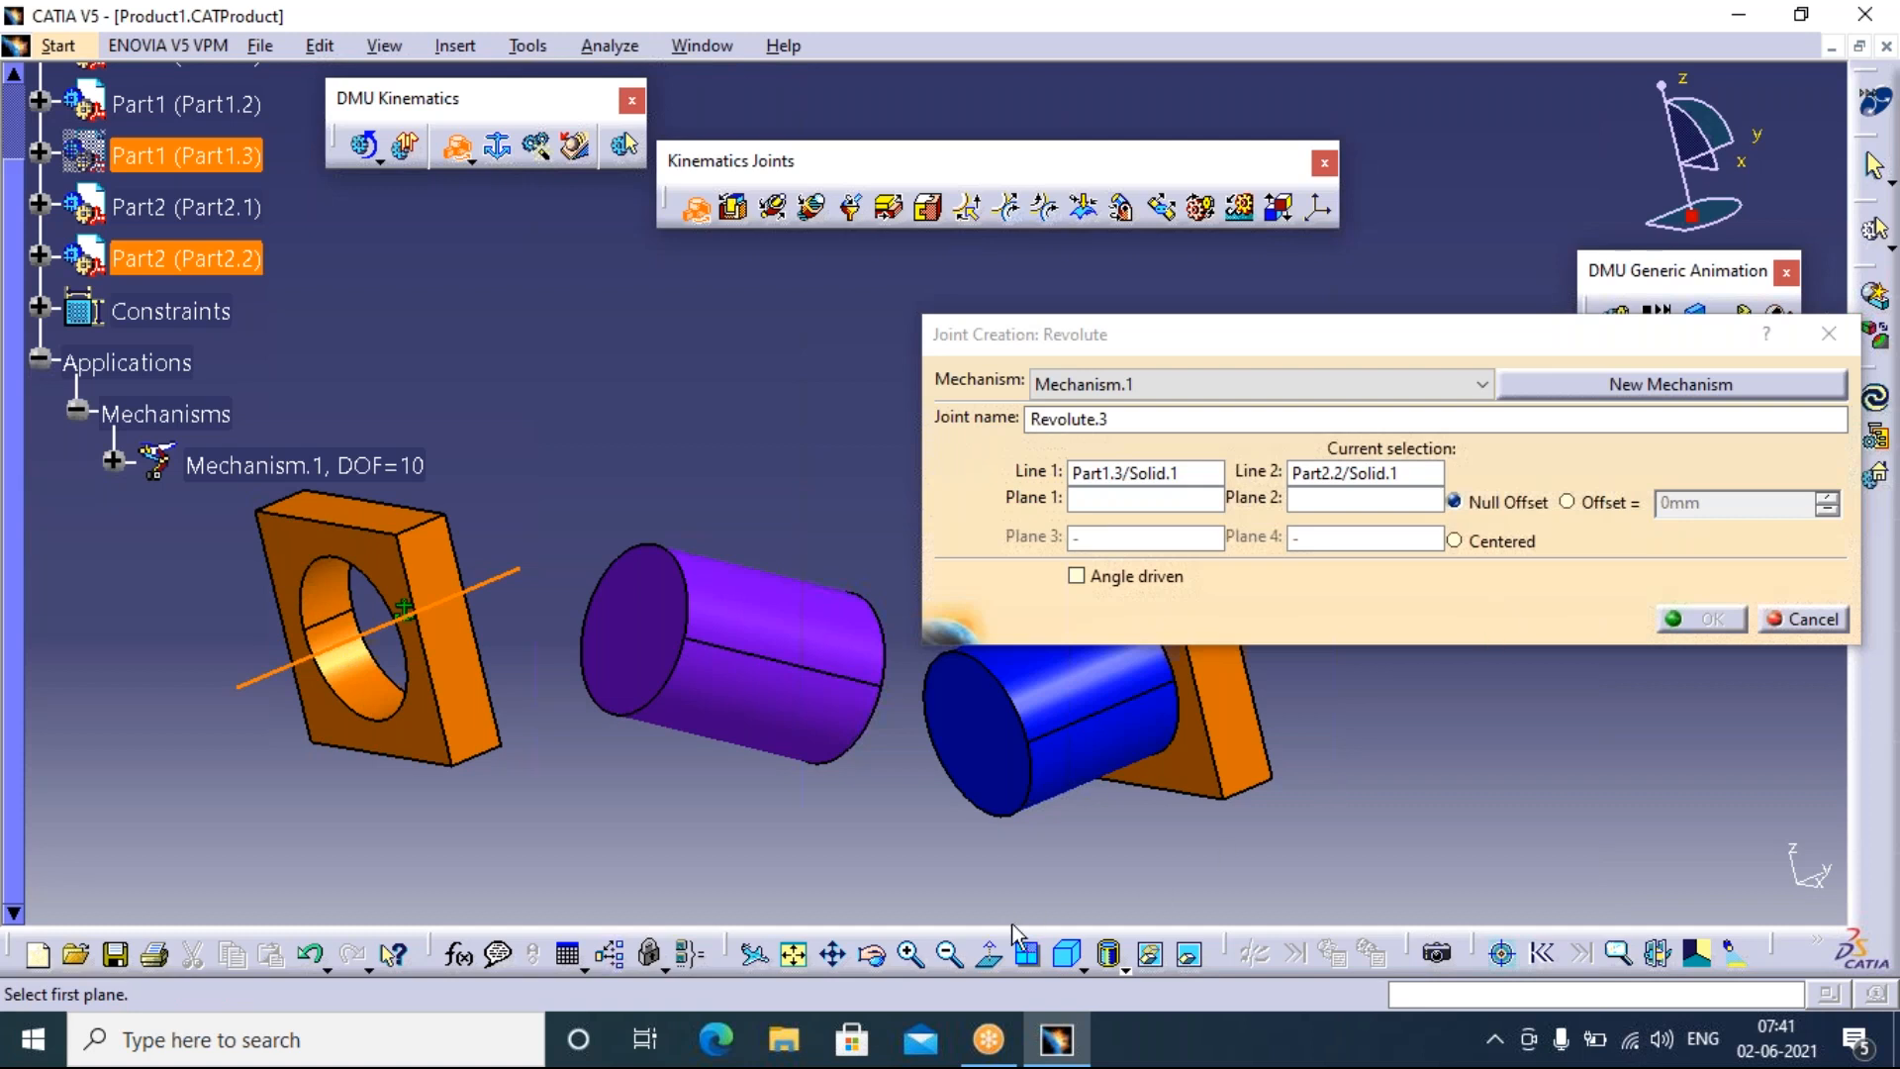
Show Part1.3 again, assign planes of Part1.3 and Part2.2 to the revolute joint, and create it as angle driven with null offset
right_click(193, 153)
click(296, 234)
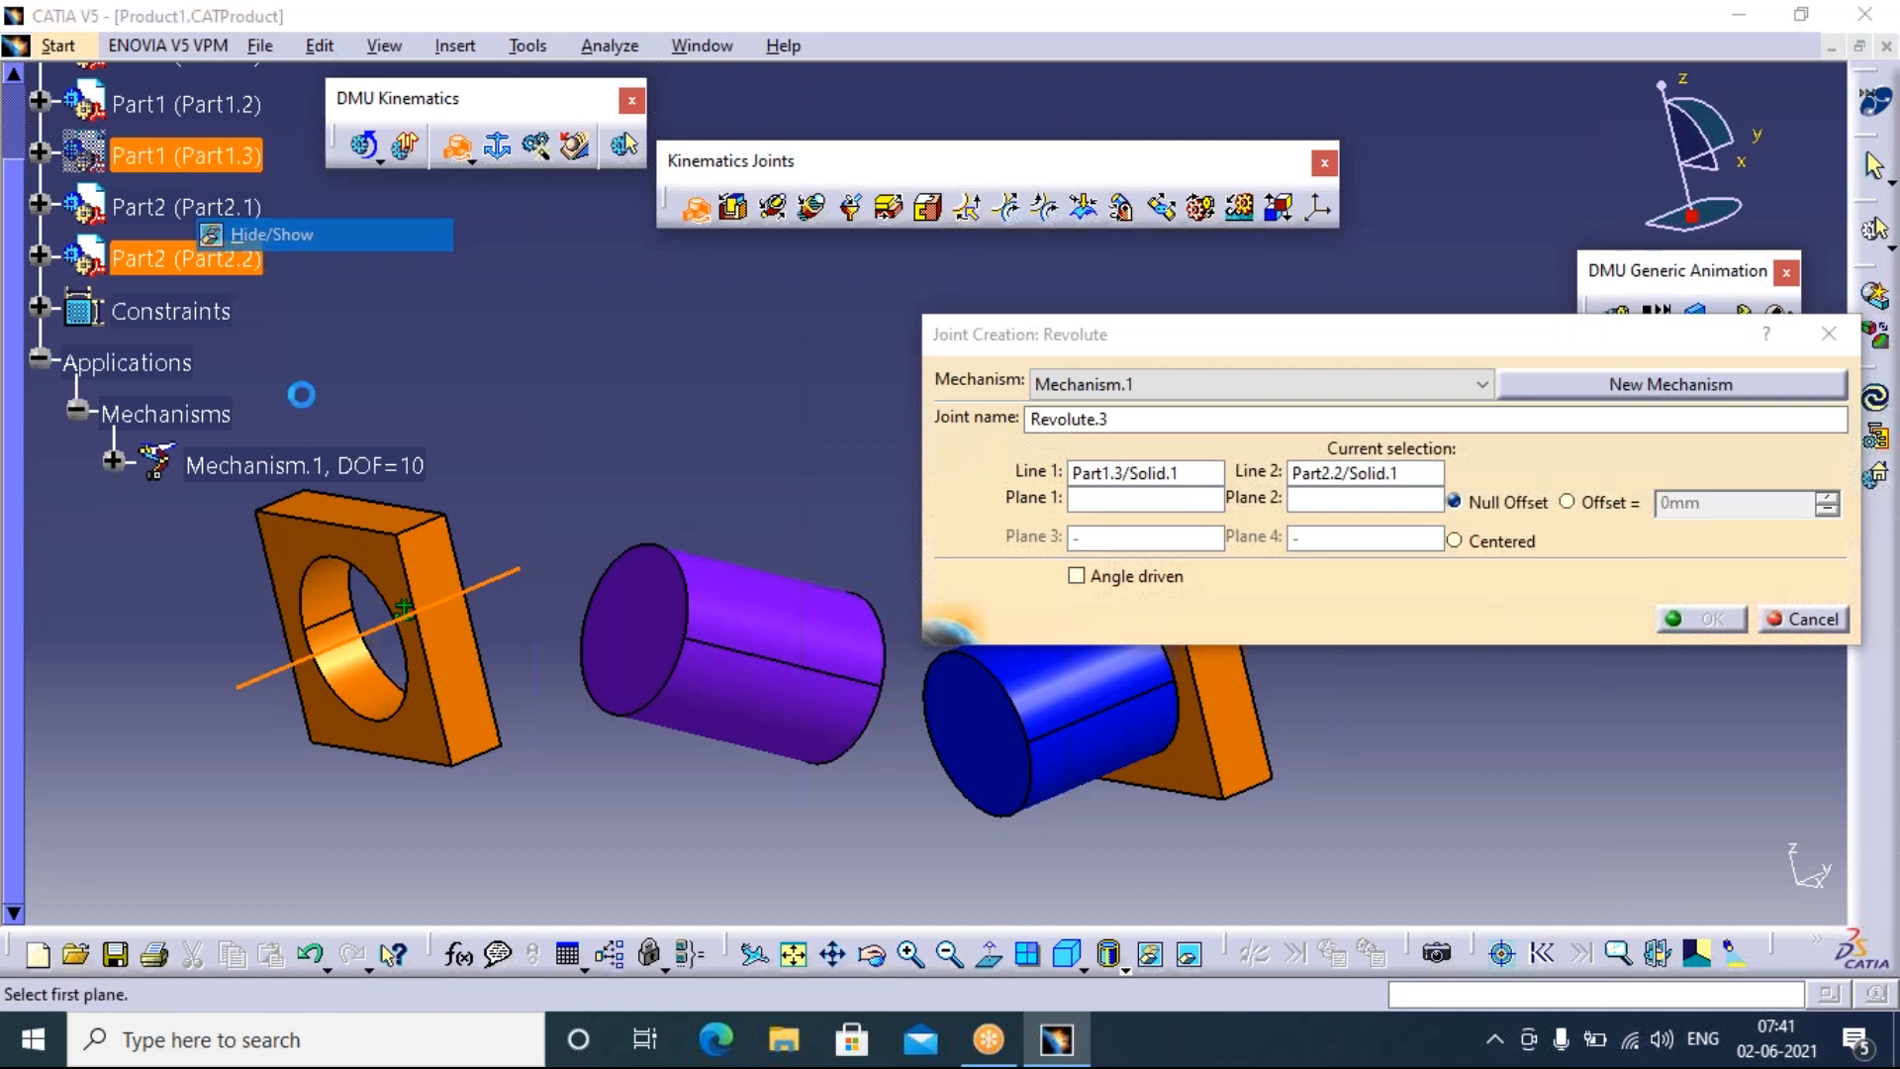
click(374, 610)
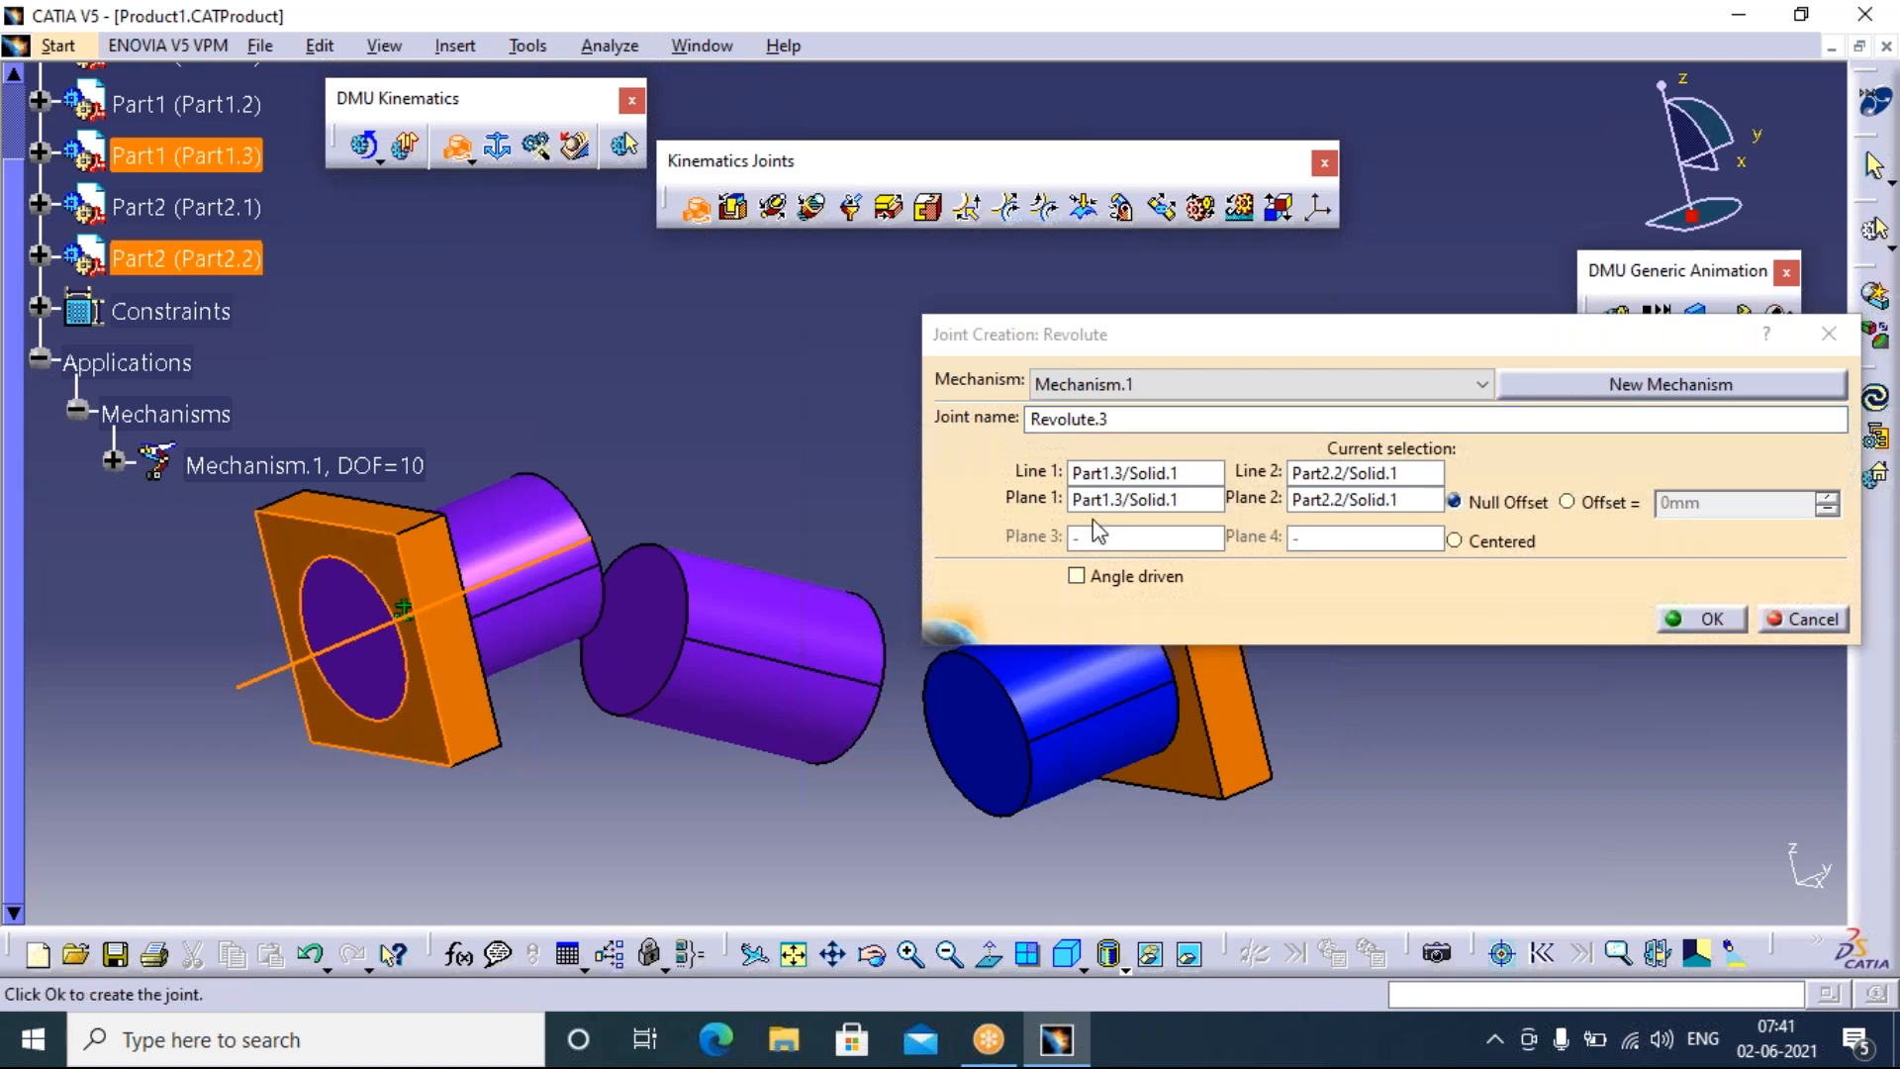
click(1077, 582)
click(1711, 624)
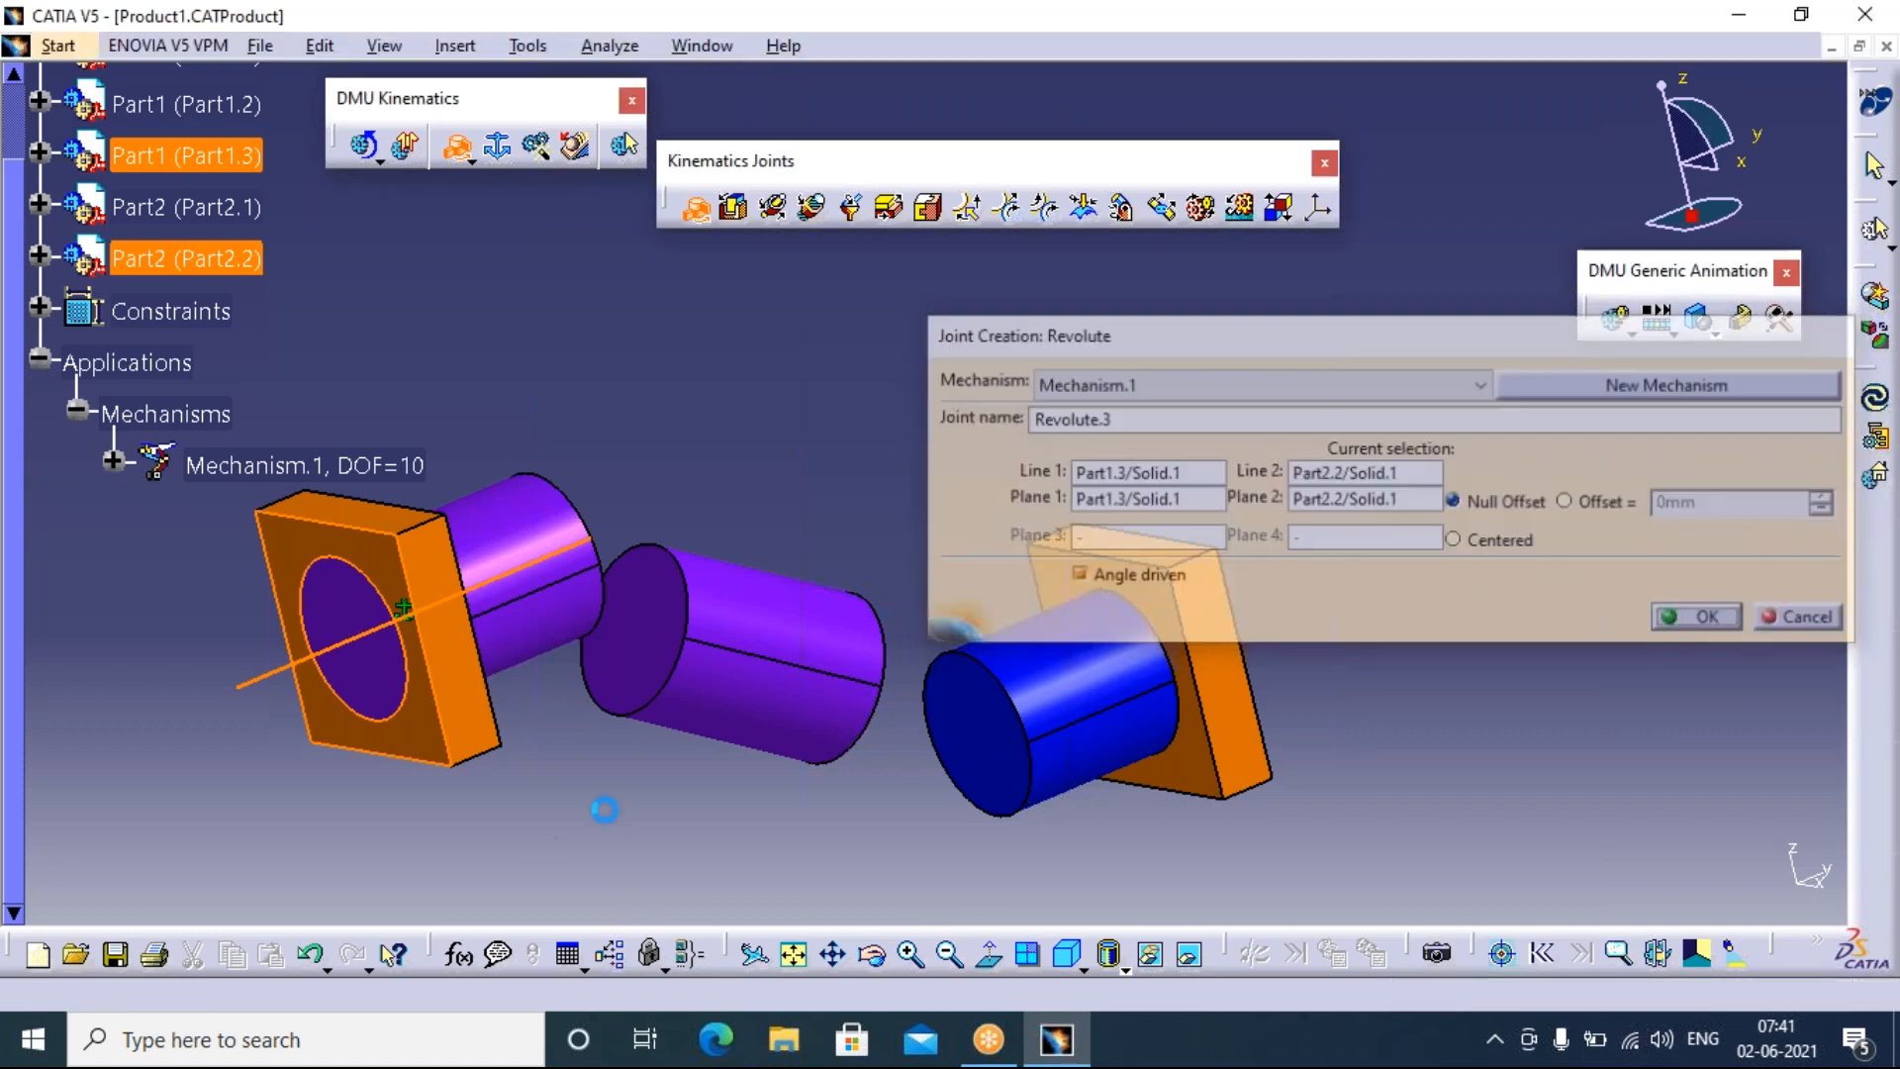
click(151, 568)
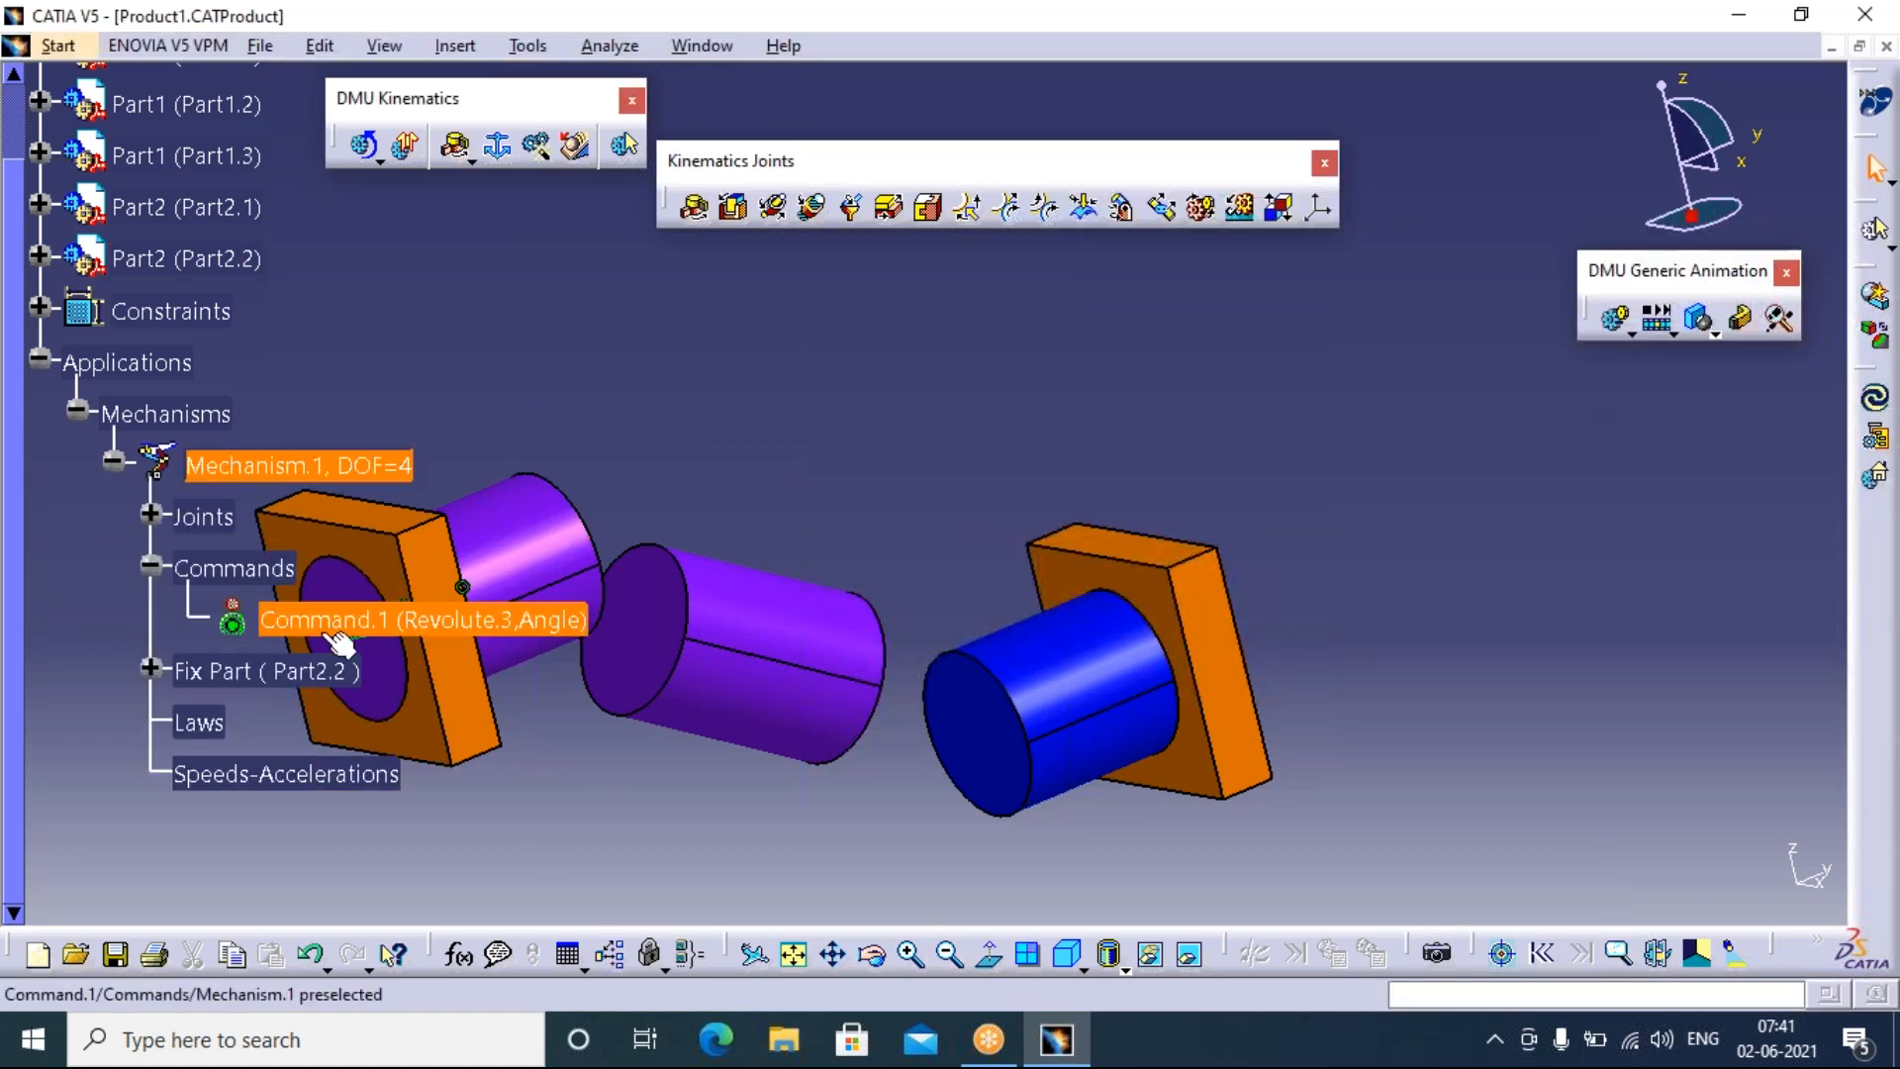
Check the mechanism analysis and try to simulate Mechanism.1 with commands
click(623, 150)
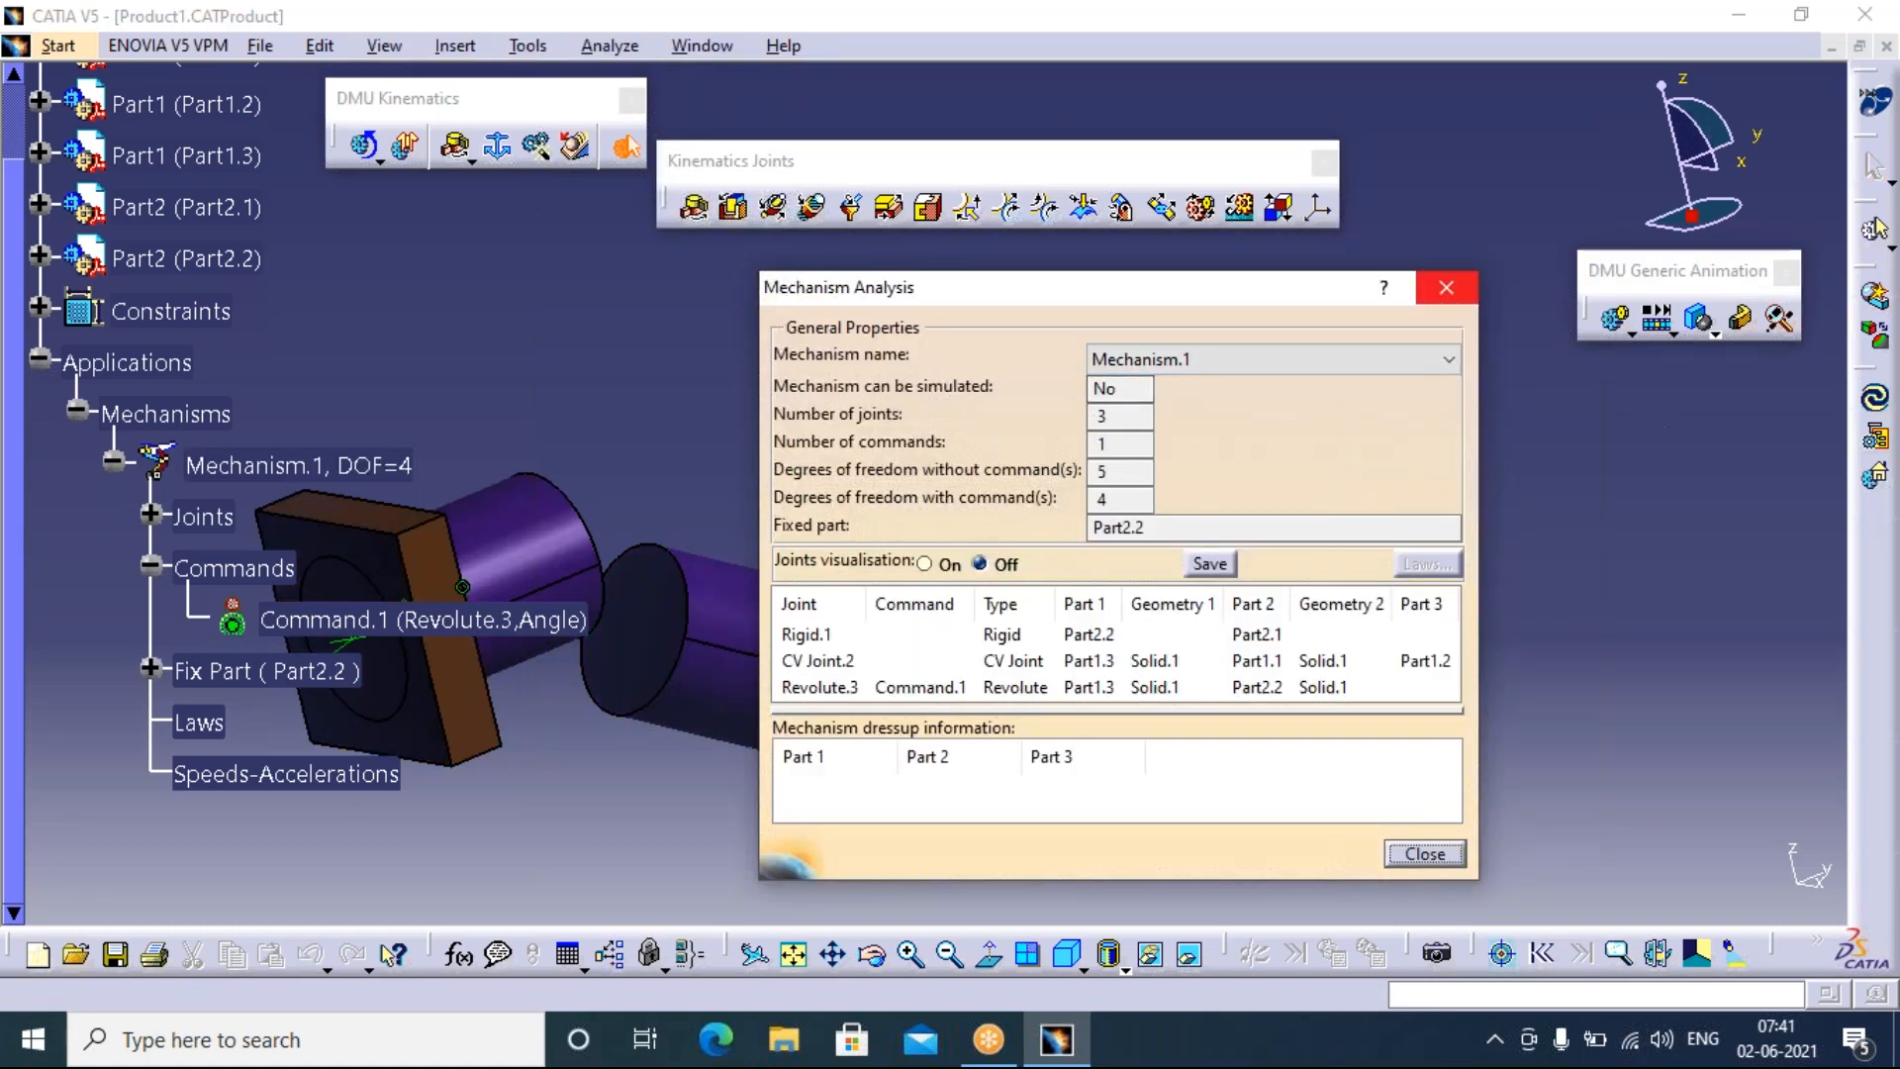
click(1445, 287)
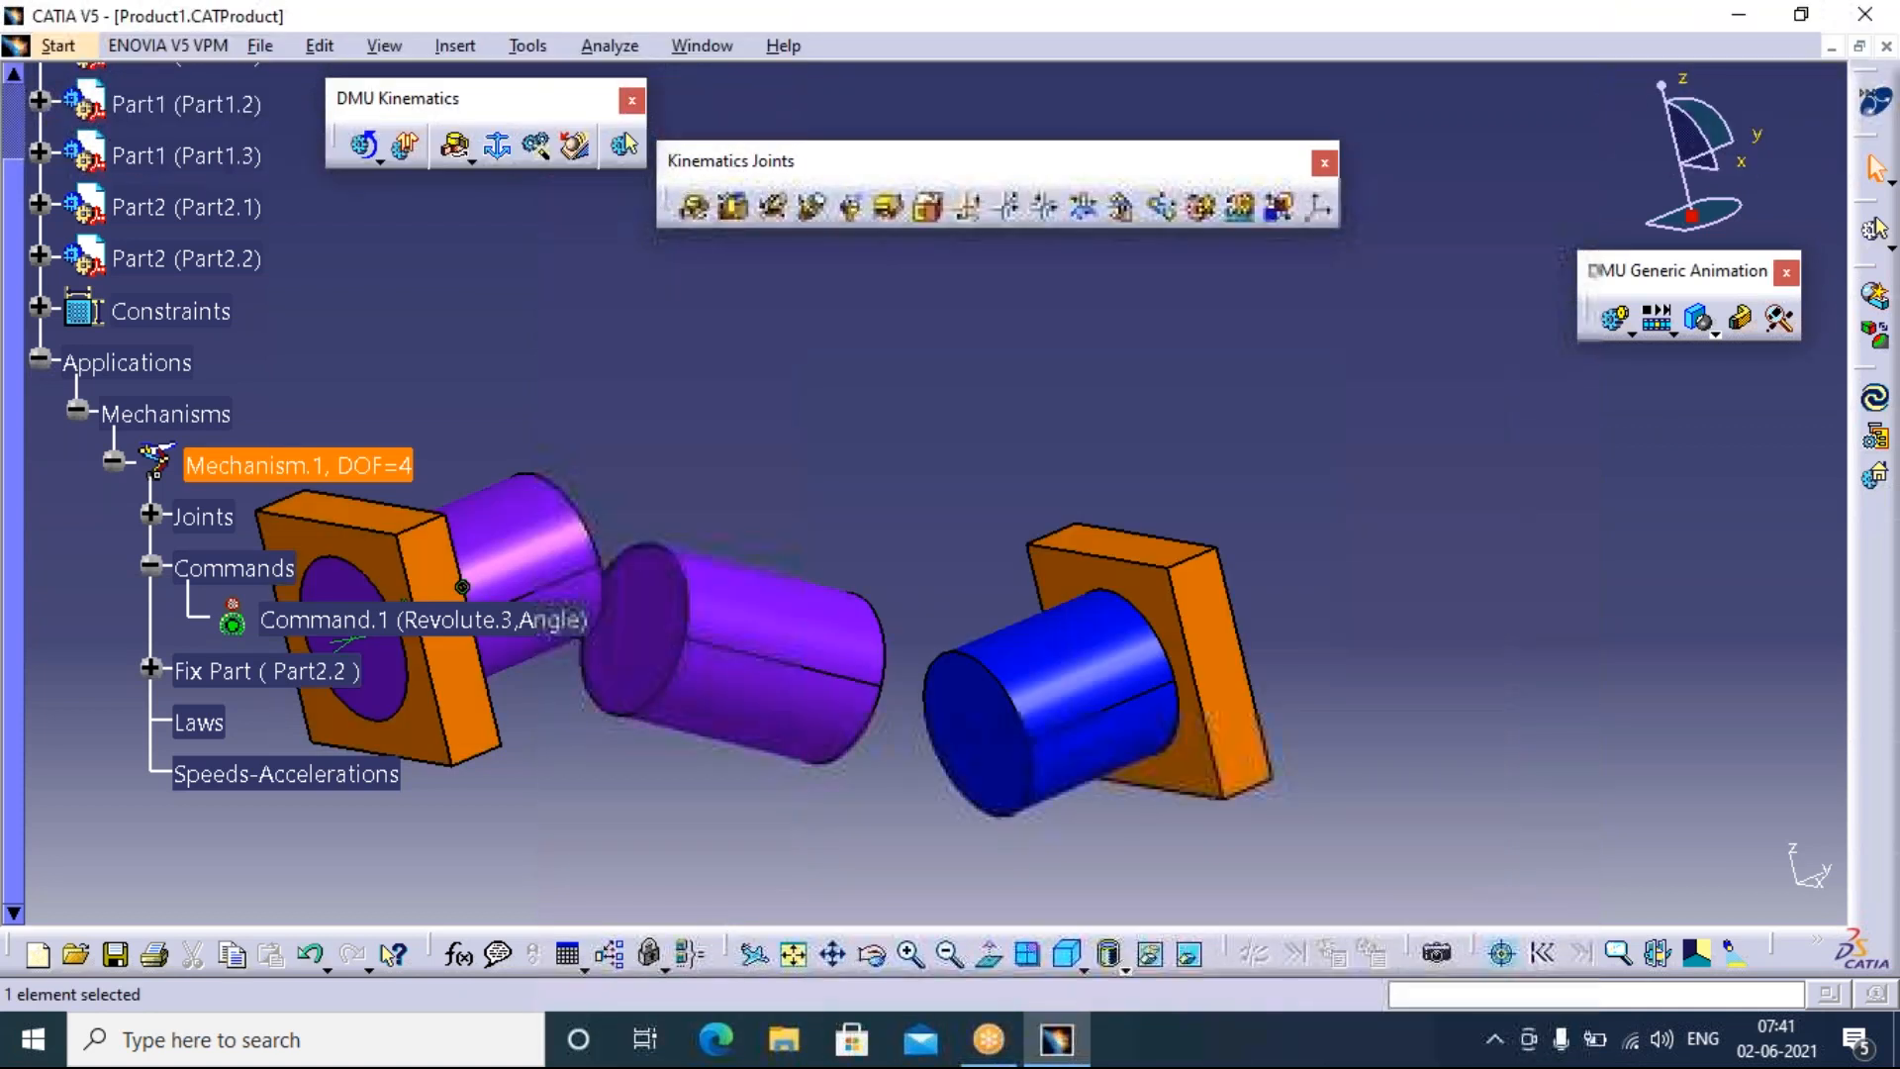
click(346, 151)
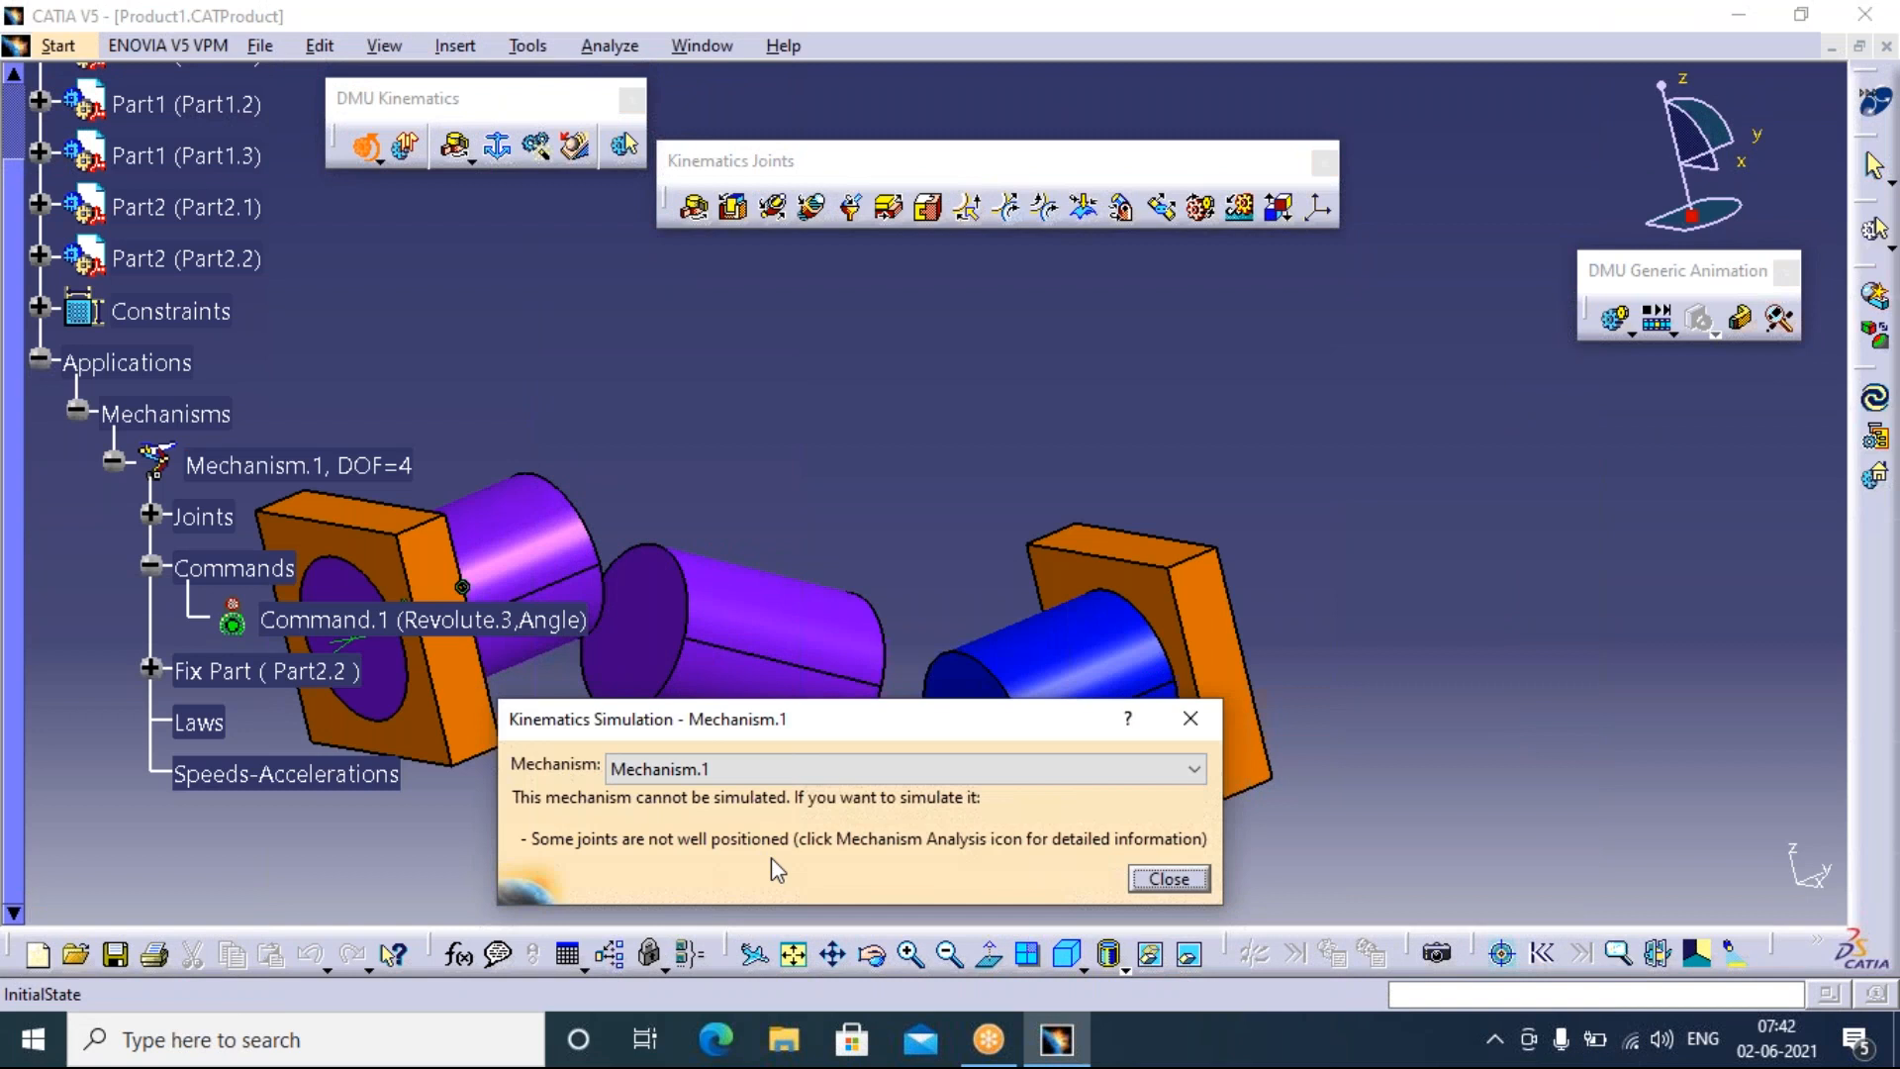
Create a cylindrical joint between the axis of cylinder Part1.1 and the hole axis of Part2.1, hiding Part1.1 to reach the hole
click(1191, 718)
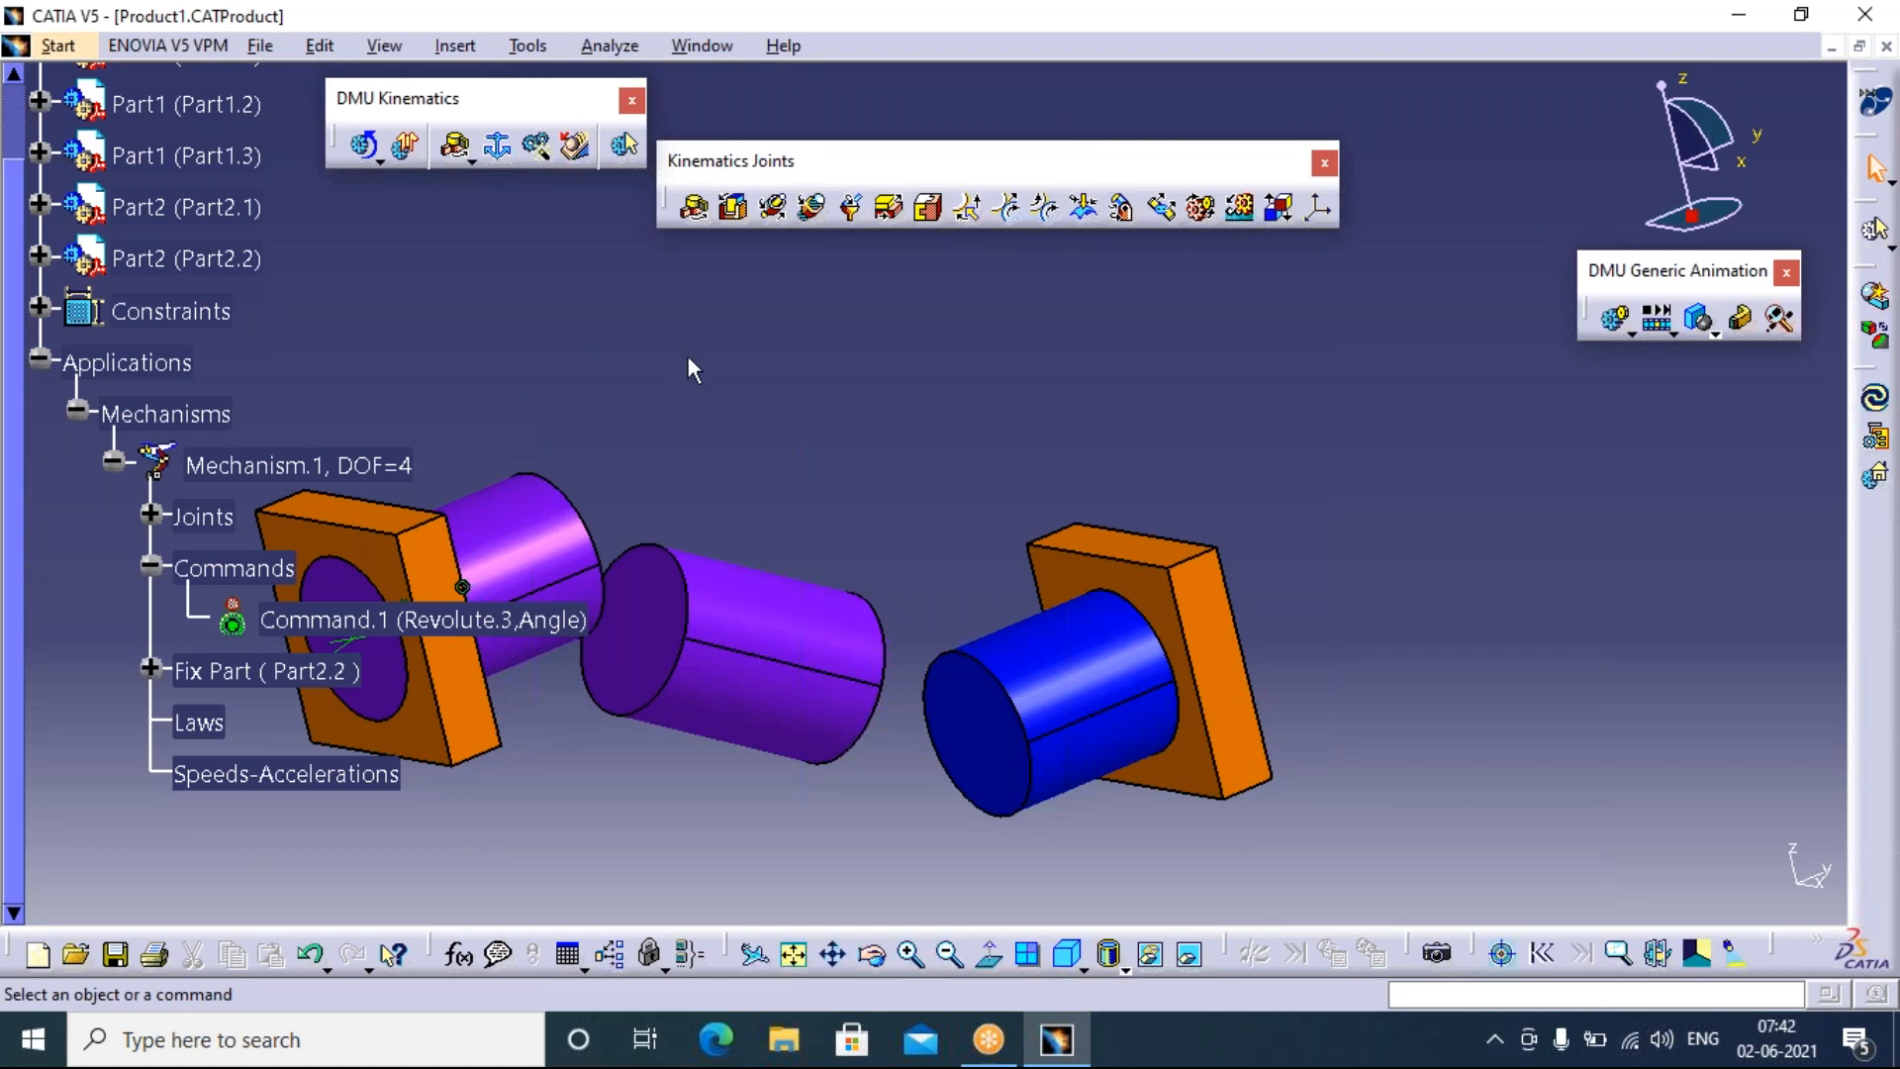
click(151, 515)
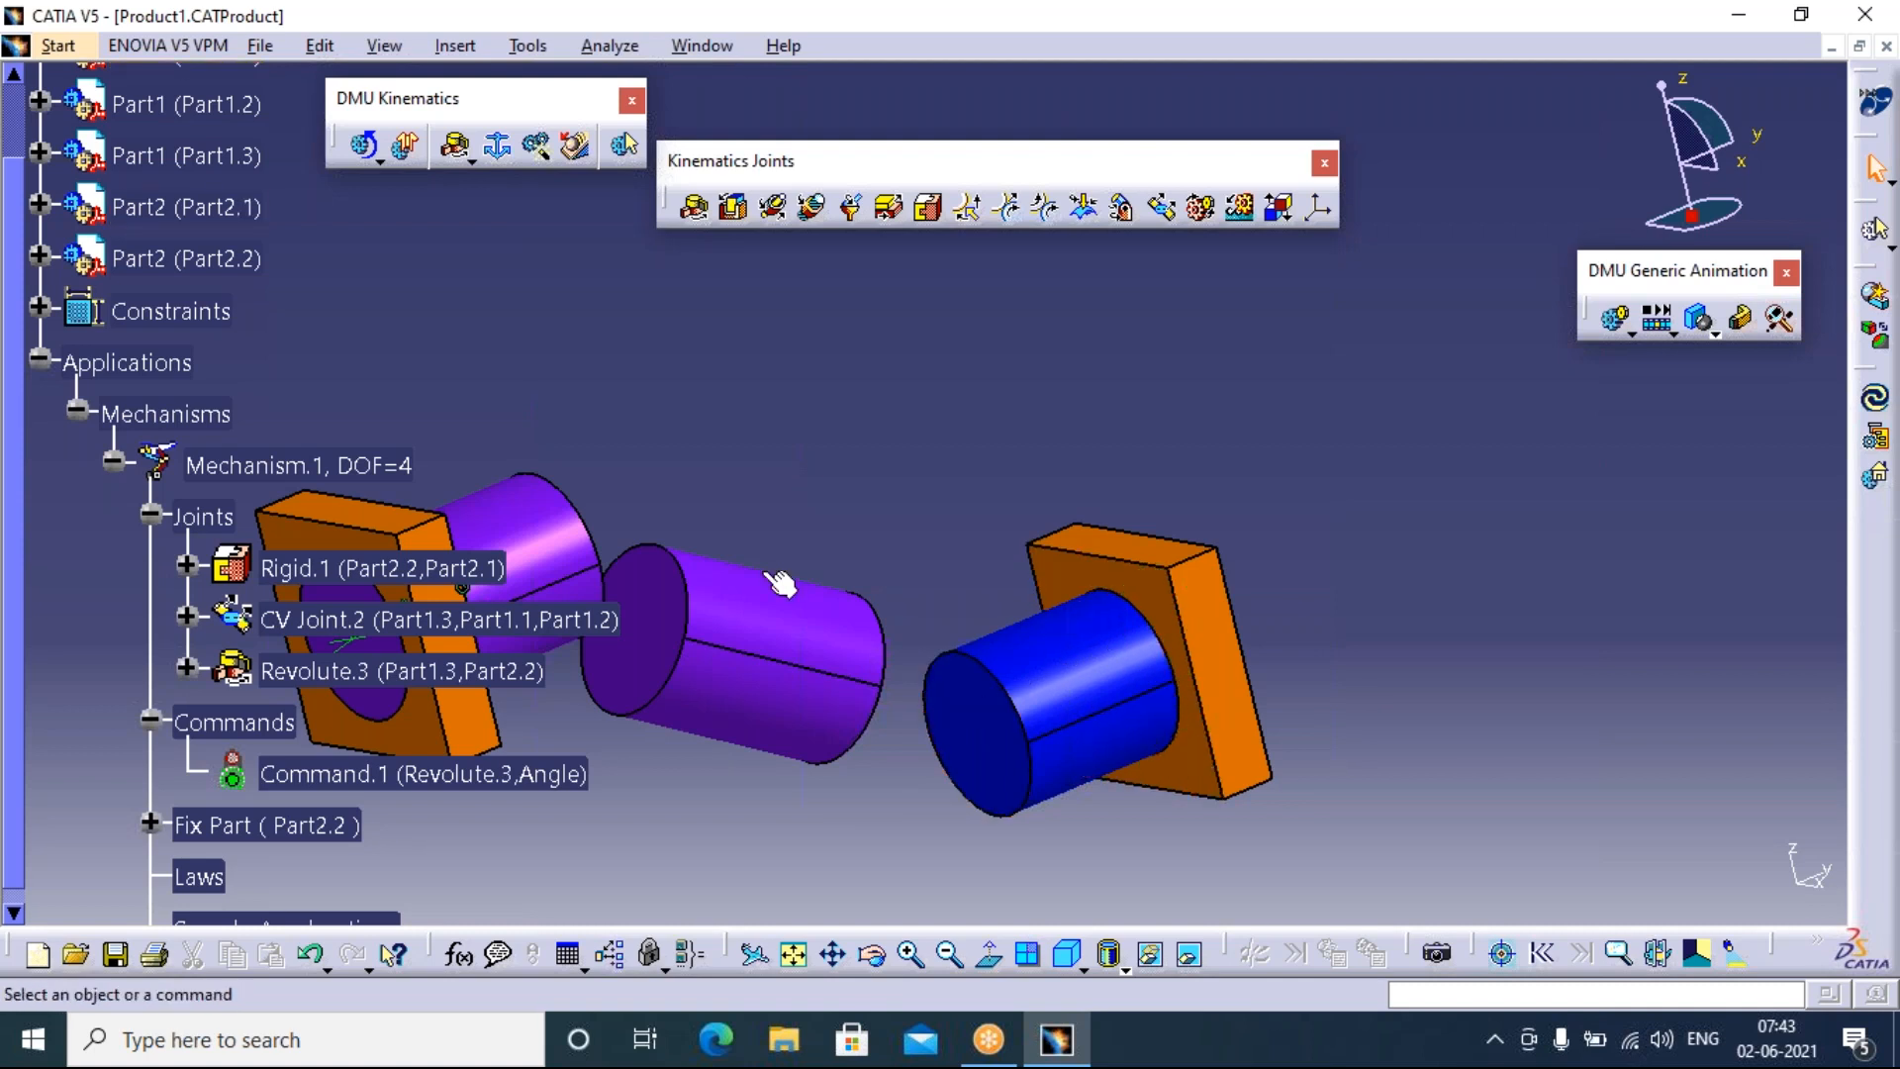
click(774, 207)
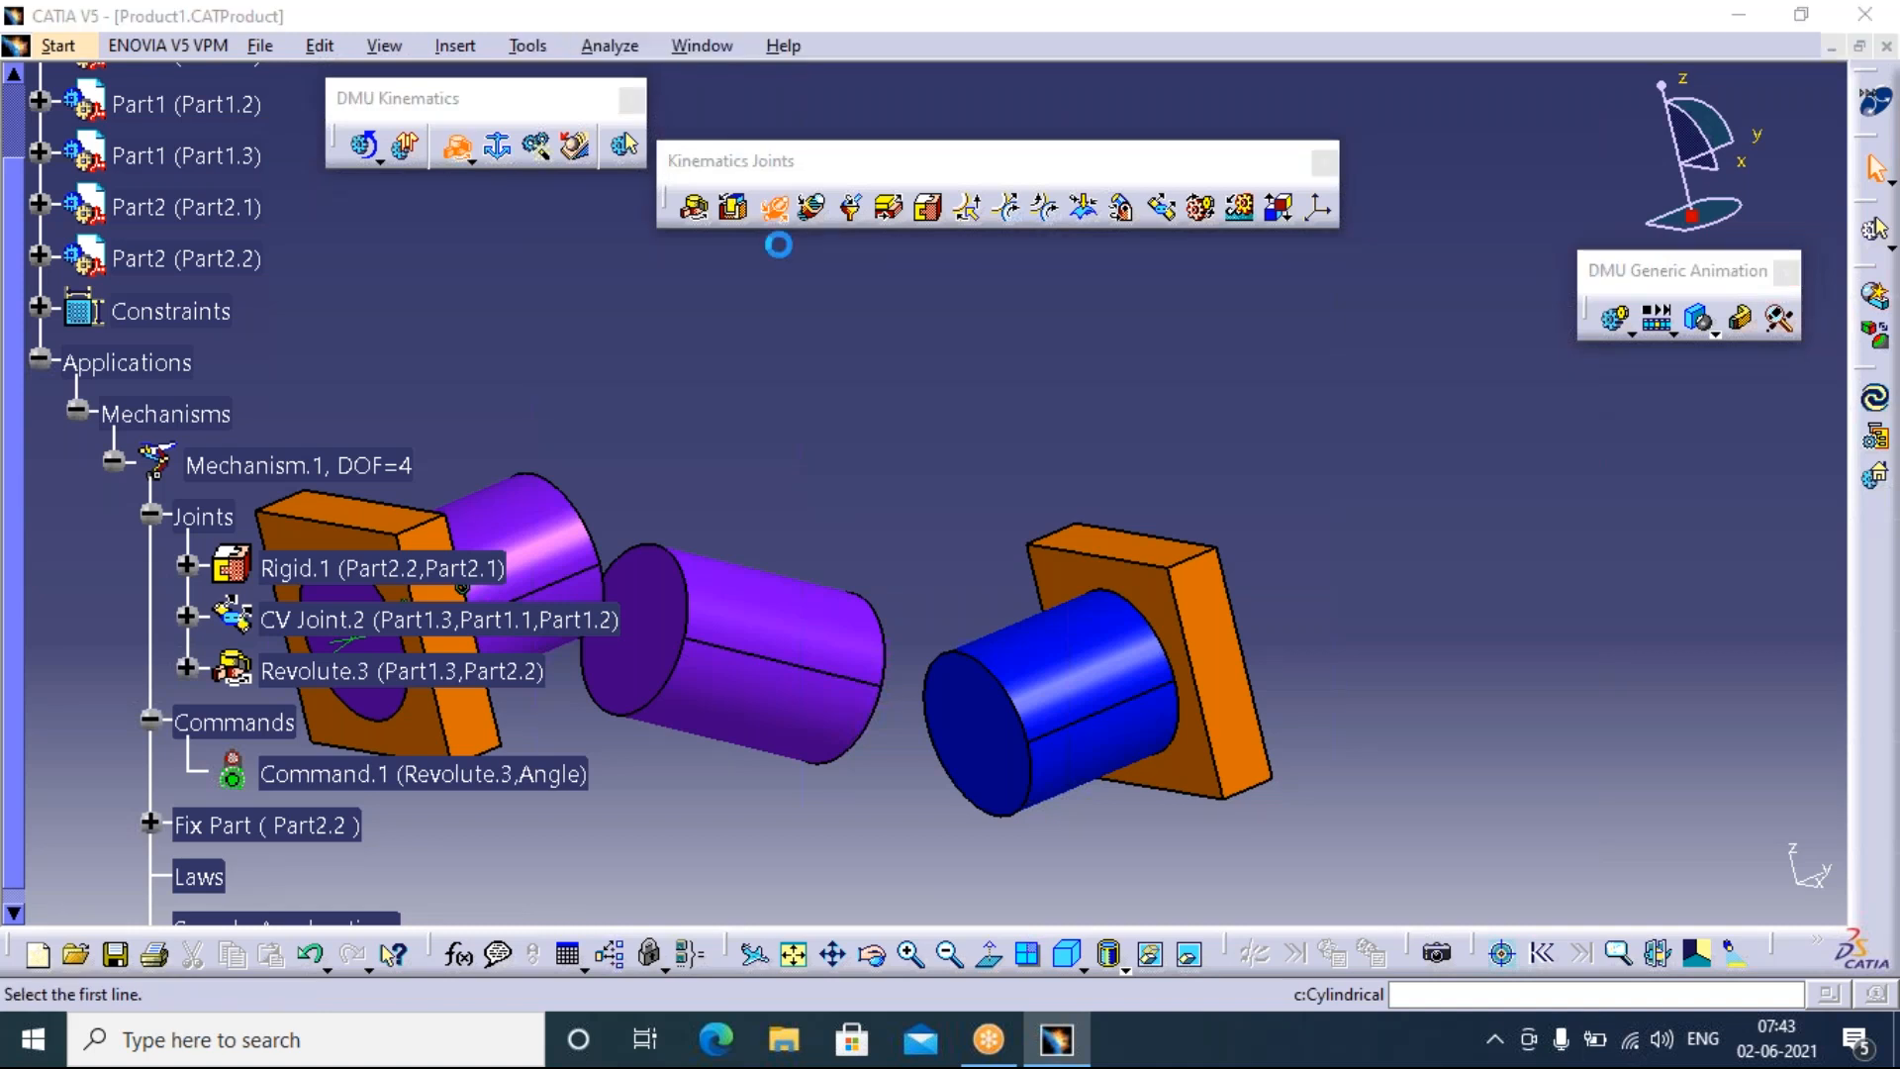
click(1109, 690)
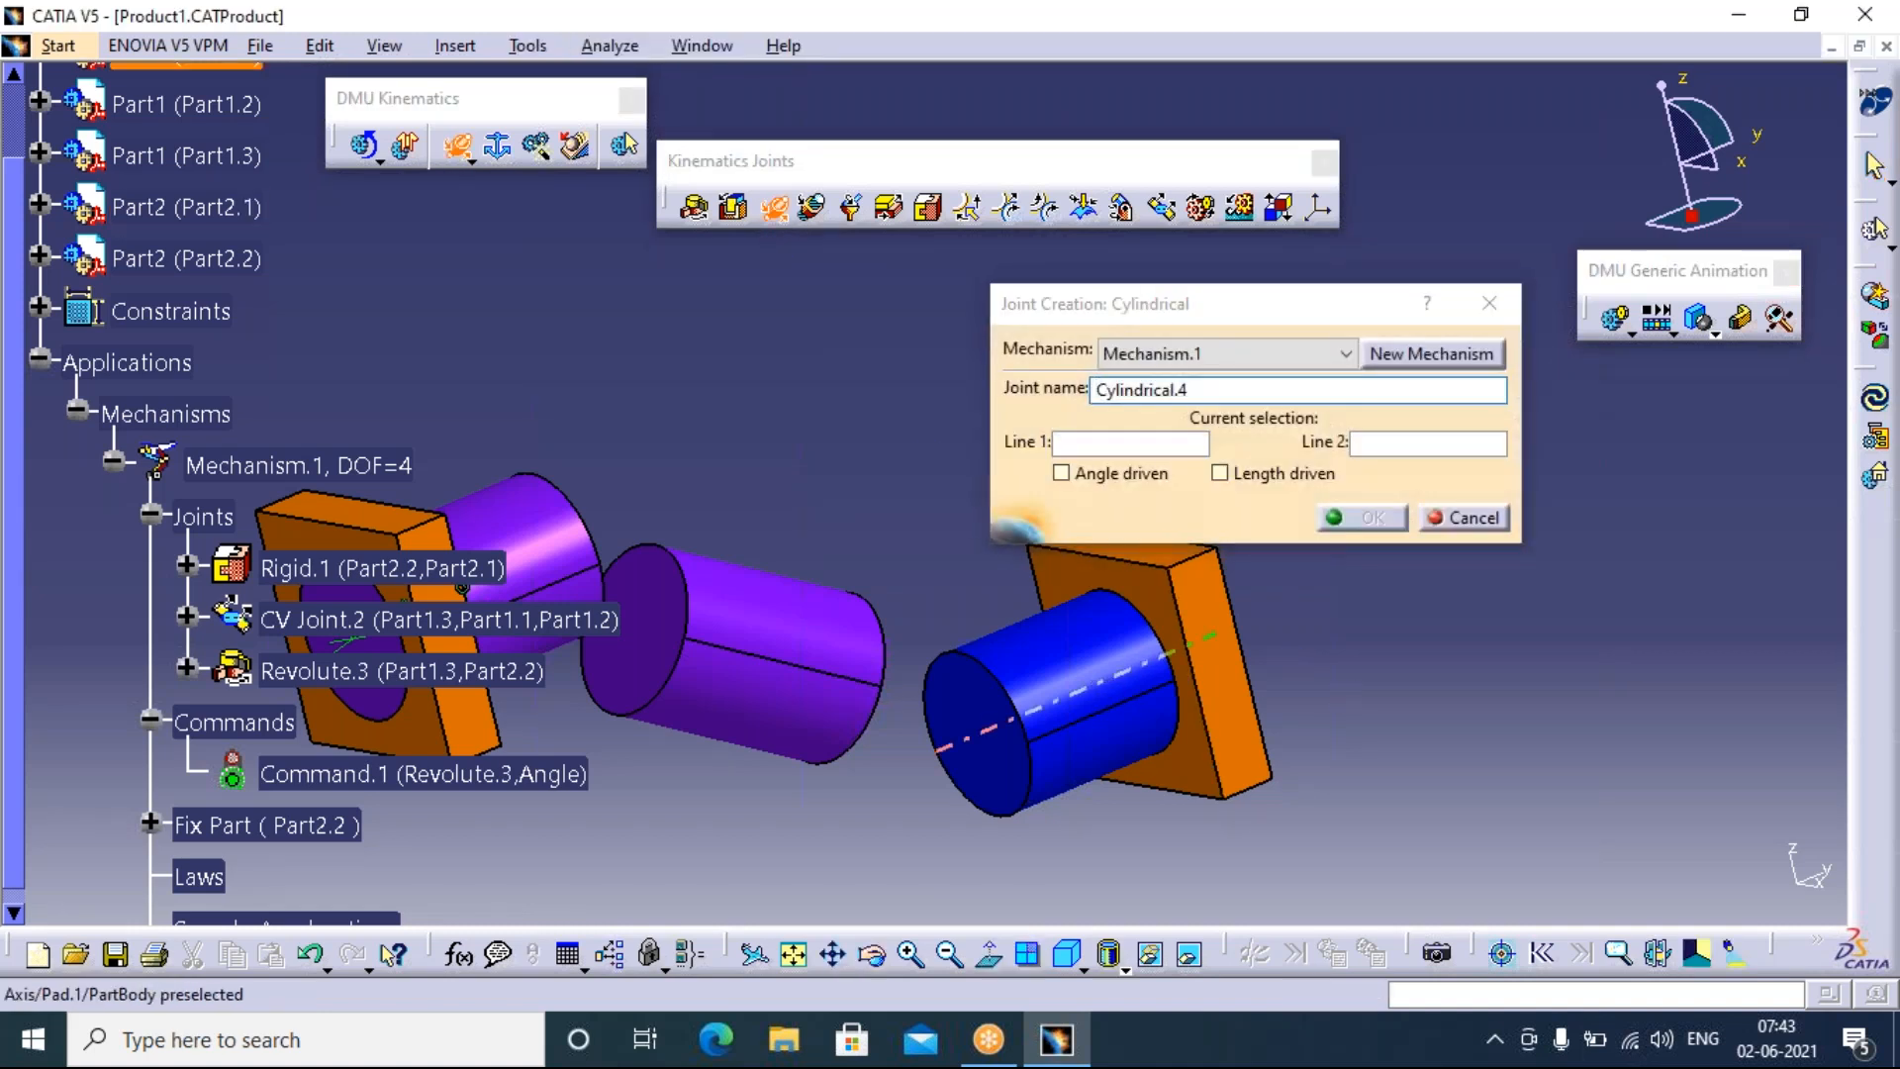
scroll(182, 185, up, 2)
right_click(198, 138)
click(269, 222)
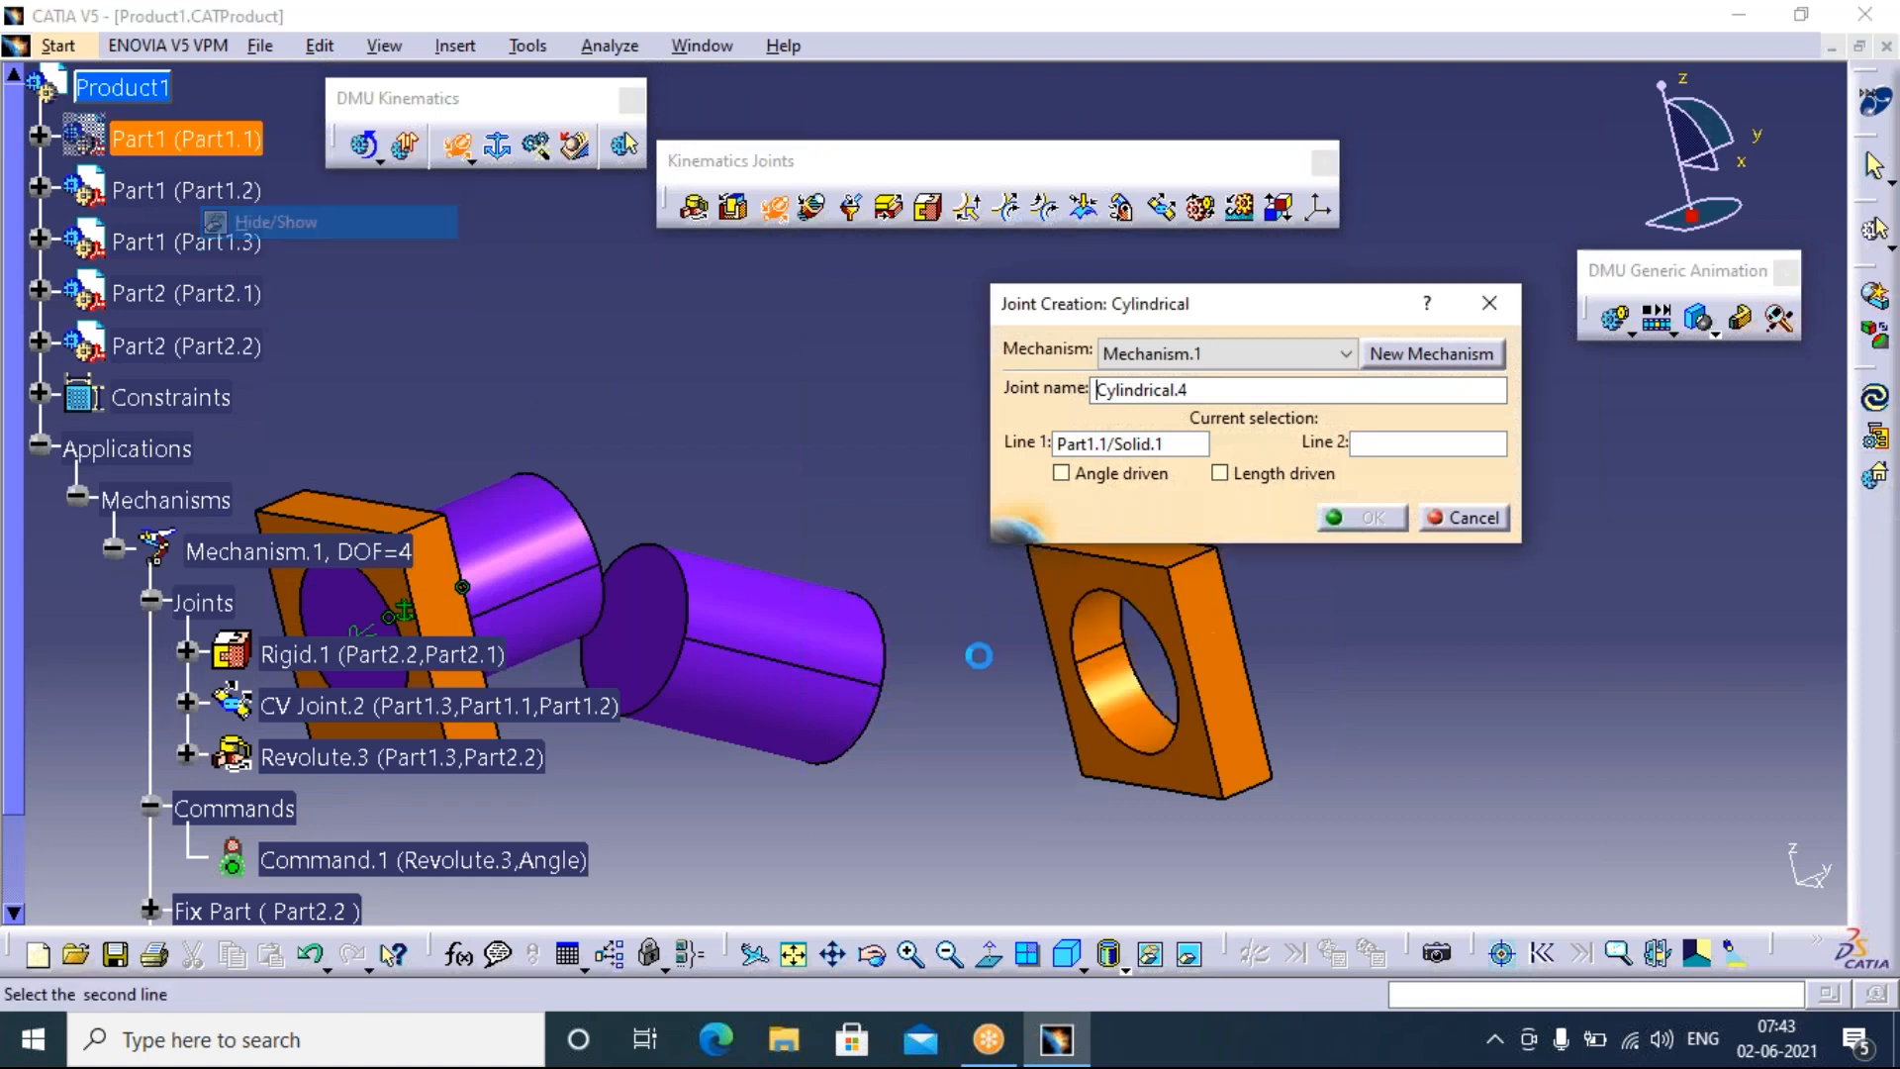
click(1138, 661)
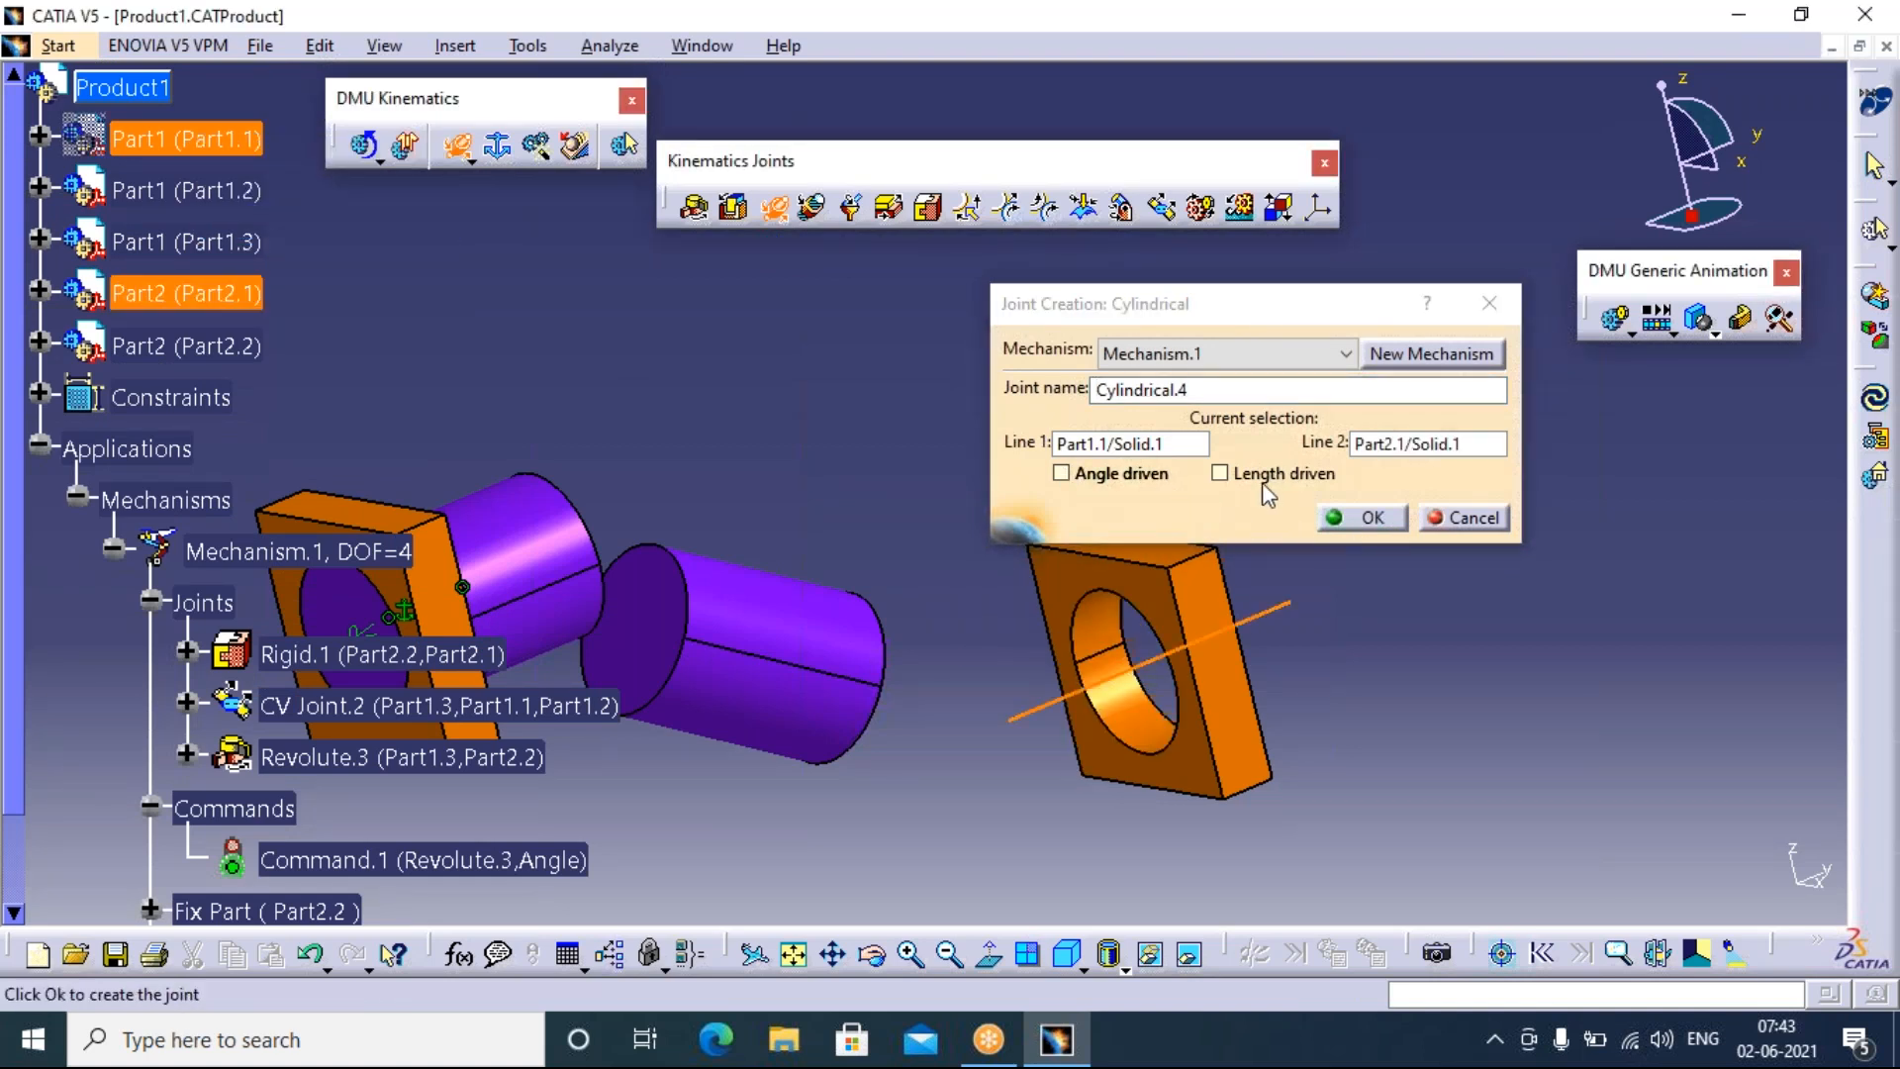
click(1343, 522)
click(1374, 522)
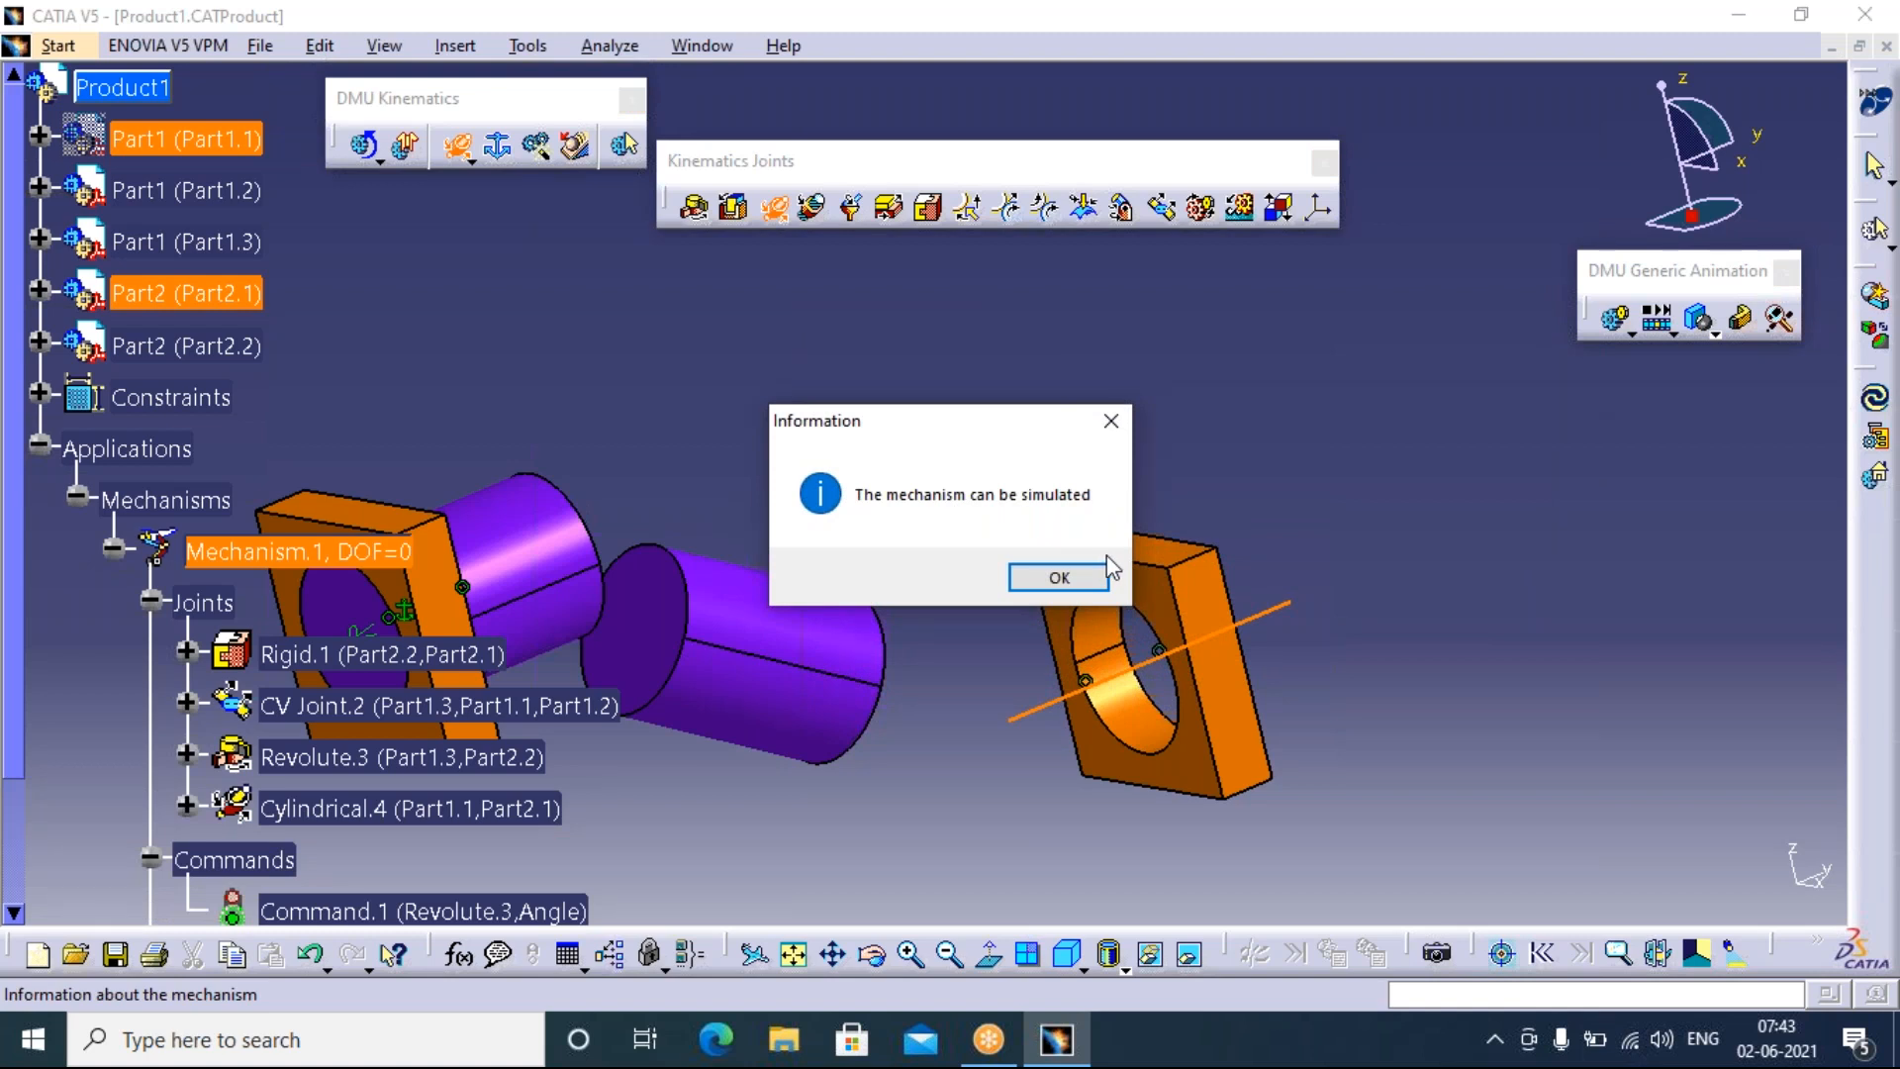
drag(863, 420, 793, 316)
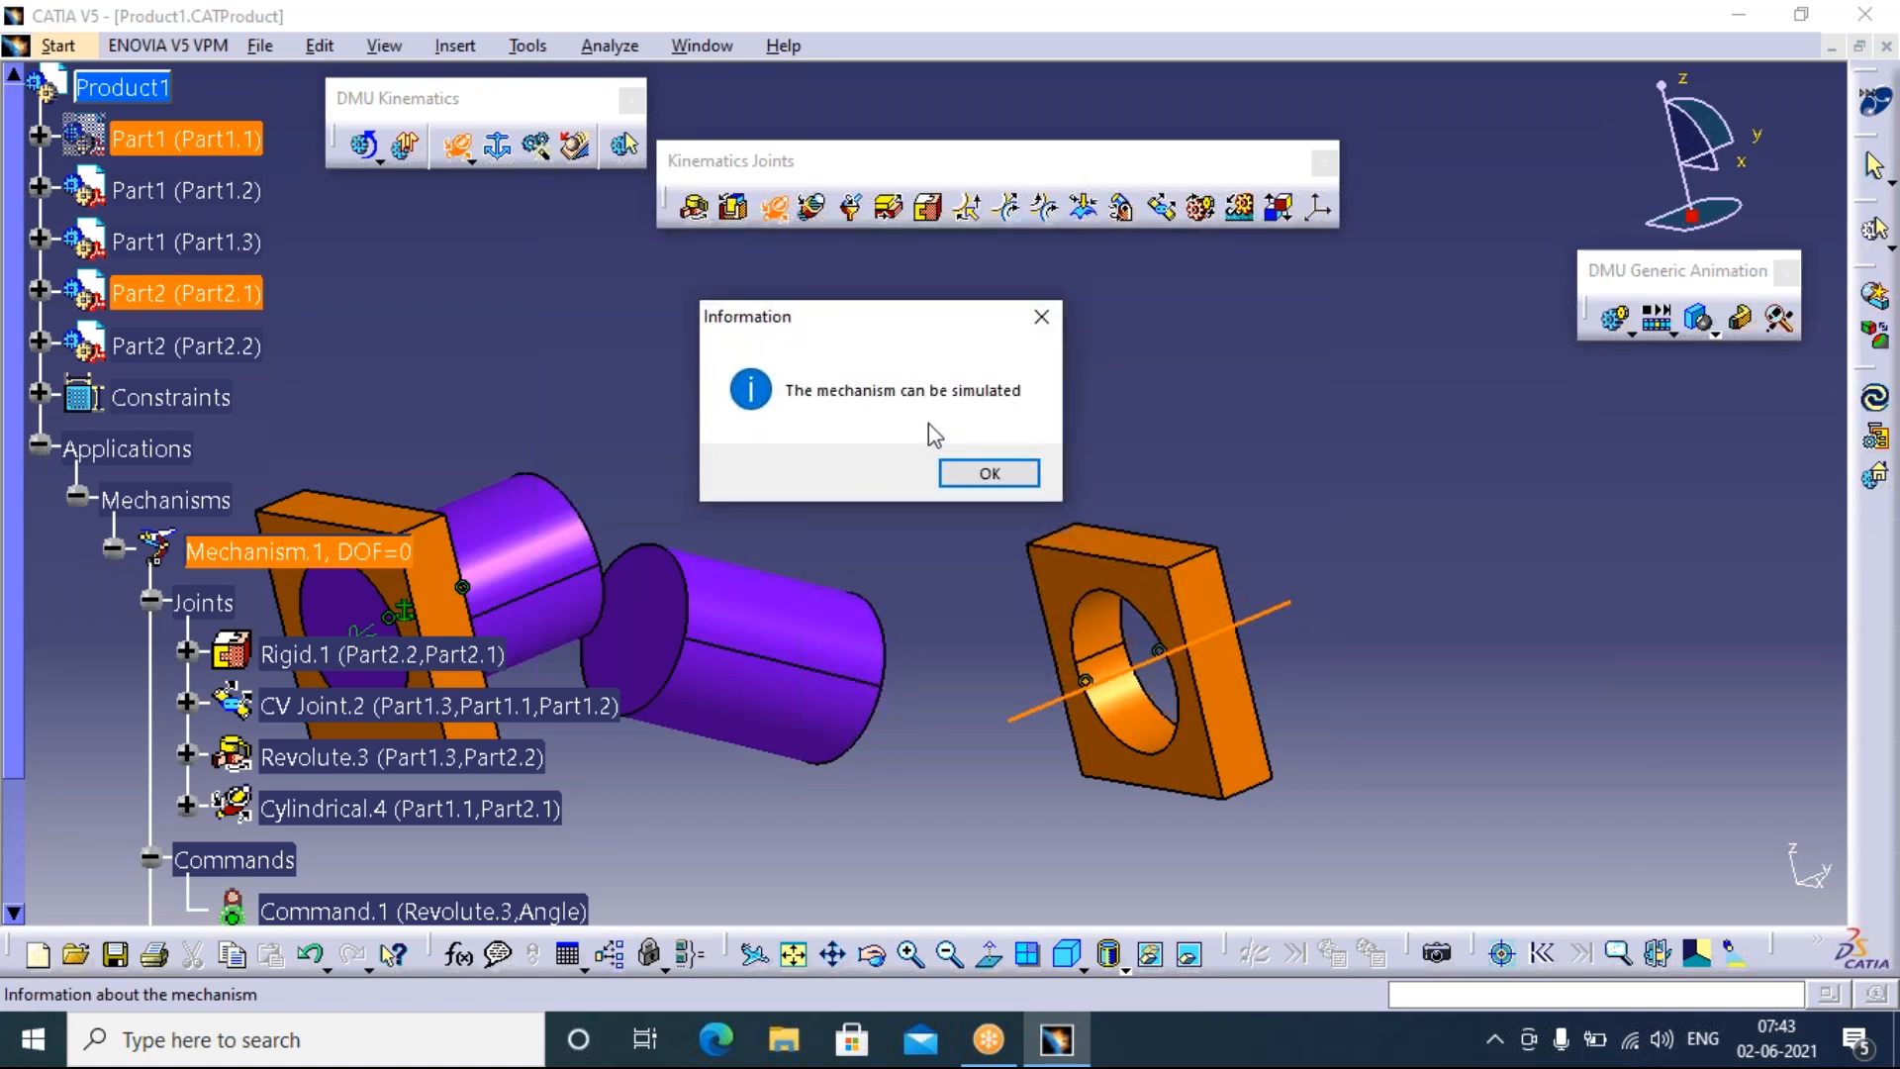
click(1040, 322)
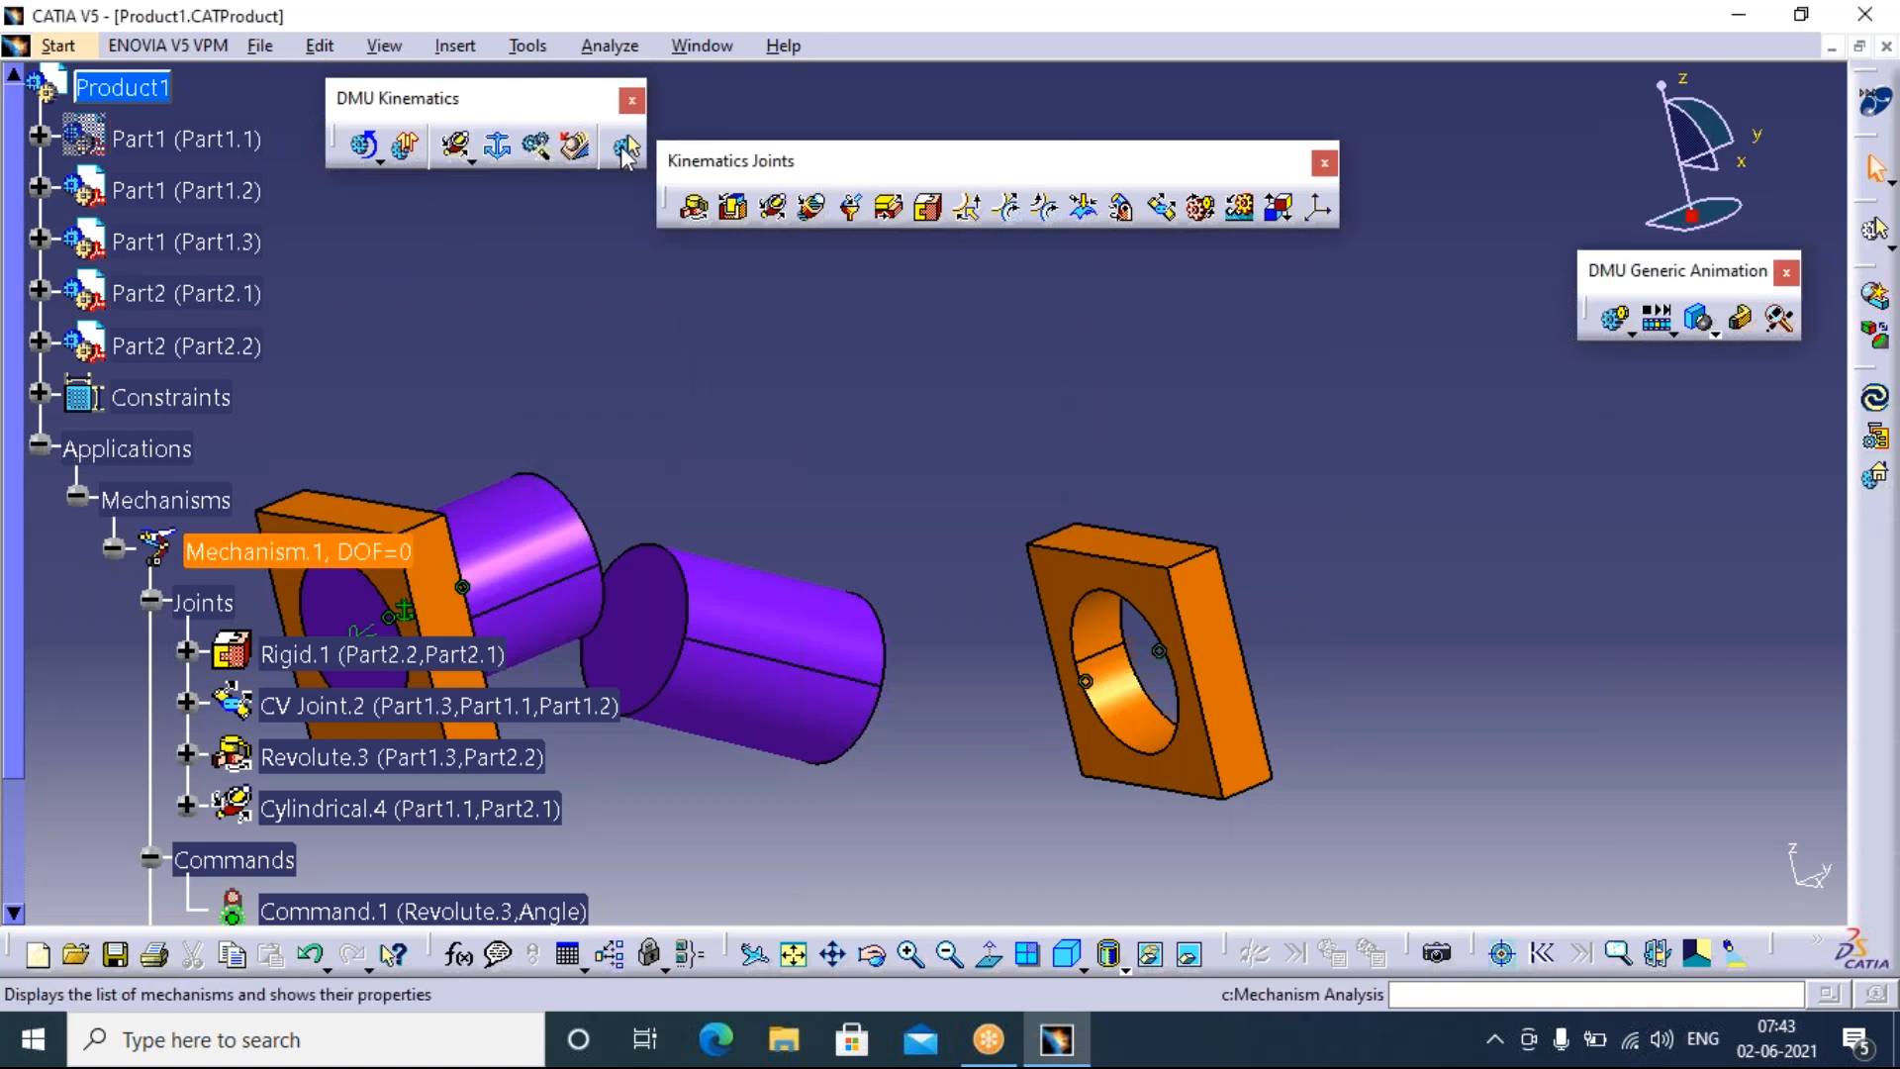
Check the mechanism analysis of Mechanism.1 and show Part1.1 again
click(625, 151)
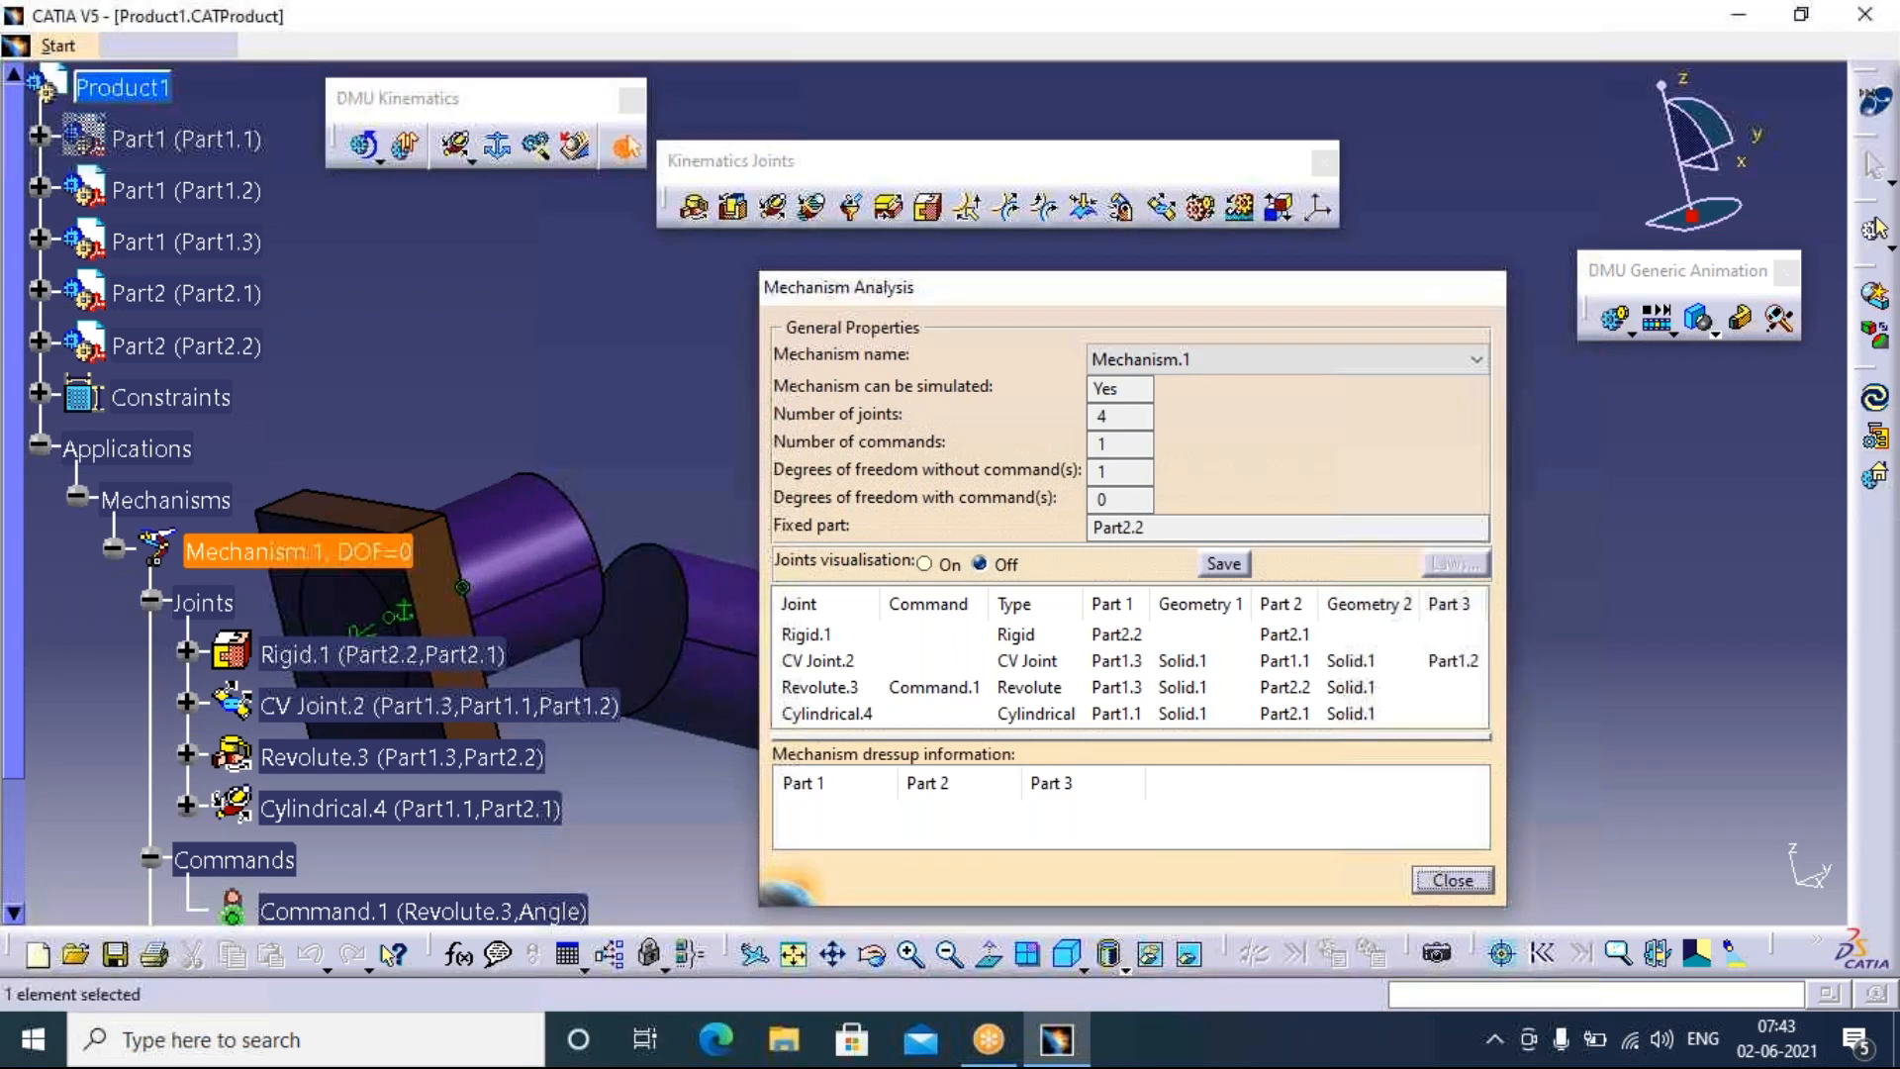
click(1474, 287)
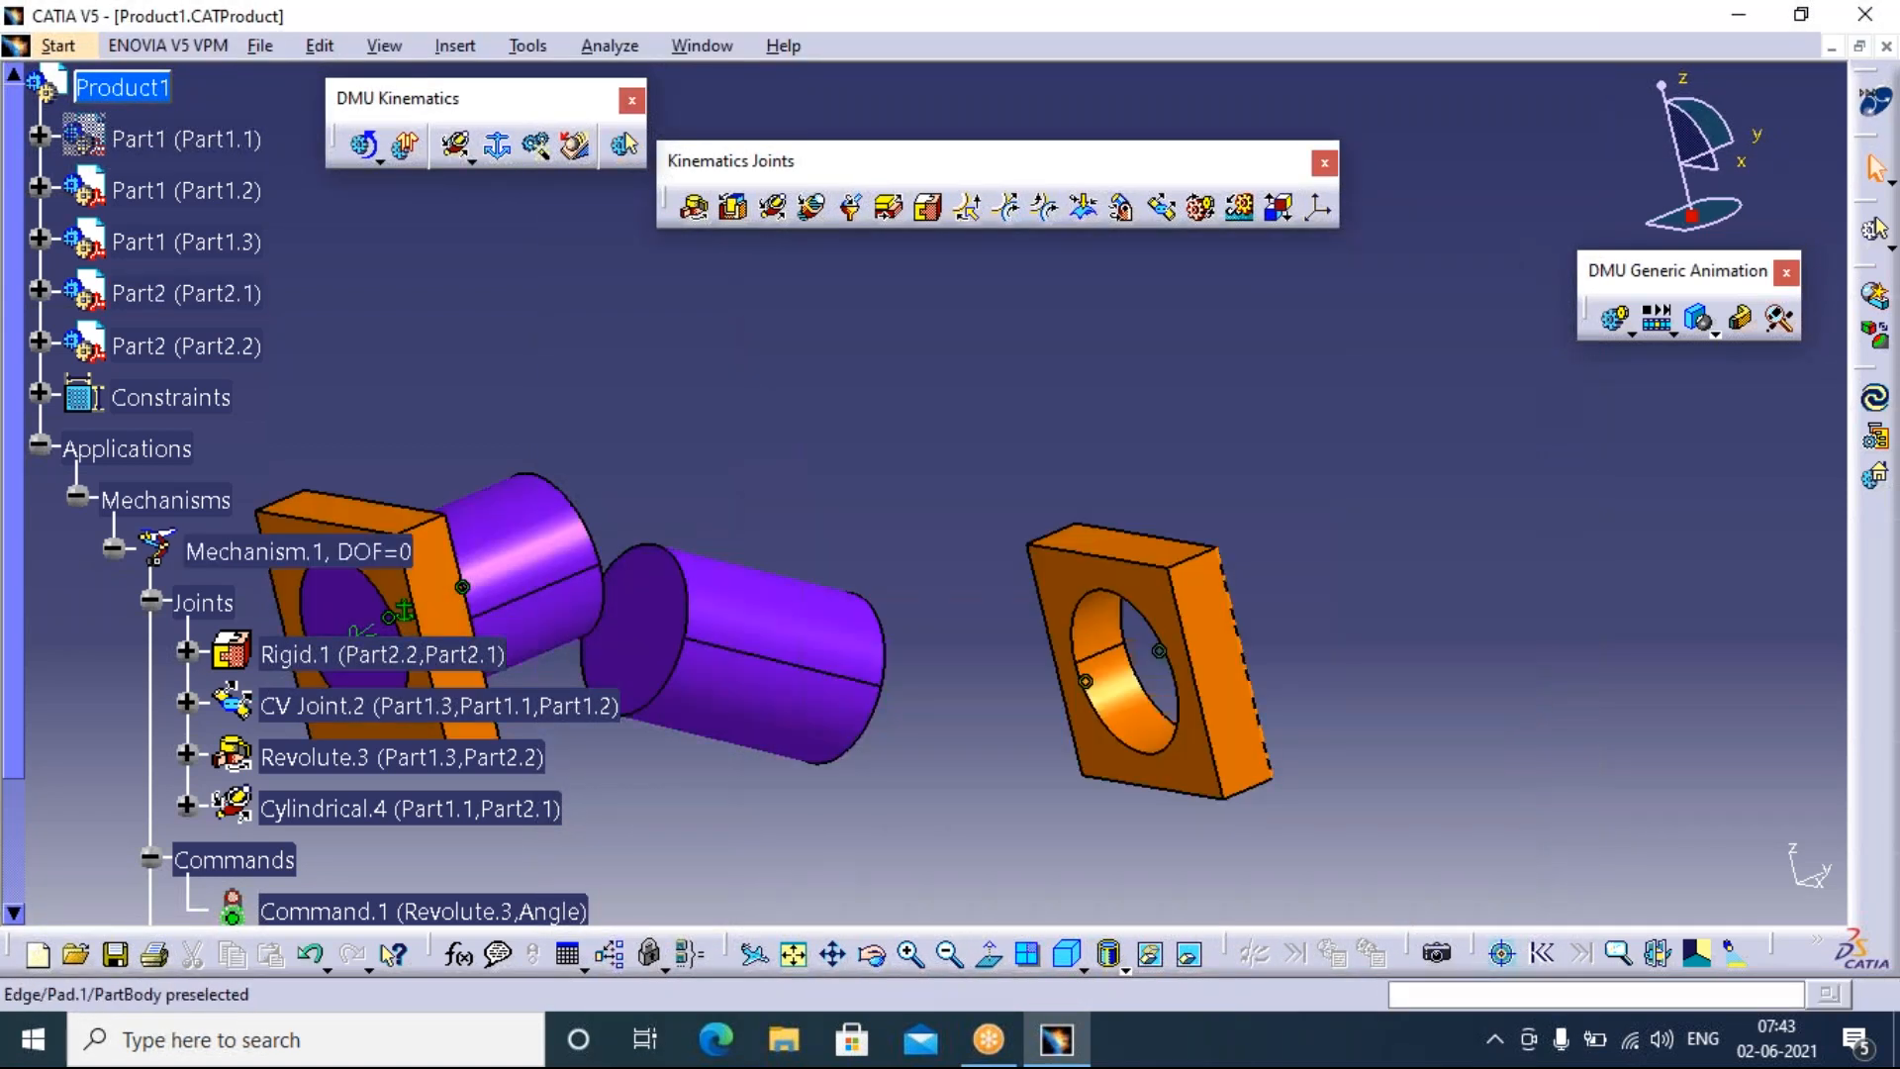
click(230, 138)
right_click(233, 138)
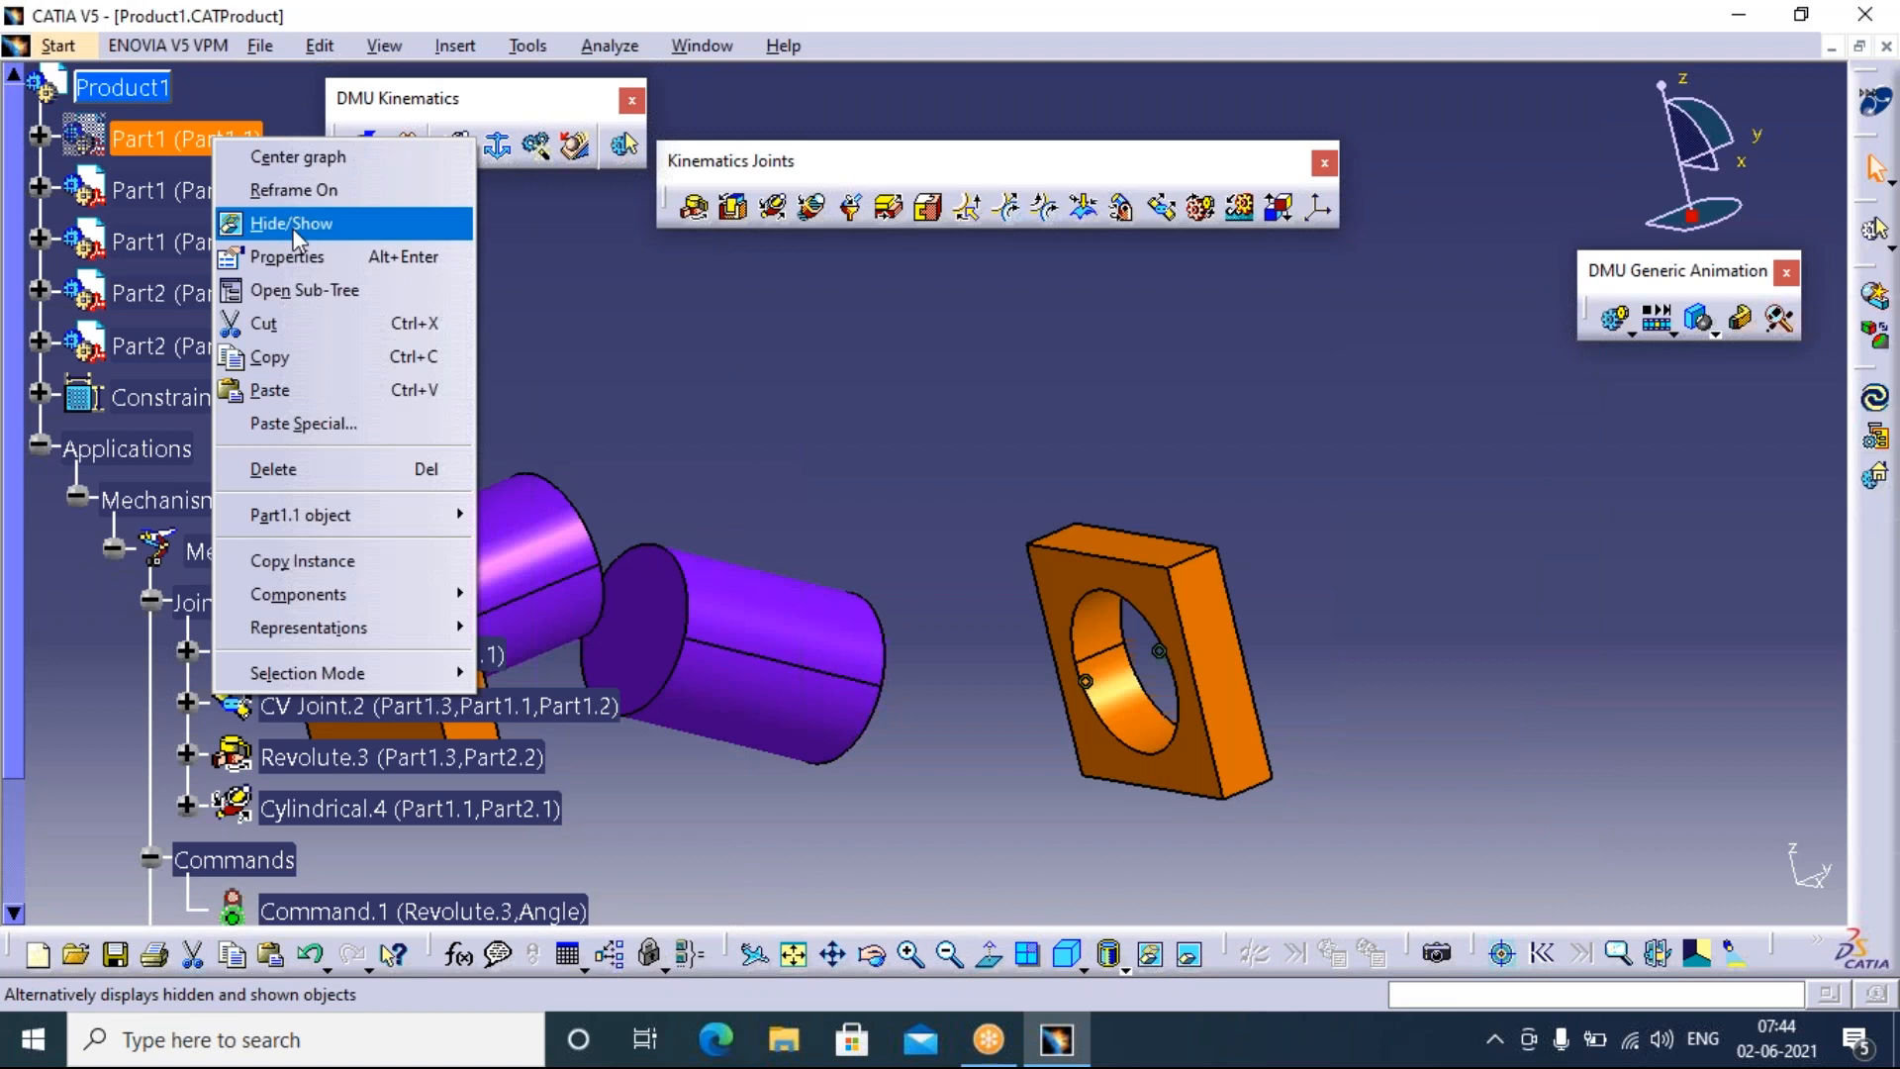
click(288, 228)
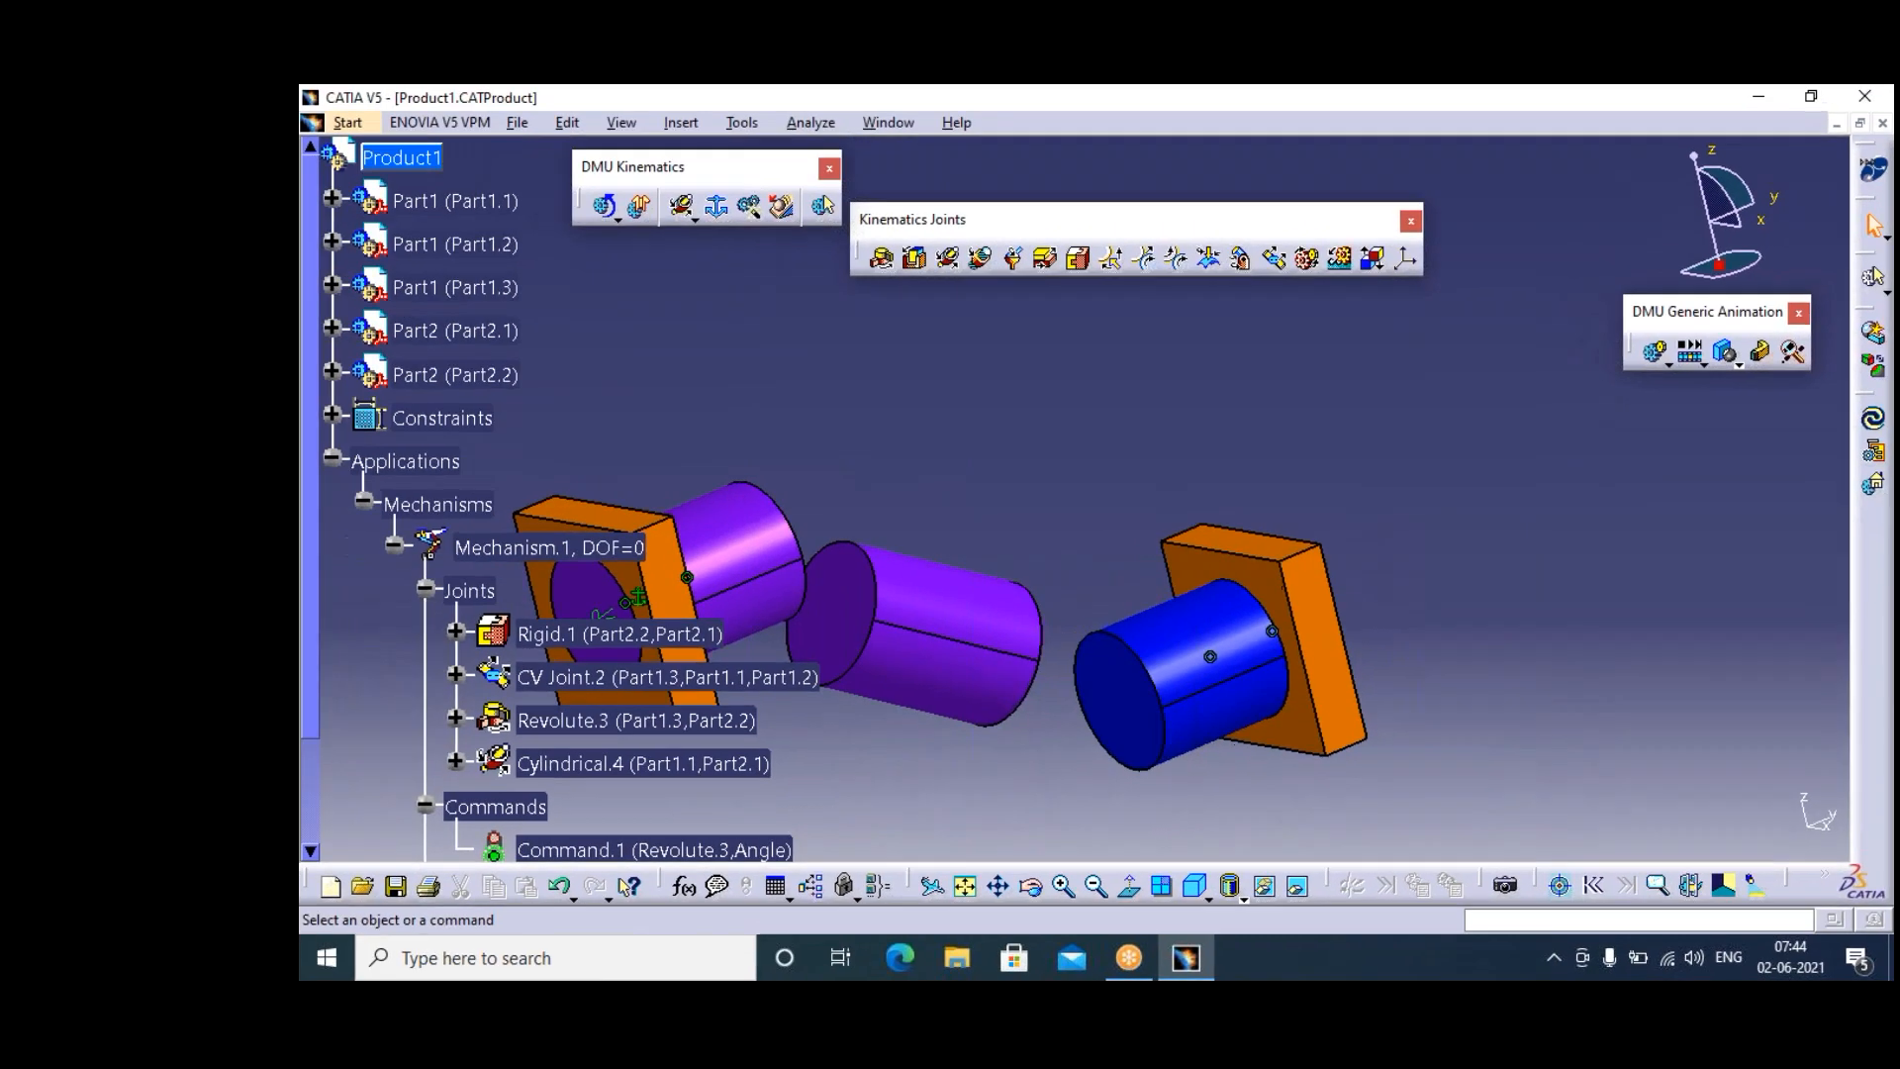
Start a simulation of Mechanism.1, move Command.1 to 360, and insert that position into the simulation
click(1615, 319)
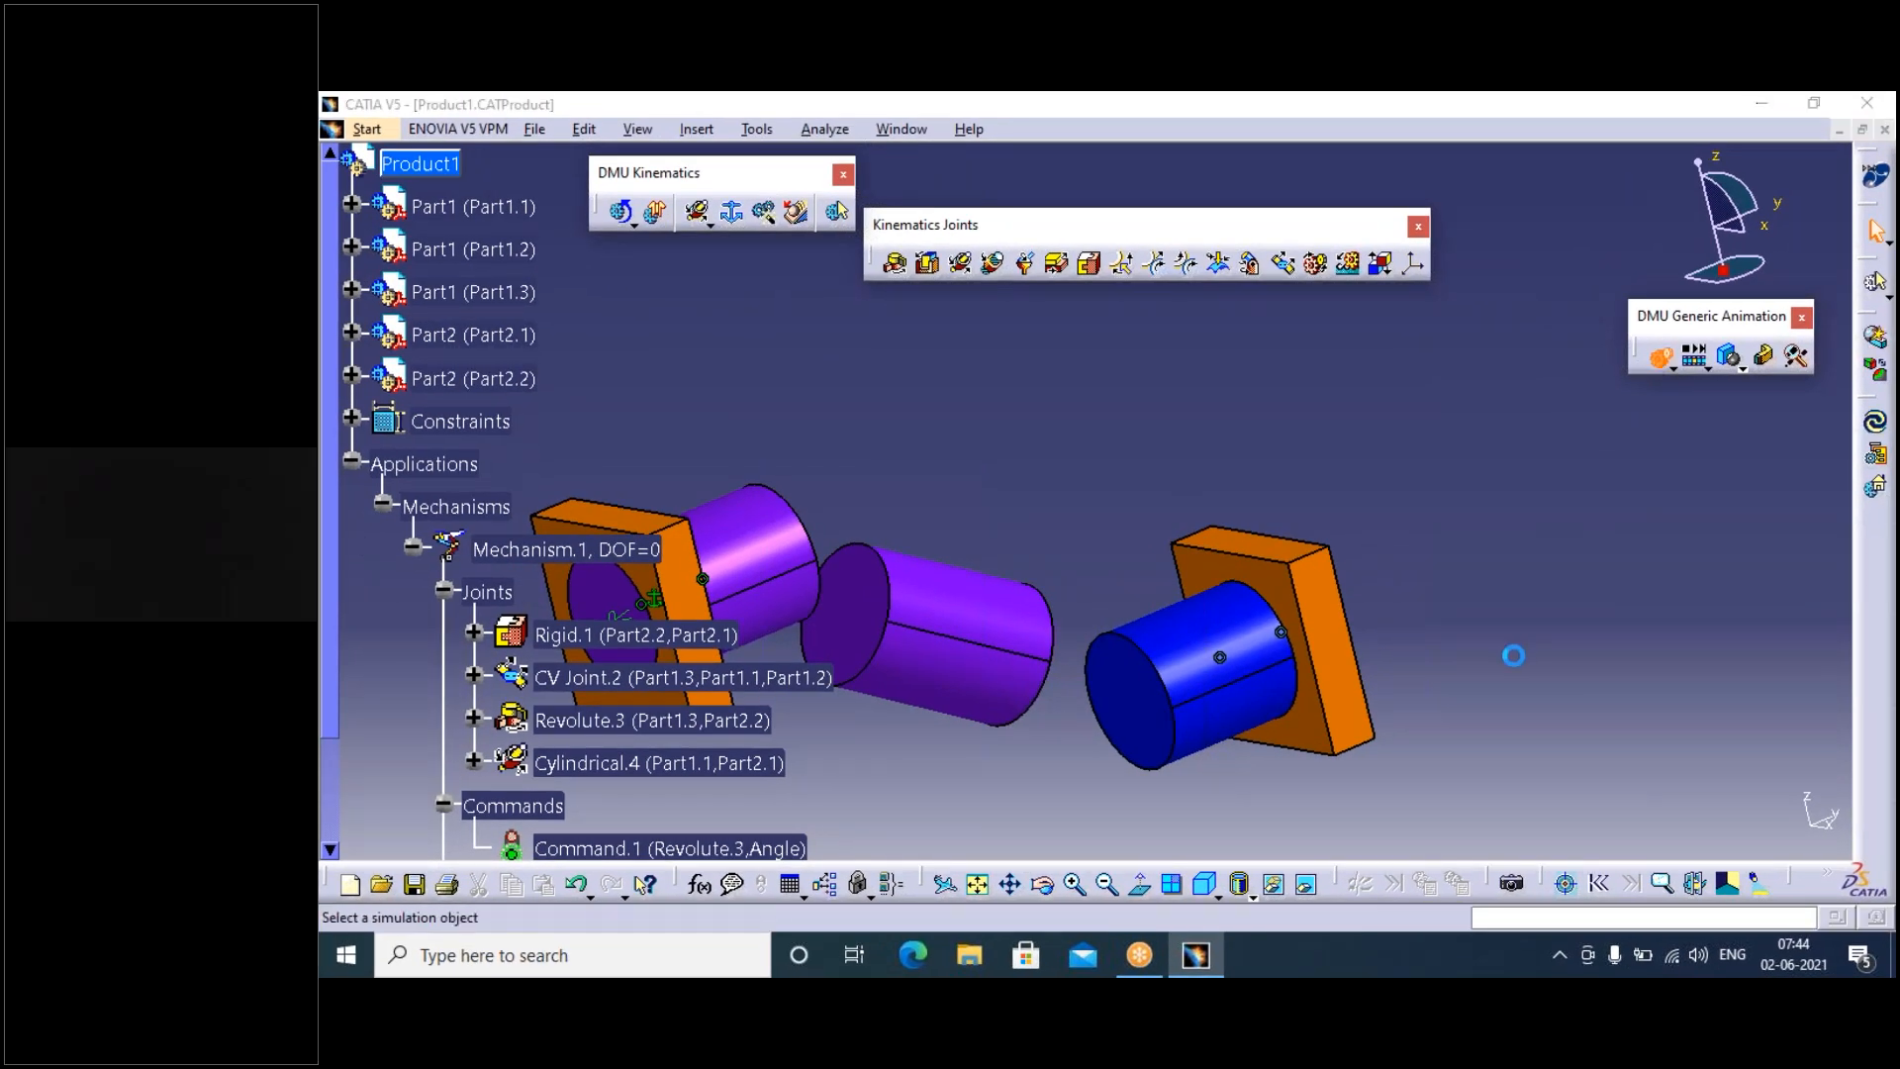
click(1708, 820)
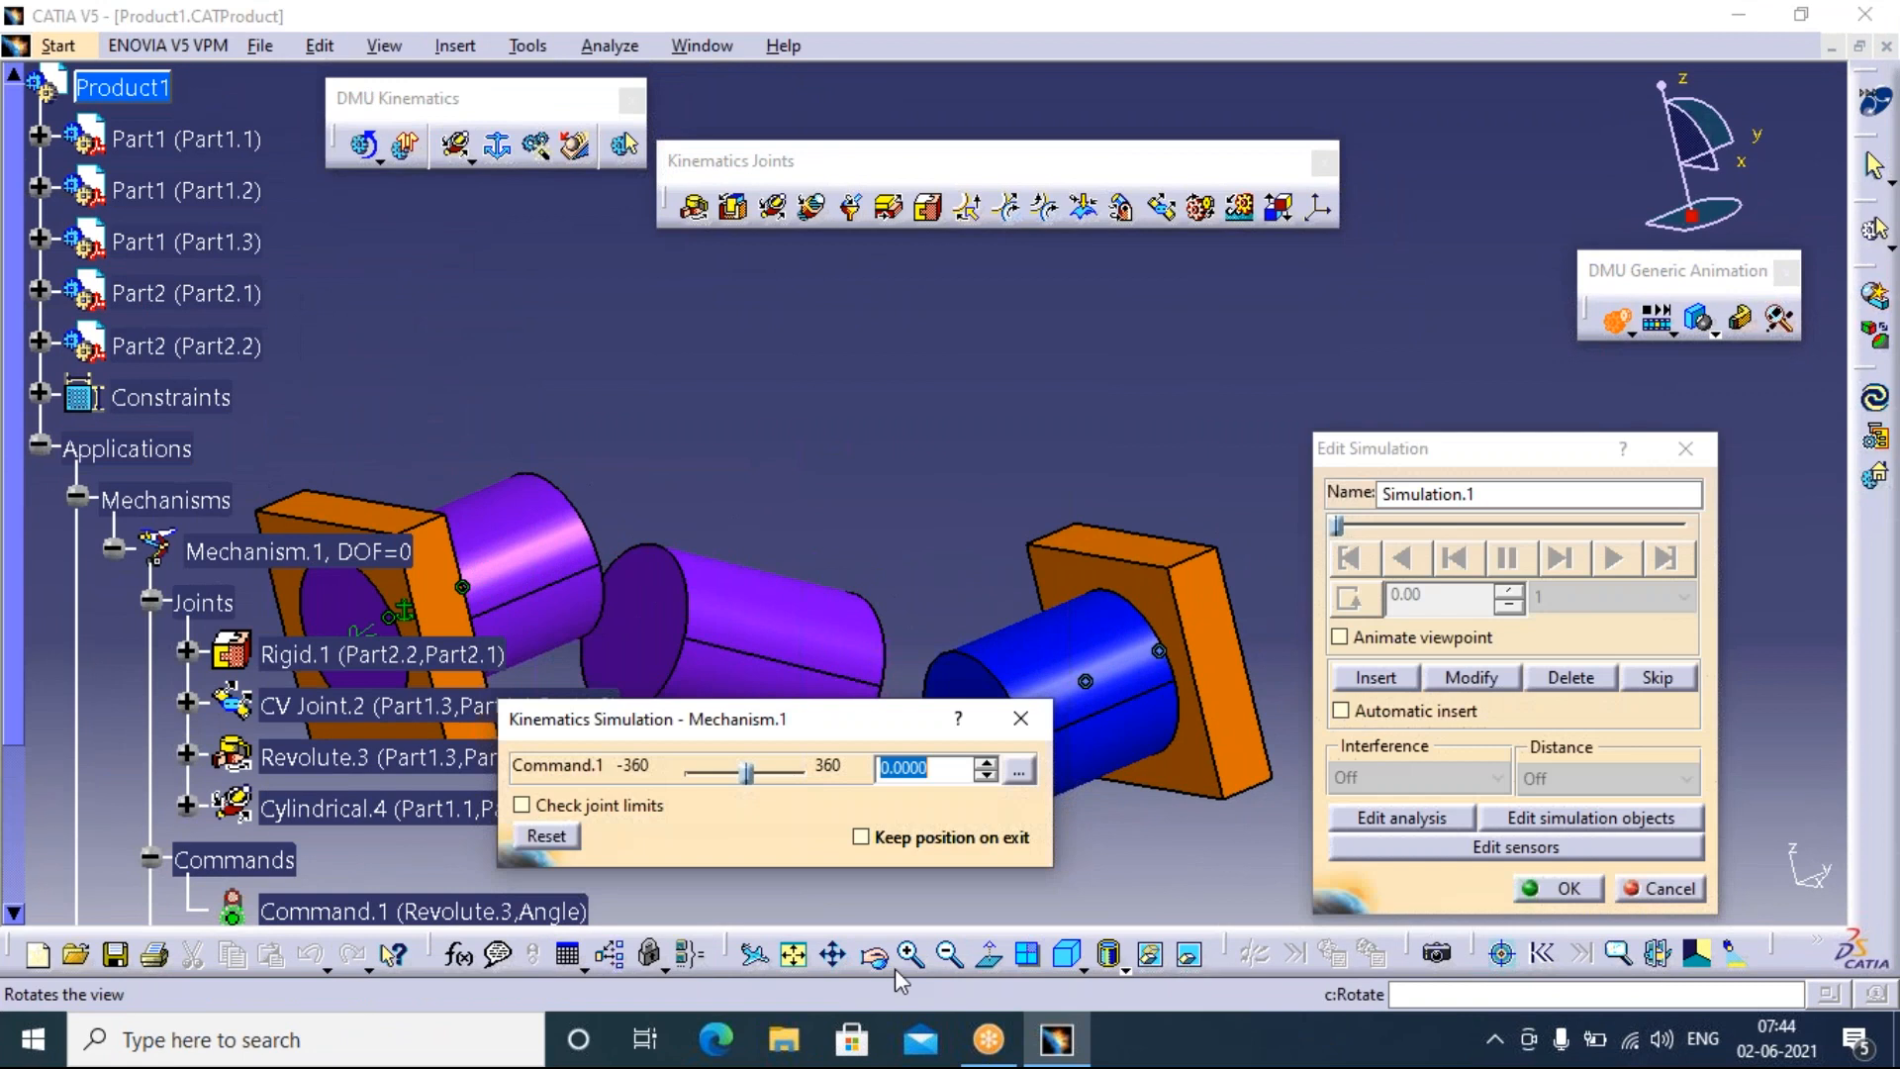
click(794, 957)
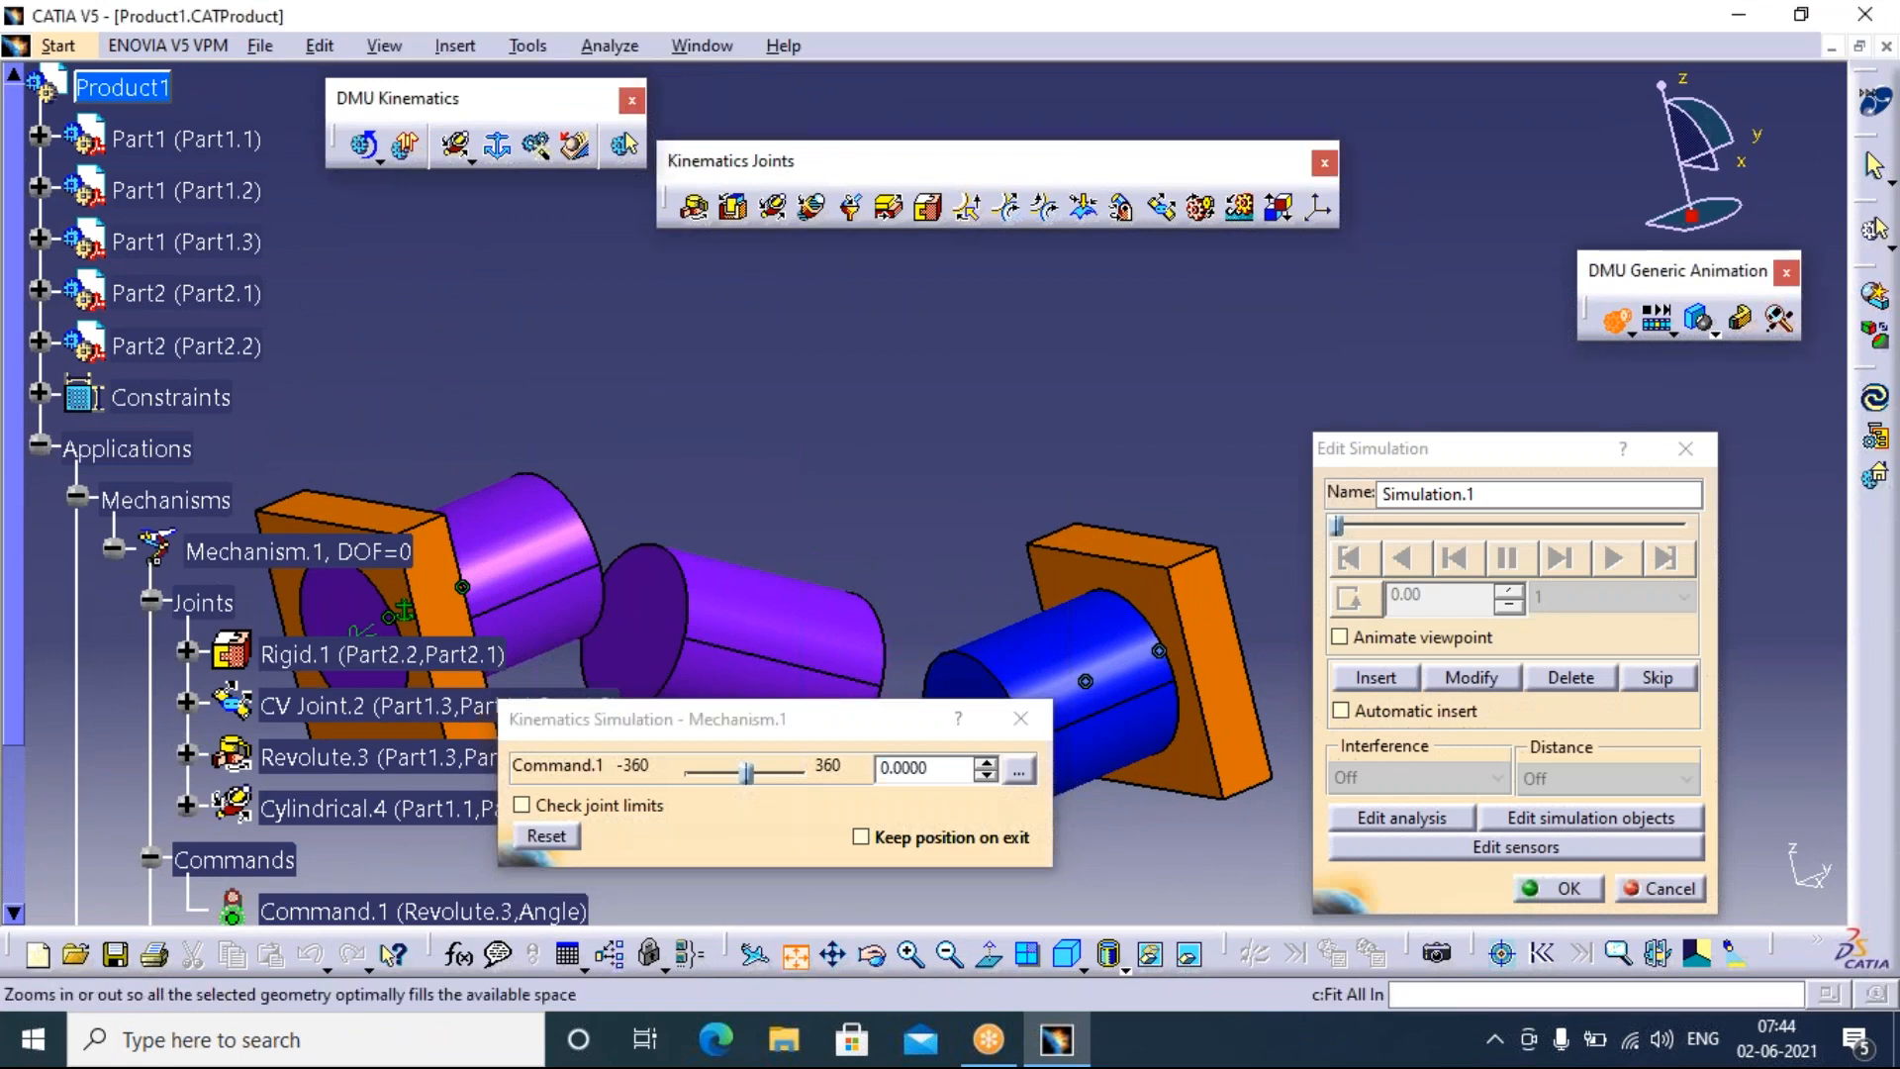
click(794, 956)
drag(747, 772, 813, 772)
click(1376, 676)
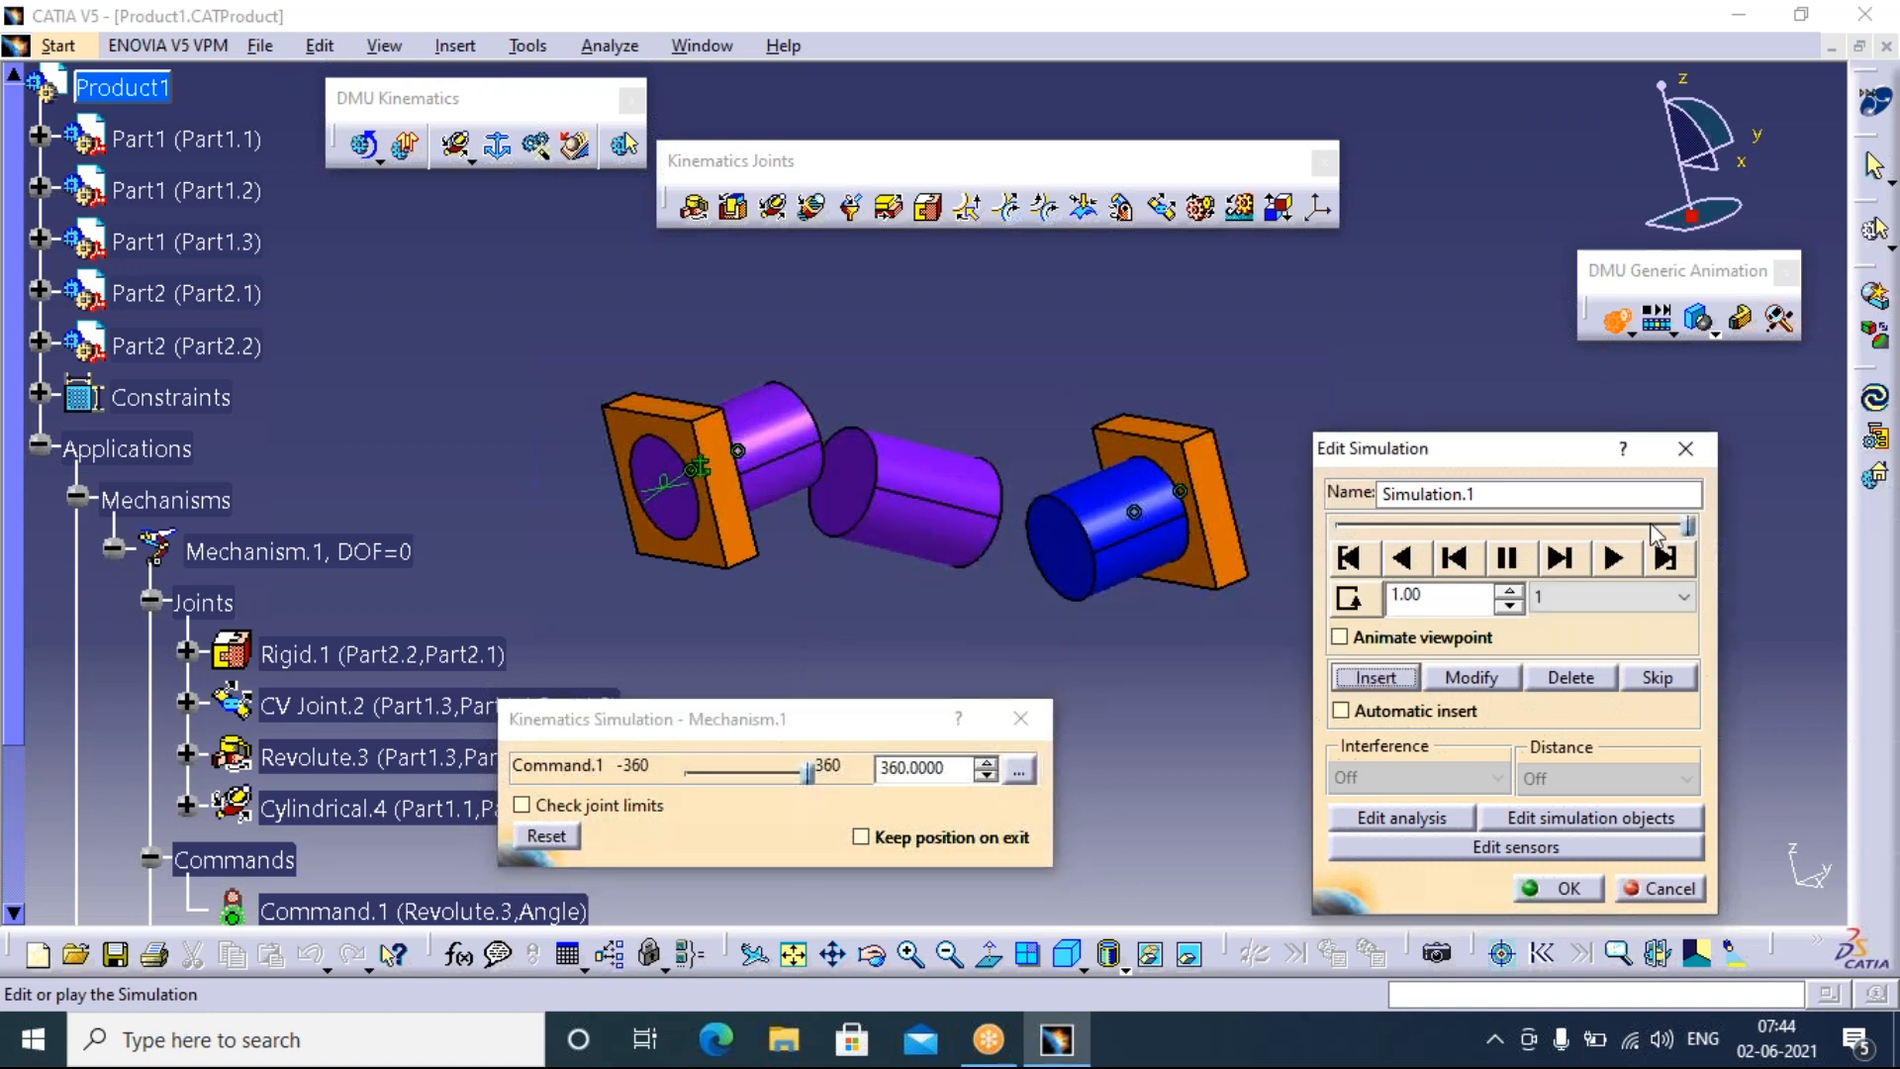
Set the simulation's interpolation step to 0.04, change the loop mode, and play it from the start
click(1632, 597)
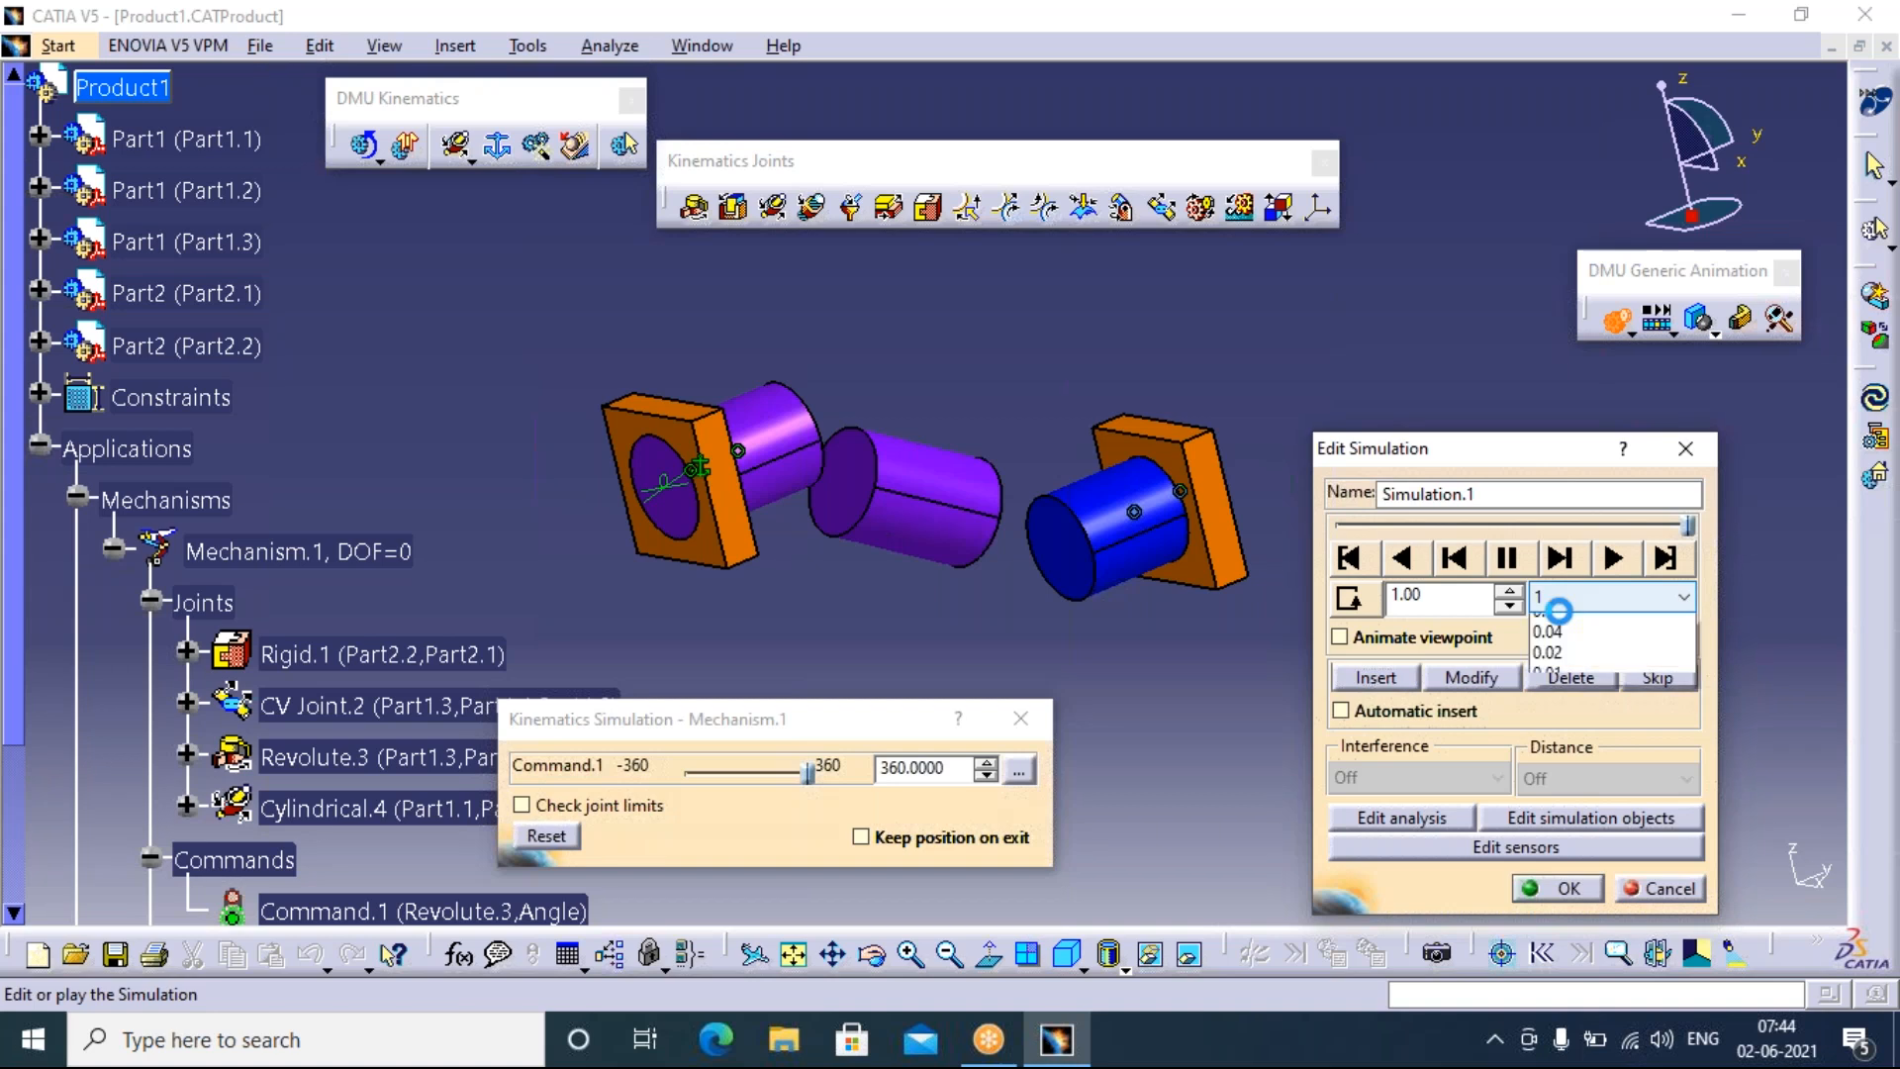
click(1548, 665)
click(1362, 605)
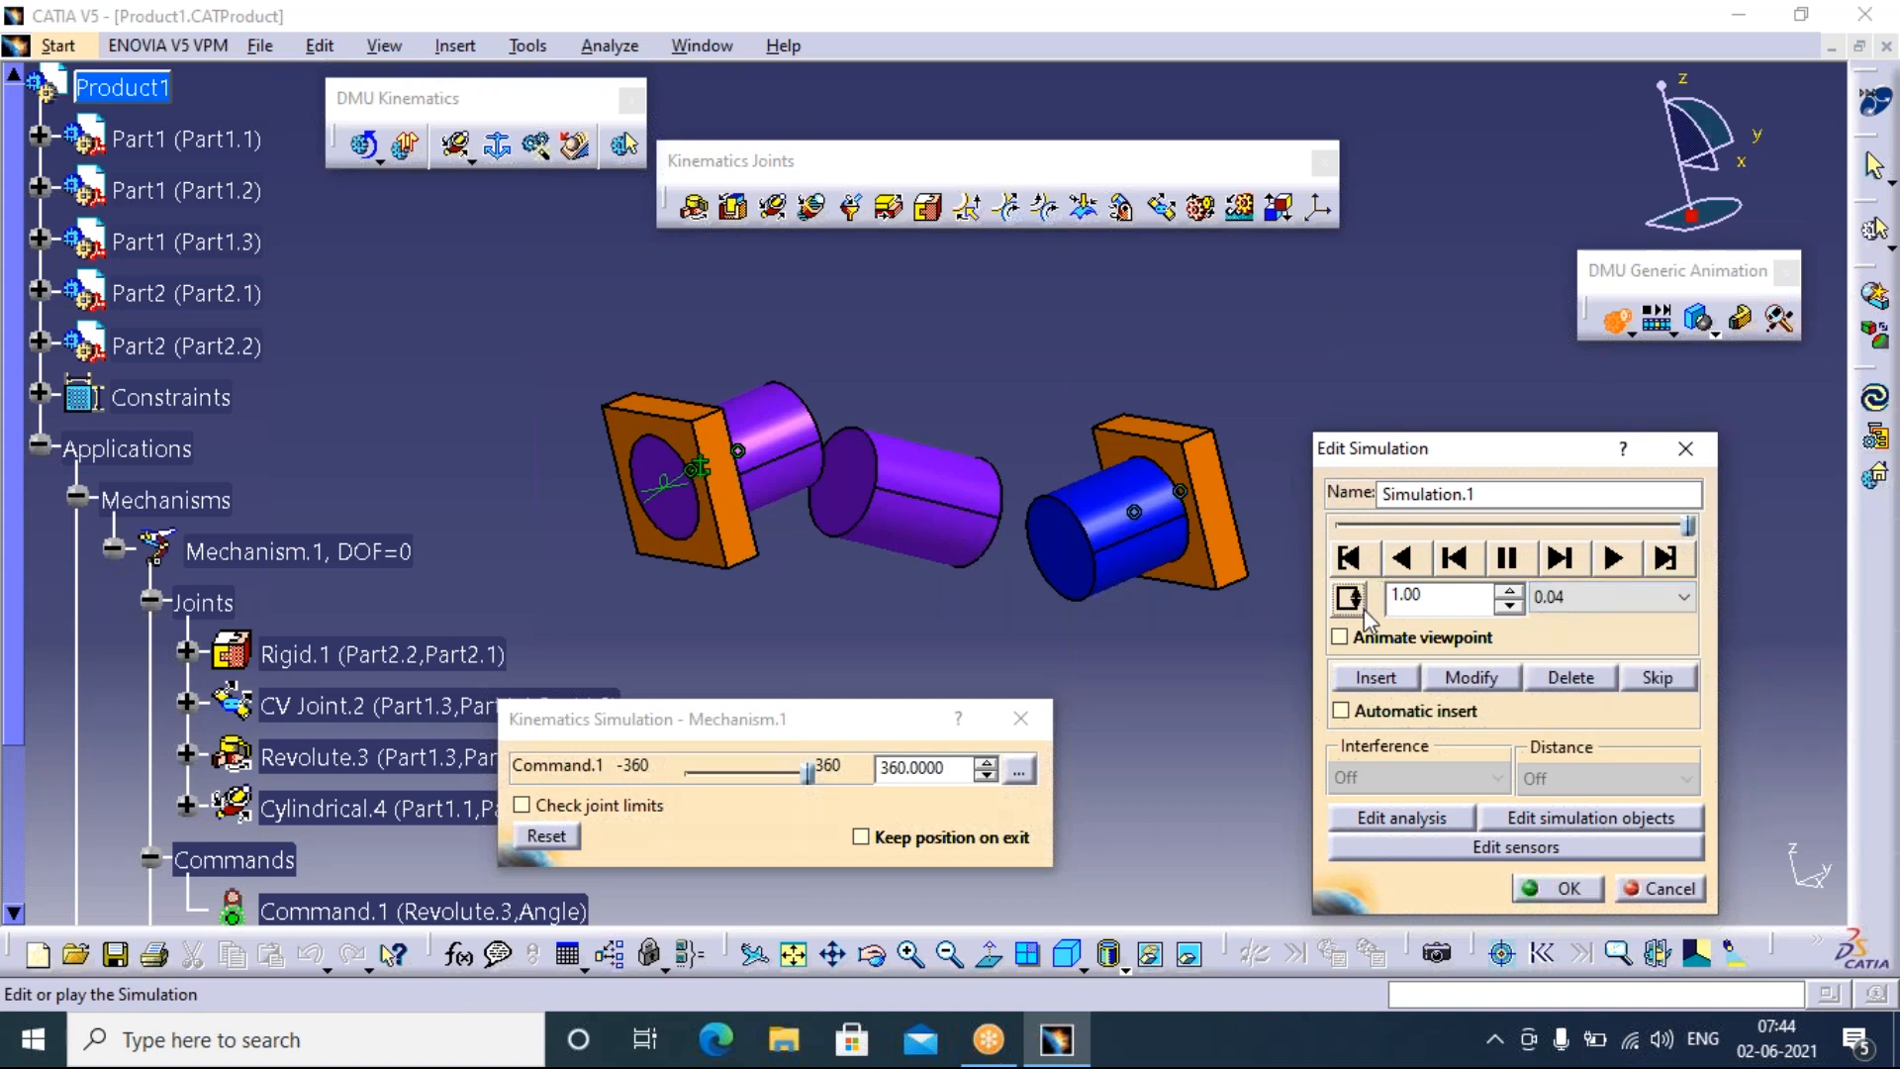
click(1362, 604)
drag(1688, 526, 1336, 524)
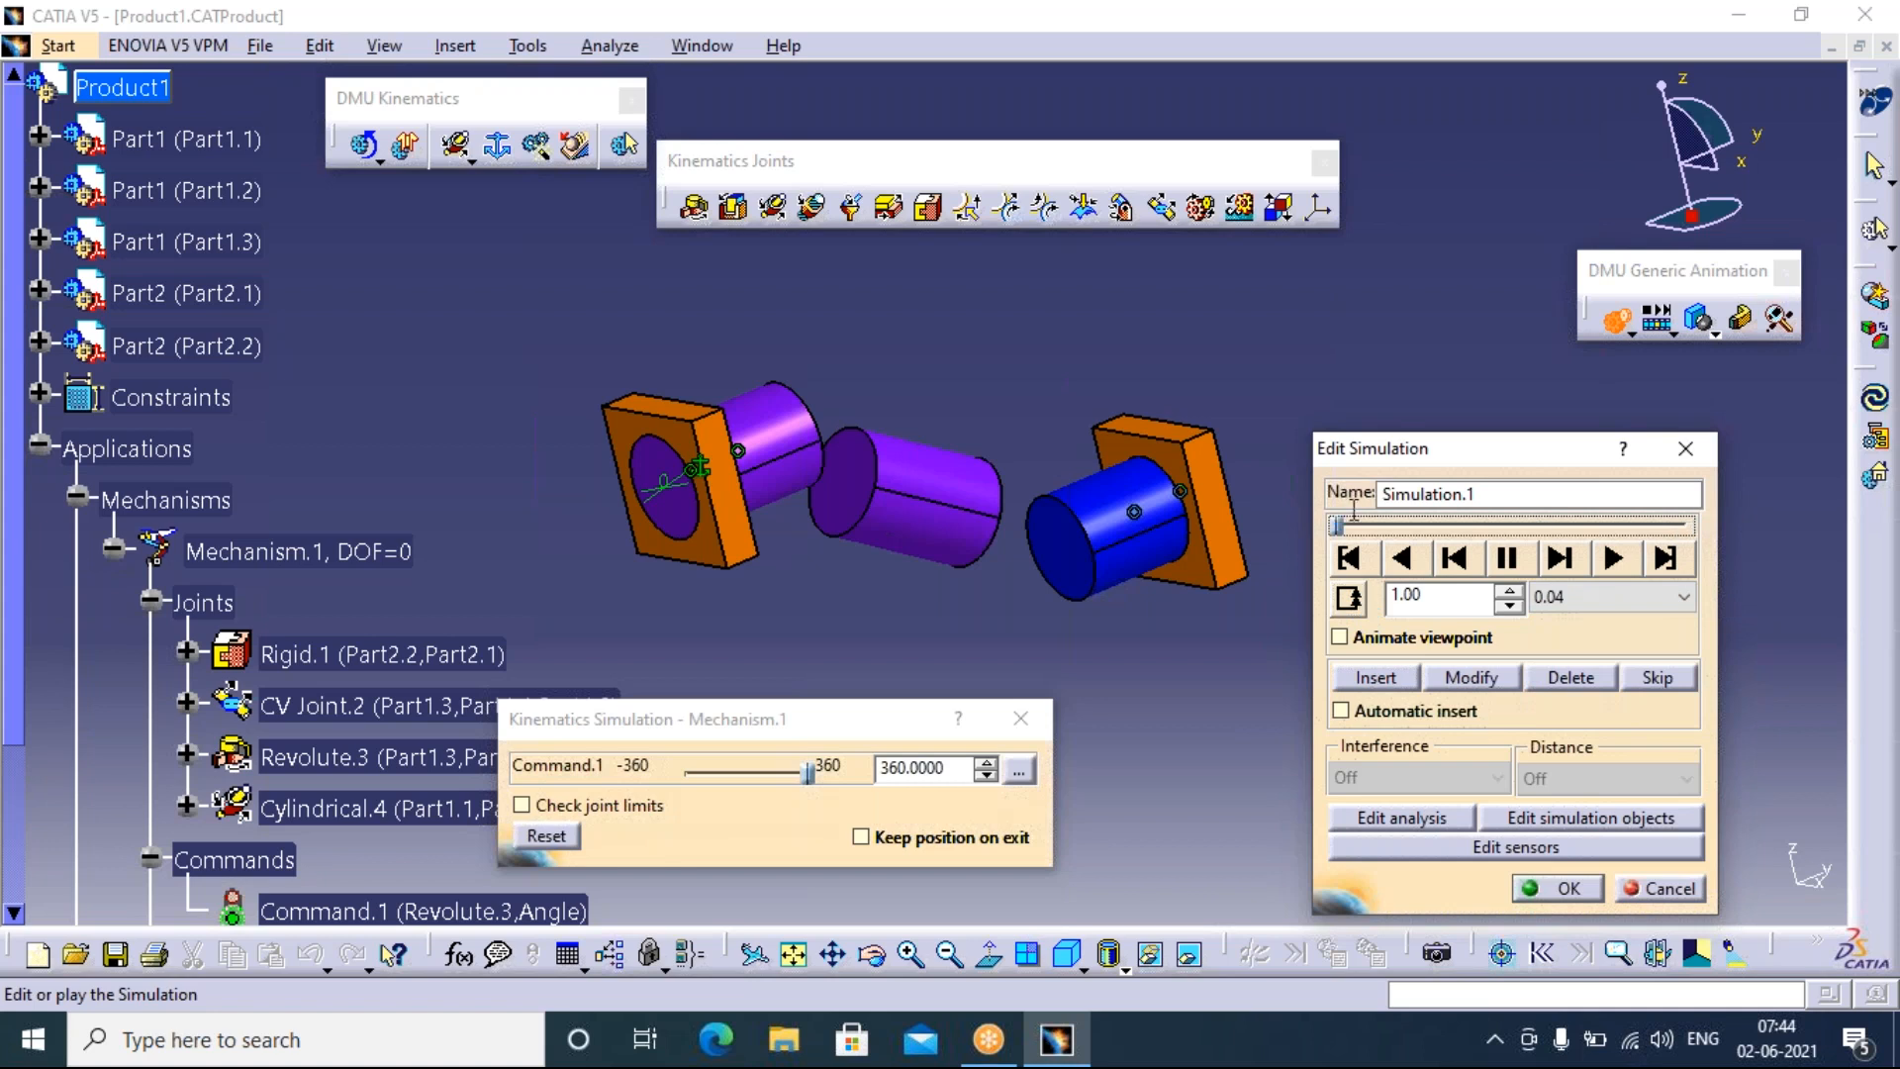
click(1615, 564)
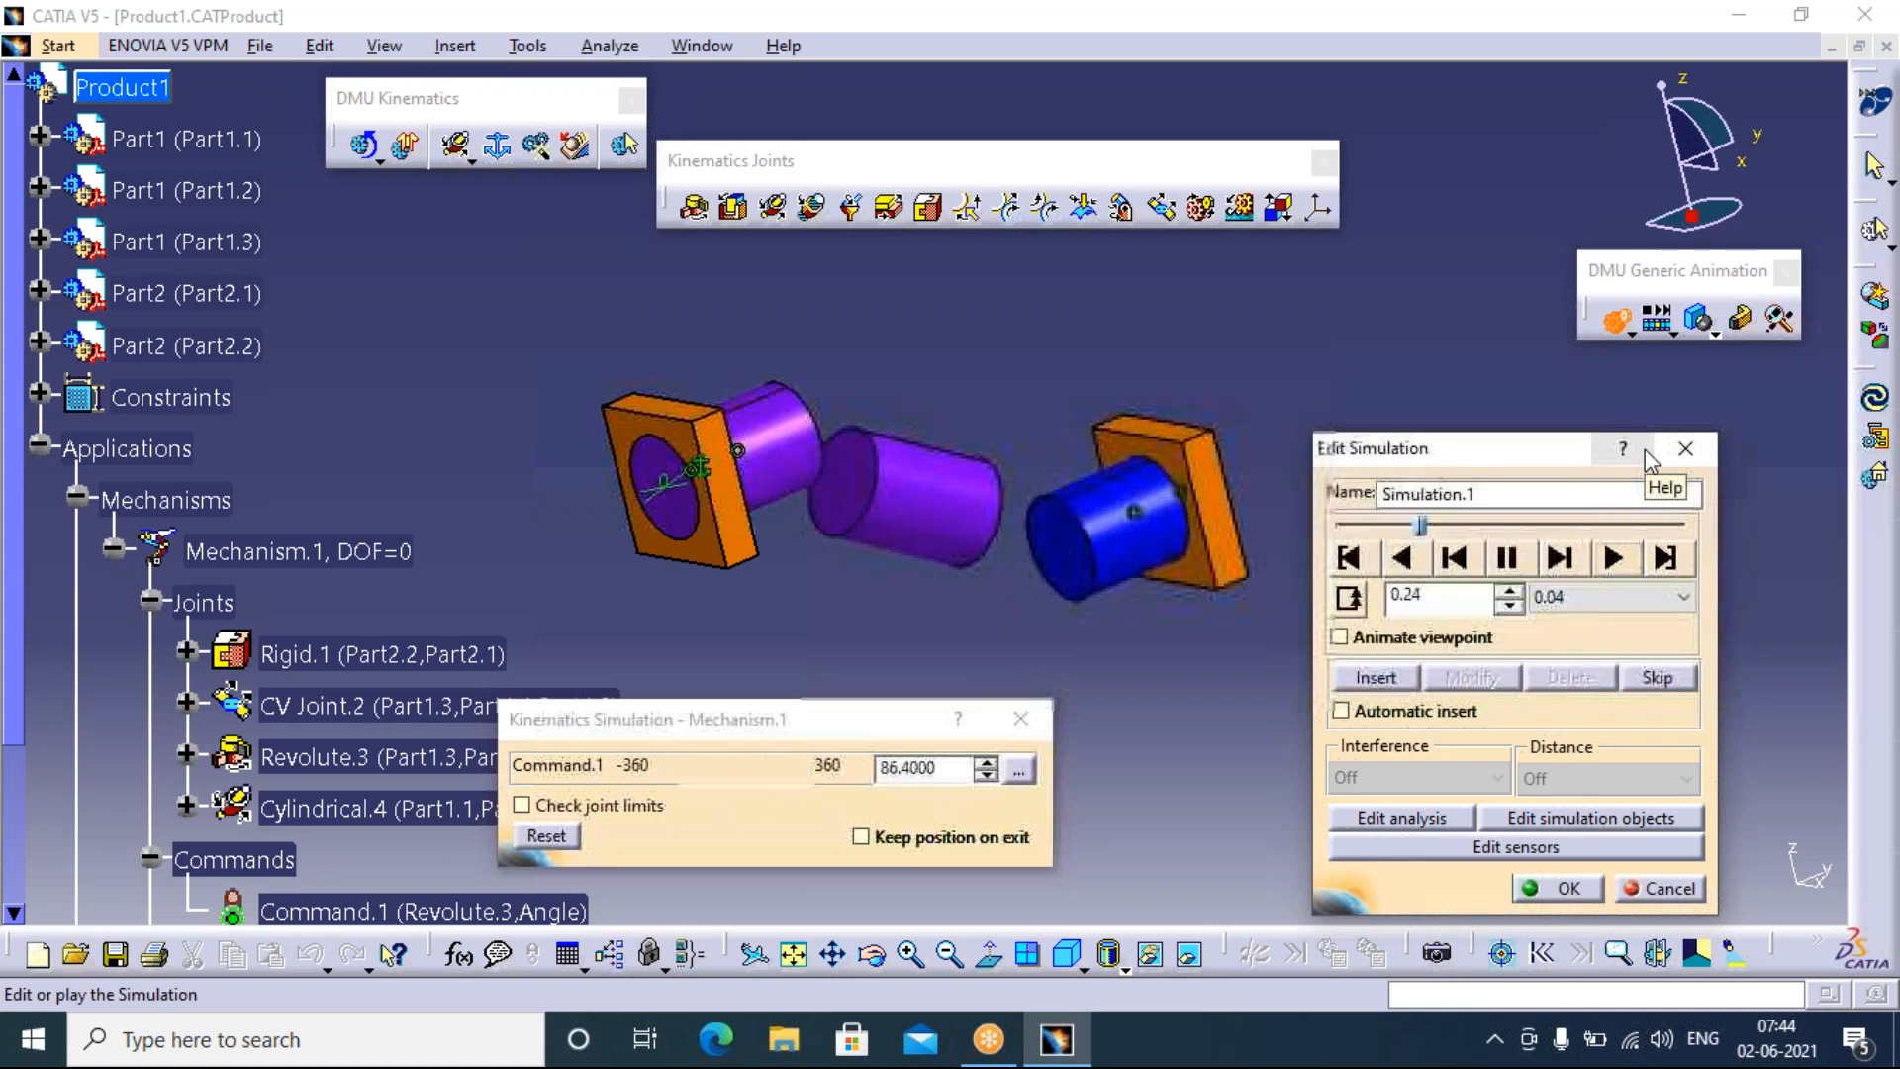
Change the loop mode during playback, stop the simulation, and close the simulation editor
click(1348, 598)
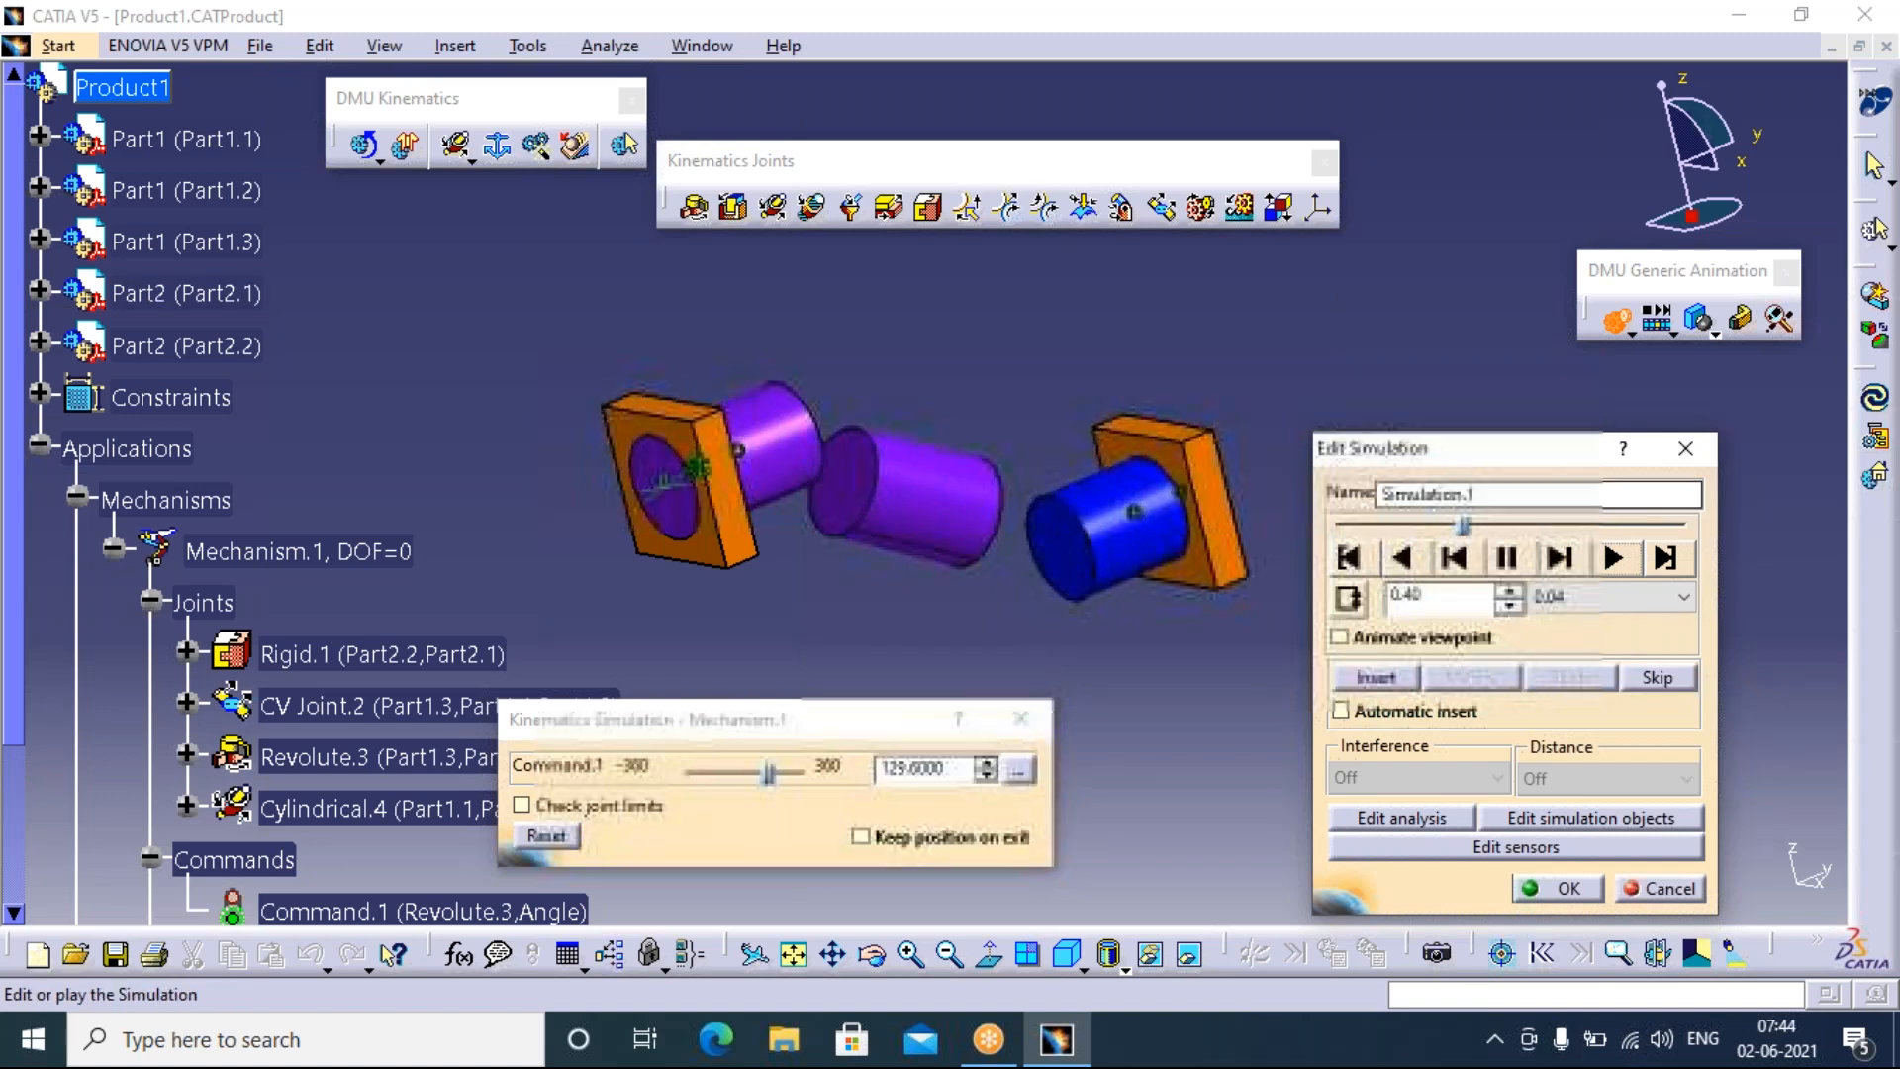
click(1457, 546)
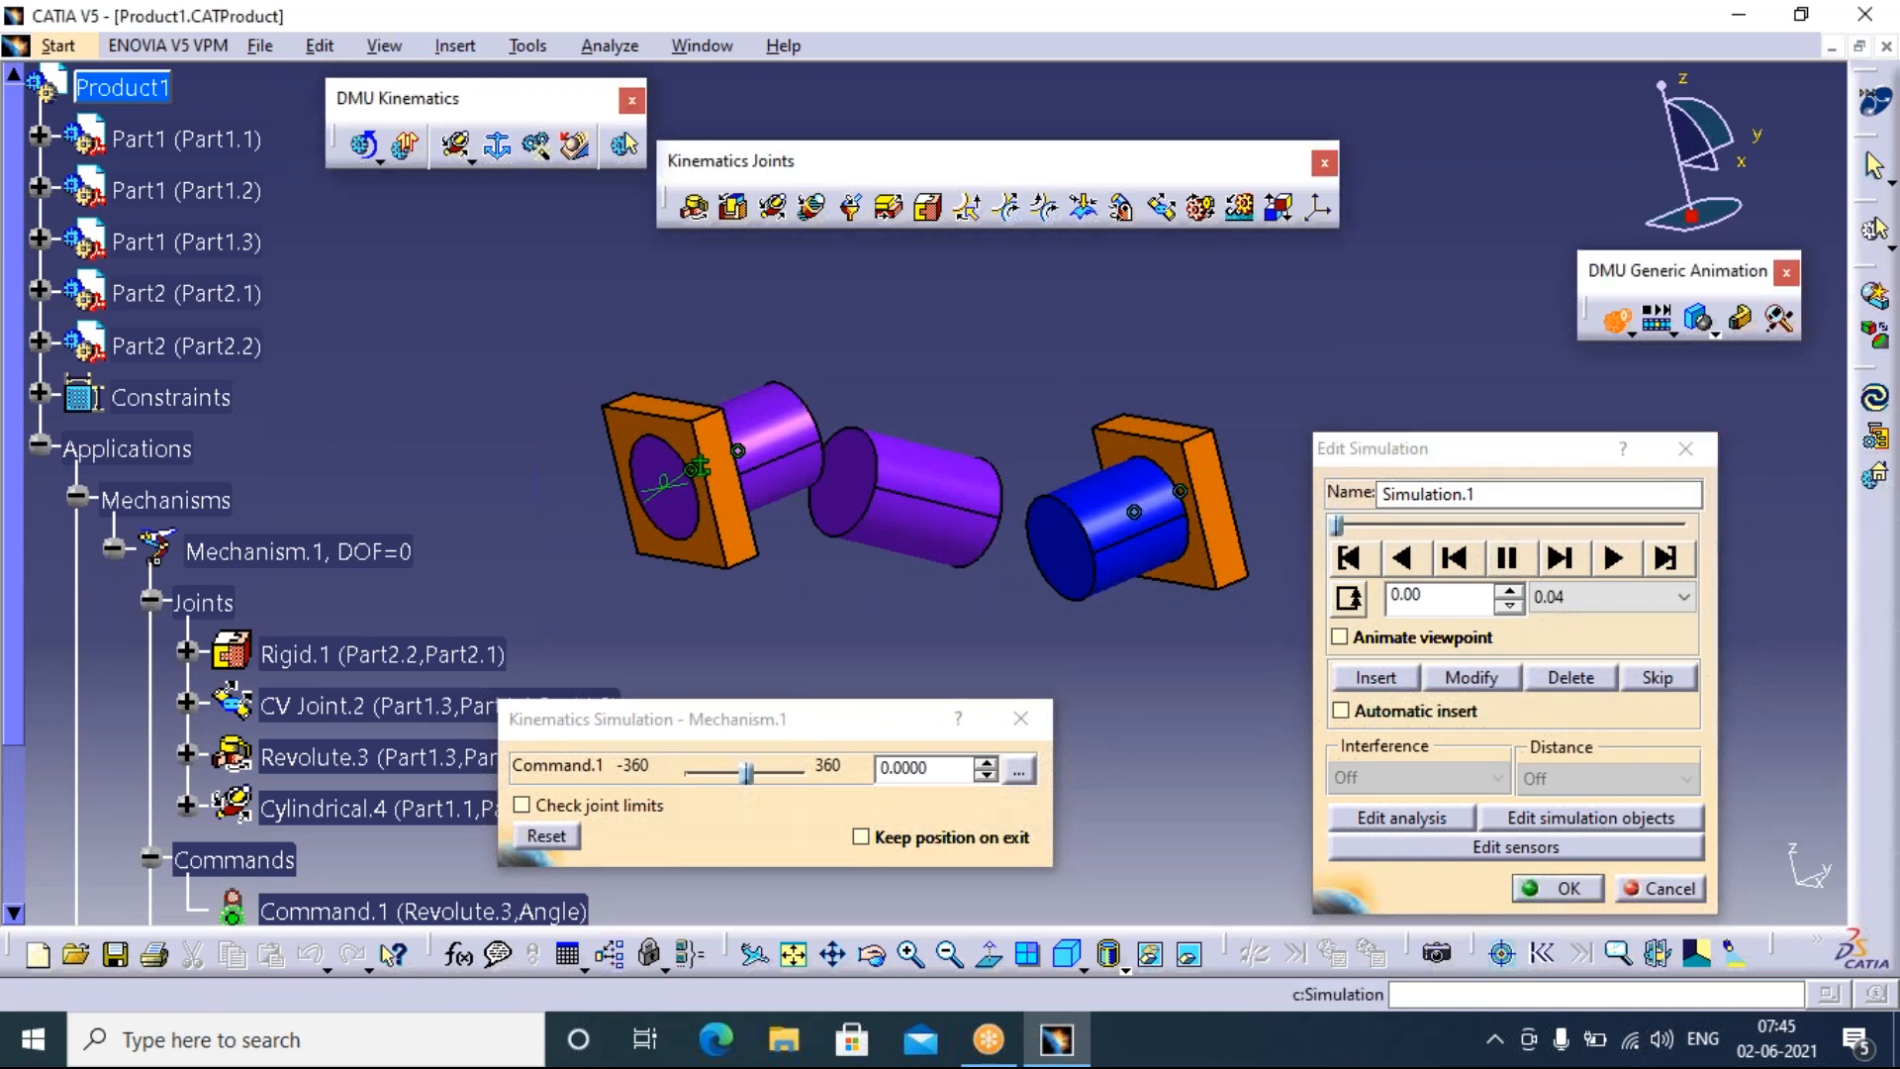
click(1685, 449)
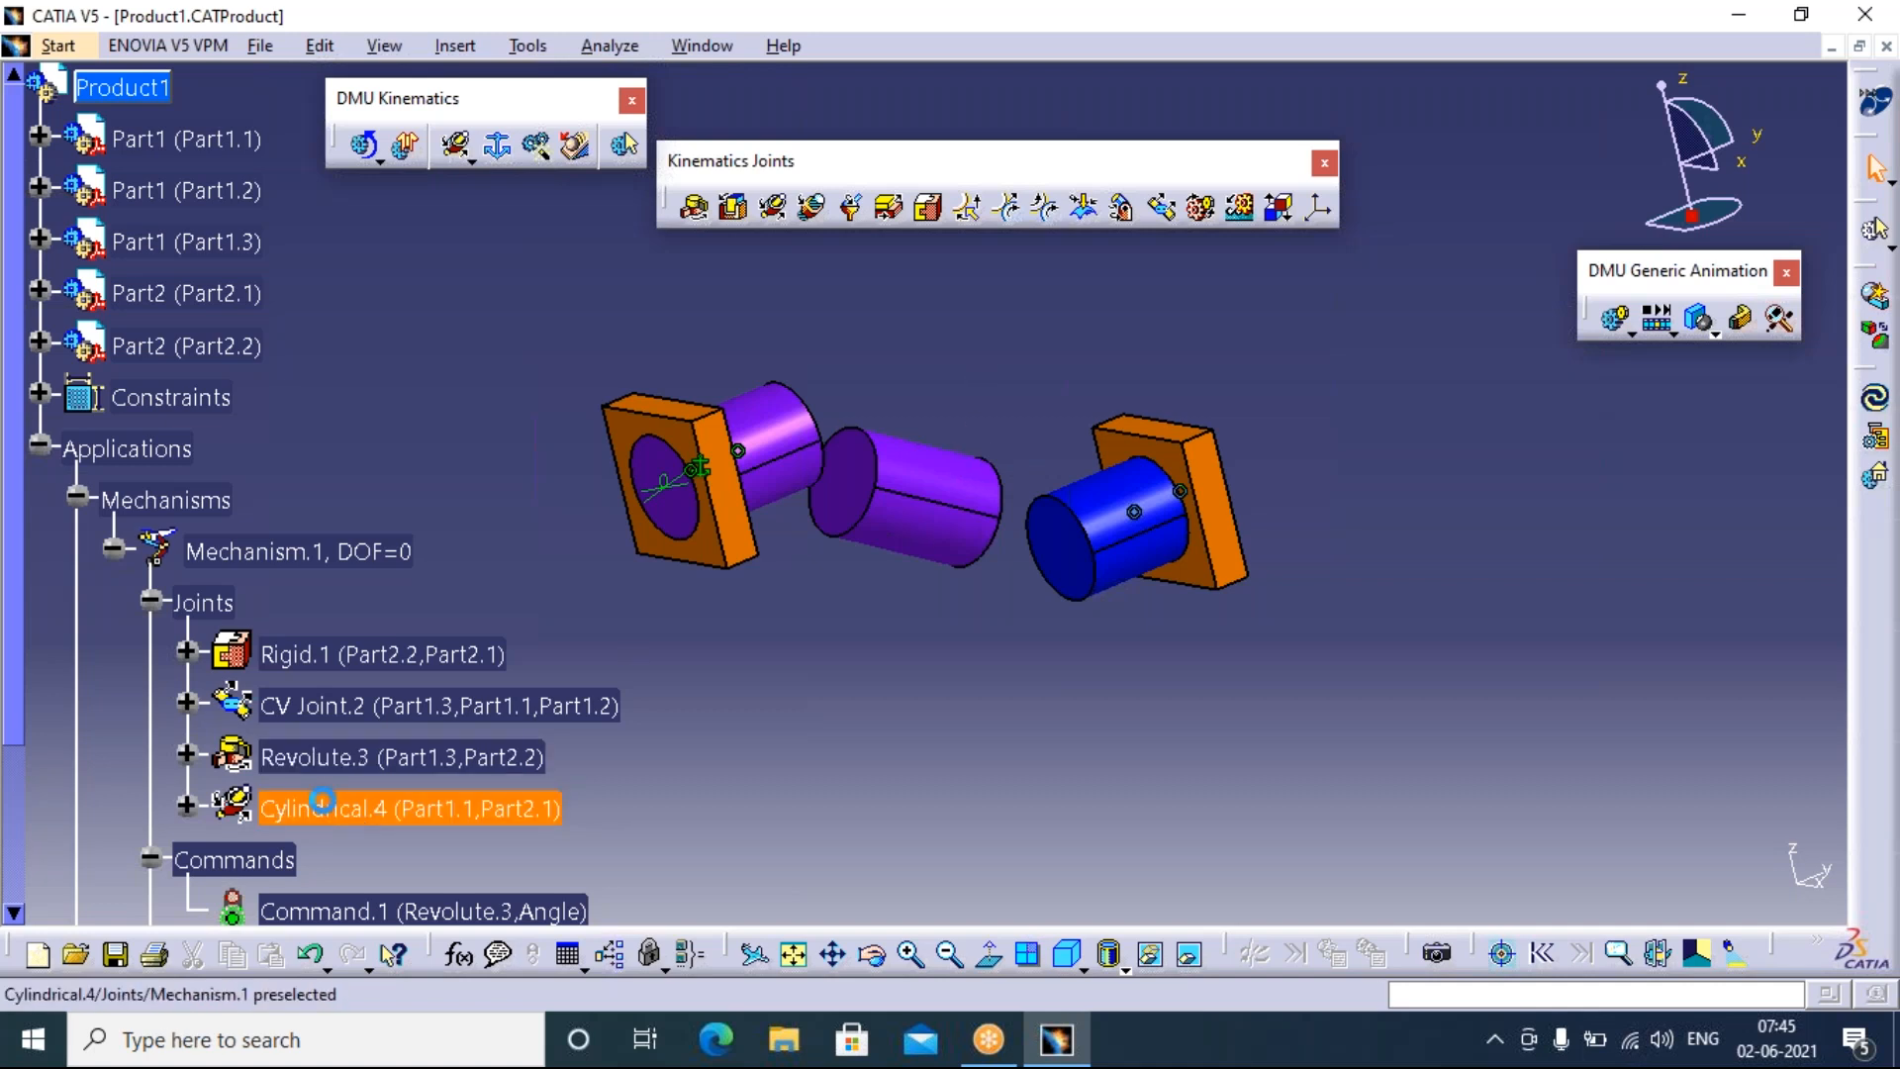
Delete the cylindrical joint between Part1.1 and Part2.1 from Mechanism.1
double_click(330, 806)
key(Delete)
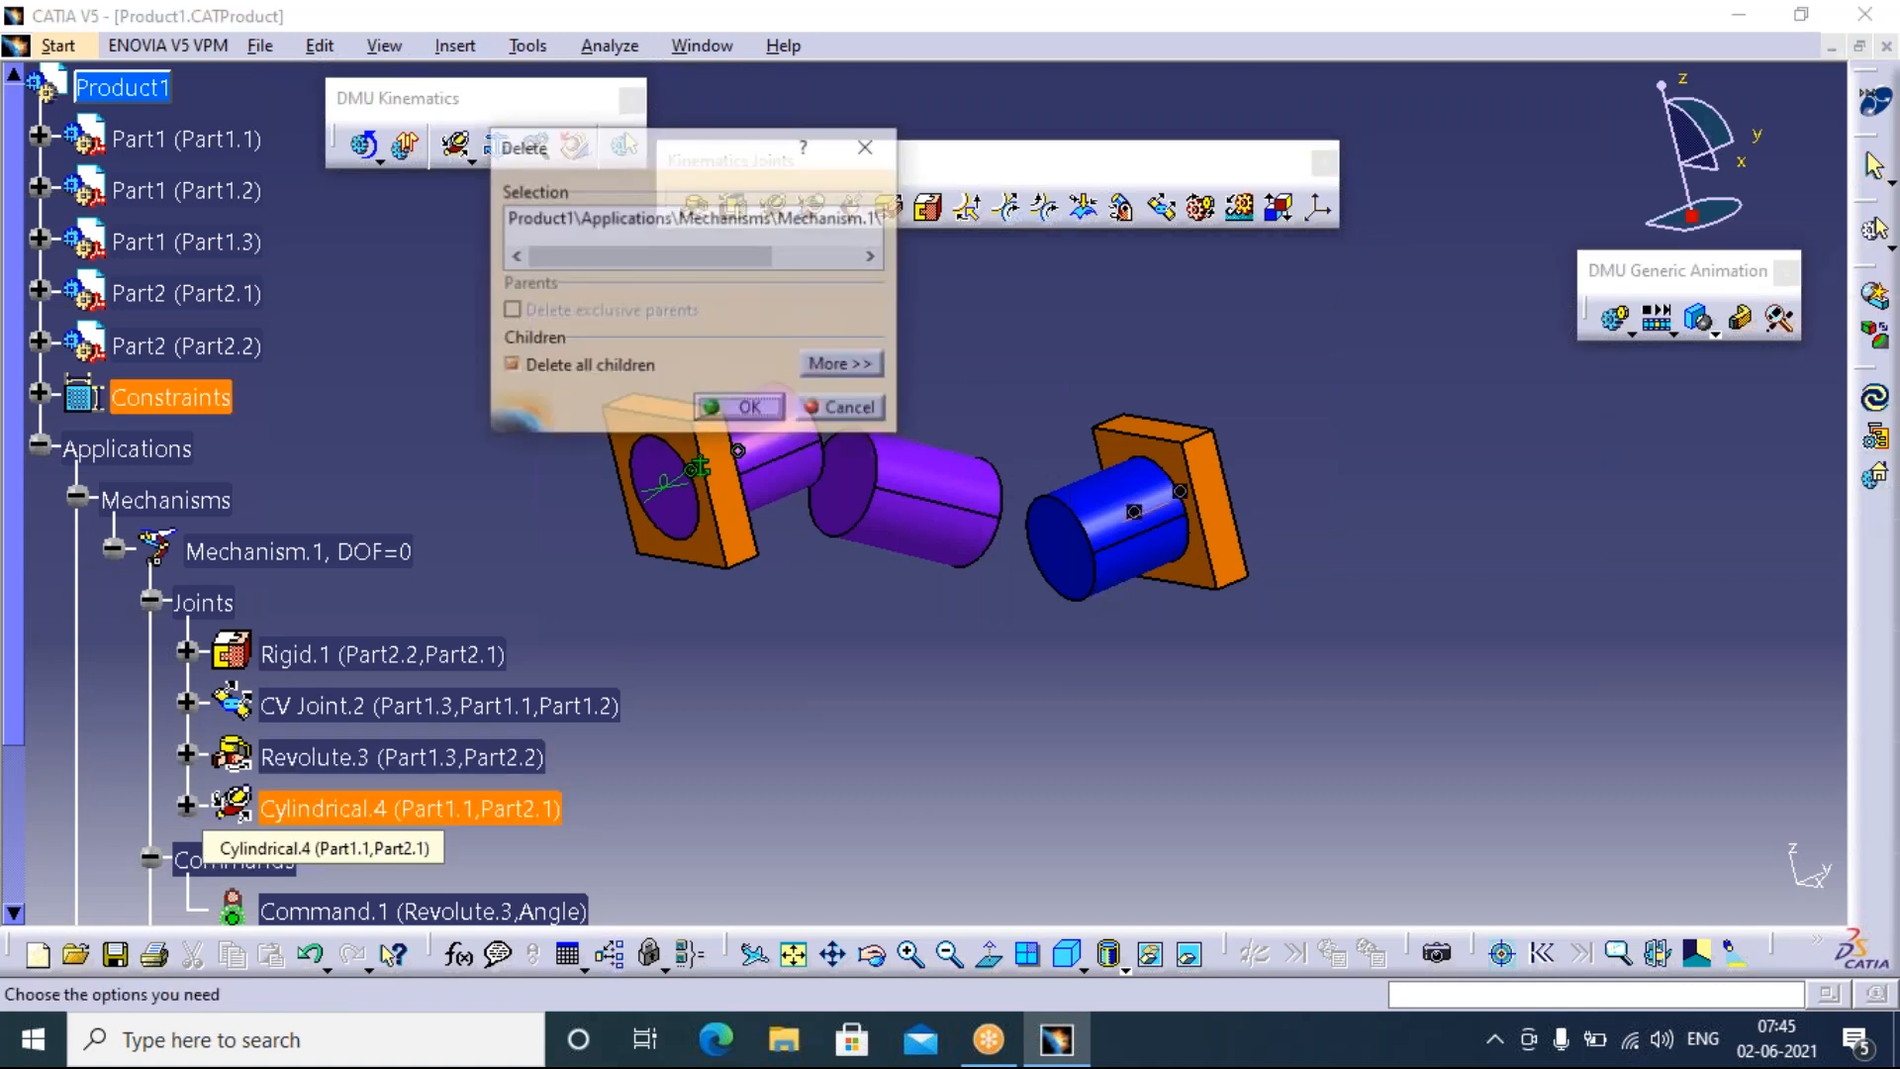
key(Return)
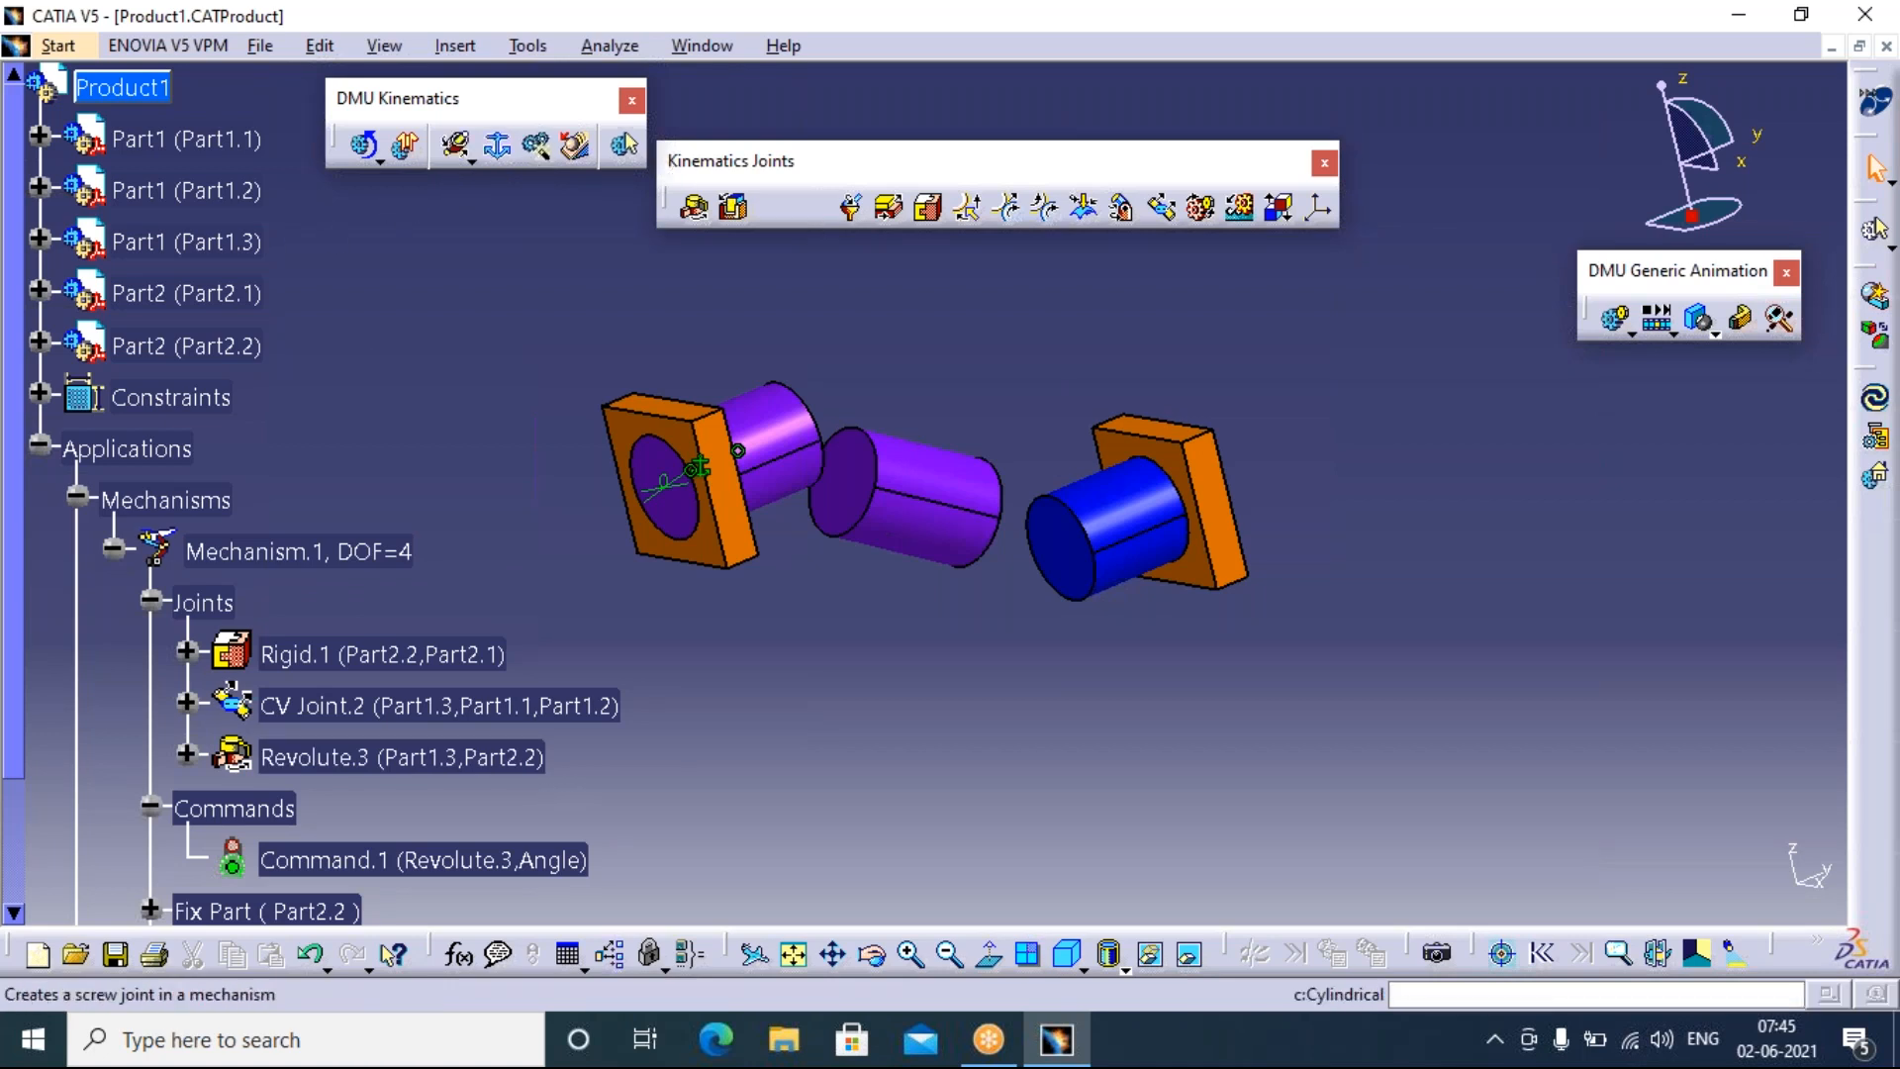
Recreate the cylindrical joint using the axes of cylinder Part1.1 and the Part2.1 hole, hiding Part1.1 only while selecting the hole
click(772, 206)
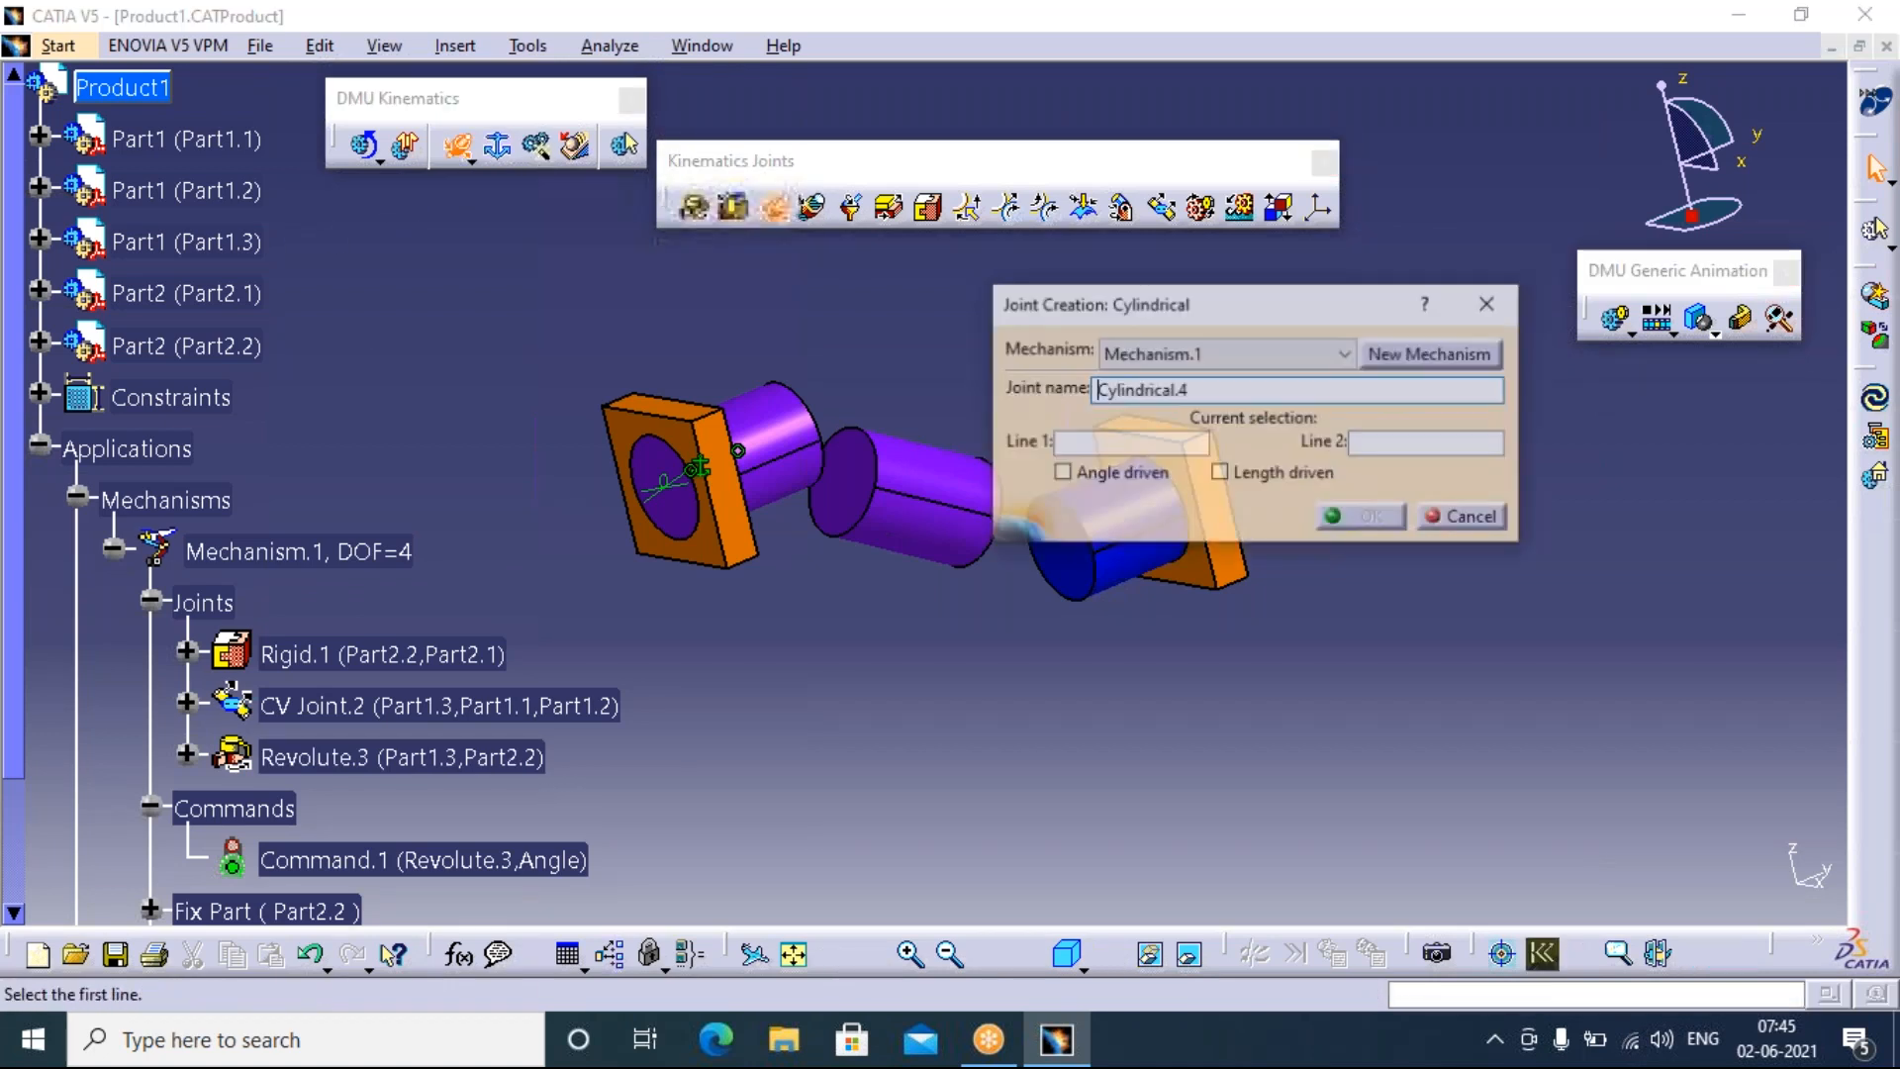
drag(1302, 319, 1443, 609)
click(1129, 519)
right_click(152, 139)
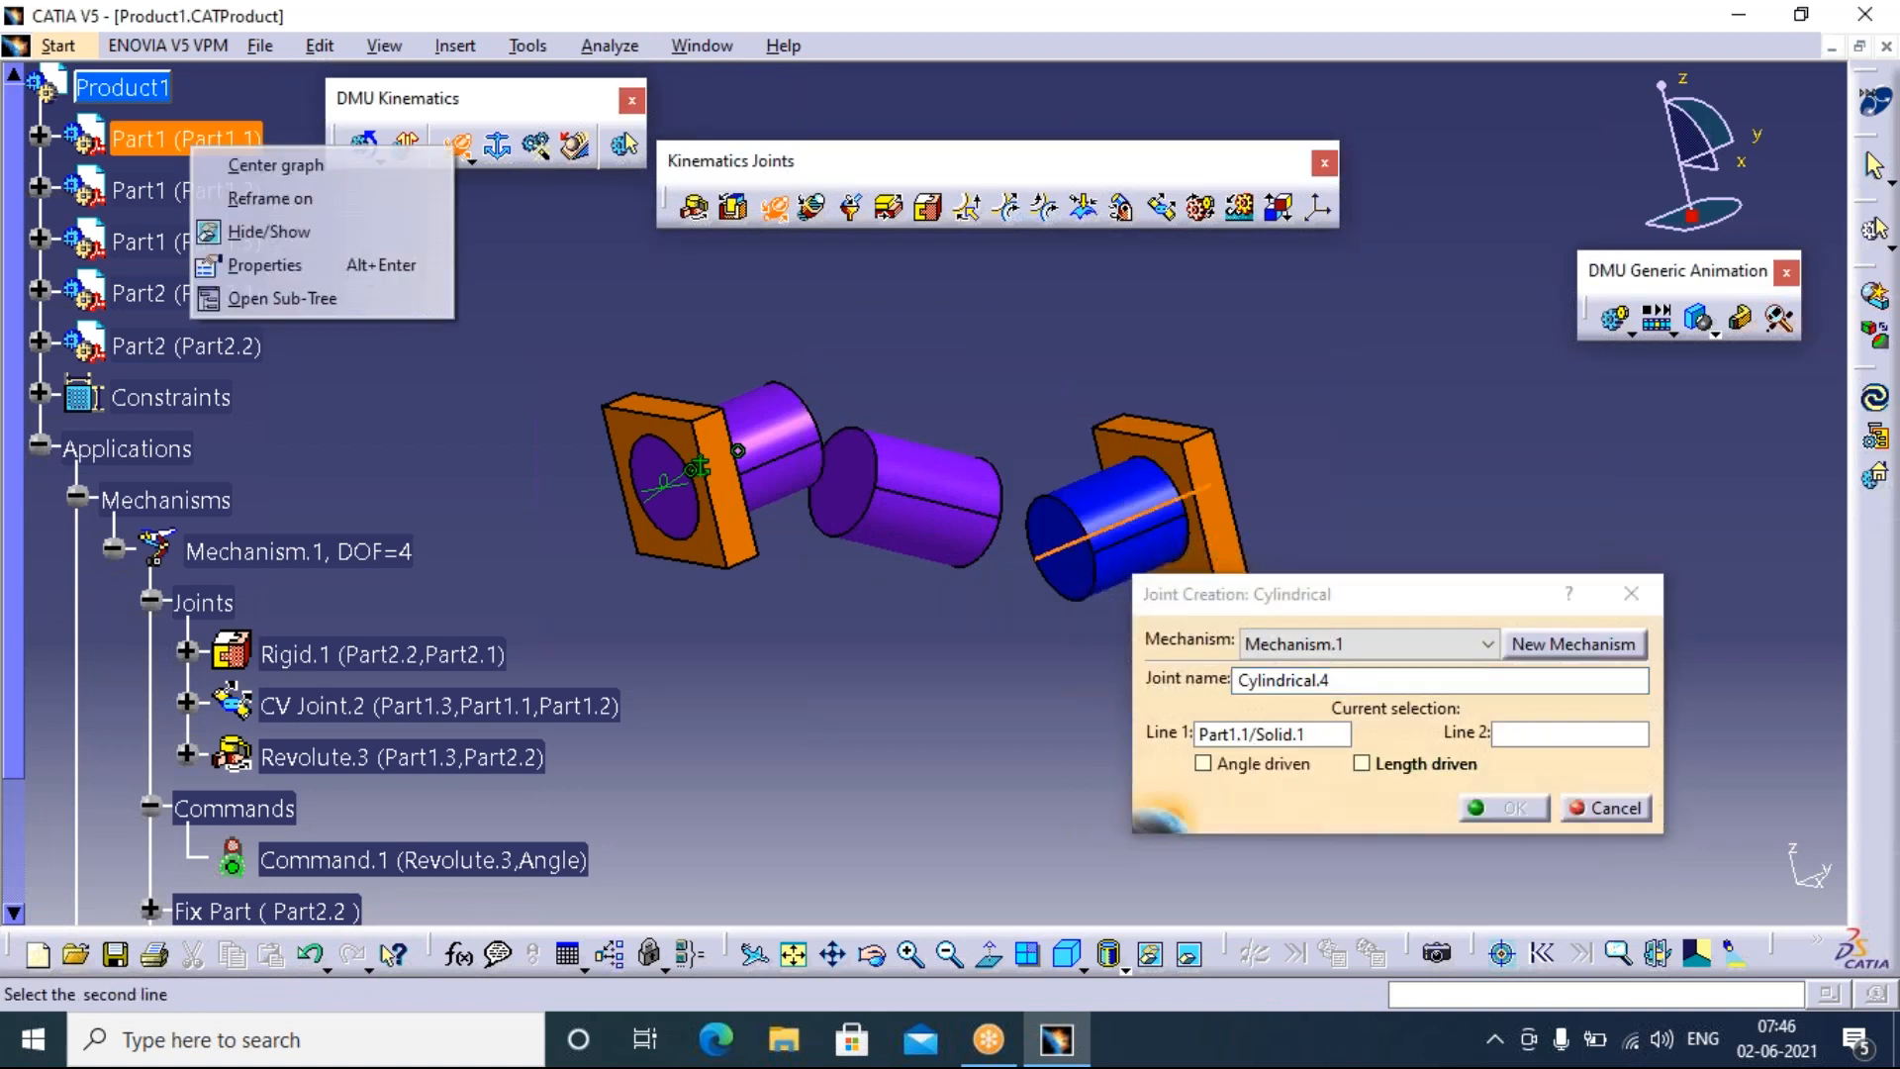
click(263, 234)
click(1217, 481)
right_click(191, 136)
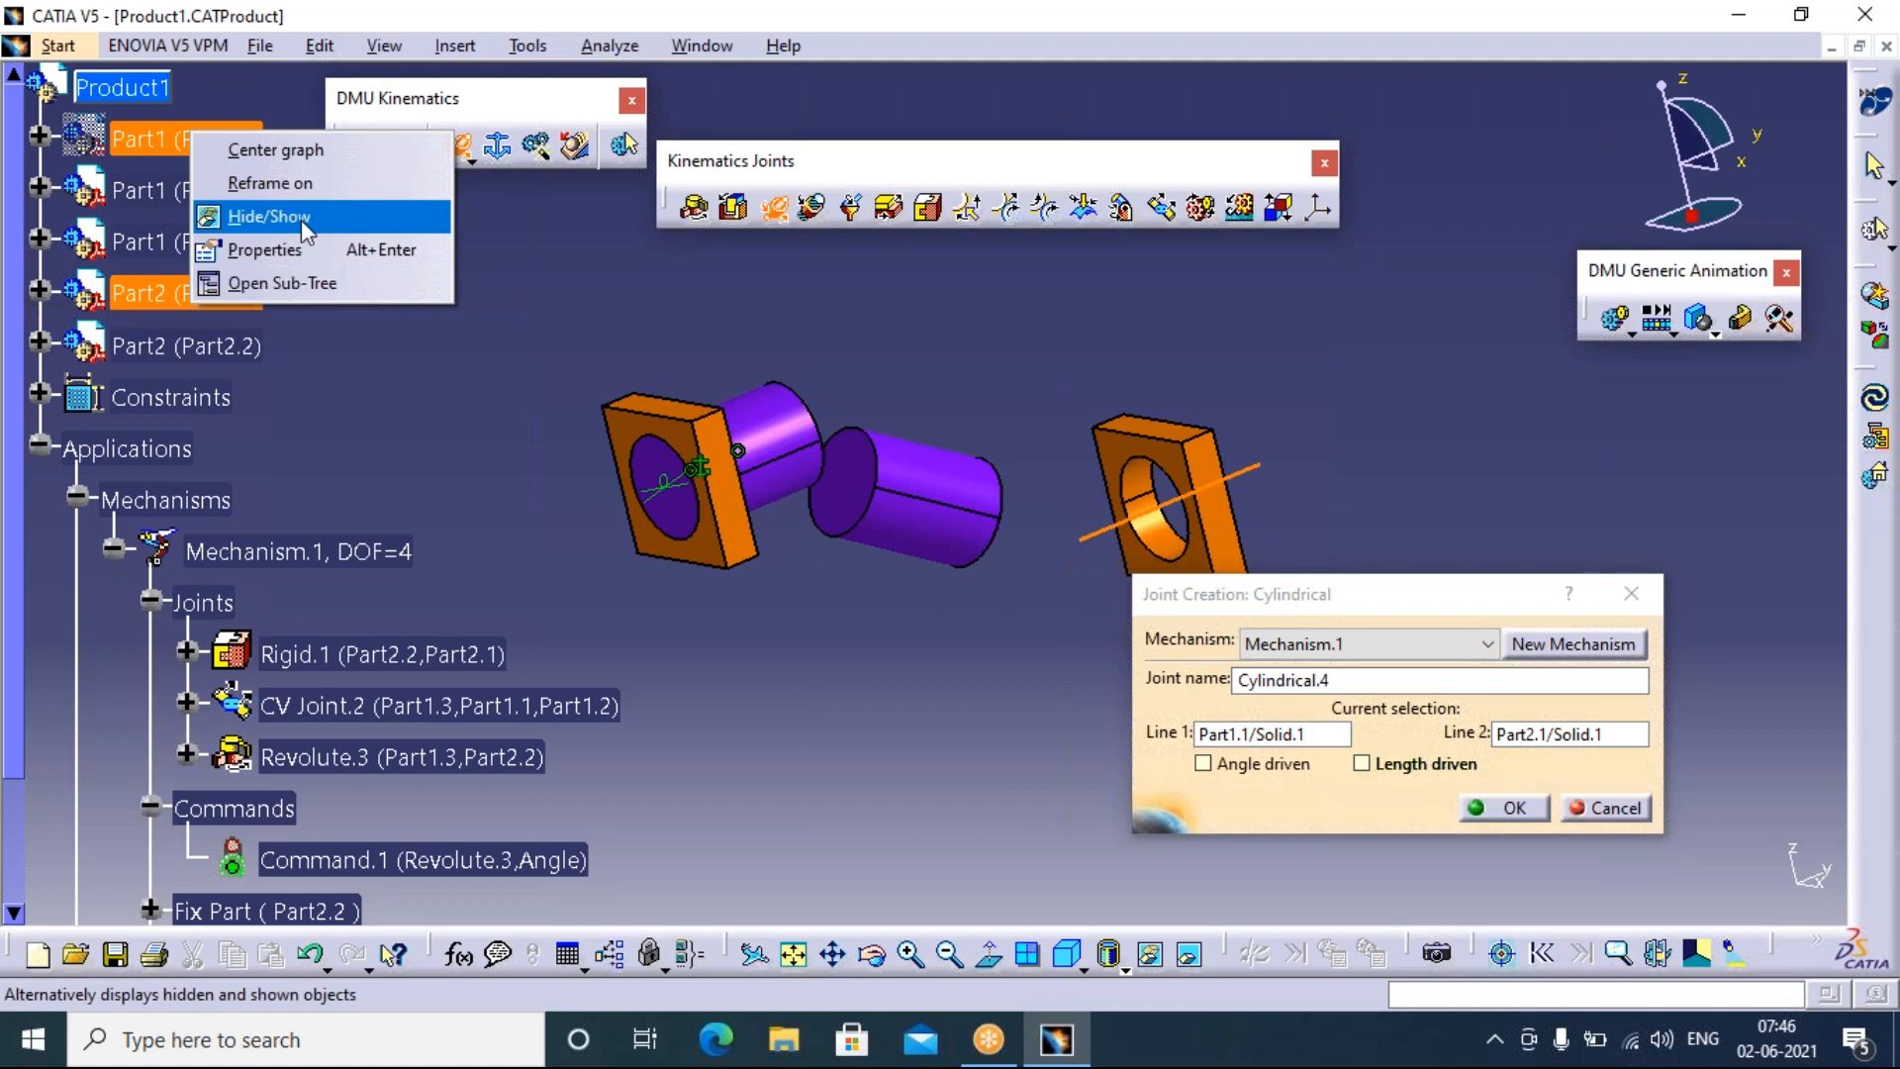
click(259, 216)
click(1511, 808)
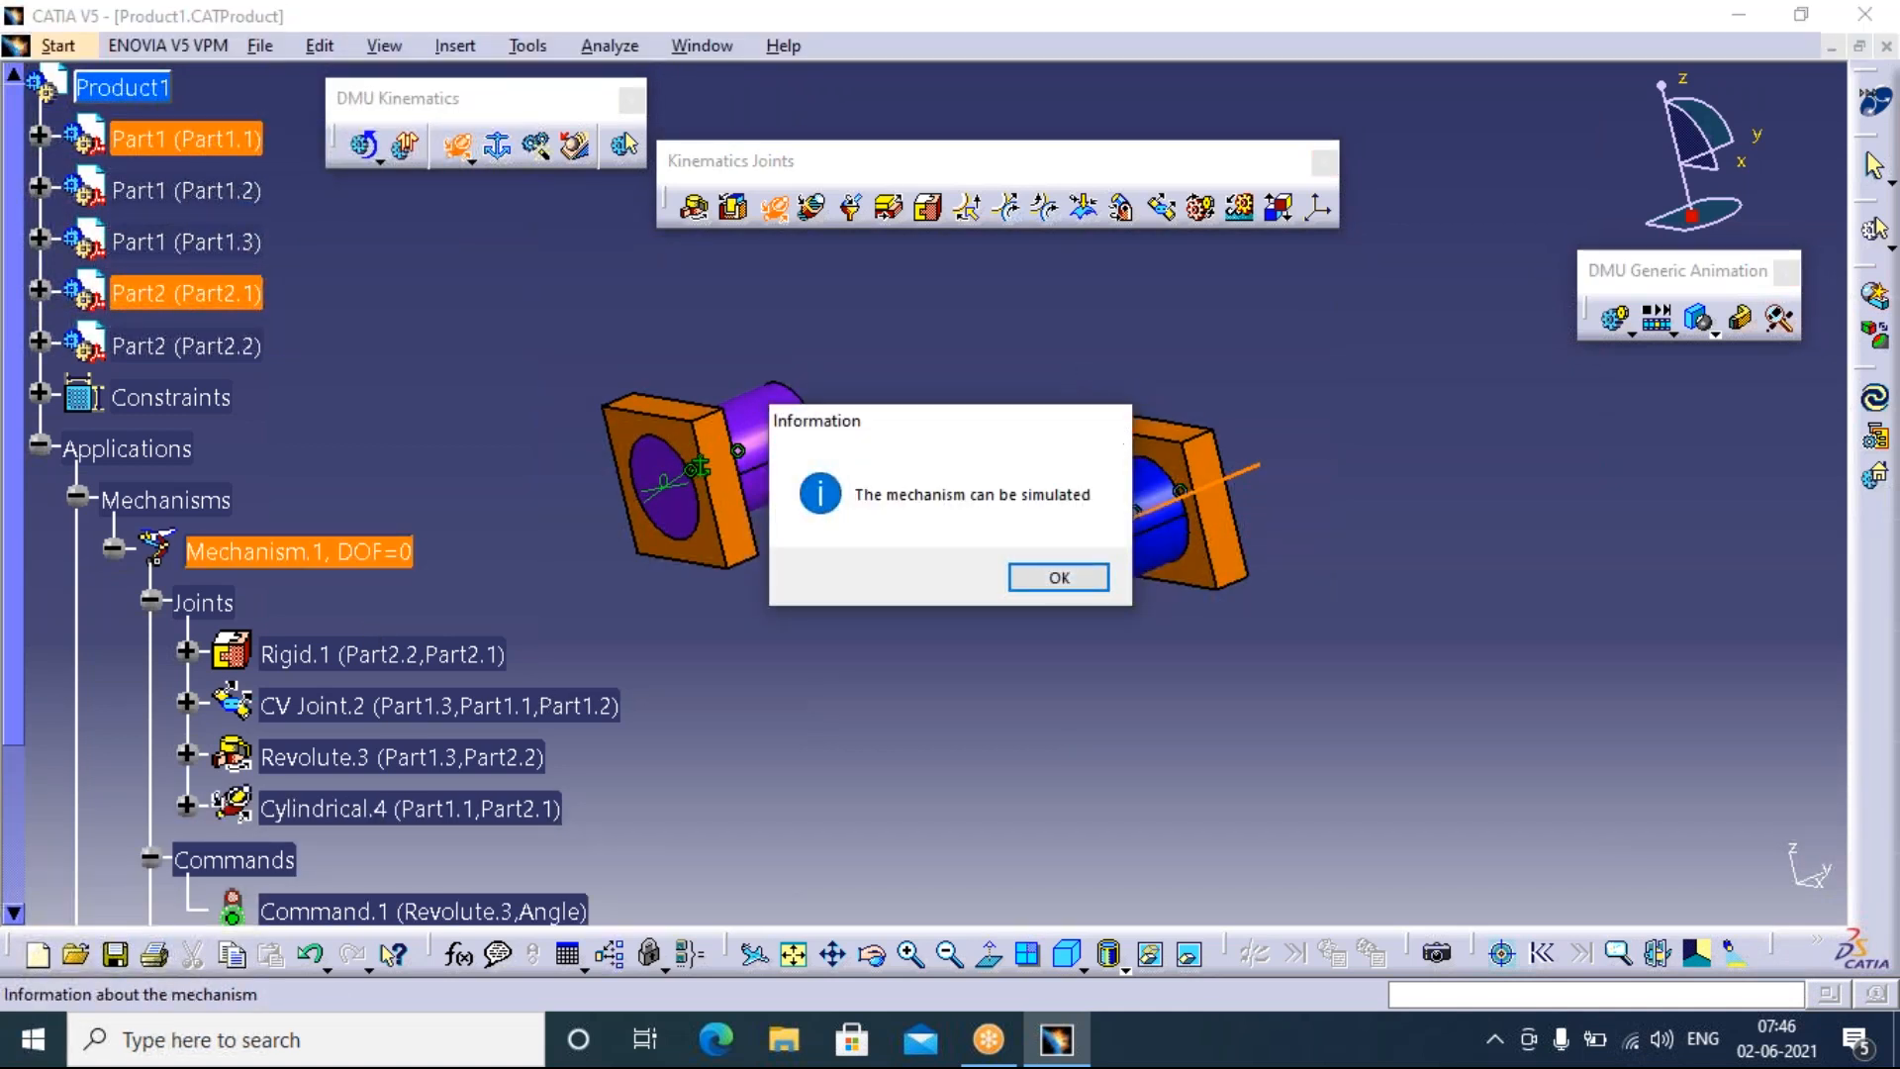
click(1112, 423)
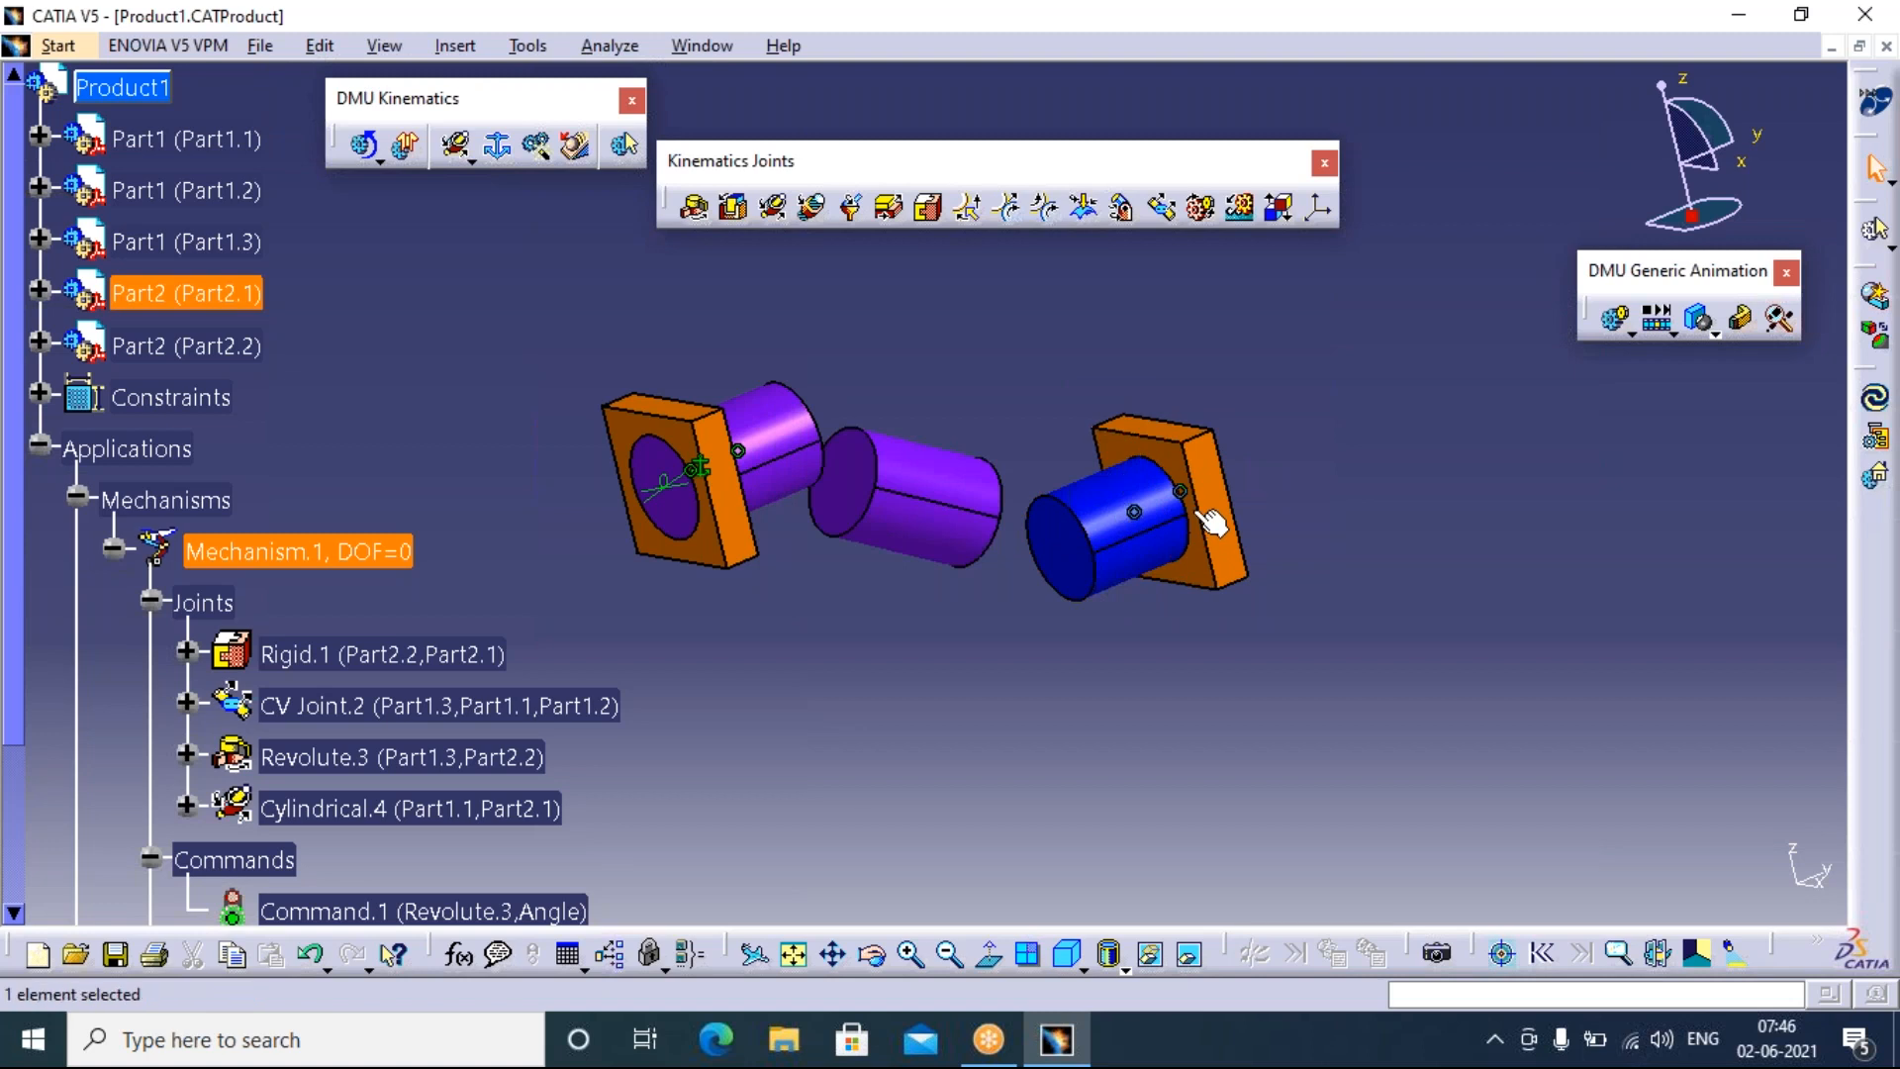
click(465, 461)
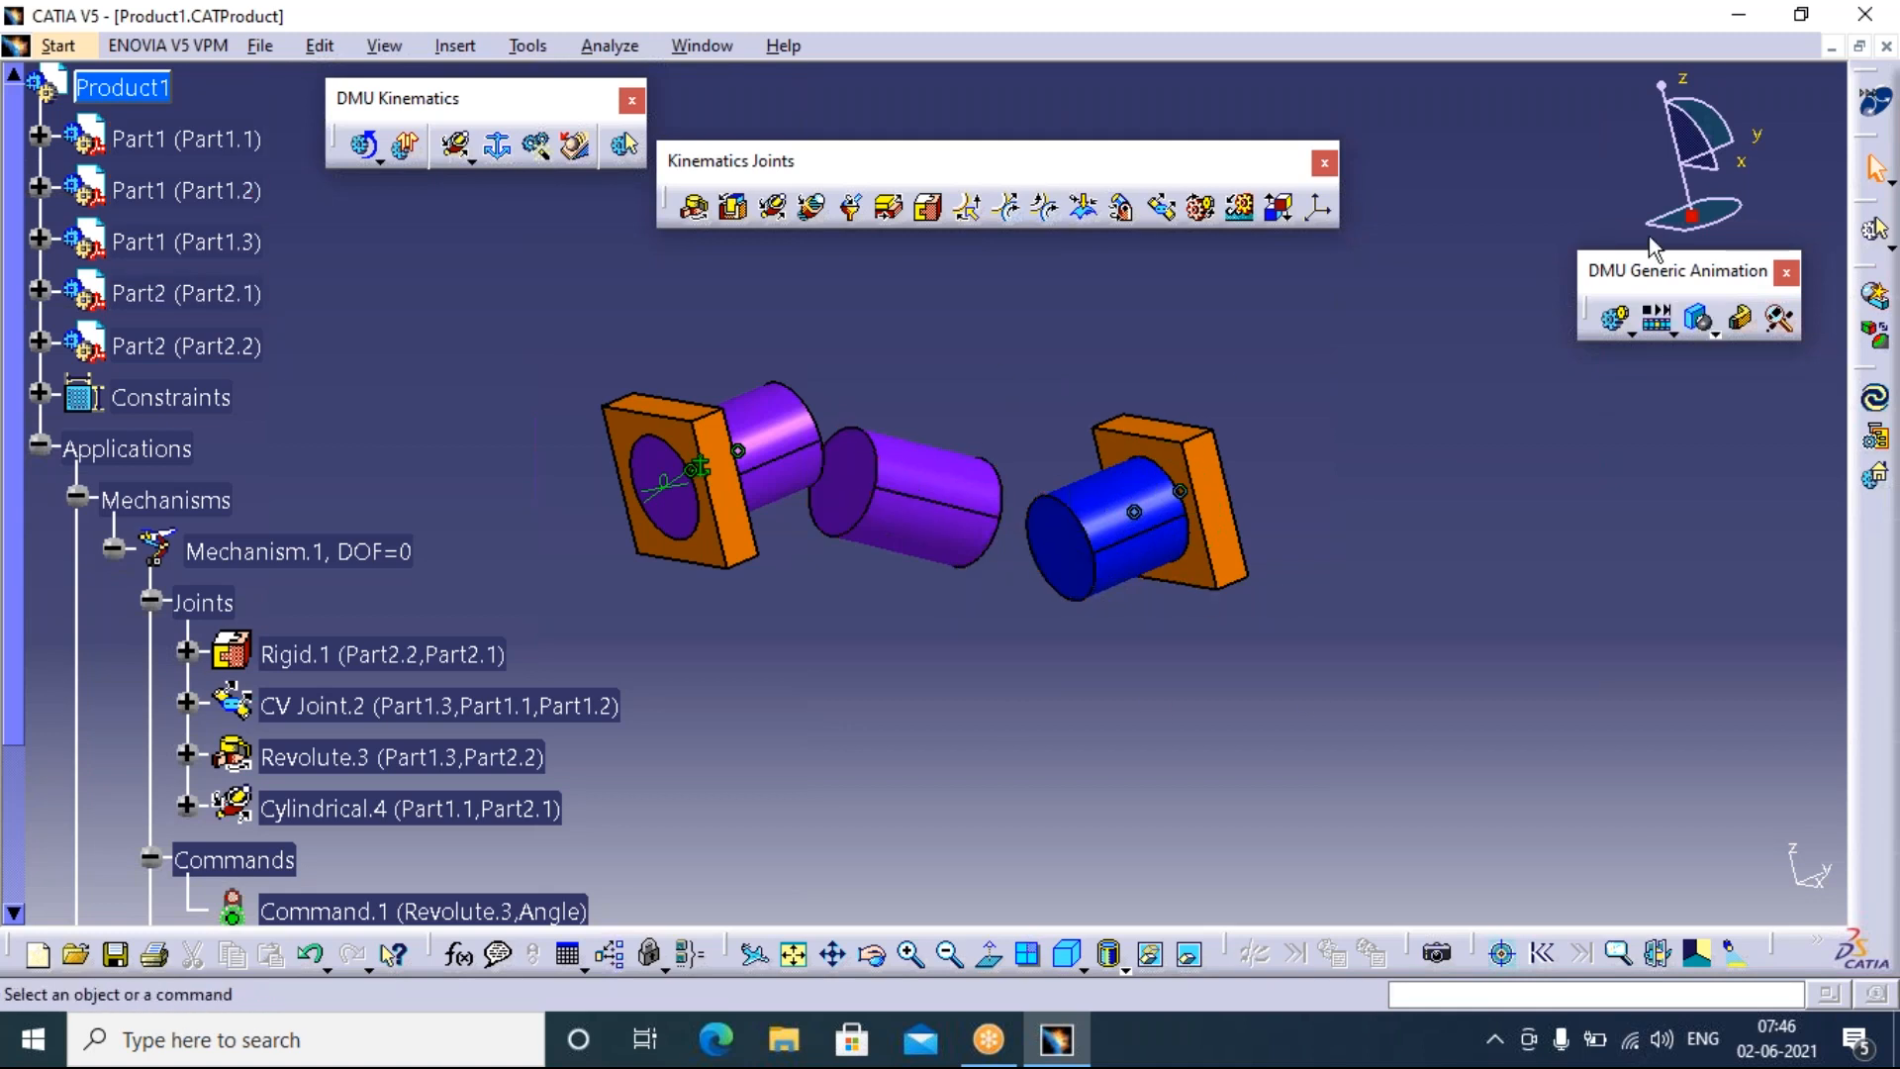
Close the Product1 assembly without saving its changes
click(1322, 33)
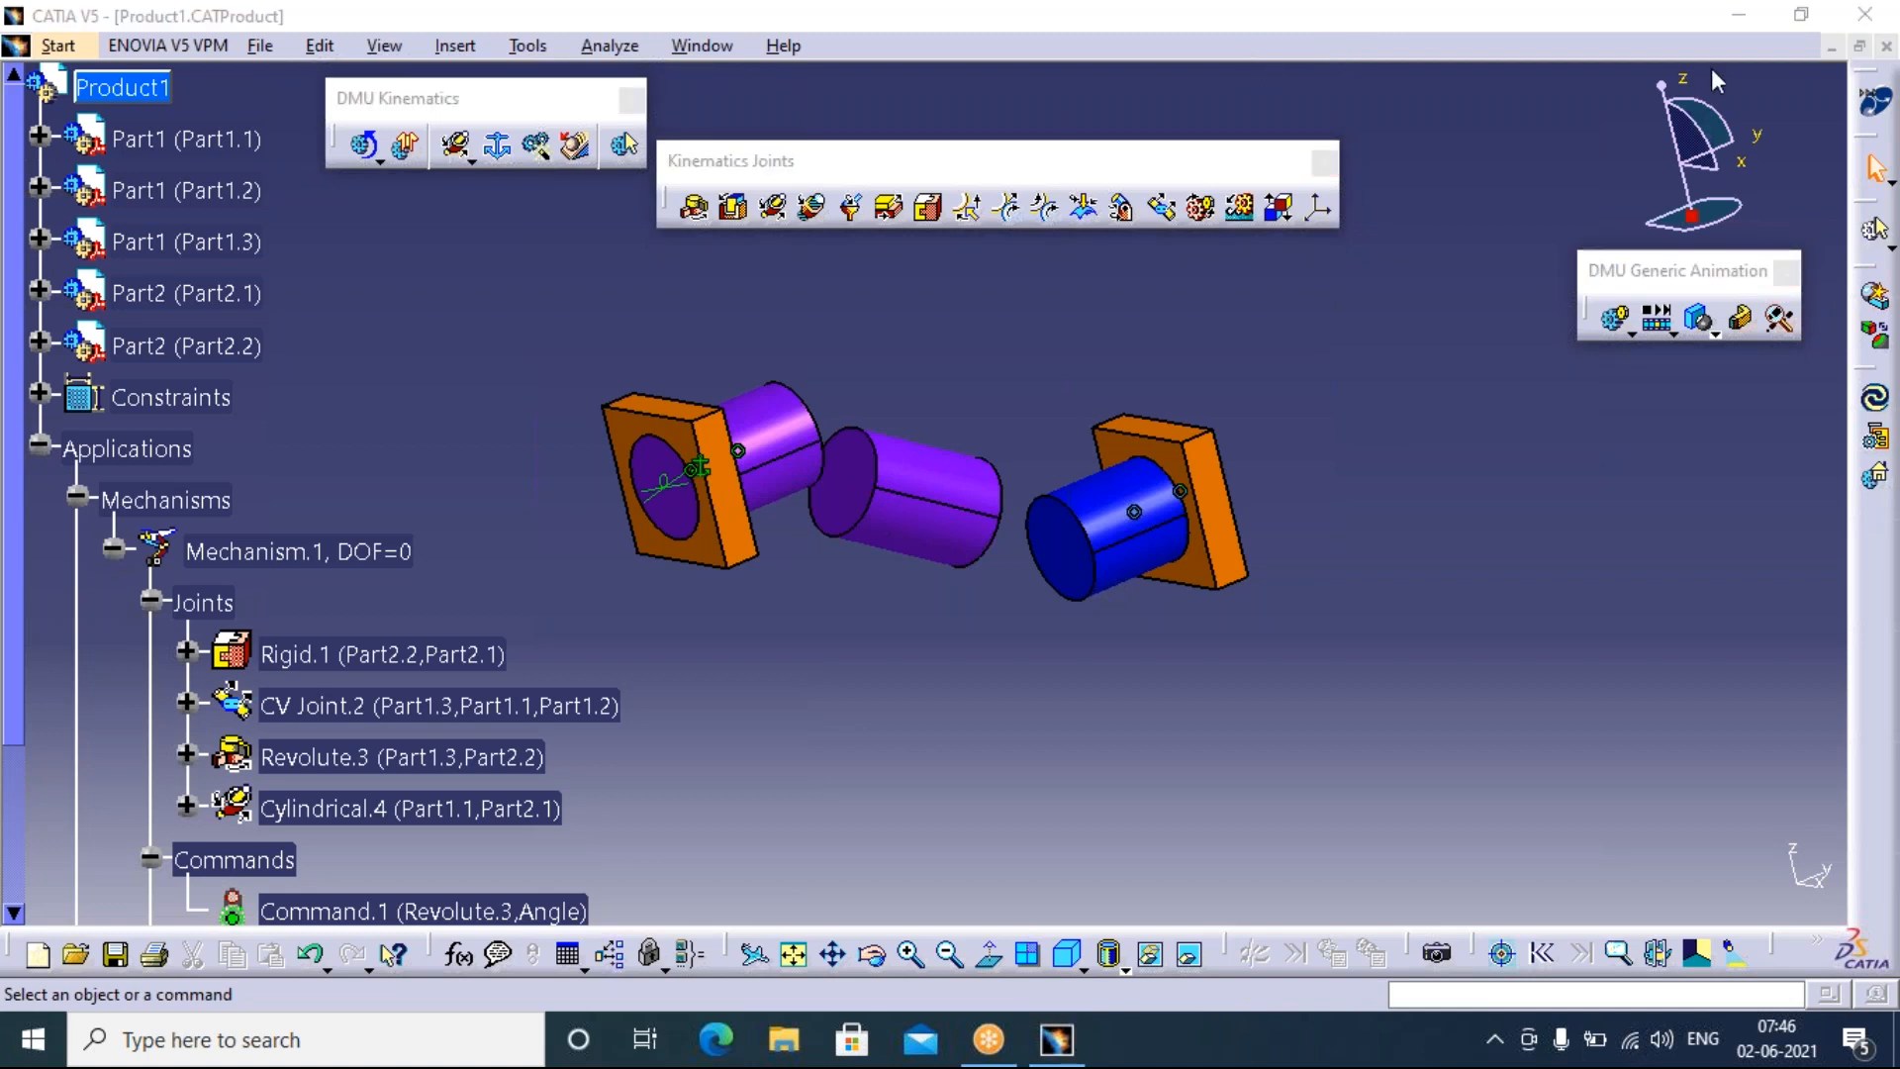
click(1894, 46)
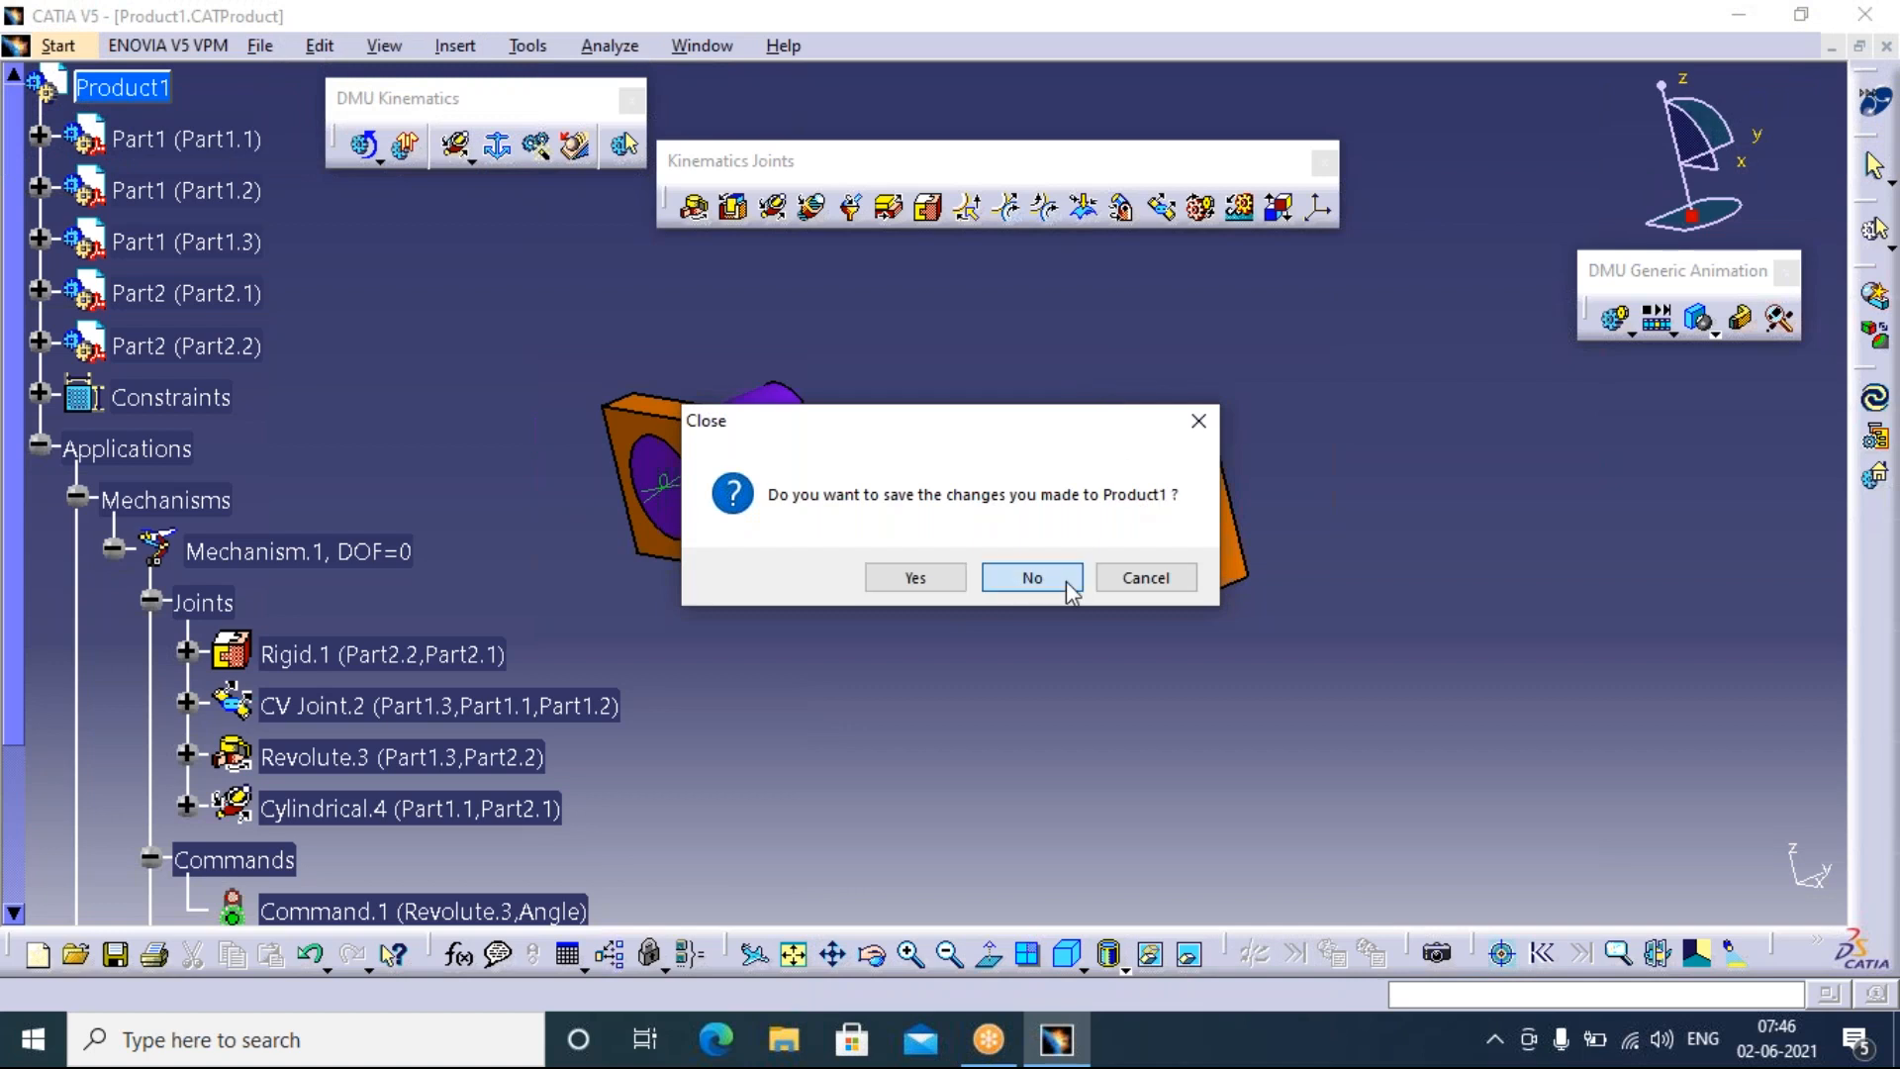
click(1036, 581)
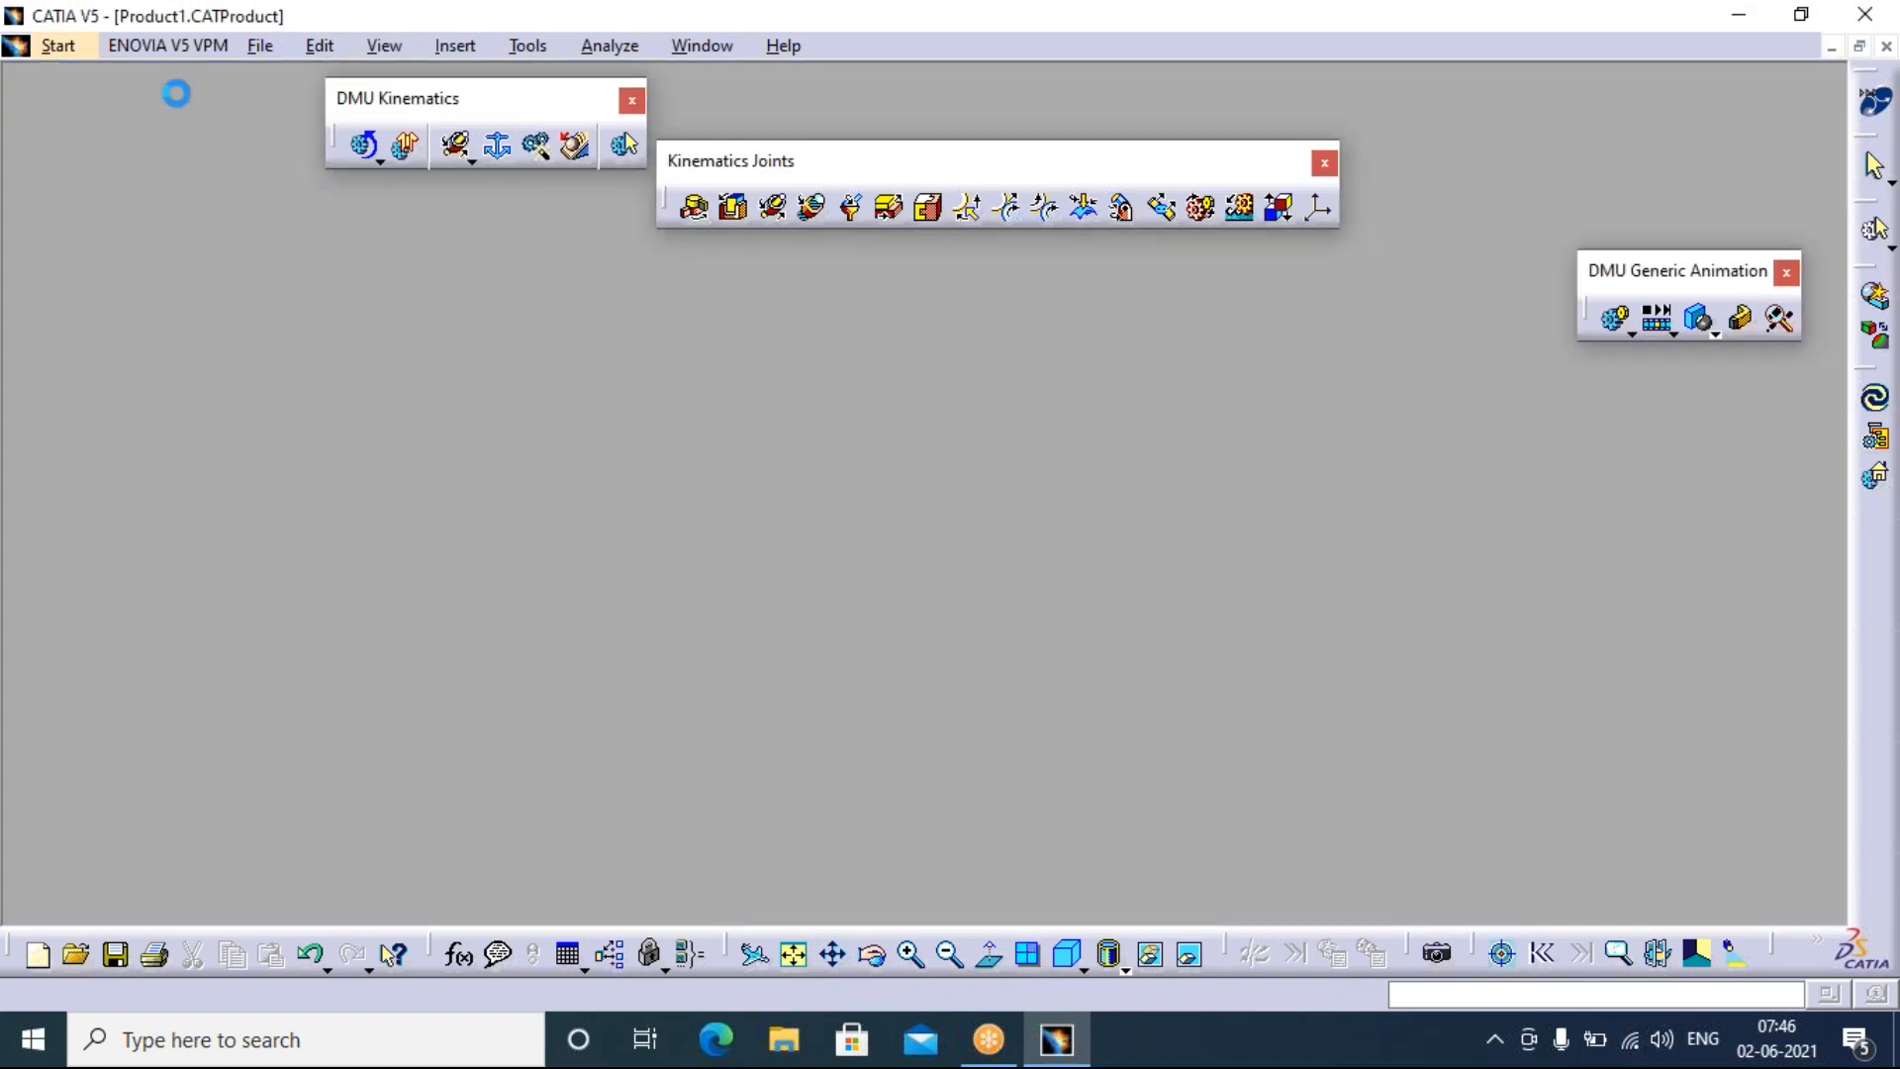
Open the Product1 assembly from the 14 gear folder in DMU kinematics
click(228, 46)
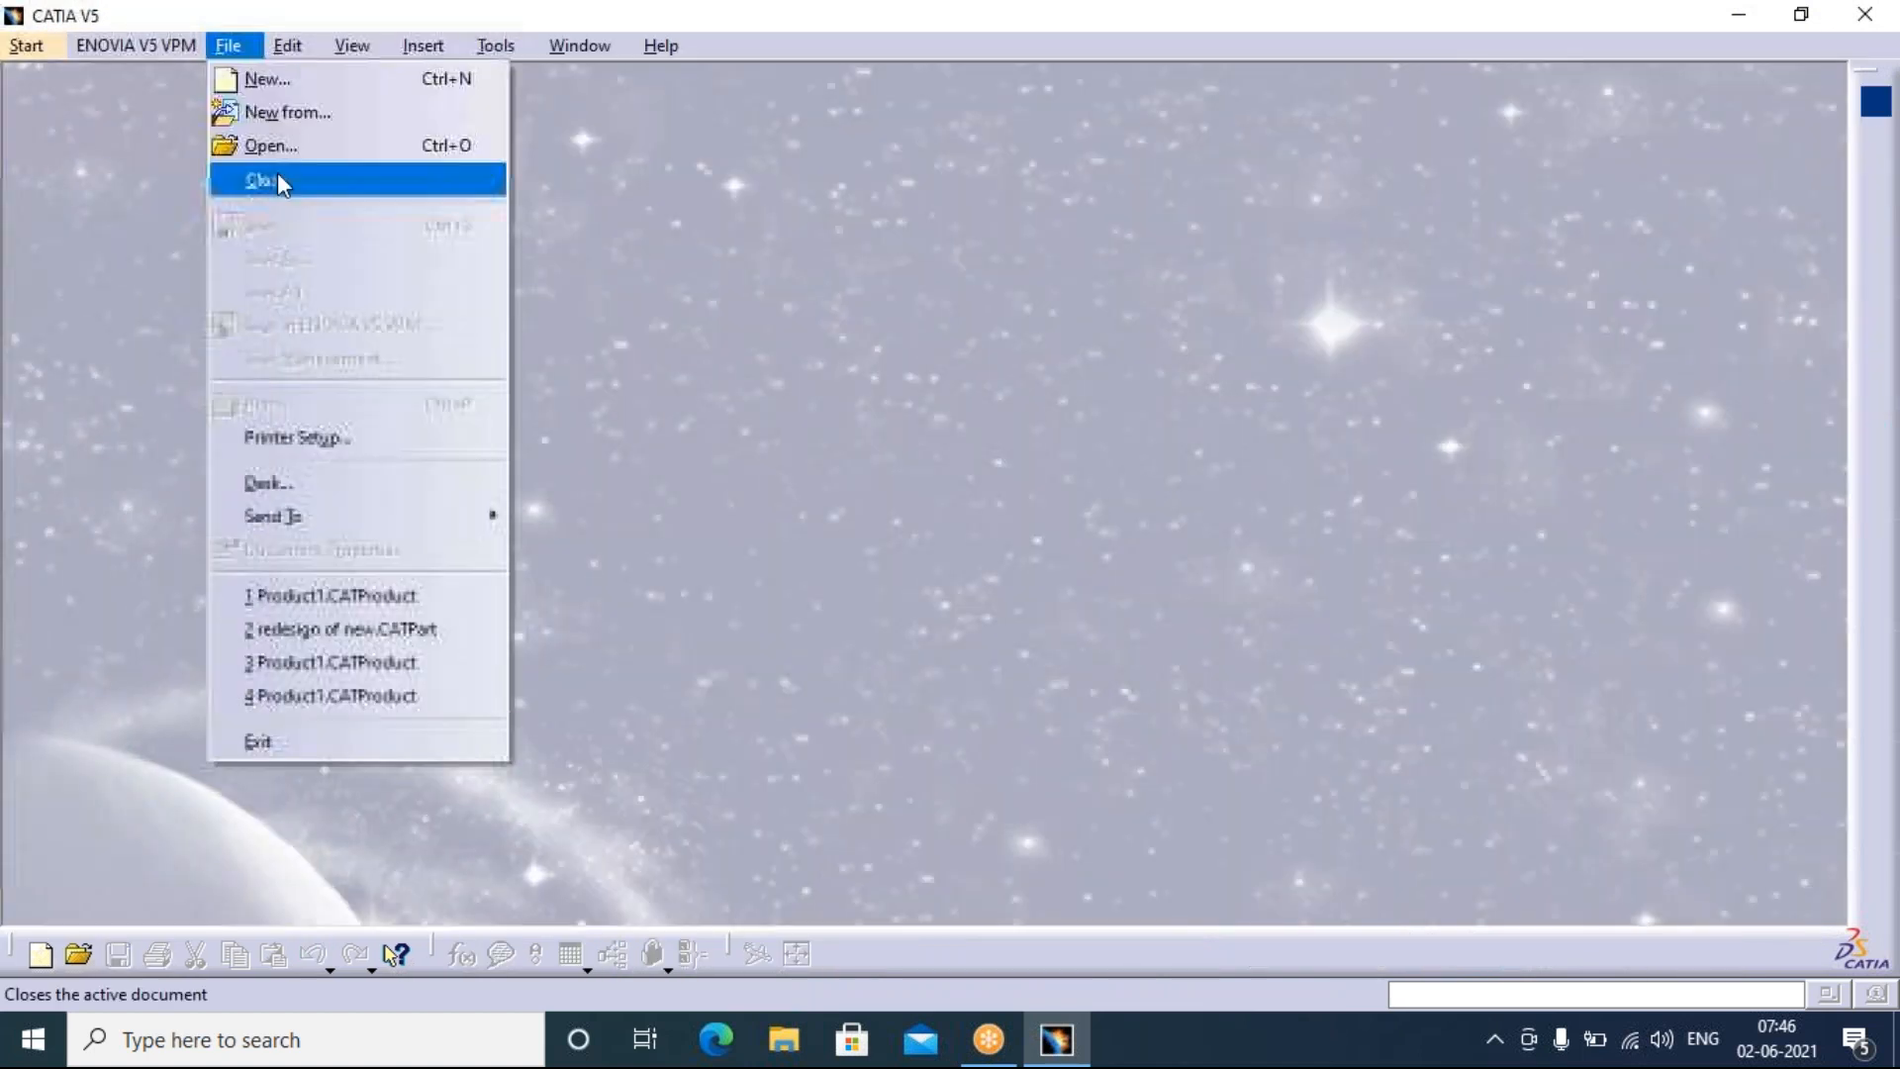
click(288, 144)
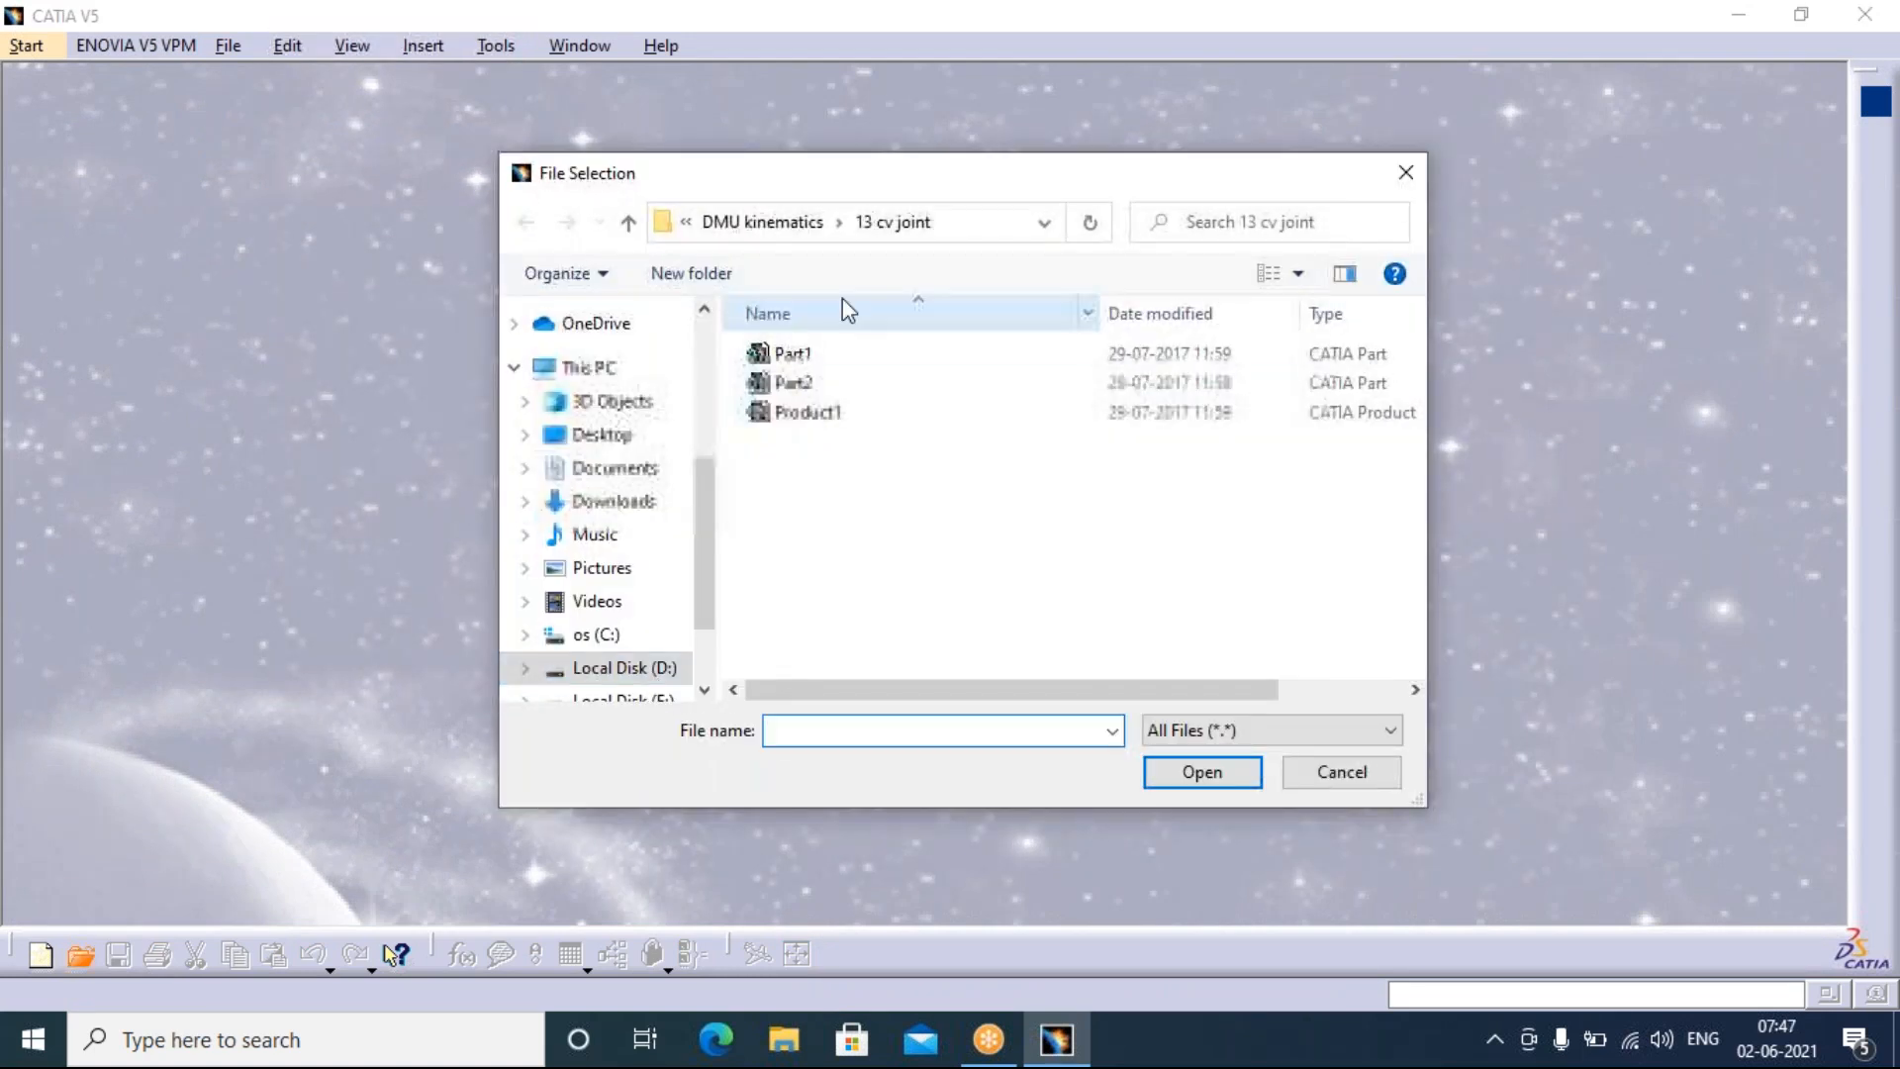
click(812, 223)
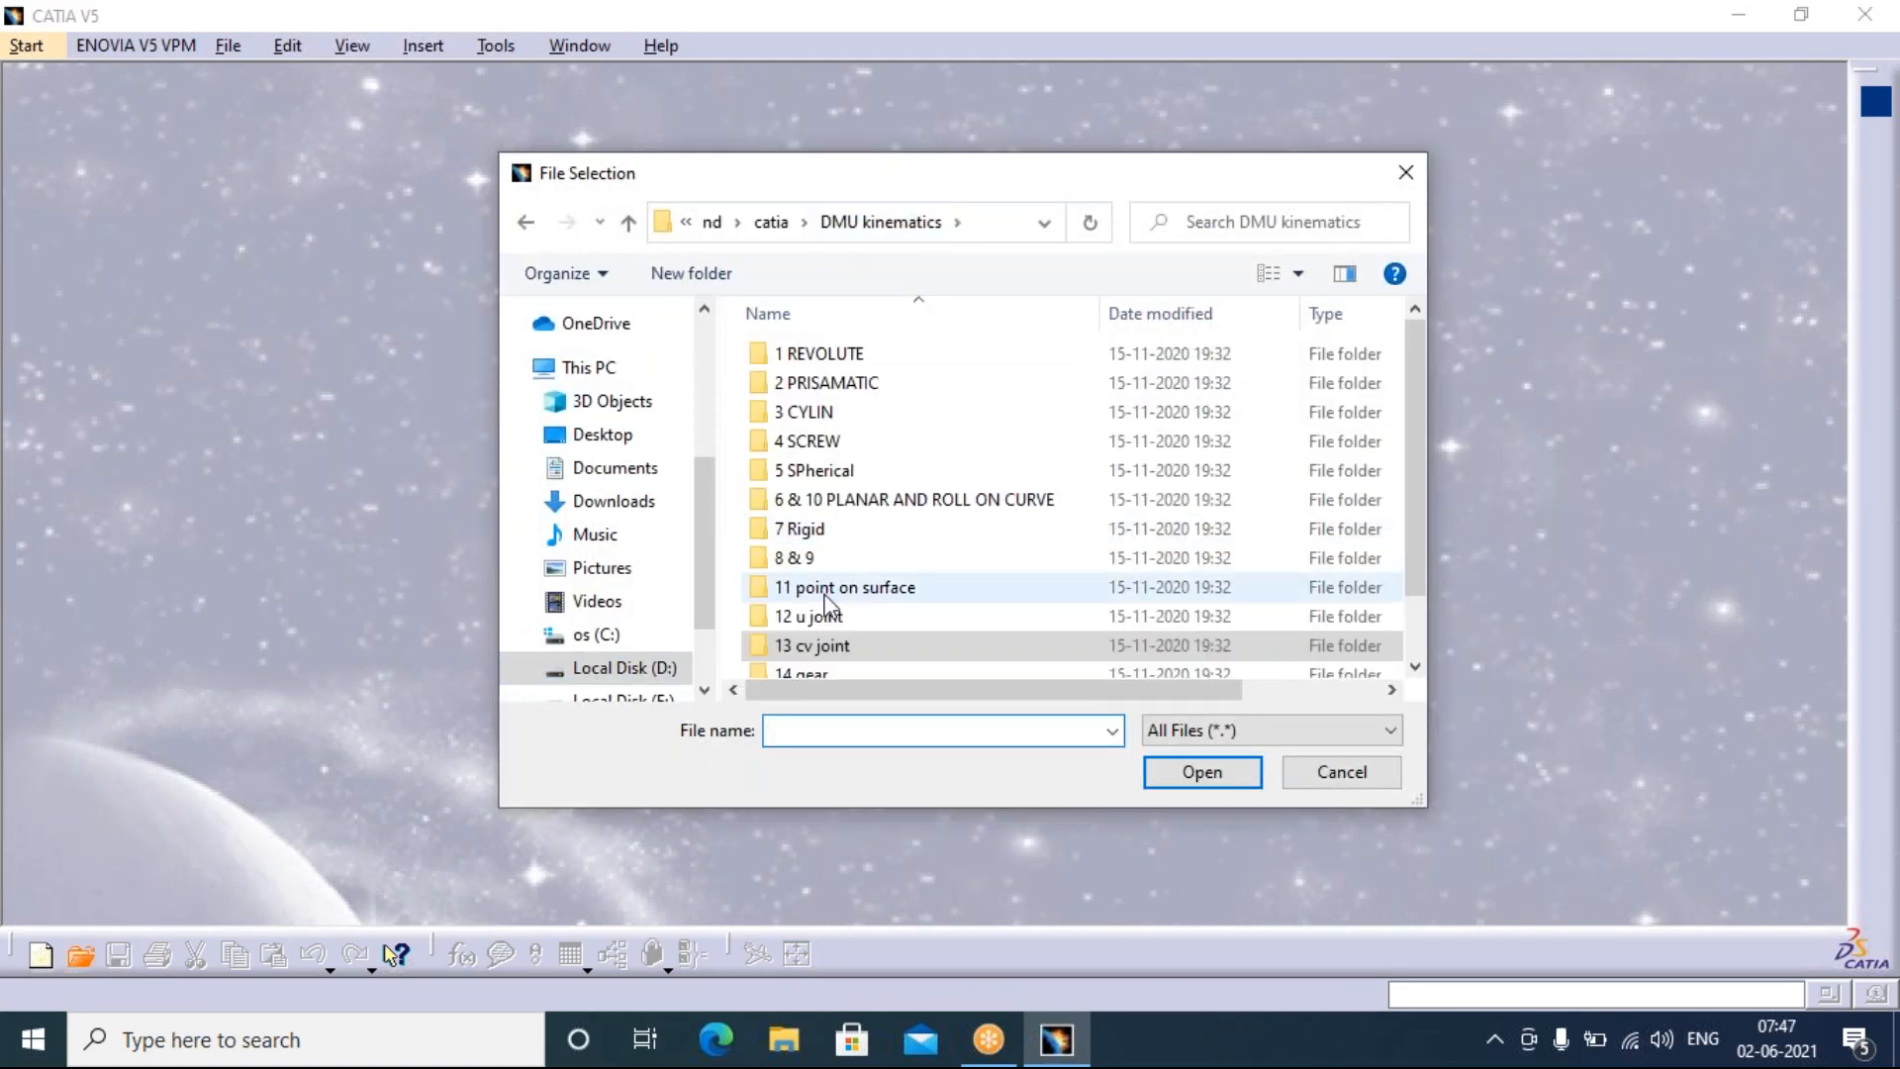
scroll(829, 606, down, 1)
click(846, 605)
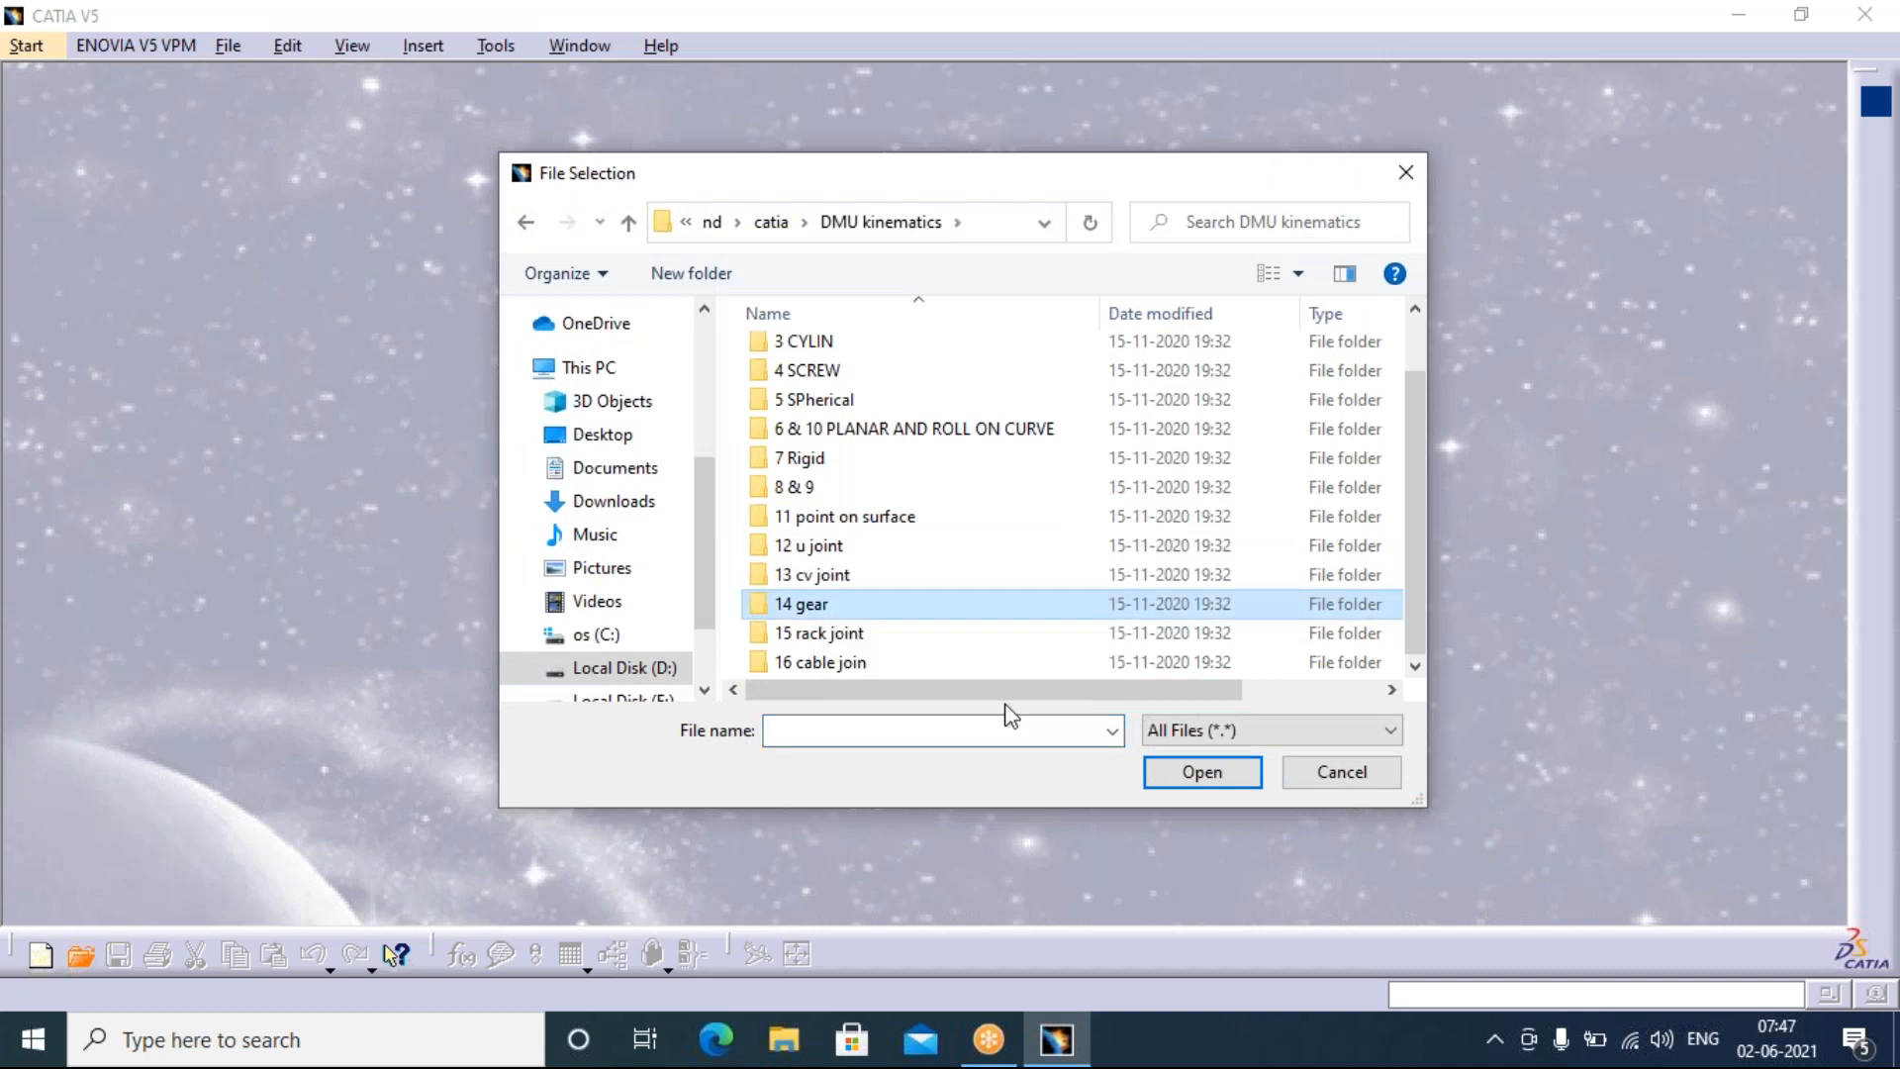
click(1201, 772)
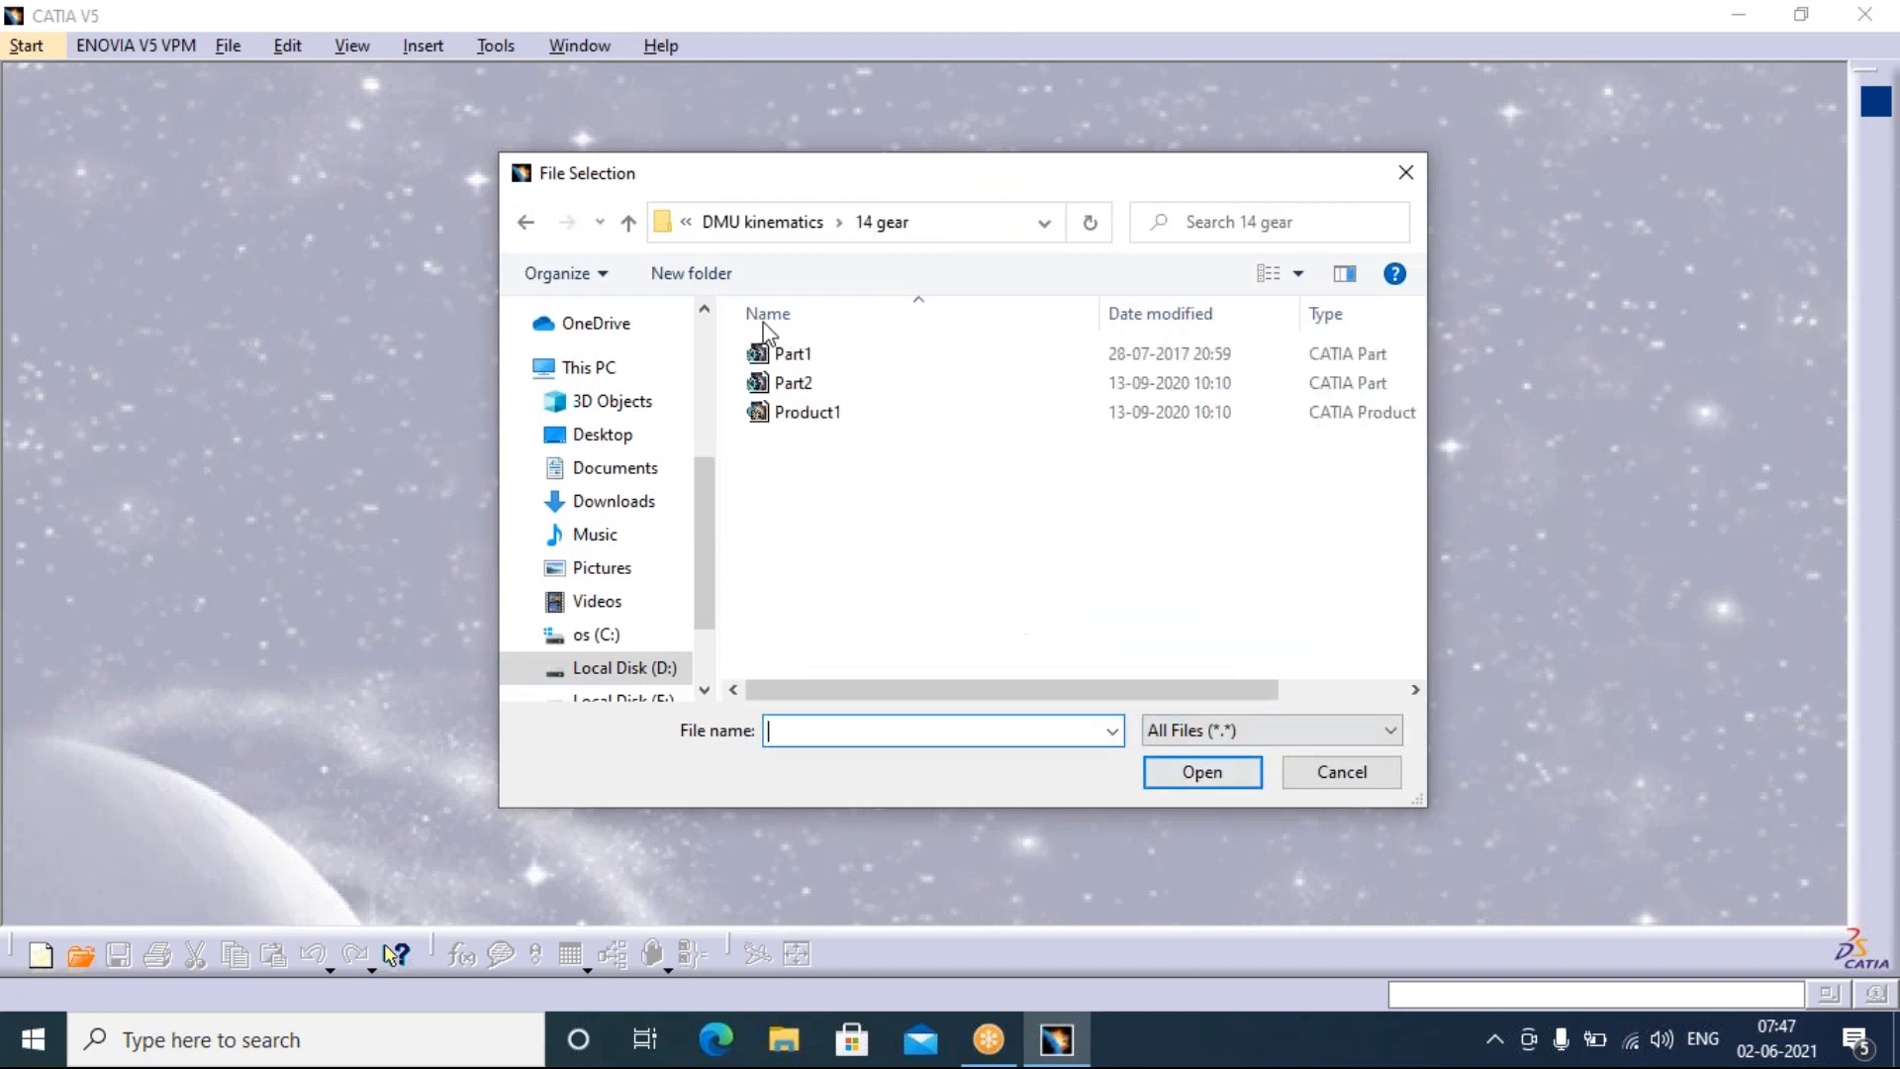
click(813, 414)
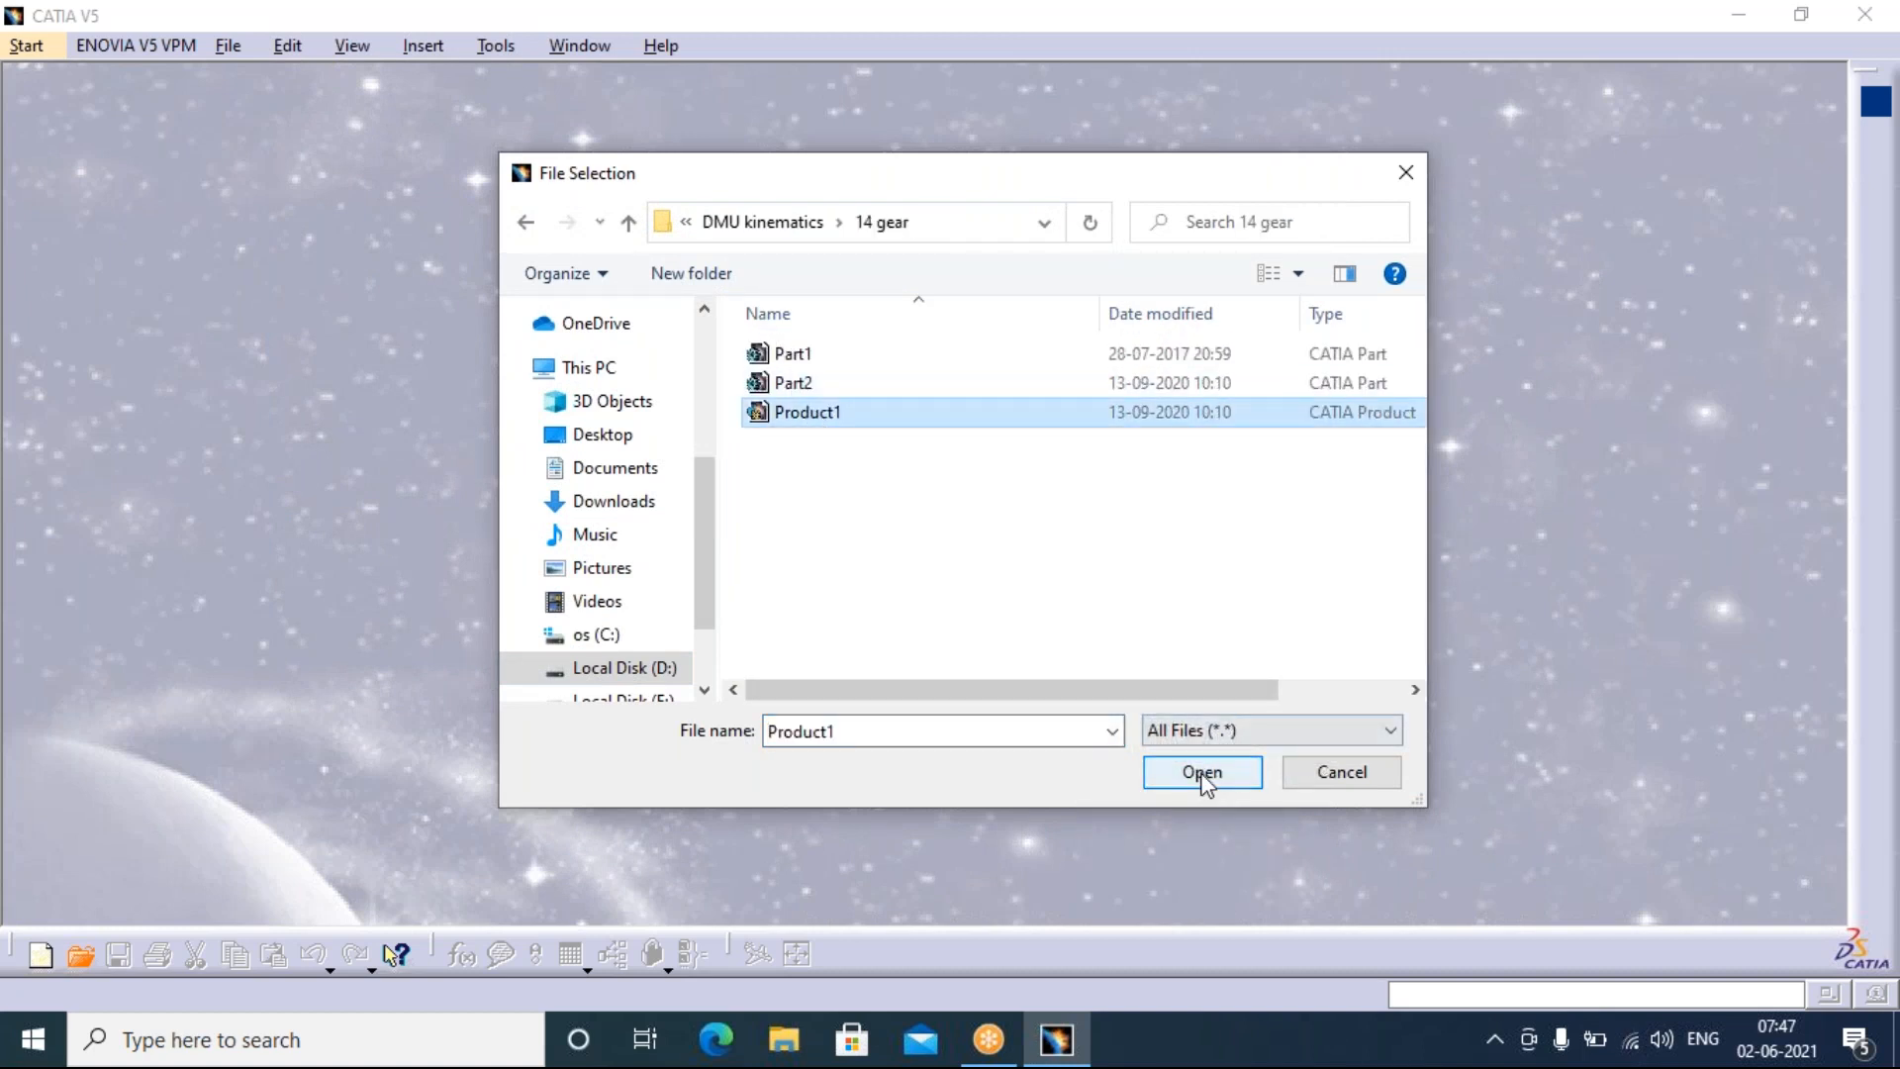
click(1202, 772)
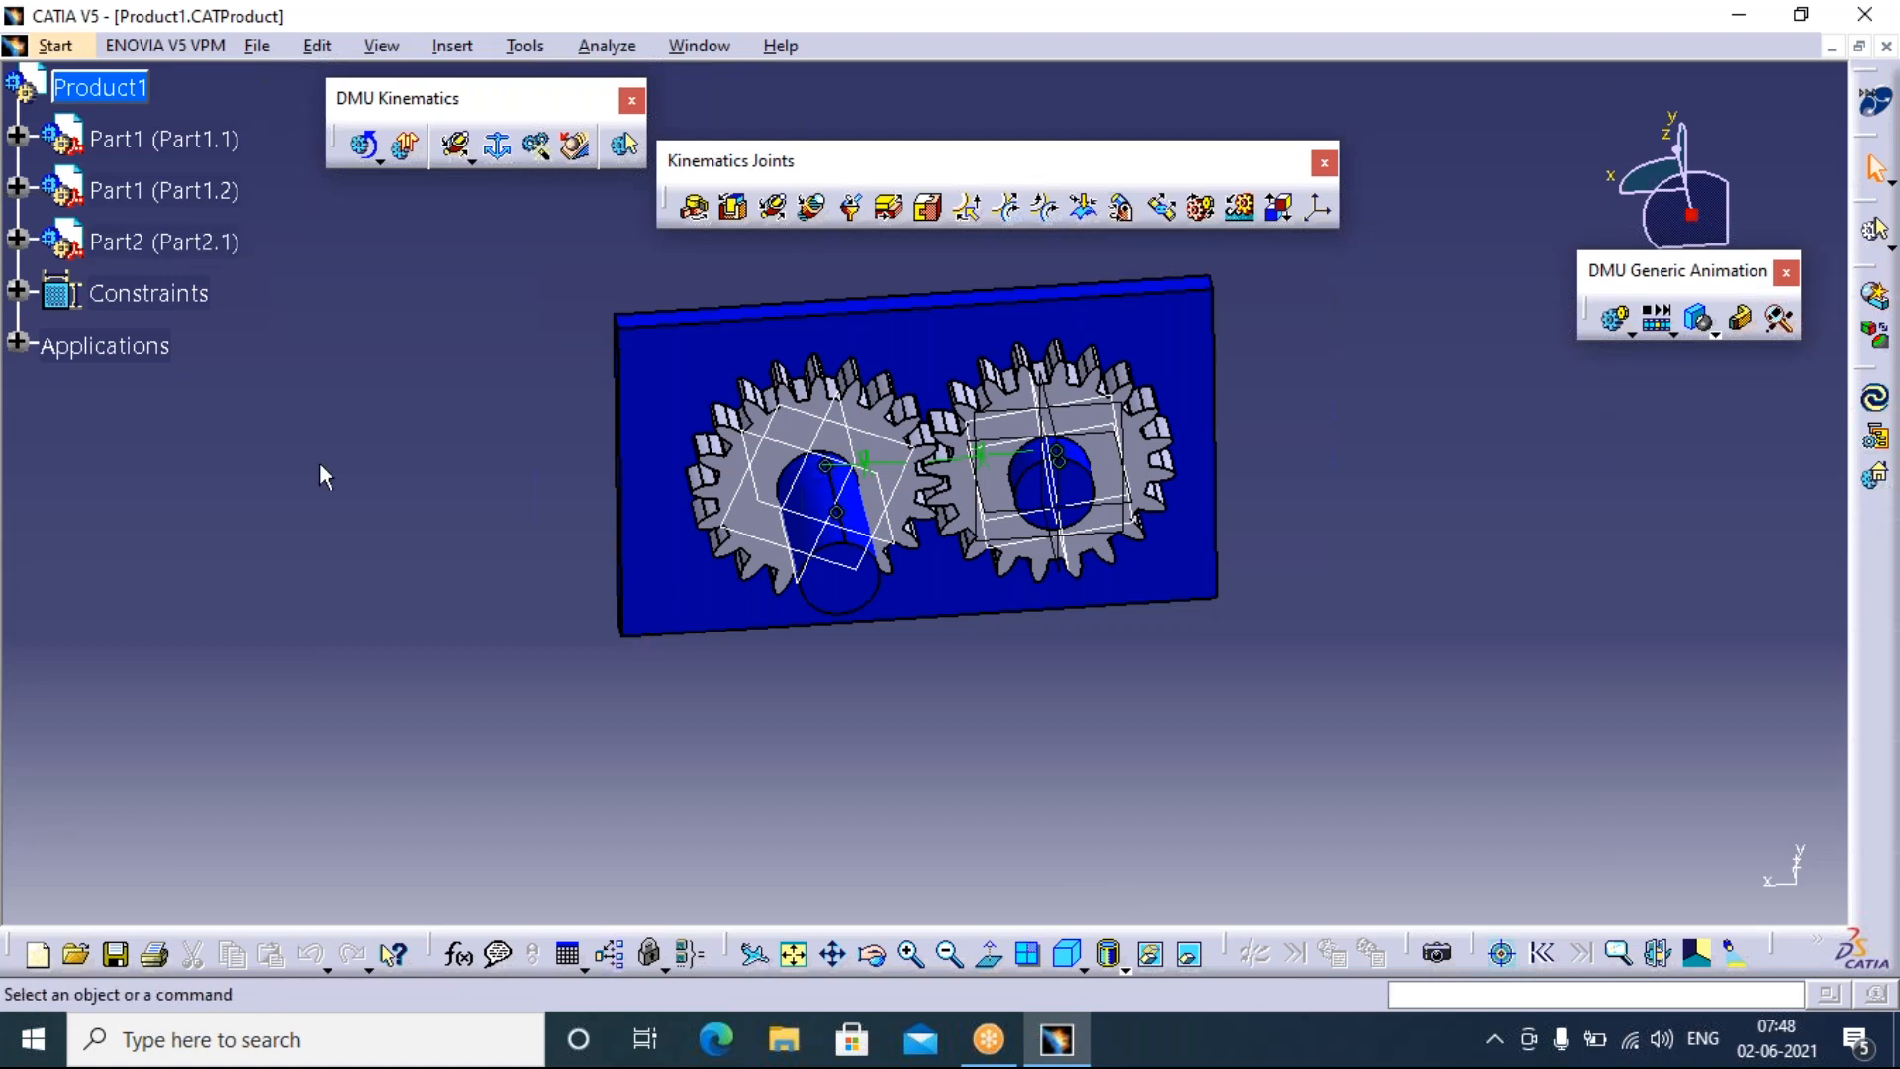
Delete the existing Mechanism.1 from the gear assembly's applications
click(16, 342)
click(54, 394)
click(198, 450)
right_click(250, 452)
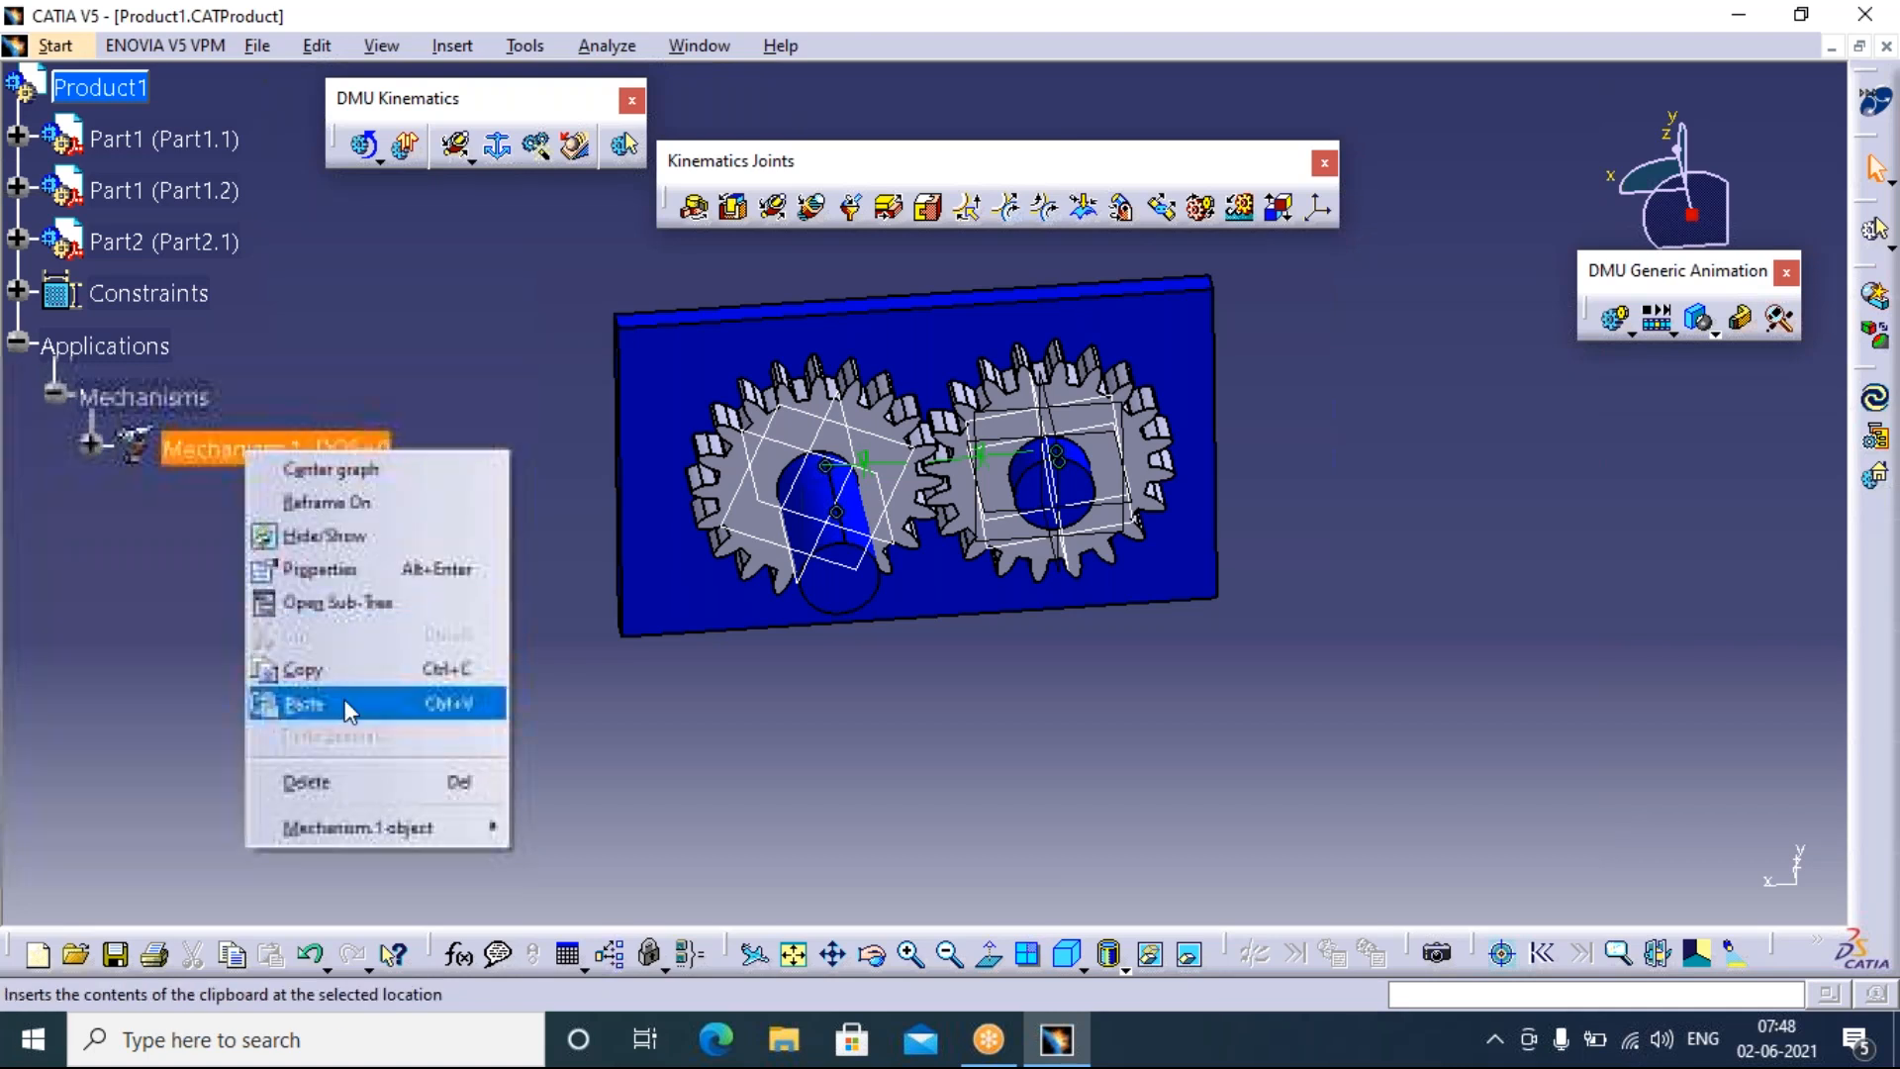
click(325, 782)
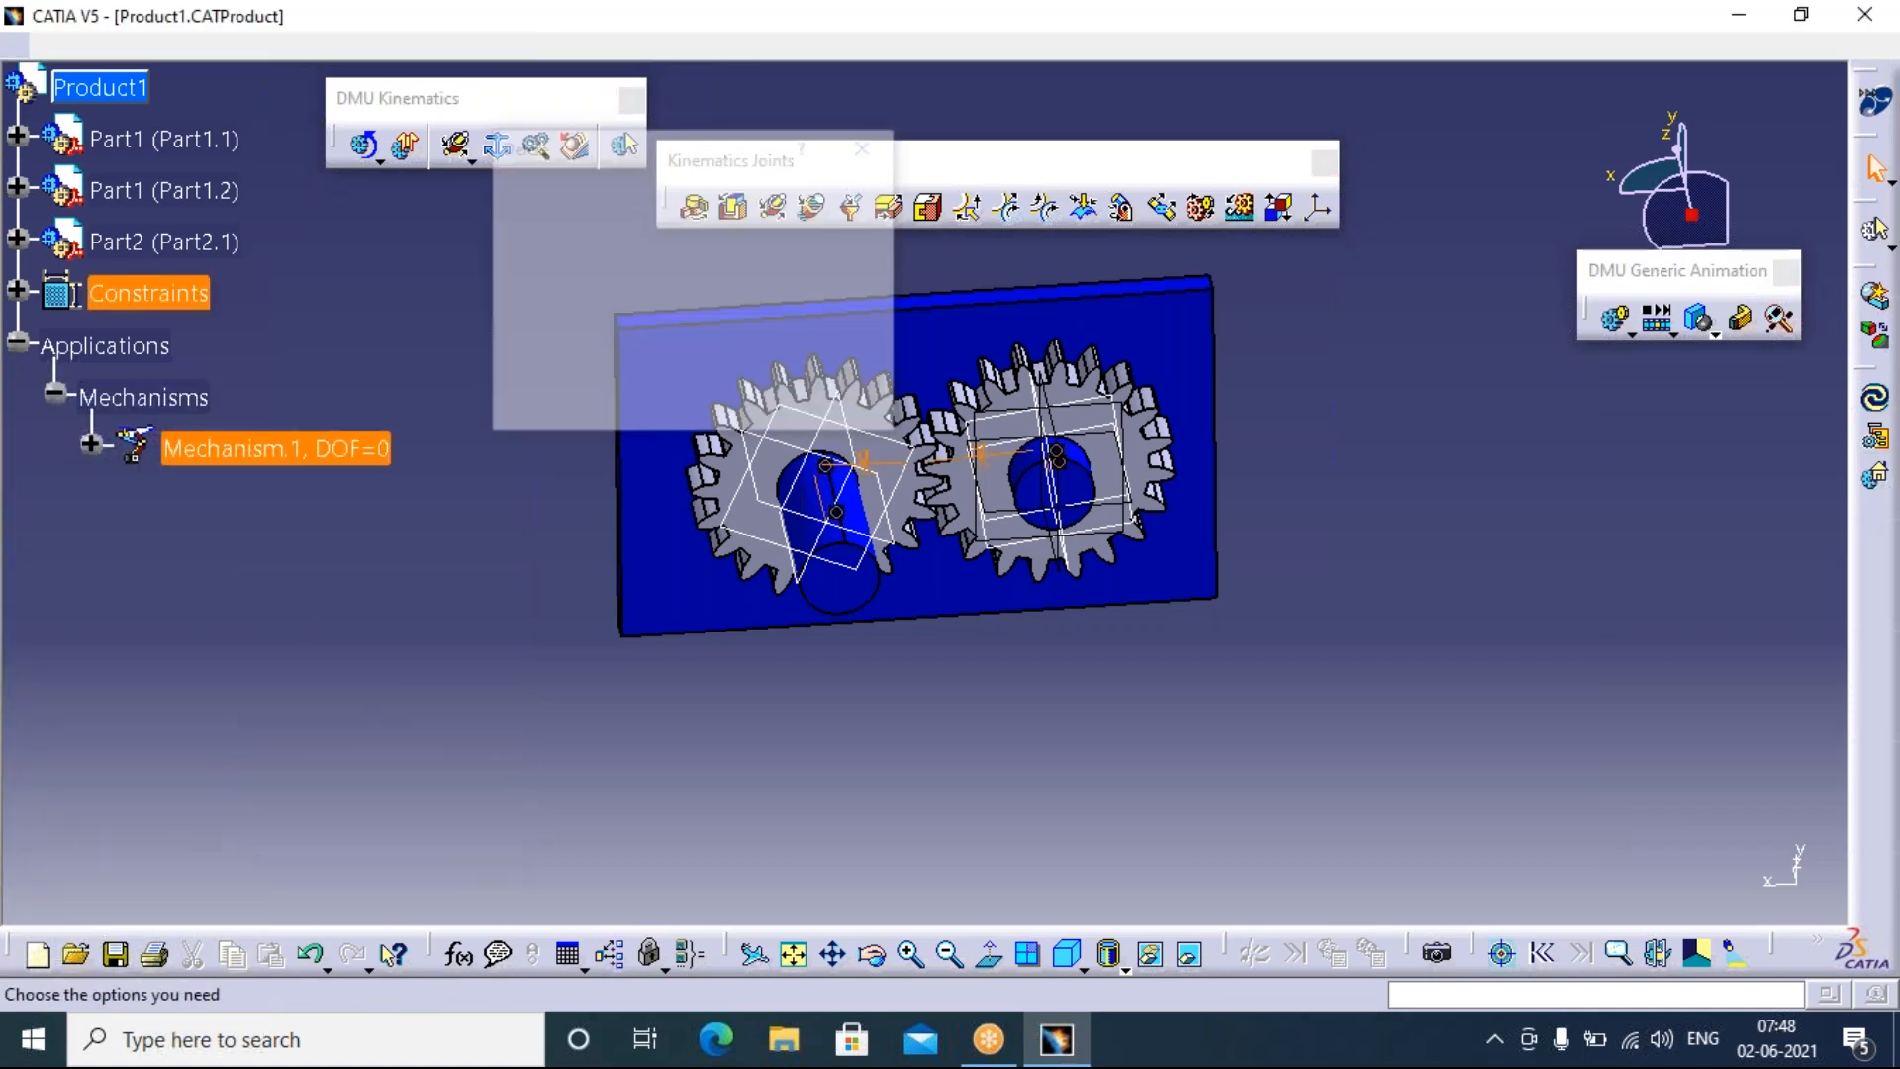
click(751, 409)
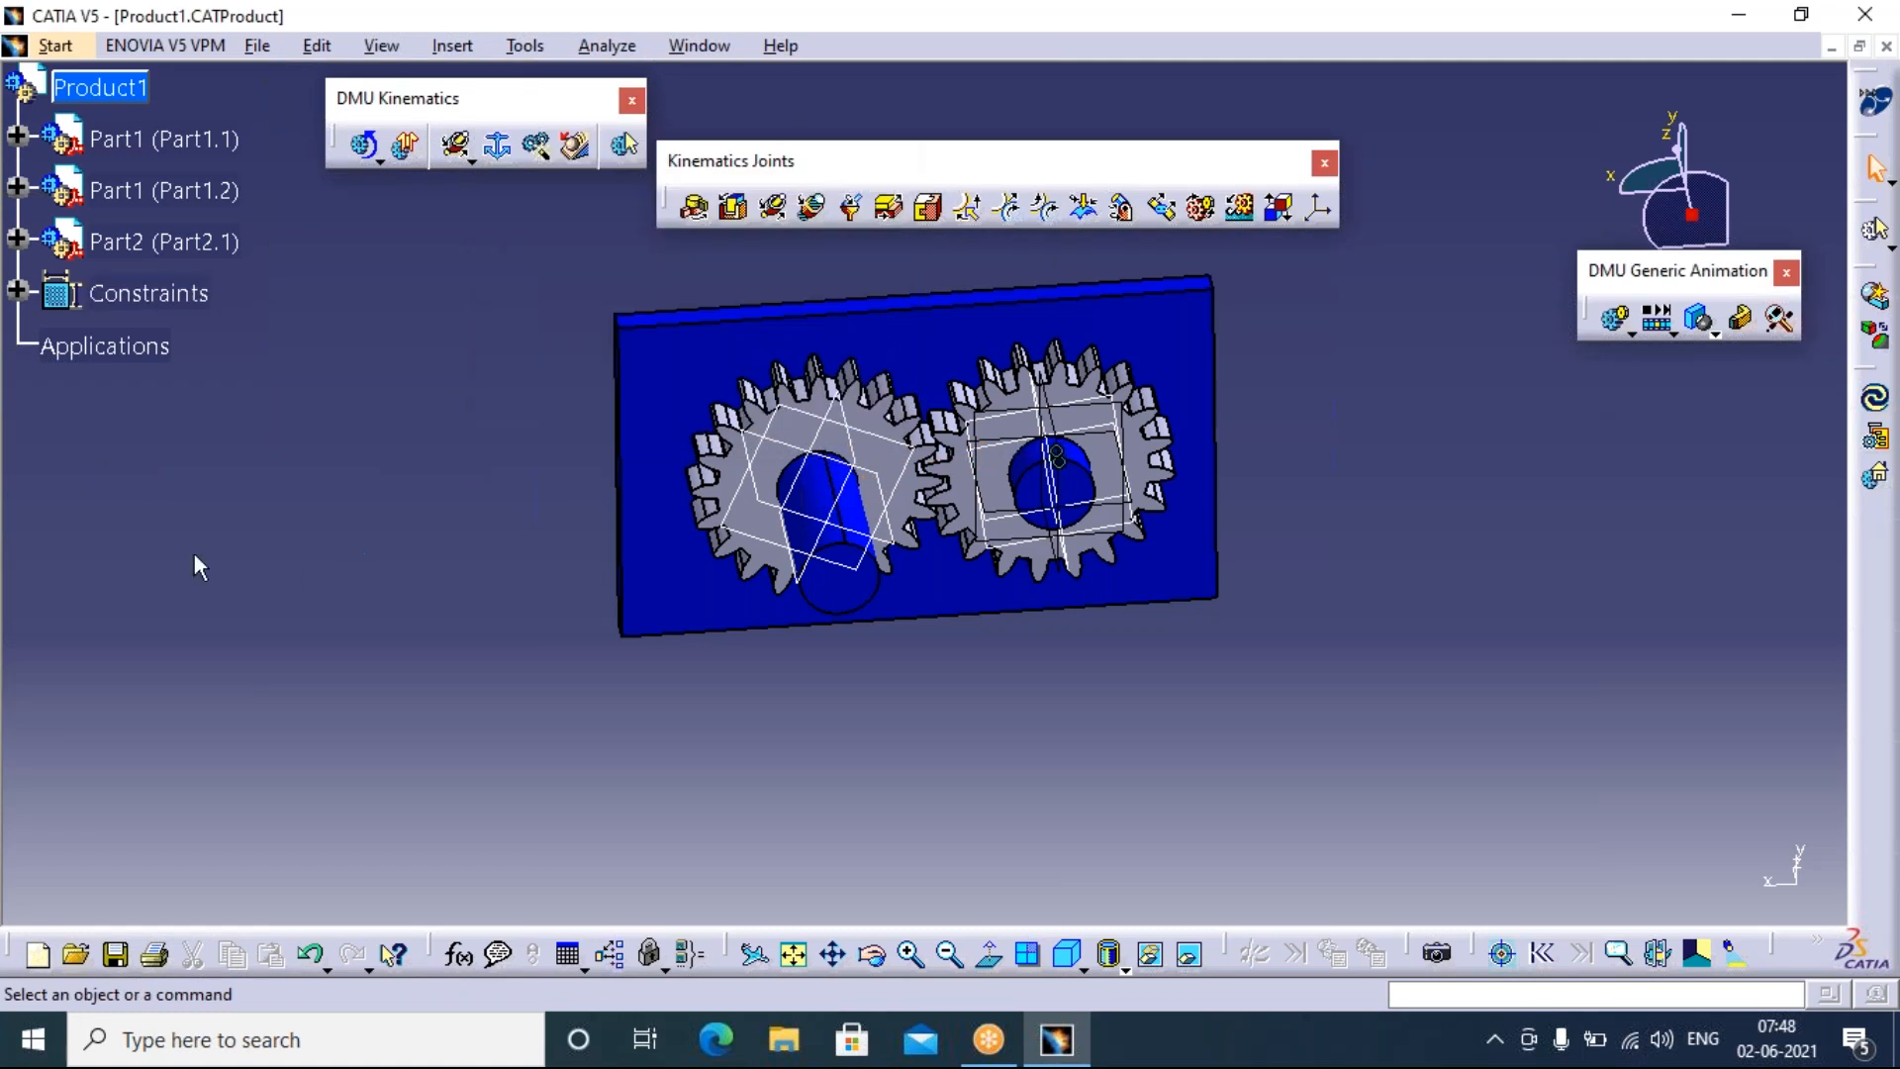
Delete the remaining Coincidence.1 constraint between Part2.1 and Part1.1
click(18, 291)
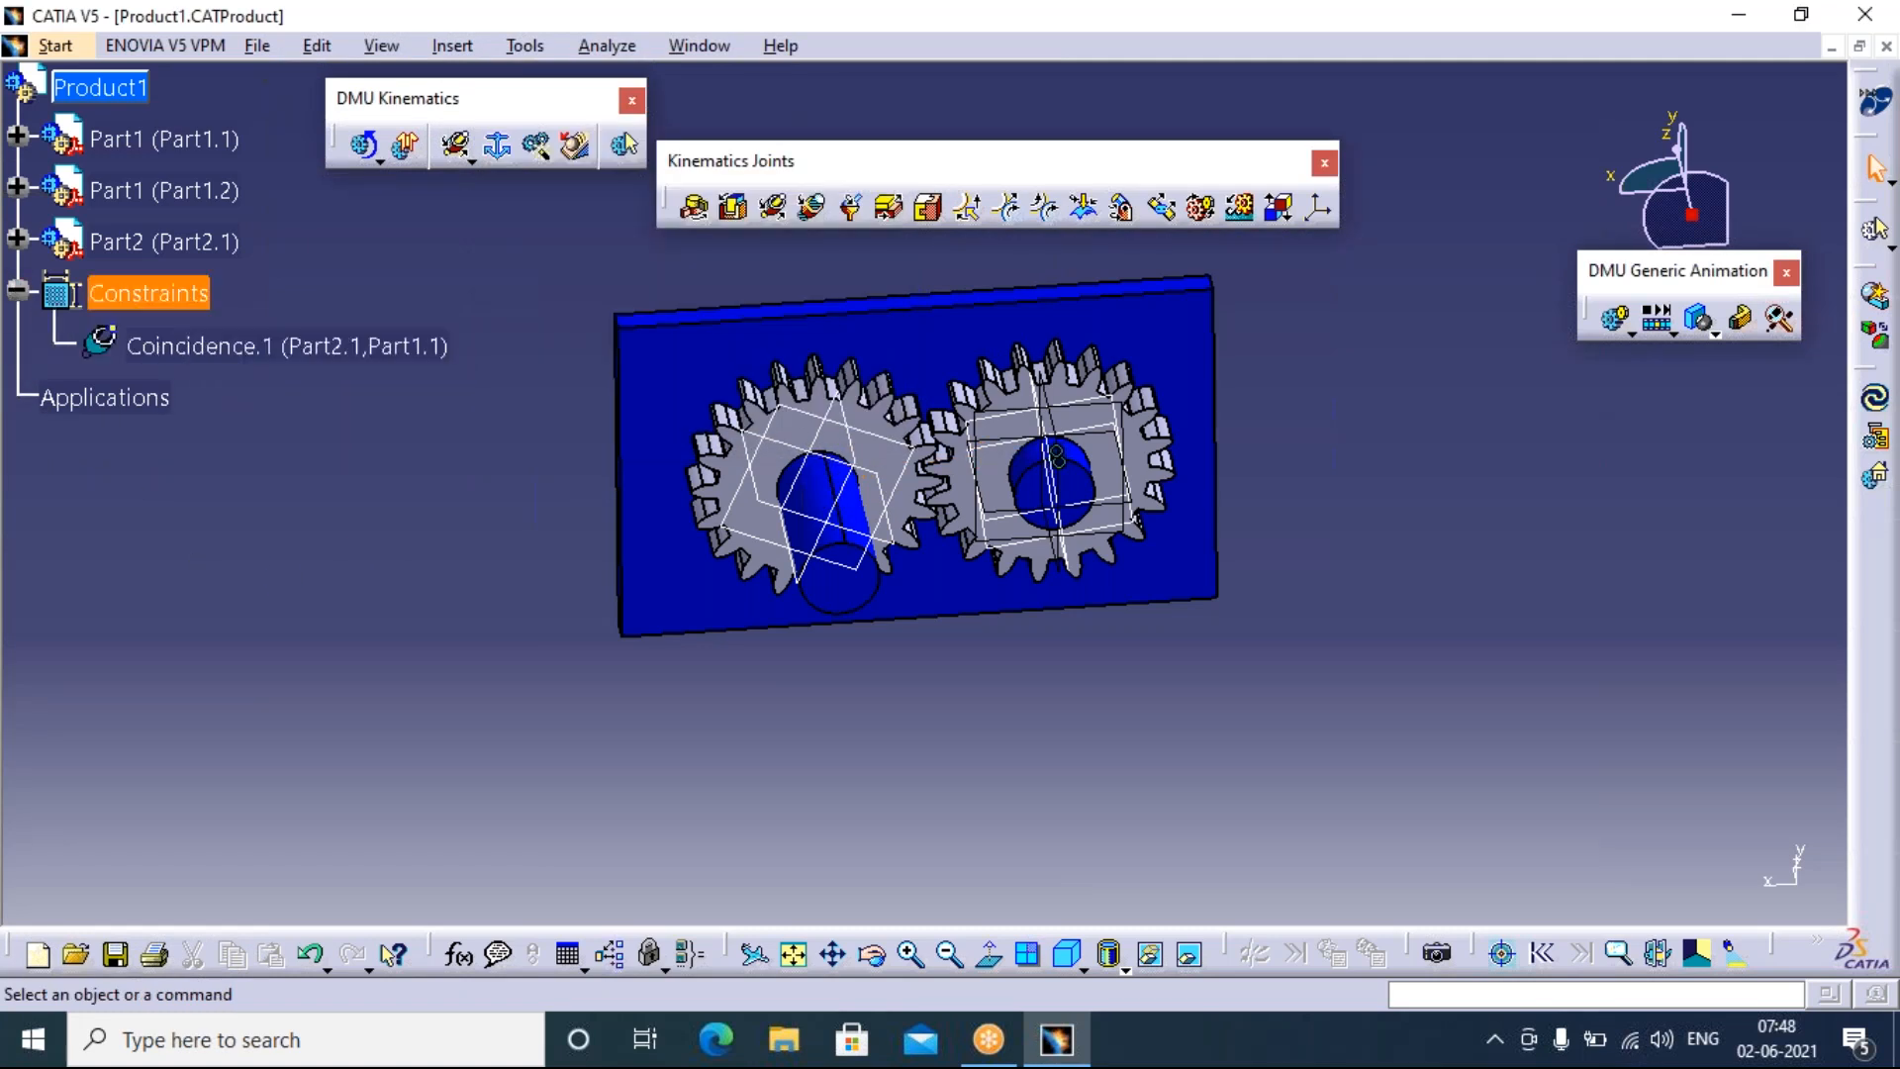
click(240, 347)
right_click(240, 348)
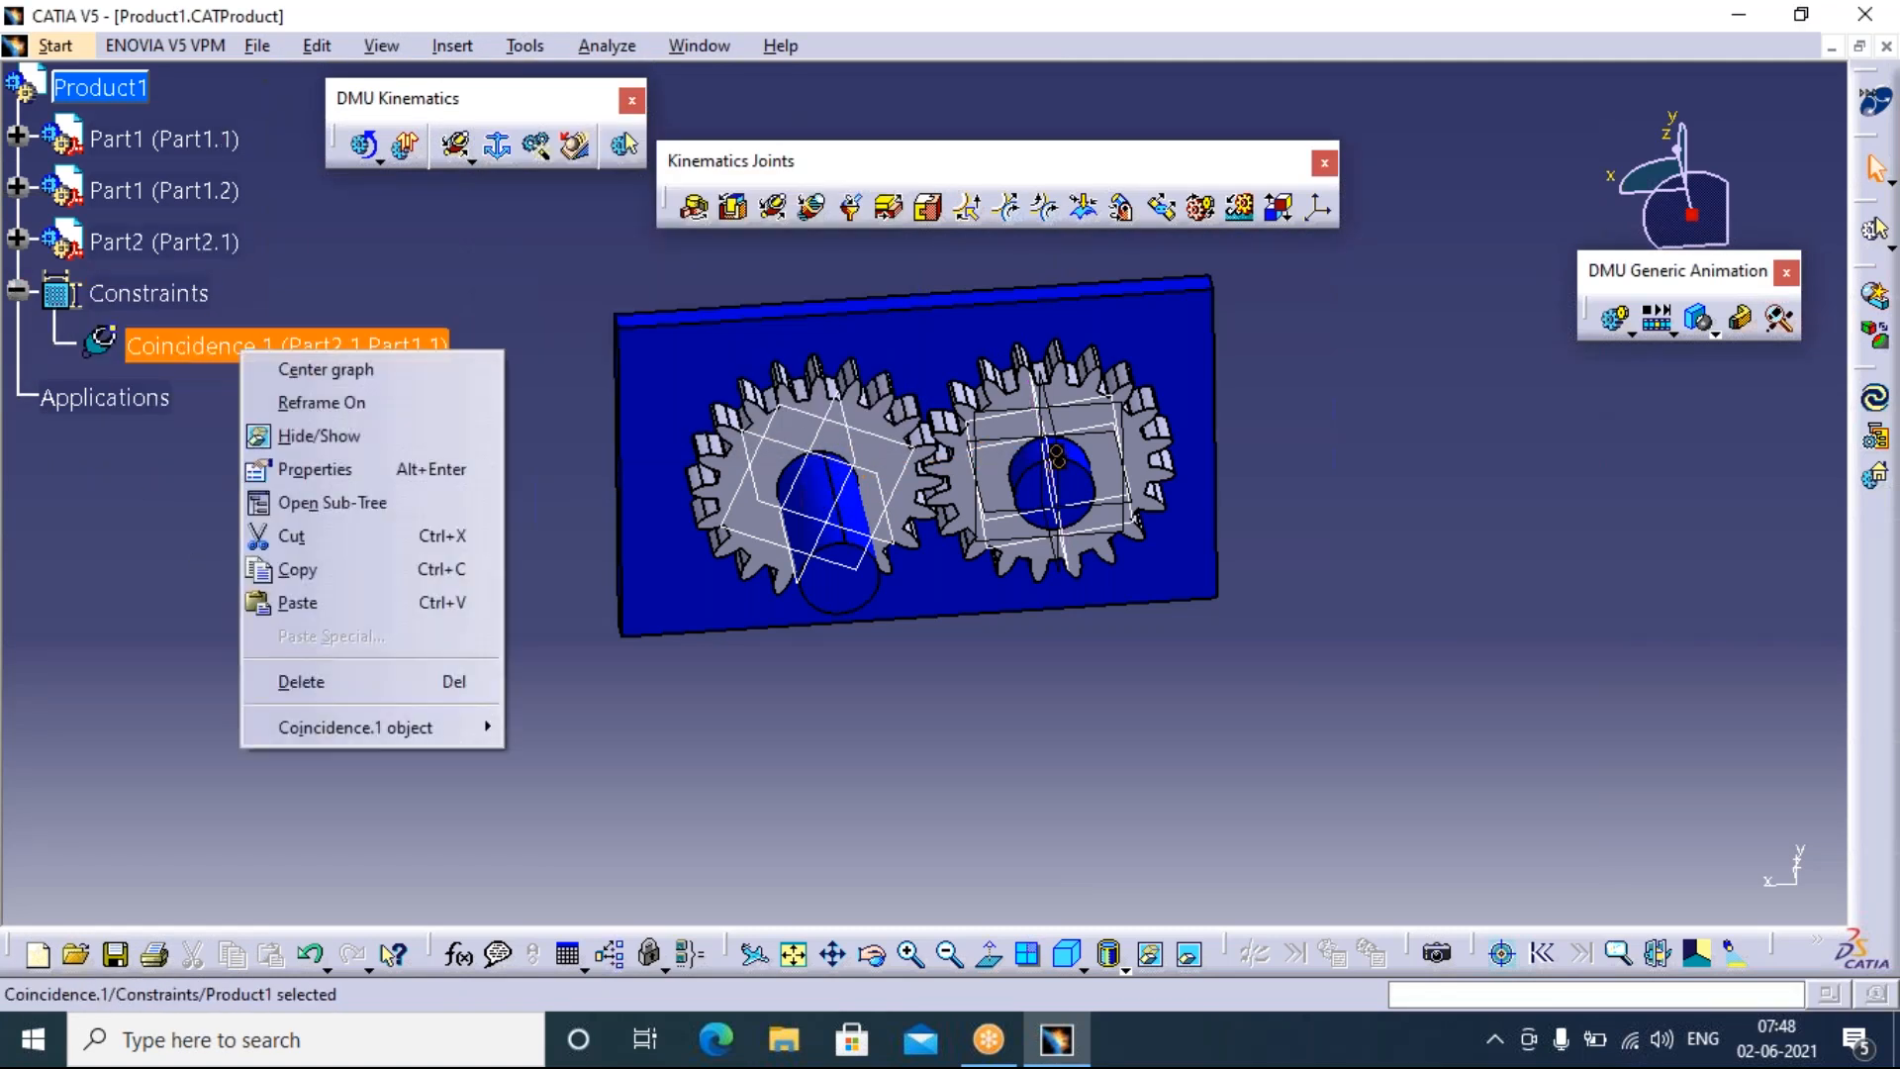
click(366, 678)
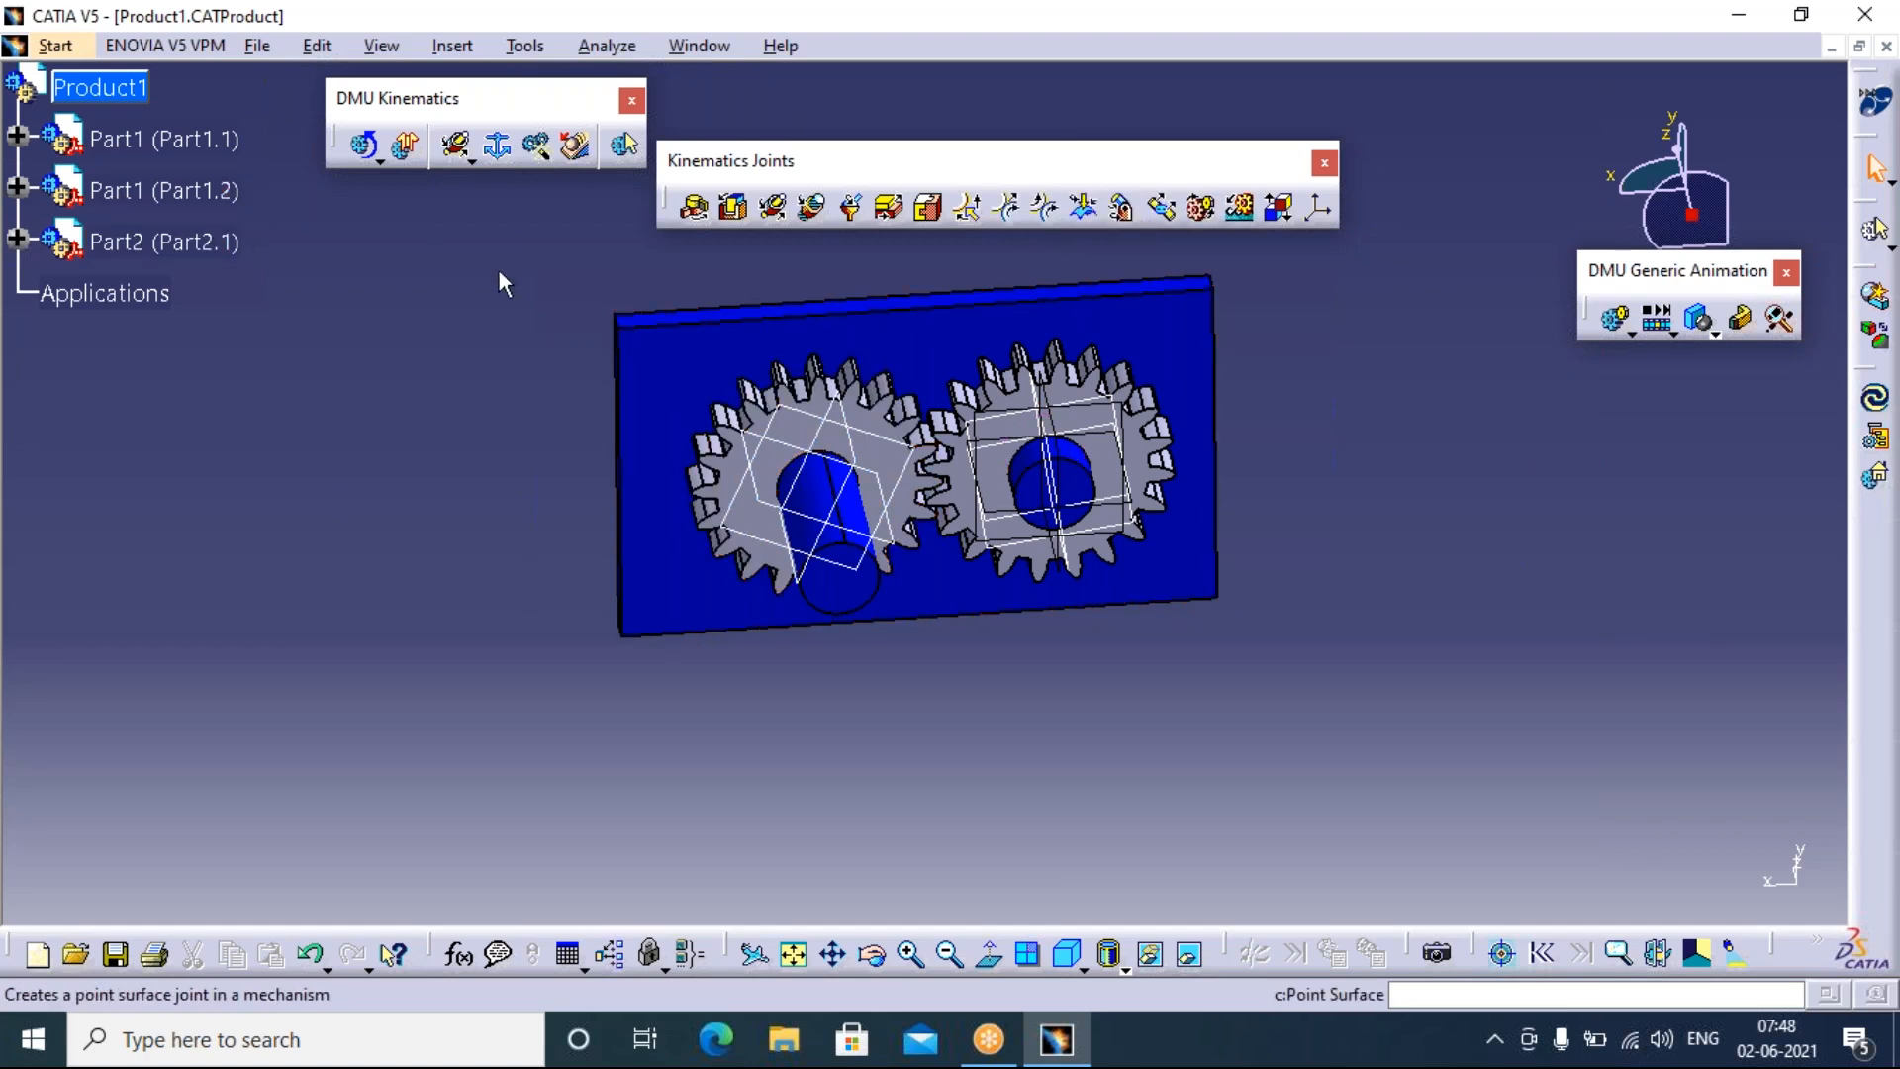
Create a new mechanism and set the base plate Part2.1 as its fixed part
click(451, 45)
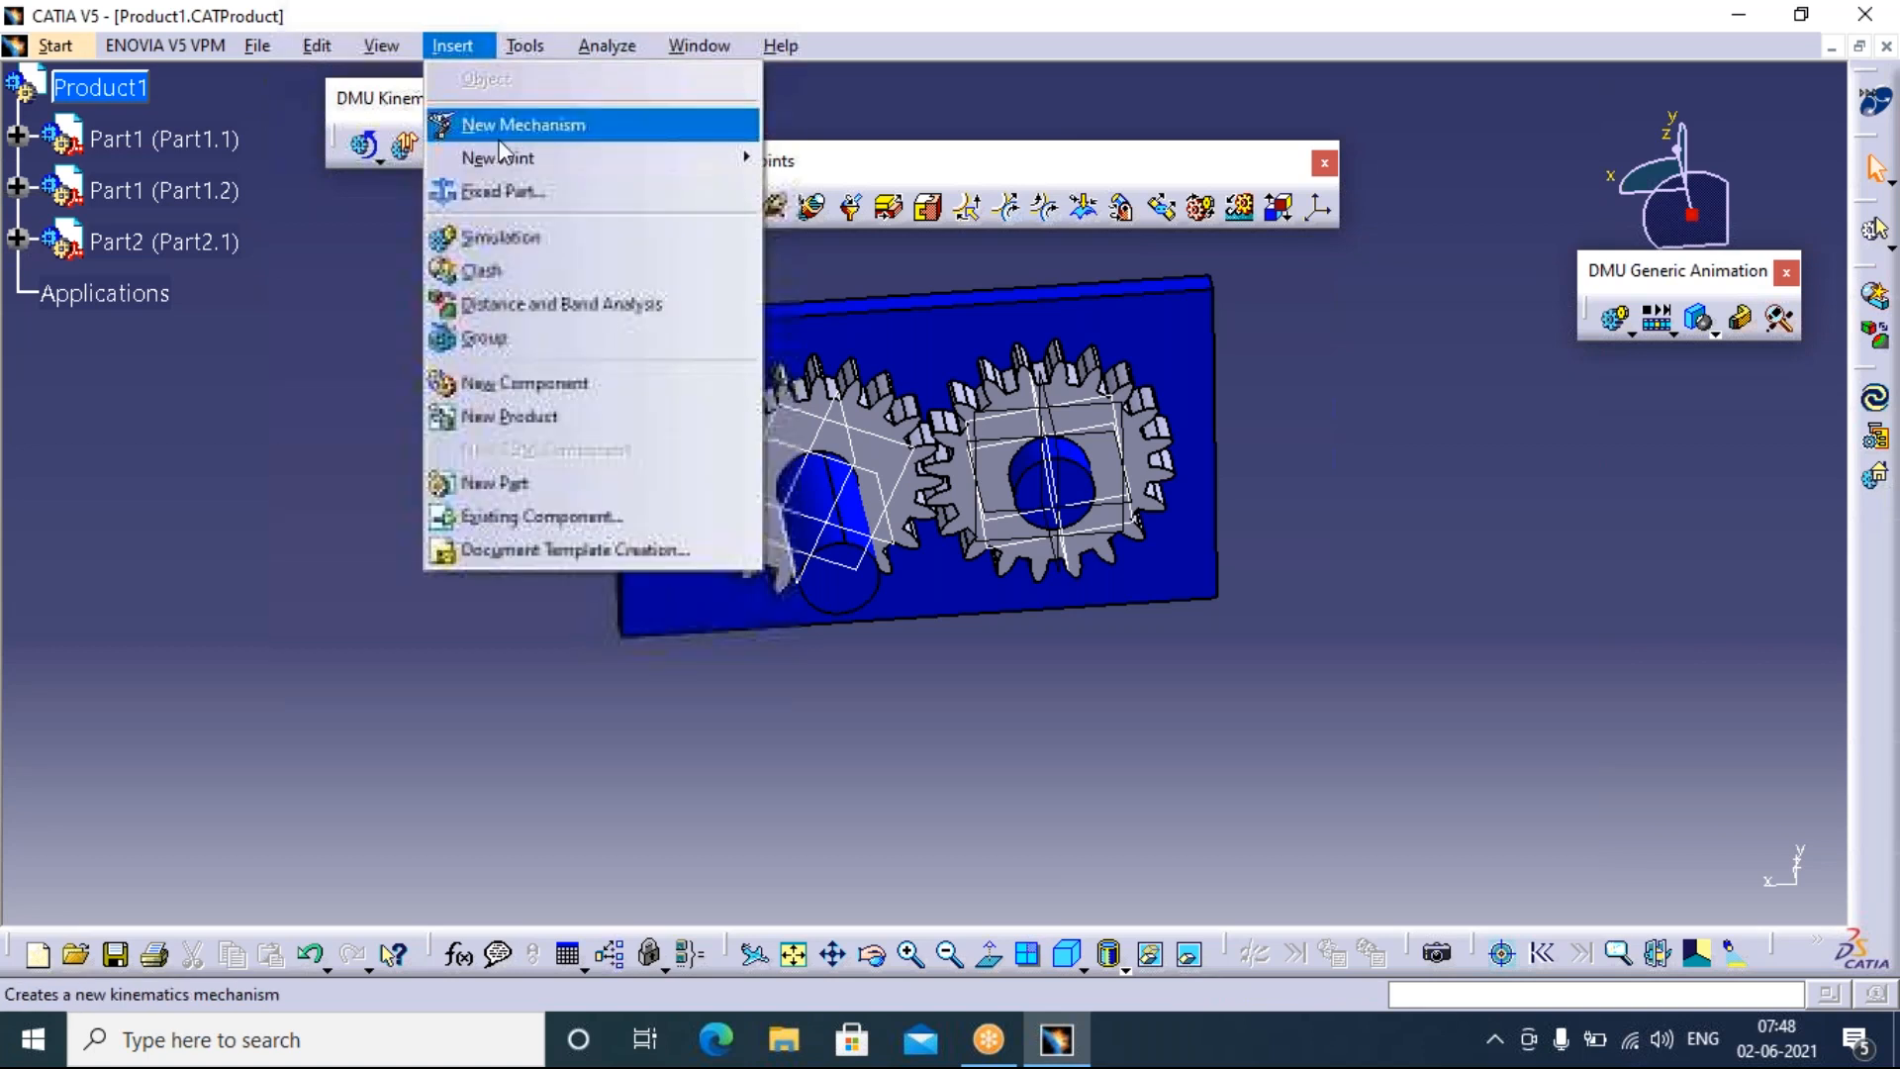
click(517, 125)
click(92, 393)
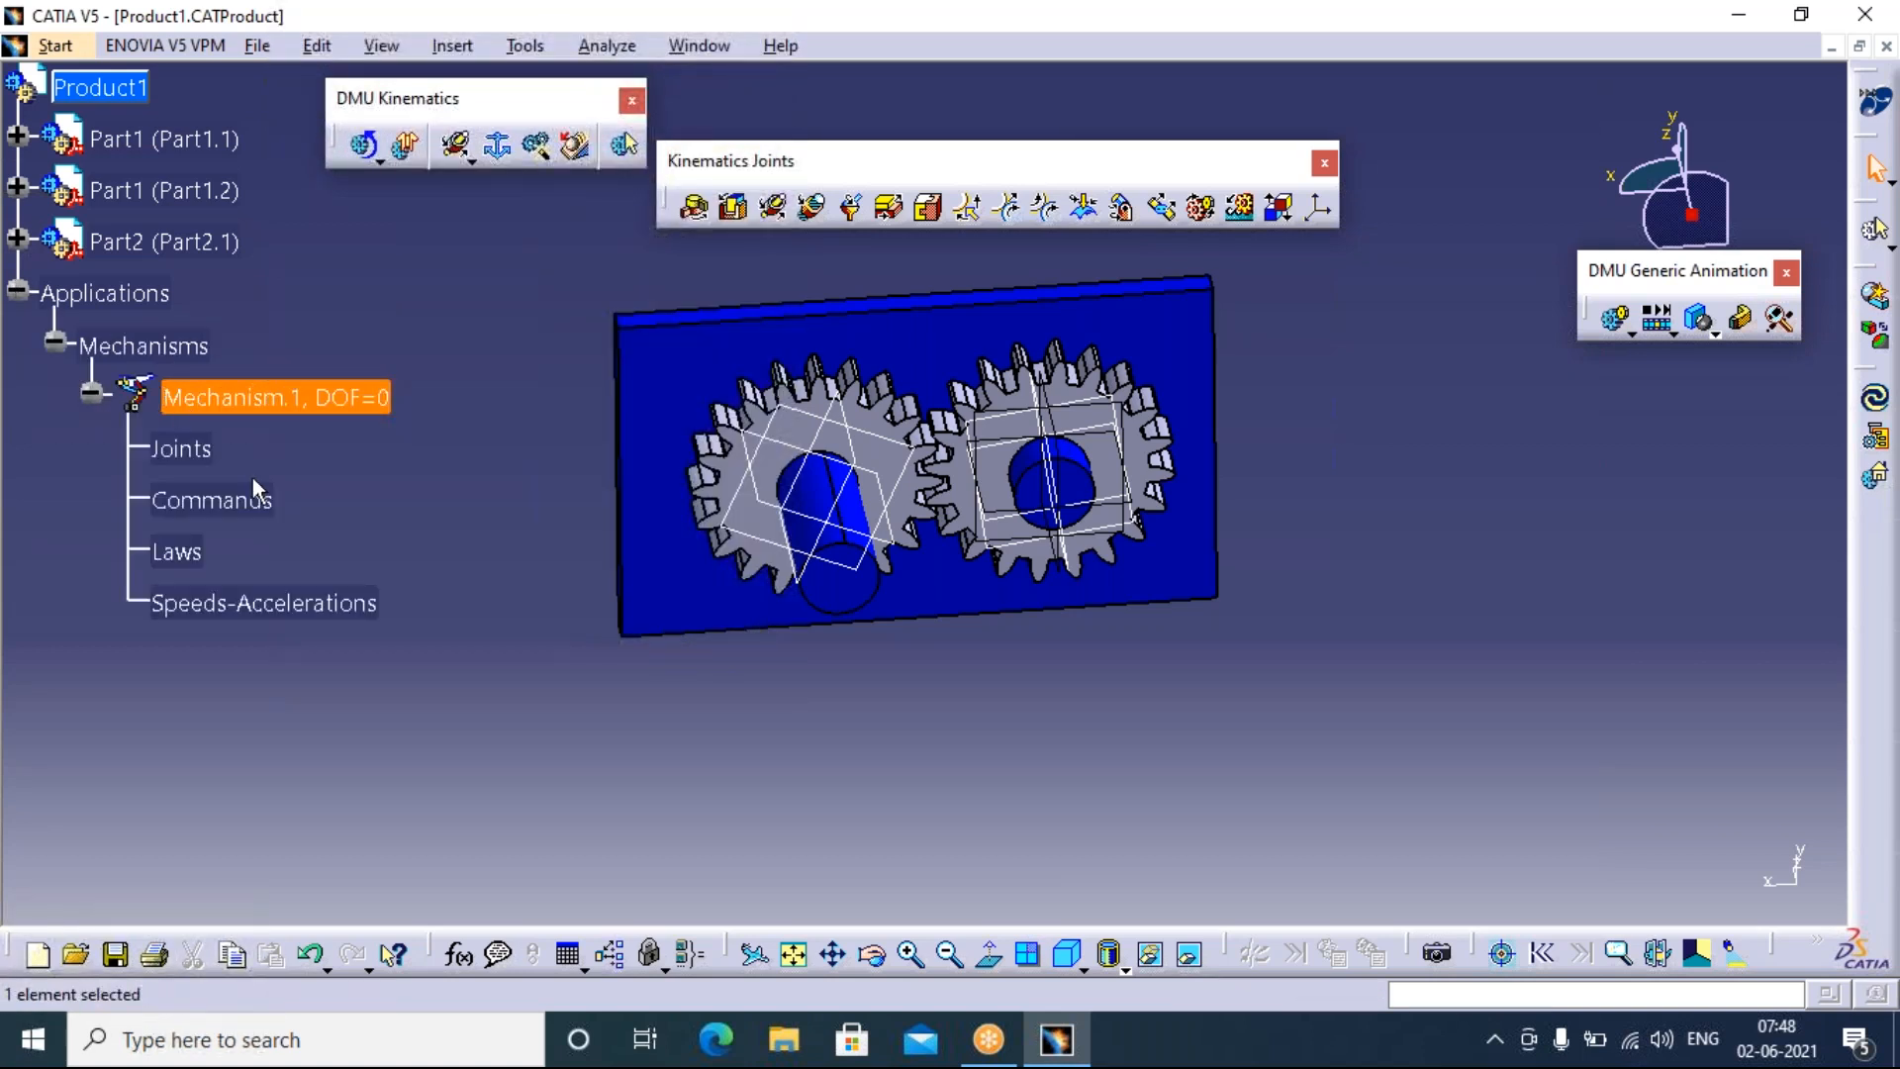
click(501, 383)
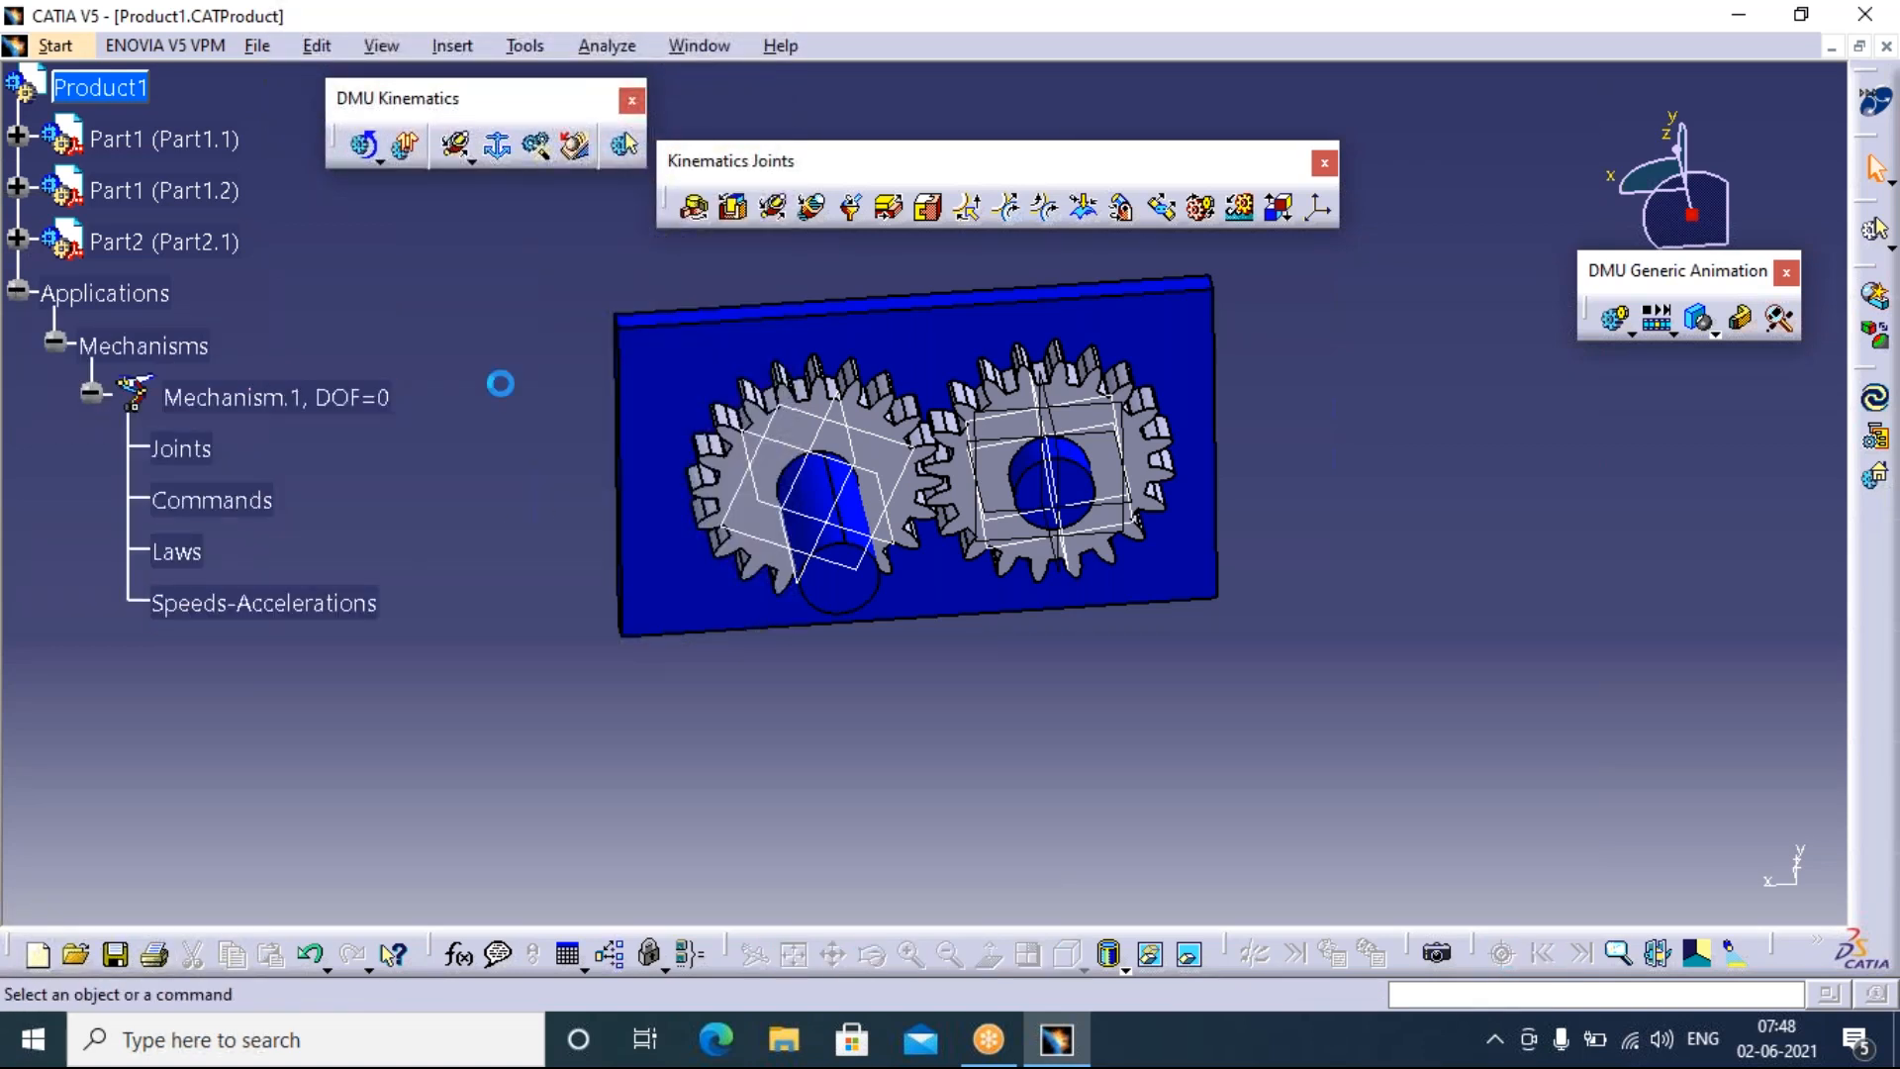
click(498, 145)
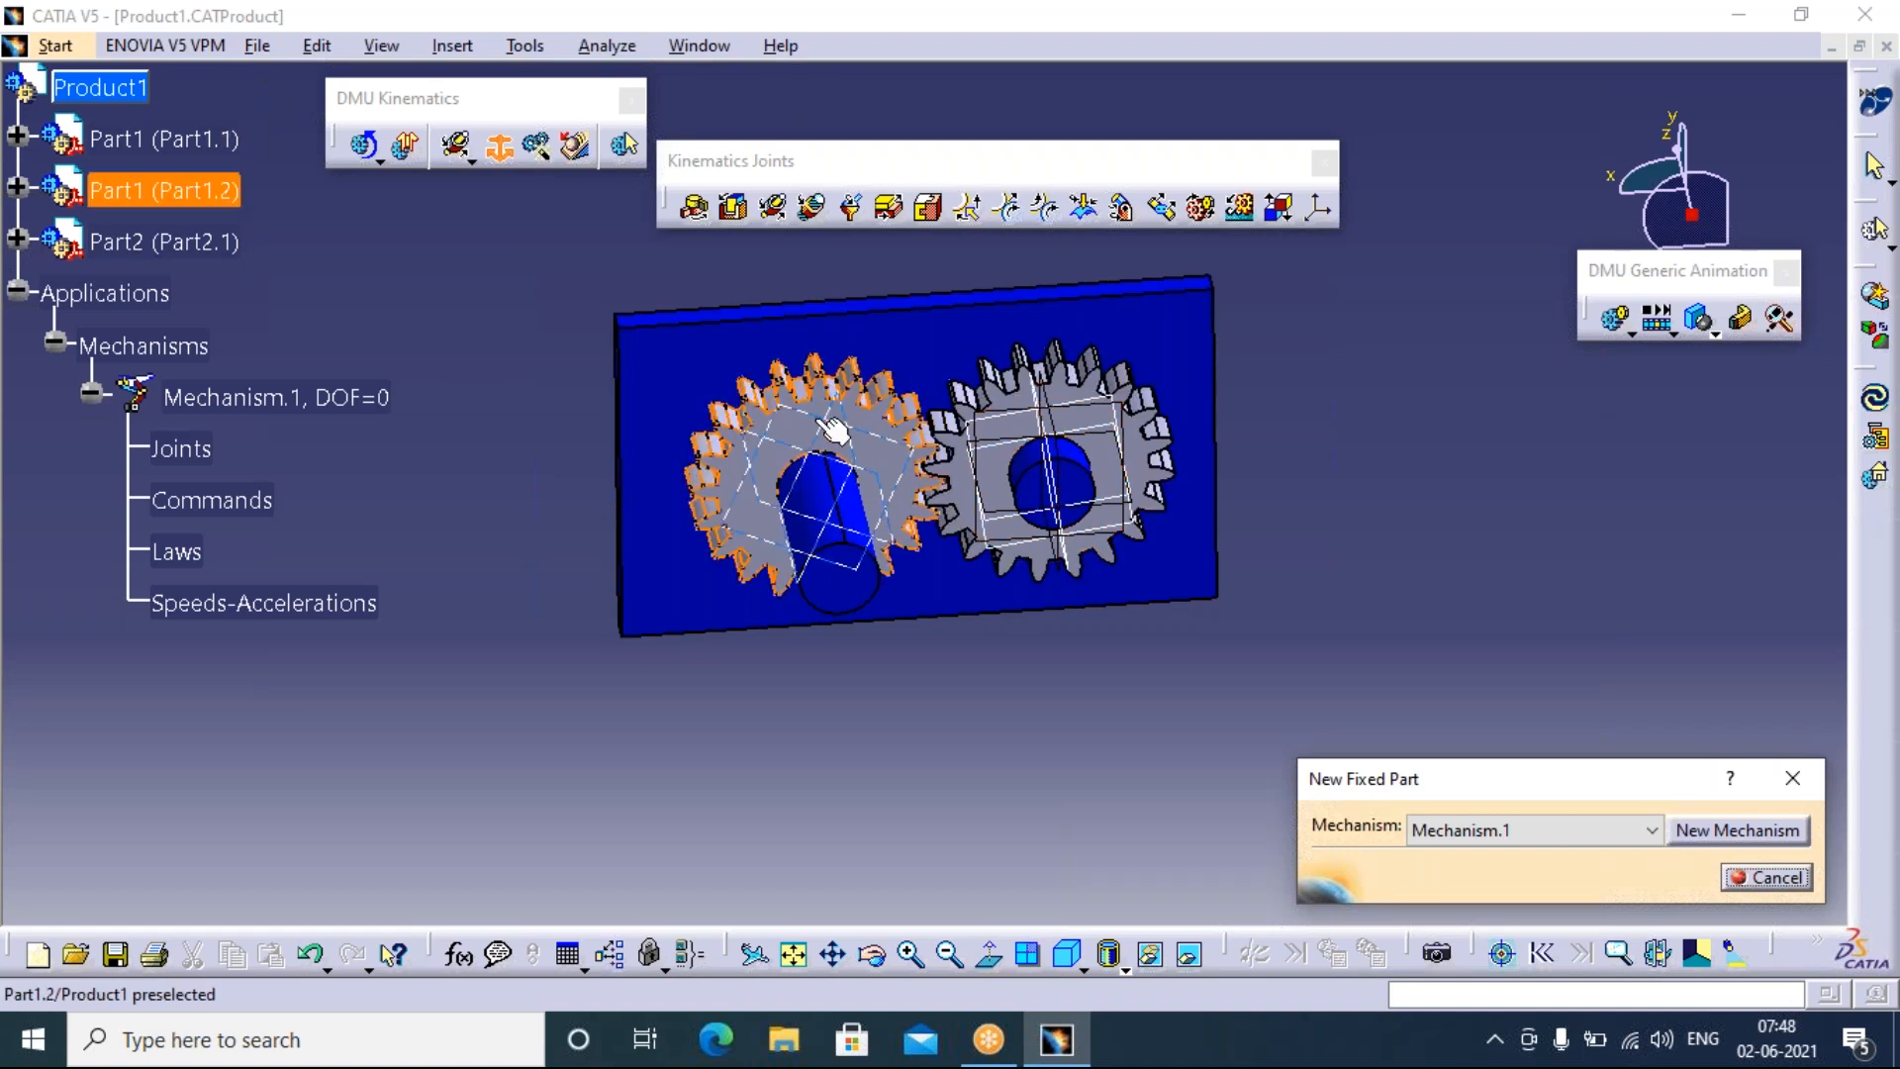
click(663, 359)
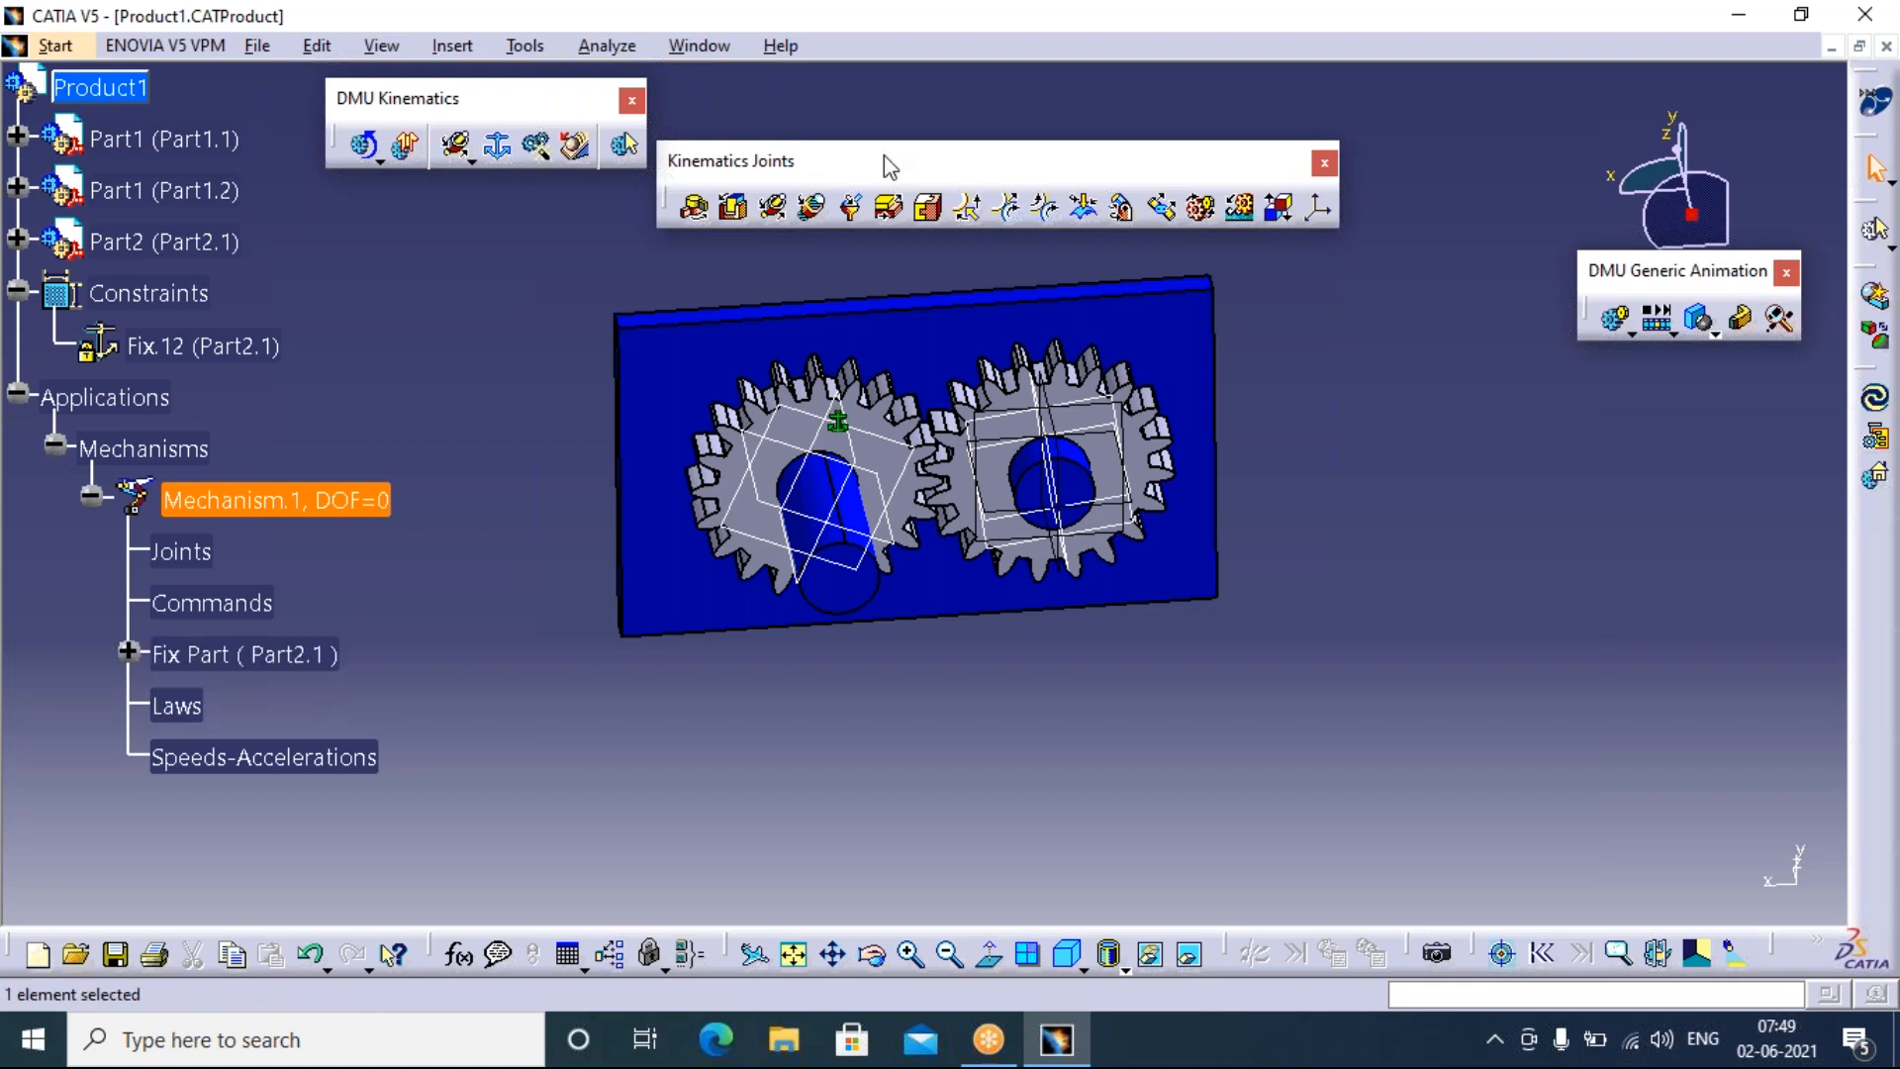
click(1202, 208)
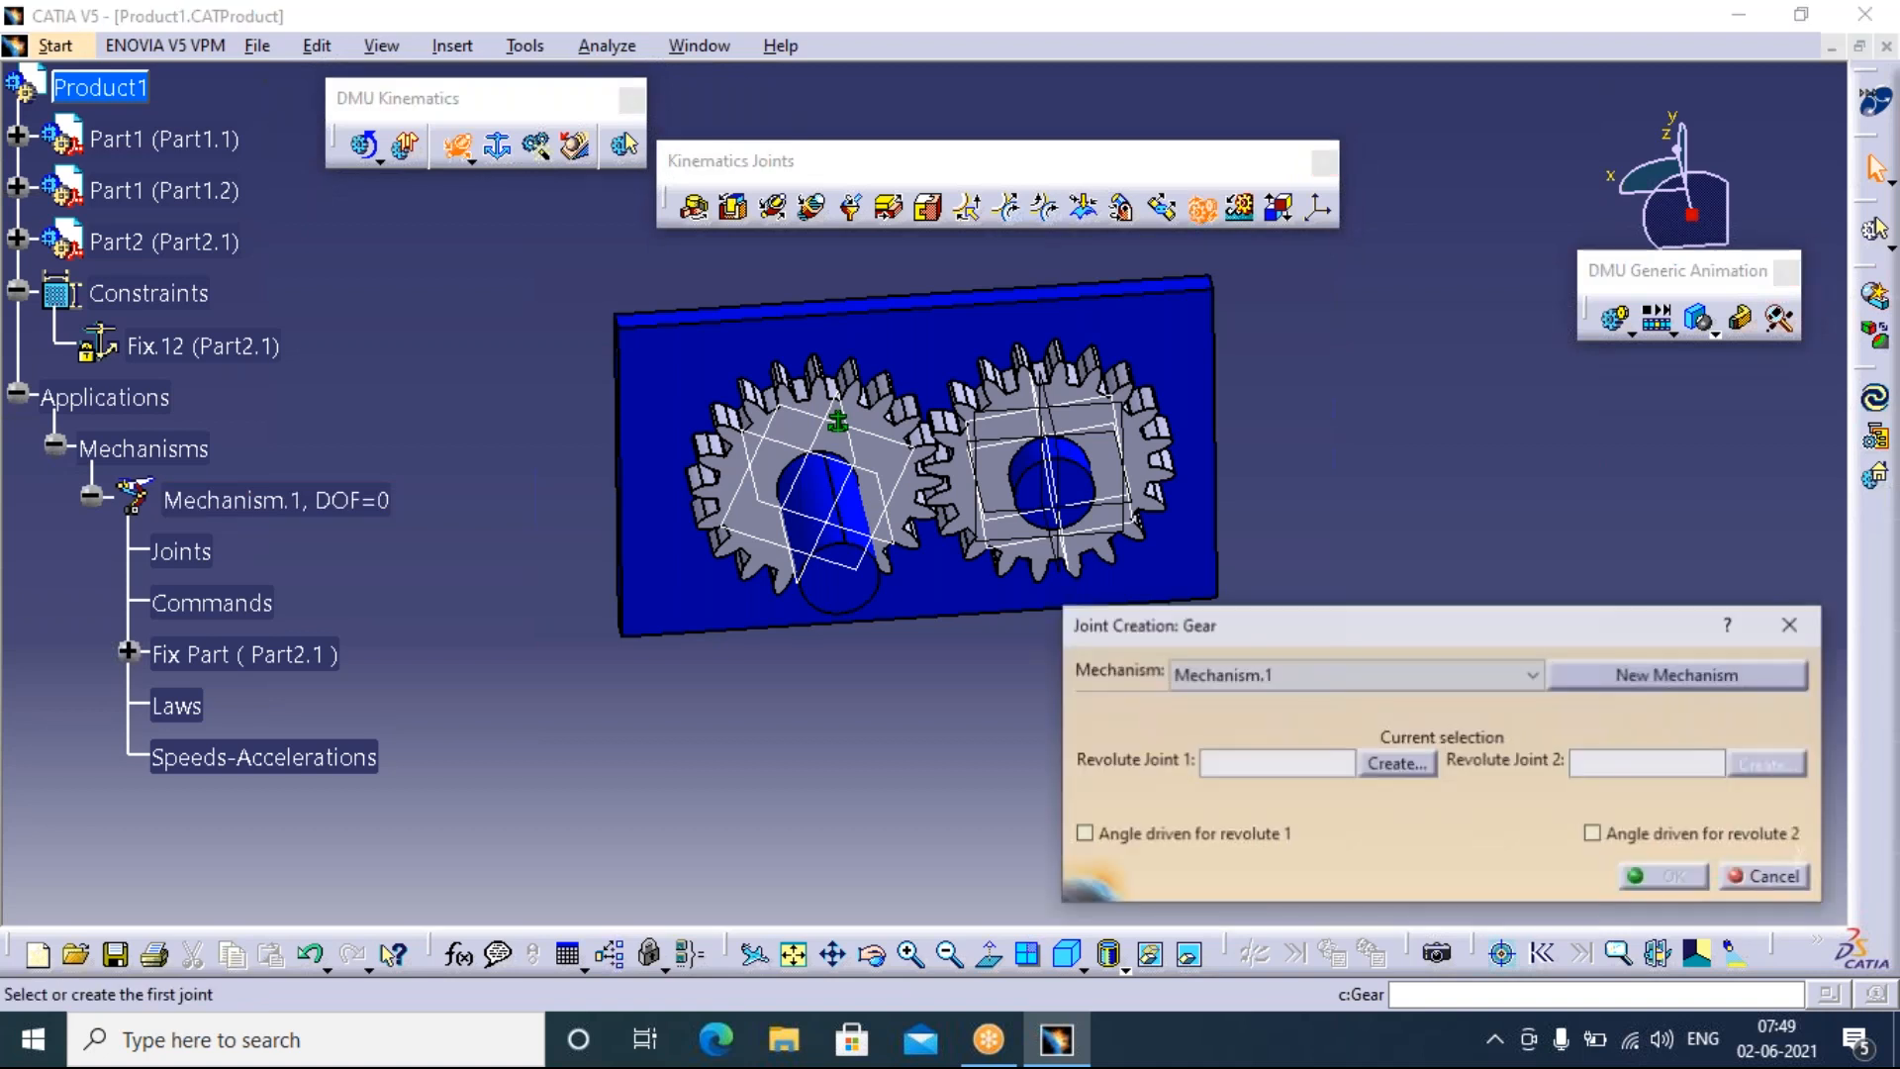
drag(1514, 611, 1529, 320)
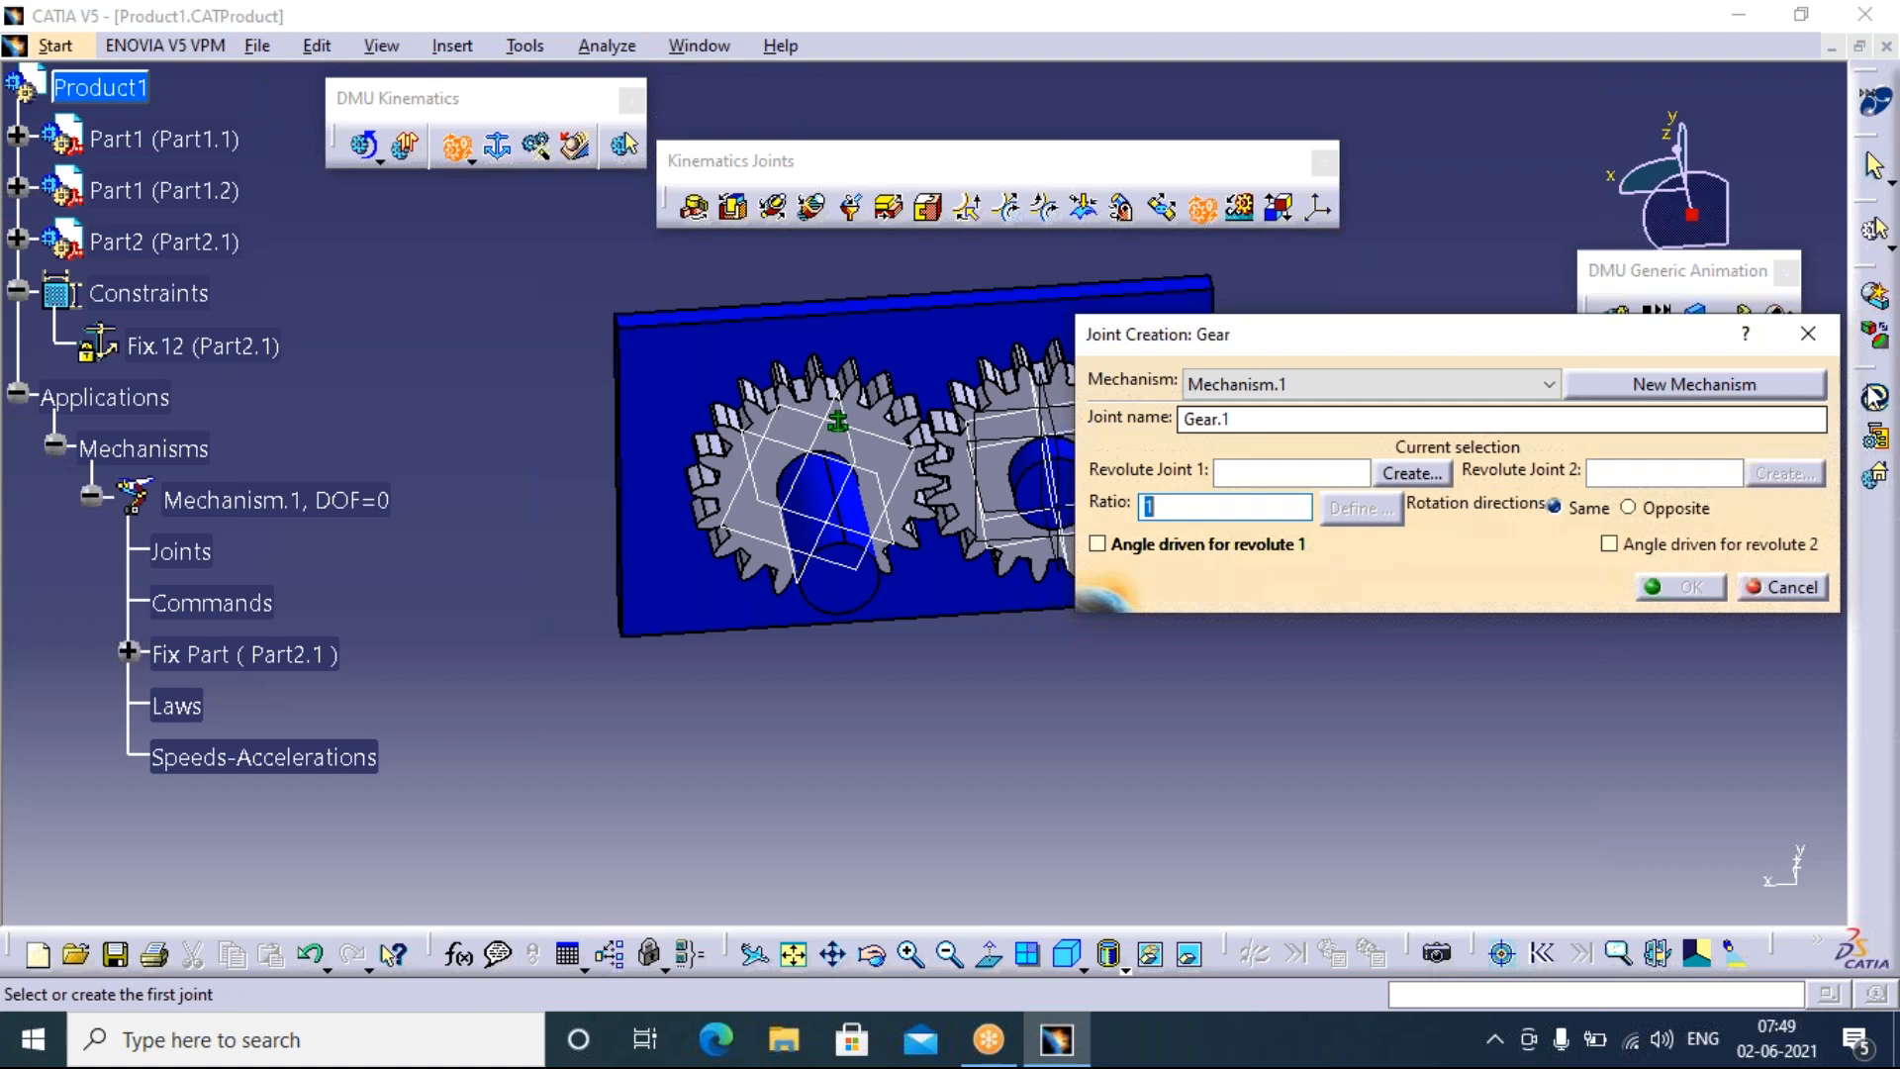
click(1813, 339)
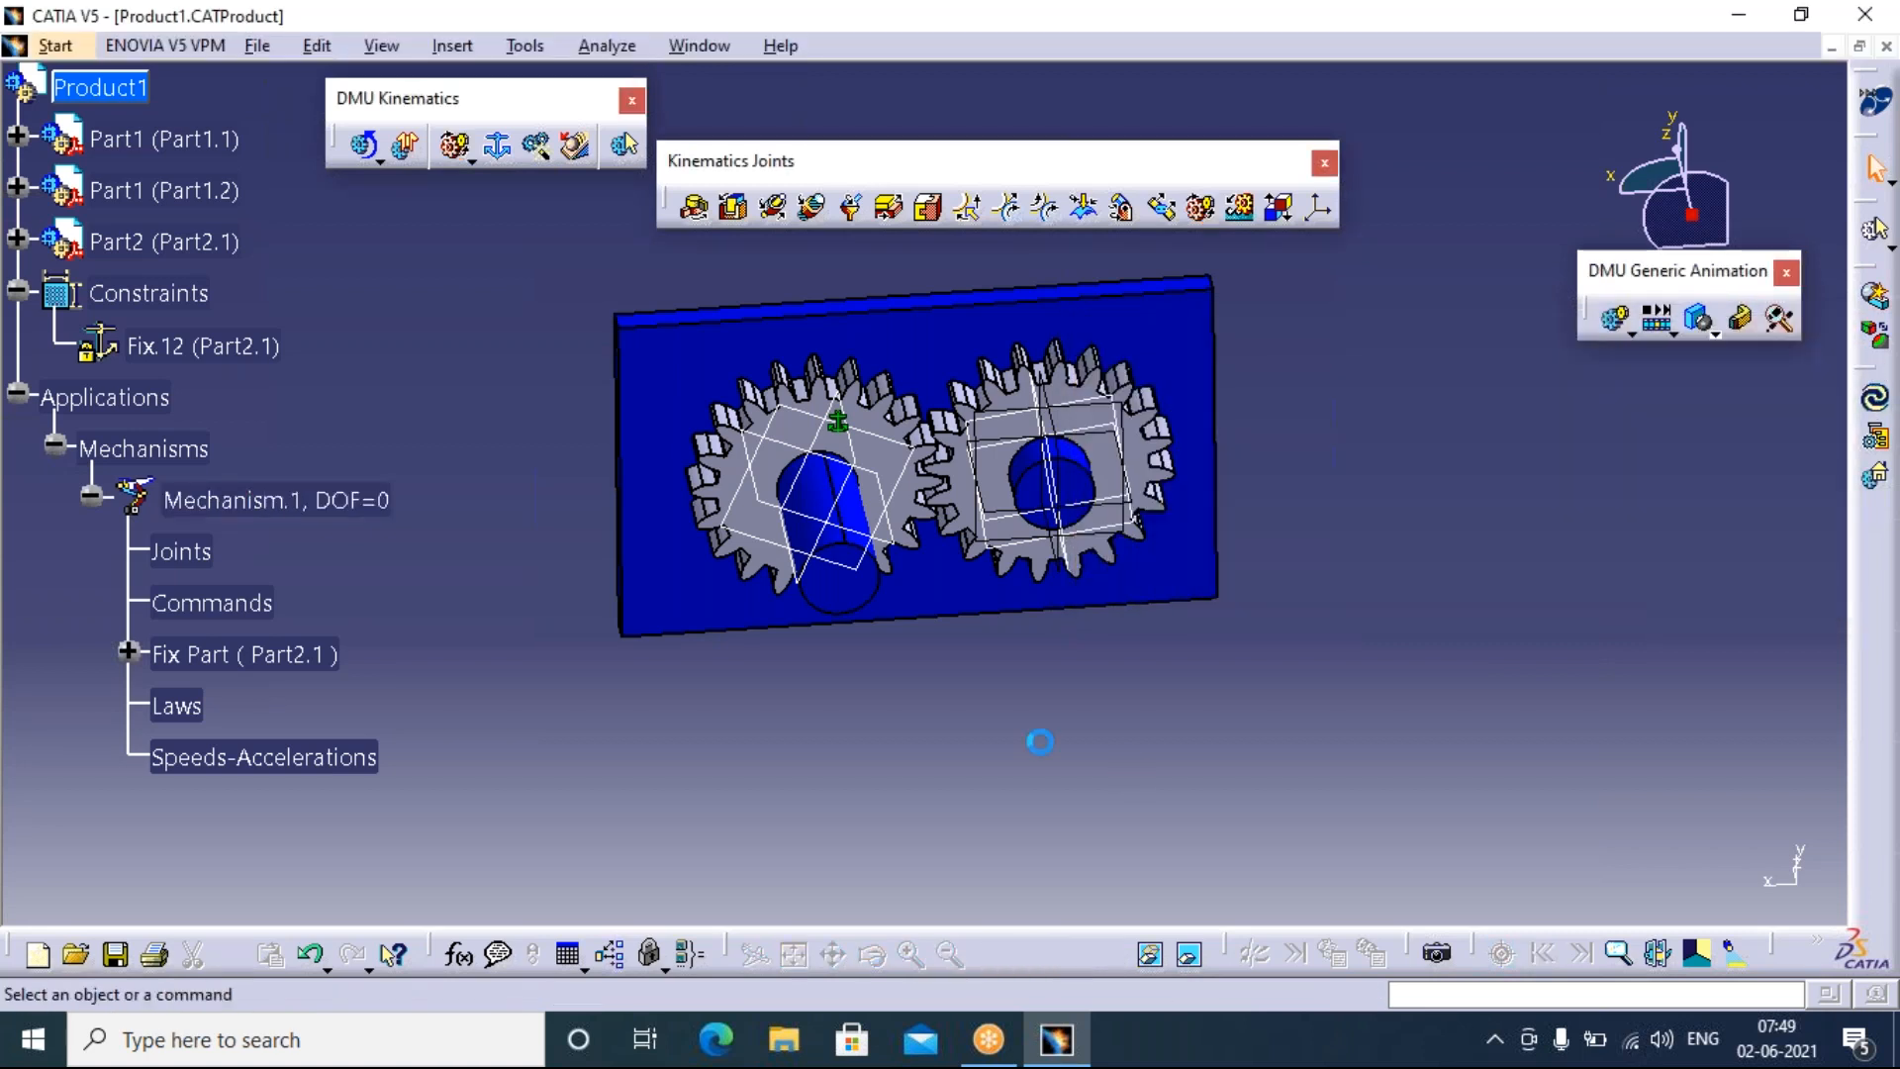
Start a revolute joint using the left pin axis of Part2.1 and the hole axis of gear Part1.2, hiding Part2.1 to select the hole
click(696, 208)
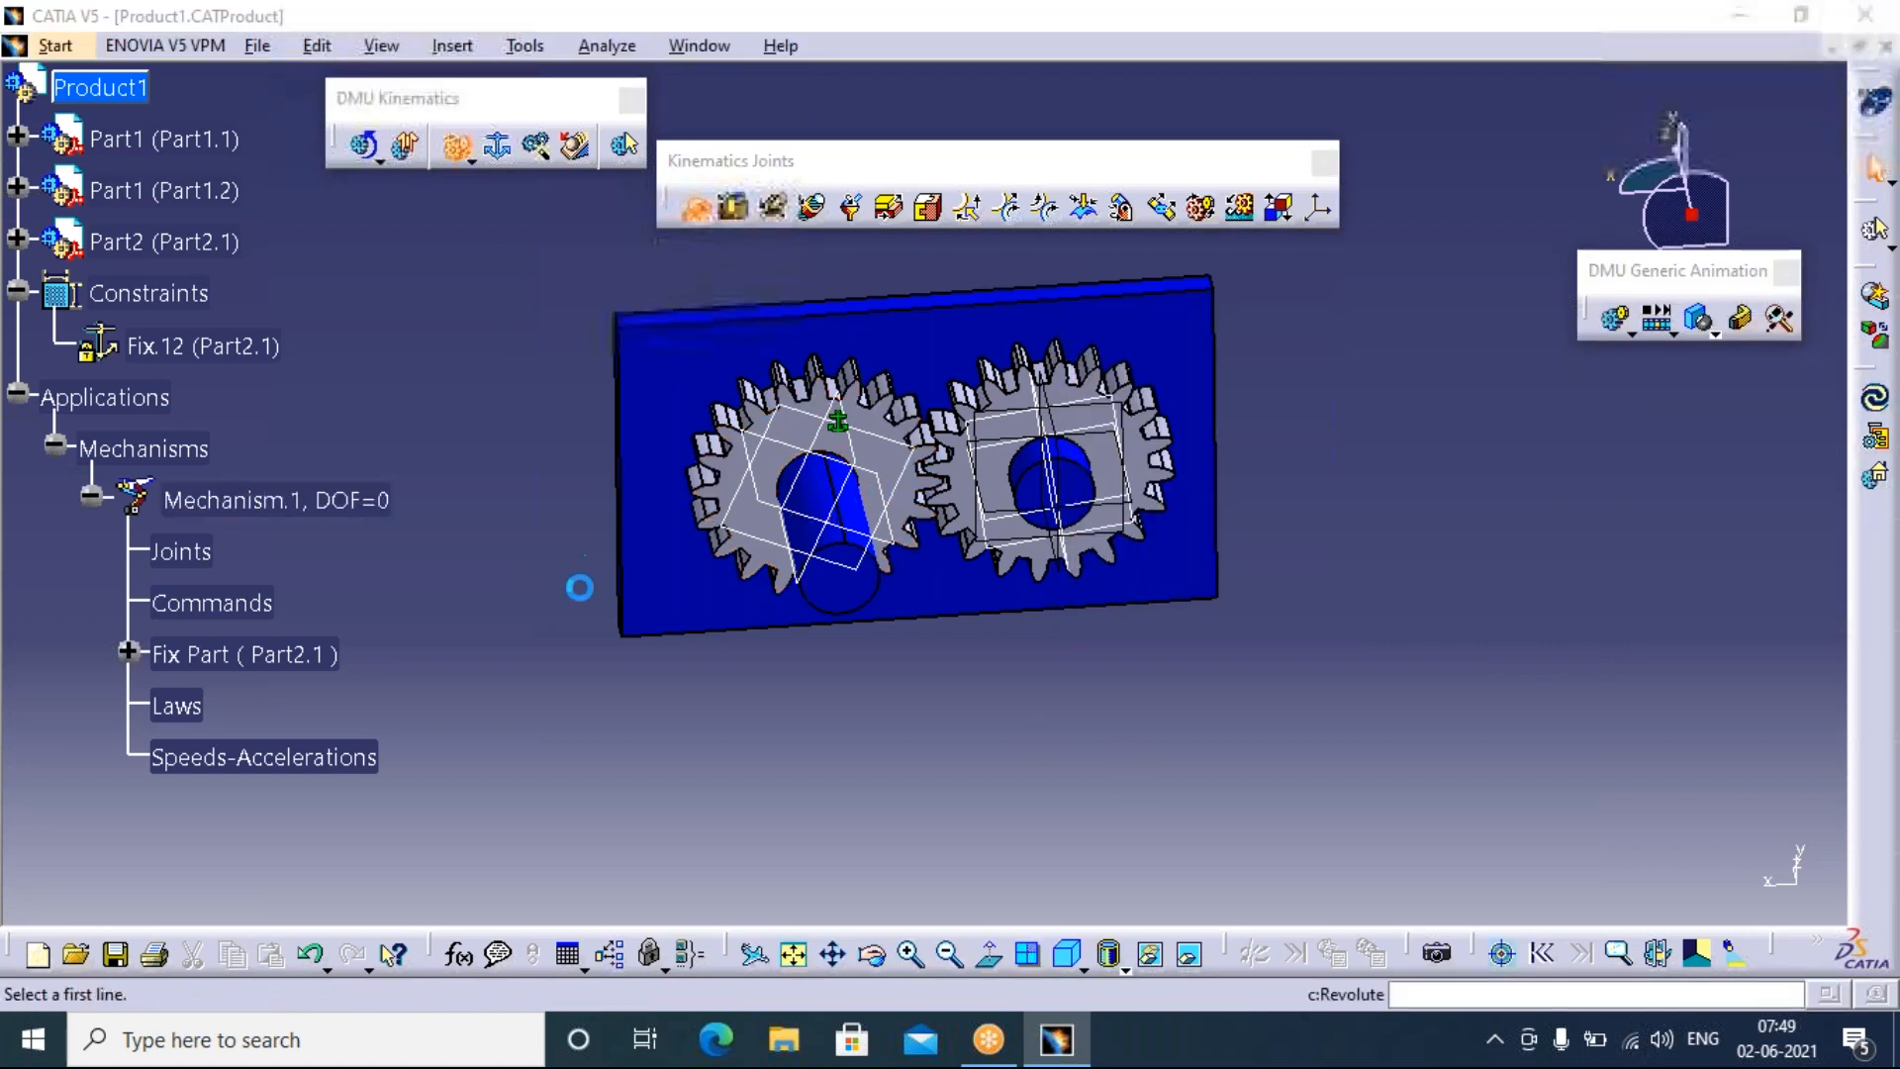
click(833, 534)
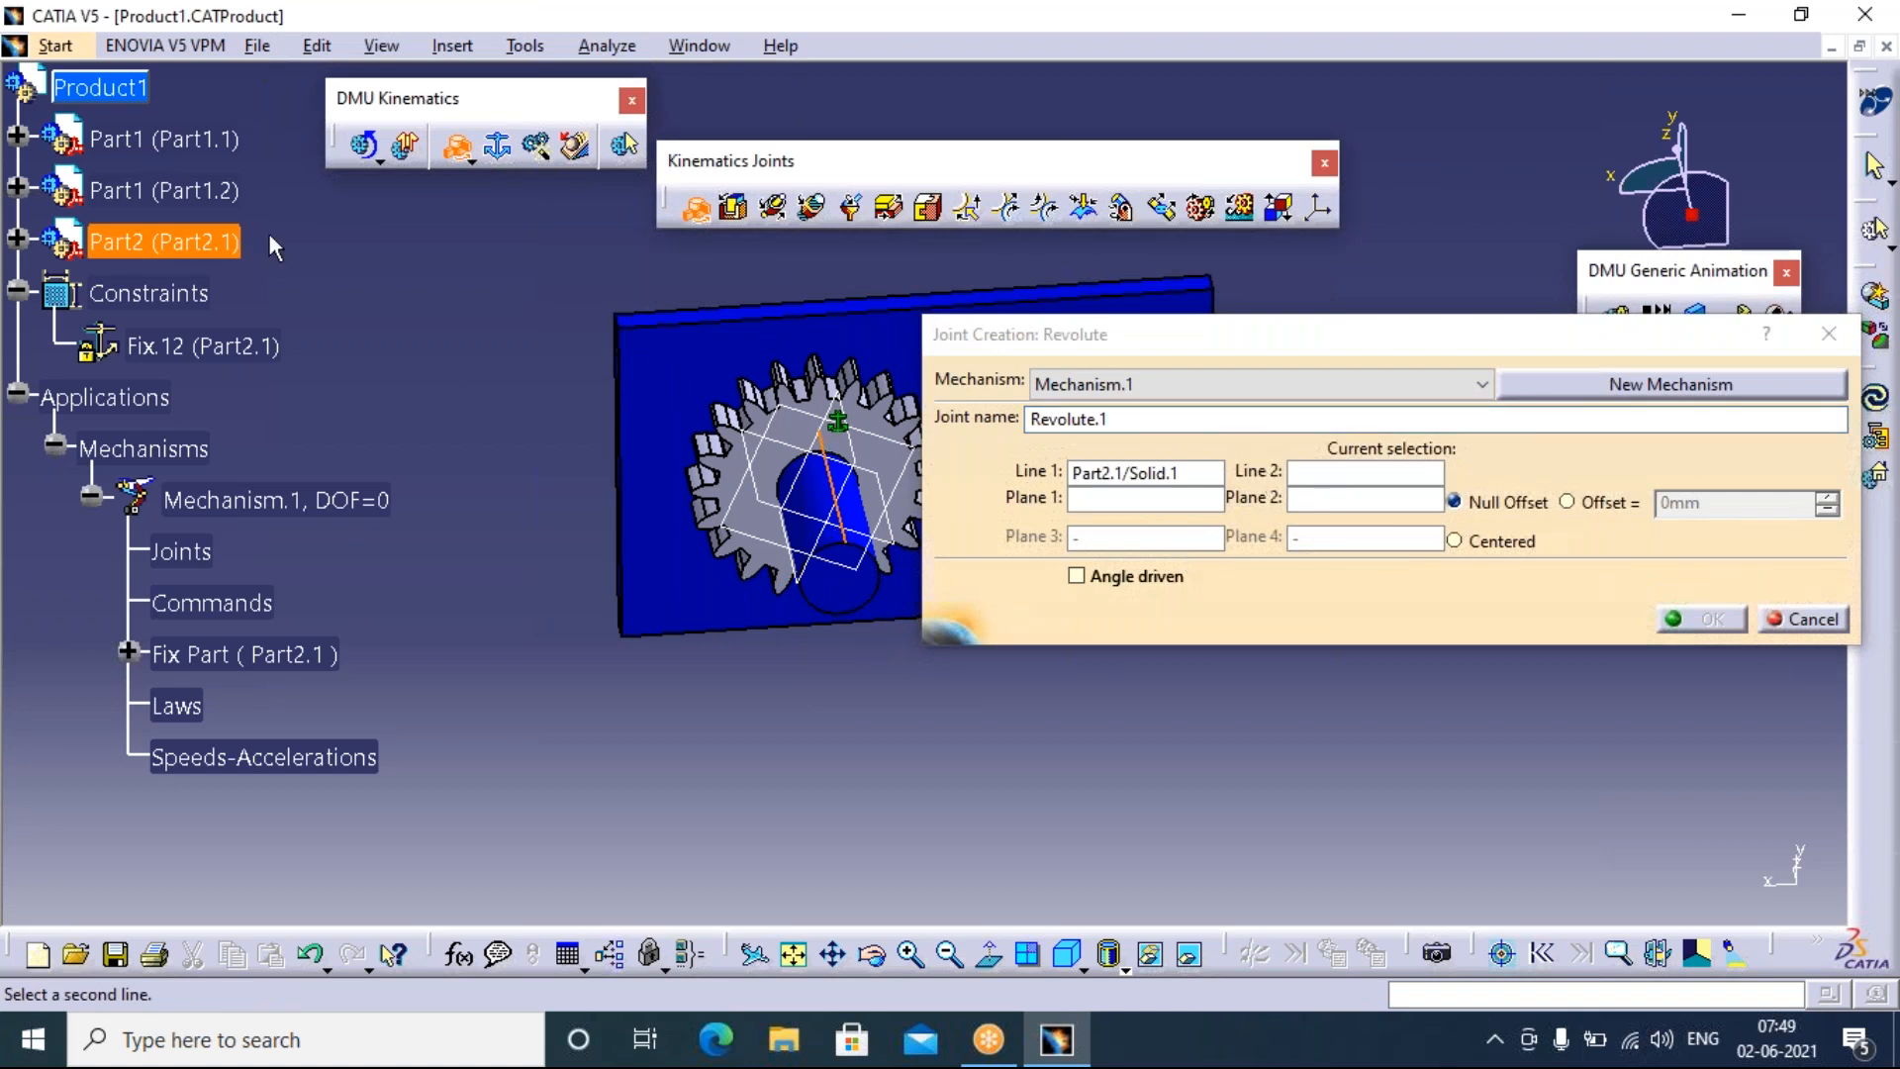
right_click(161, 238)
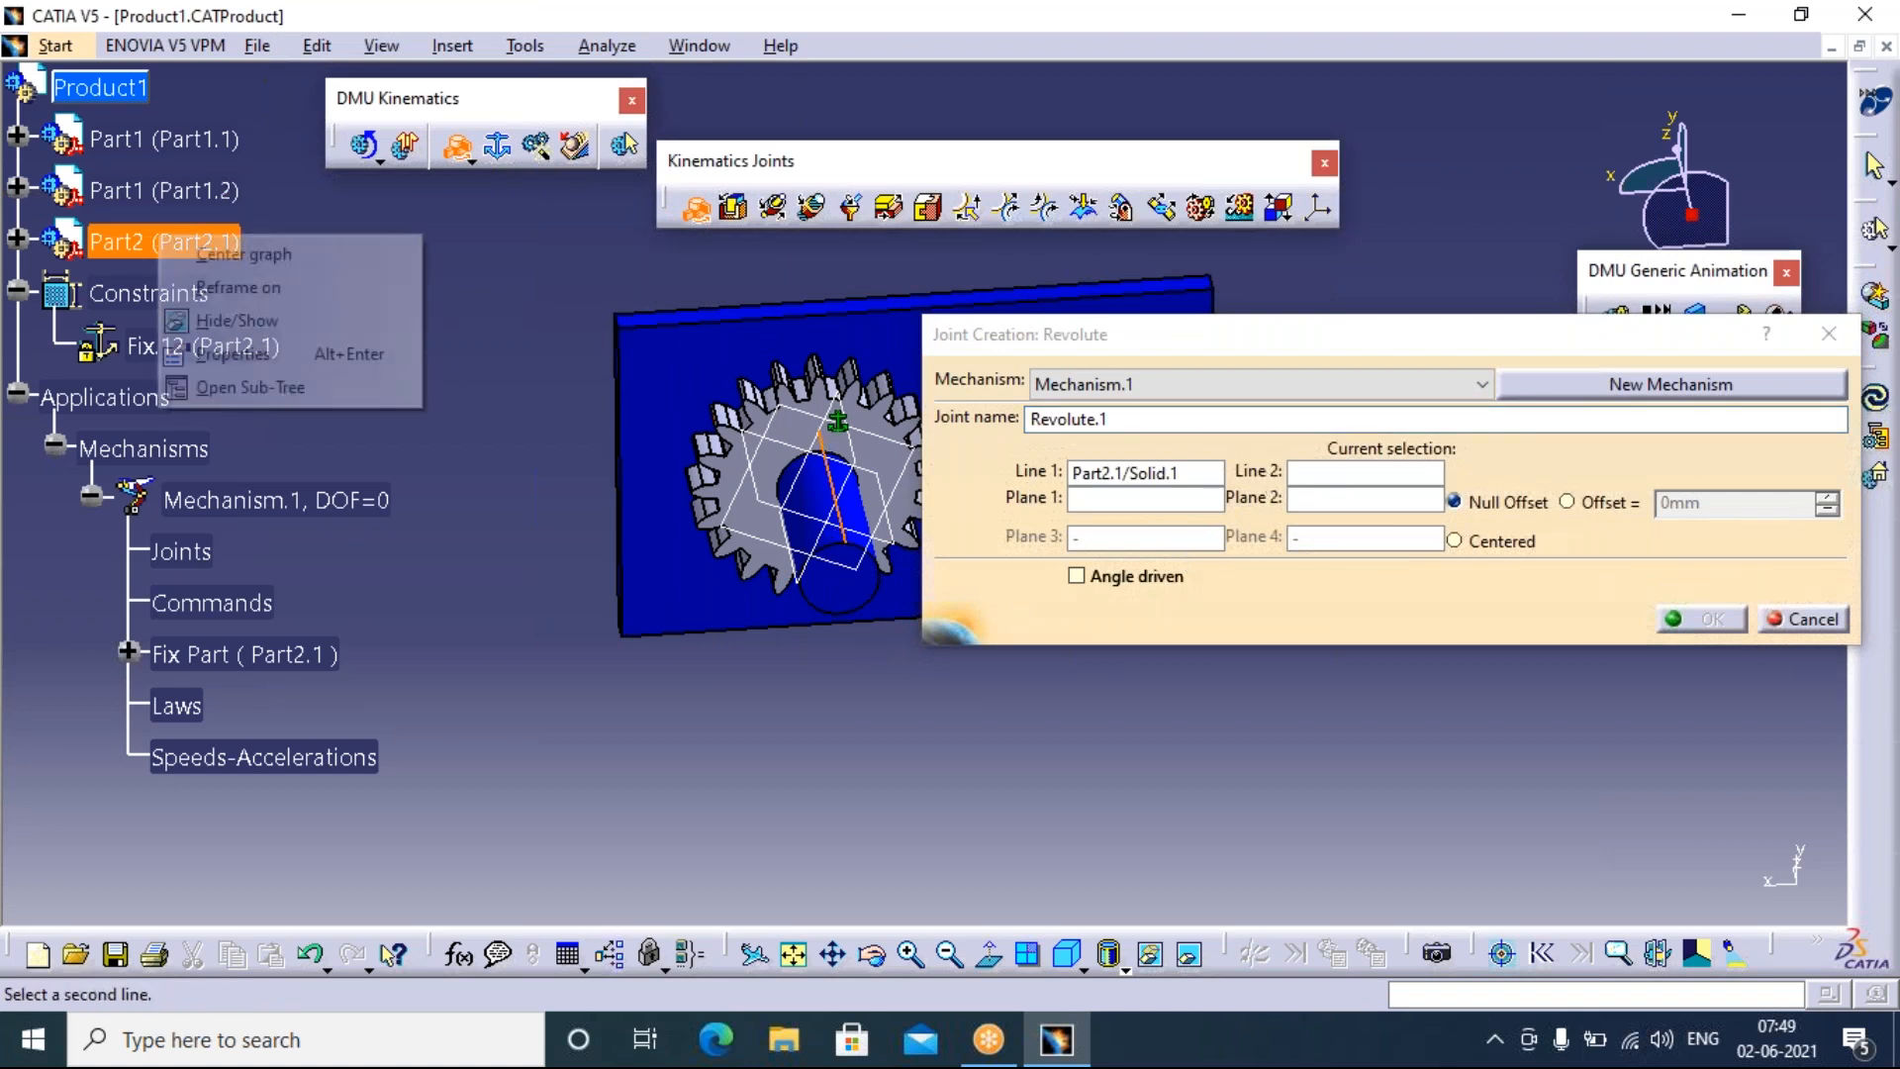
click(229, 320)
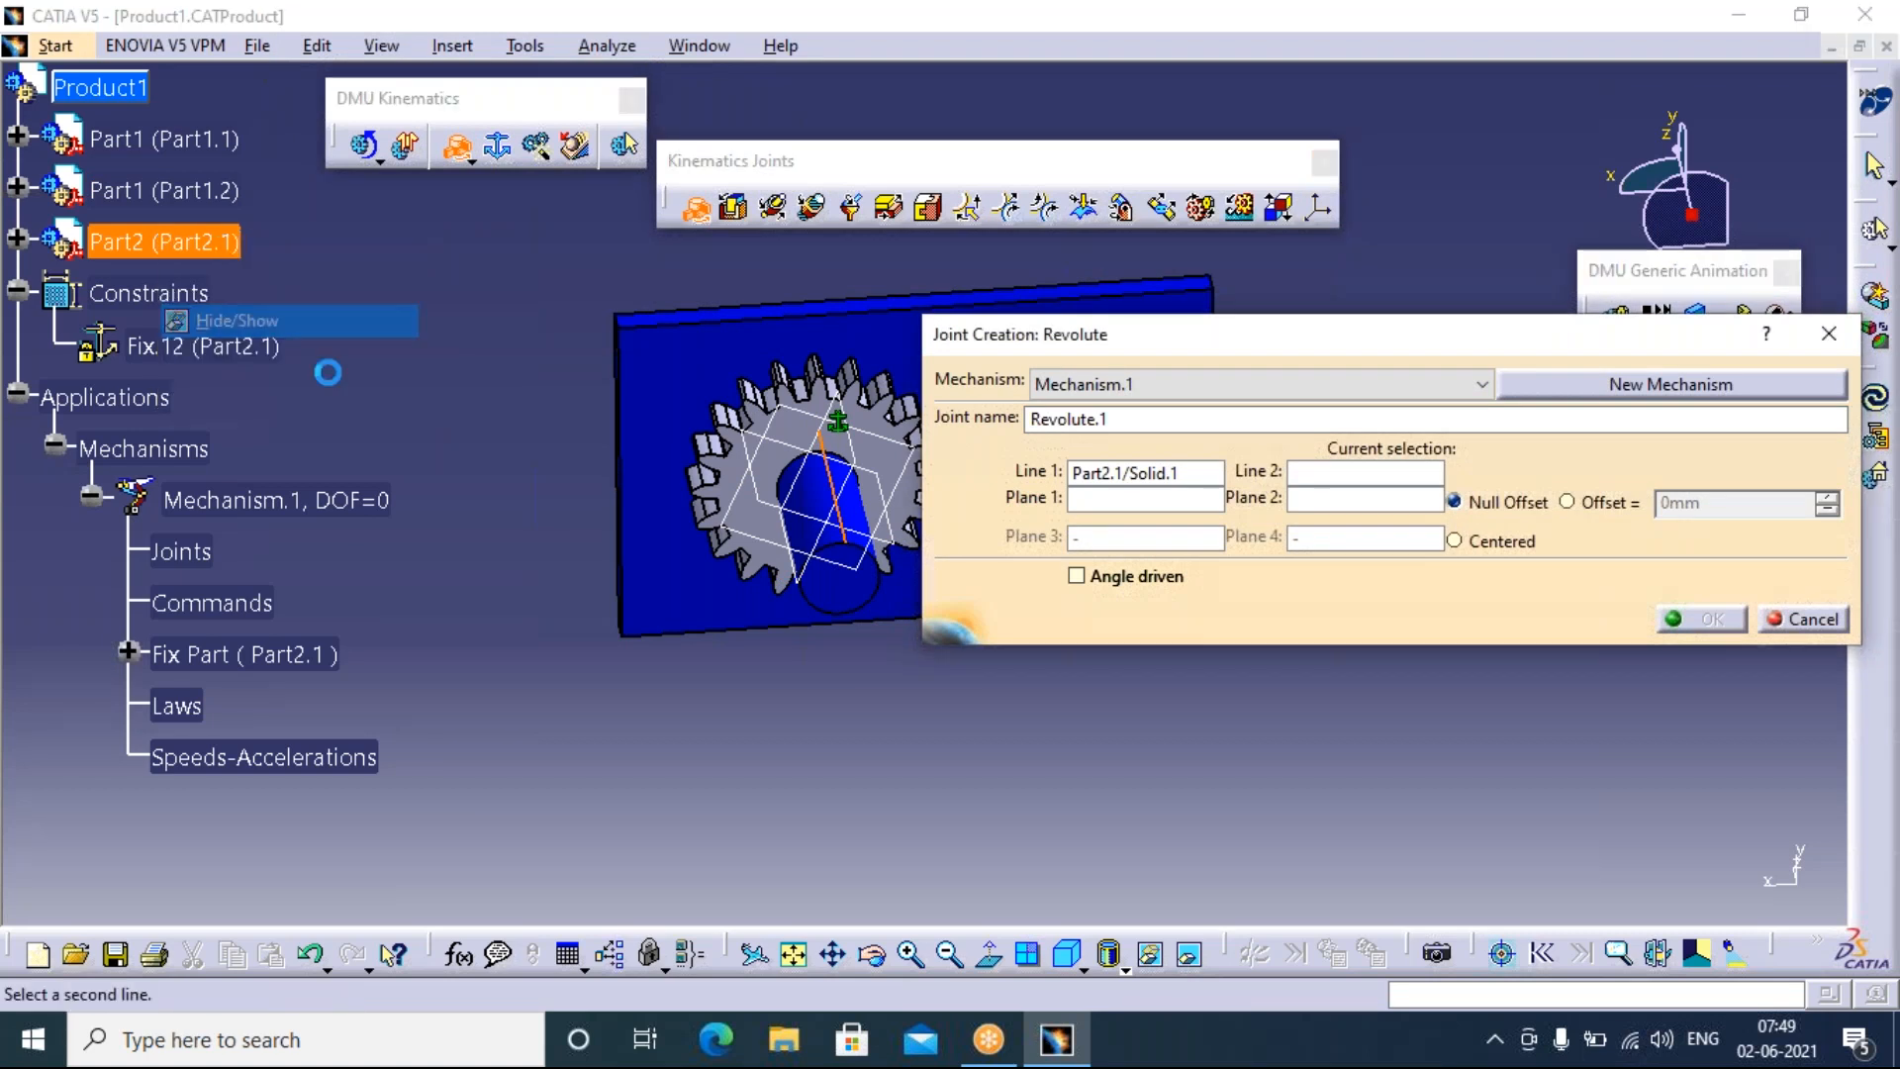
click(829, 515)
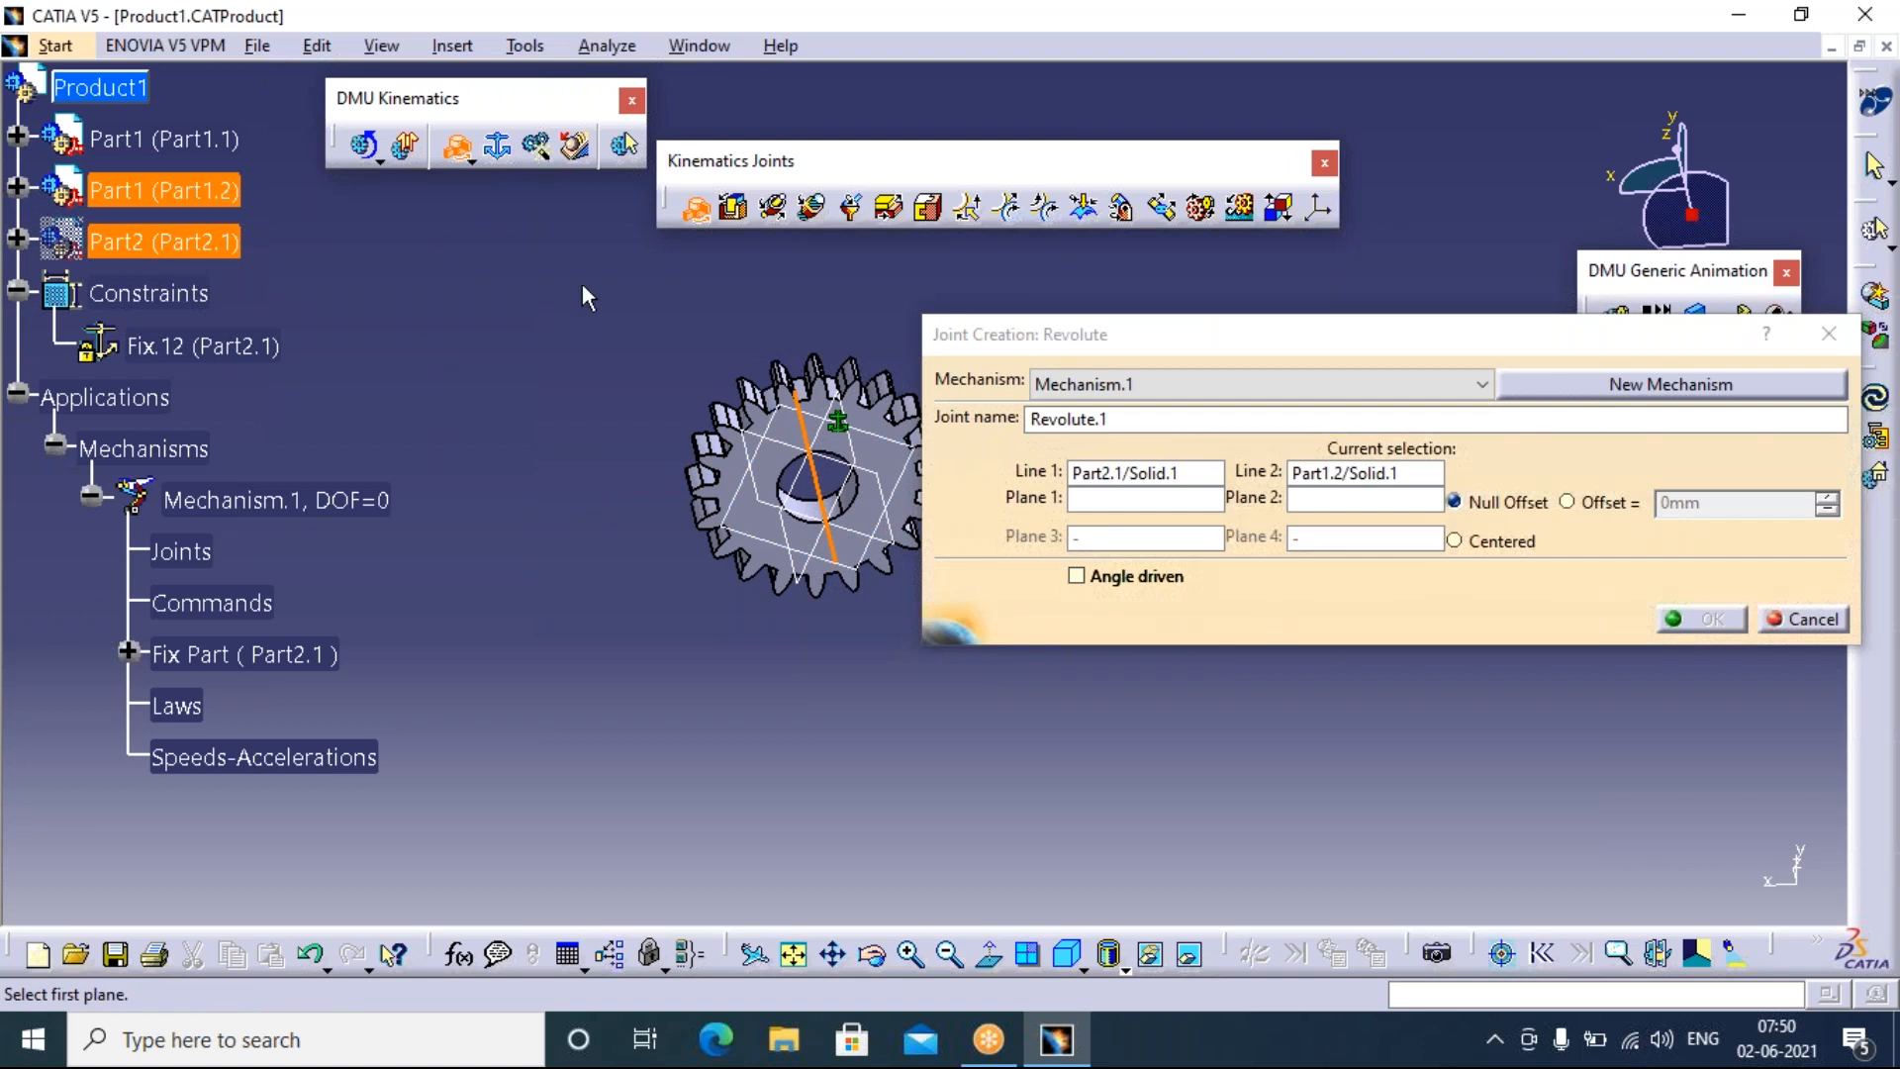
Complete the revolute joint with Part1.2's xy plane and Part2.1's front plate face, showing Part2.1 again and hiding Part1.2 for selection
click(787, 439)
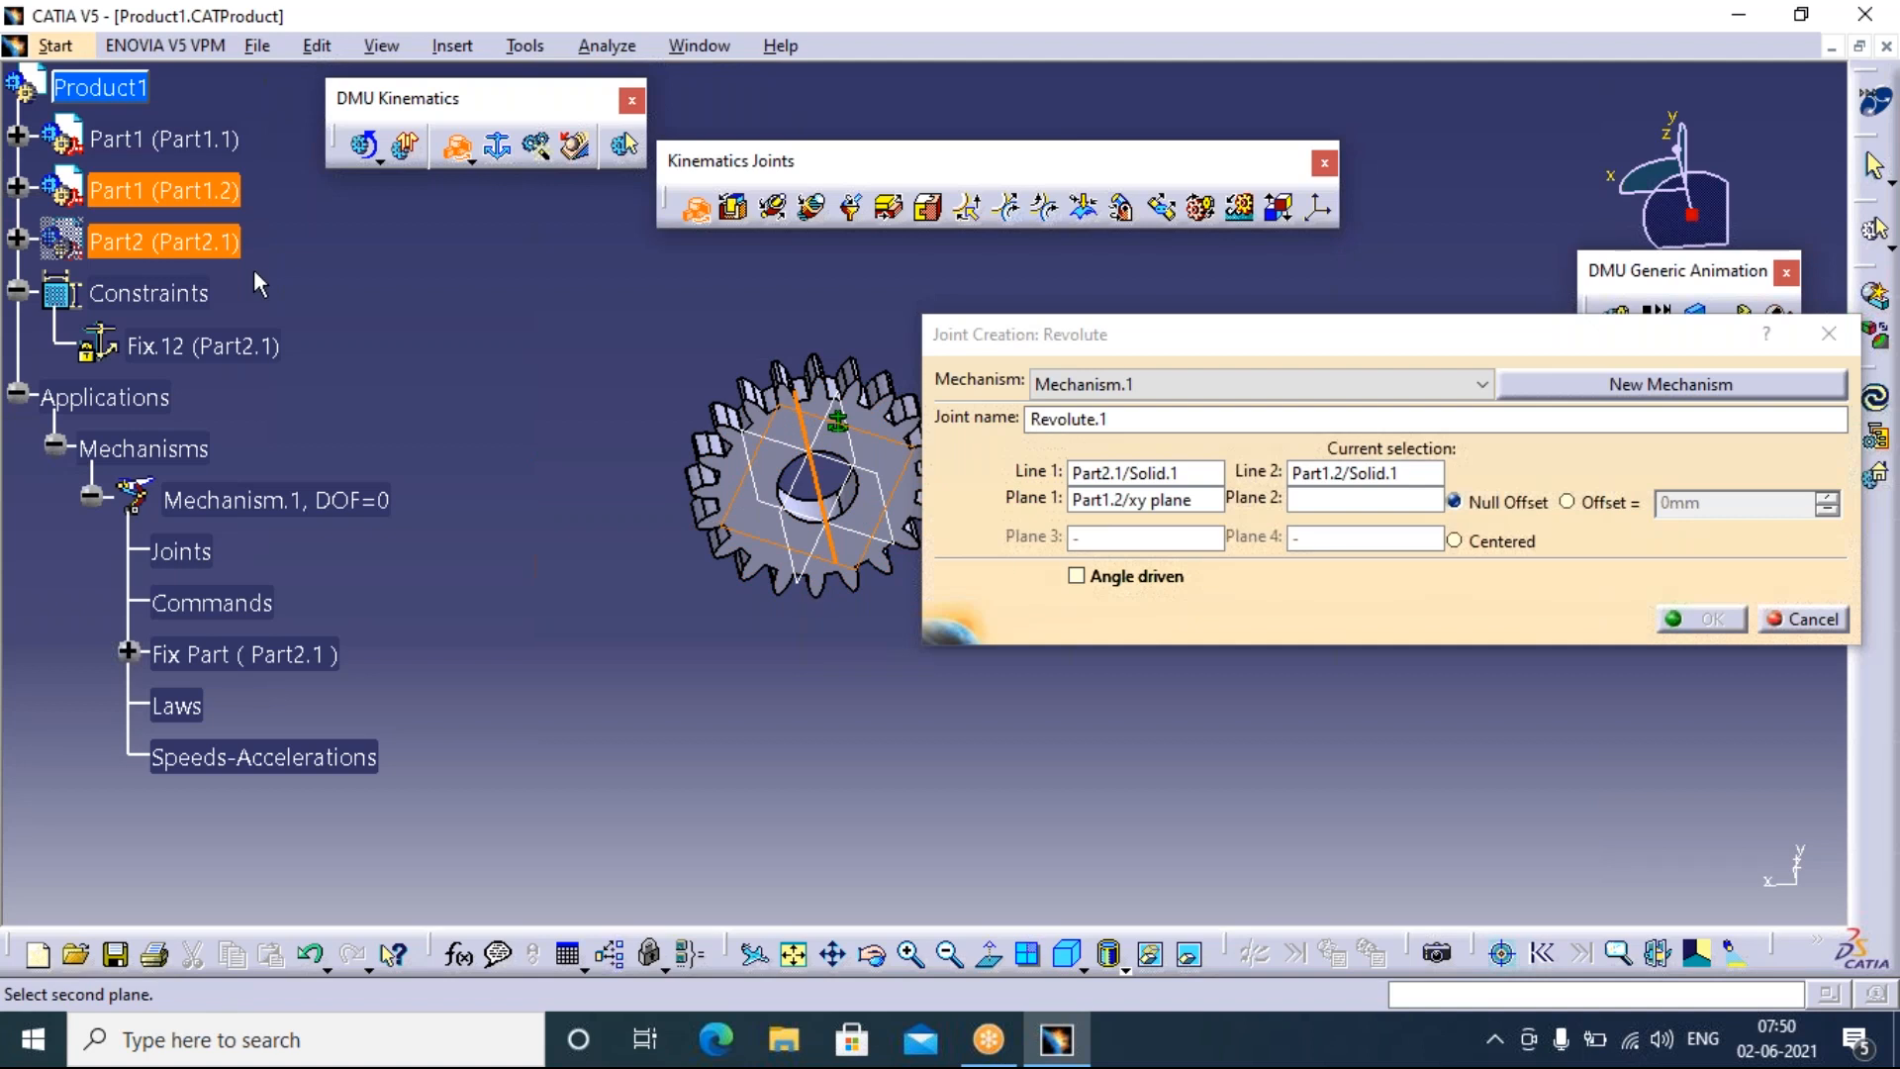
right_click(168, 240)
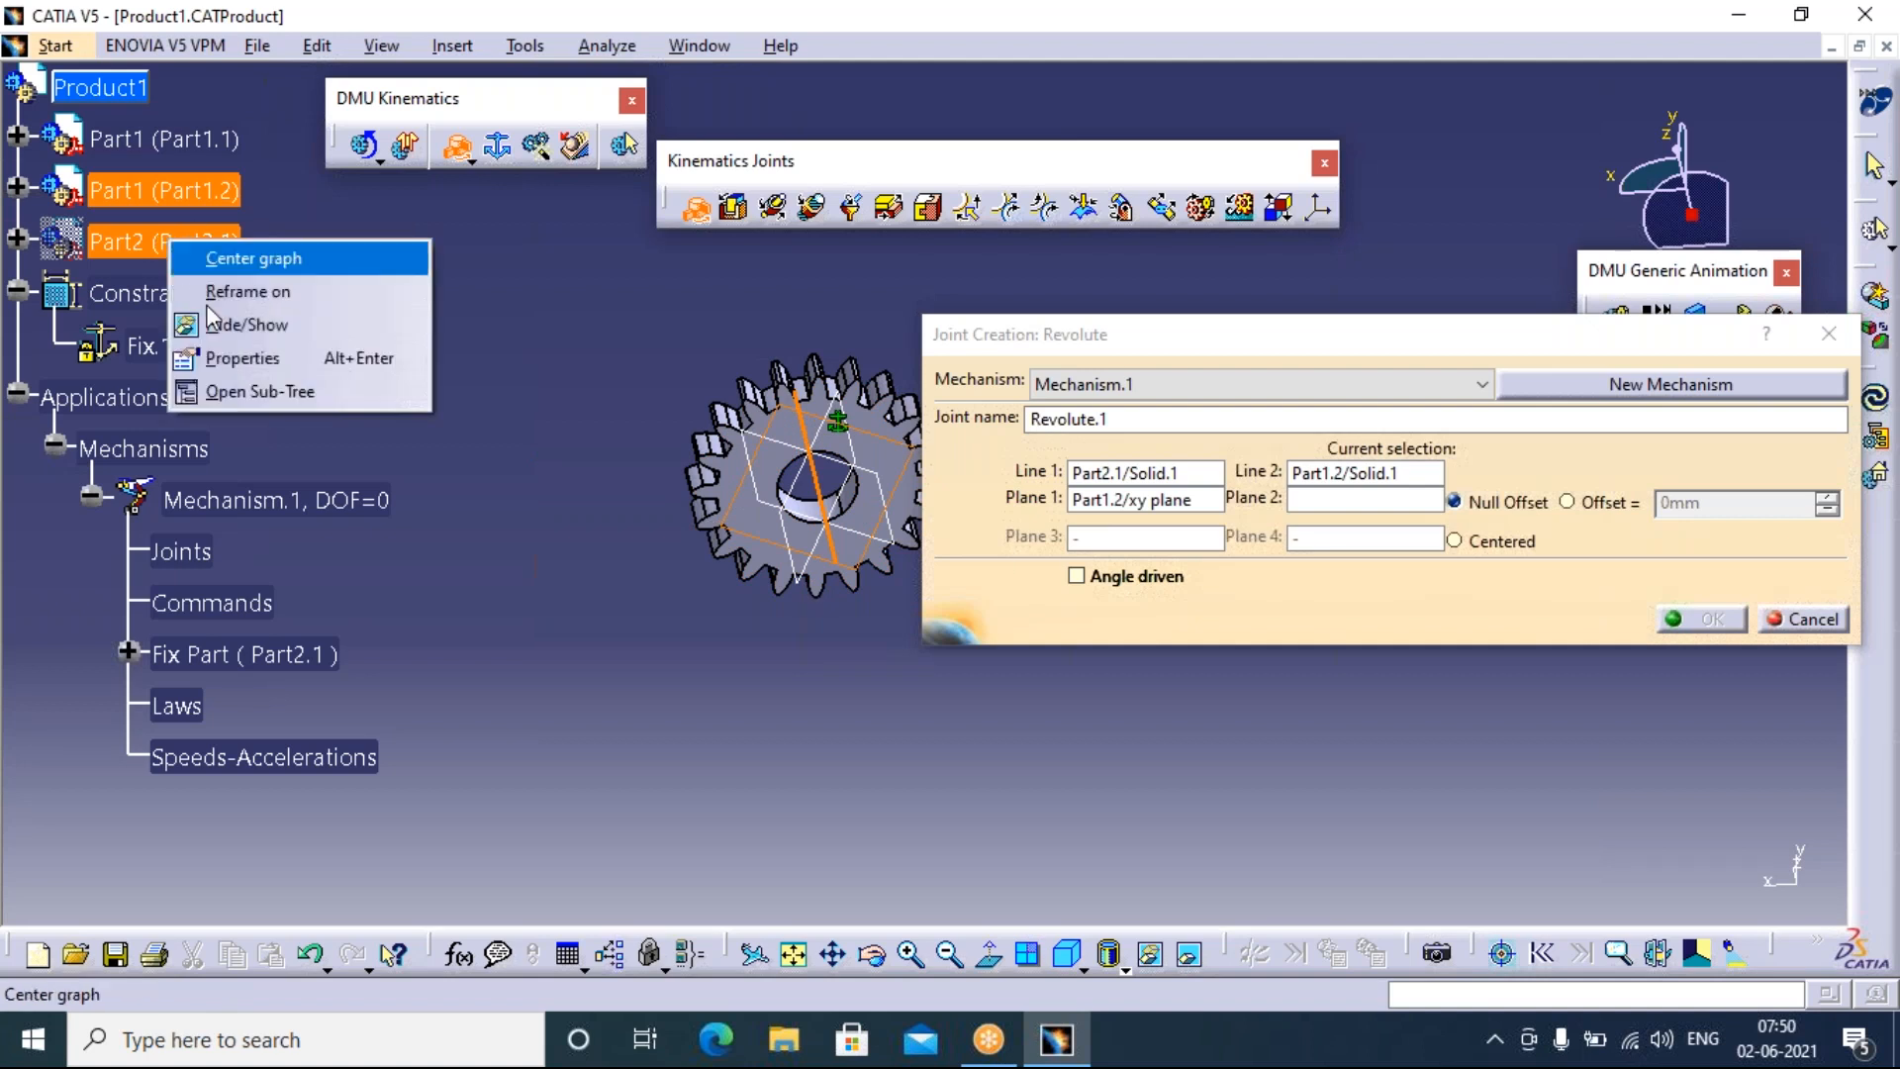
click(246, 325)
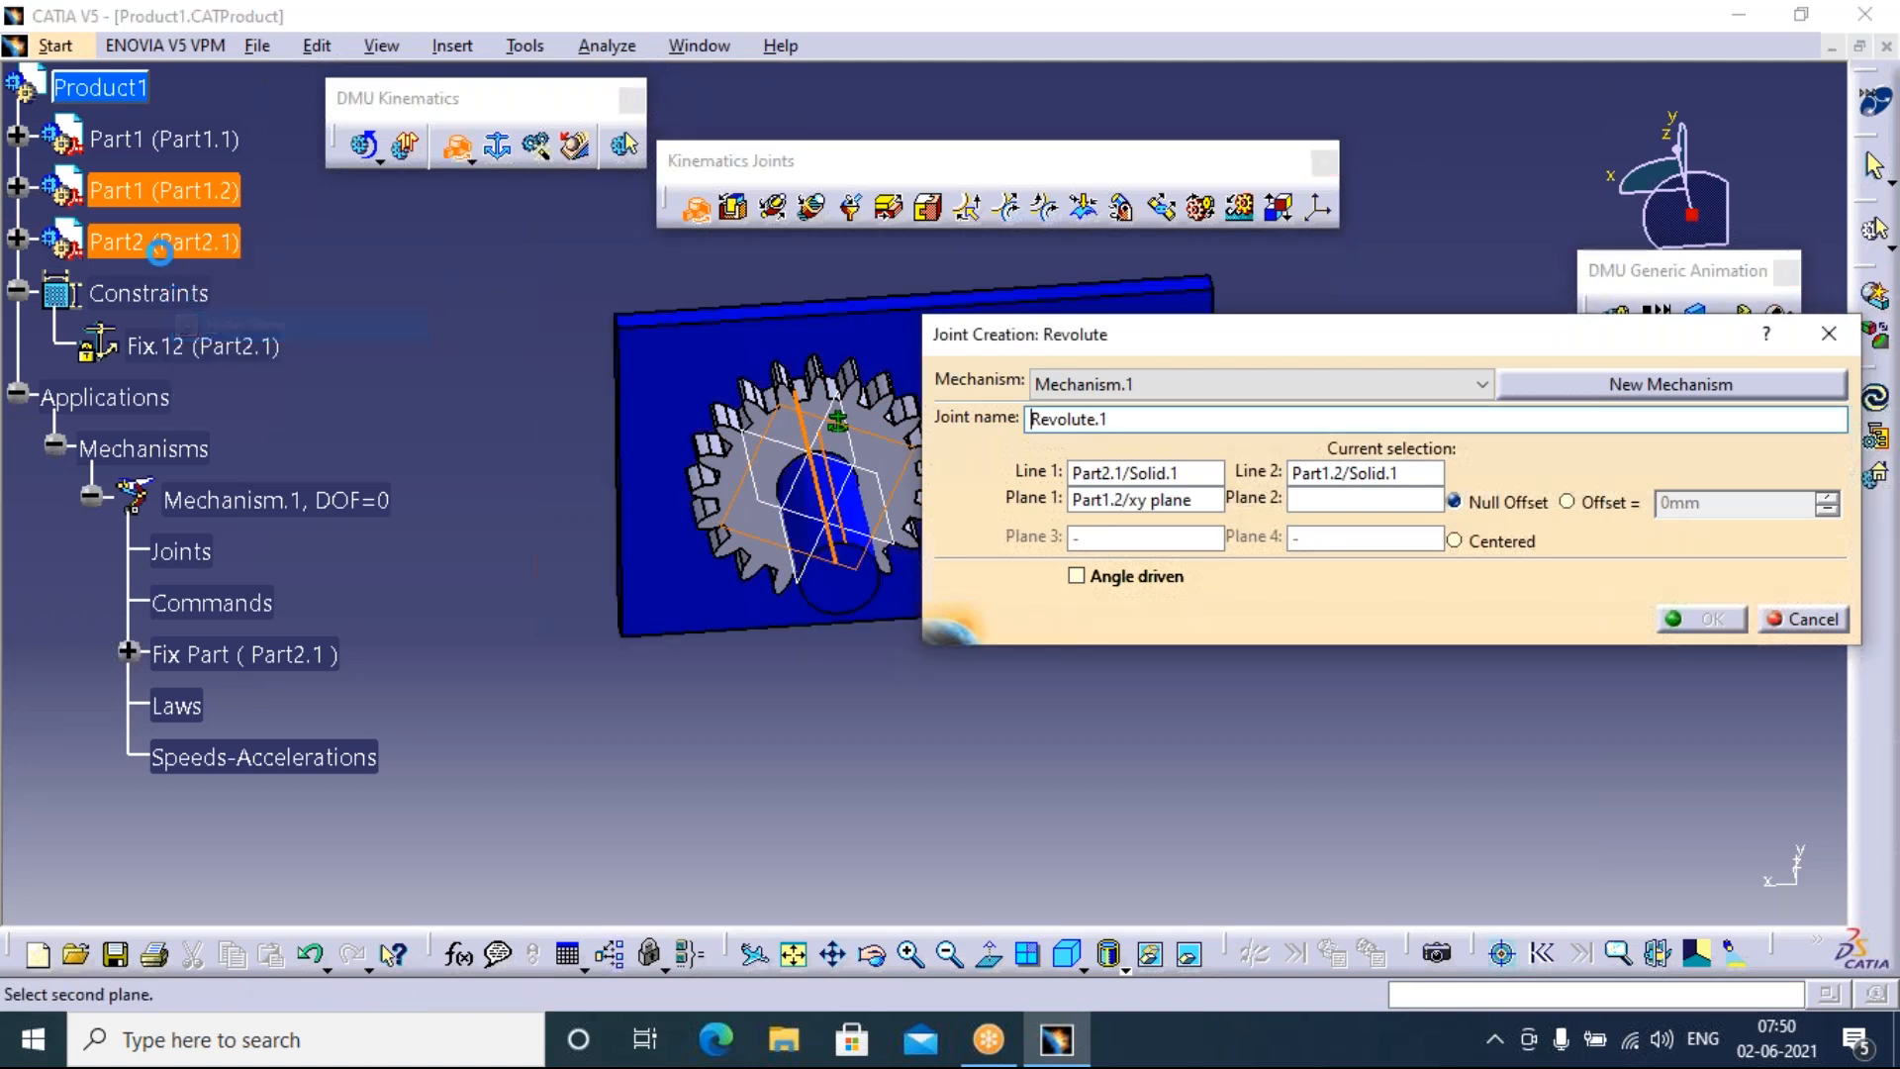
right_click(167, 195)
click(248, 280)
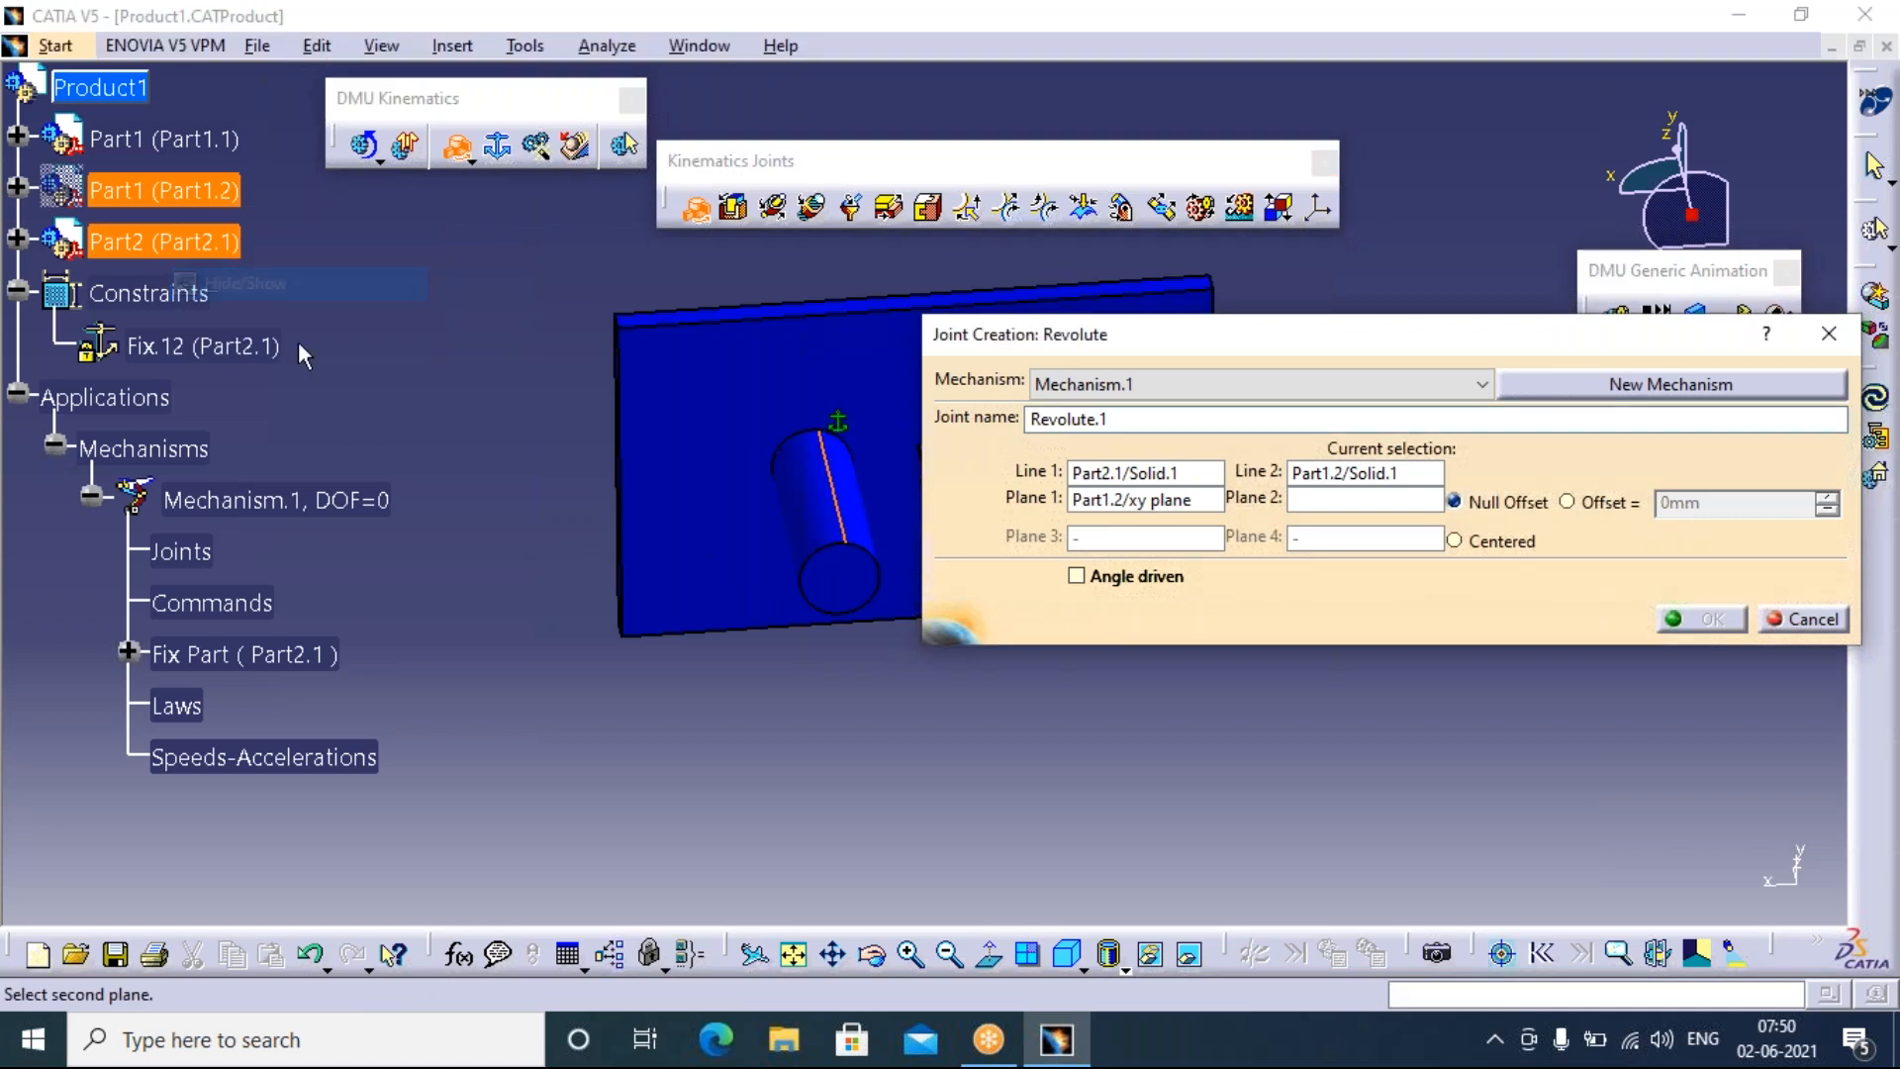
drag(1287, 335, 1276, 682)
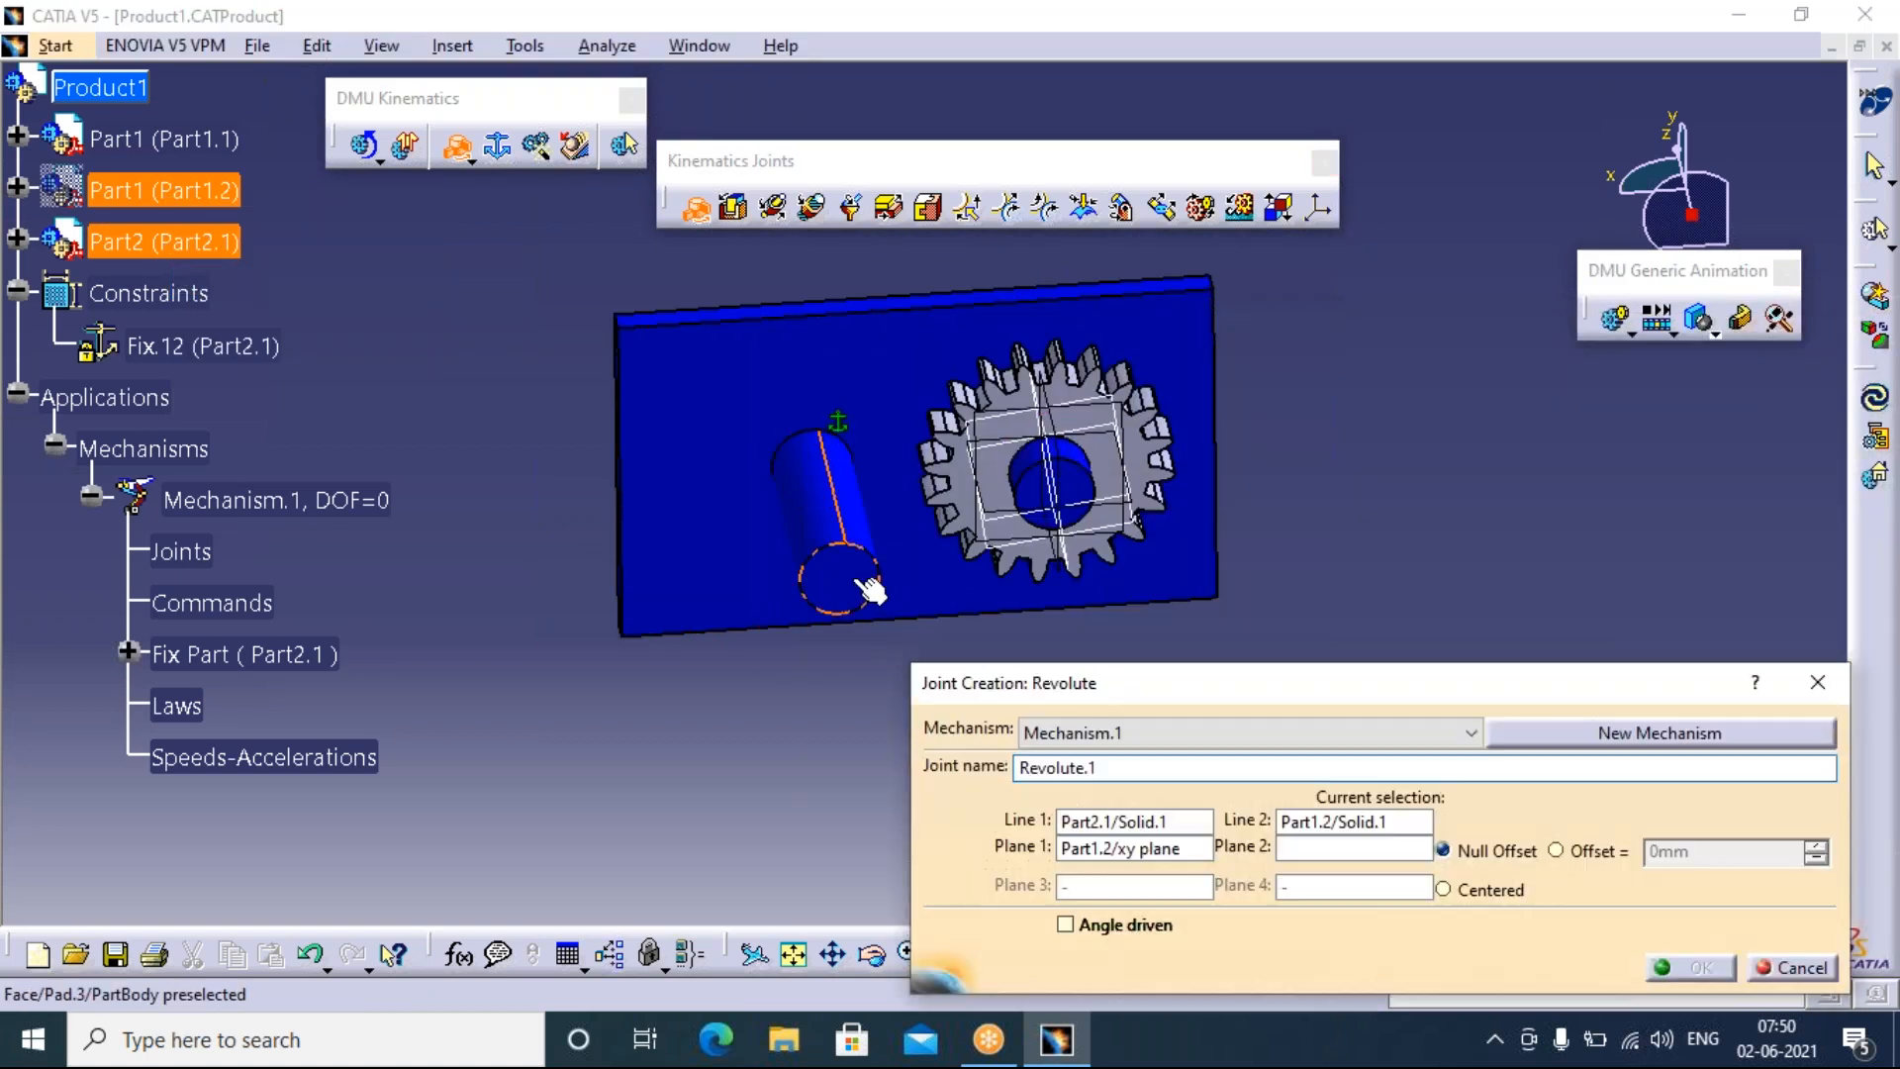
click(730, 409)
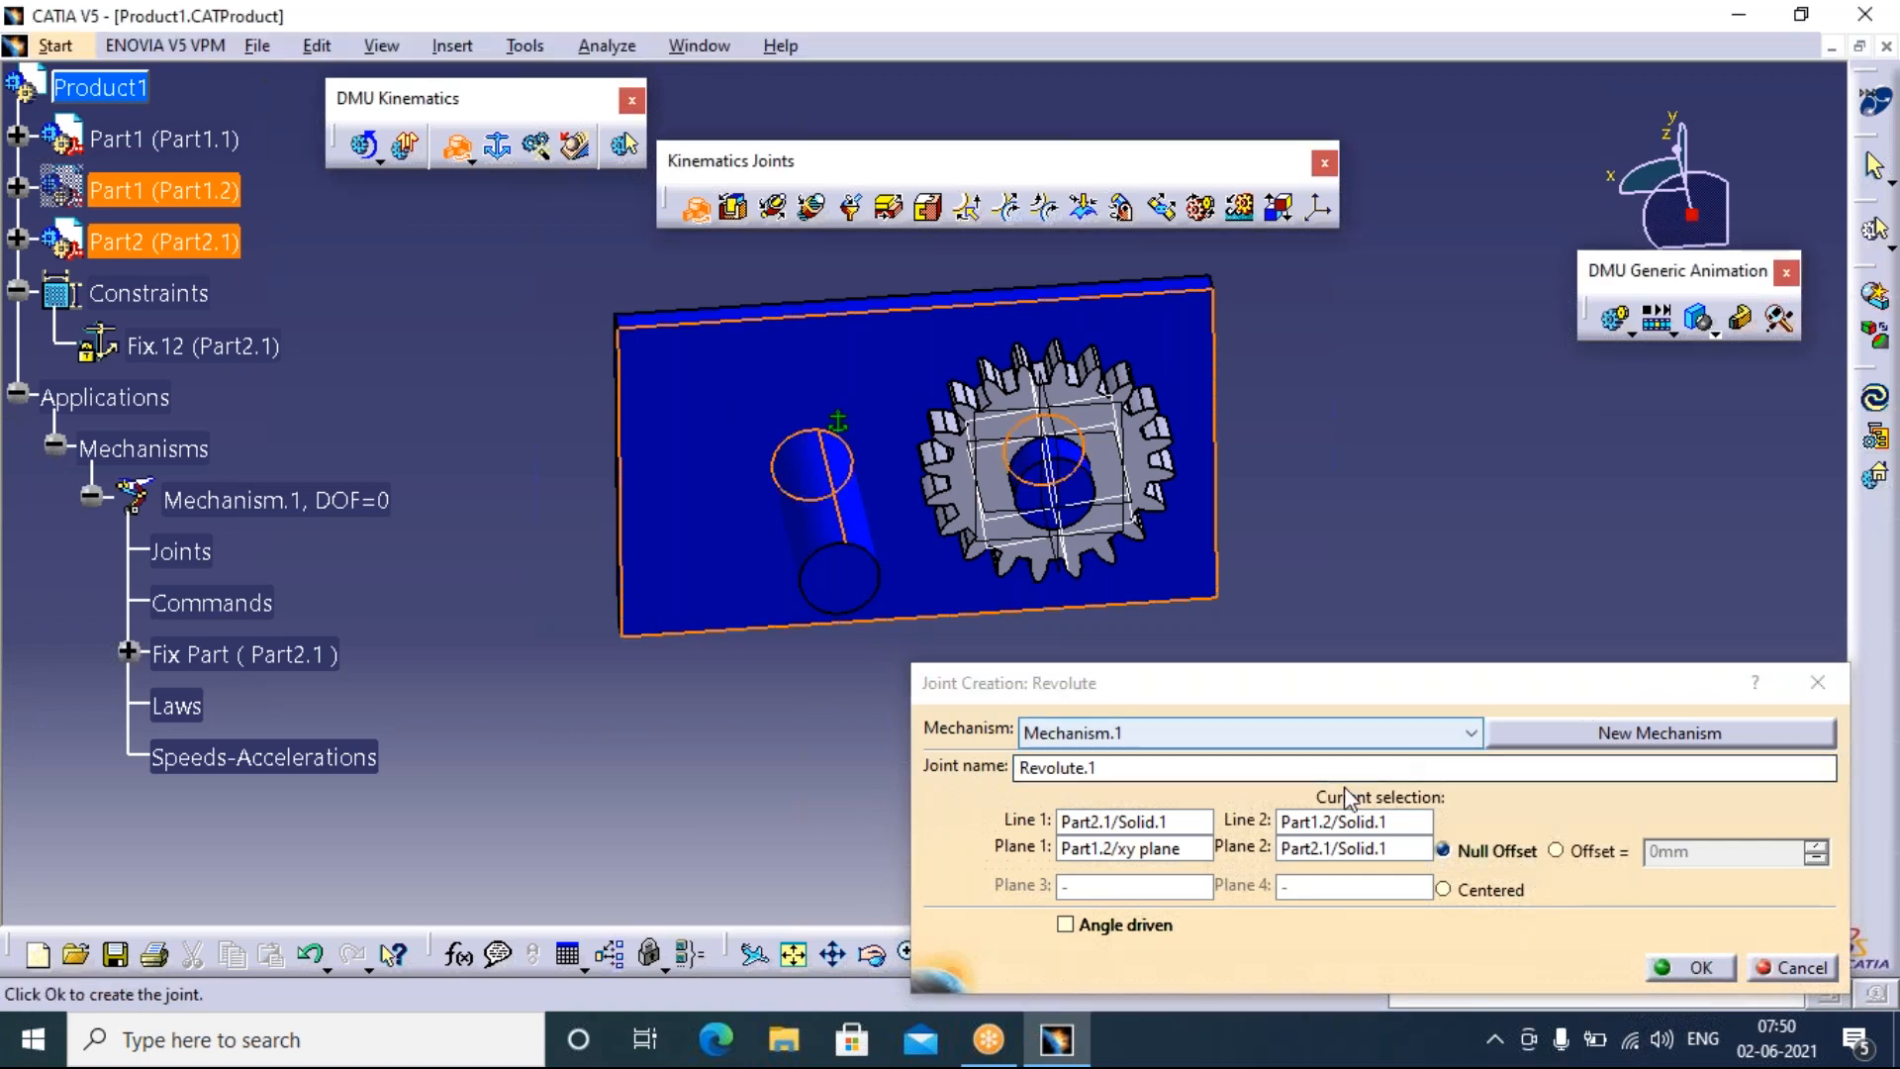
drag(1400, 683, 1401, 352)
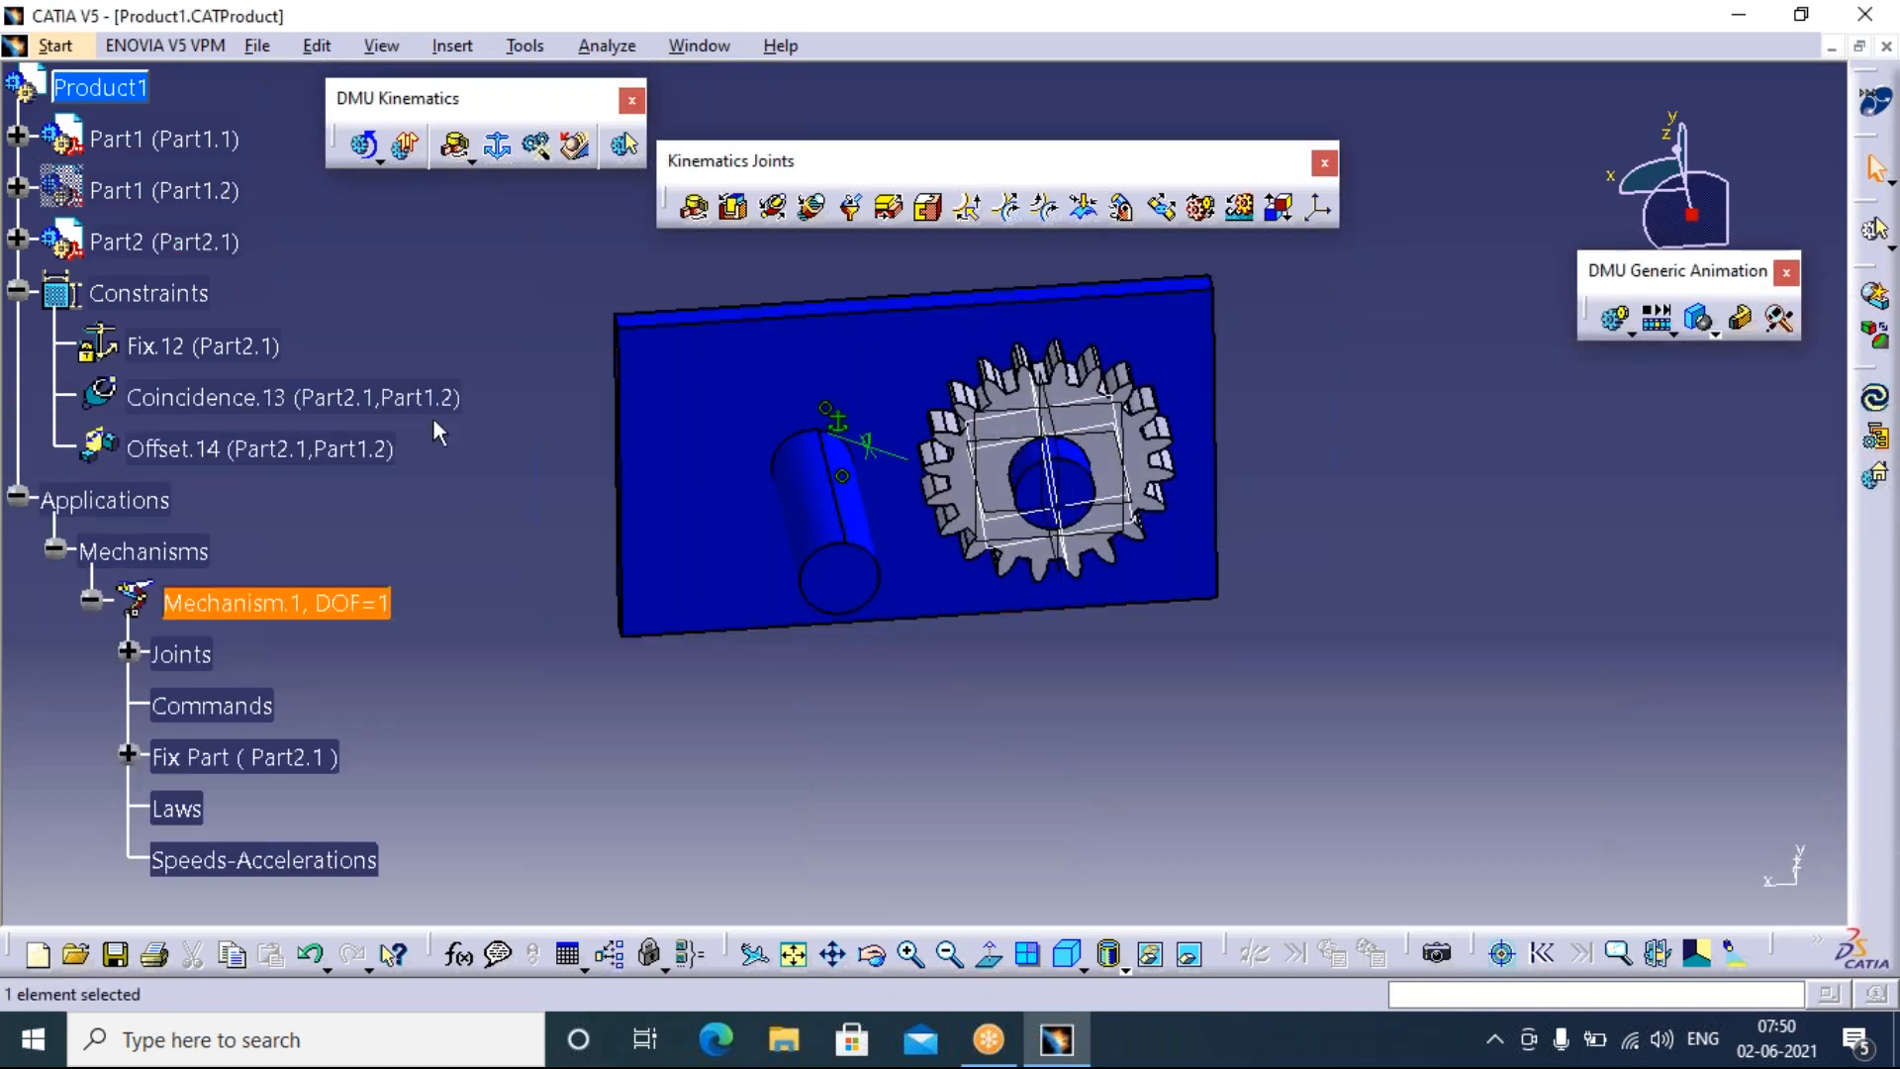
Try to show the hidden gear Part1.2 again
click(229, 190)
right_click(230, 190)
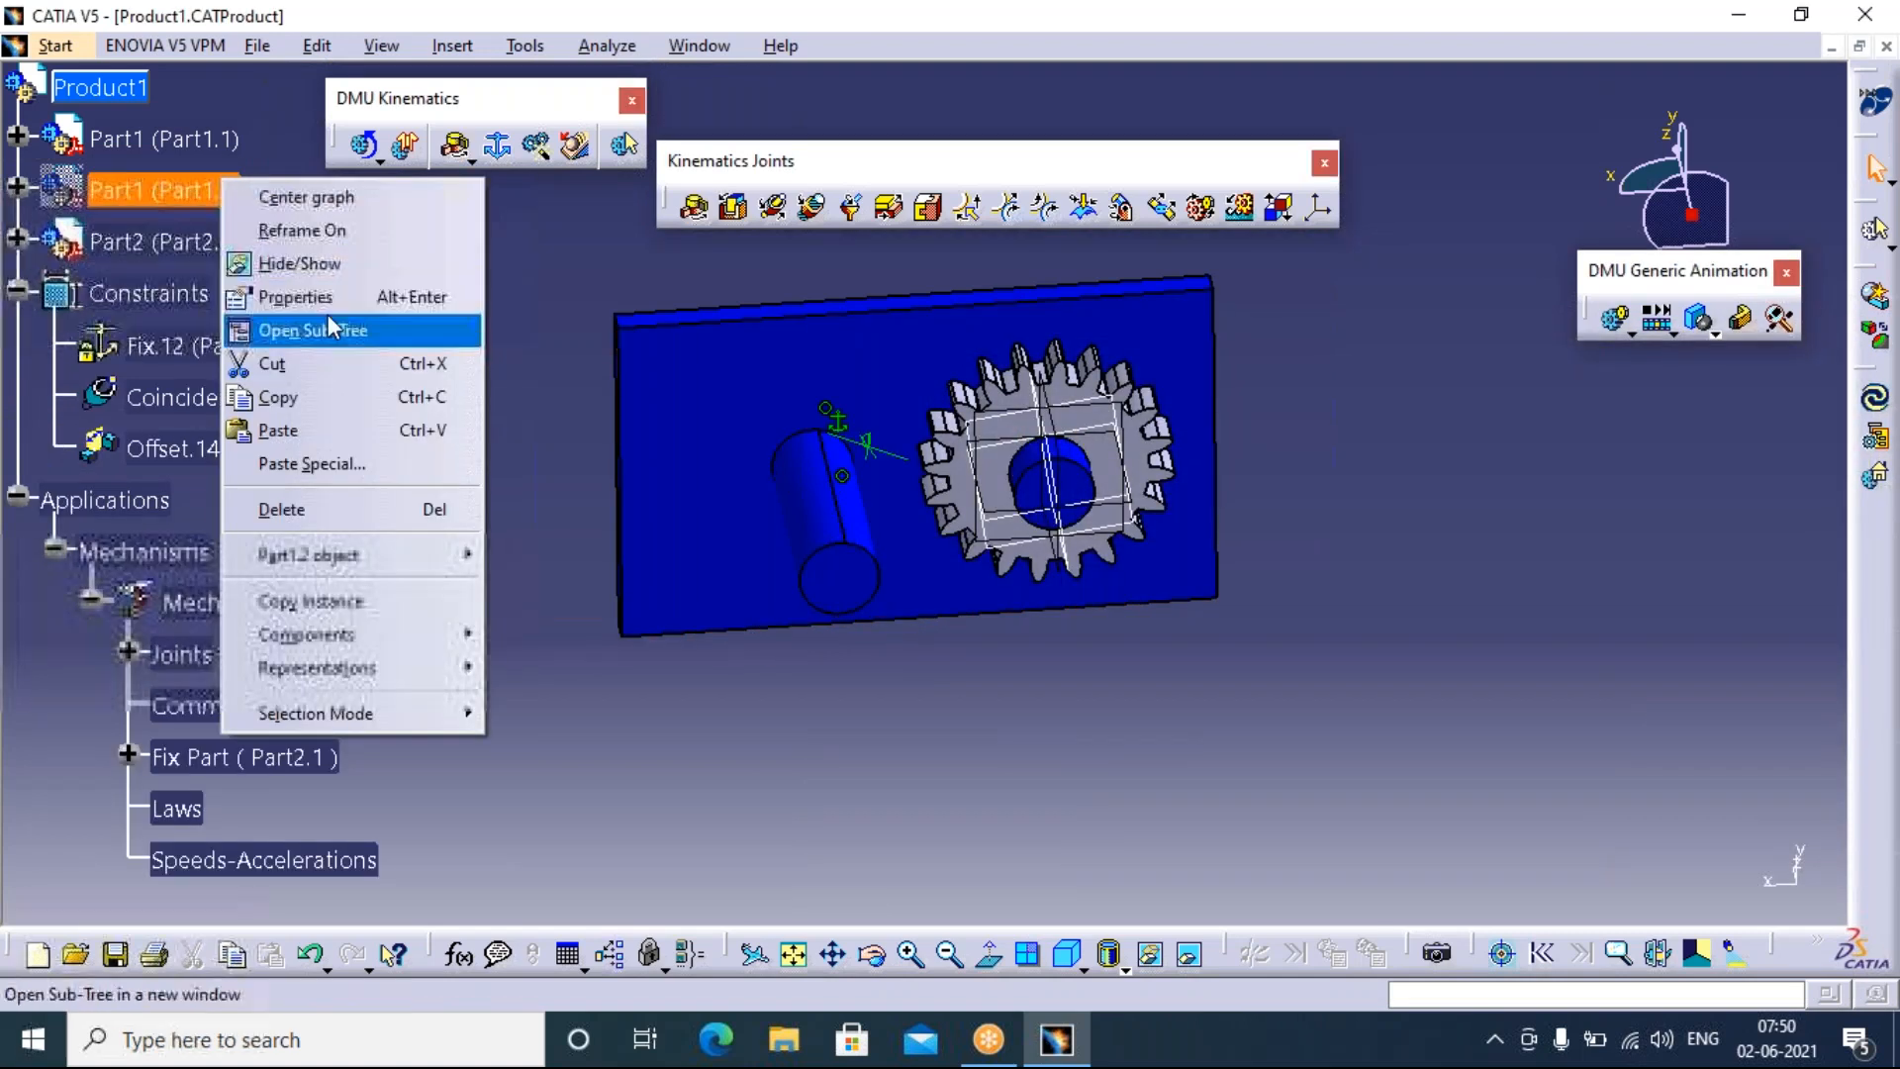
click(396, 263)
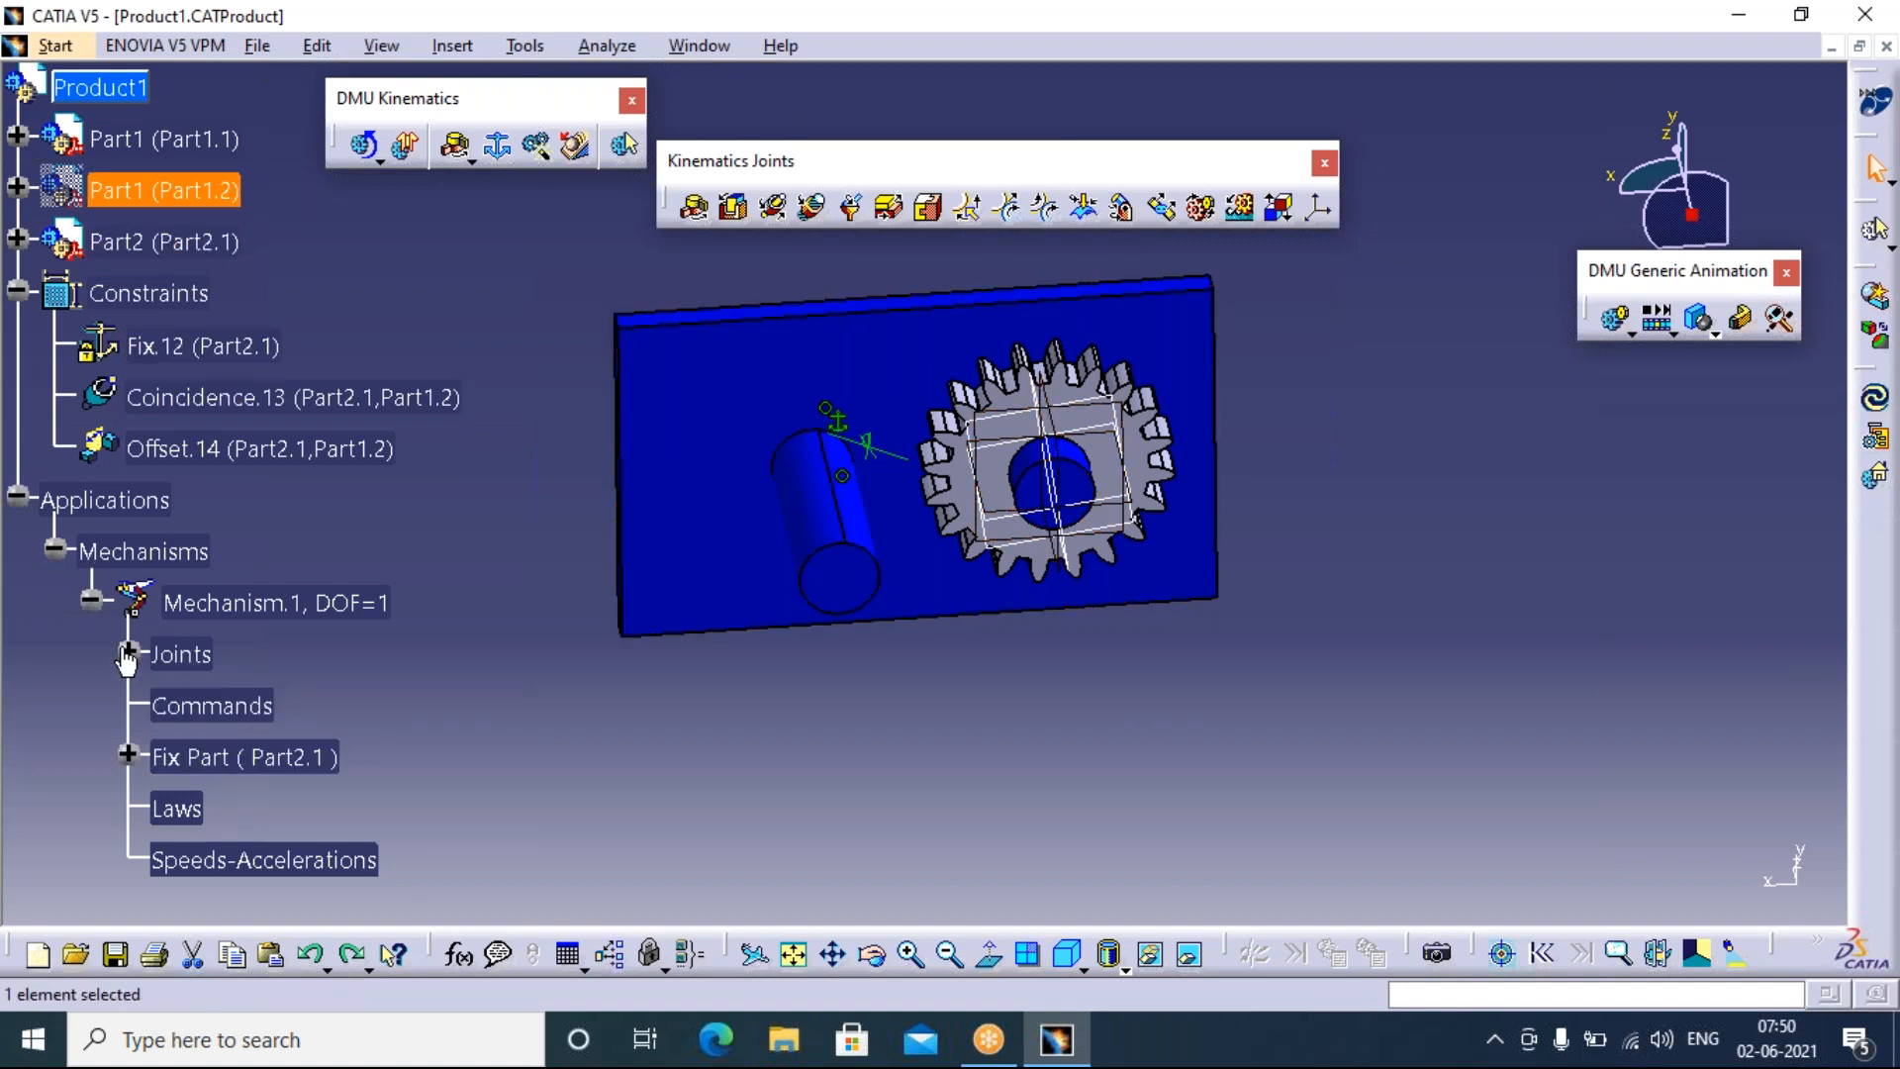
Expand the mechanism's Joints branch down to the constraints of Revolute.1 and show the hidden gear Part1.2 again
click(127, 650)
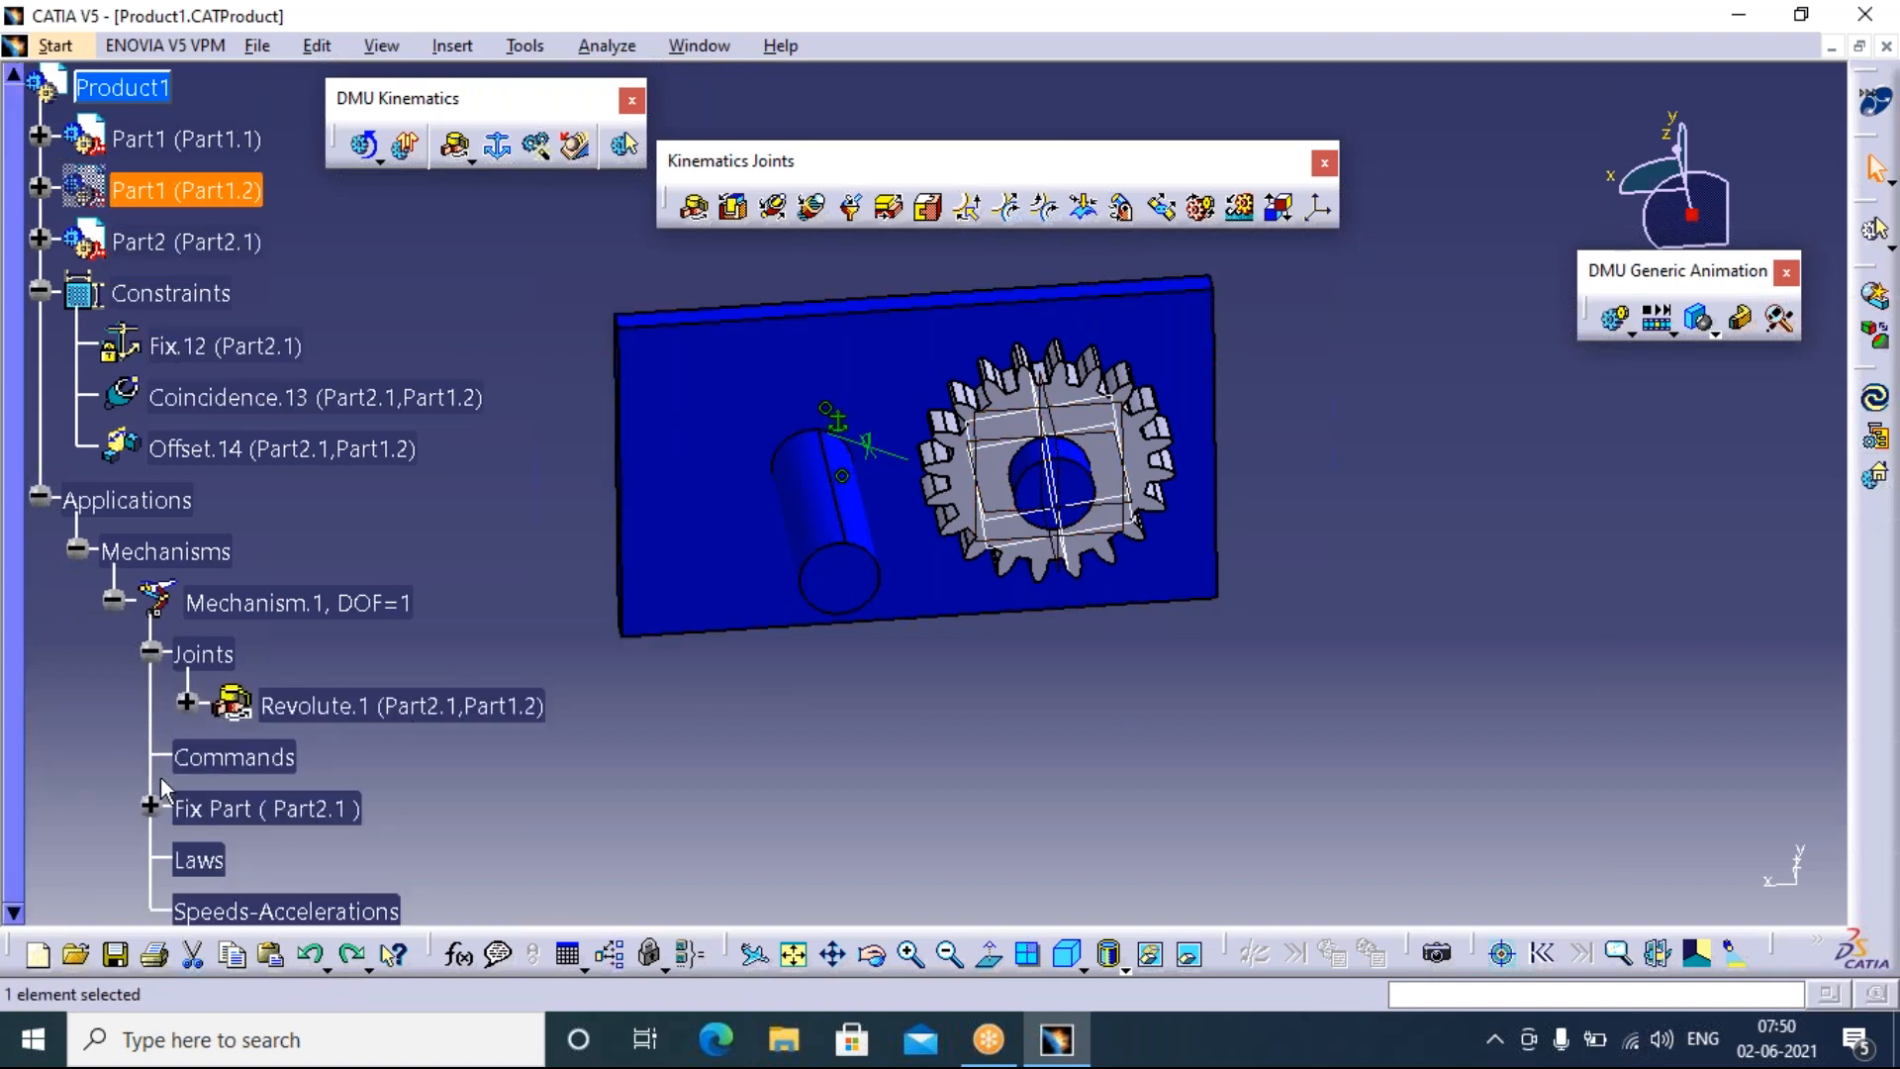
click(186, 701)
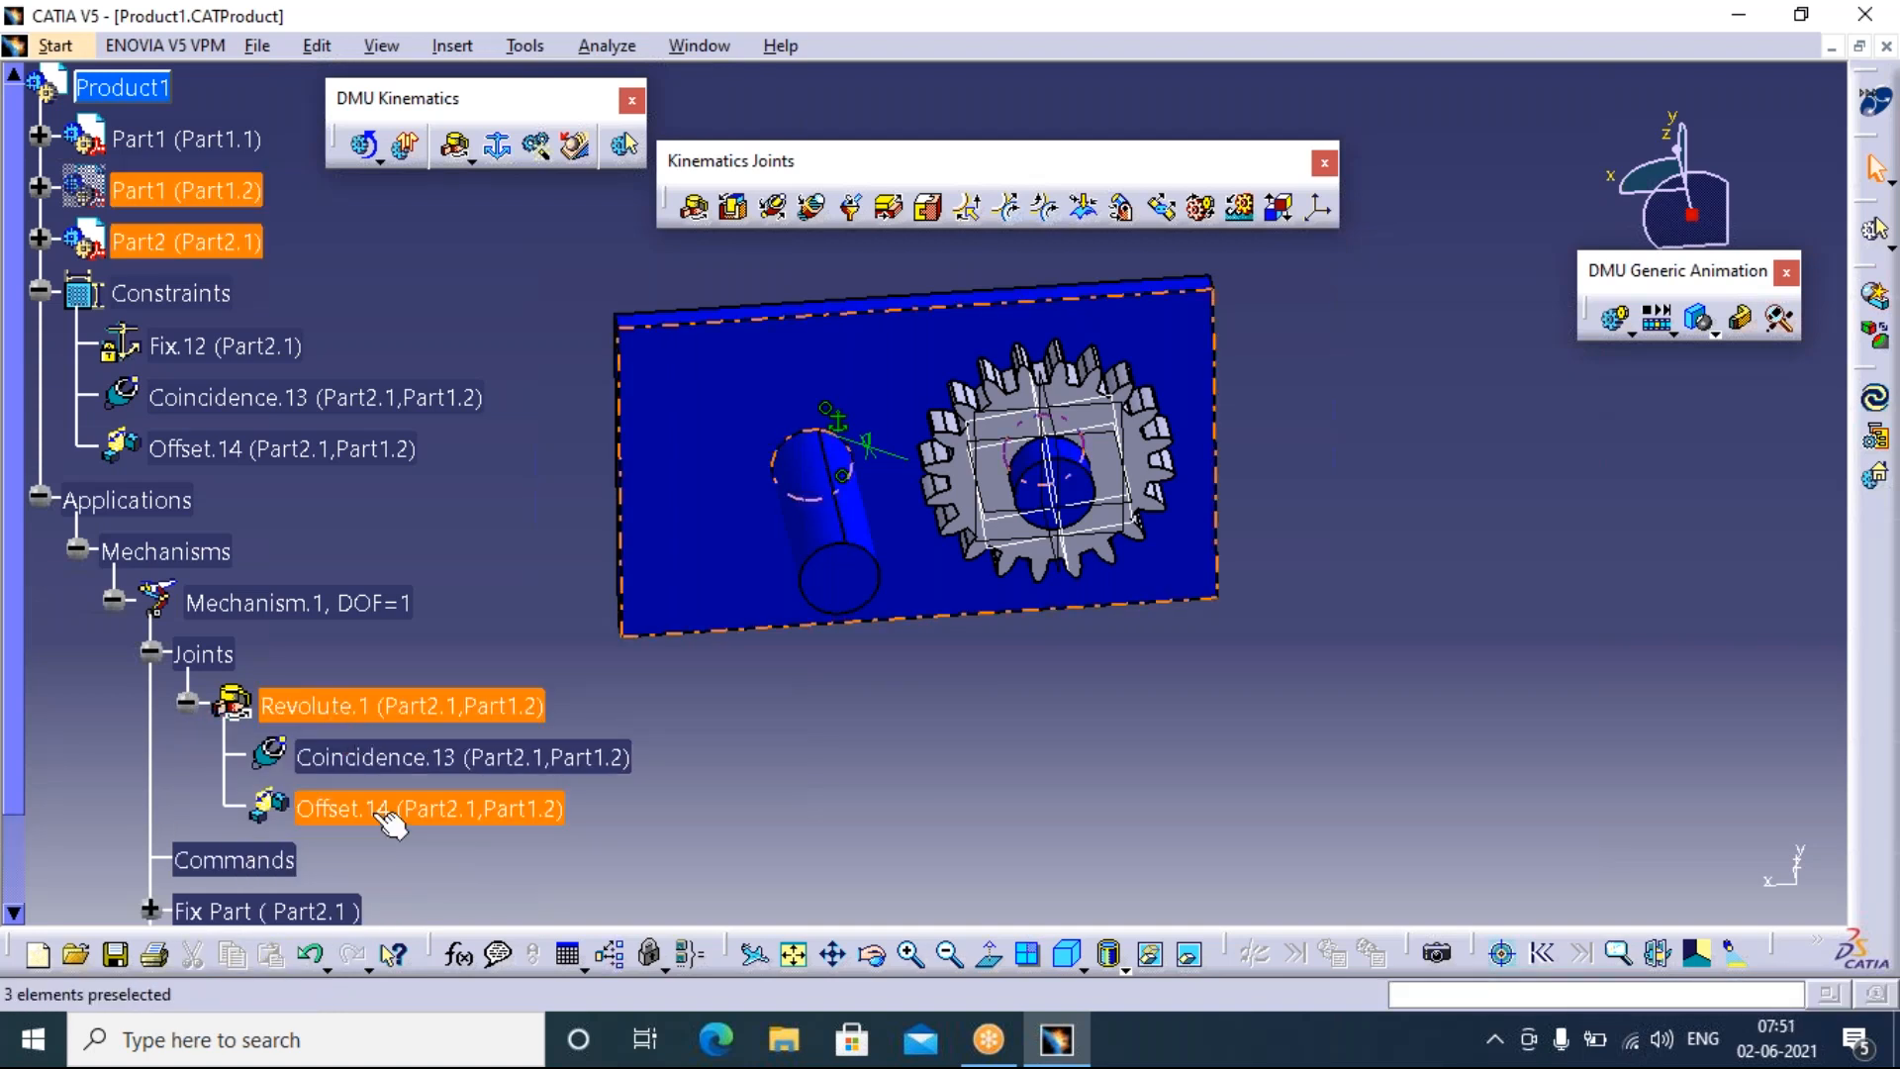
click(336, 705)
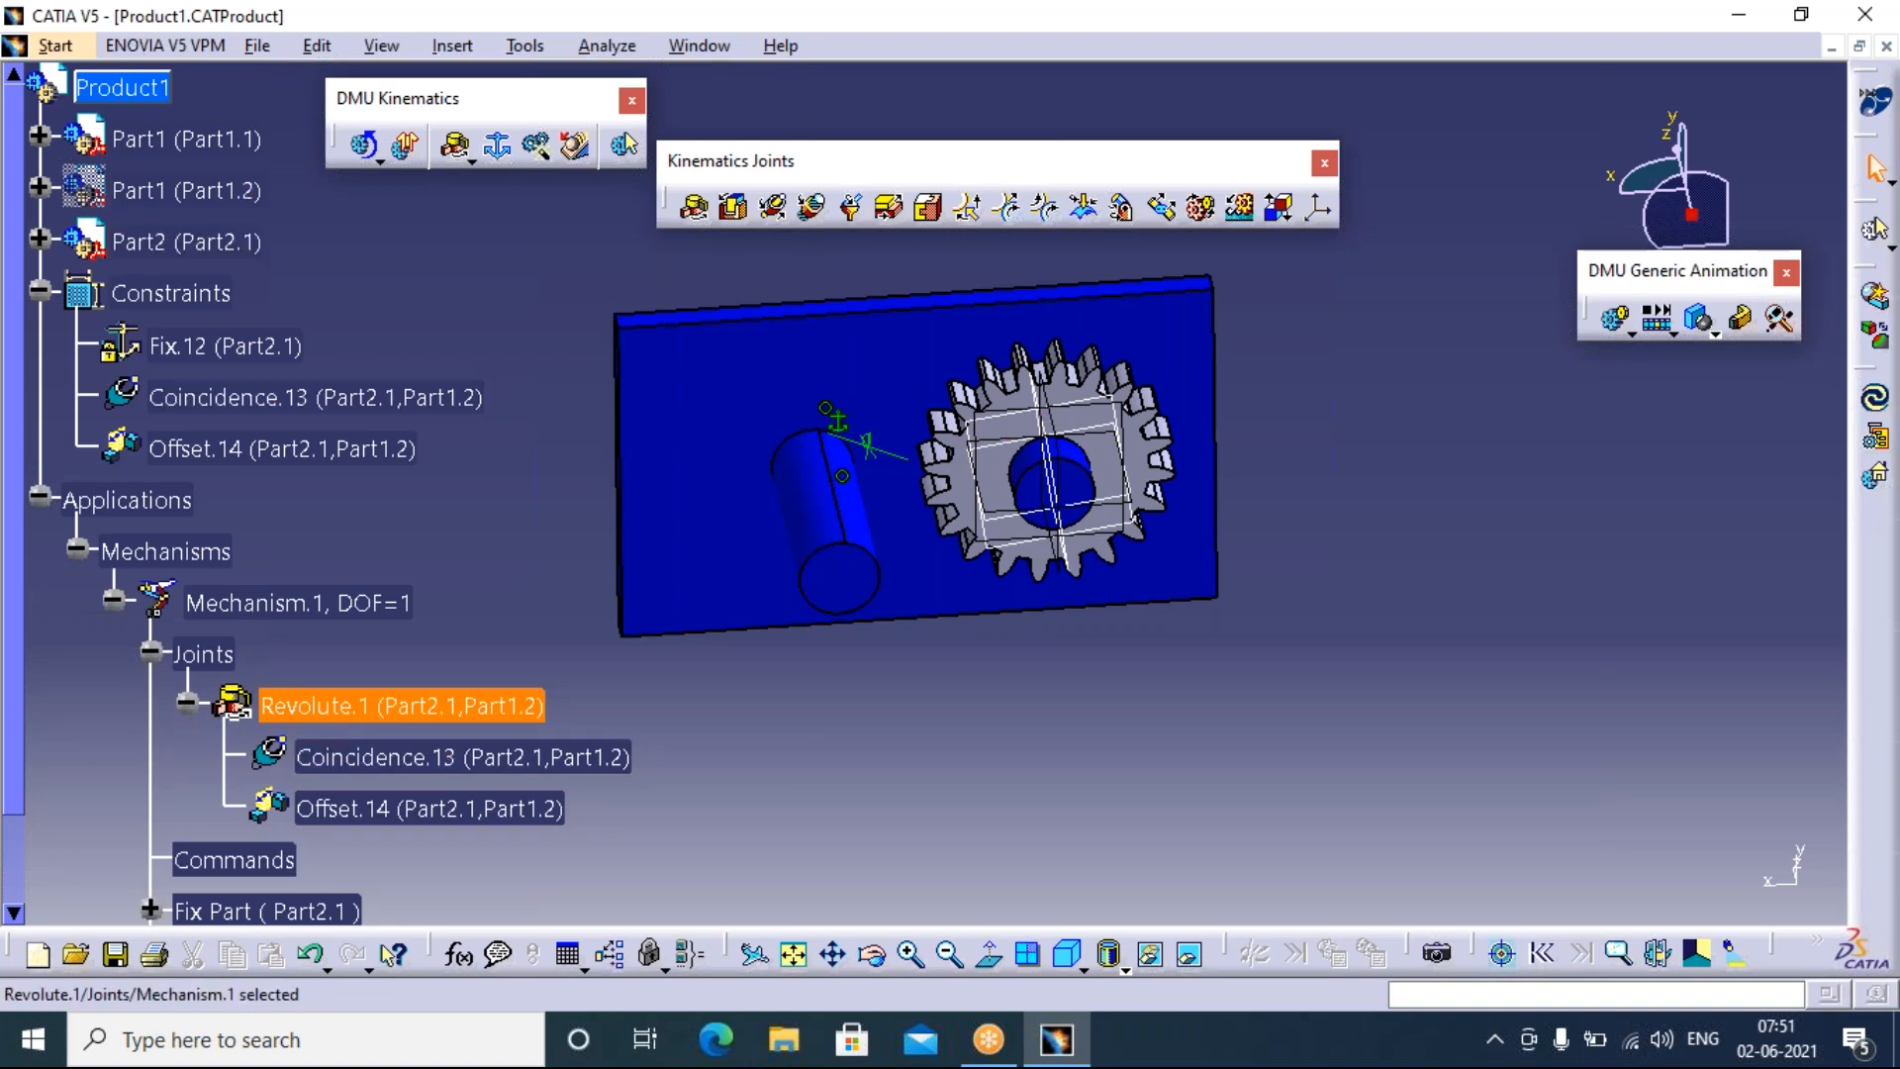
click(149, 190)
right_click(149, 190)
click(309, 287)
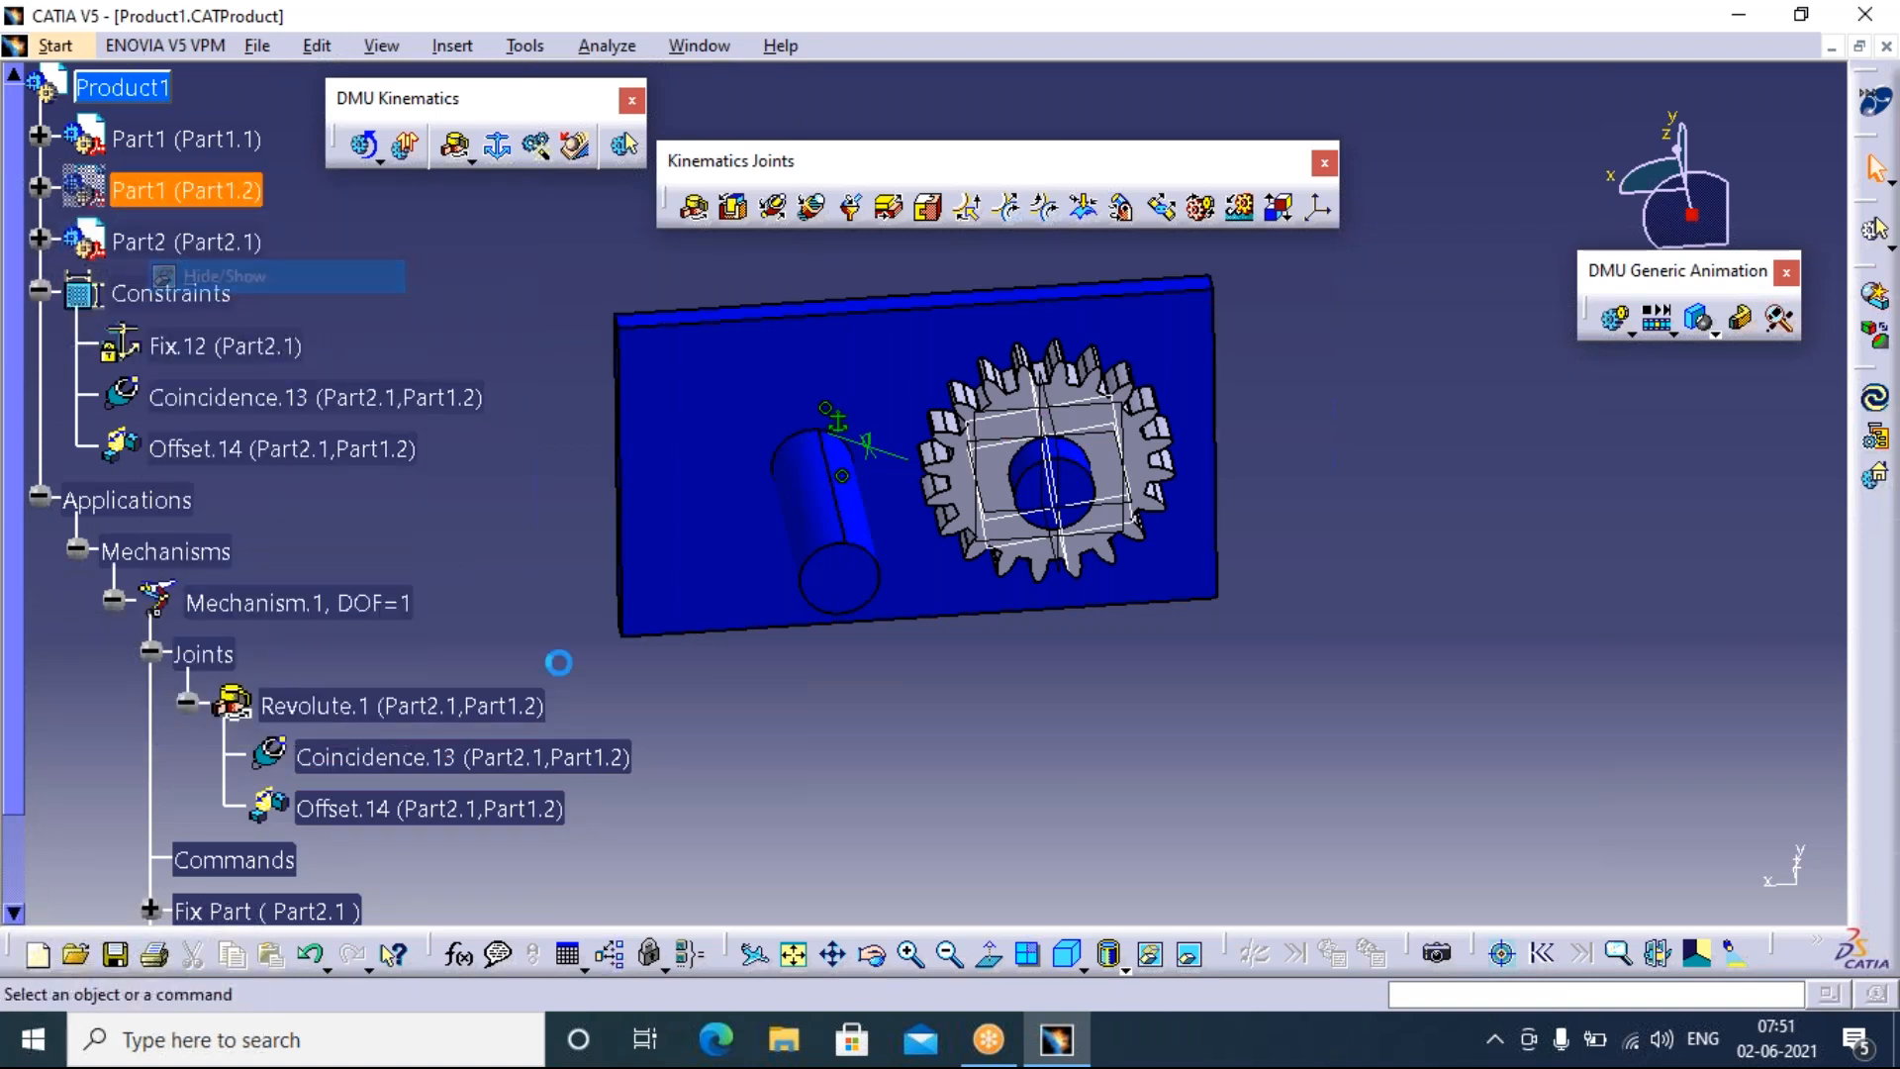
Set the revolute joint's offset constraint between Part2.1 and Part1.2 to 25 mm
double_click(406, 818)
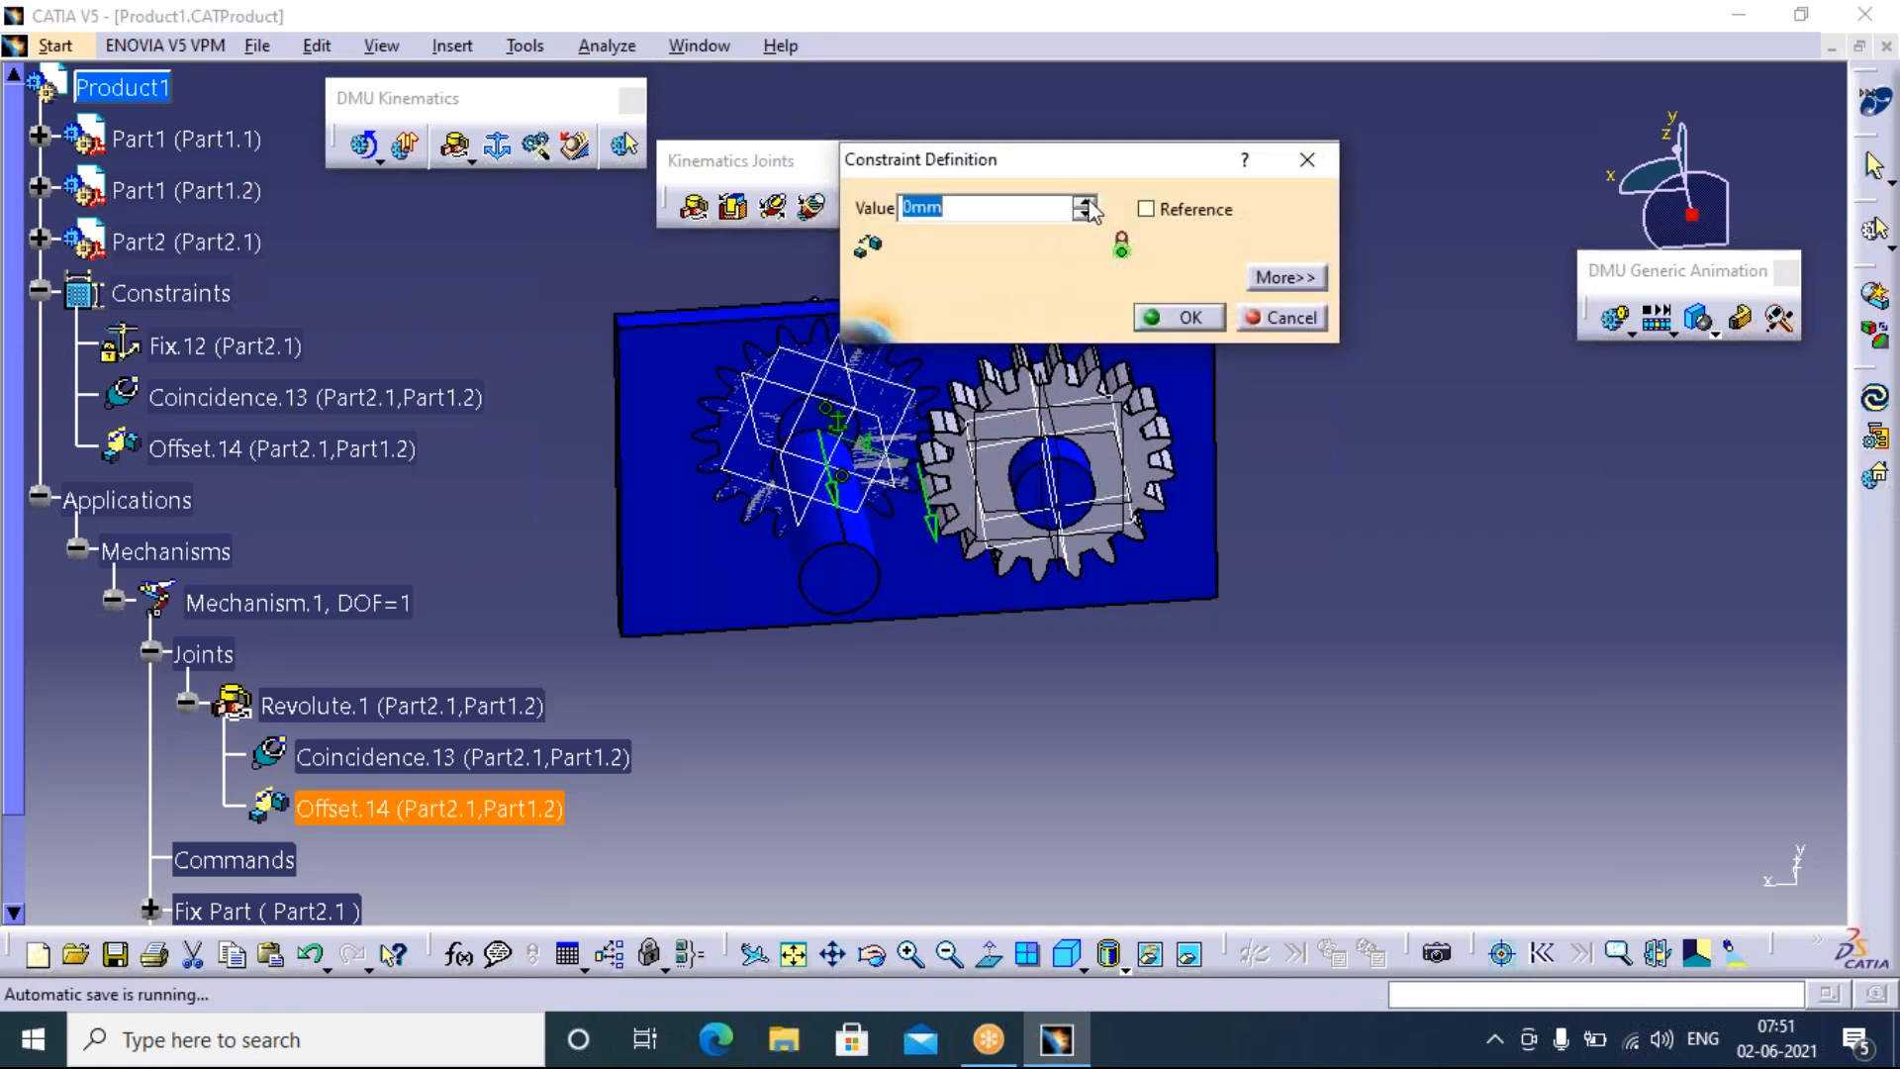
text(3mm)
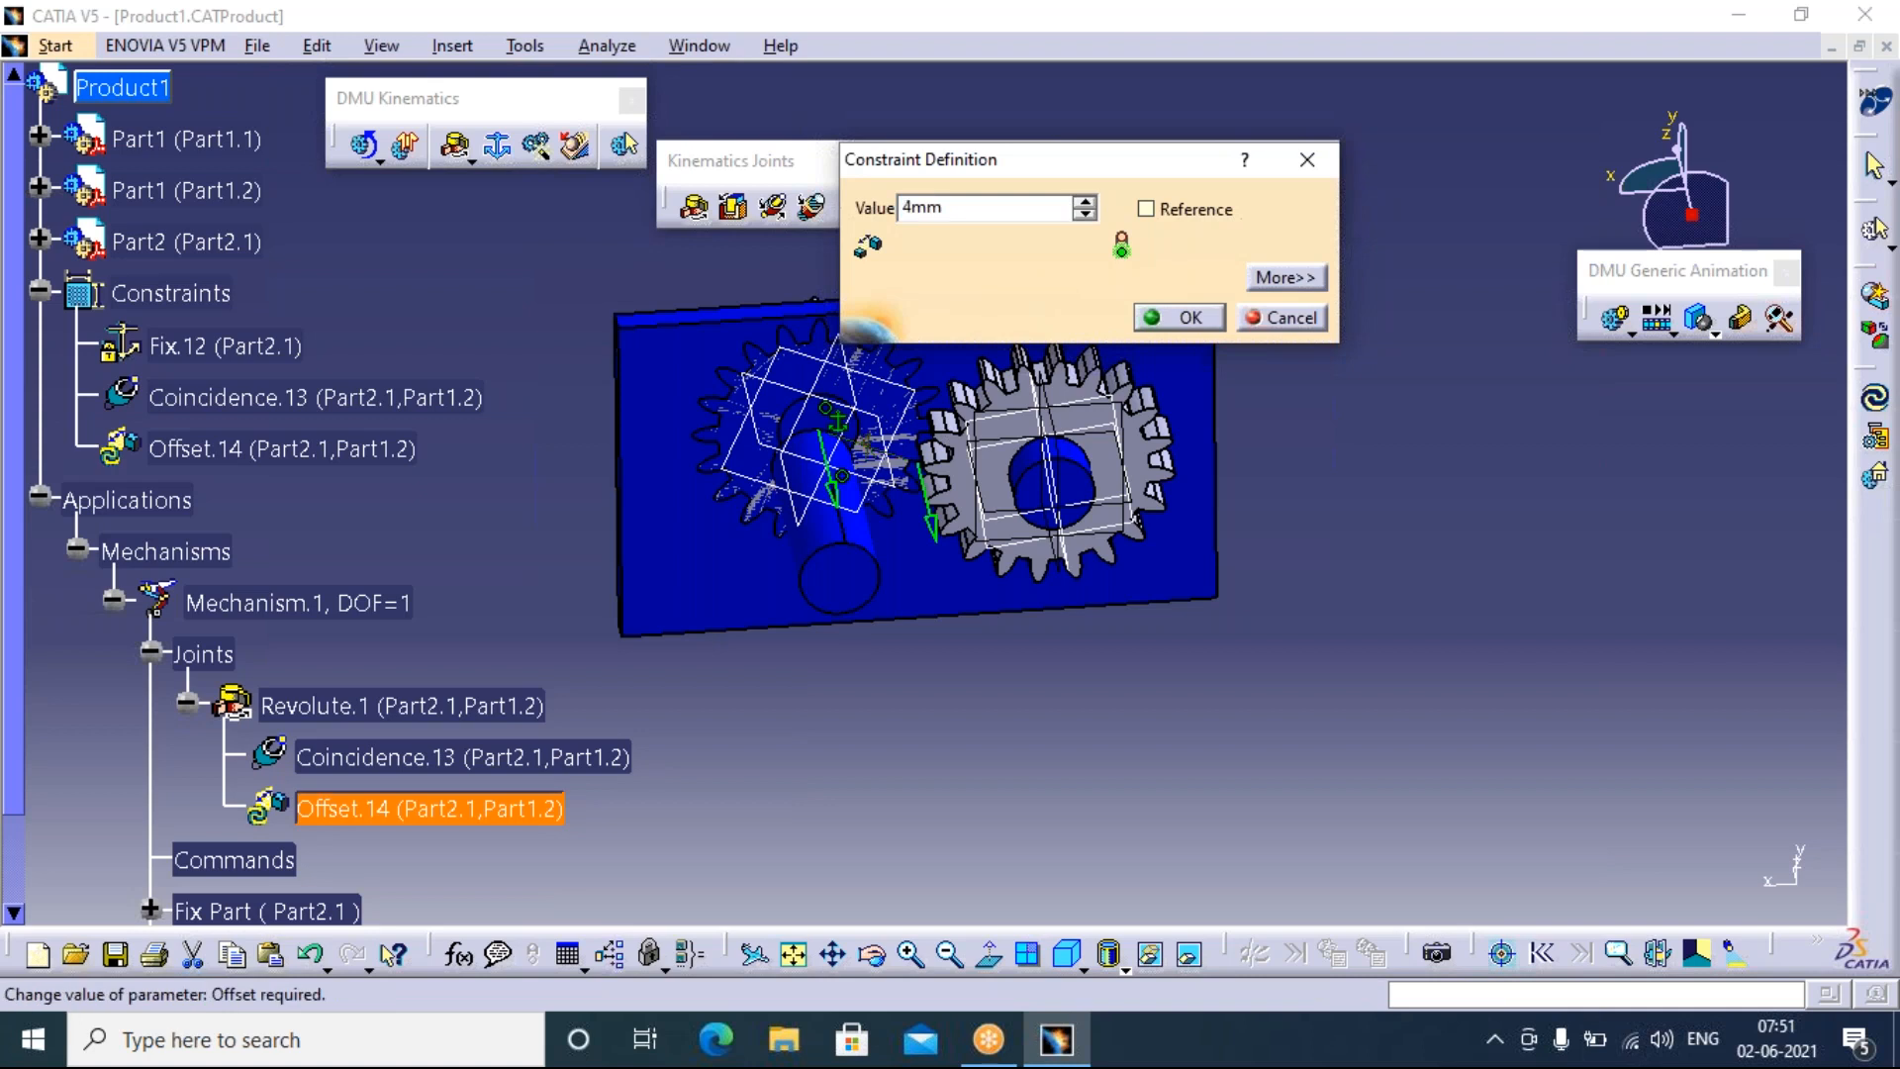
key(BackSpace)
key(BackSpace)
key(BackSpace)
text(12mm)
click(1180, 316)
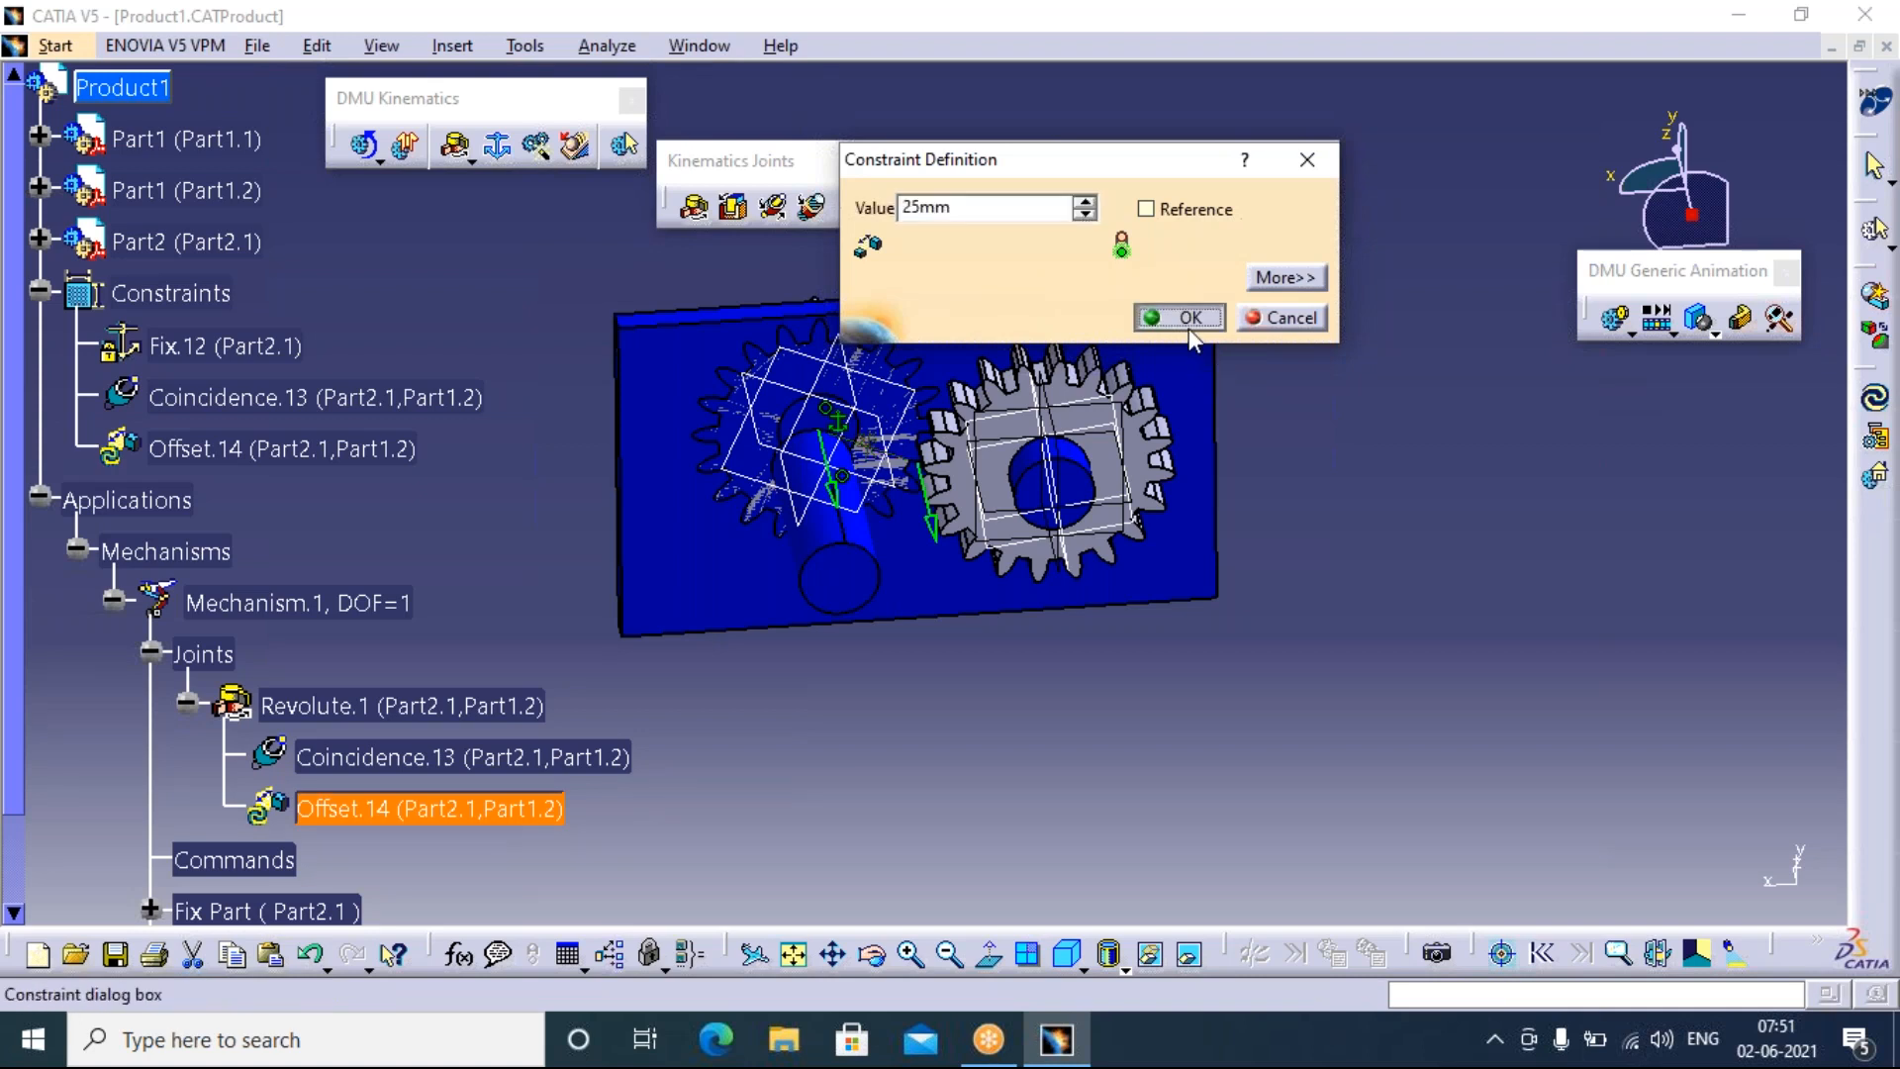
click(1431, 515)
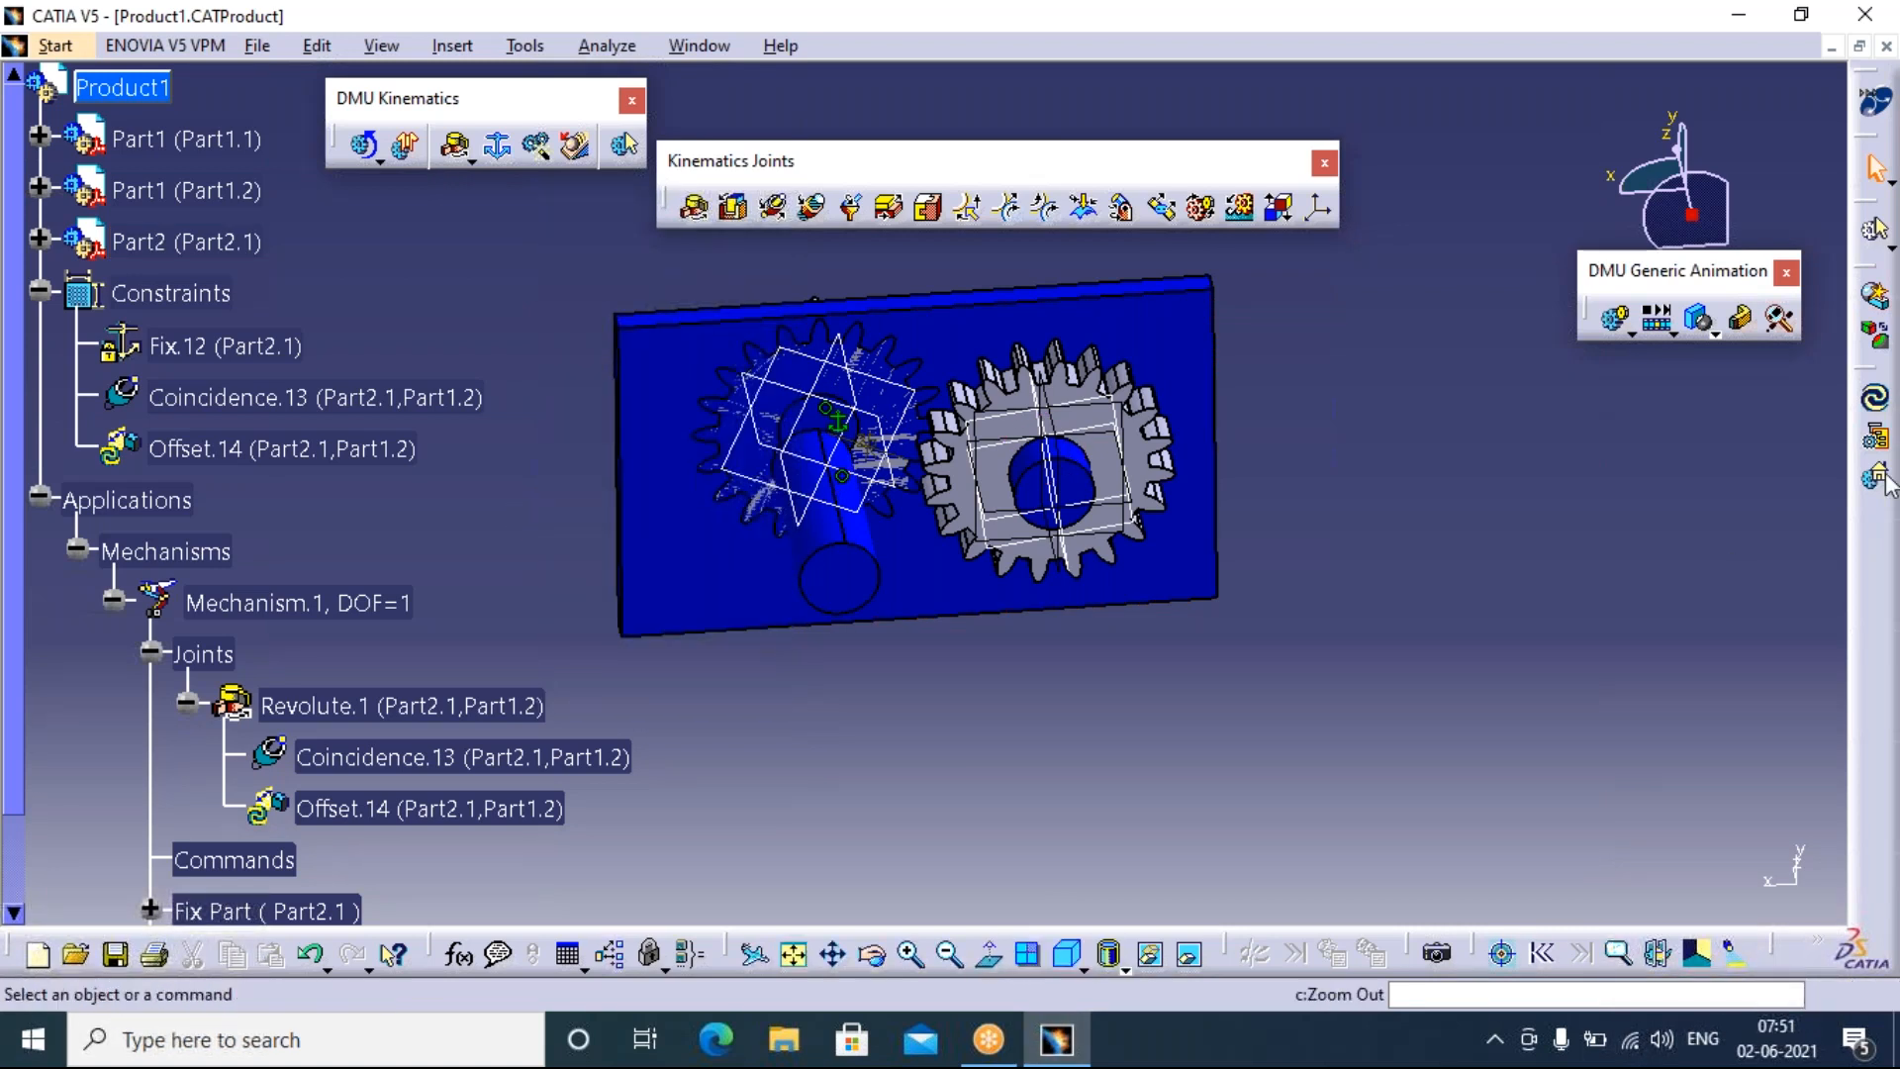
Reverse the offset direction between Part2.1 and Part1.2 by setting the constraint value to -25 mm
click(872, 954)
drag(1321, 304, 919, 537)
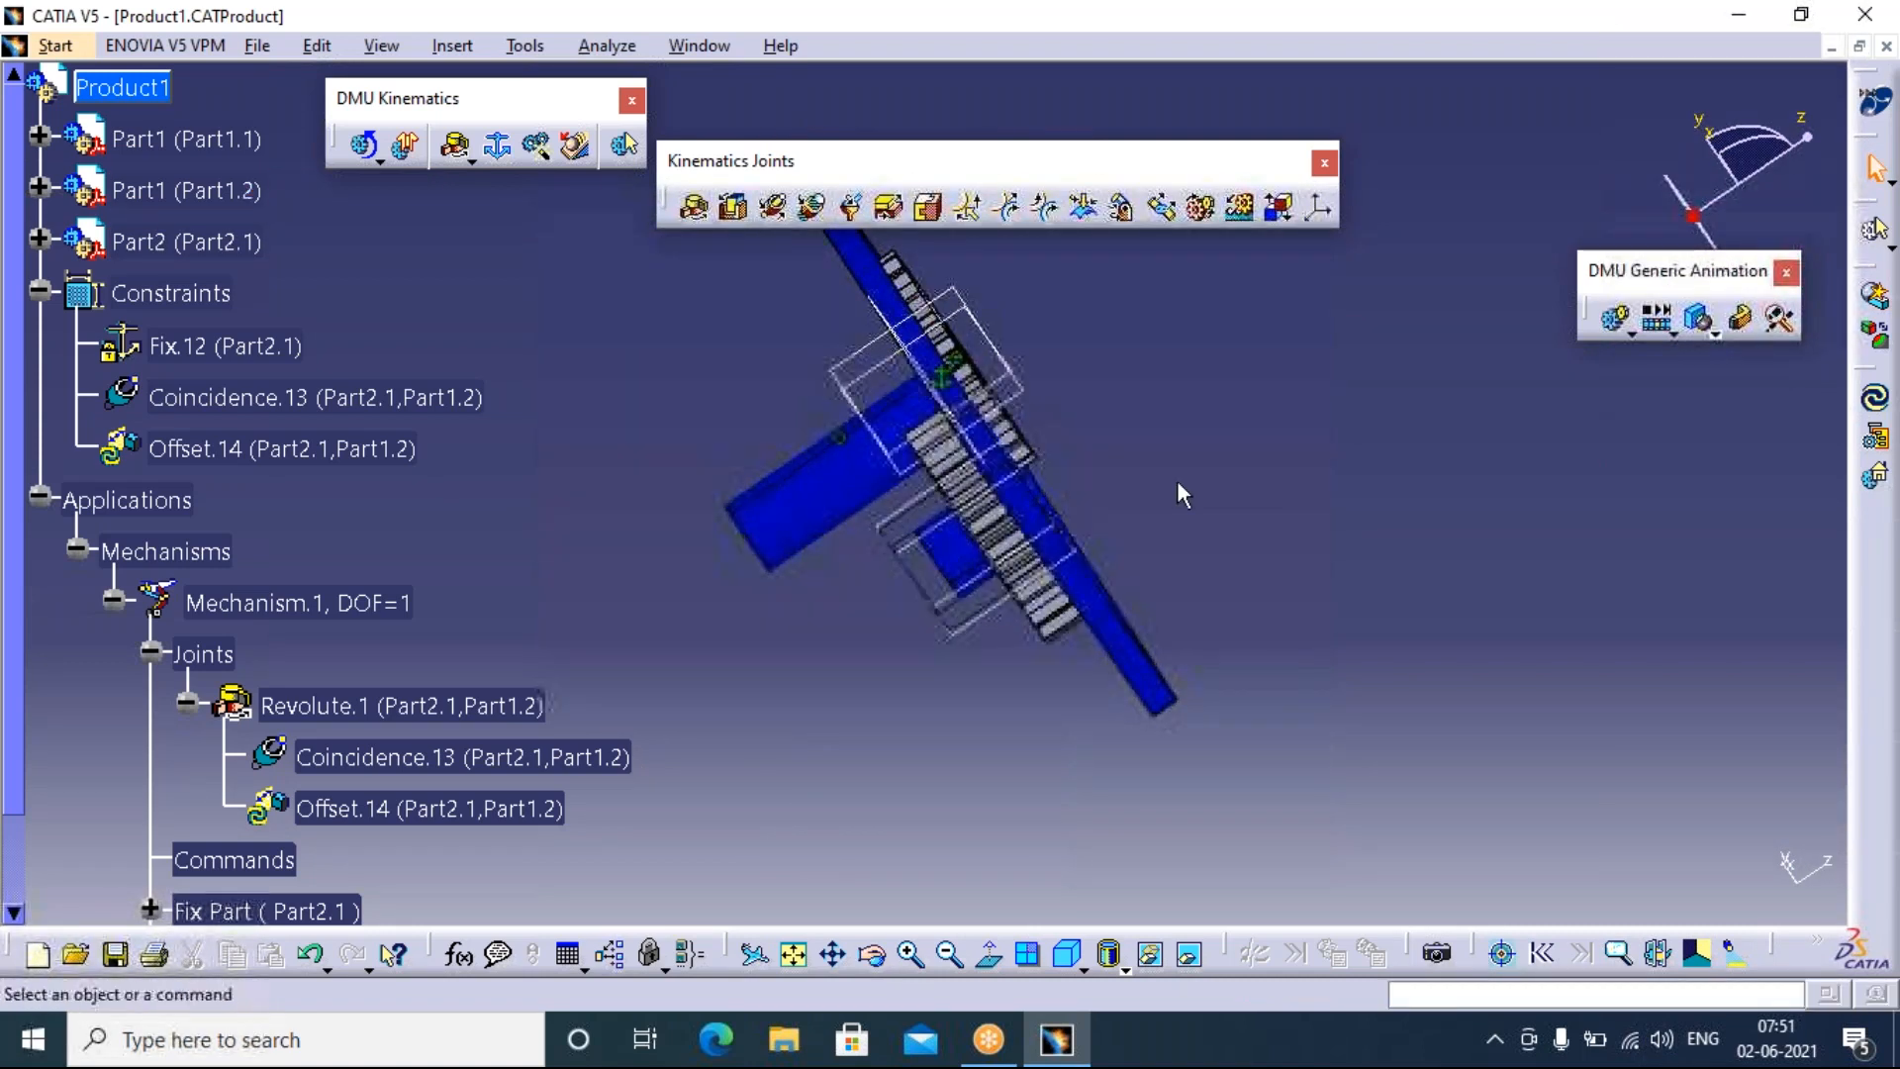
double_click(332, 705)
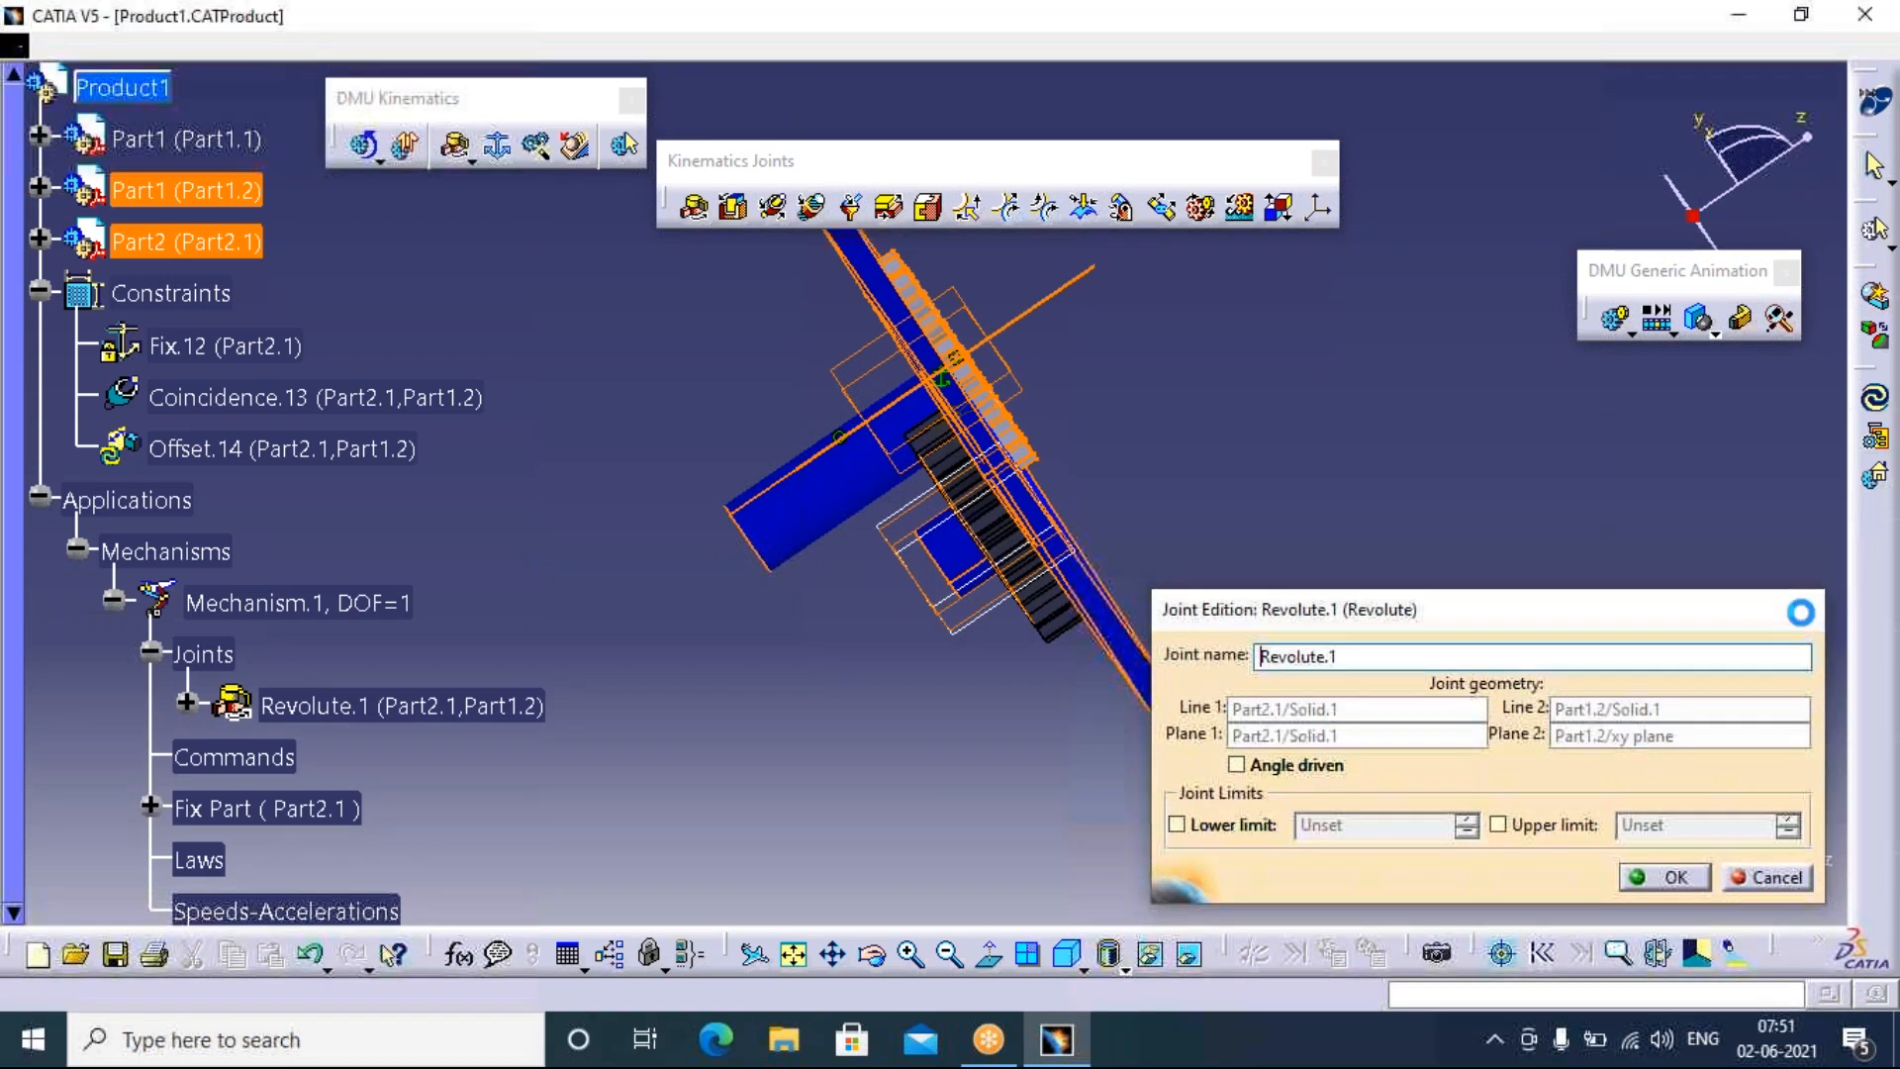
click(1802, 620)
click(186, 701)
double_click(386, 807)
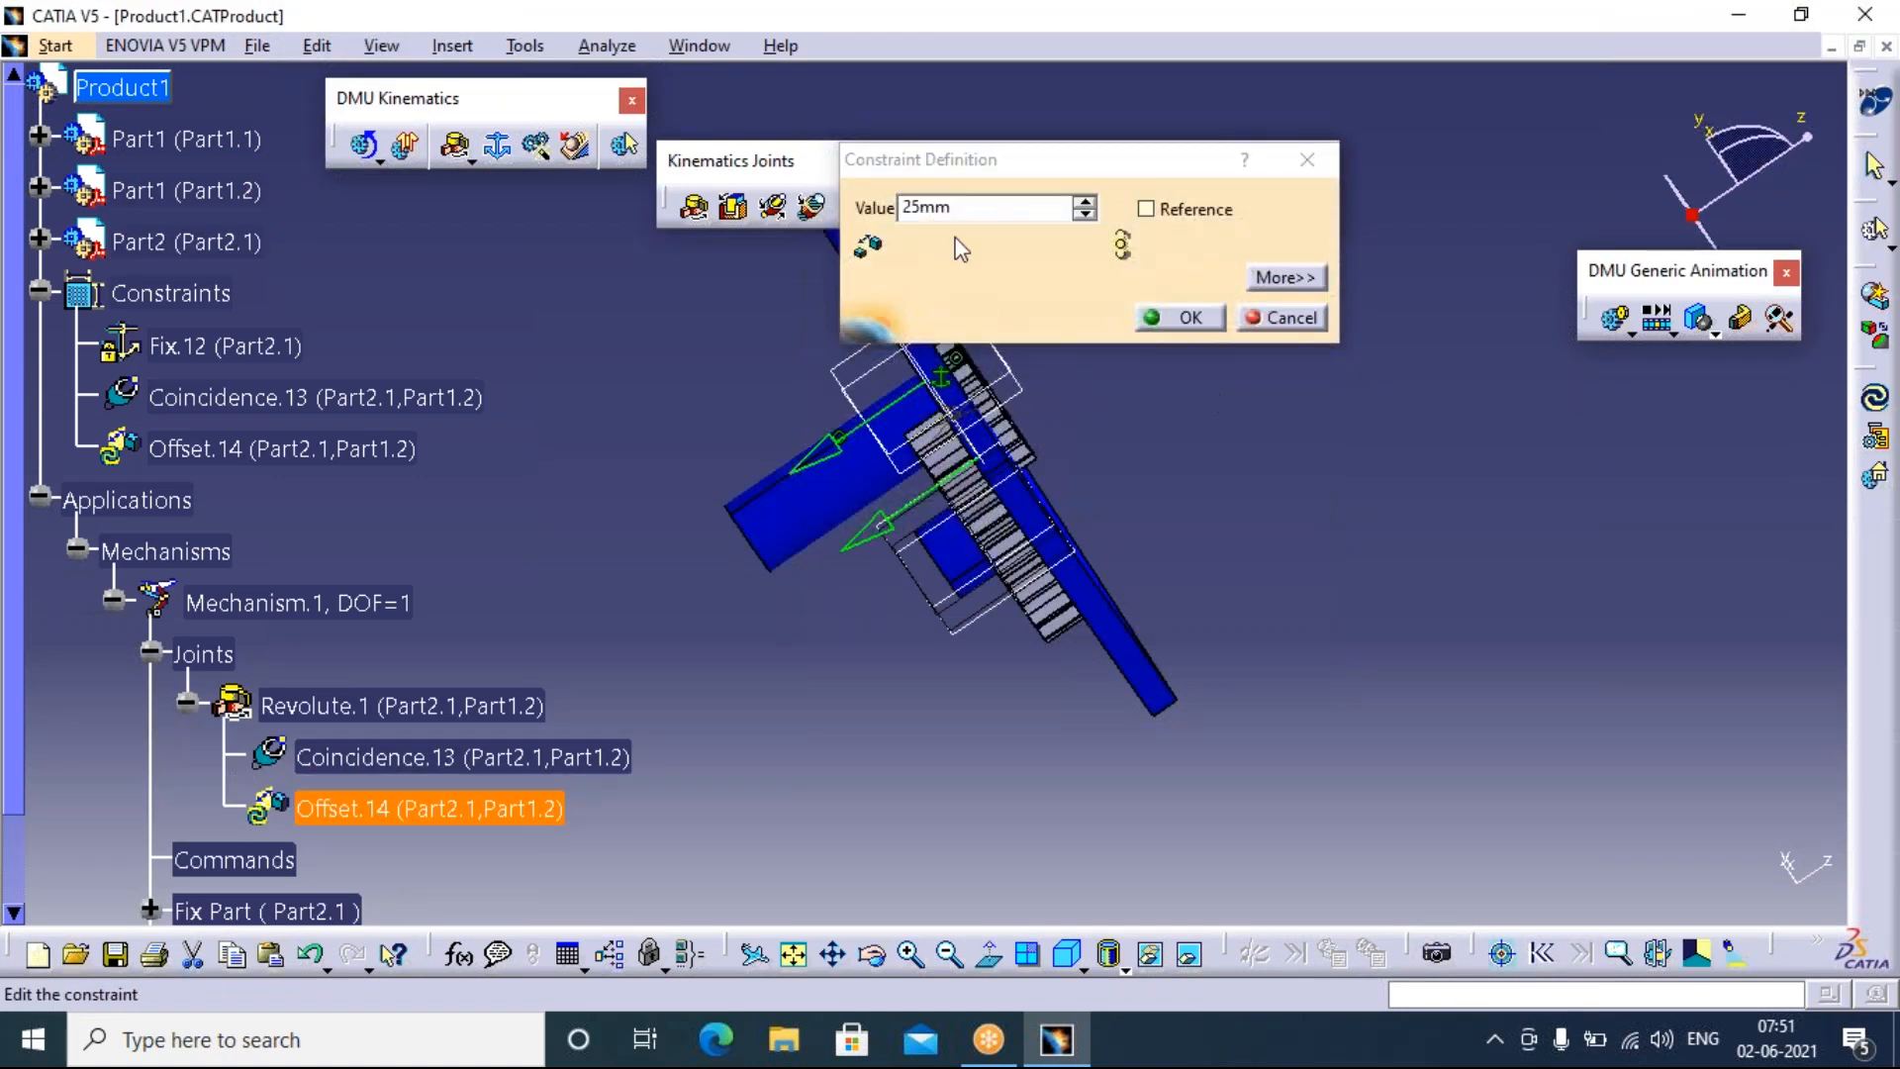
click(905, 207)
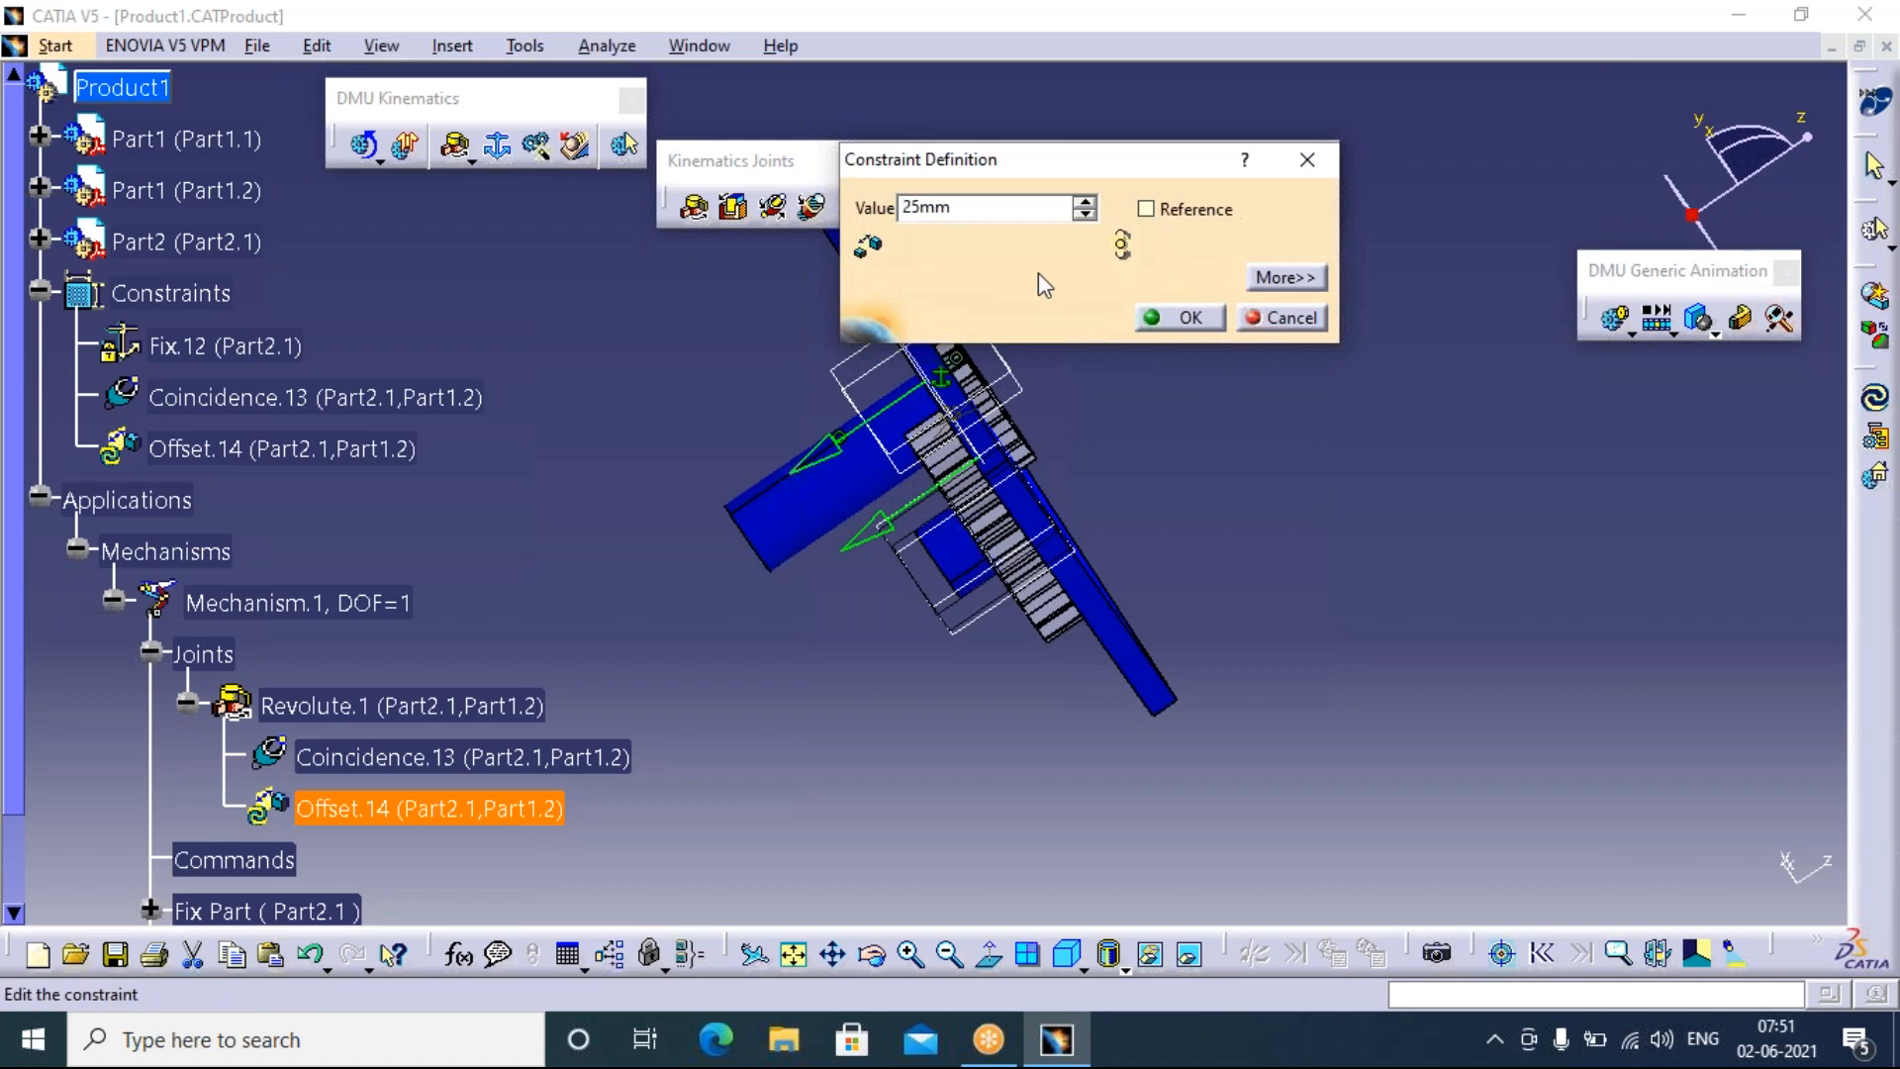
text(-)
click(1216, 315)
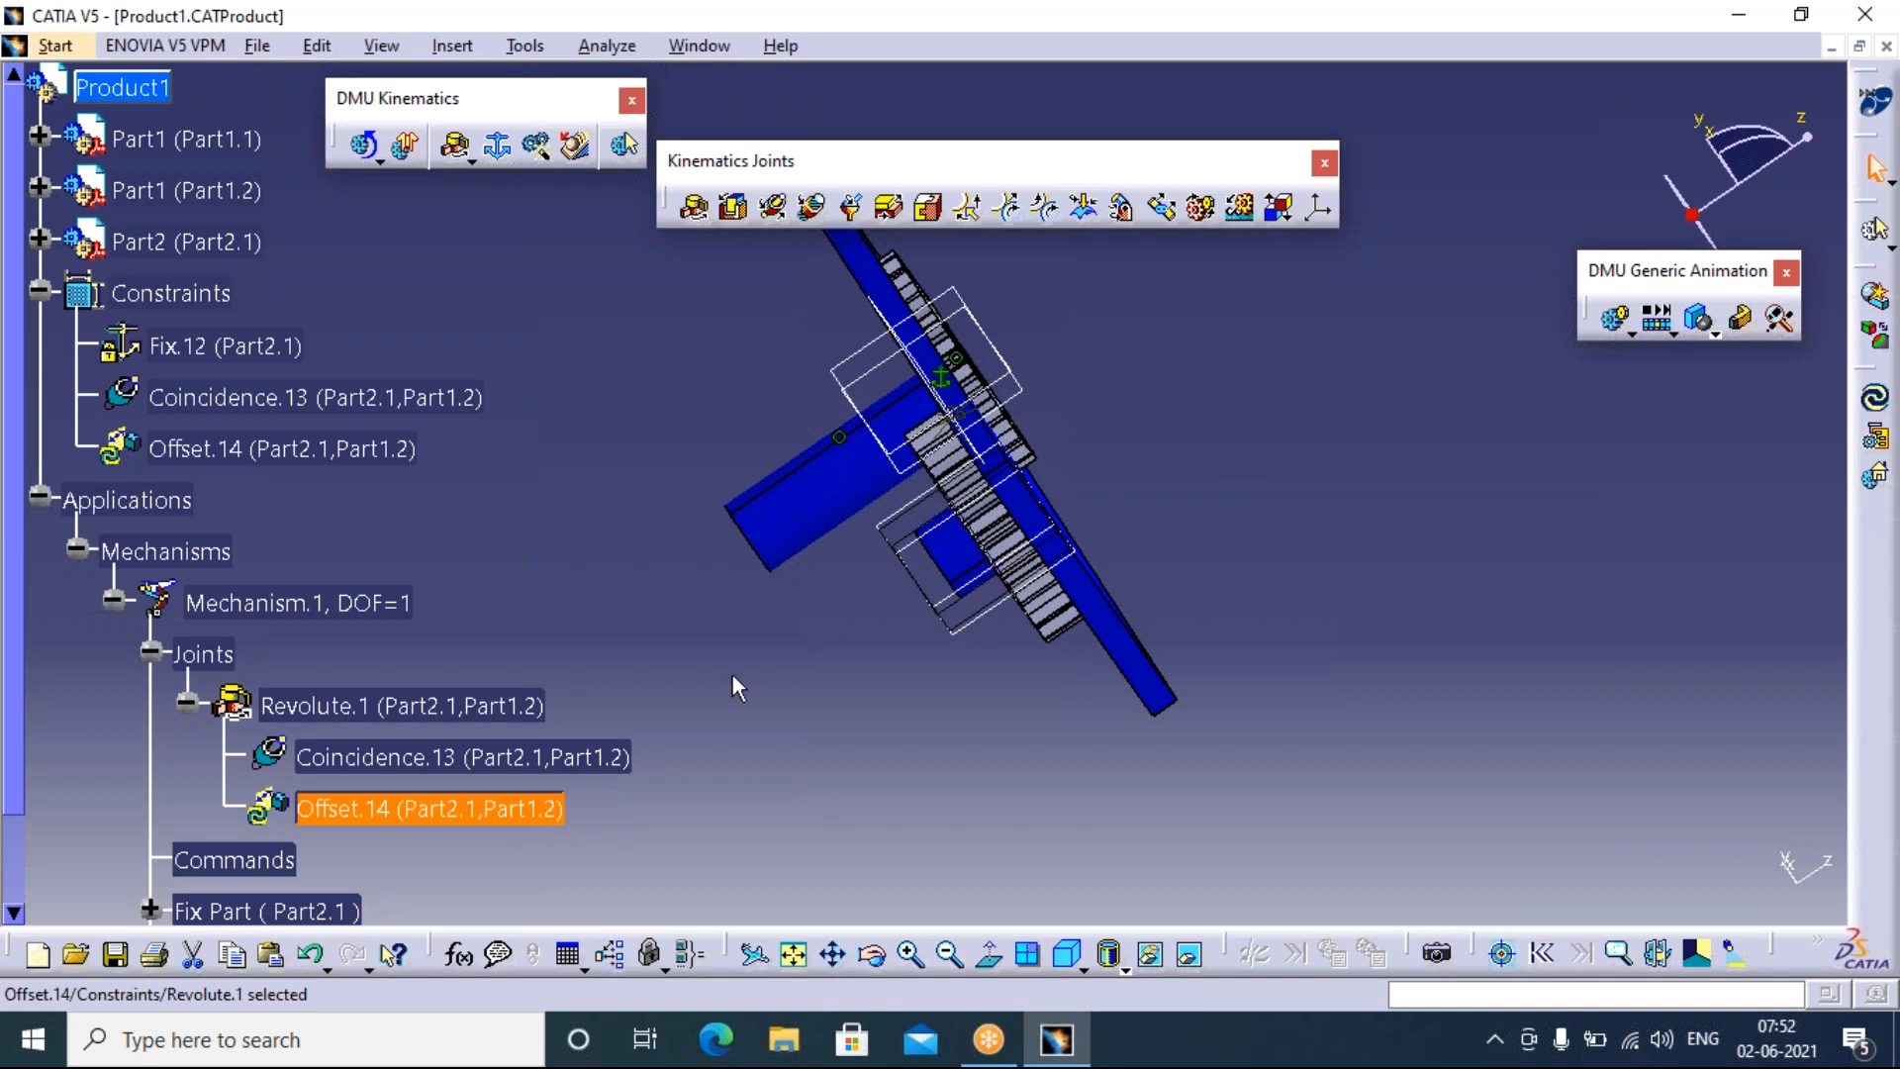
click(760, 784)
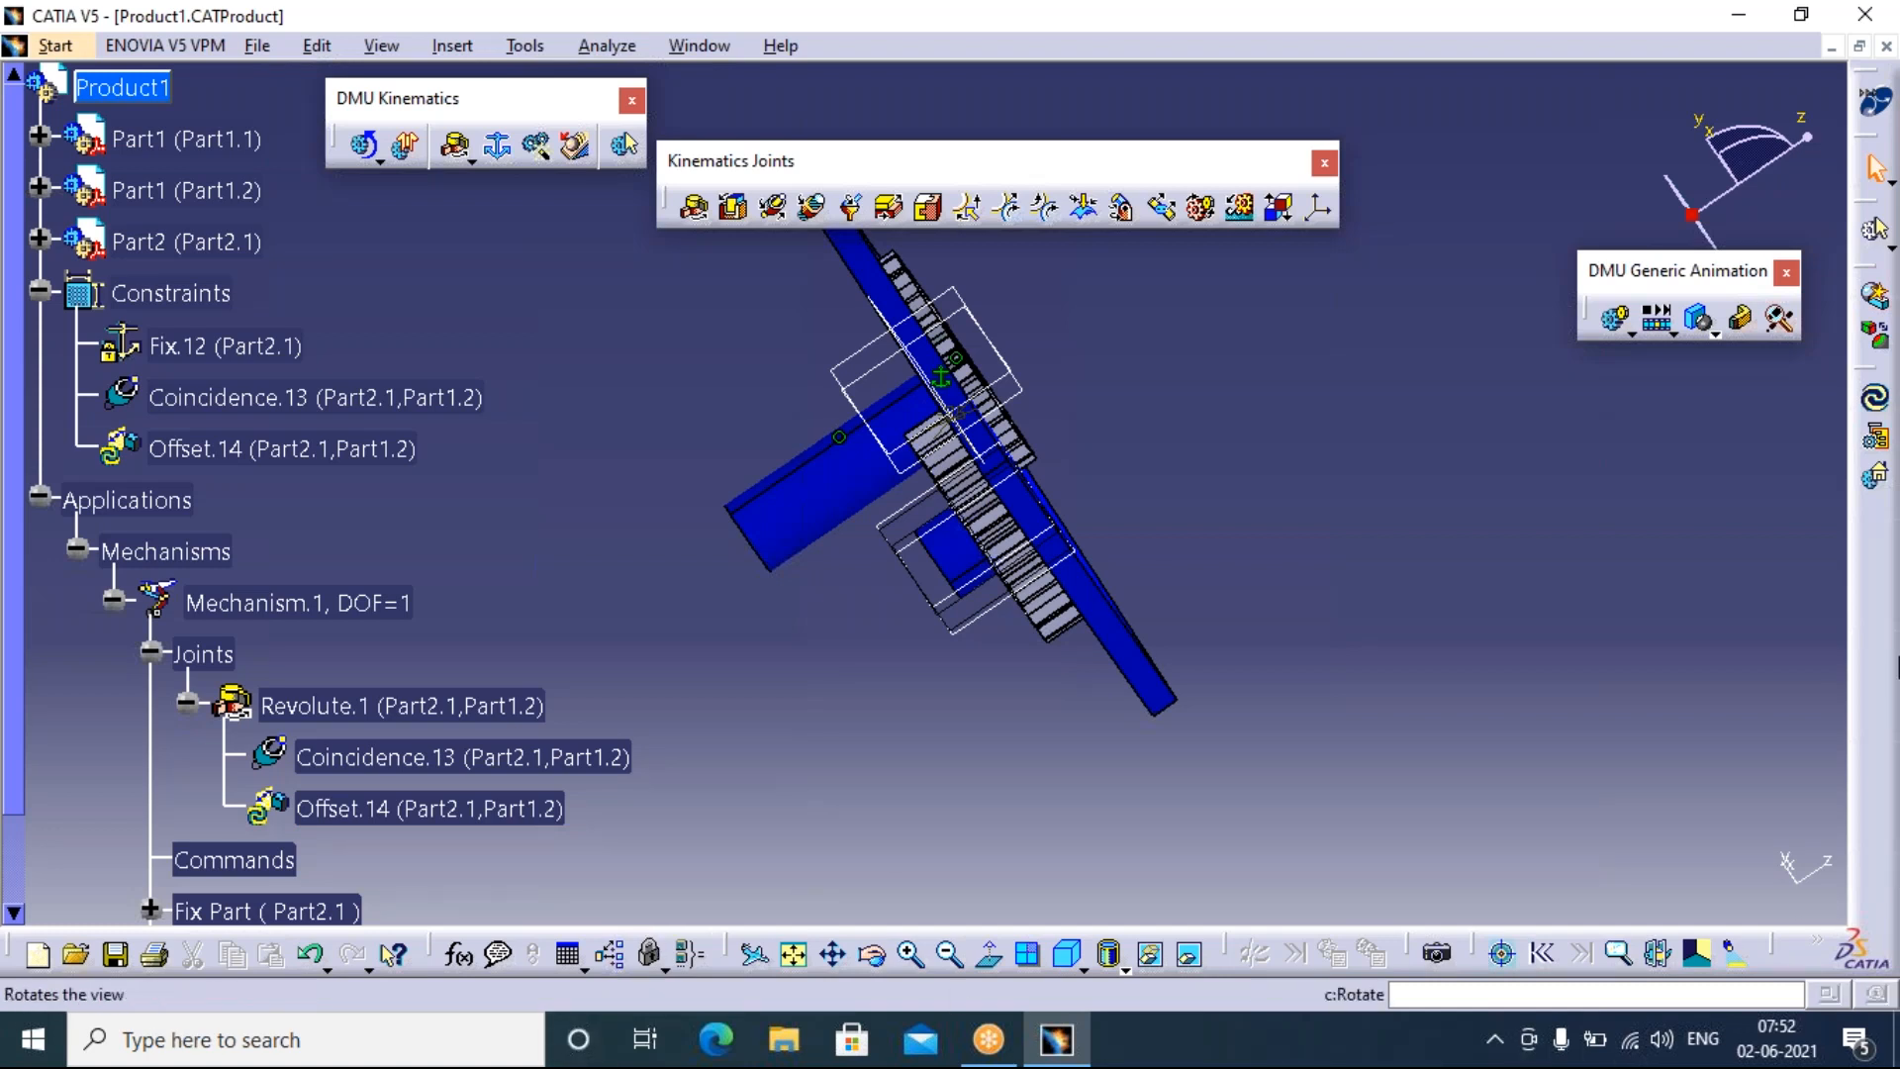
Update Mechanism.1 to apply the negative offset to gear Part1.2
right_click(1888, 663)
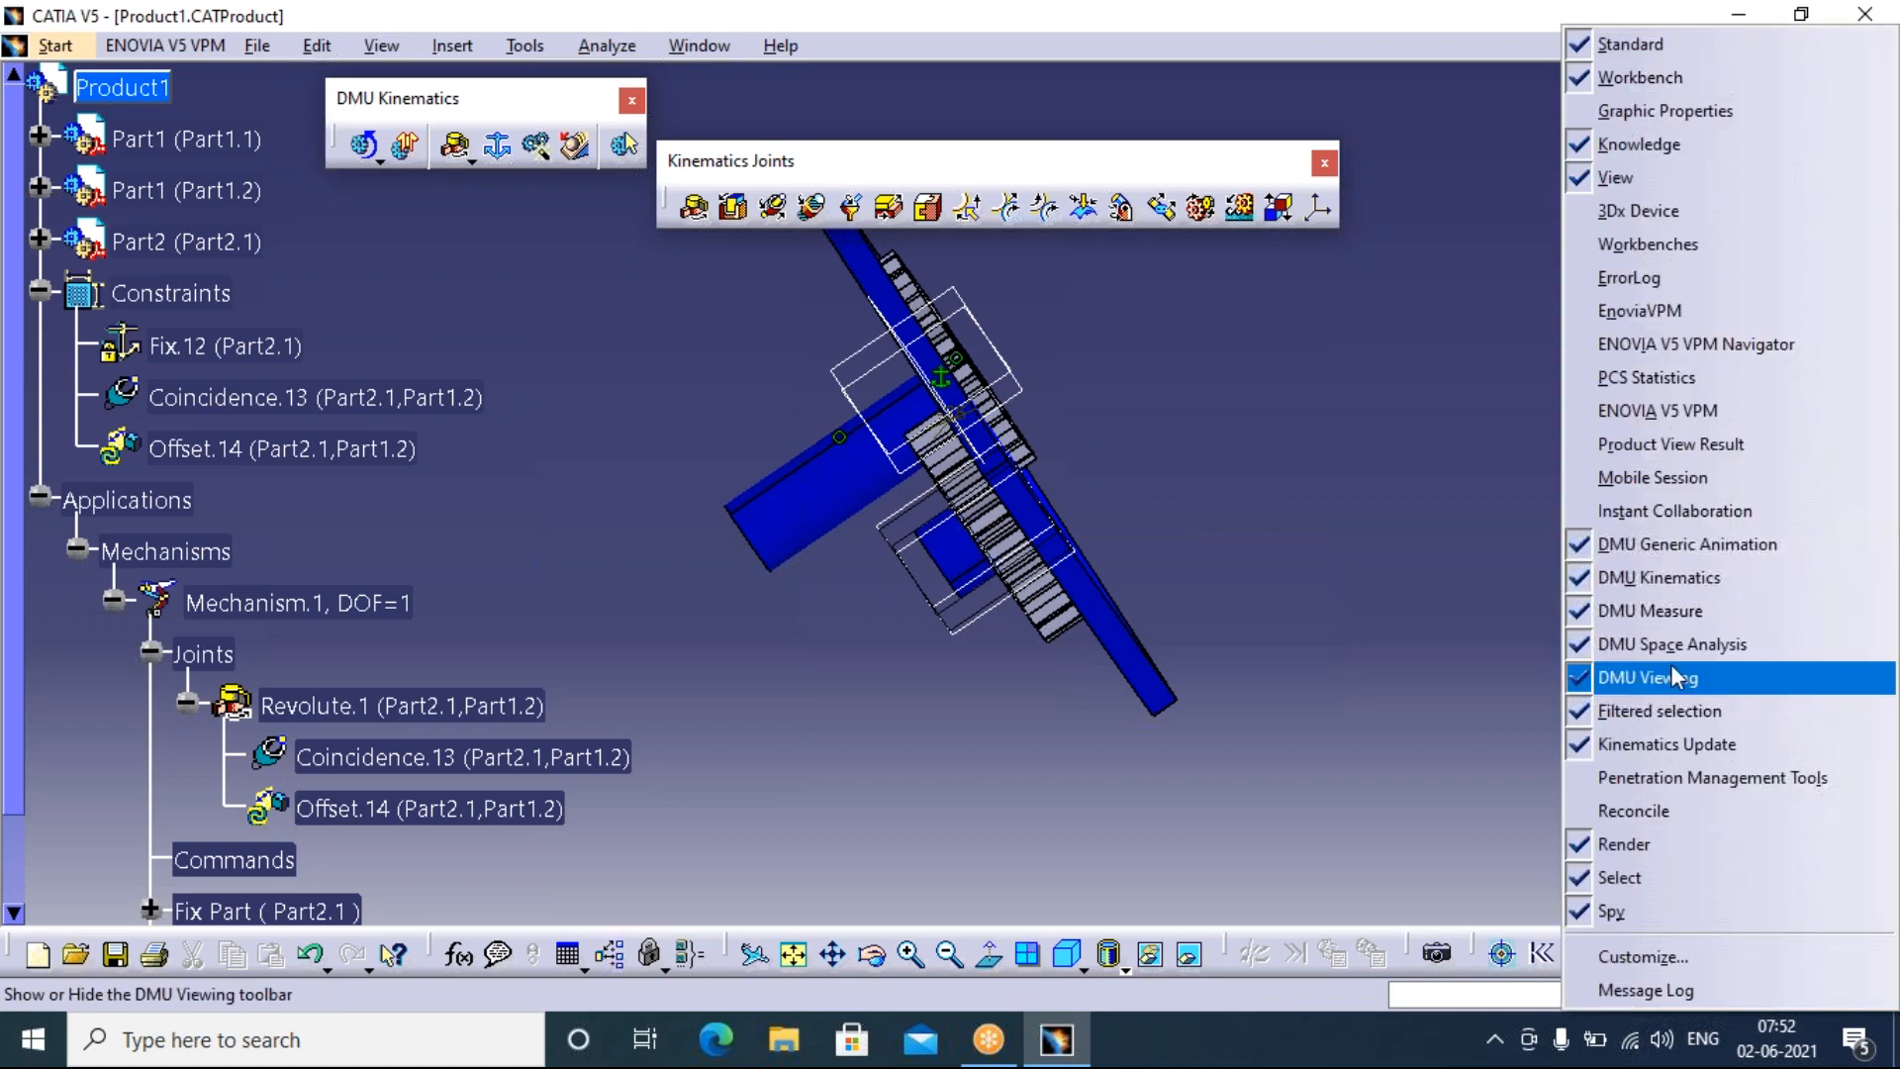
click(1876, 399)
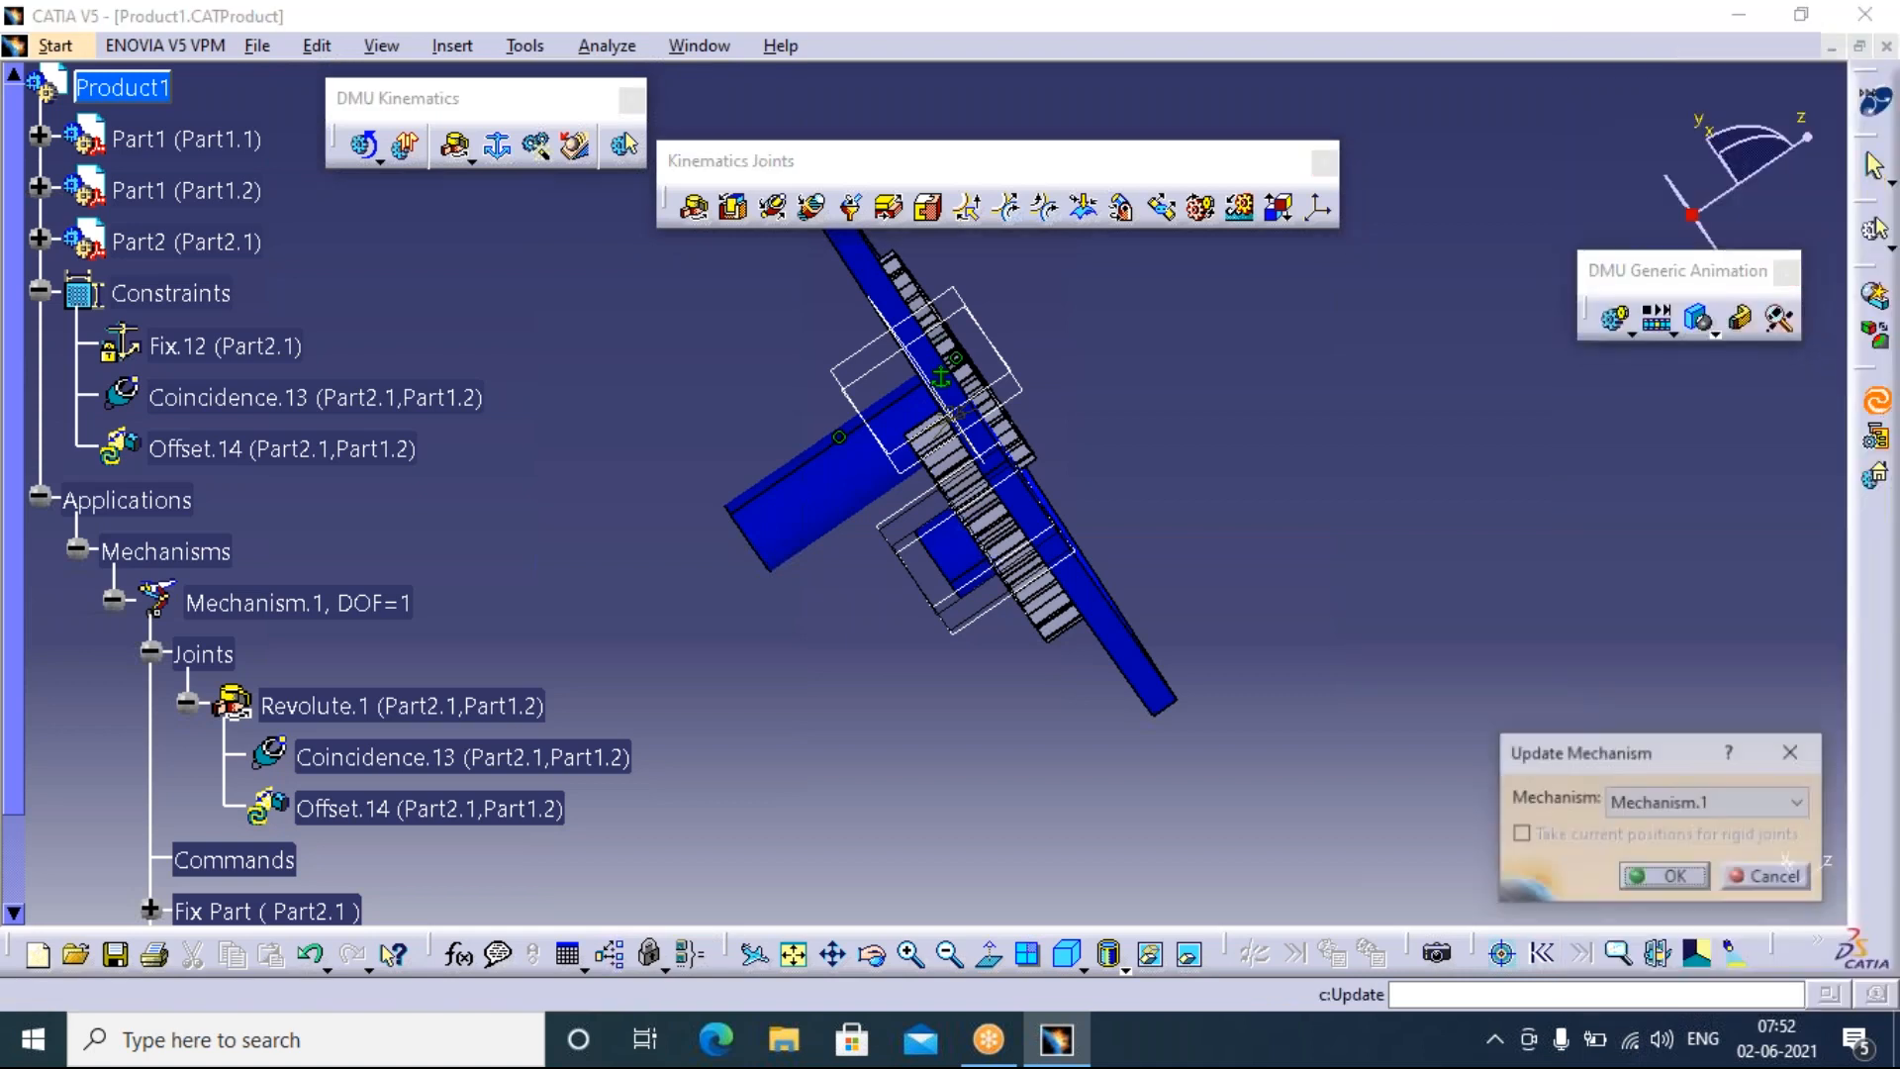
click(1664, 875)
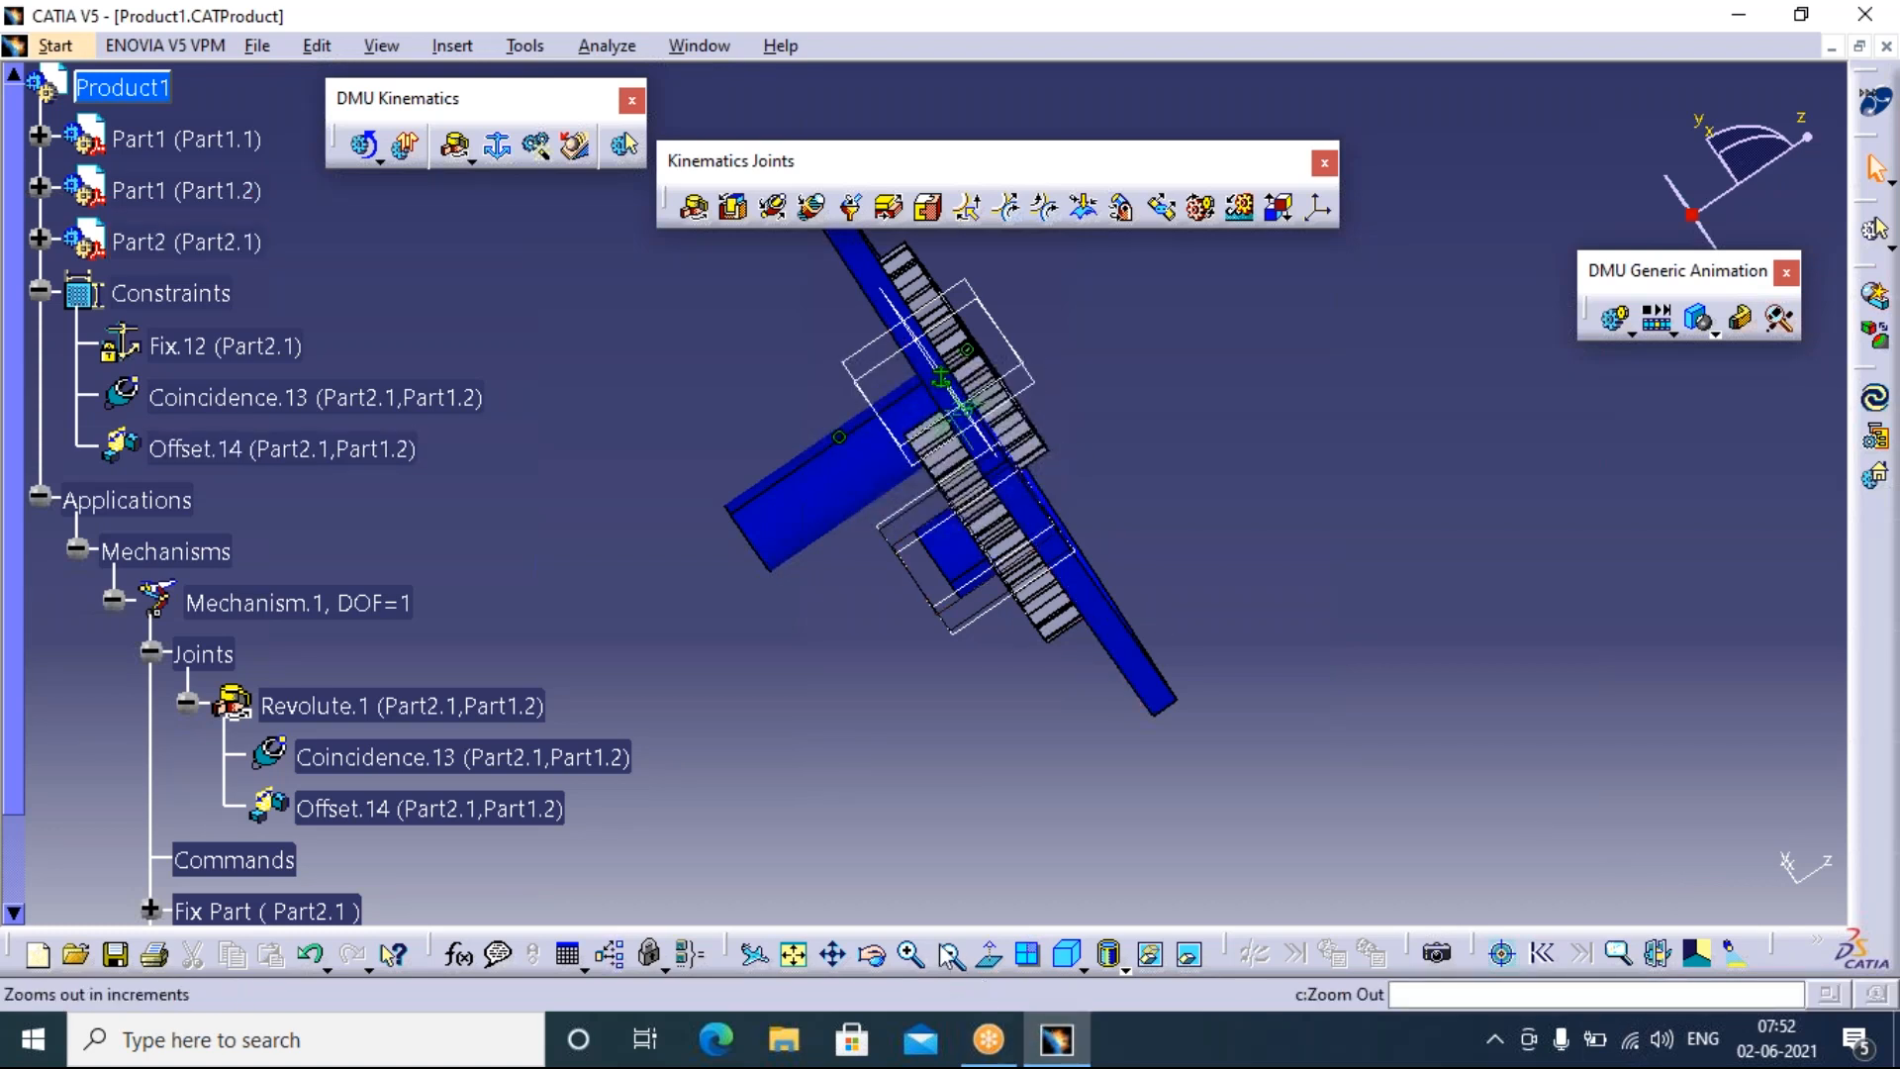
Set the gear's offset from the plate to 50 mm and update Mechanism.1
click(912, 956)
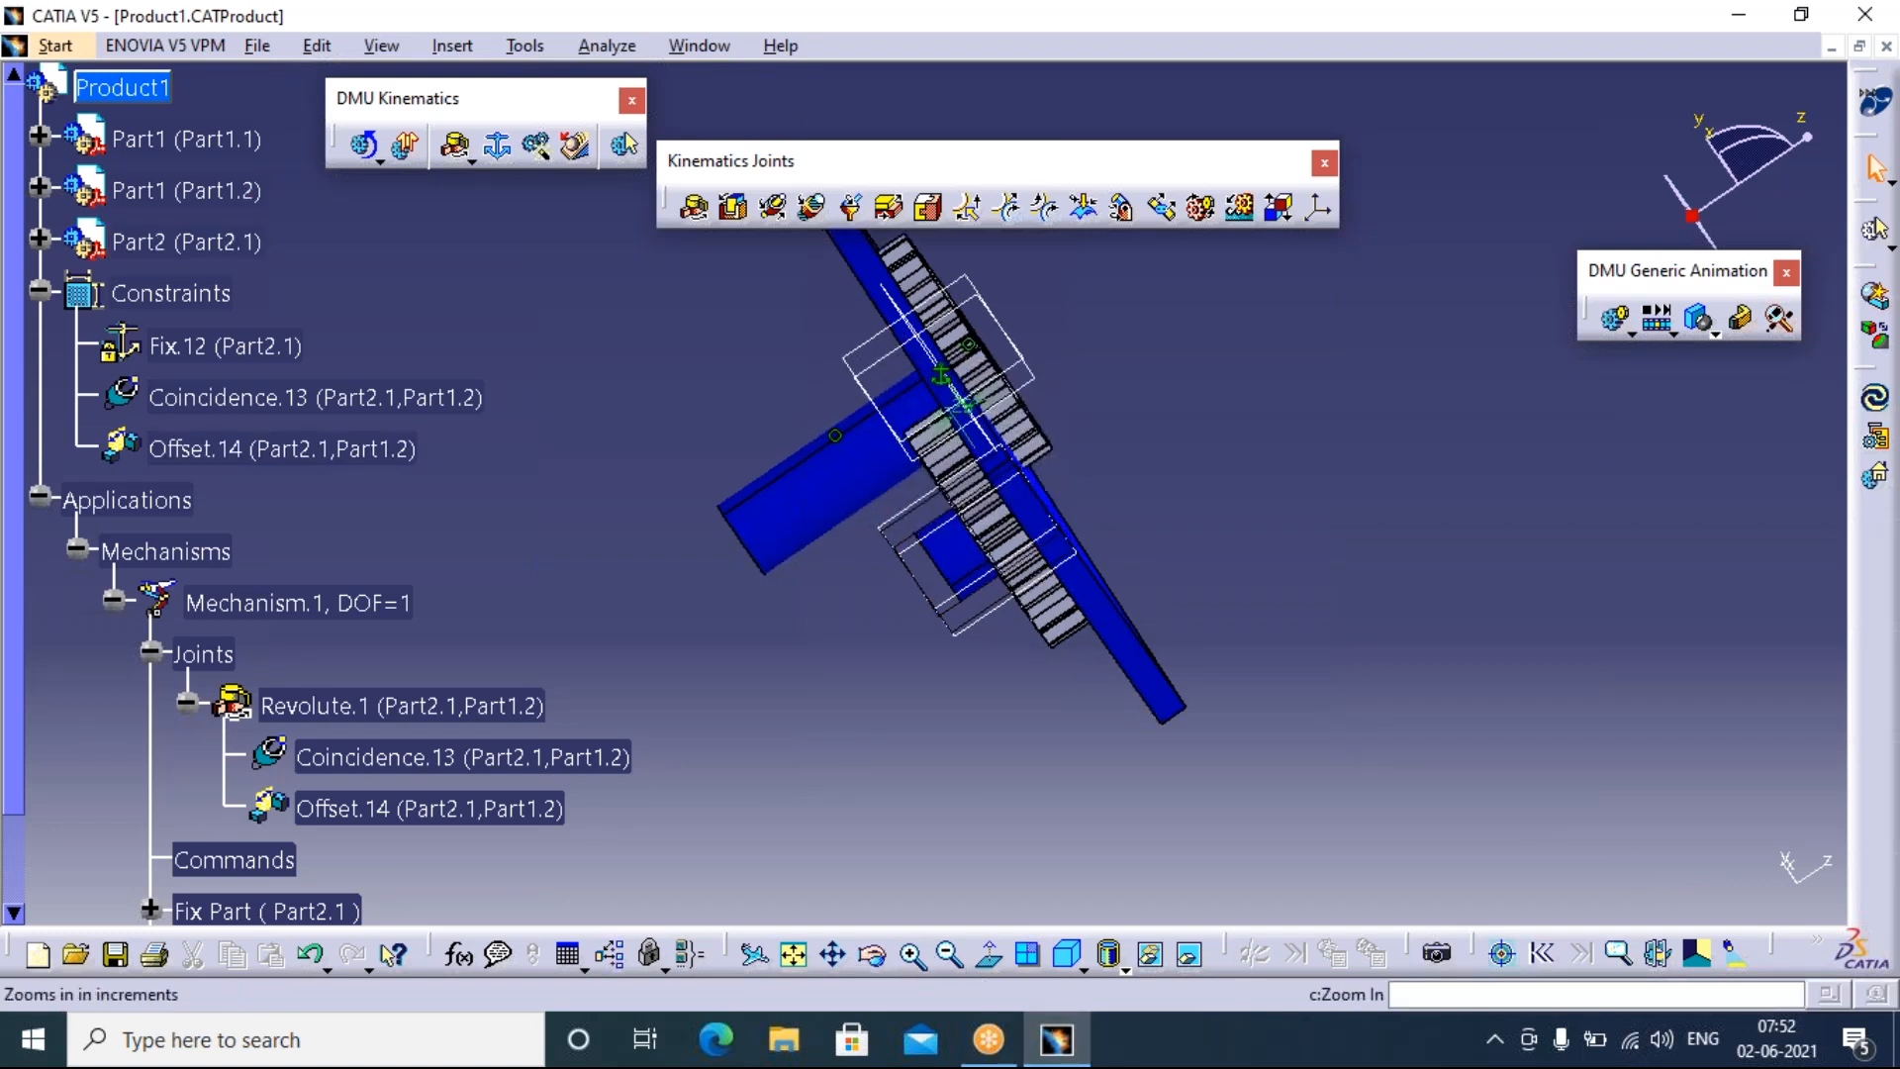
click(912, 956)
click(912, 956)
click(913, 955)
click(912, 956)
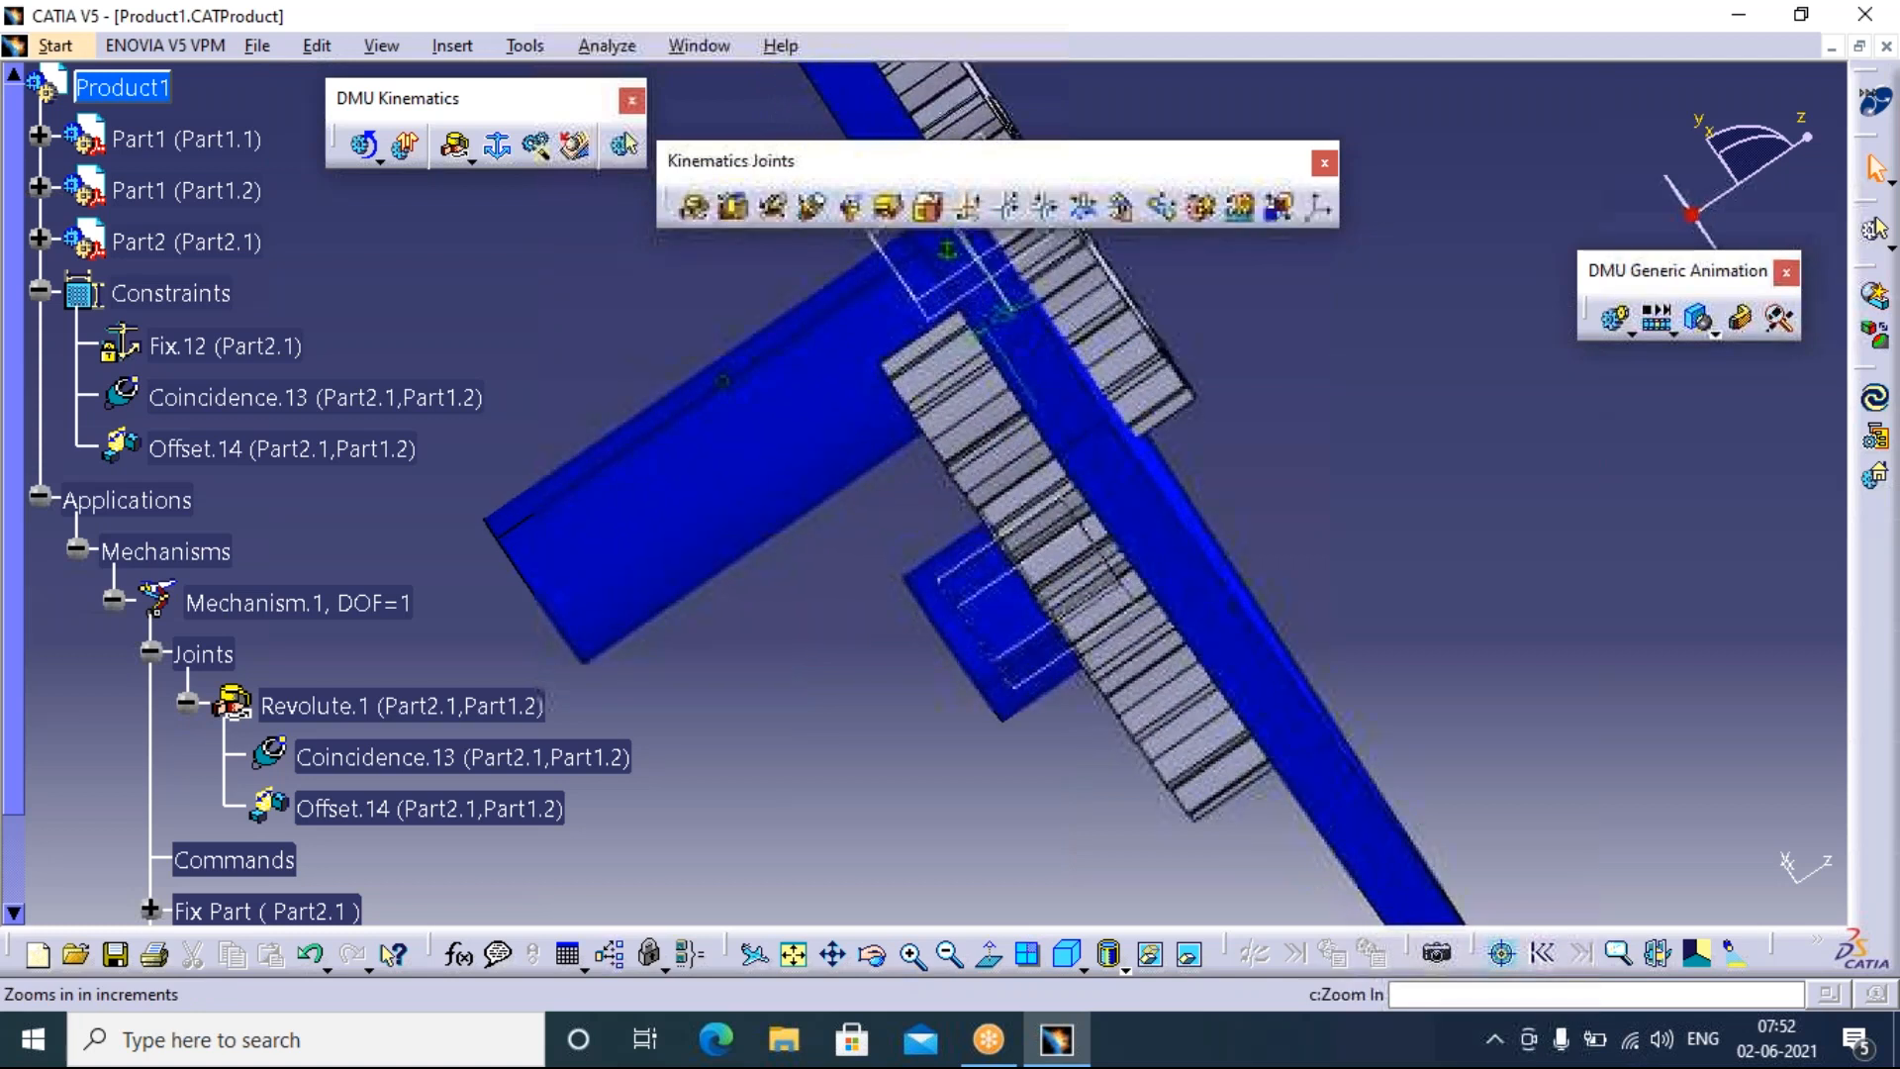
click(1019, 302)
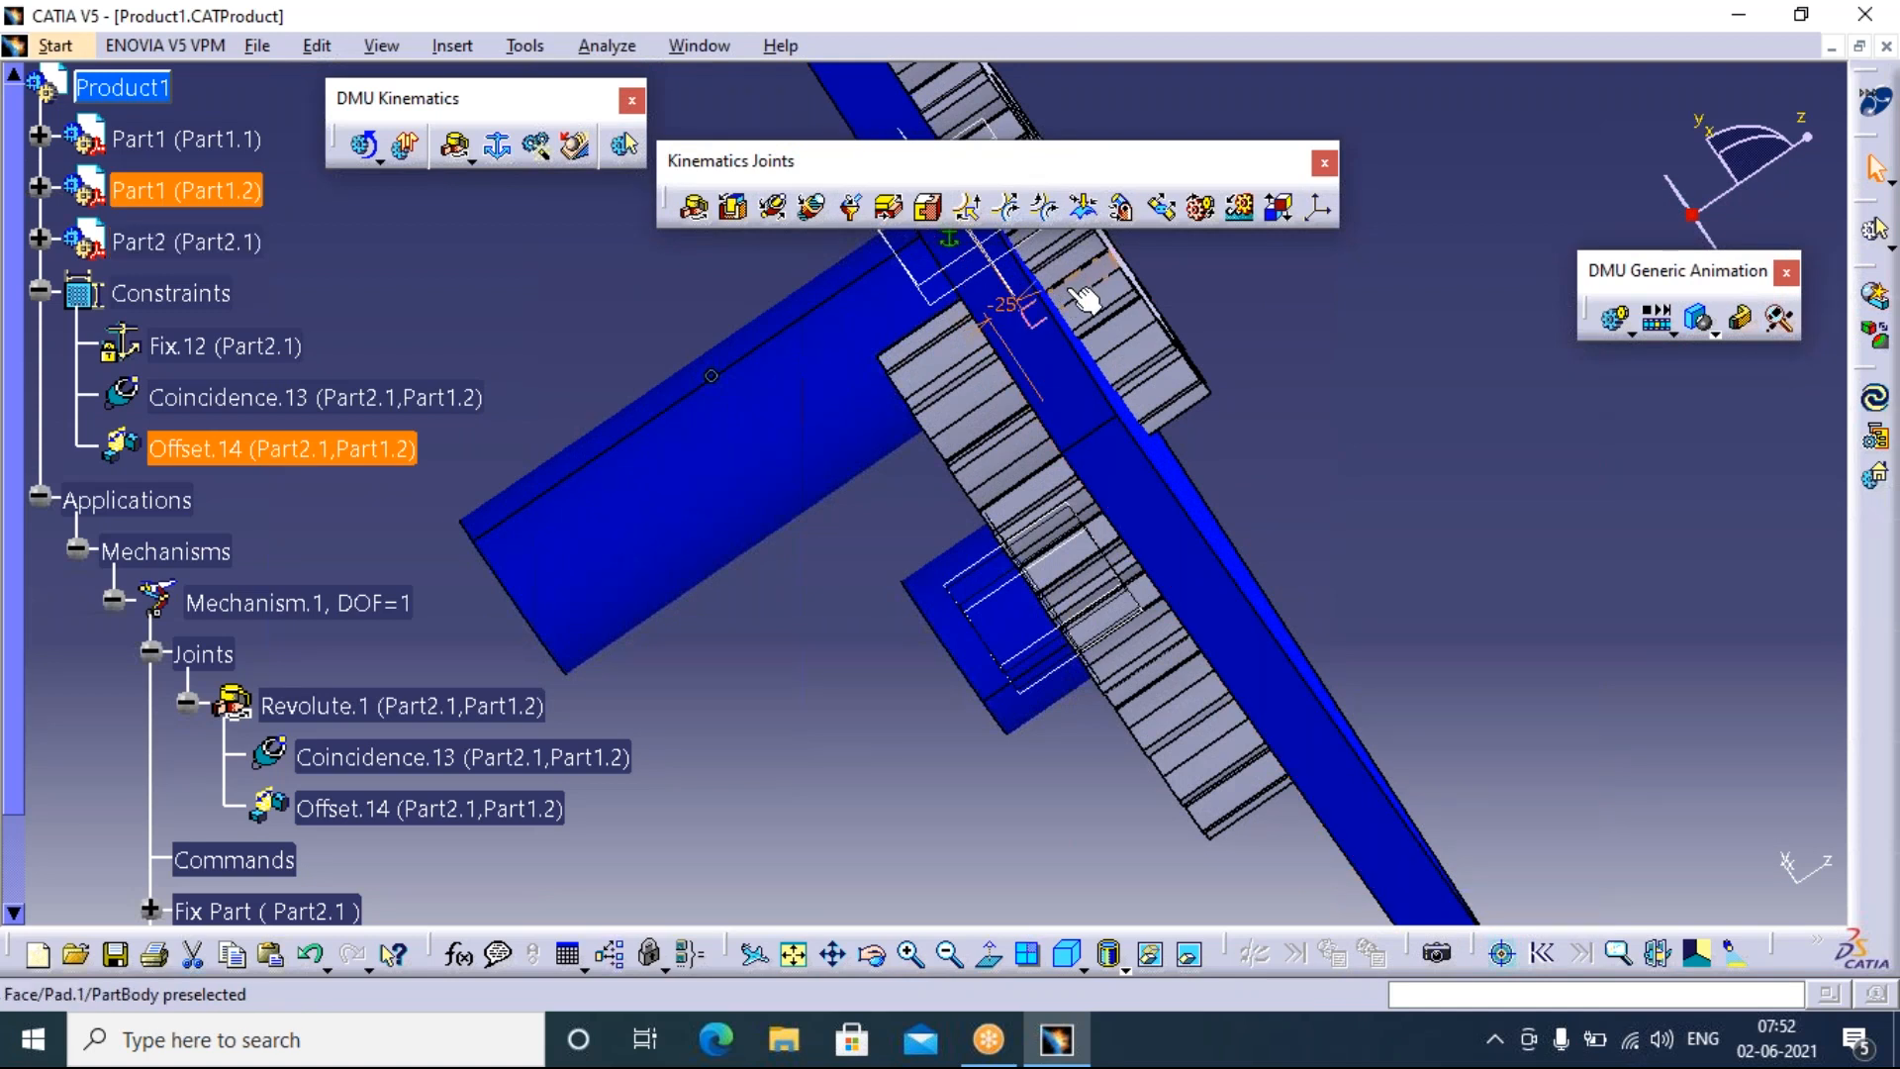
double_click(1026, 312)
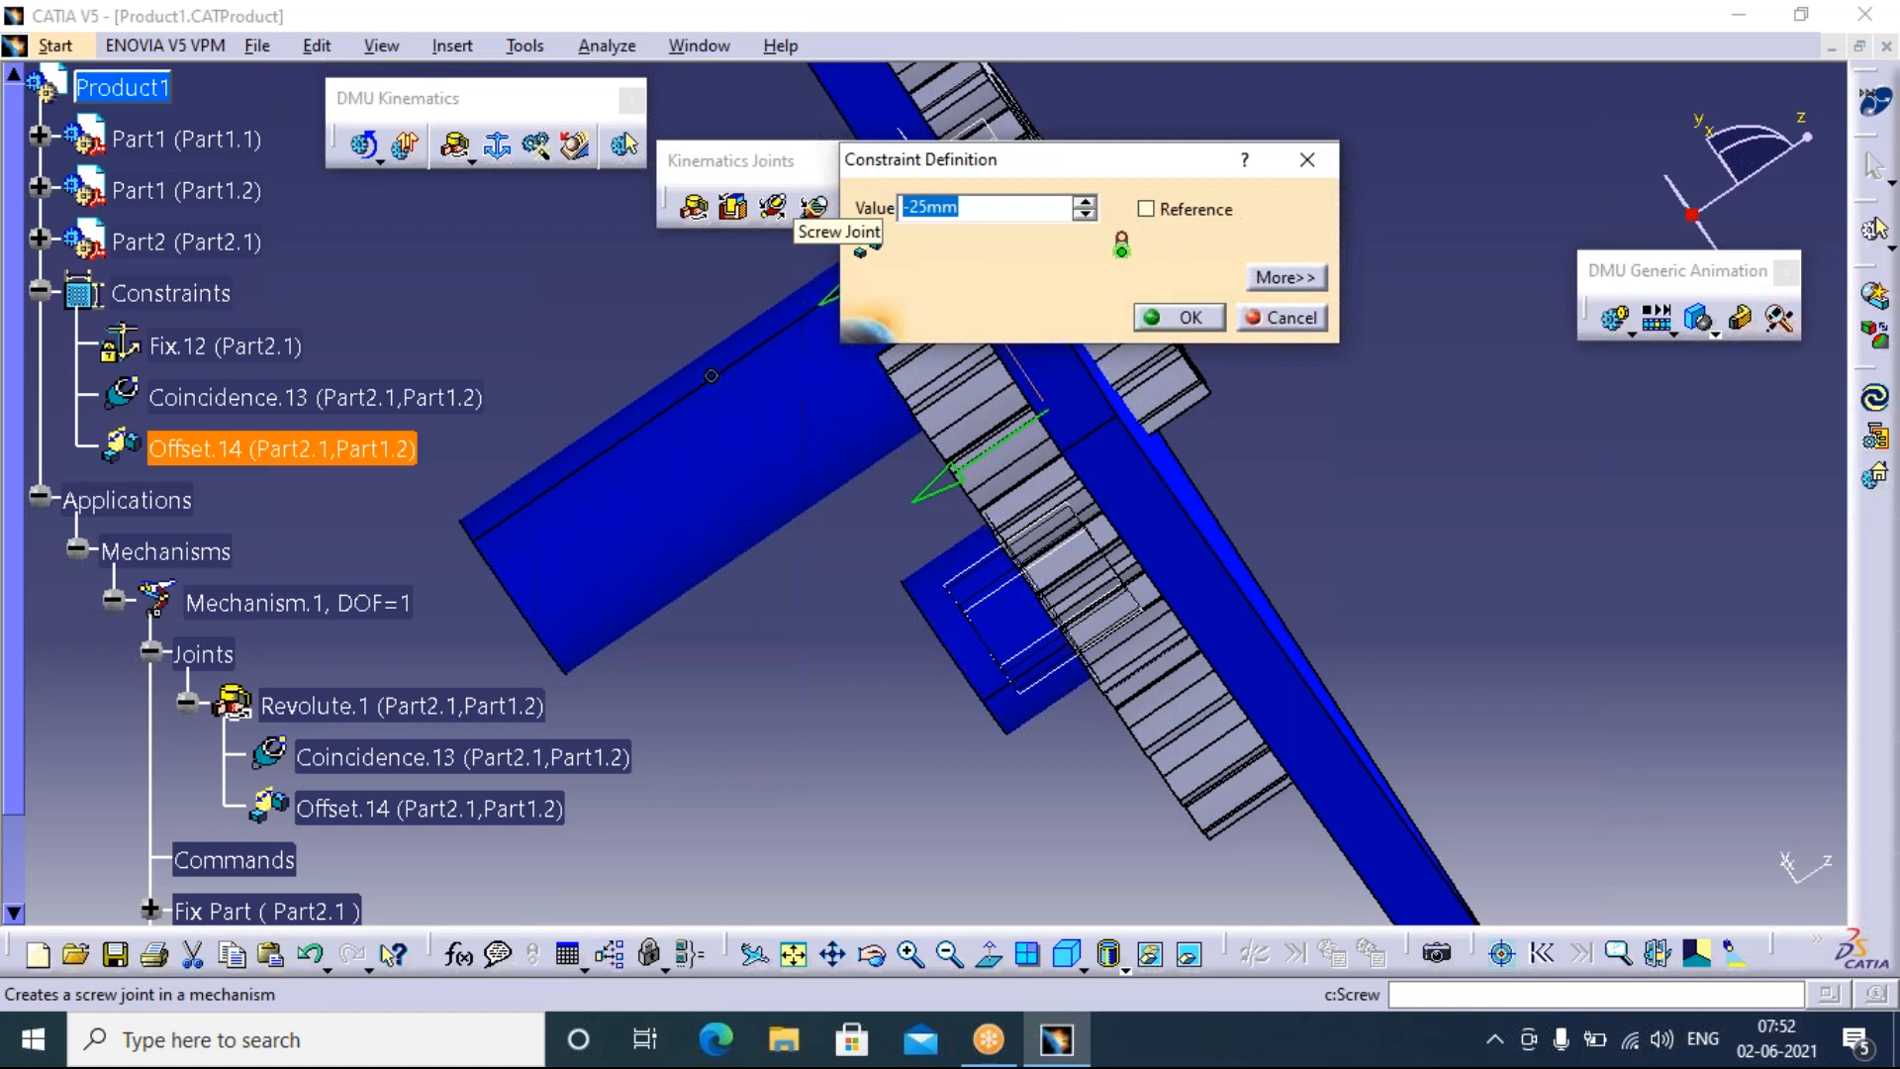
text(5-)
click(1182, 317)
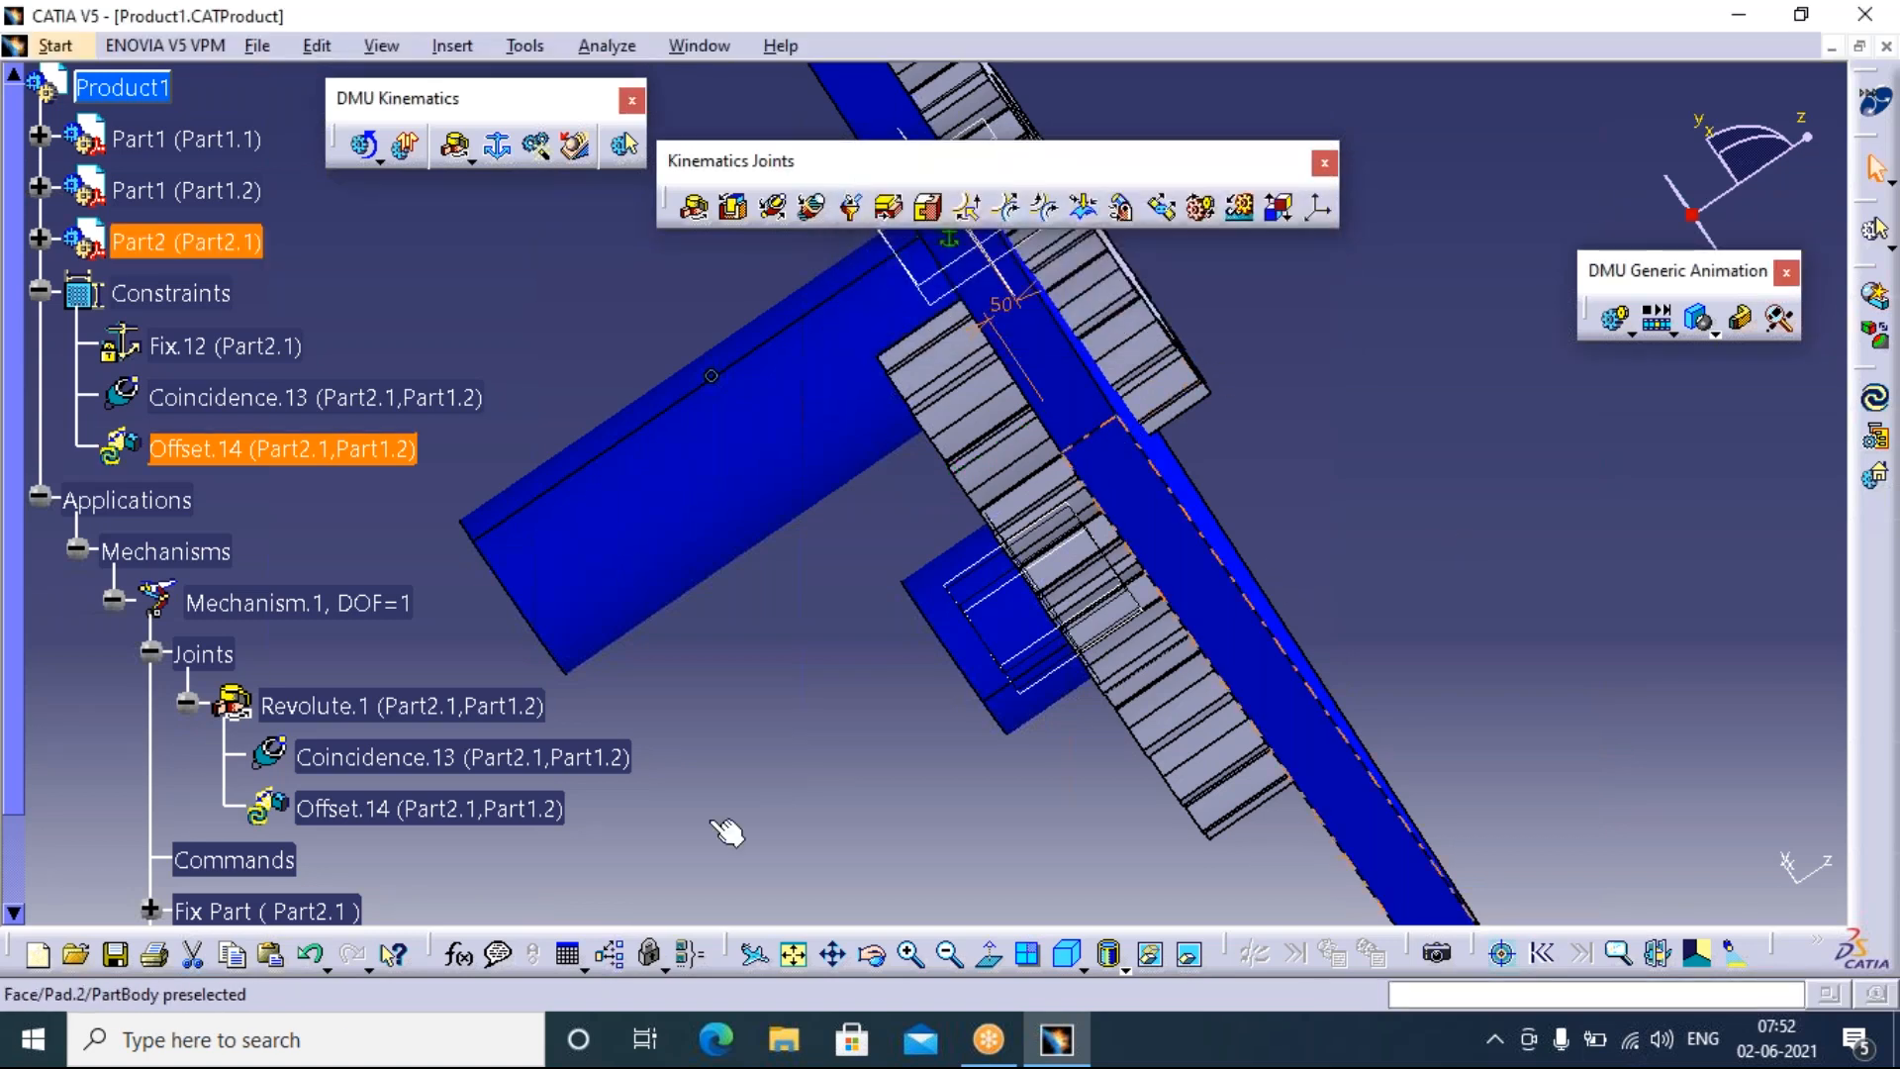
click(1875, 438)
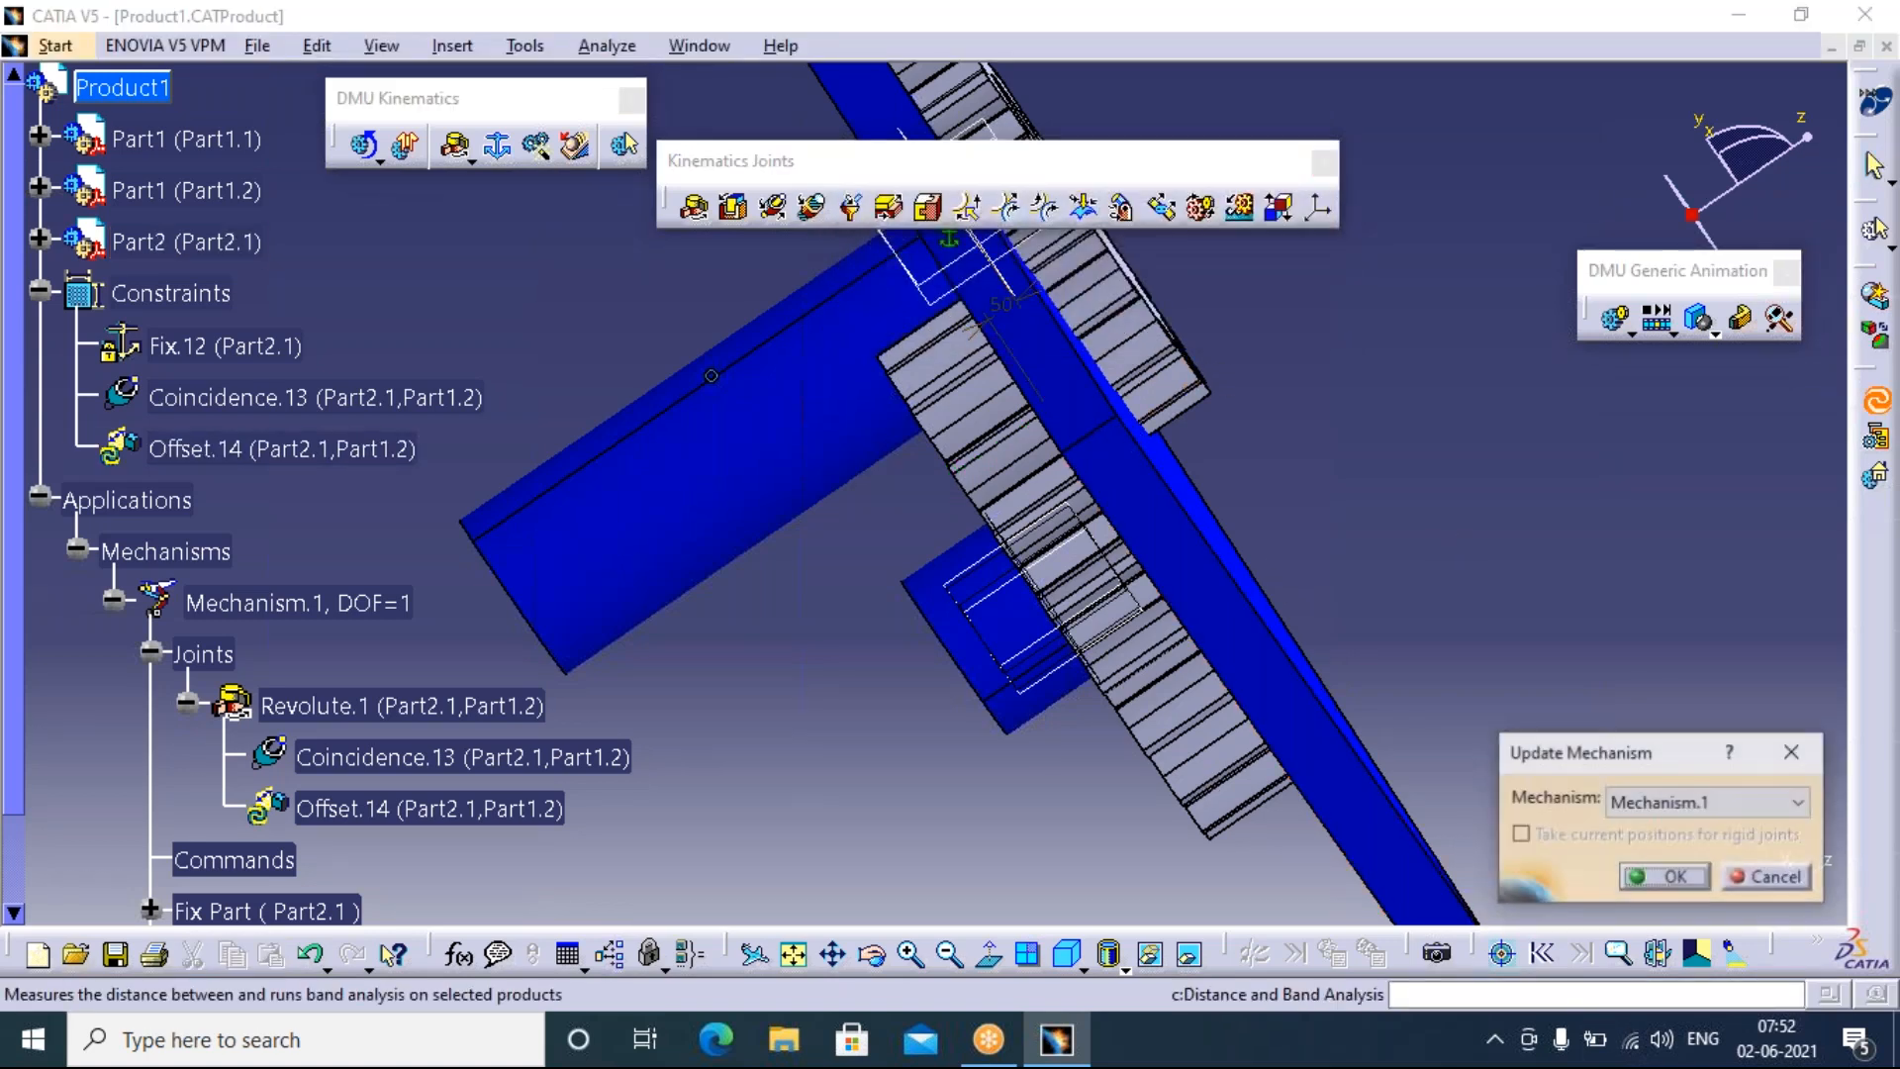
click(1676, 876)
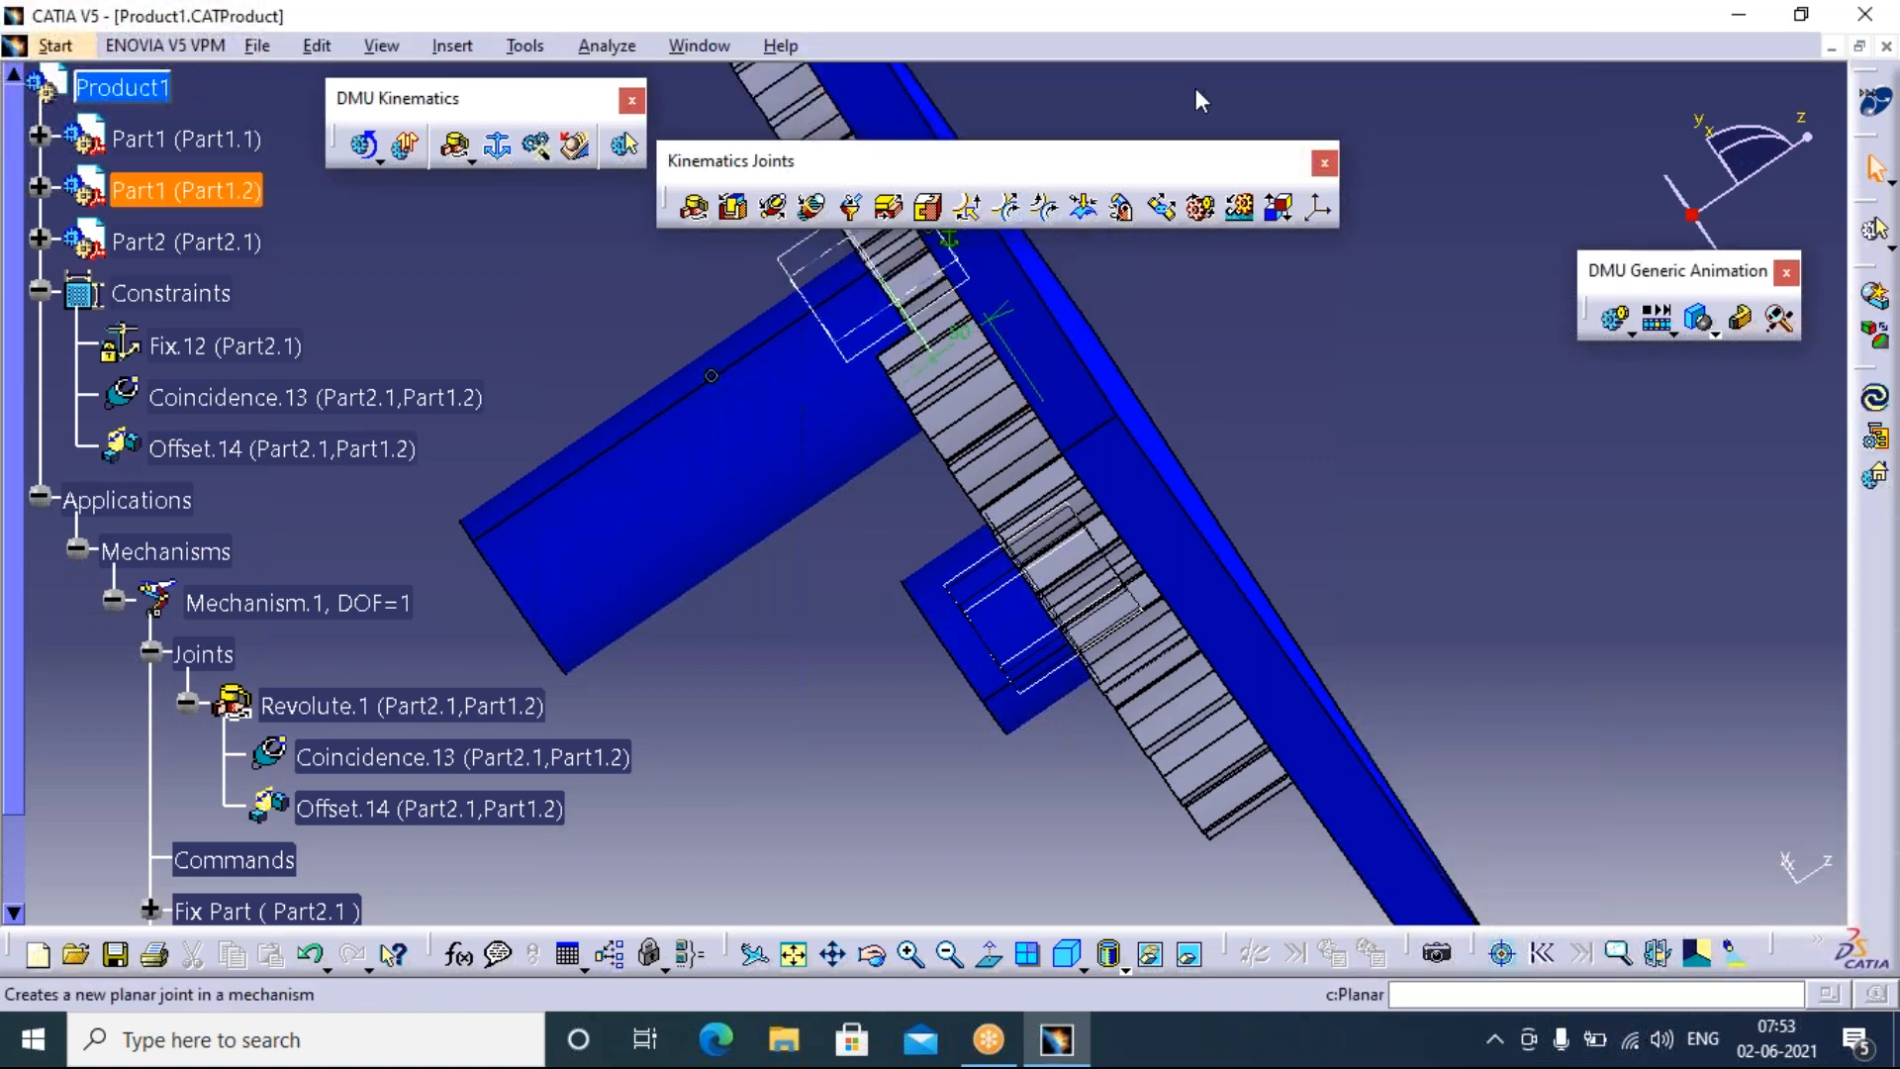
Increase the offset between Part2.1 and Part1.2 to 70 mm and update Mechanism.1
drag(1242, 158, 1552, 116)
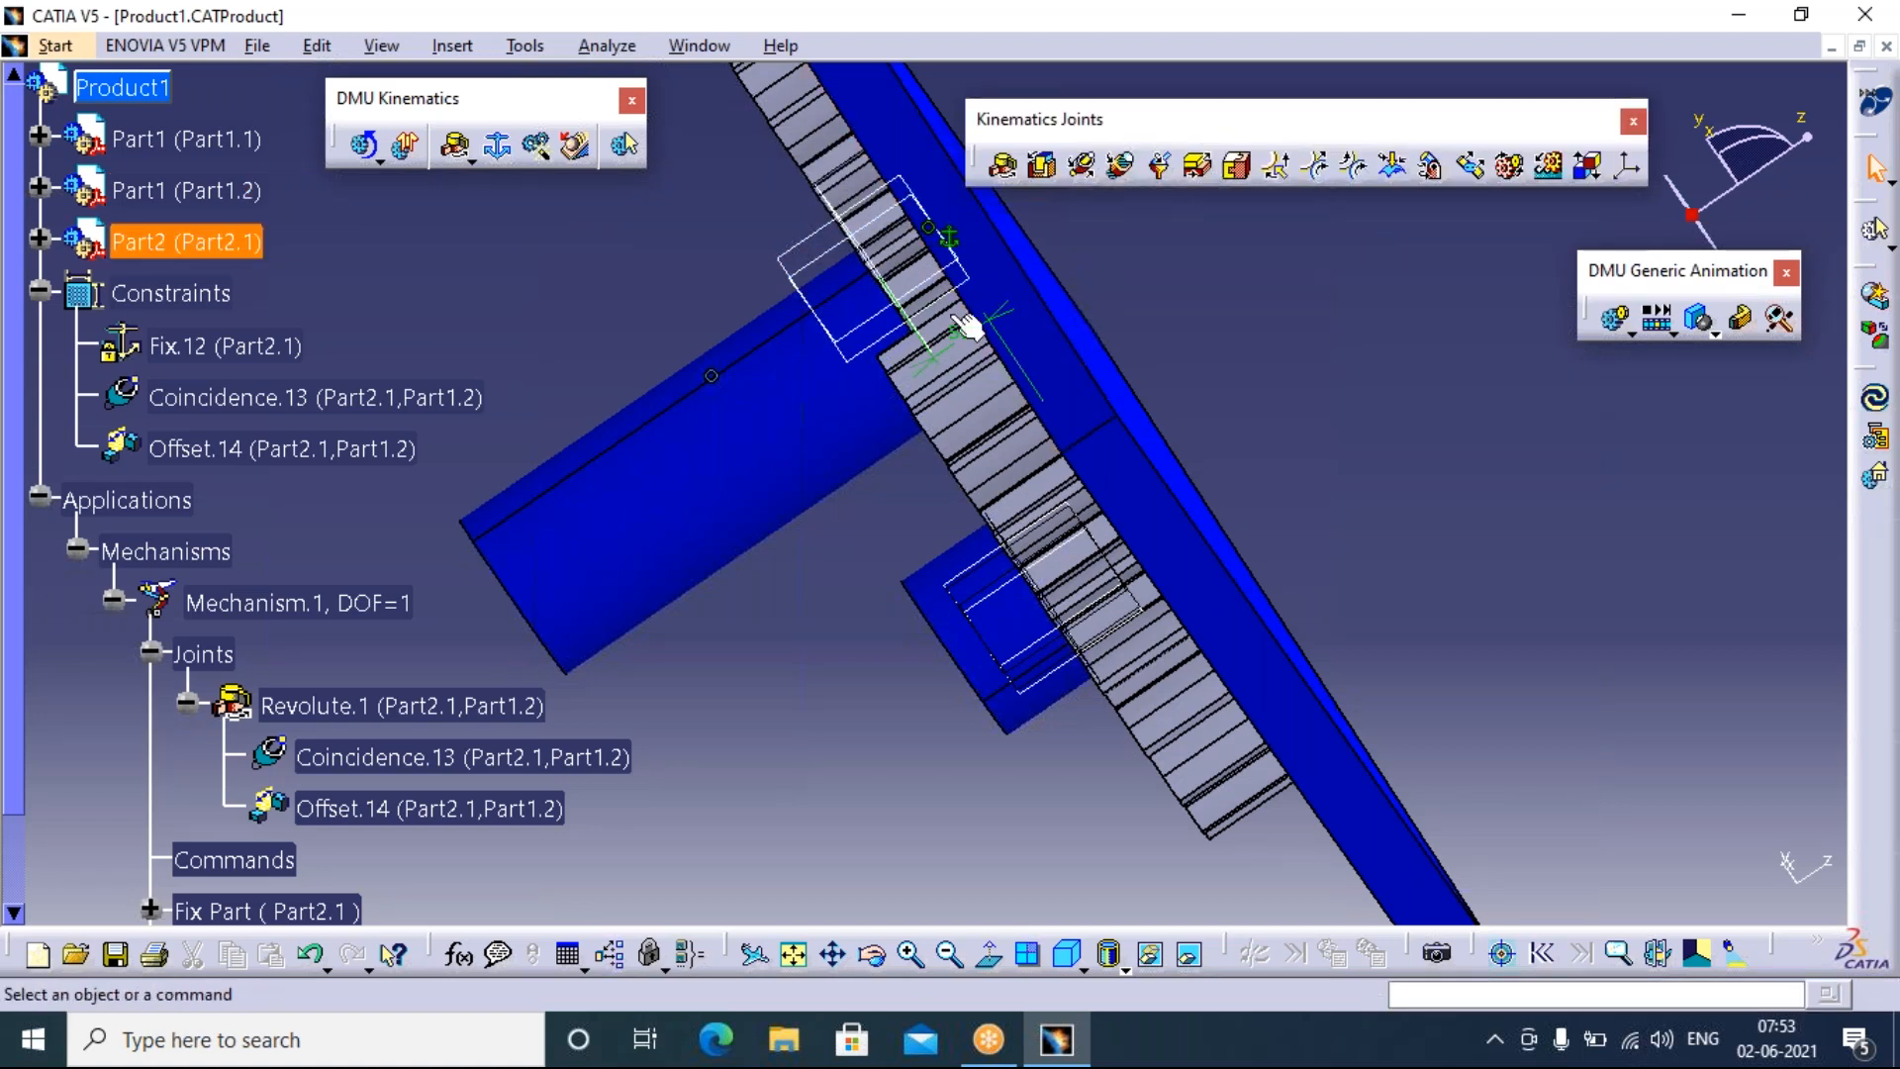
double_click(978, 344)
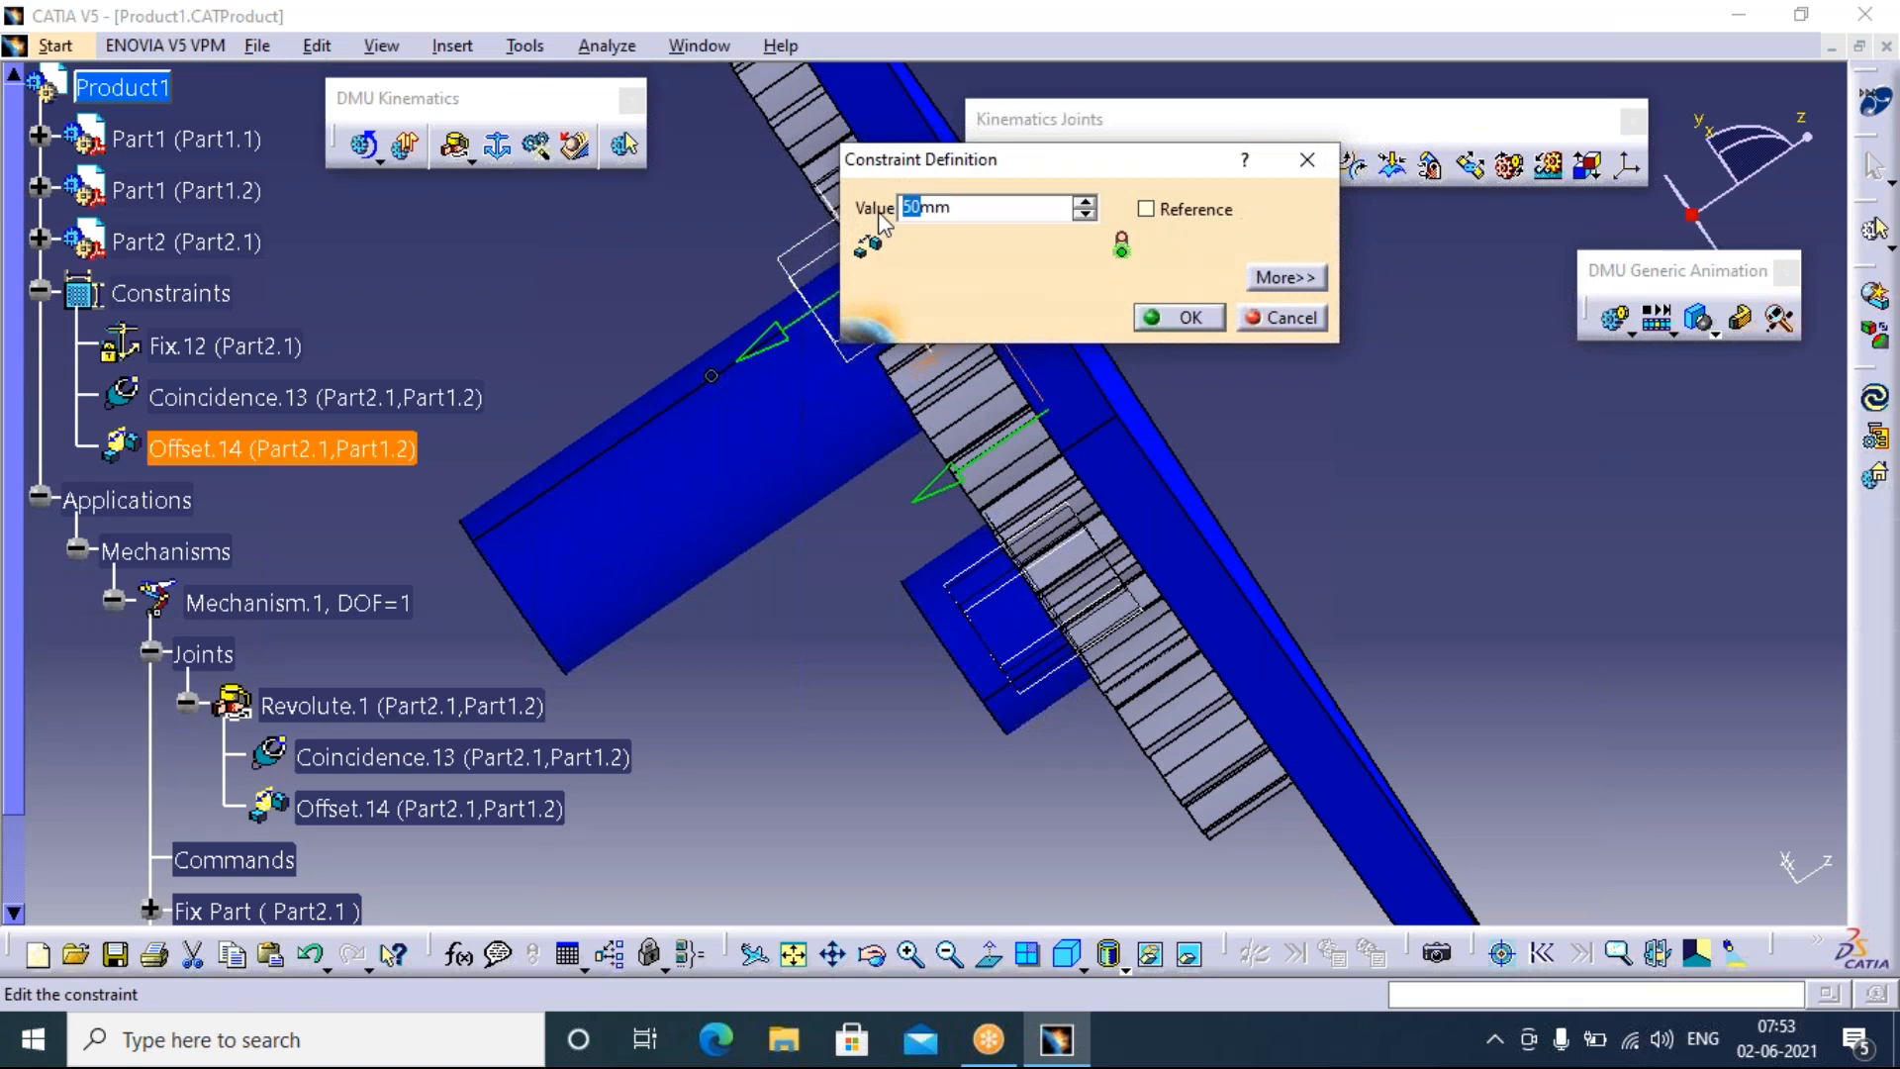
text(7)
click(1193, 318)
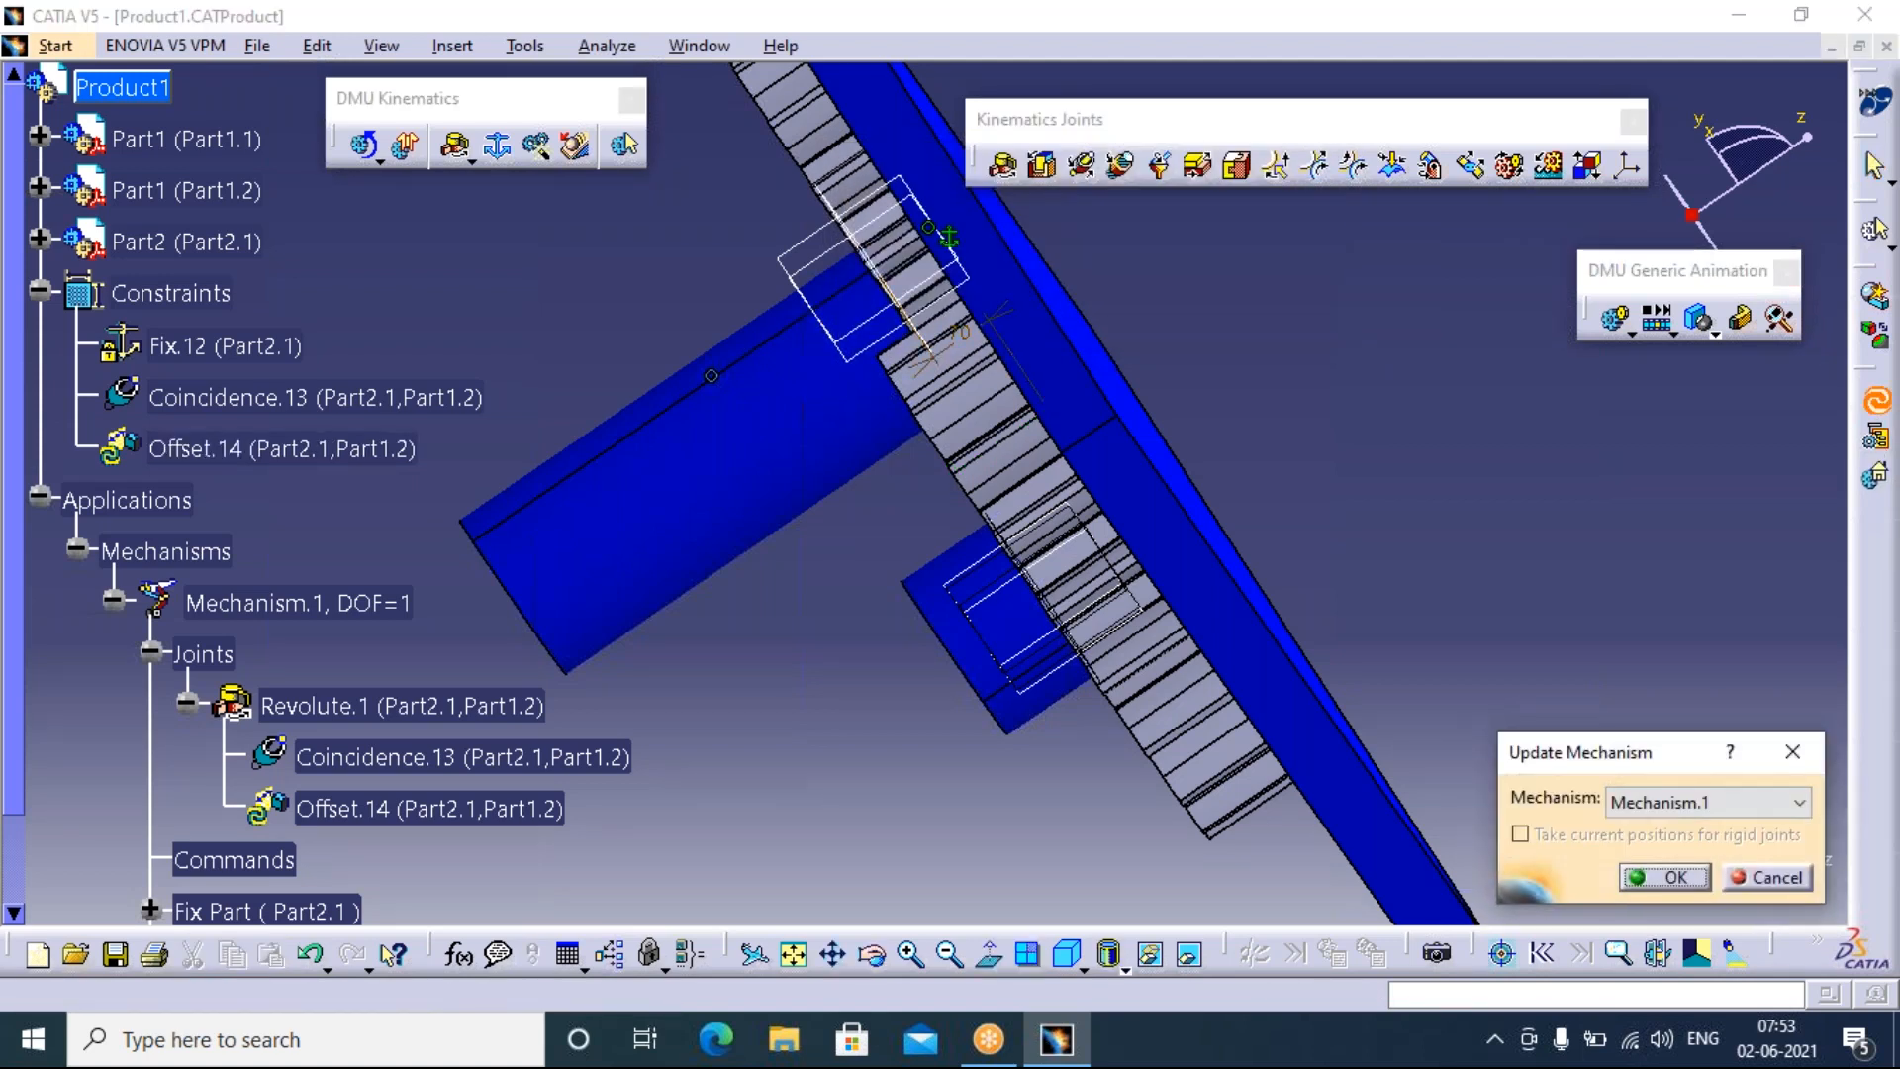
click(1665, 876)
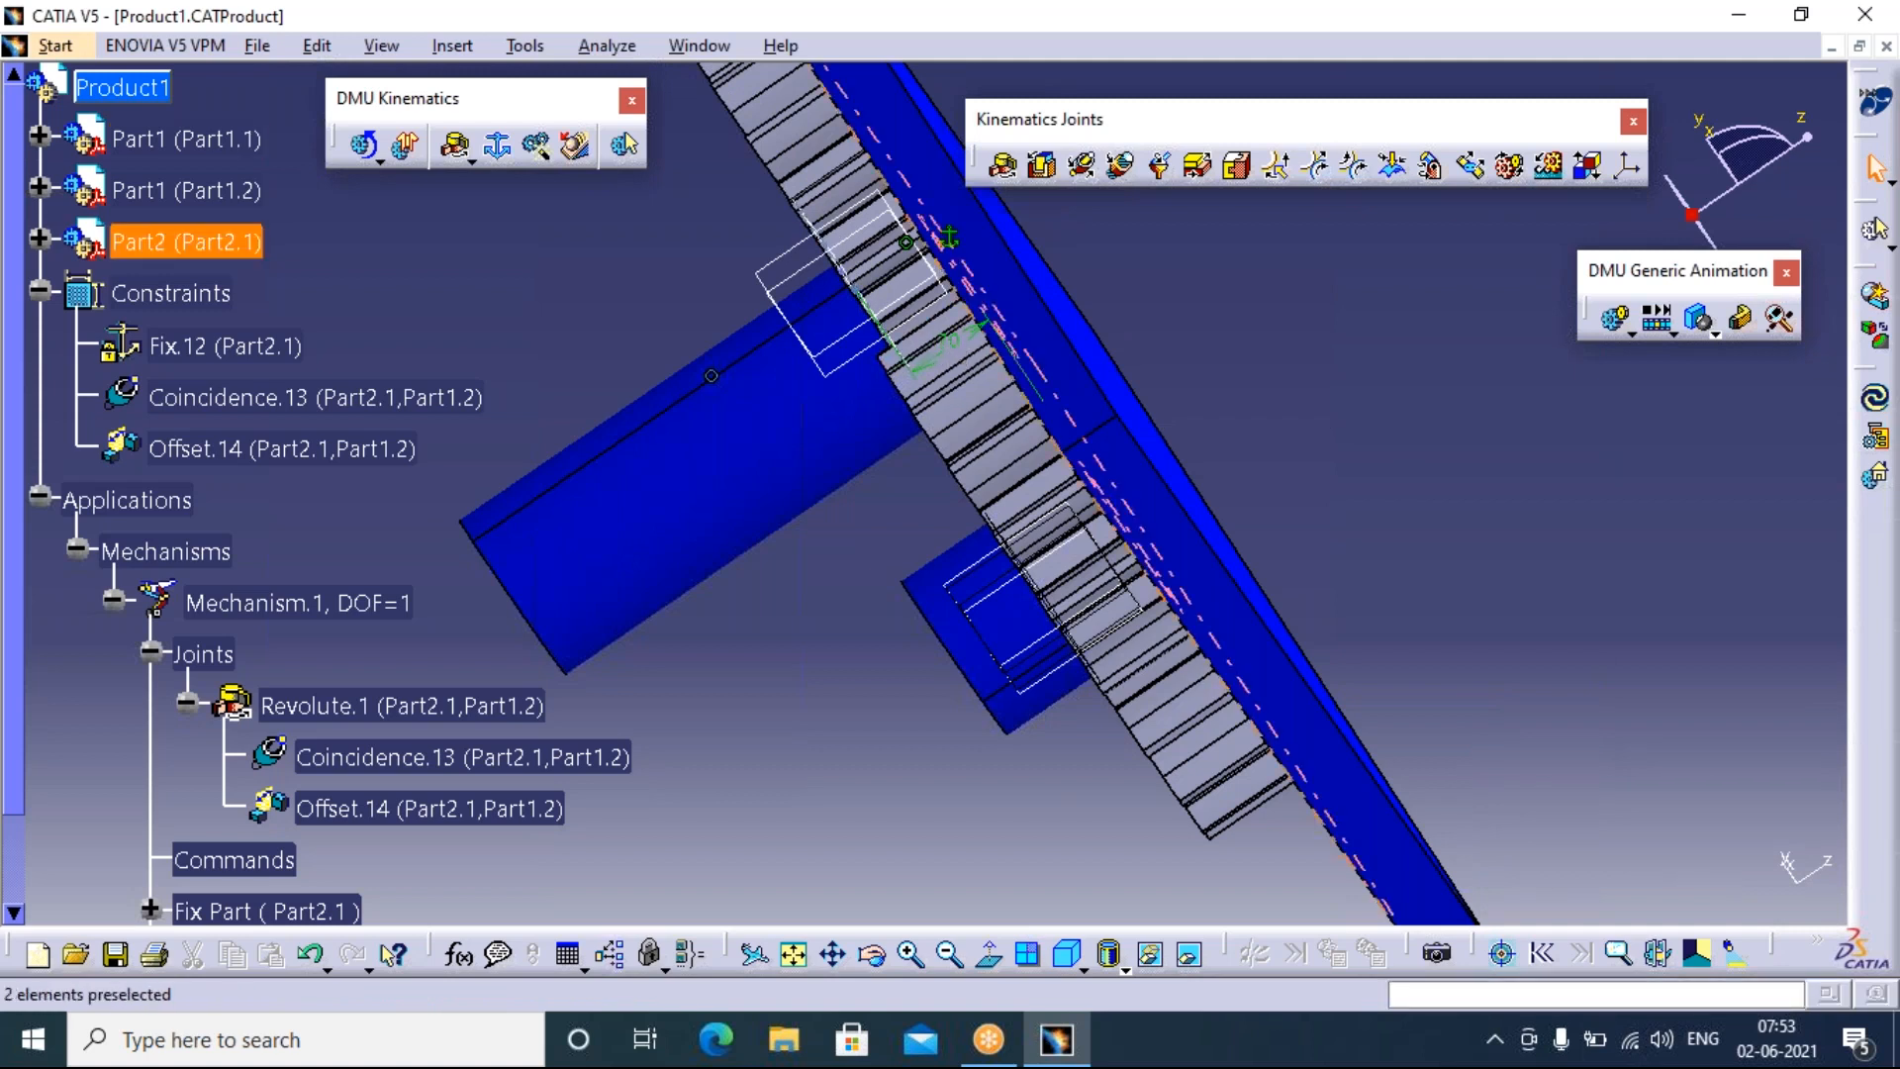
Set the offset between Part2.1 and Part1.2 to 100 mm and update Mechanism.1
double_click(988, 315)
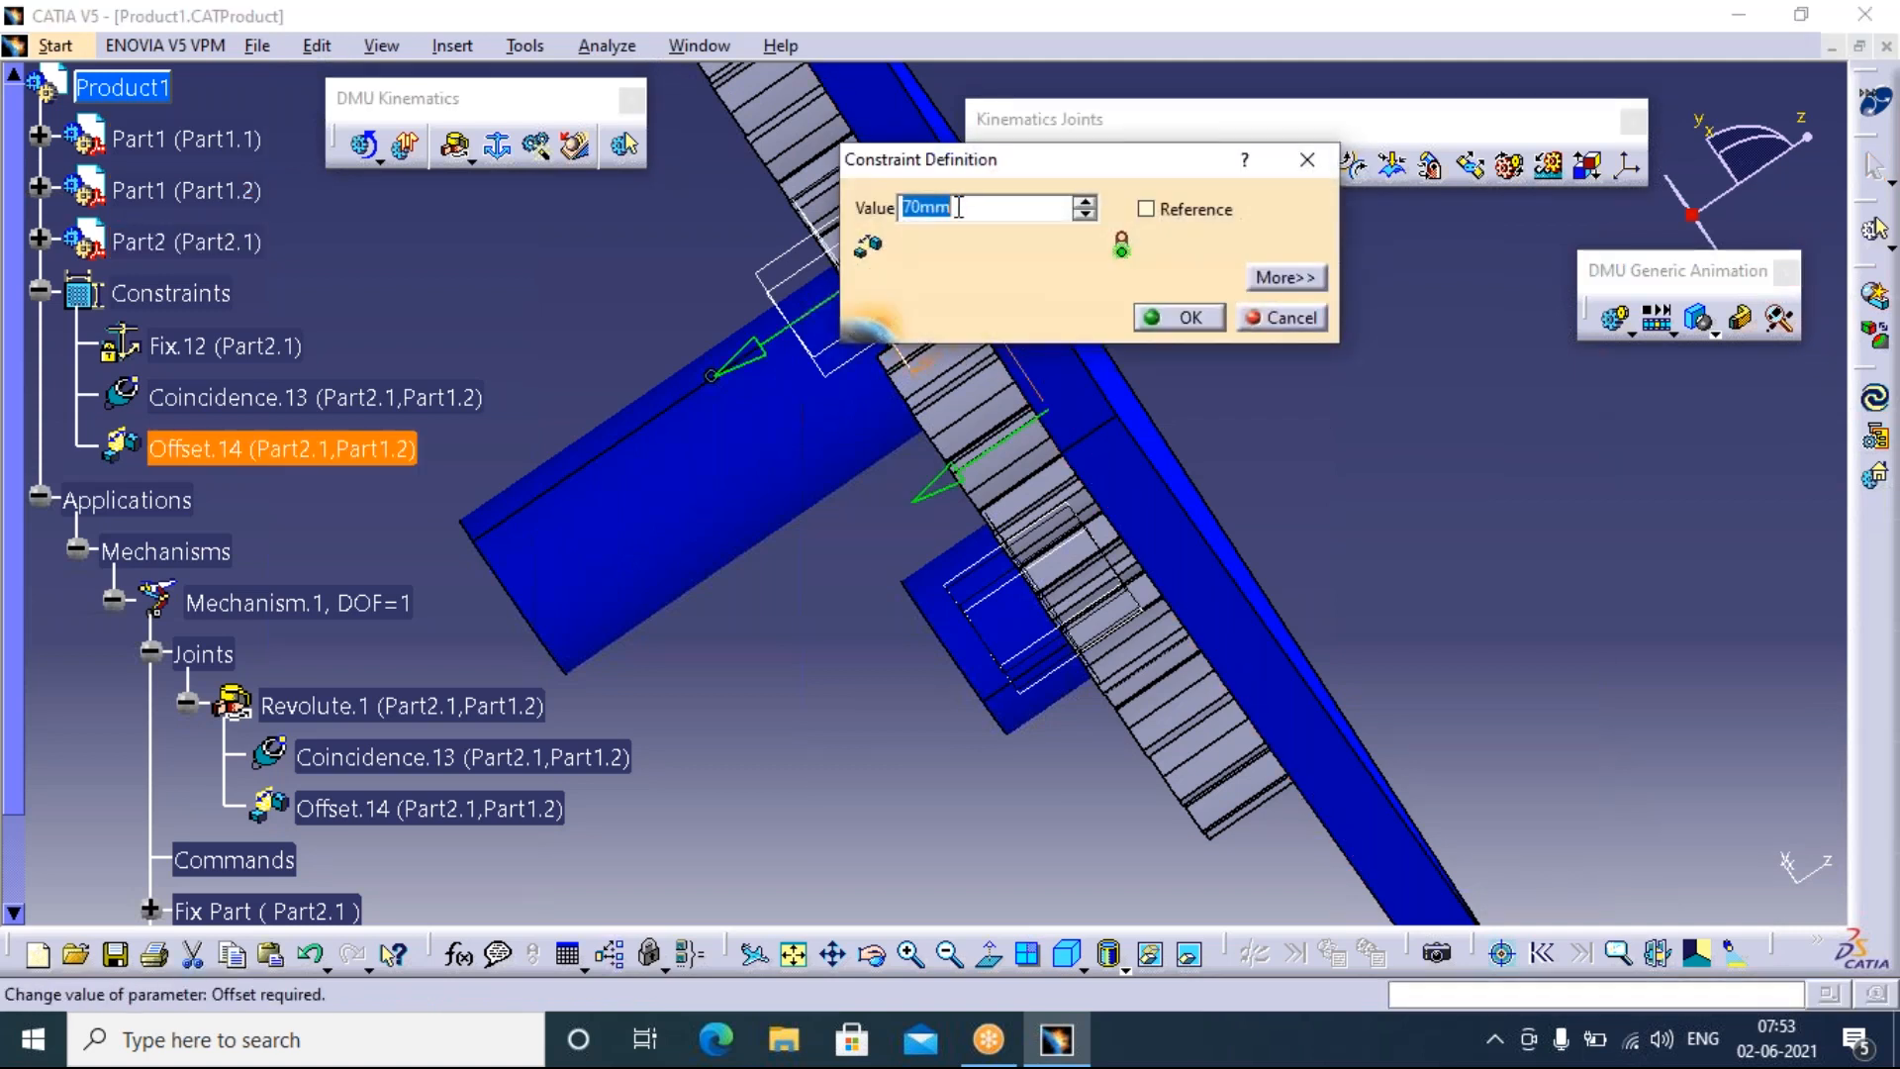
text(100)
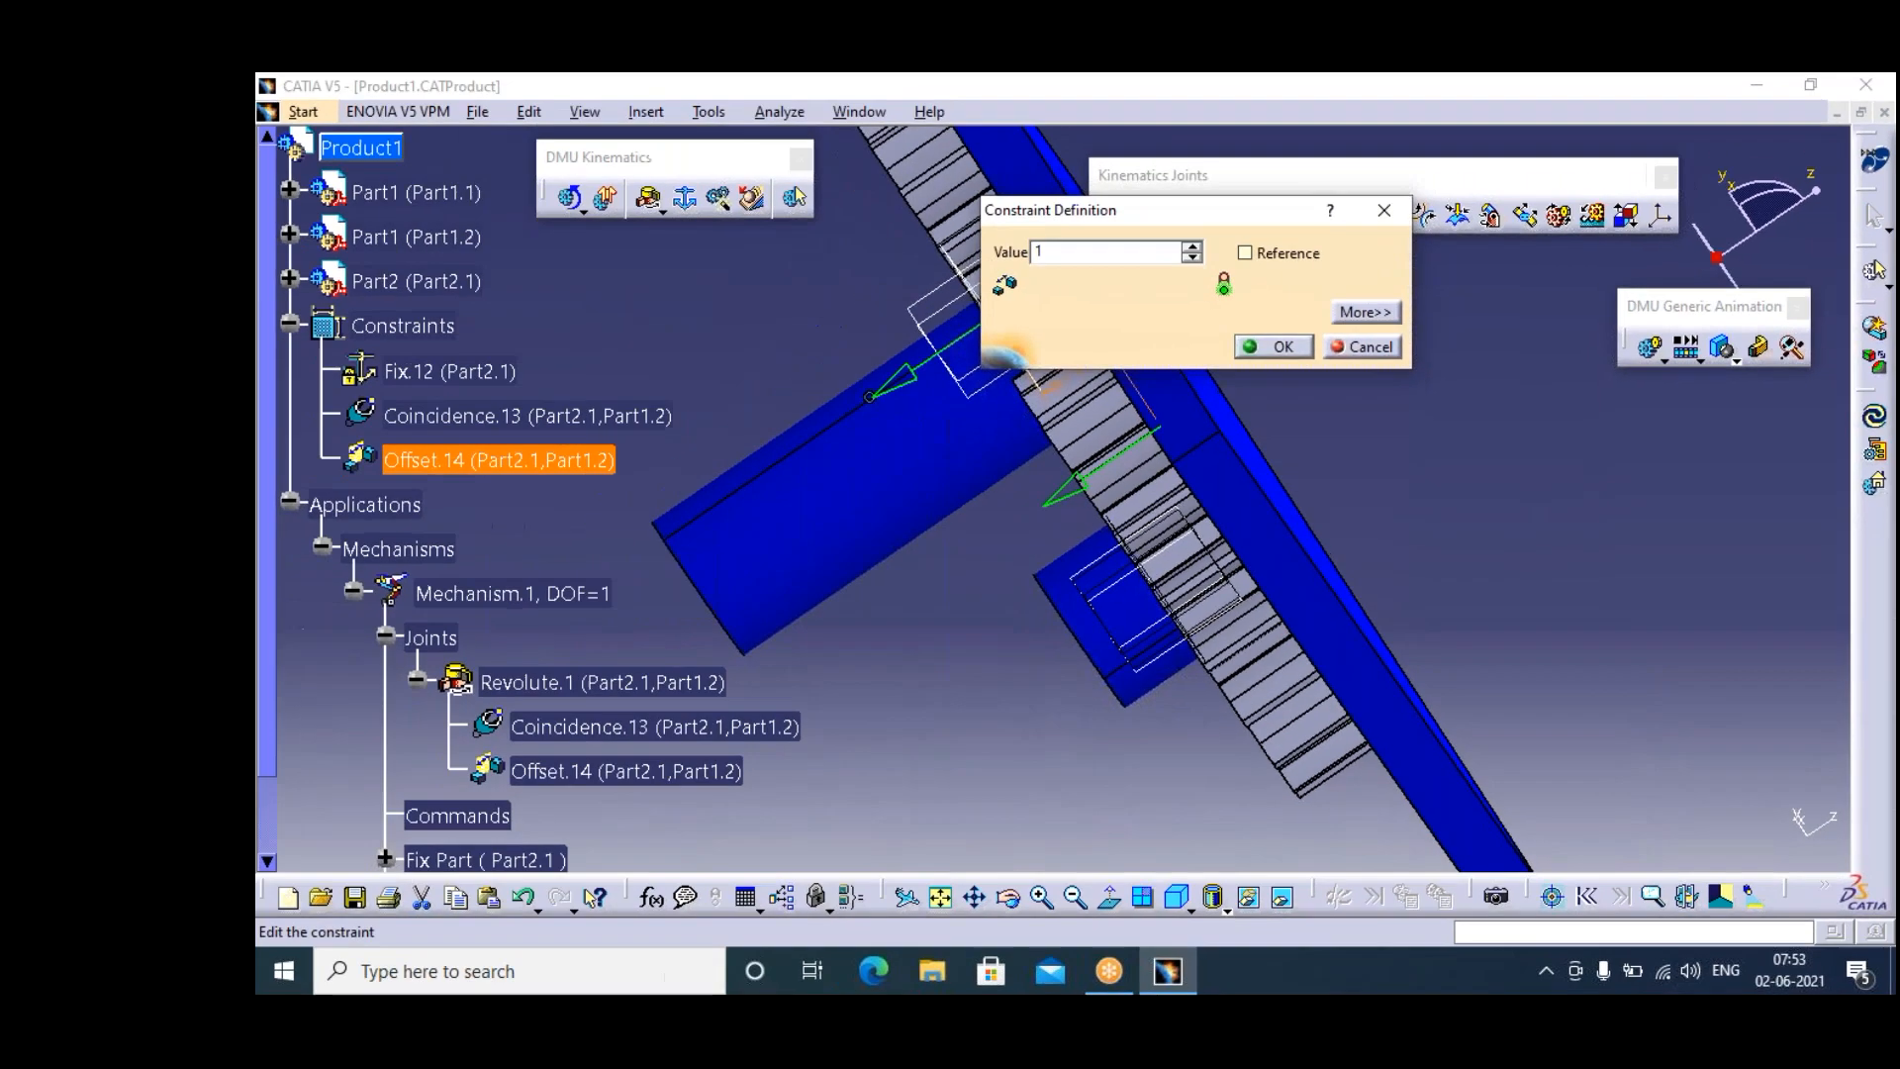
click(1301, 355)
click(1875, 422)
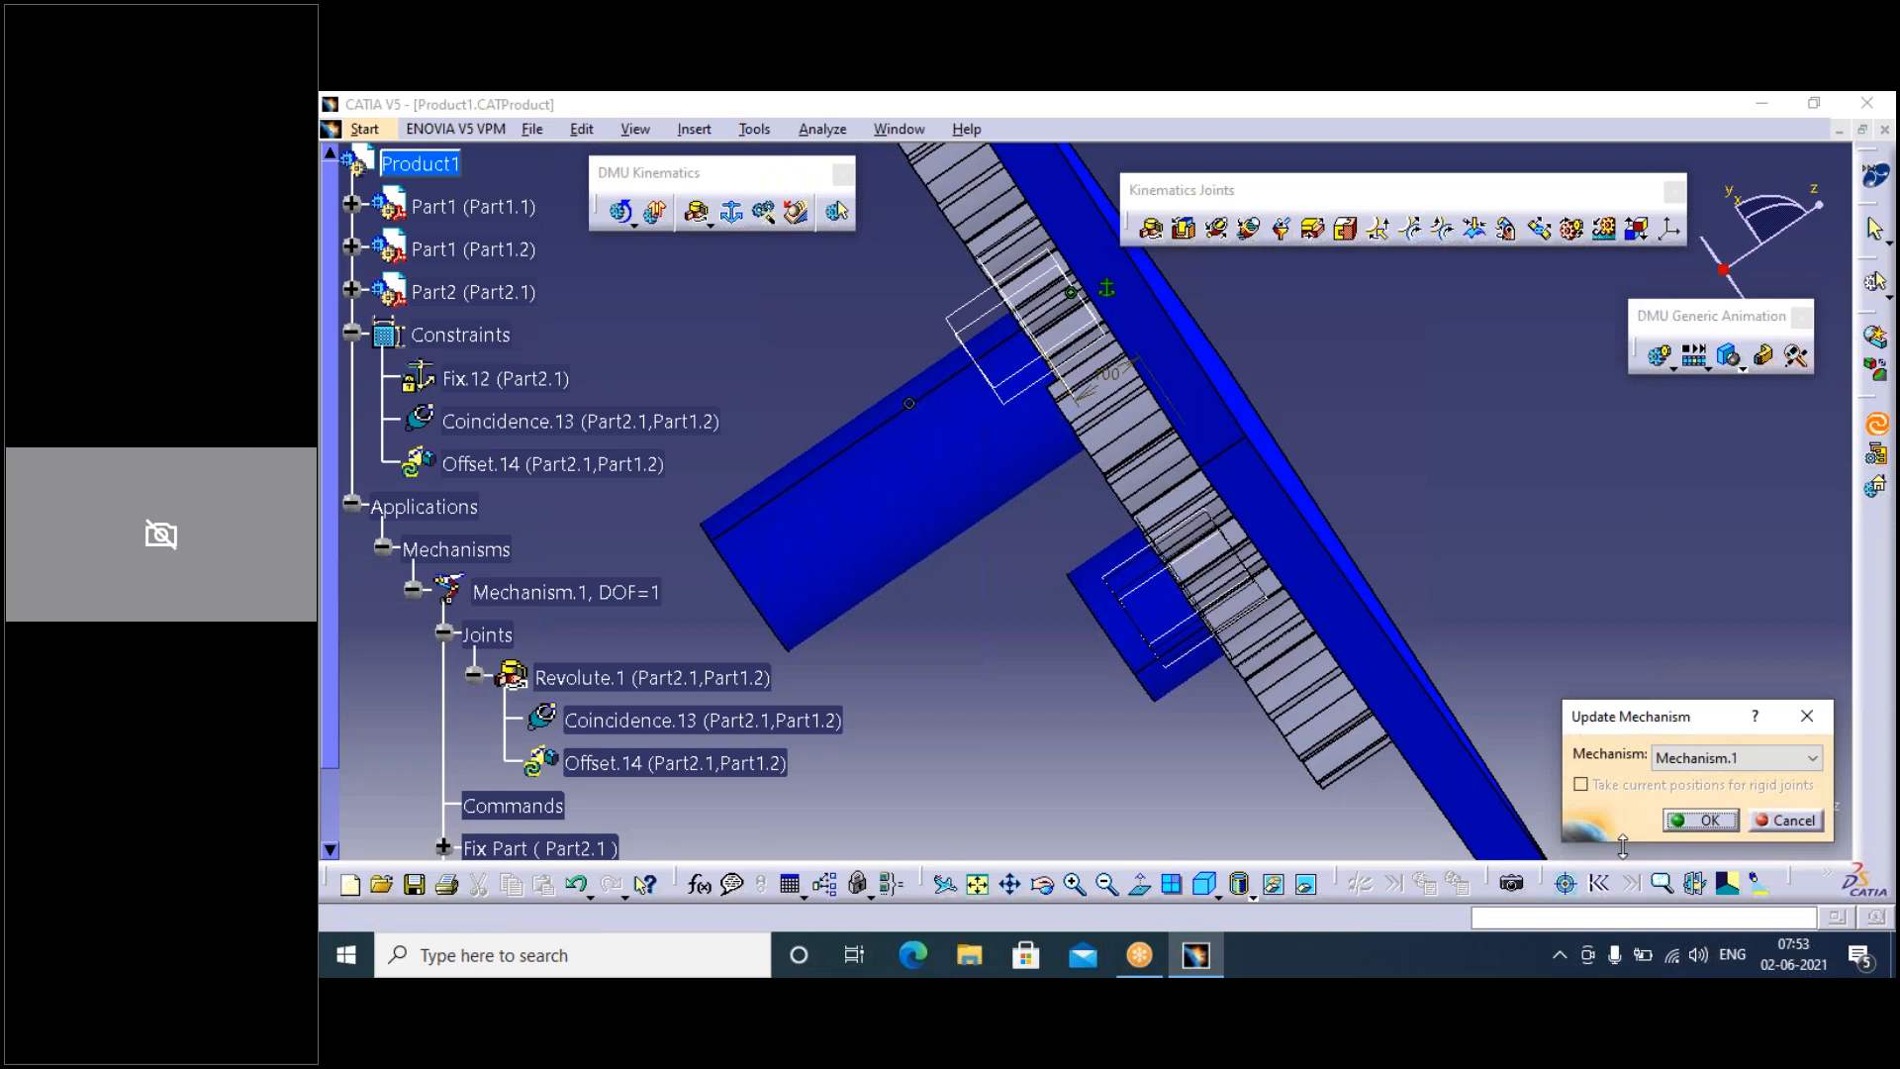
click(1701, 819)
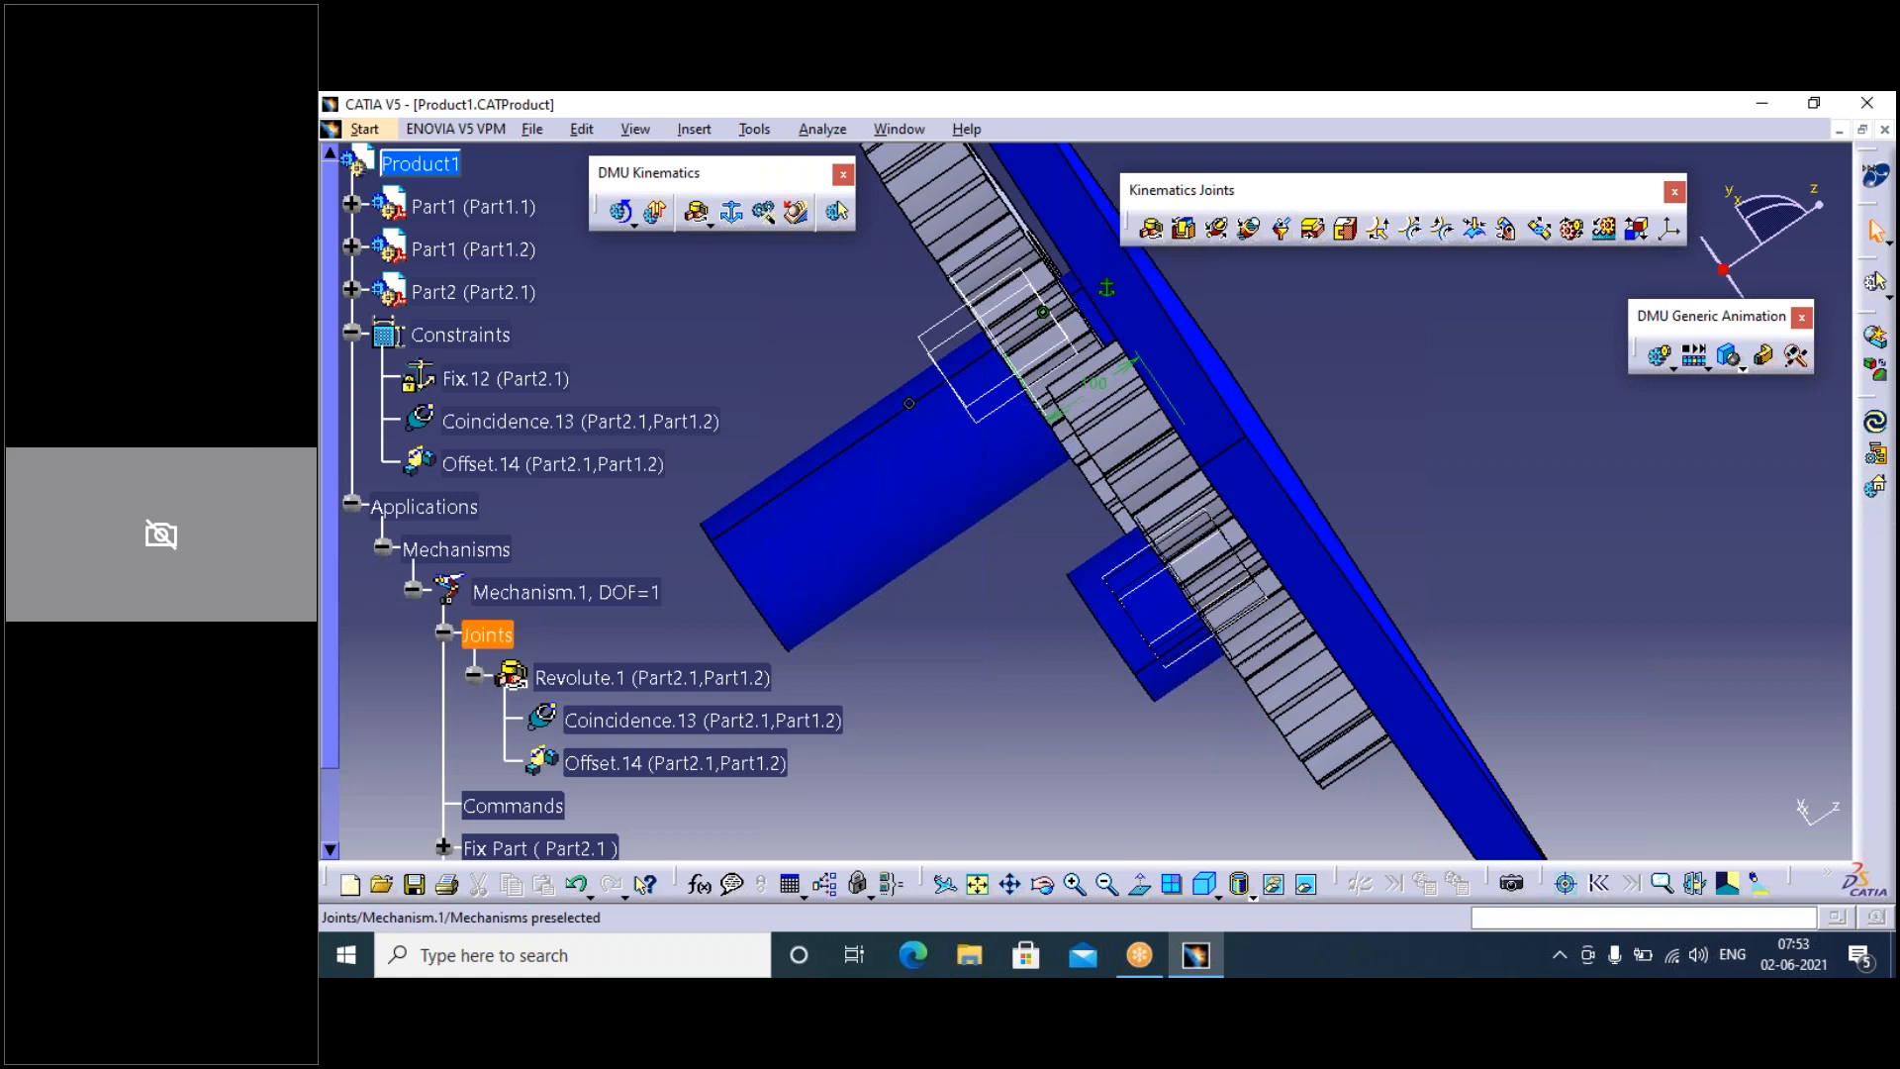
Examine the position and meshing of the two gears from the front side of the plate
click(444, 634)
click(445, 633)
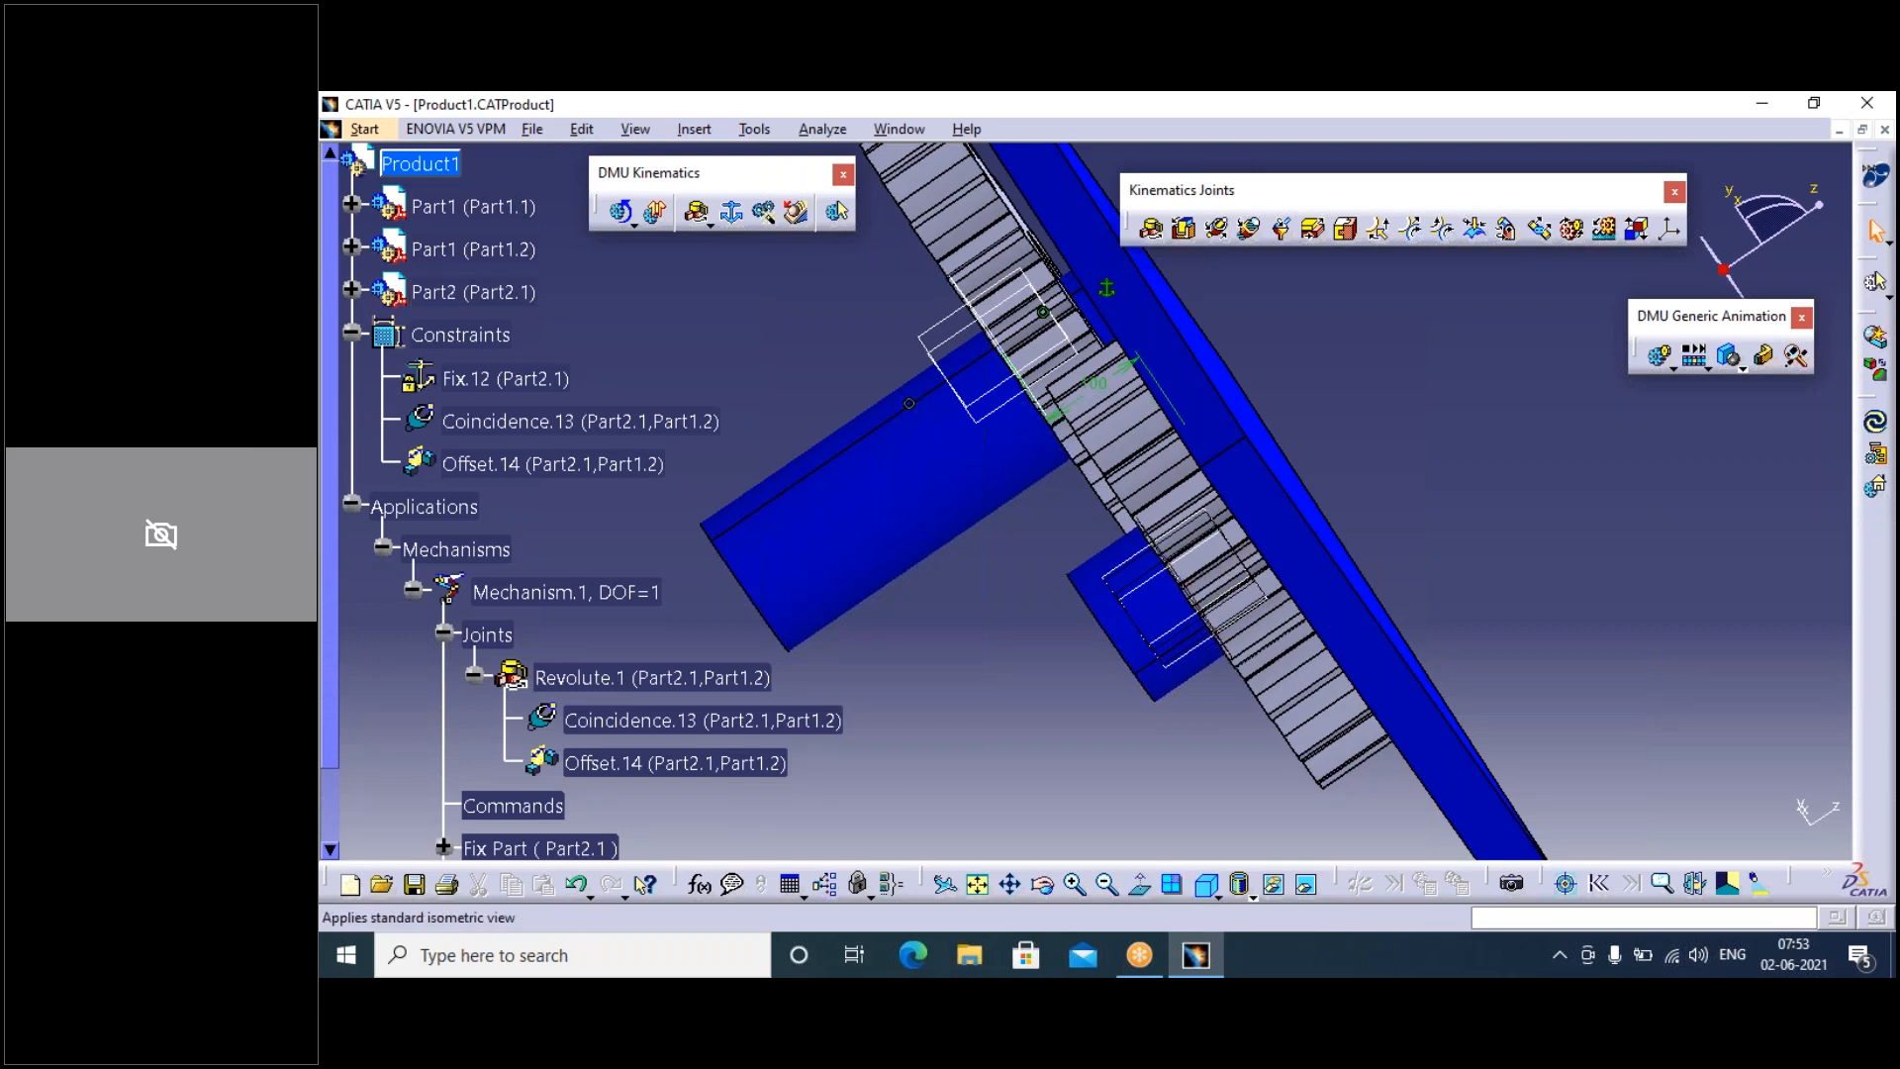
click(1205, 883)
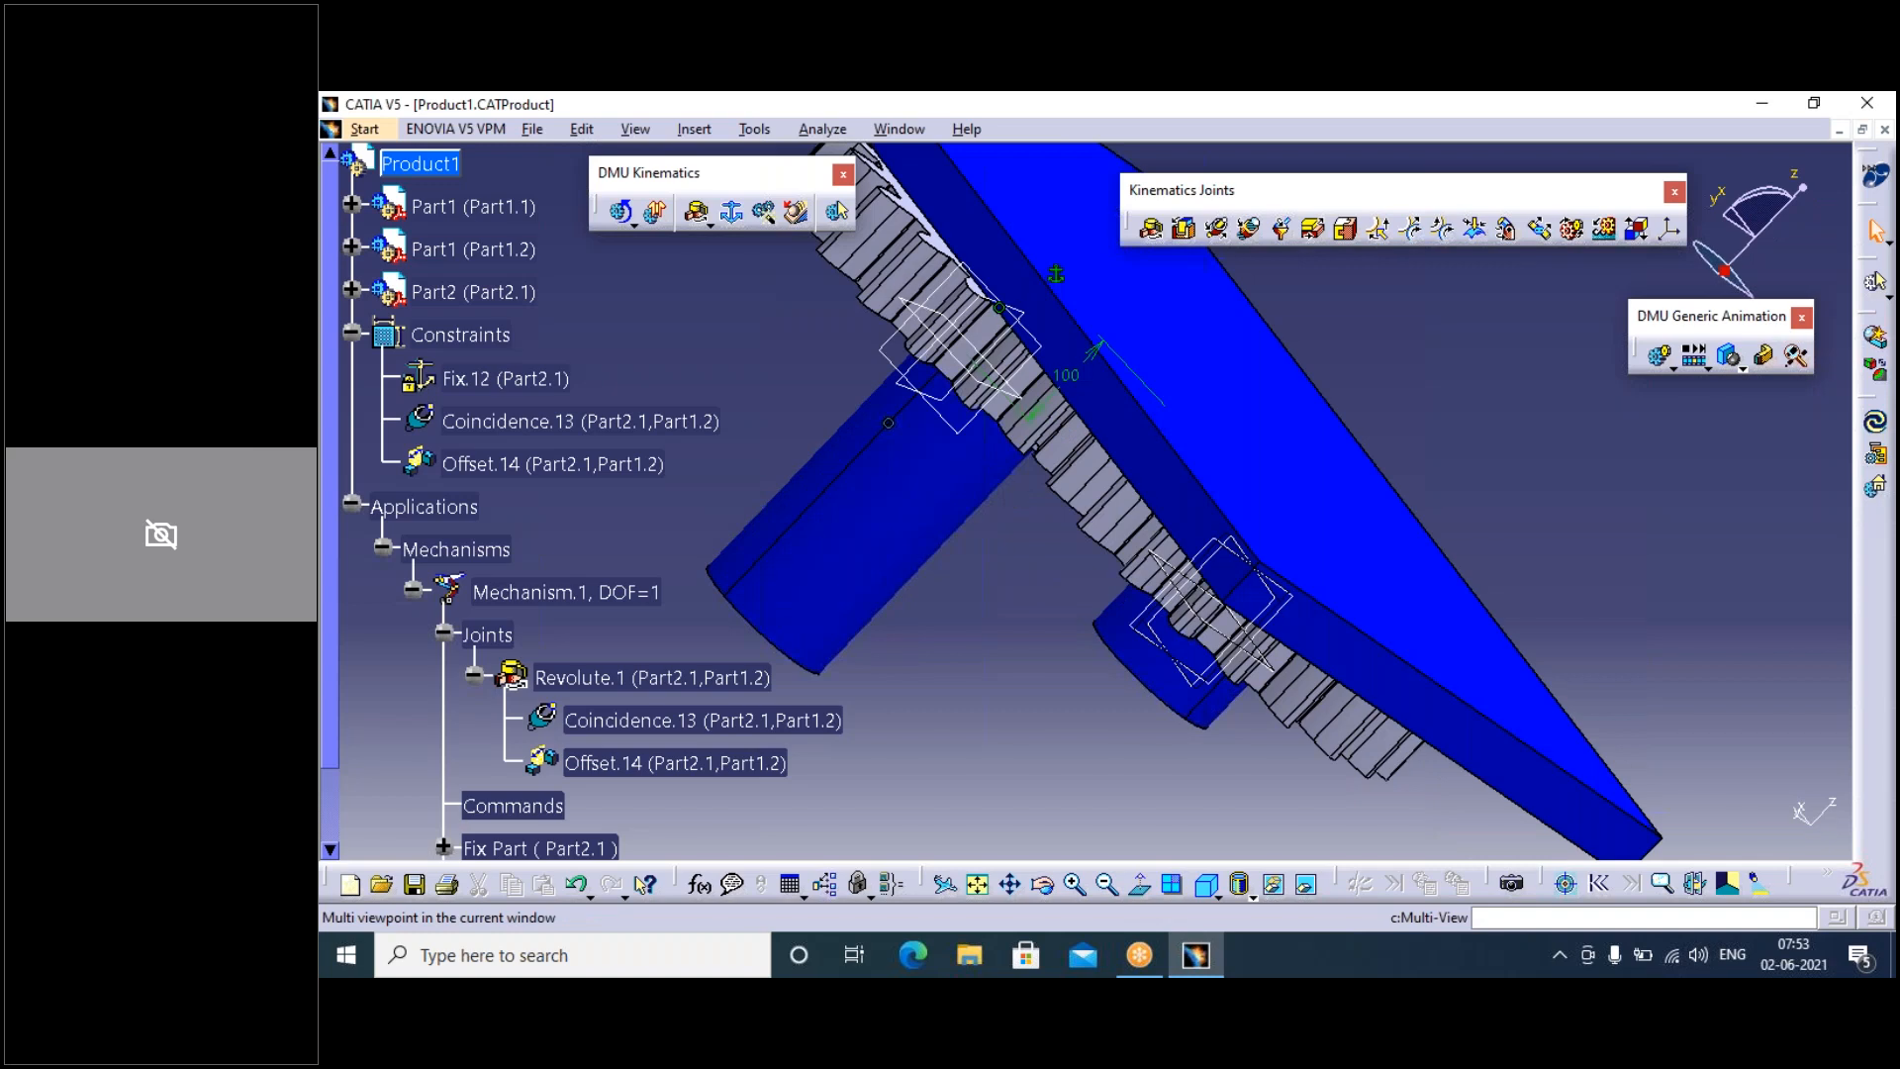
click(1051, 892)
drag(1051, 712, 1049, 309)
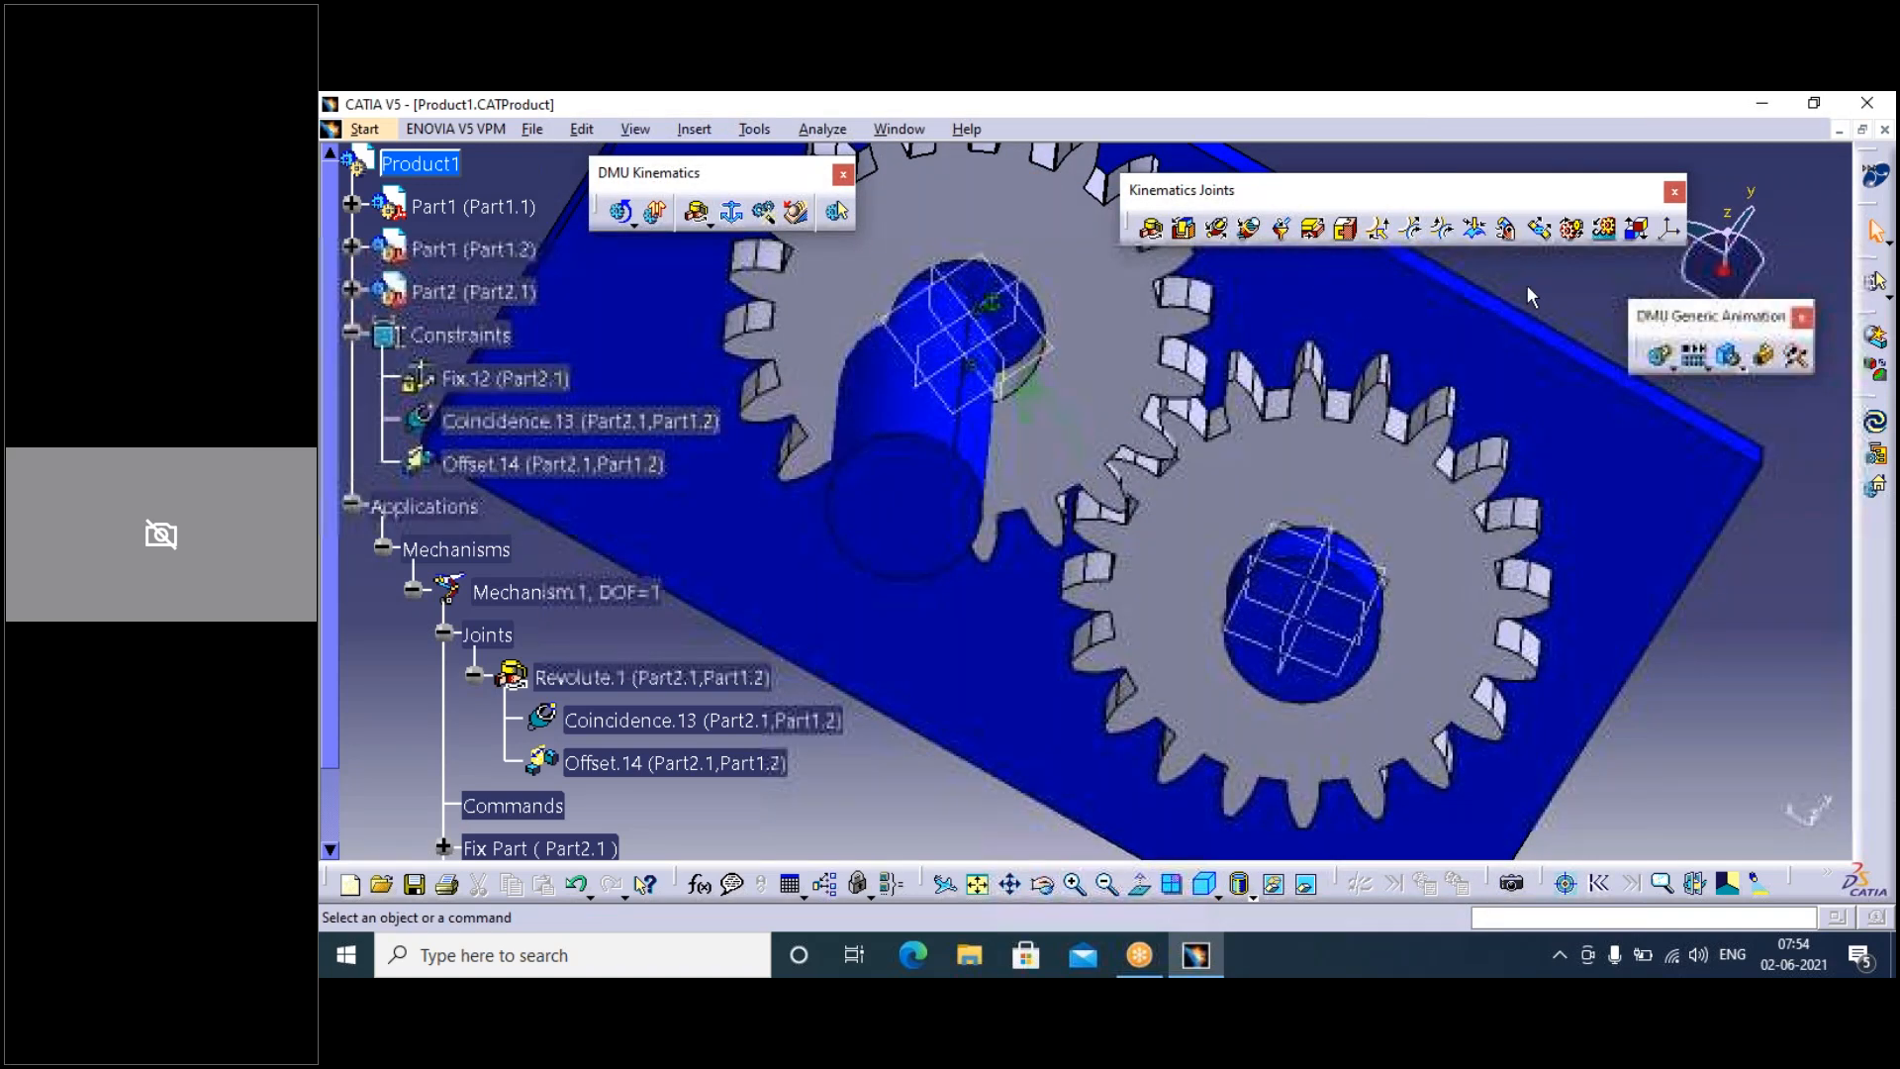
Start a gear joint in Mechanism.1 with Revolute.1 as its first joint and begin creating its second revolute joint
click(1573, 228)
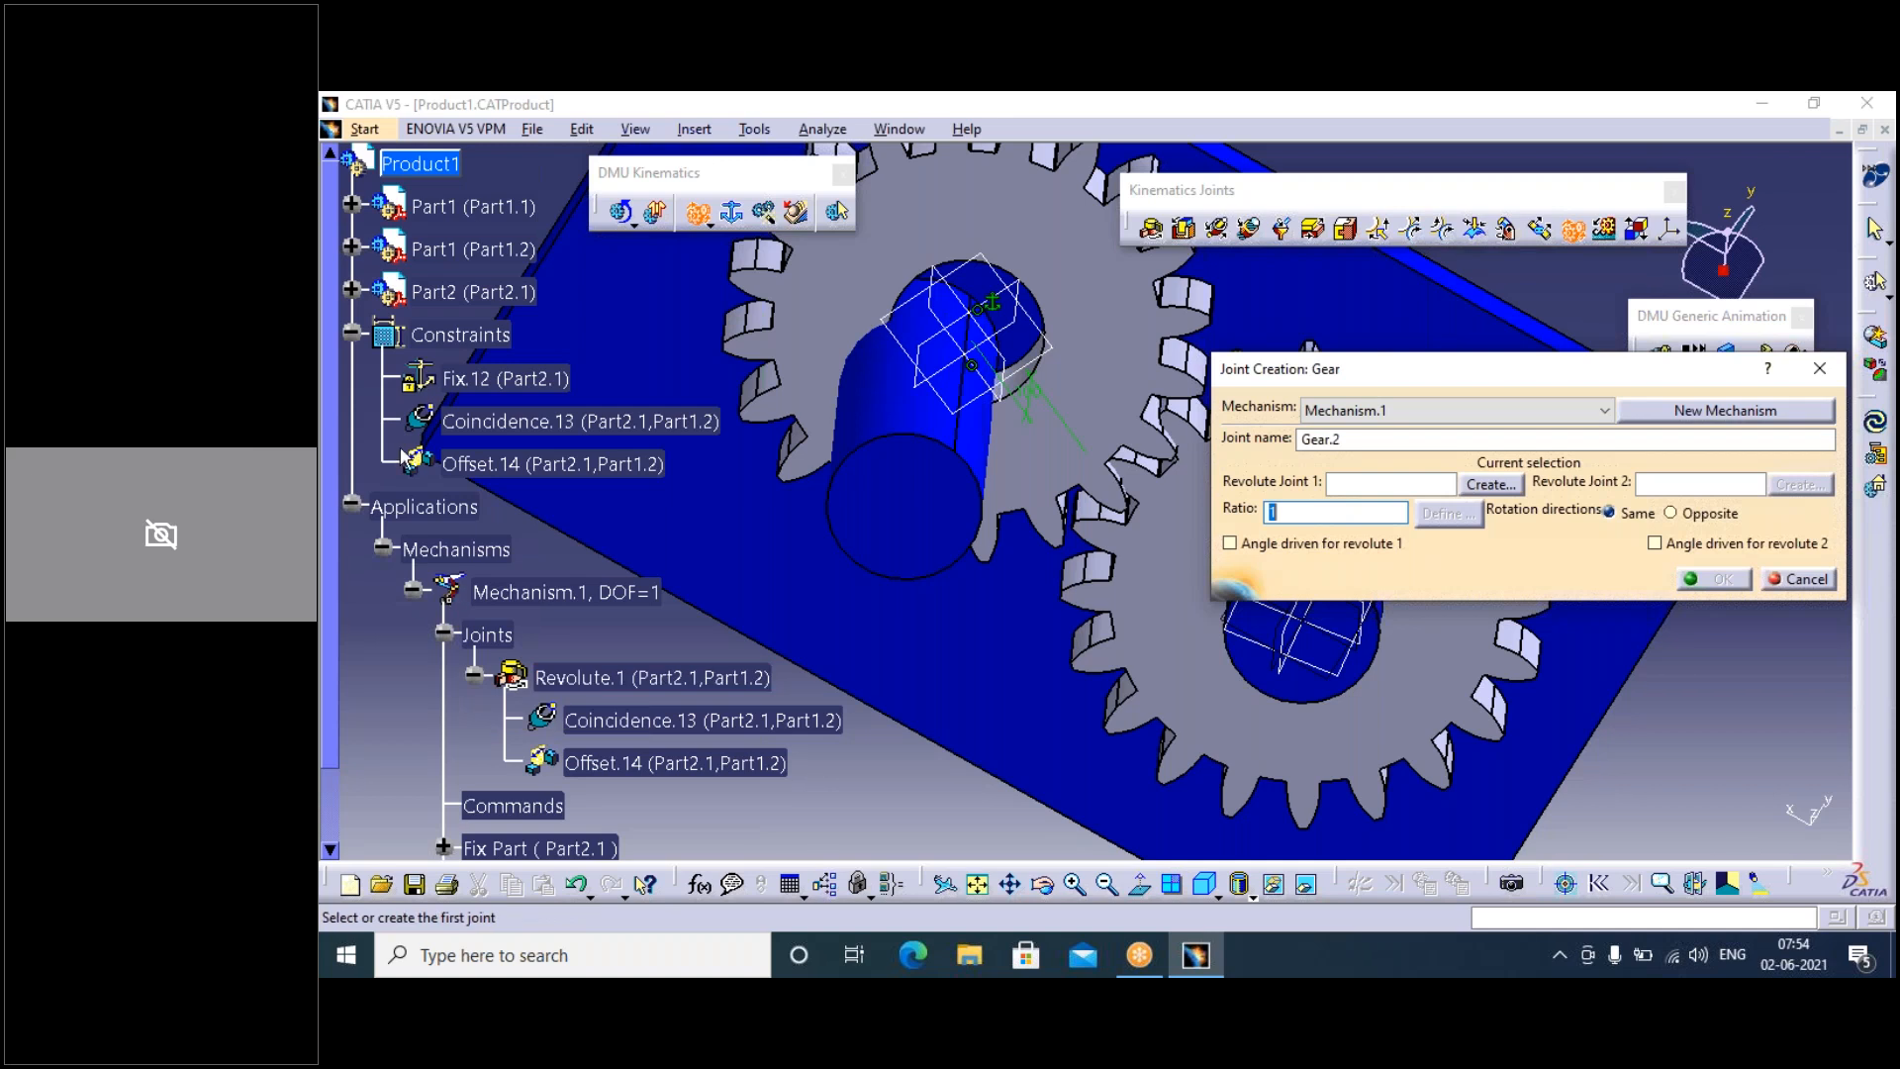
click(598, 681)
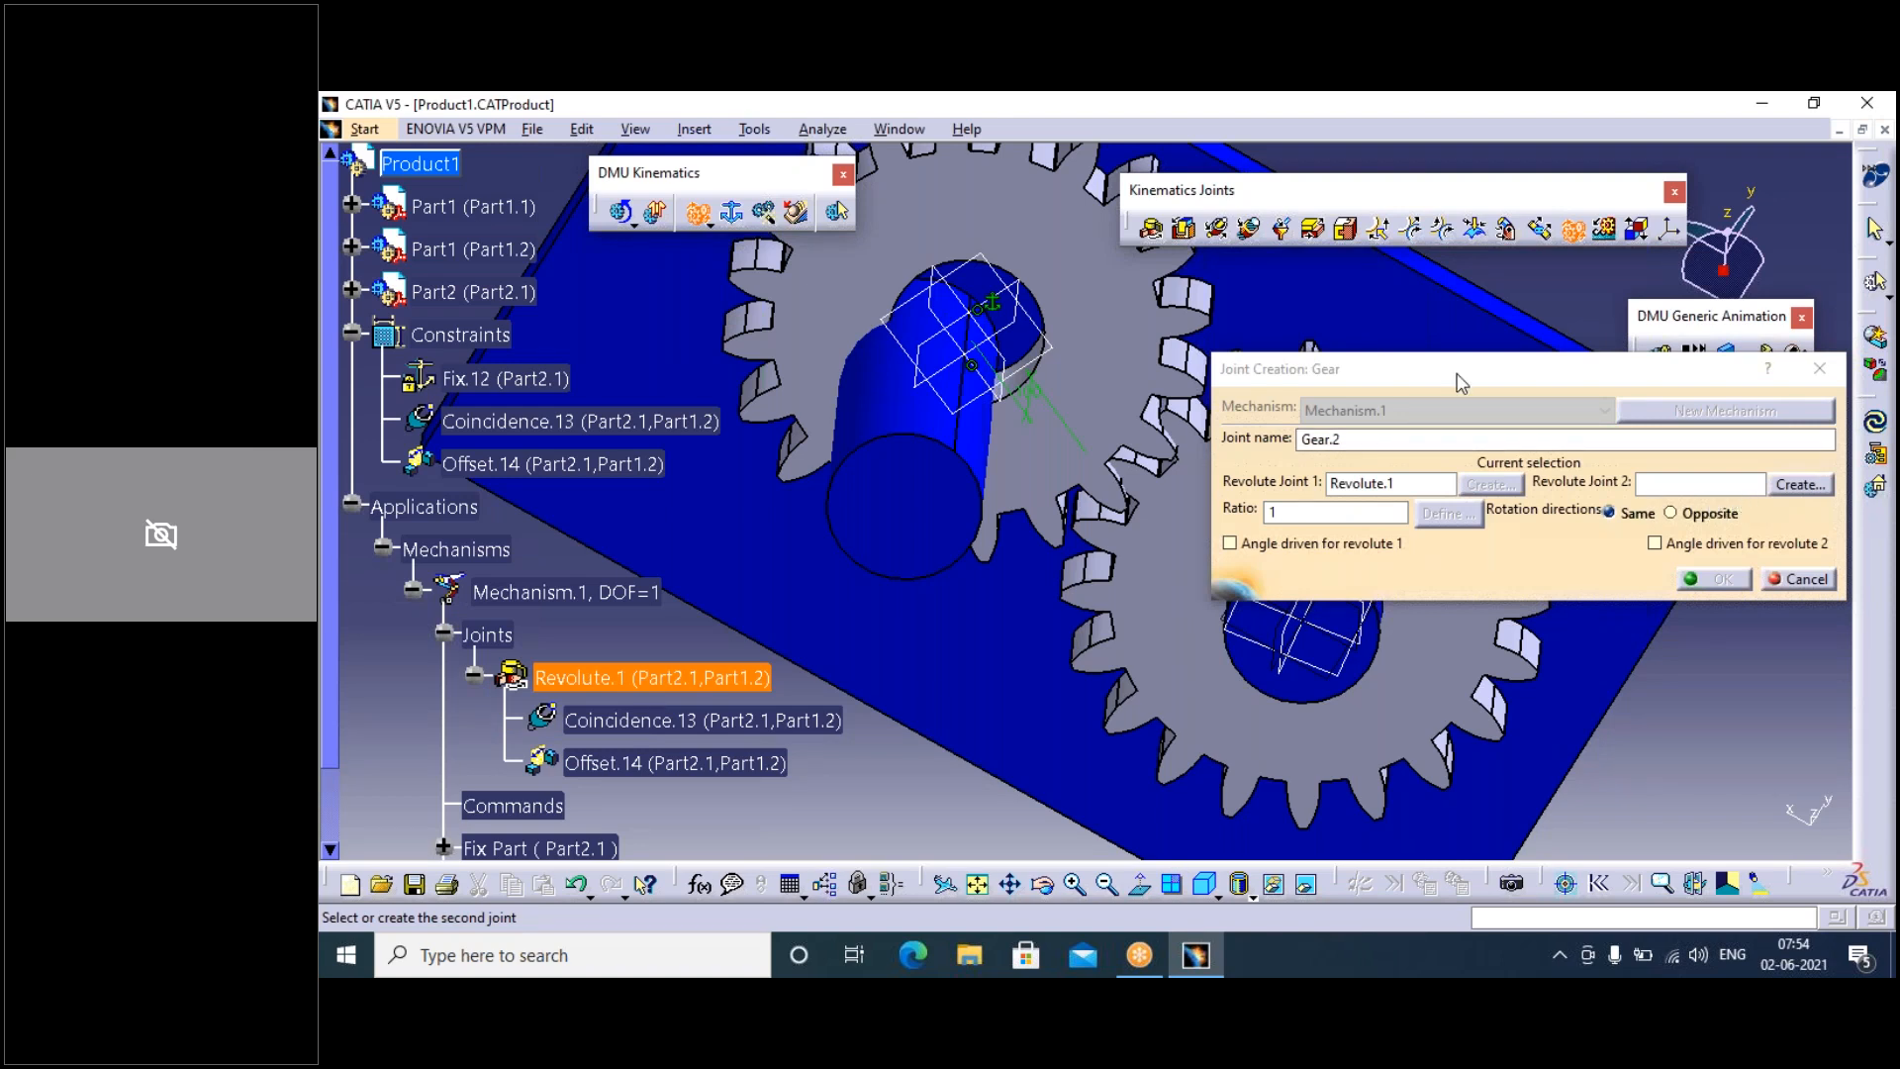
drag(1283, 354, 431, 222)
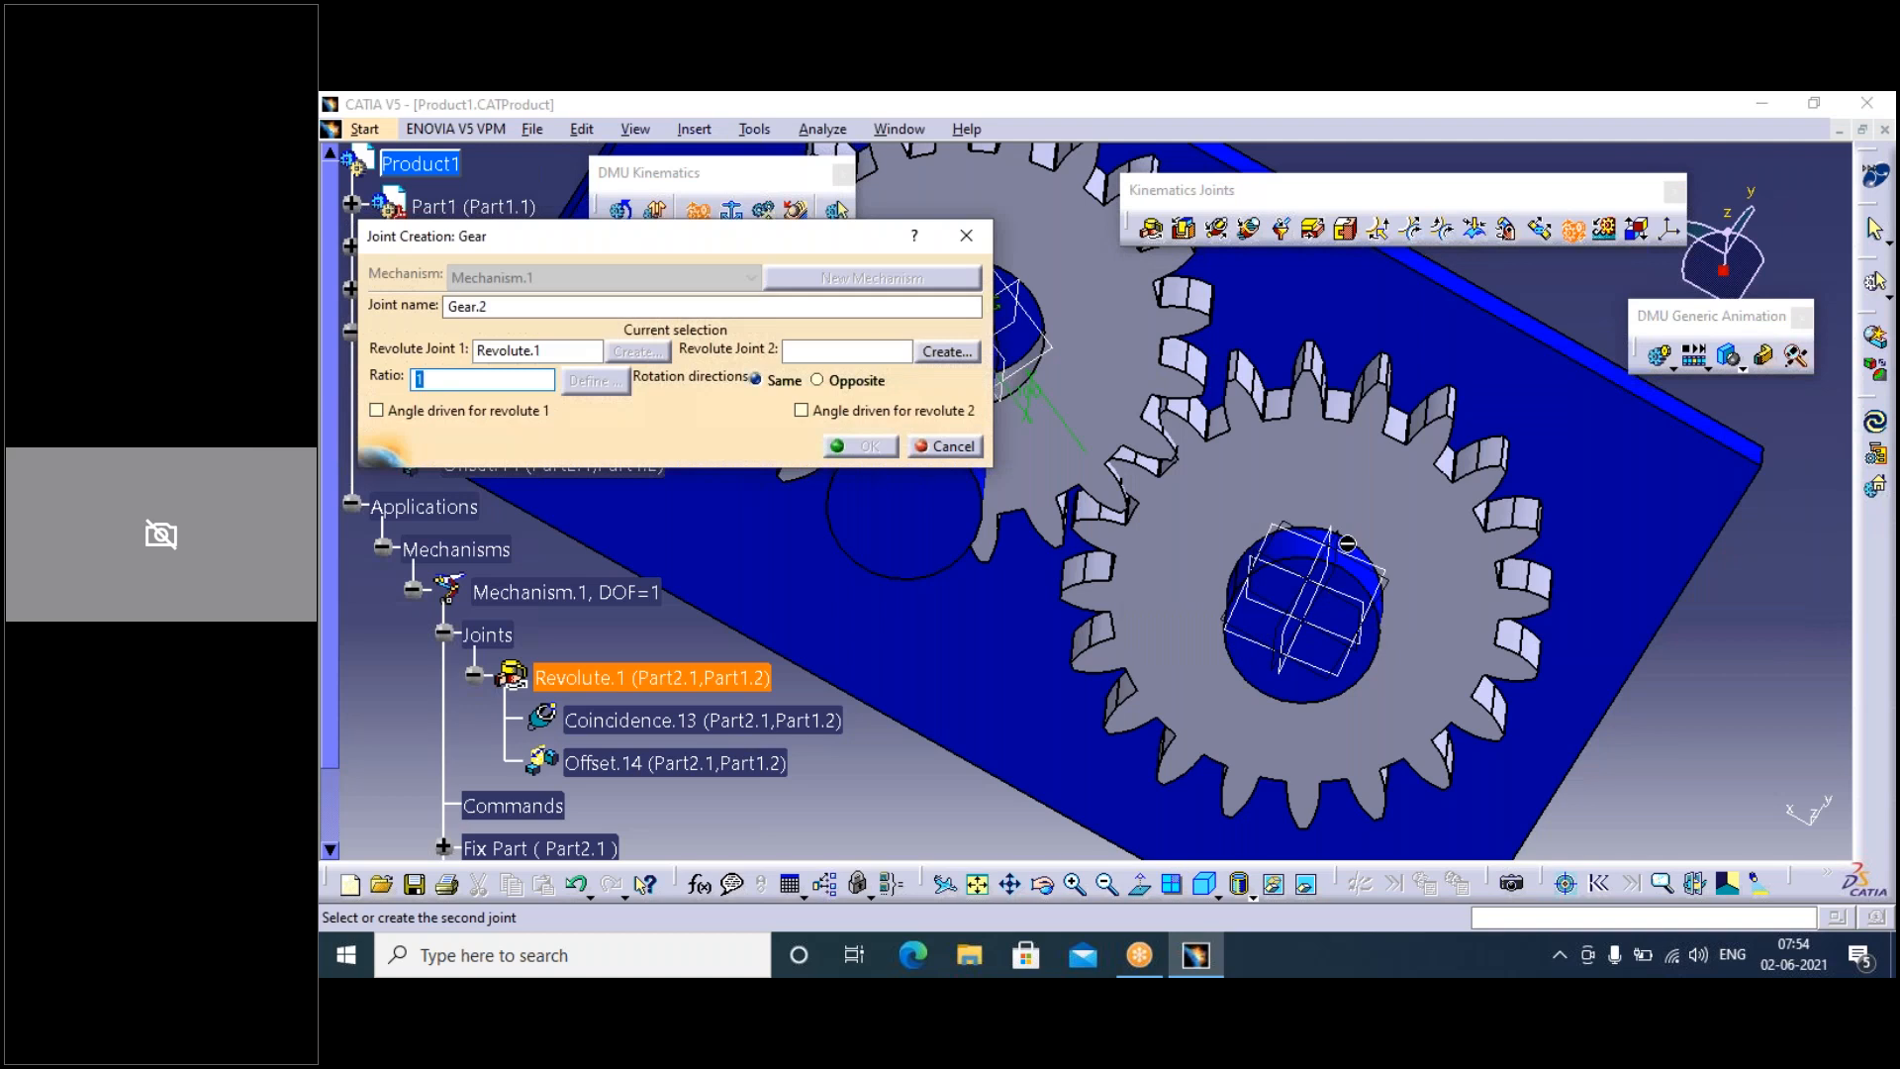
click(946, 351)
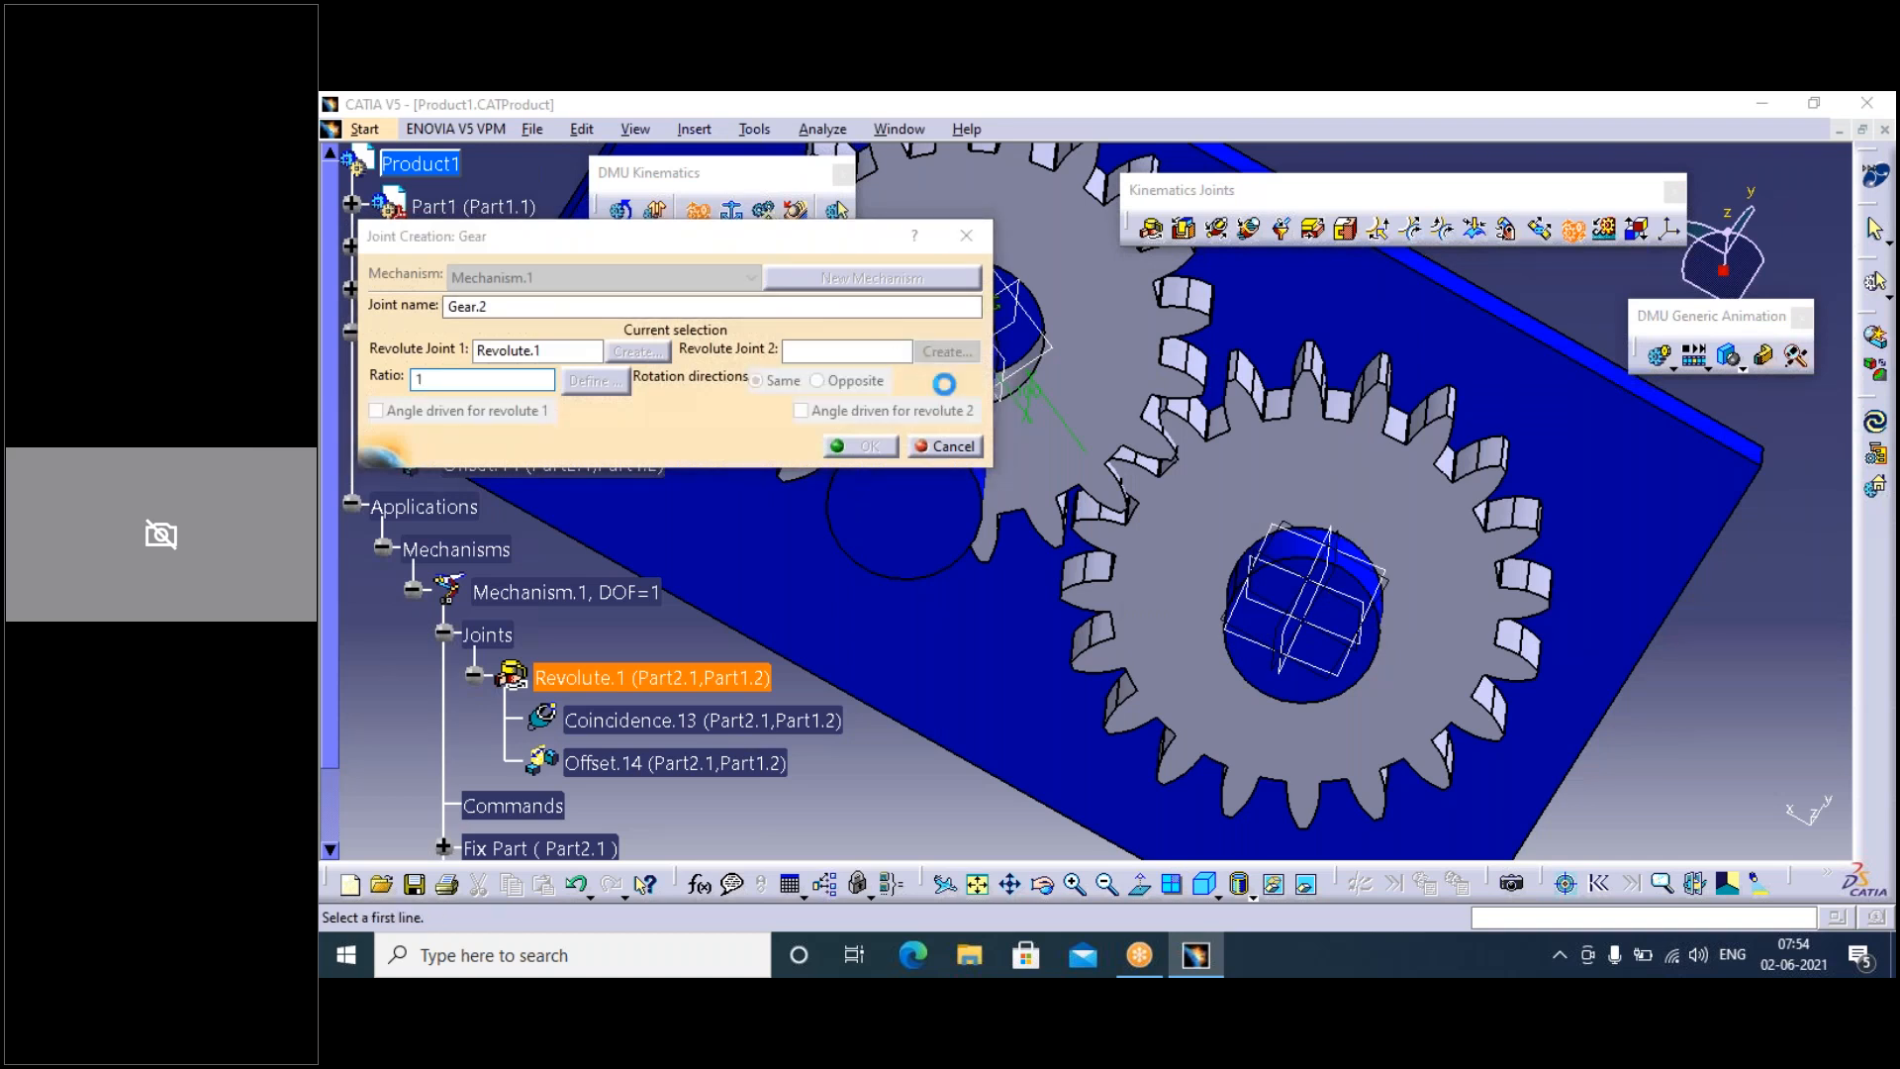
Assign the plate's second pin axis and the Part1.1 gear's bore axis as the revolute joint's lines, hiding the plate to reach the bore
drag(1484, 404, 803, 174)
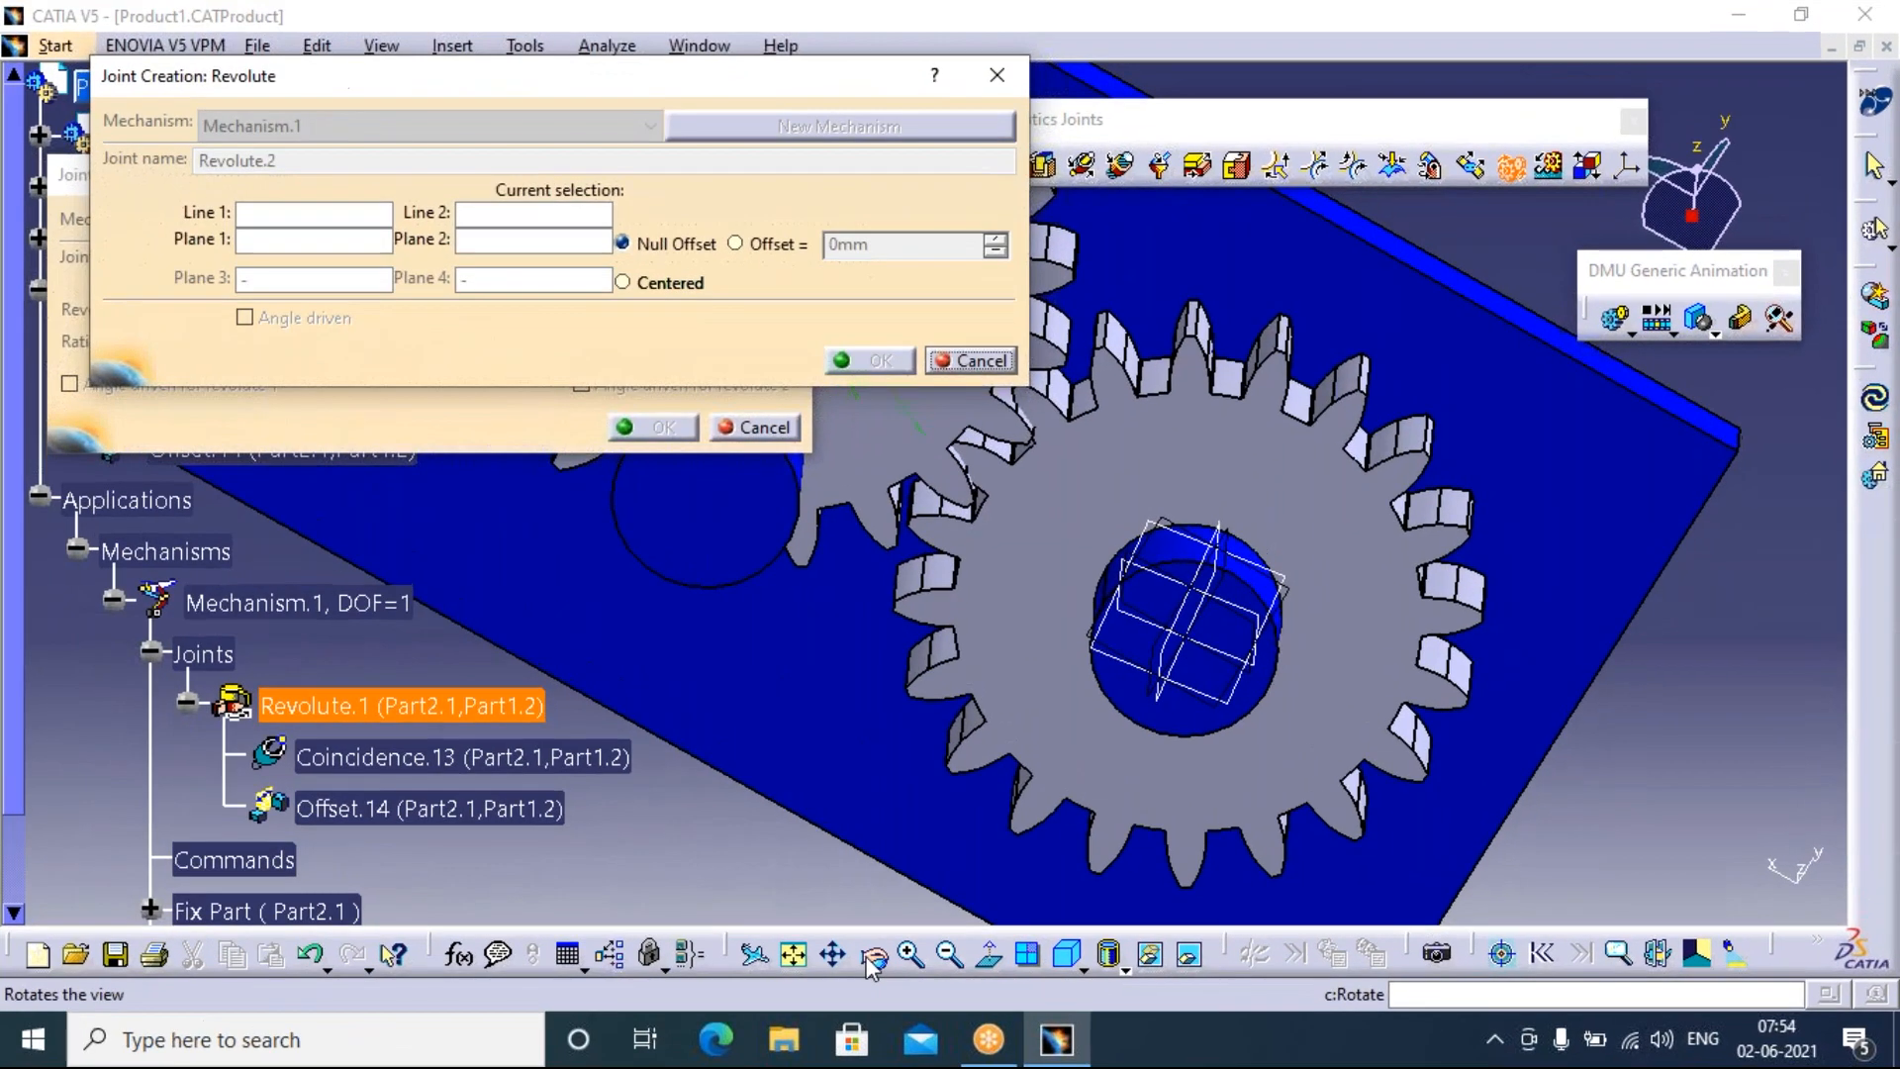
click(1041, 886)
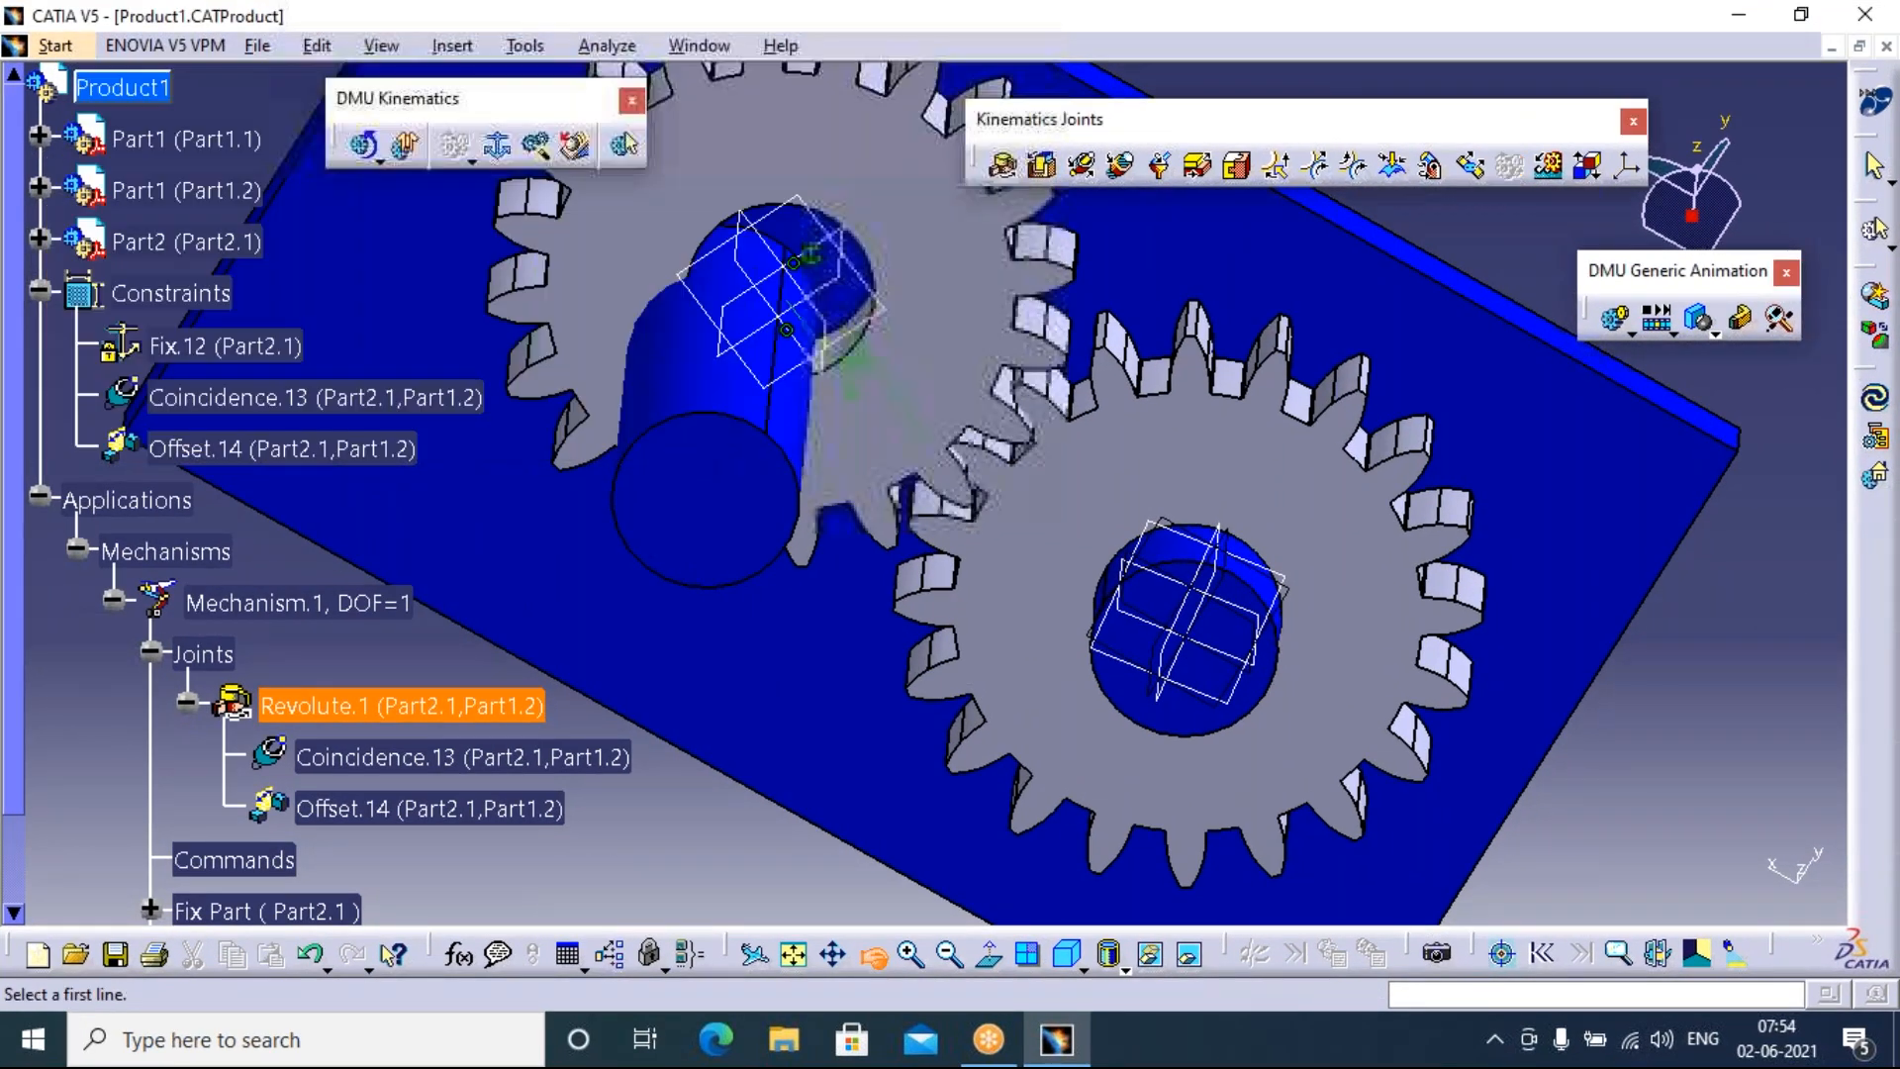
drag(1415, 705, 1068, 603)
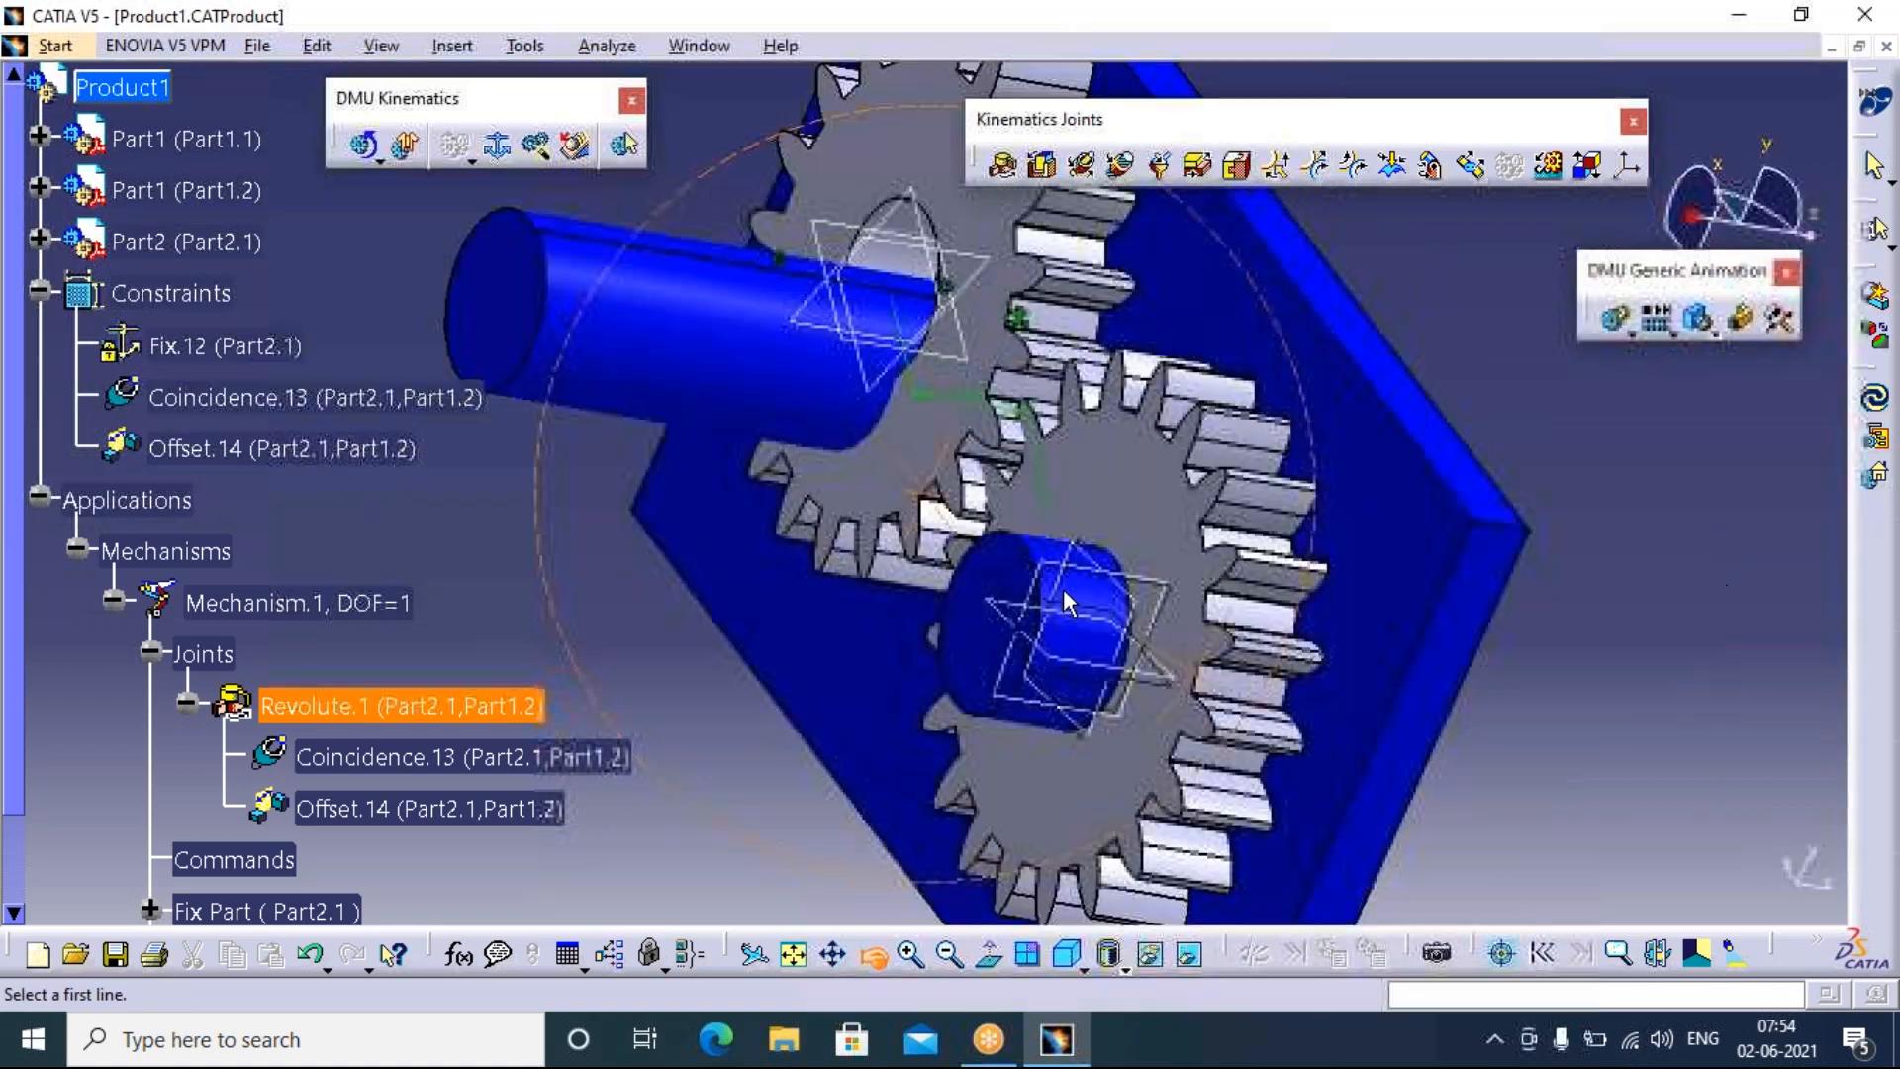
click(1023, 555)
right_click(1413, 468)
click(1453, 556)
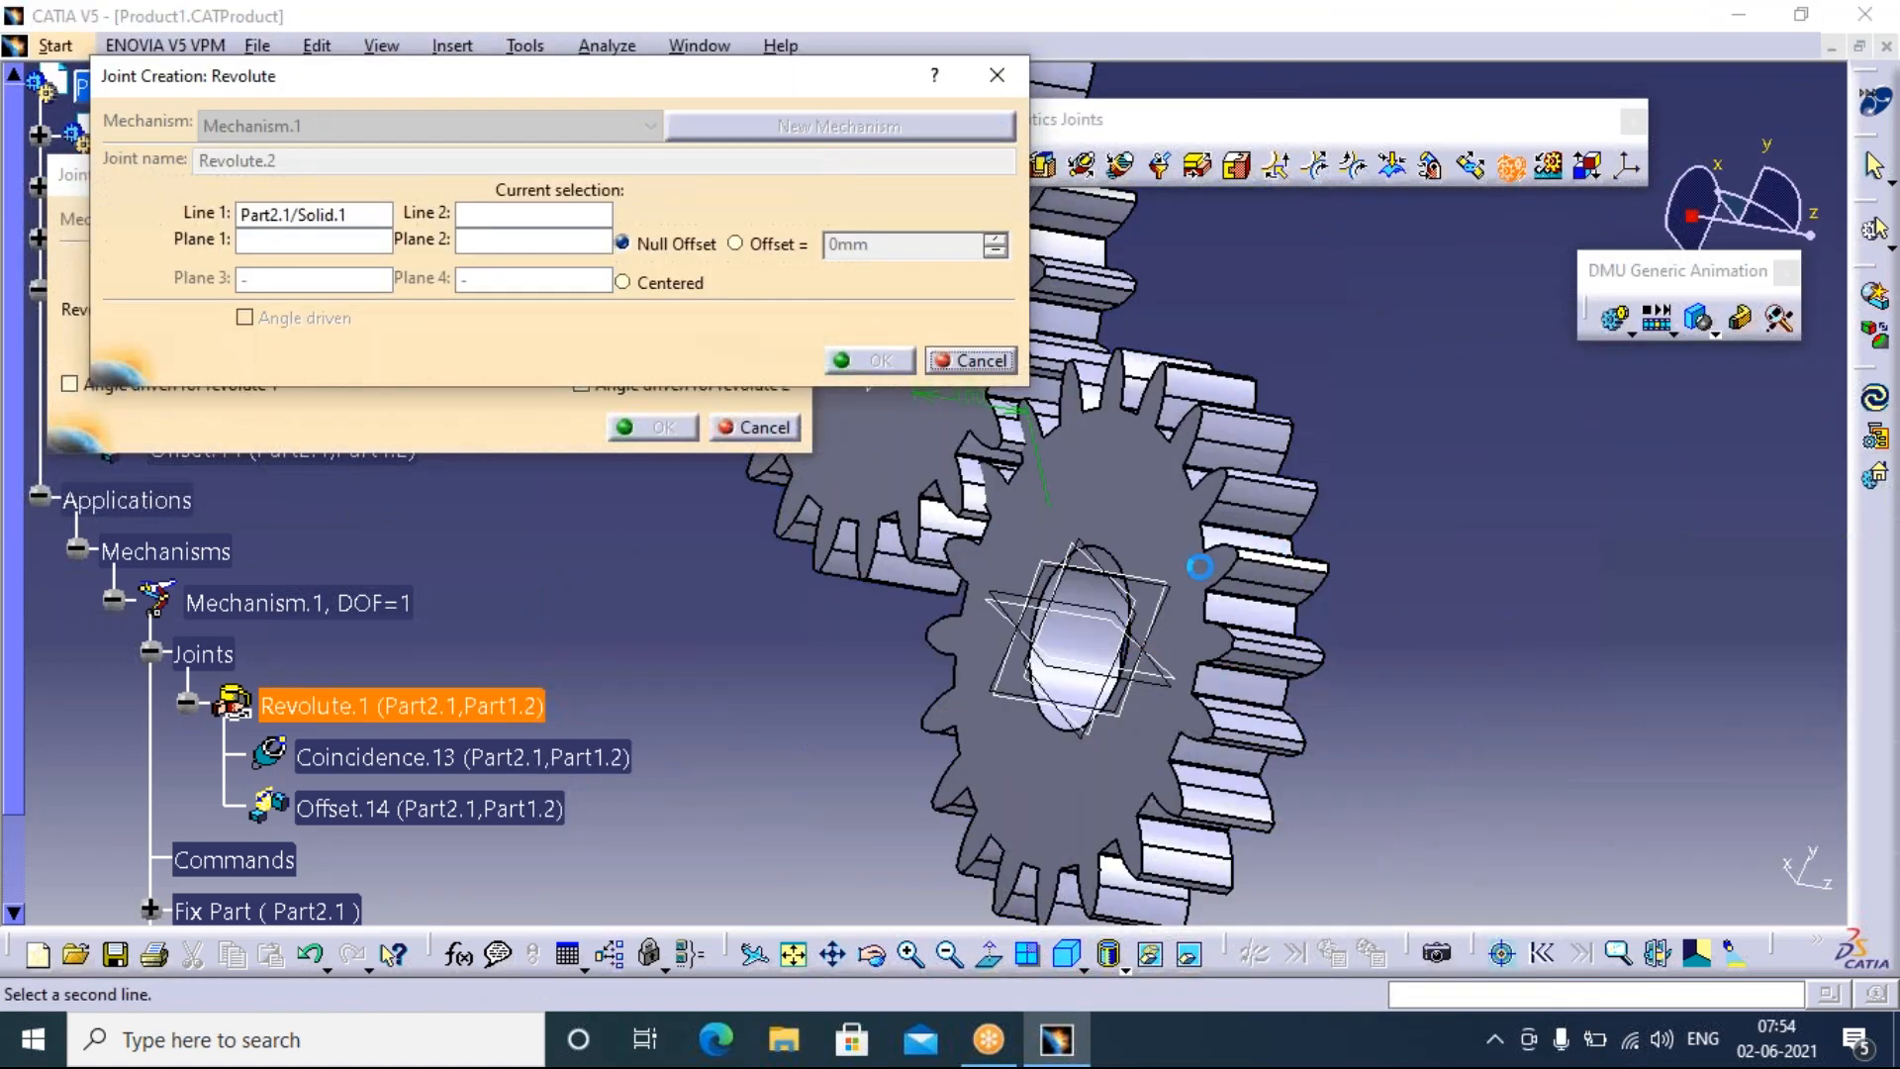
click(1096, 614)
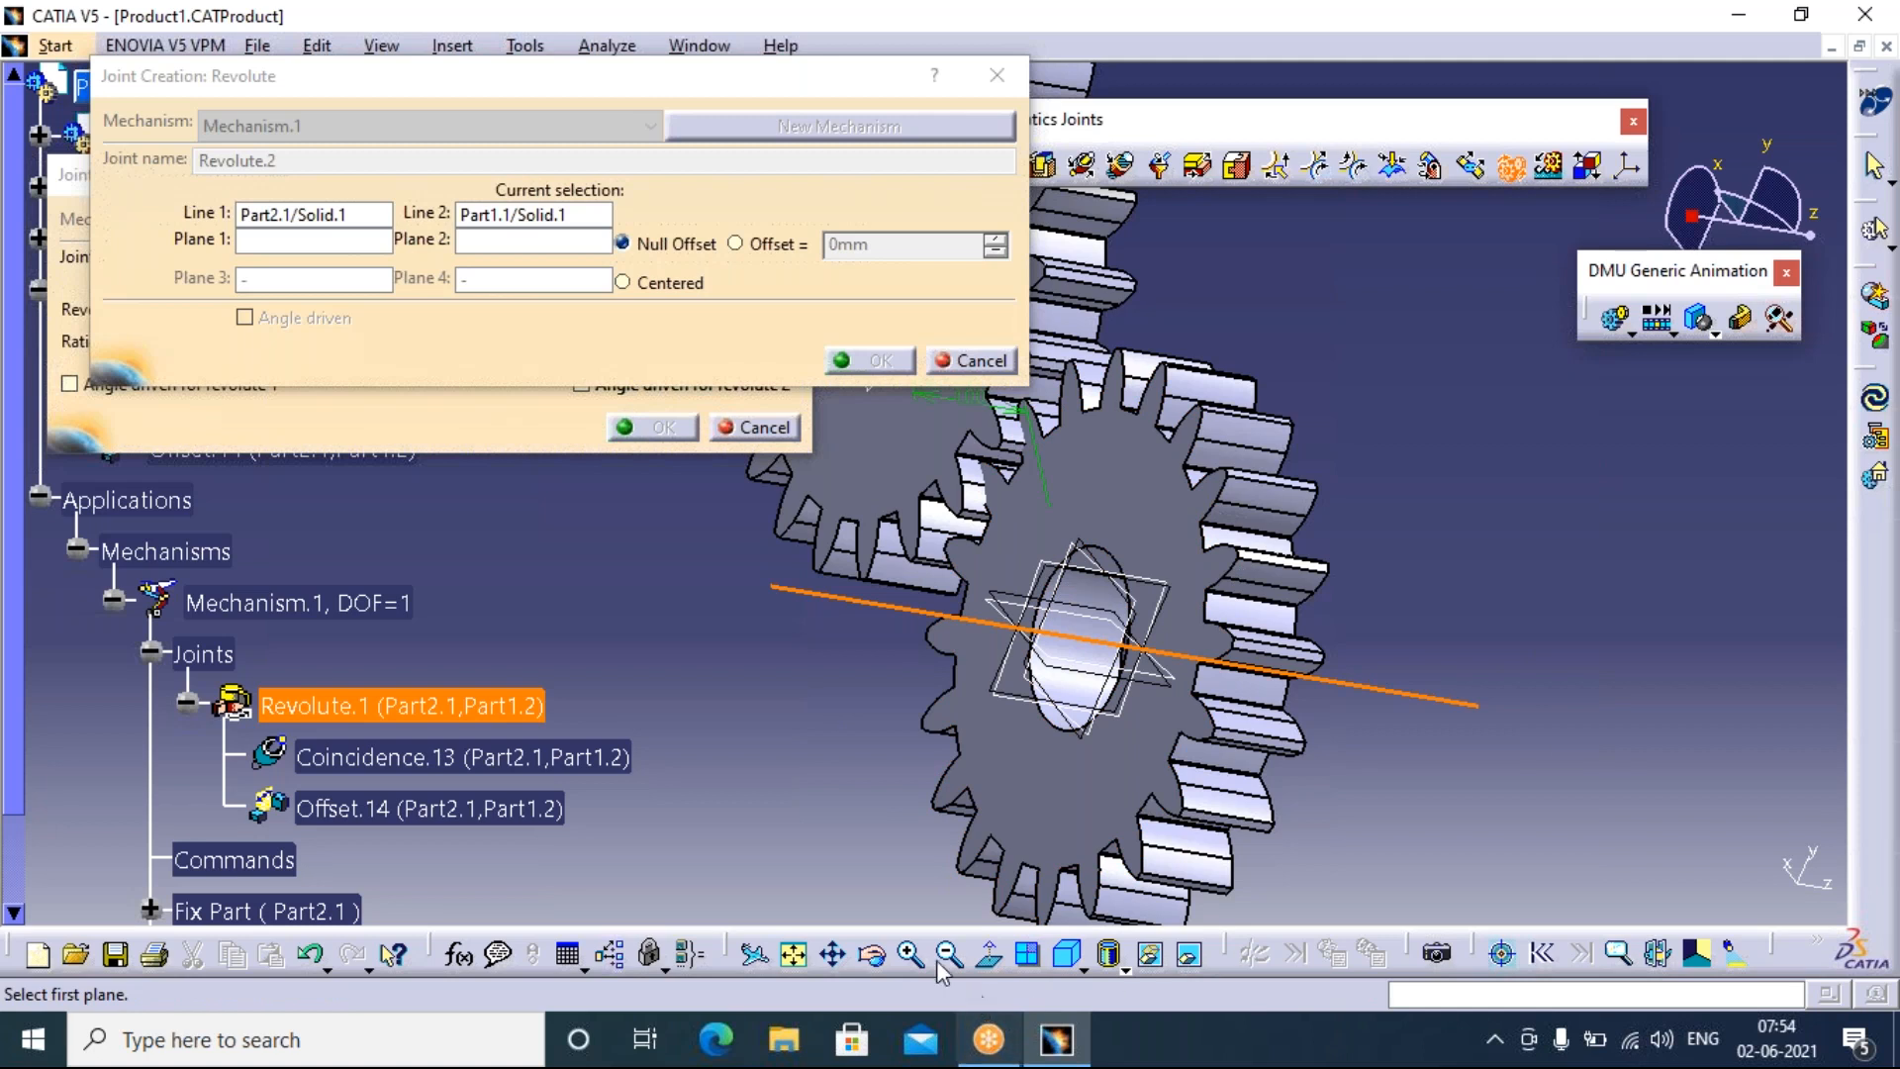
Assign the Part1.1 gear's flat face and the hidden plate's face as the planes with null offset, and create the revolute joint
click(874, 955)
drag(1138, 772, 989, 653)
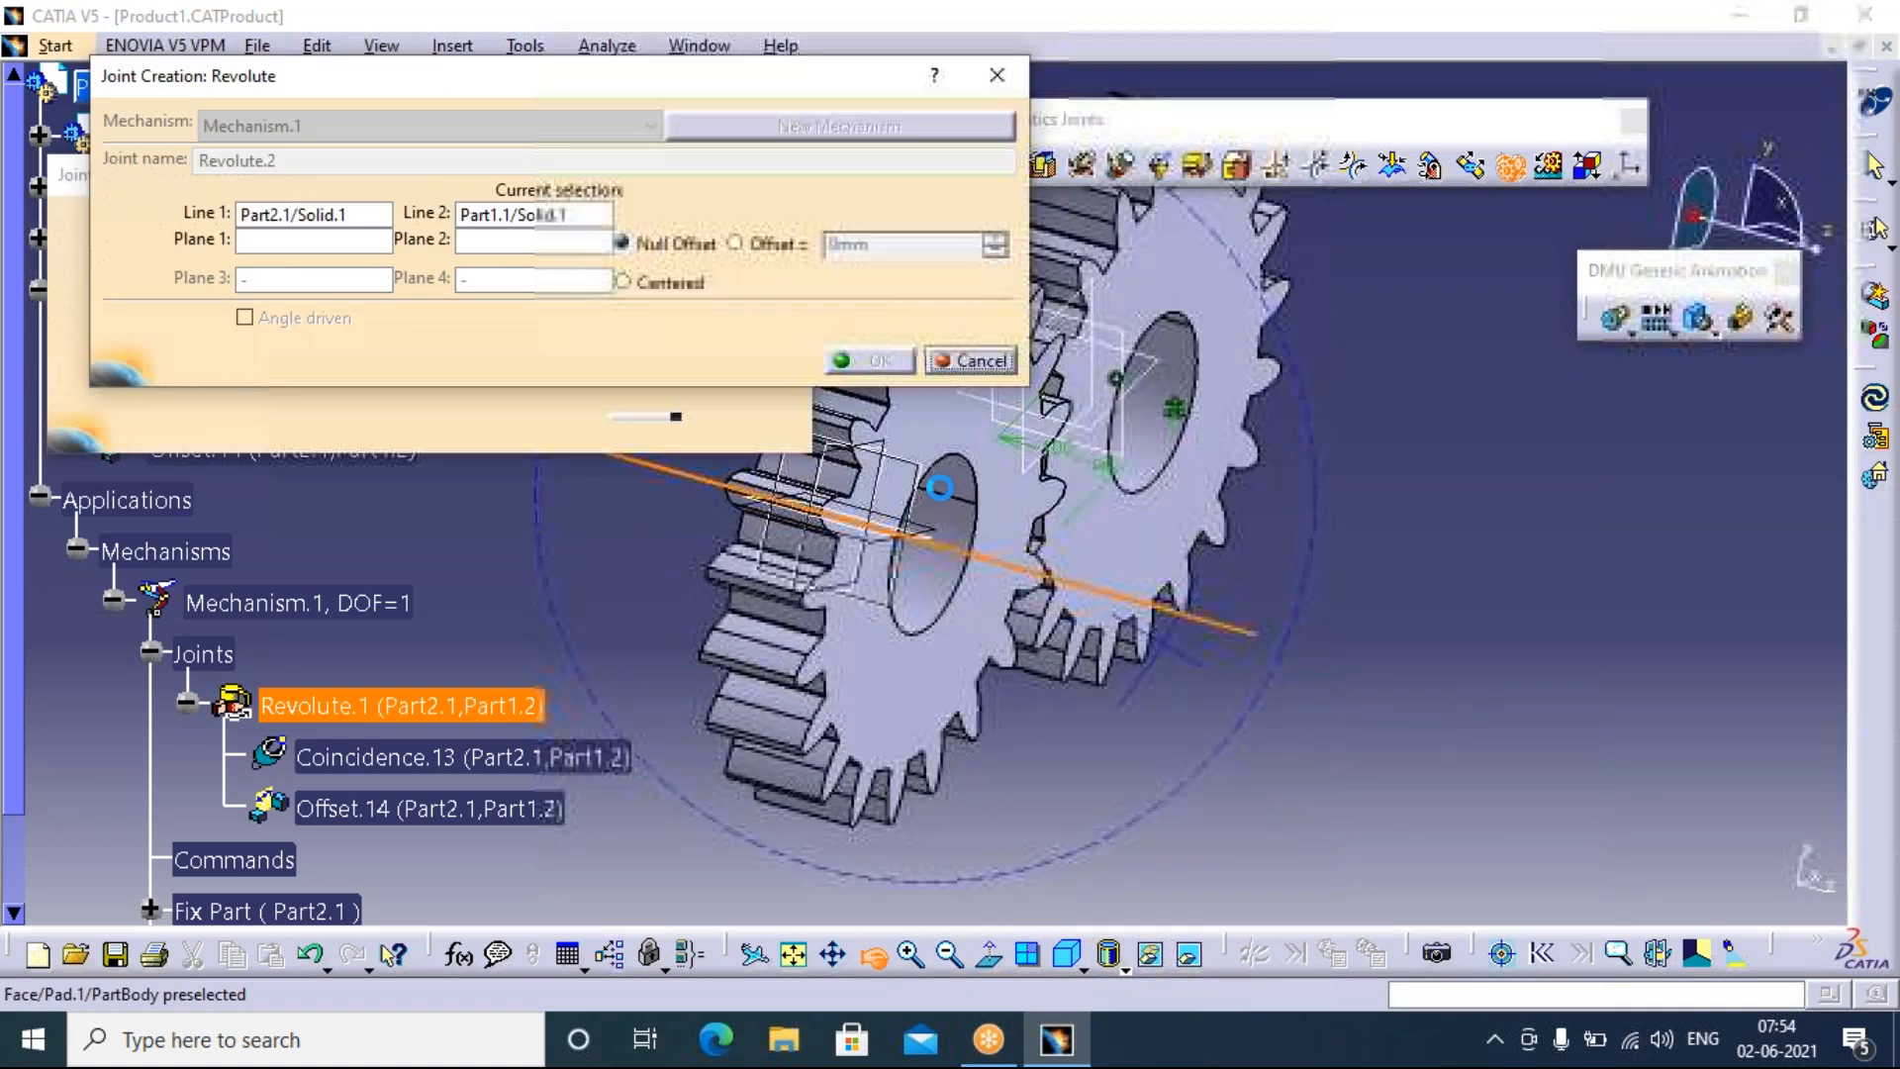
click(878, 647)
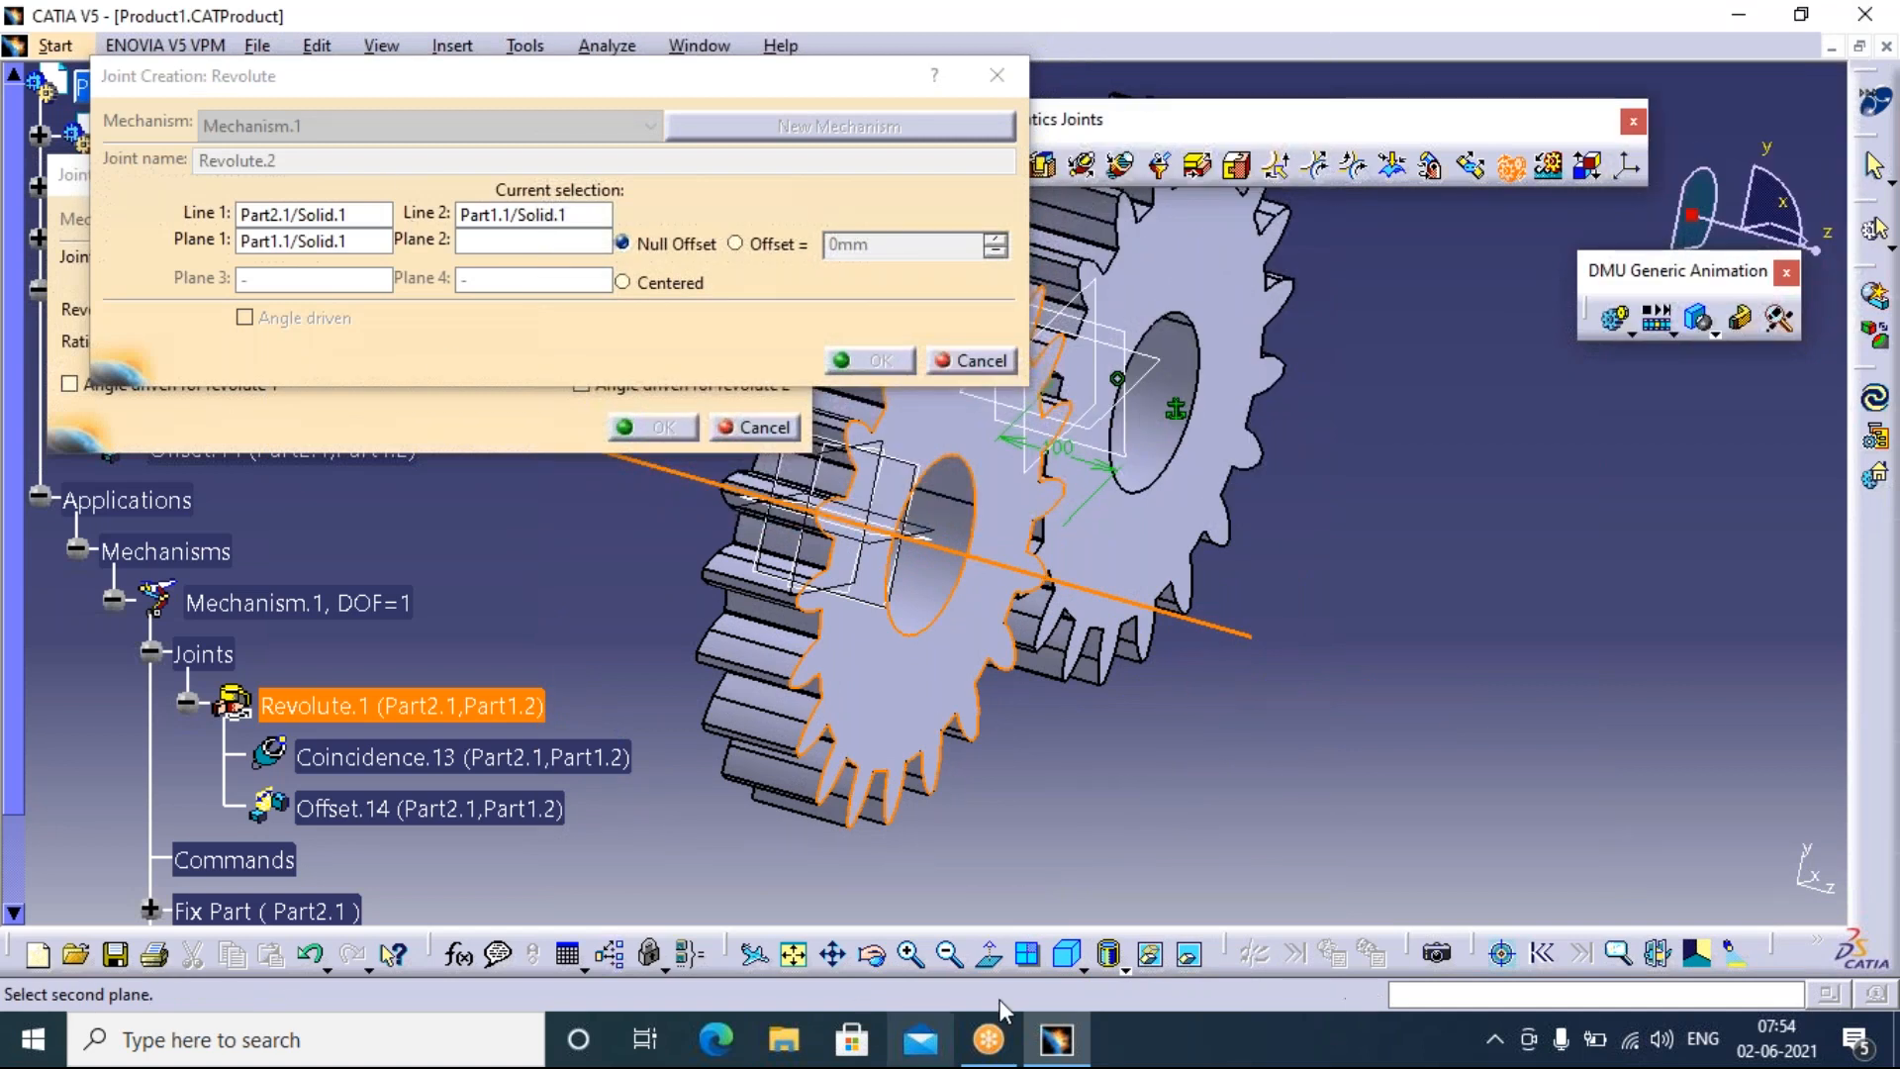
click(1183, 953)
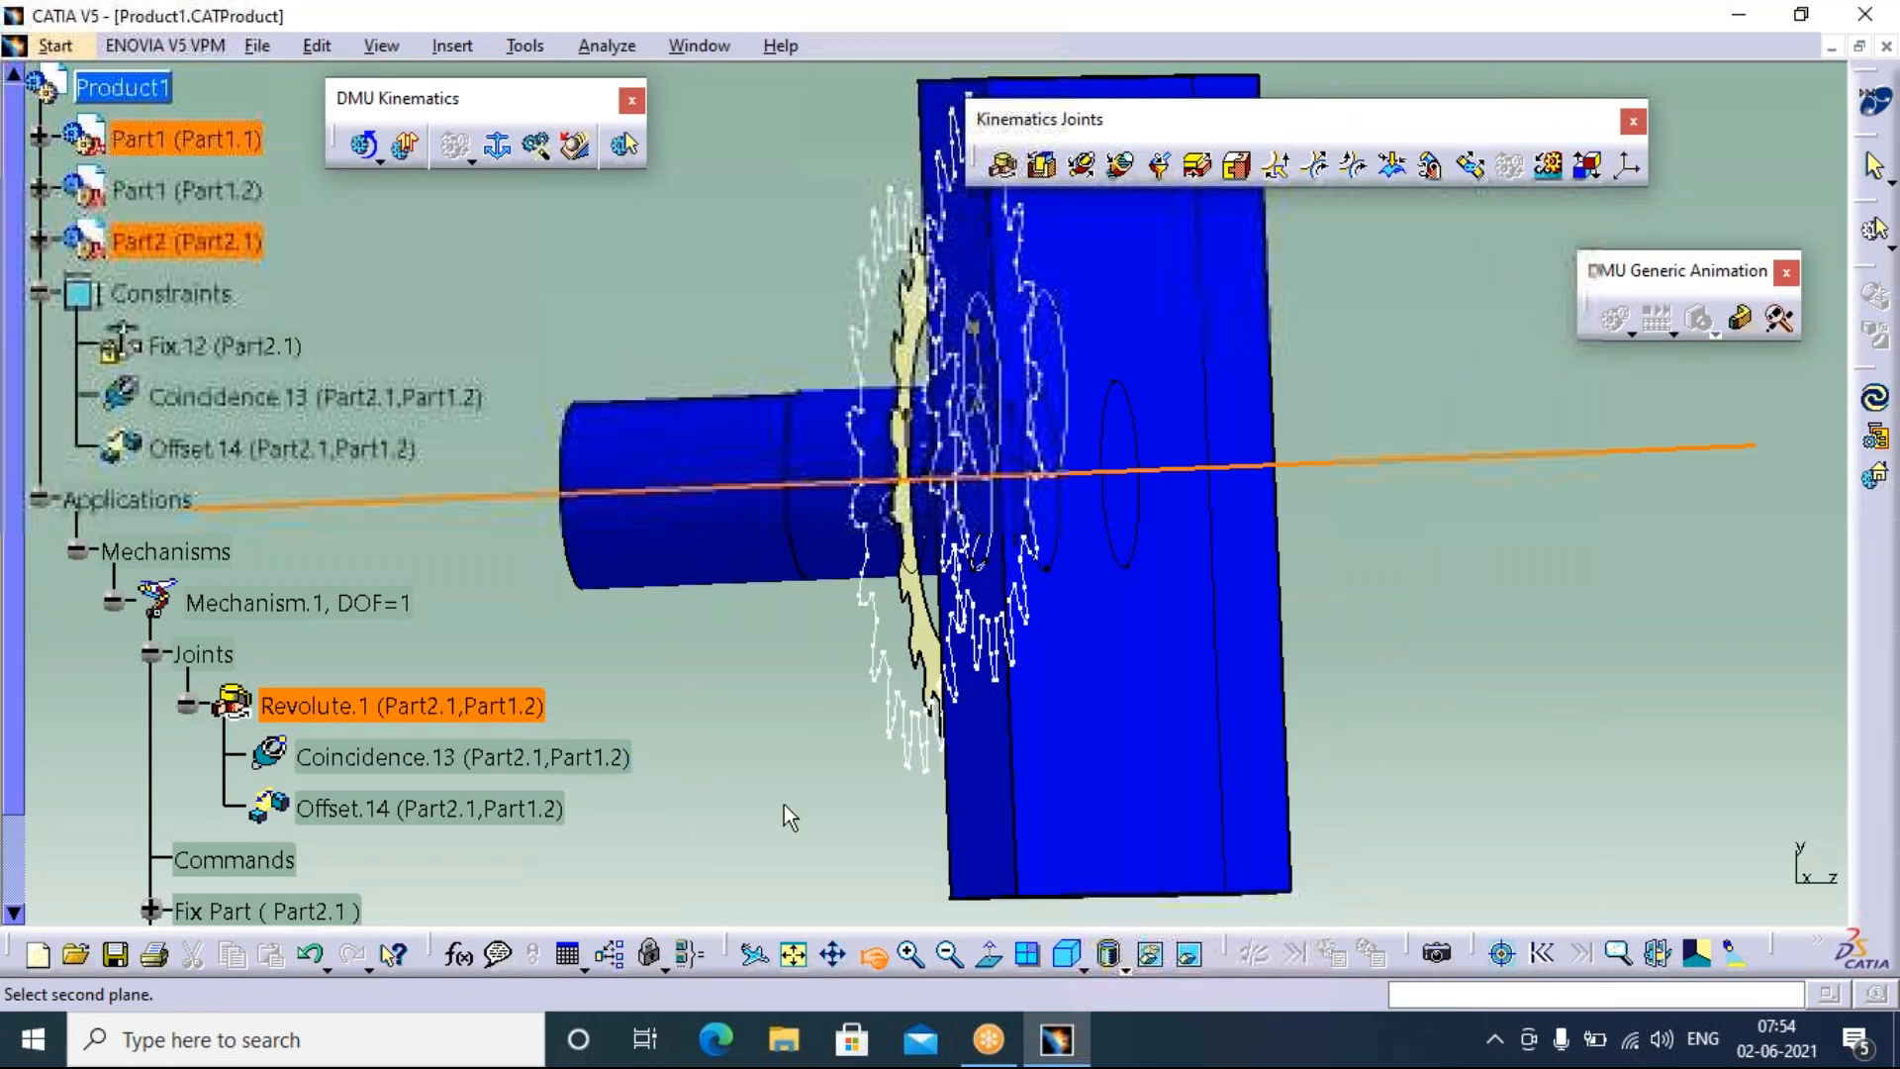
middle_drag(784, 805, 940, 841)
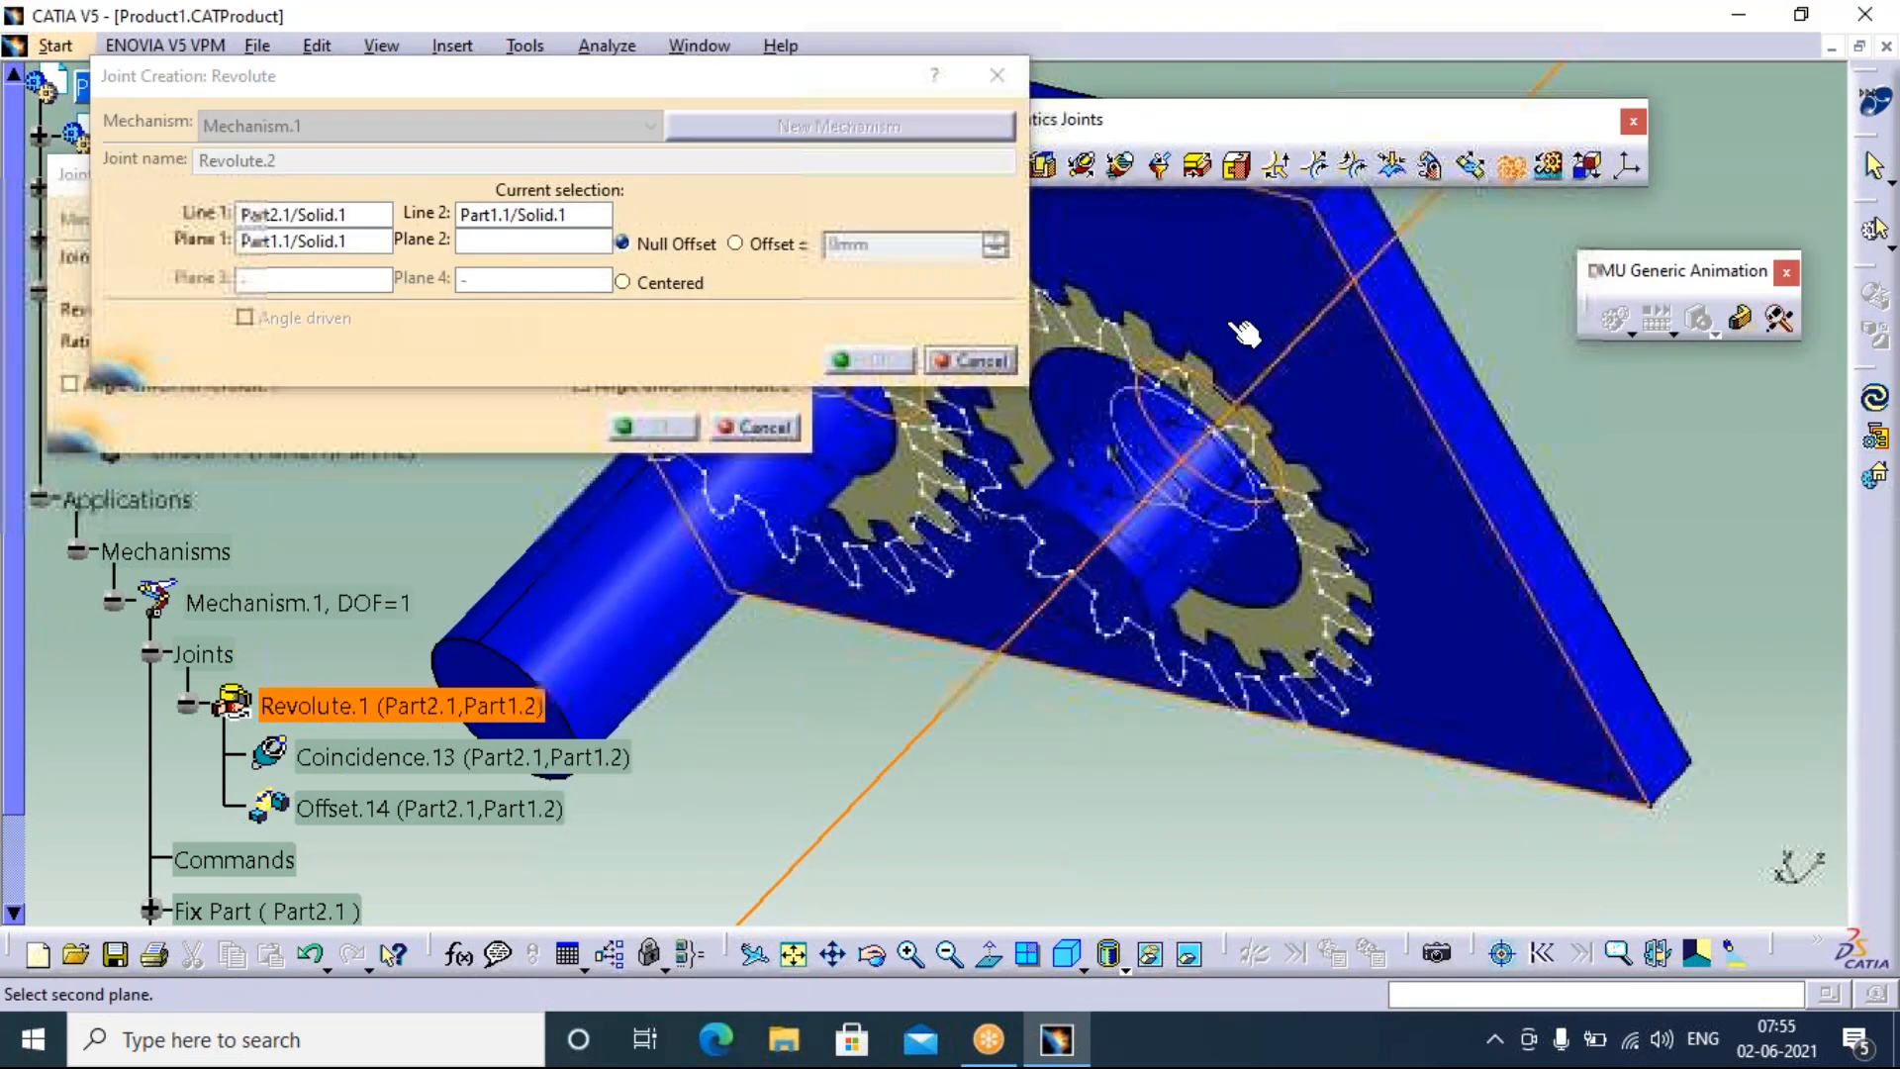
click(1086, 576)
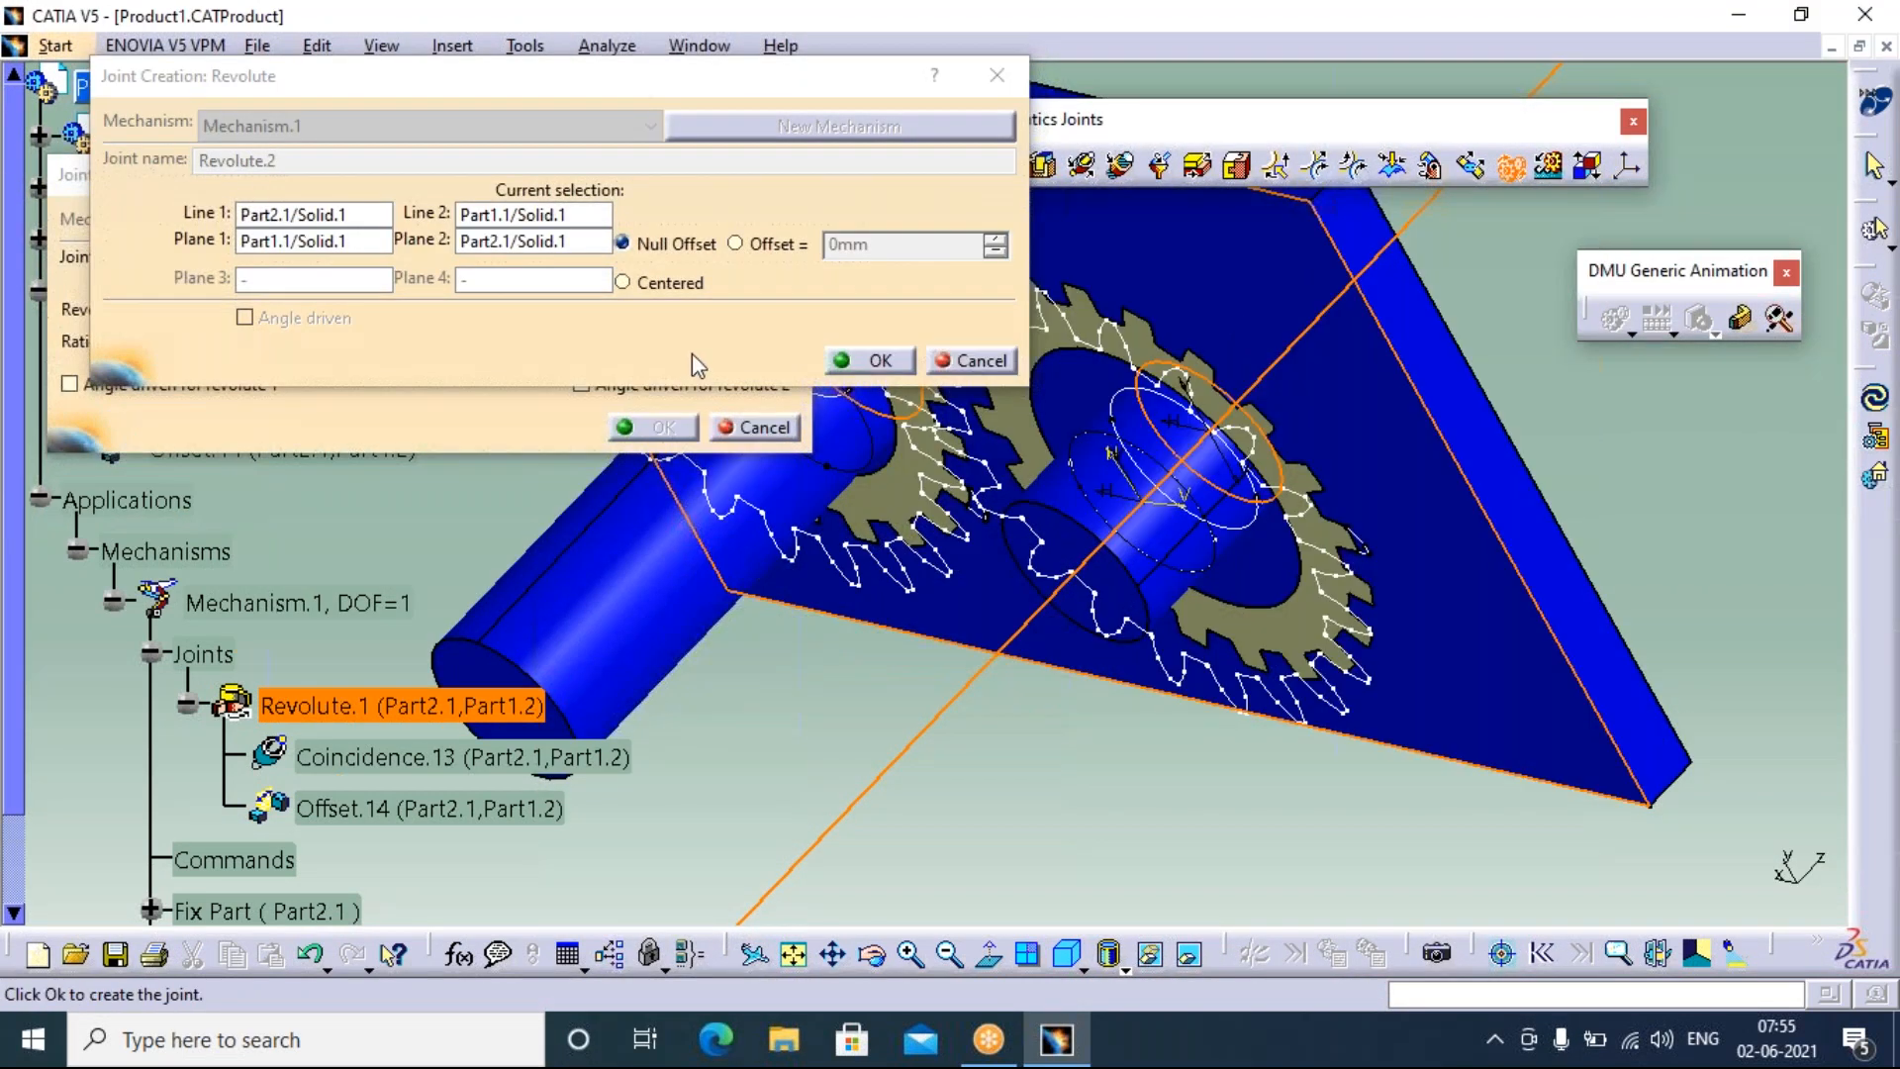
click(880, 361)
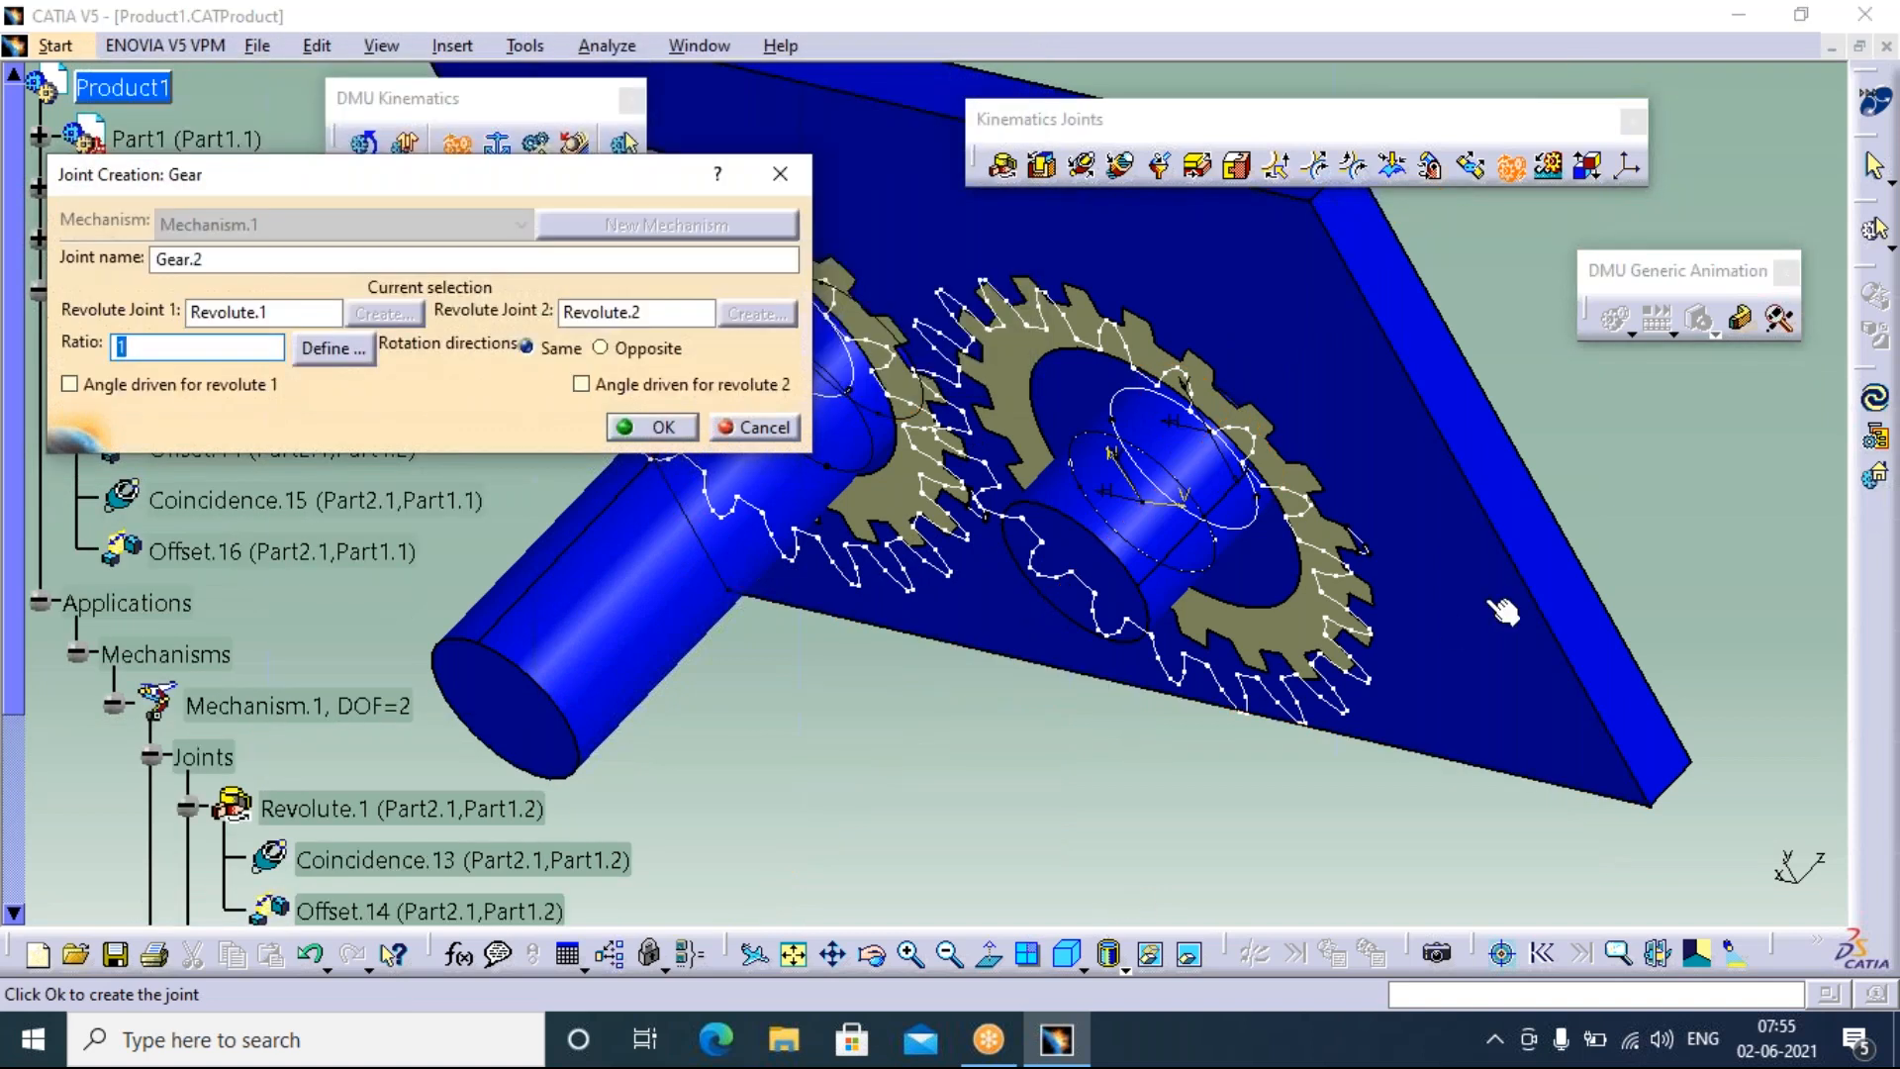
Restore the hidden plate to the visible space and show the whole gear assembly
right_click(1497, 604)
click(1529, 681)
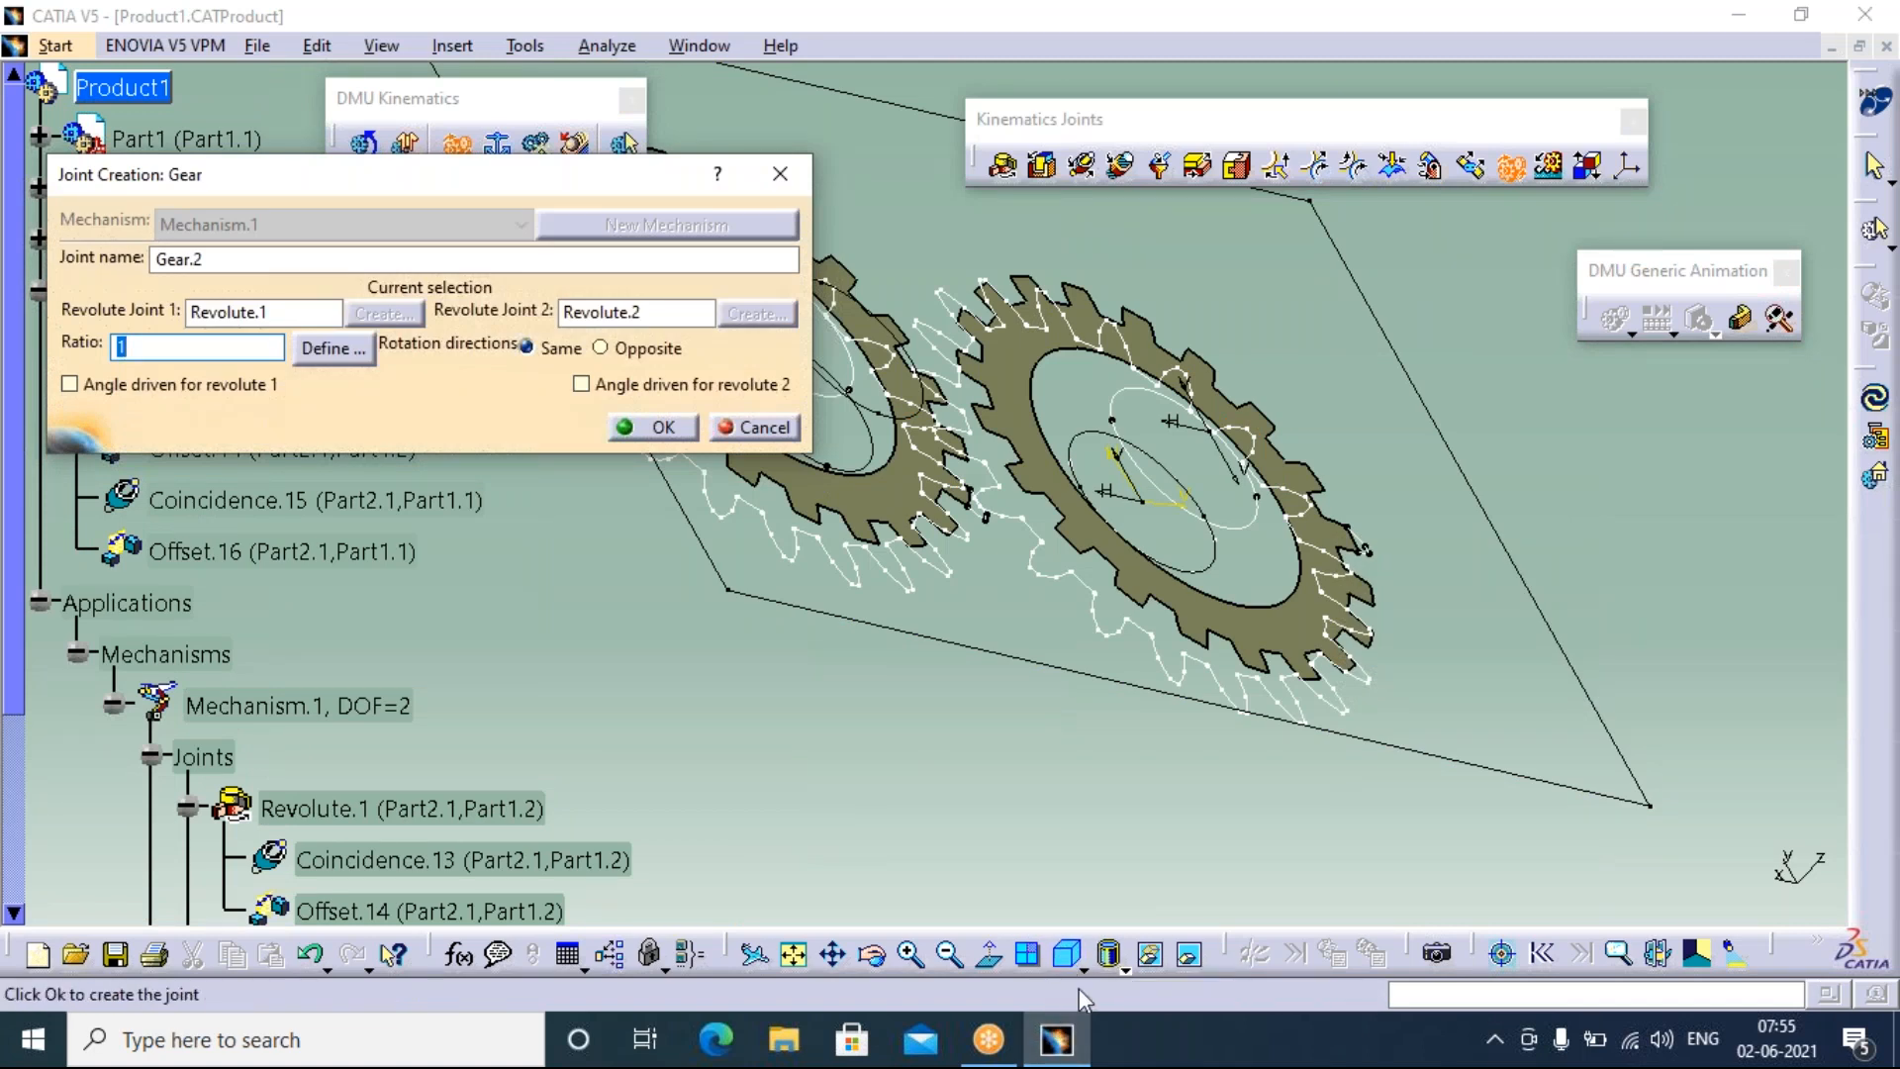
click(1179, 961)
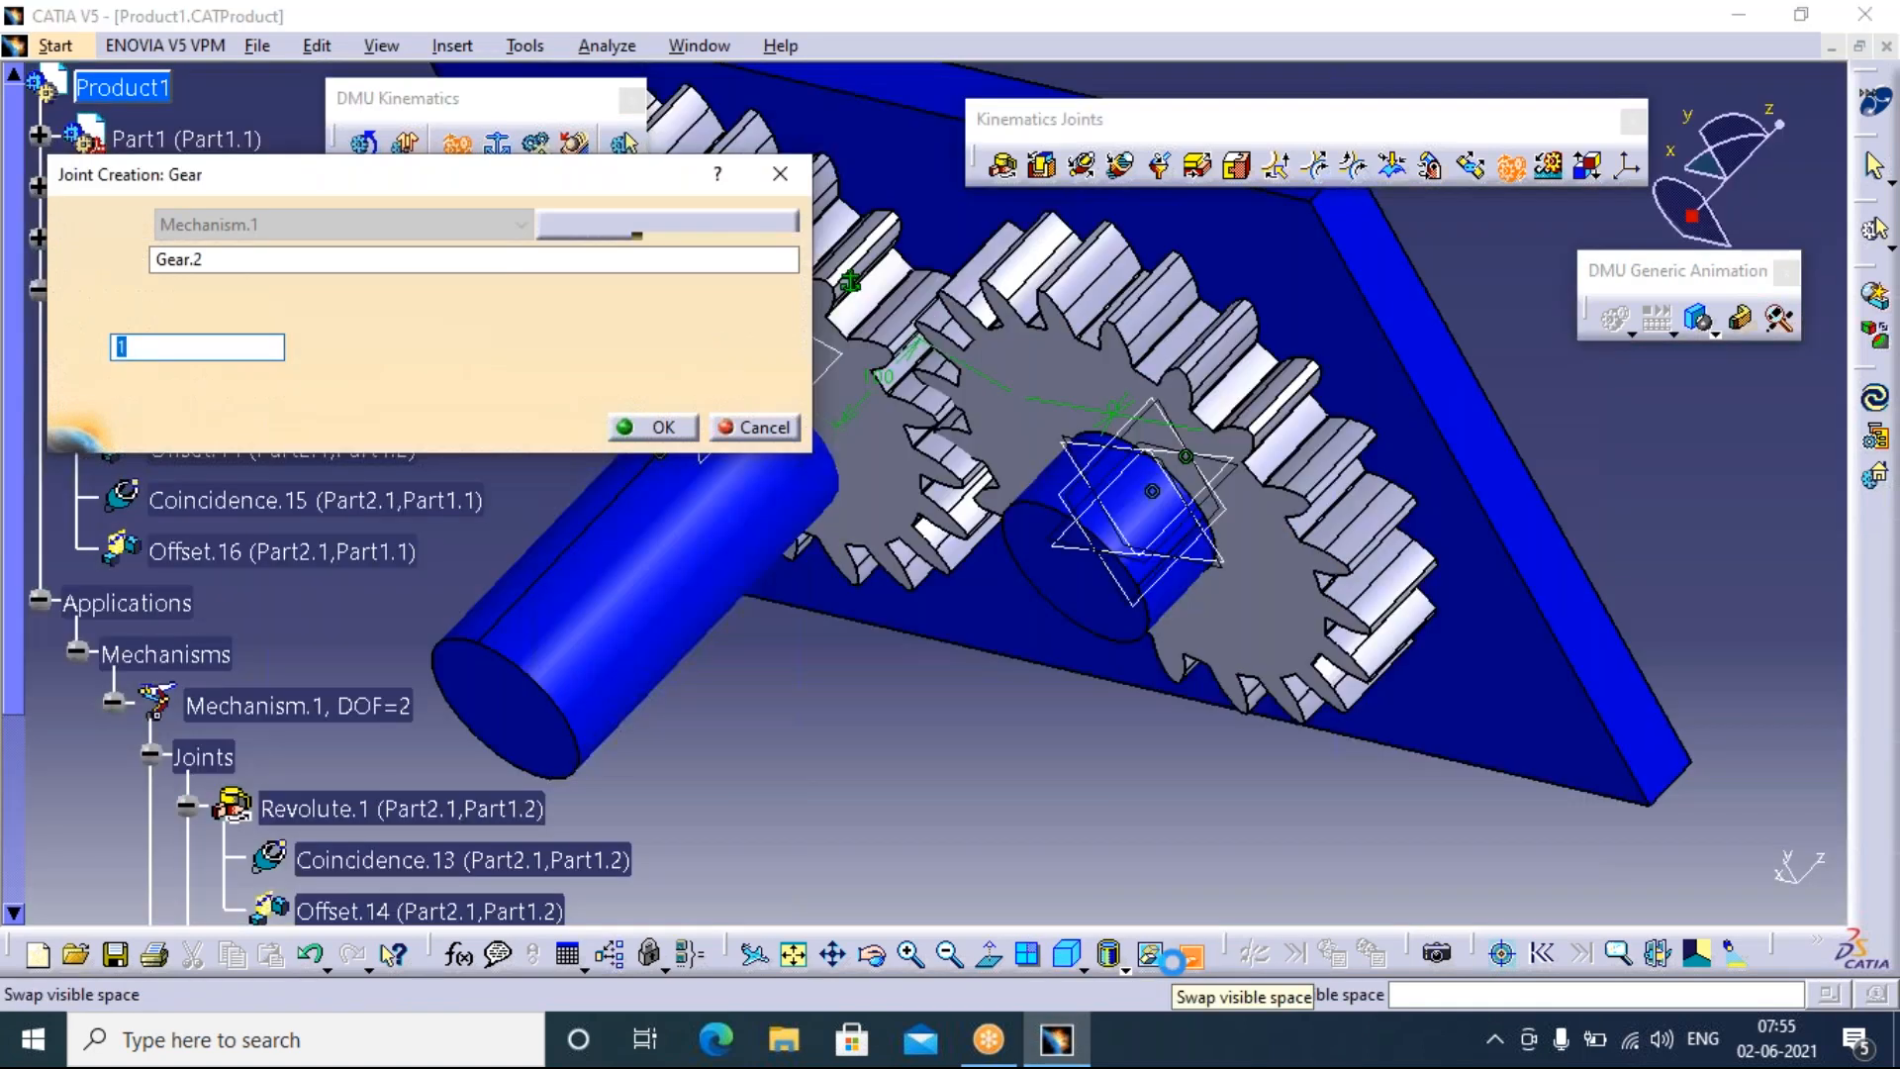
click(877, 960)
drag(764, 755, 1019, 702)
click(948, 957)
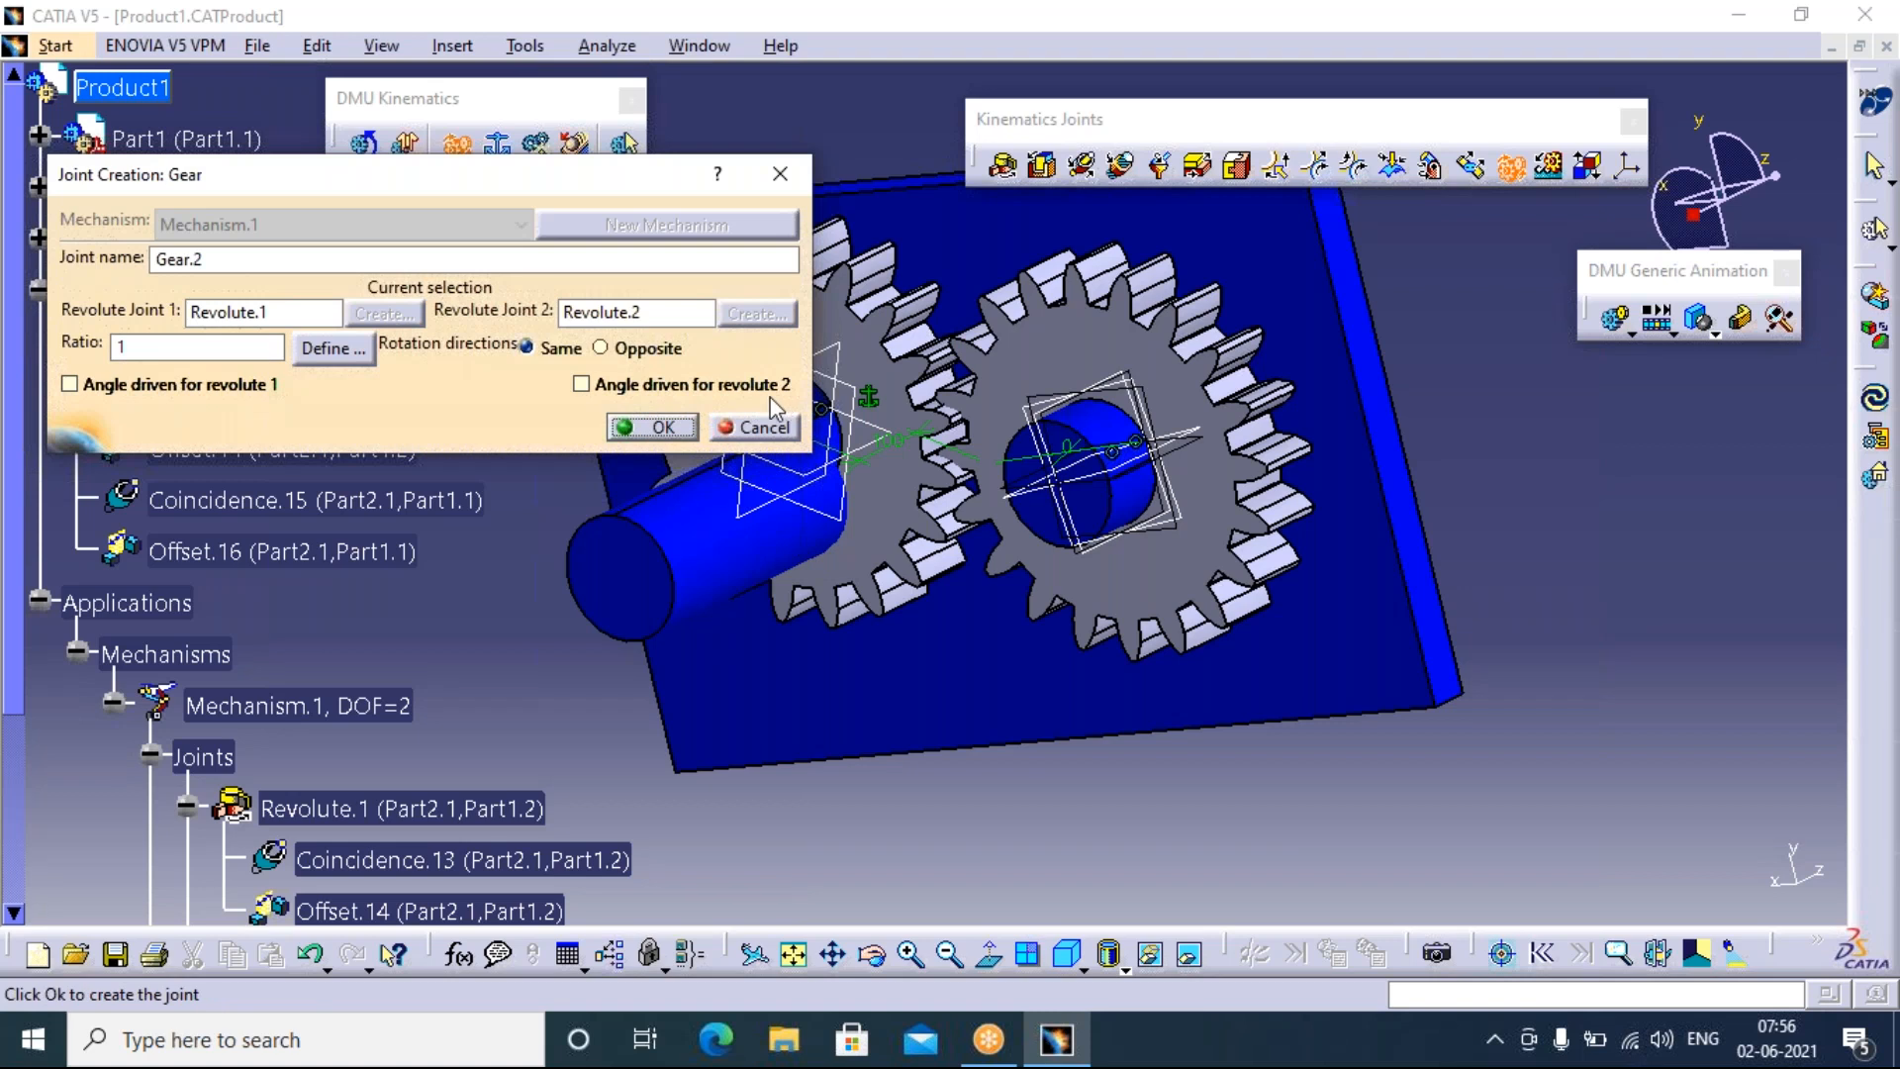
Make revolute 1 angle driven and create the gear joint with ratio 1 and the same rotation direction
click(70, 385)
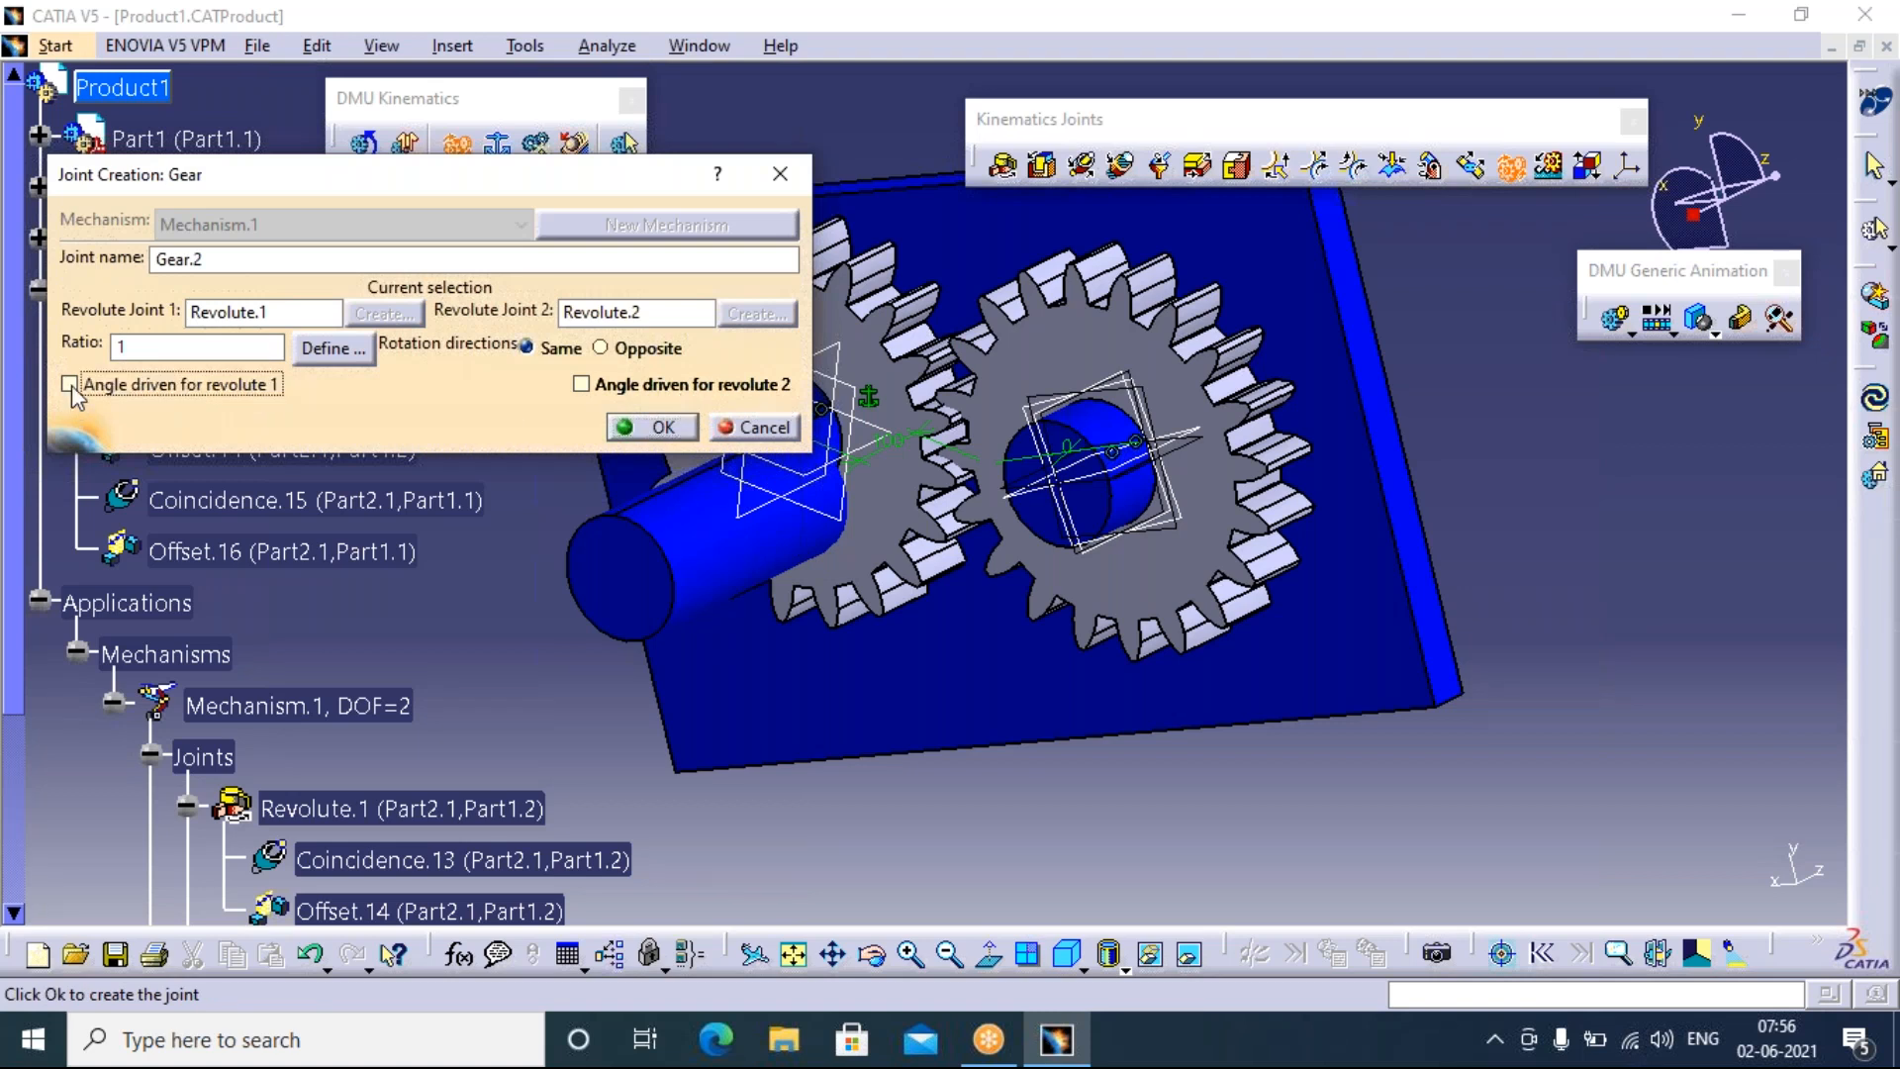
click(656, 430)
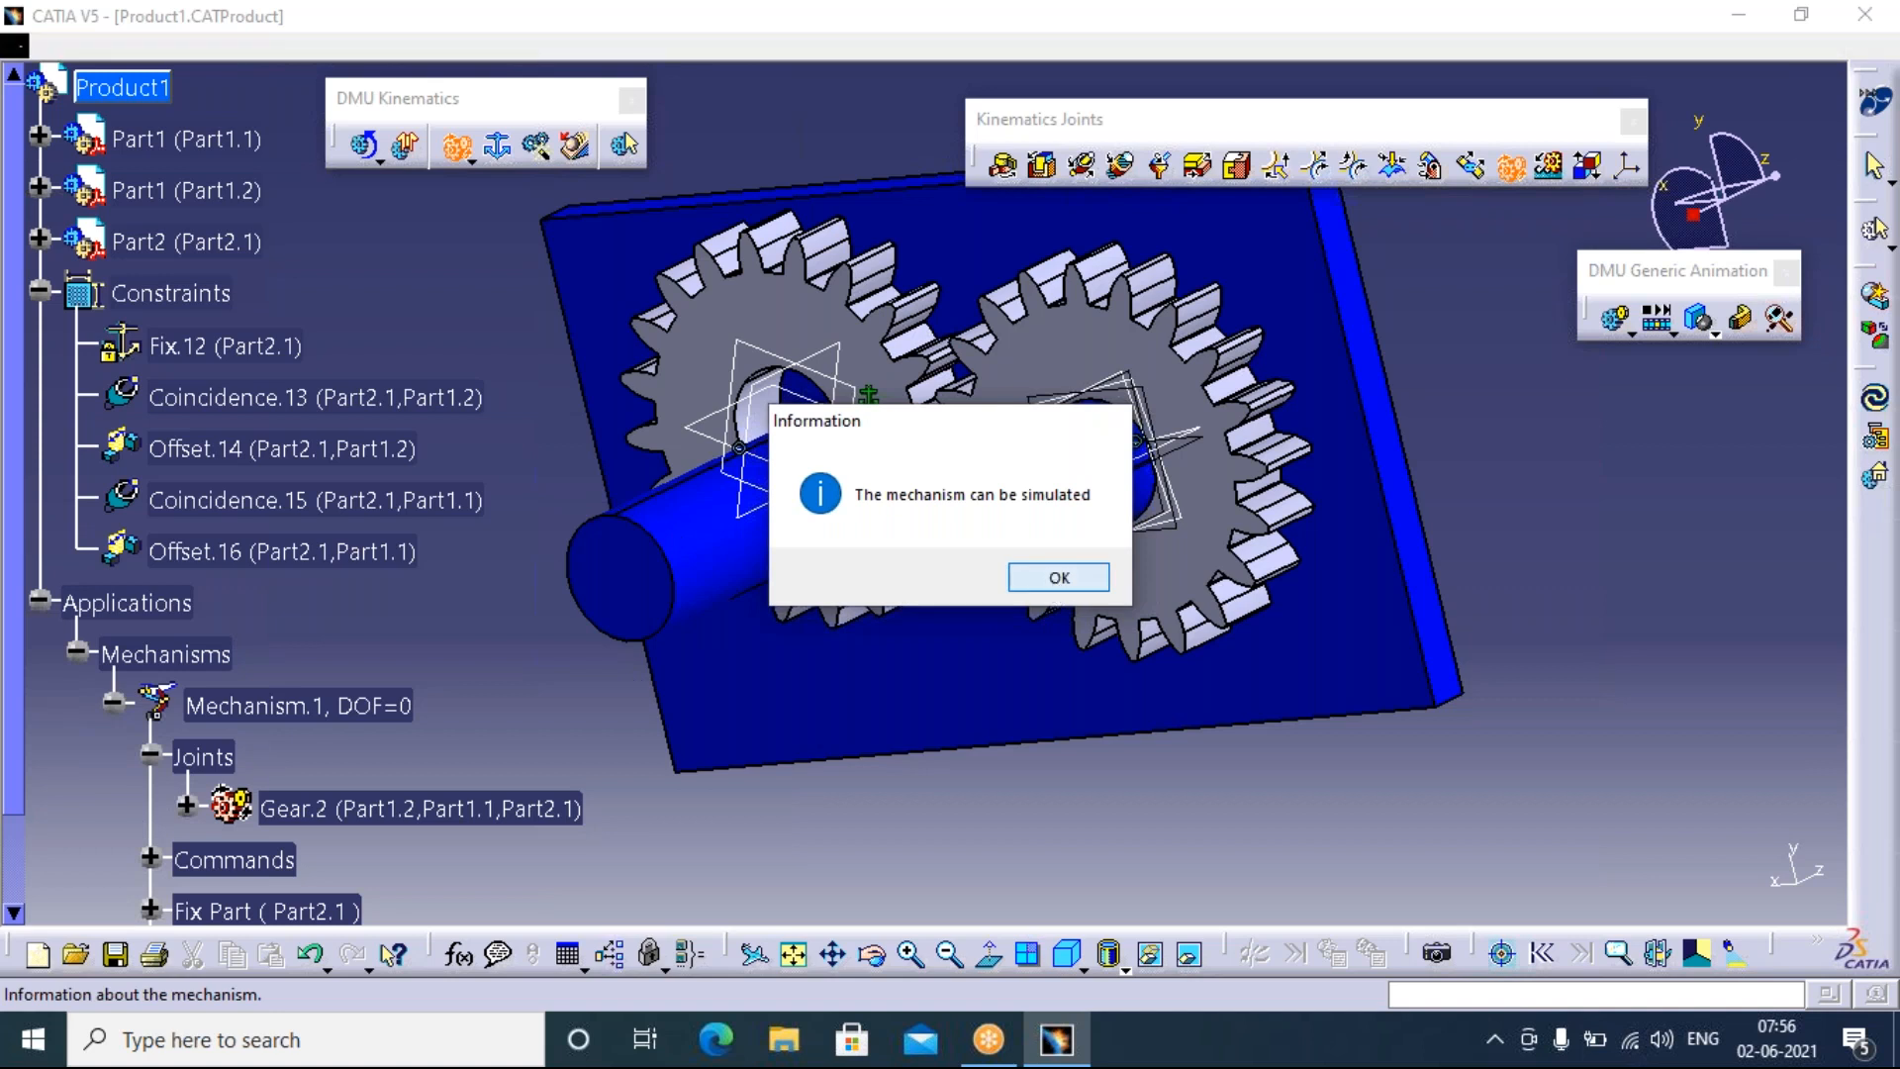
click(1057, 582)
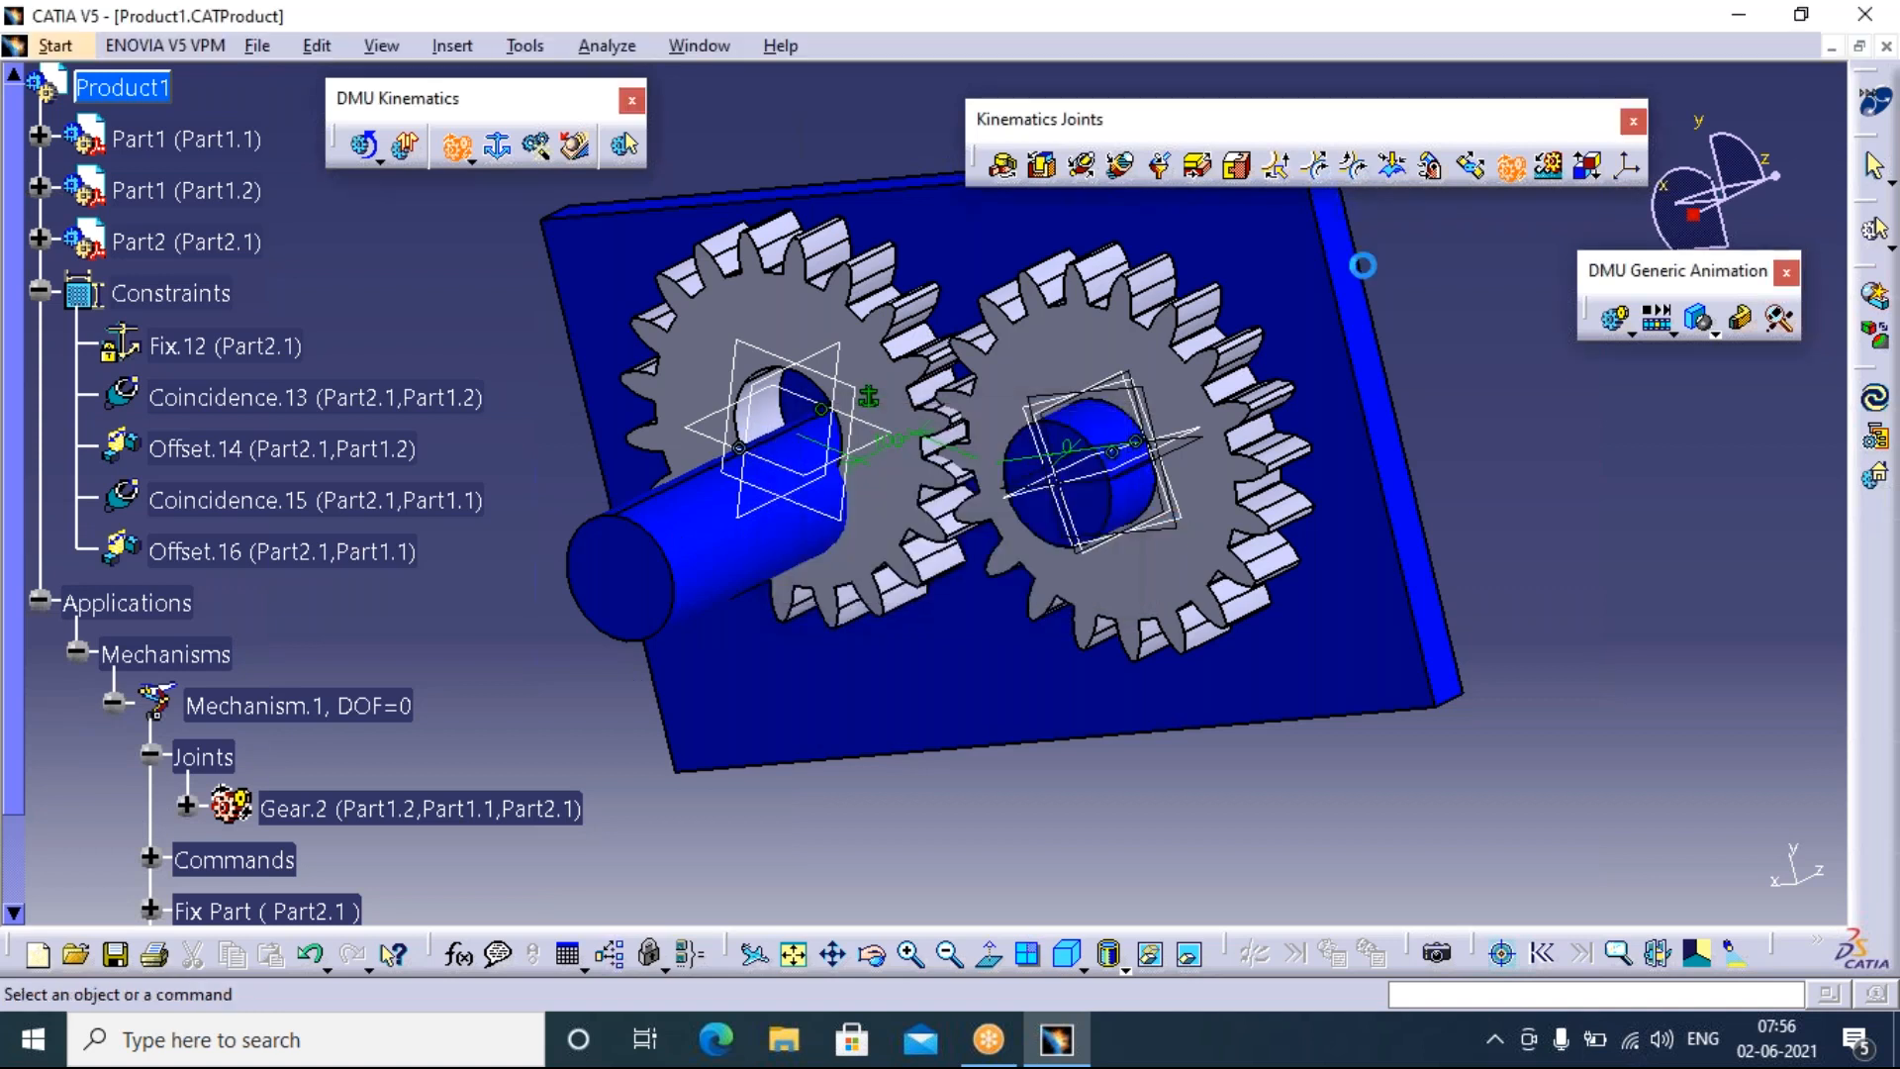
Create a simulation of Mechanism.1 and insert a position with Command.1 at 360
click(1603, 316)
click(1375, 687)
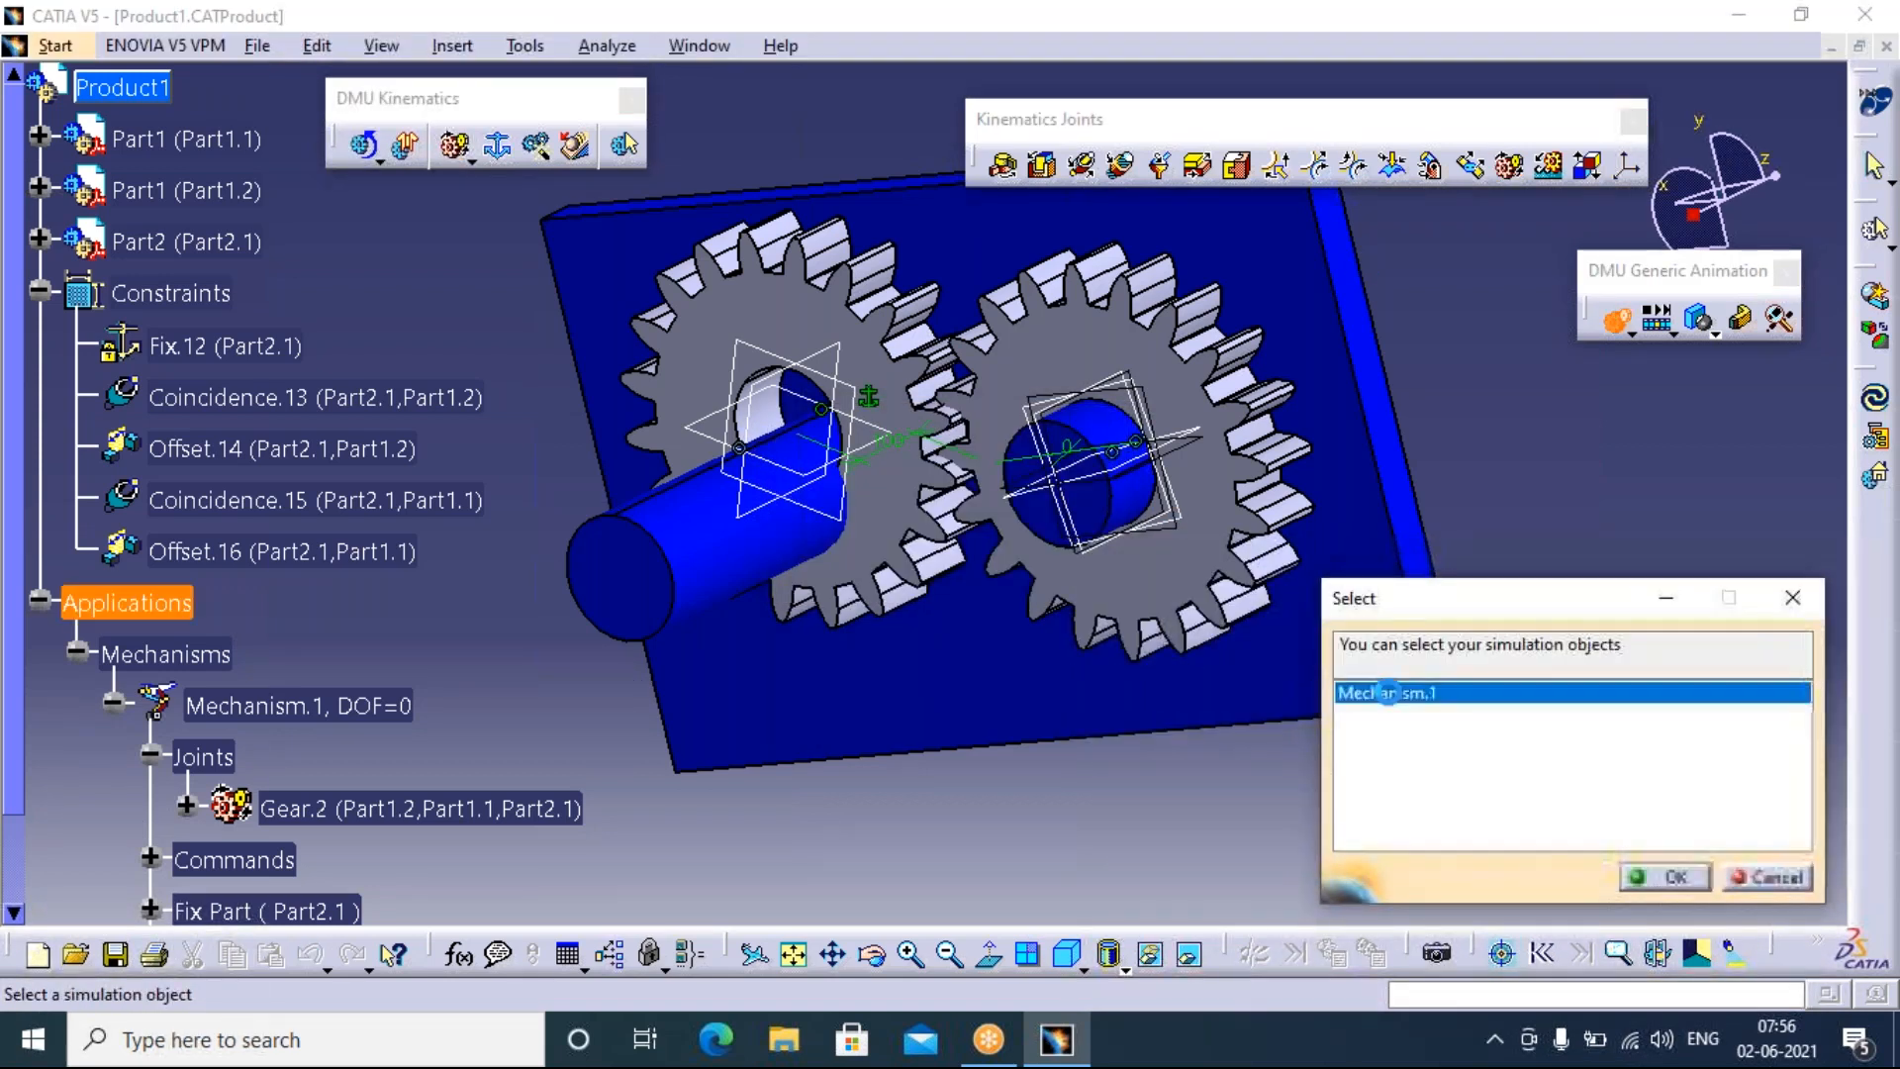
click(1670, 879)
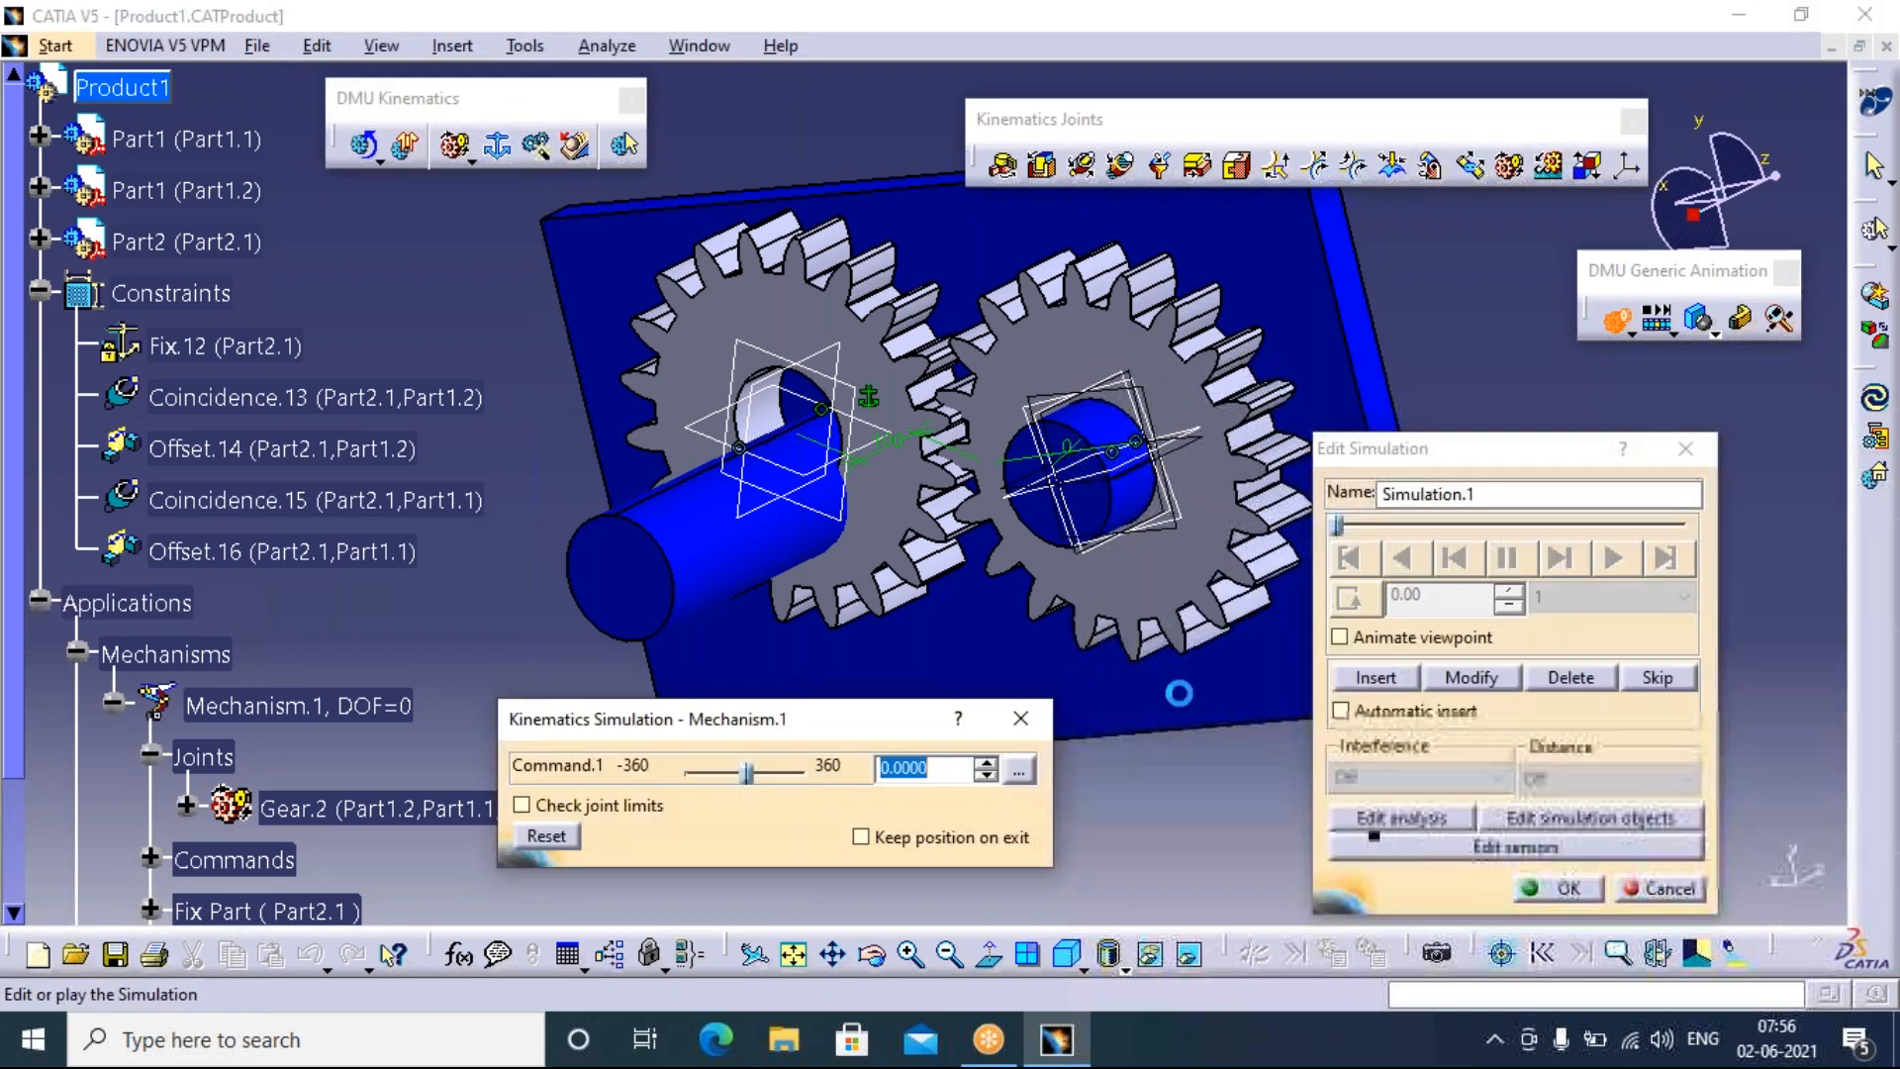
drag(748, 772, 807, 772)
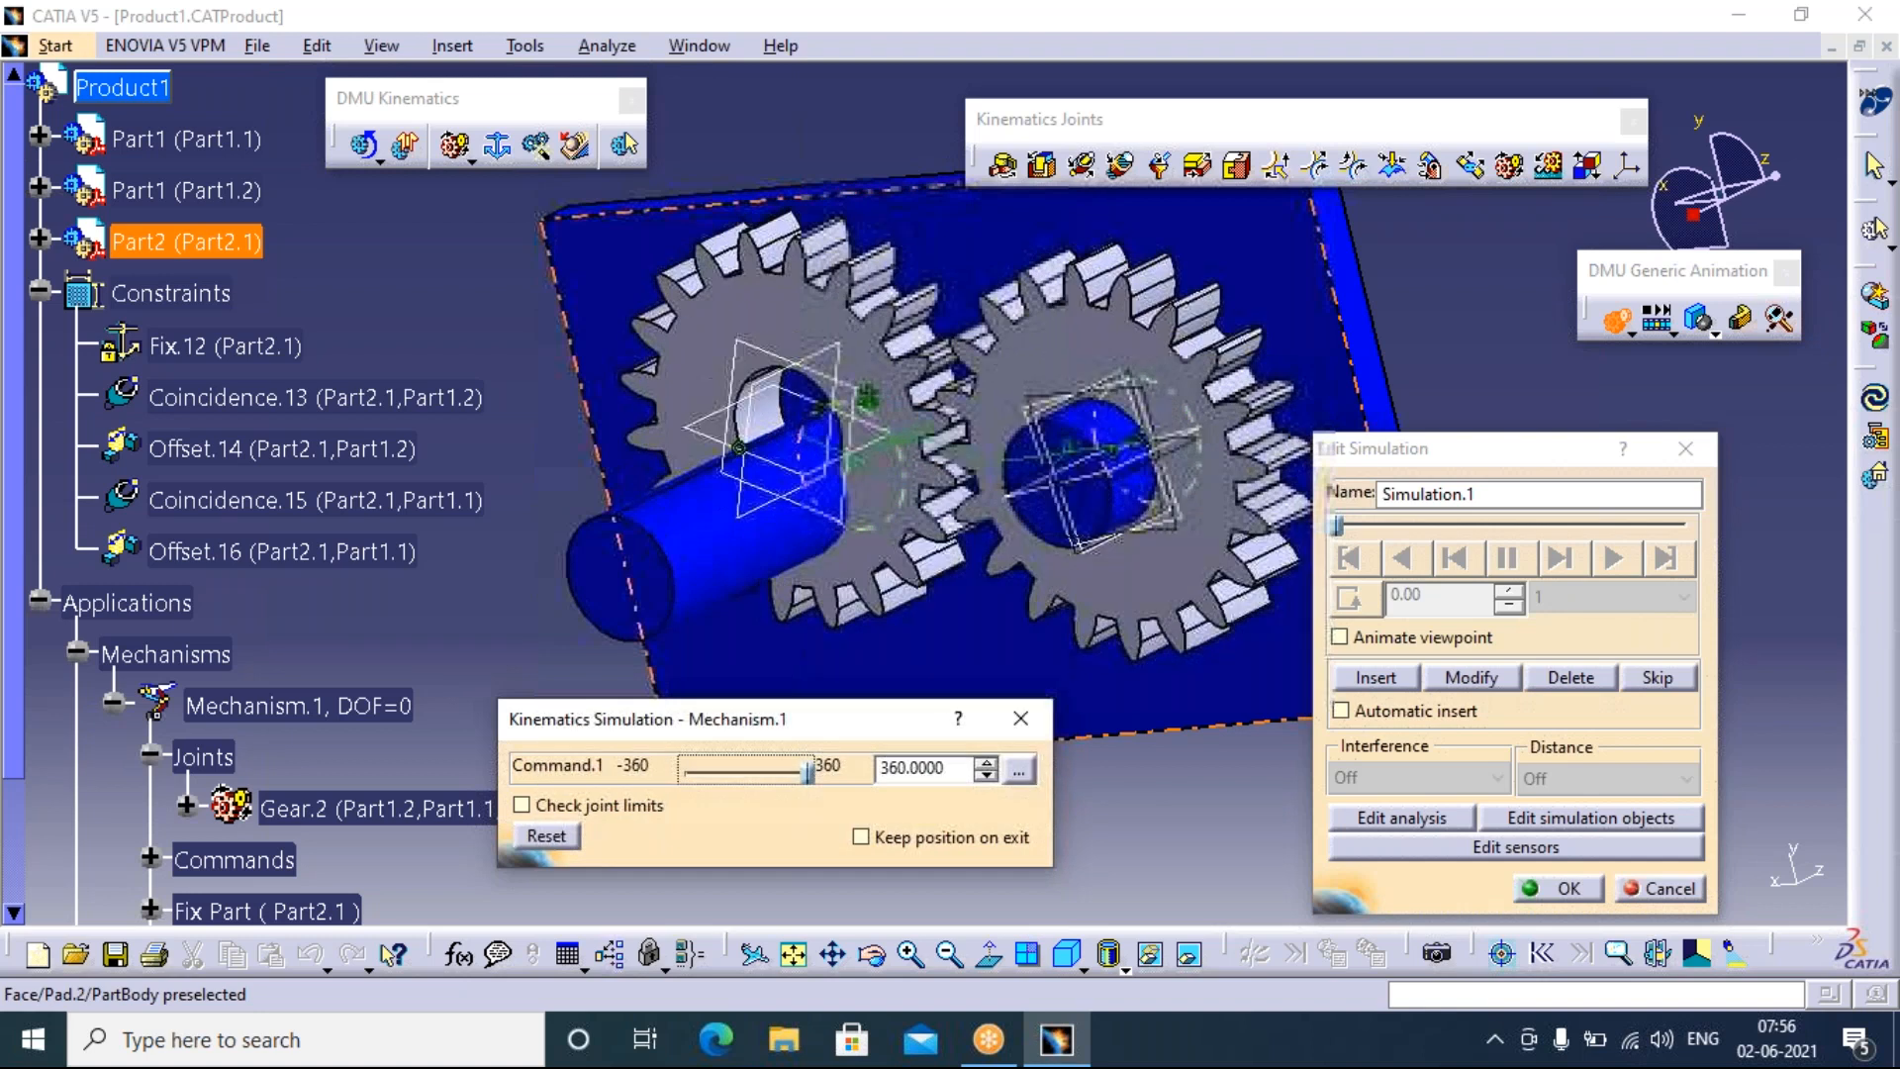
click(1376, 678)
Play the simulation from the start in loop mode with a 0.04 step, and finish by accepting it
click(1593, 597)
click(1591, 653)
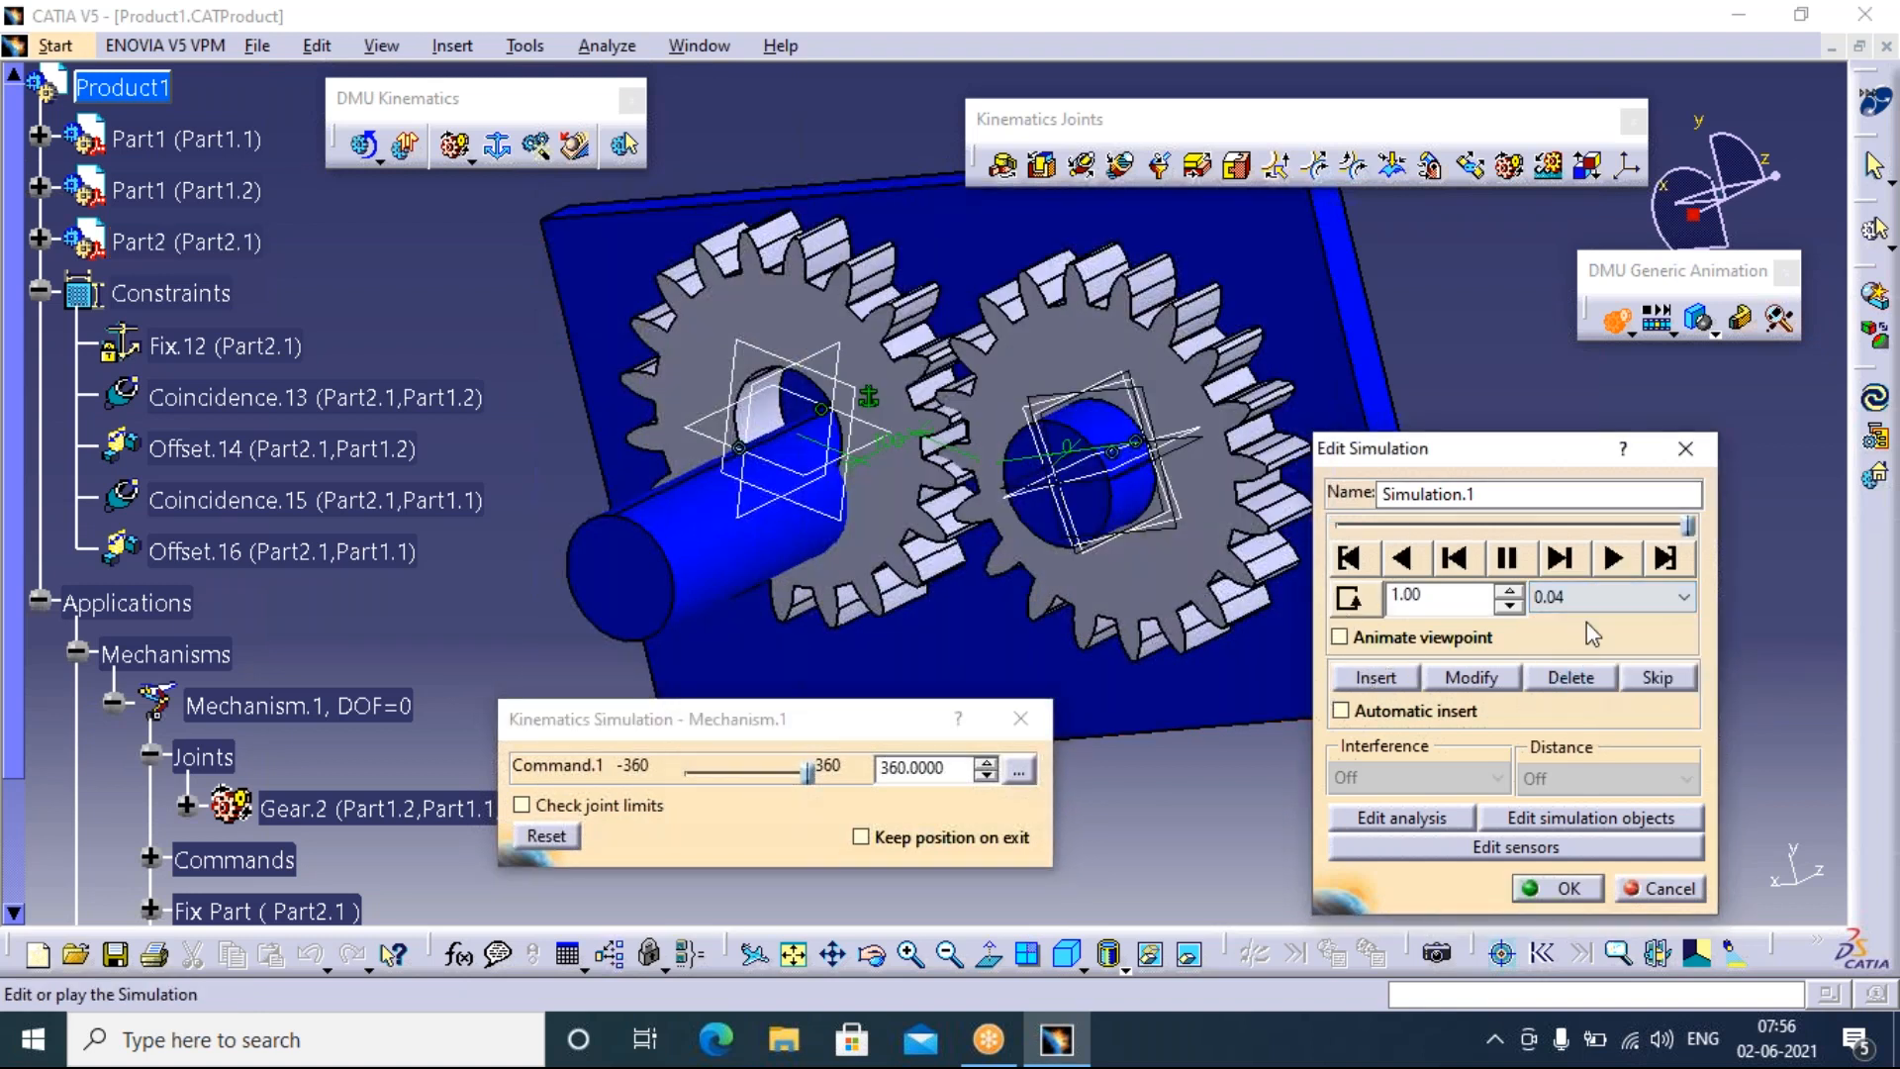
click(1348, 597)
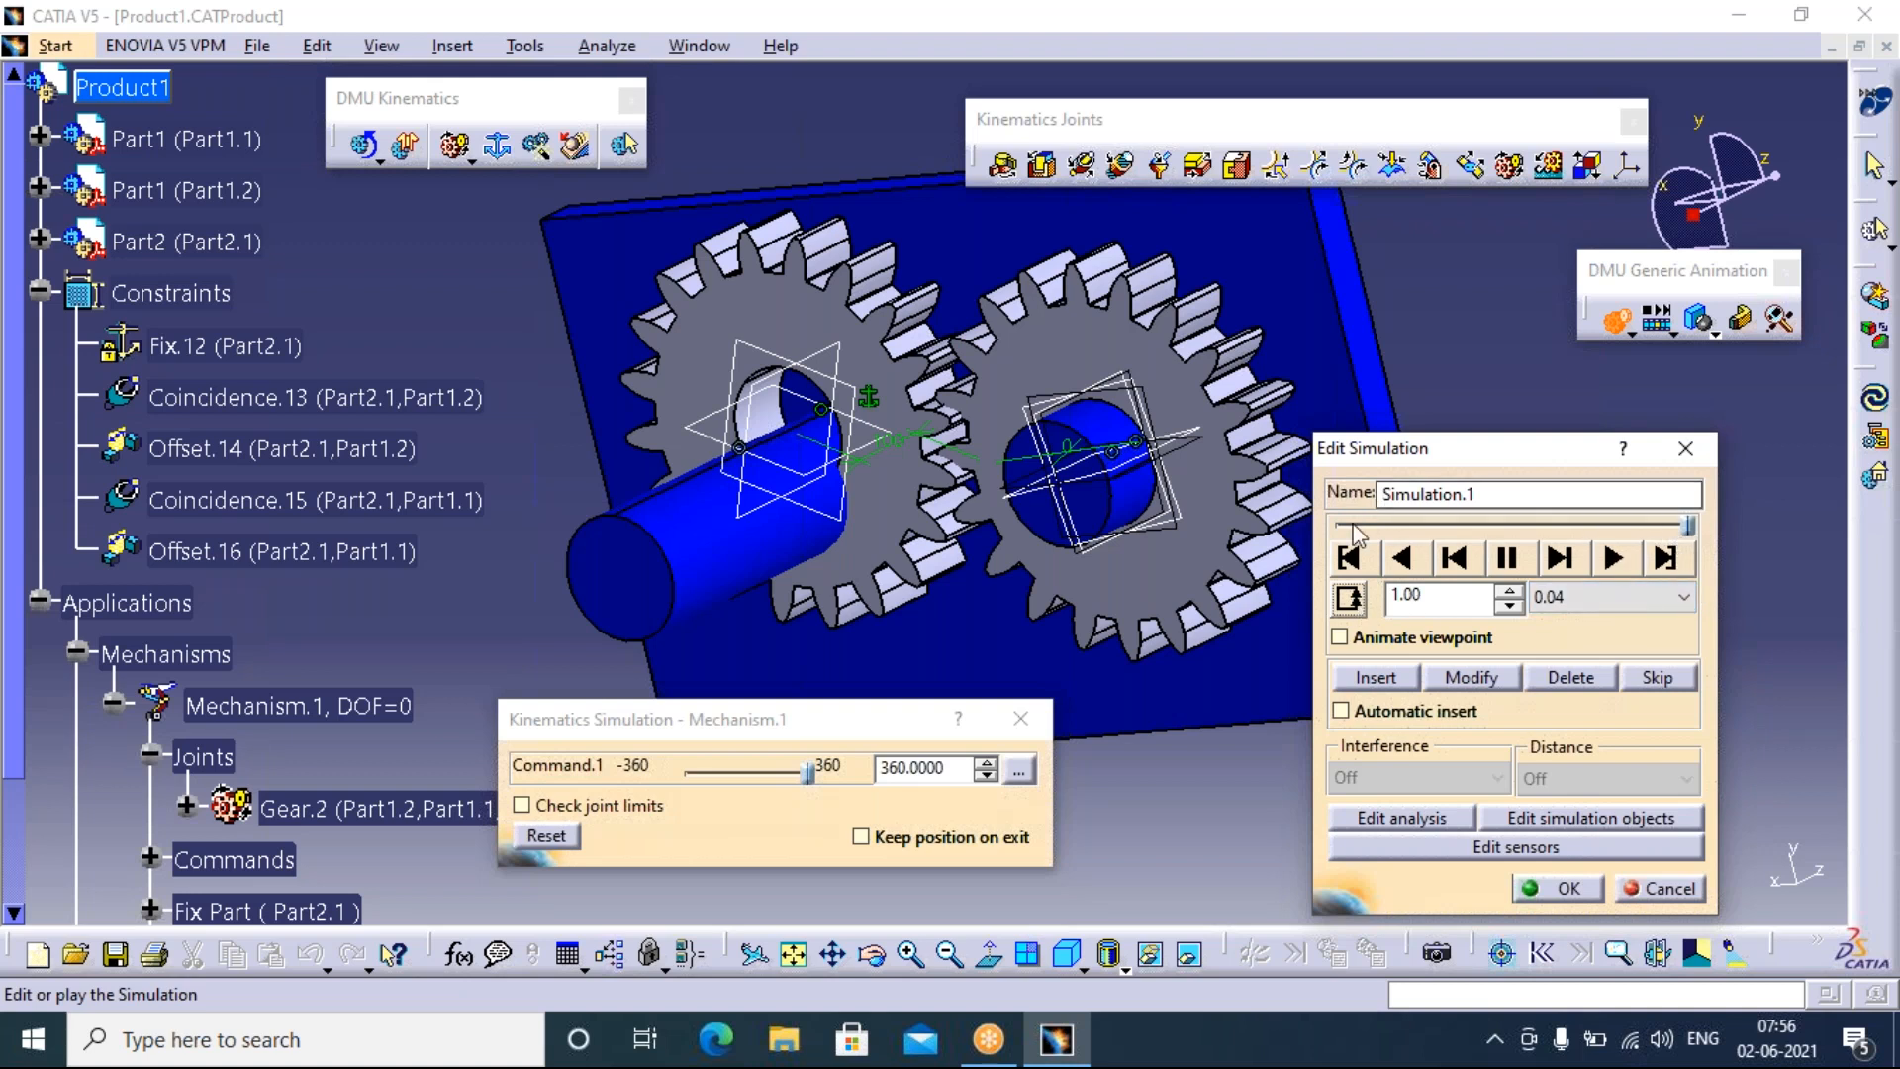
click(1348, 557)
click(1613, 557)
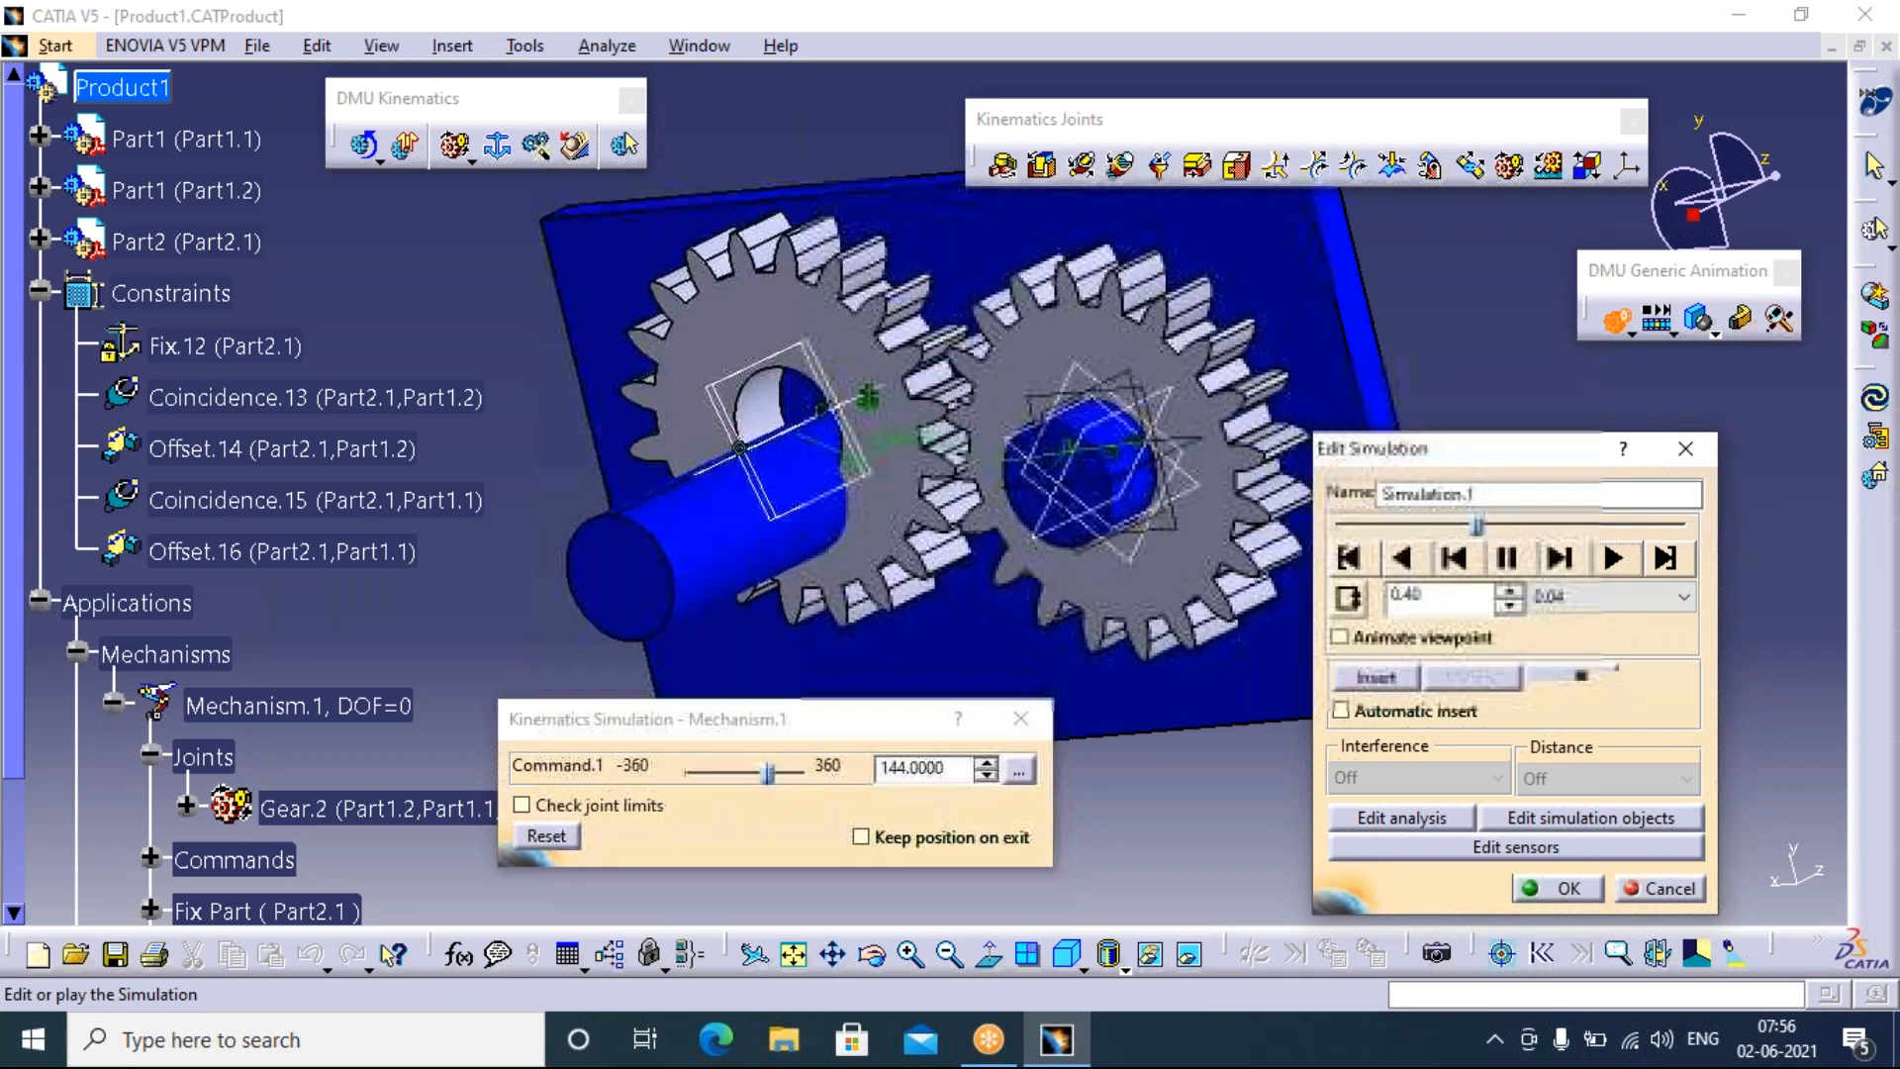
click(1615, 562)
click(1613, 559)
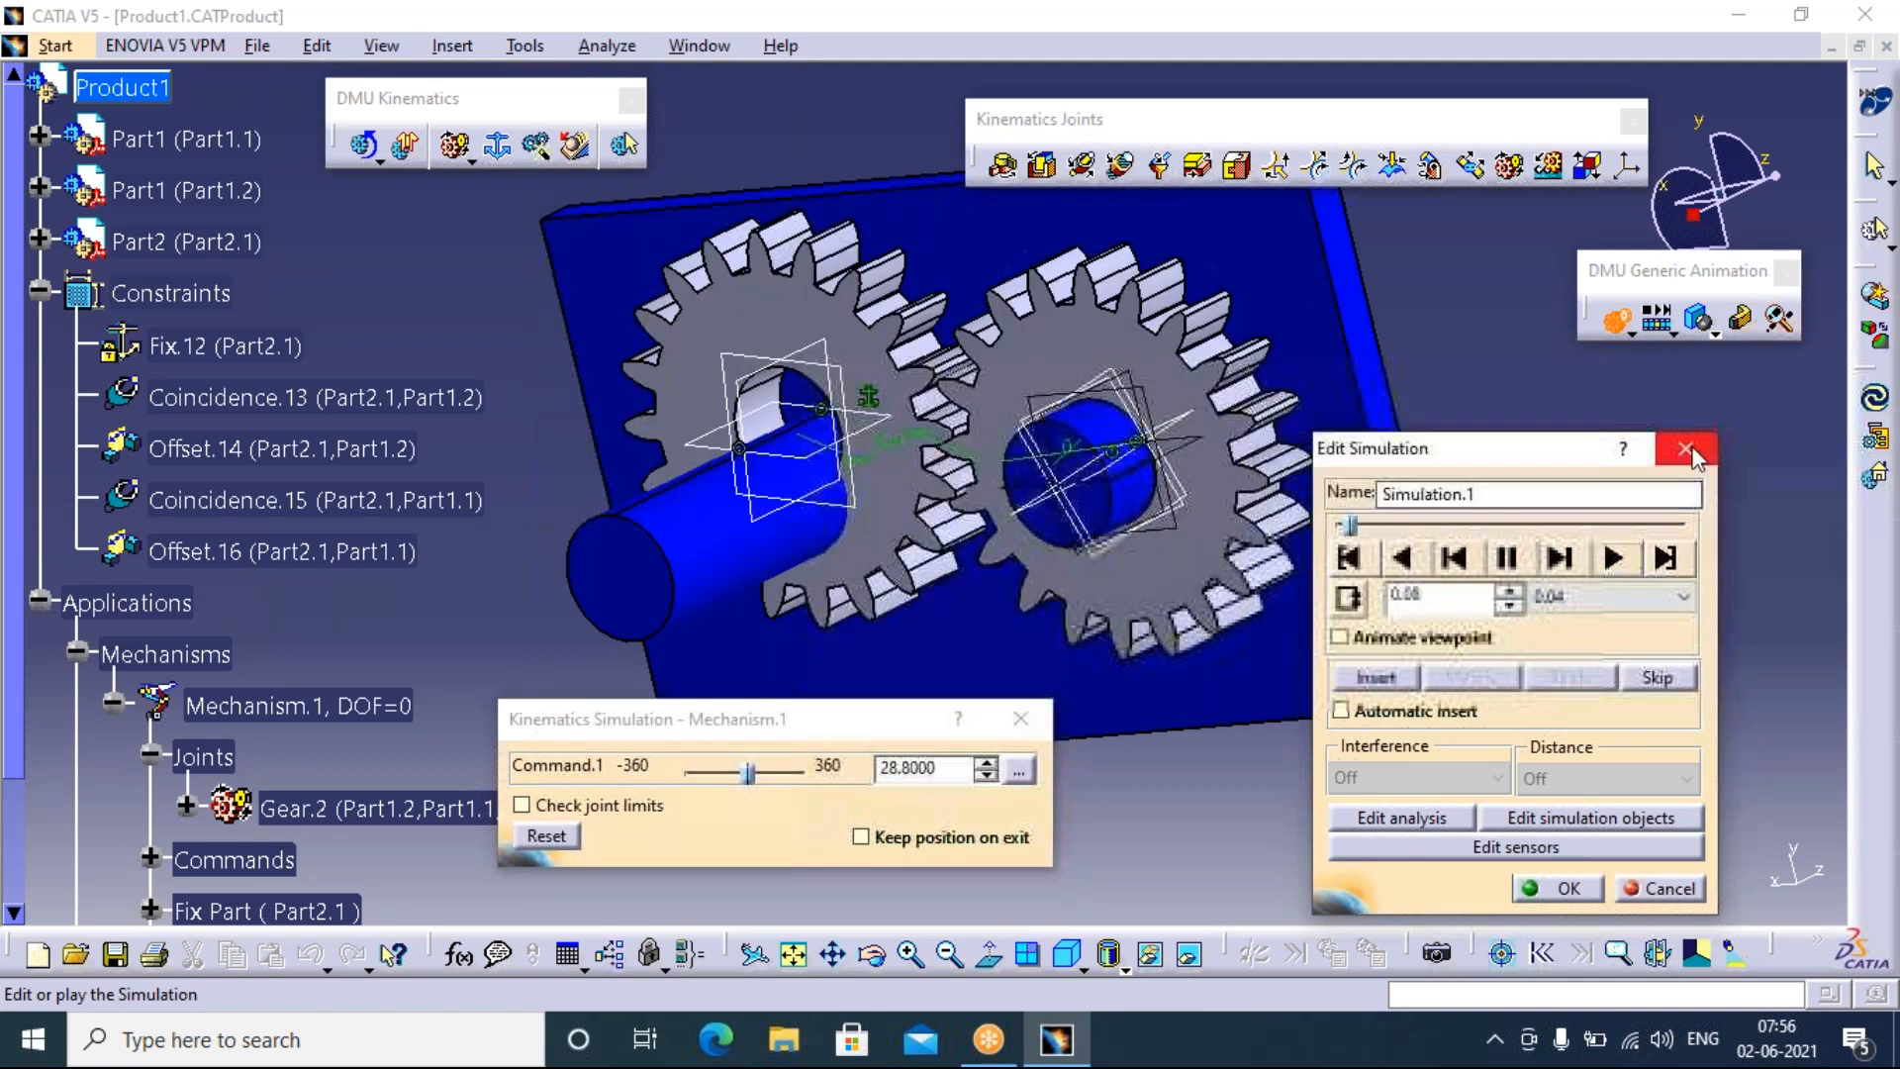
click(1560, 888)
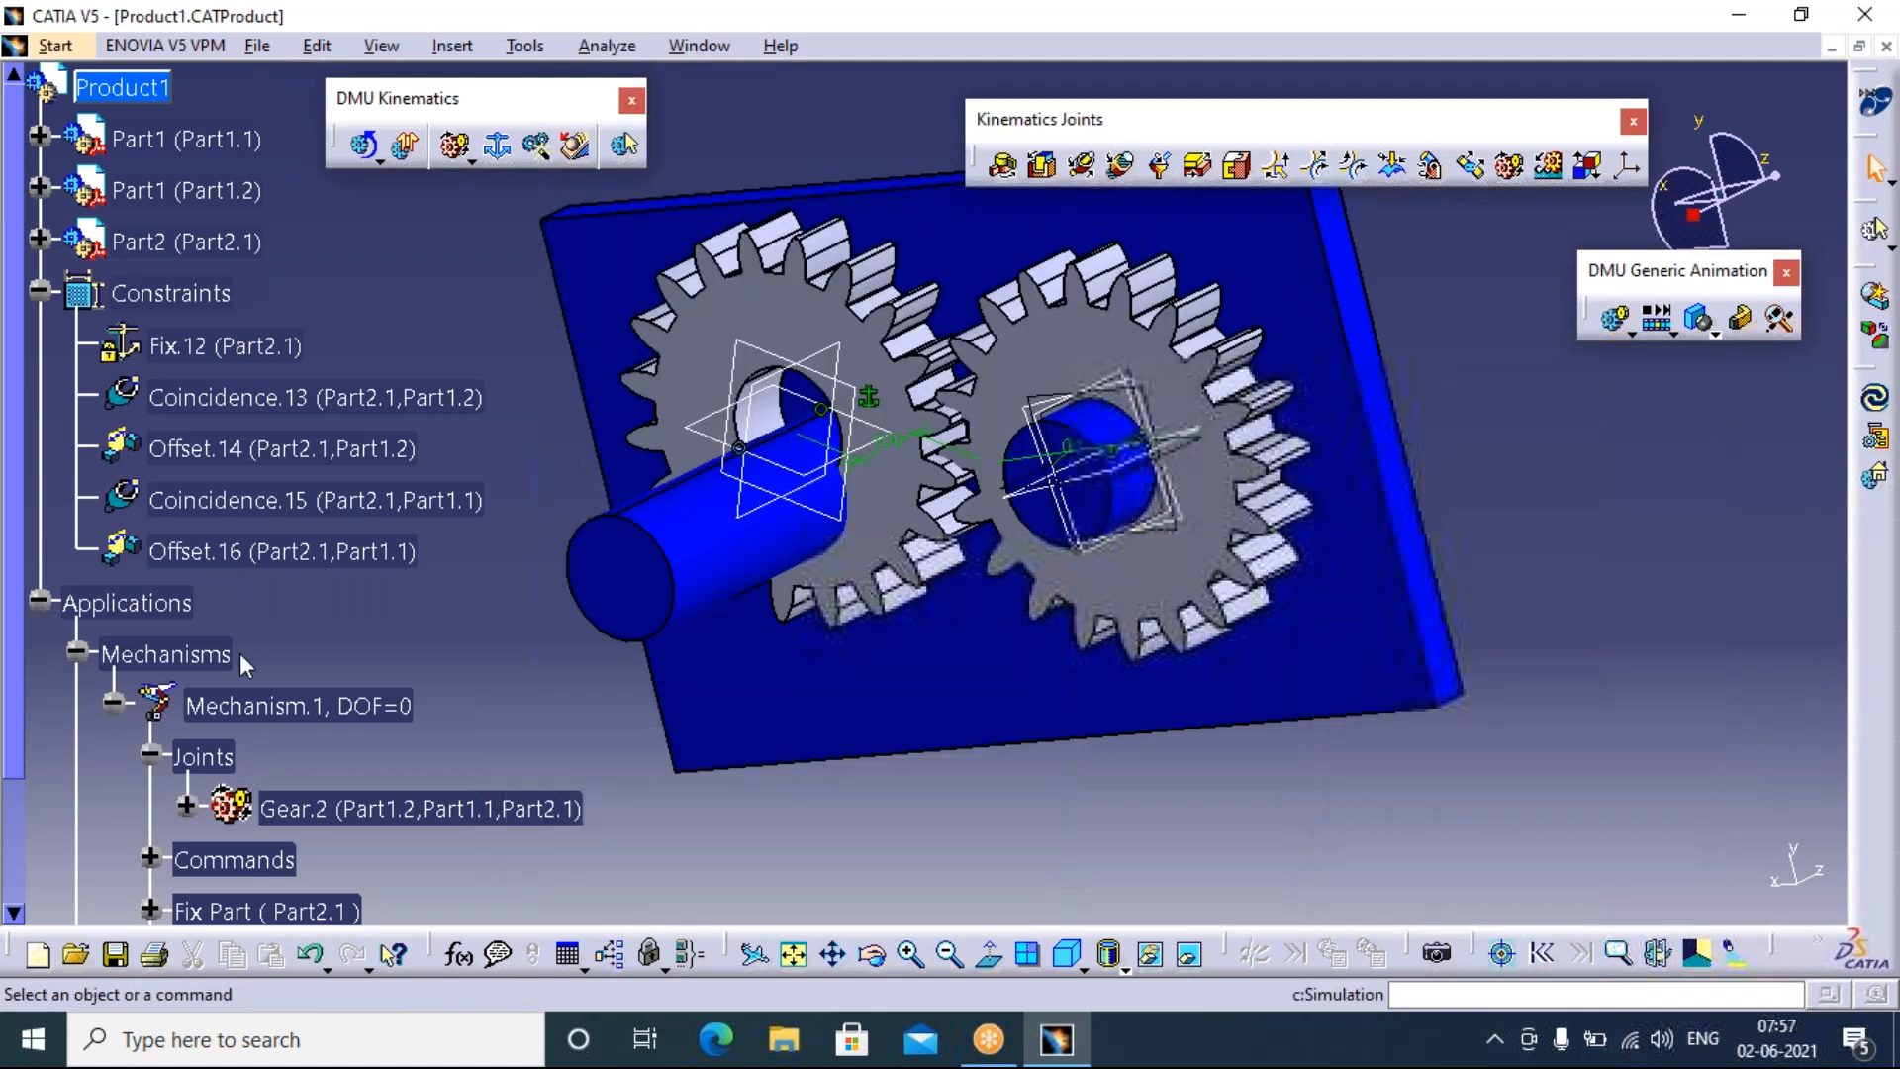
Delete the gear simulation from the Applications branch of the tree
scroll(240, 653, down, 2)
scroll(89, 724, down, 3)
click(77, 719)
click(248, 772)
right_click(247, 772)
click(294, 699)
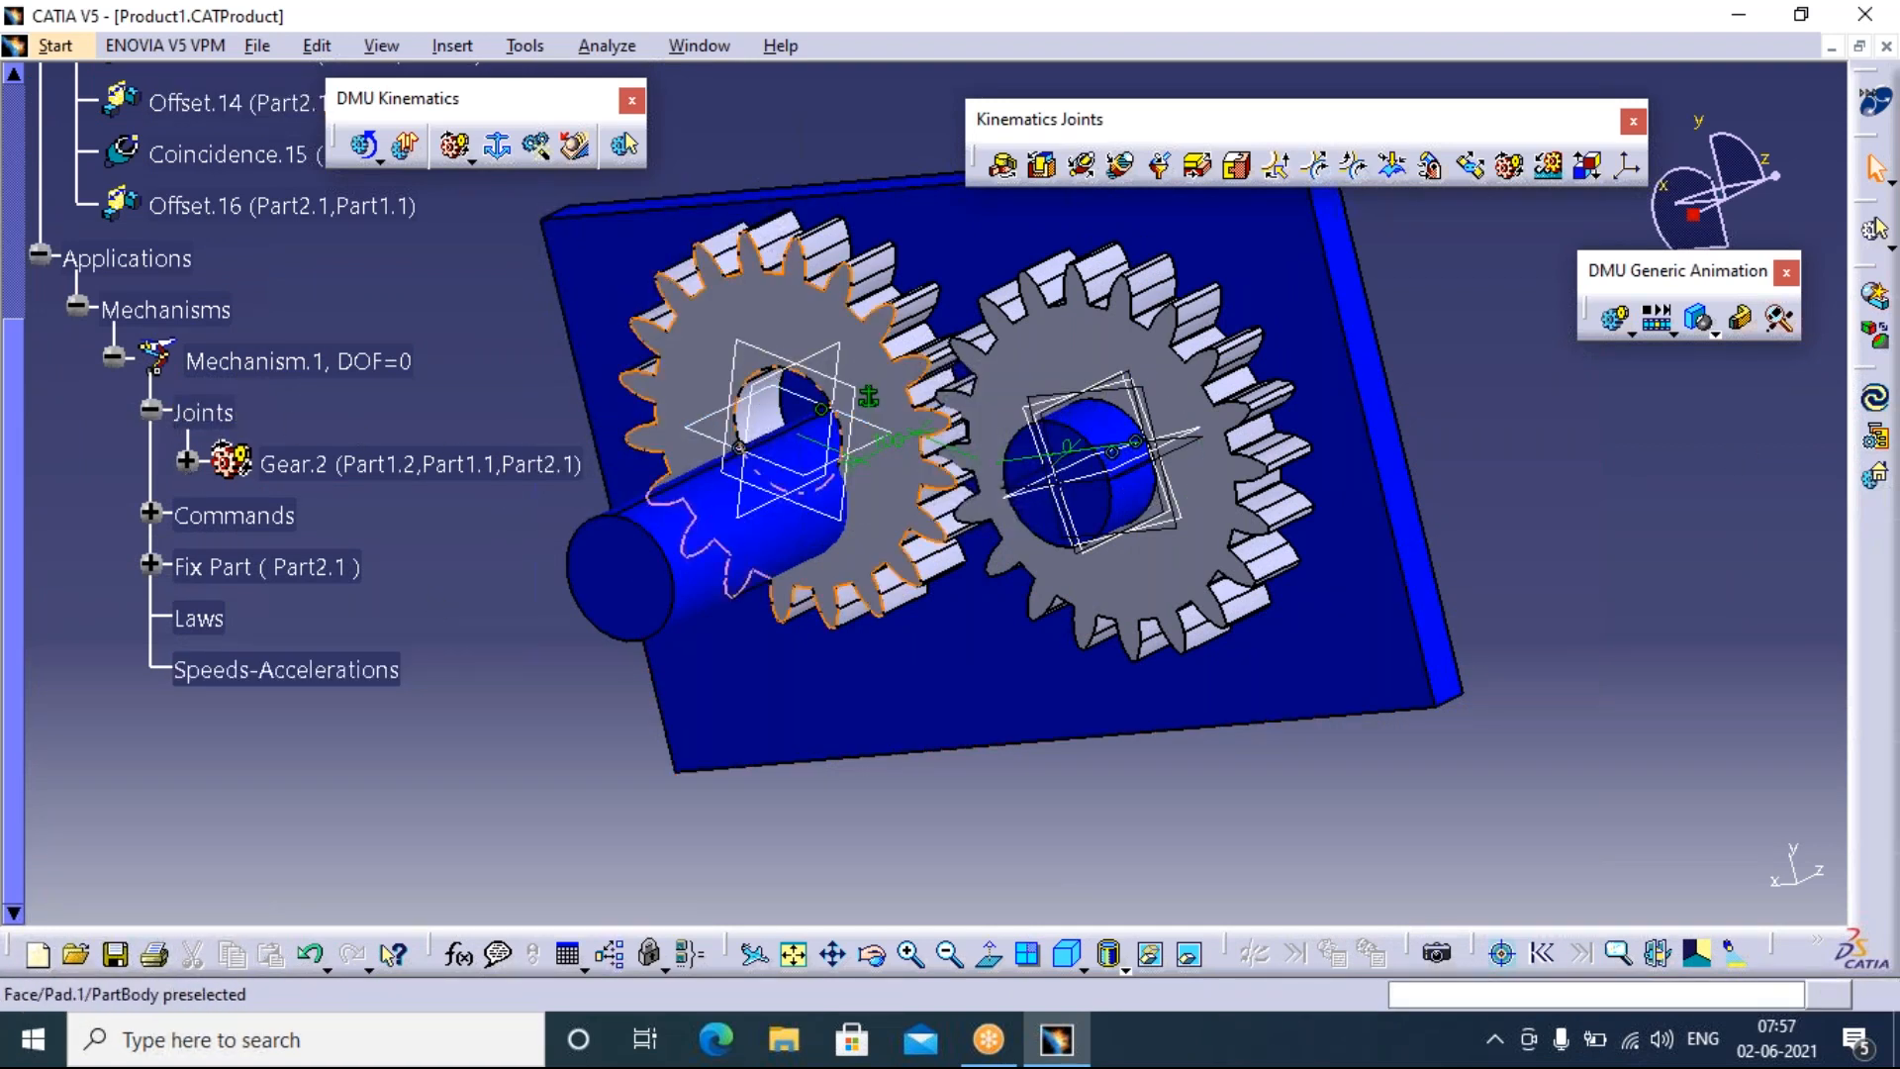
Try to edit Revolute.1 inside the gear joint, and inspect the definition of its Coincidence.13 constraint
click(188, 463)
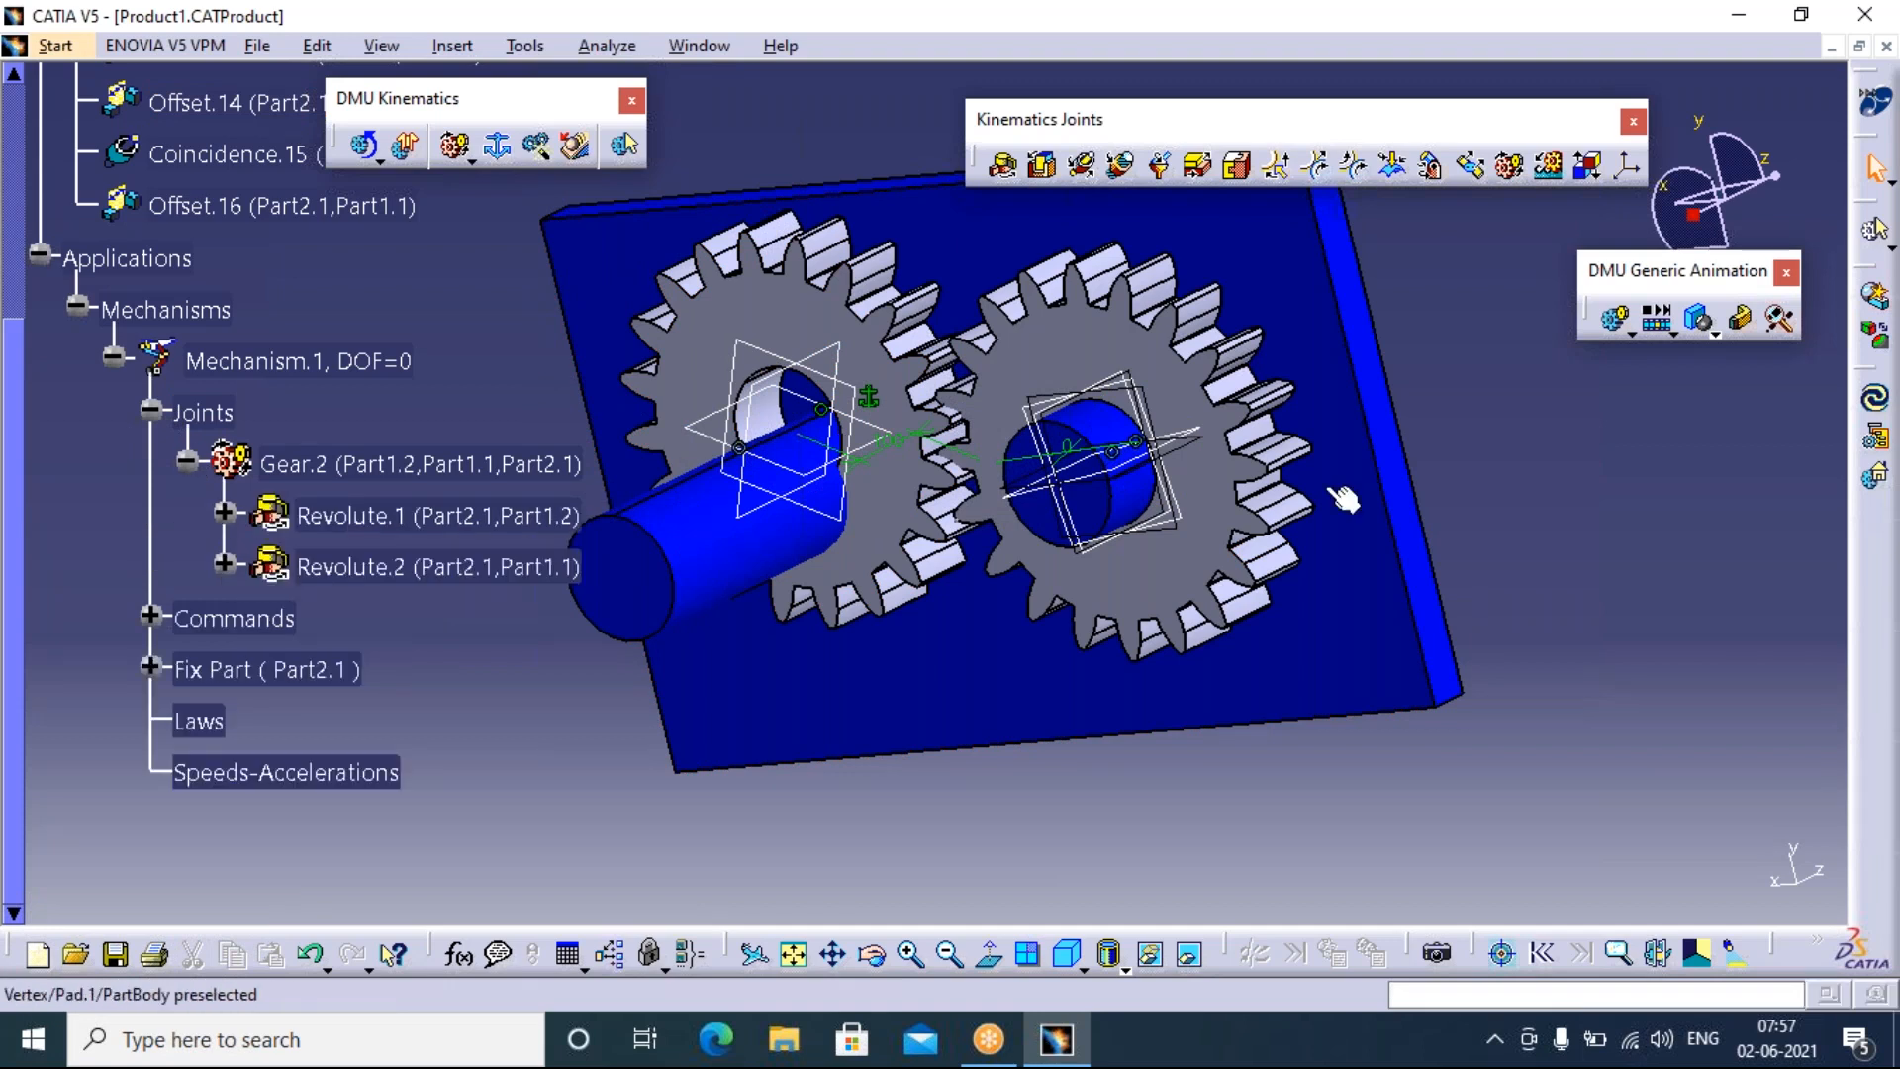
click(436, 515)
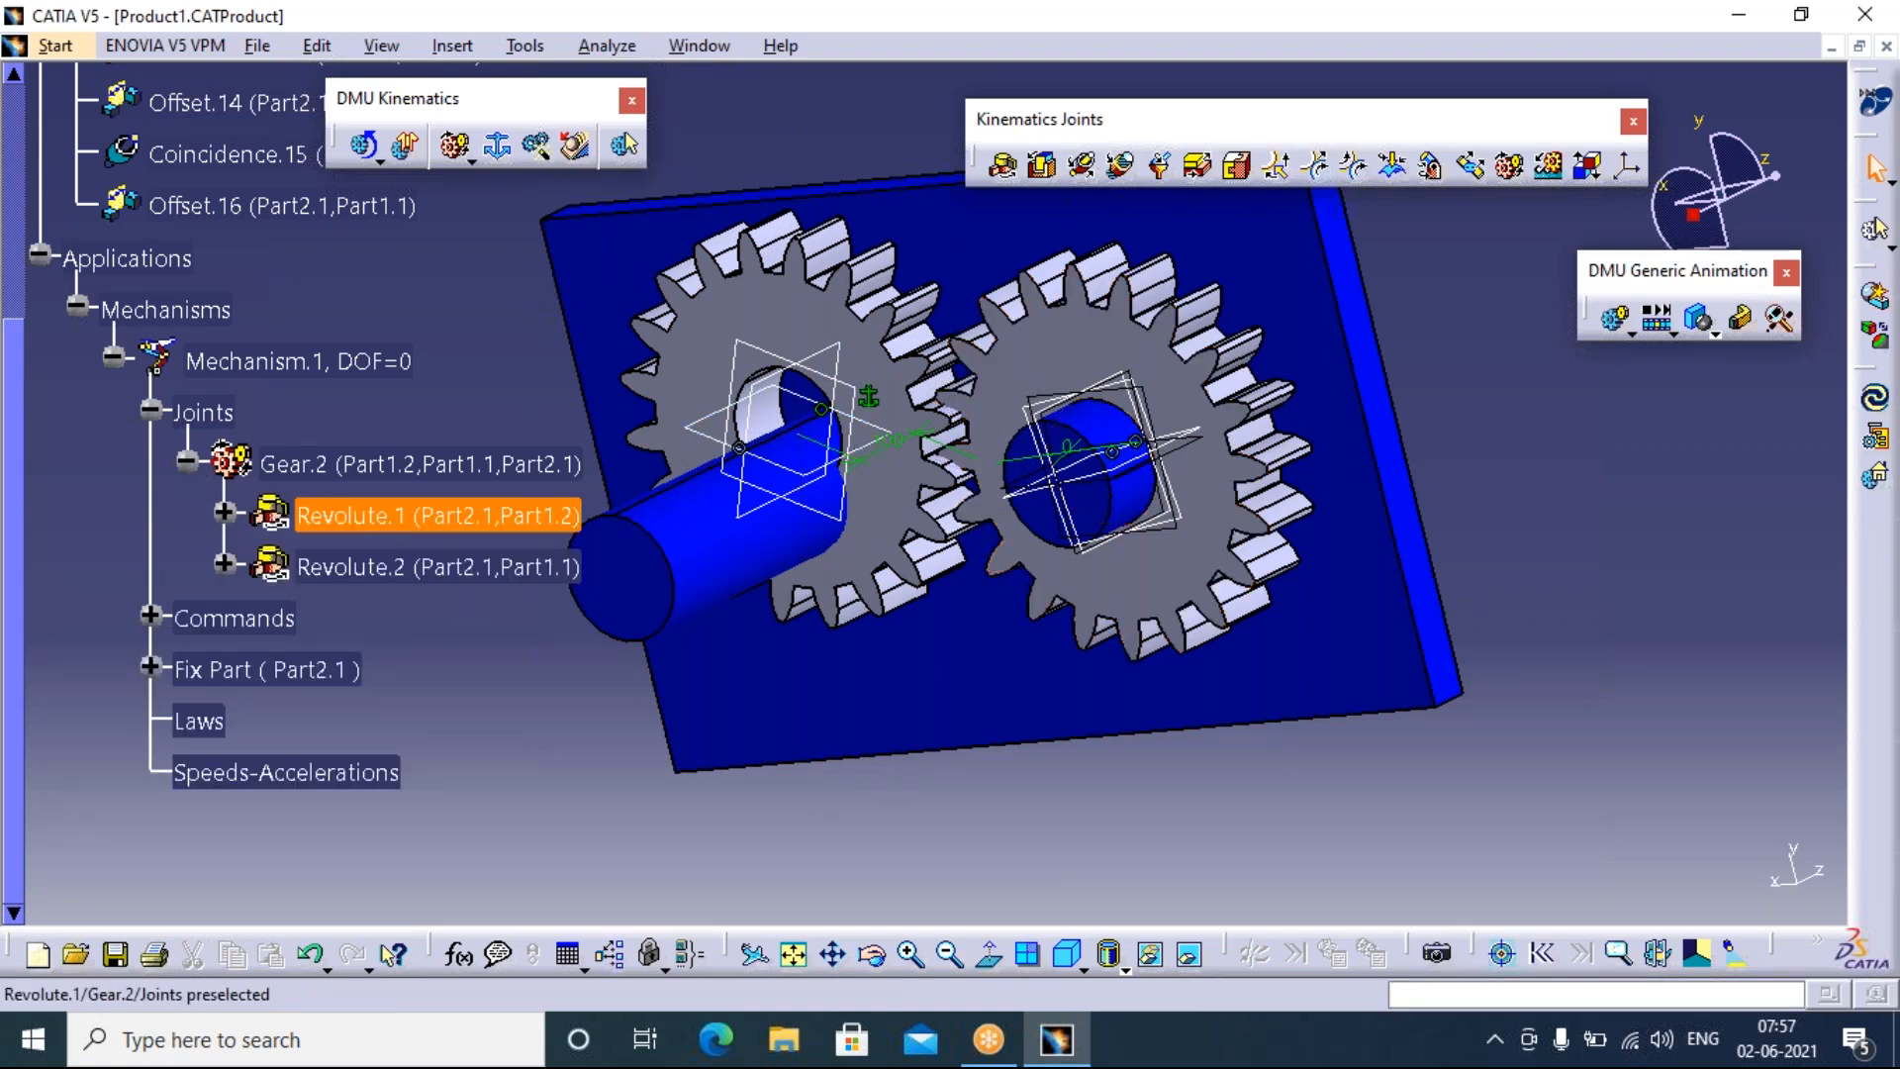
double_click(435, 515)
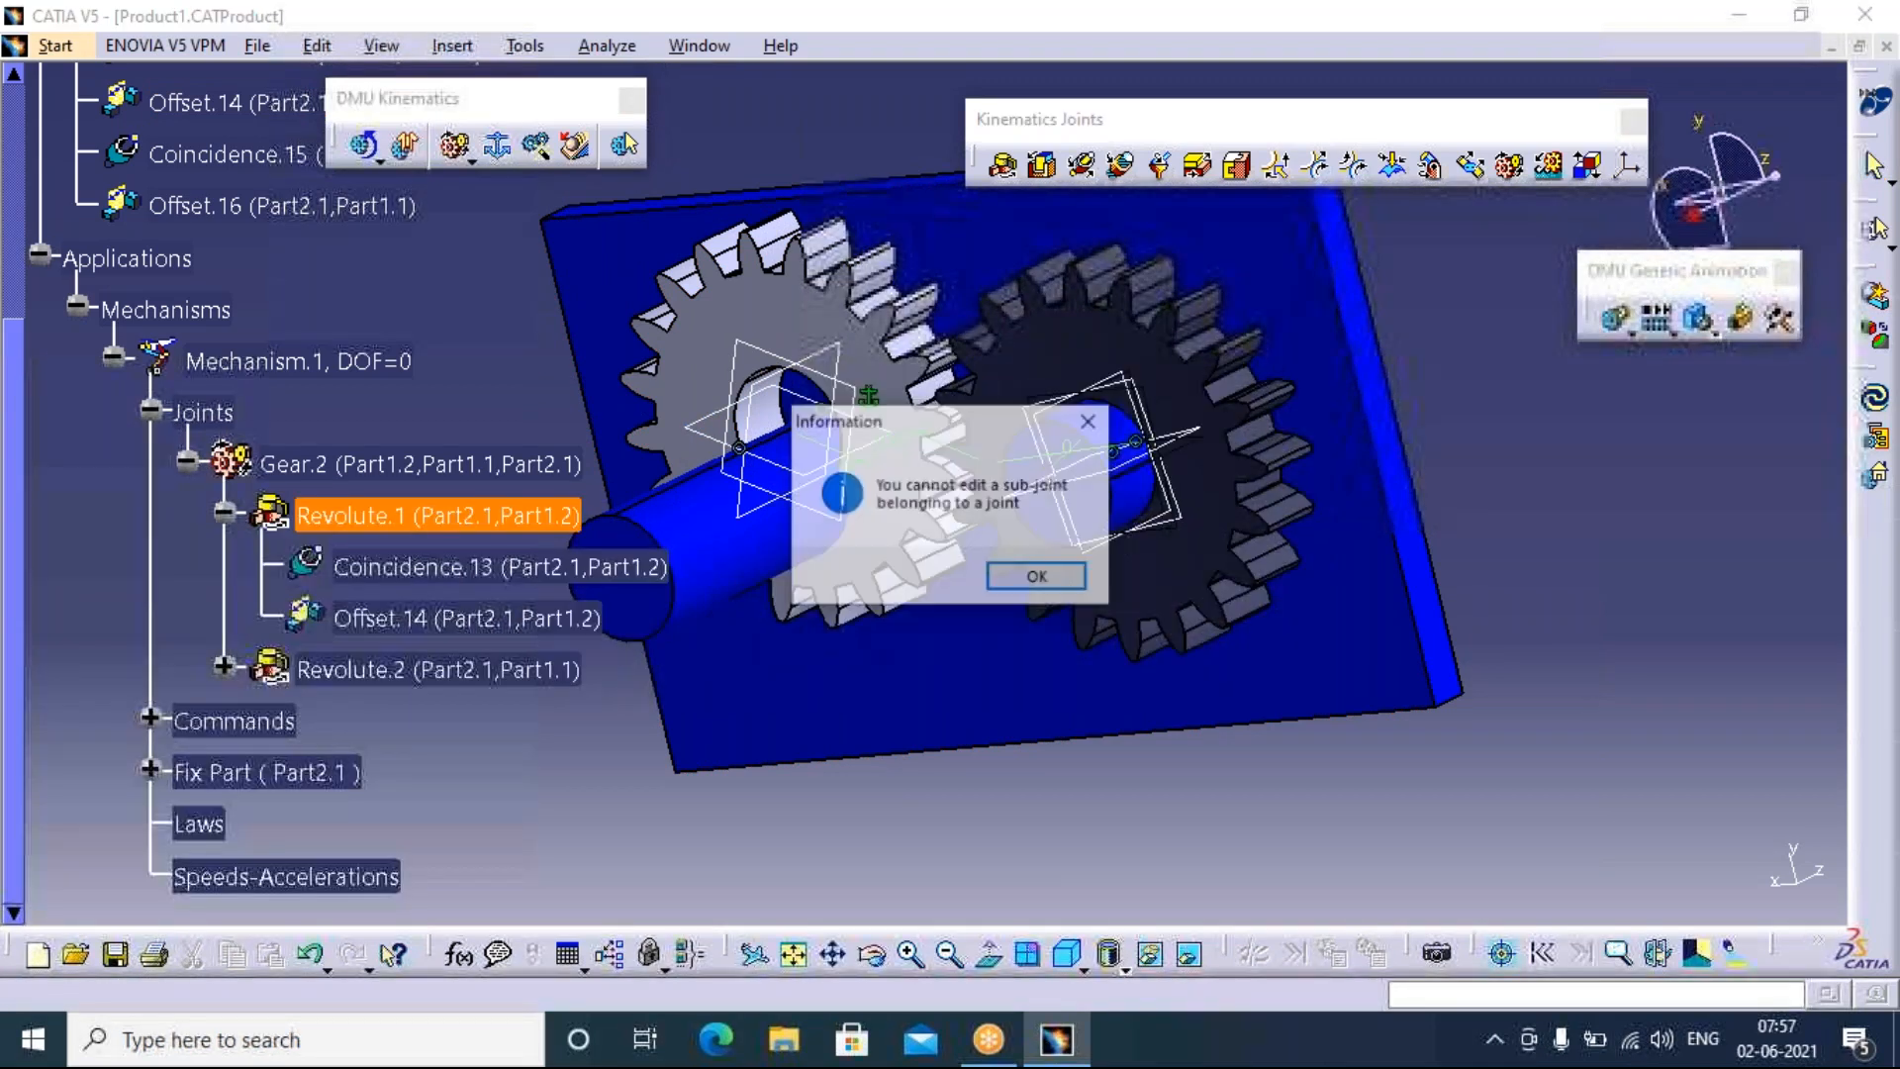
click(1038, 577)
double_click(500, 566)
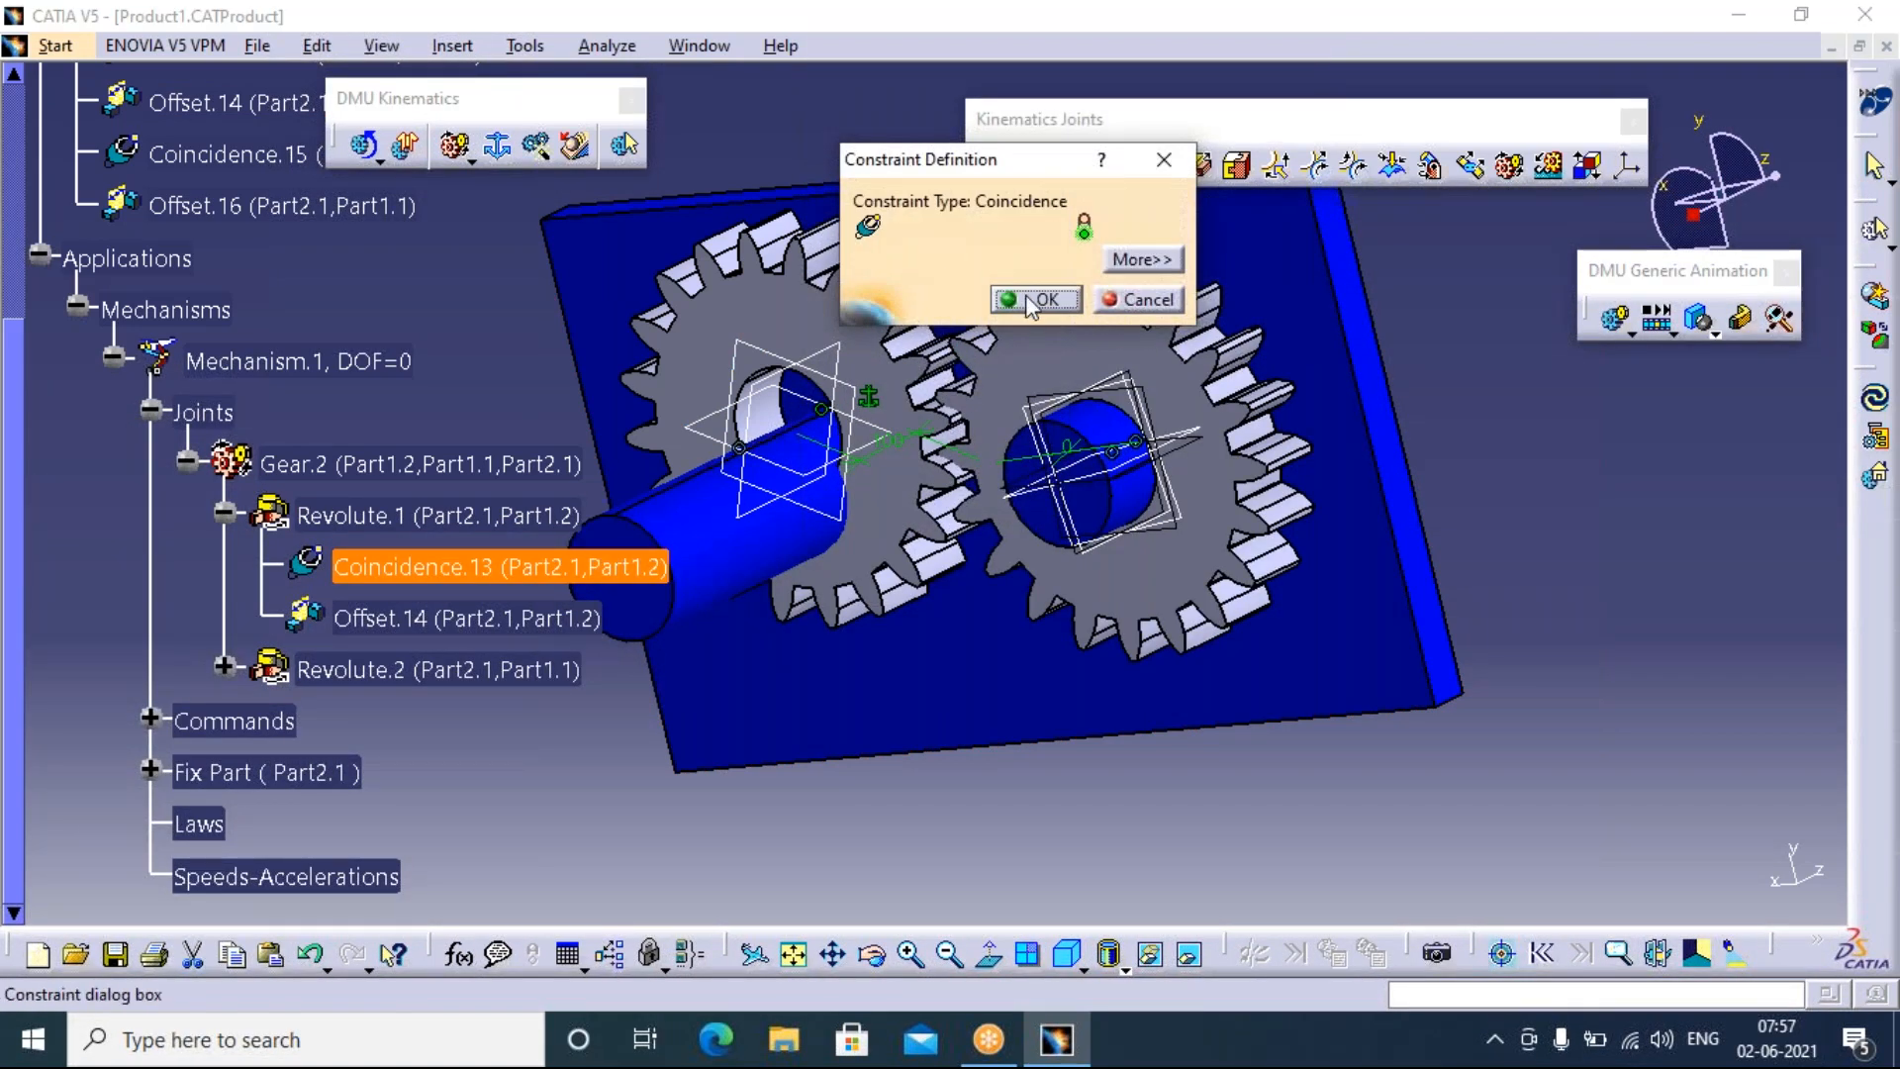
click(1032, 300)
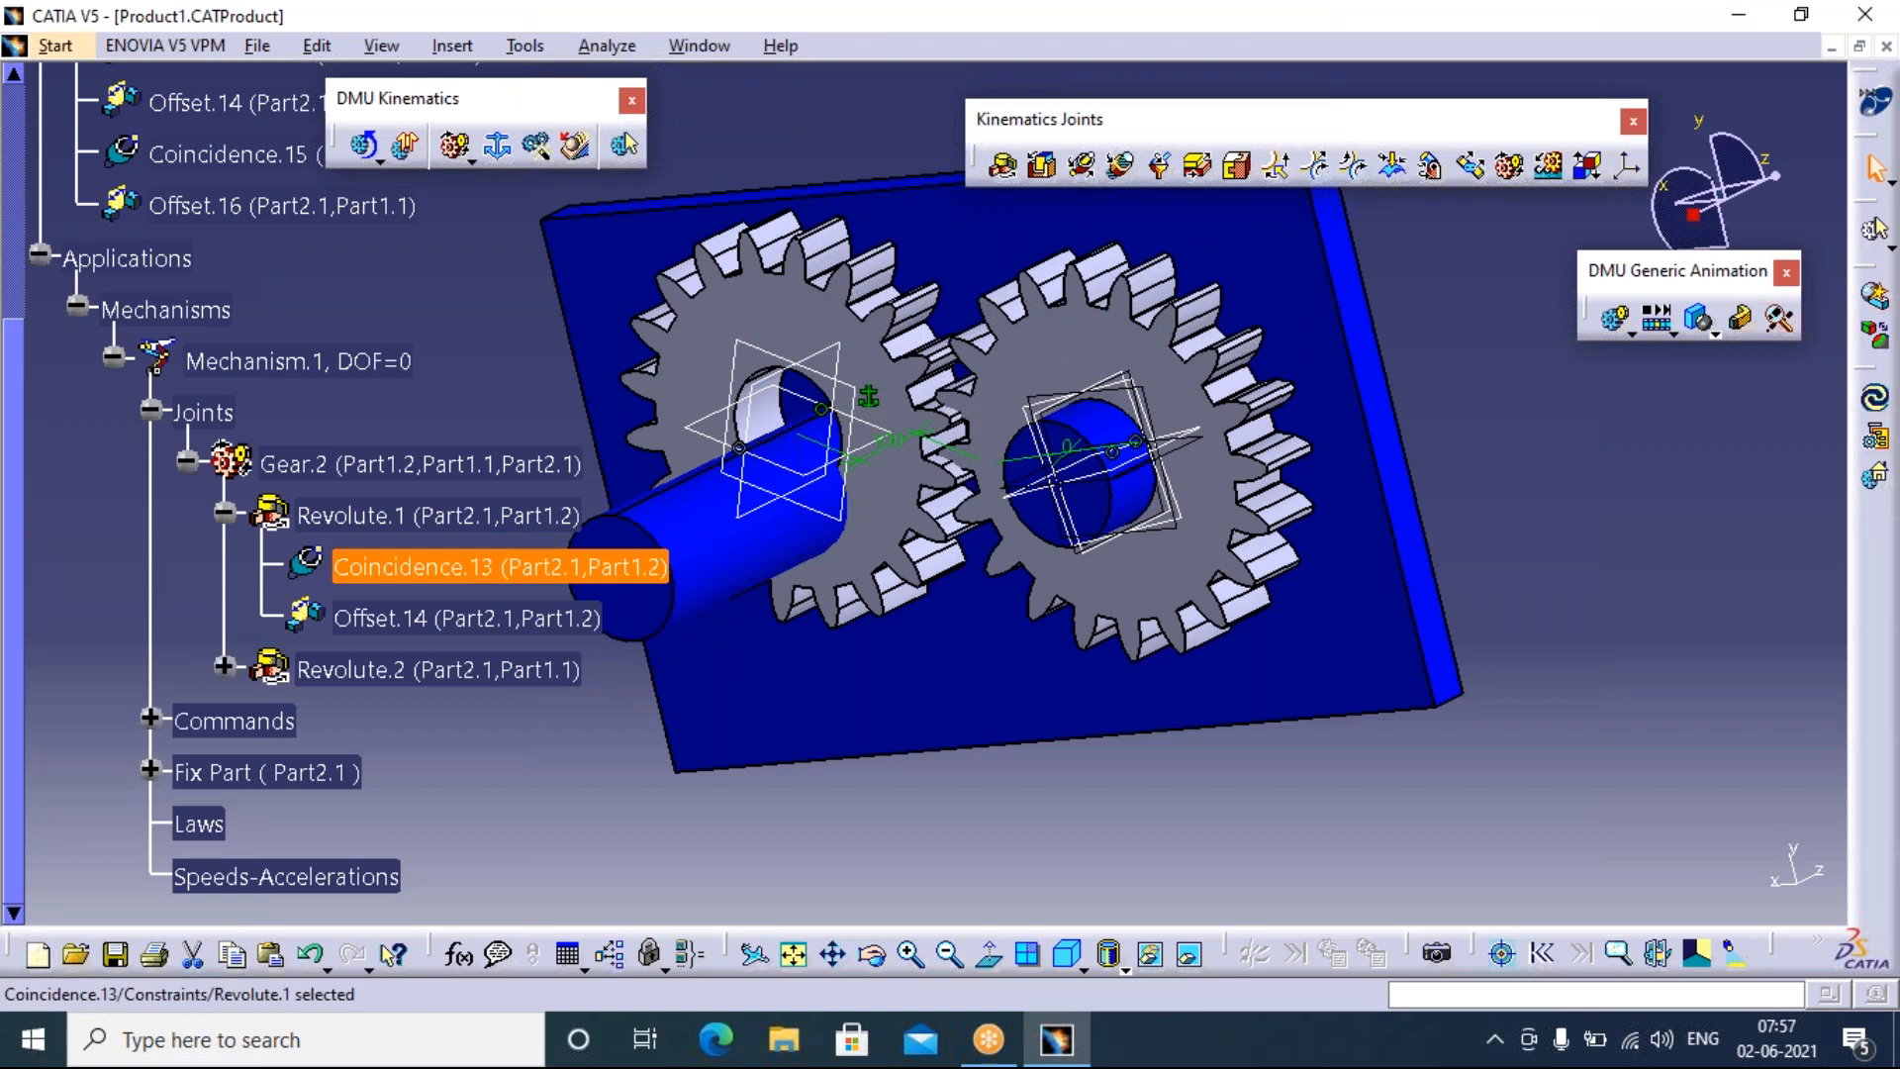
right_click(430, 520)
click(1015, 844)
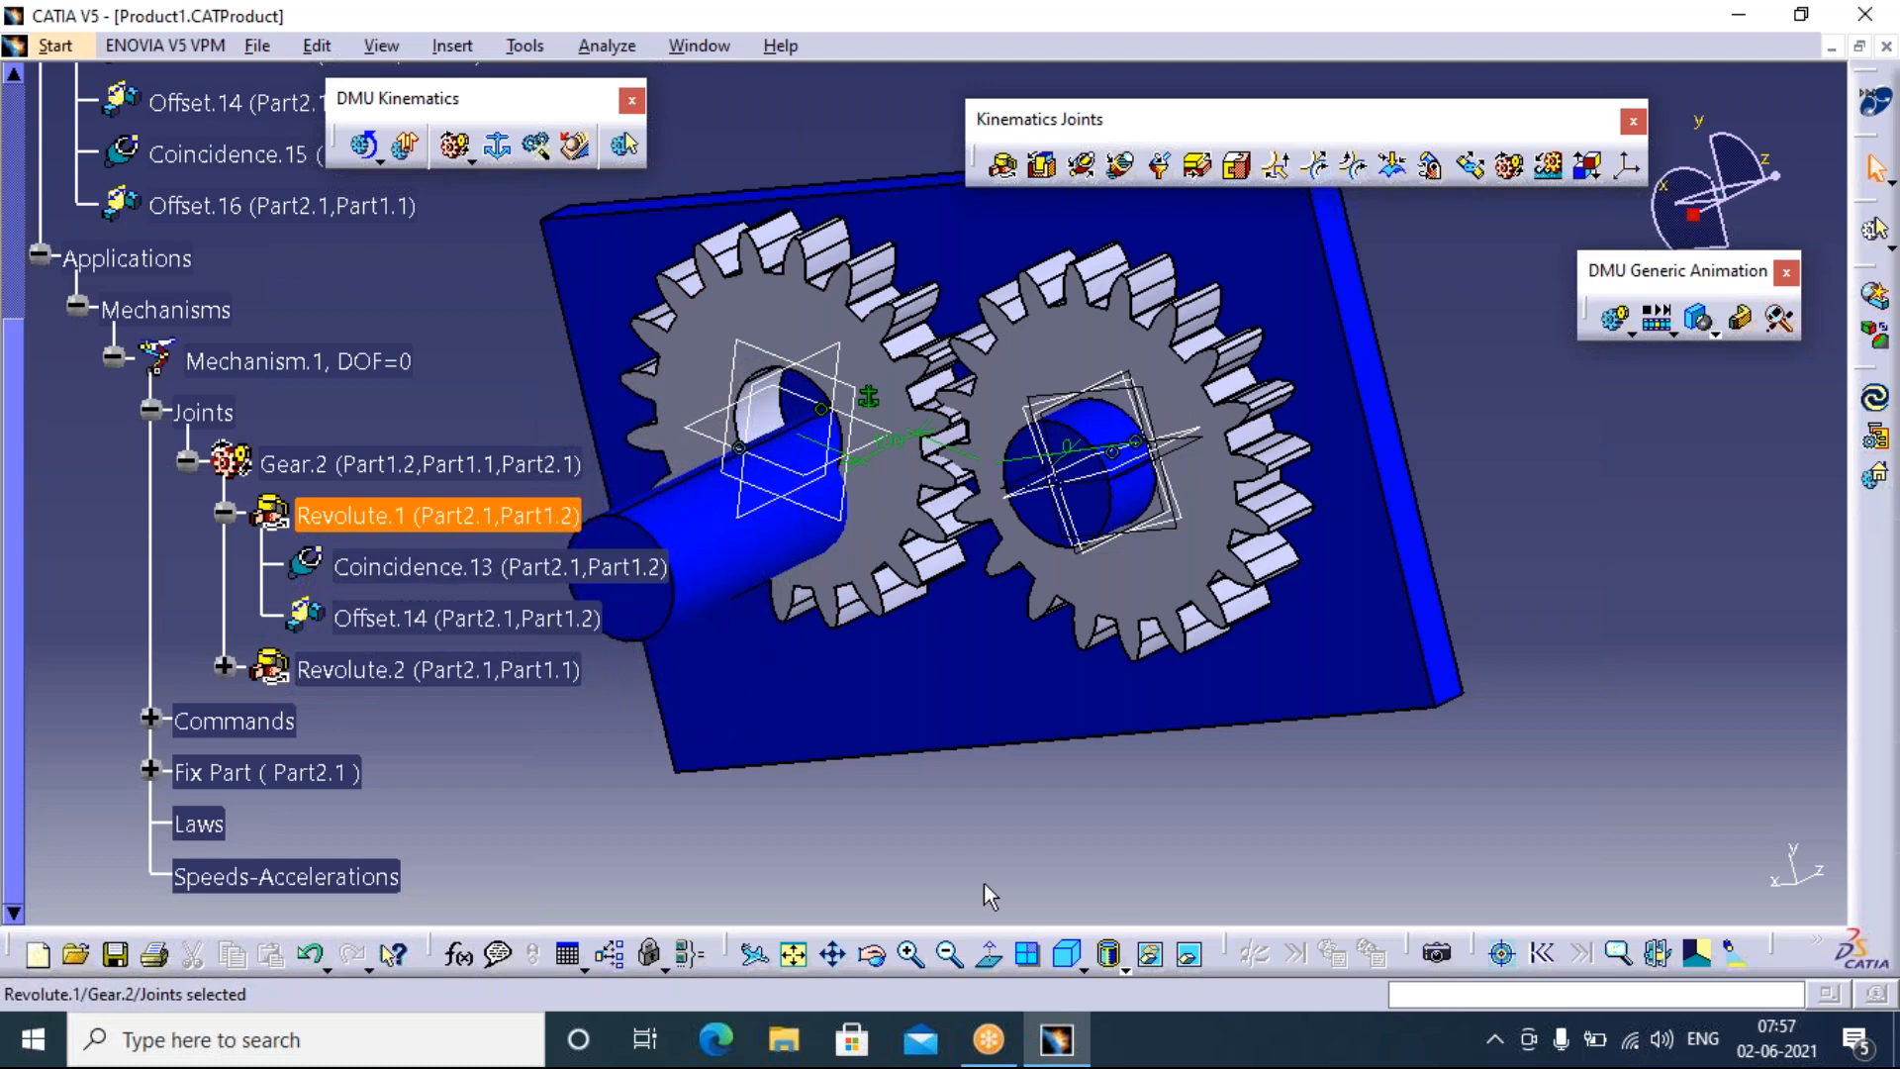
click(356, 566)
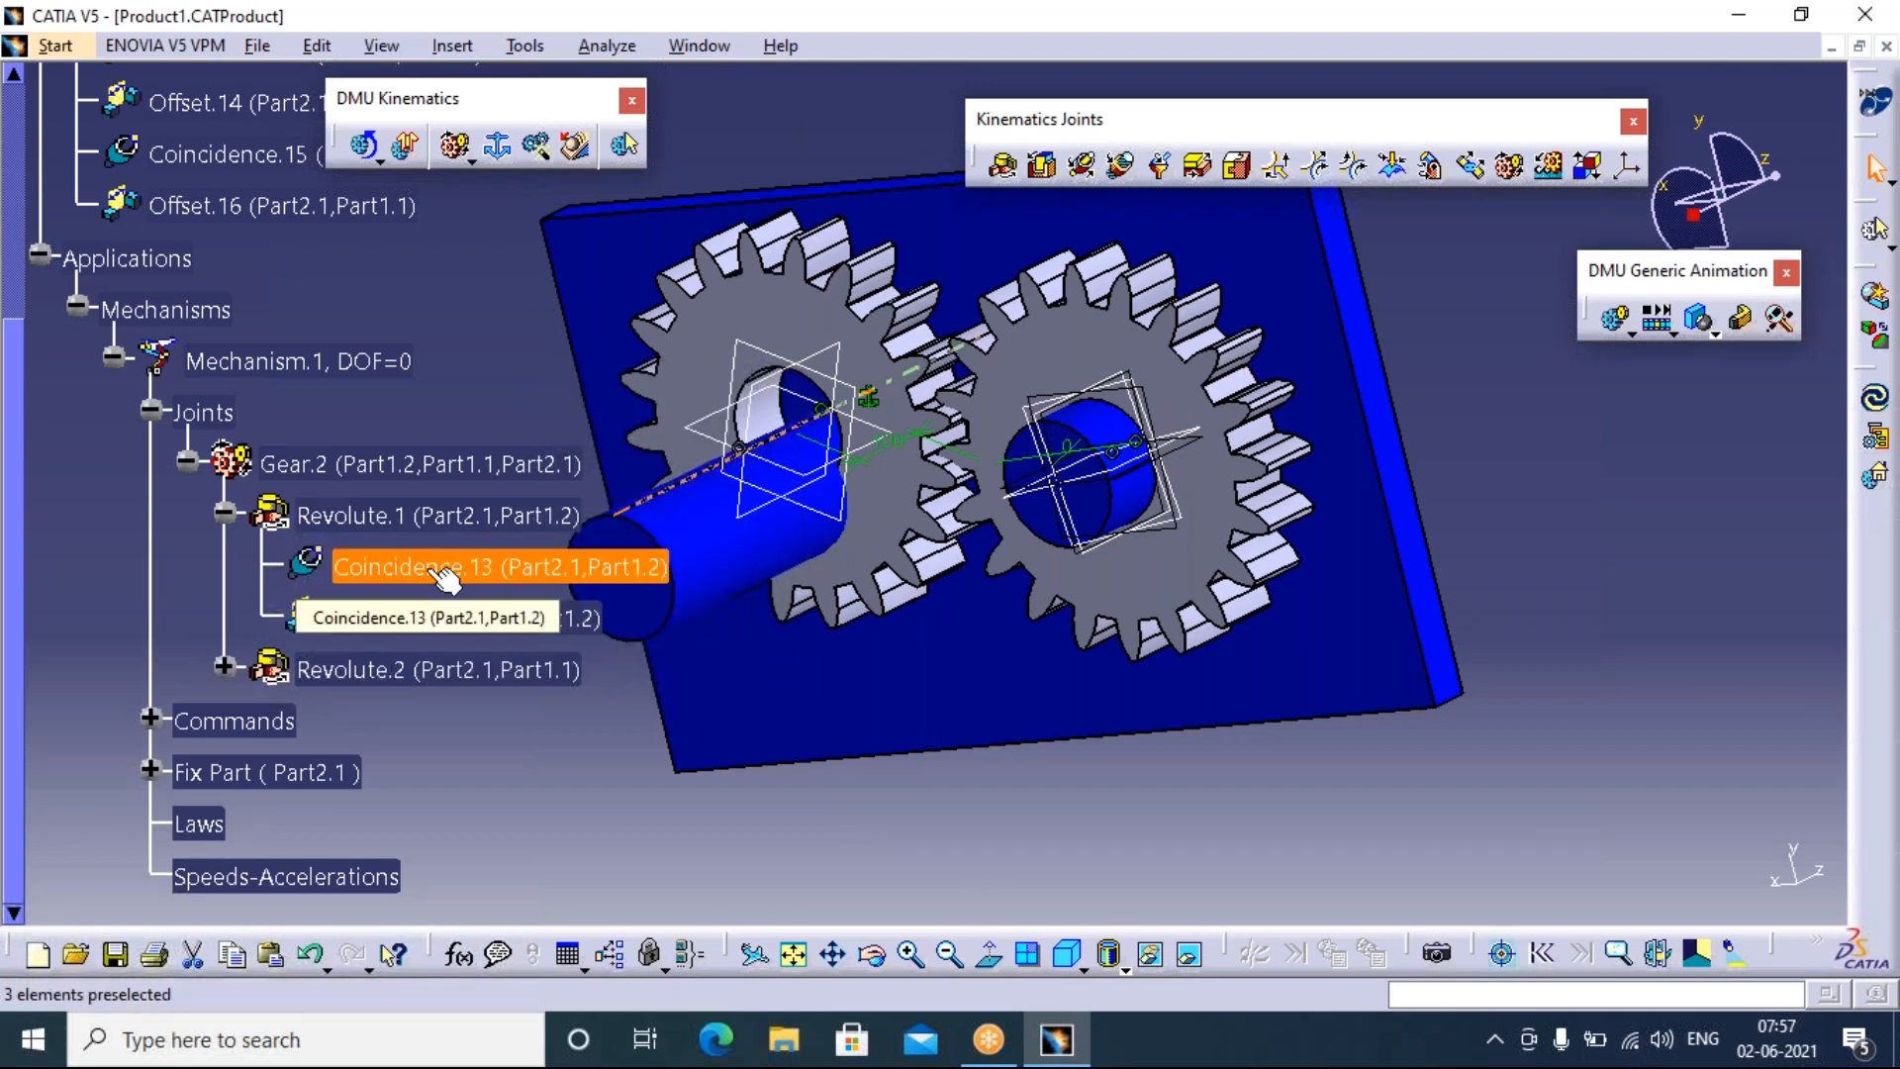
click(326, 517)
right_click(414, 526)
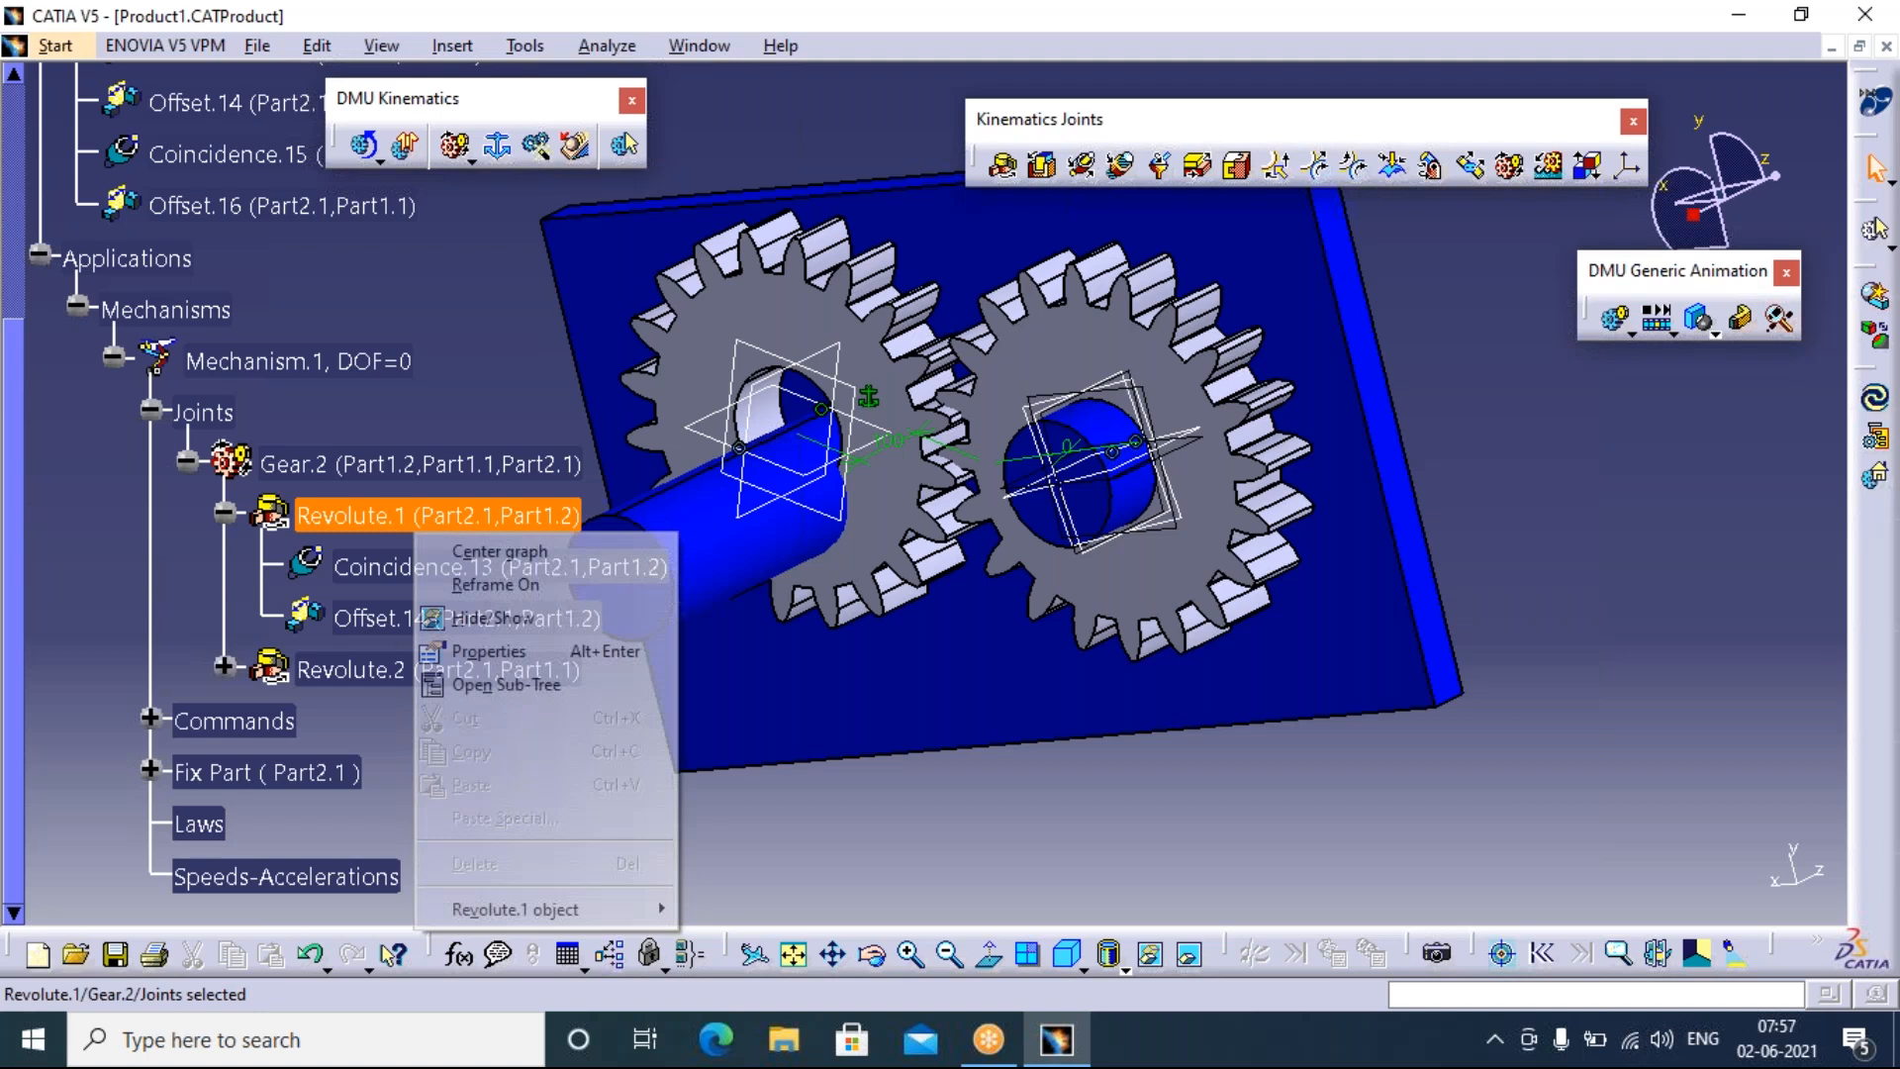
click(992, 817)
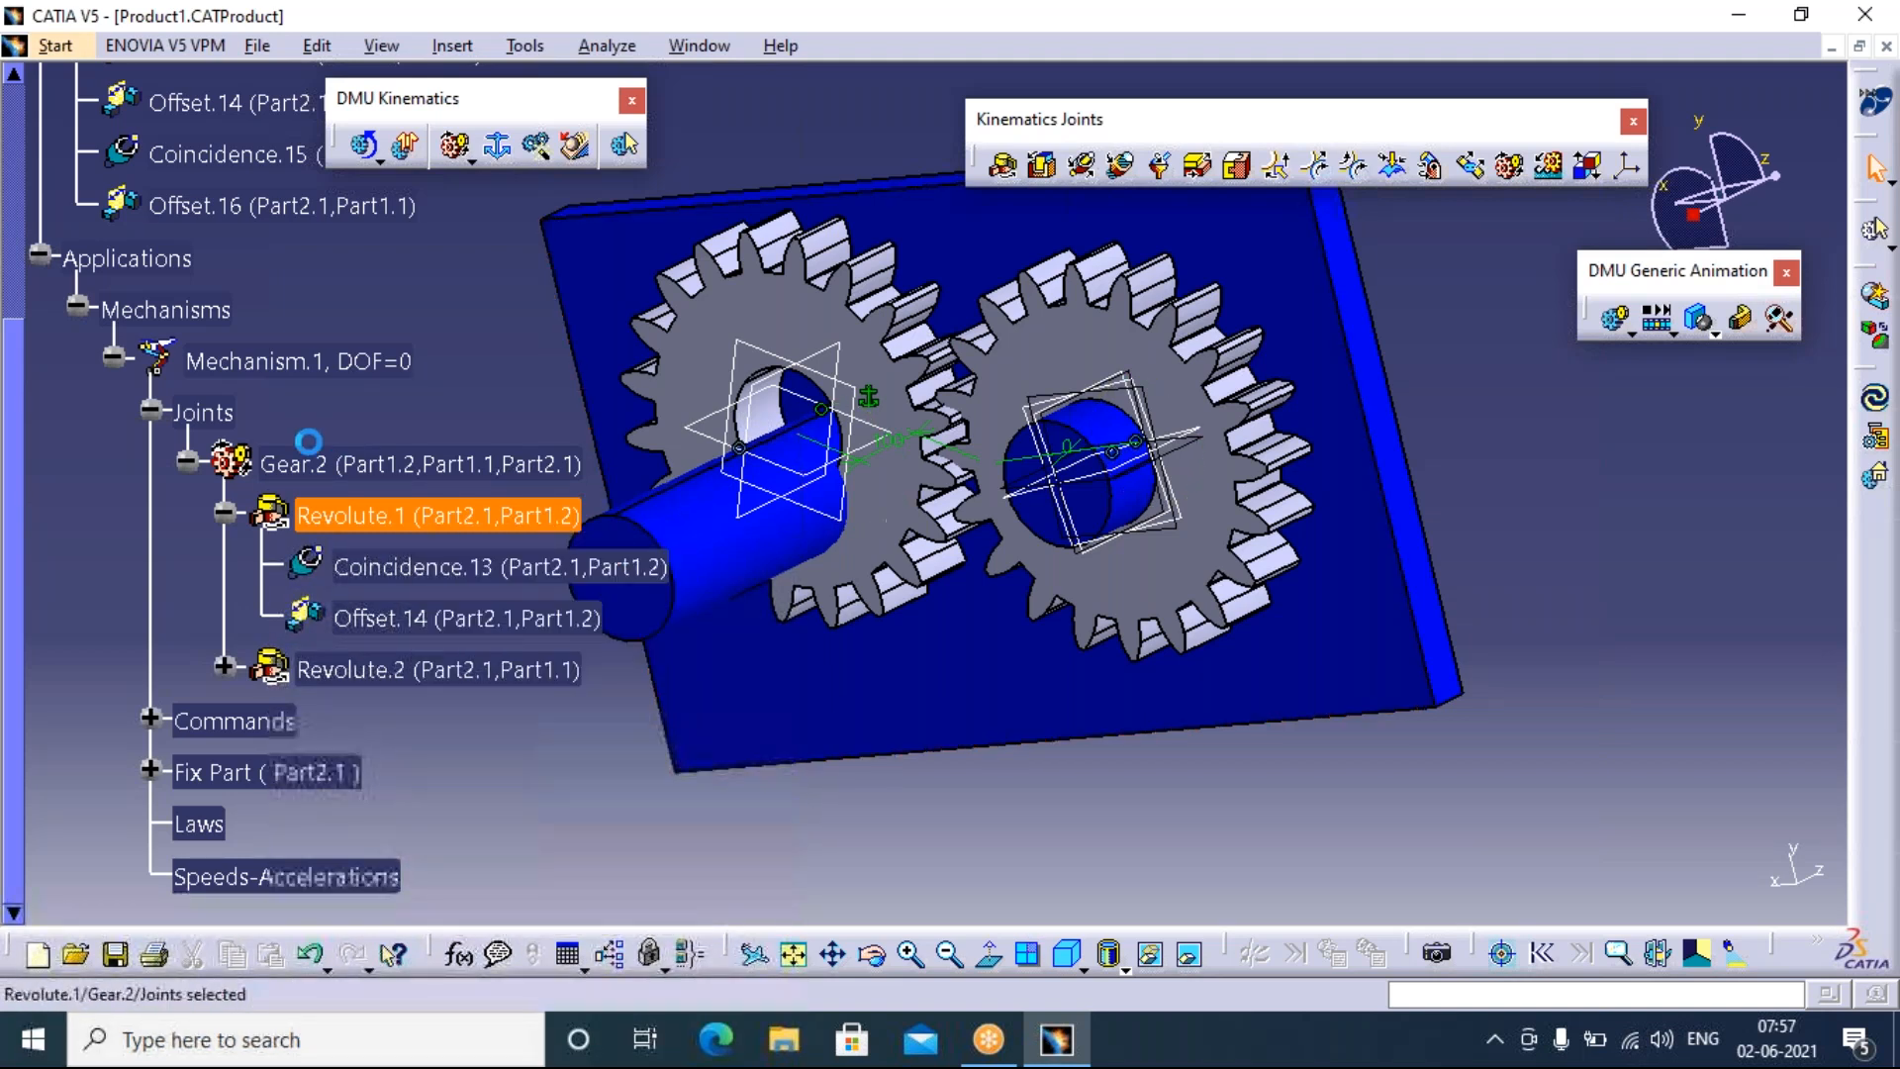
click(388, 615)
double_click(393, 518)
right_click(376, 518)
click(445, 603)
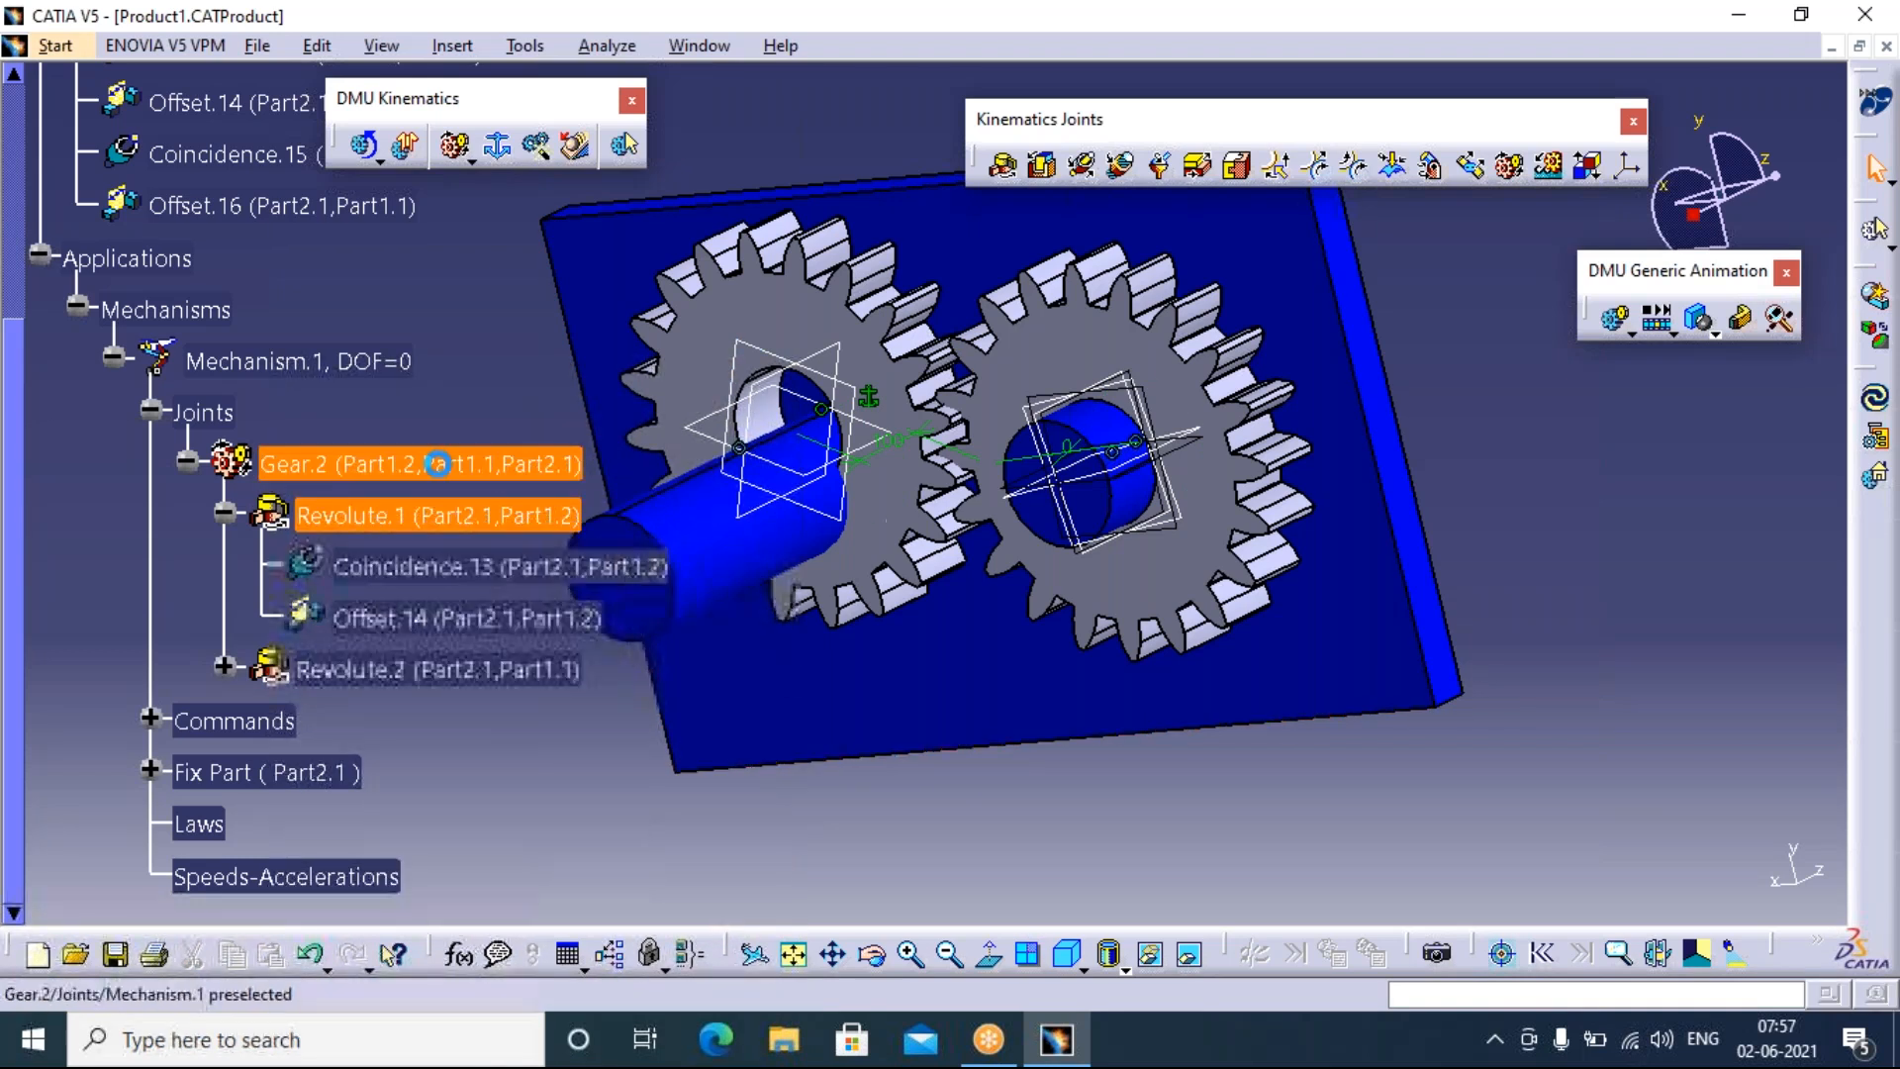
Delete the Gear.2 joint from Mechanism.1 together with all its children
right_click(436, 463)
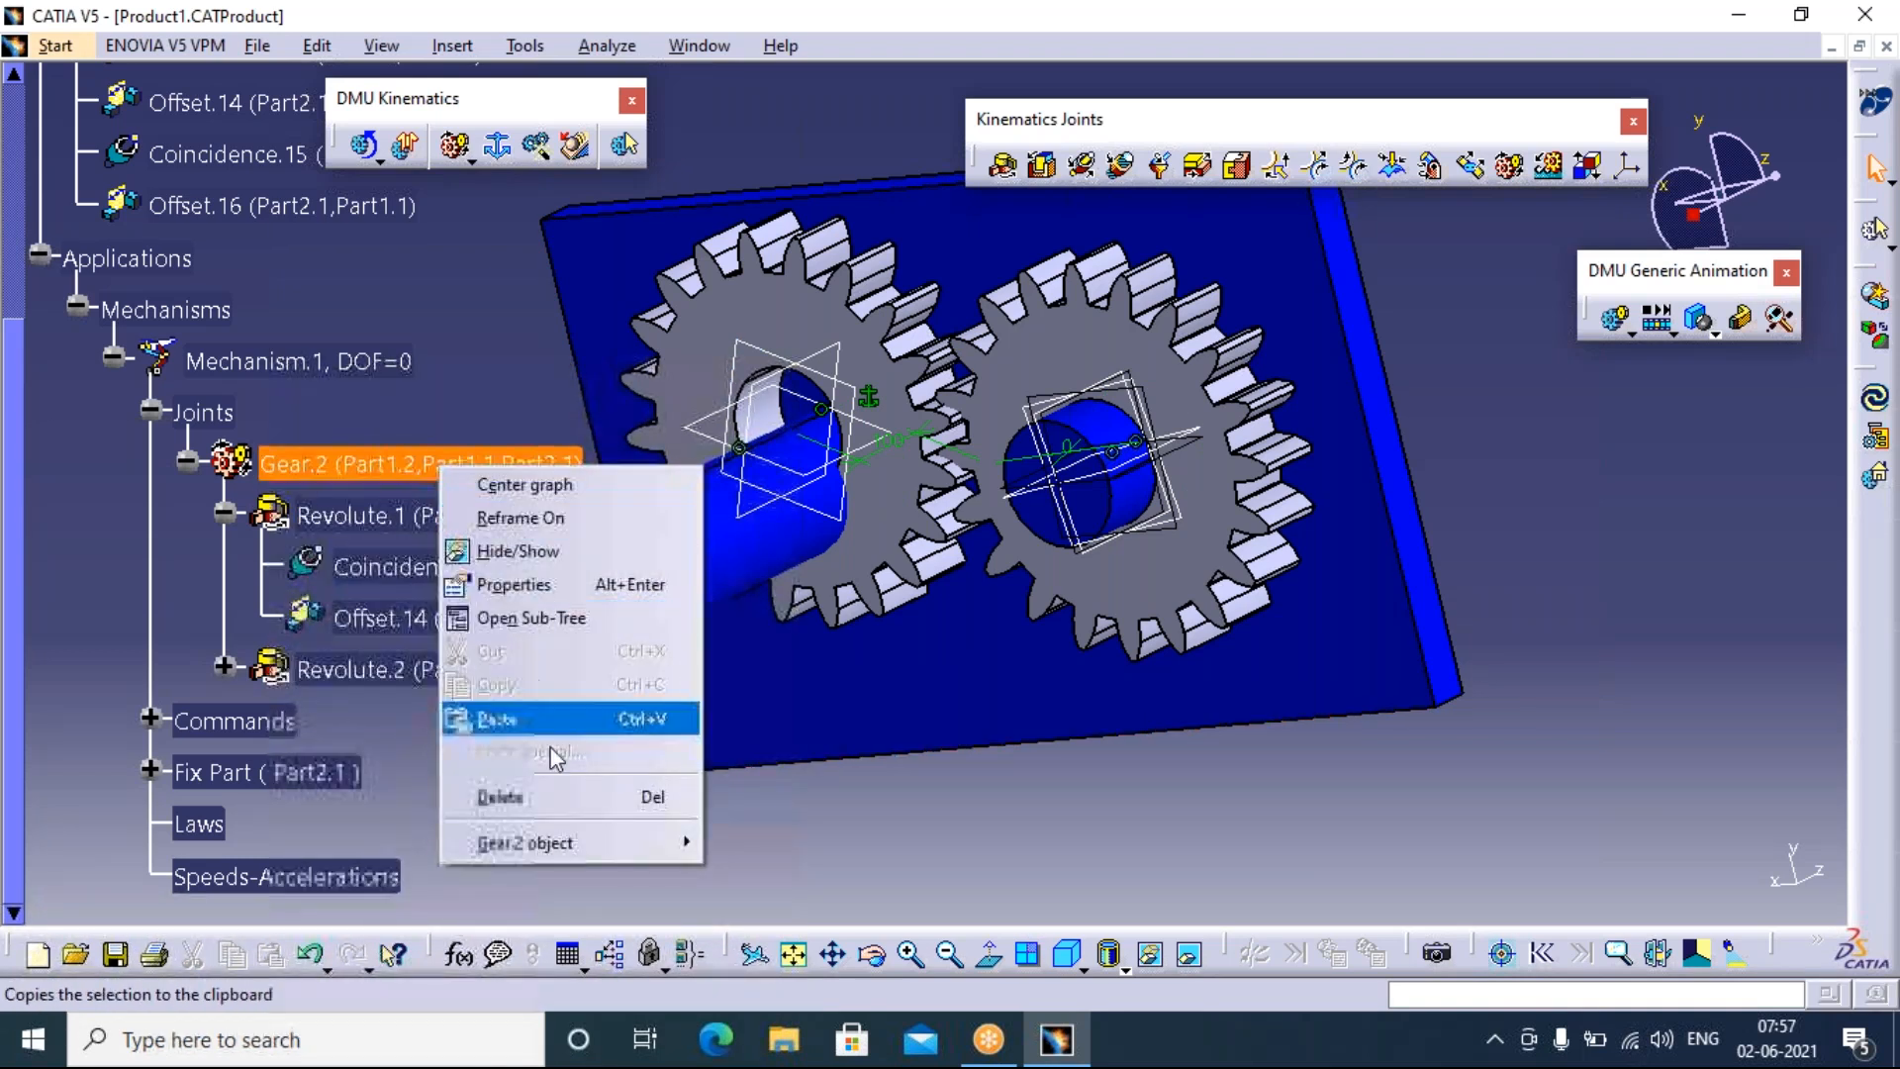
click(499, 796)
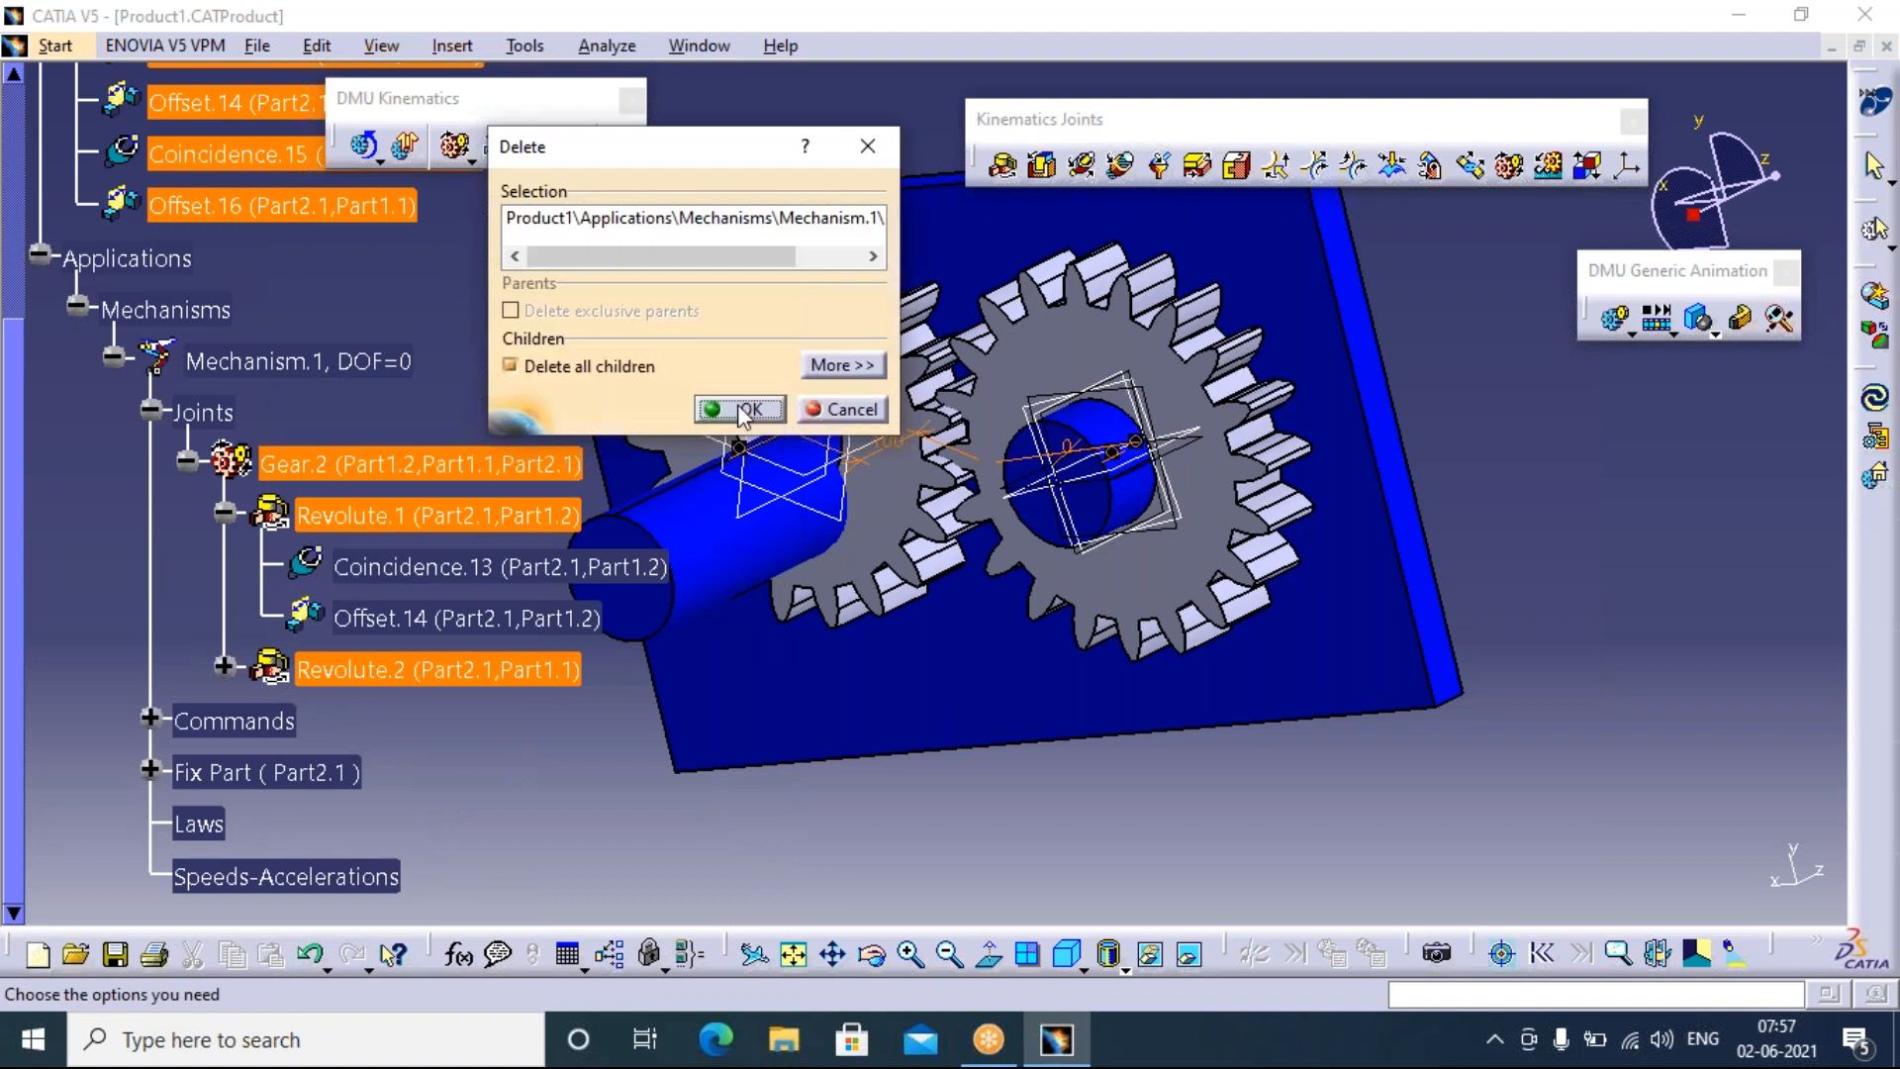
click(744, 410)
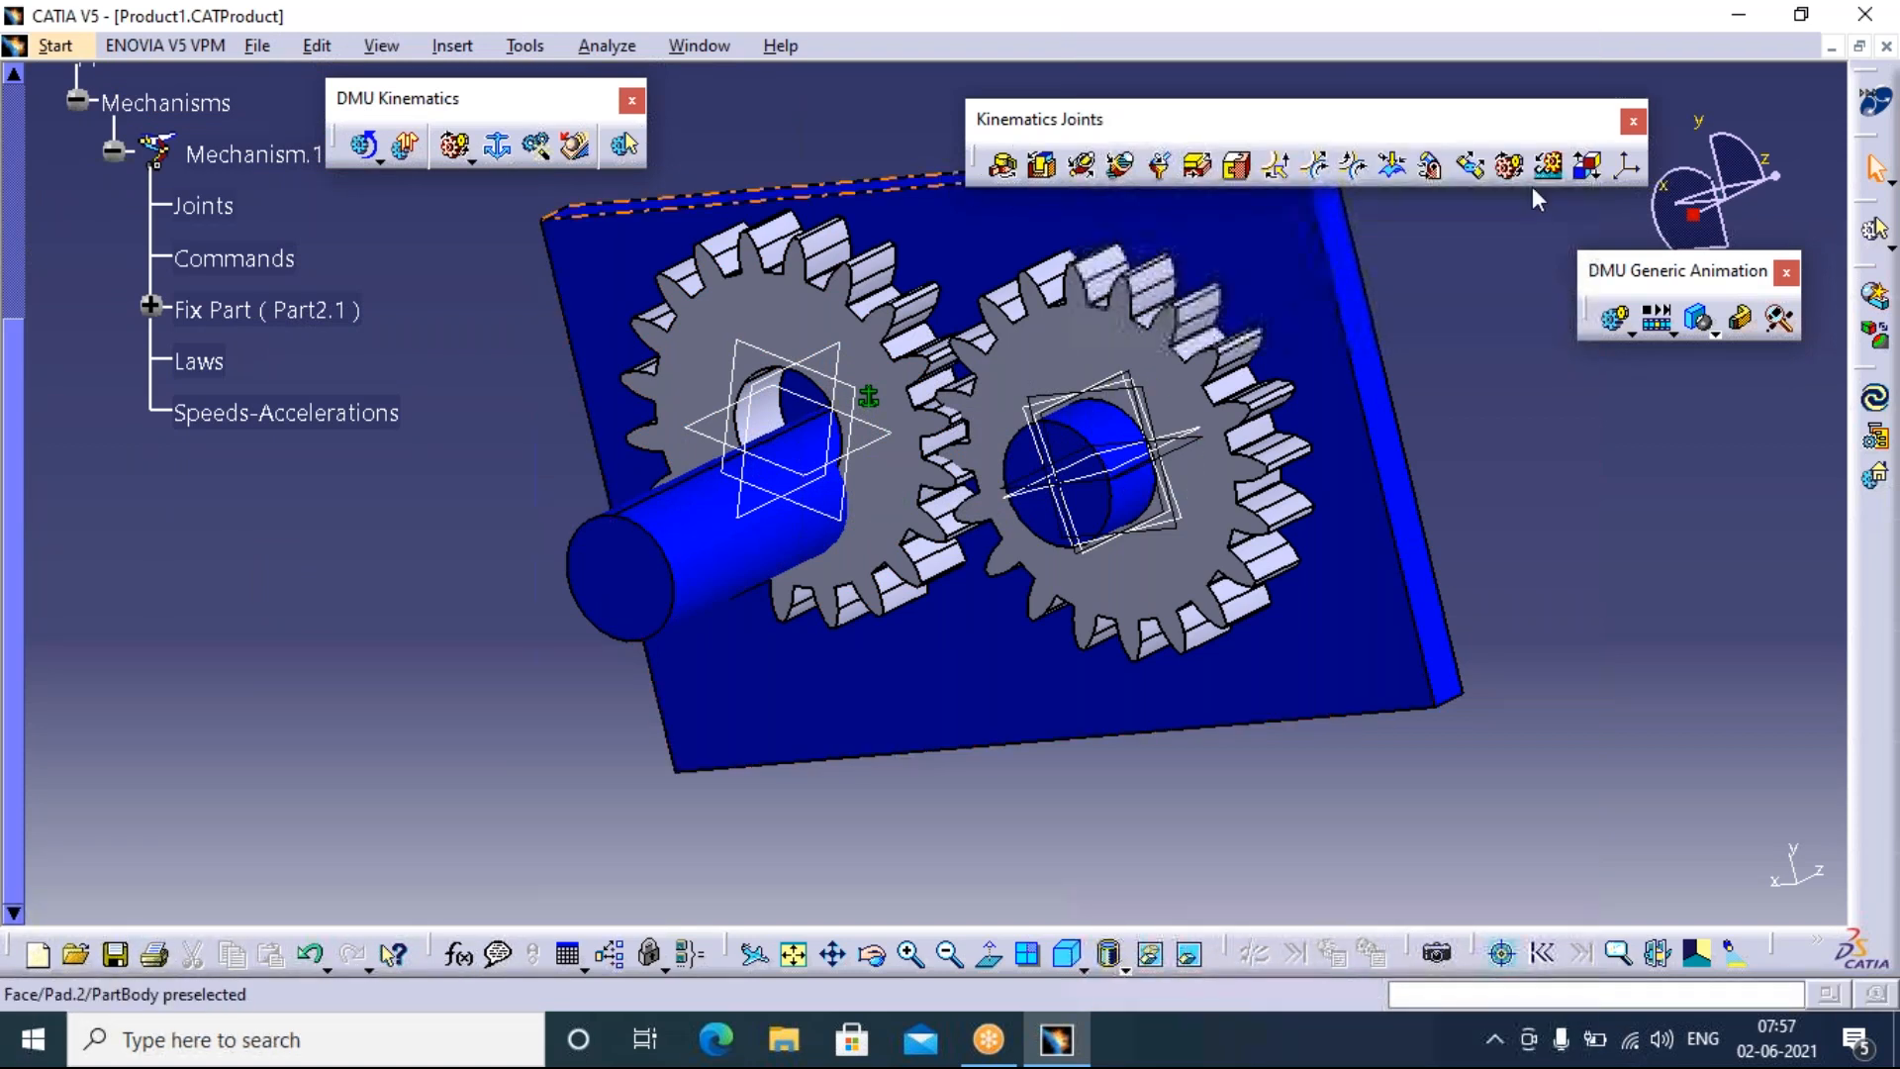
Start a new gear joint and create its first revolute joint, picking the long shaft's axis and the adjacent gear's bore axis as lines
click(1505, 169)
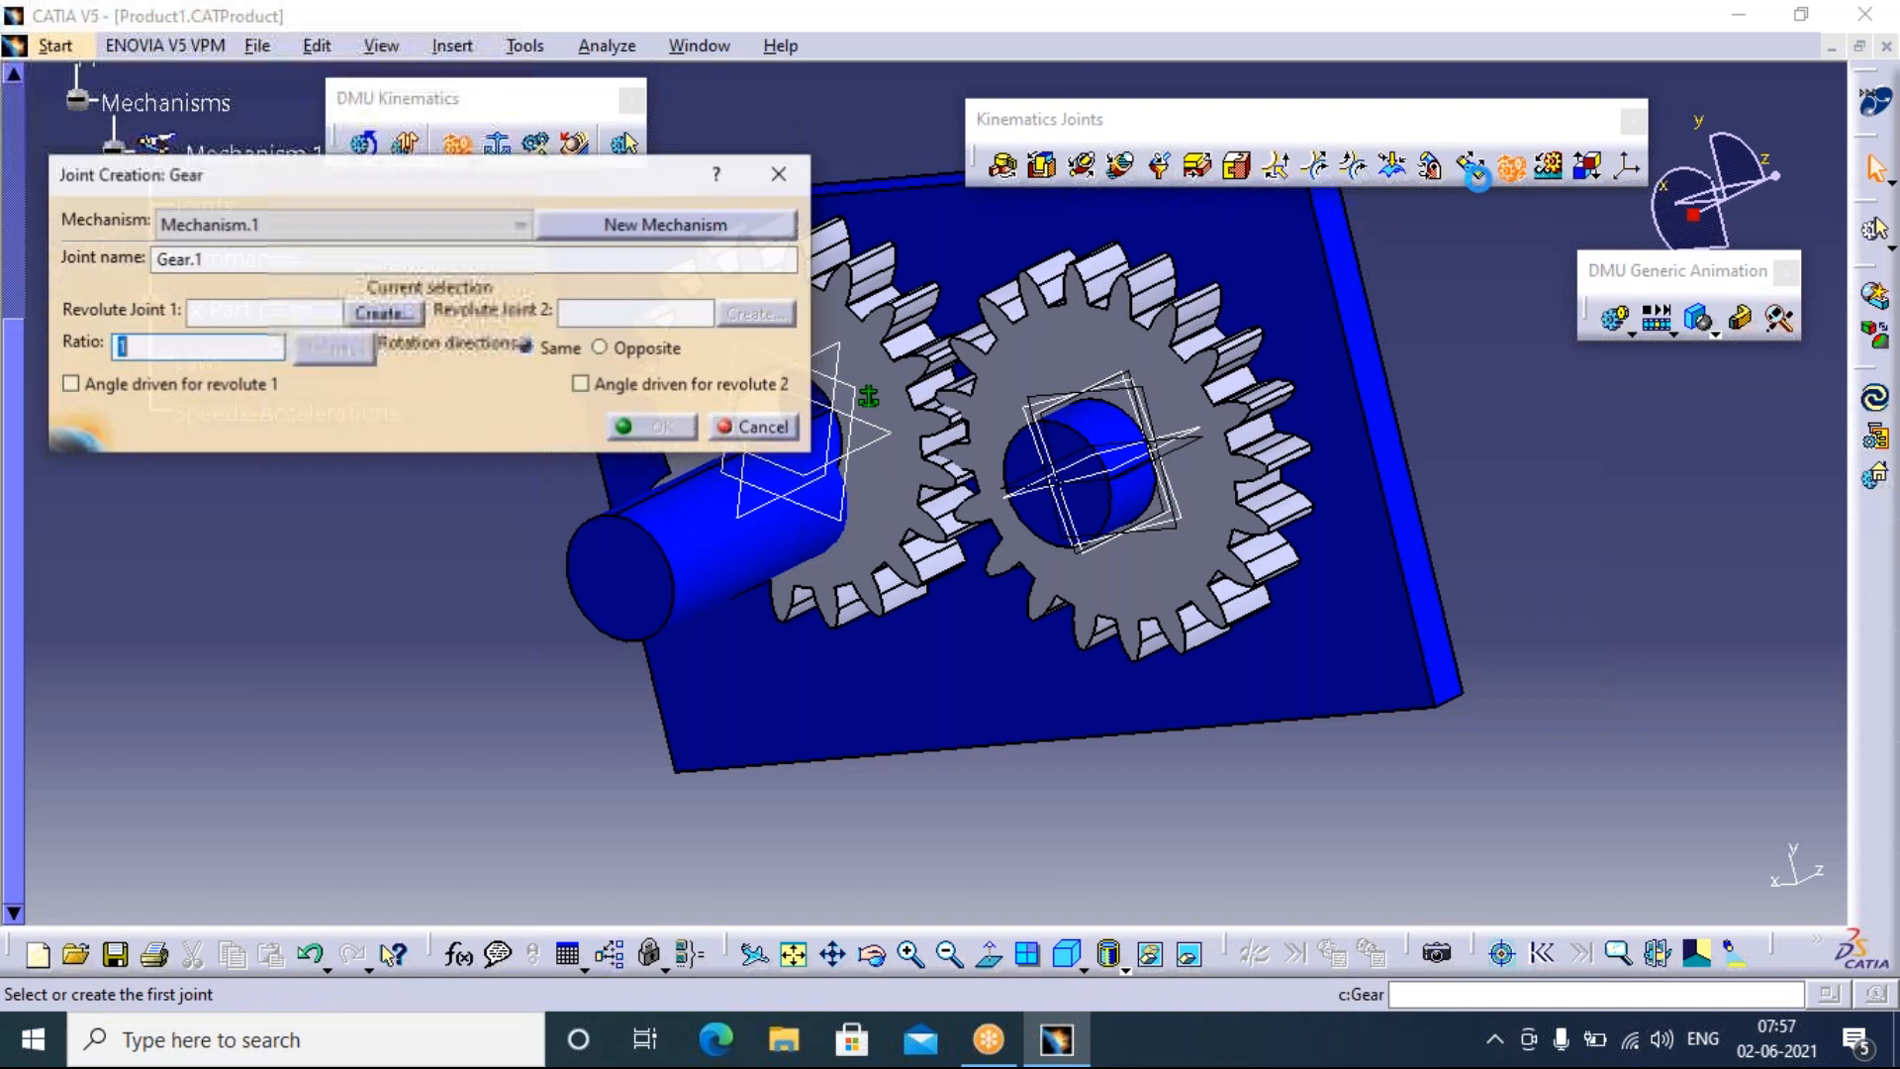
click(381, 313)
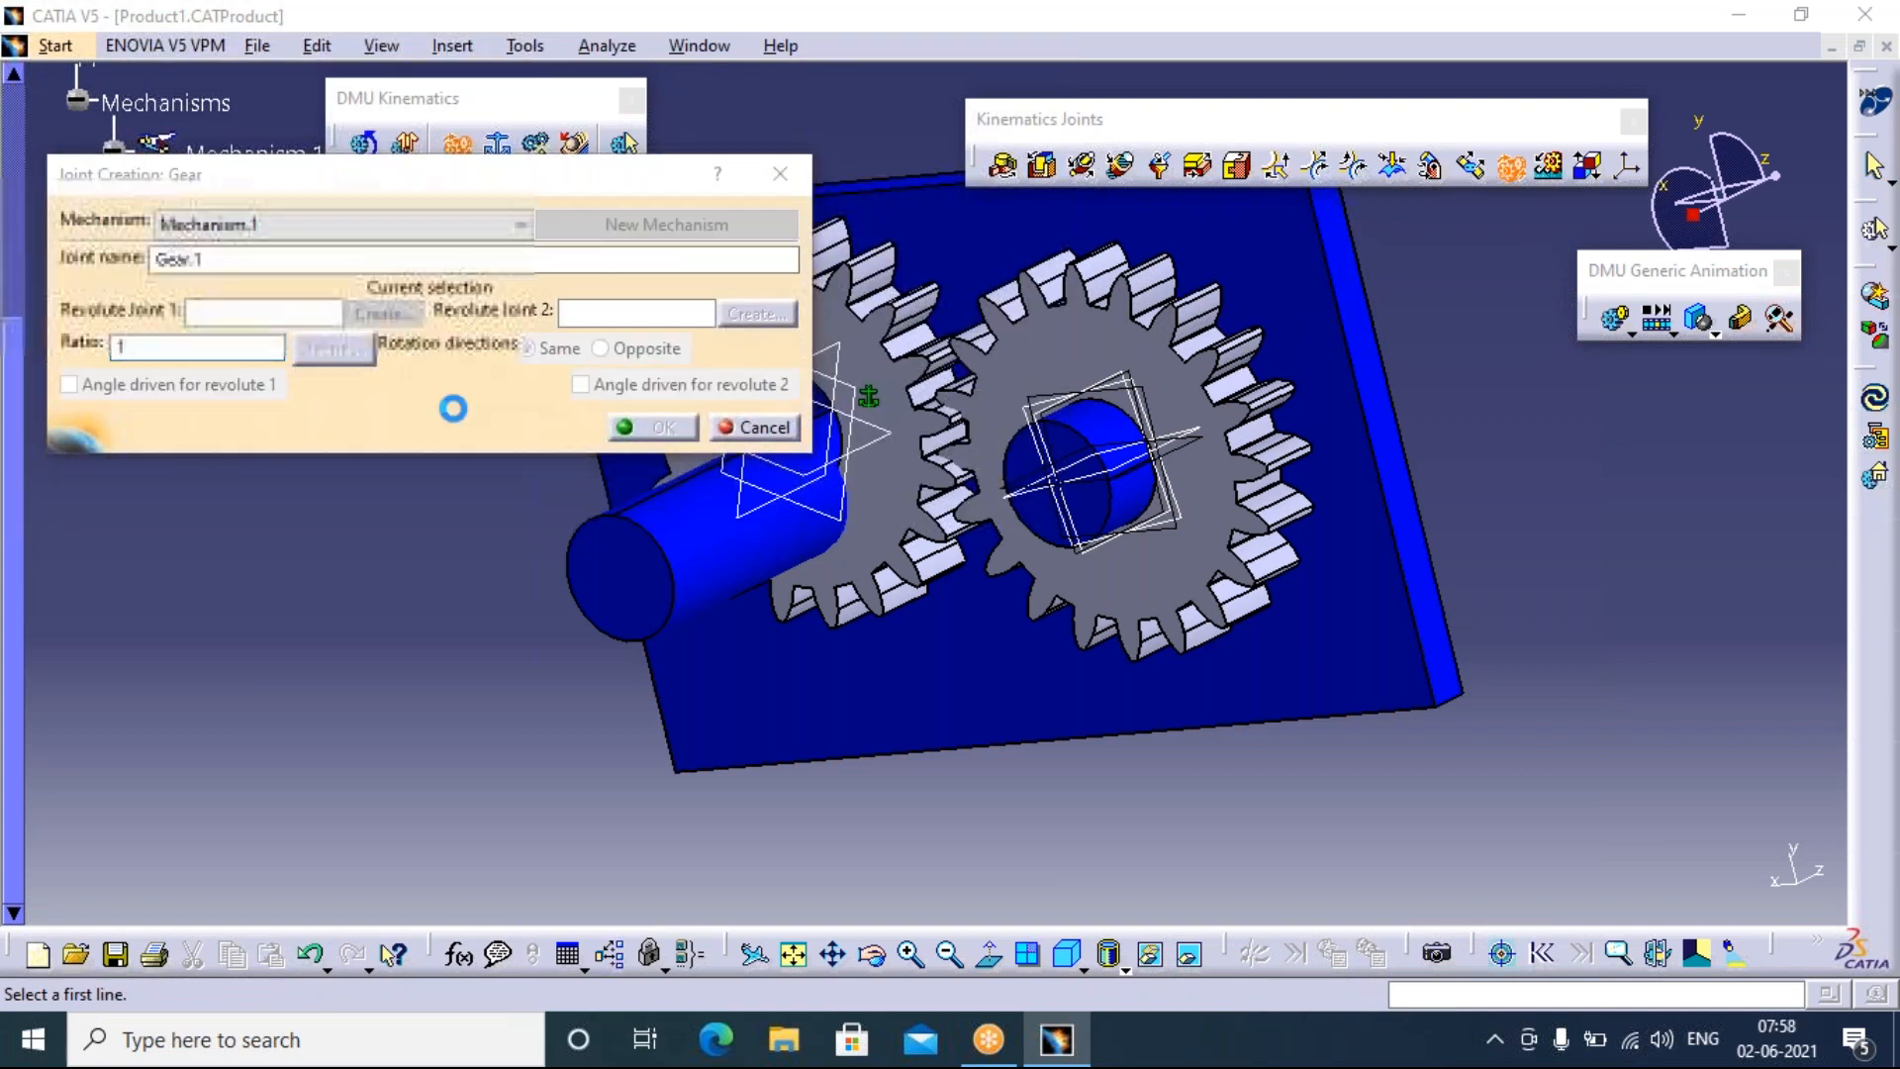
click(714, 544)
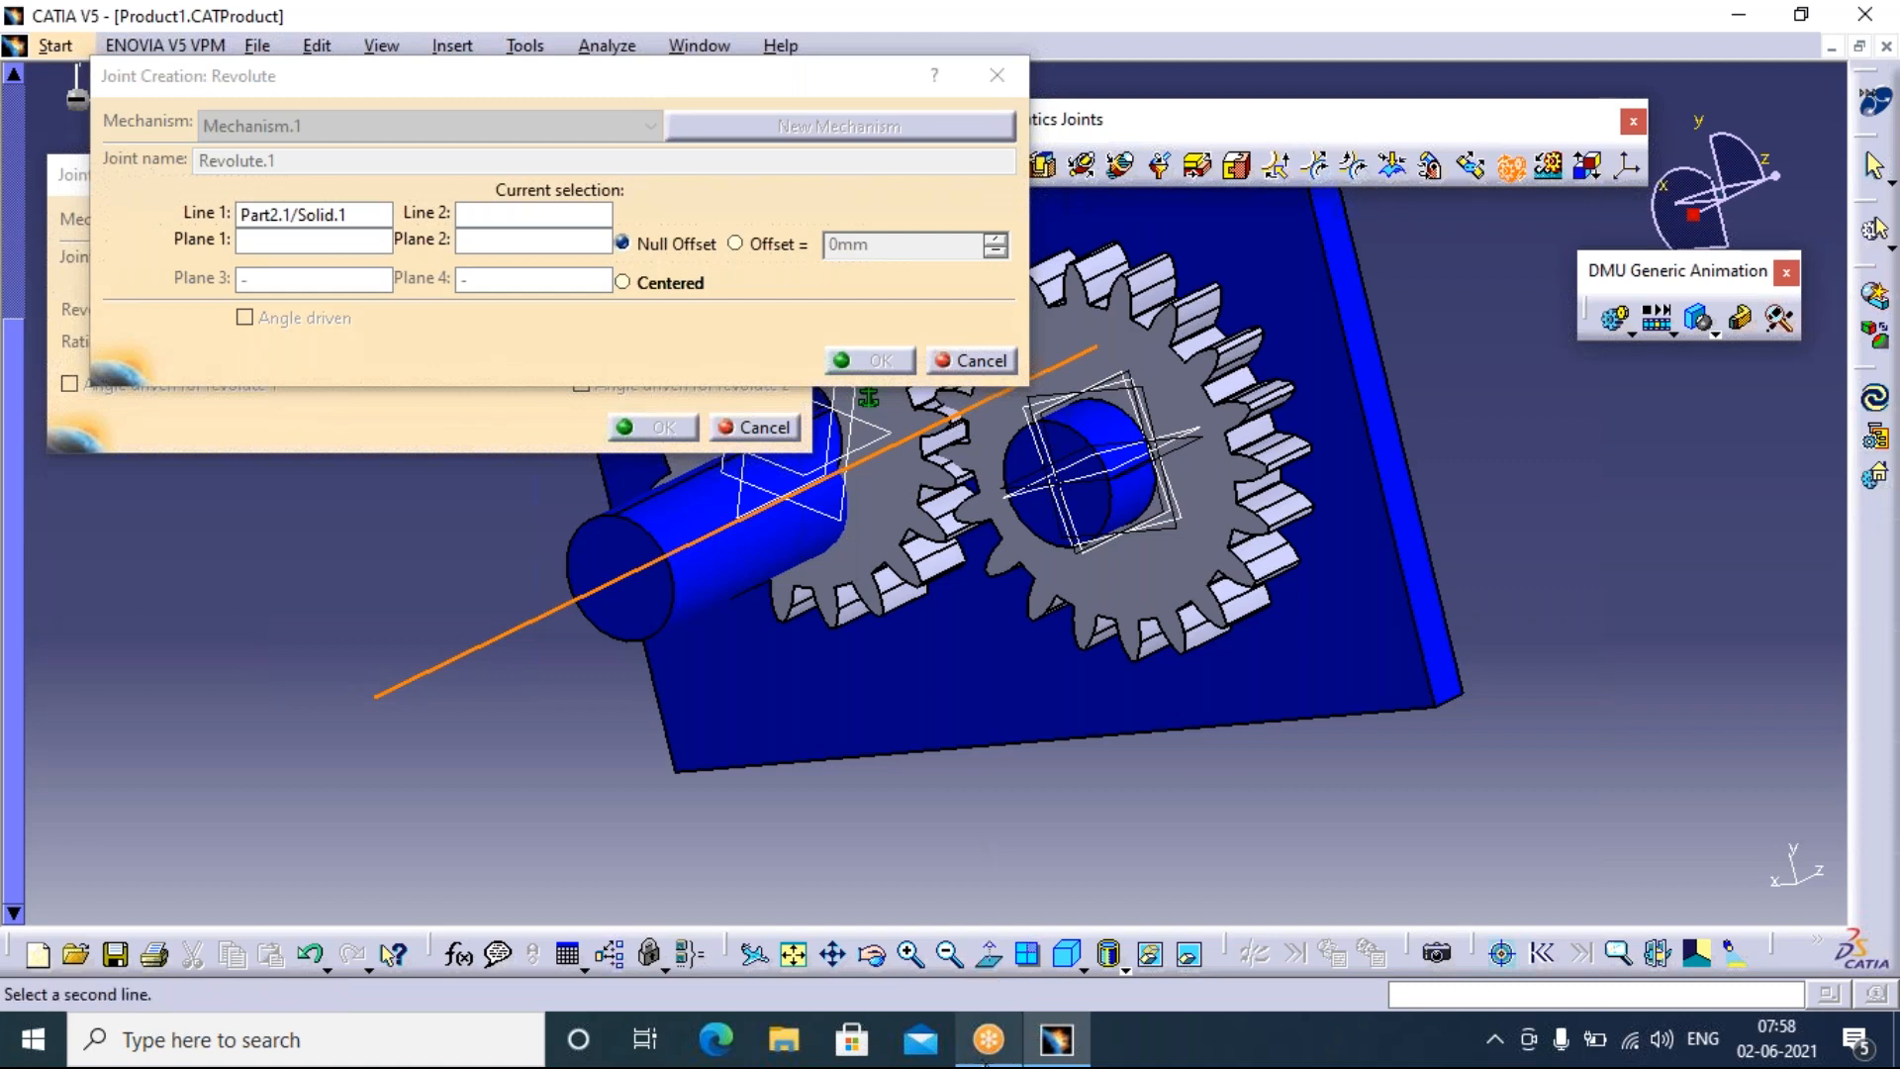
click(911, 955)
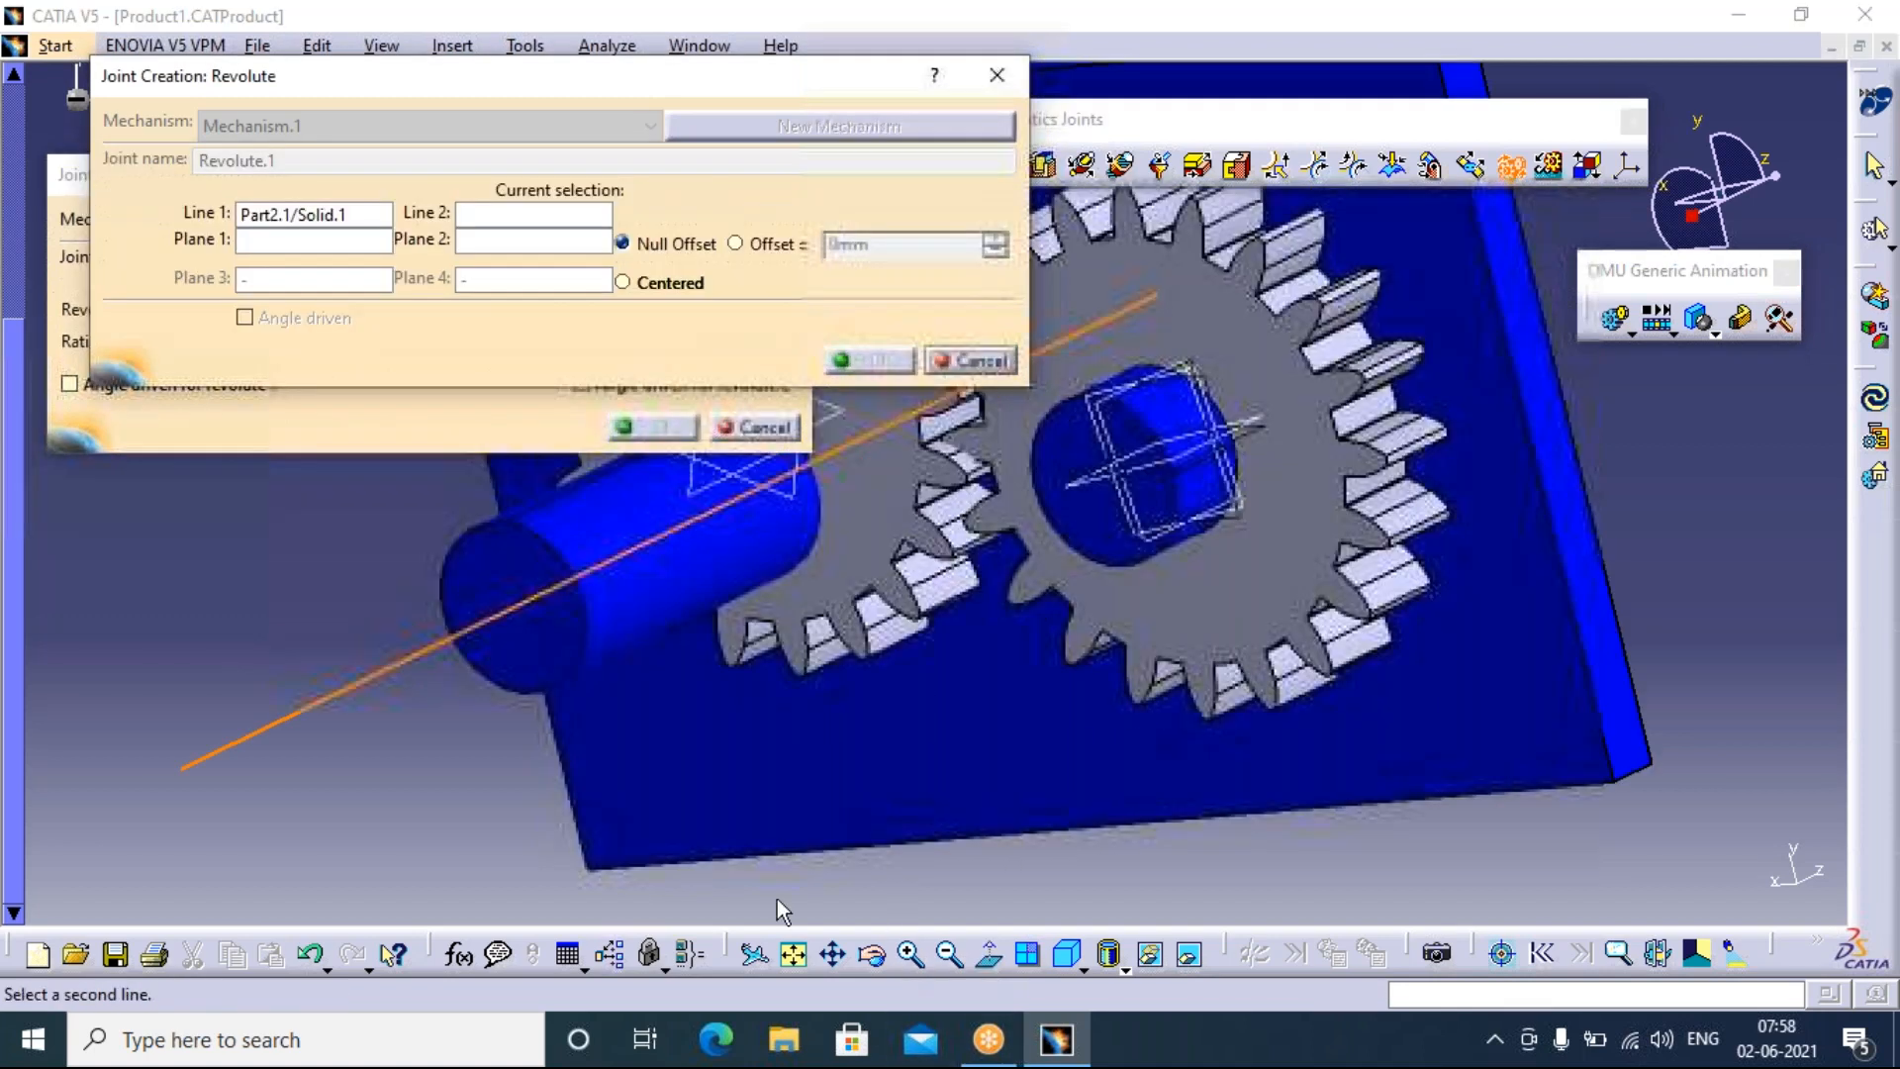
click(833, 955)
drag(841, 395, 1051, 673)
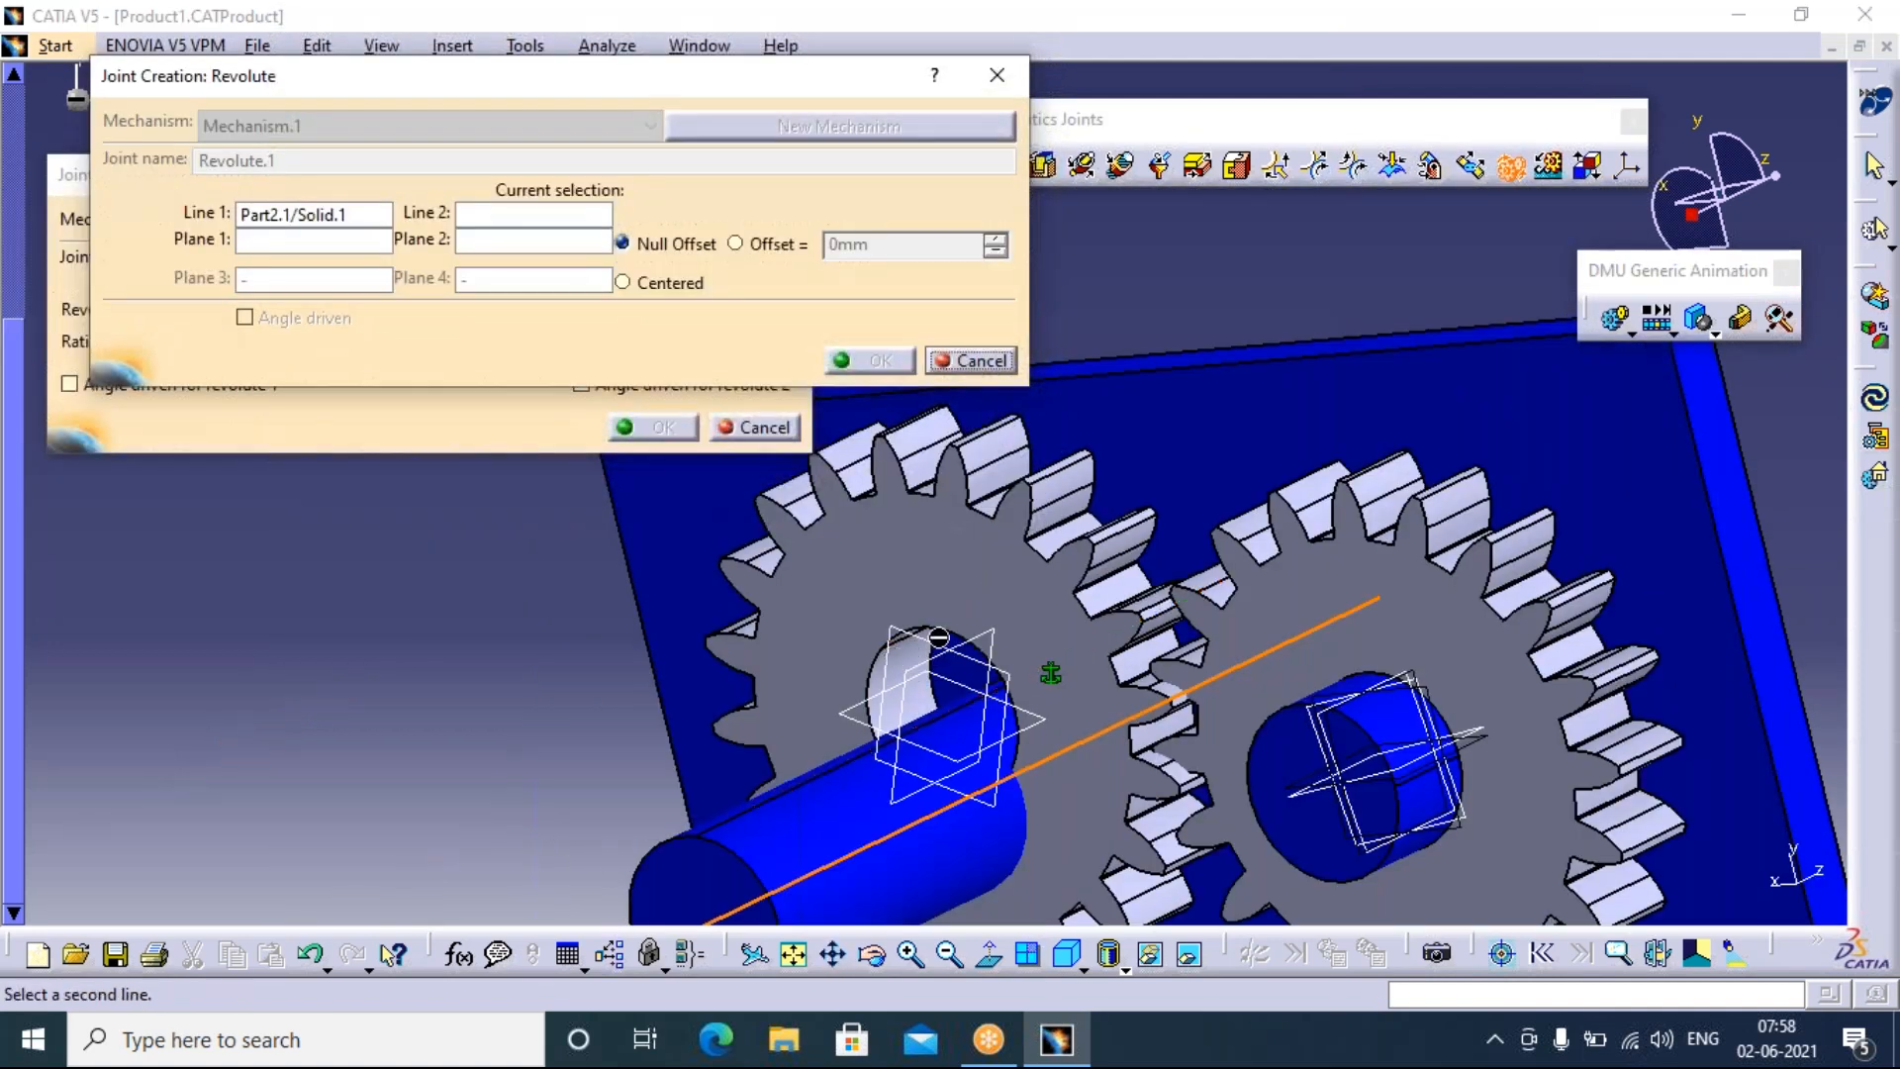
click(921, 645)
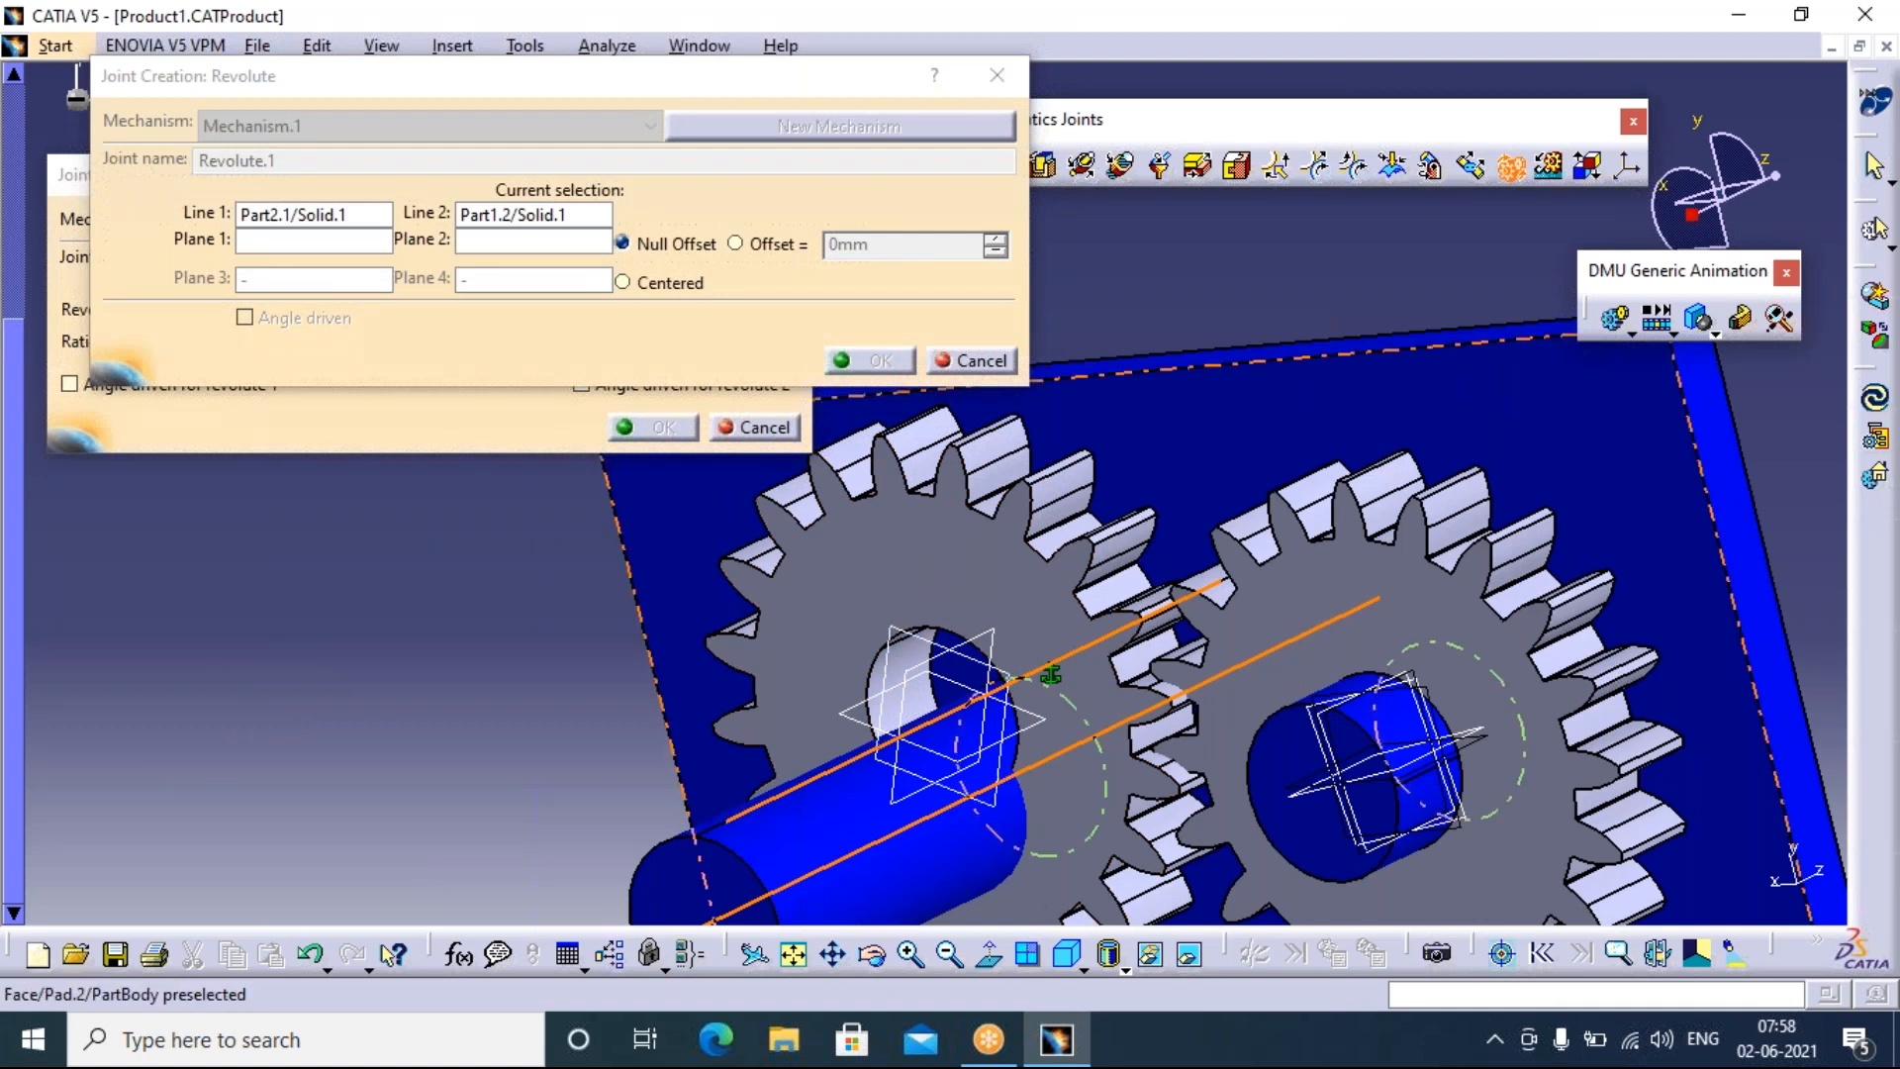
Complete Revolute.1 with null offset between the plate's gear-side face and the first gear's back face, hiding the plate to reach the gear
click(873, 955)
drag(1462, 655, 1047, 760)
right_click(1110, 576)
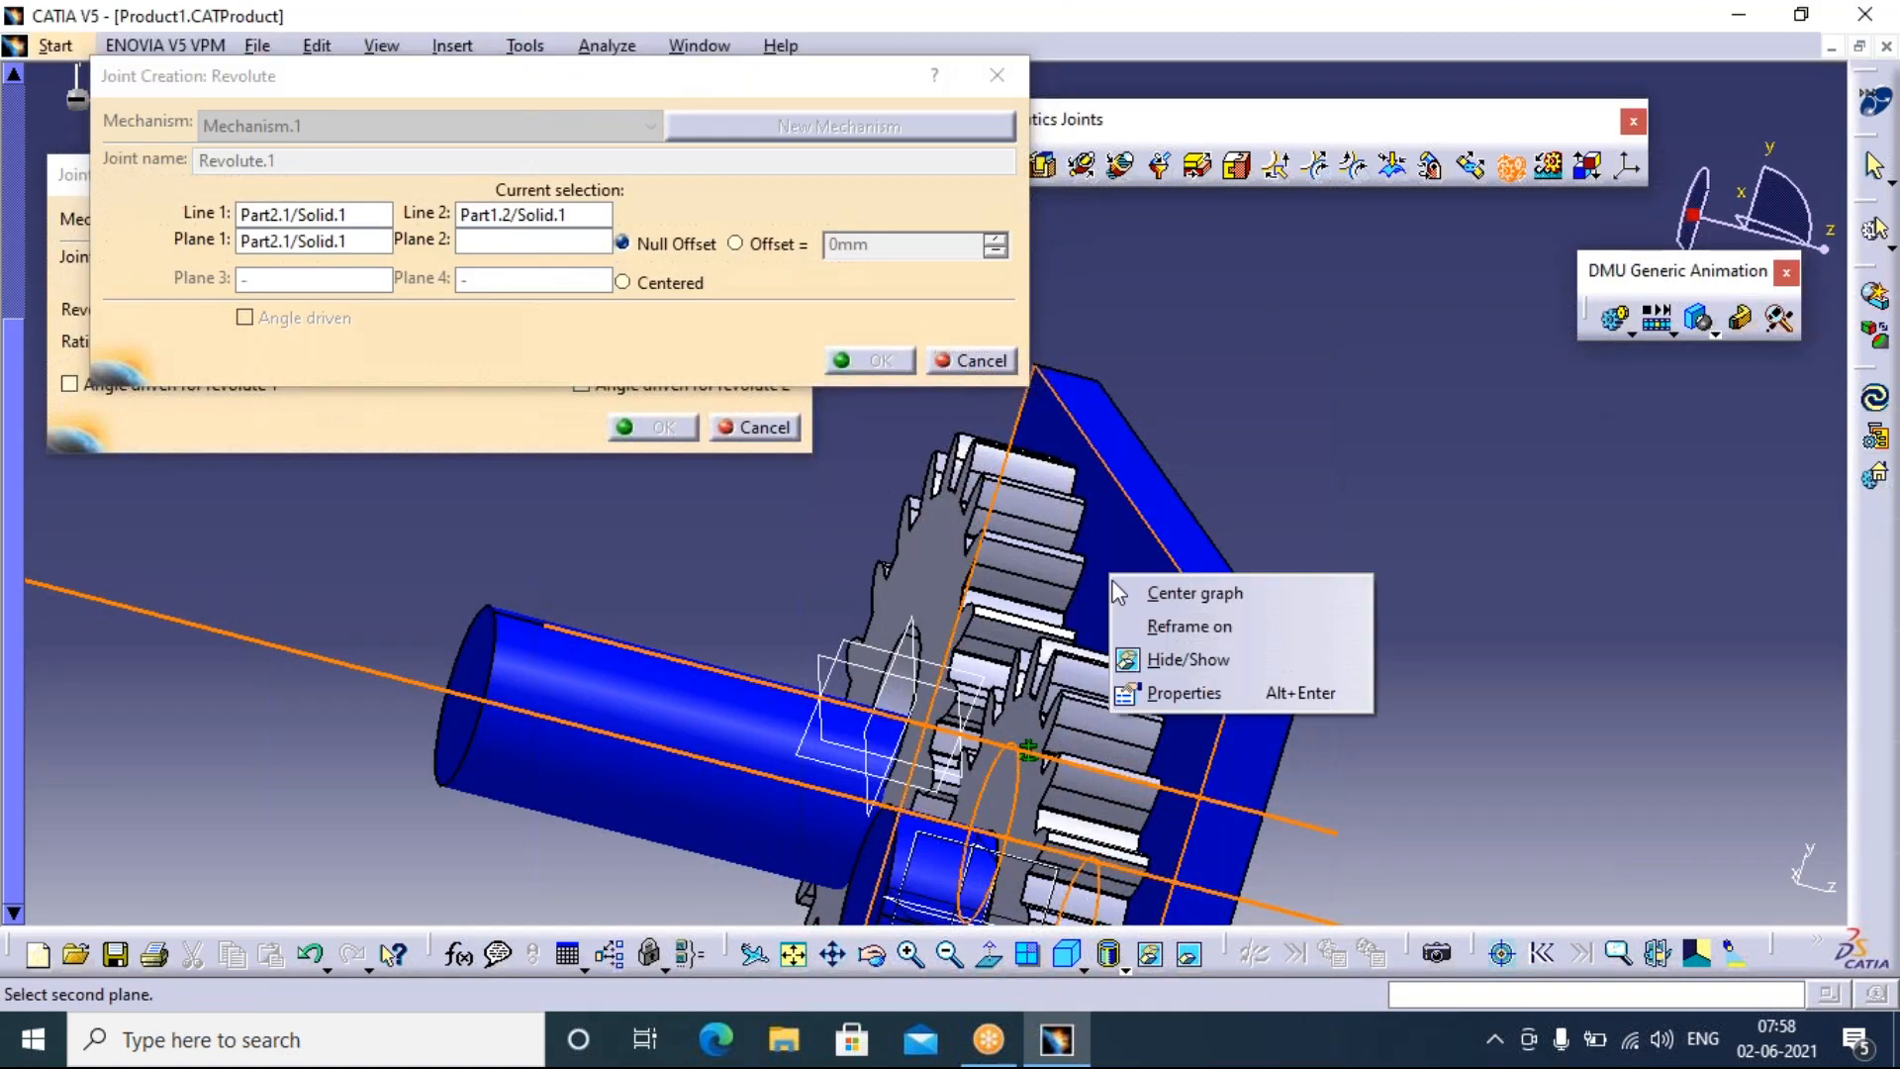
click(1153, 657)
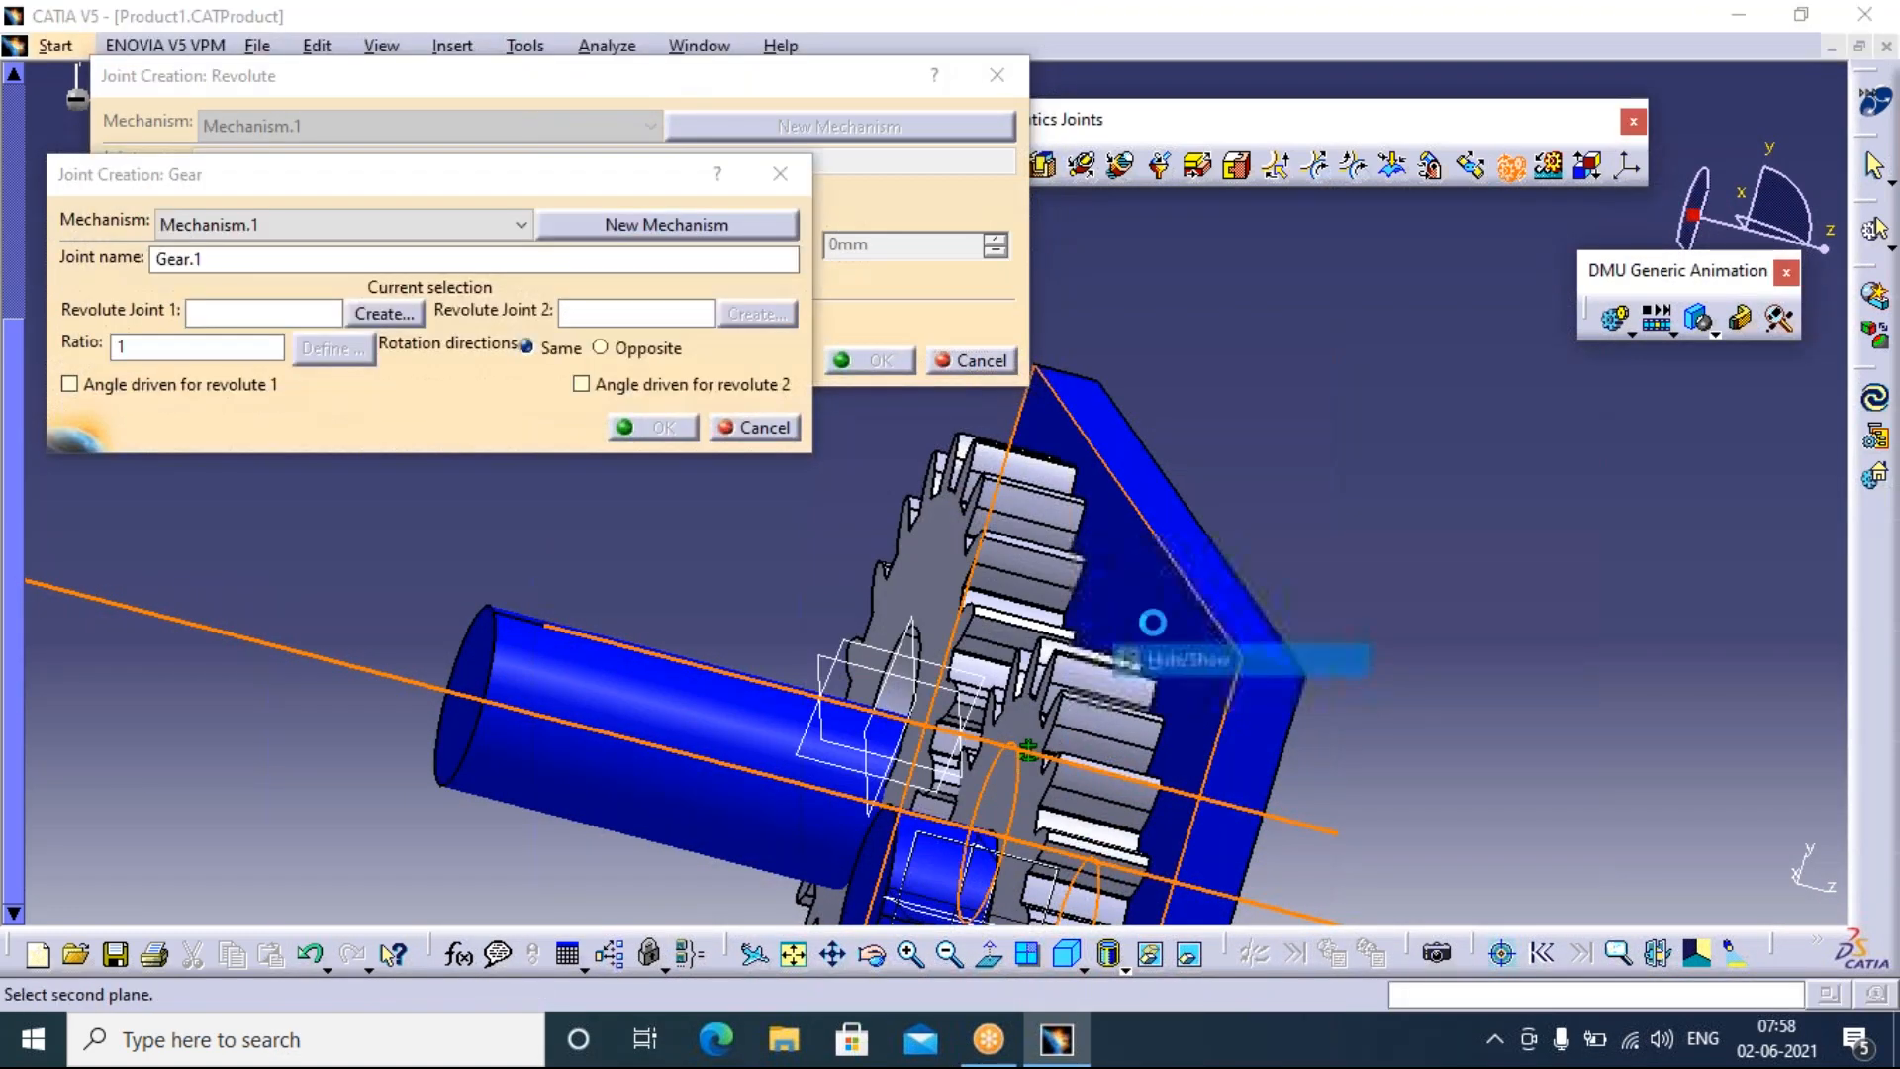
click(873, 954)
drag(1142, 670, 1047, 677)
click(1047, 677)
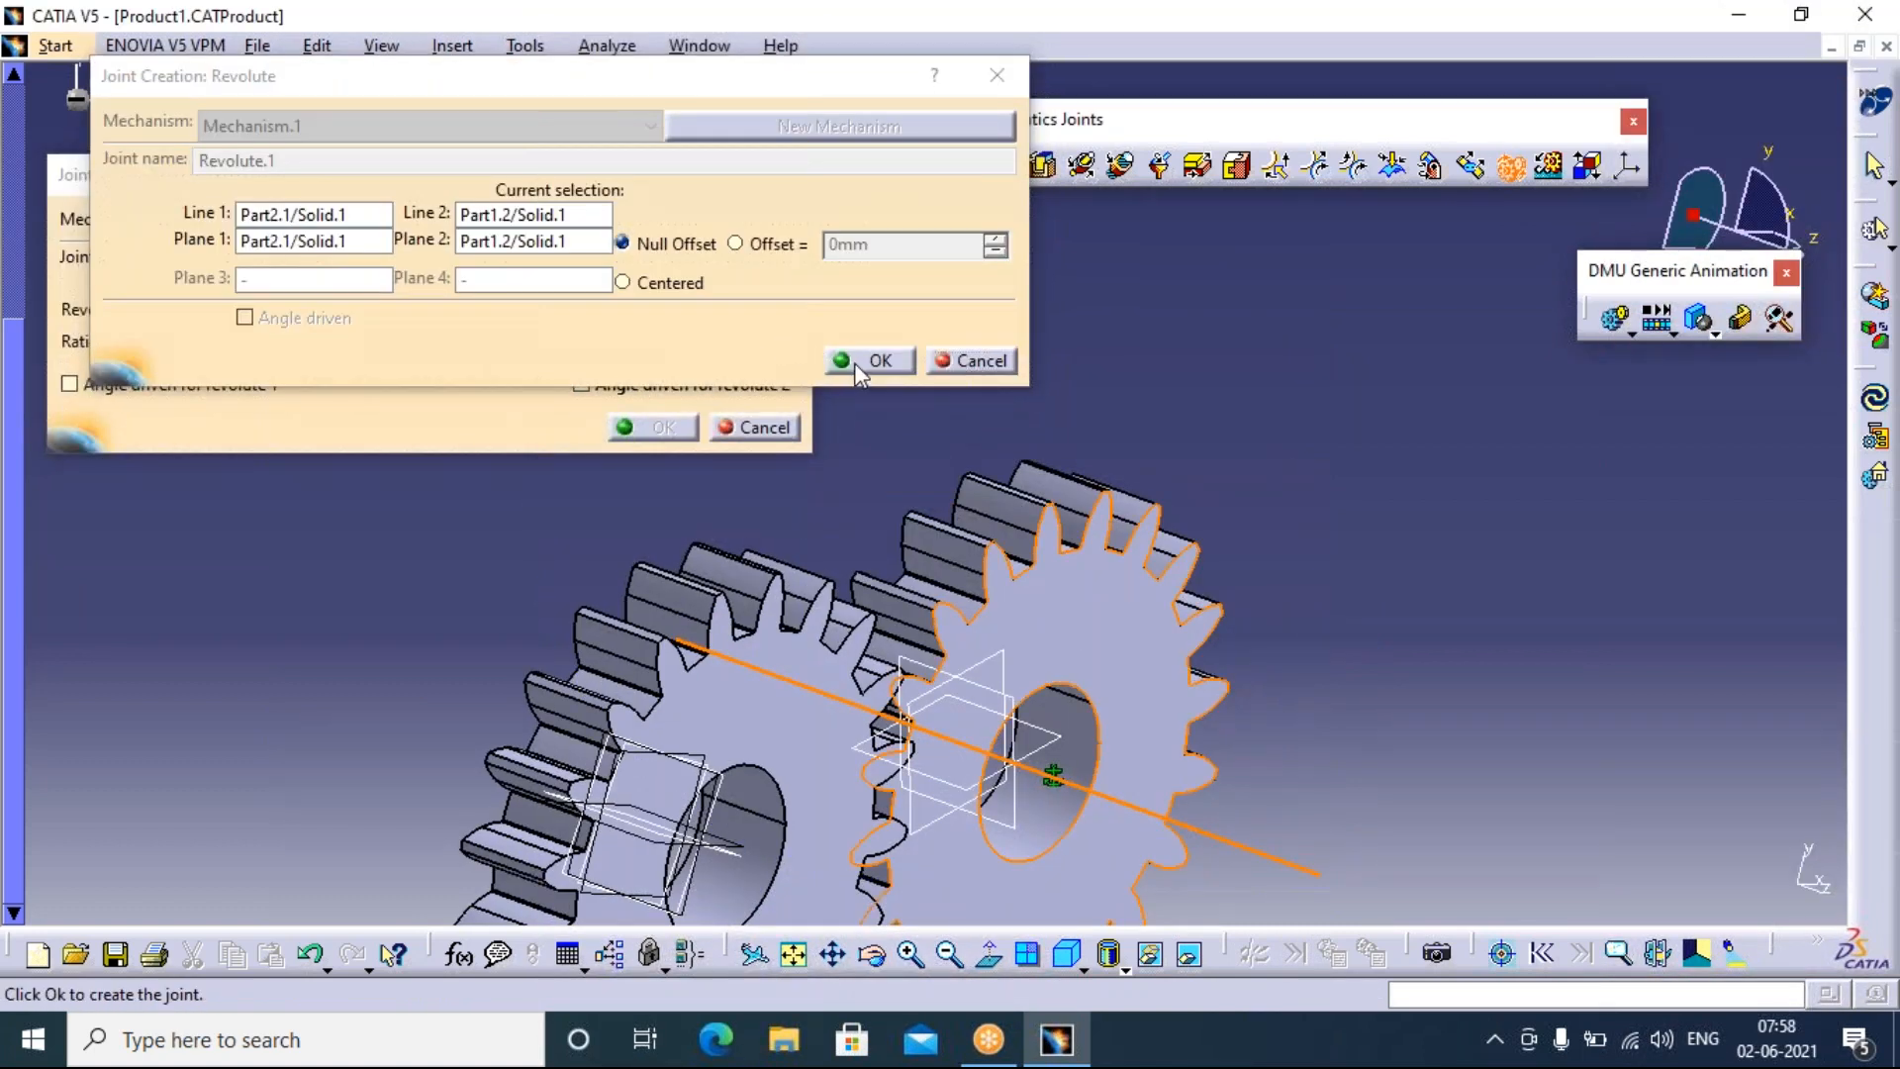
click(860, 361)
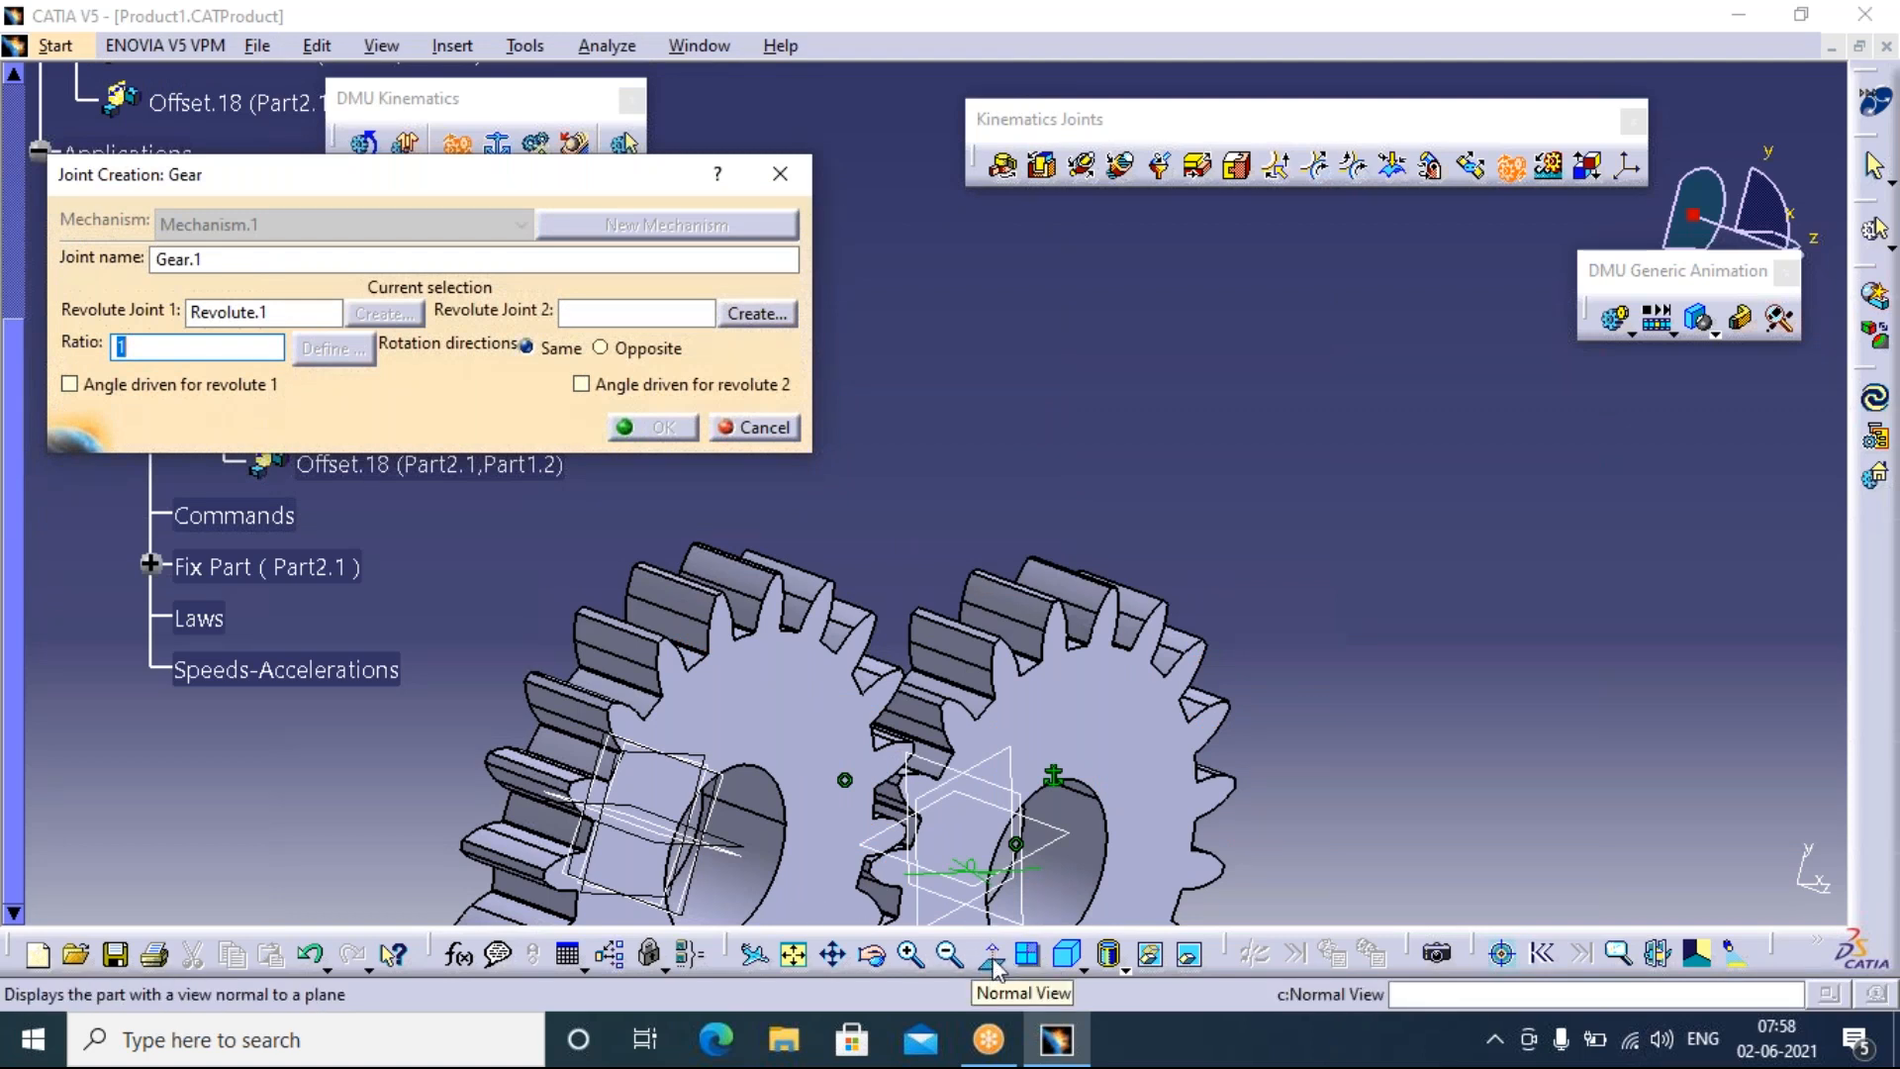
Create the gear joint's second revolute joint, using the other gear's axis and the hidden plate's short shaft axis as lines
click(758, 315)
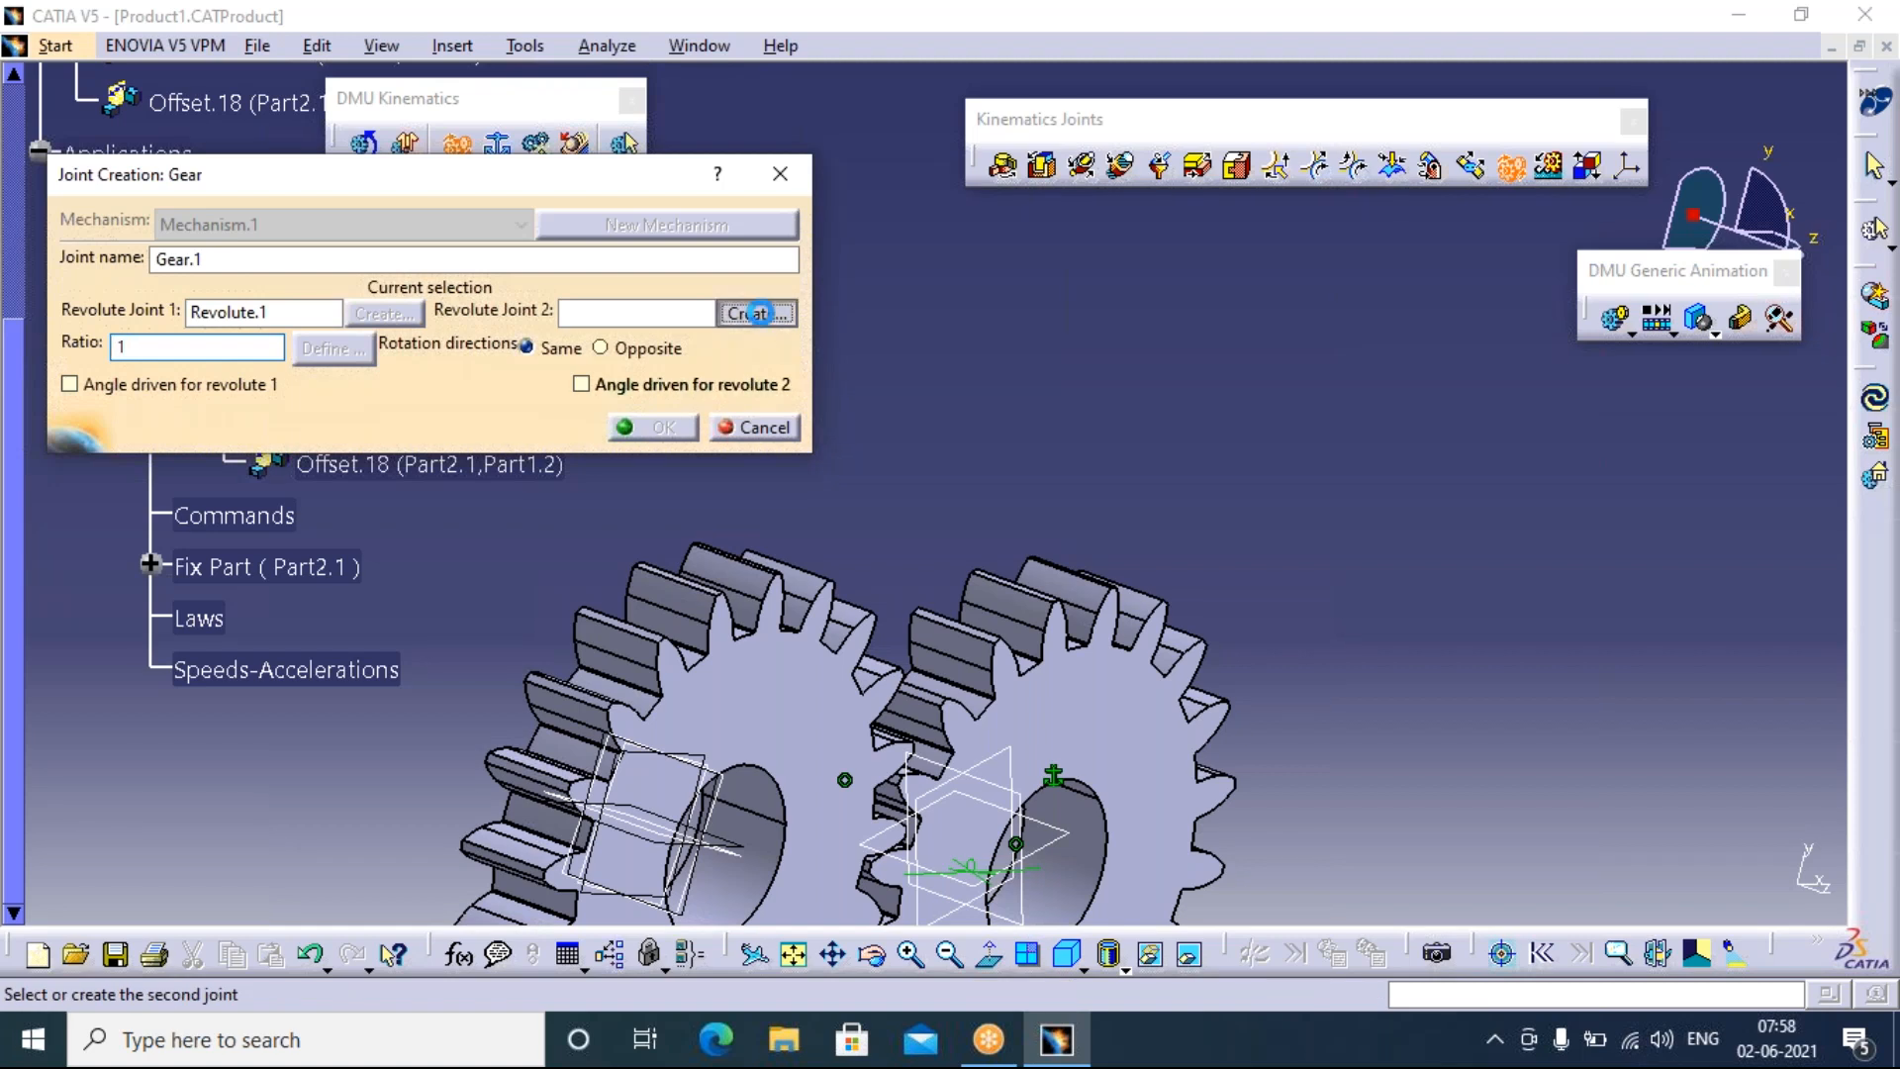
click(757, 313)
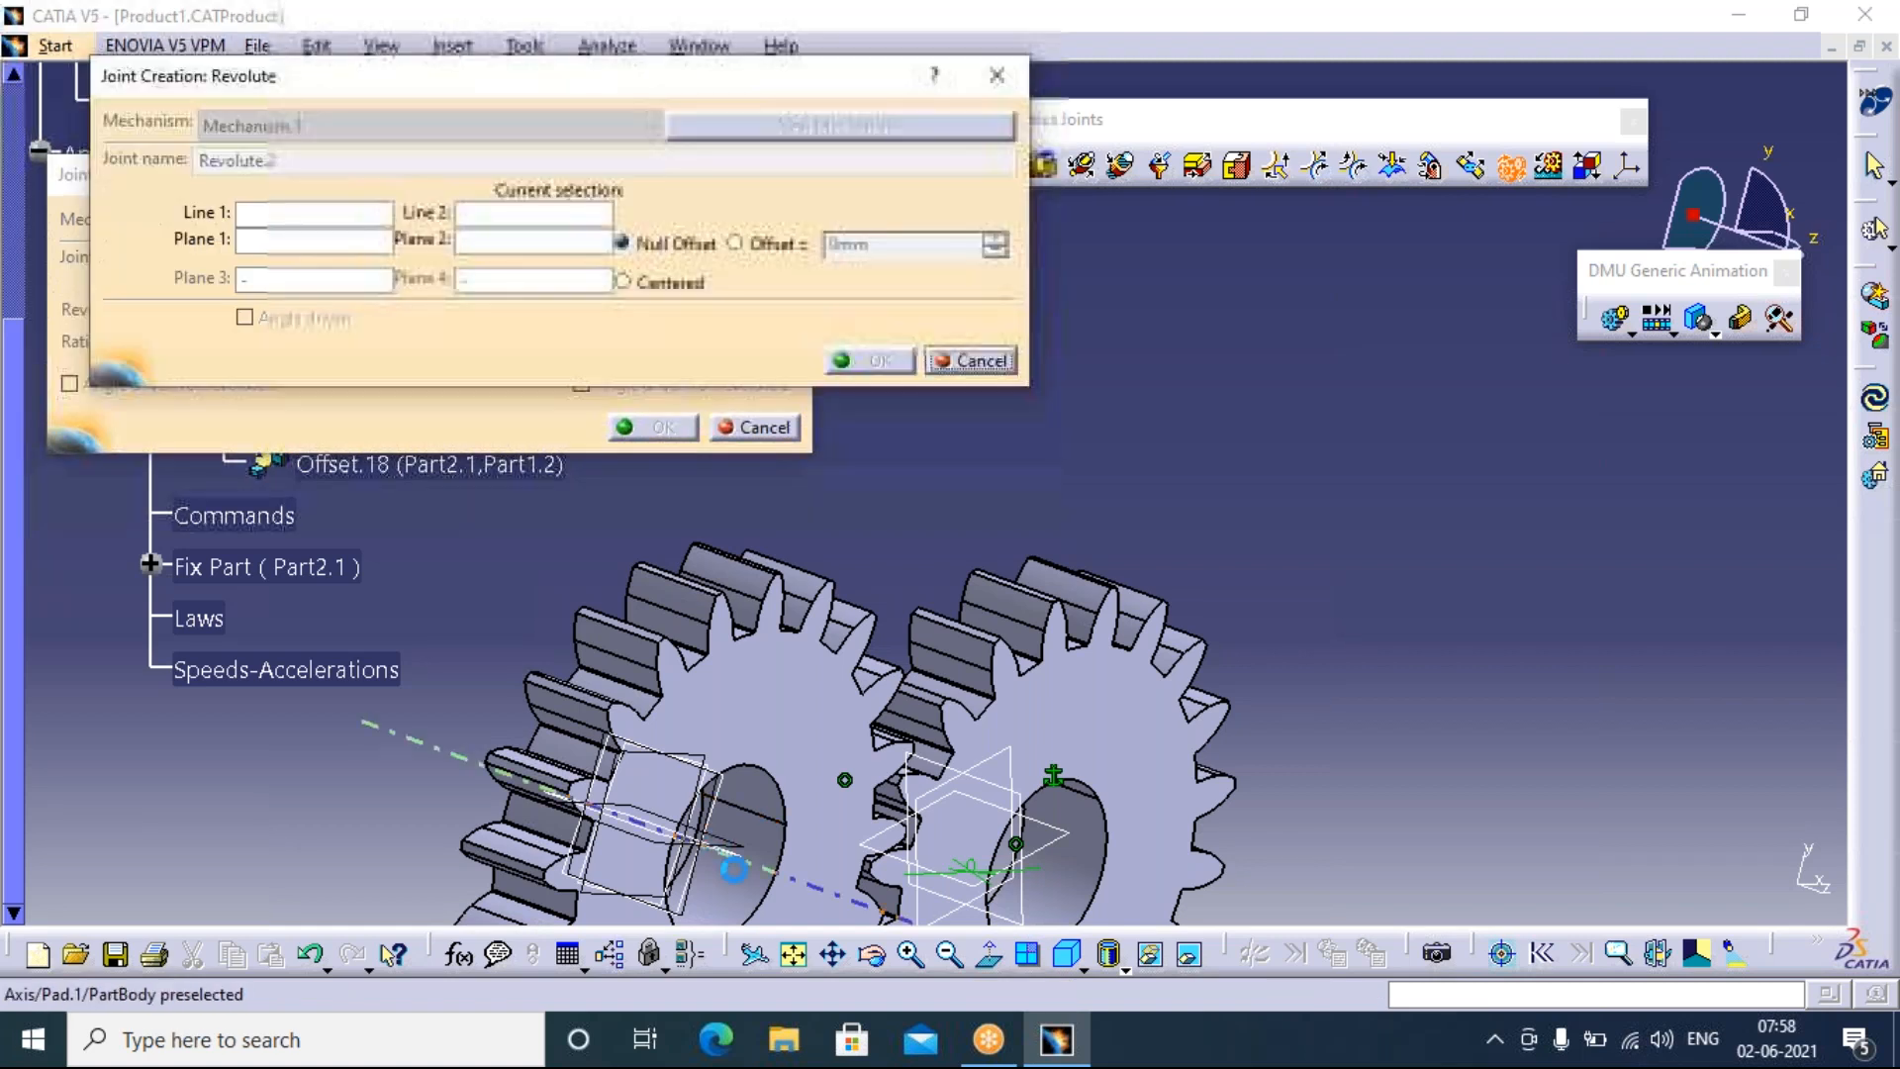
click(692, 842)
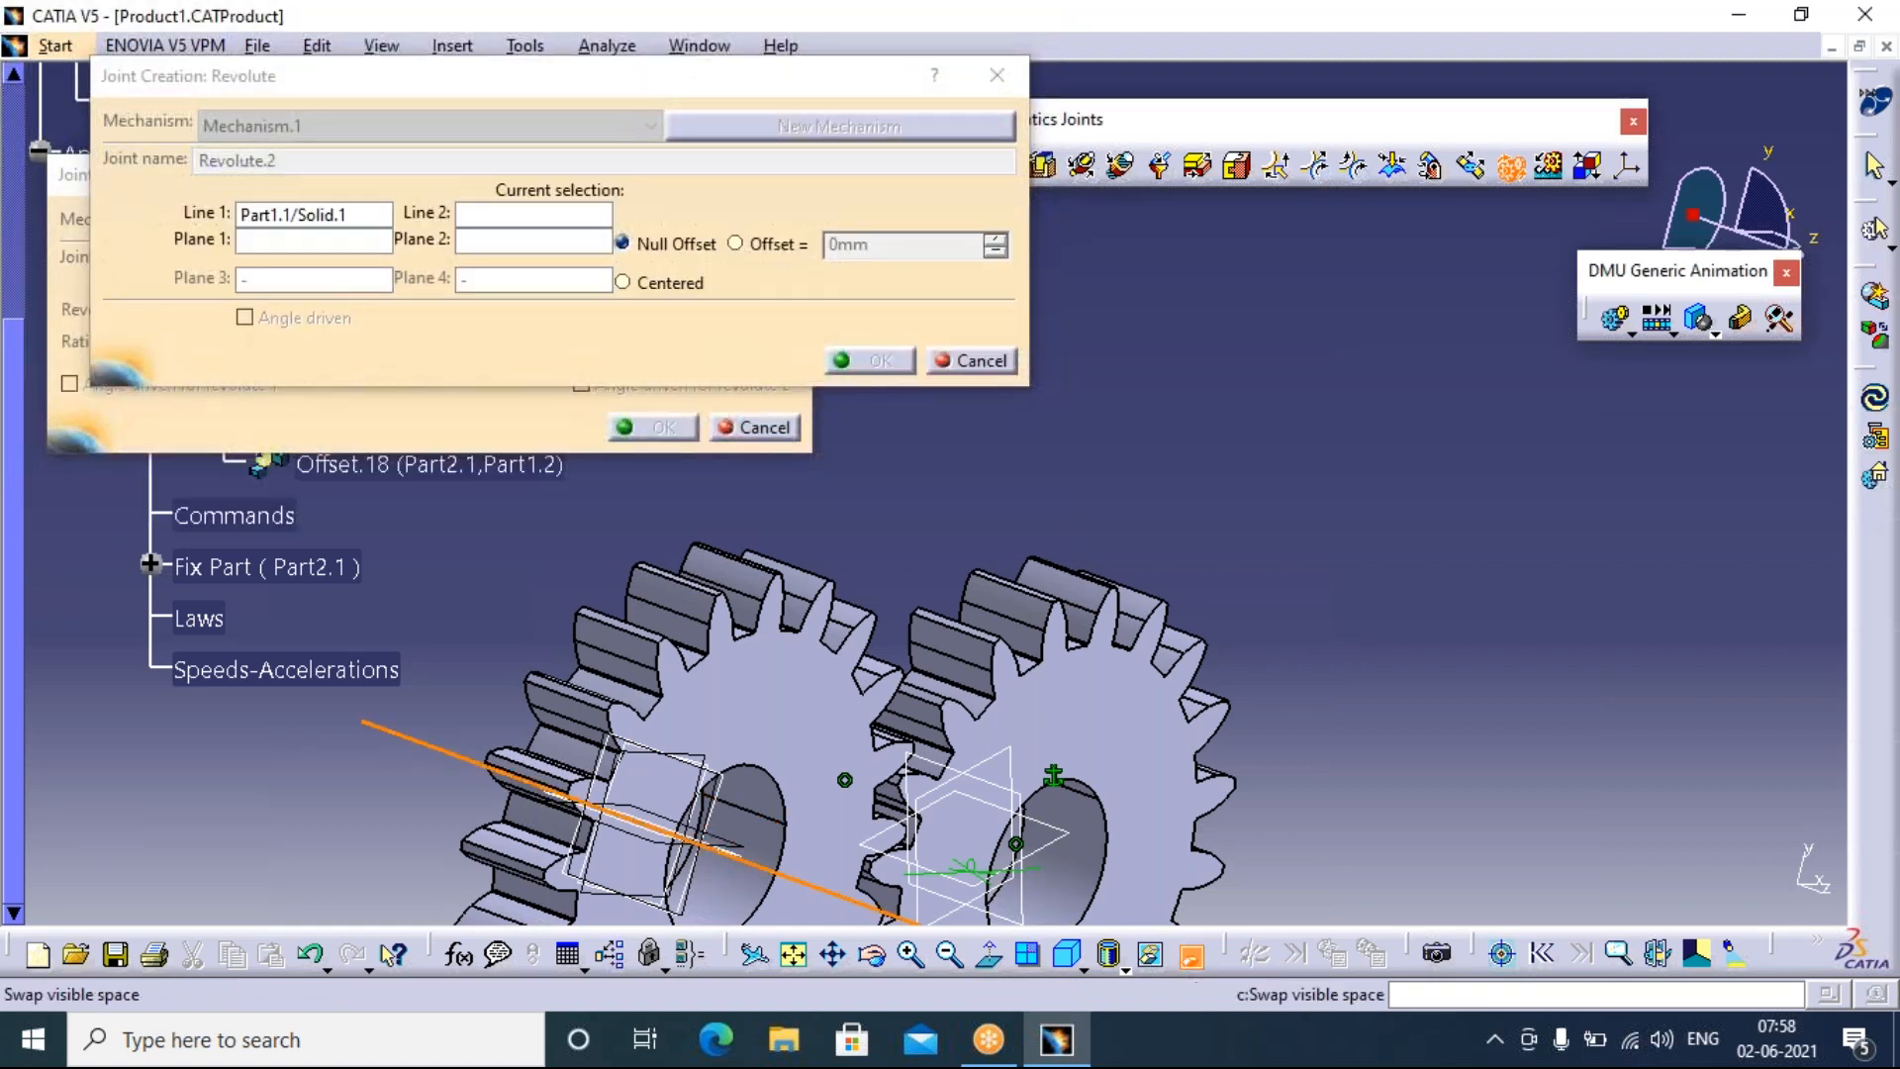
click(1190, 956)
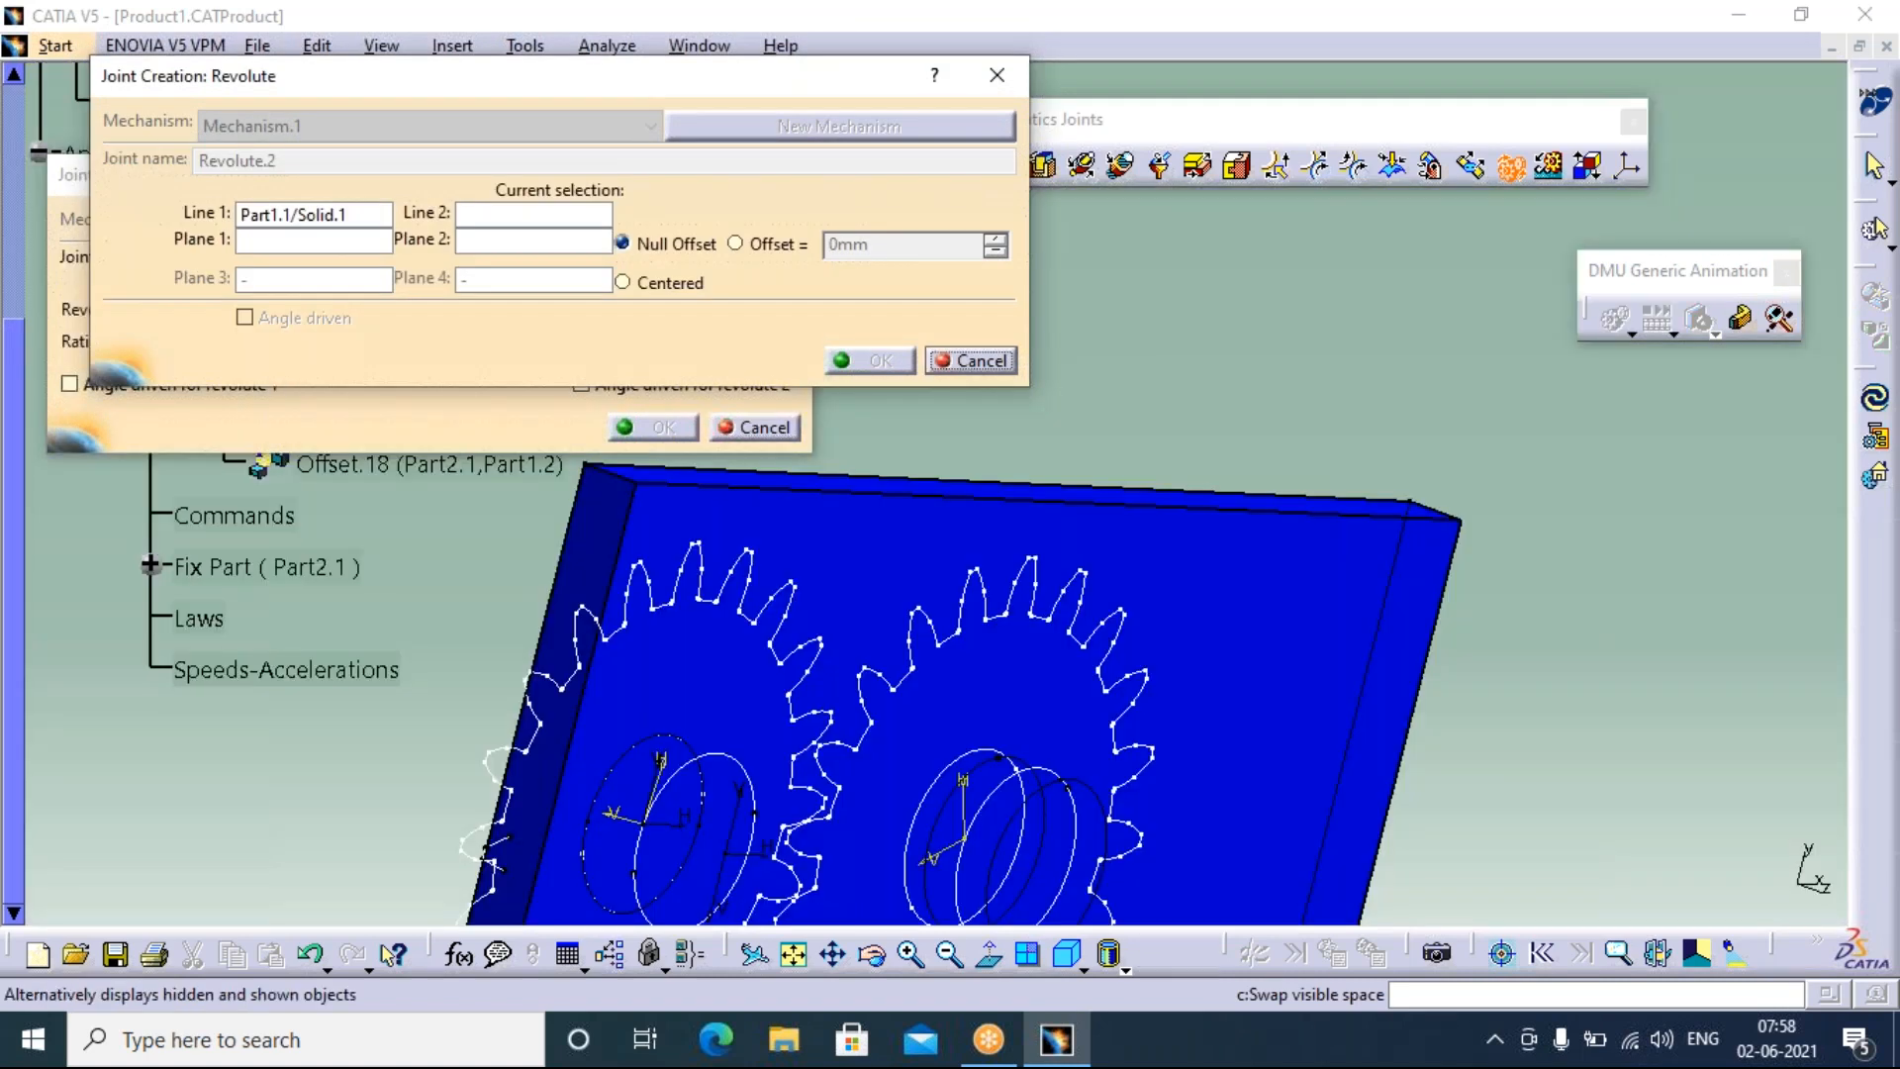
click(1069, 955)
click(1068, 955)
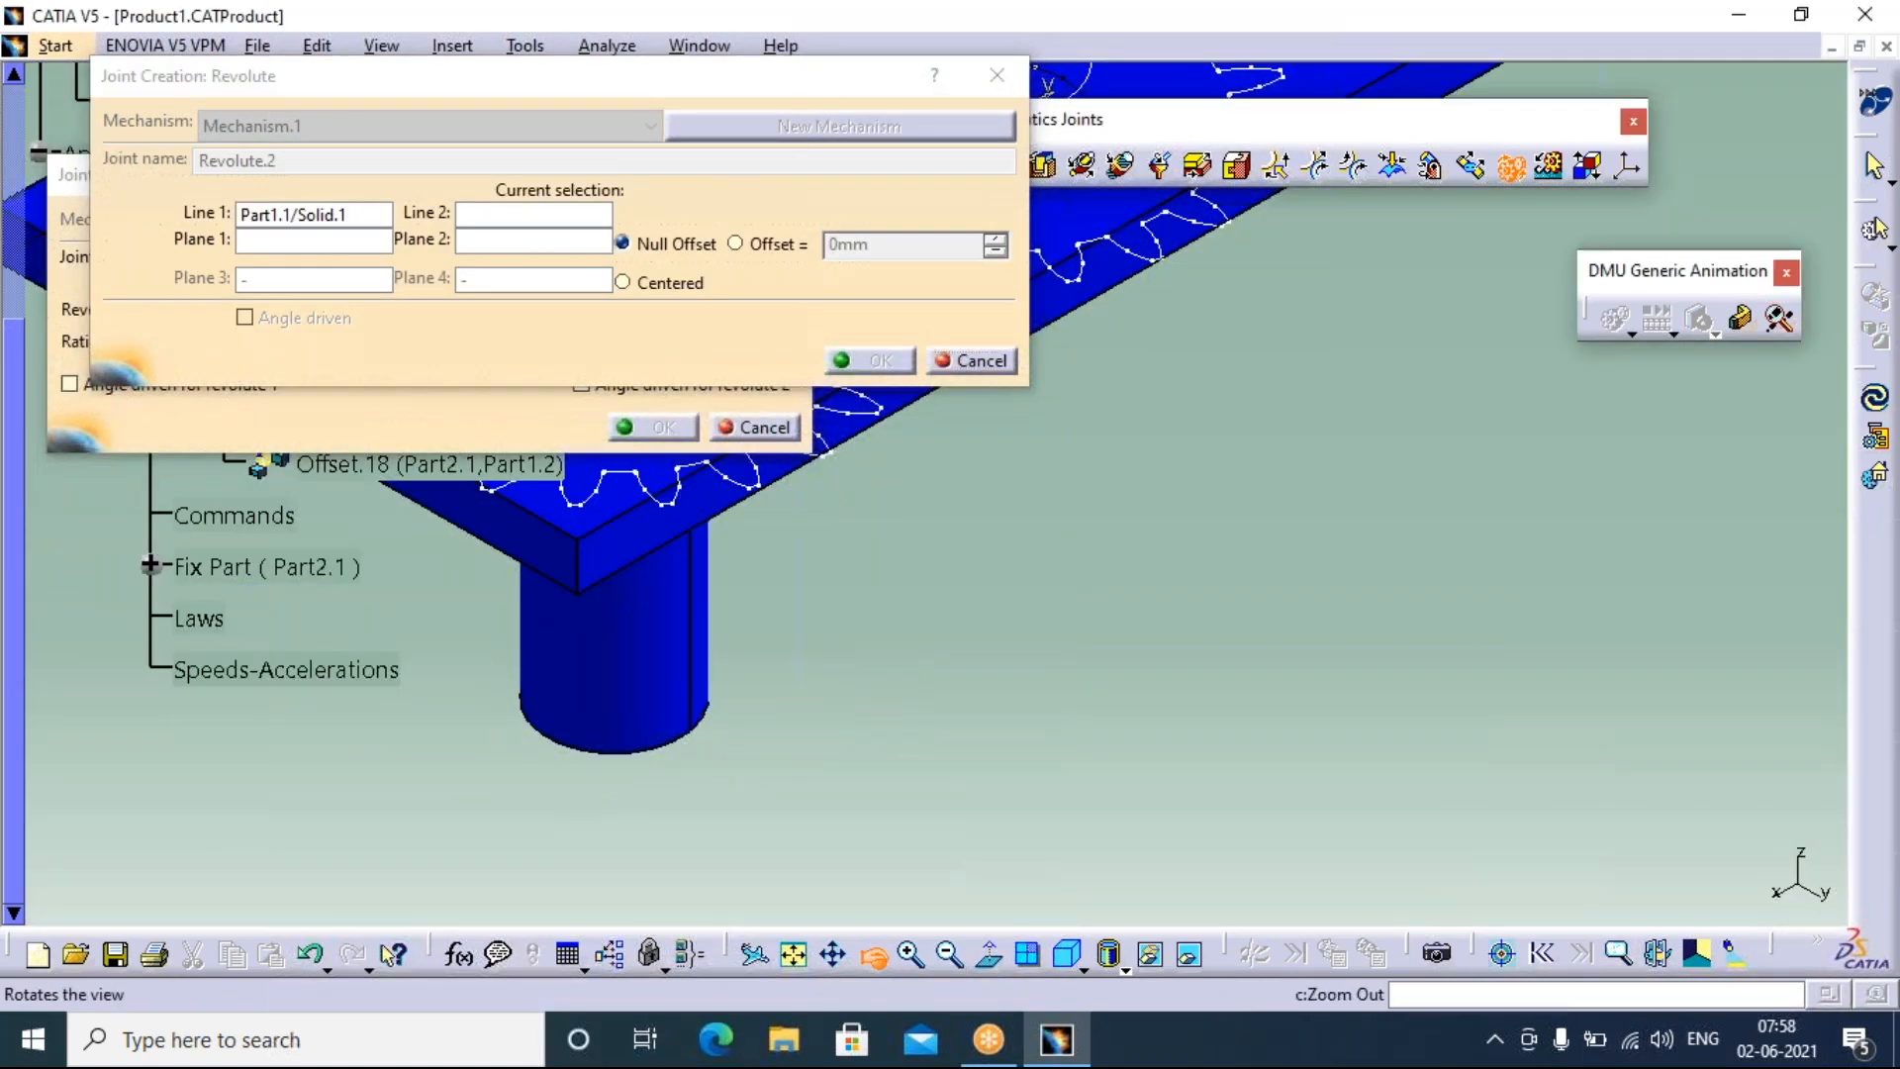
click(876, 956)
drag(920, 732, 906, 366)
click(1108, 754)
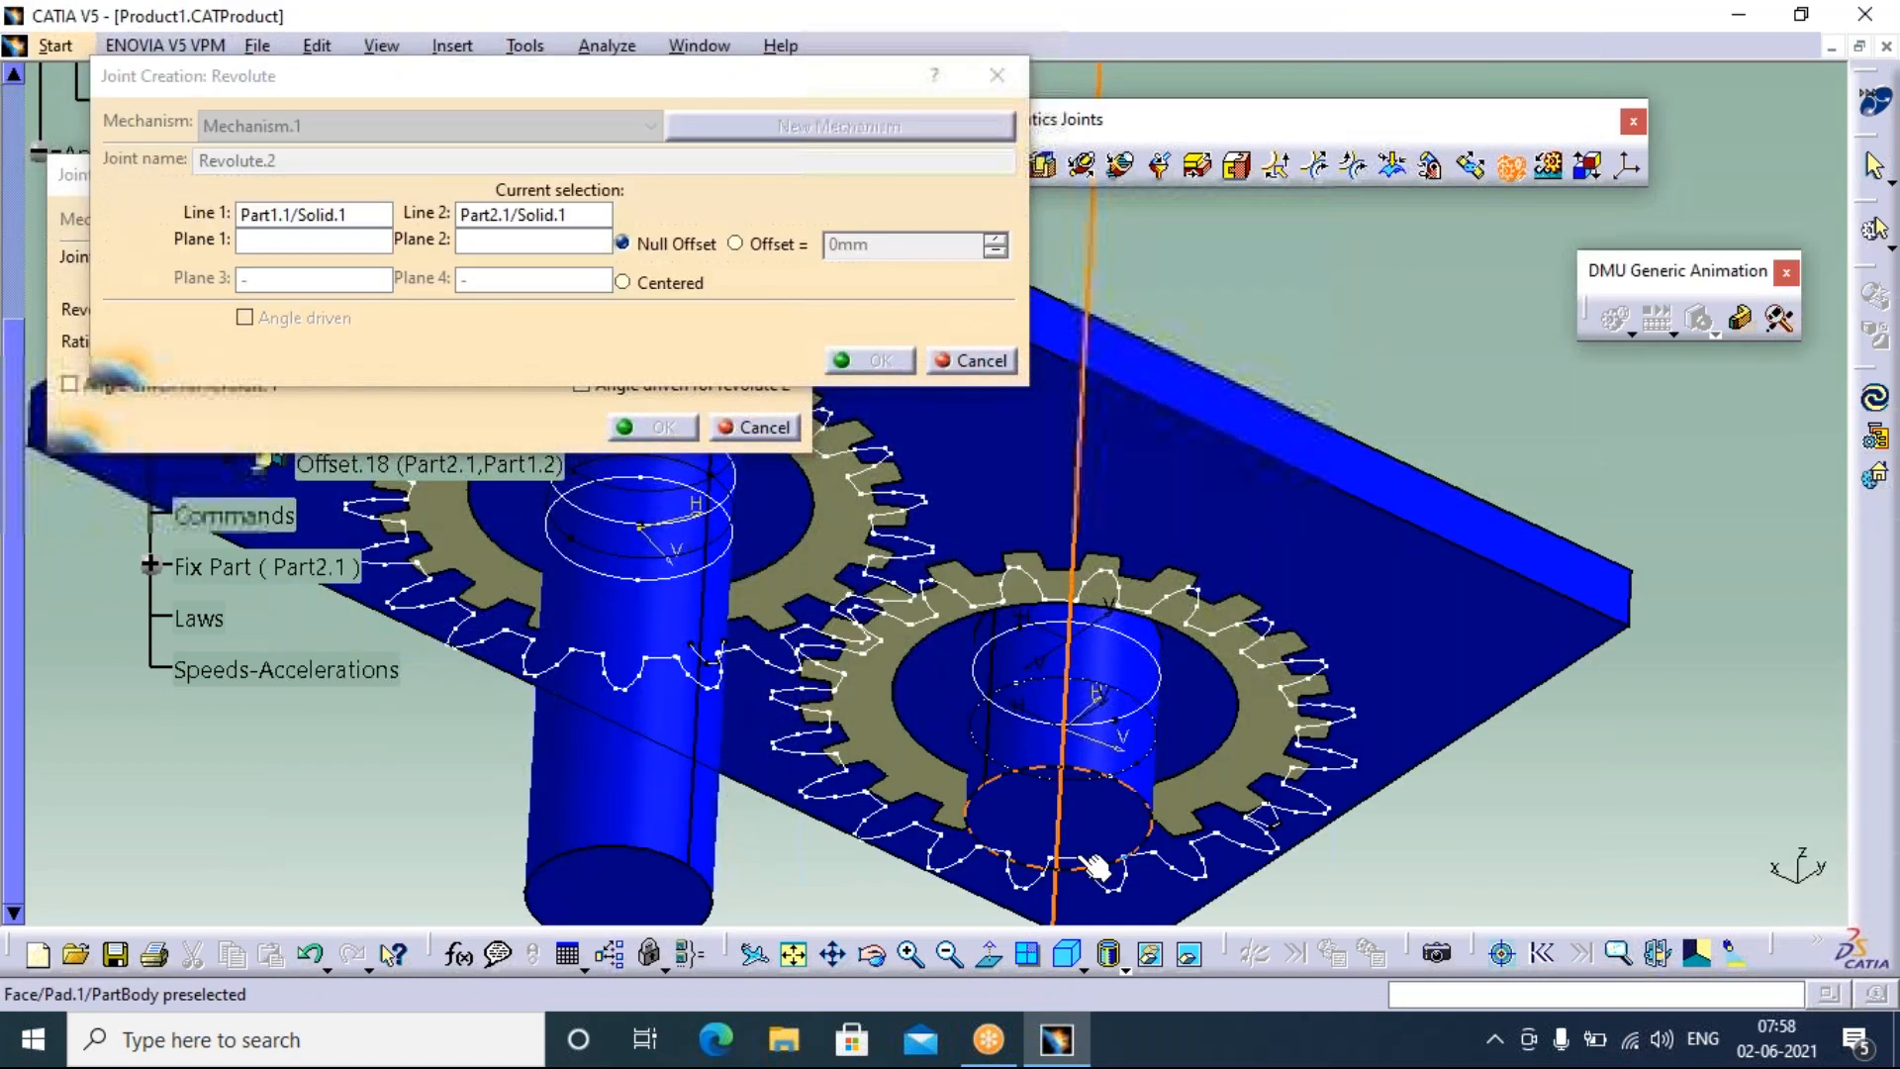
Pick the plate's gear-side face as Plane 1 of Revolute.2, then unhide the plate and return to the visible space
click(1354, 535)
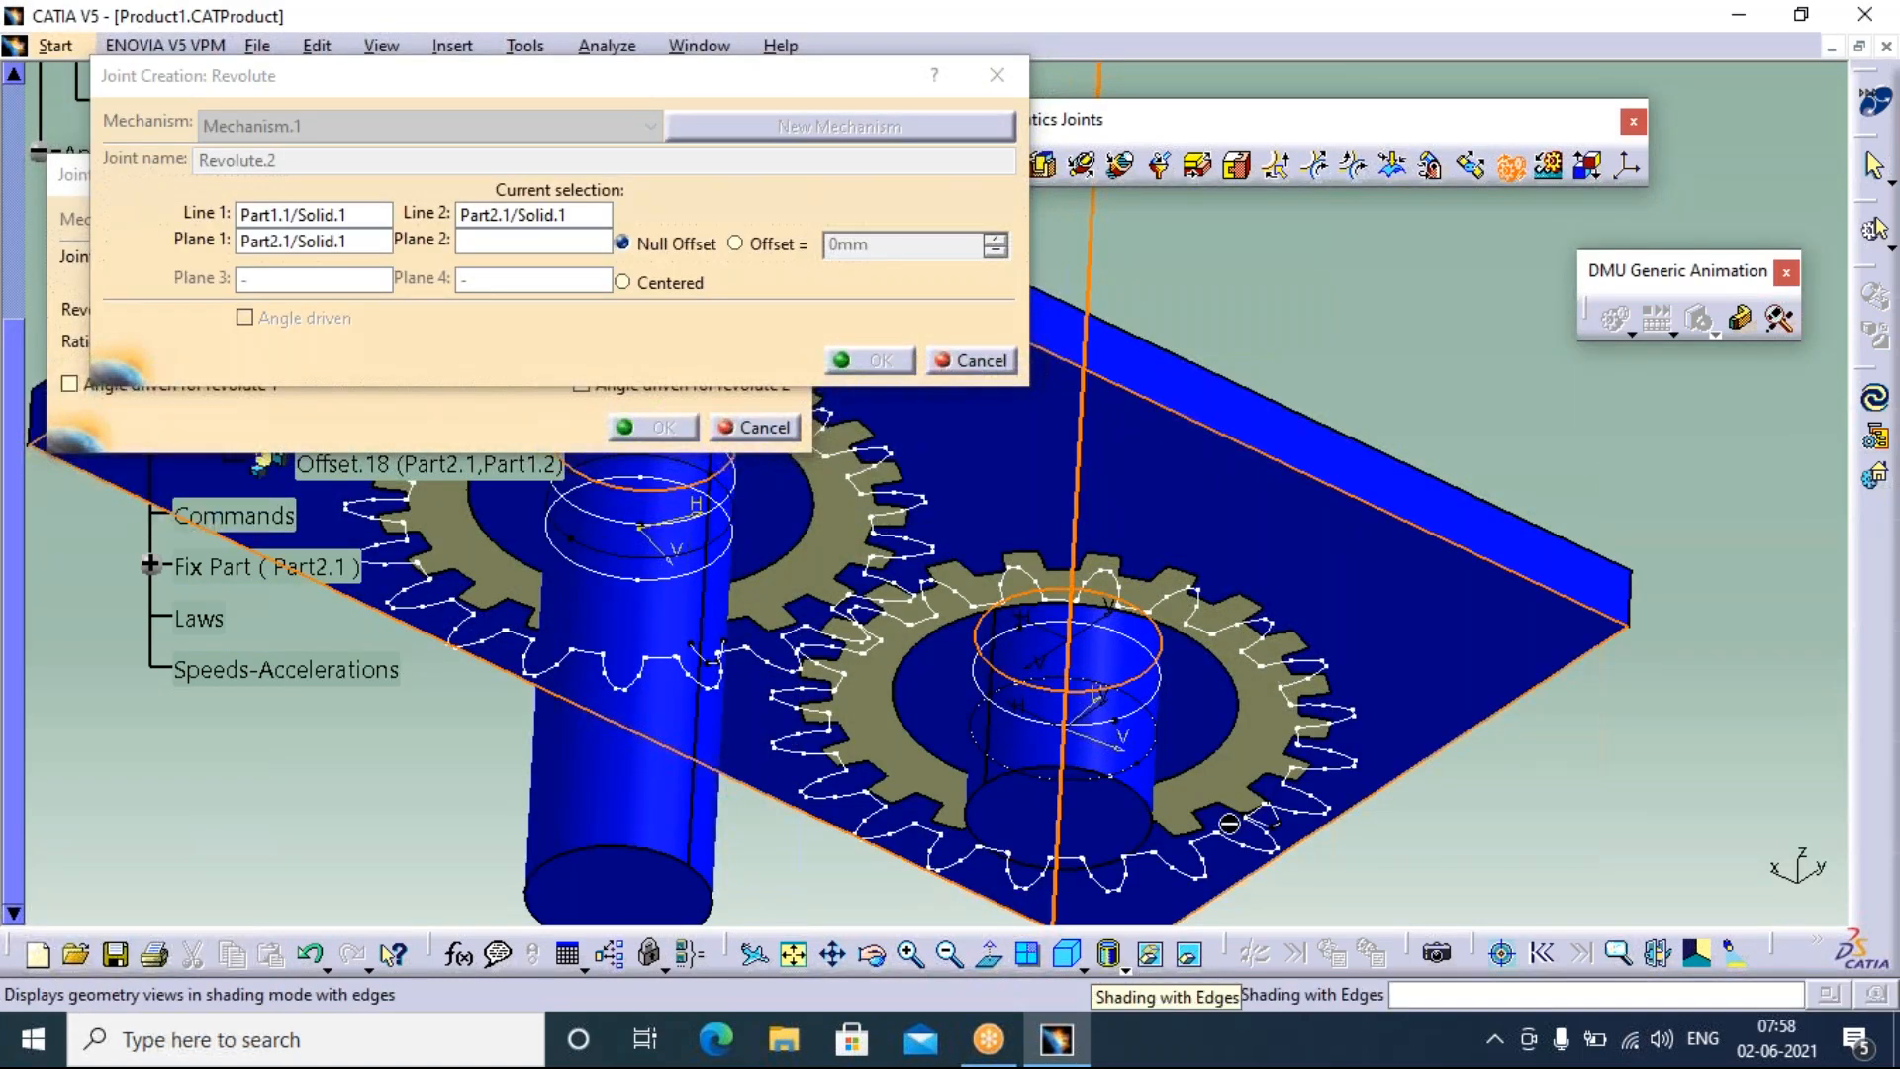
right_click(1370, 643)
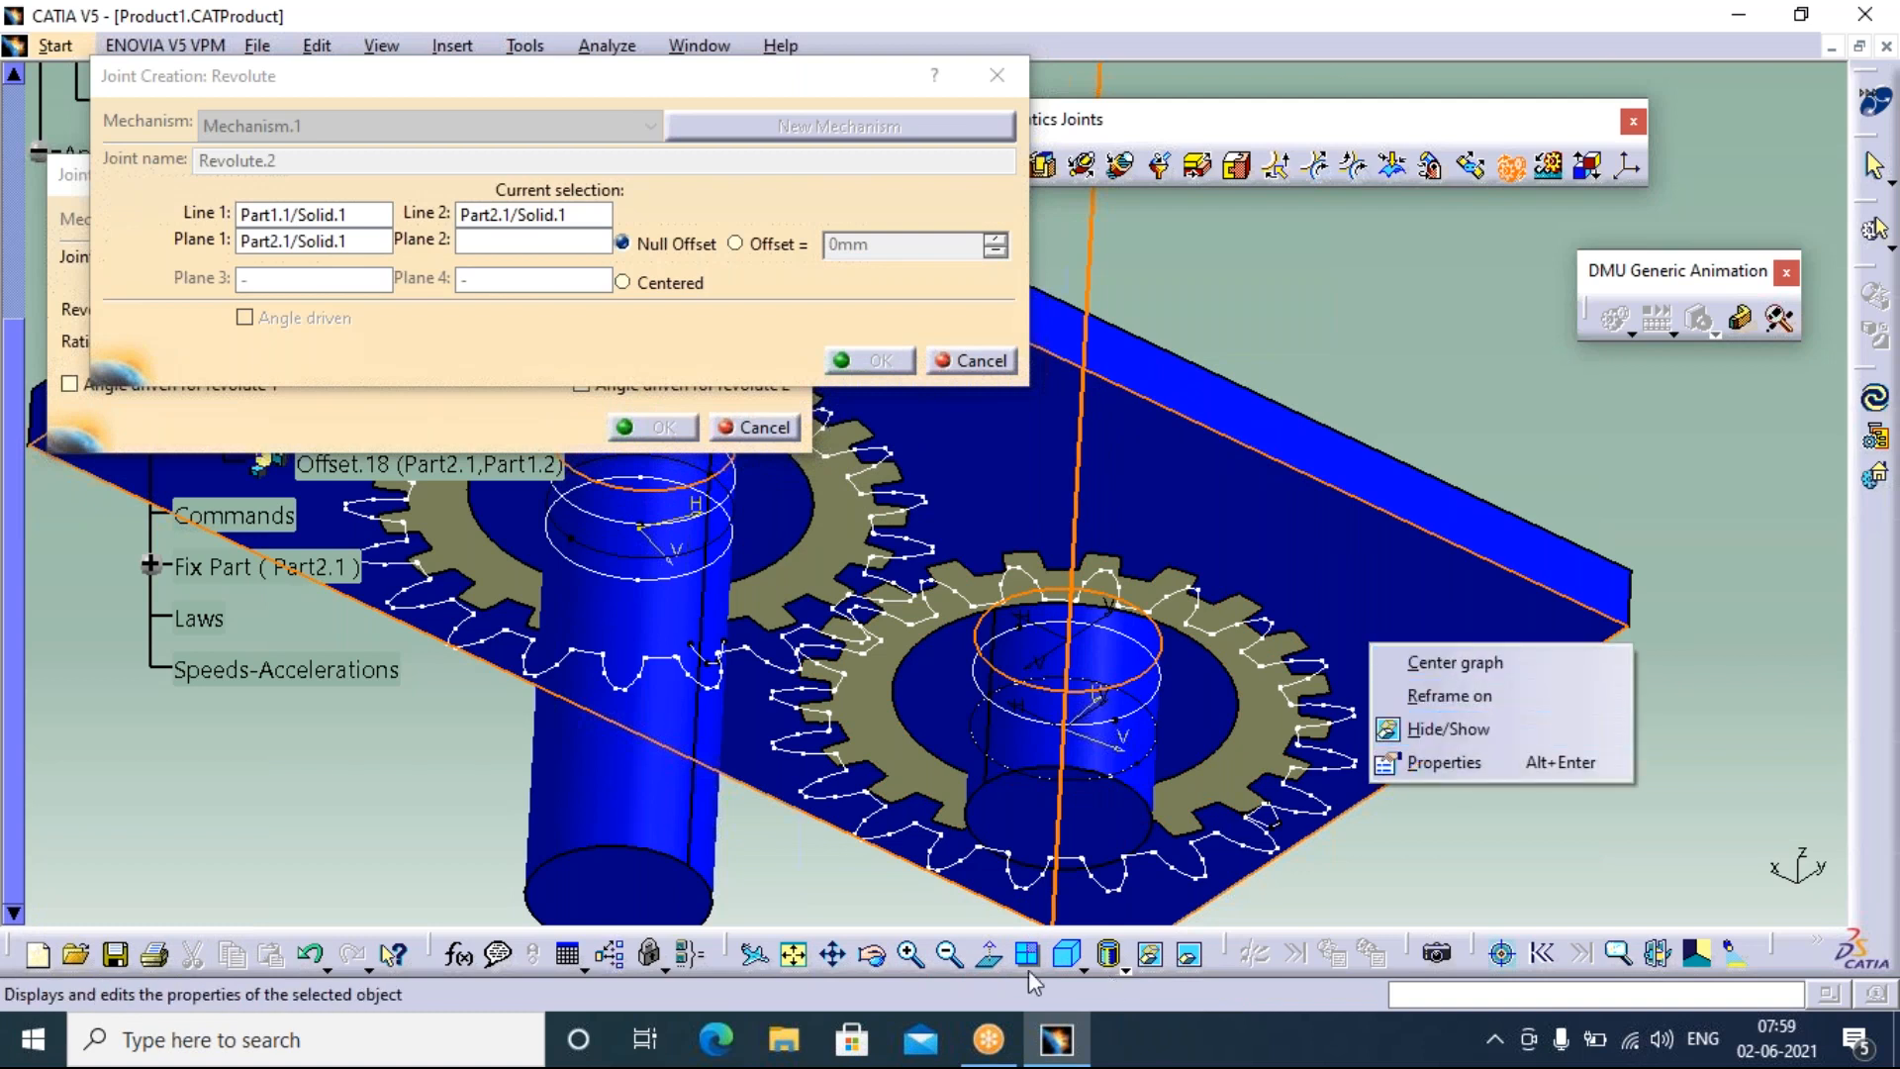
click(1421, 731)
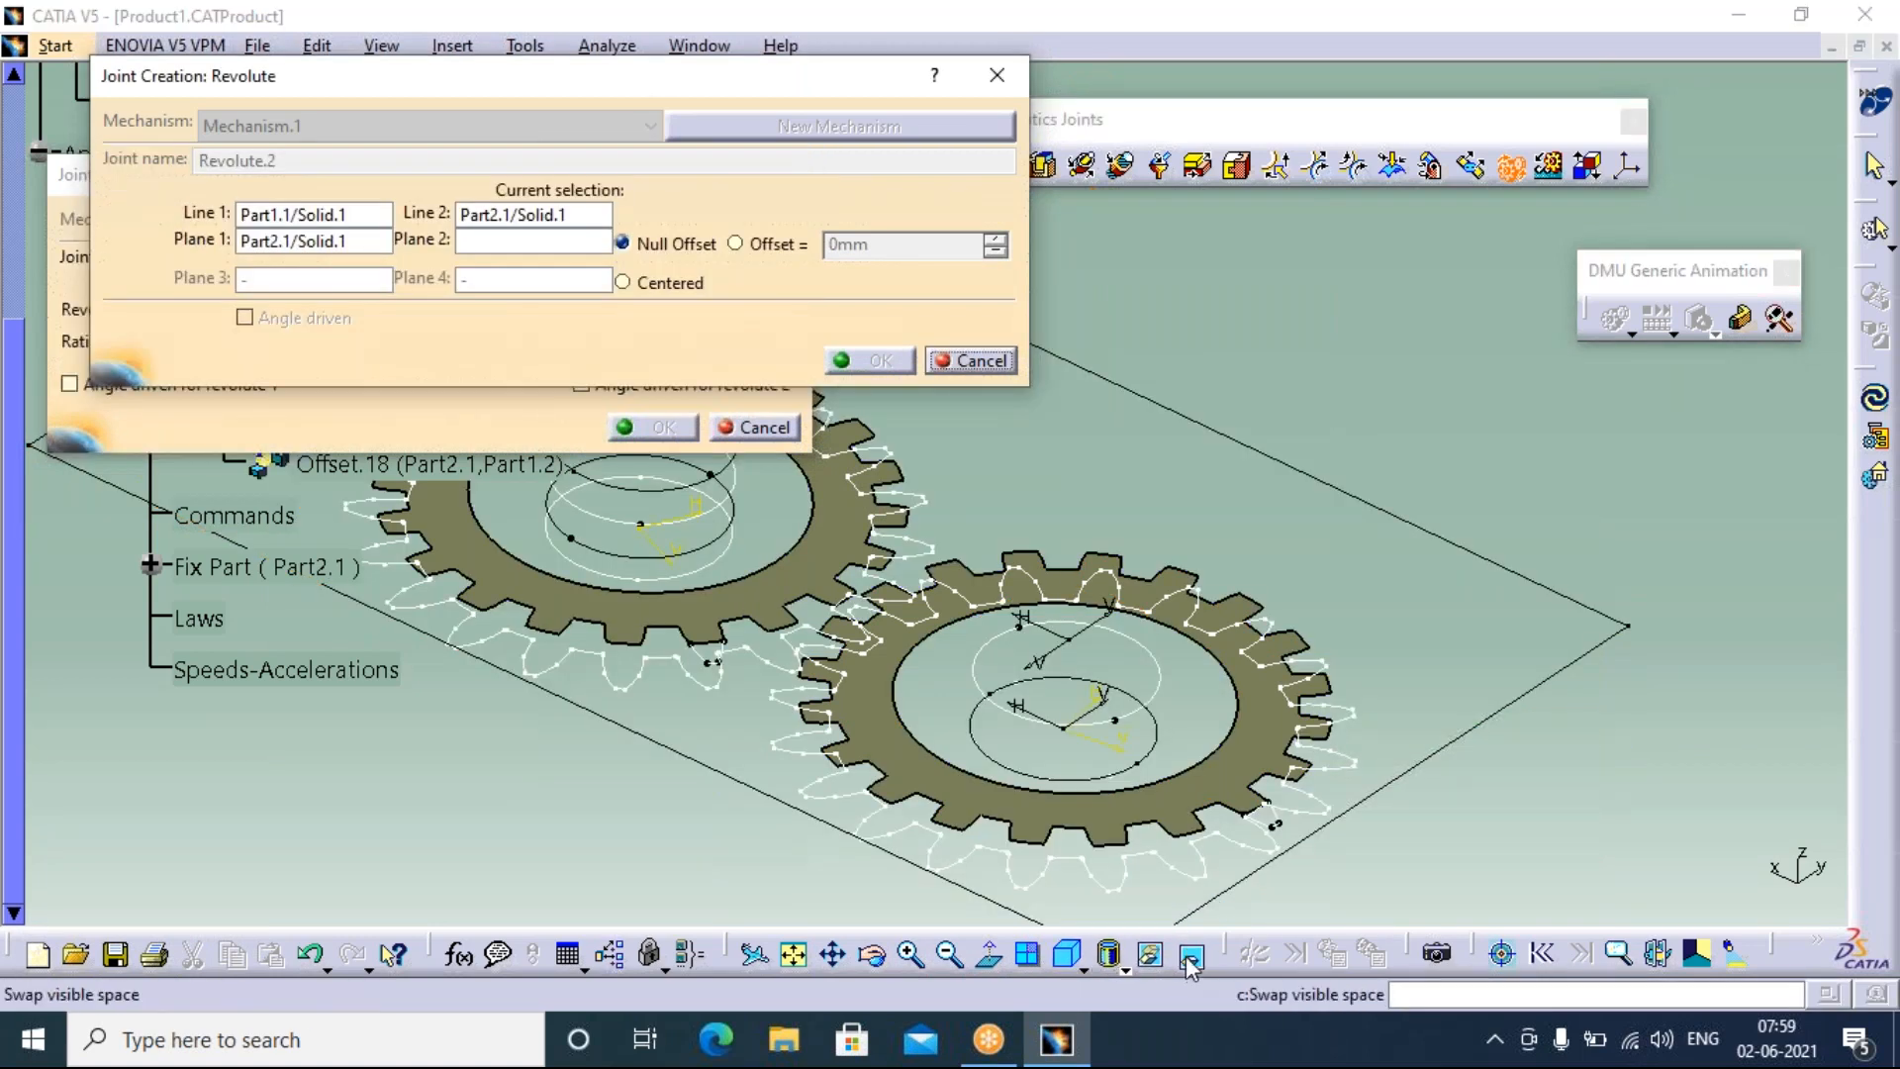
click(1190, 956)
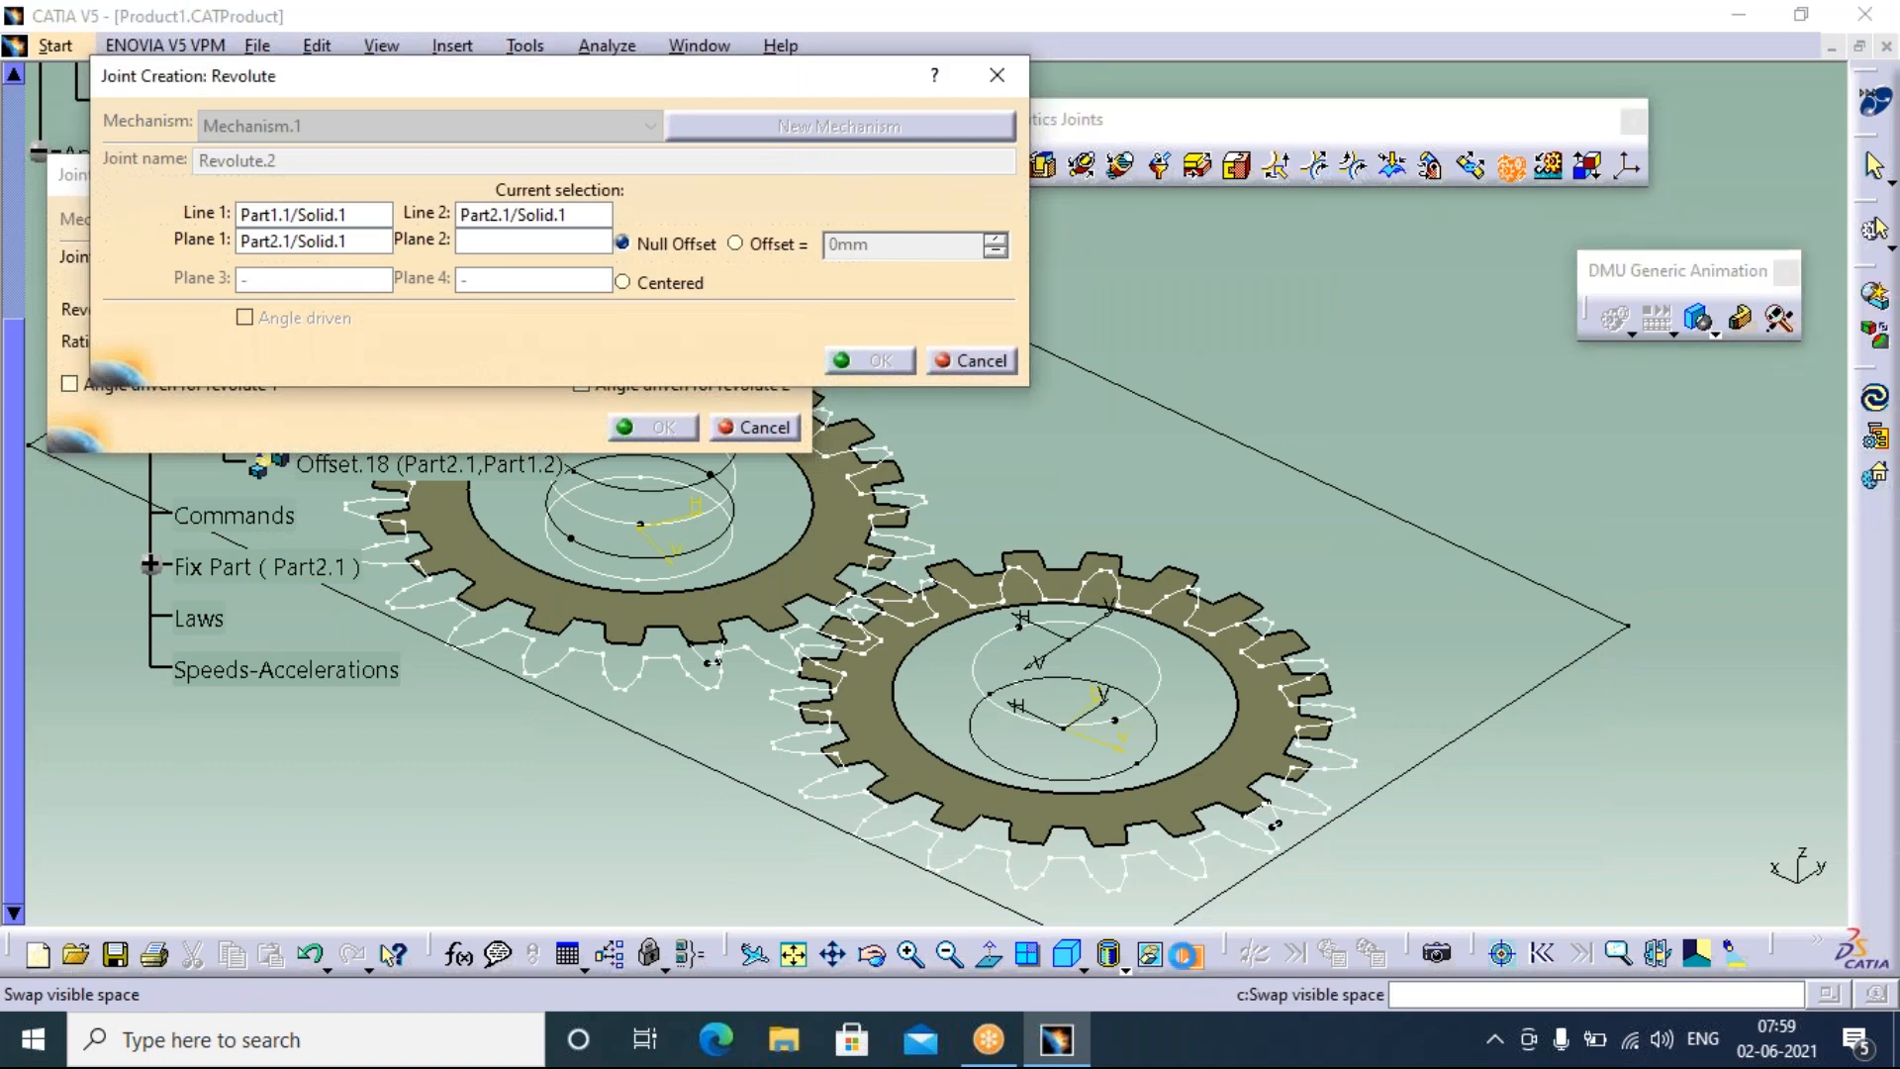
click(1186, 955)
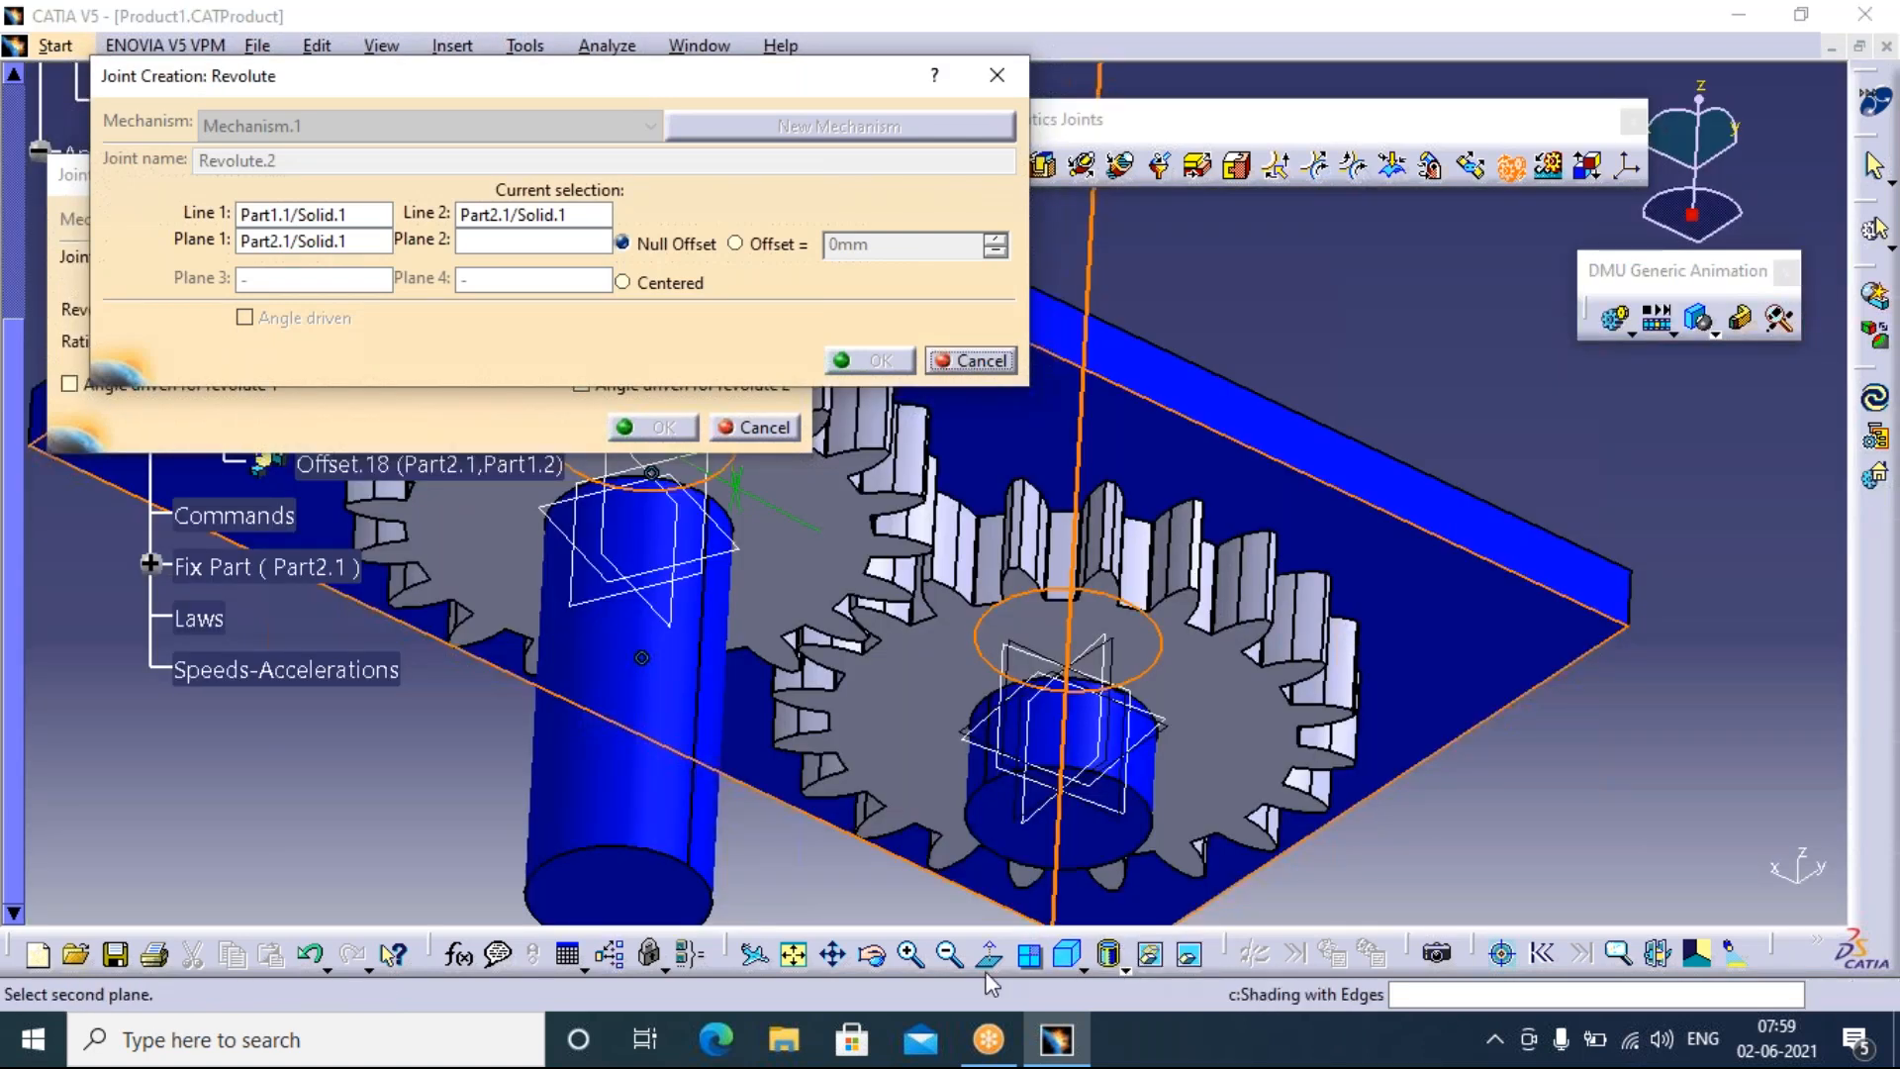
Hide the plate again and complete Revolute.2 with the second gear's back face as Plane 2, keeping null offset
click(868, 964)
drag(1465, 784, 1158, 539)
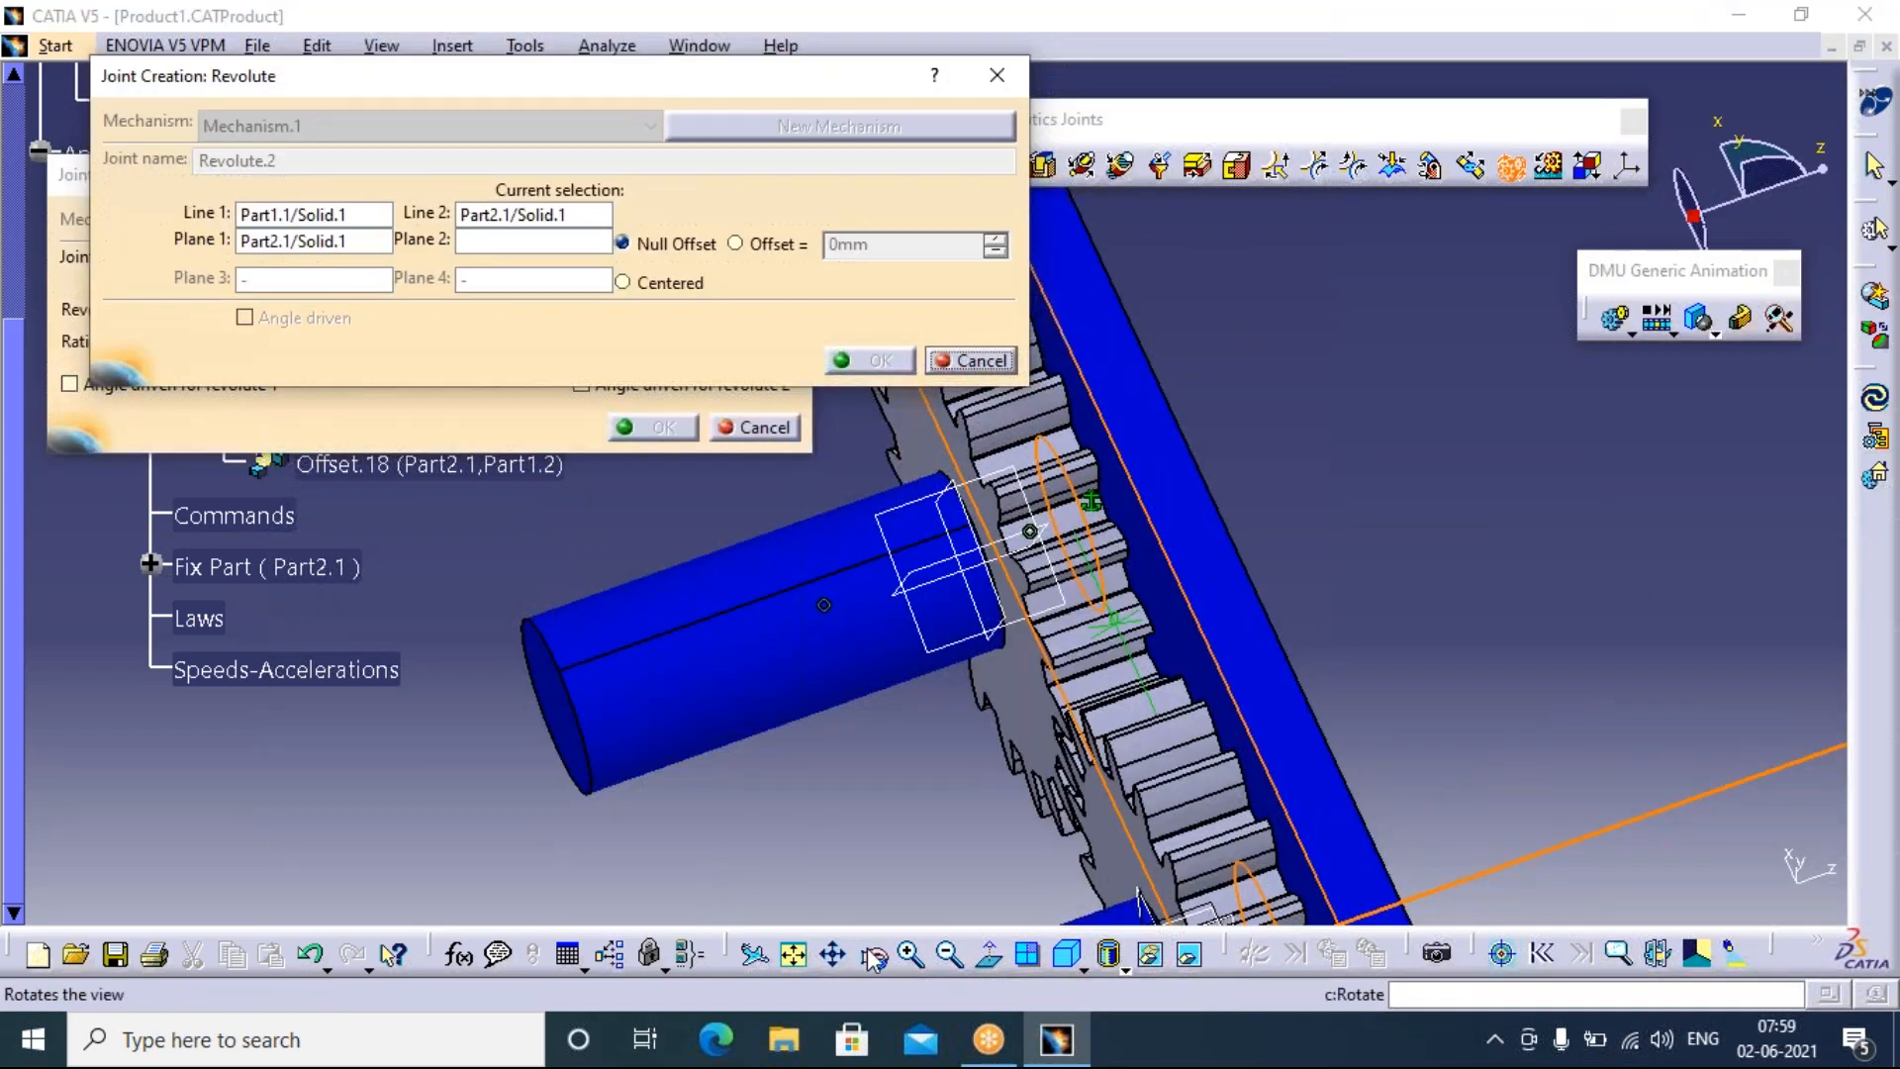
click(871, 957)
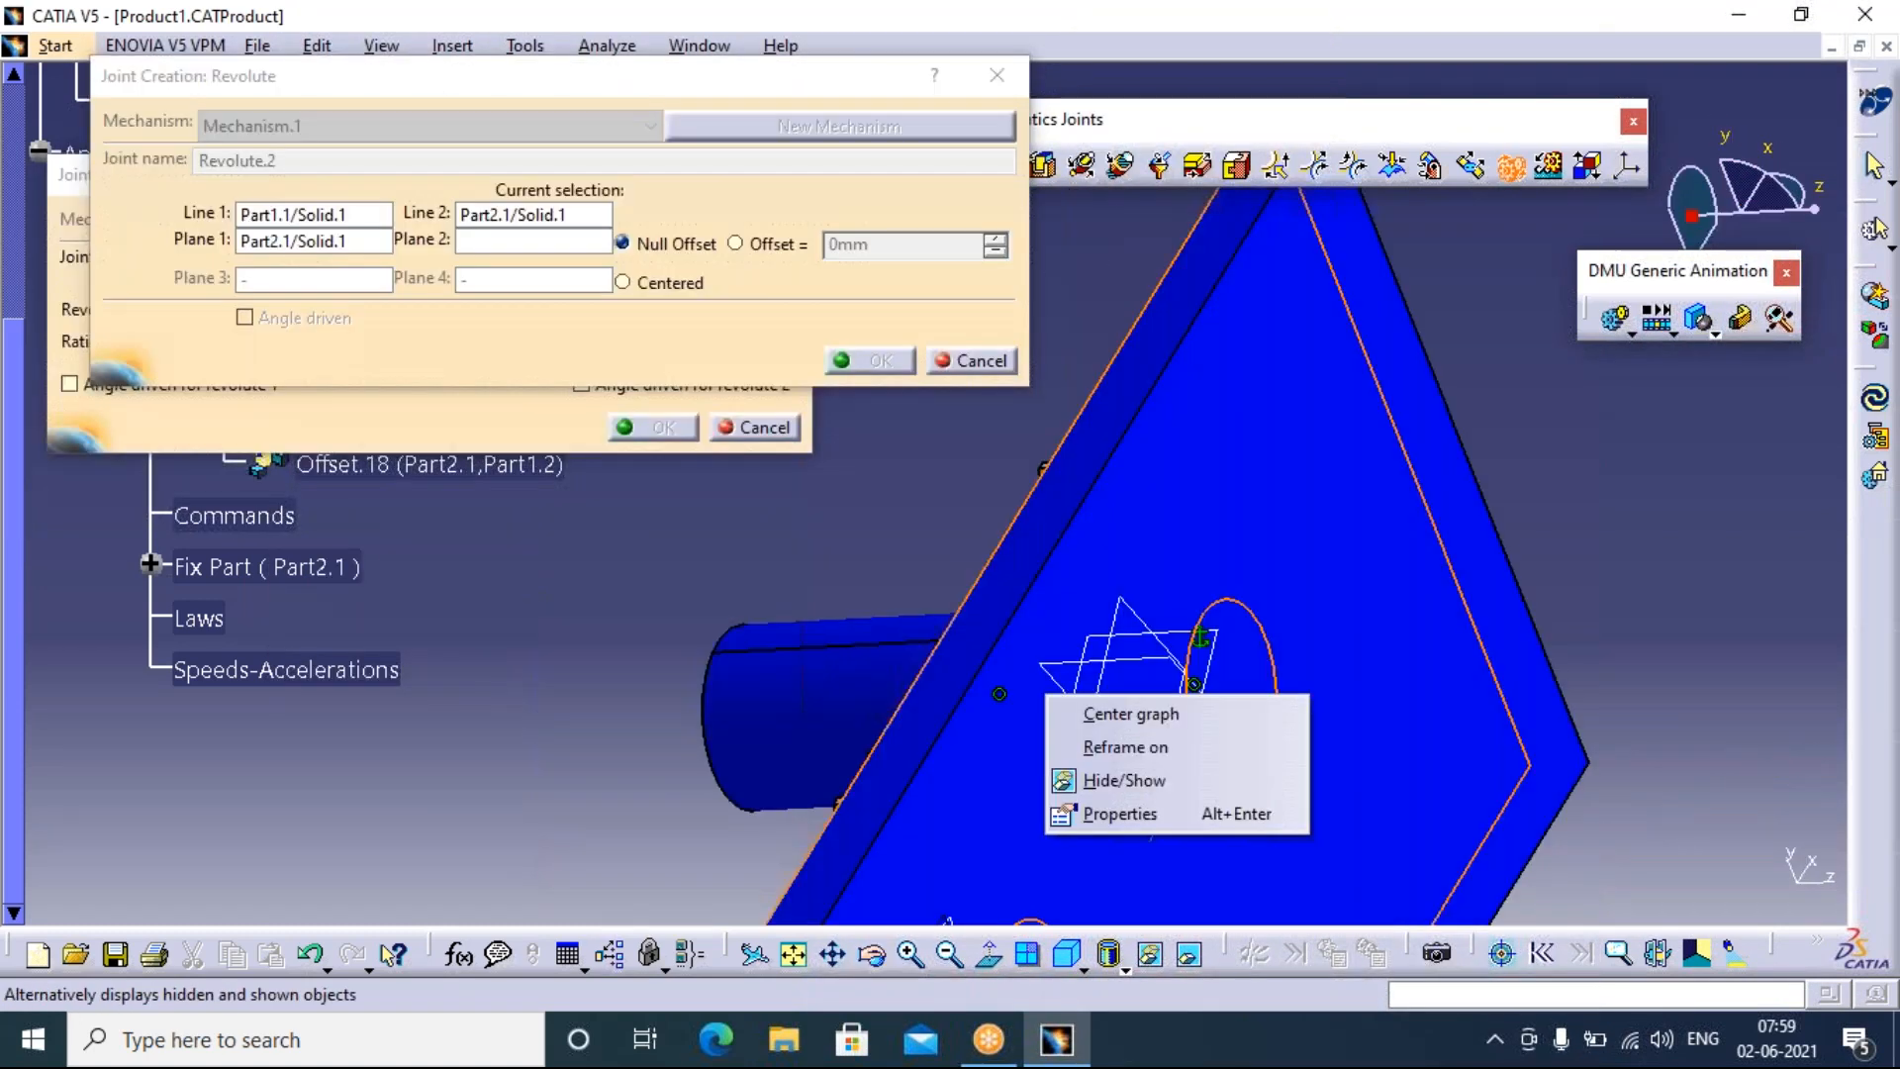
click(1111, 776)
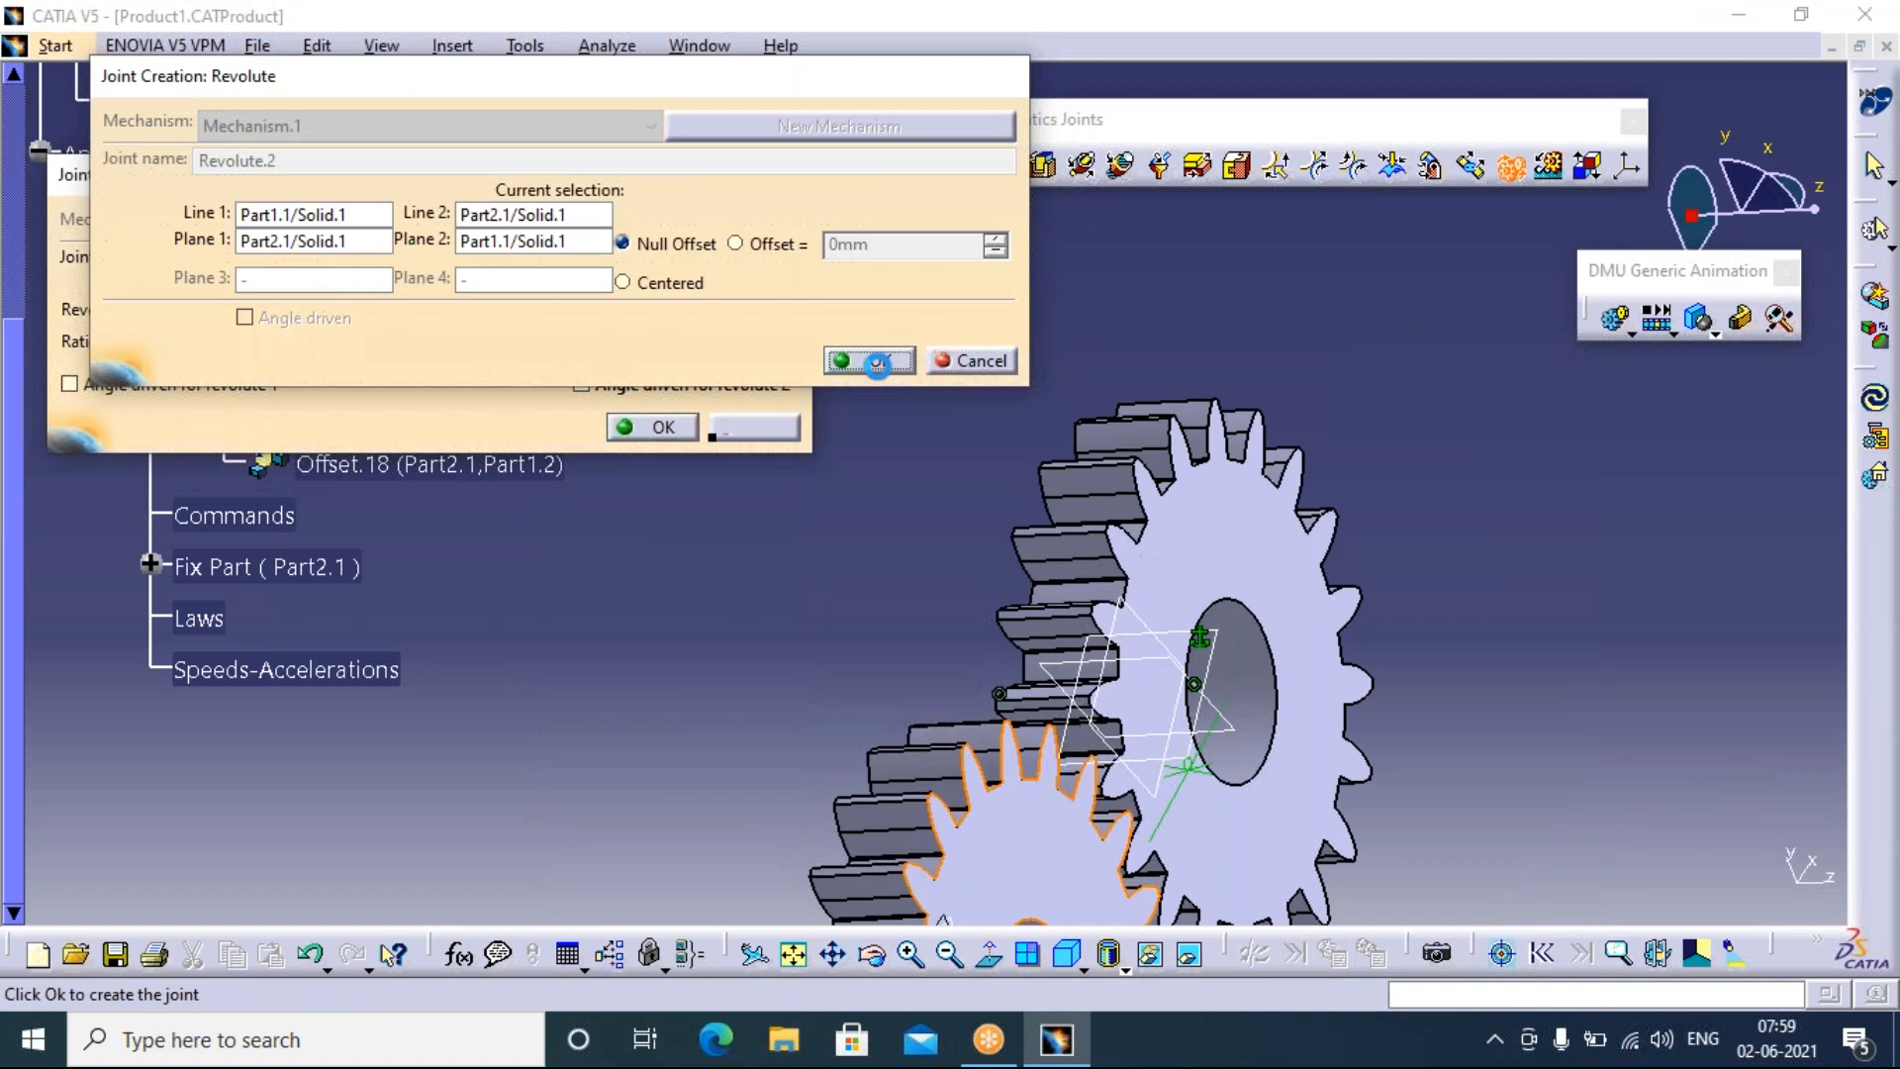
click(876, 362)
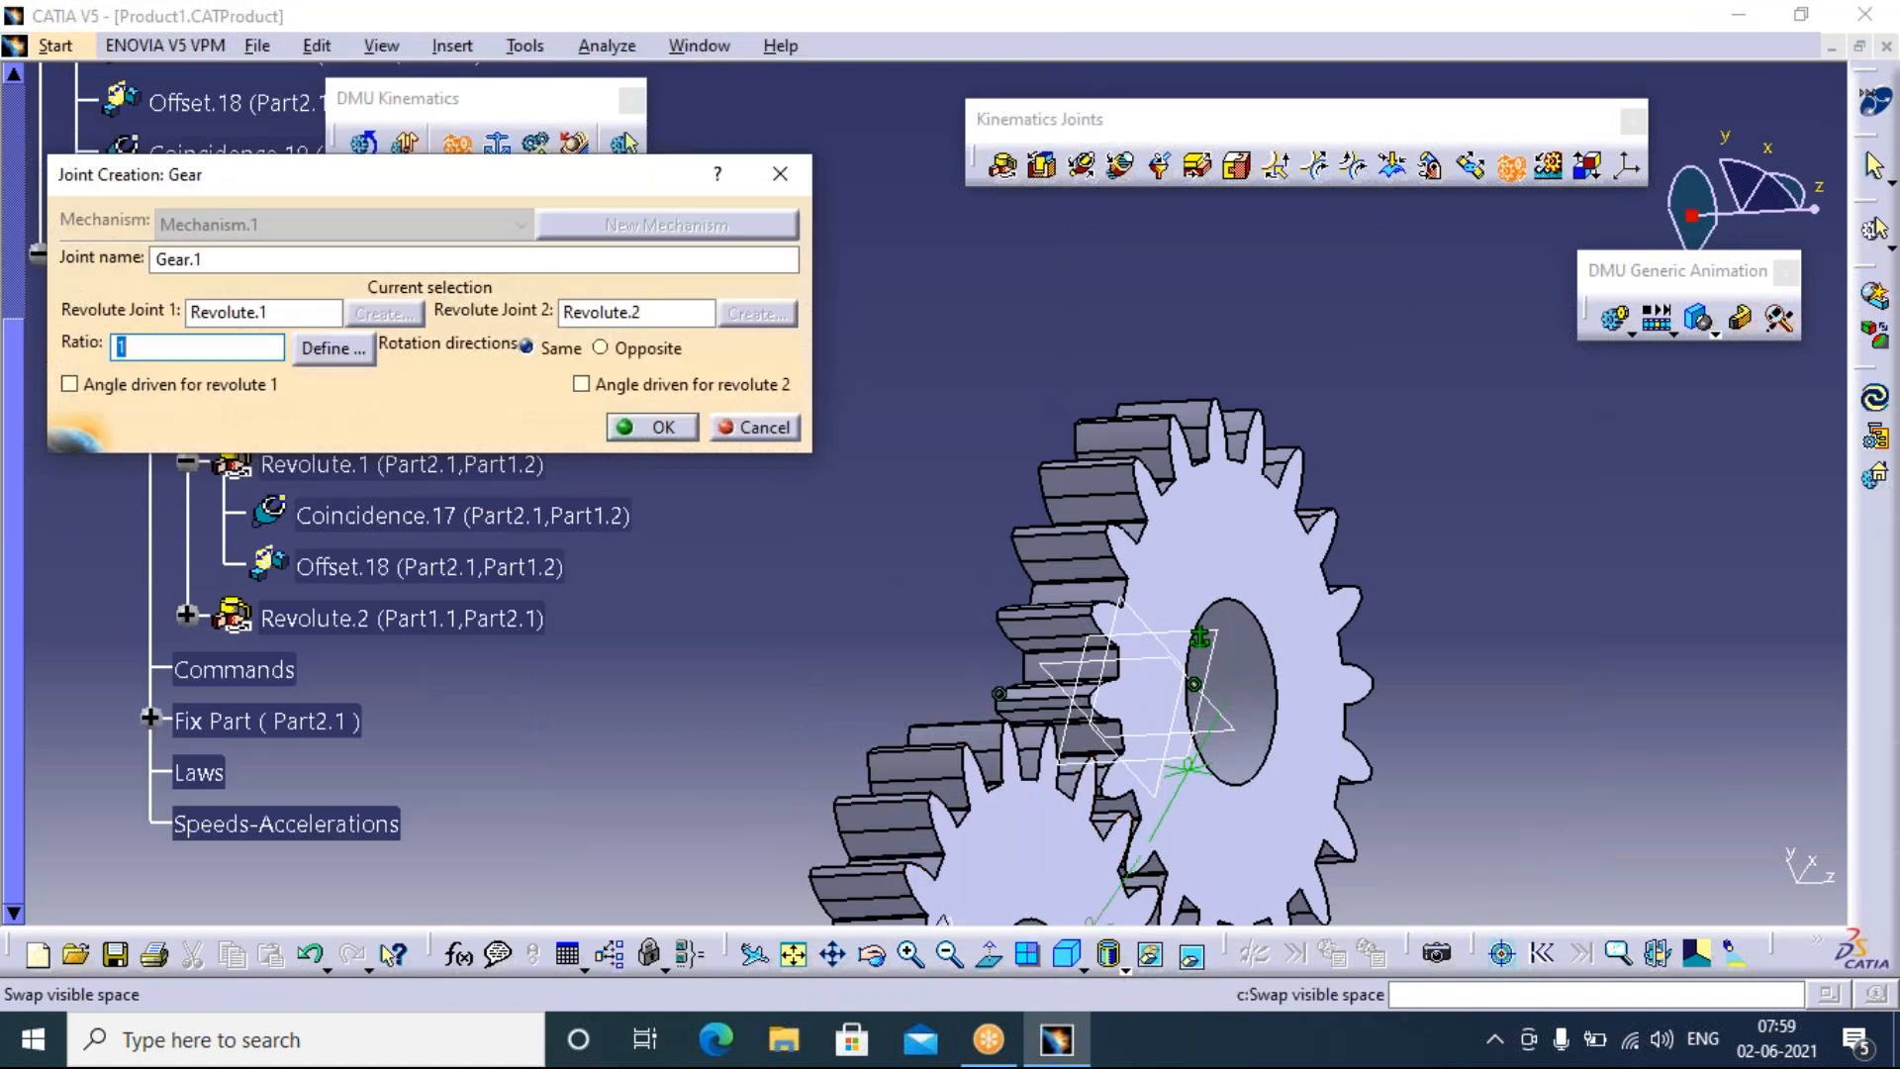
Unhide the plate, return to the visible space, and close the gear joint definition without creating it
click(1191, 956)
right_click(1421, 503)
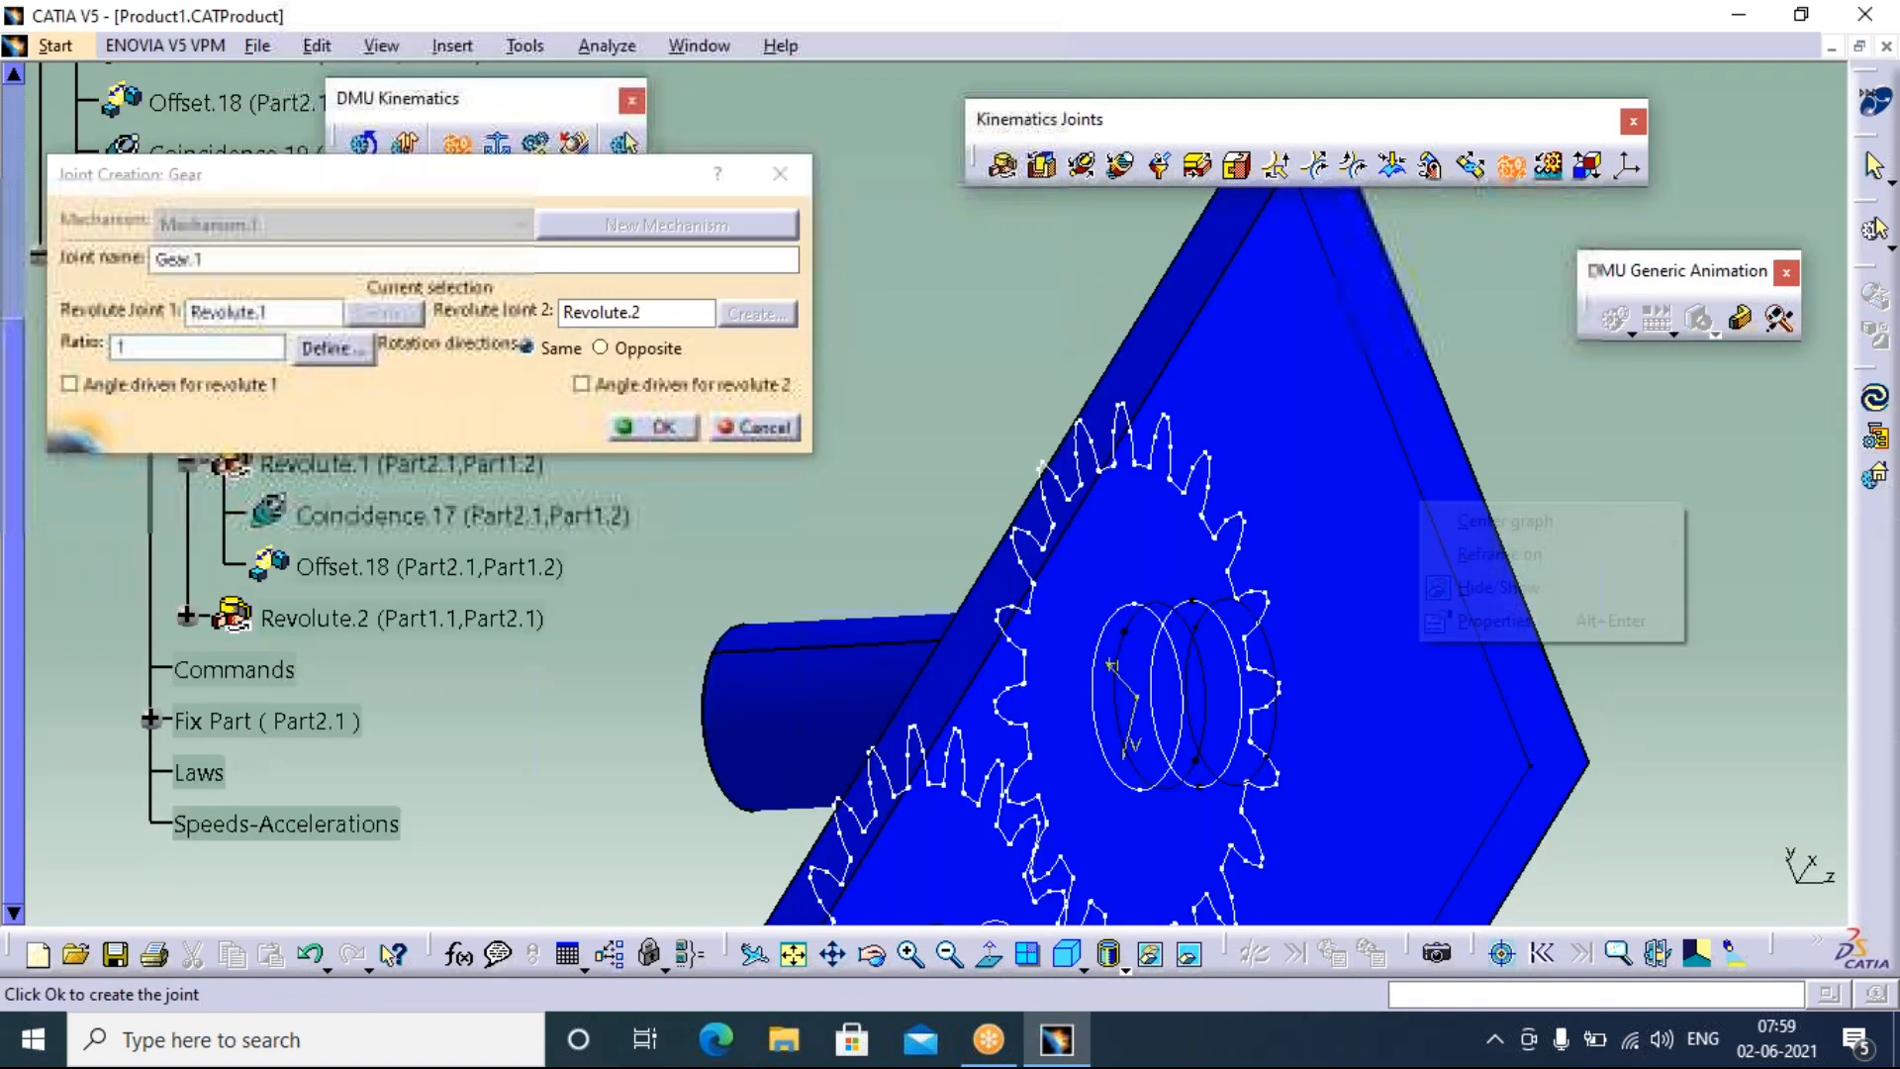
click(1504, 598)
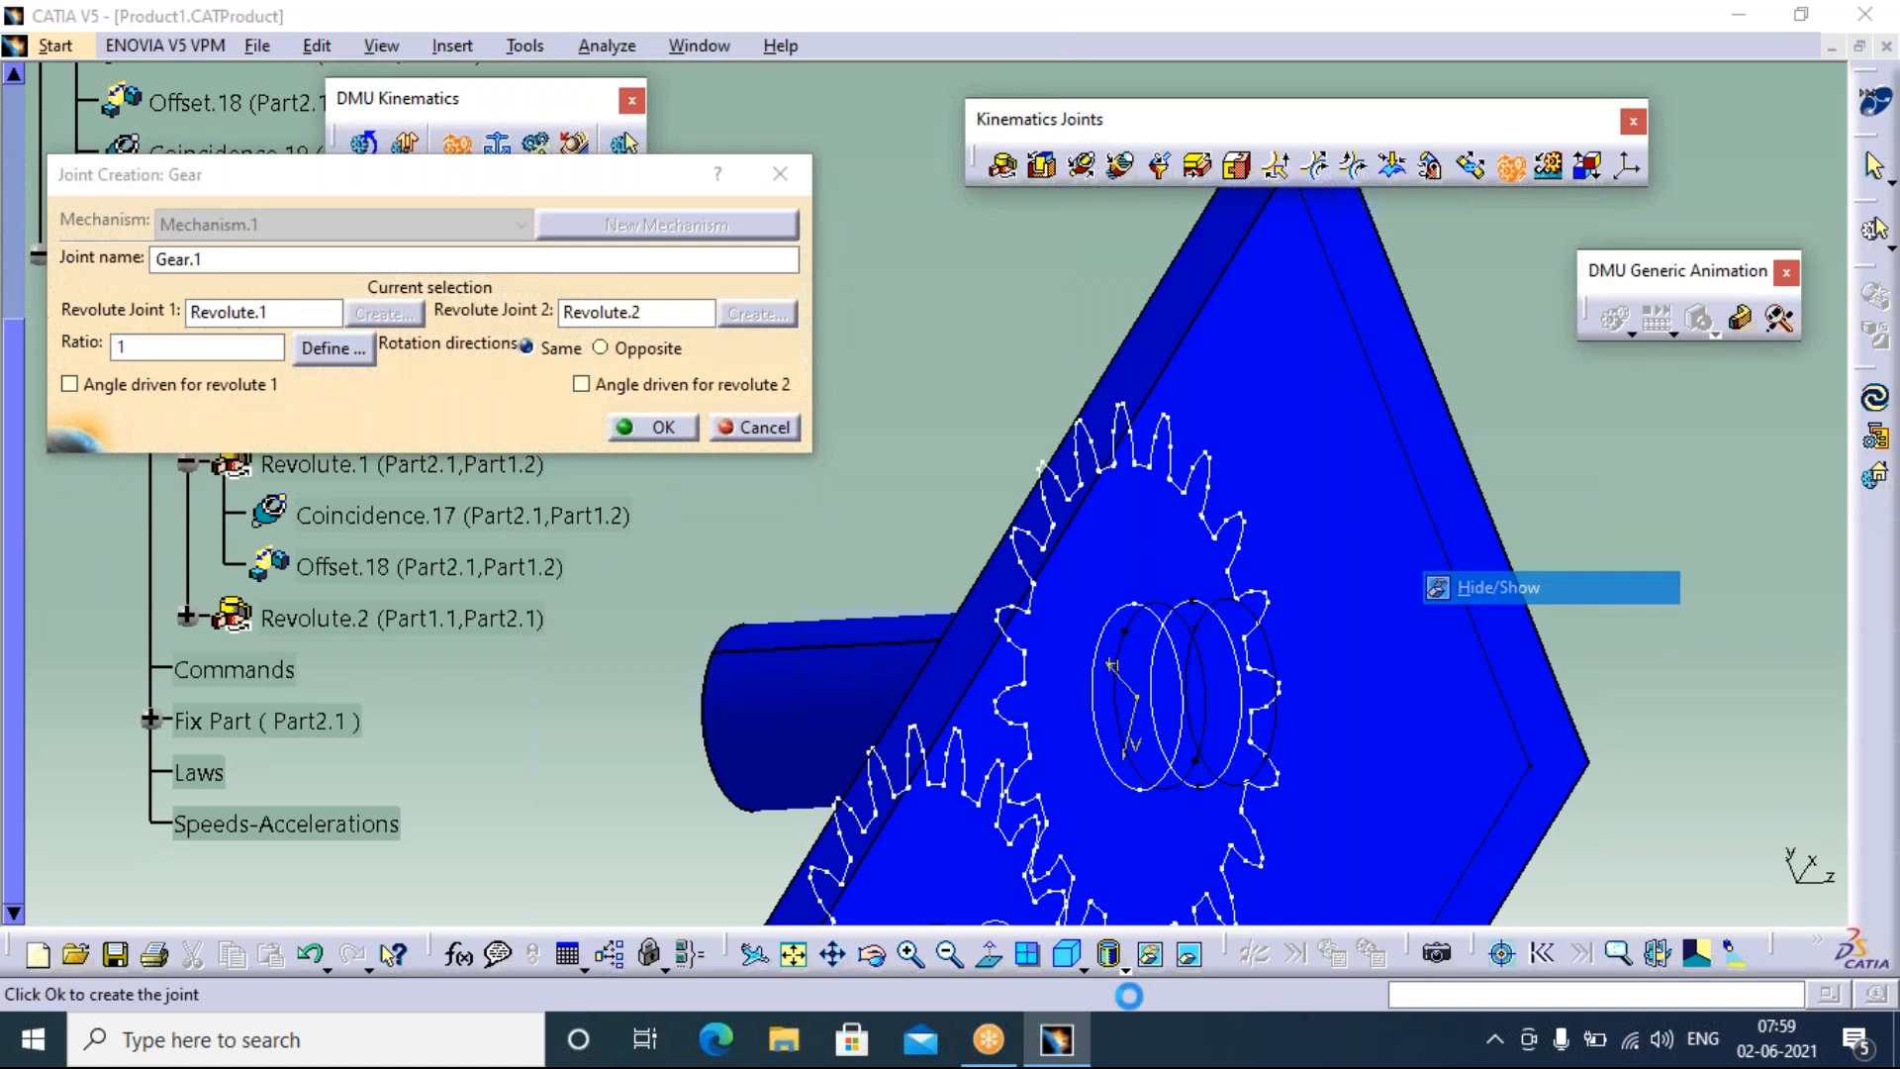
click(1180, 954)
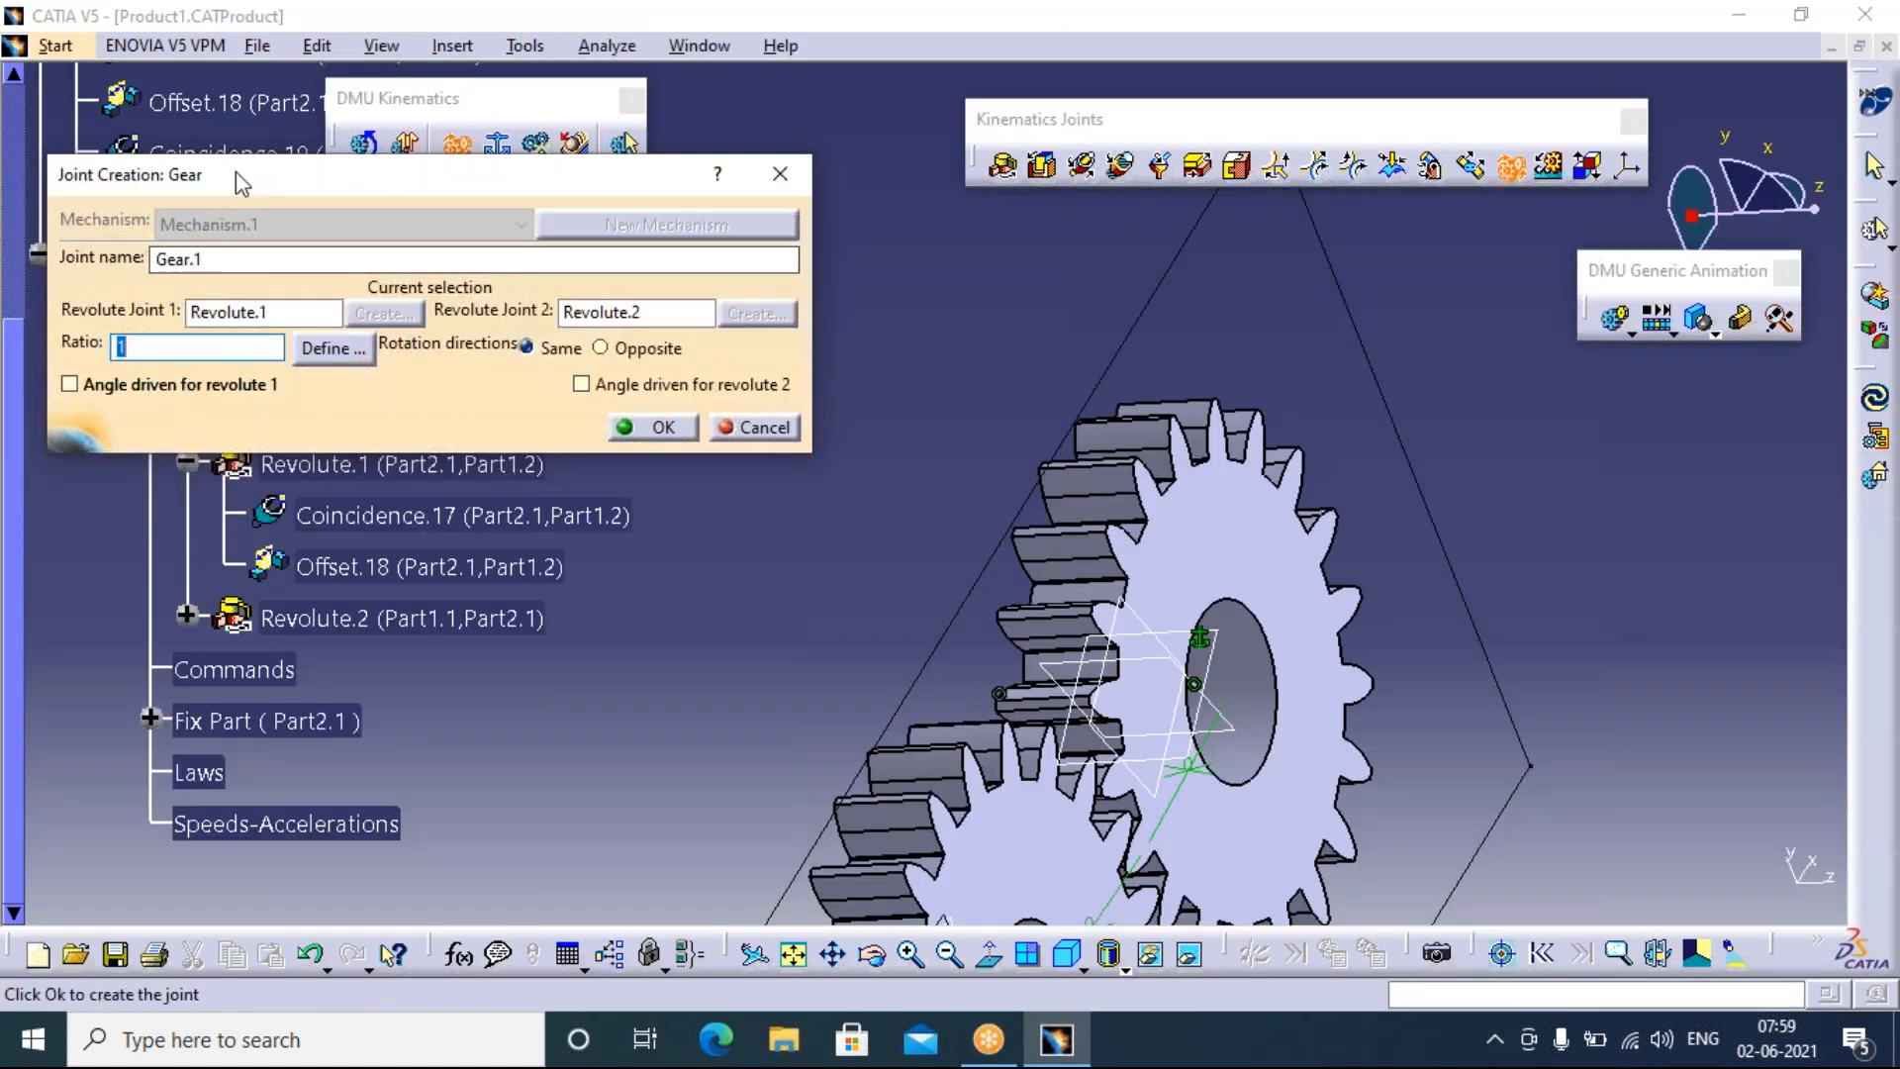
drag(325, 186, 1147, 251)
click(1495, 227)
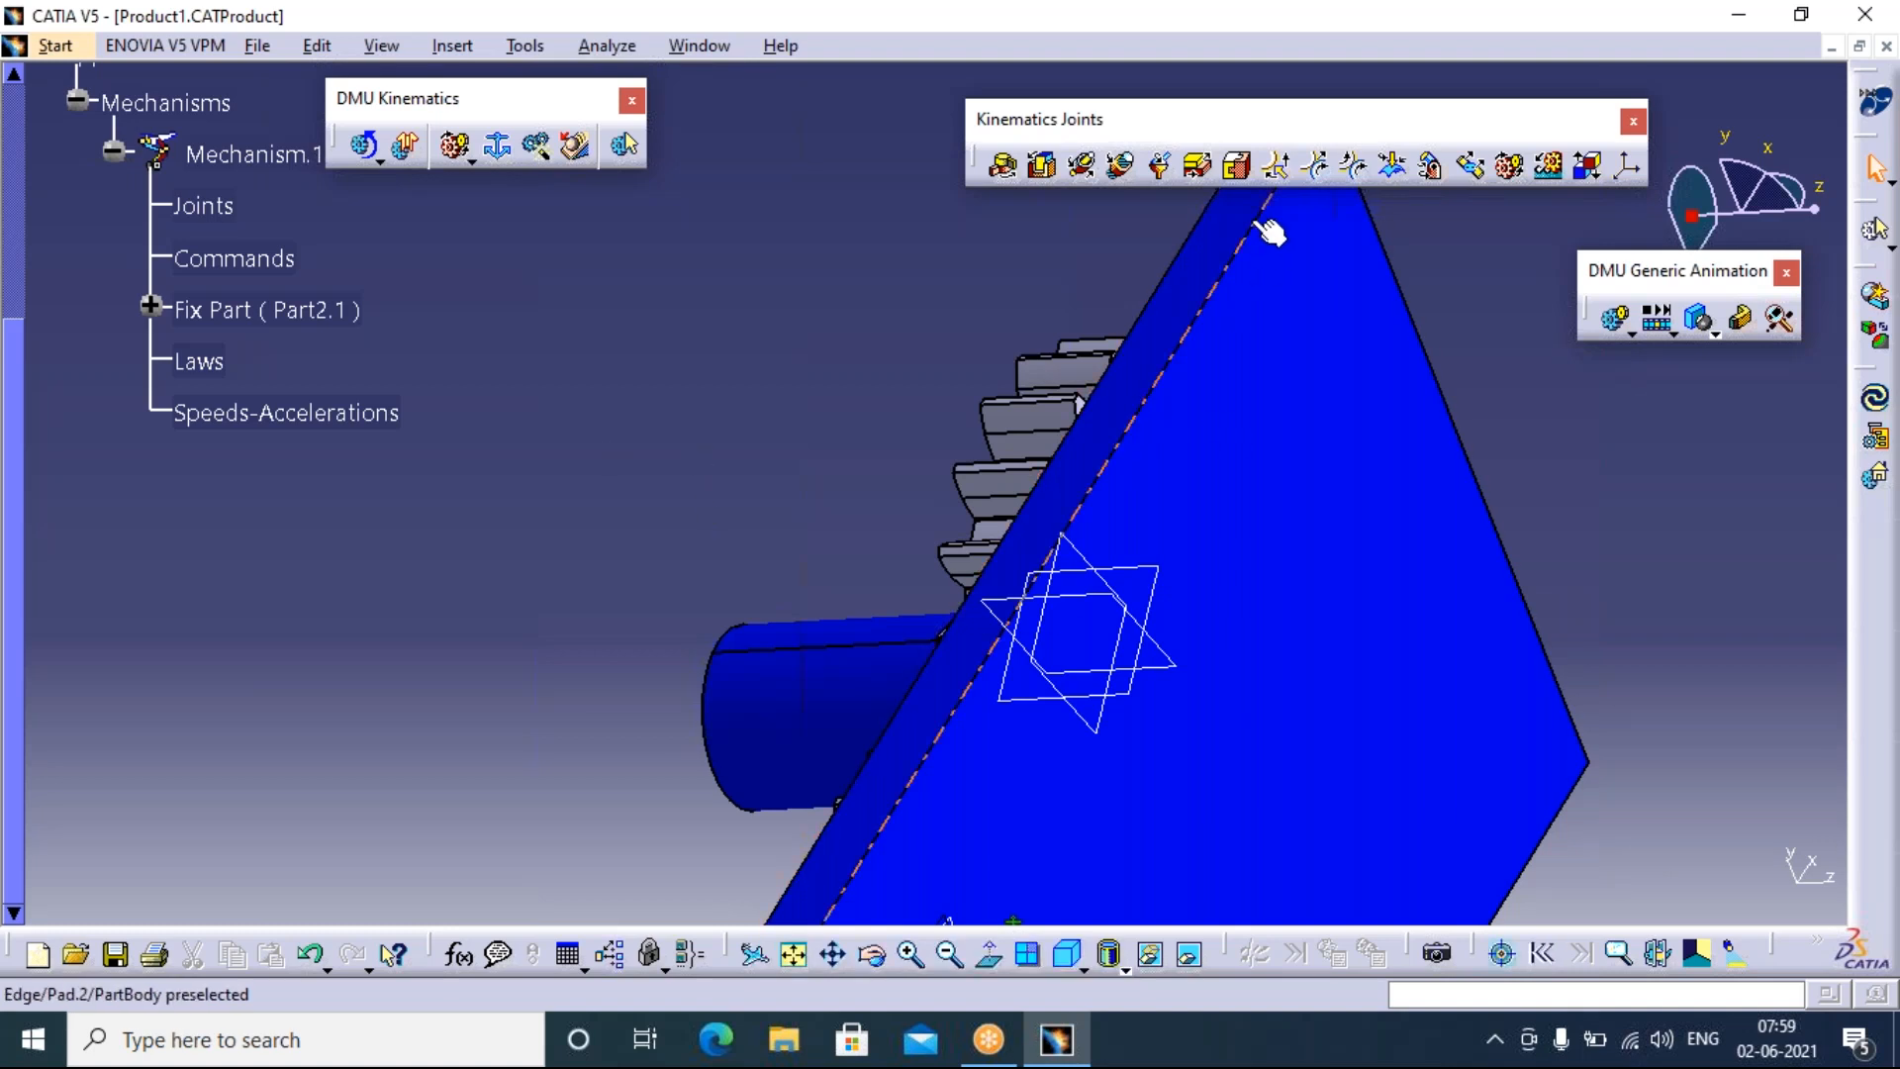
Start a new gear joint and its first revolute joint, using the plate's long shaft axis and the matching gear's axis as lines, hiding the plate between picks
click(1508, 165)
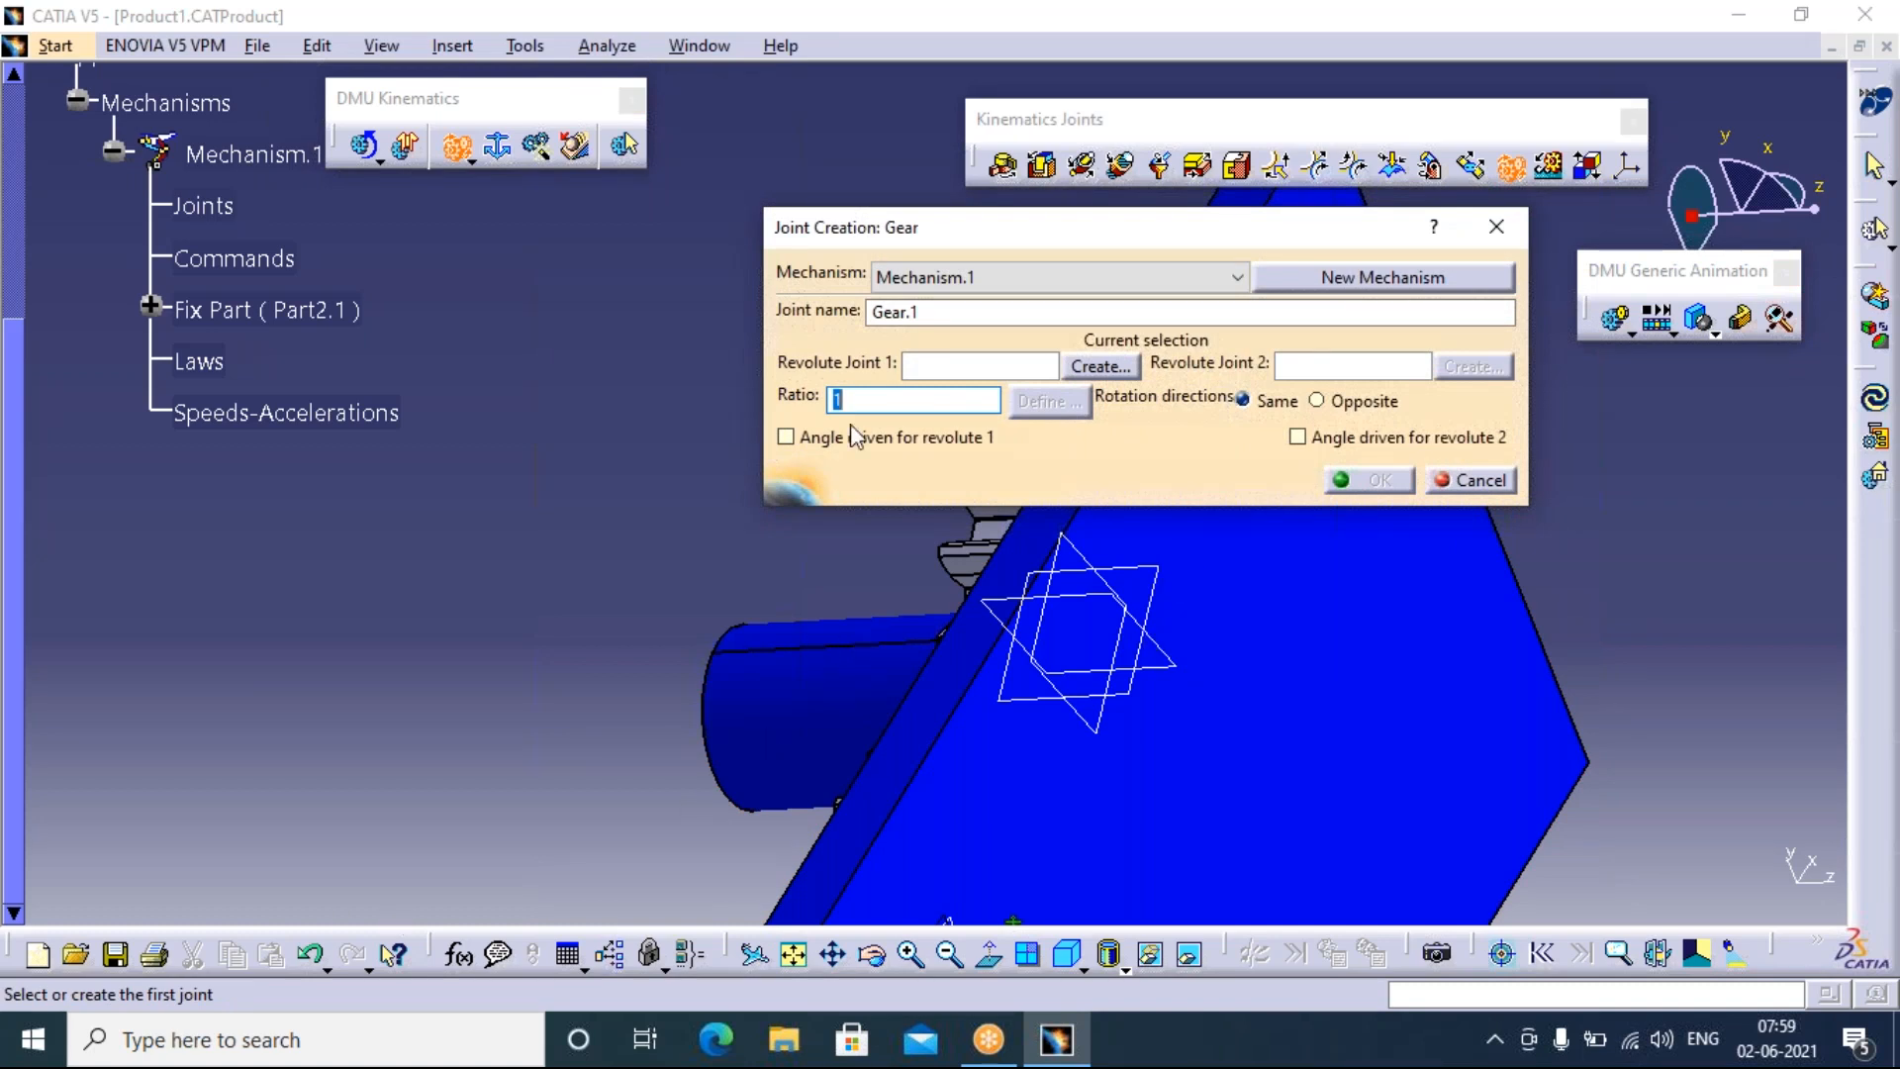
click(1078, 362)
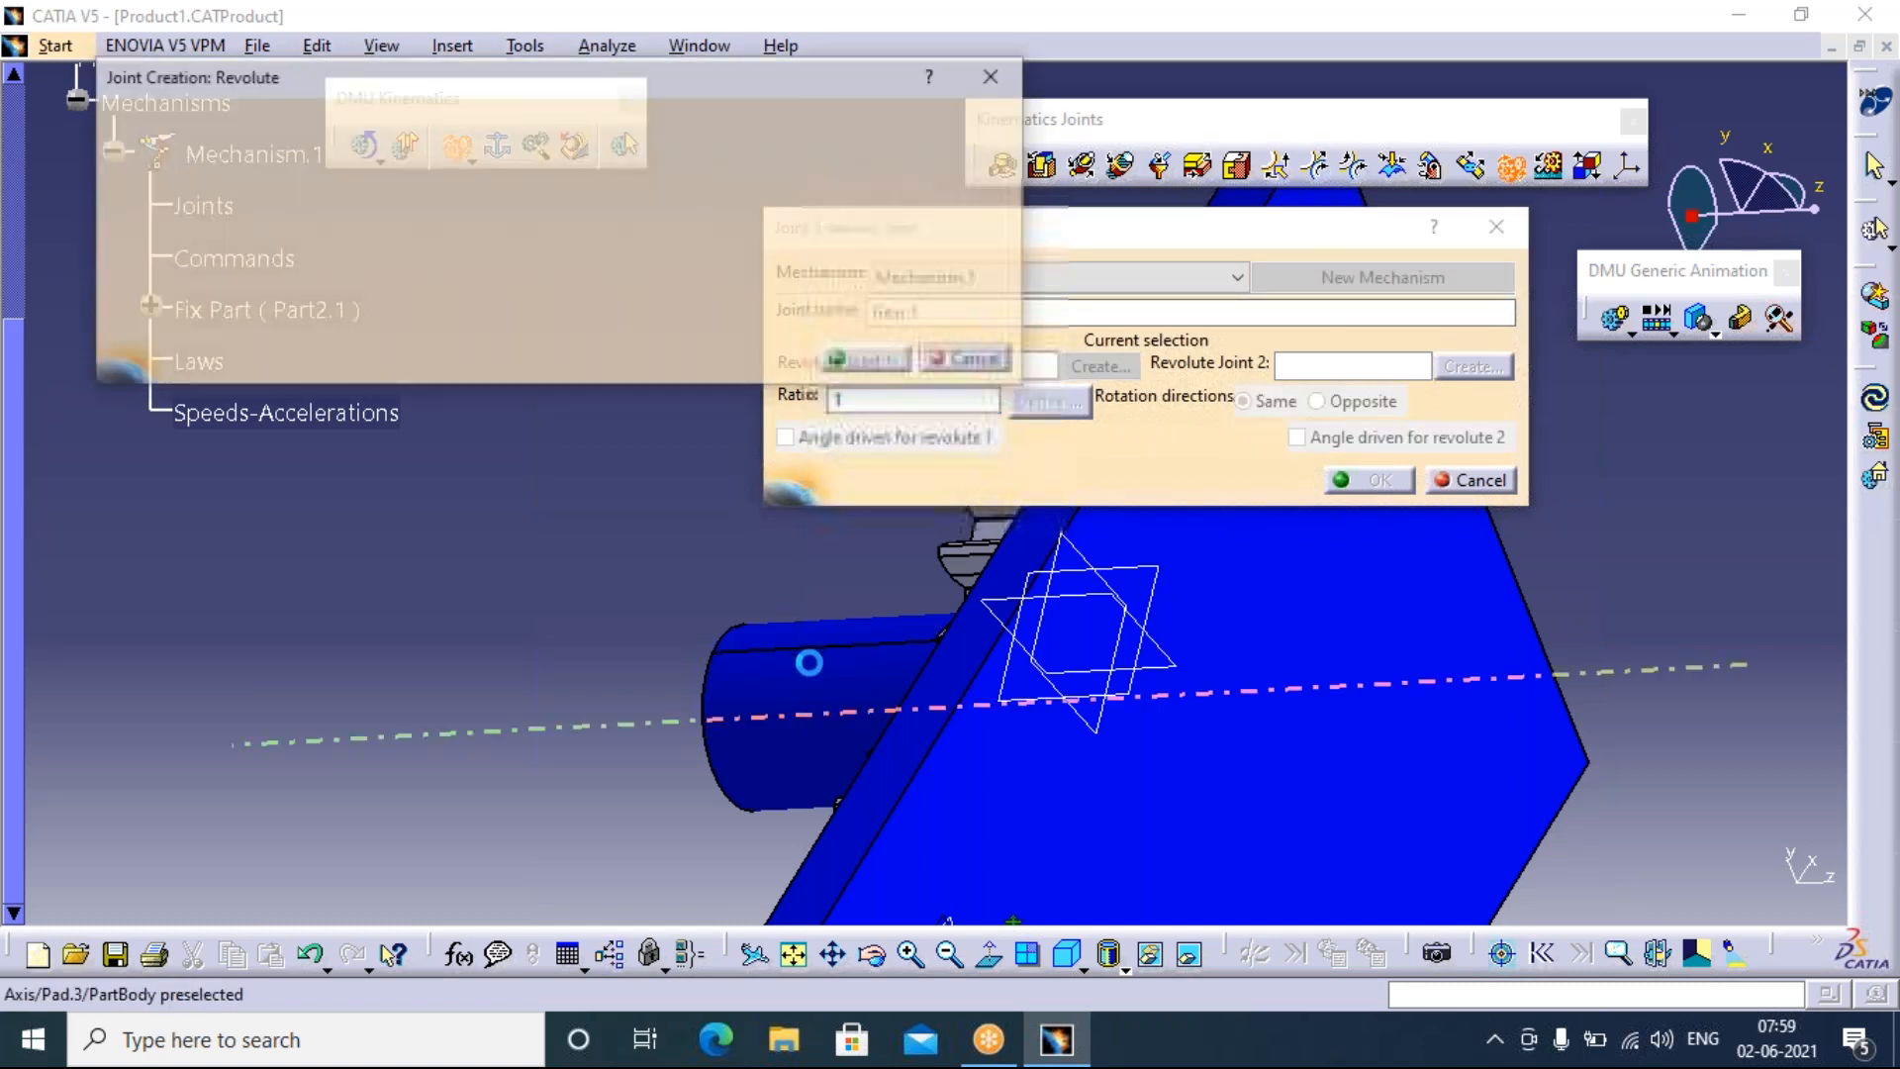
click(809, 715)
right_click(1326, 683)
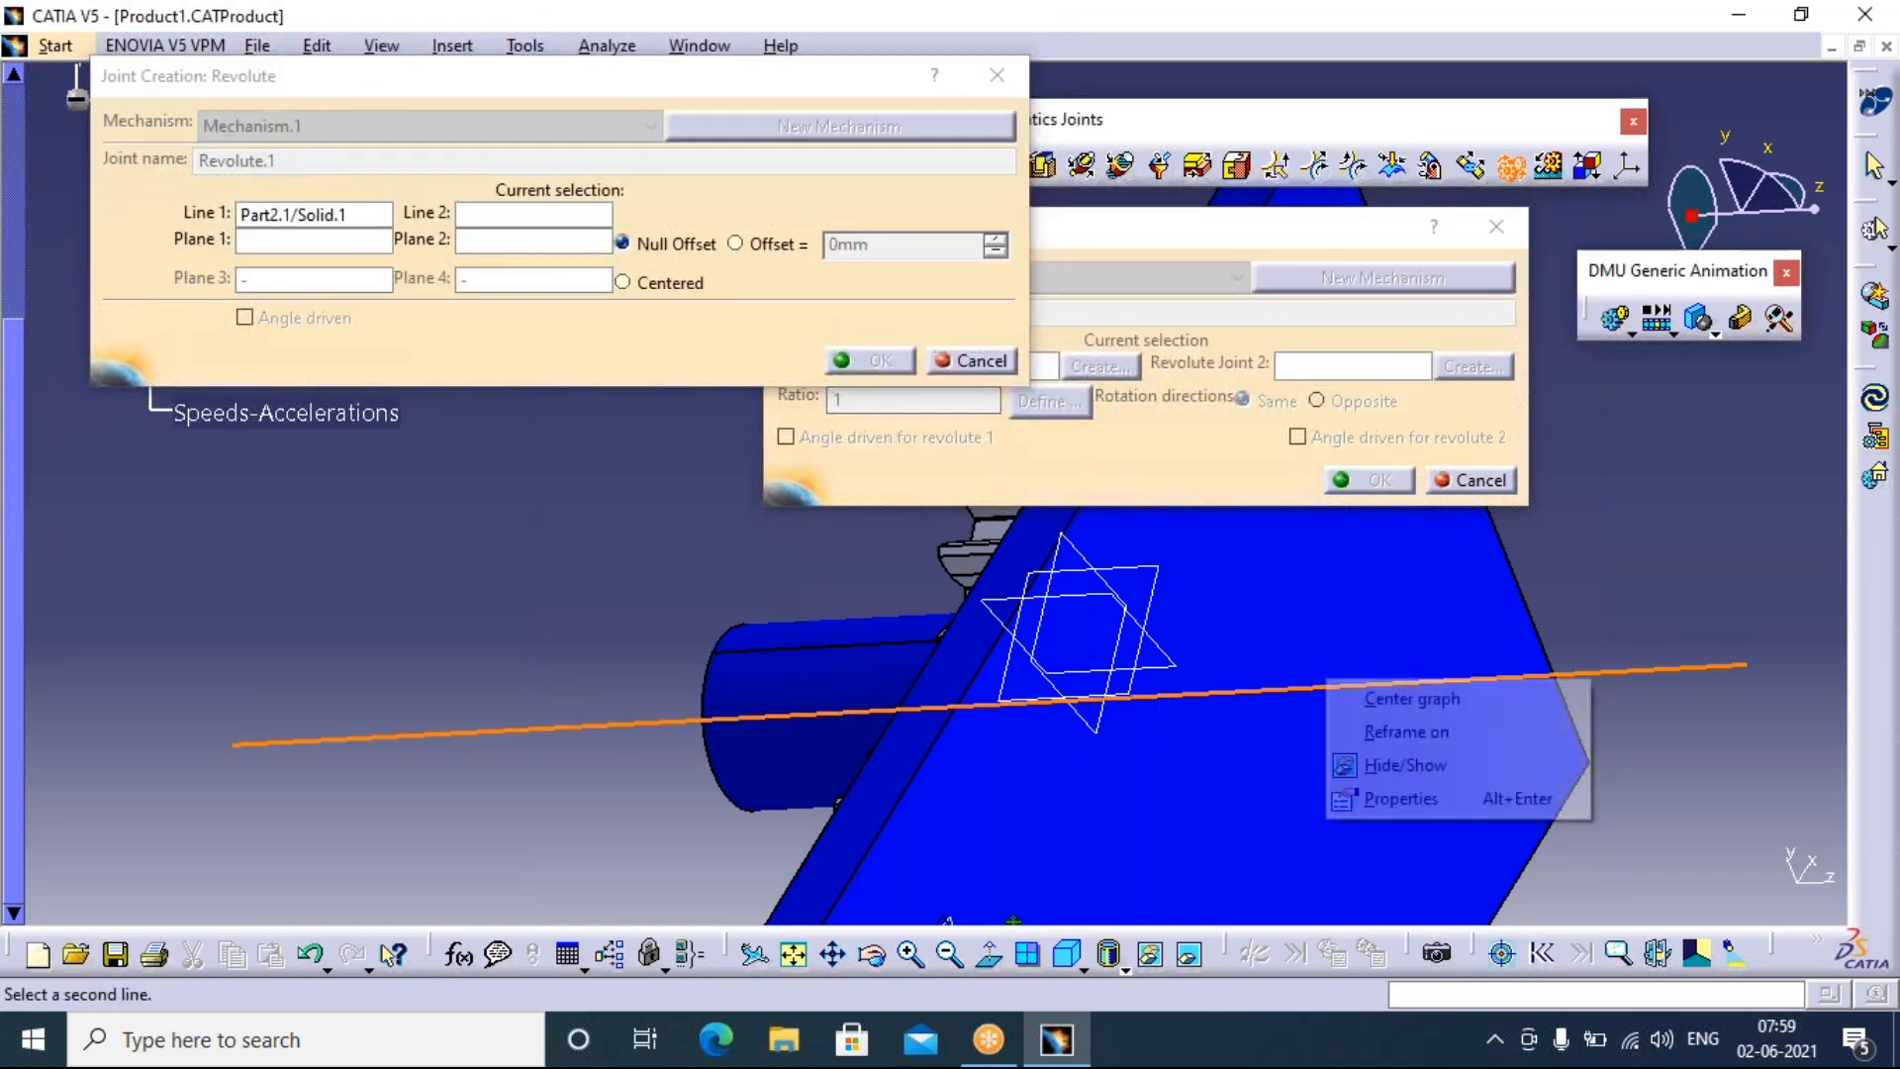
click(1396, 765)
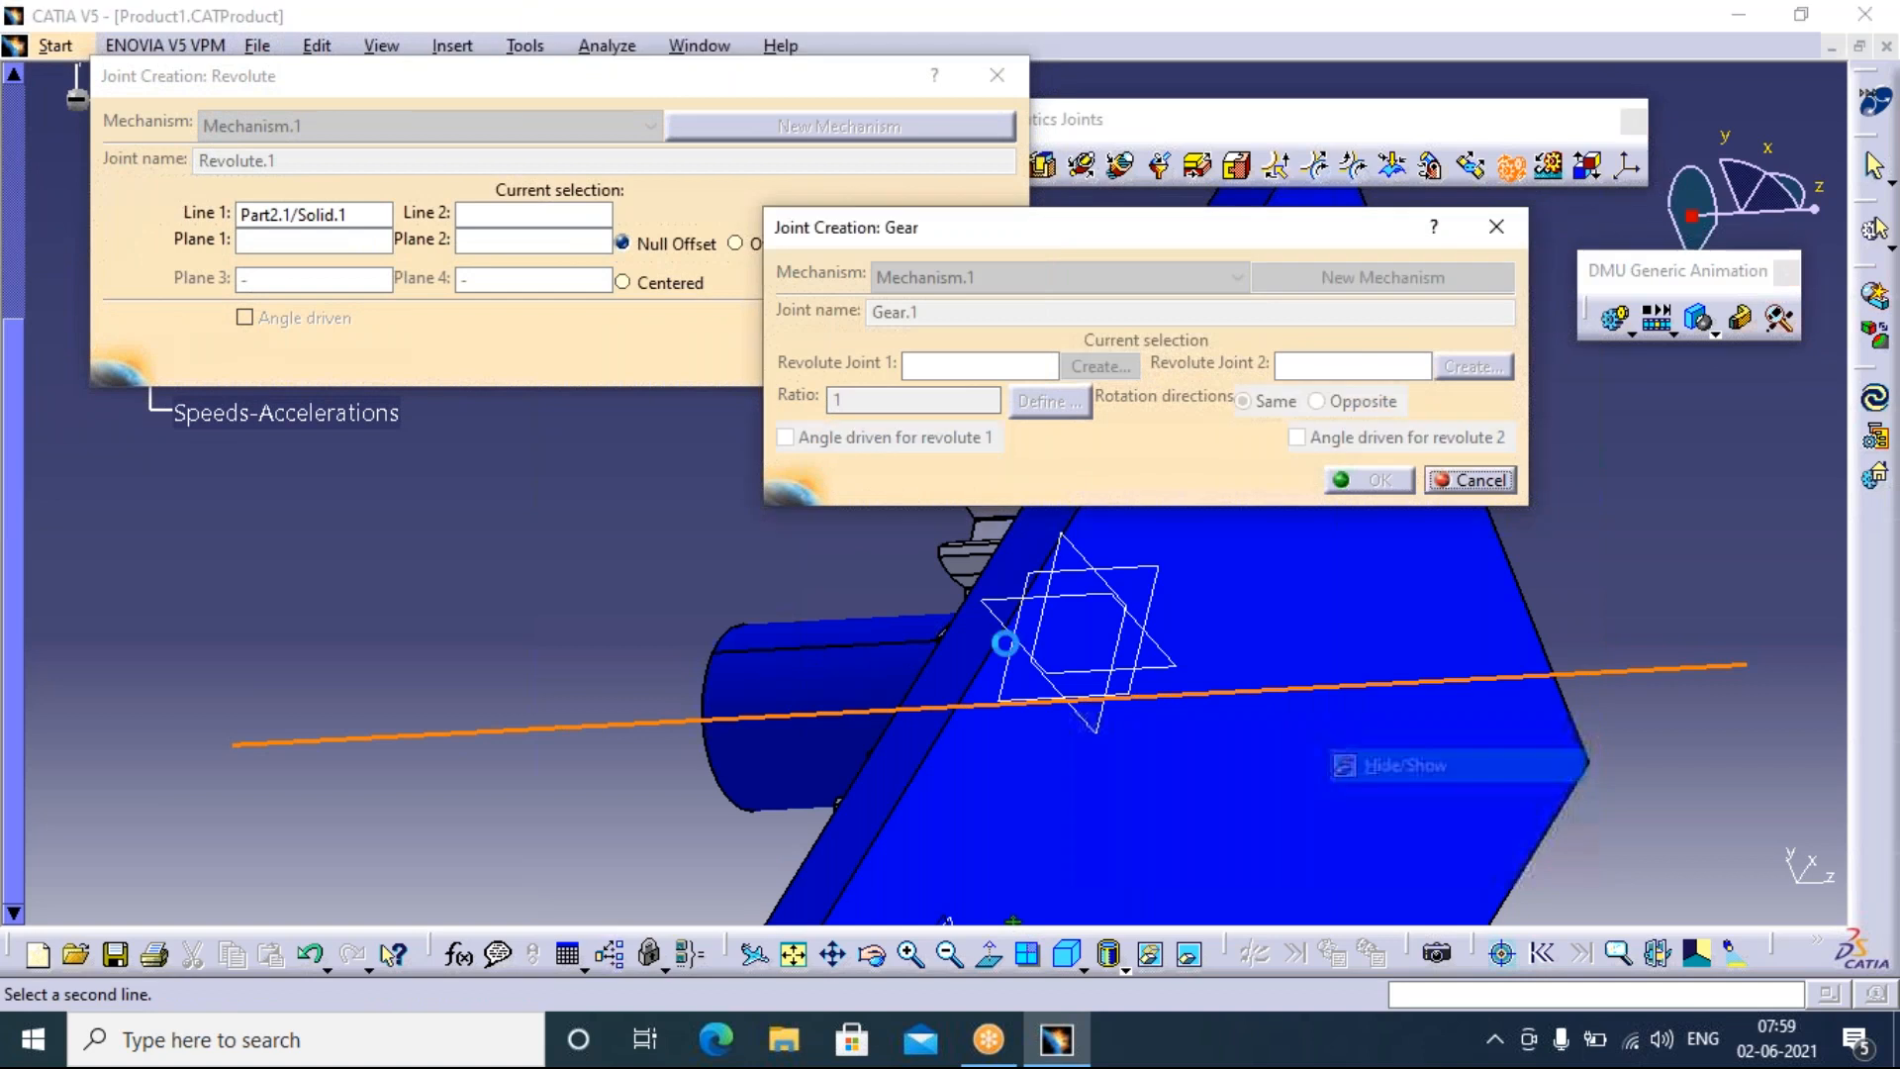
click(1136, 701)
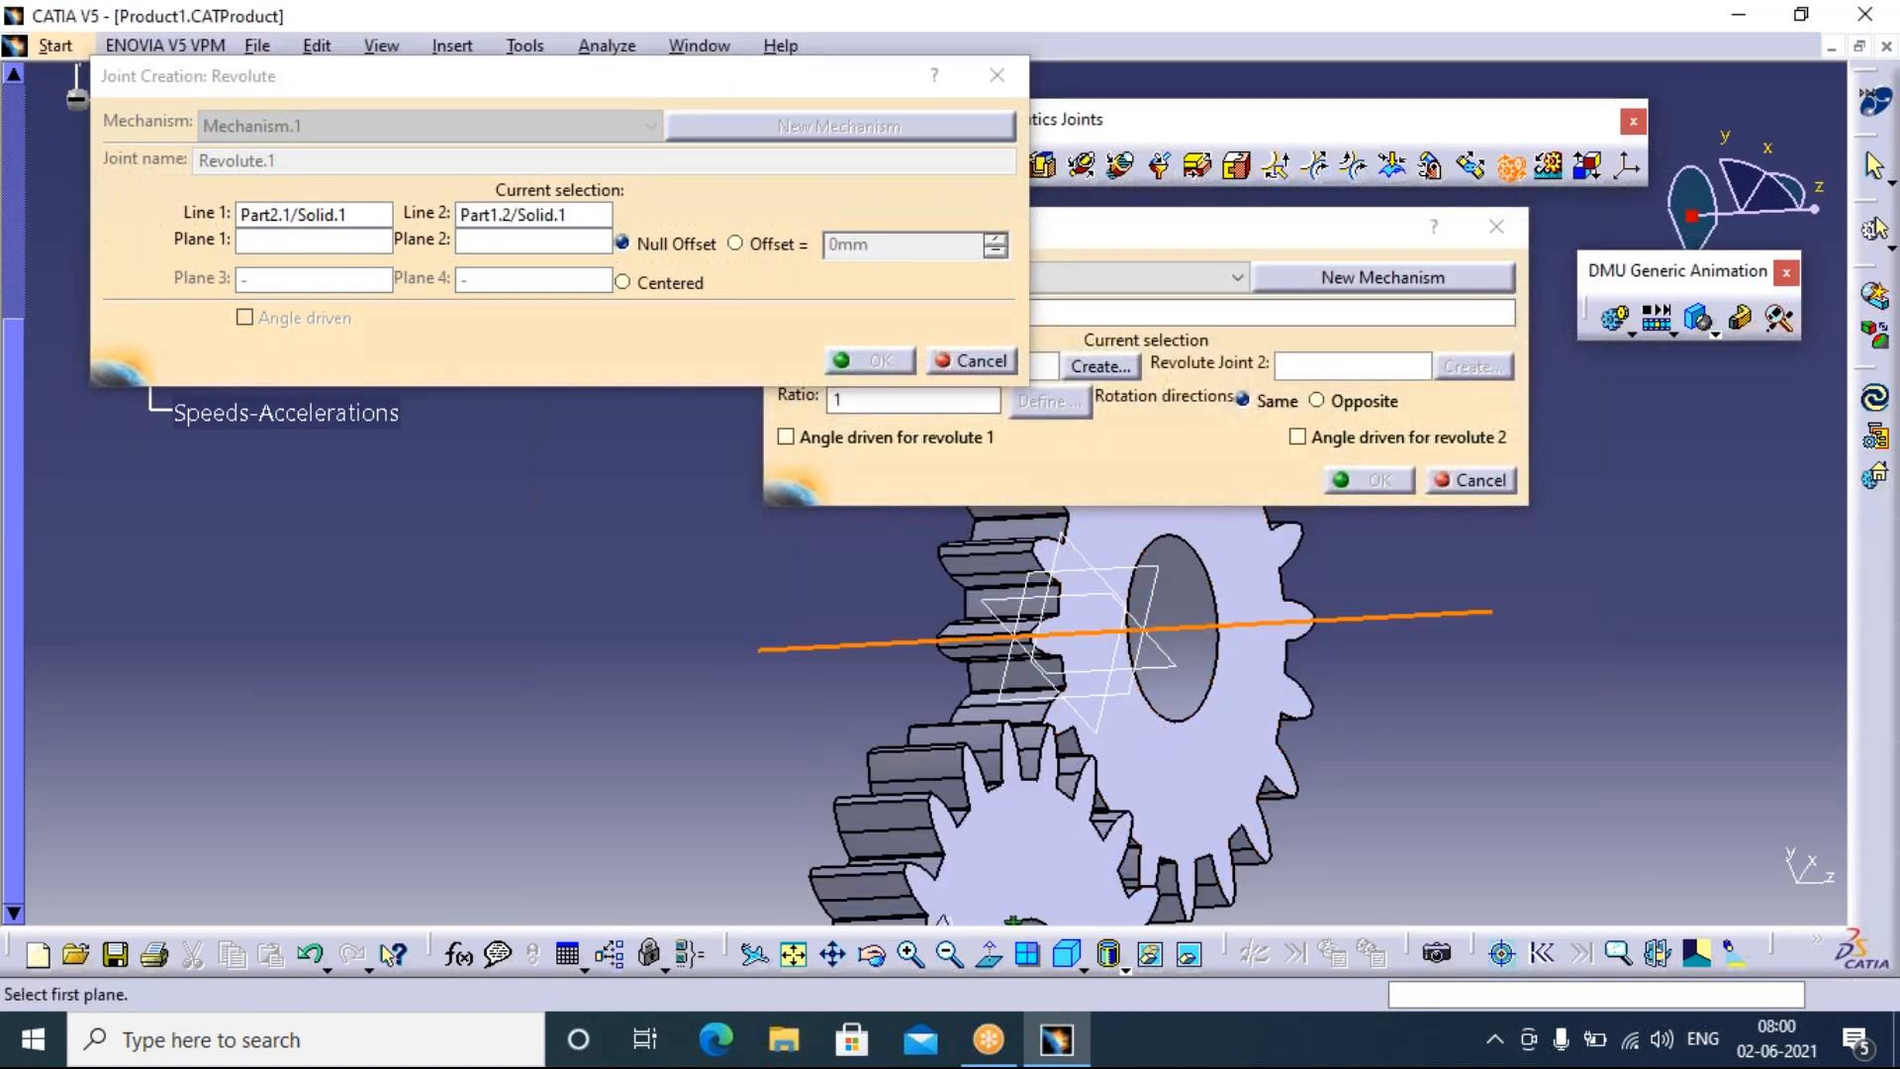
Complete Revolute.1 with the gear's back face as Plane 1 and the hidden plate's gear-side face as Plane 2, keeping null offset
click(1168, 777)
click(1059, 1051)
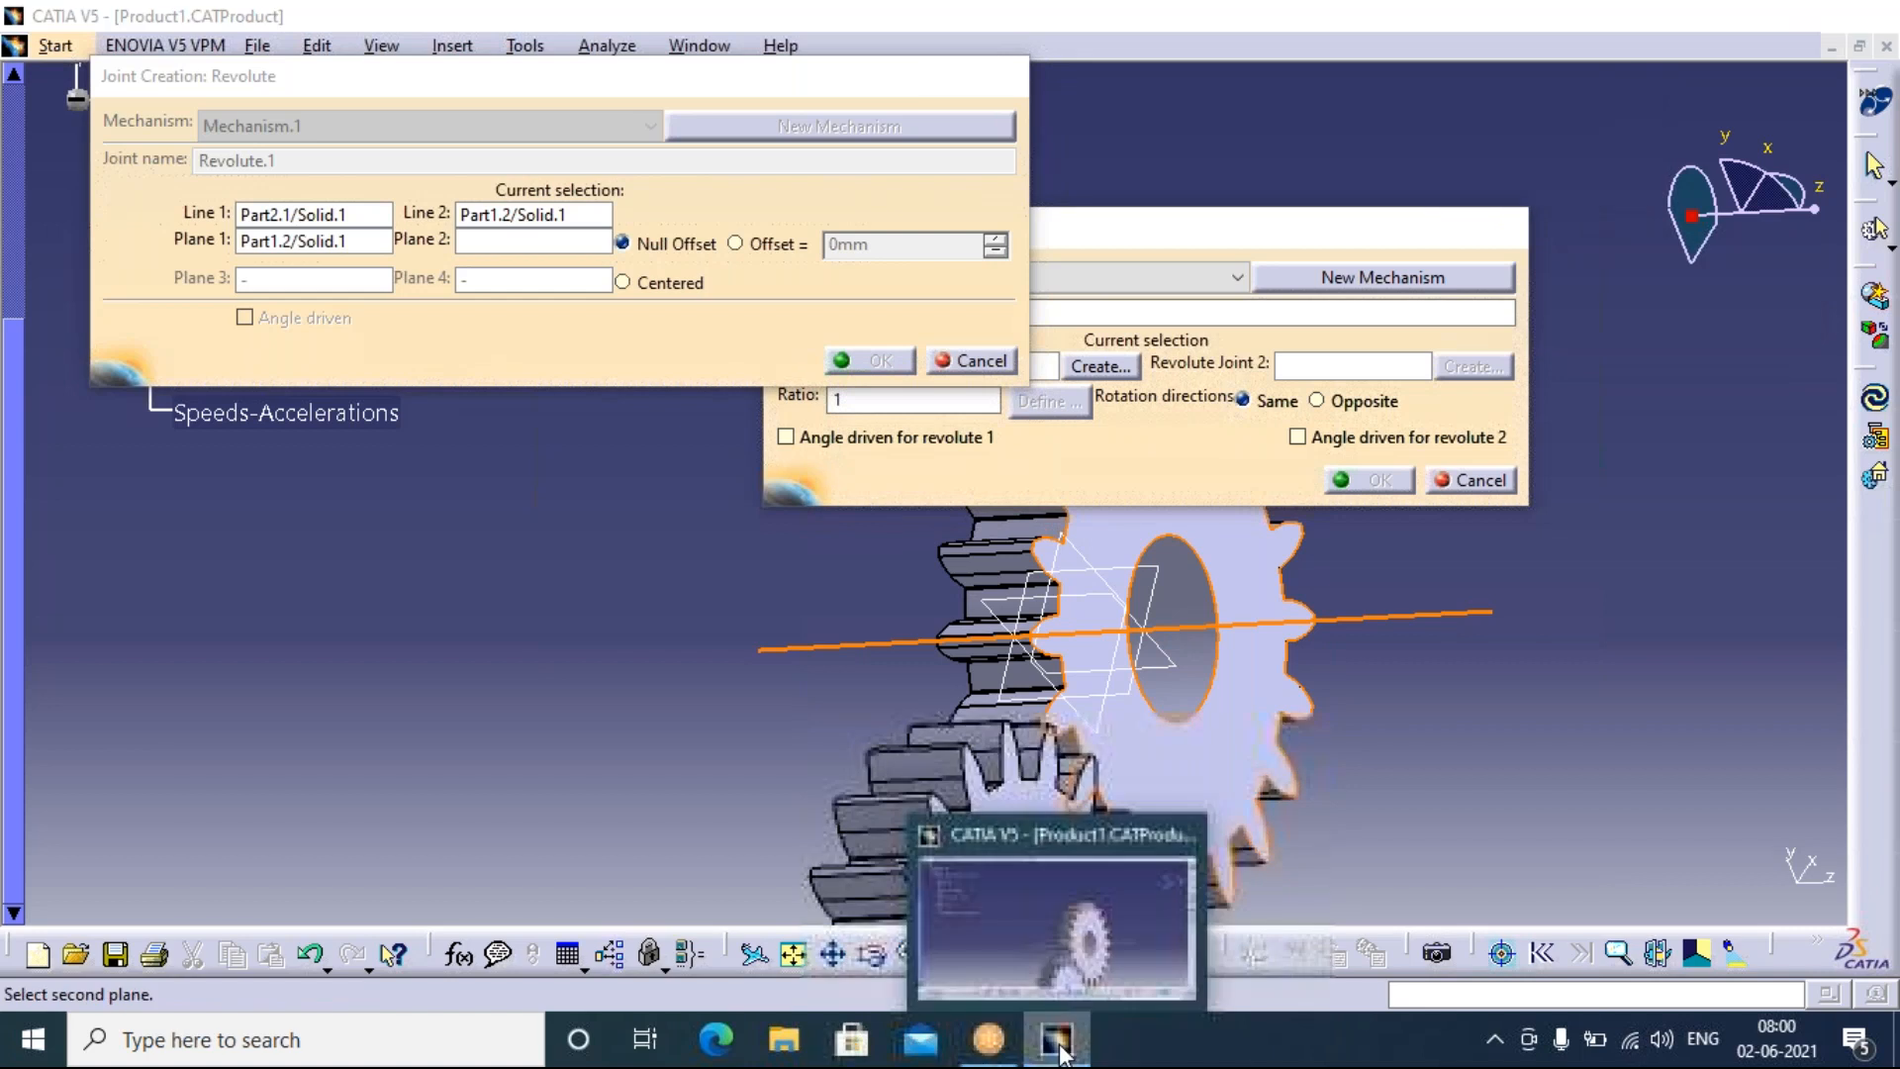
click(1058, 1051)
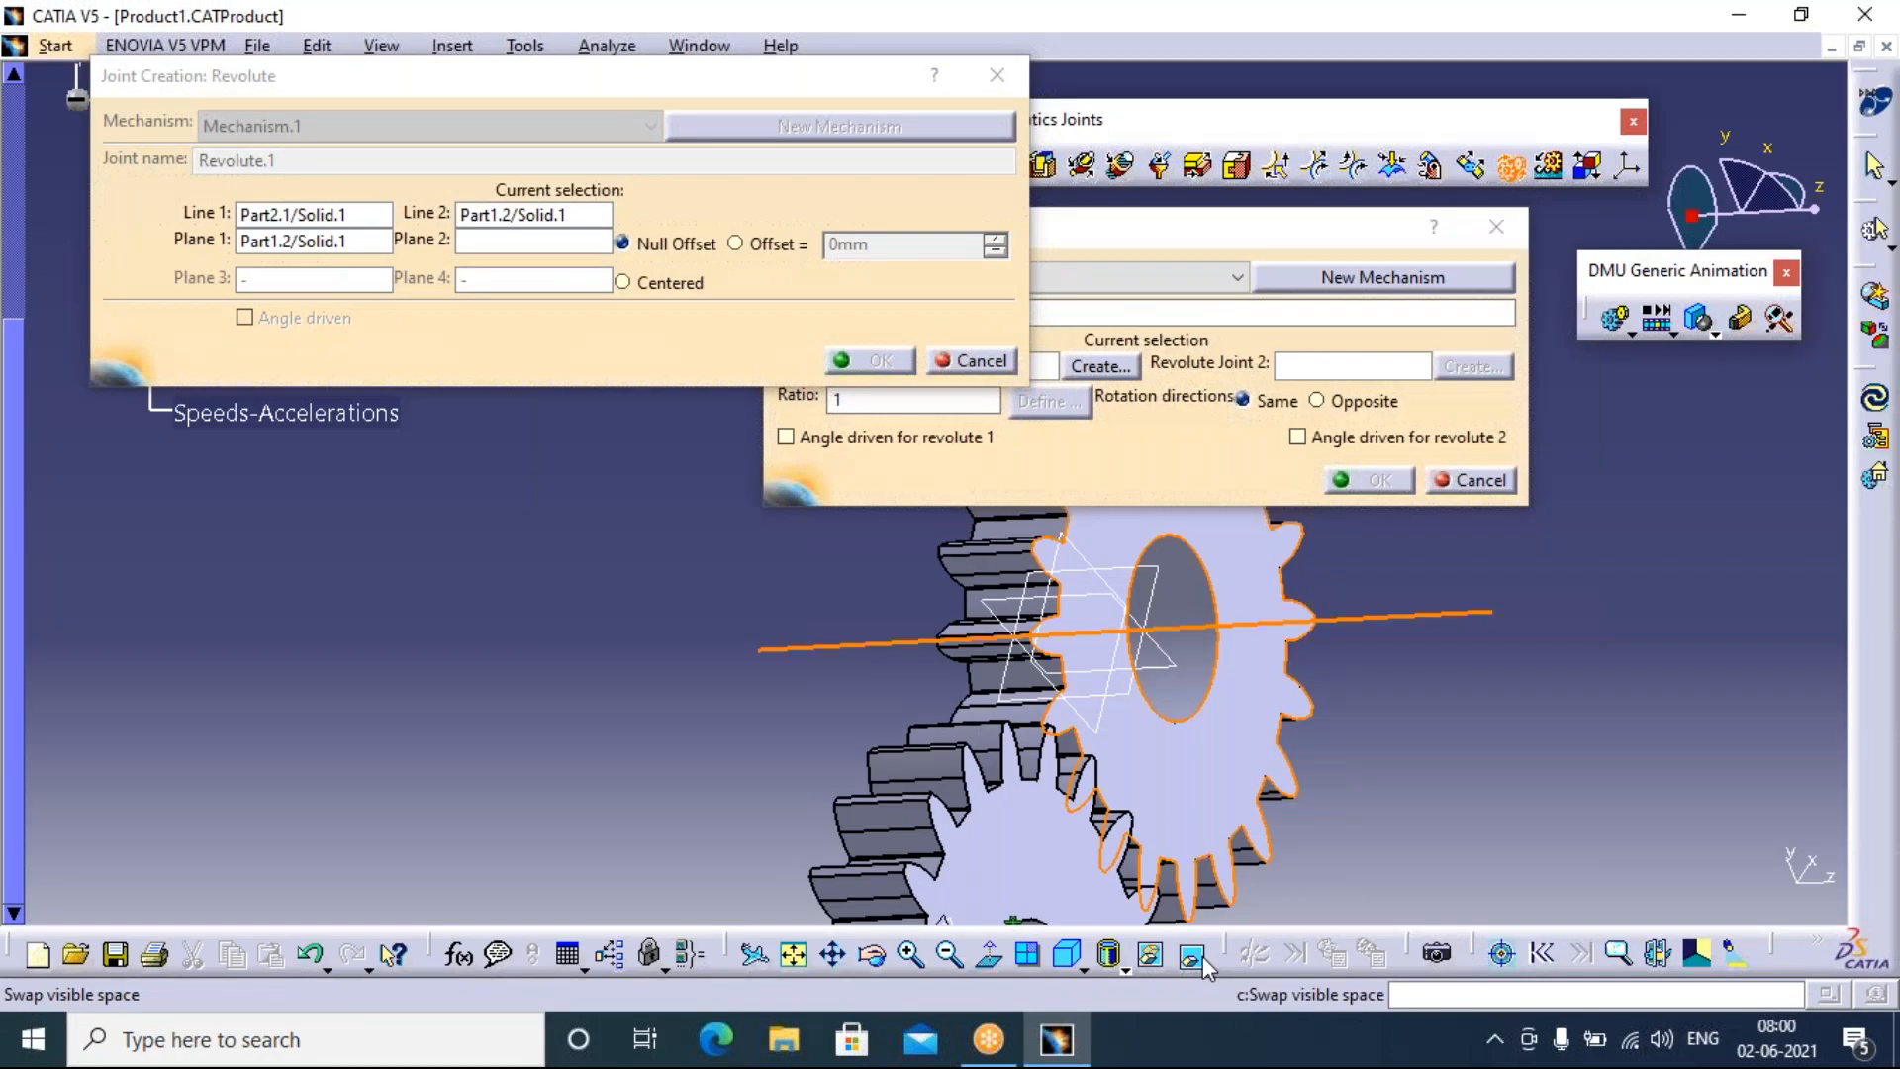
click(1203, 956)
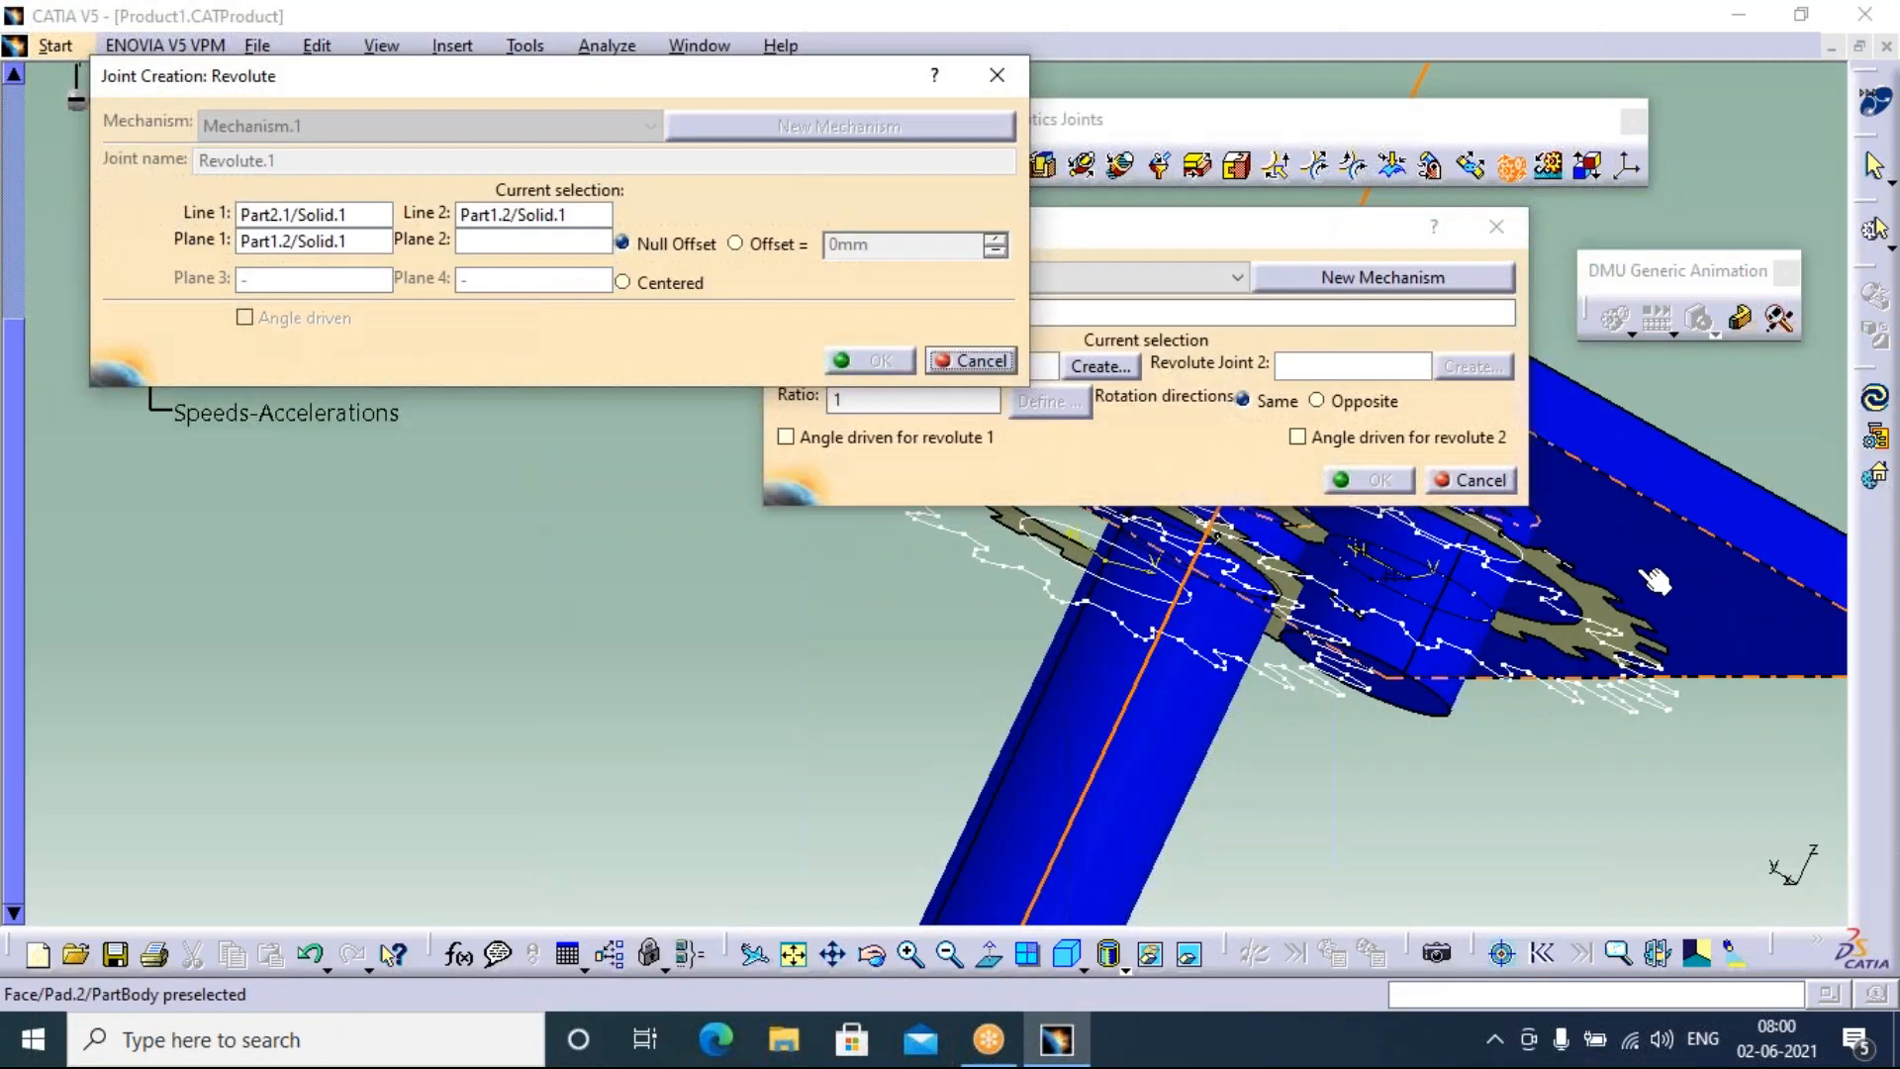
click(1655, 582)
click(1375, 485)
click(871, 361)
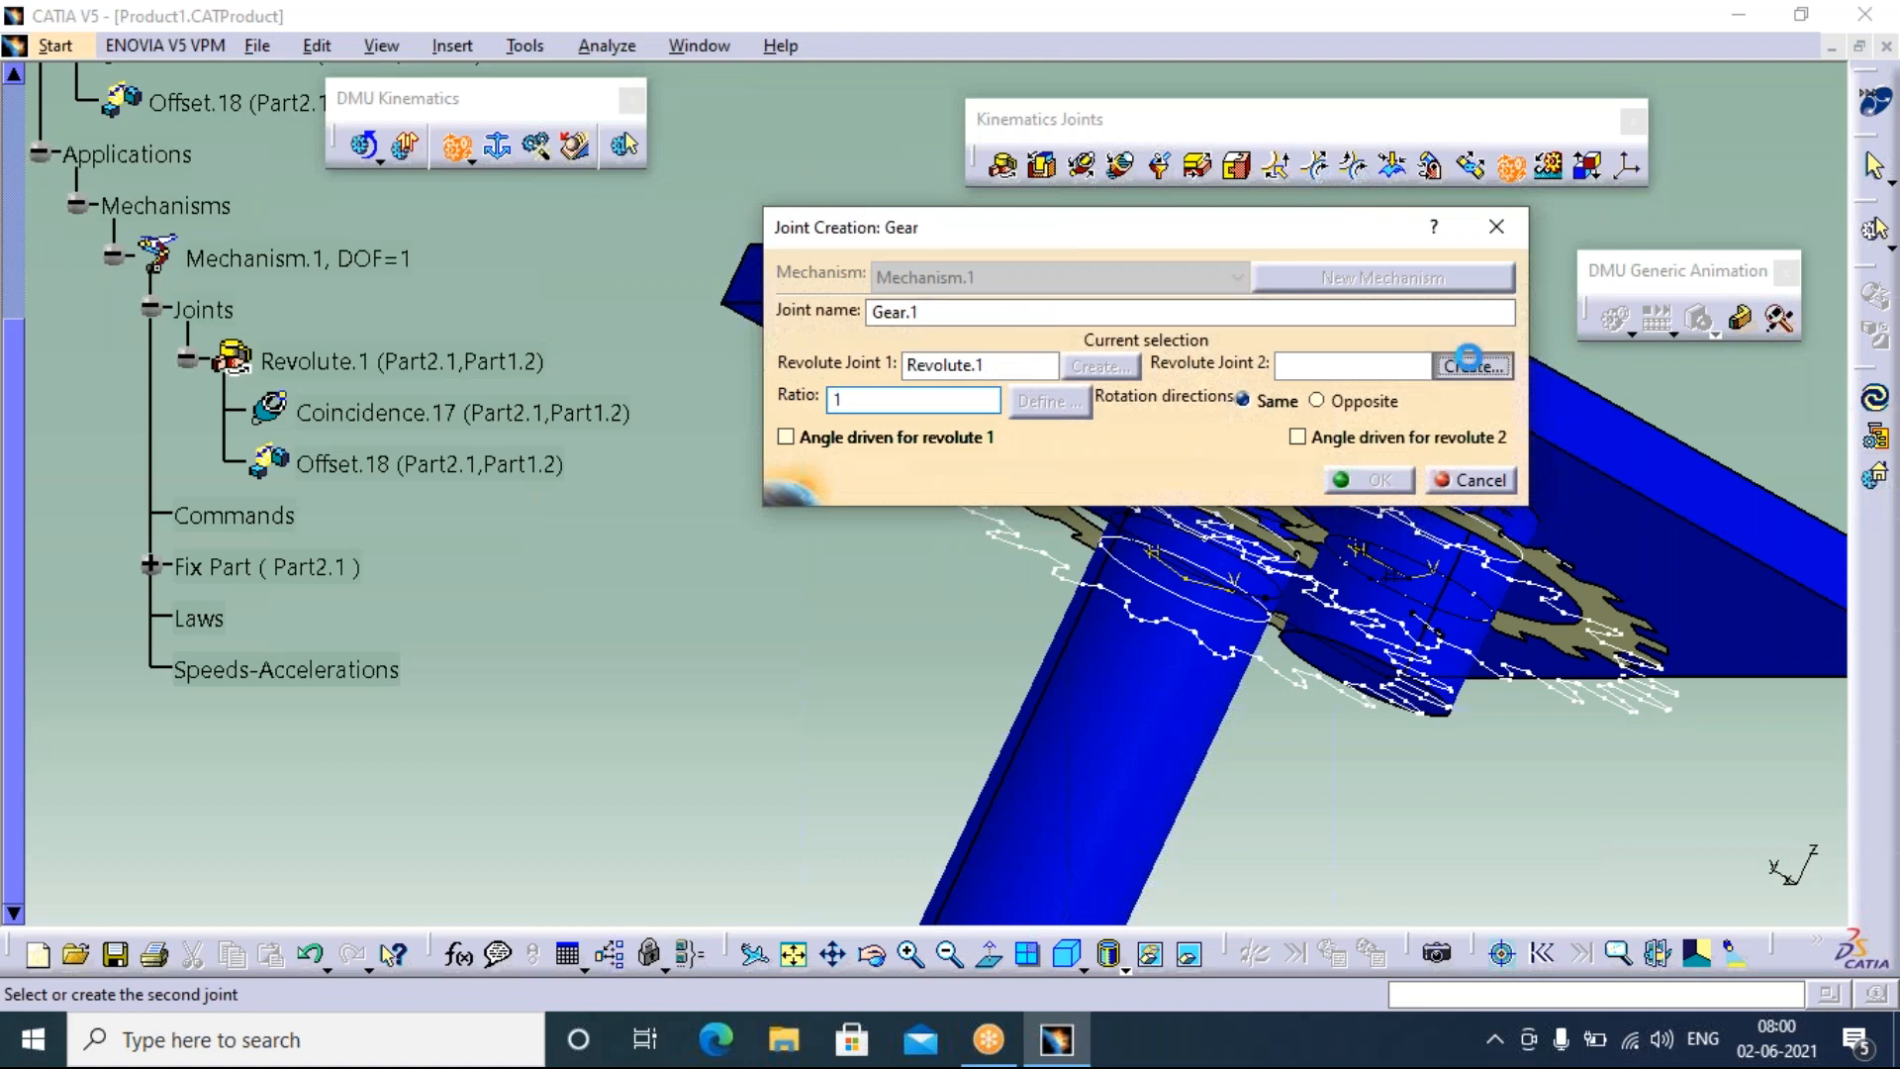
Create the gear joint's second revolute joint, using the hidden plate's short shaft axis as Line 1 and the other gear's axis as Line 2
click(1473, 366)
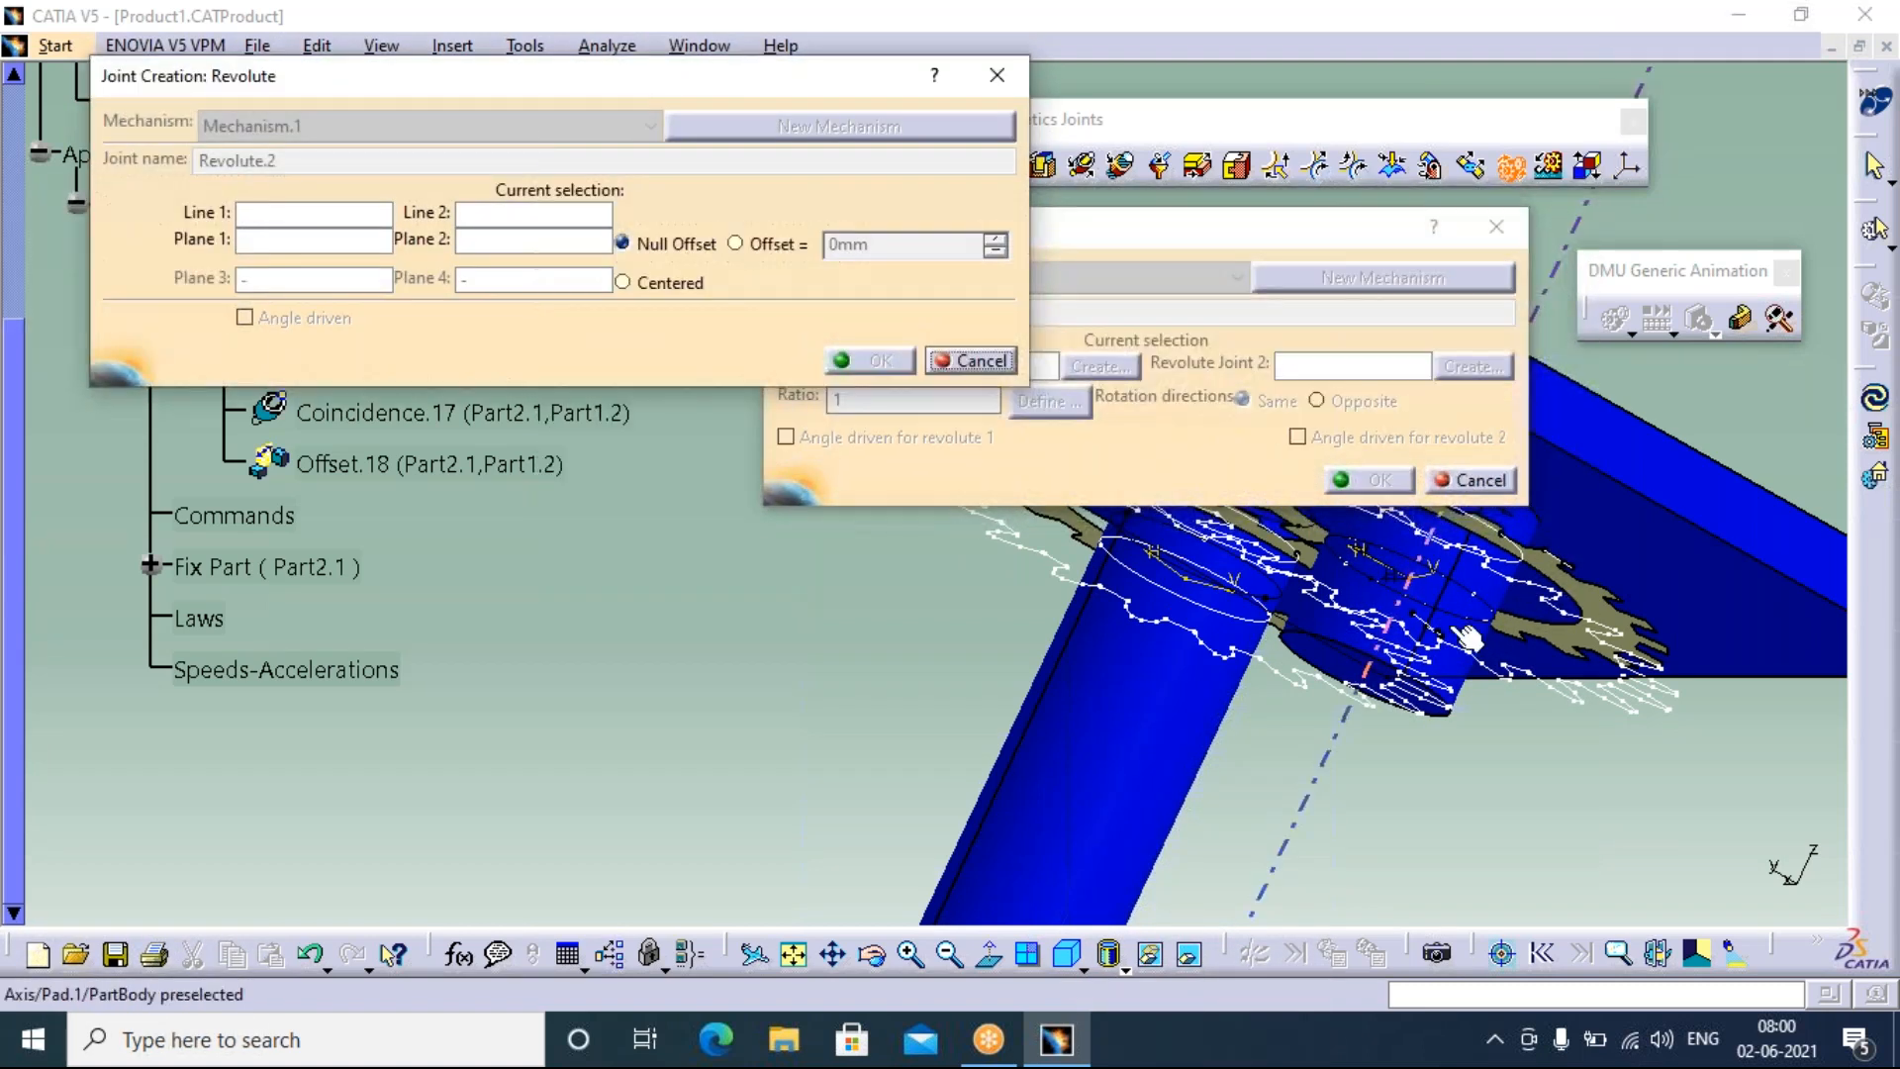
click(1450, 642)
mouse_move(1056, 1039)
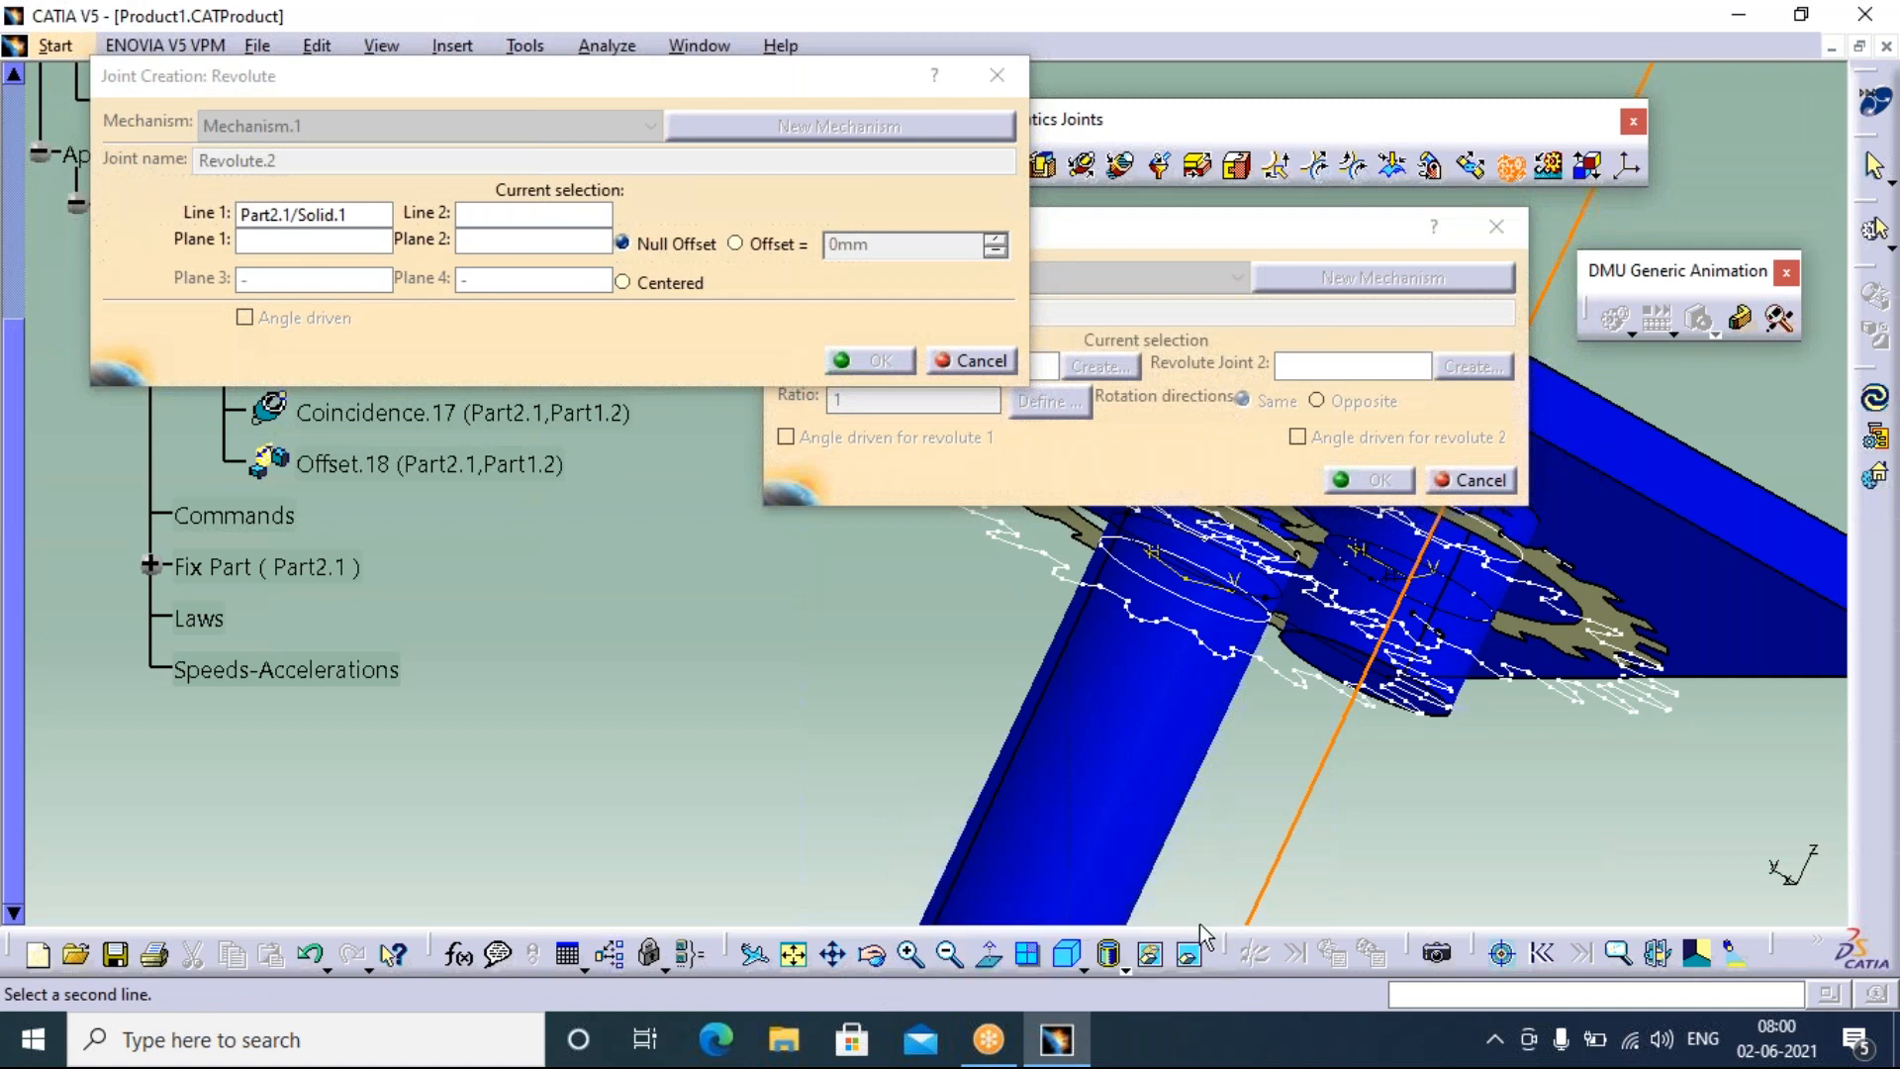
click(1188, 954)
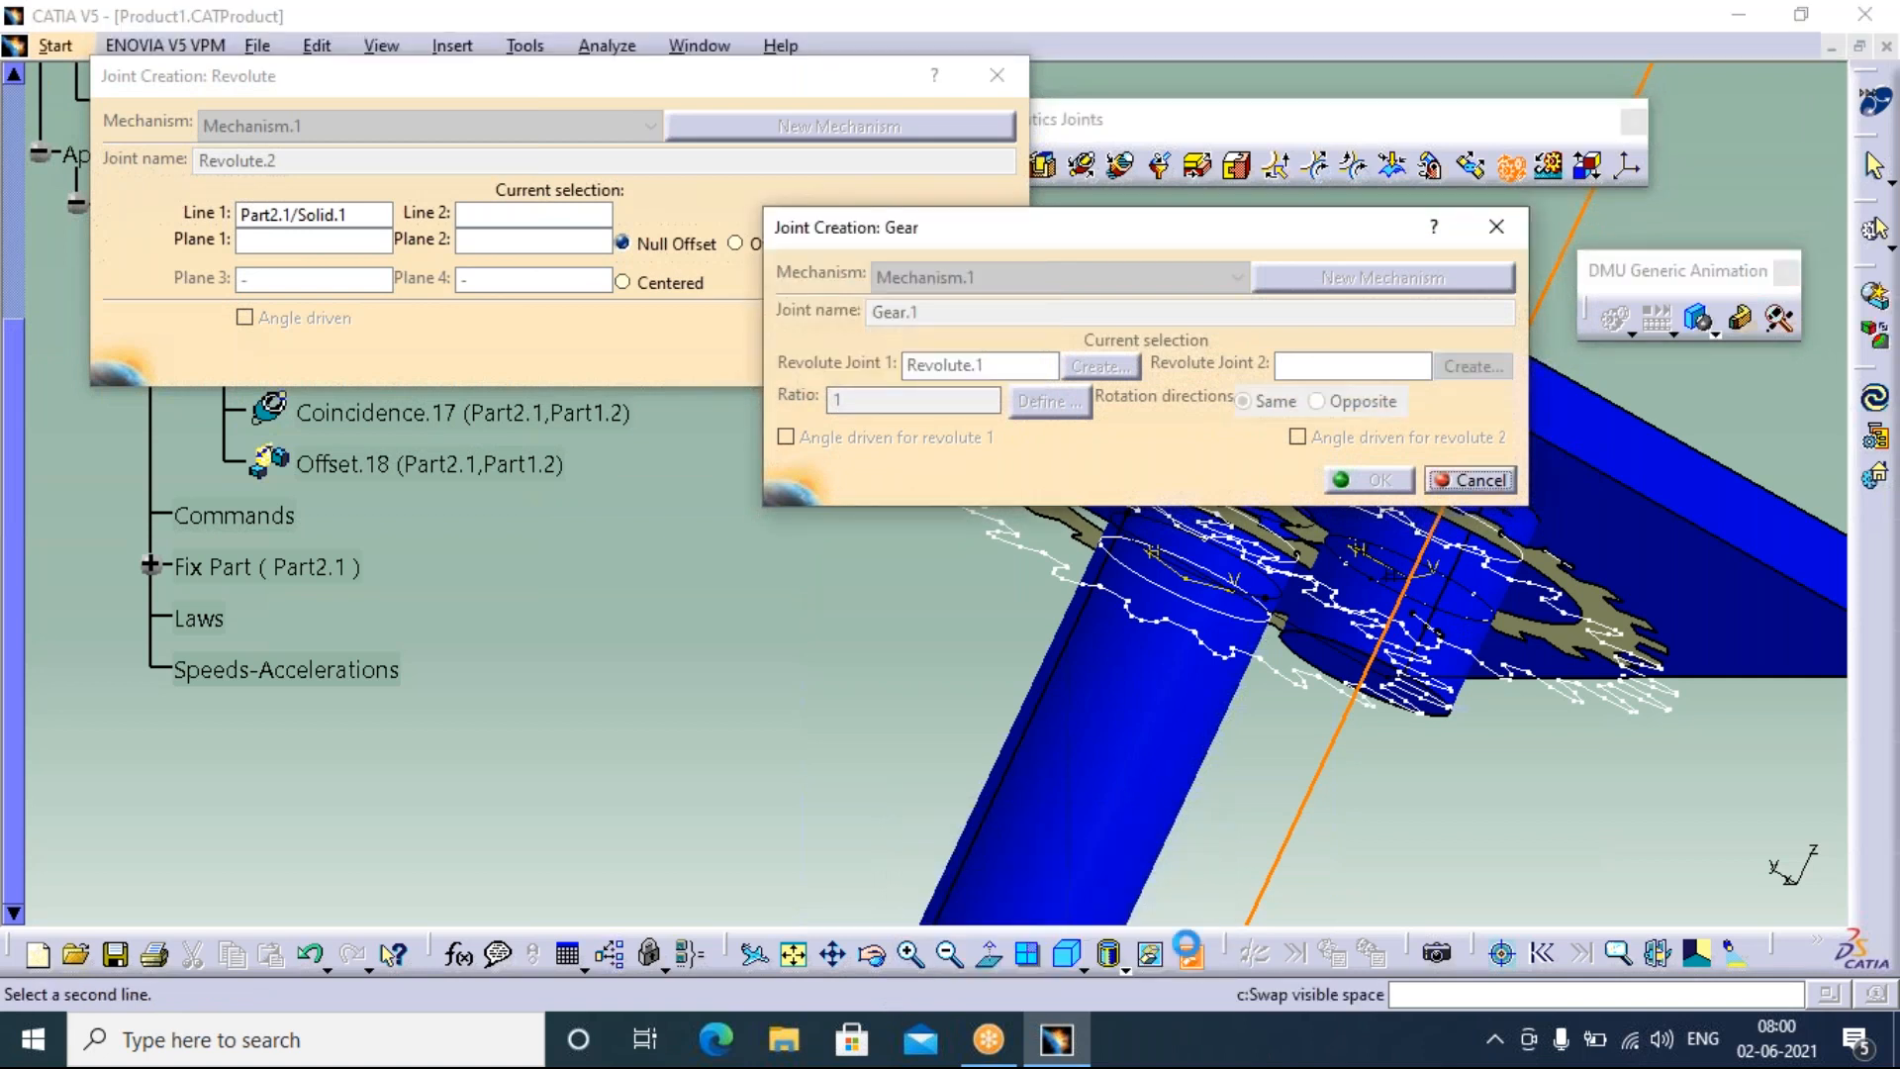
click(1413, 587)
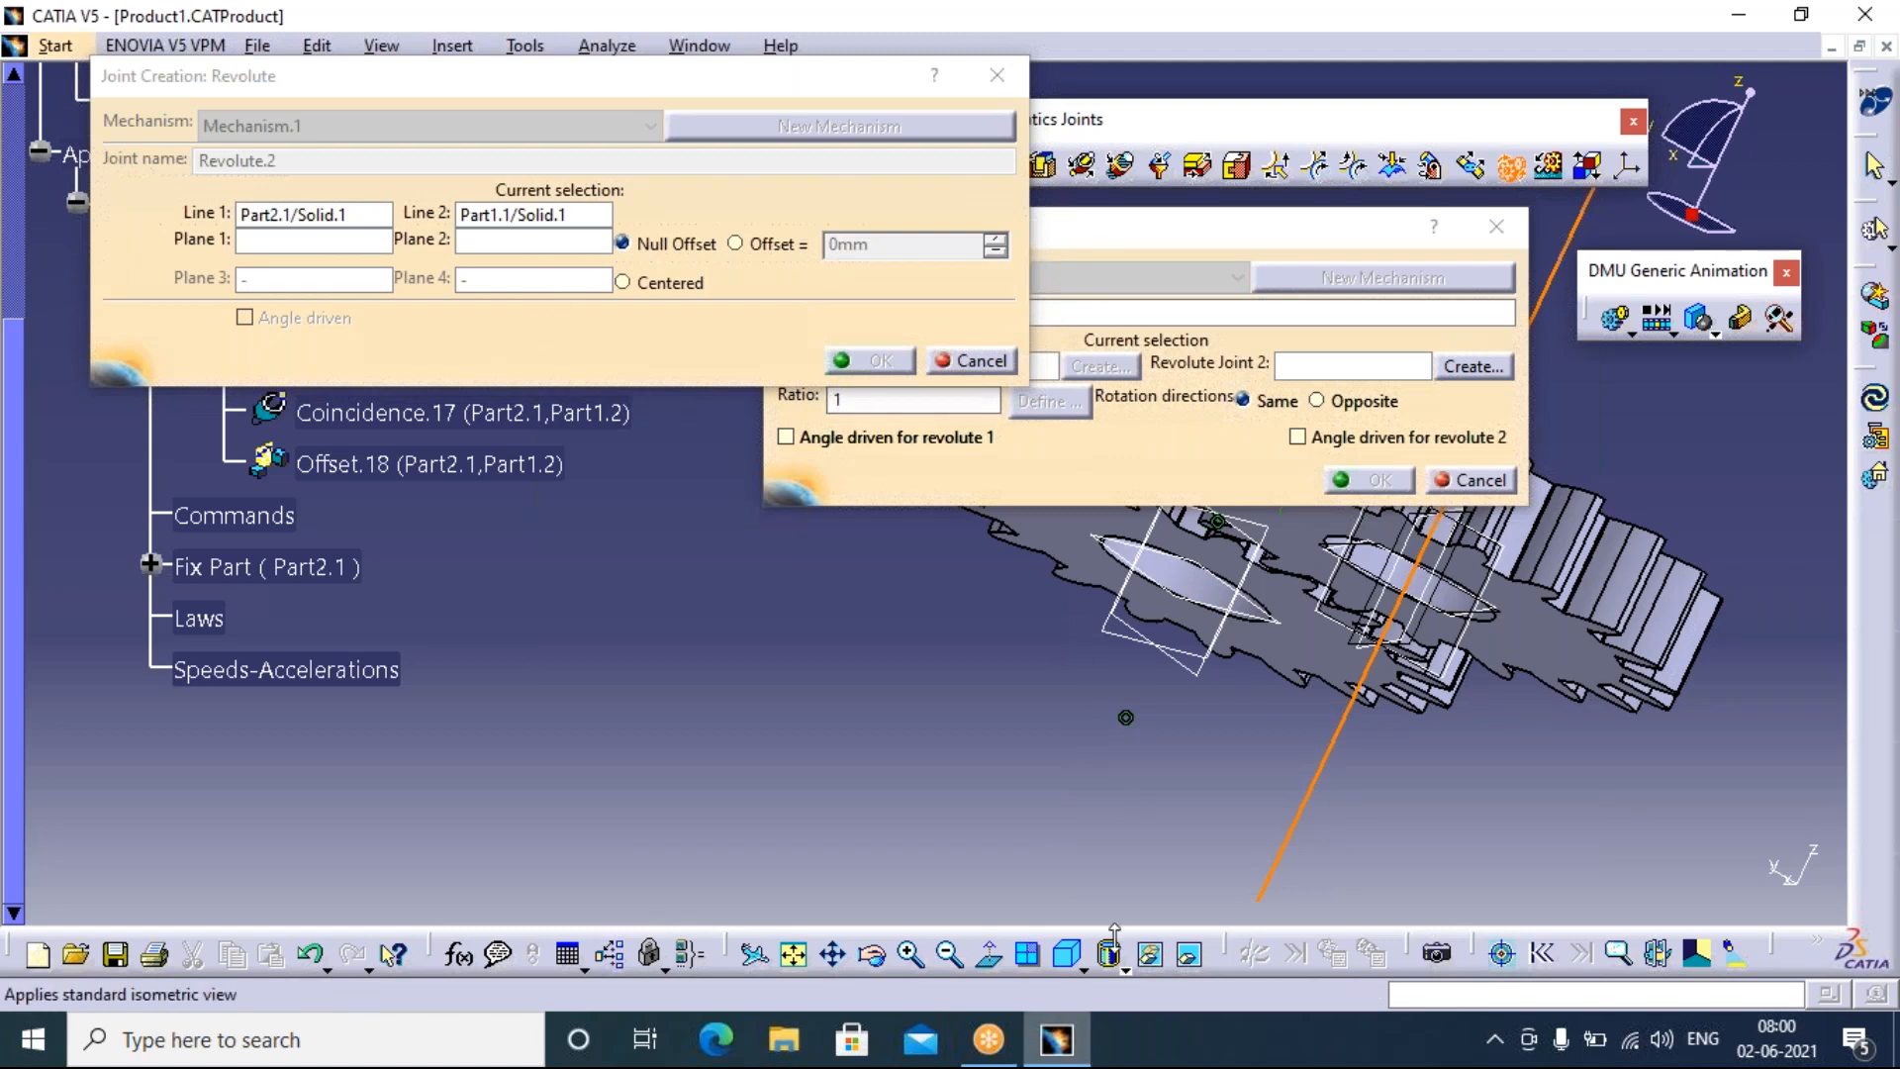
Complete Revolute.2 with a face of the hidden plate part as Plane 1 and the second gear's back face as Plane 2, keeping null offset
click(1191, 955)
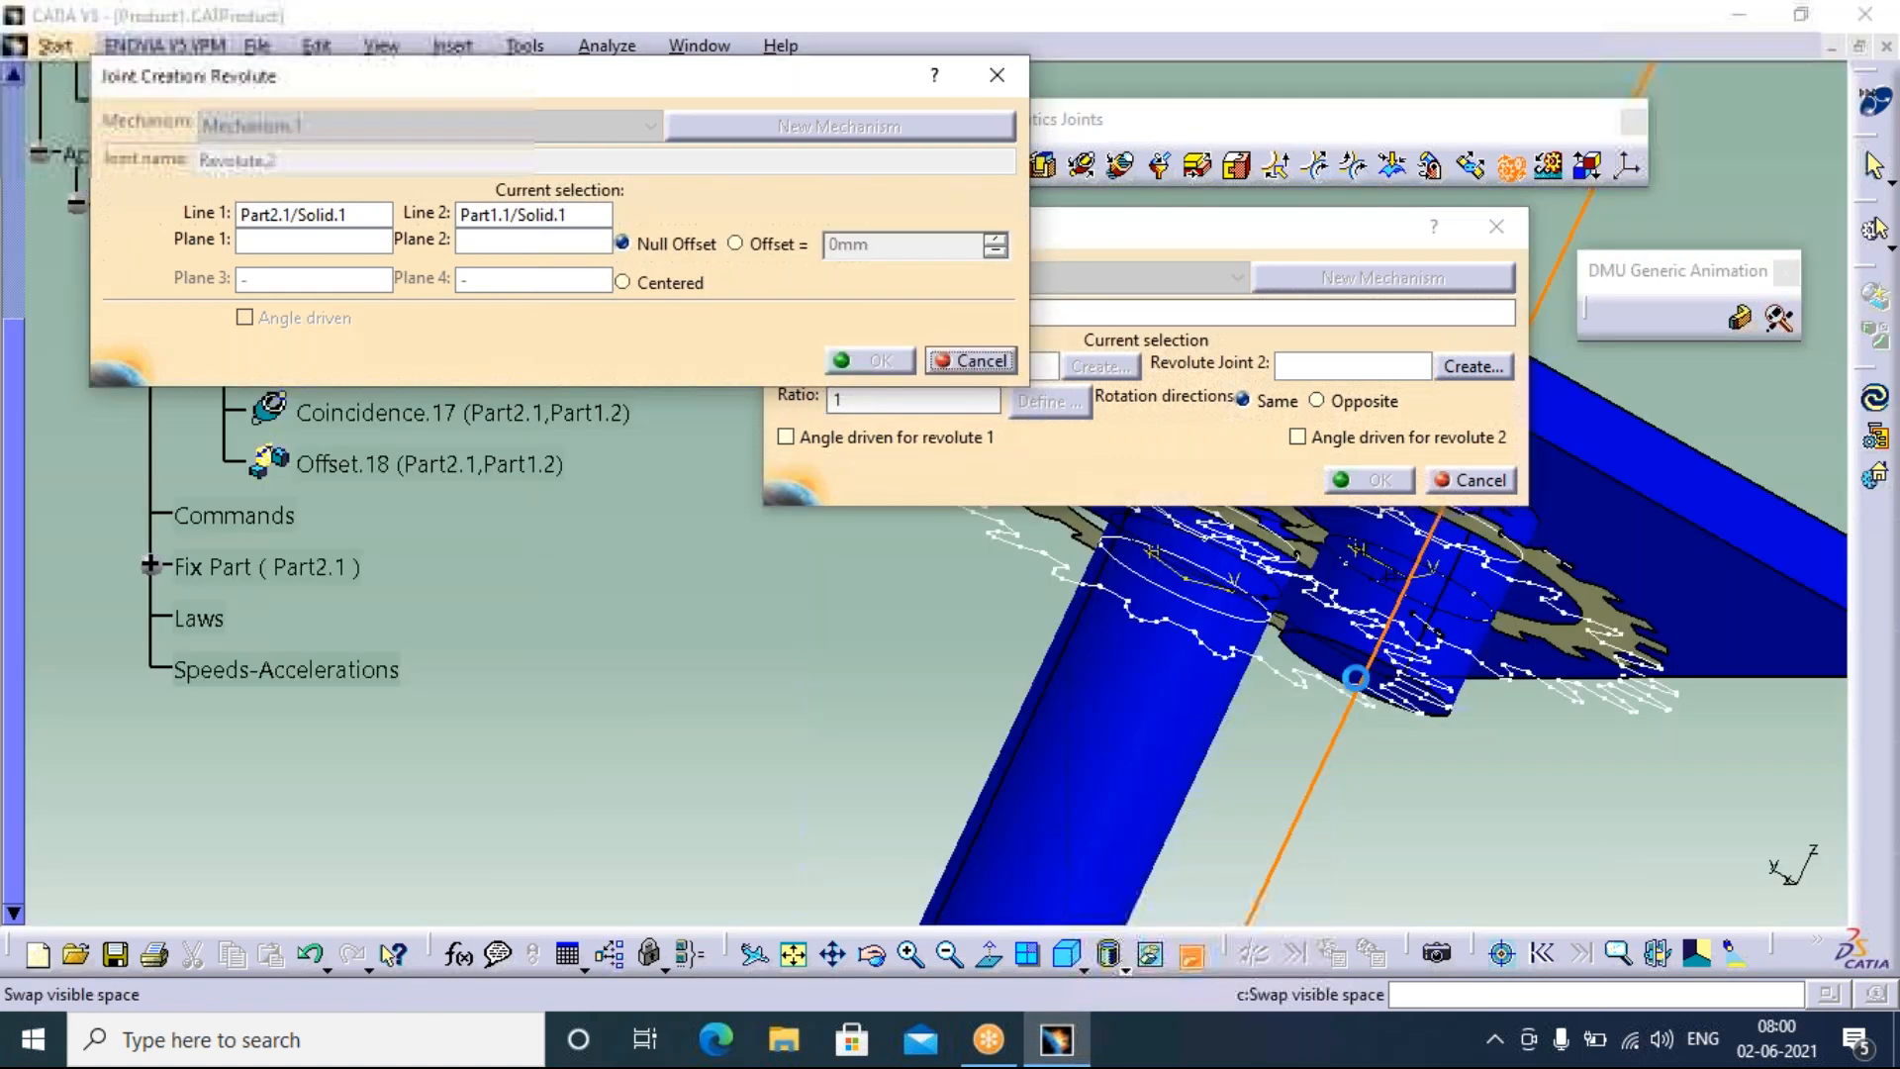
click(1355, 677)
click(1191, 955)
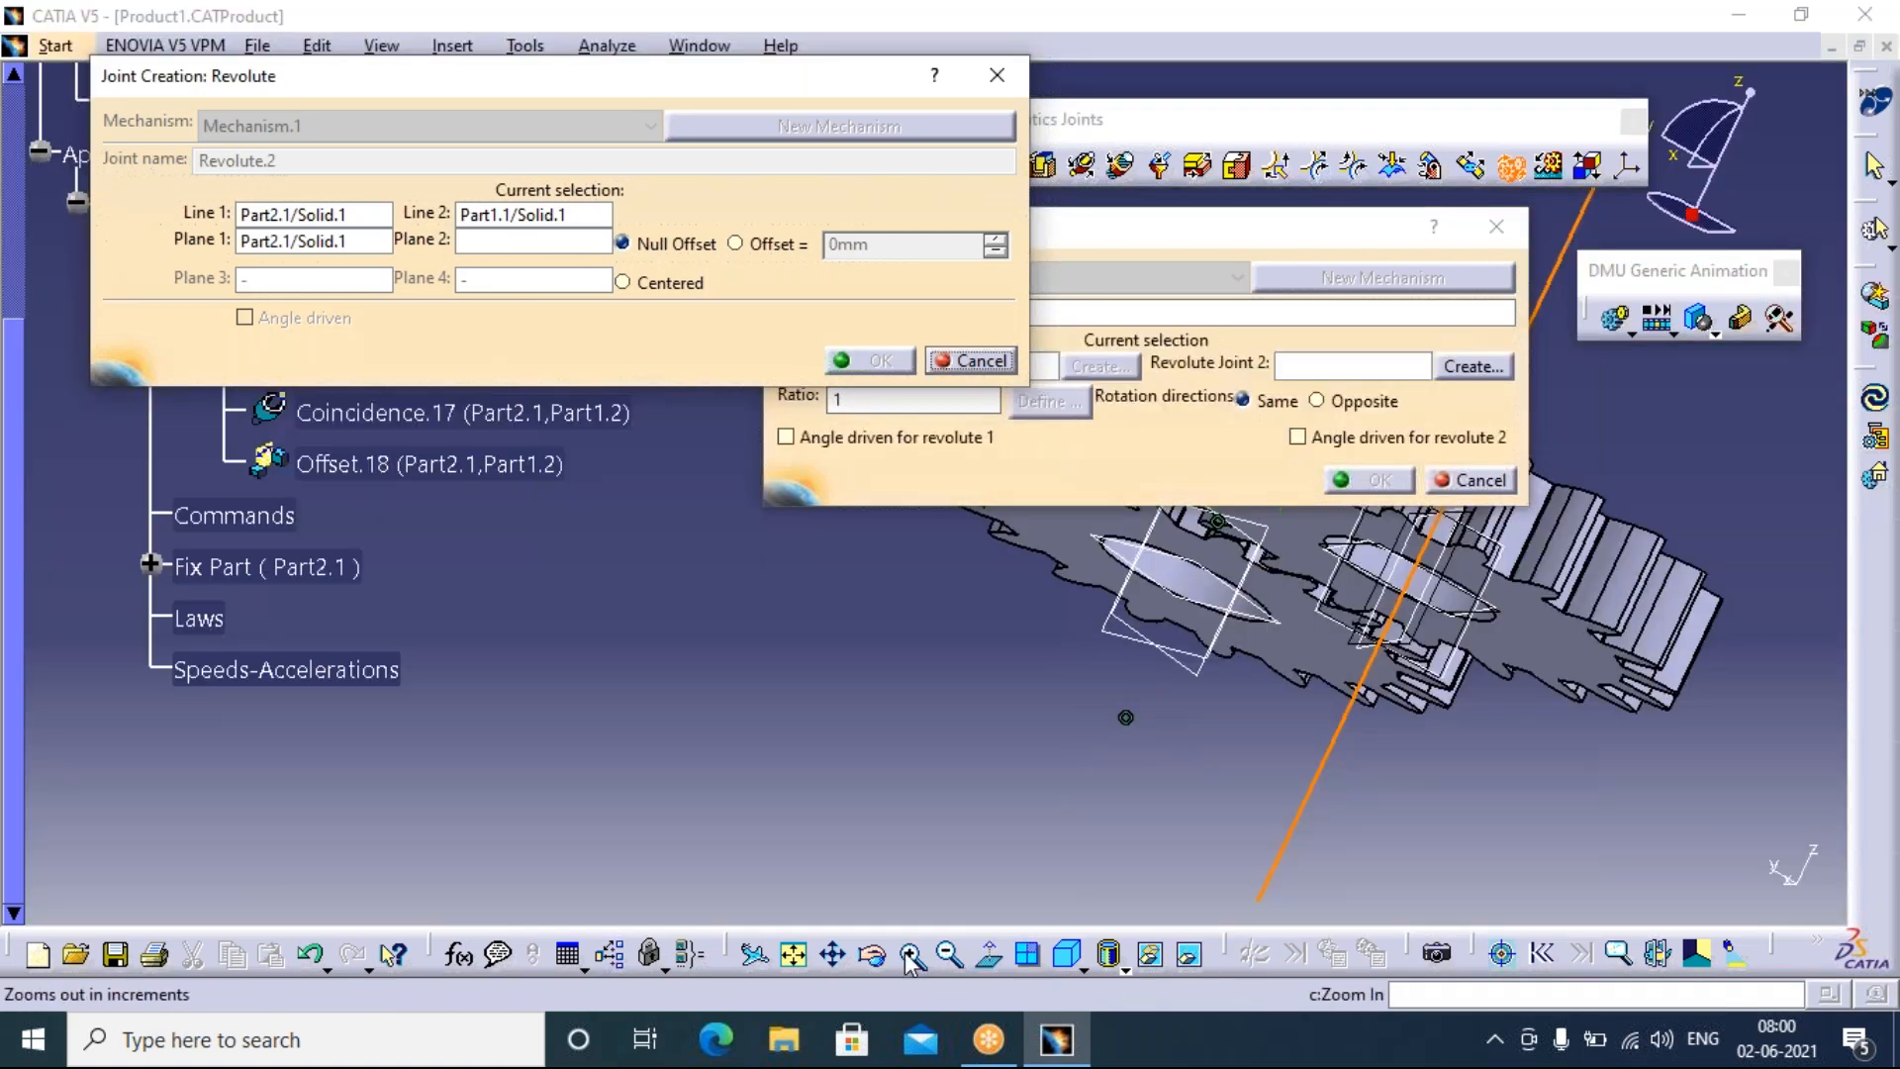
click(872, 955)
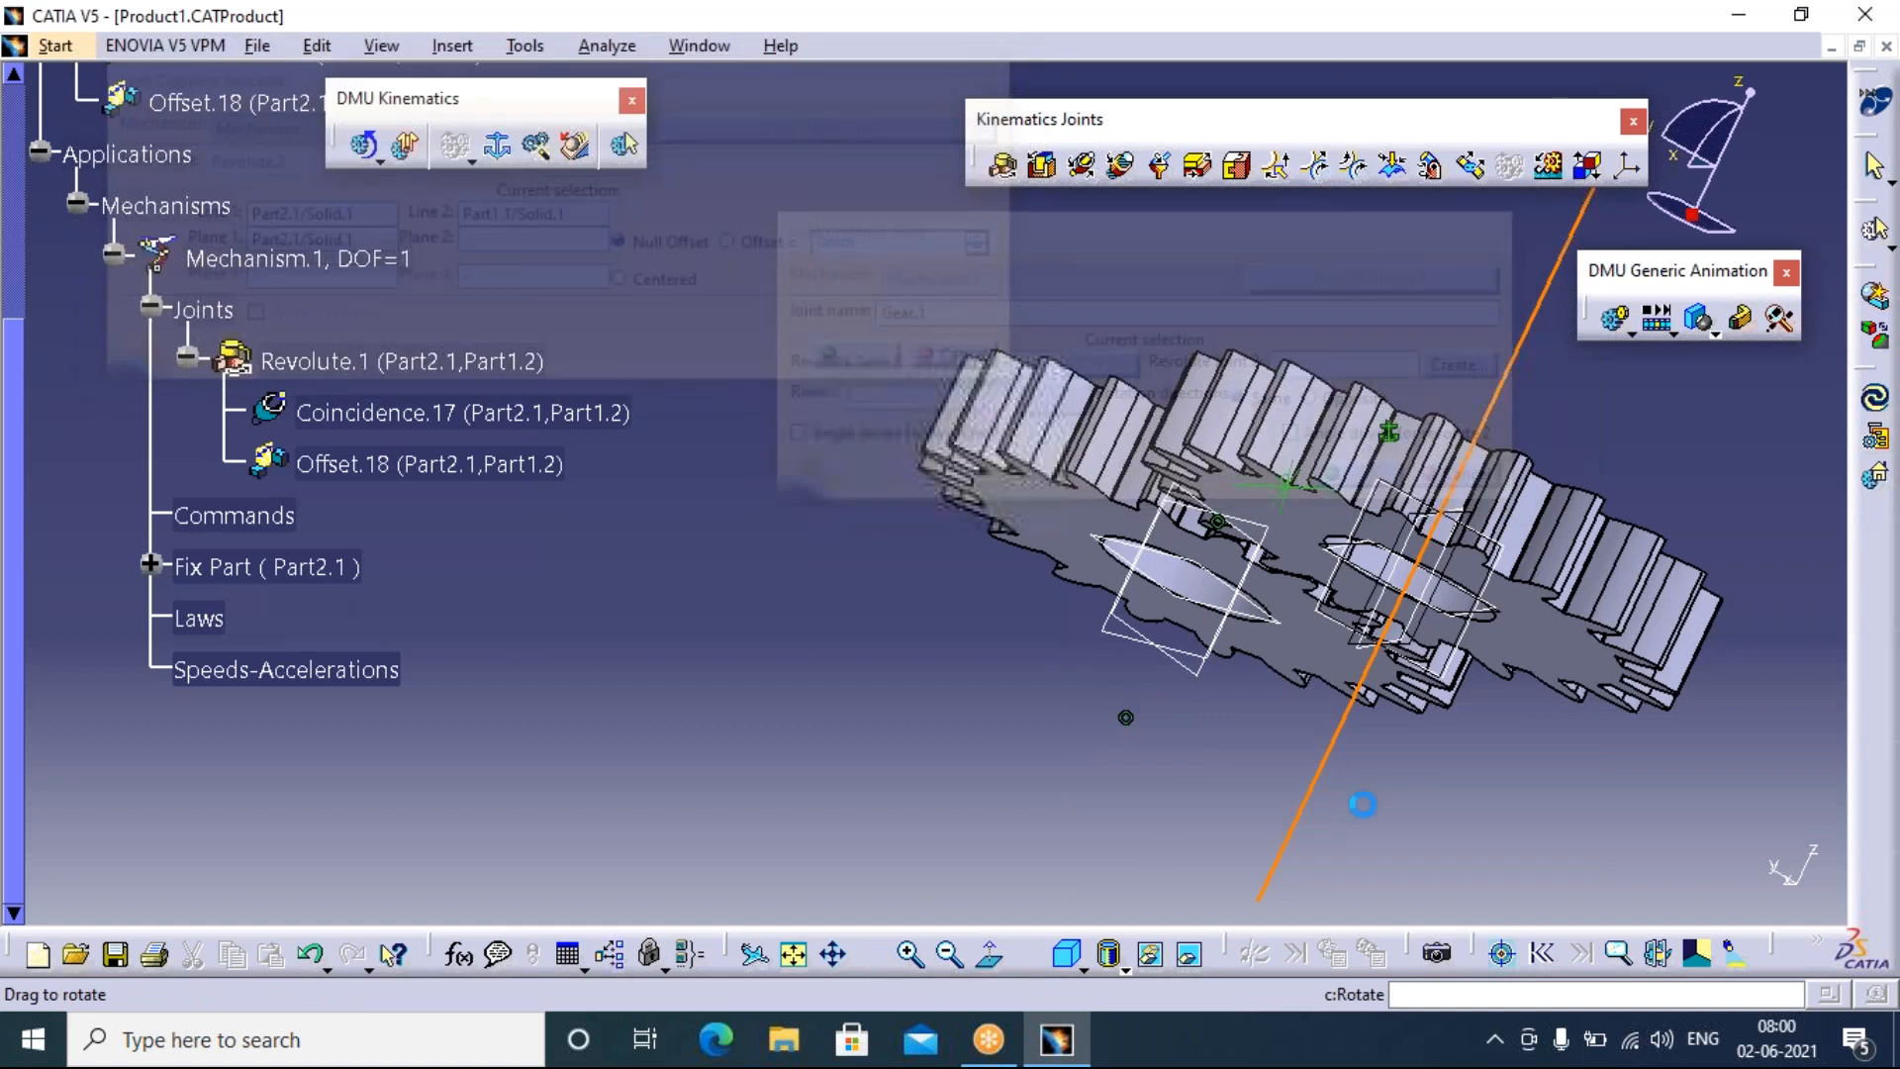
drag(1362, 804, 922, 784)
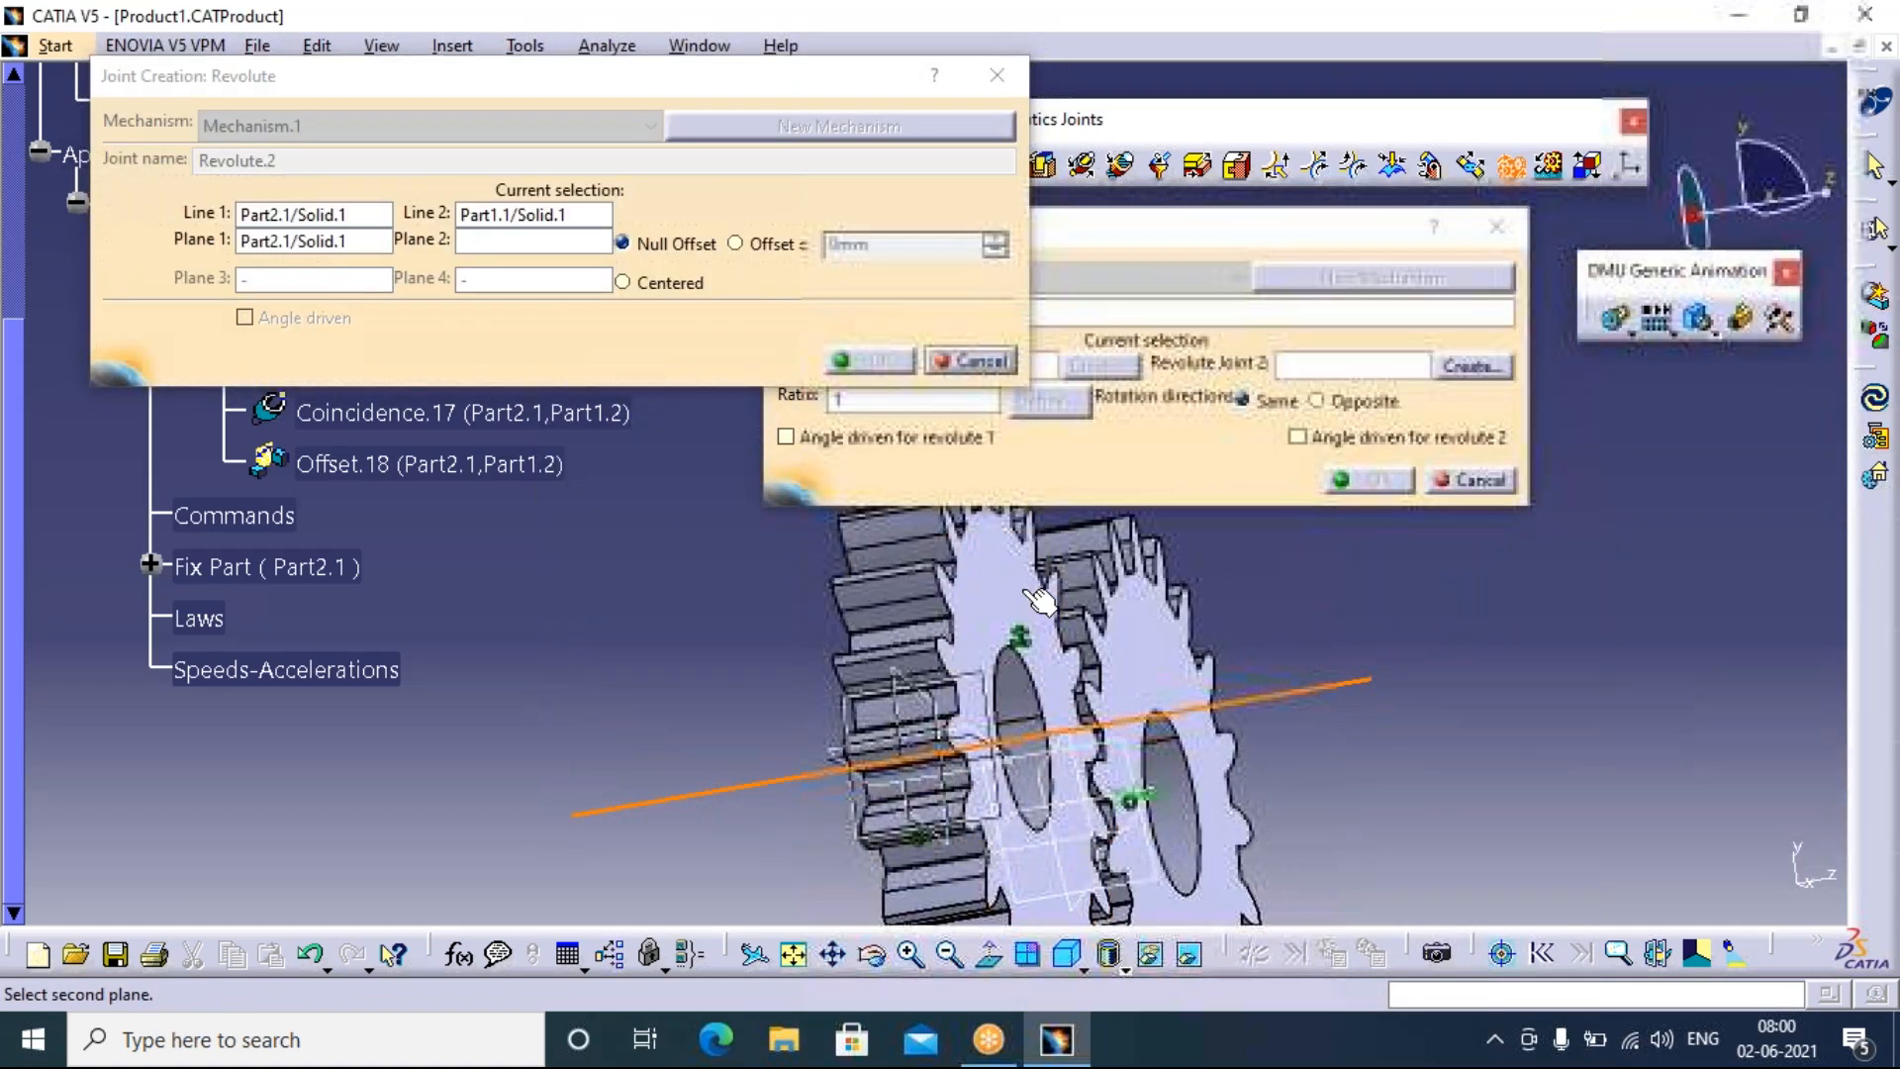
click(1038, 600)
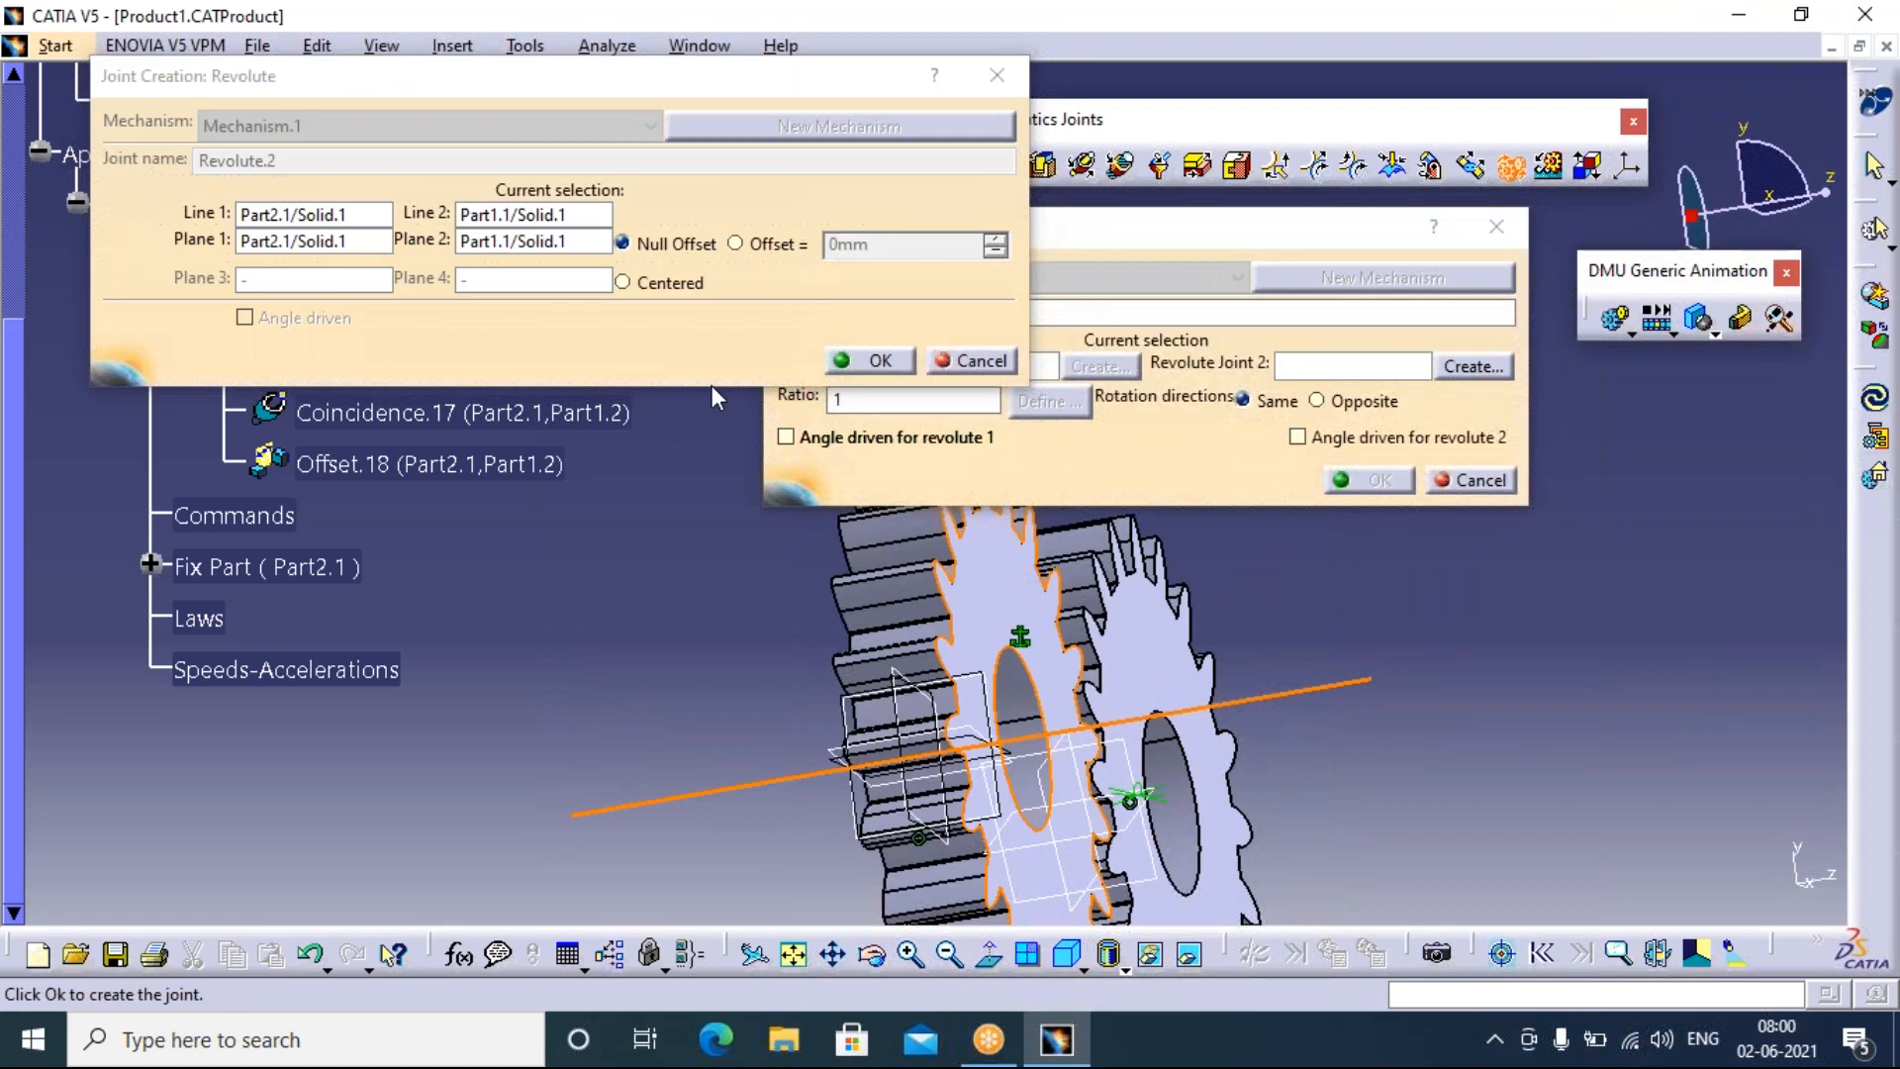
click(871, 361)
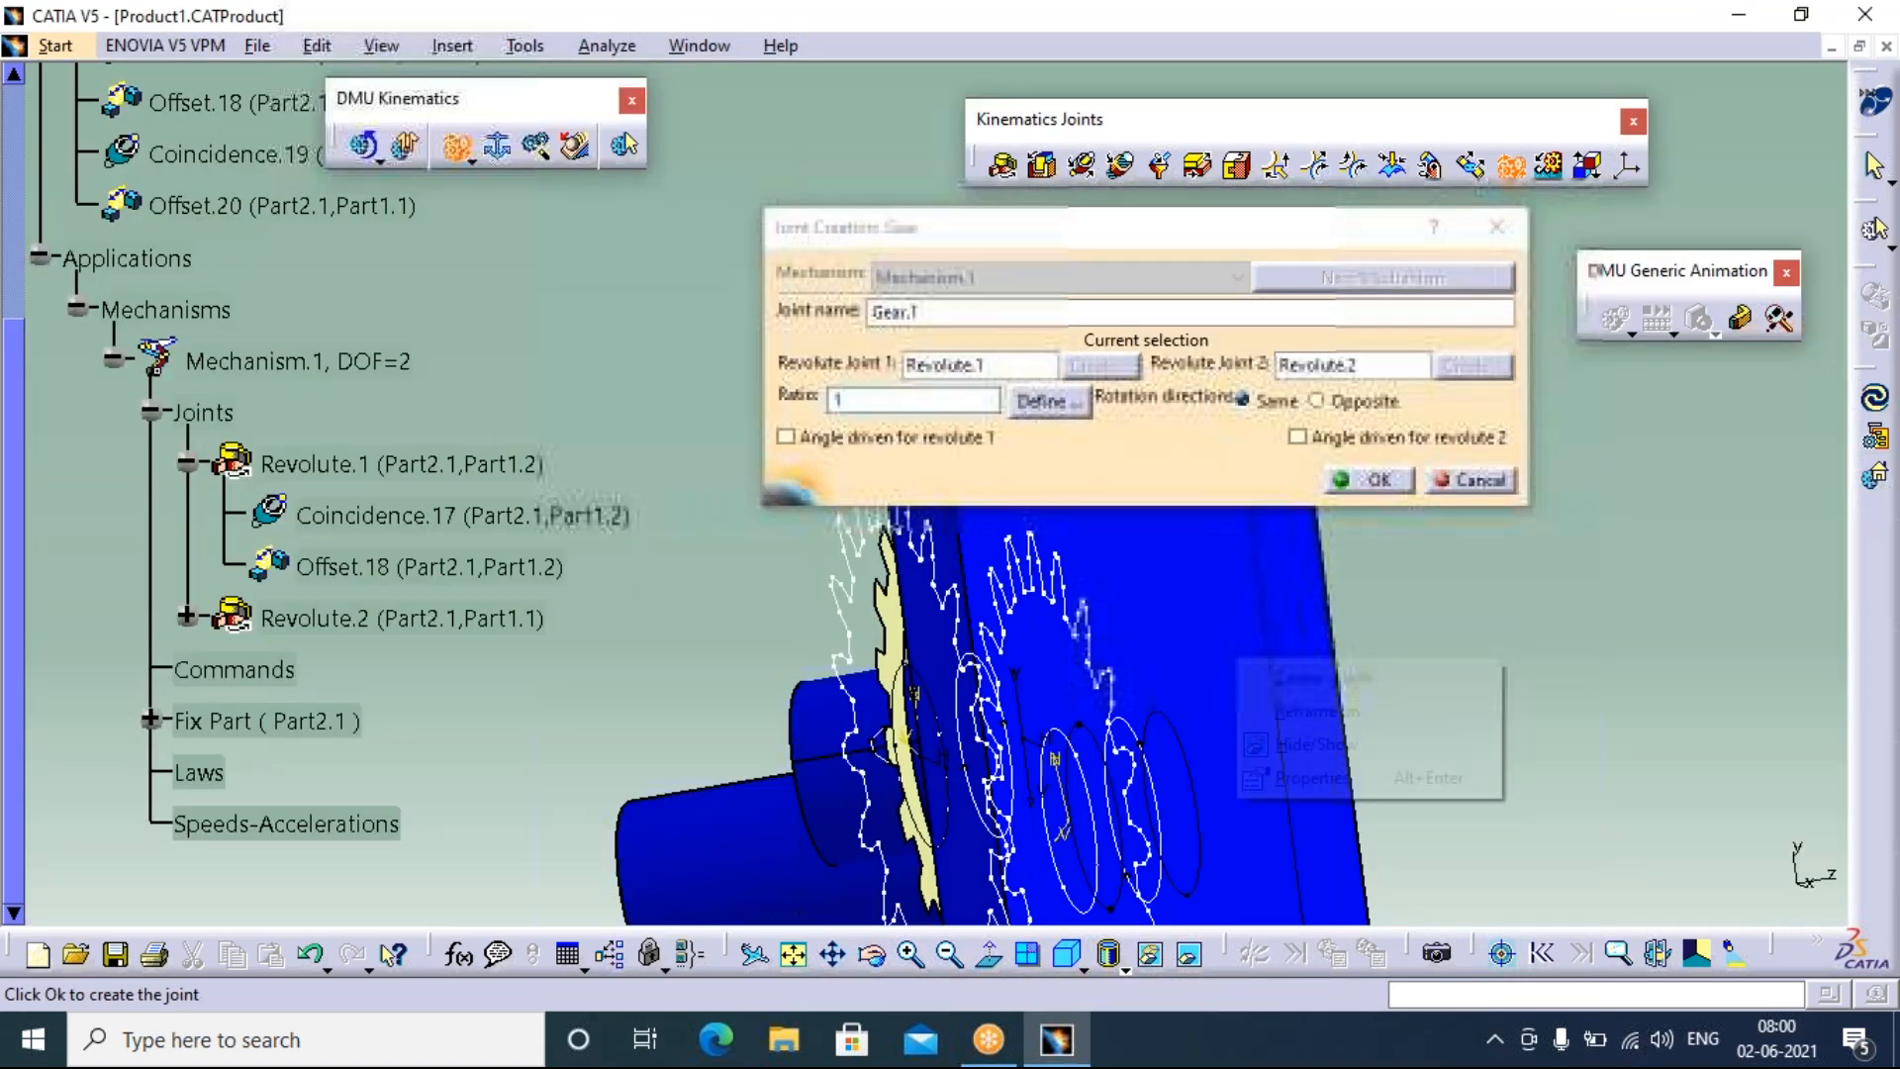
Unhide the plate, return to the visible space, and place the gear joint dialog clear of both gears
click(1315, 745)
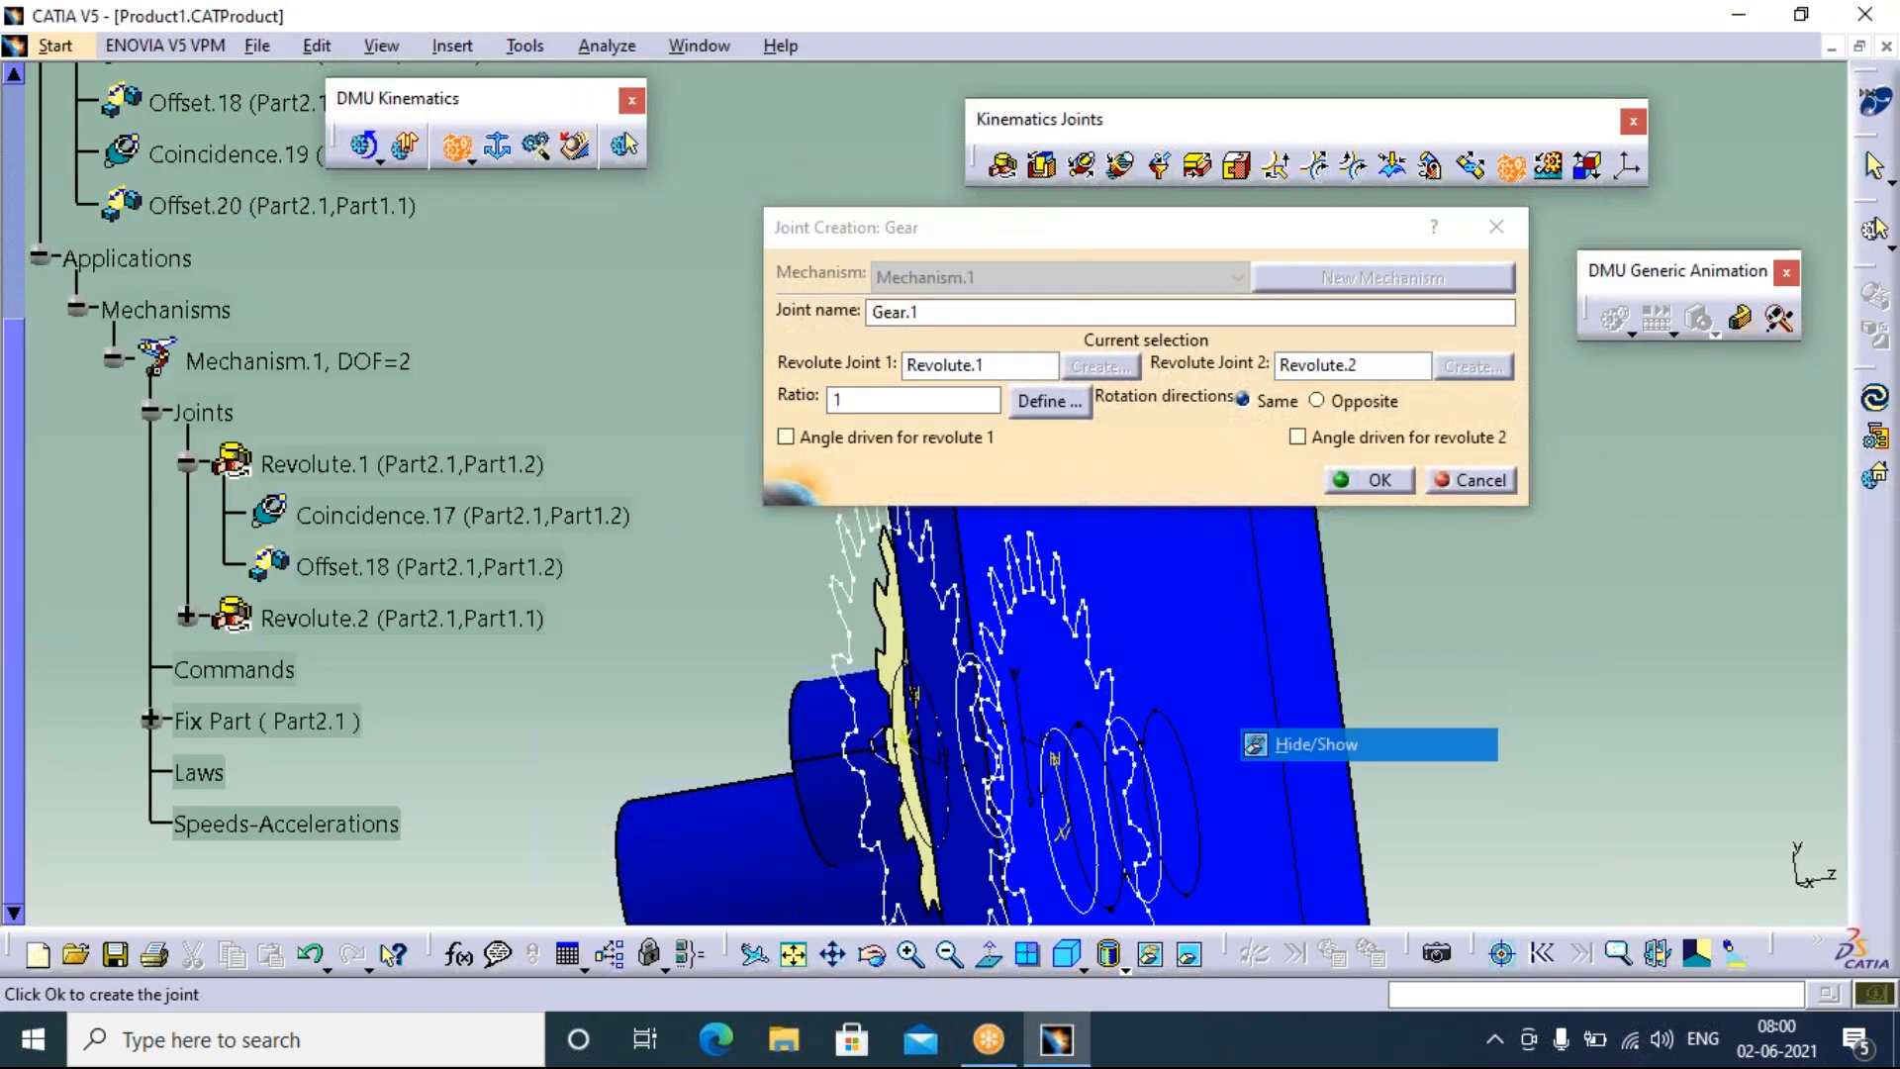
click(1174, 957)
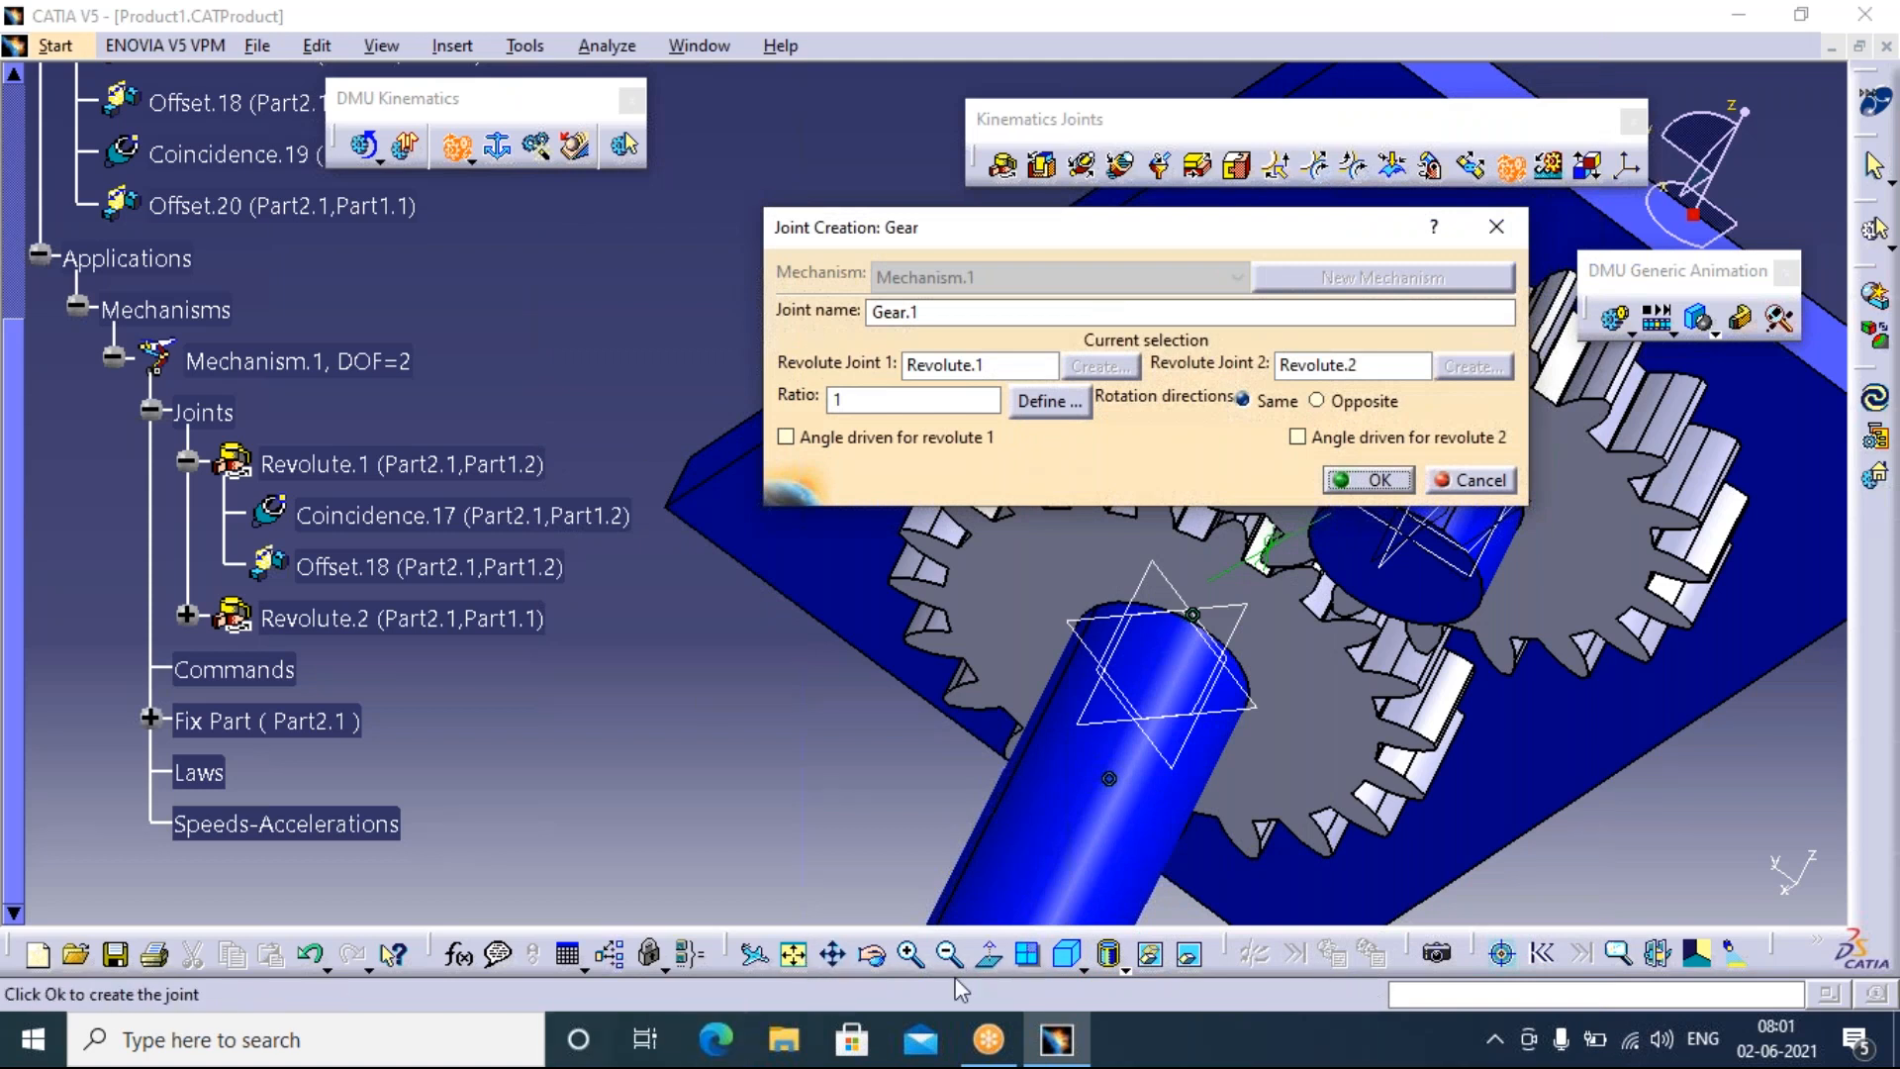
click(875, 958)
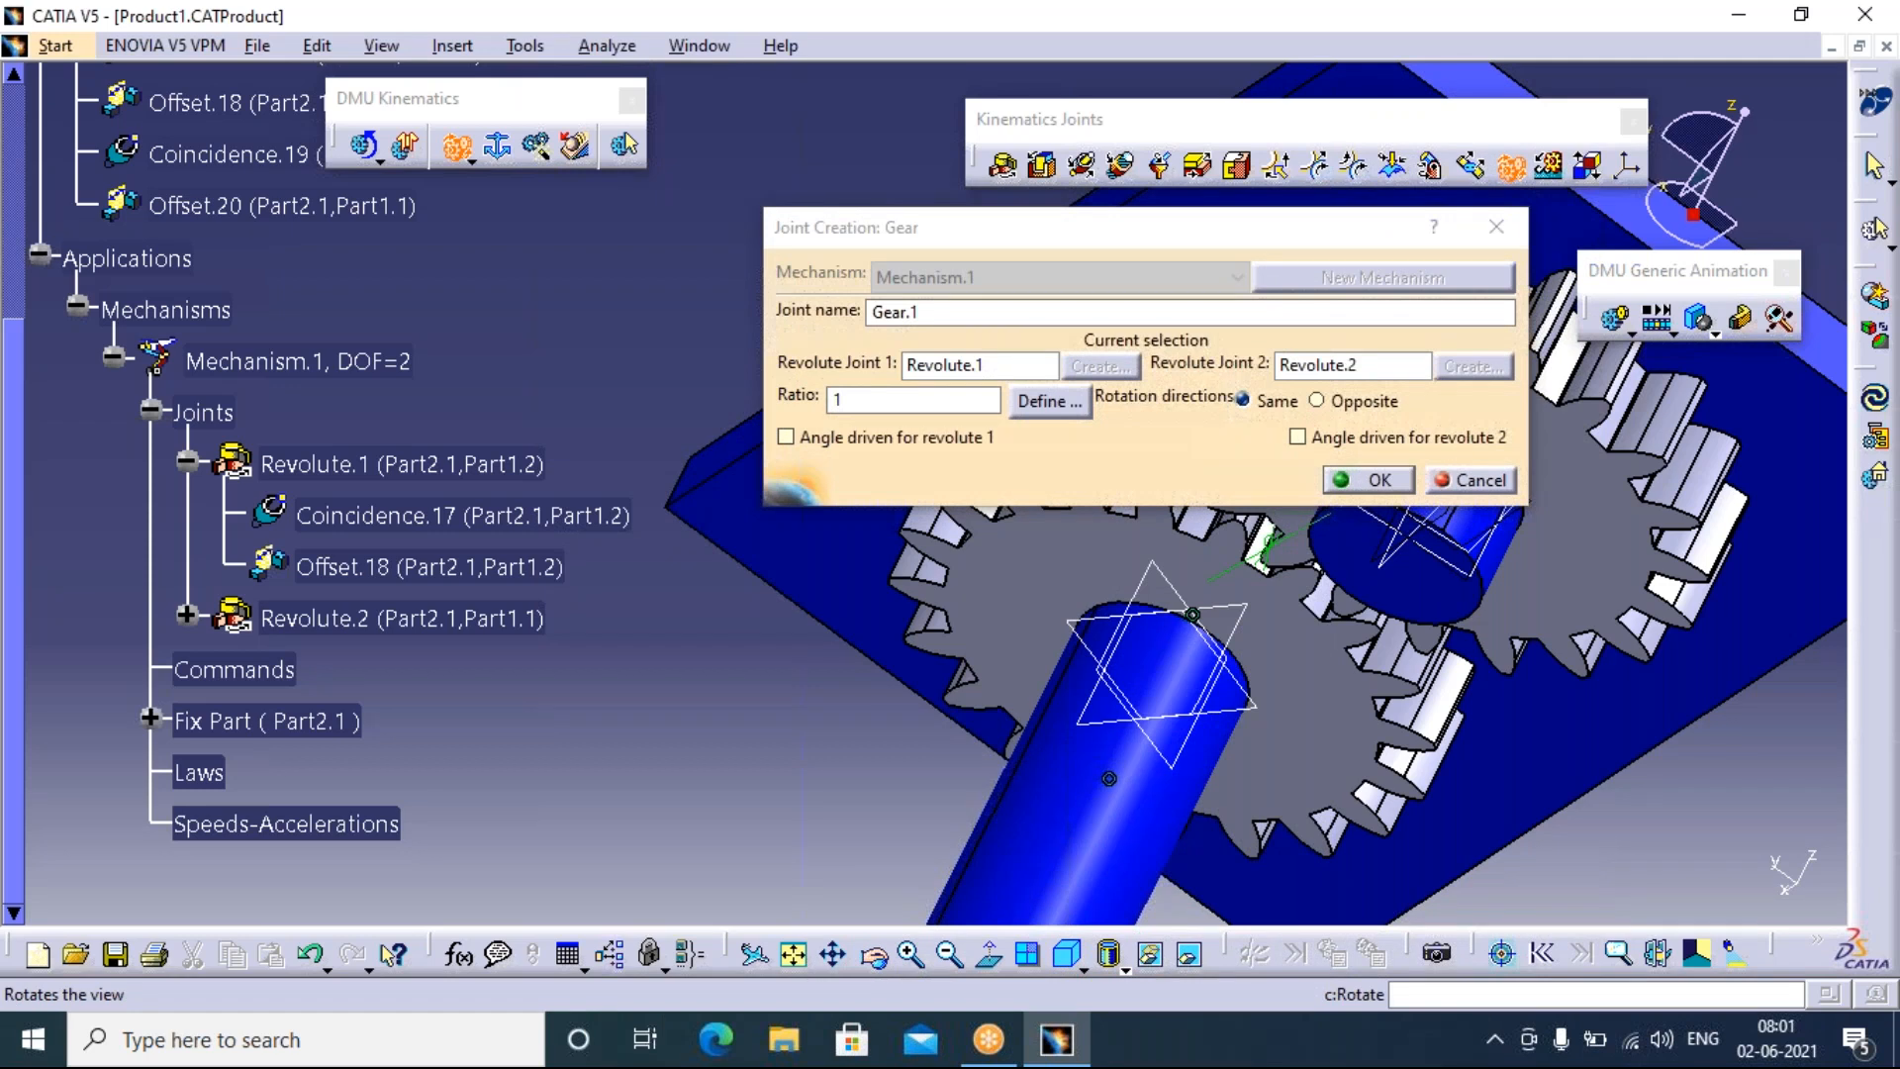
drag(880, 899, 907, 758)
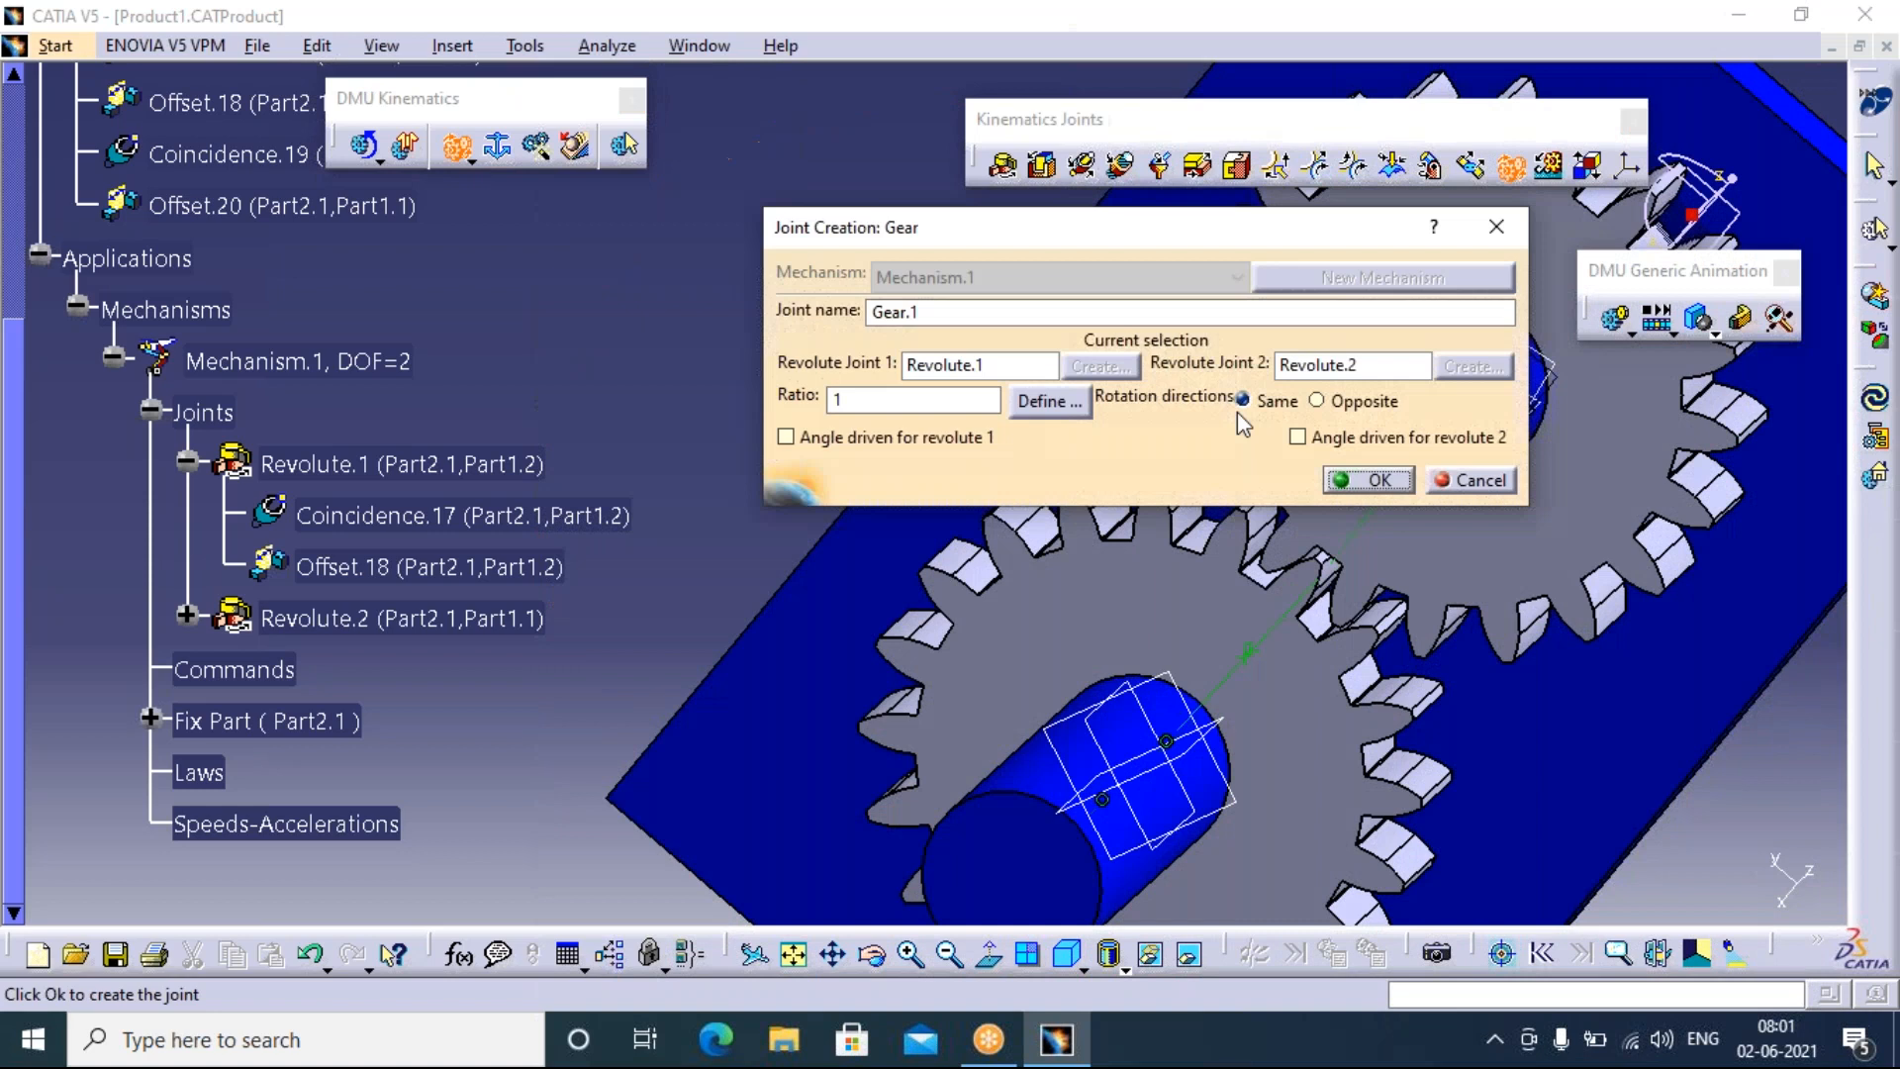
drag(1197, 229, 744, 204)
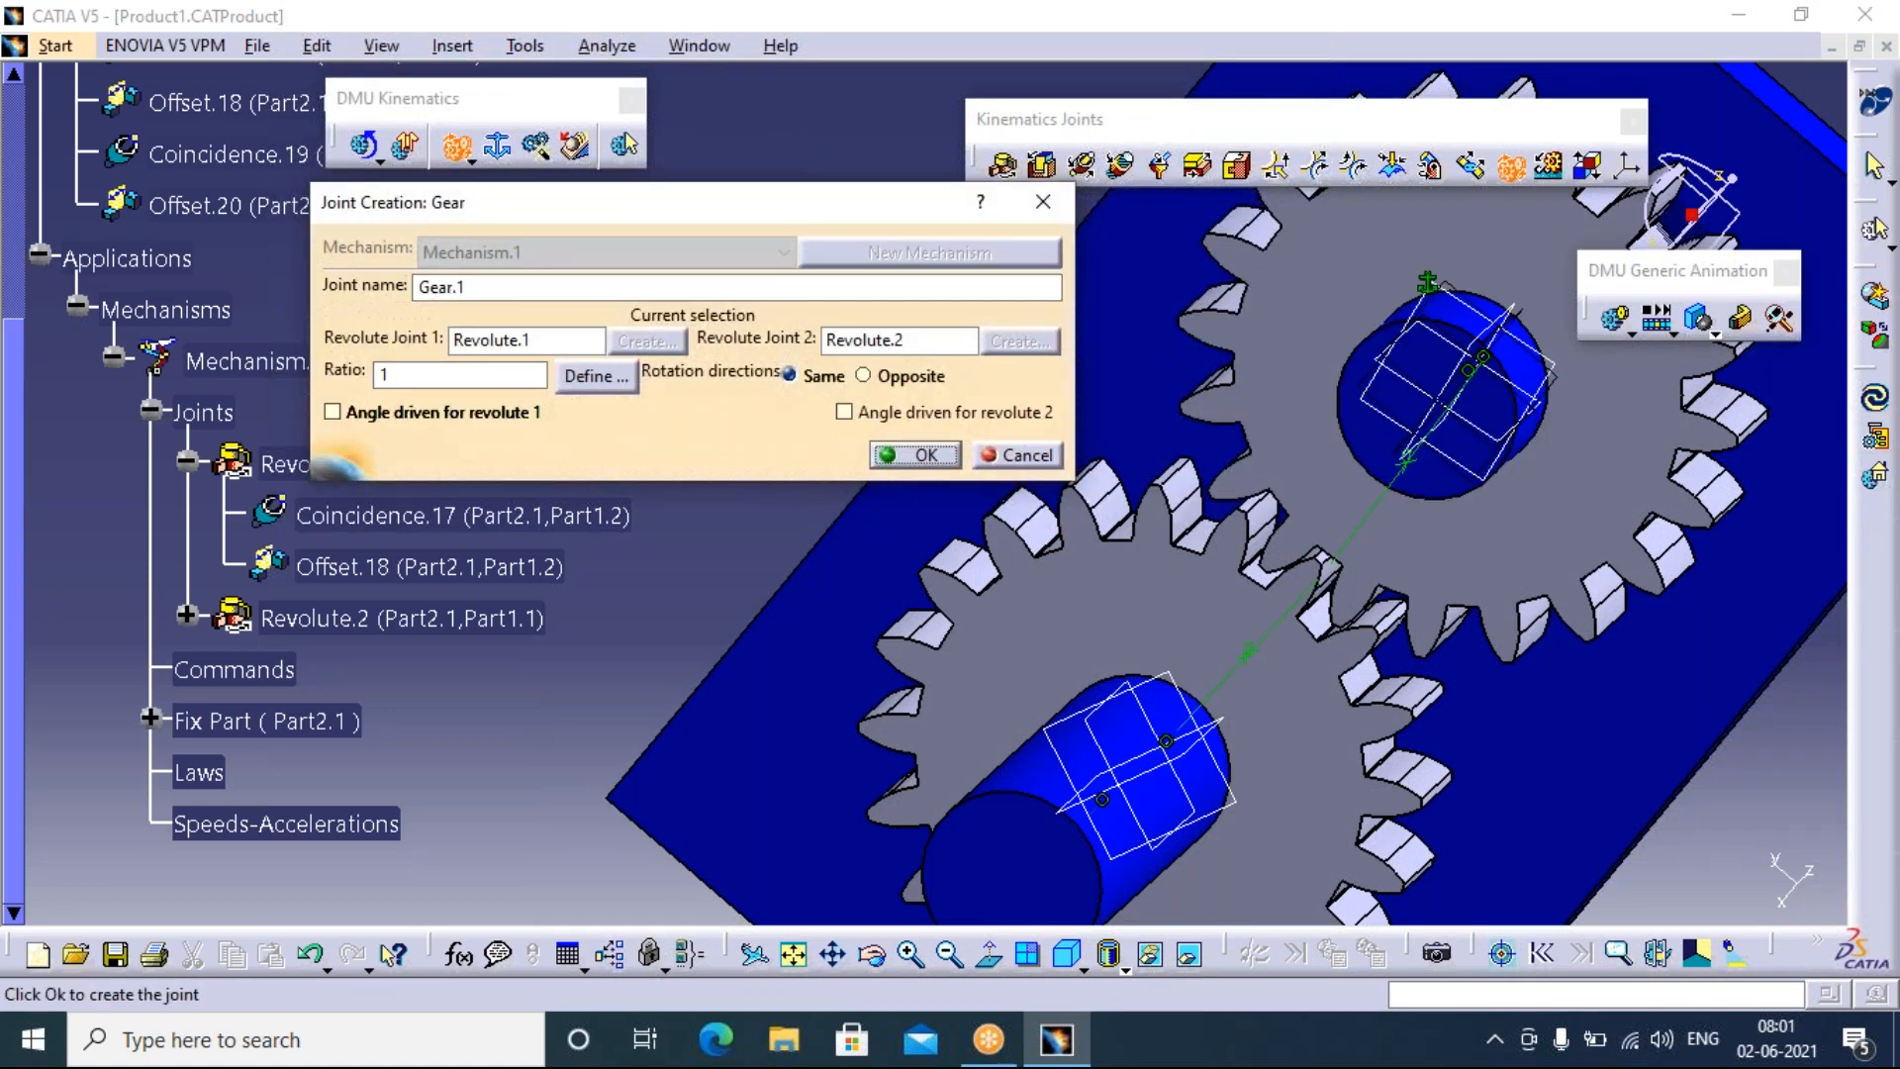
Create Gear.1 with ratio 1, the same rotation direction, and the angle driven for revolute 1
click(592, 380)
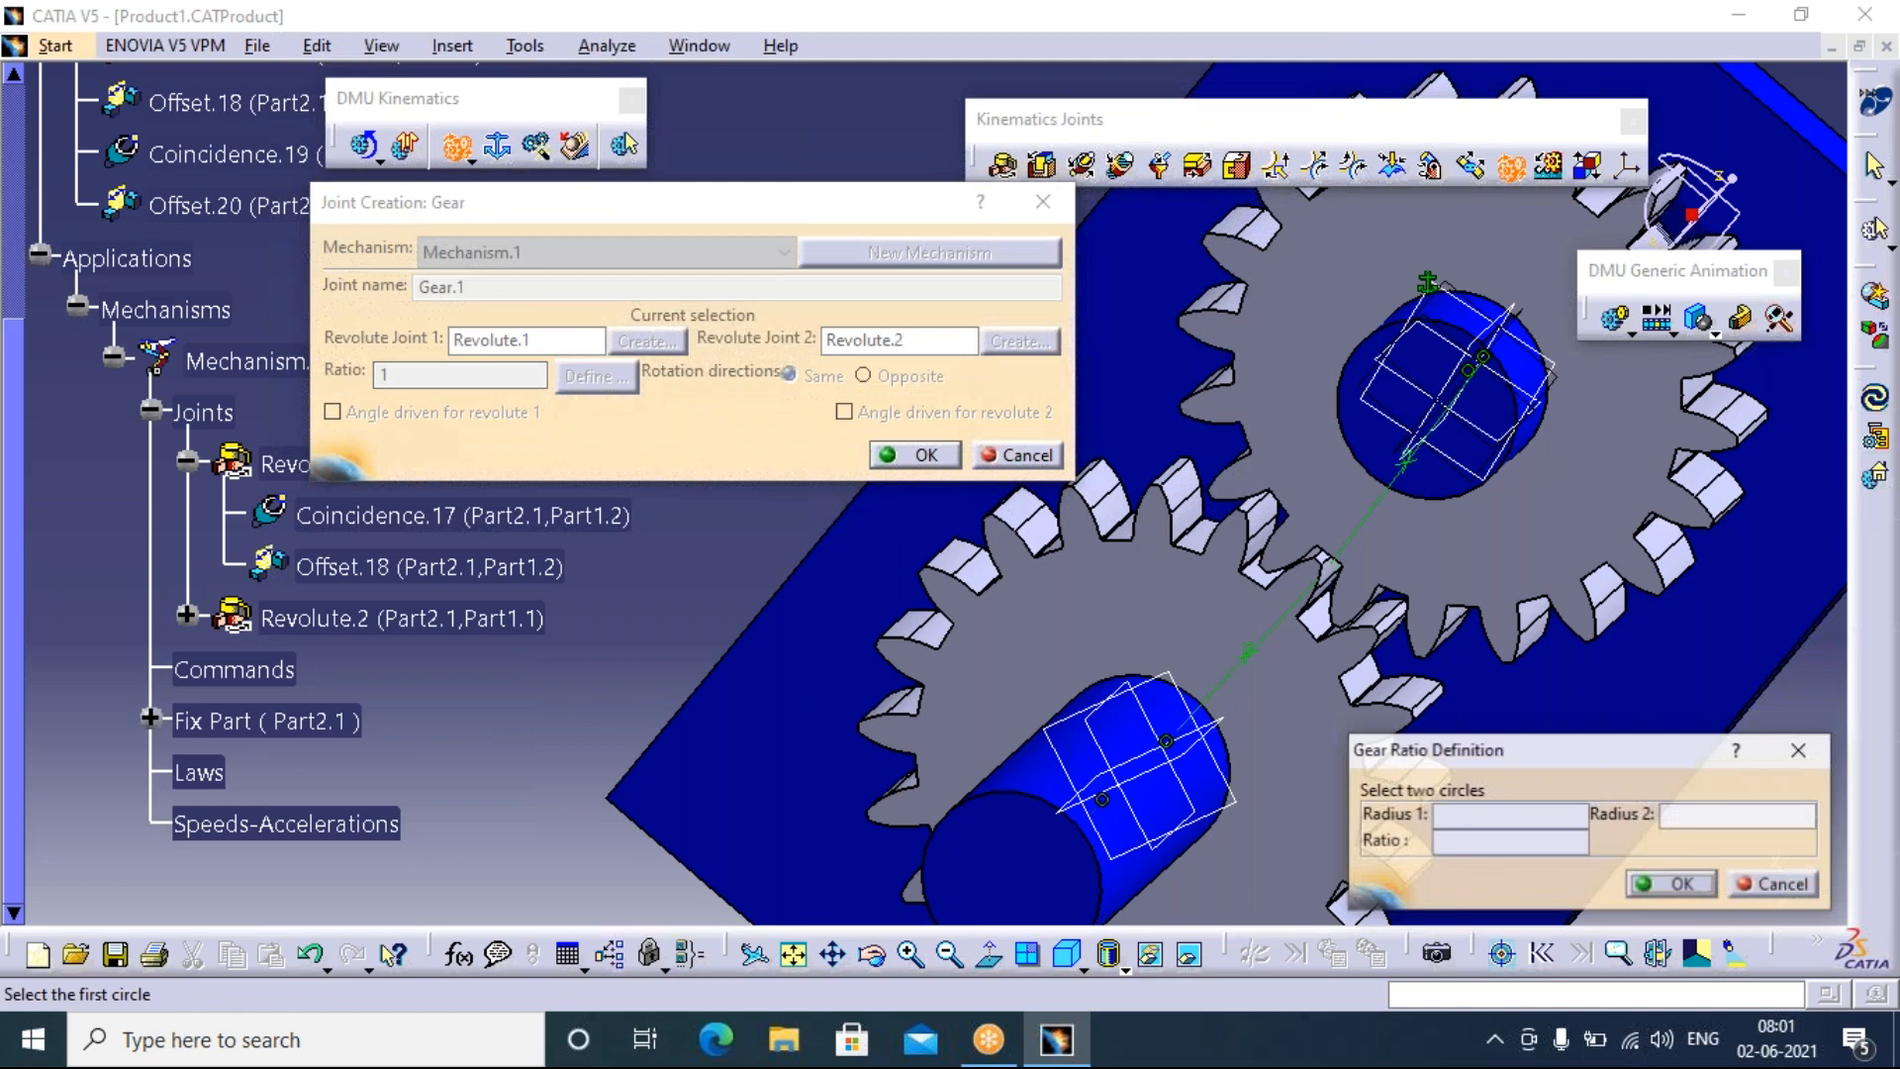
drag(1445, 760, 693, 602)
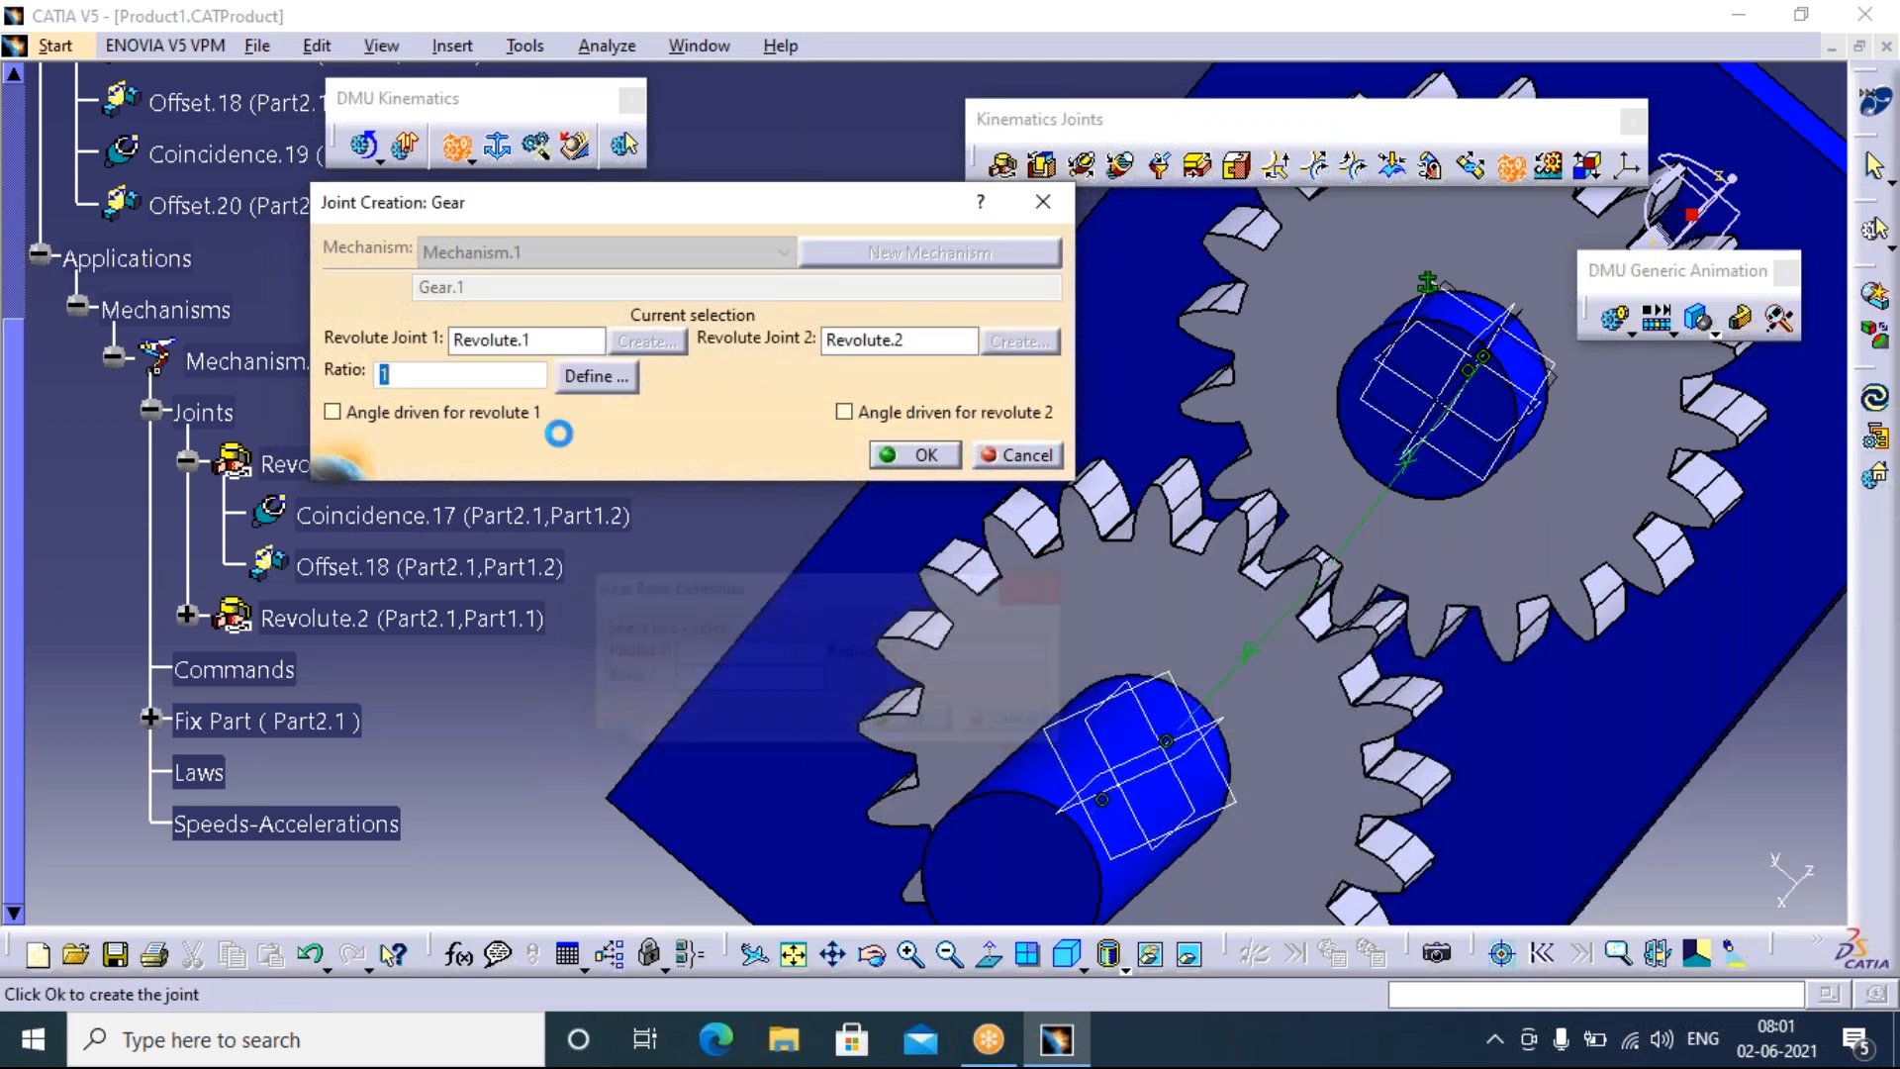
click(334, 412)
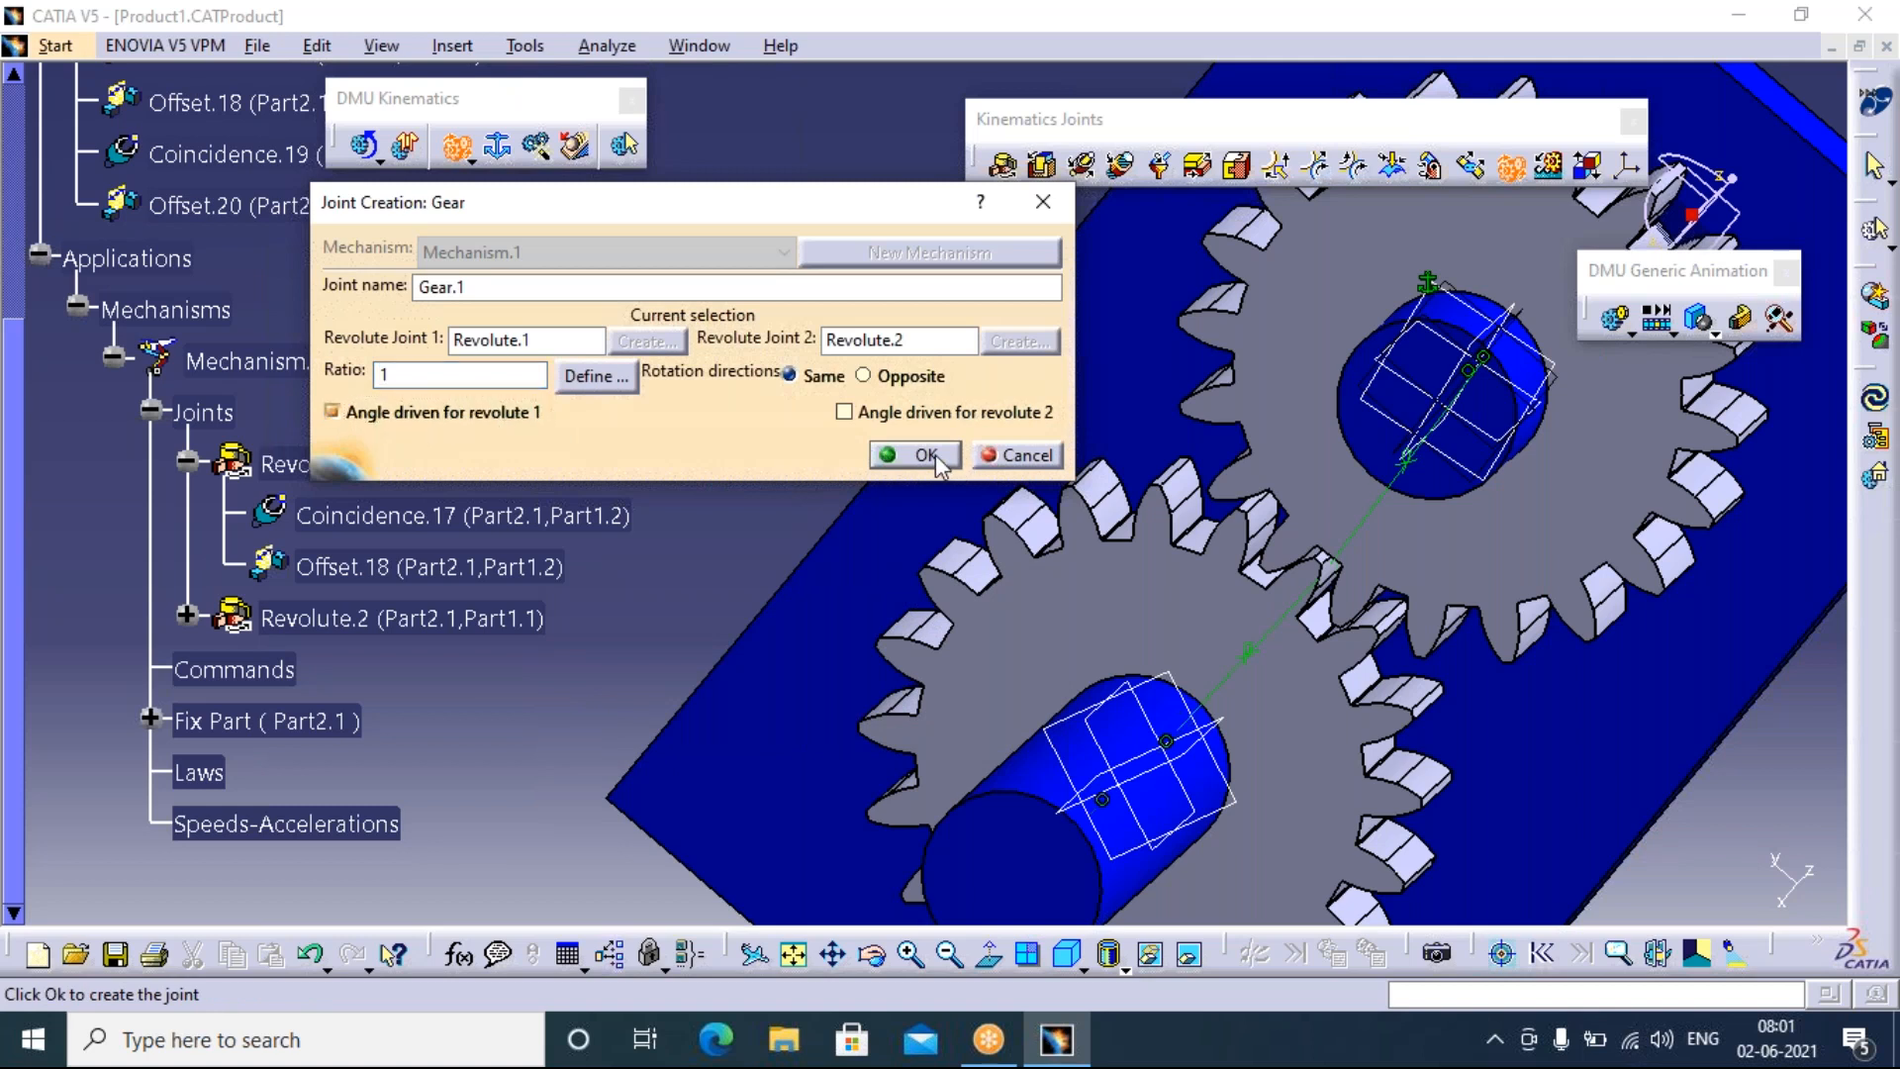
click(895, 455)
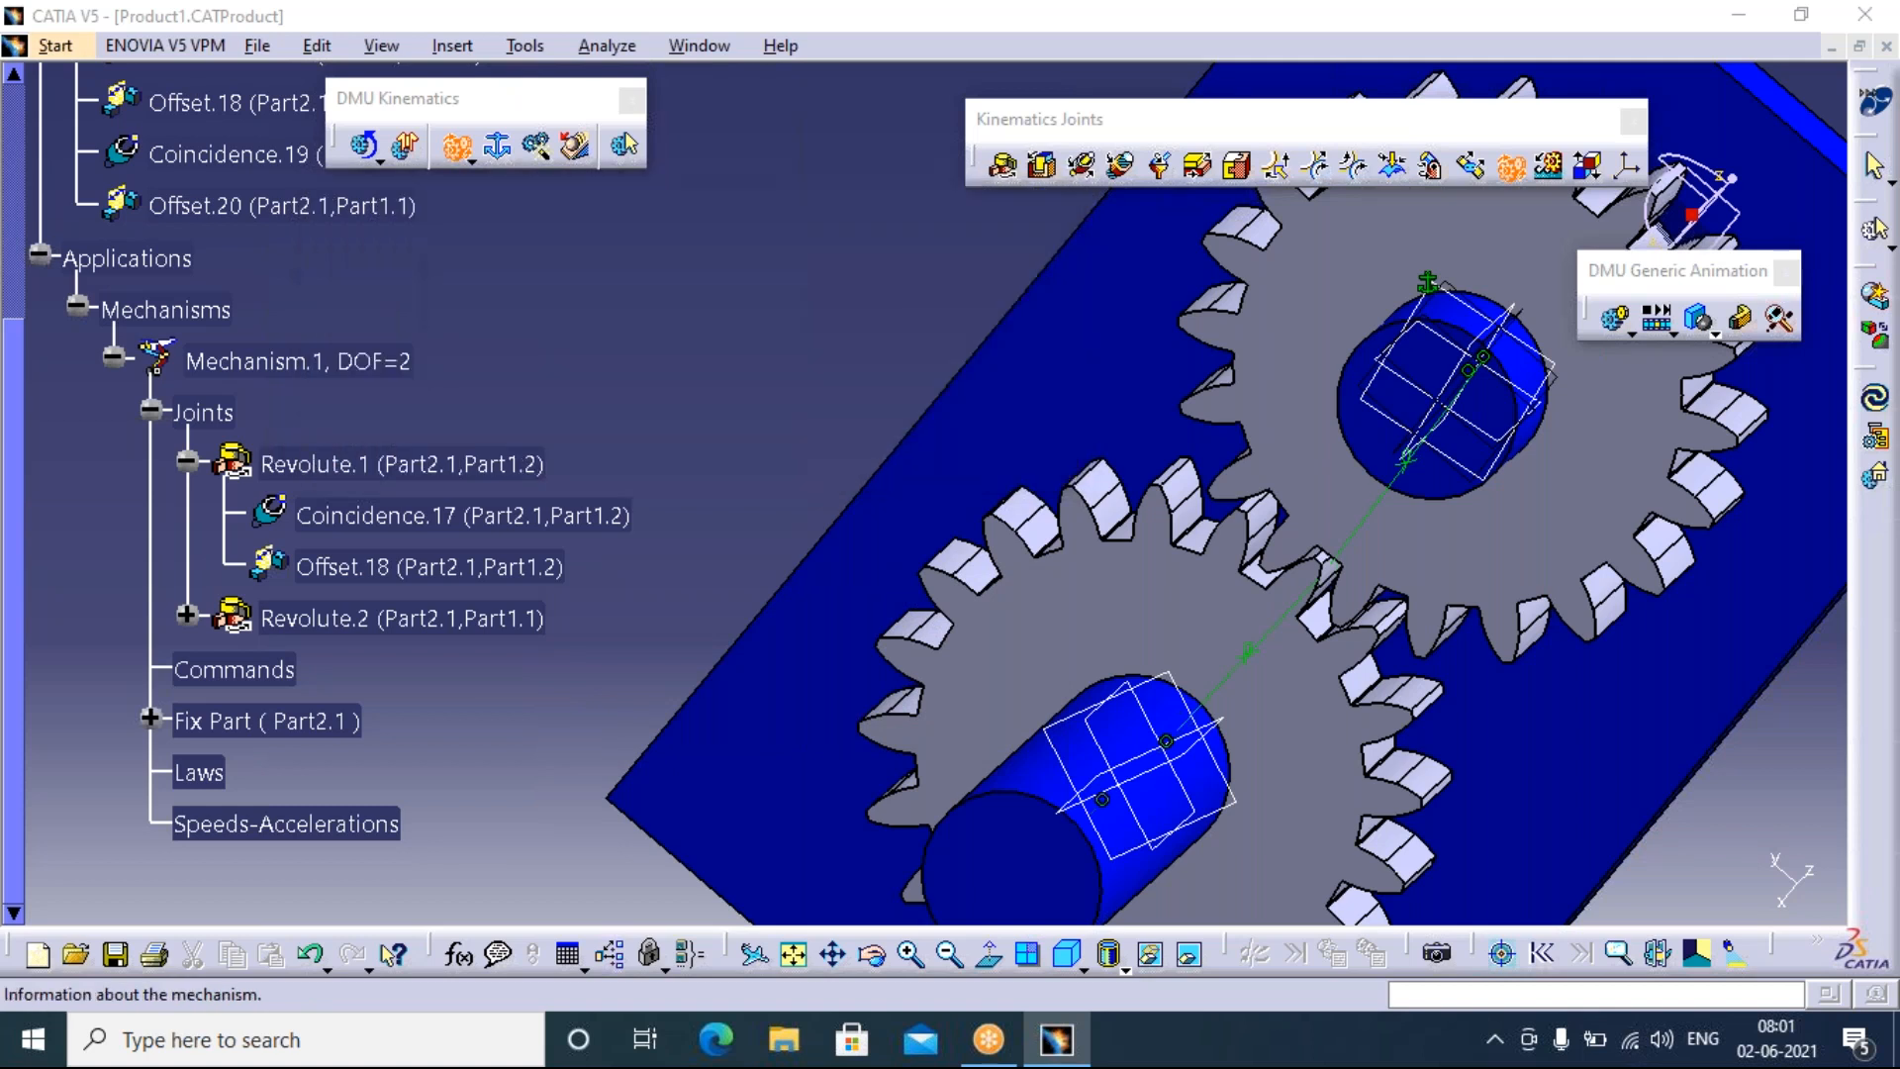
click(1067, 581)
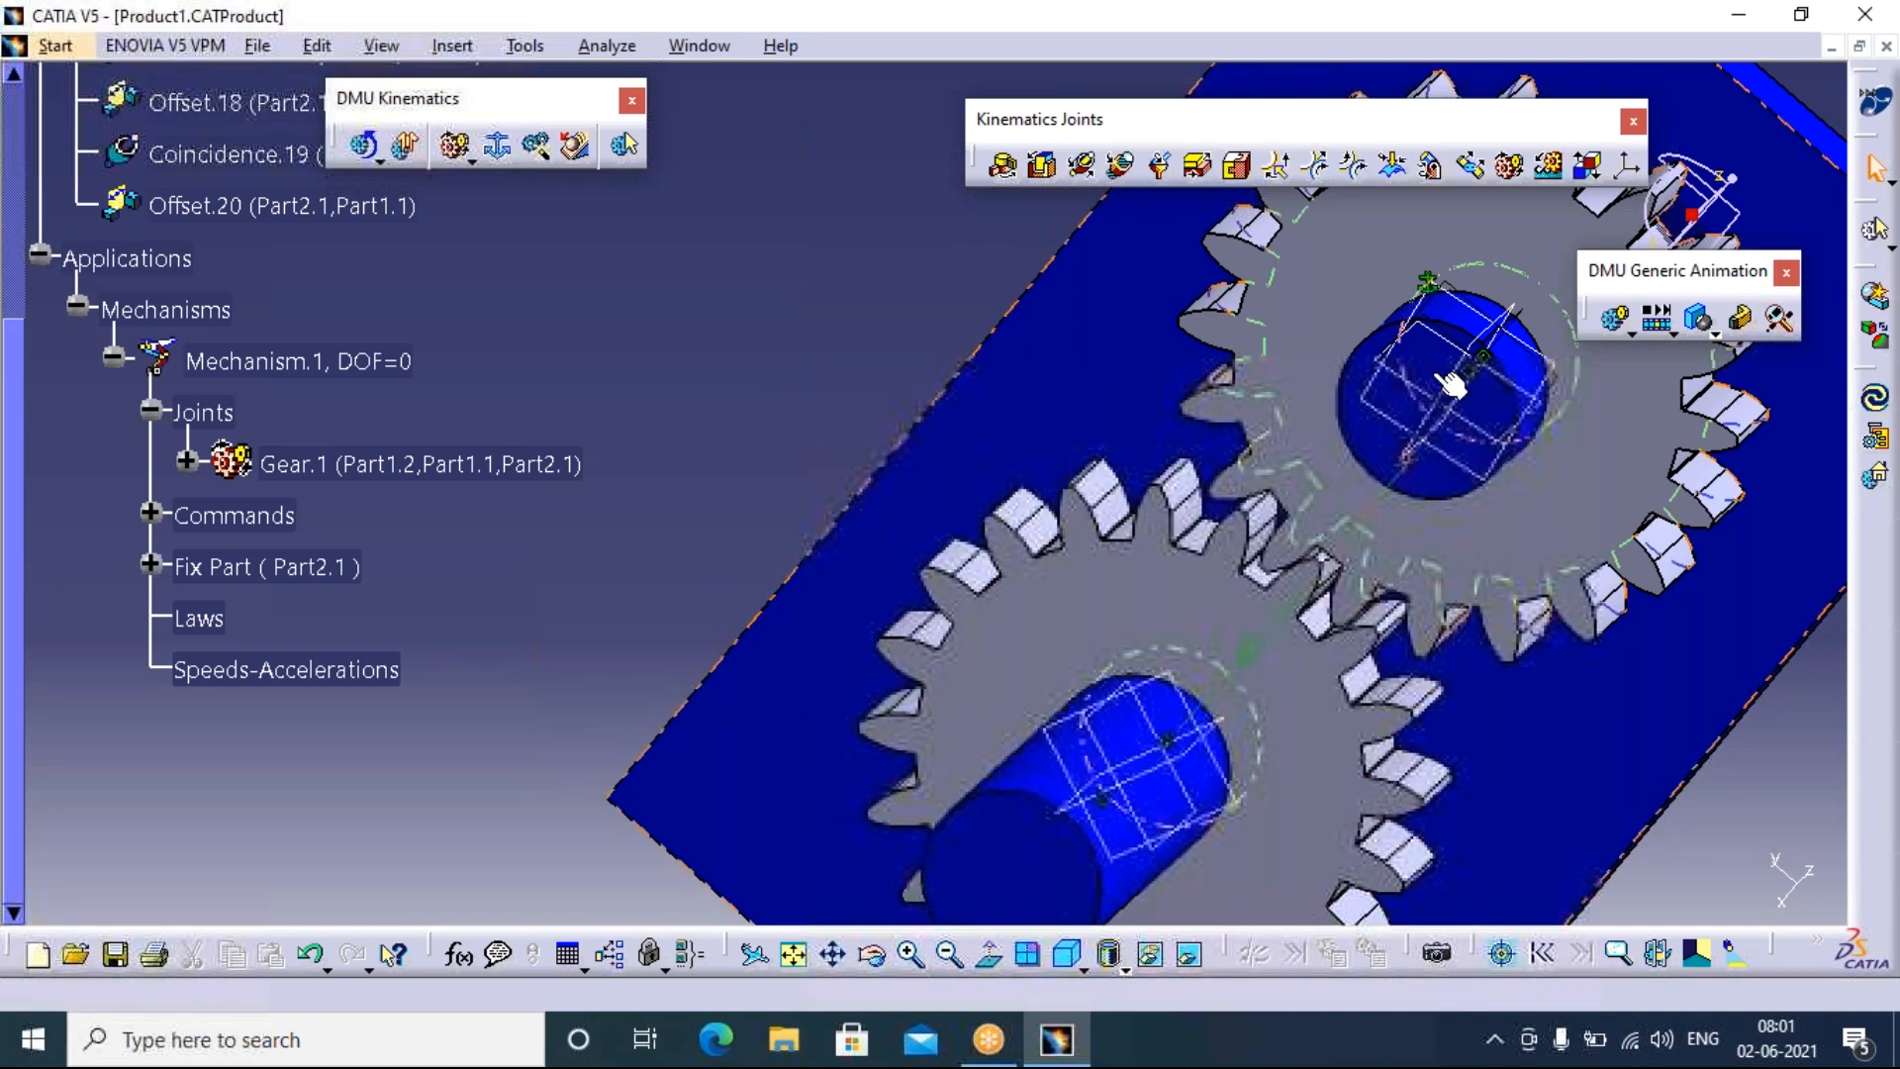
Examine Gear.1's two revolute sub-joints in the tree and the meshing of both gears in a face-on view
click(188, 460)
click(304, 515)
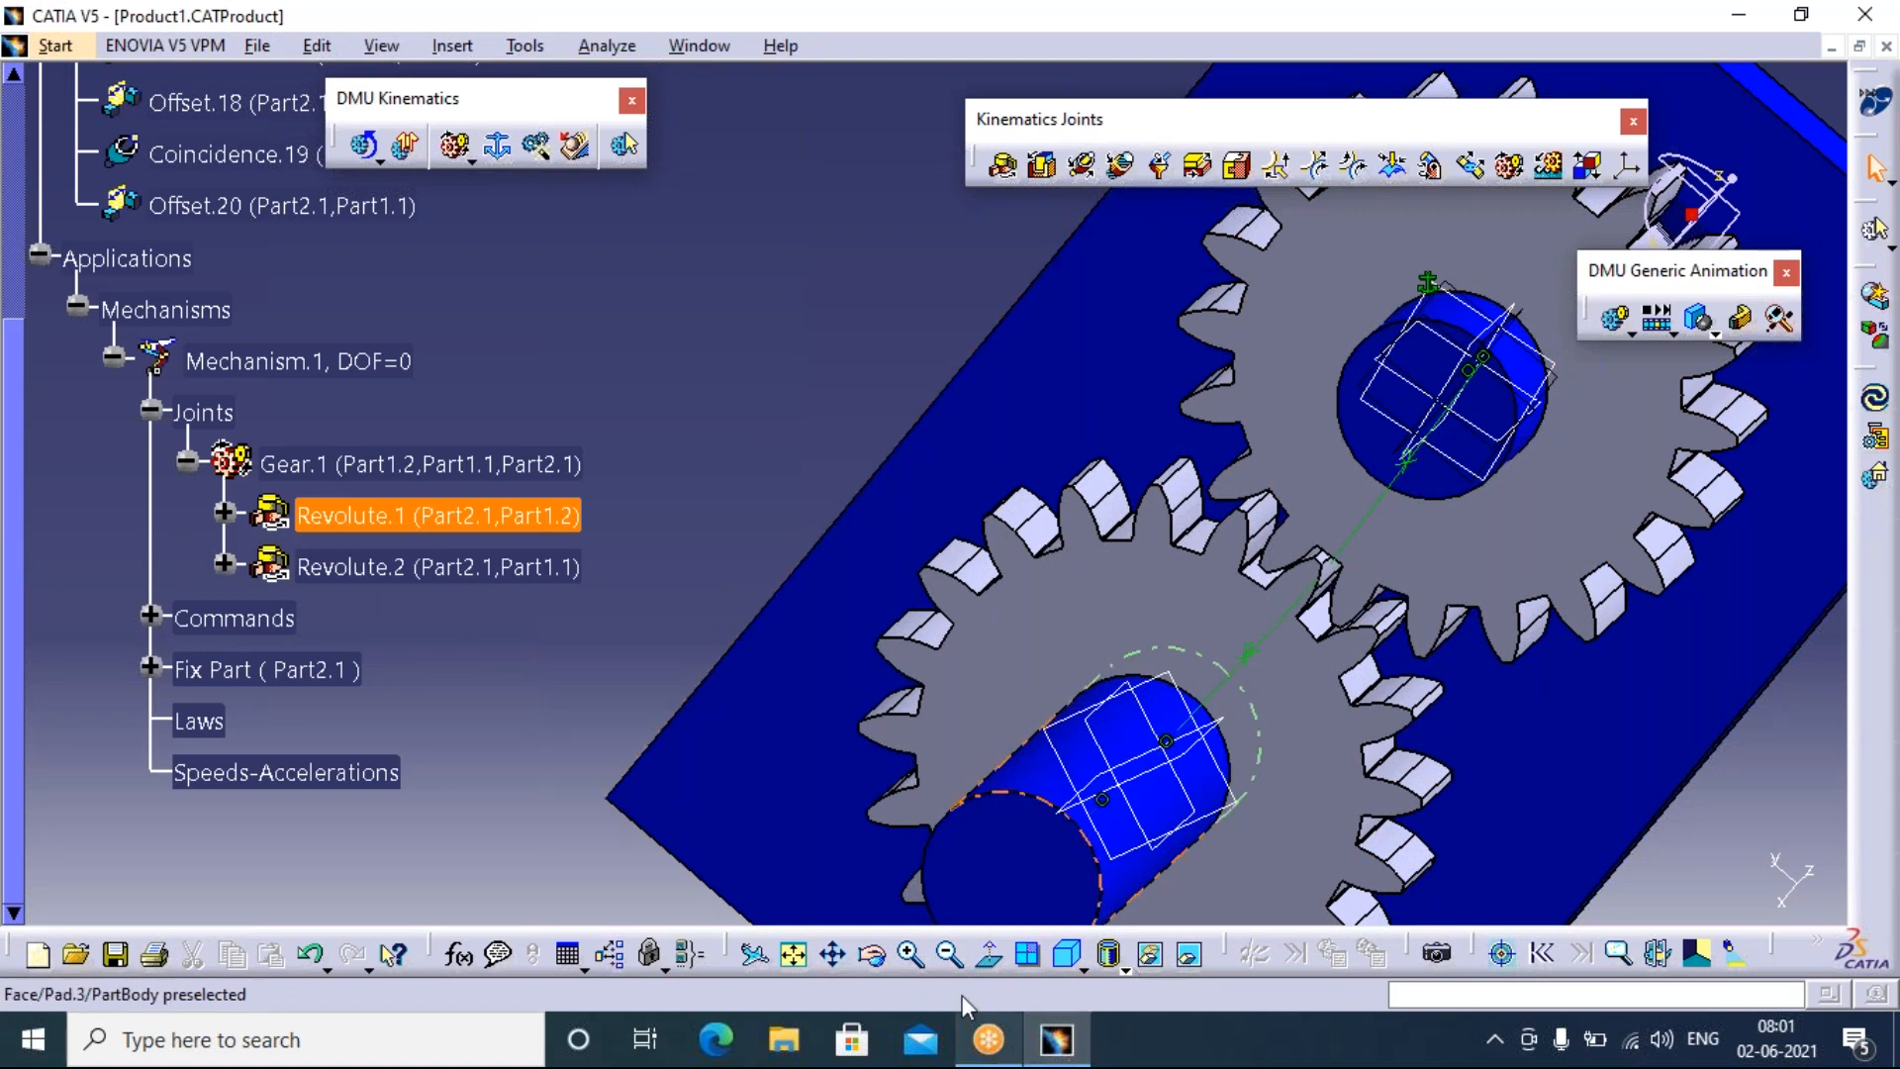
click(1084, 967)
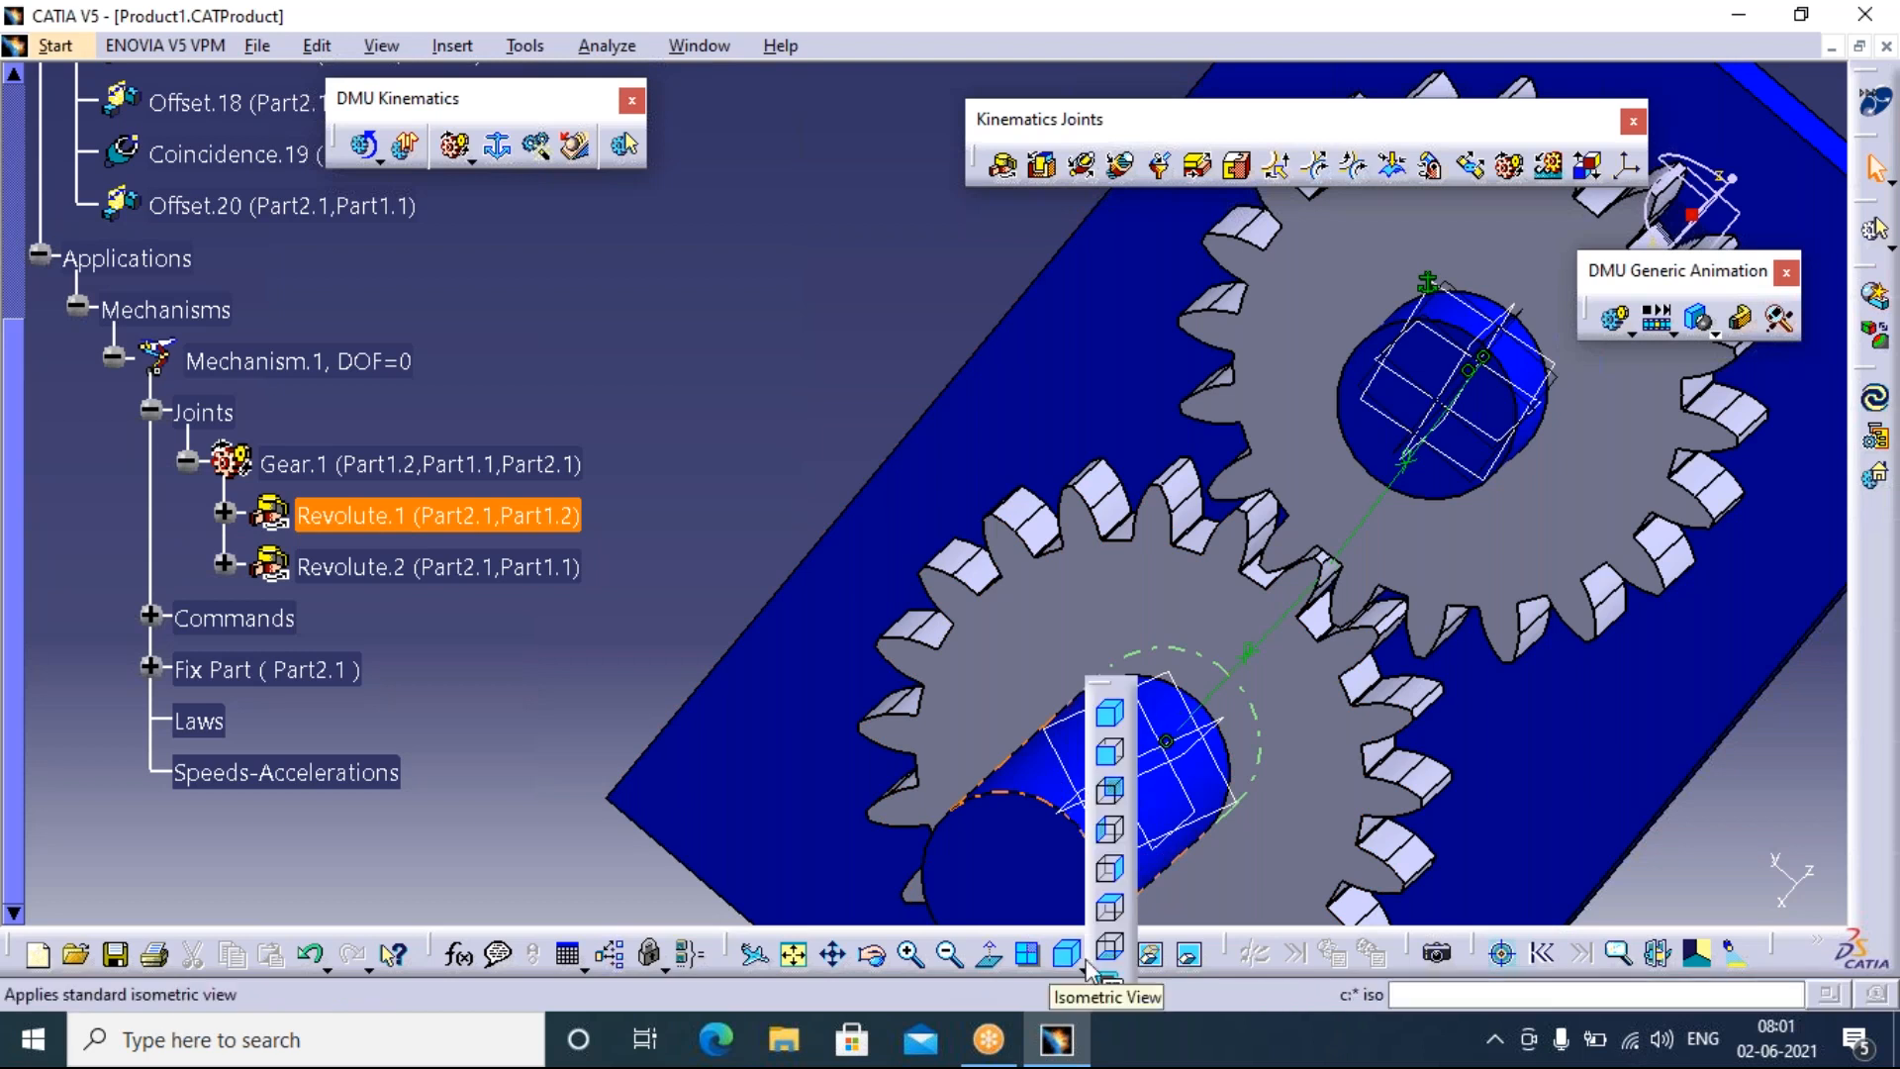
click(1112, 836)
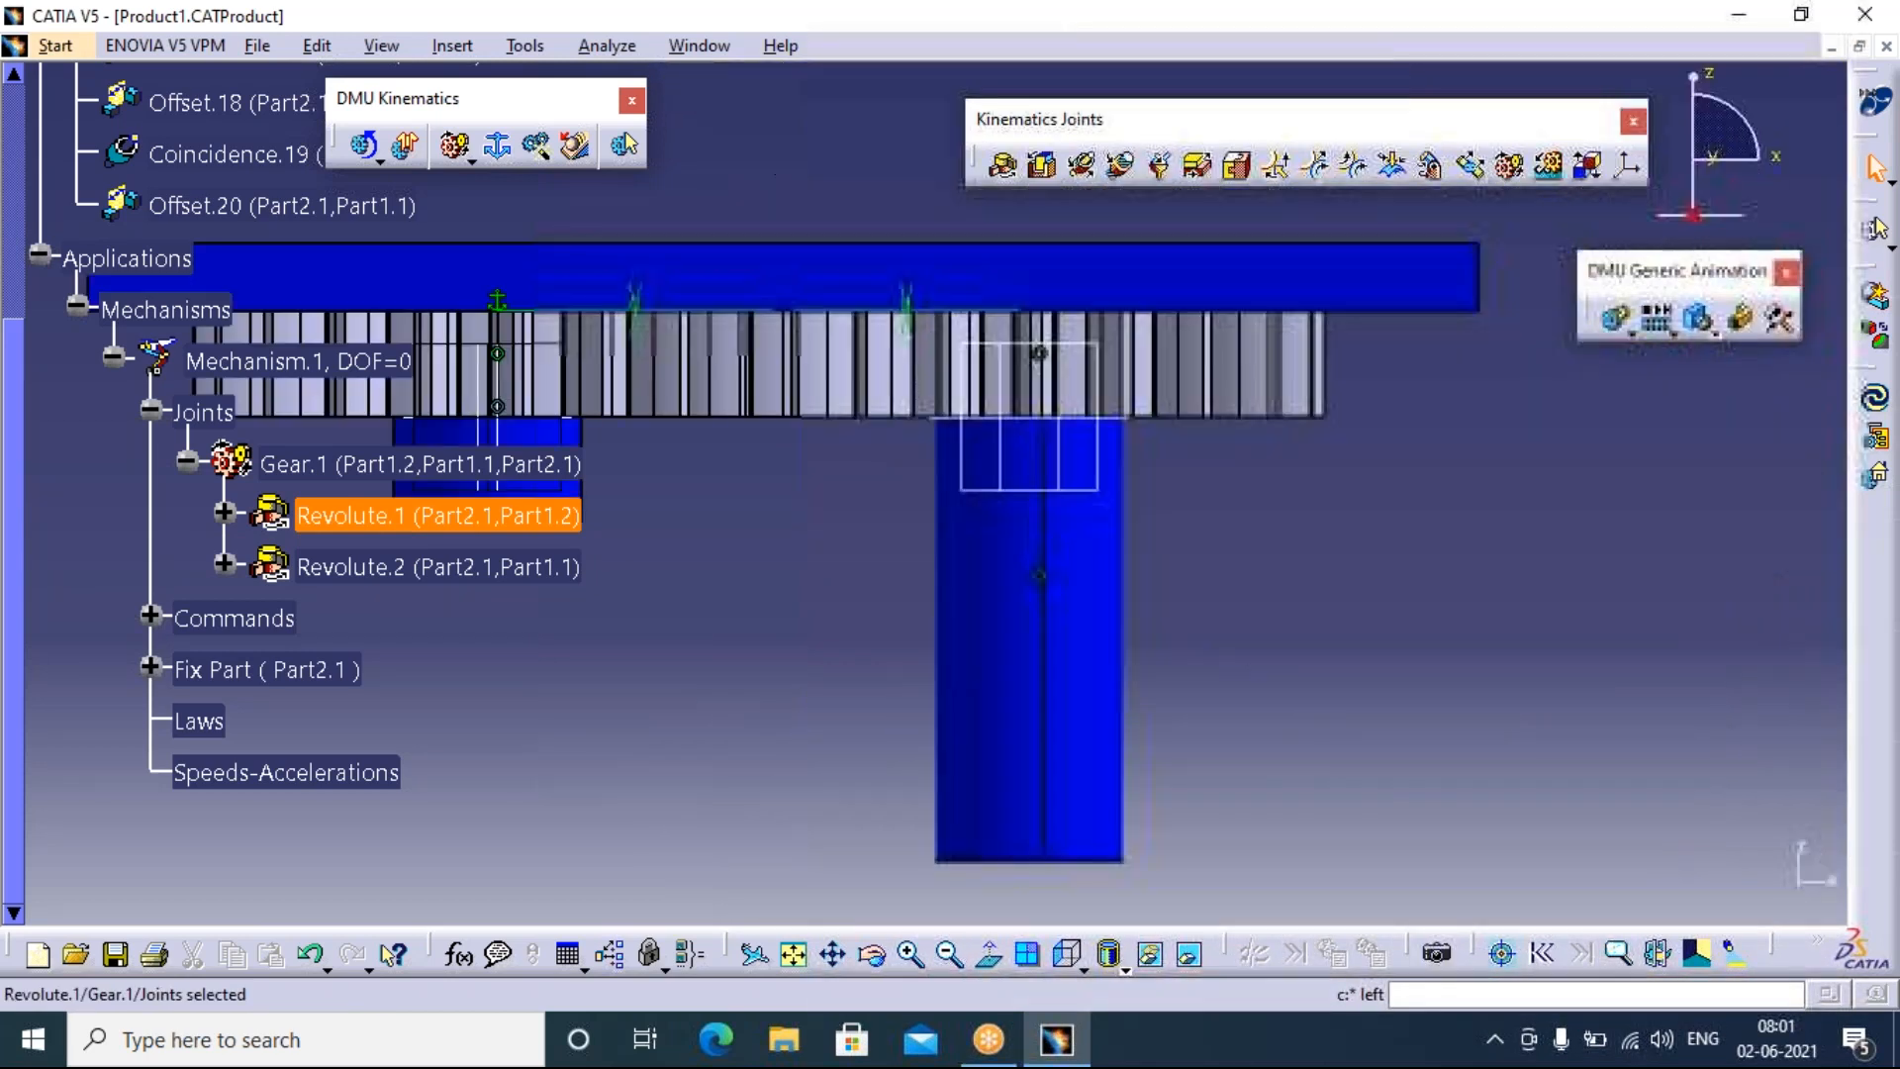
click(1085, 969)
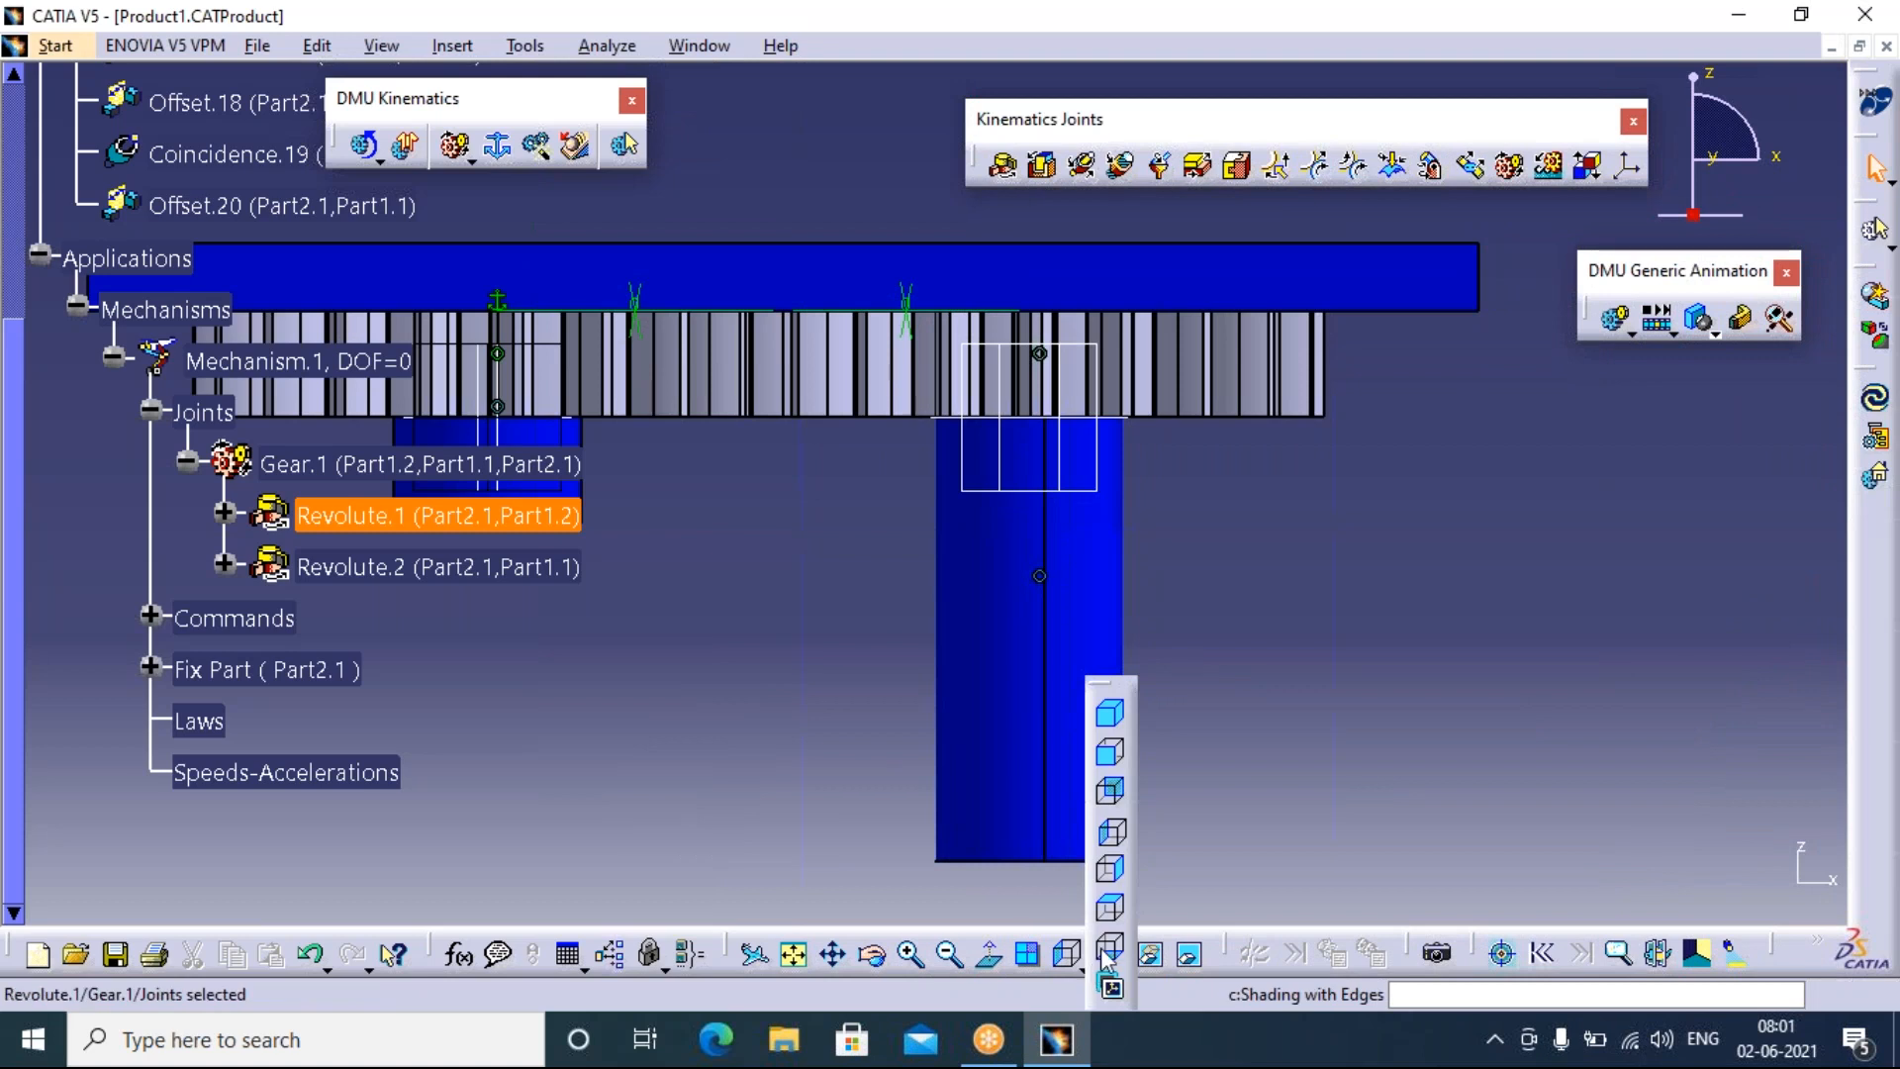
click(1111, 958)
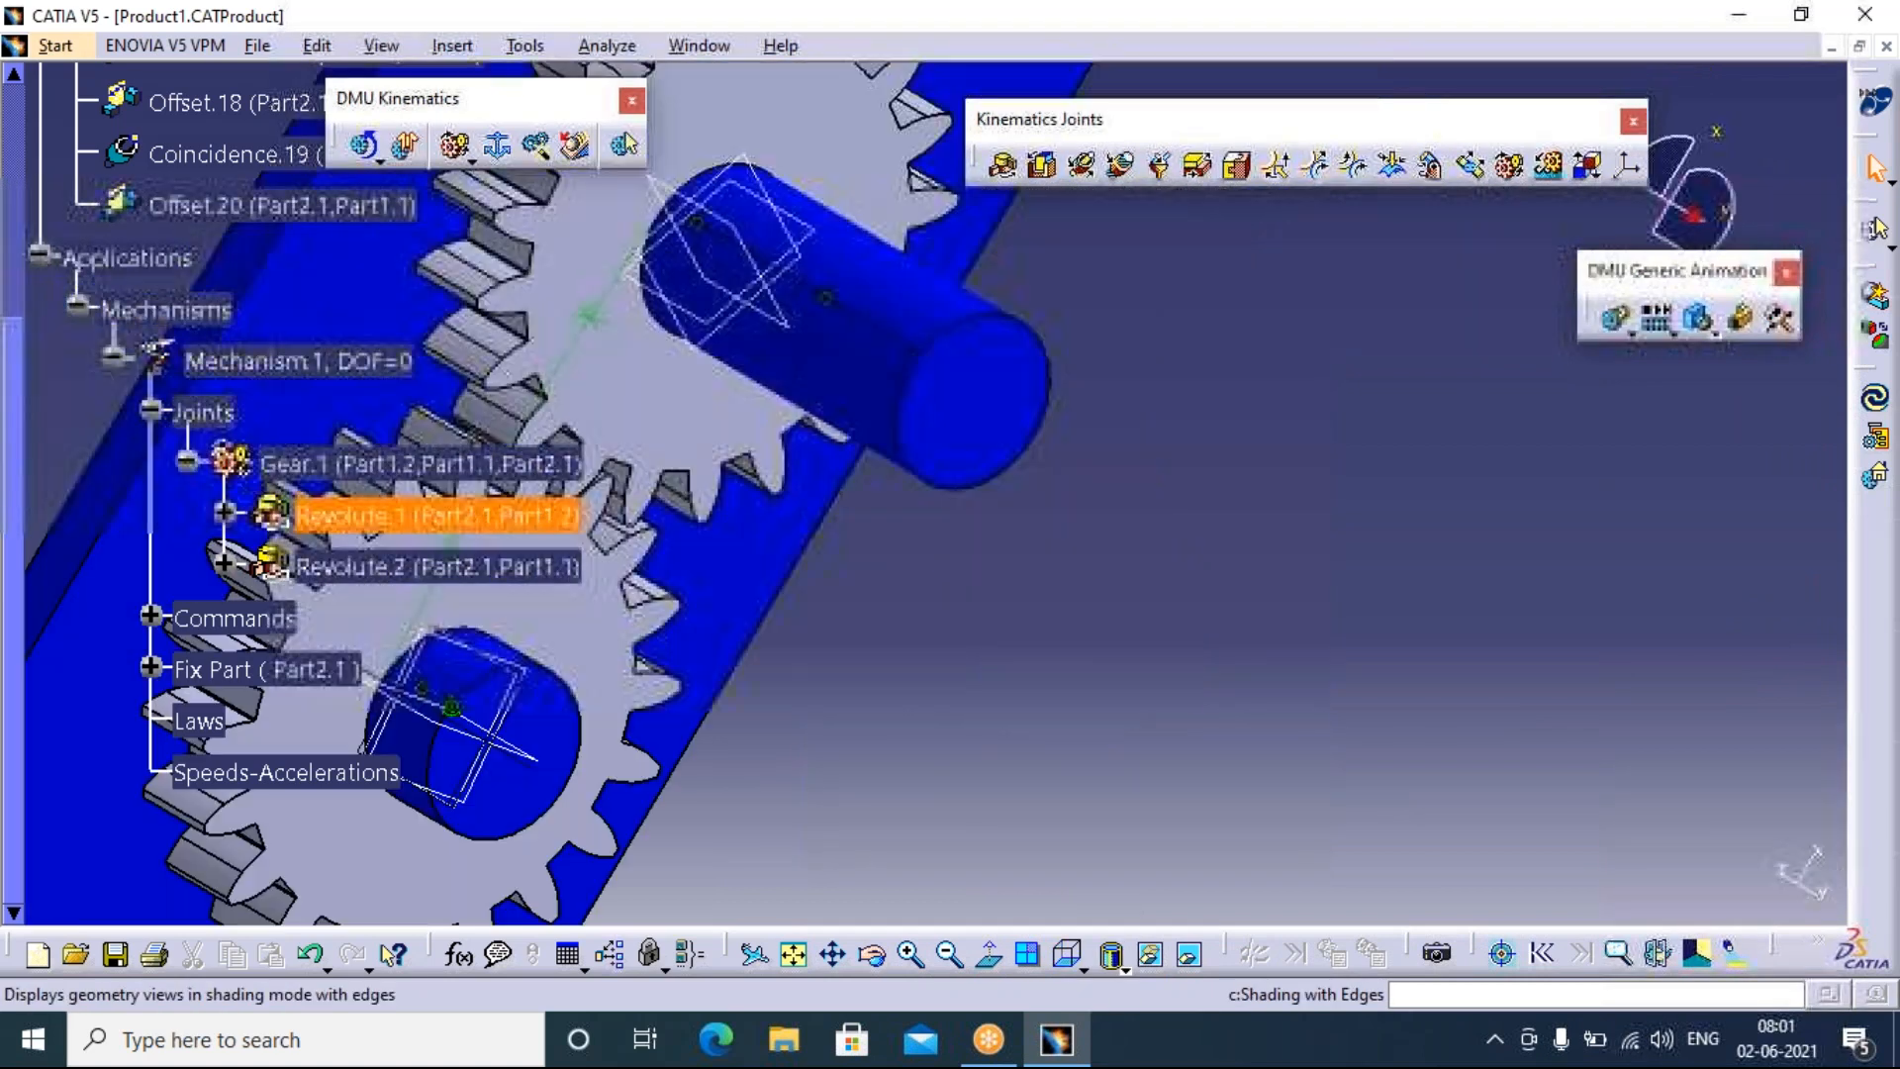
middle_click(832, 611)
middle_drag(973, 558, 1107, 535)
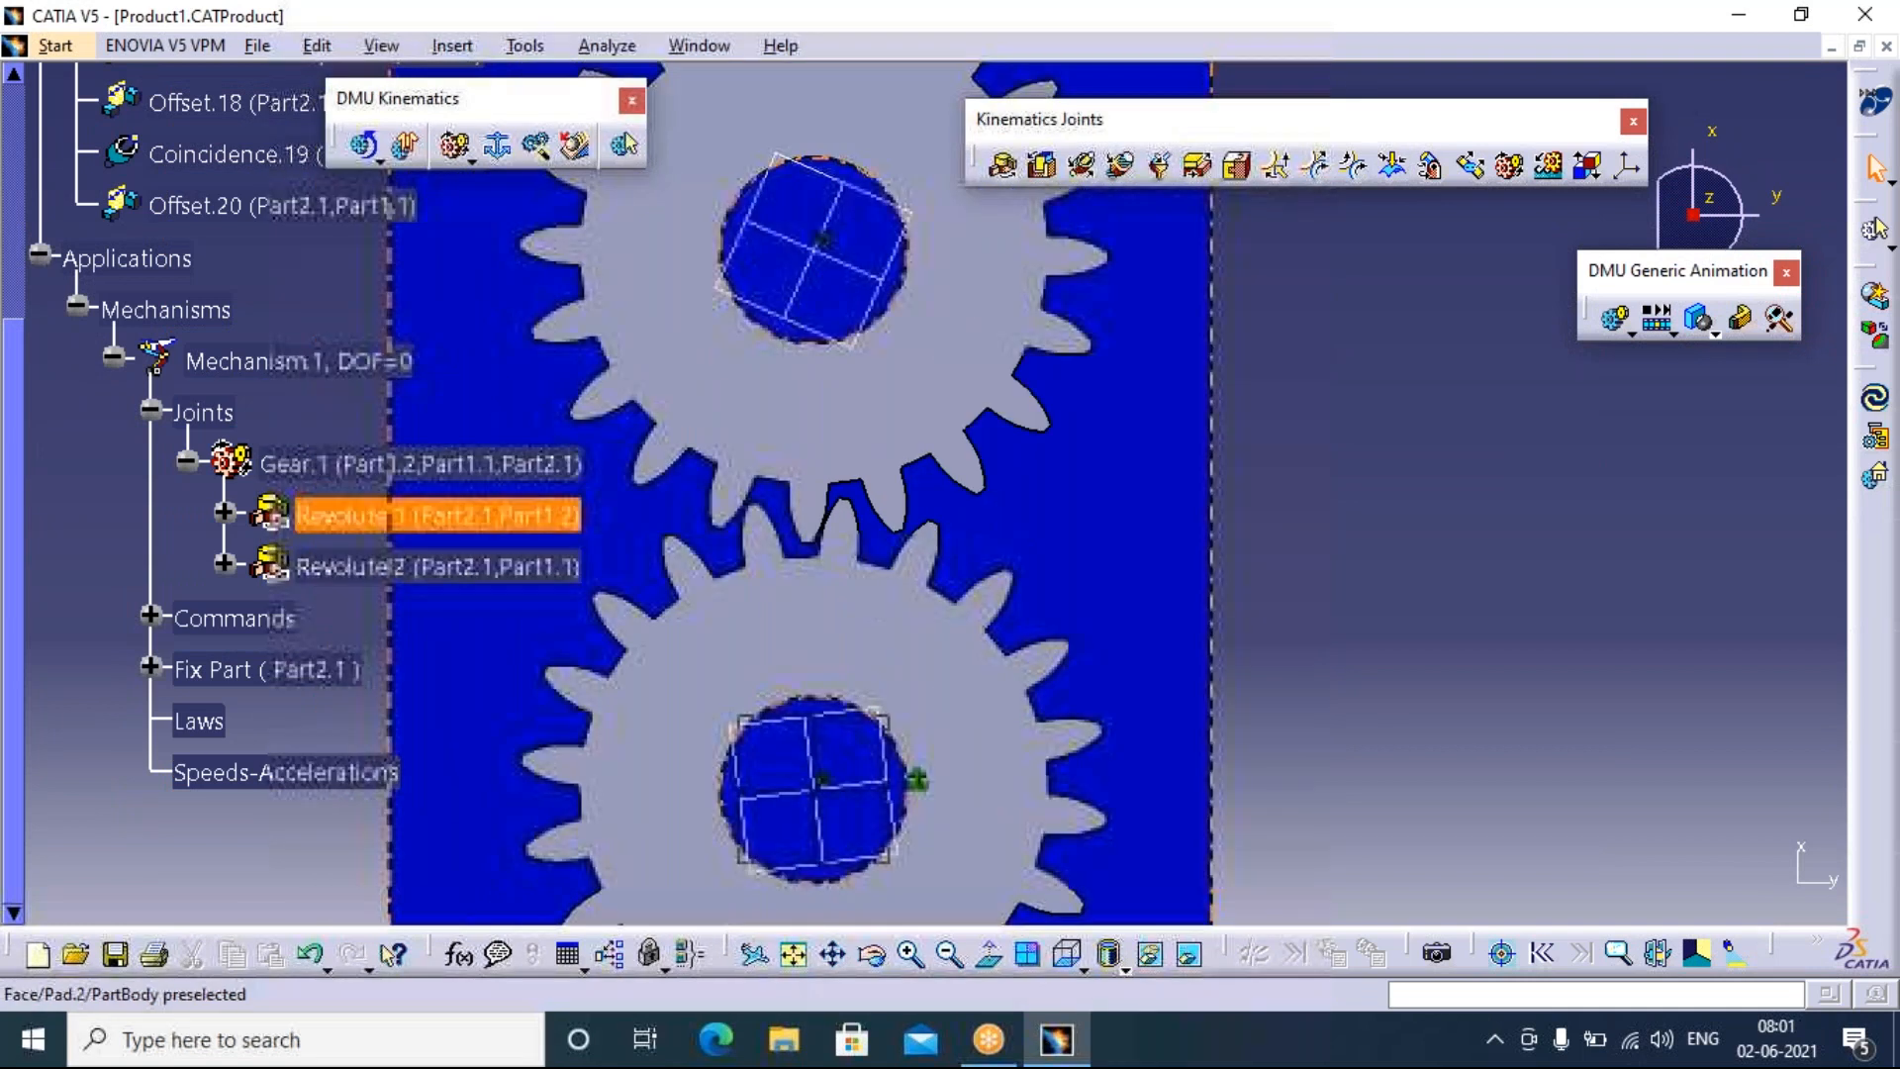
middle_click(1190, 553)
scroll(931, 567, up, 1)
middle_drag(931, 567, 1170, 623)
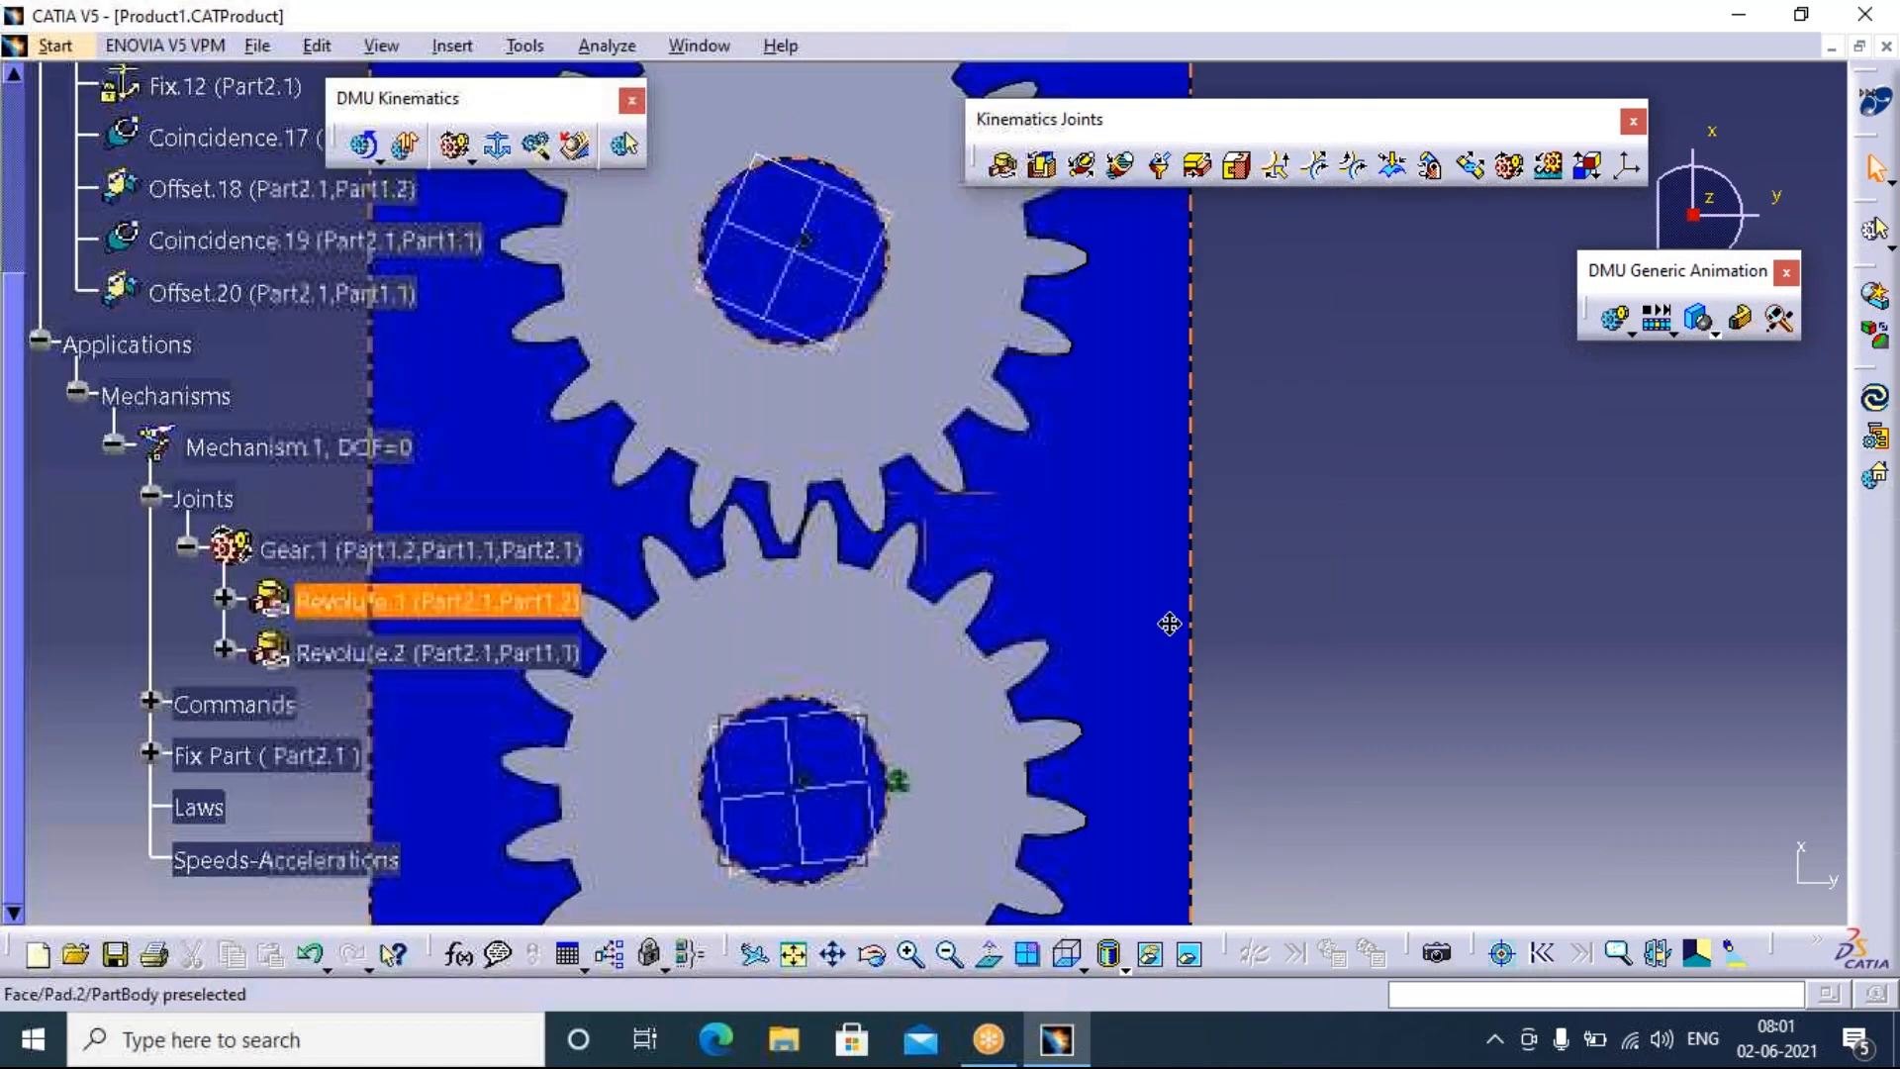
middle_click(1126, 665)
middle_click(1334, 579)
click(834, 956)
drag(1008, 662, 1497, 889)
Try to open the Revolute.1 sub-joint of Gear.1 for editing
click(313, 614)
click(225, 600)
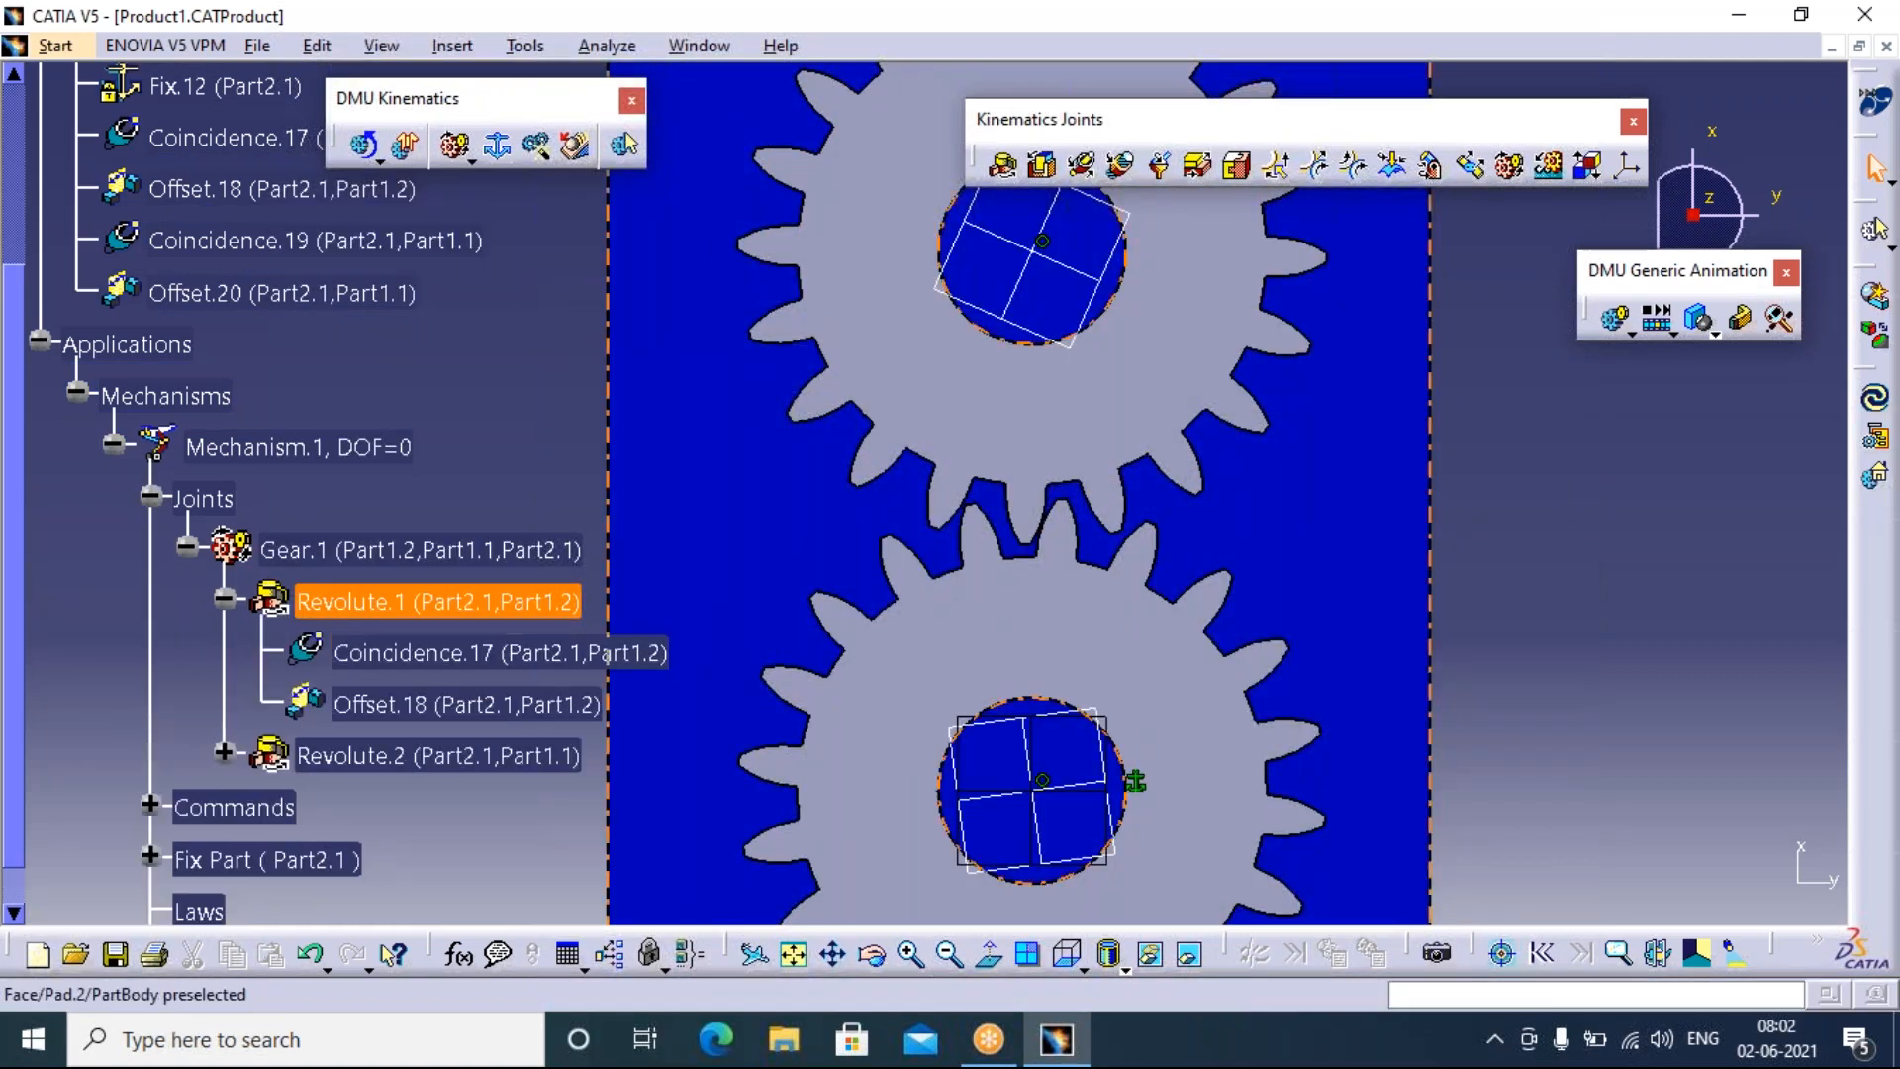
double_click(326, 608)
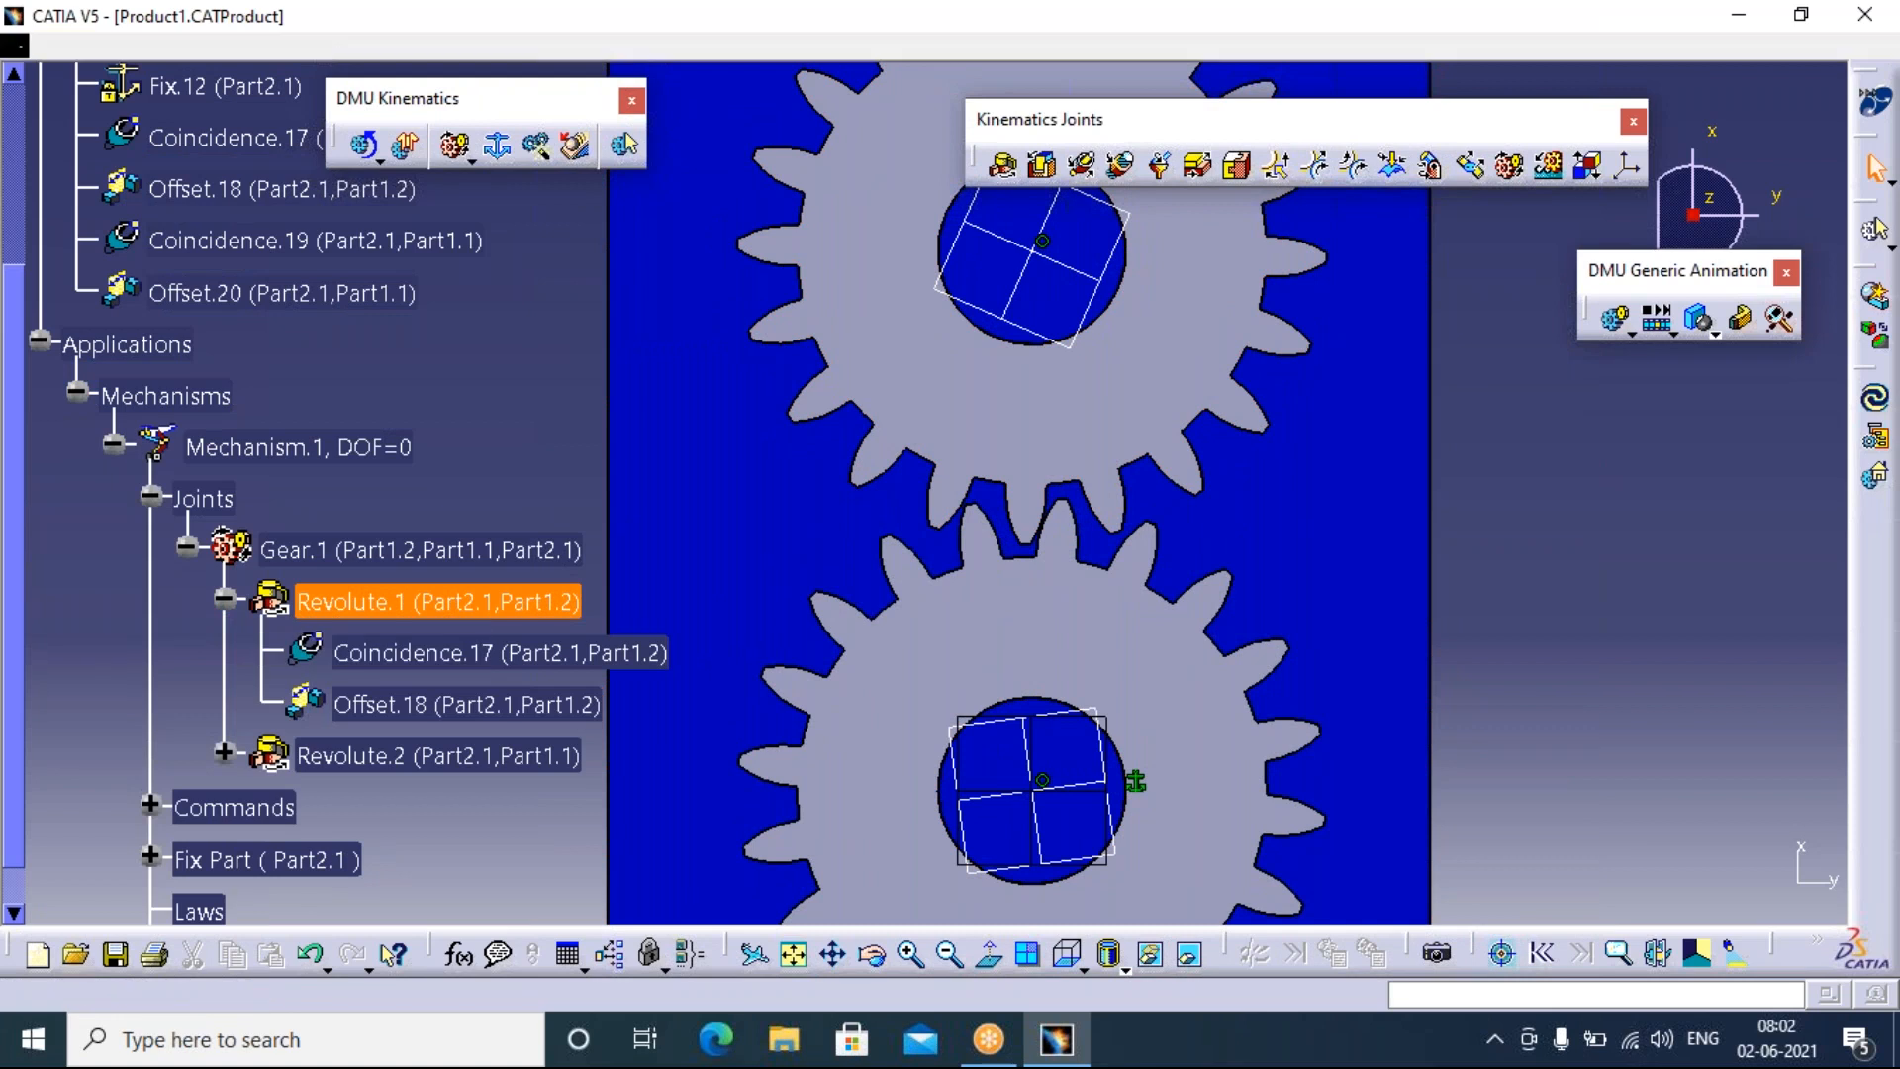
click(993, 582)
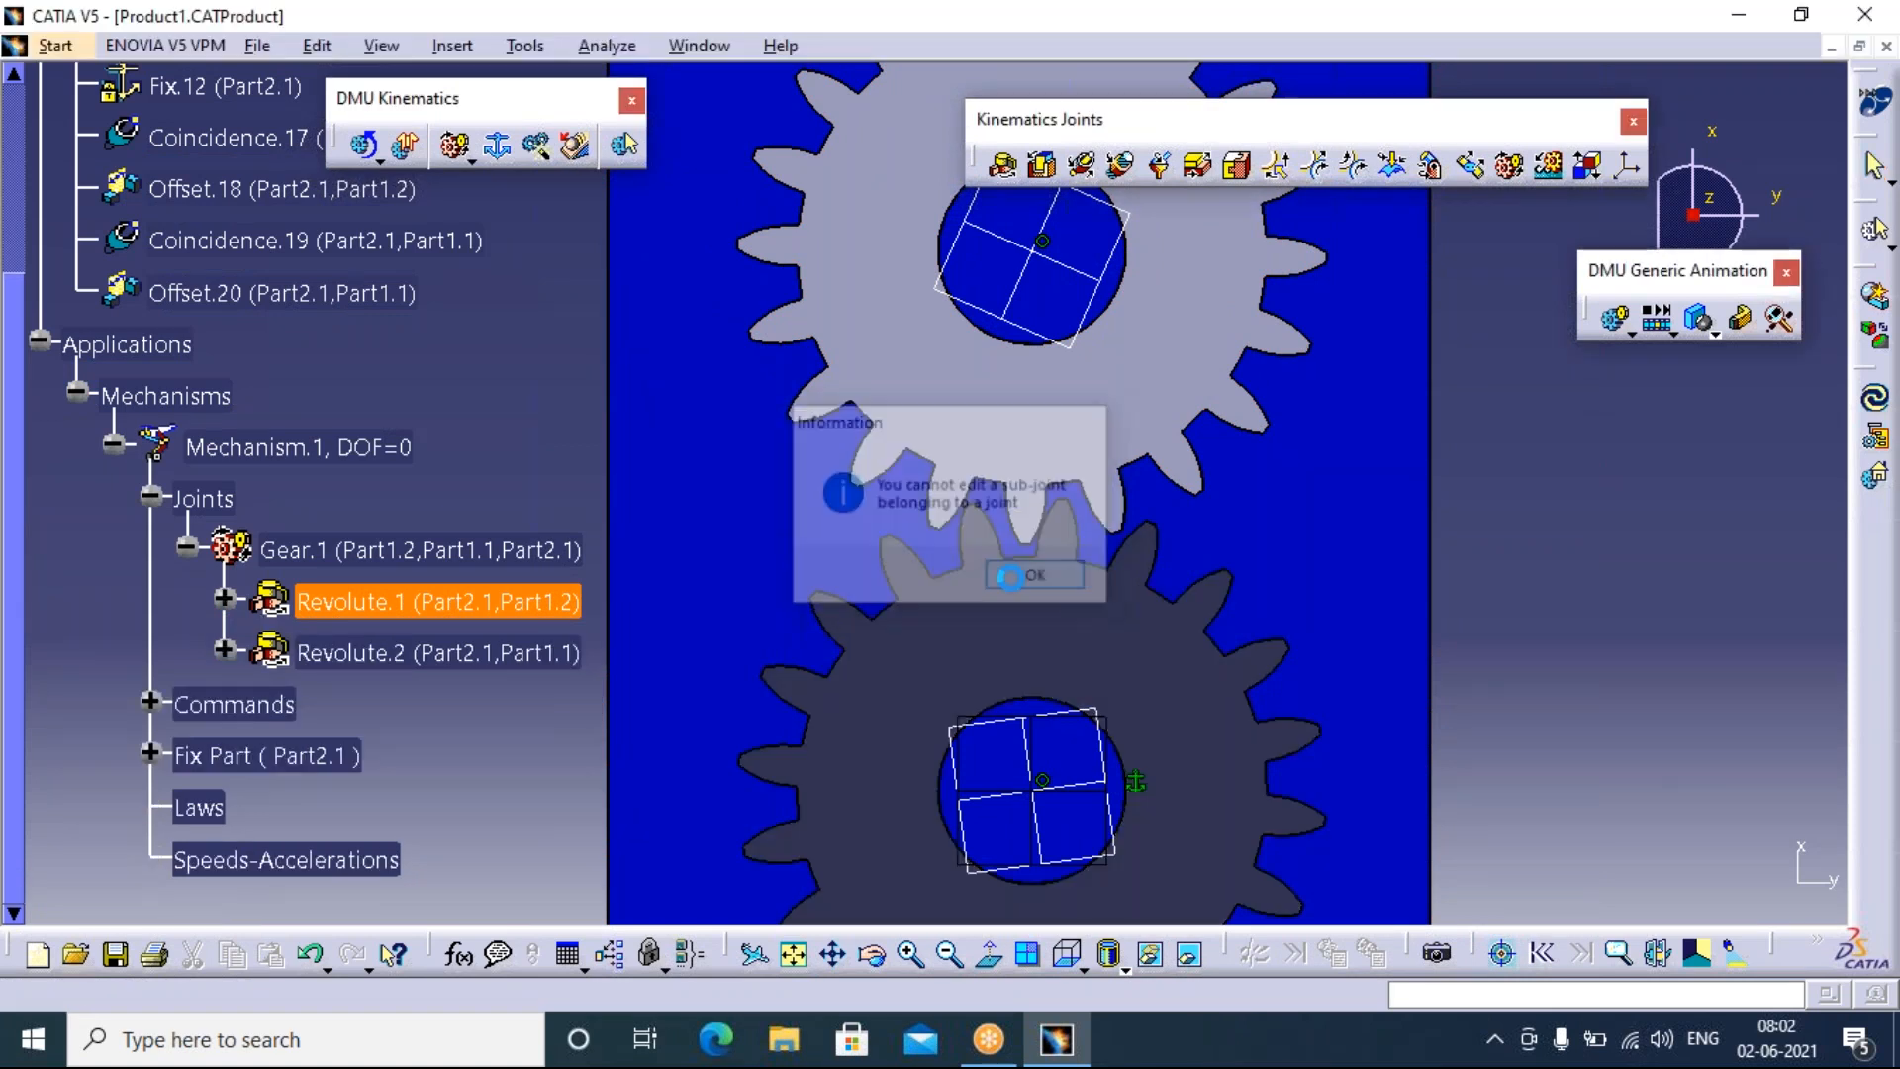
click(376, 604)
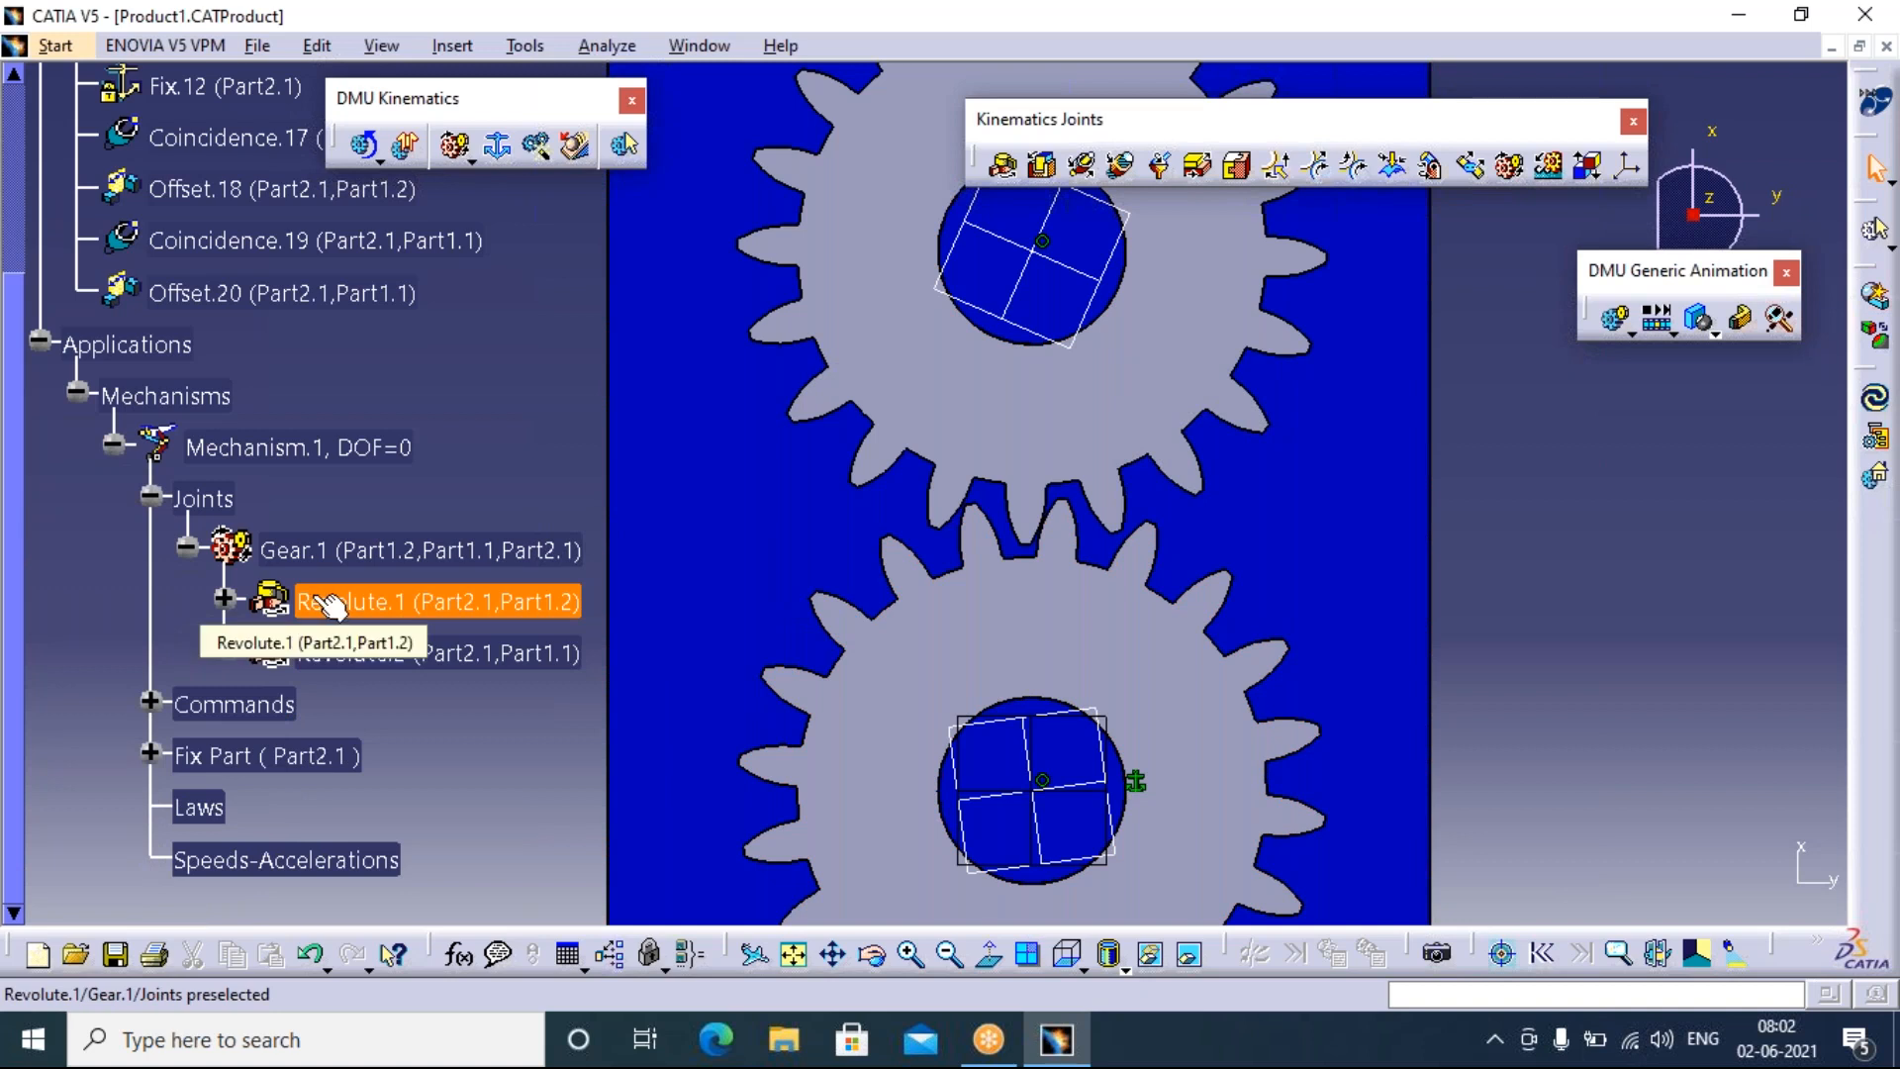
Try to edit Revolute.1 through its object definition command, and collapse its branch in the tree
click(224, 598)
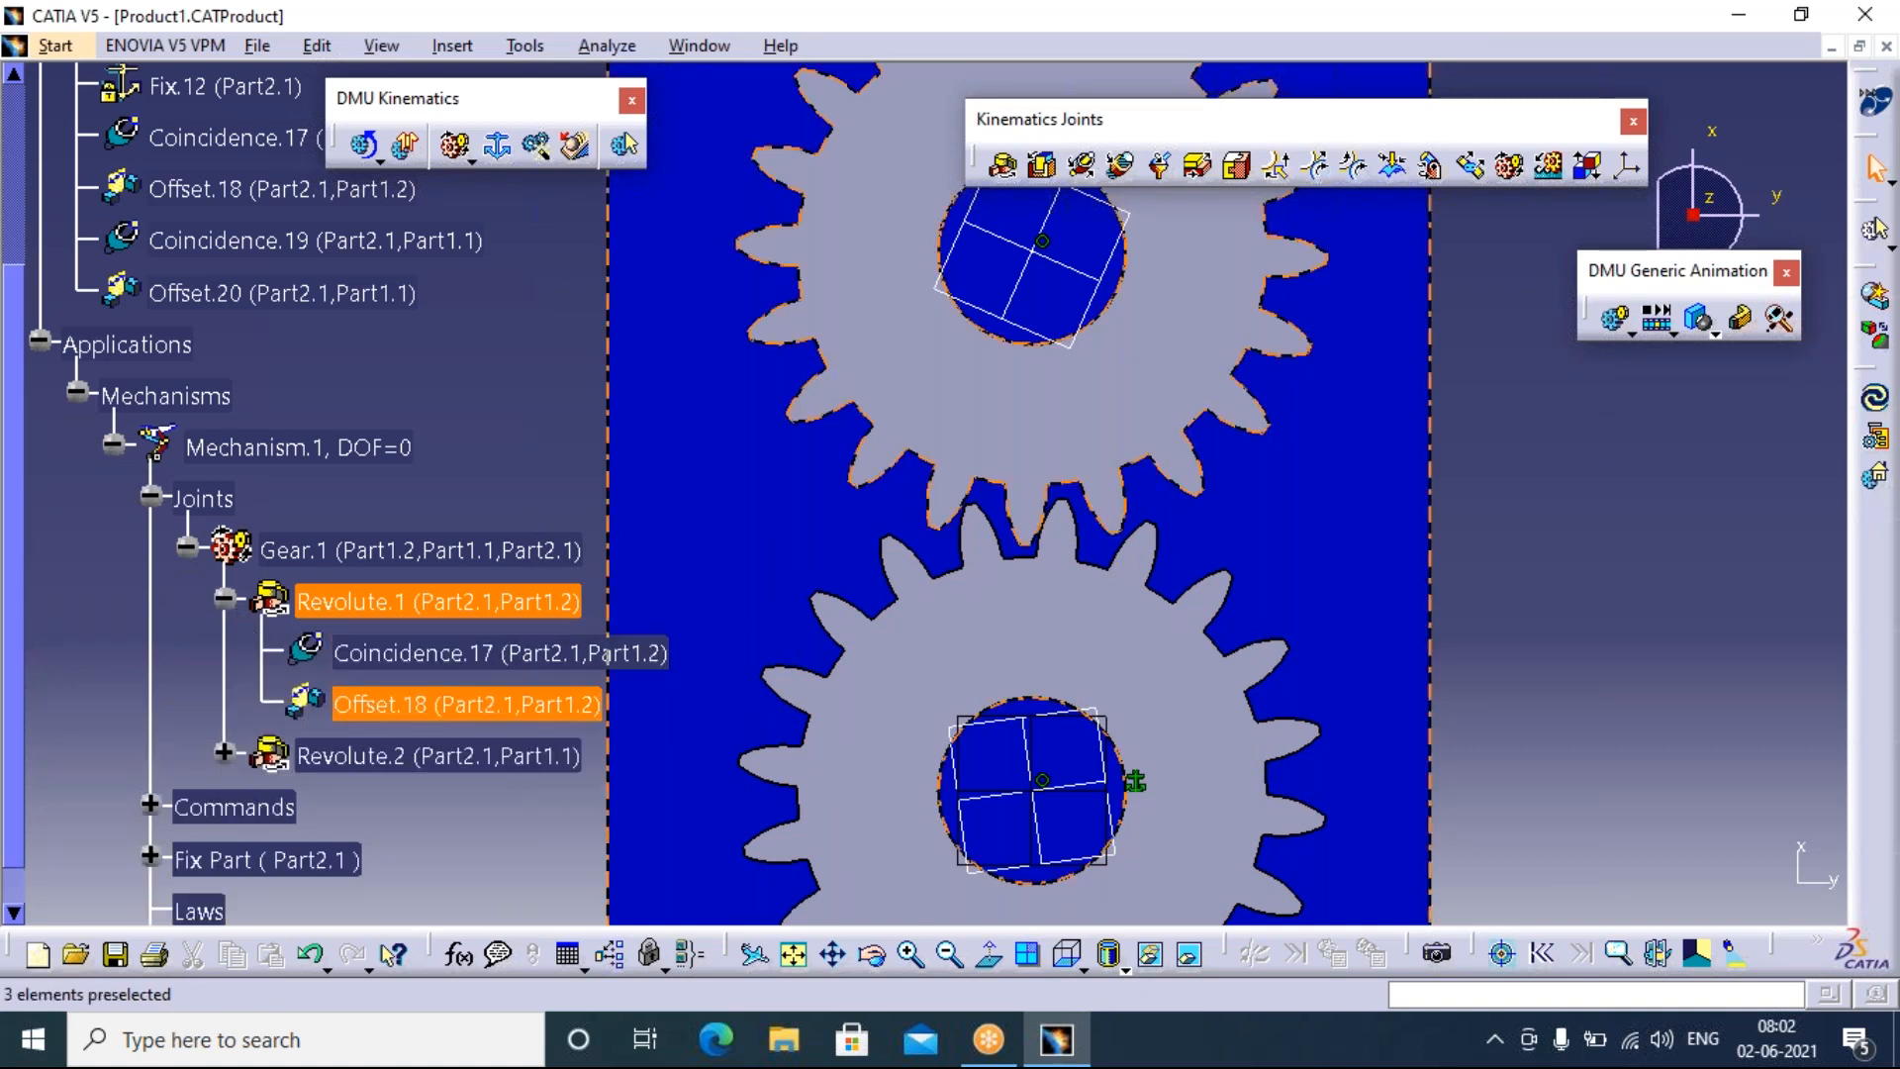
right_click(437, 605)
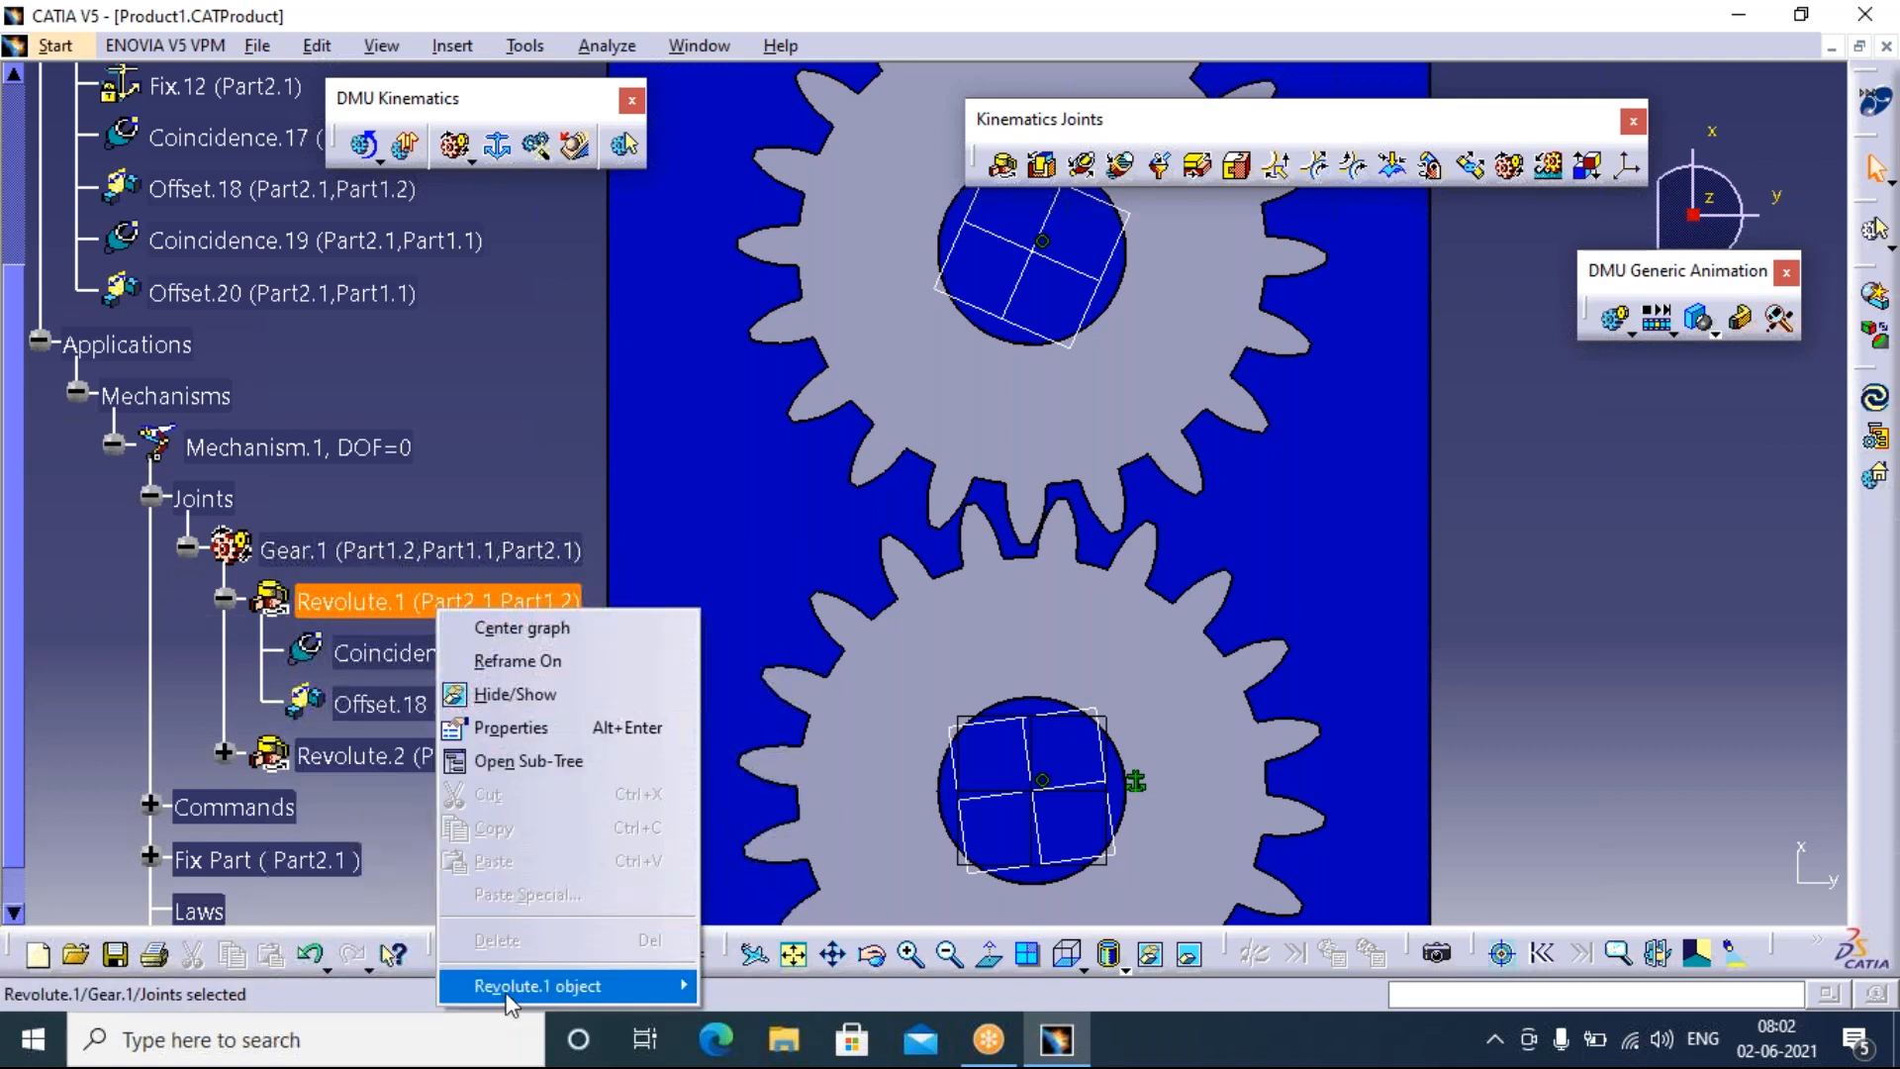
mouse_move(511, 989)
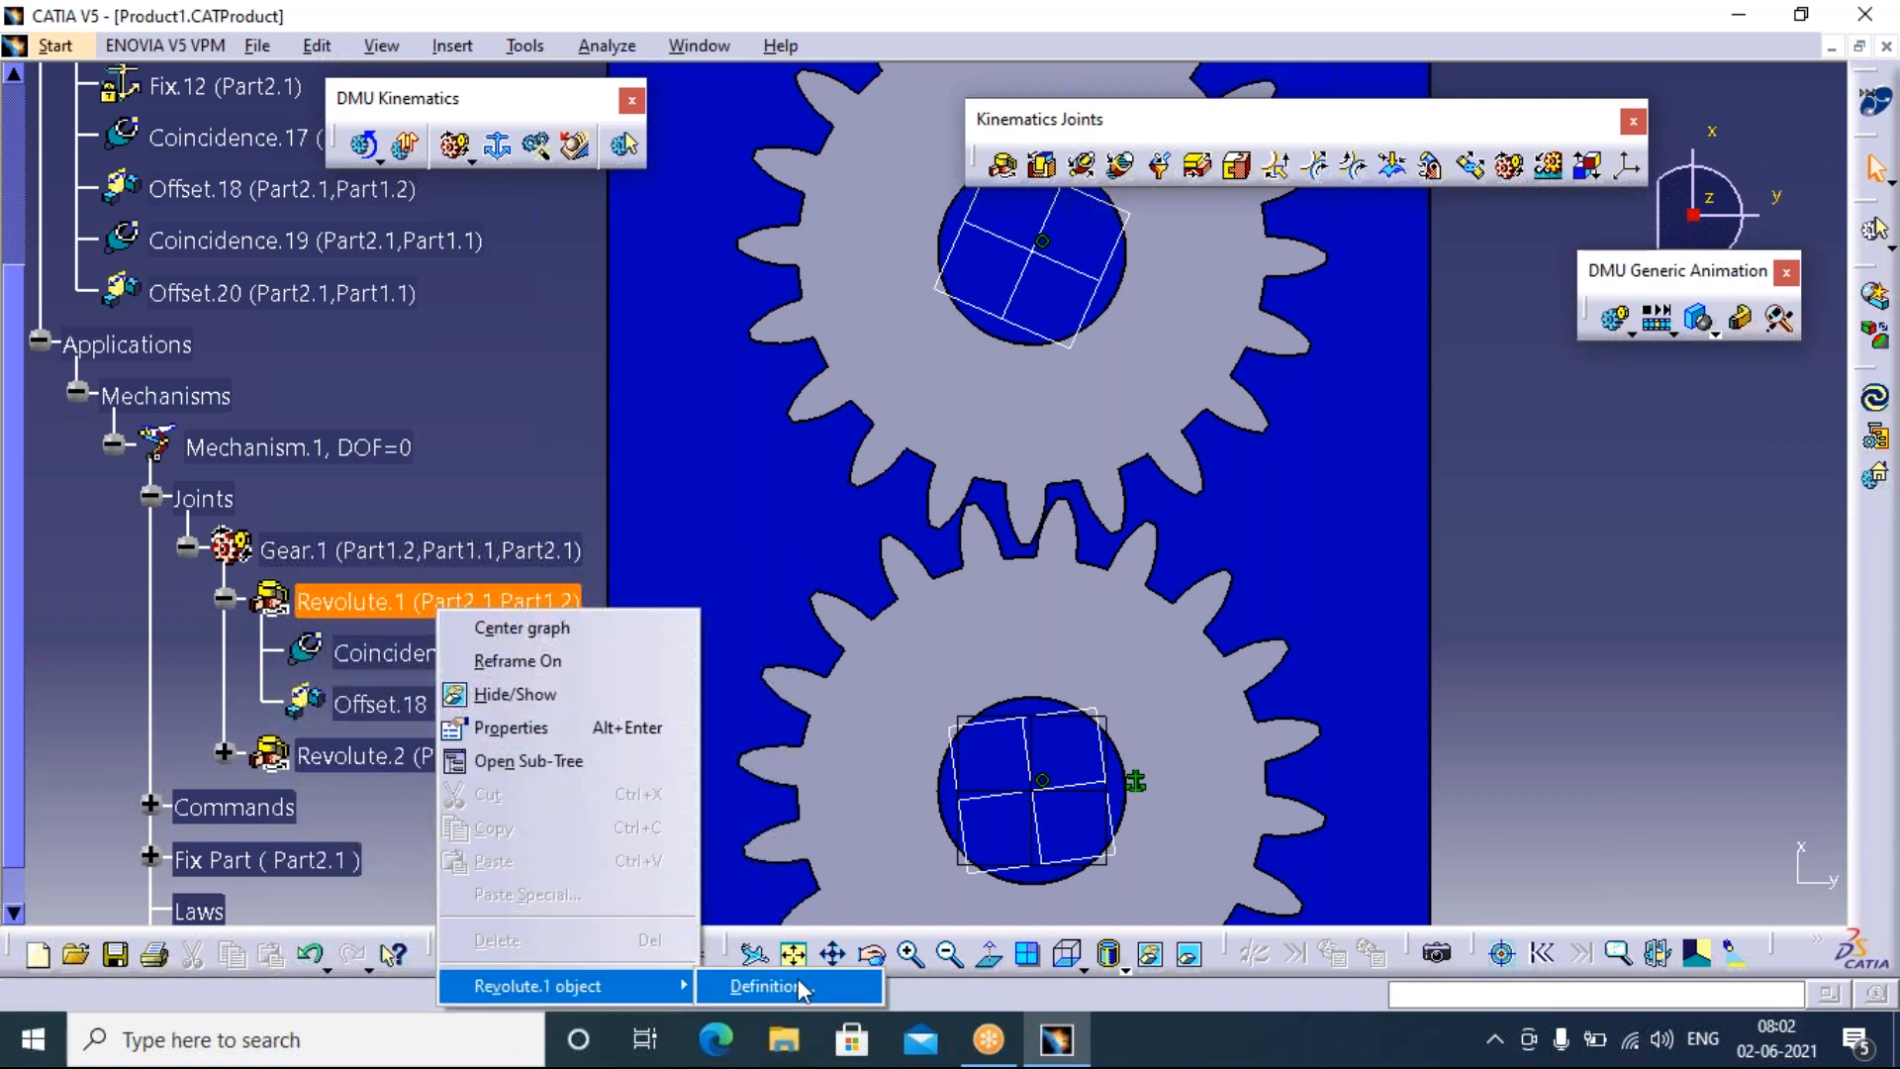
click(802, 989)
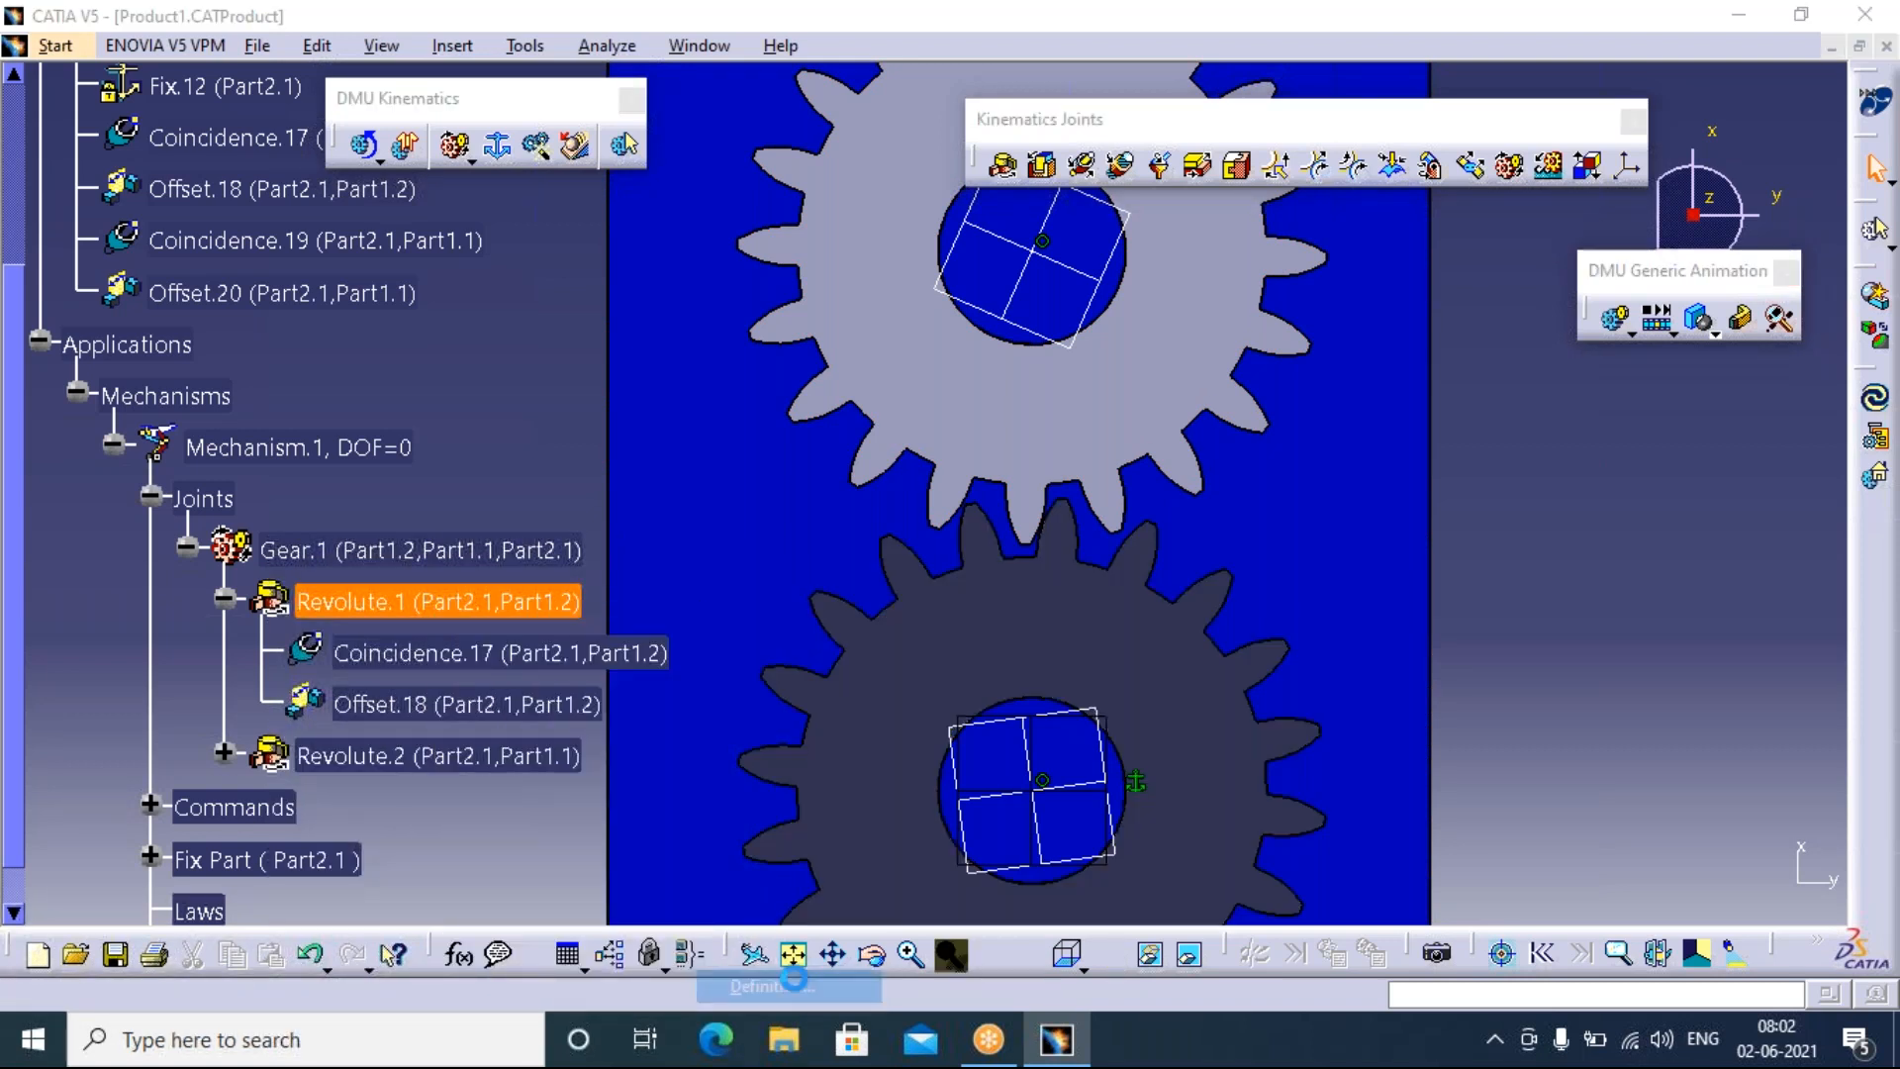
click(1001, 575)
click(226, 599)
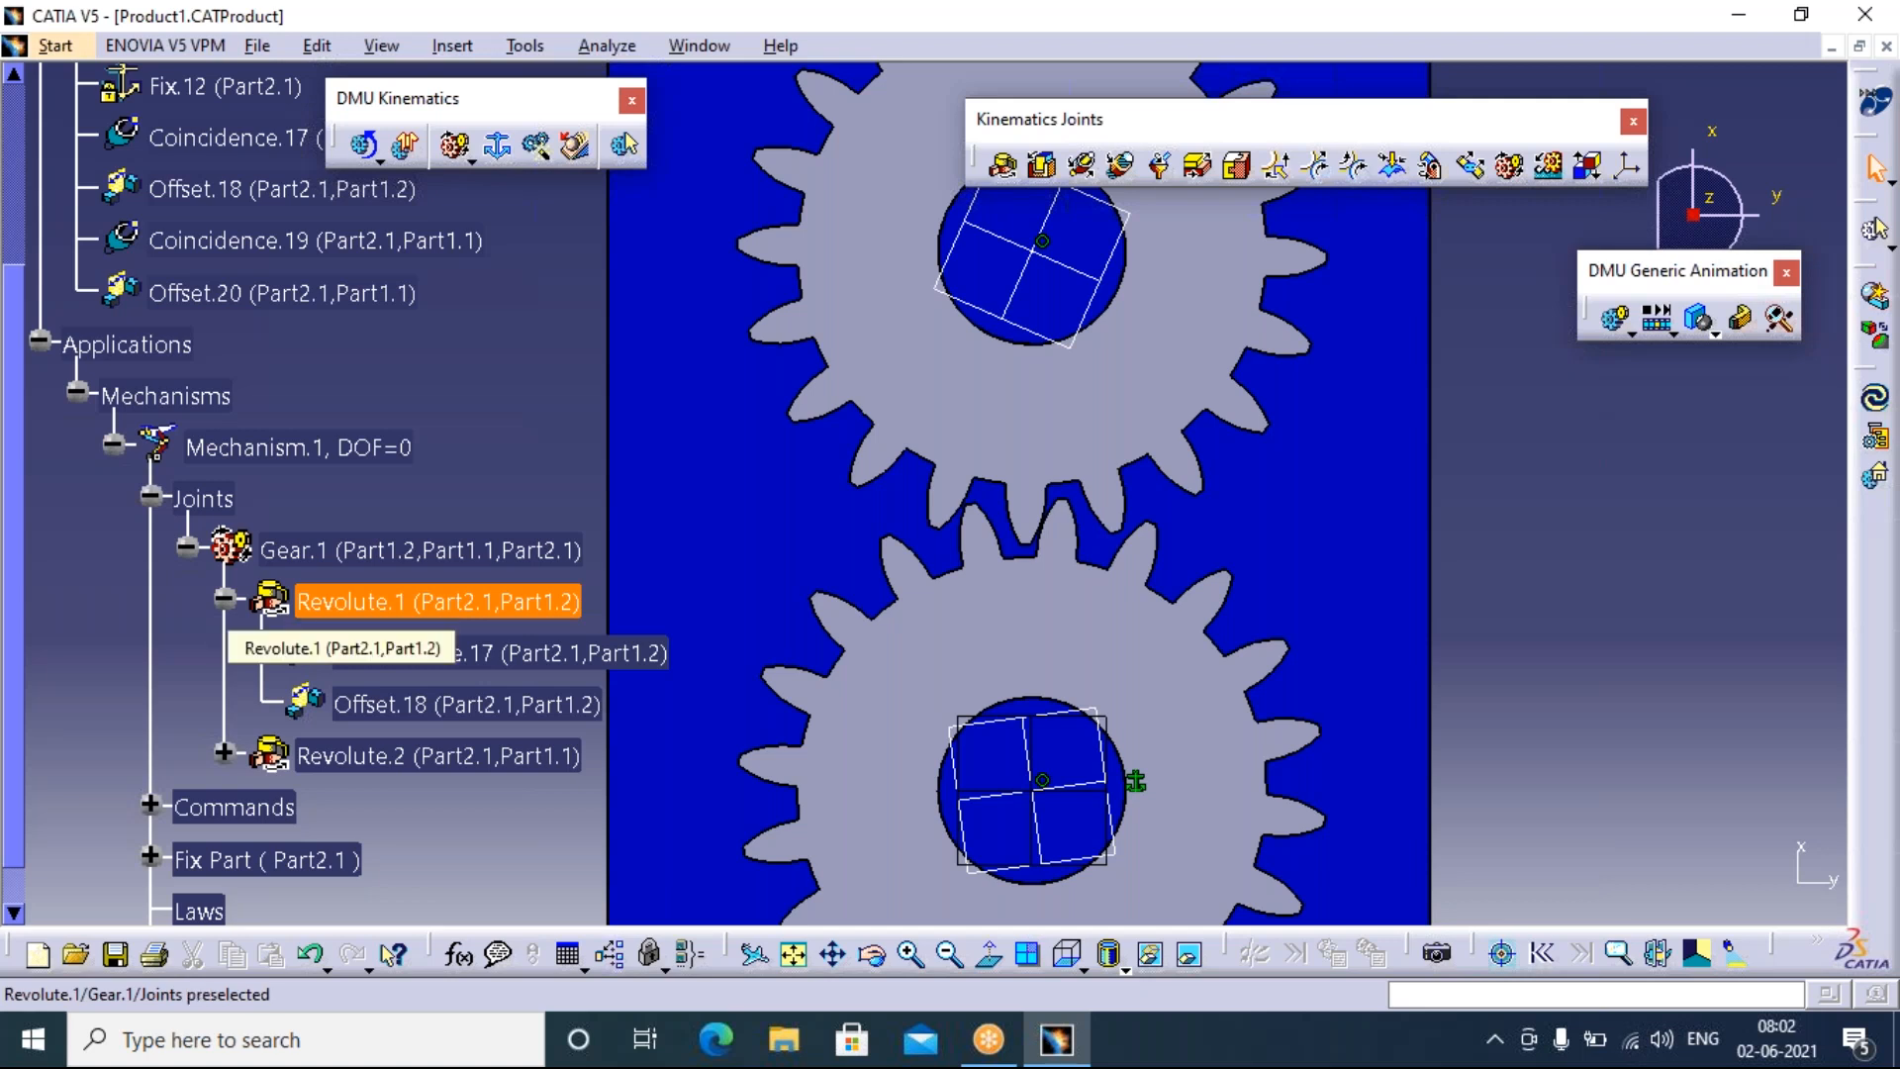
click(341, 601)
Edit Gear.1 so that its two revolute joints have the Opposite rotation direction
double_click(347, 560)
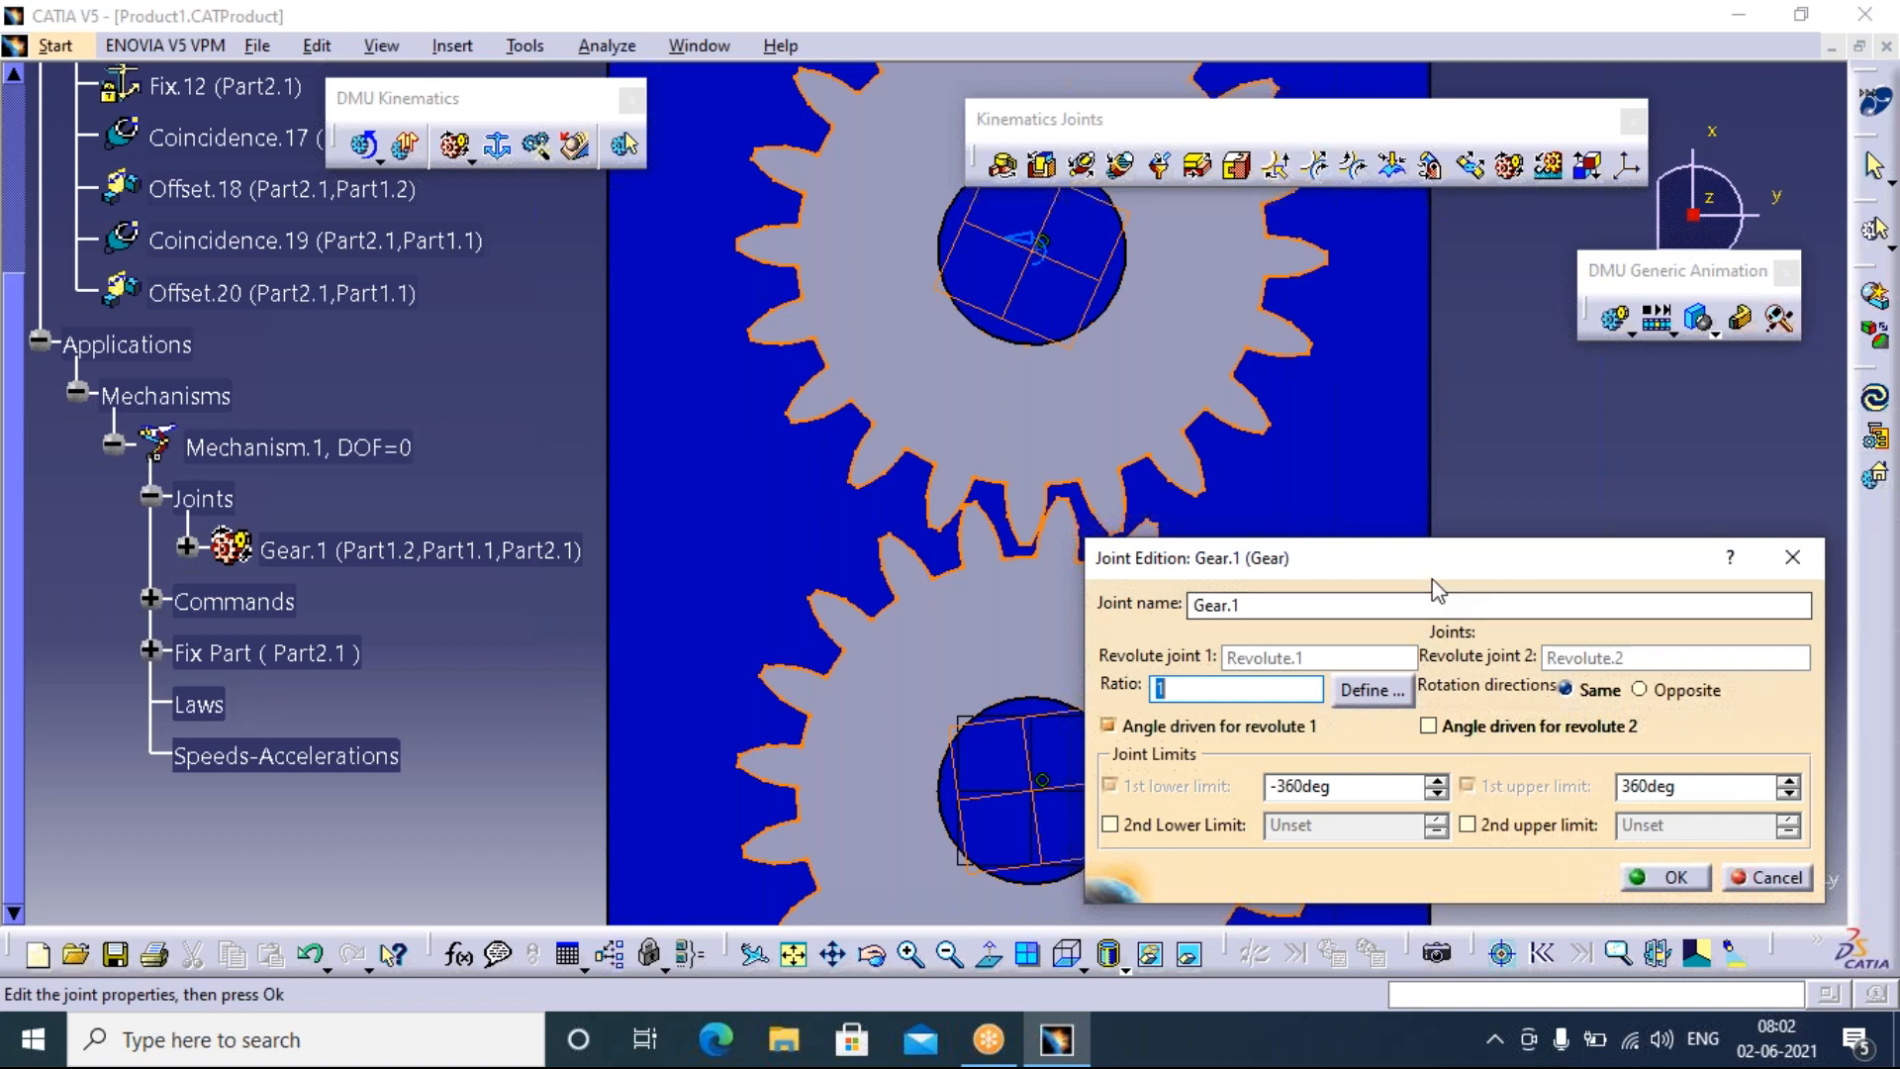
drag(1431, 579, 1610, 477)
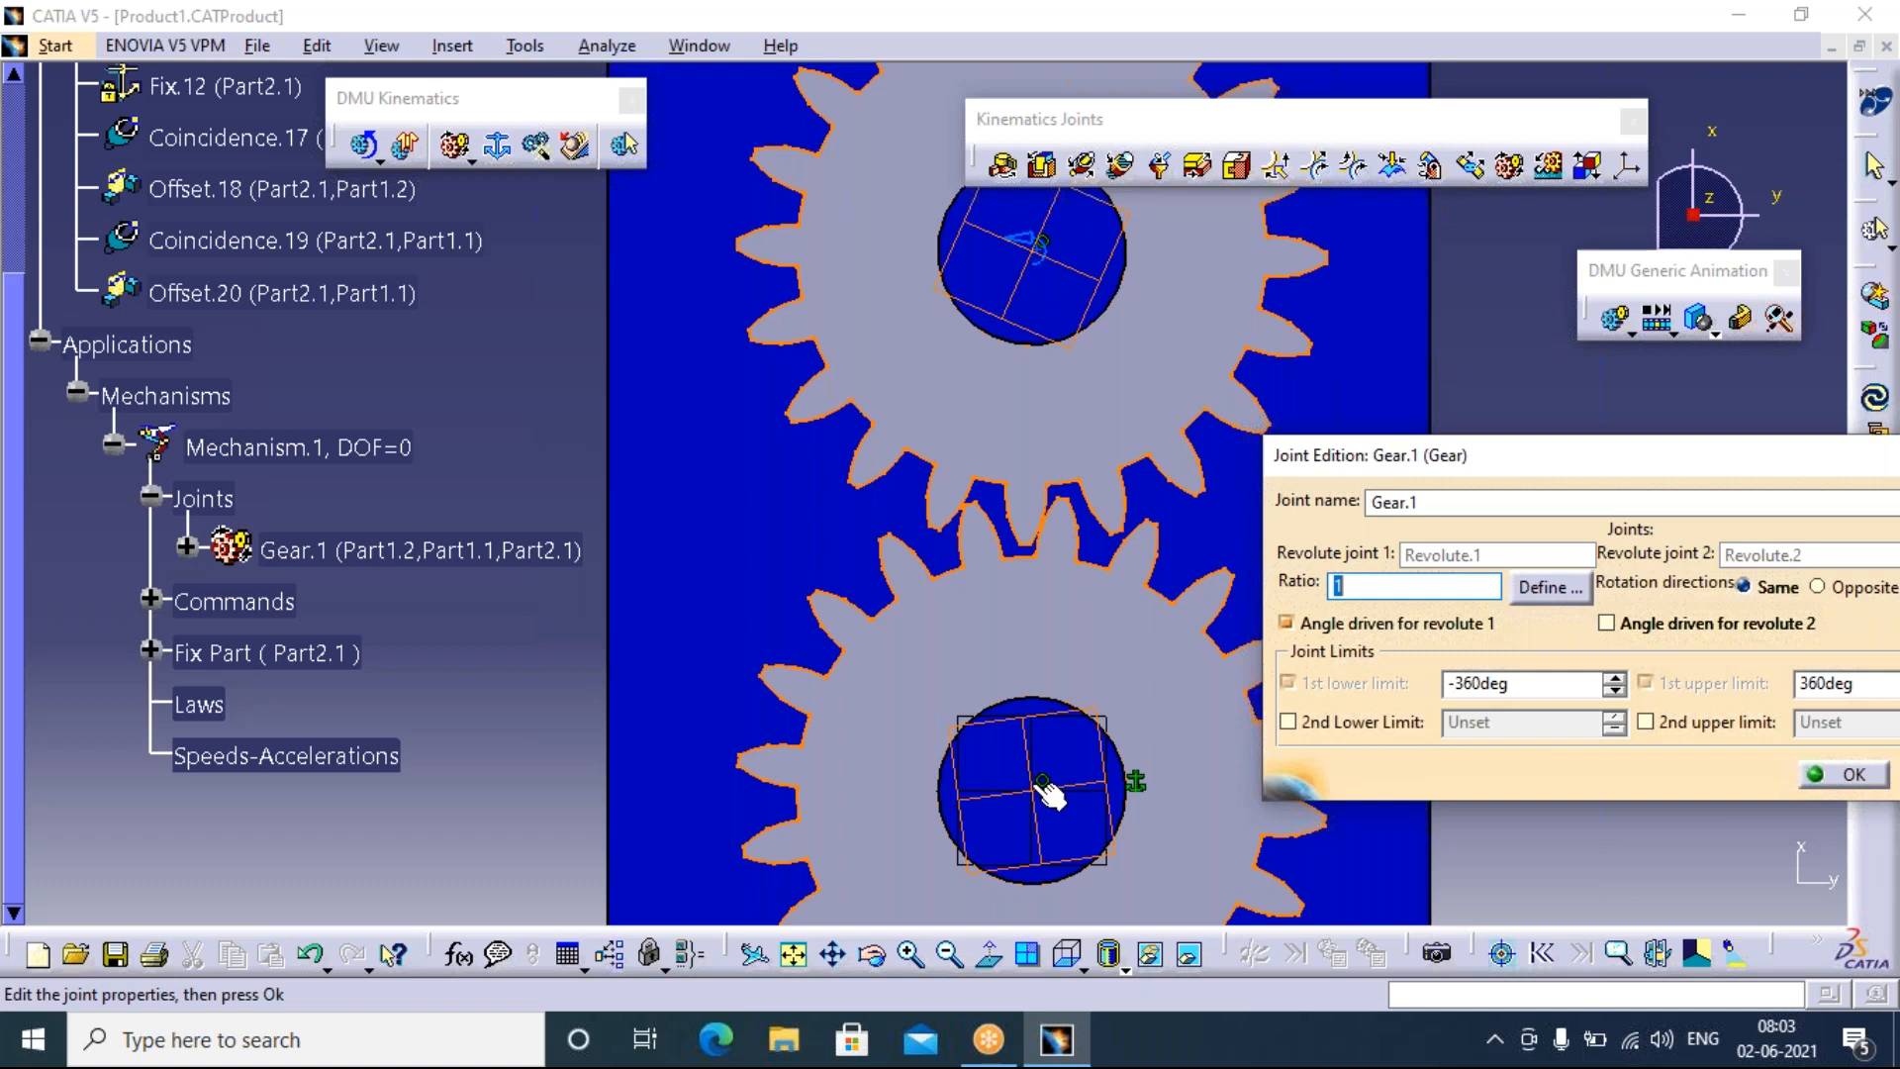
click(1816, 586)
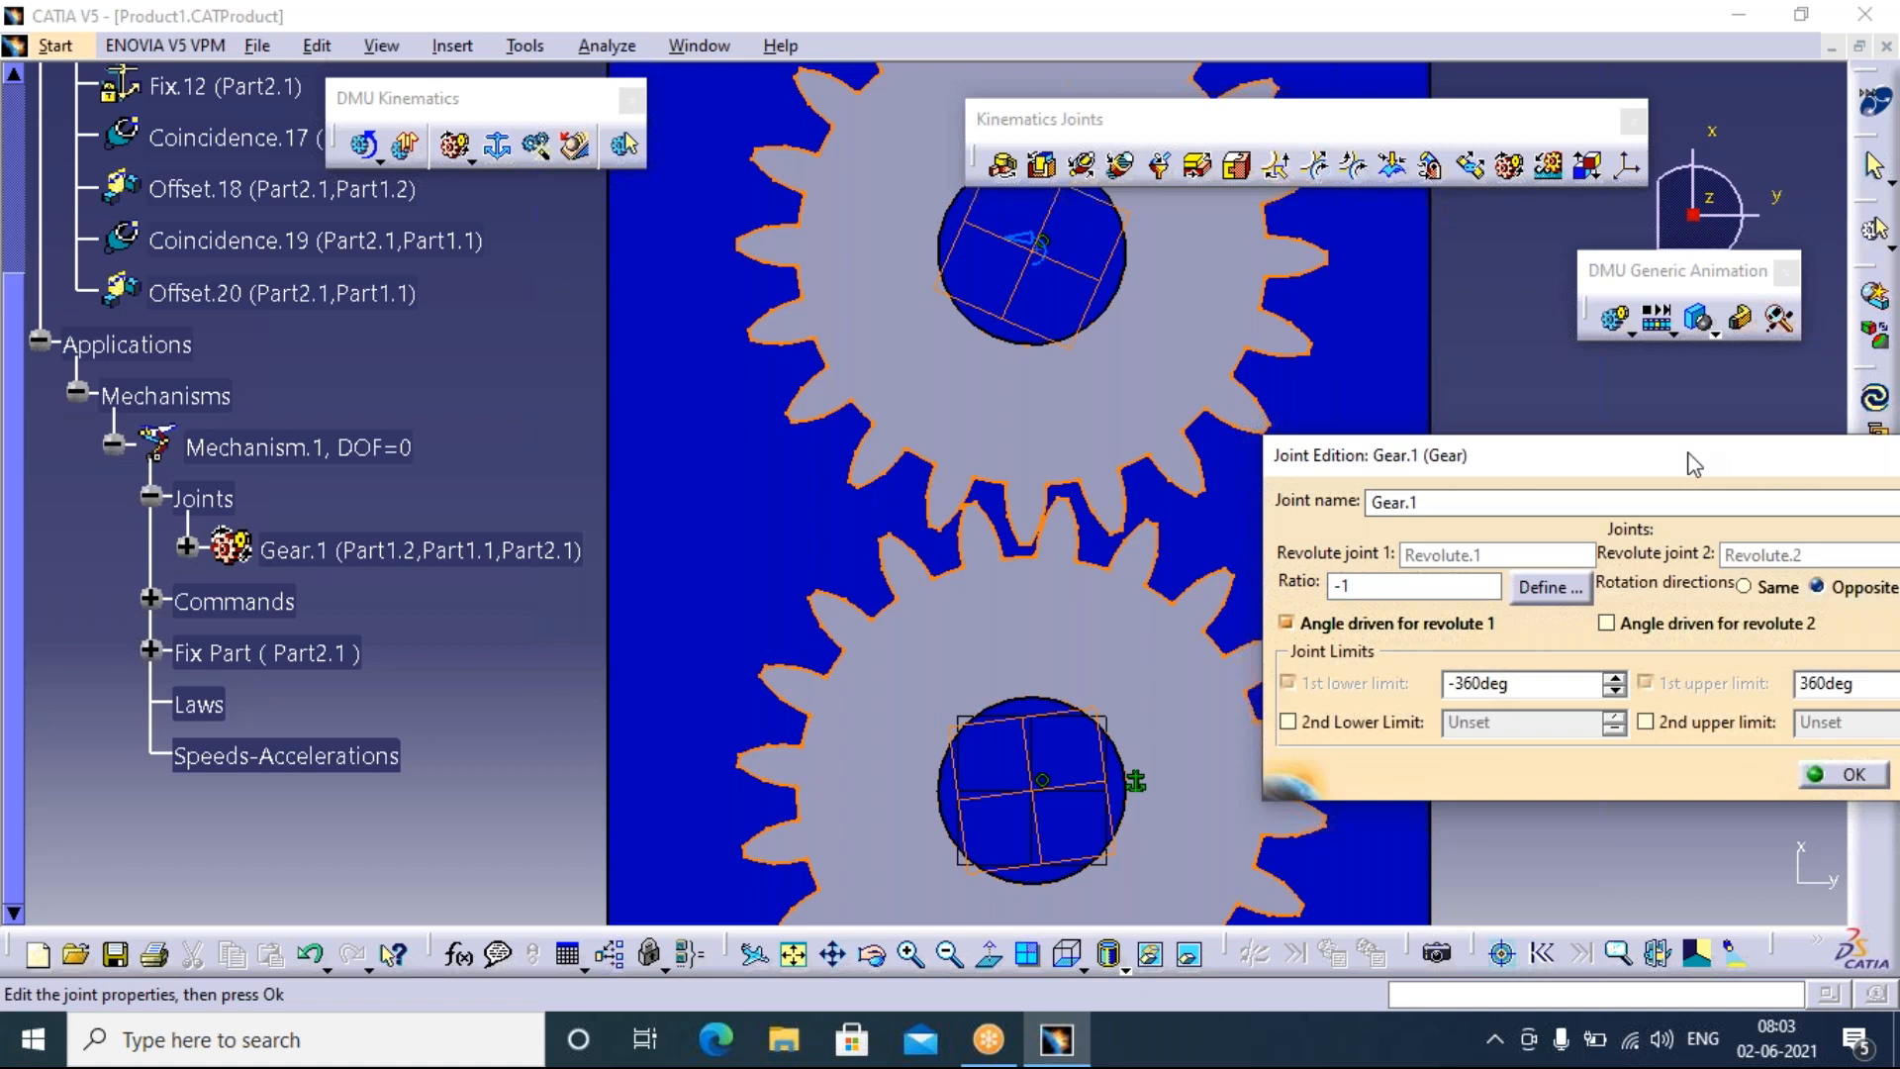
drag(1694, 465, 1431, 394)
click(1587, 704)
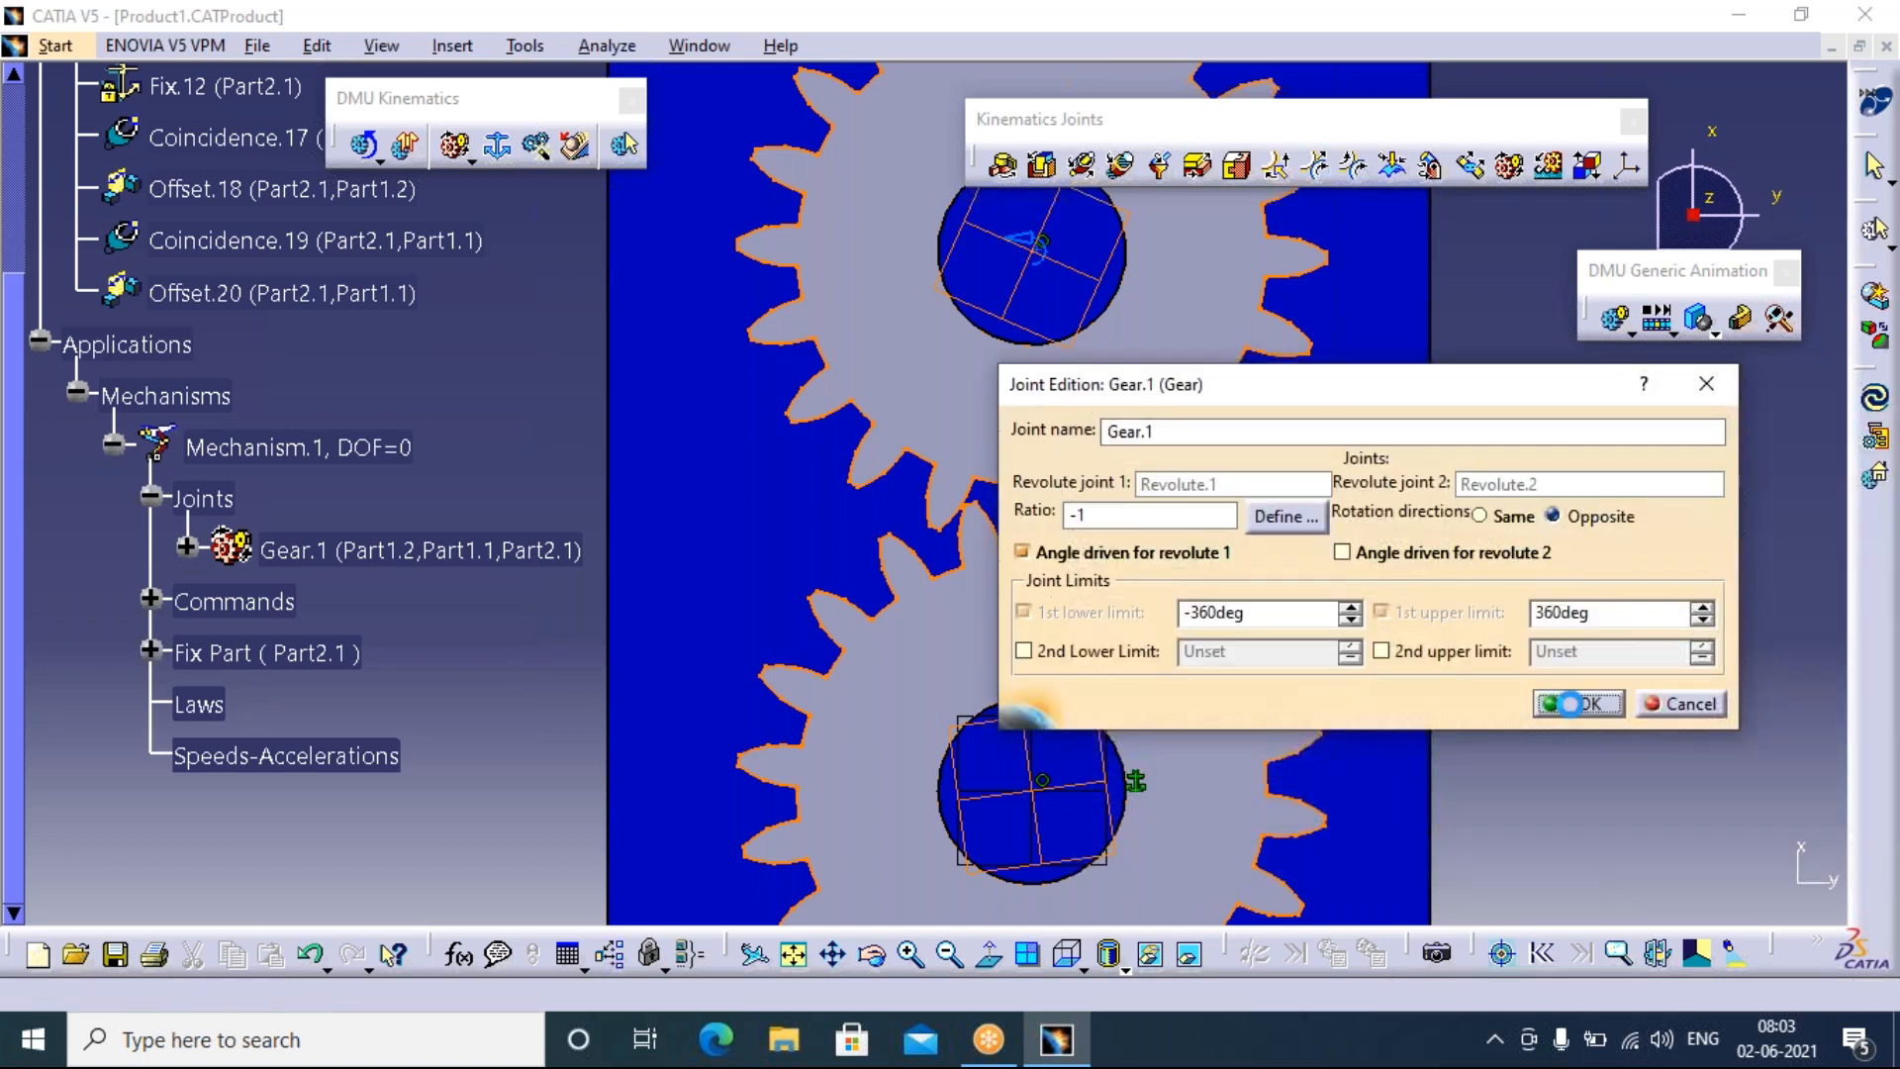
Create a simulation of Mechanism.1 with both gears in a tilted view, and insert a position with Command.1 at 360
click(1631, 334)
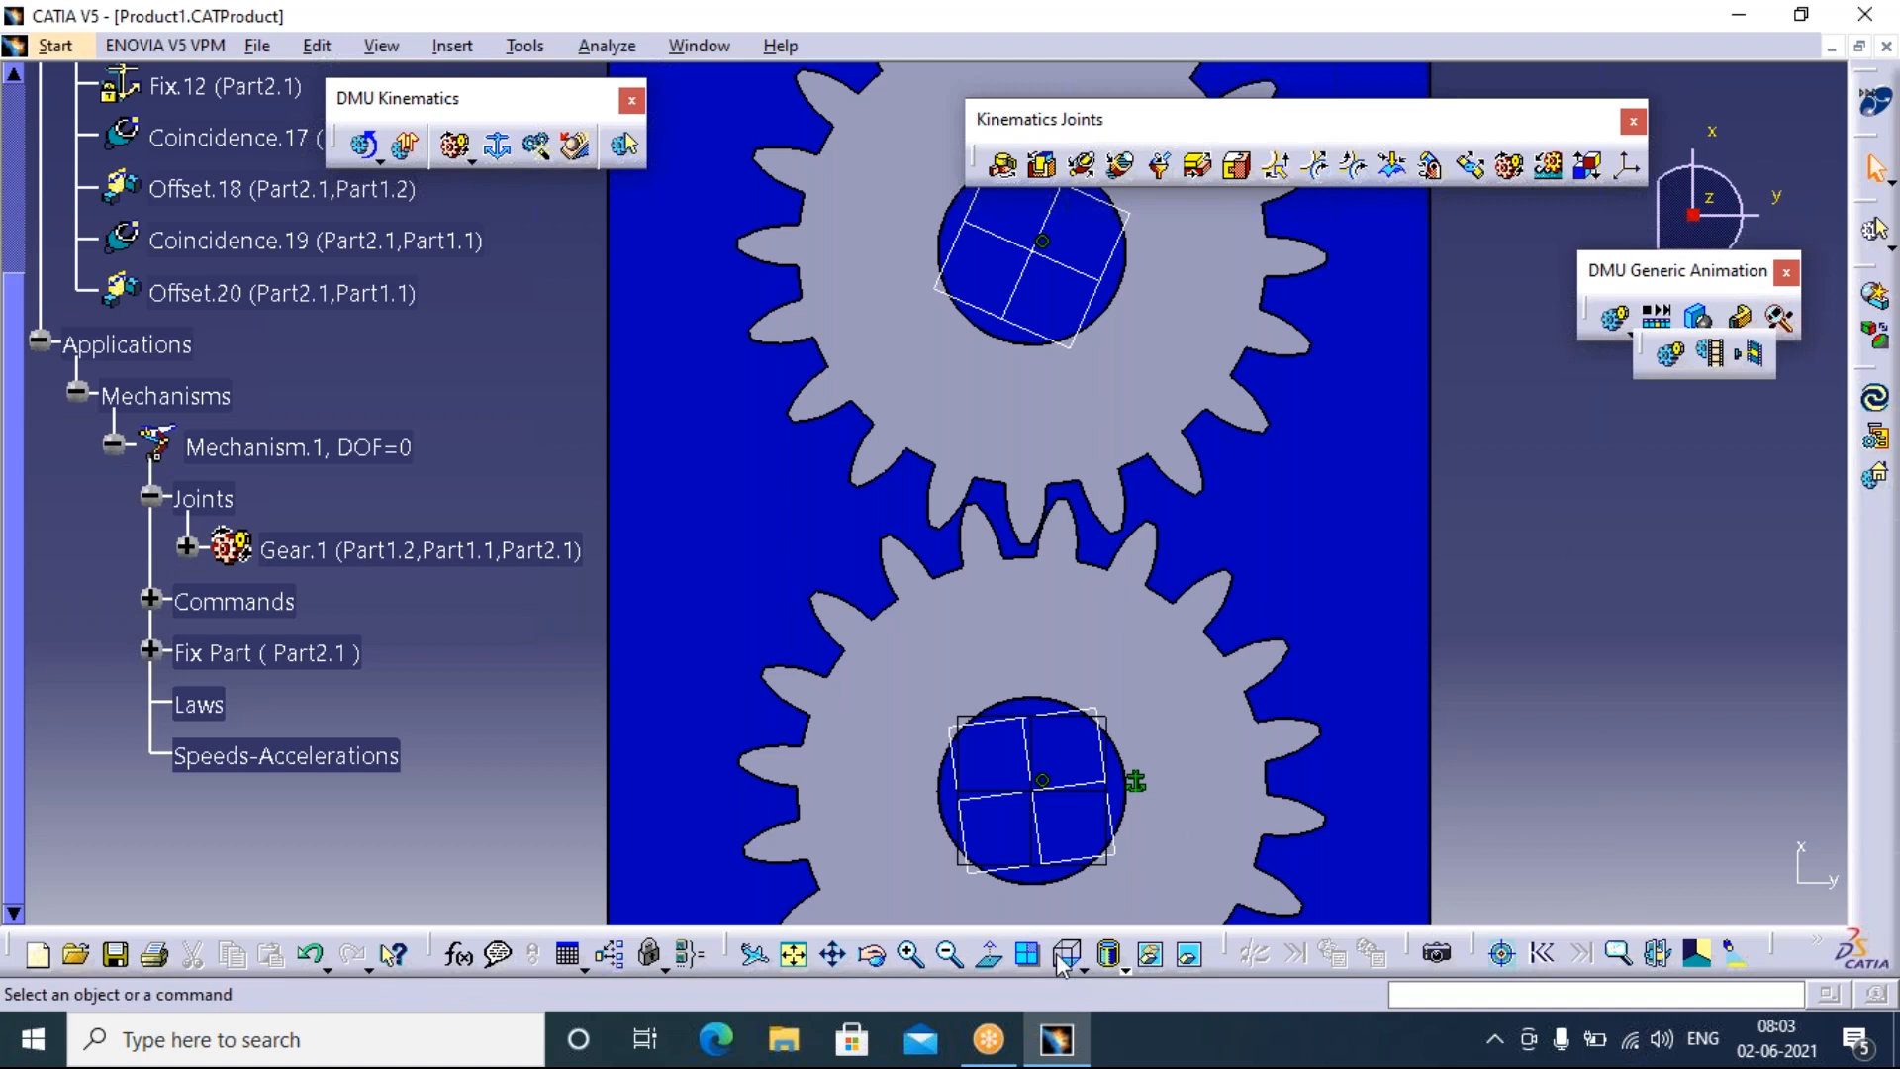
click(898, 707)
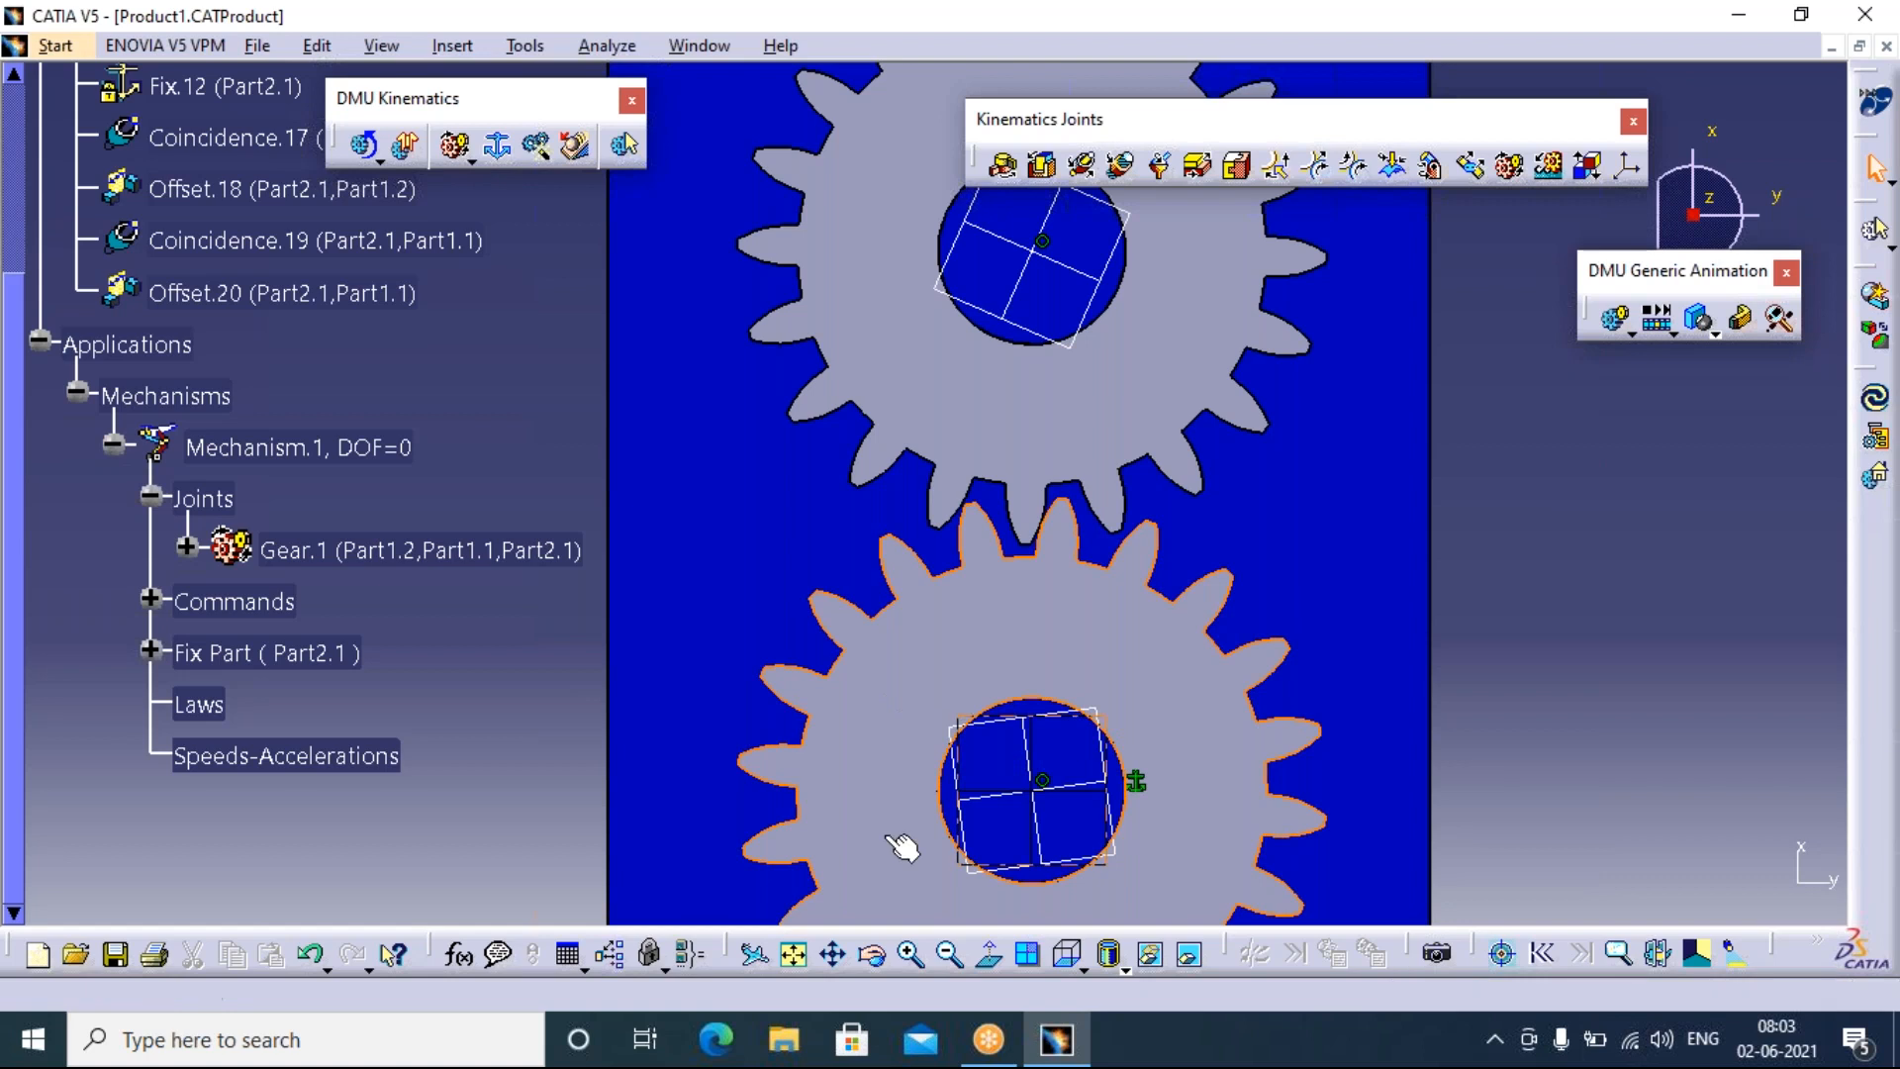
click(872, 954)
drag(720, 855, 1133, 807)
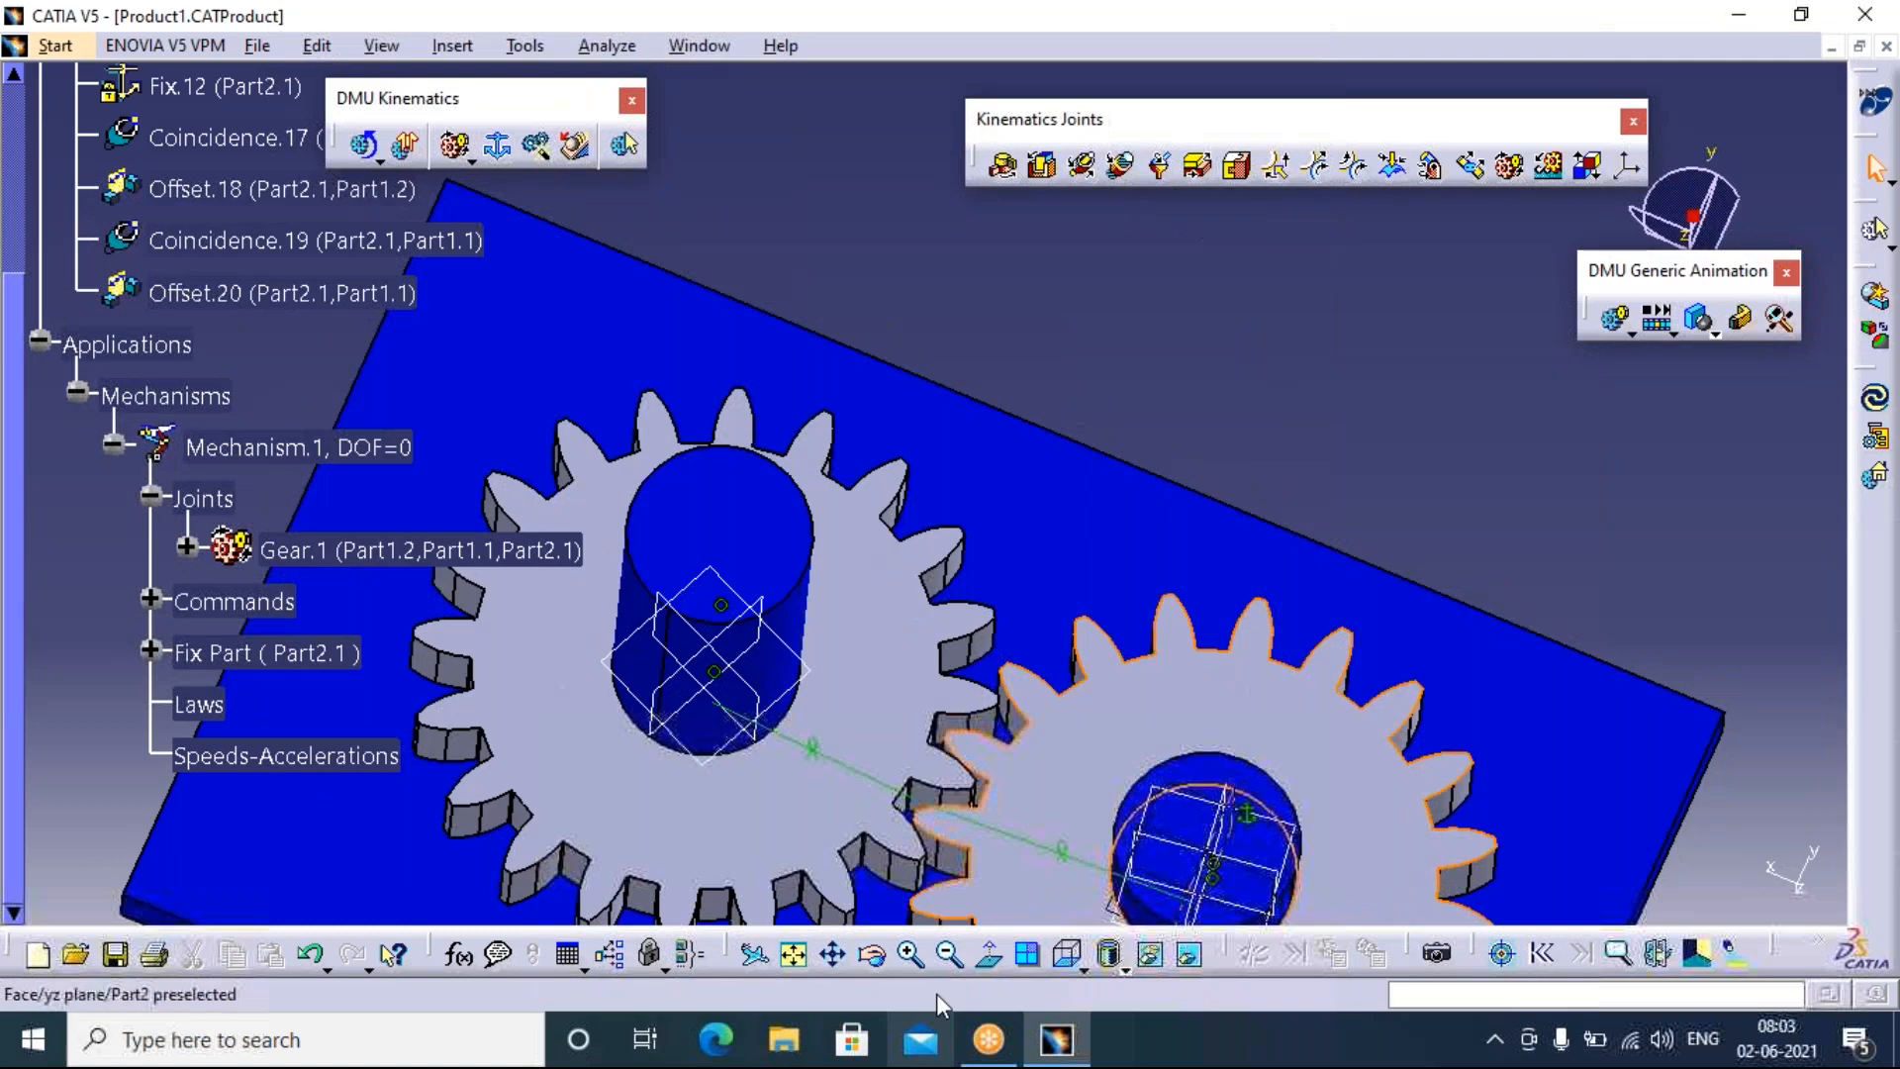
click(832, 954)
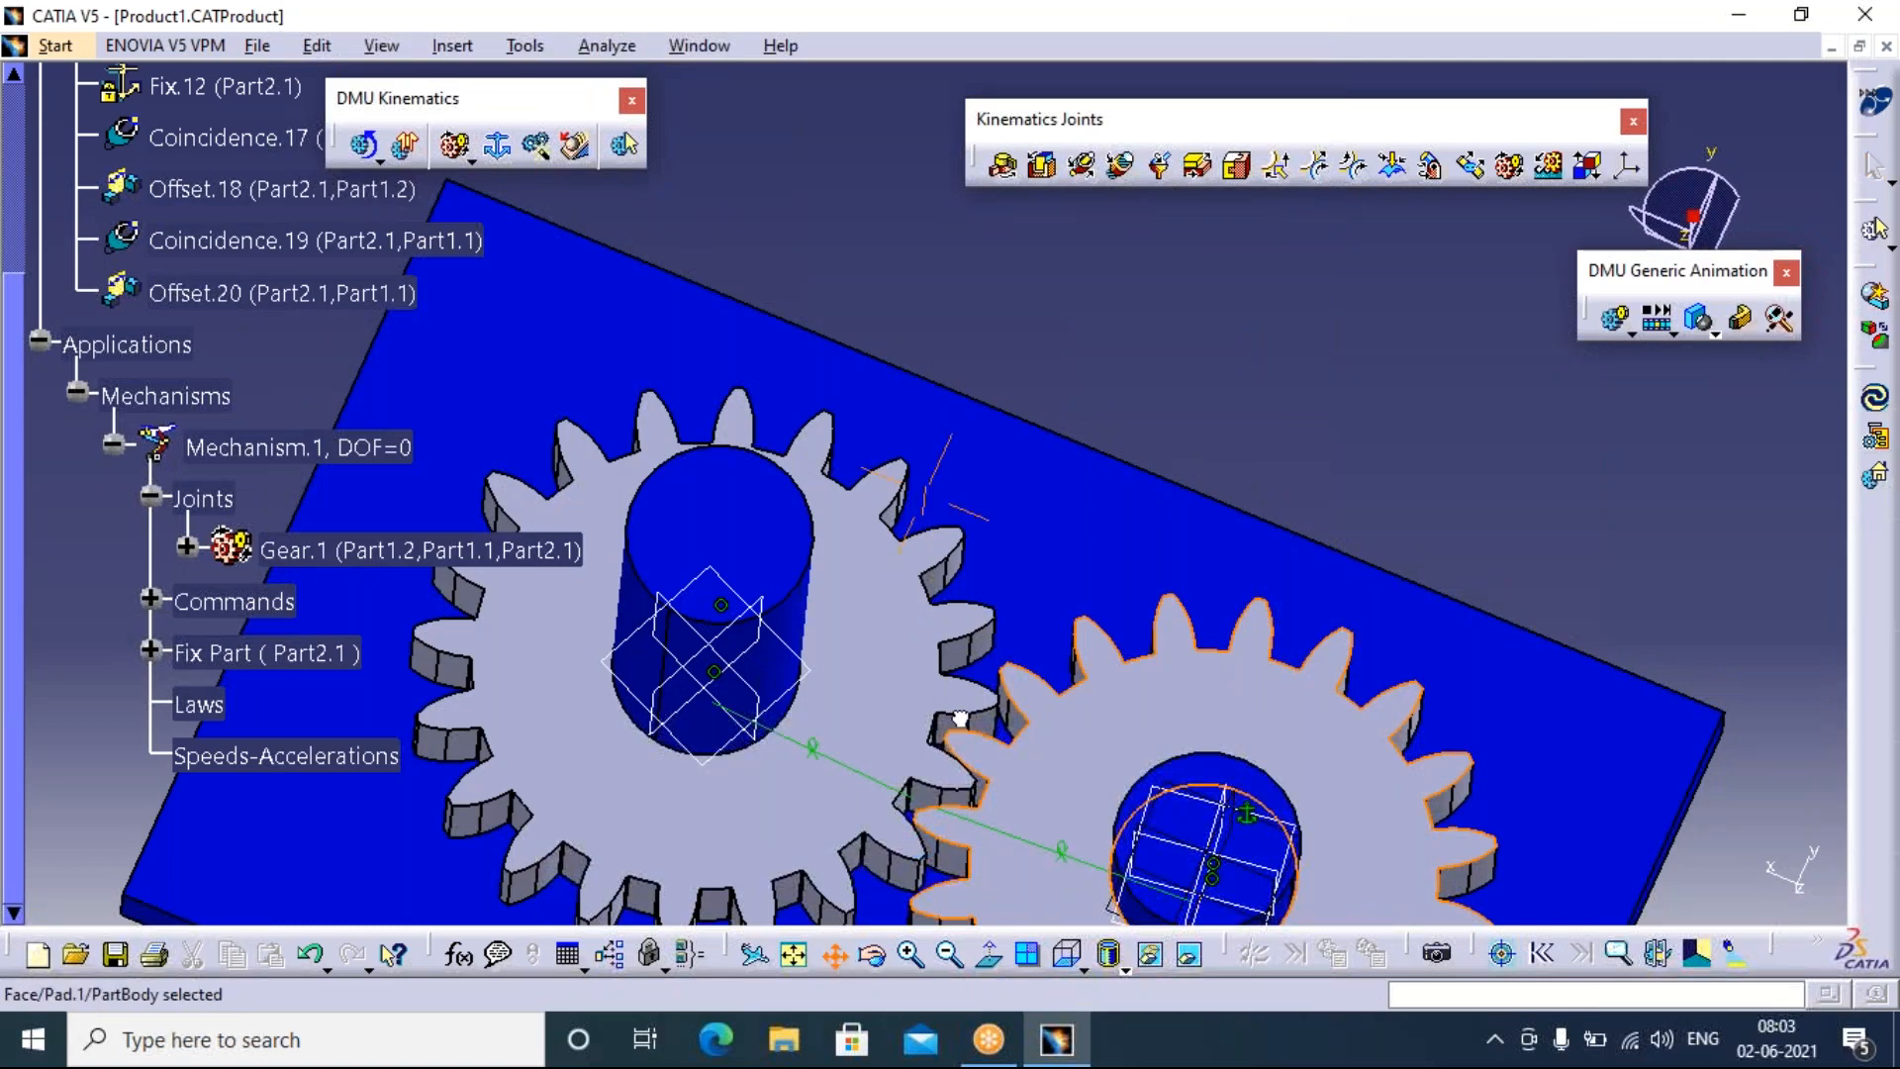
drag(960, 720, 959, 440)
click(1615, 317)
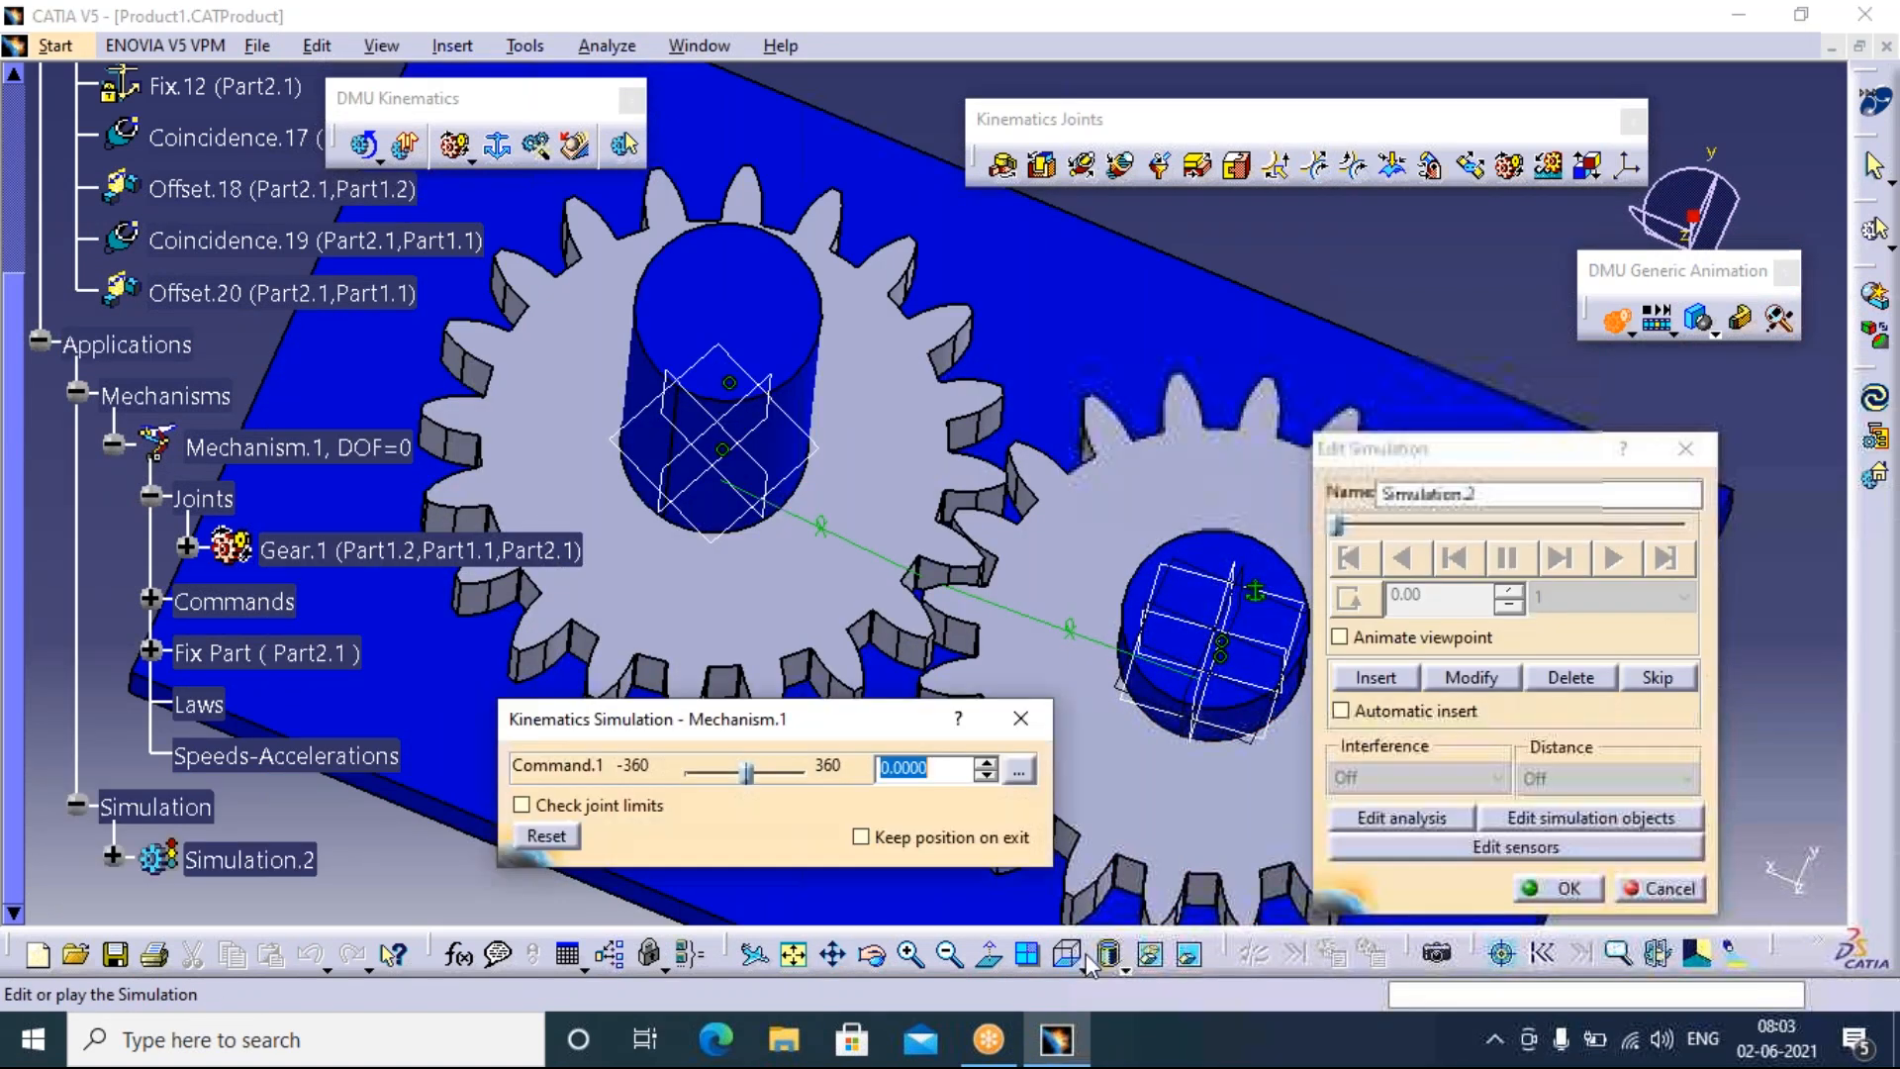
drag(745, 778, 808, 774)
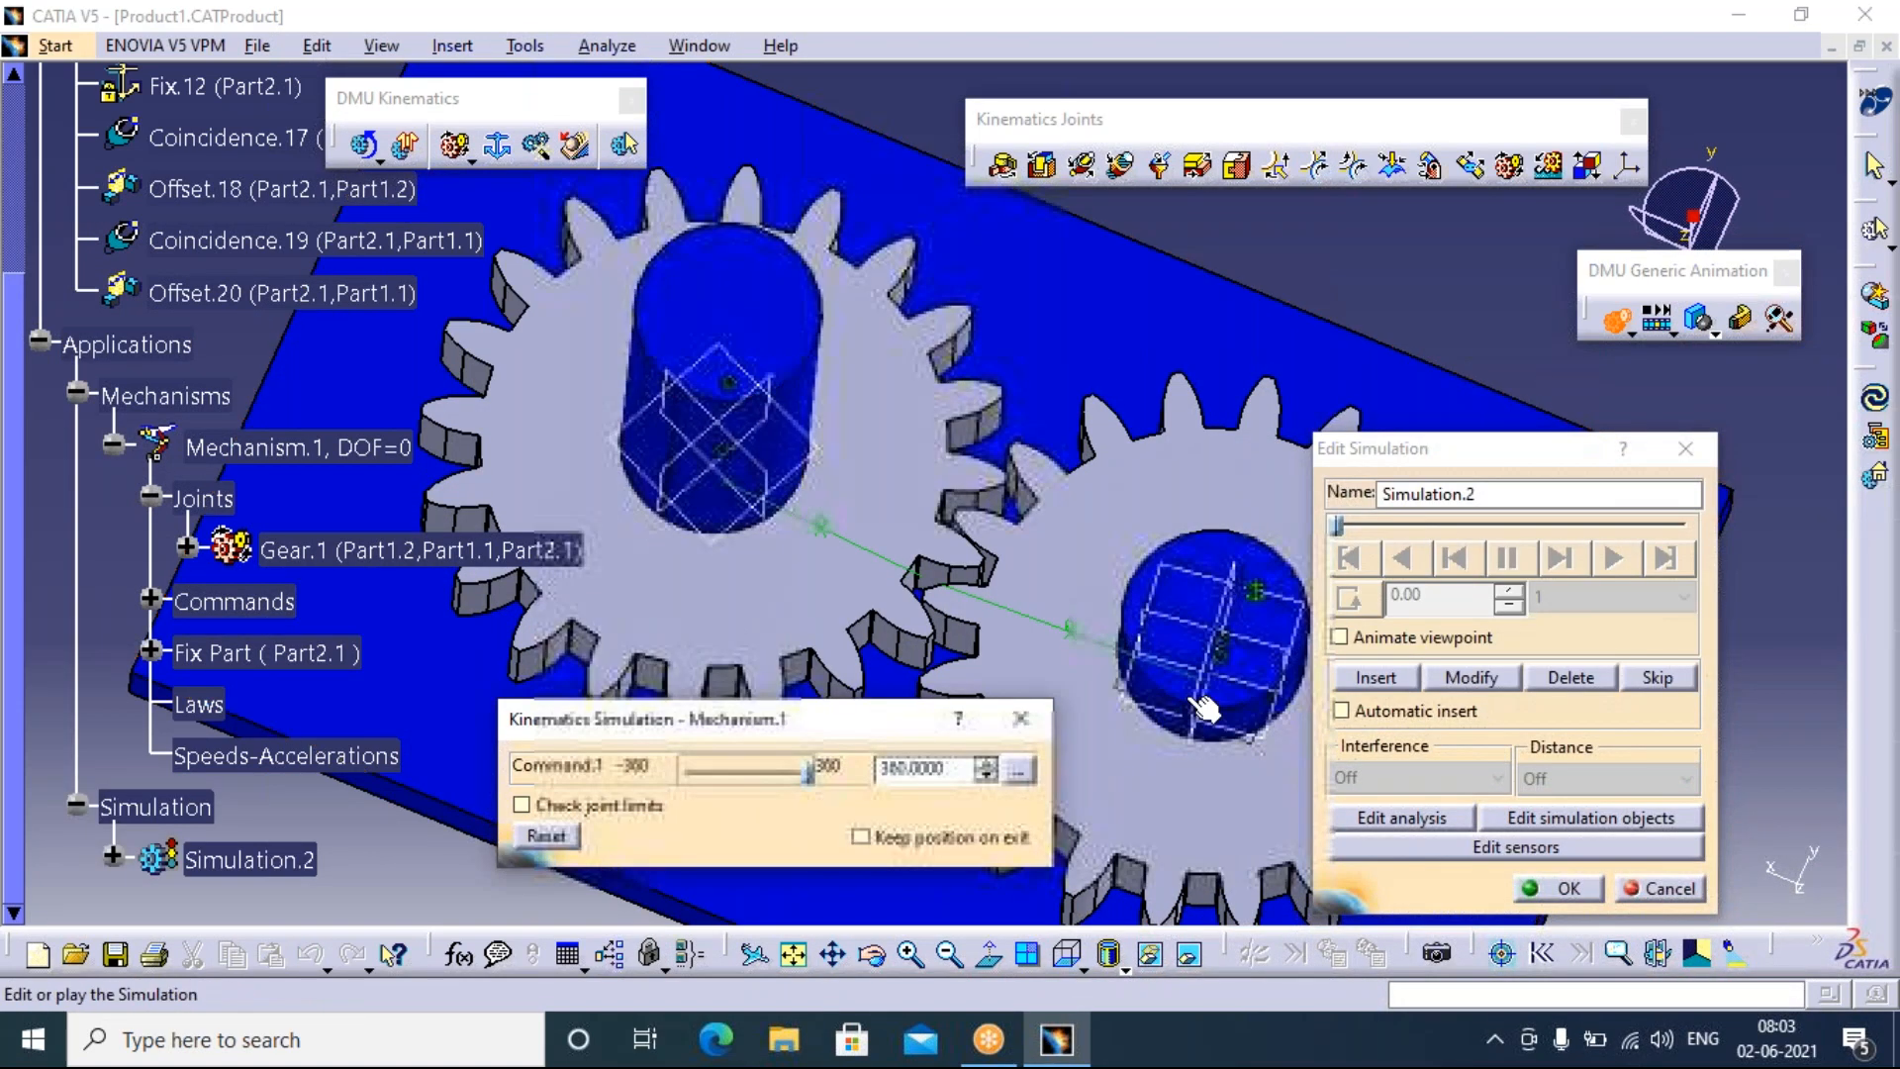
click(1376, 678)
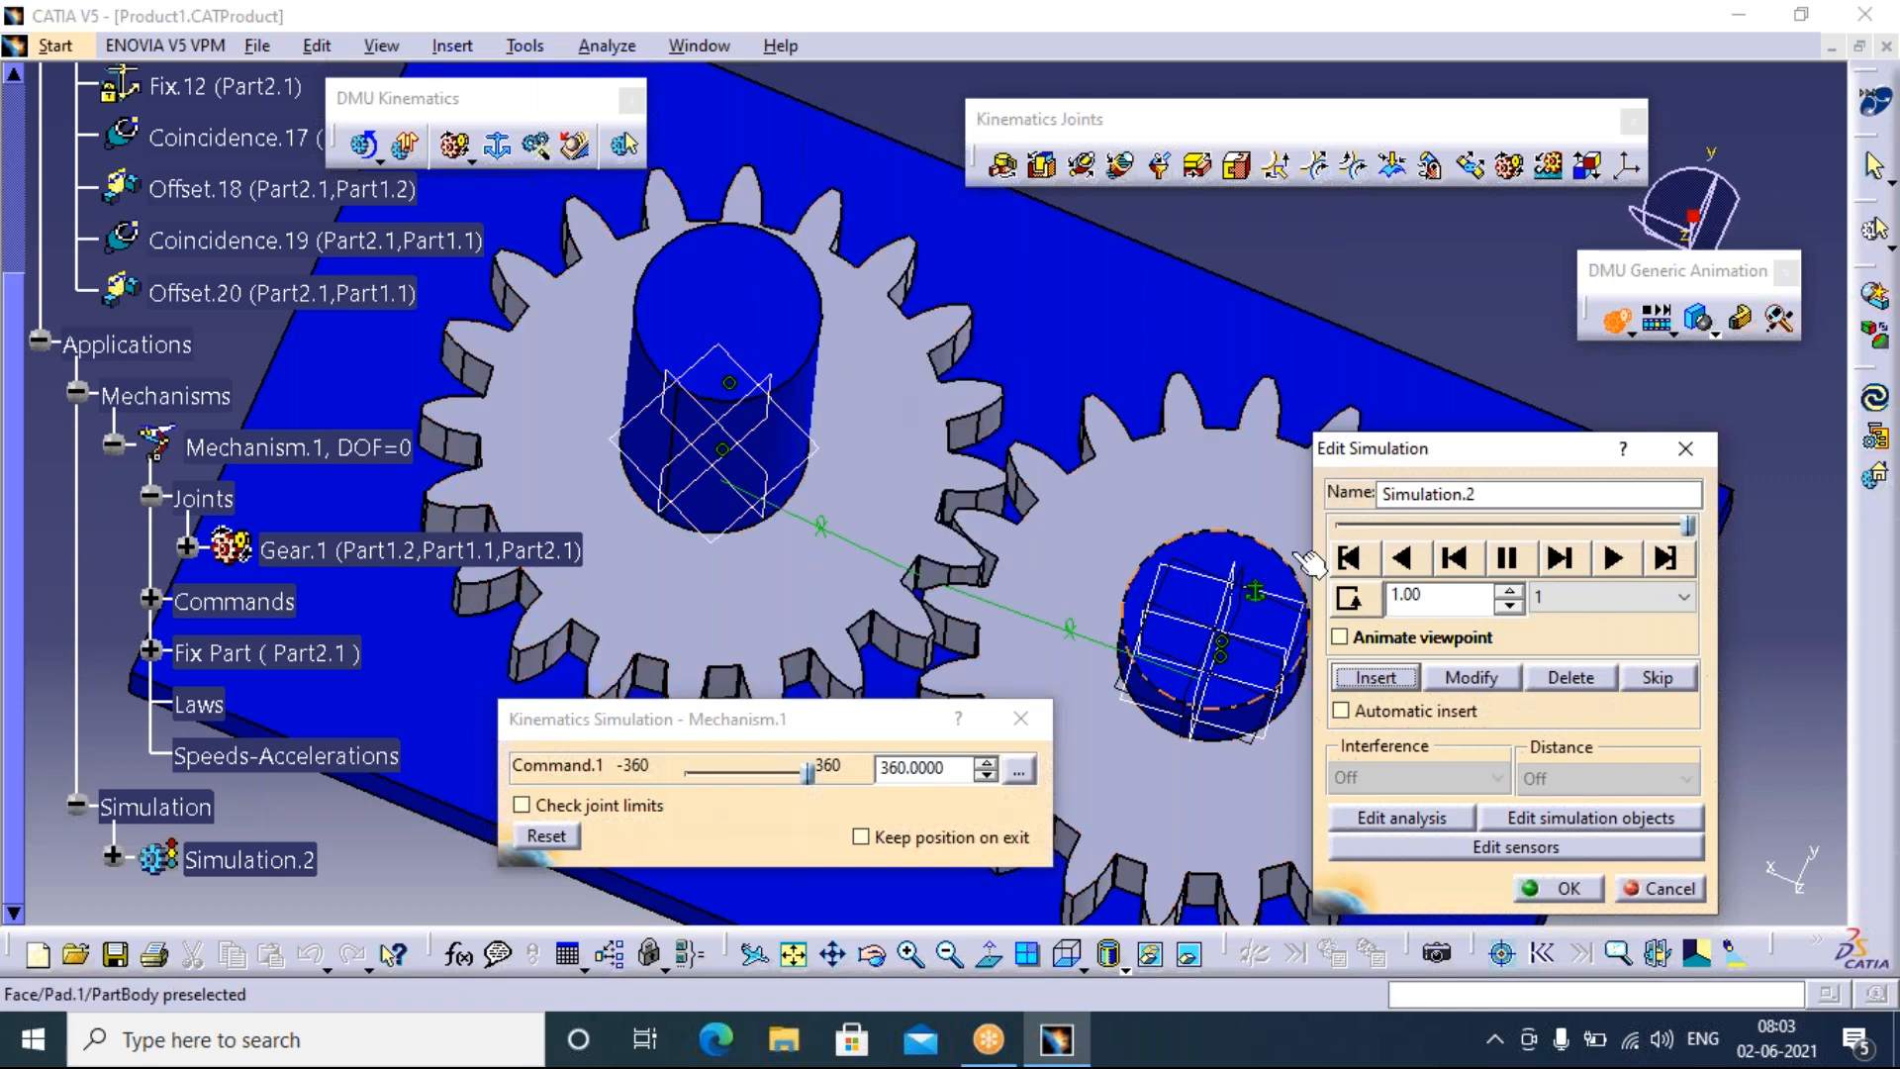
Set the simulation's interpolation step to 0.1, enable looping, and play it from the start
click(1603, 597)
click(1565, 653)
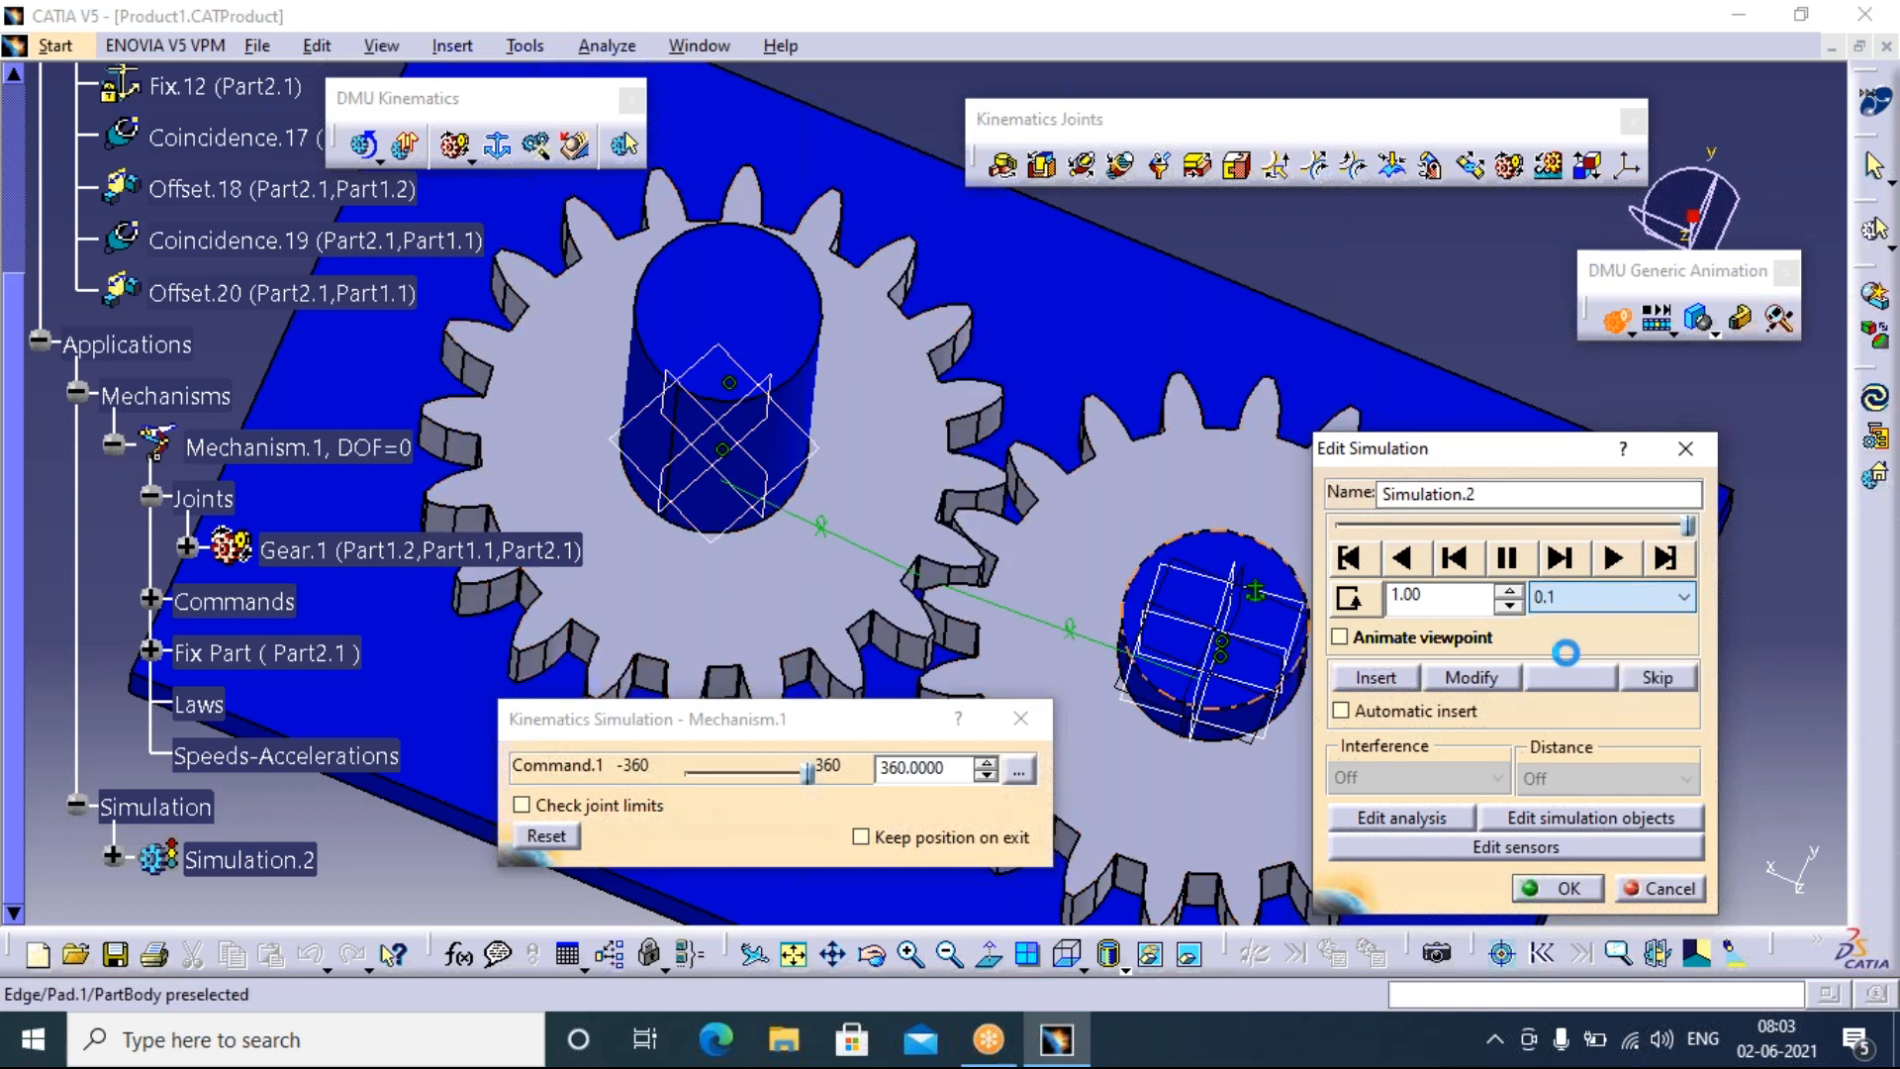
click(1348, 597)
click(1347, 558)
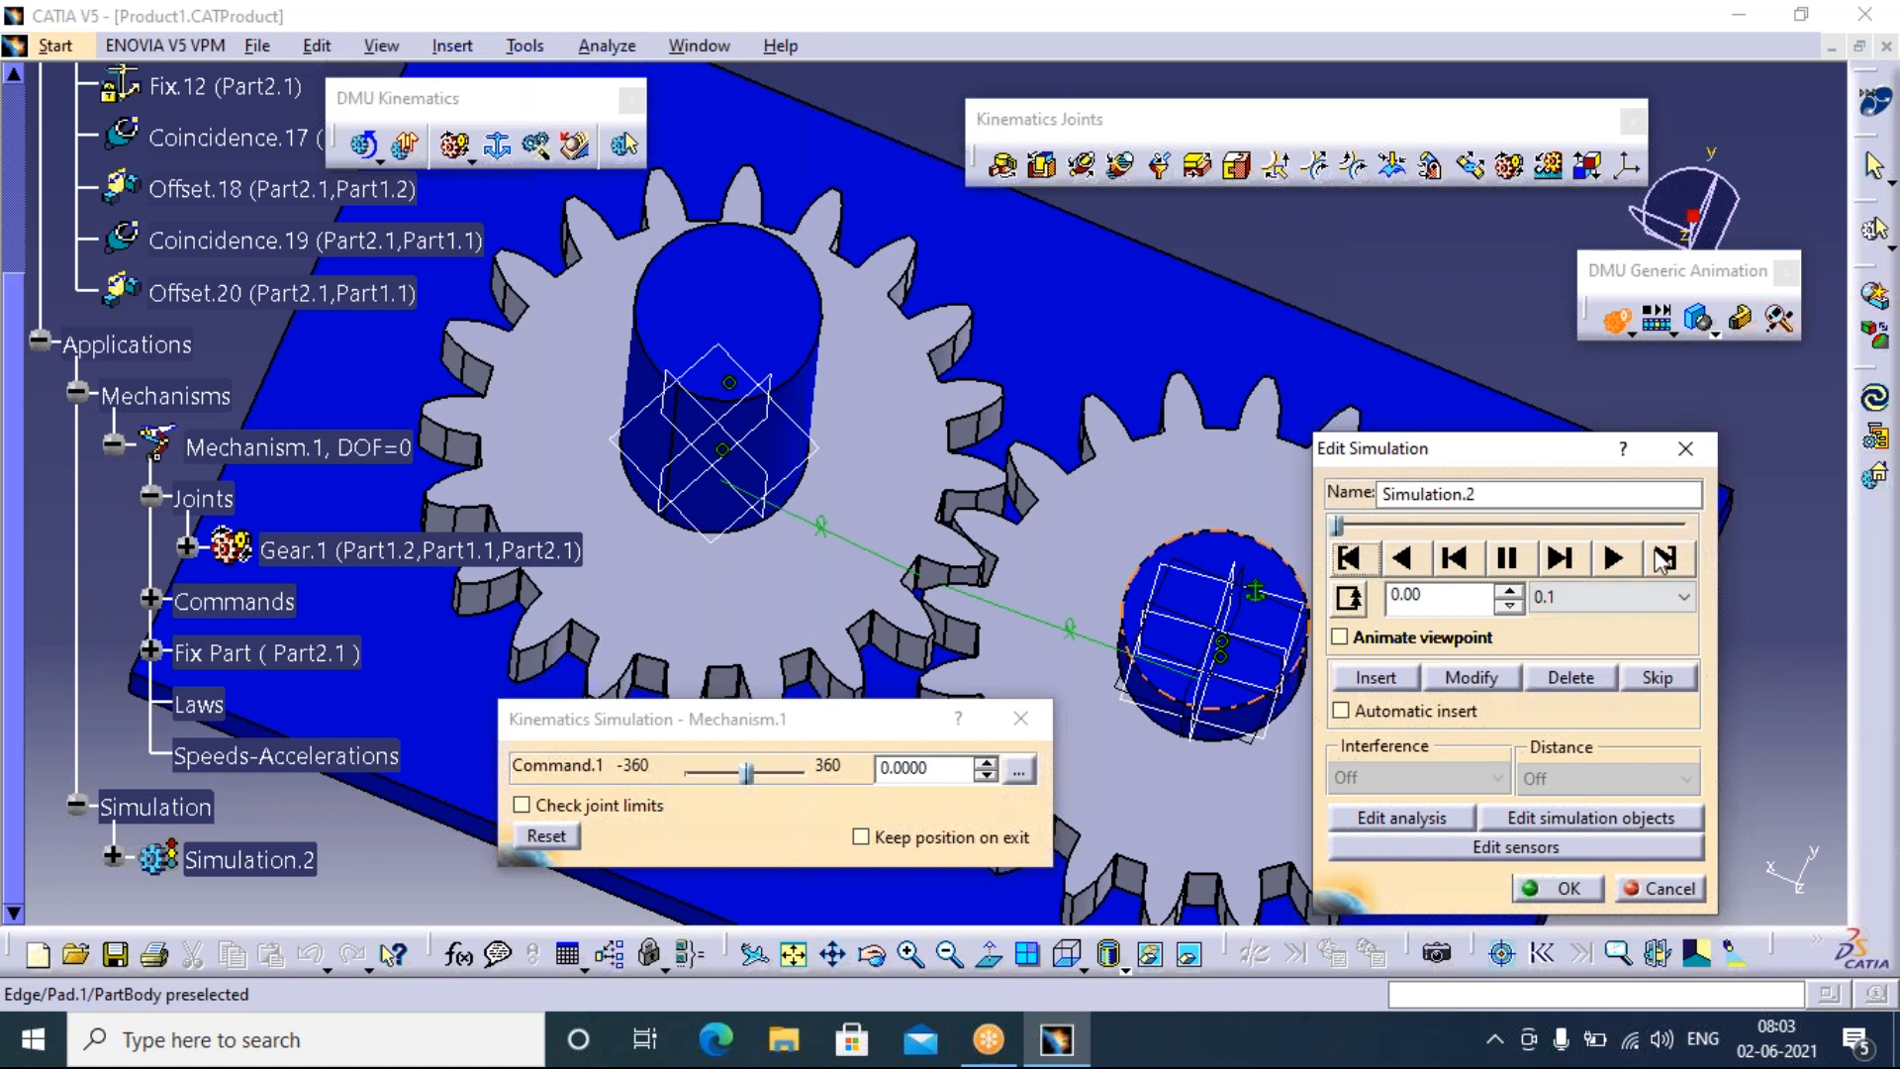
click(1613, 558)
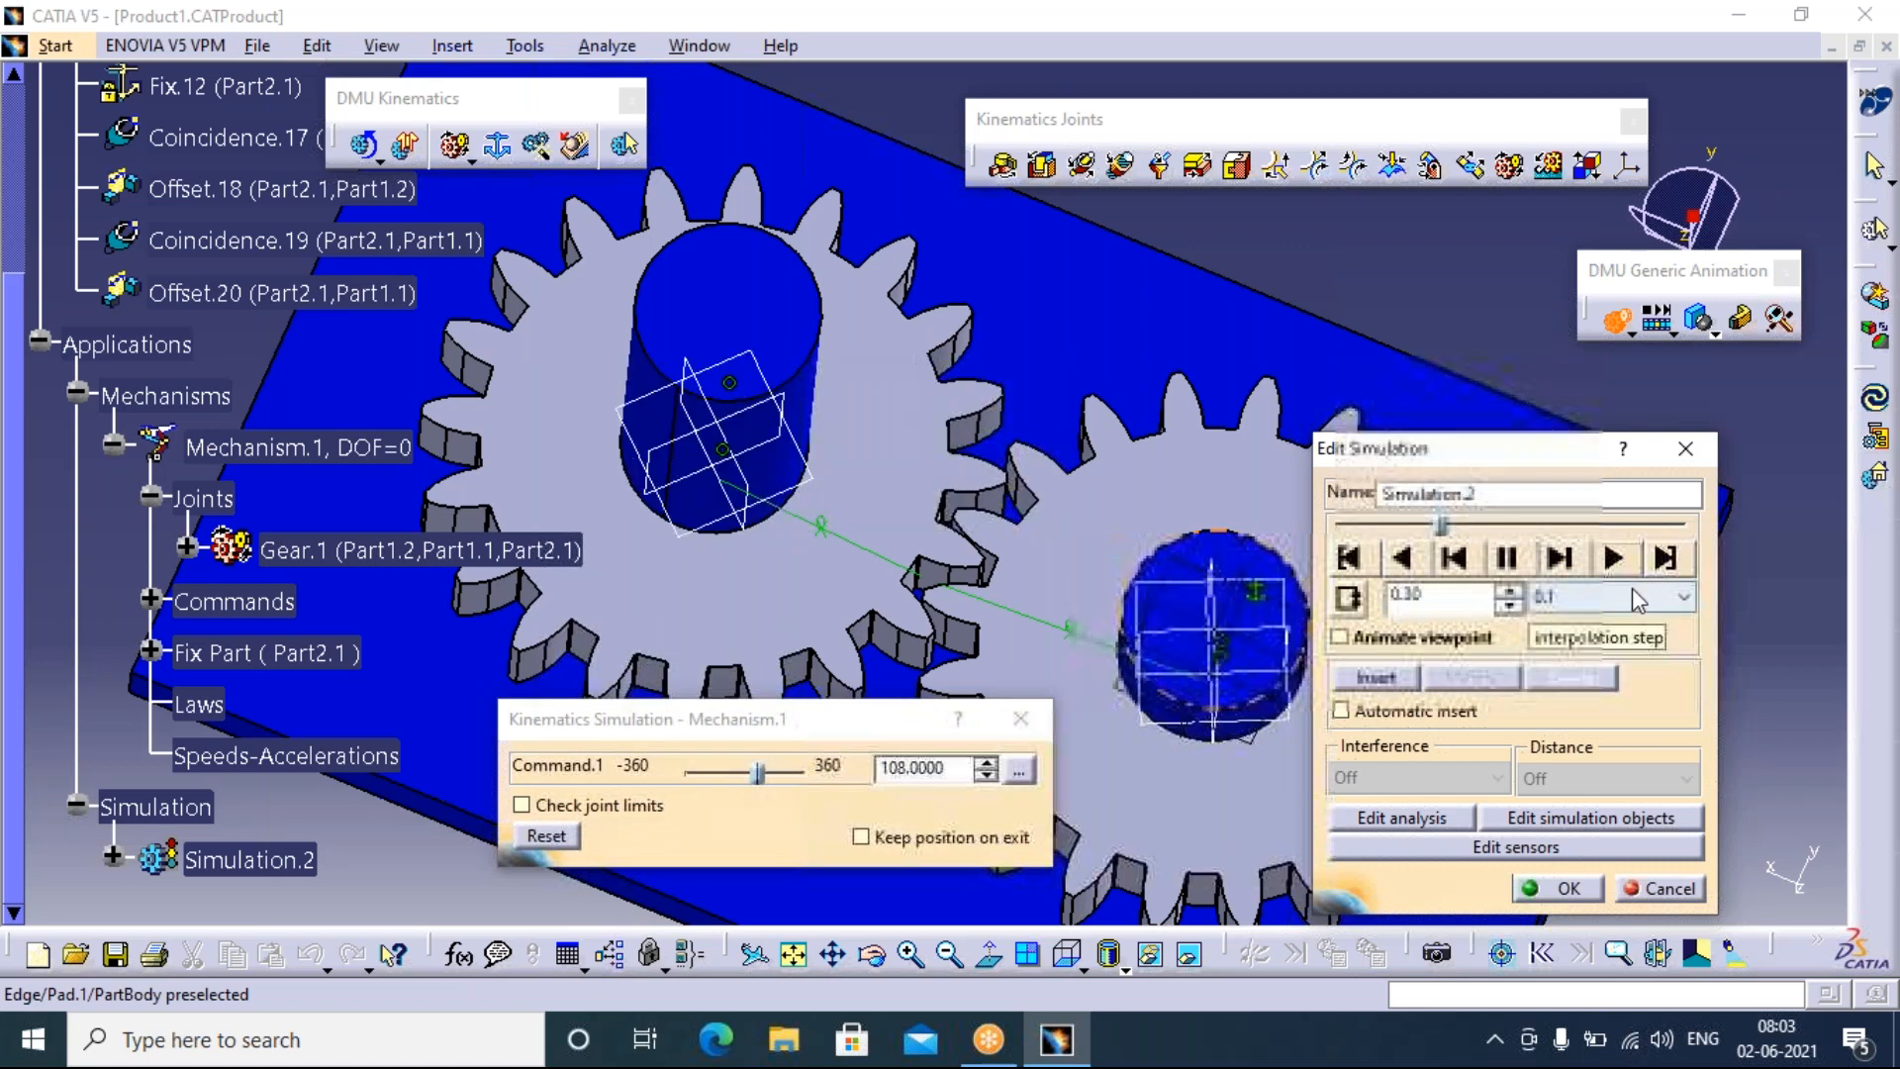
Reduce the interpolation step to 0.04, move both simulation dialogs clear of the gears, and pause the playback after watching the rotation
click(1628, 597)
click(1613, 689)
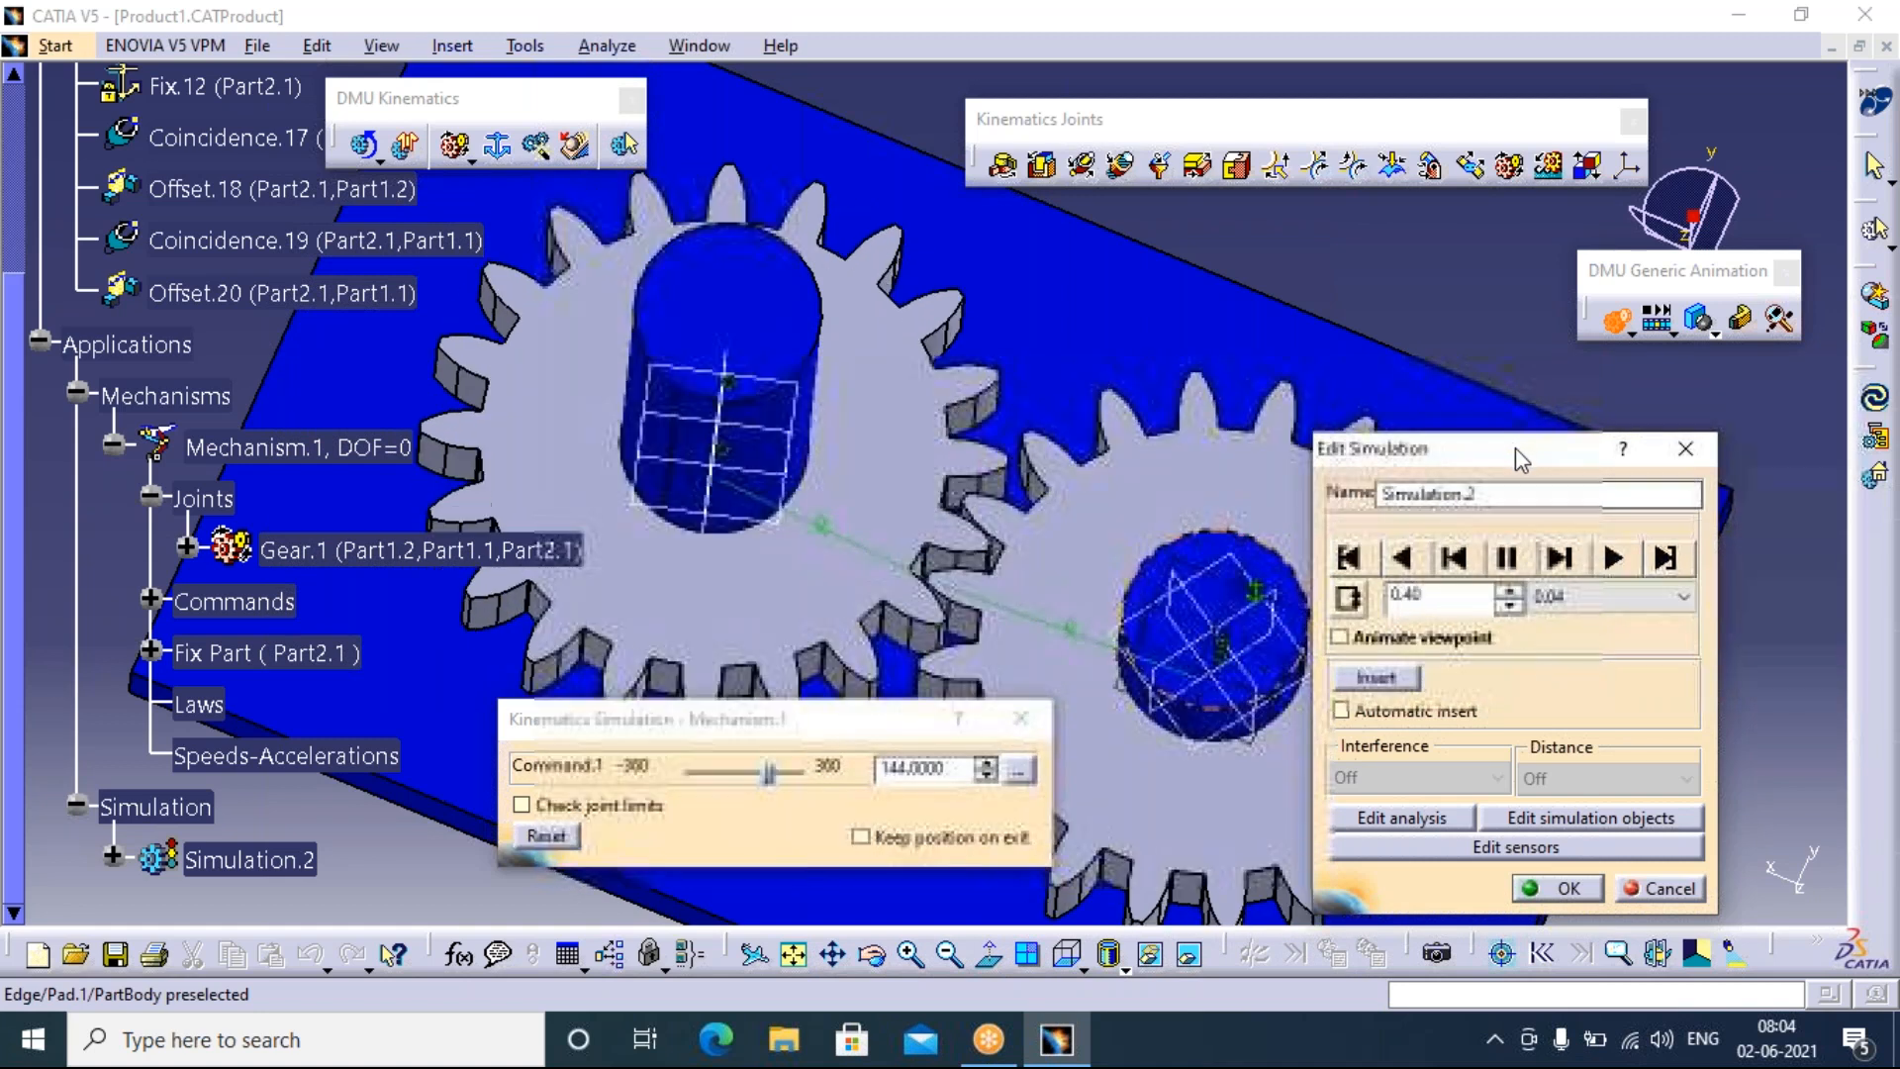
drag(1521, 458, 1710, 380)
drag(822, 720, 748, 780)
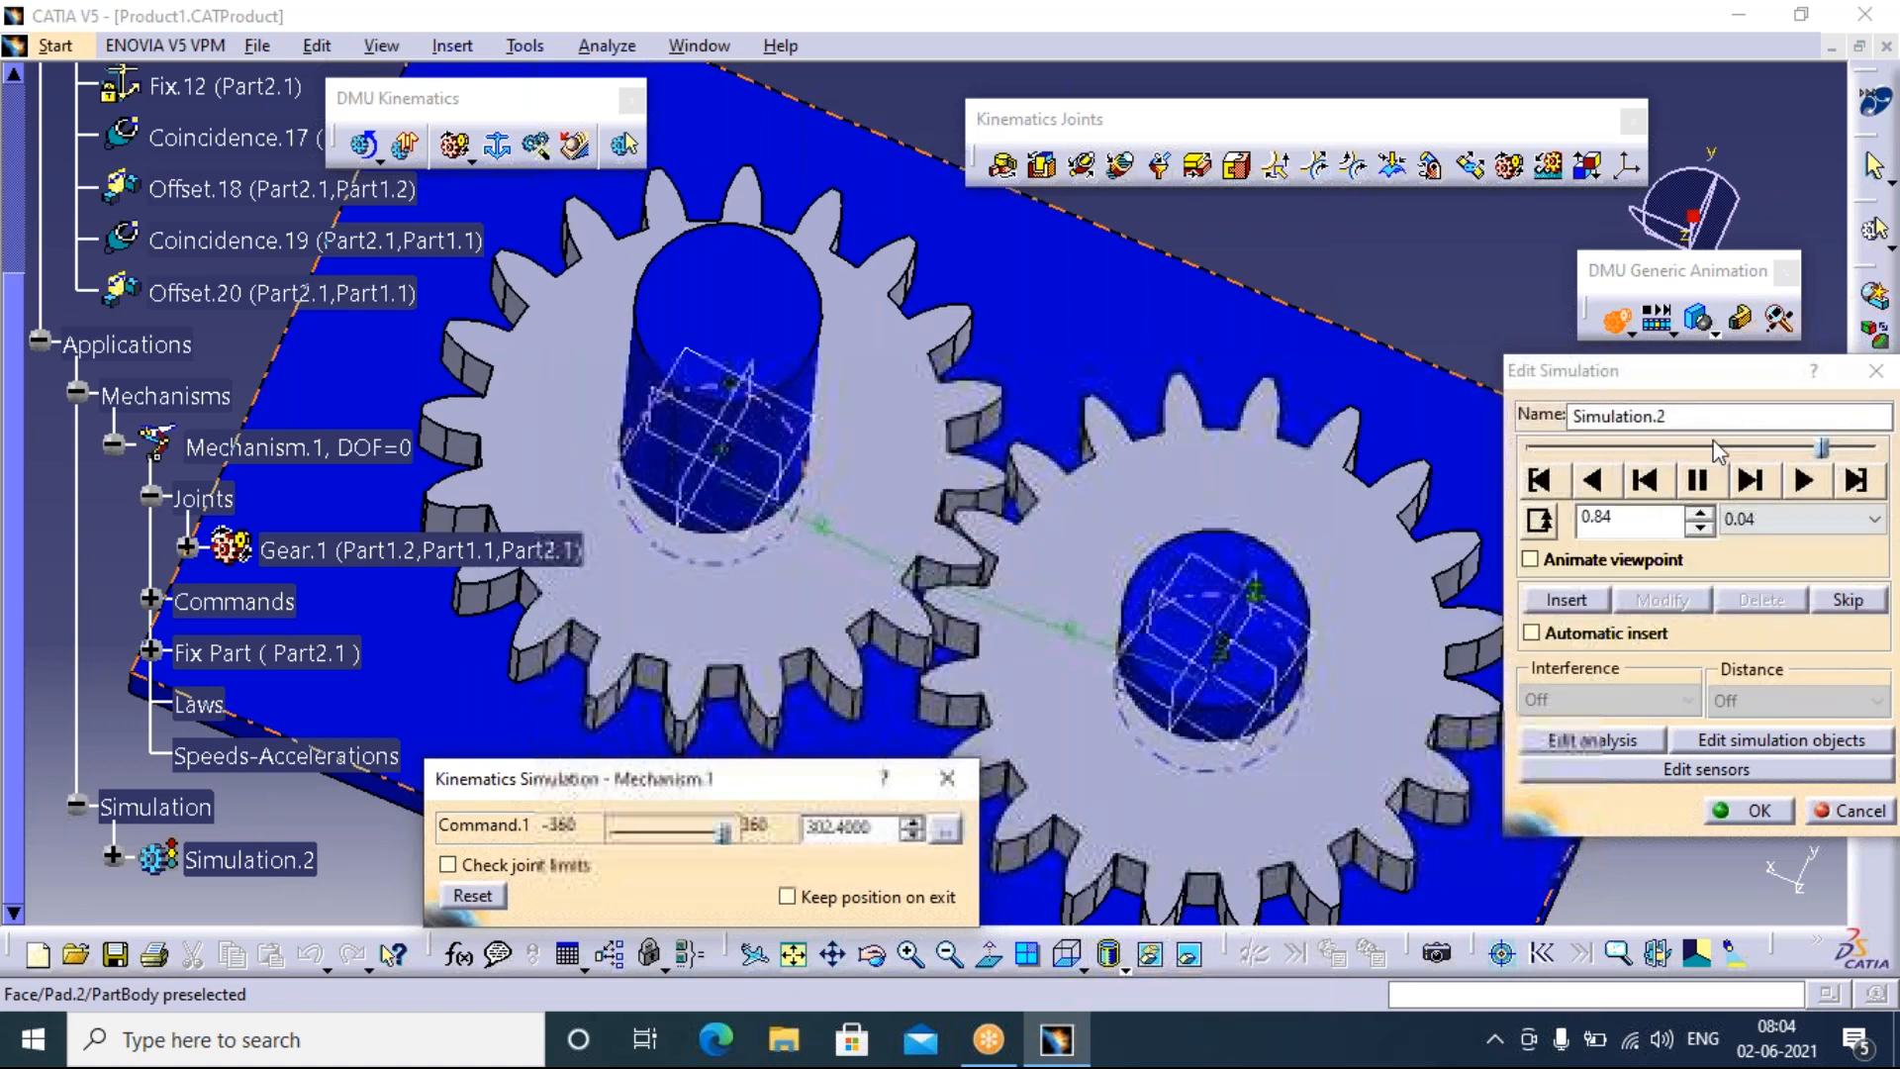
click(1696, 482)
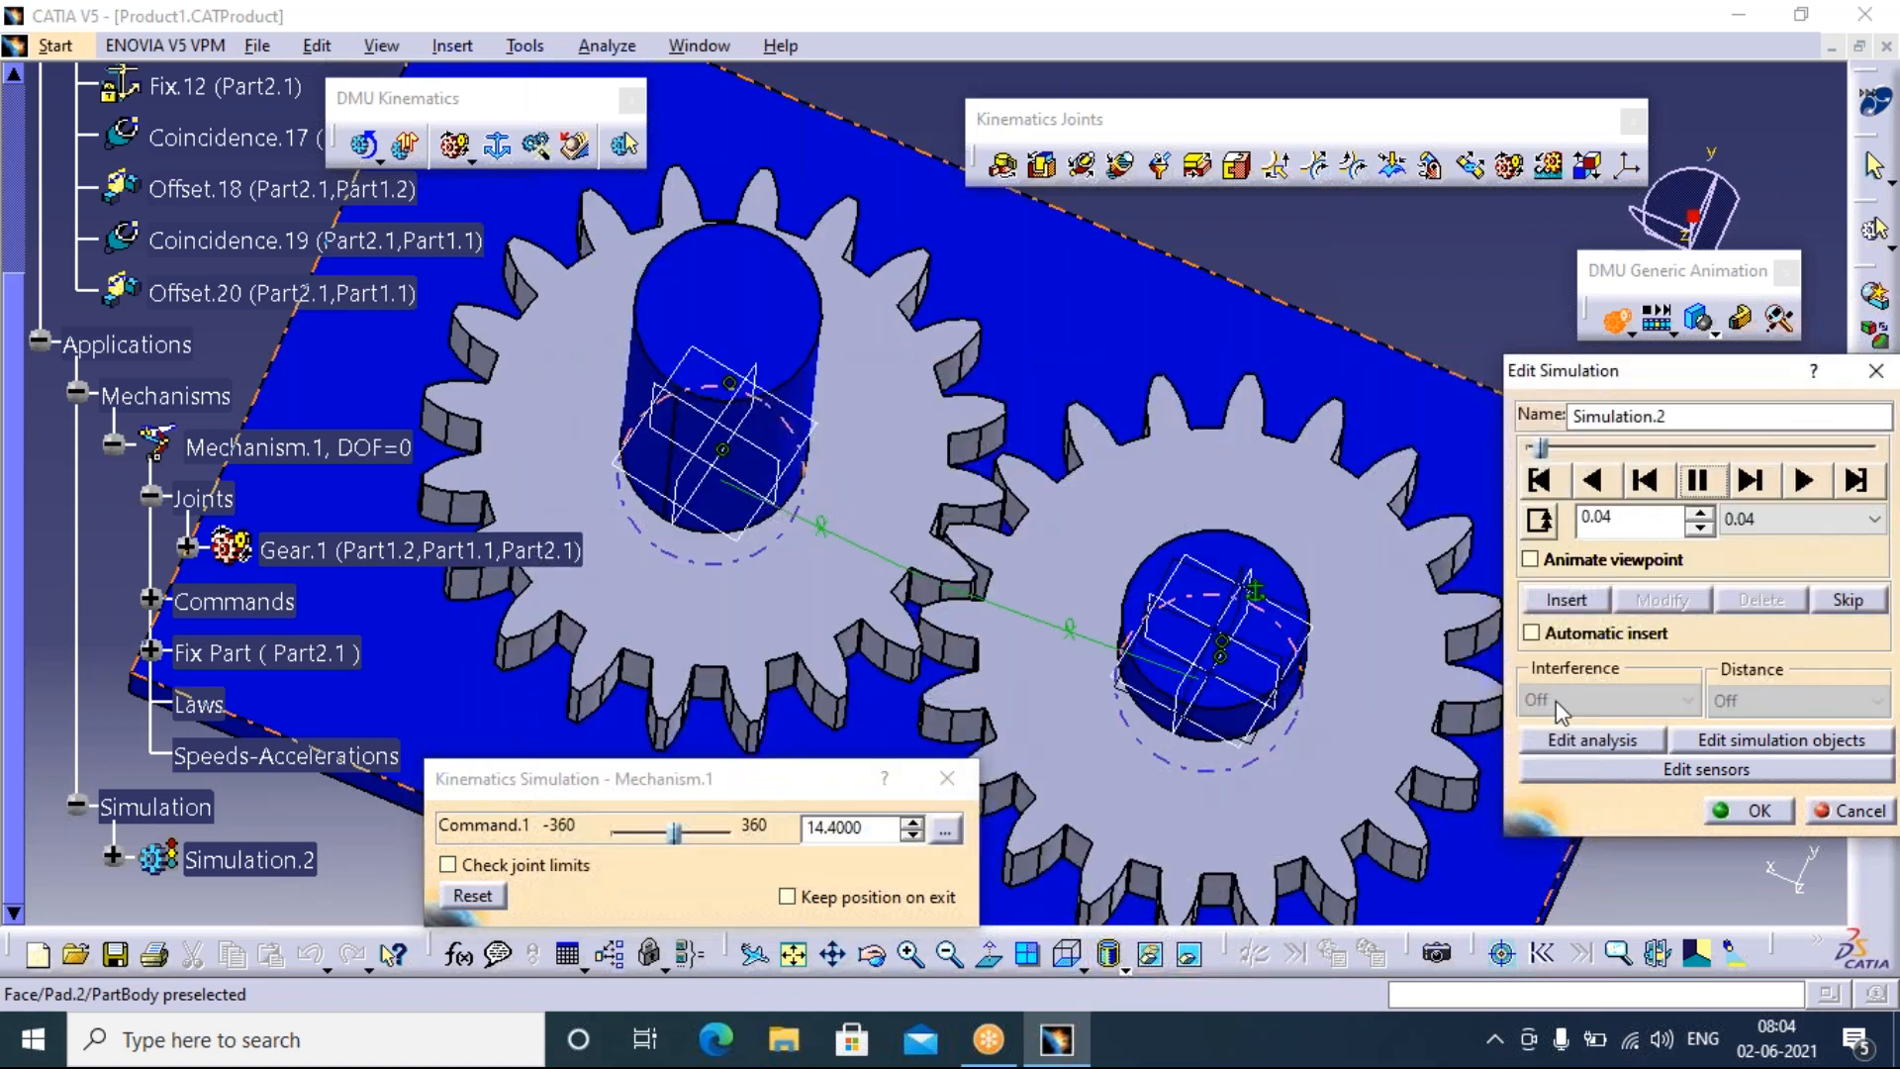
Accept the edited simulation of the gear mechanism
click(1743, 810)
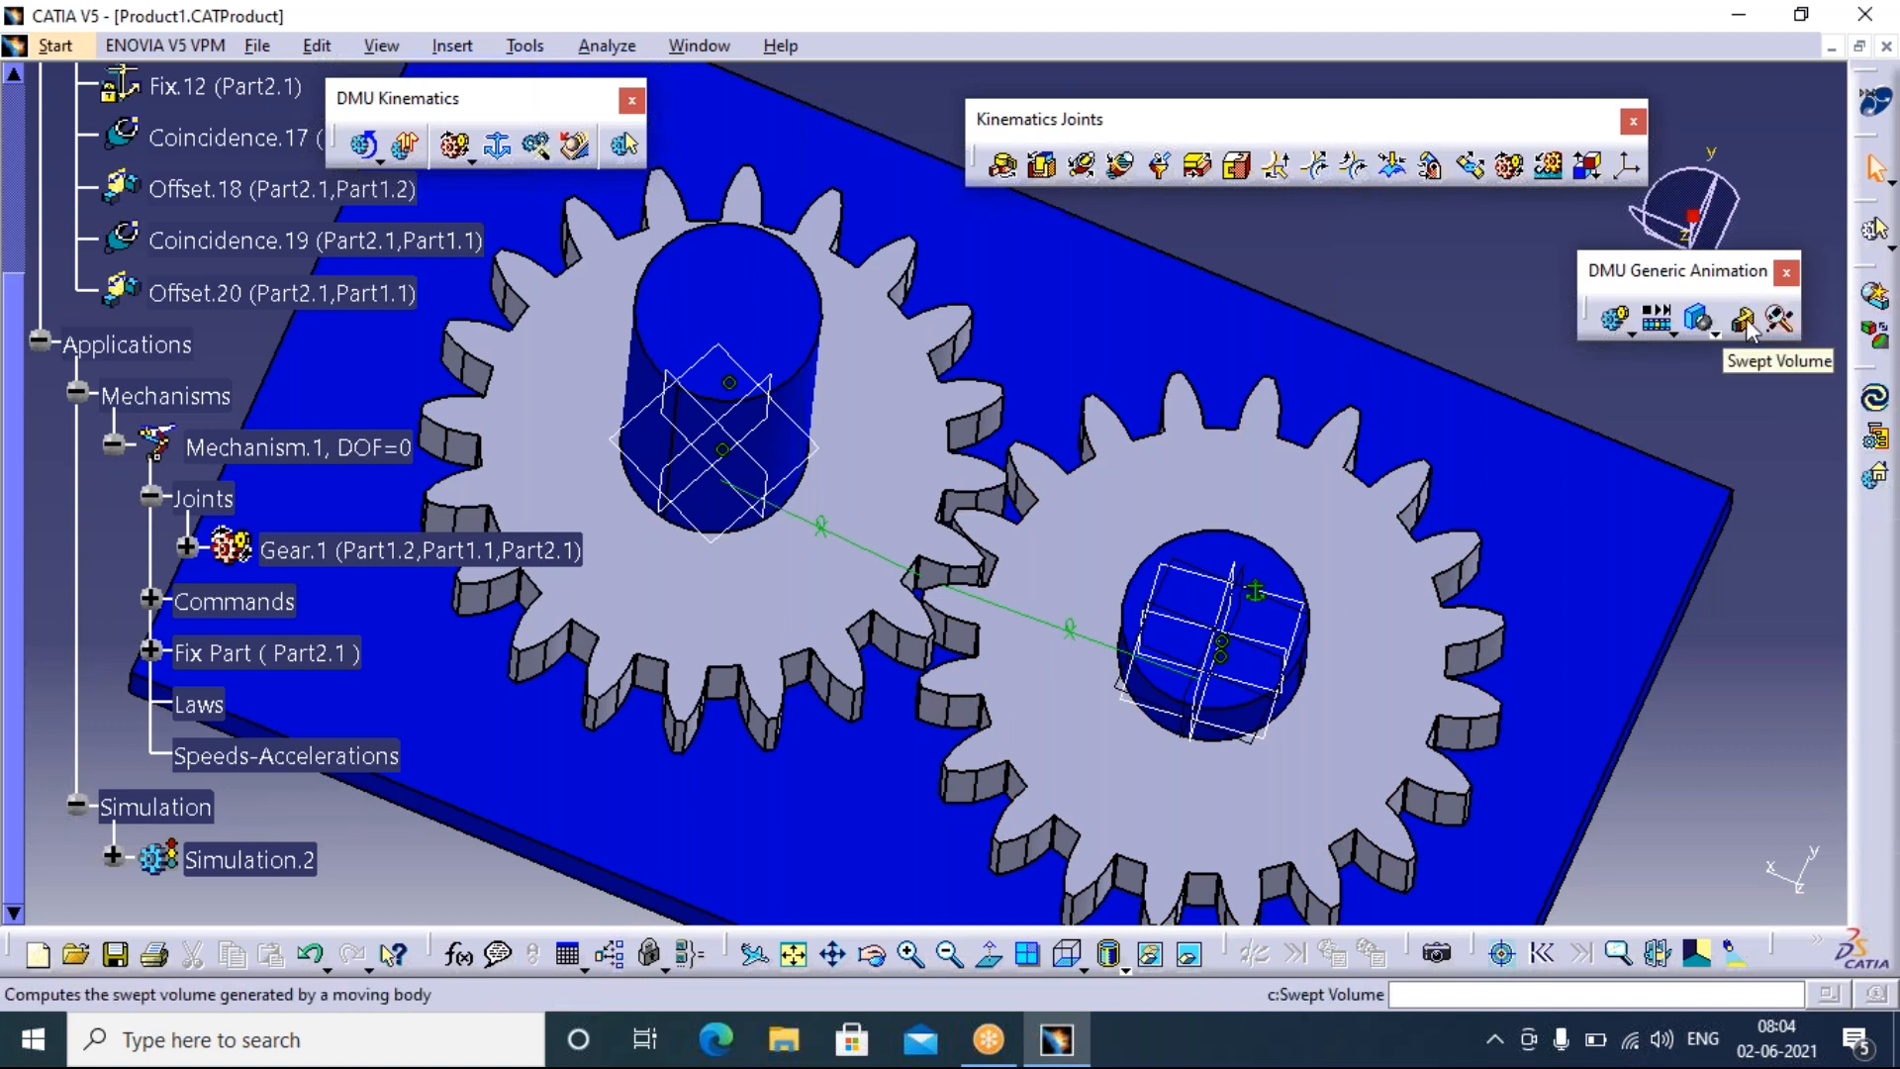
Try to generate a swept volume of the gear assembly, retrying with Product1 selected
click(1742, 319)
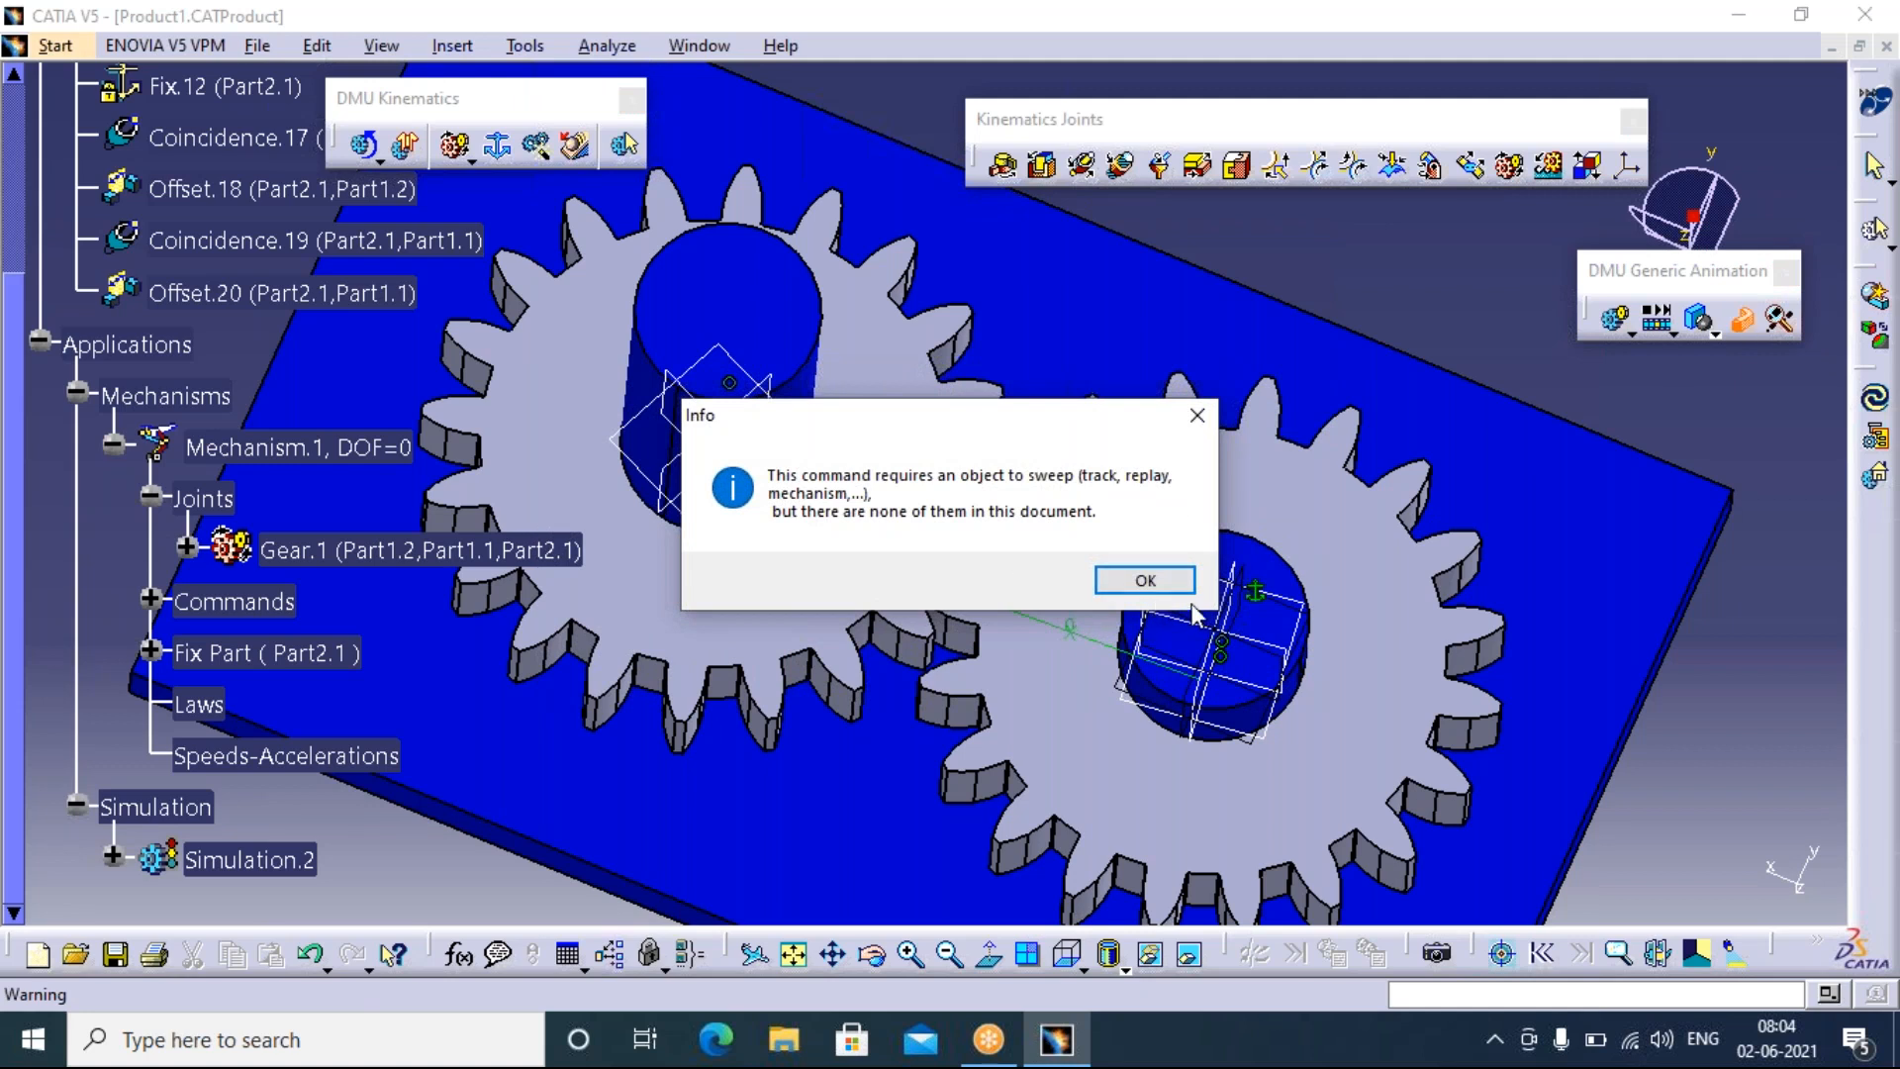
click(1144, 580)
scroll(395, 629, up, 5)
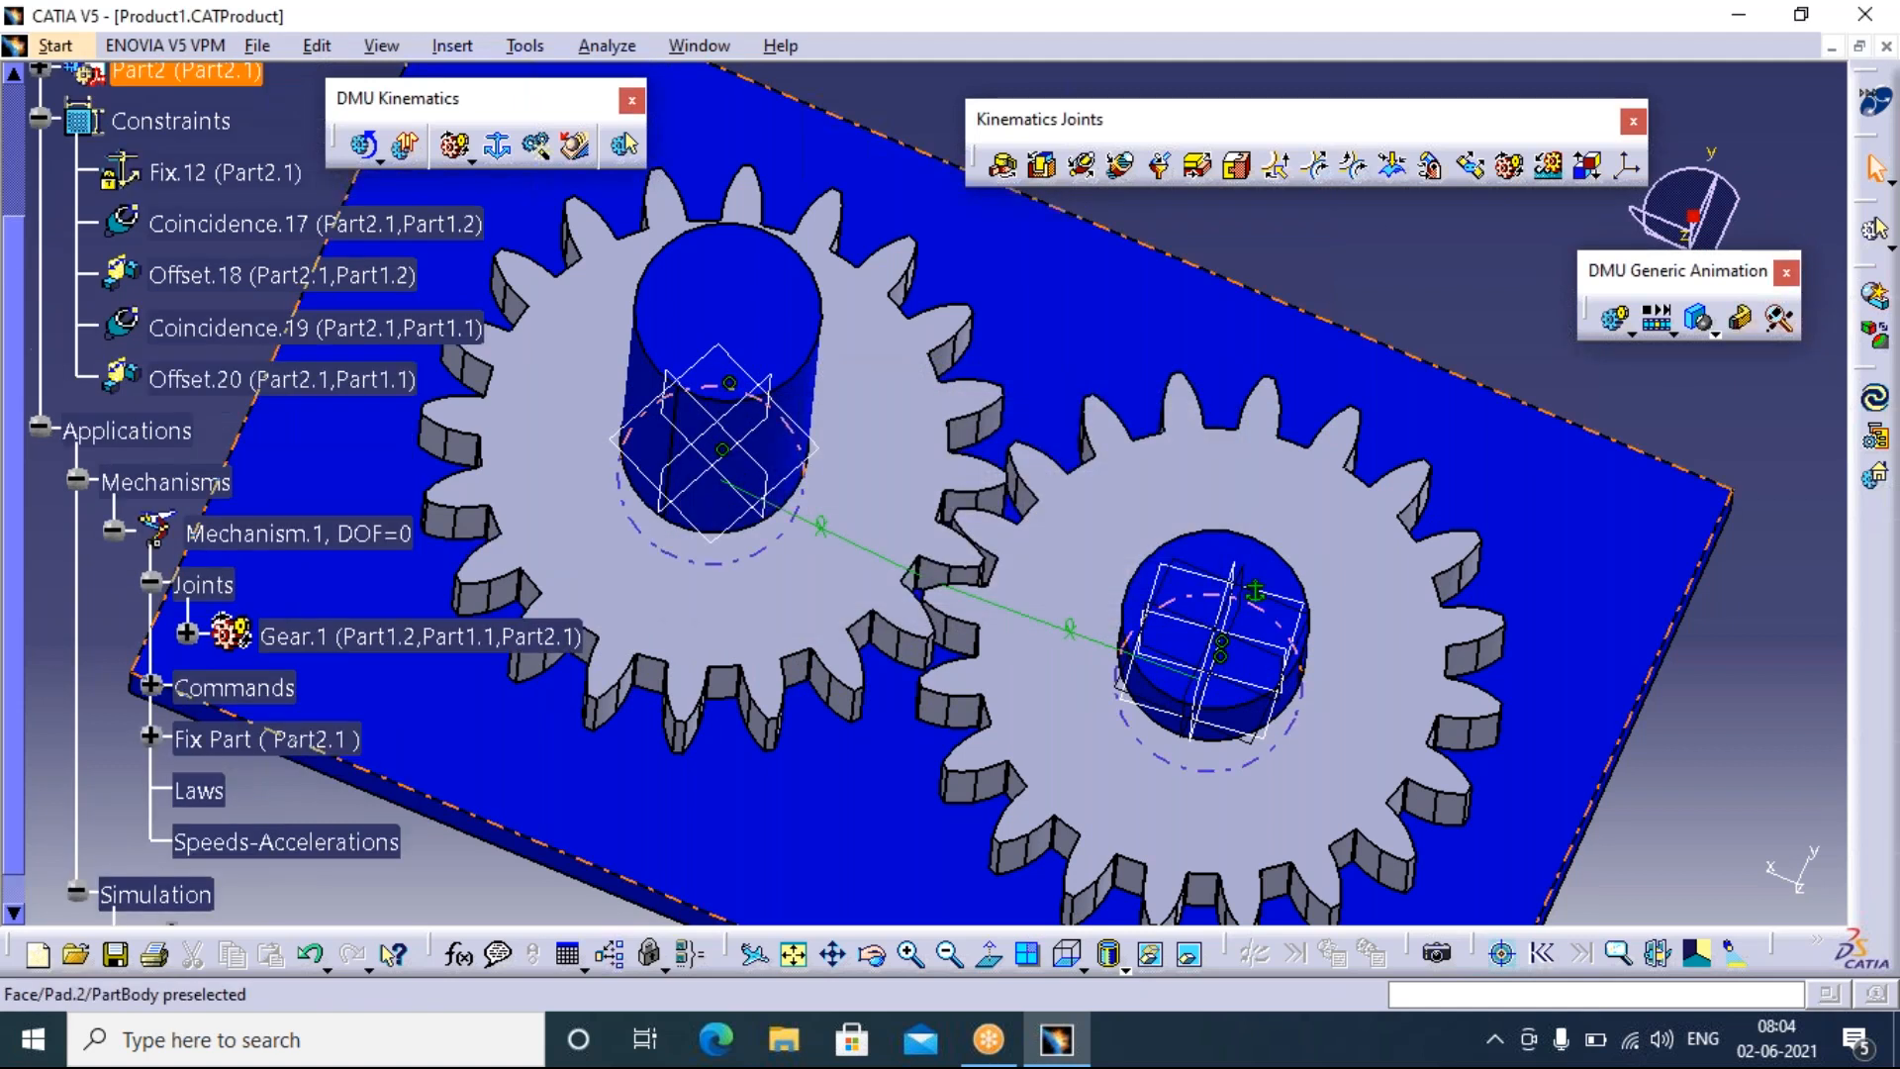
click(152, 265)
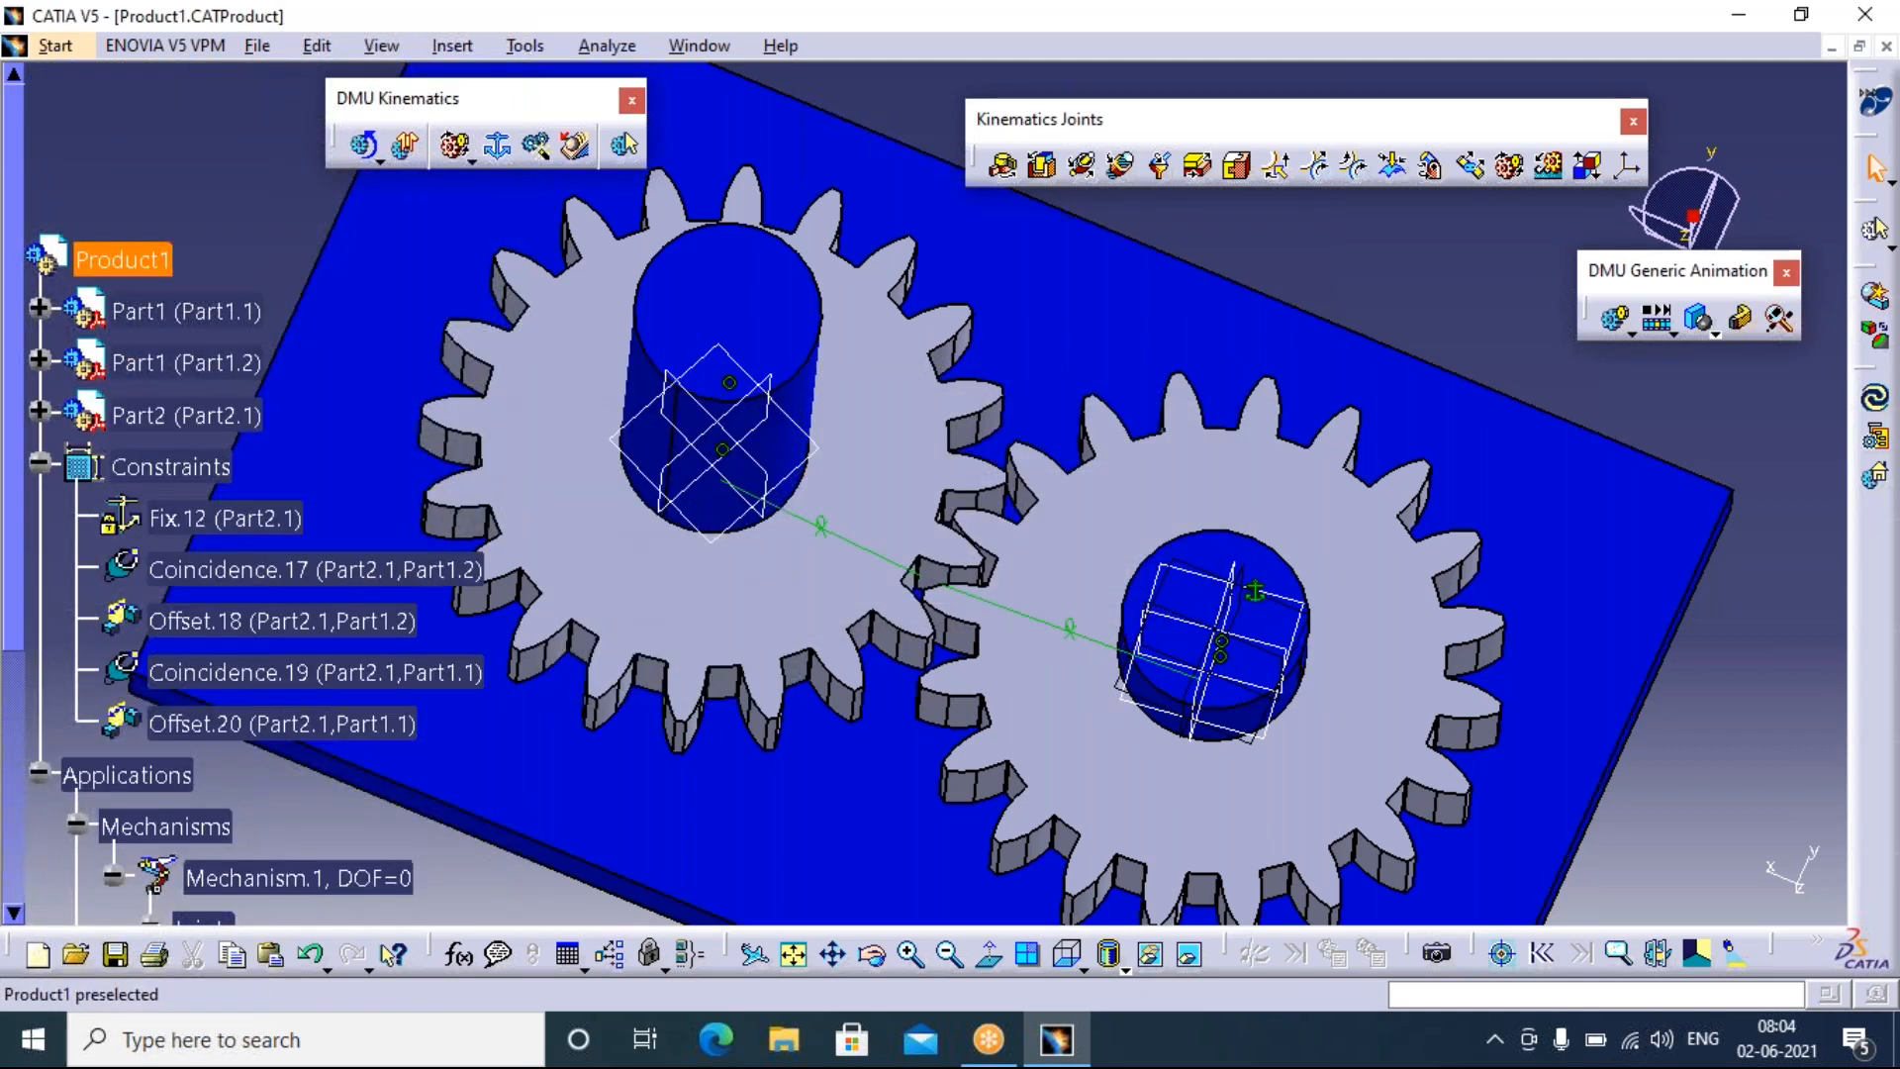
click(1696, 318)
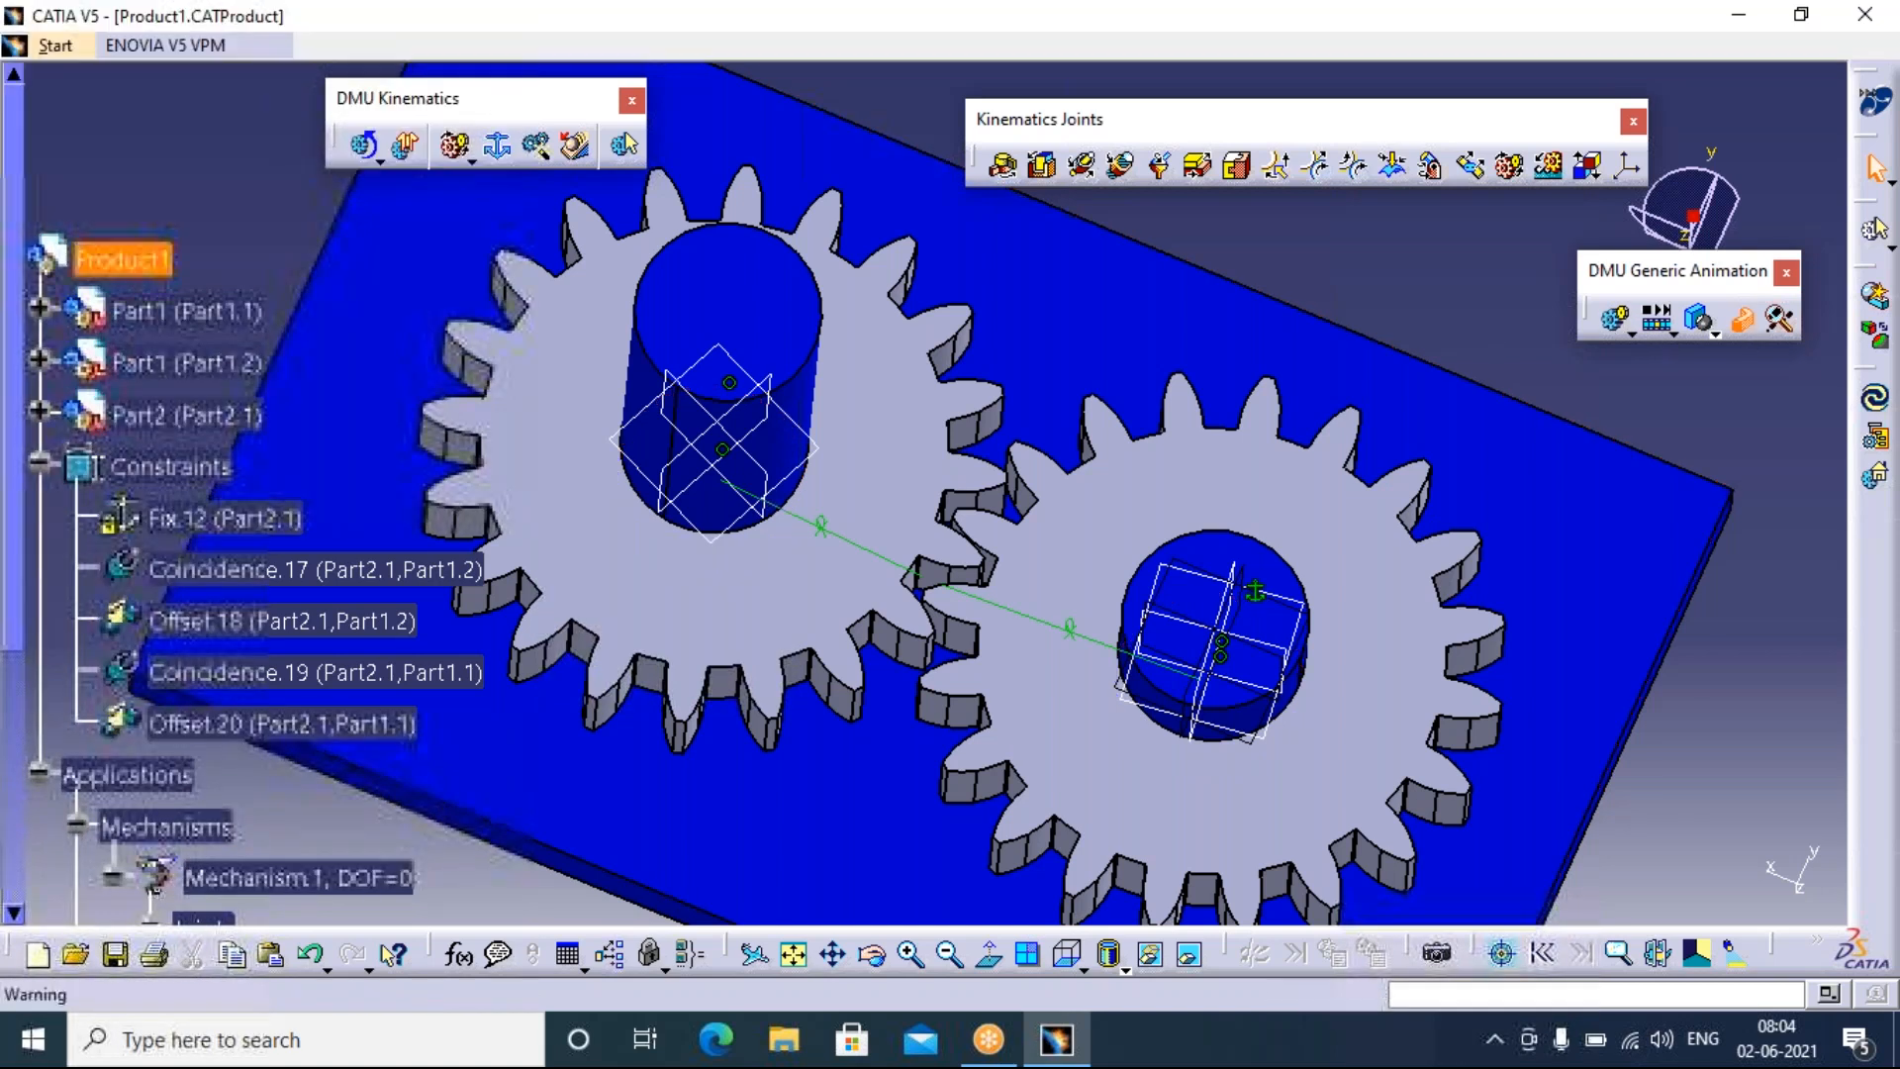
click(1195, 415)
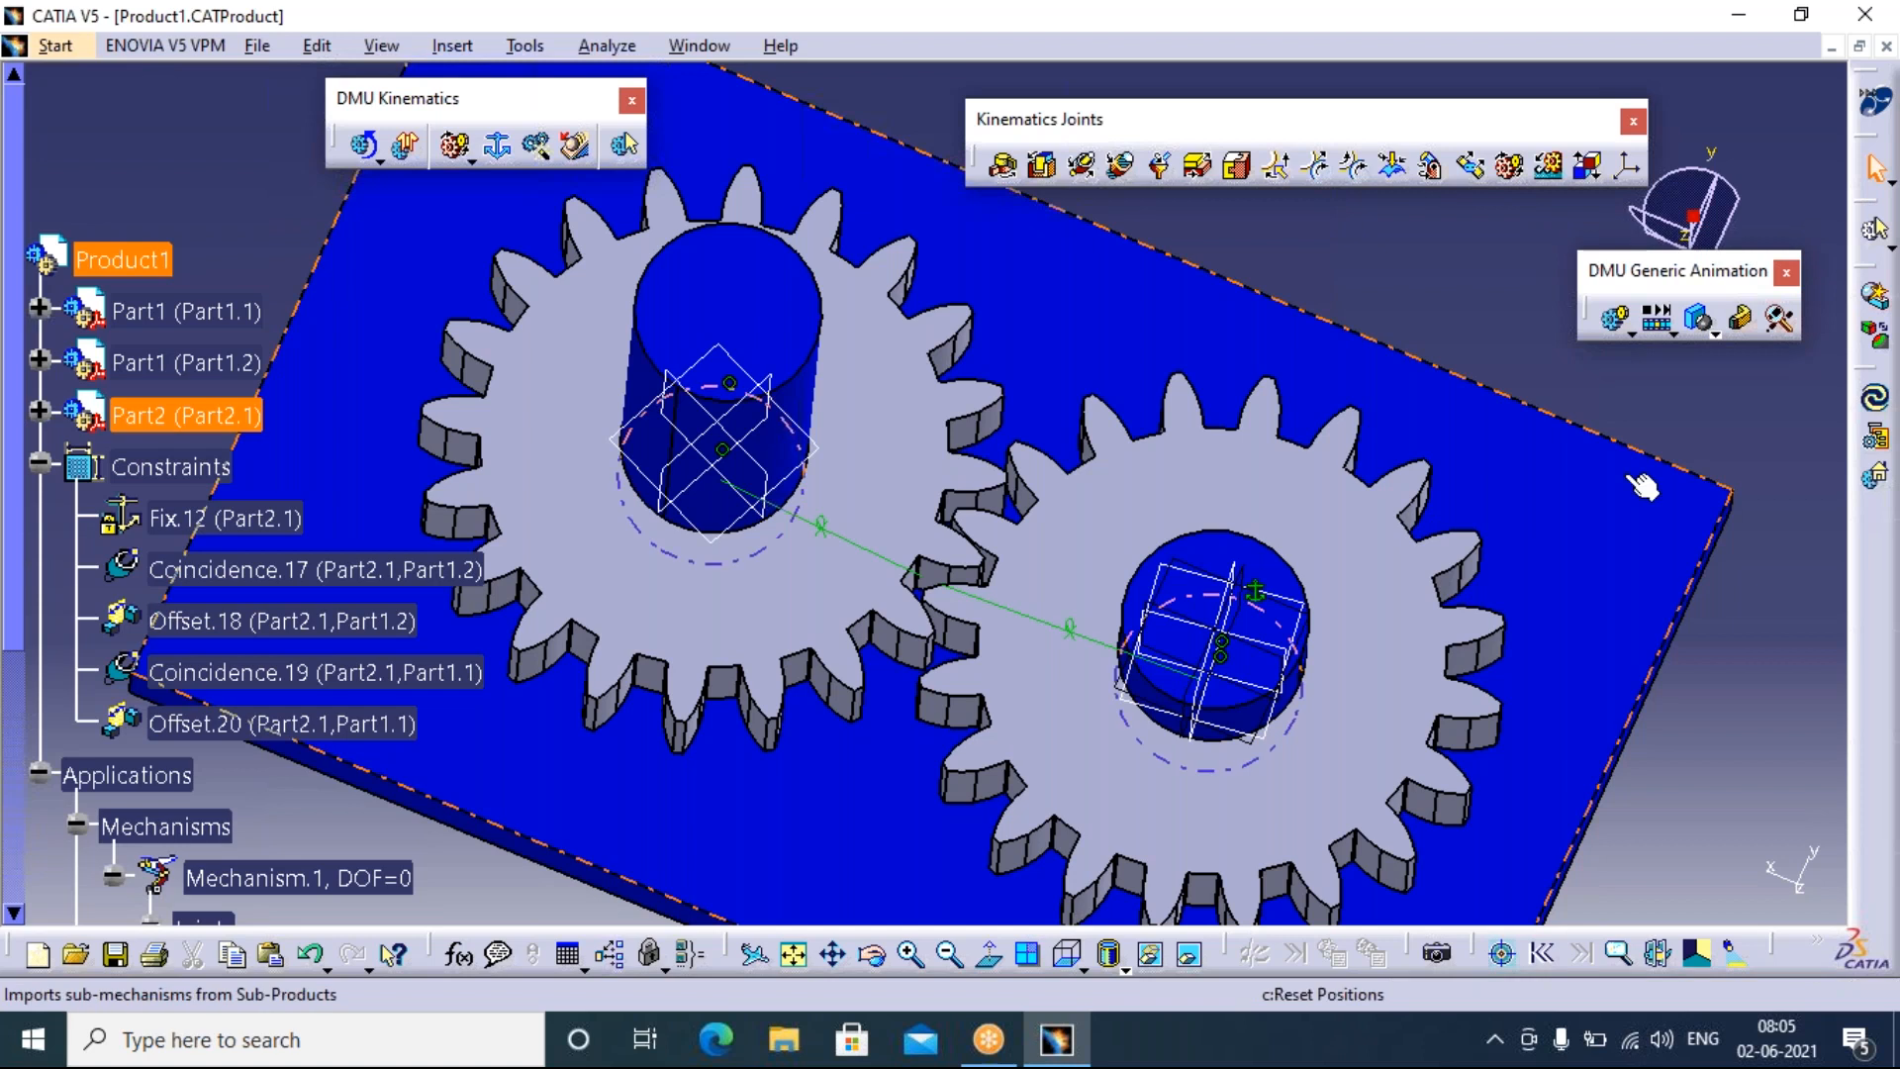
Close the Product1 gear assembly without saving its changes
click(1508, 579)
click(1886, 46)
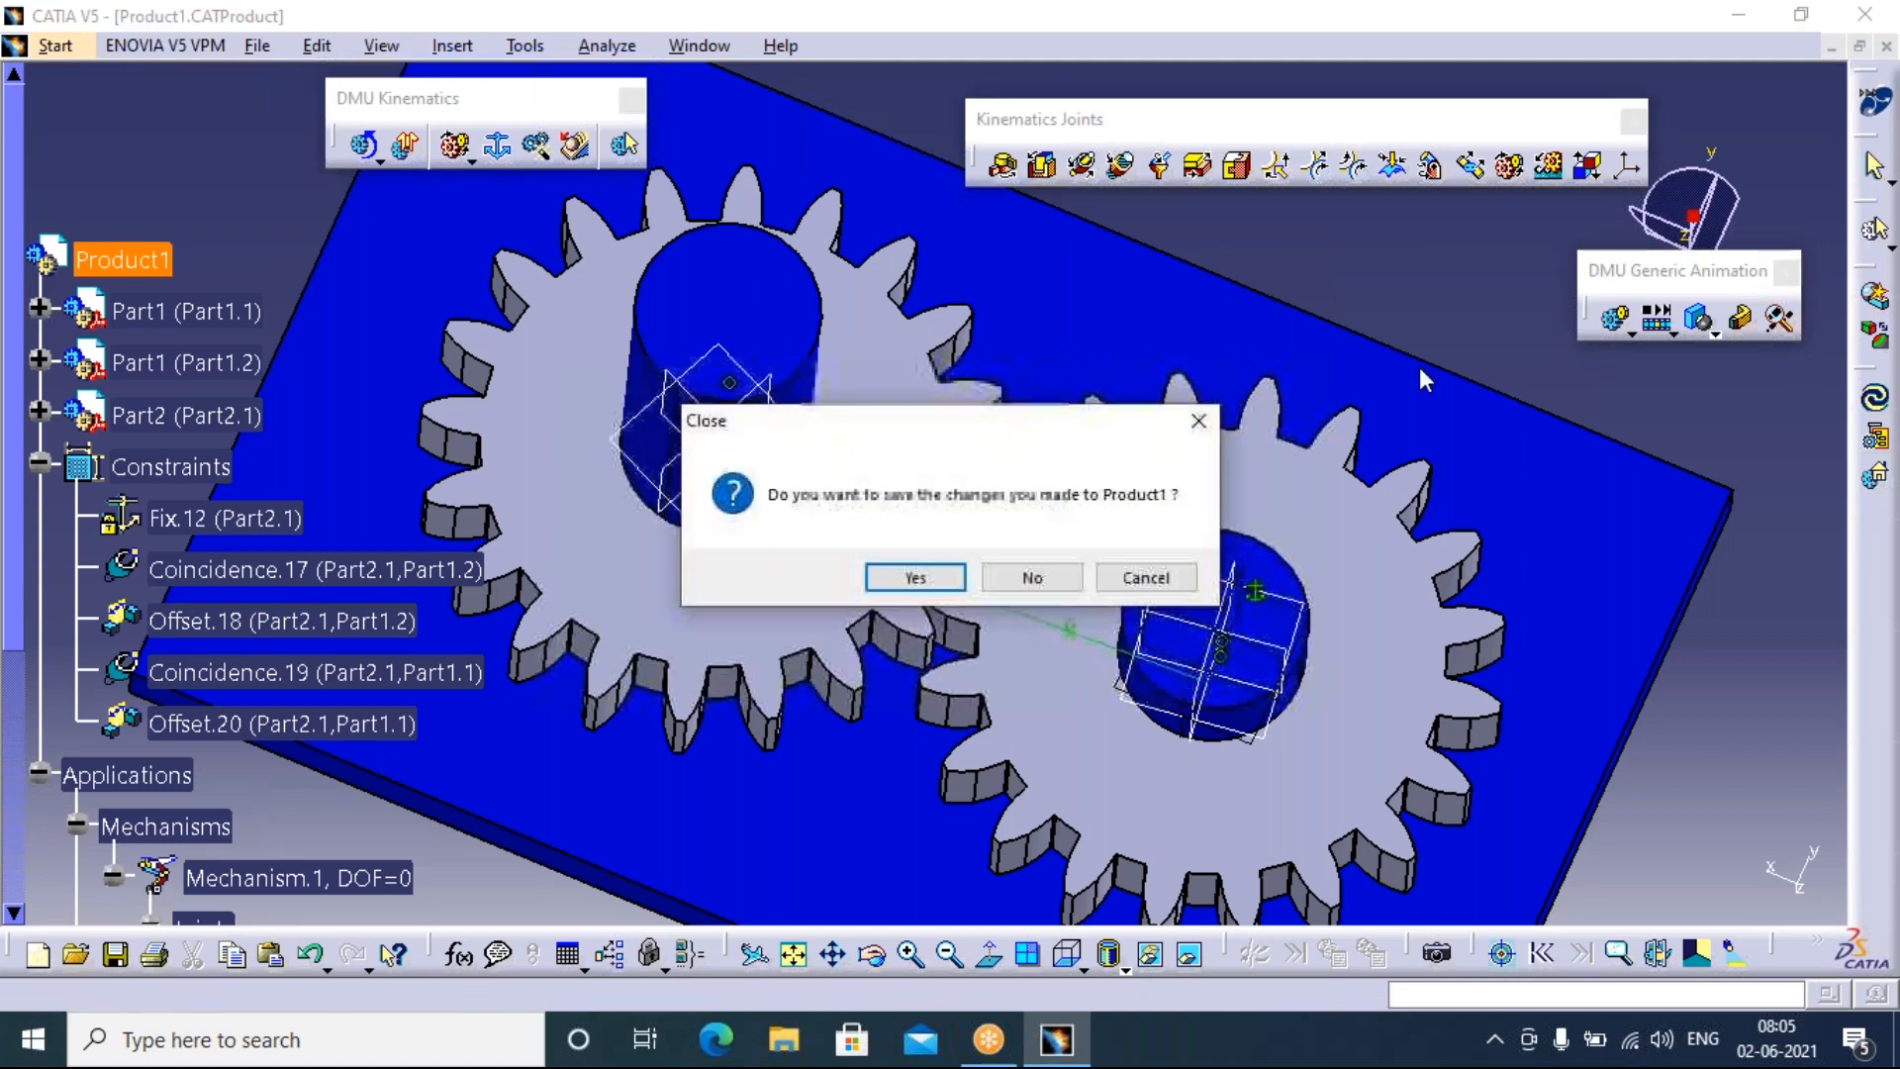
click(1032, 577)
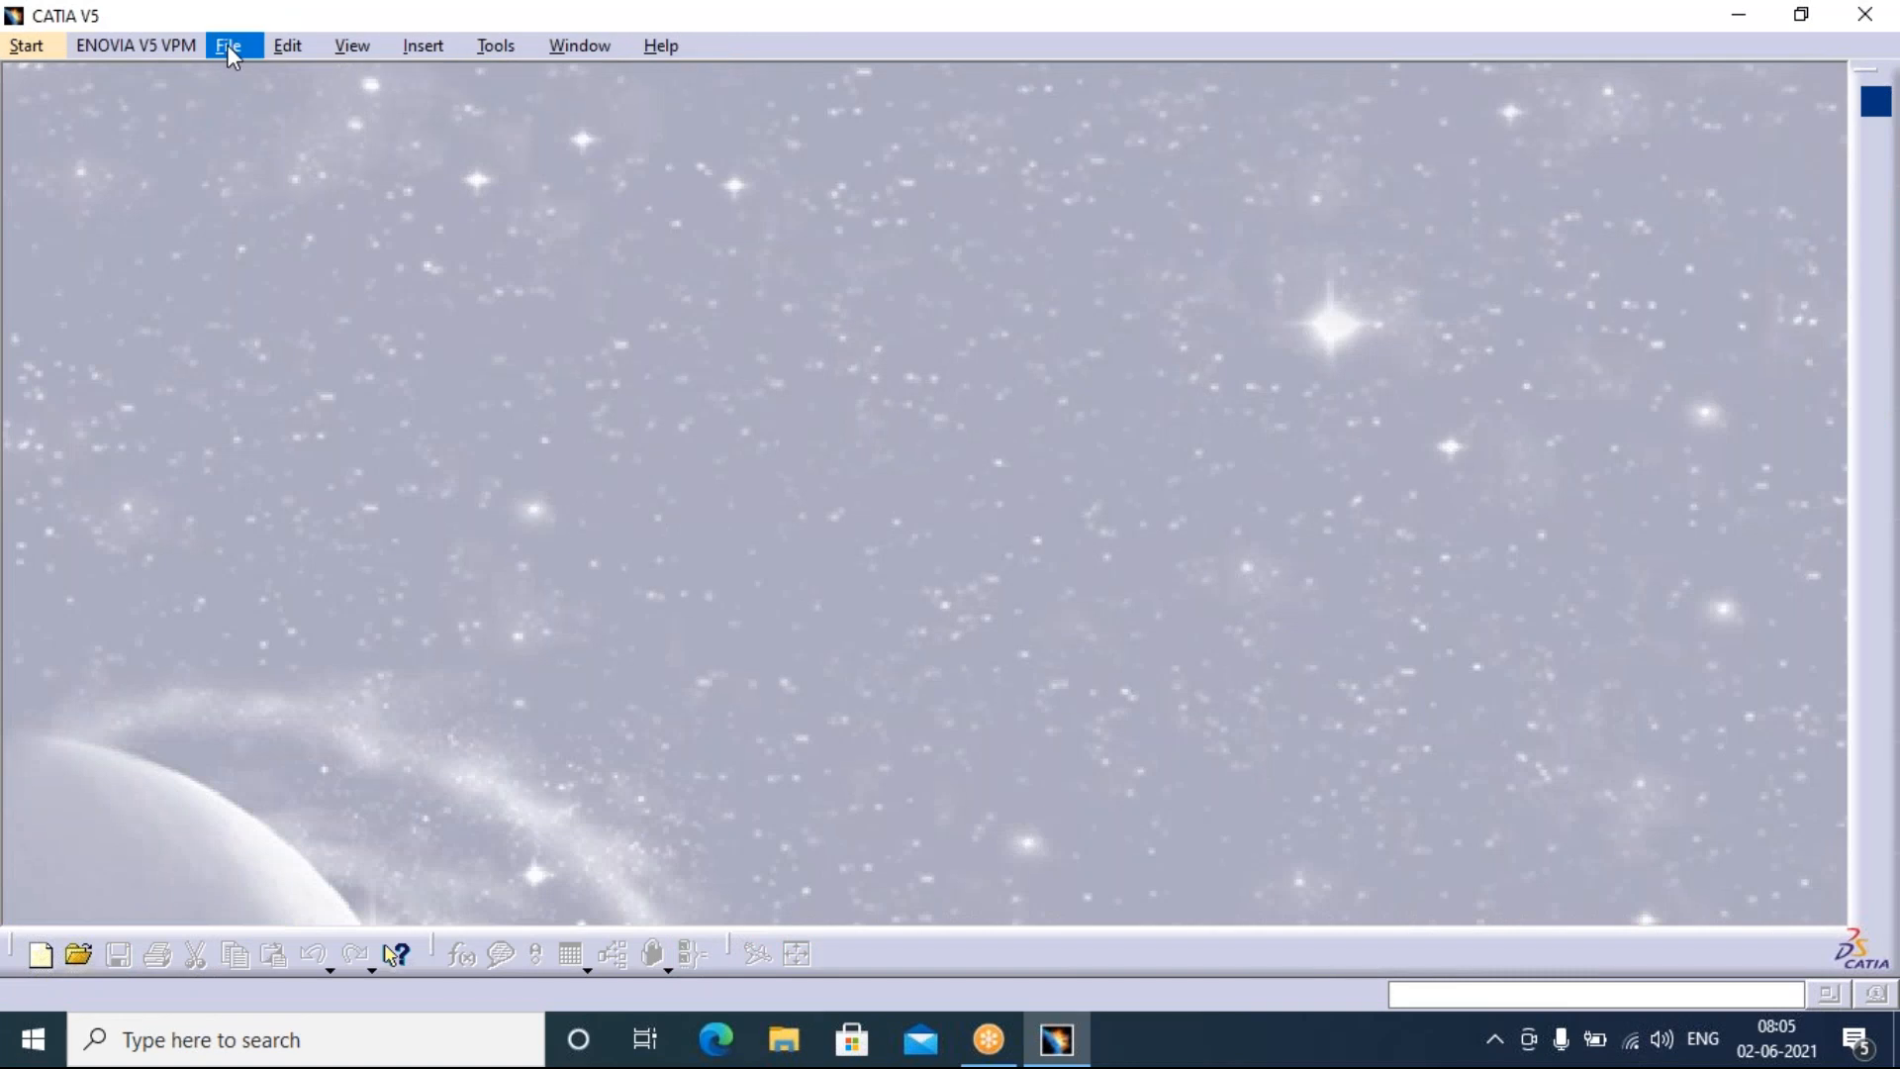
Open the Product2 assembly from the "15 rack joint" folder inside "DMU kinematics"
click(228, 45)
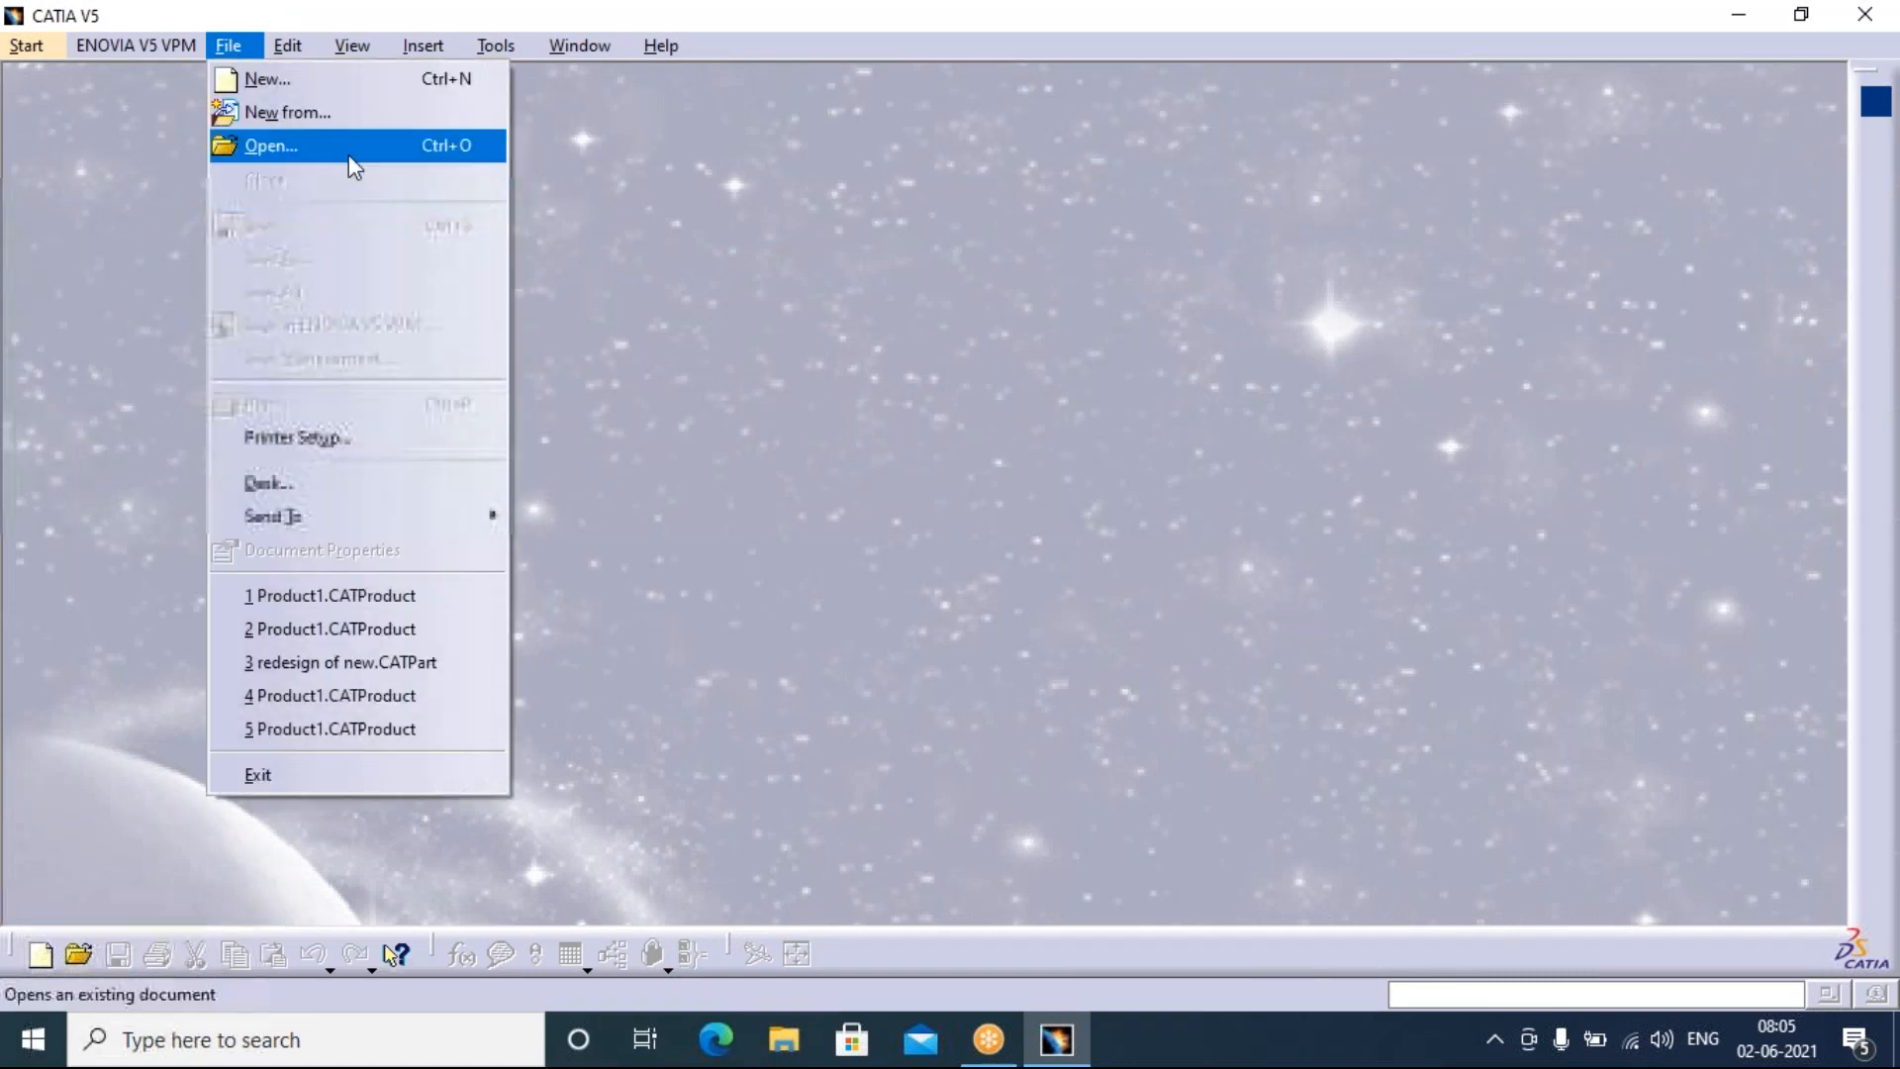
click(349, 154)
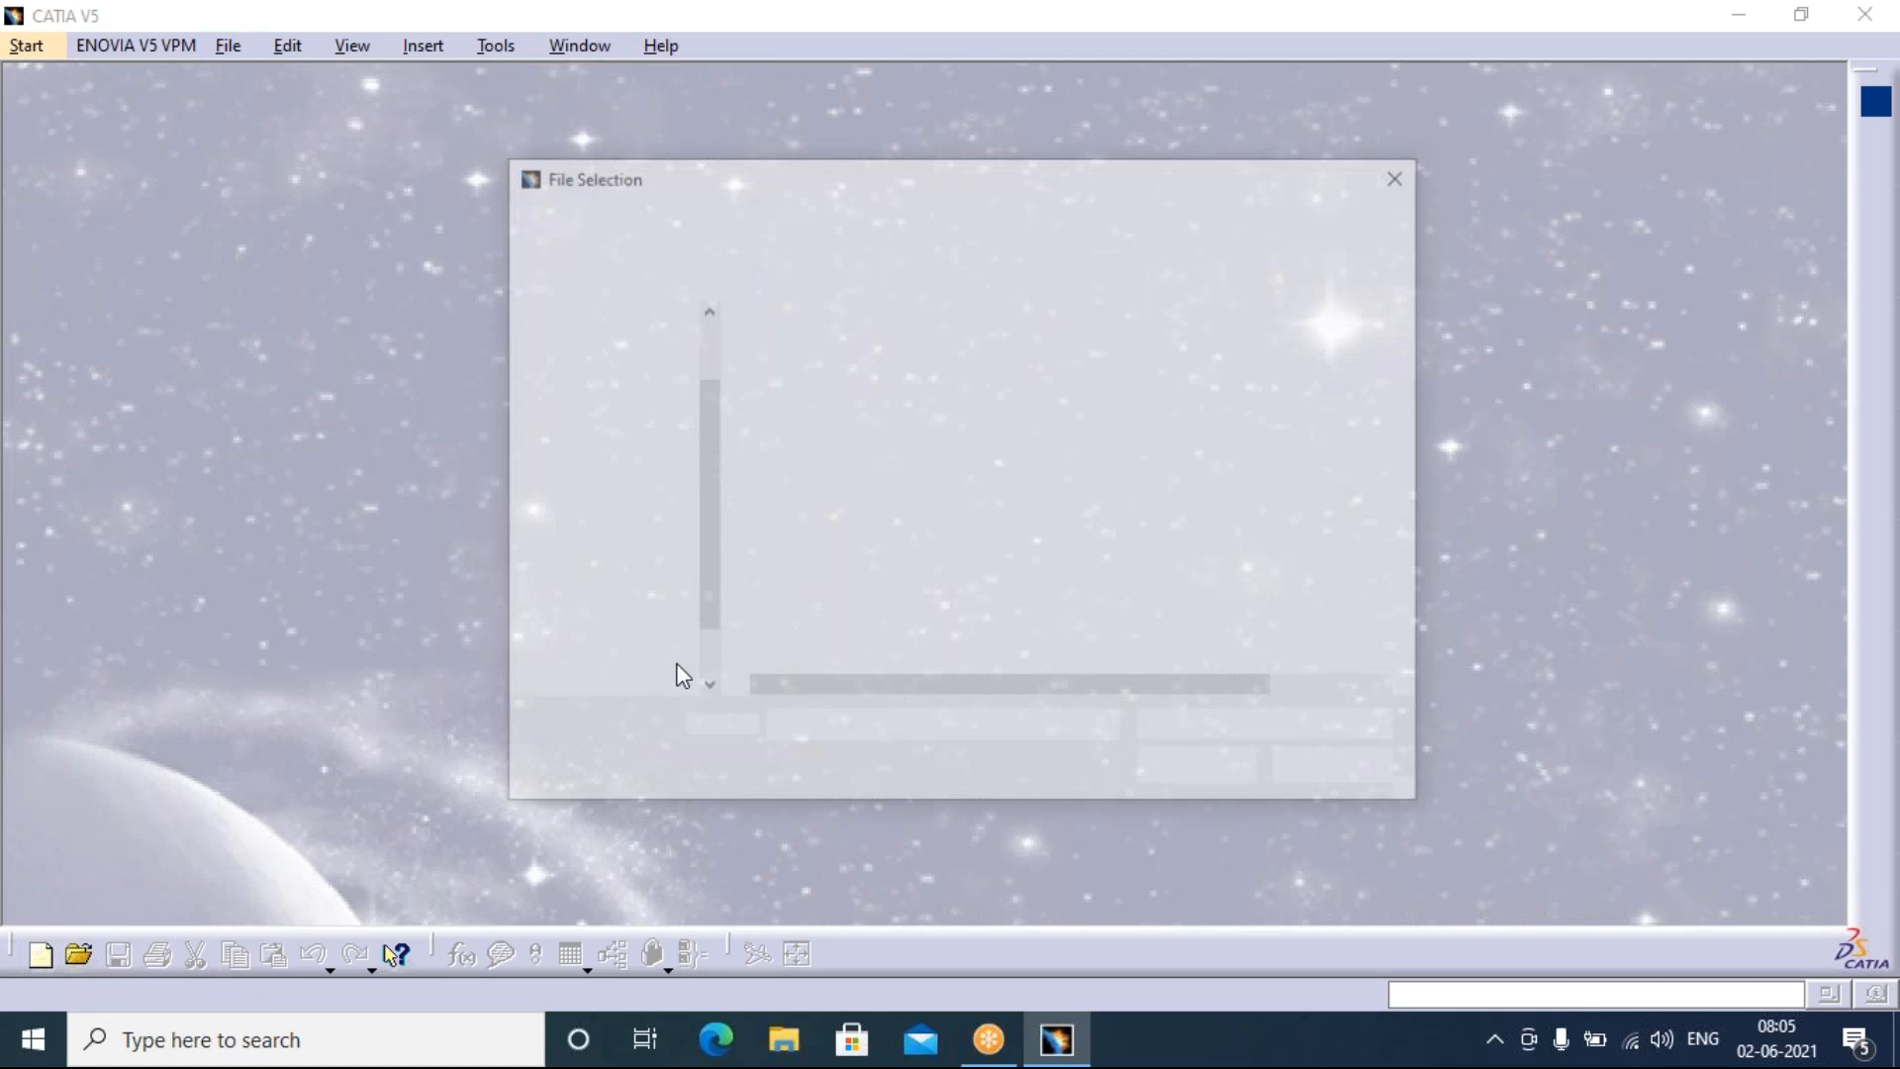
click(777, 221)
scroll(836, 555, down, 3)
double_click(846, 447)
double_click(807, 470)
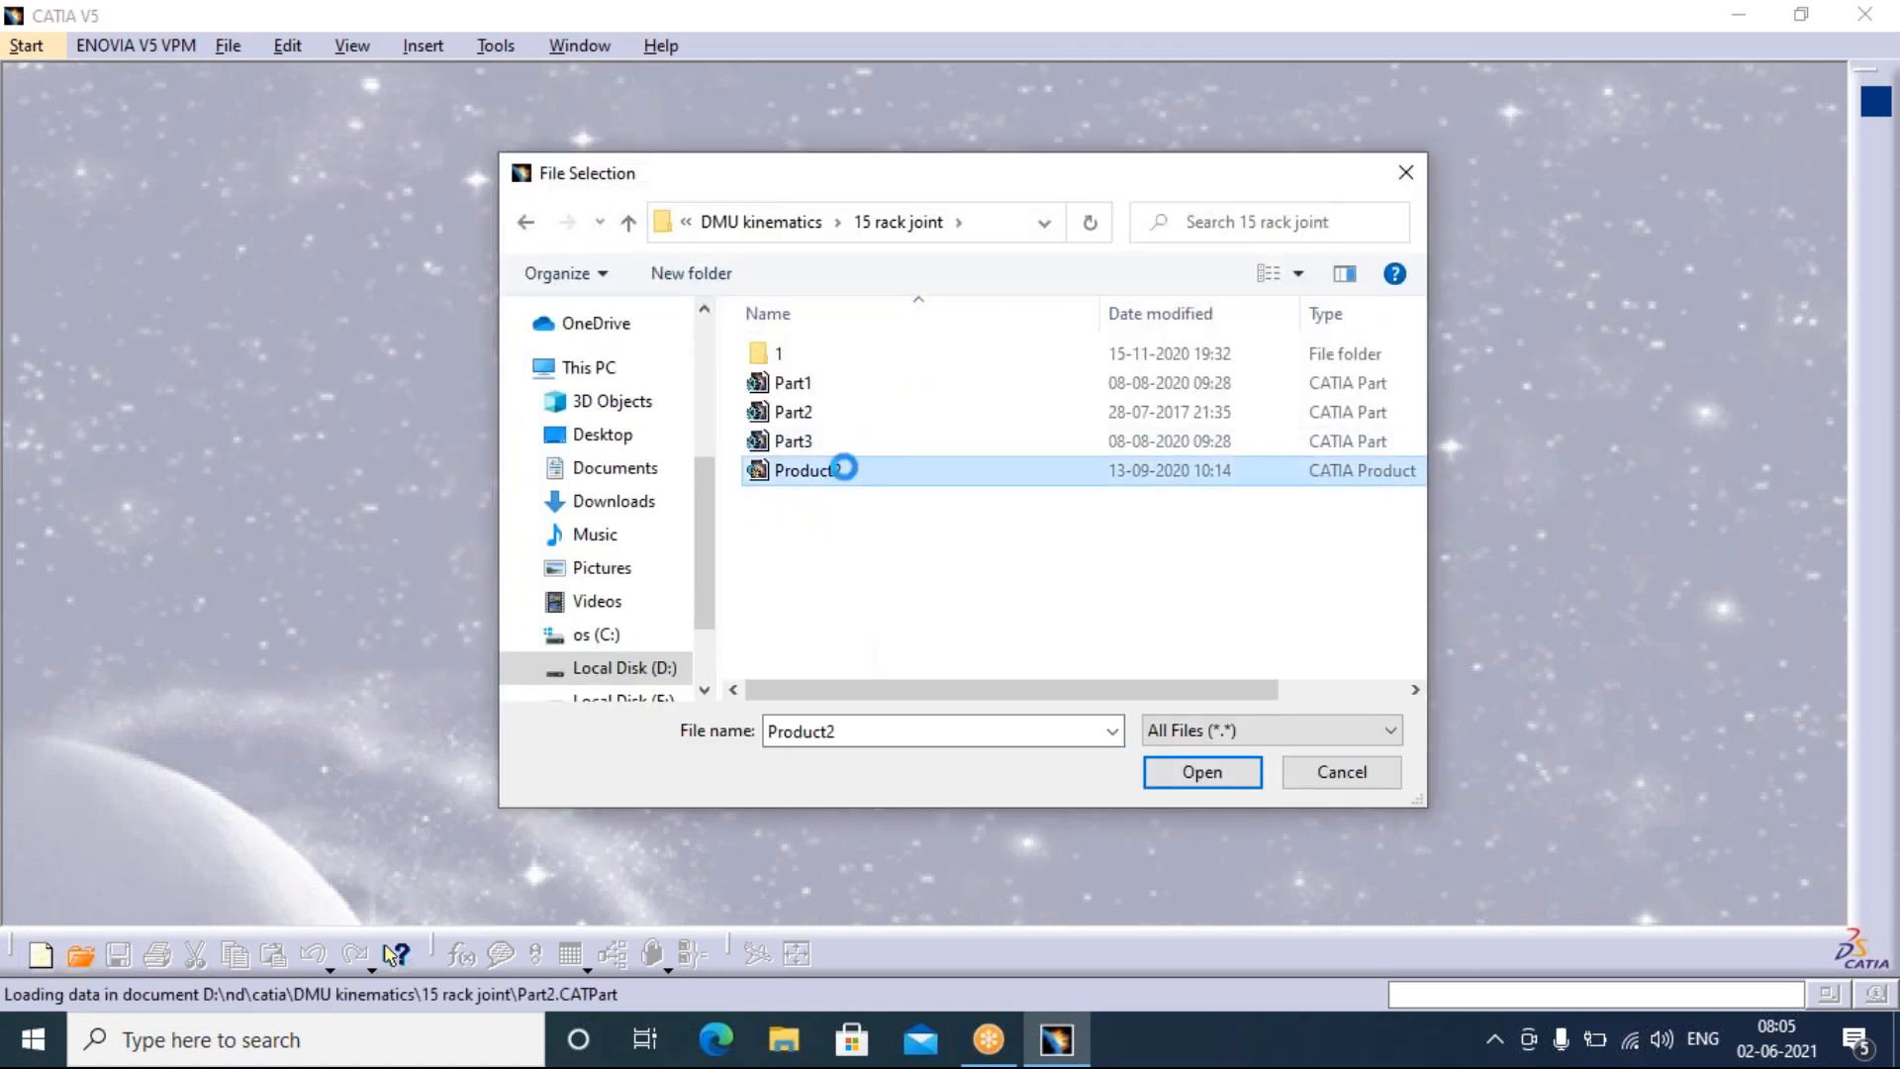
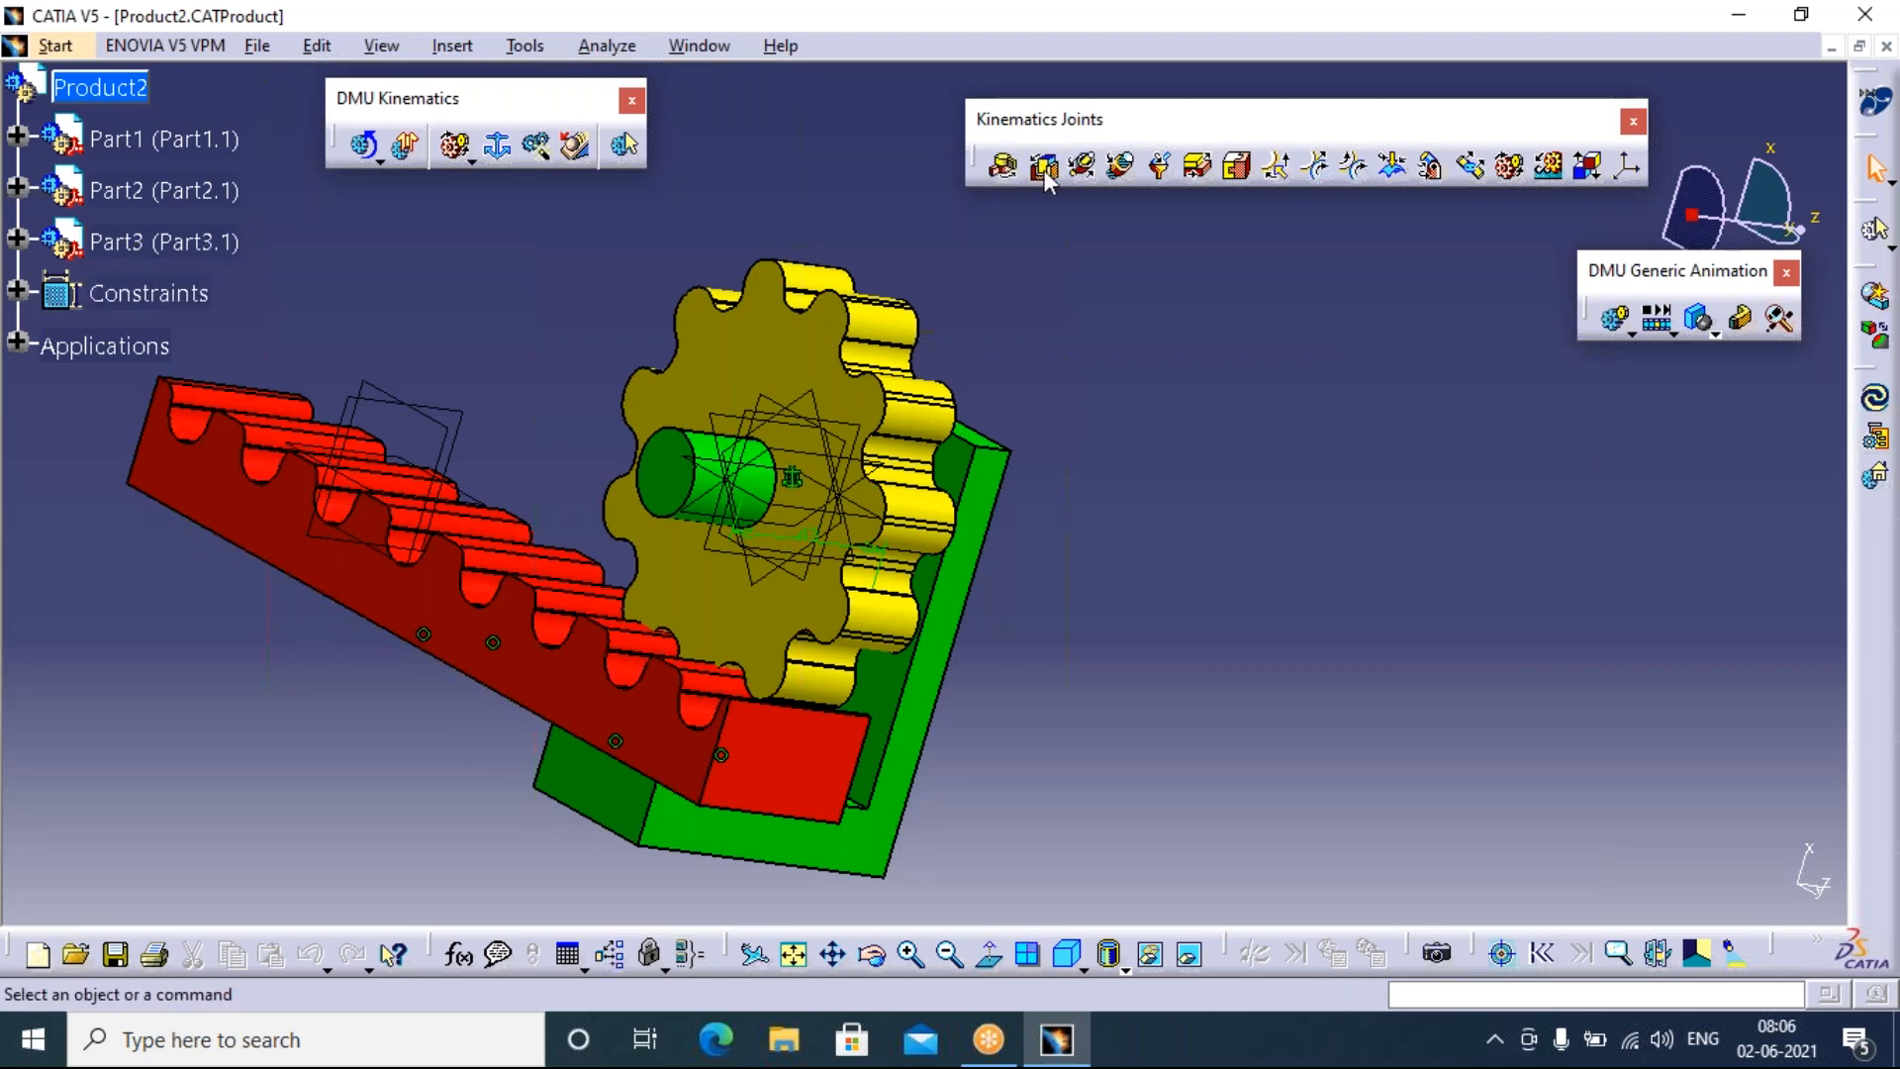
Delete the existing Mechanism.1 from the Product2 rack-and-pinion assembly
click(17, 342)
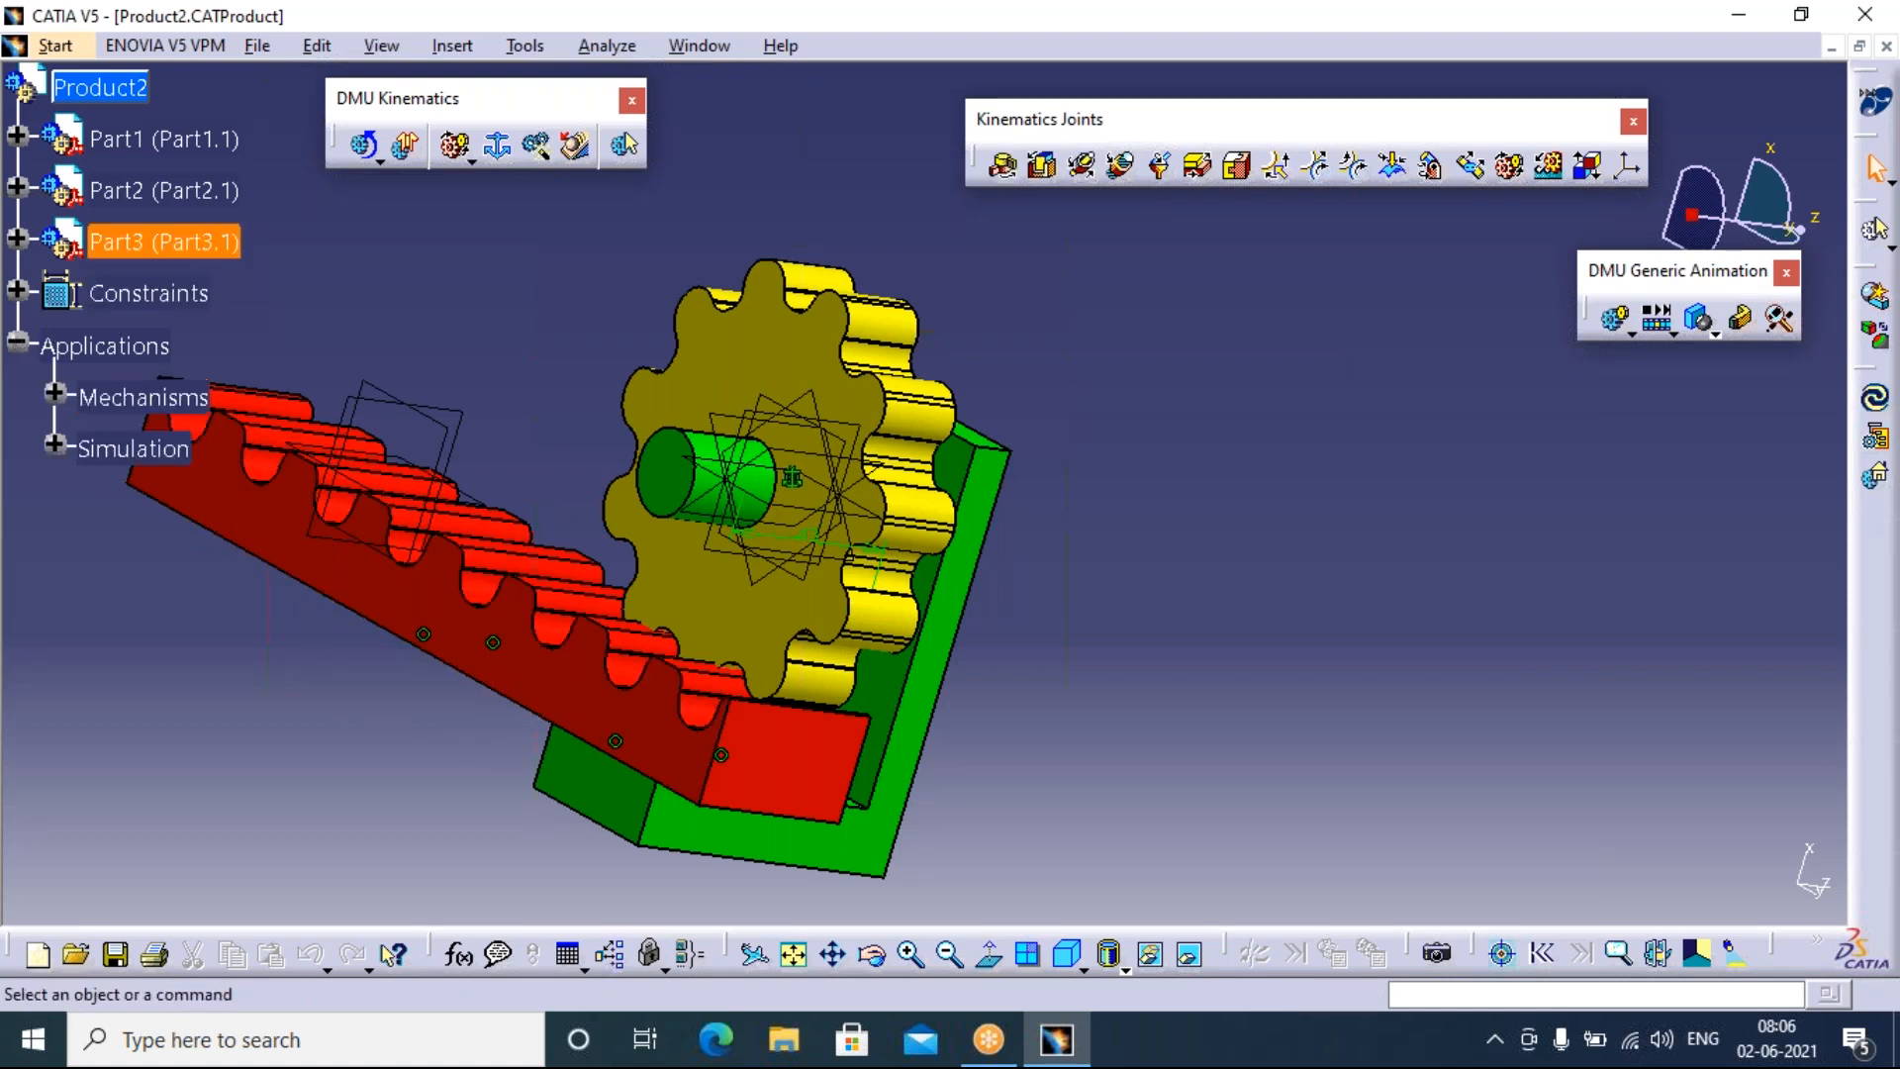
click(148, 397)
right_click(157, 403)
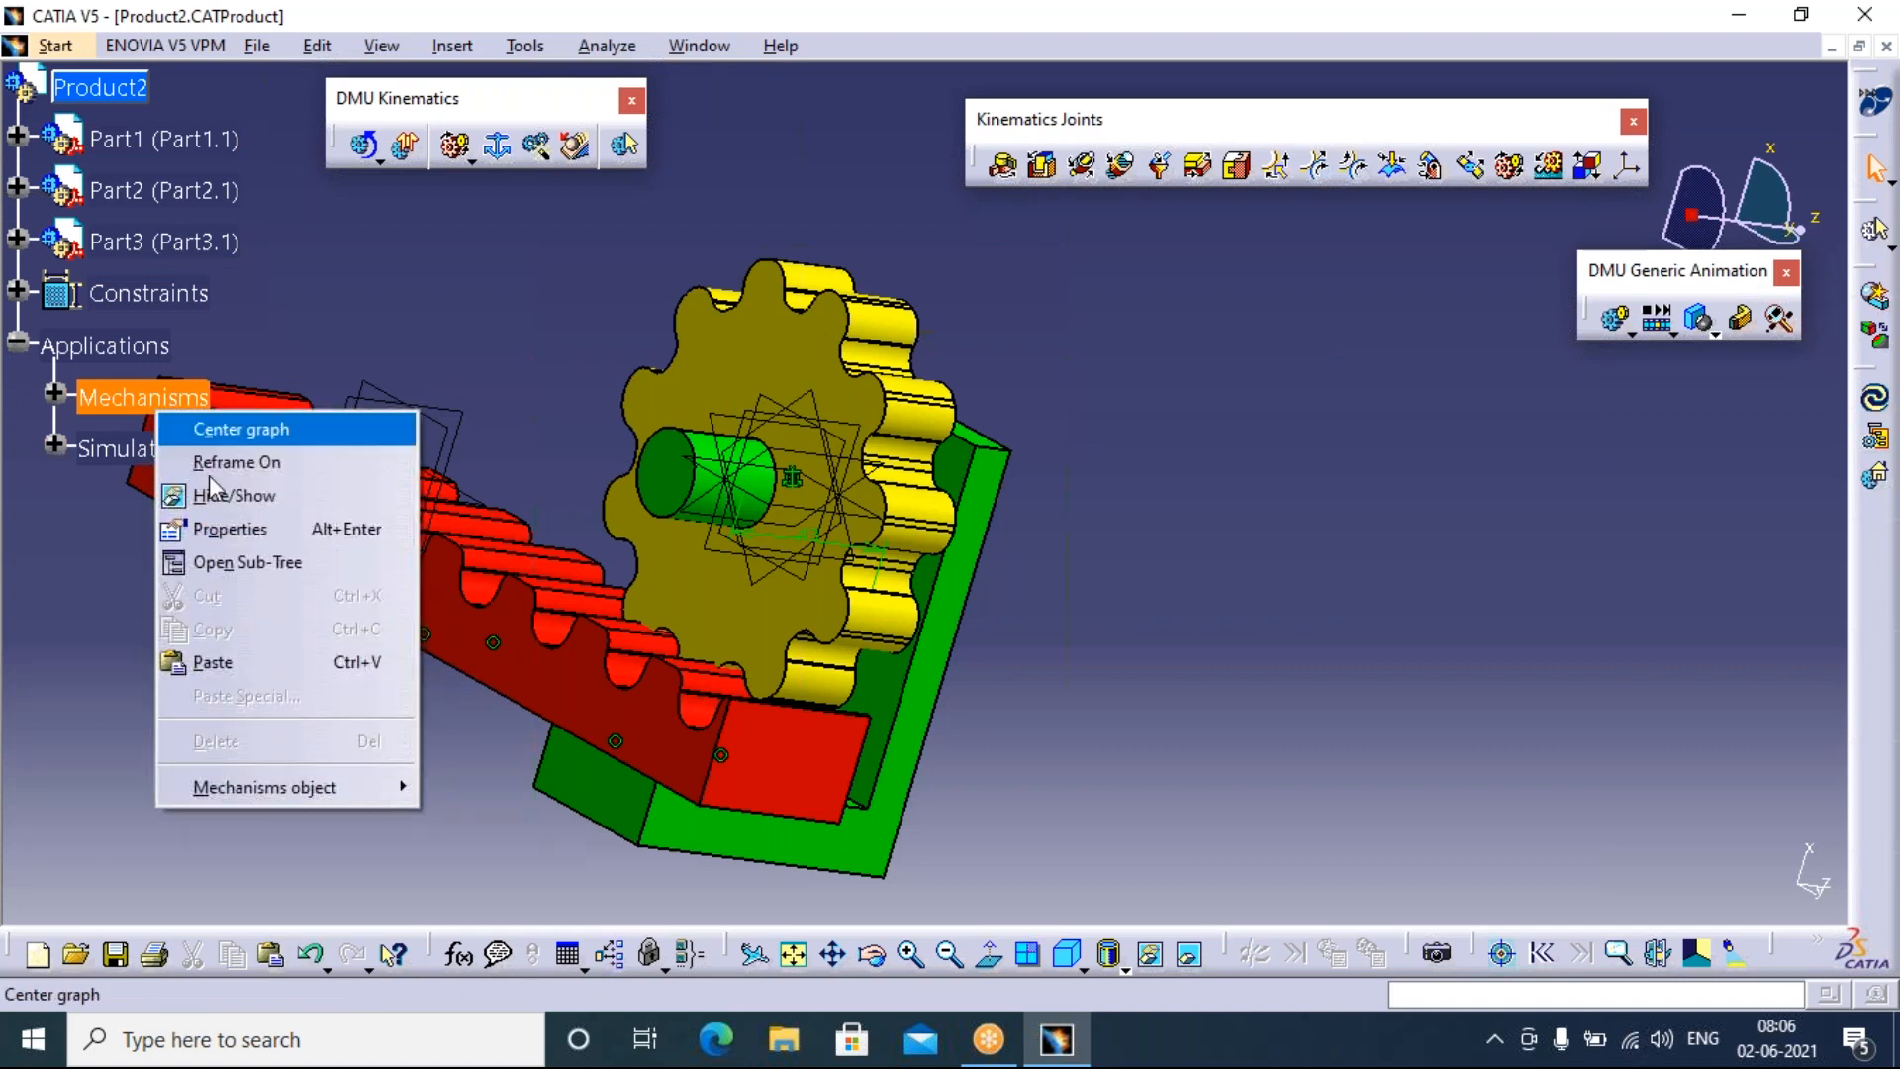
click(99, 345)
right_click(93, 339)
click(55, 394)
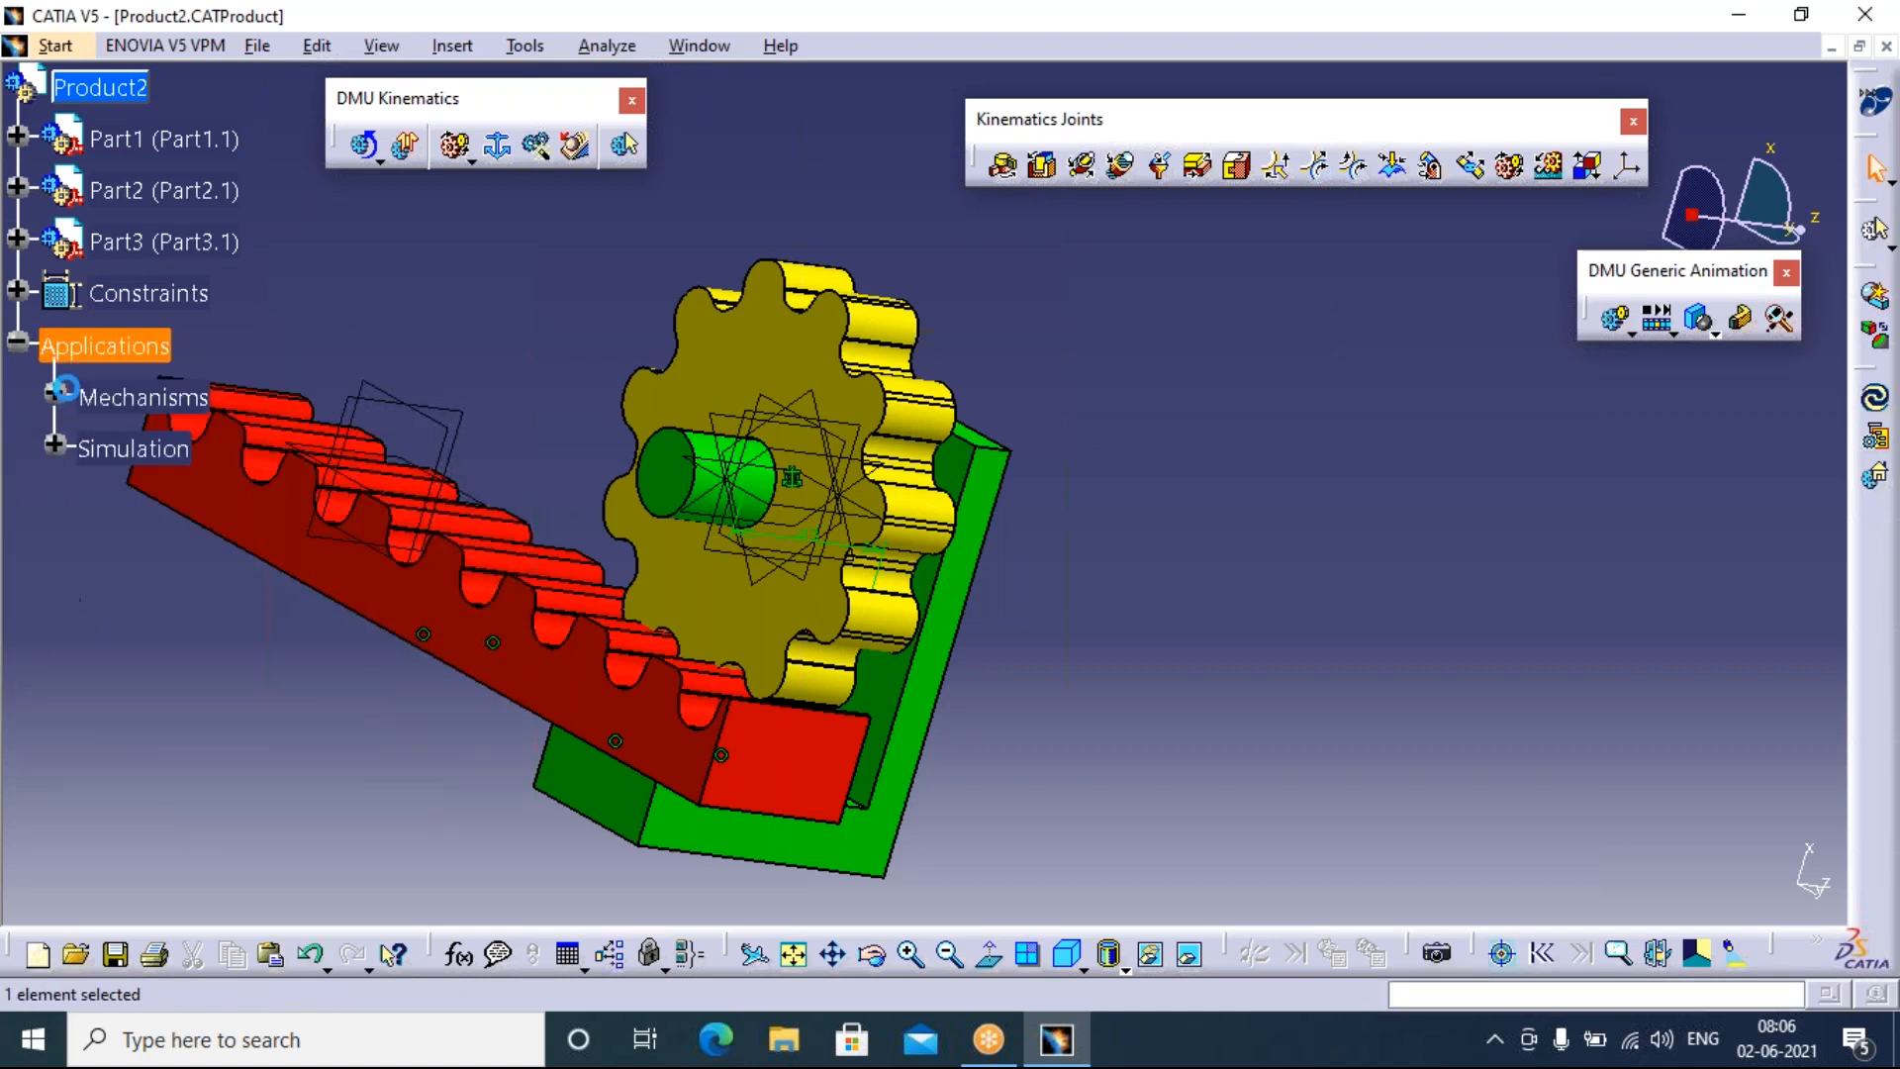
click(55, 394)
click(55, 495)
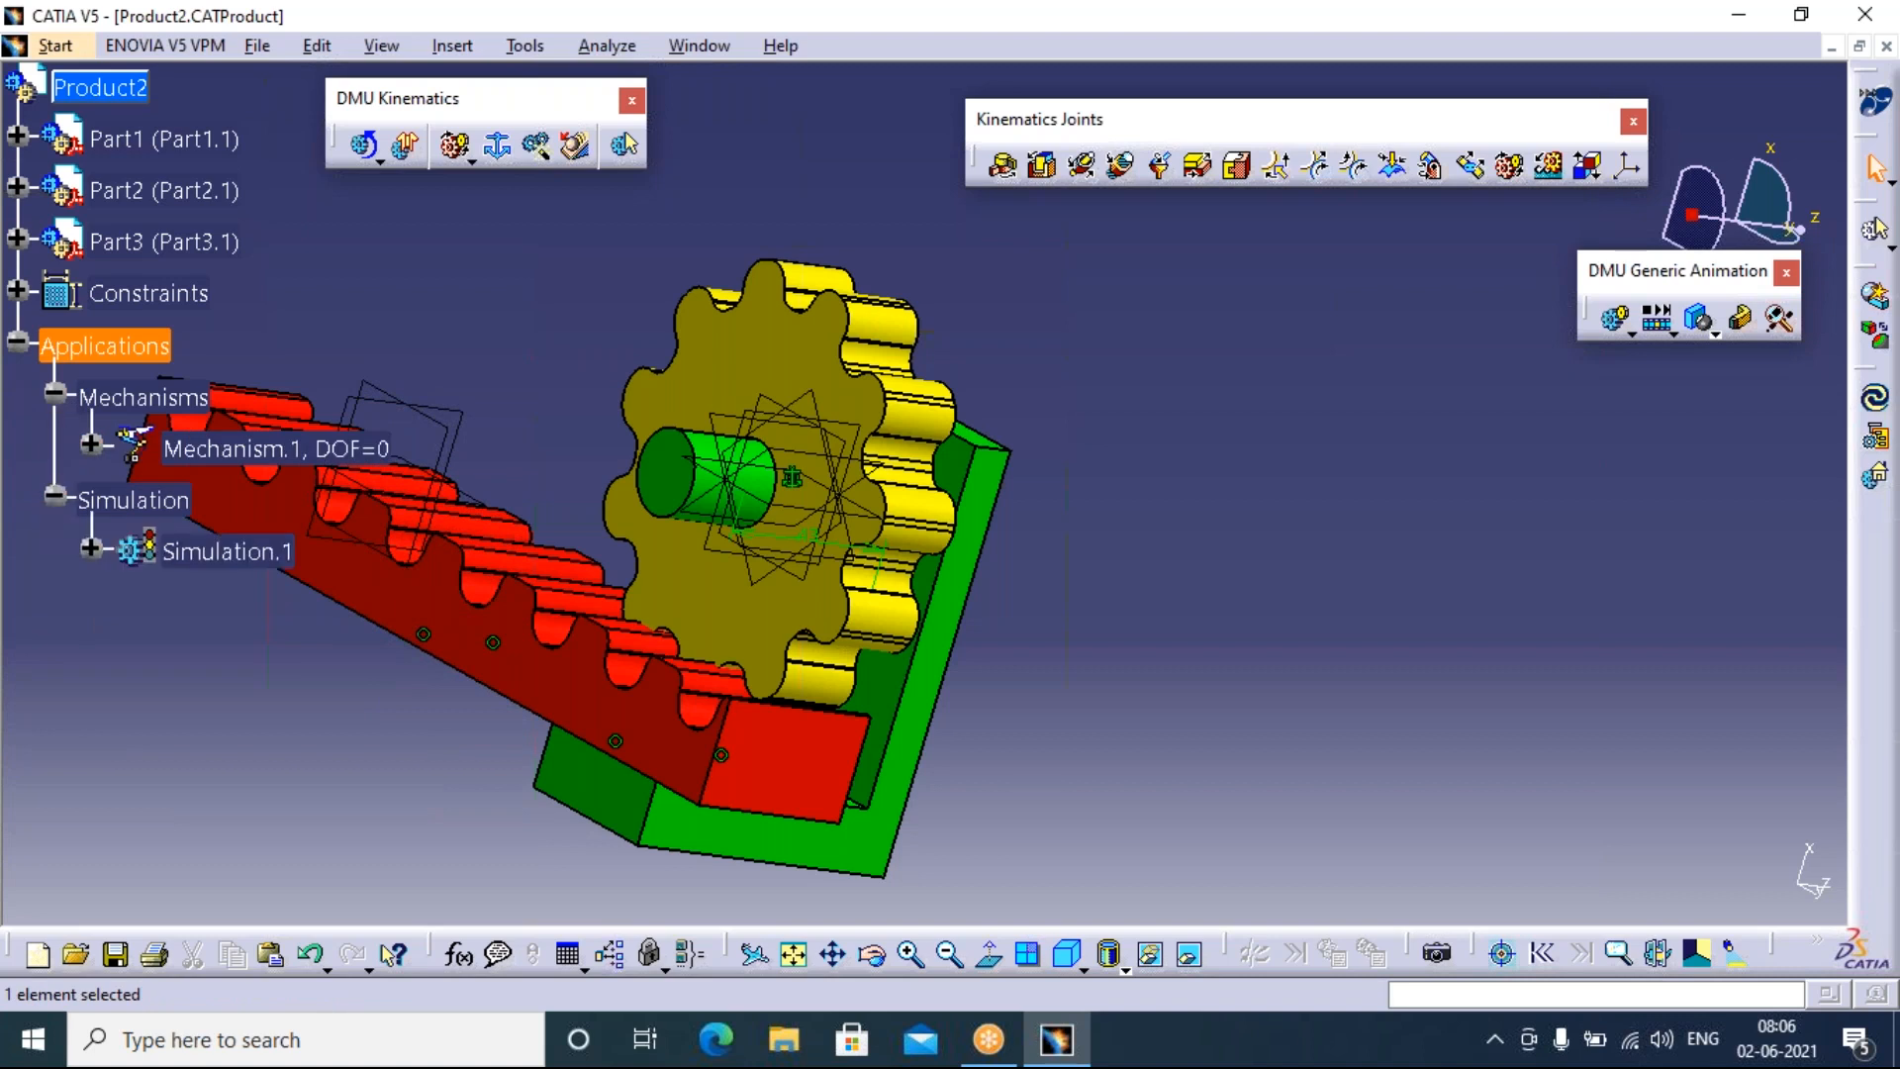
click(198, 450)
right_click(227, 452)
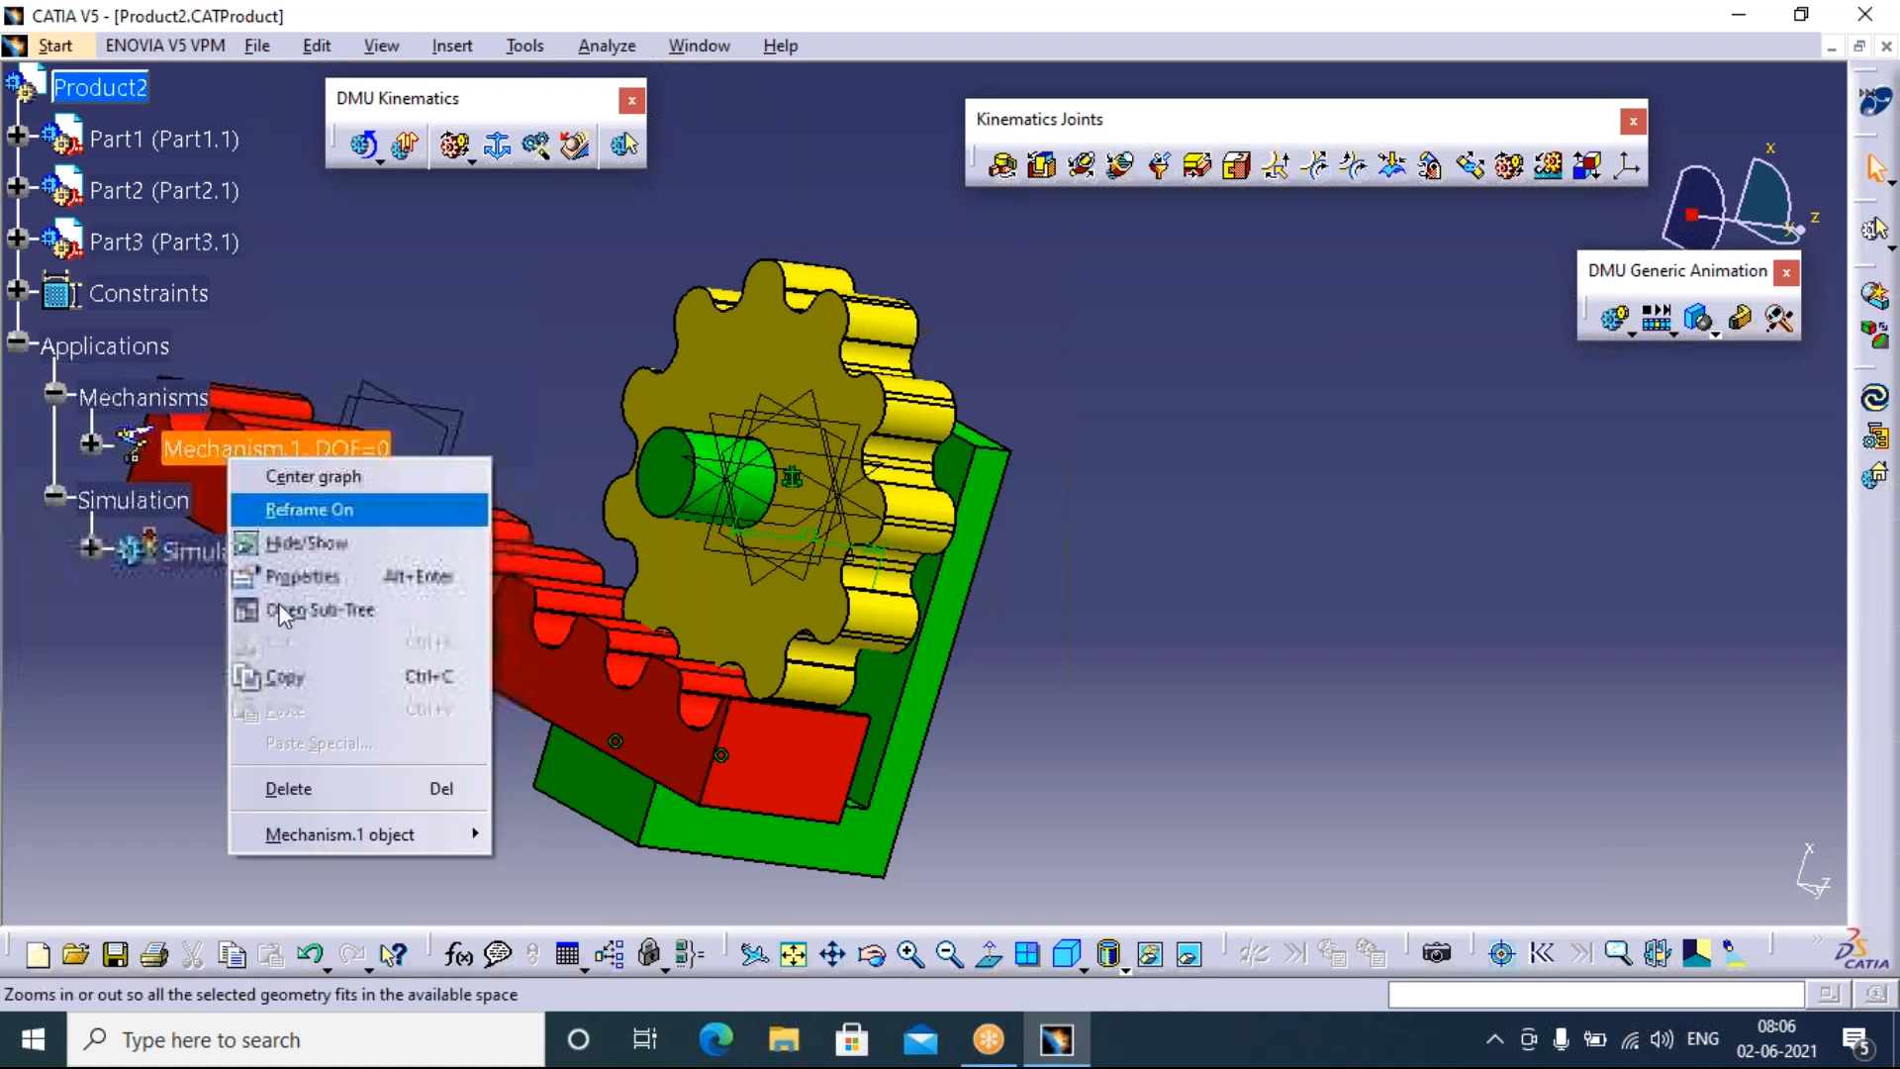
click(311, 789)
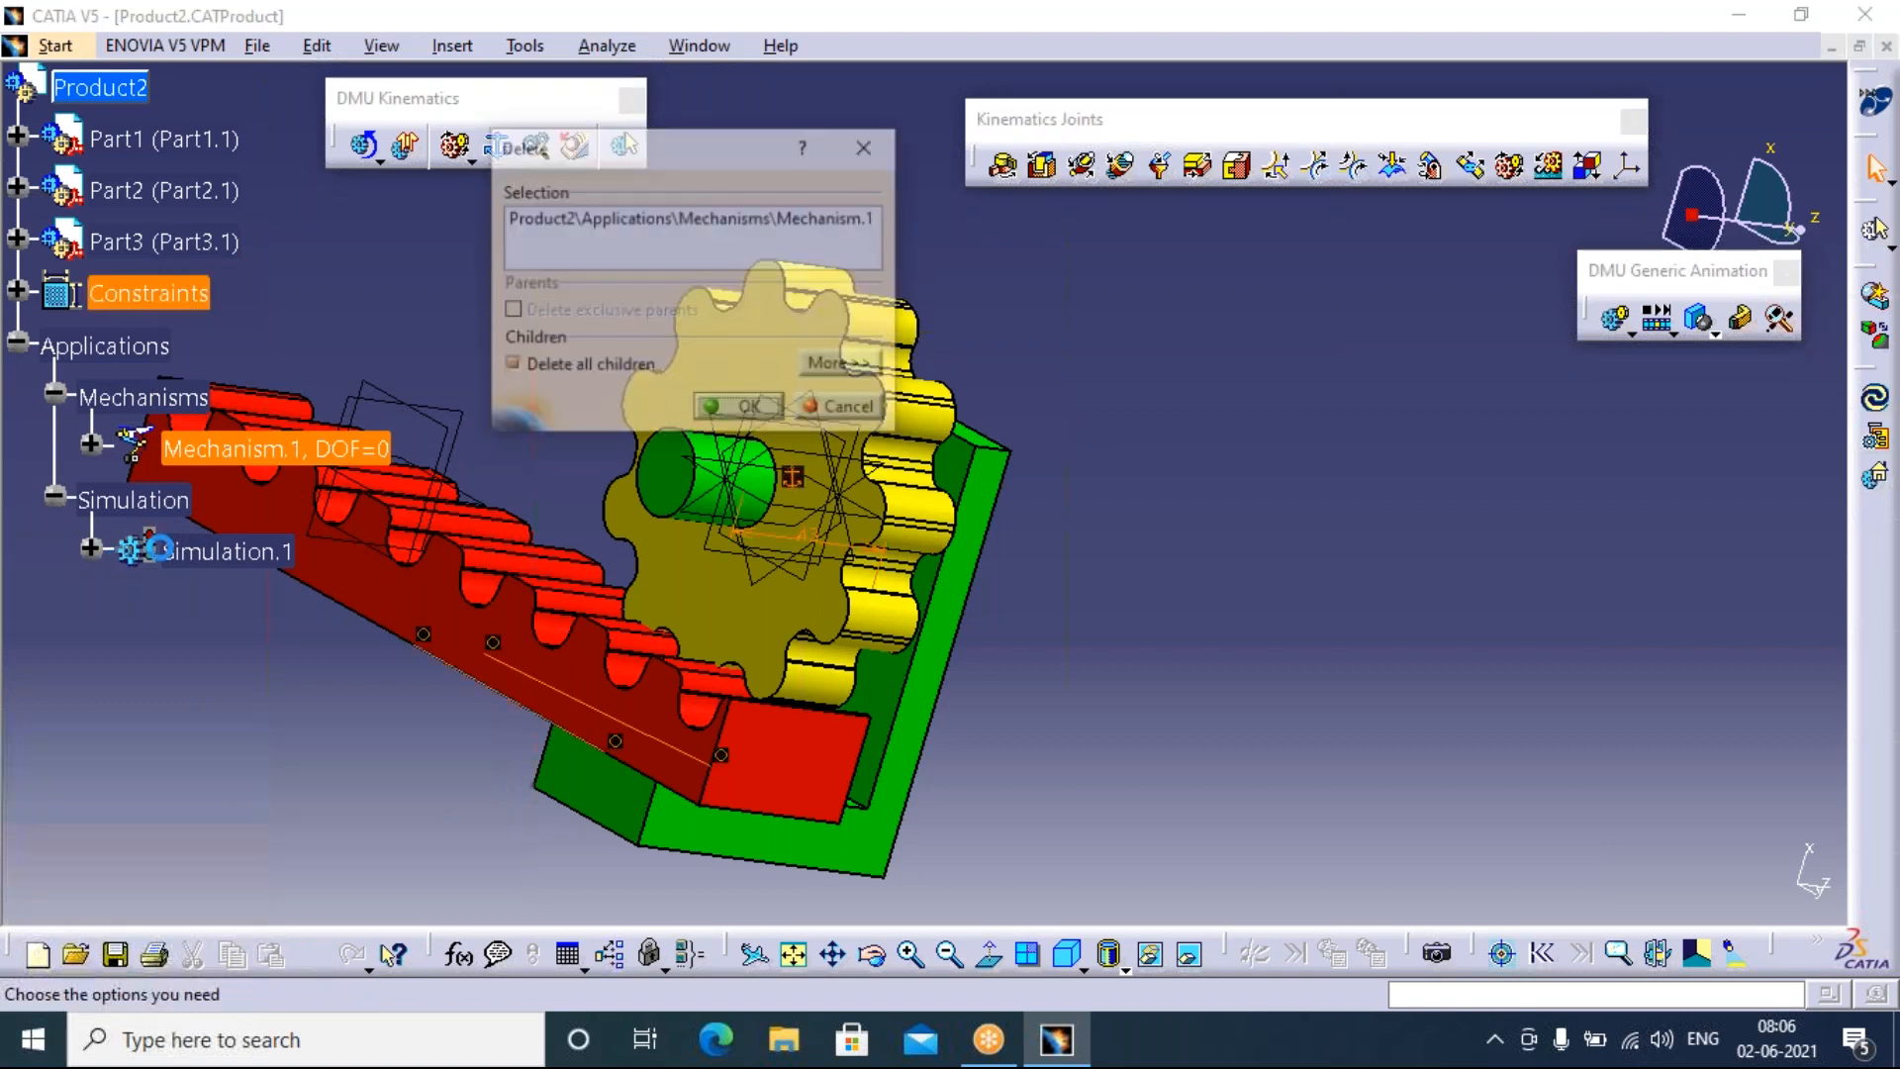
click(748, 410)
Create a new mechanism named Mechanism.1 and automatically convert the assembly constraints into joints
click(18, 289)
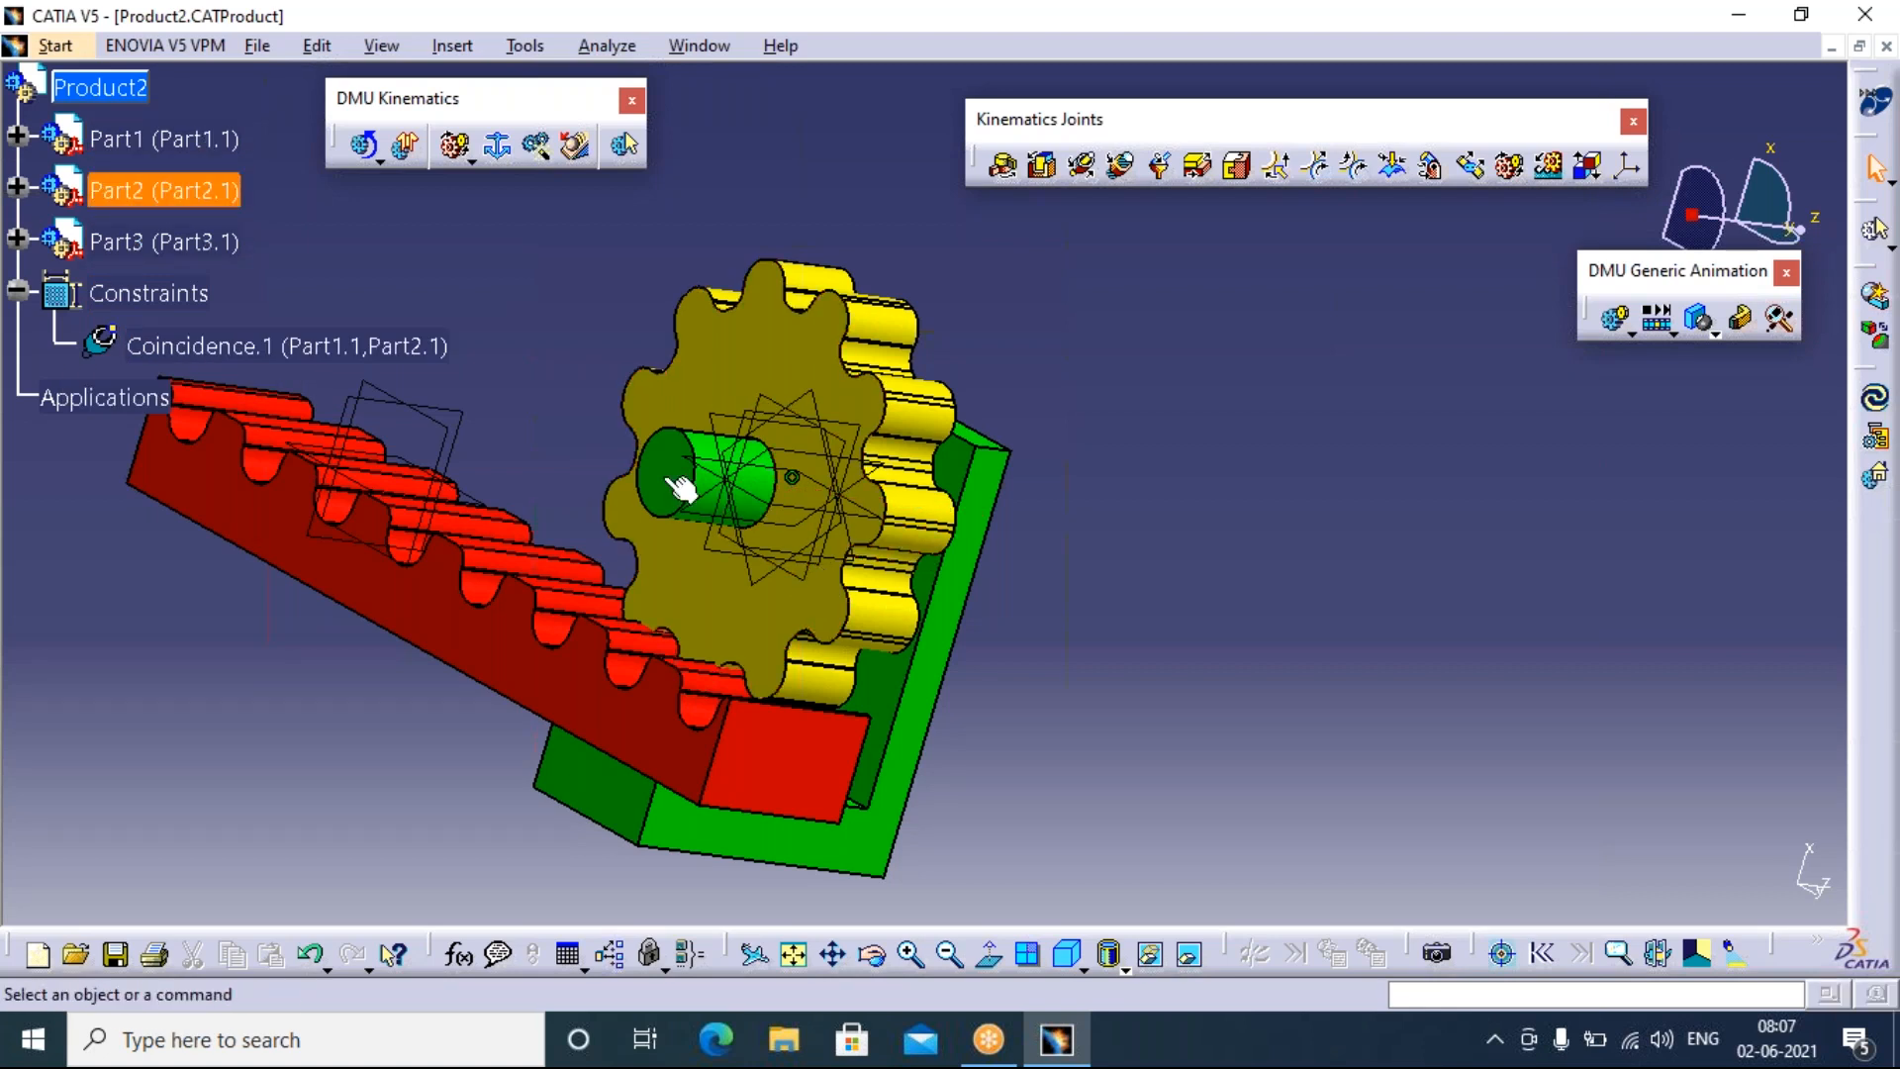
click(543, 149)
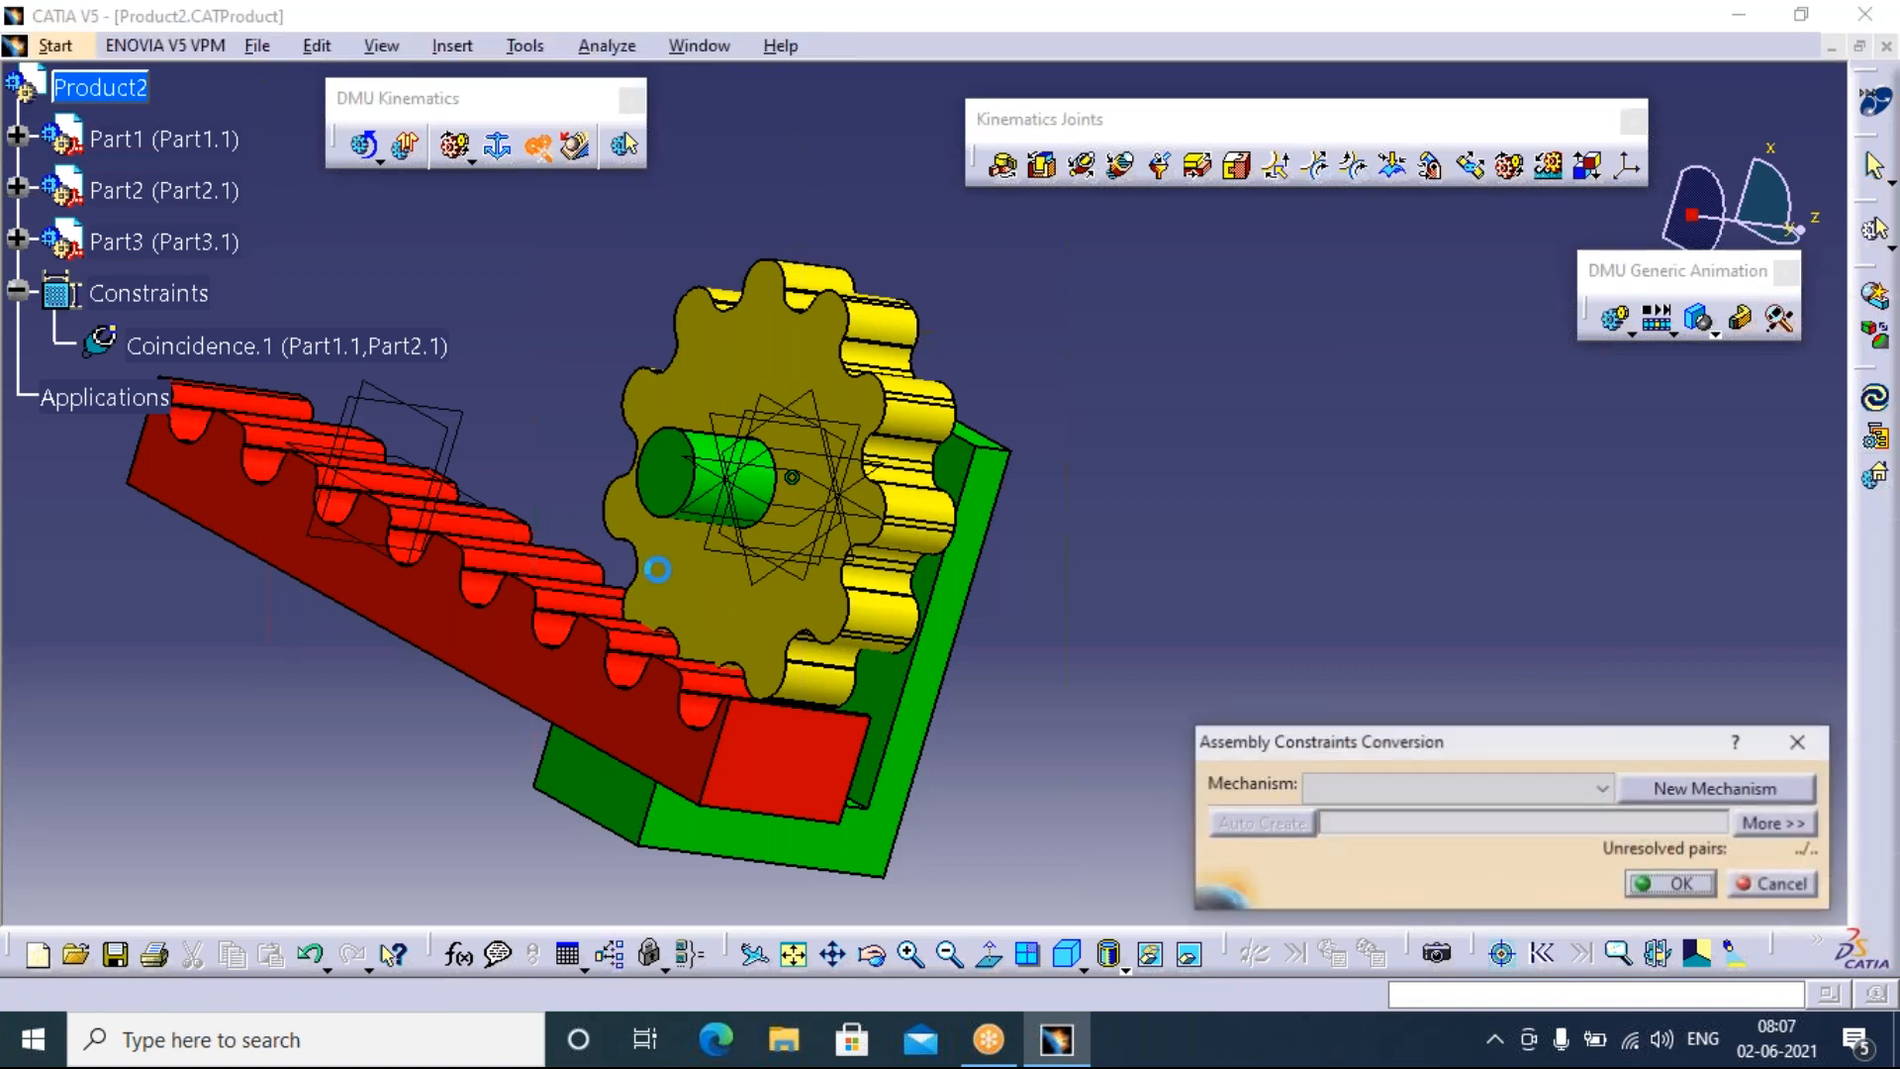
click(1717, 788)
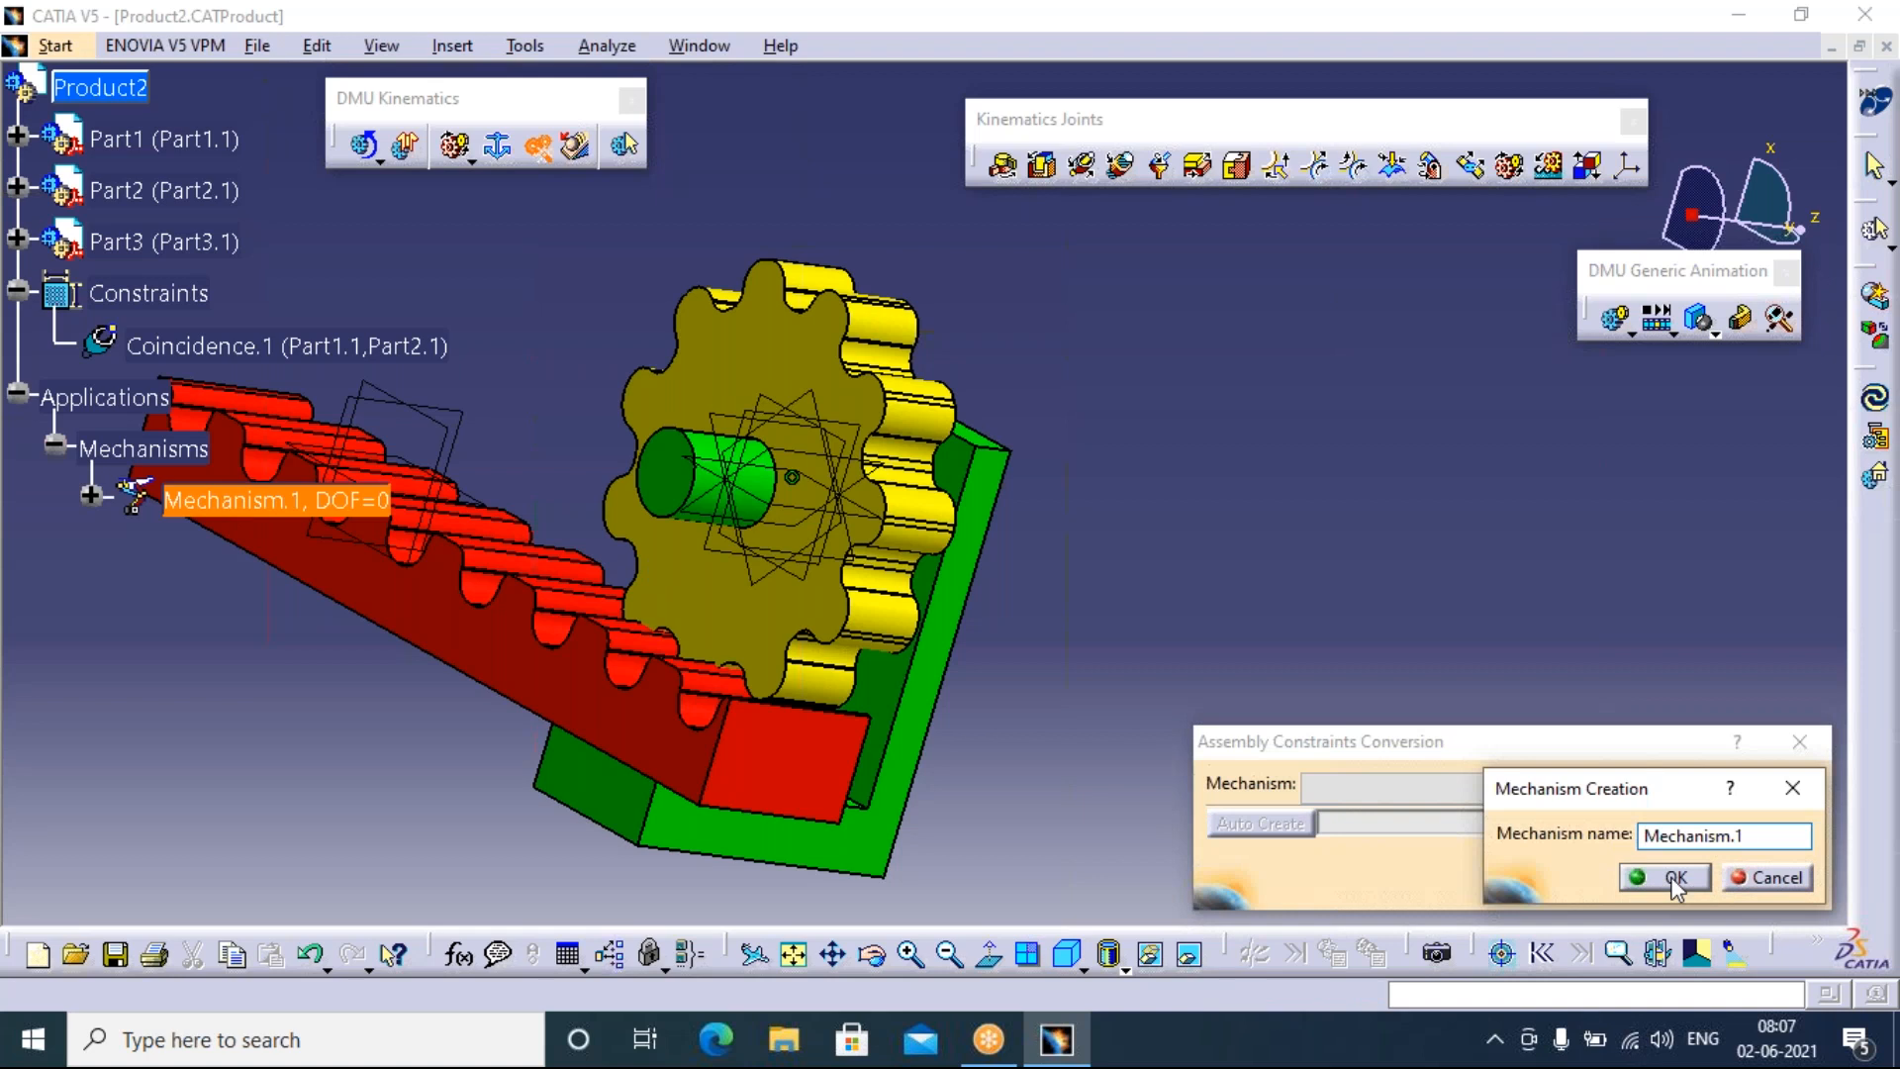
click(1650, 865)
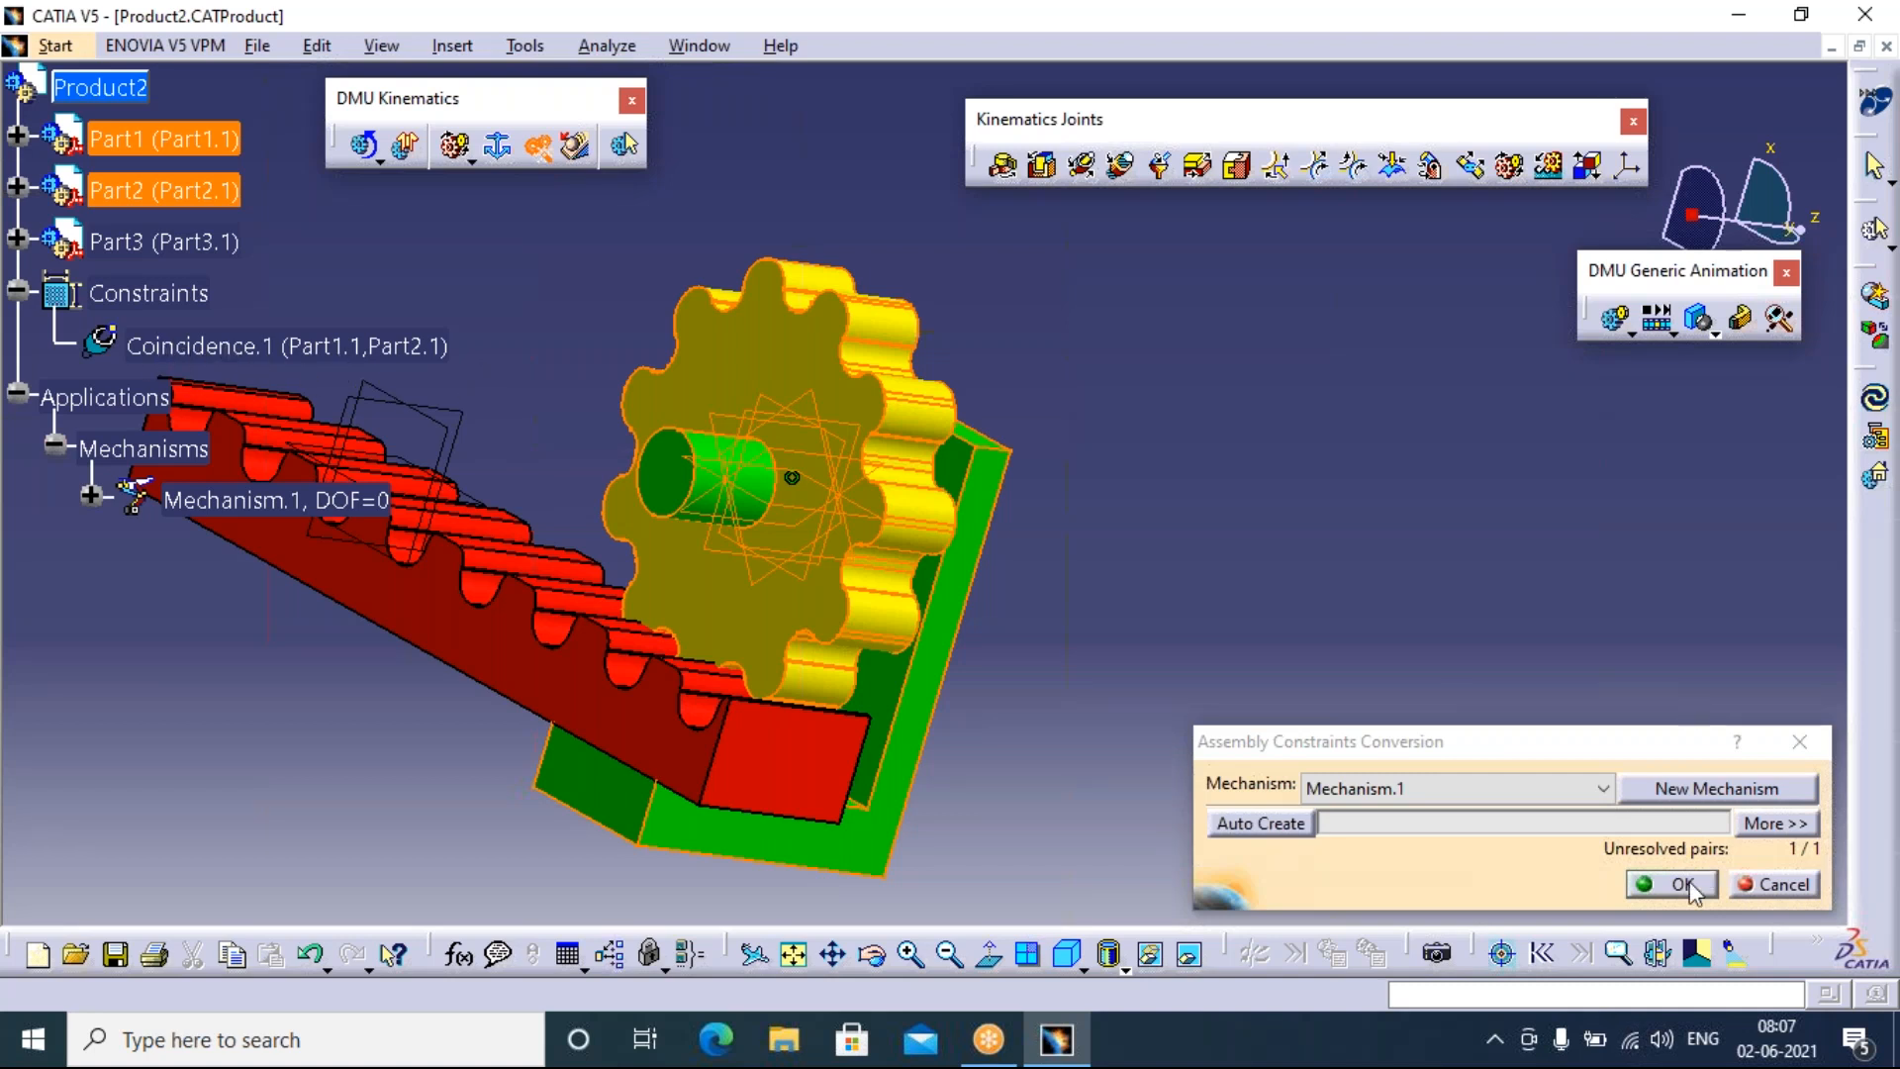
click(1258, 823)
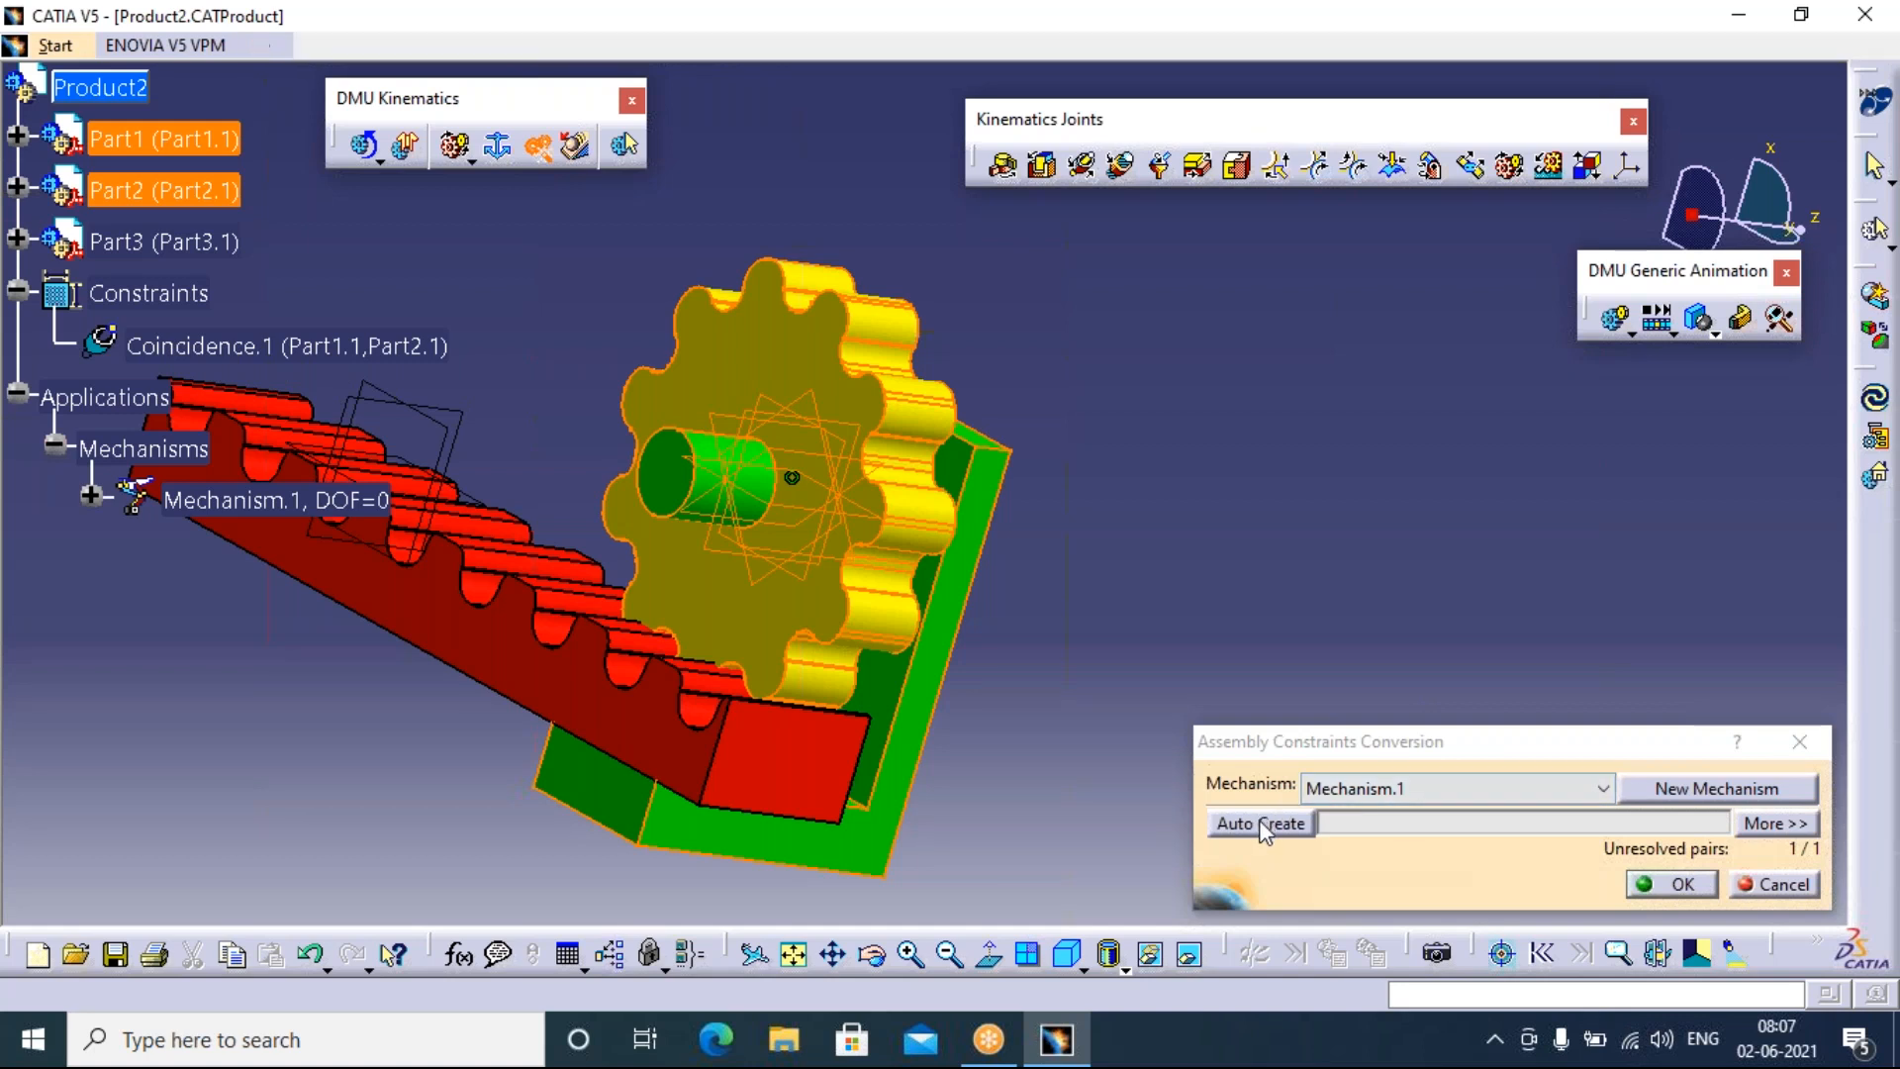
click(1694, 886)
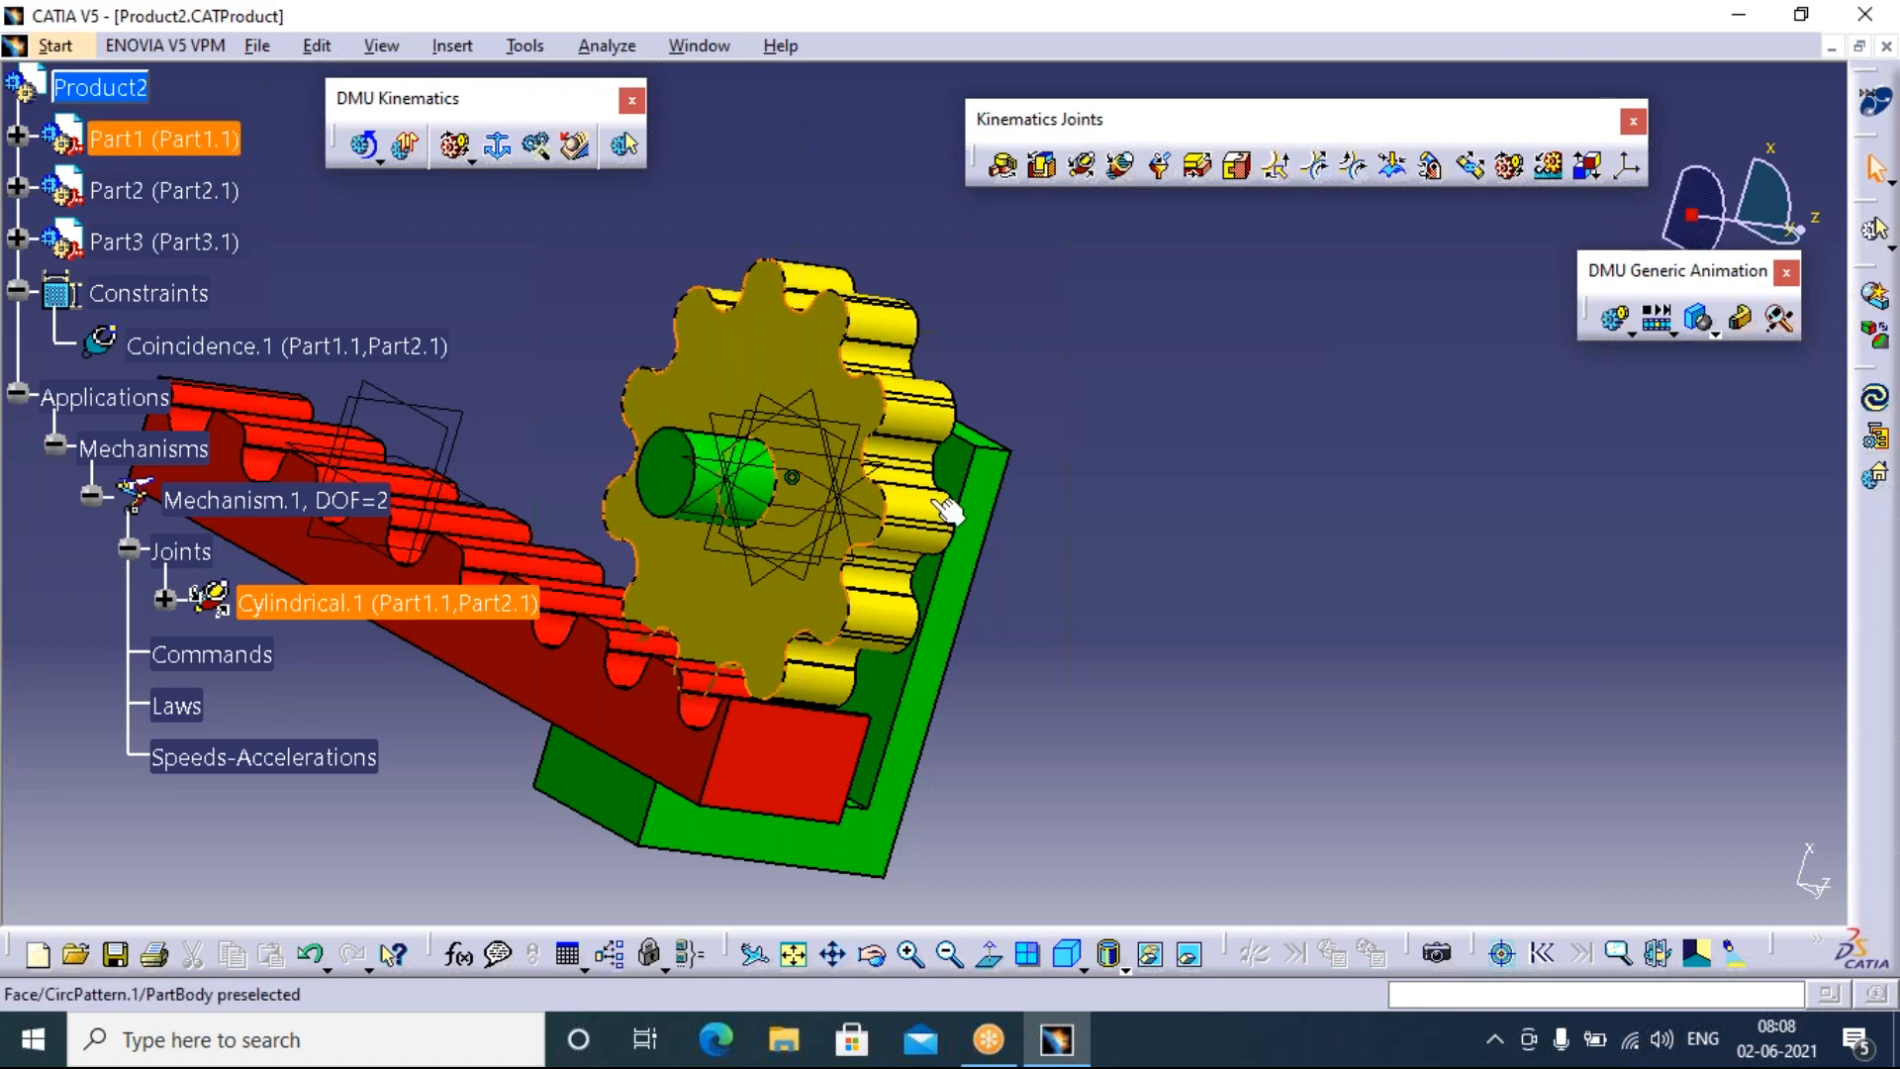
Delete the cylindrical joint between Part1 and Part2 from Mechanism.1
click(269, 609)
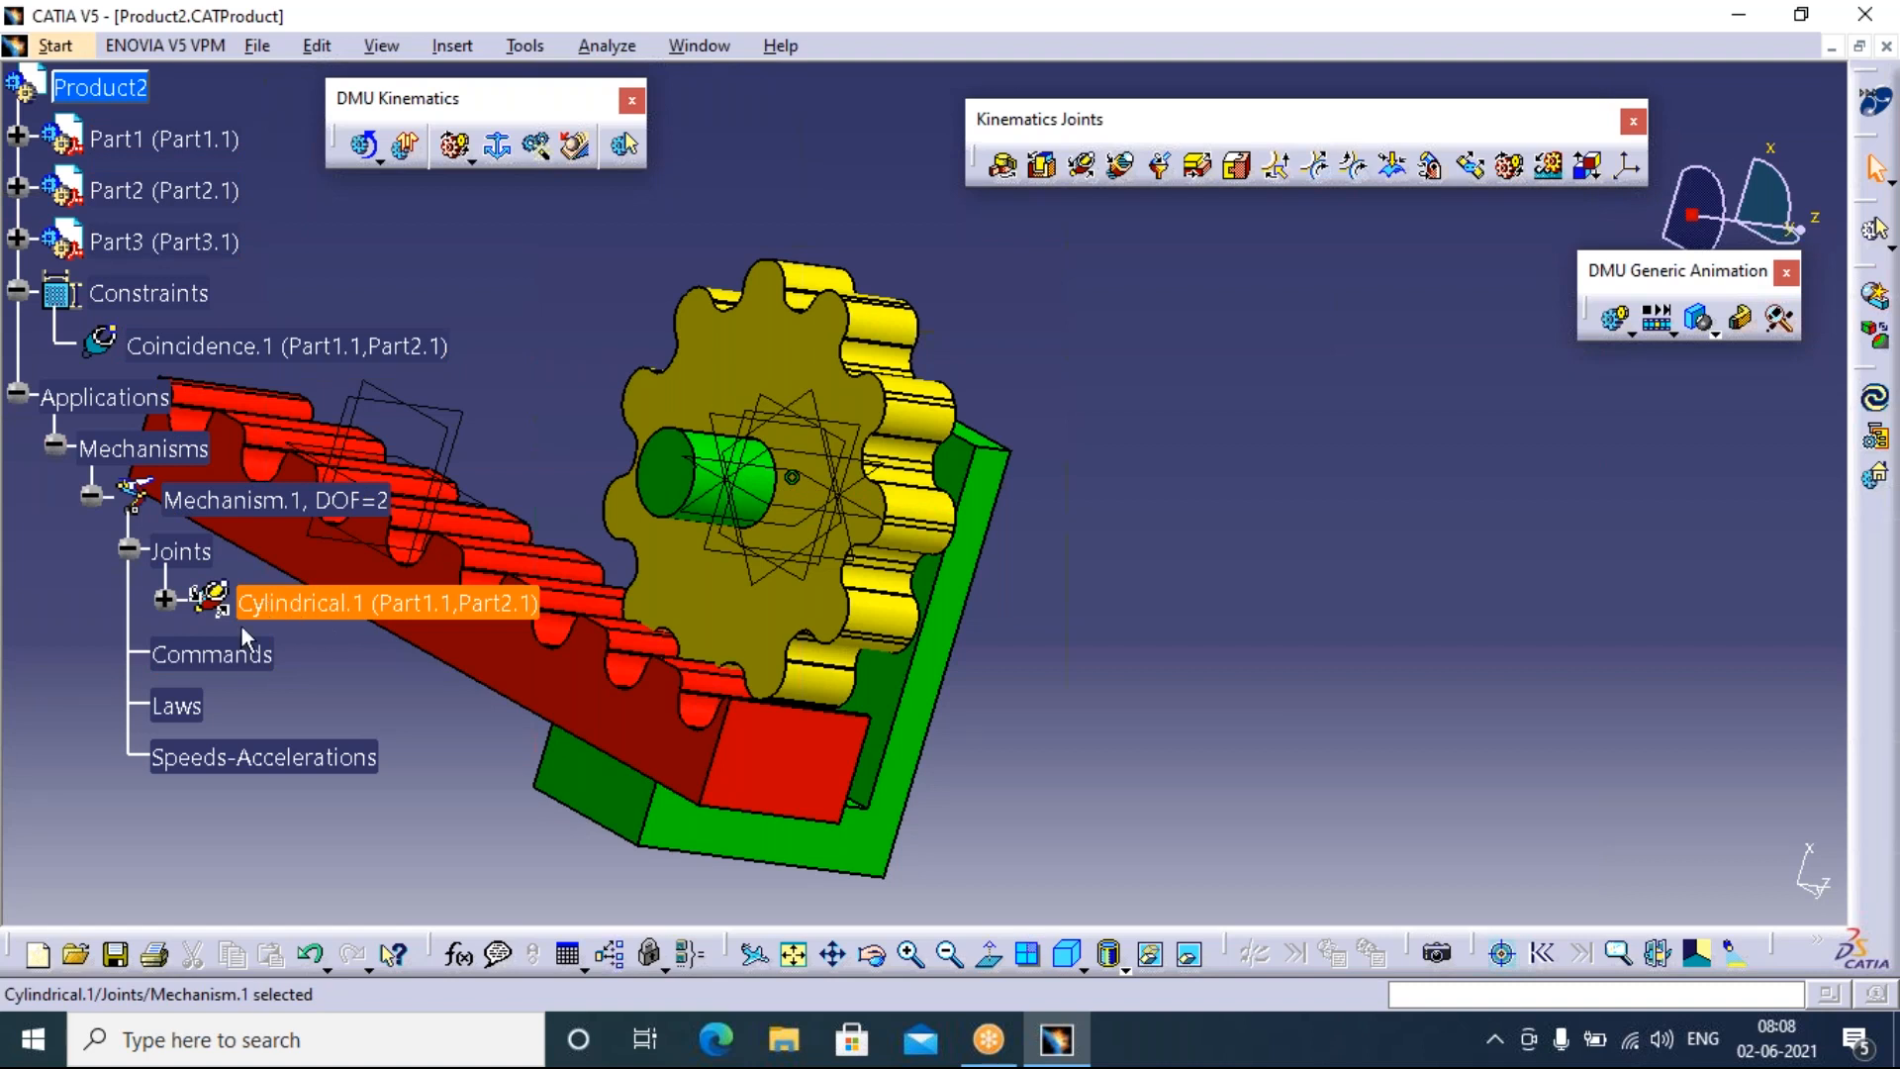
right_click(273, 612)
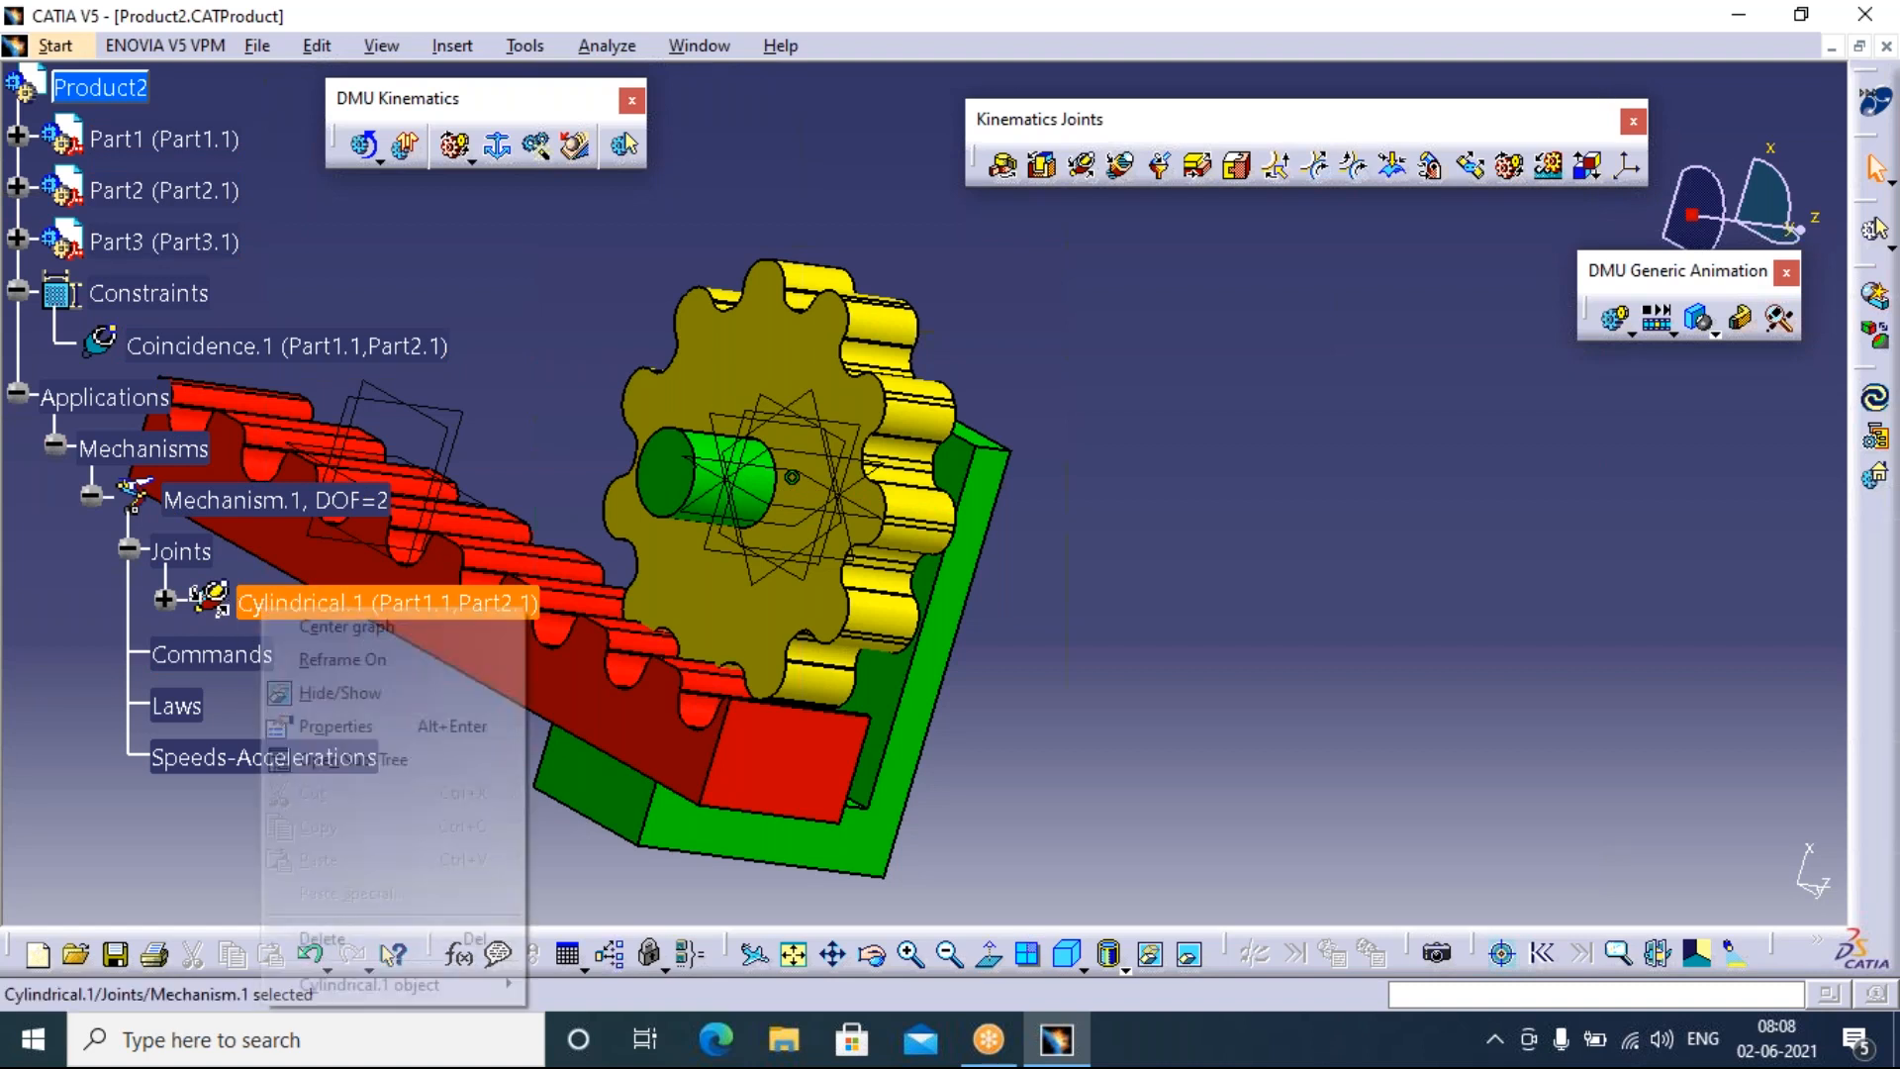
click(309, 938)
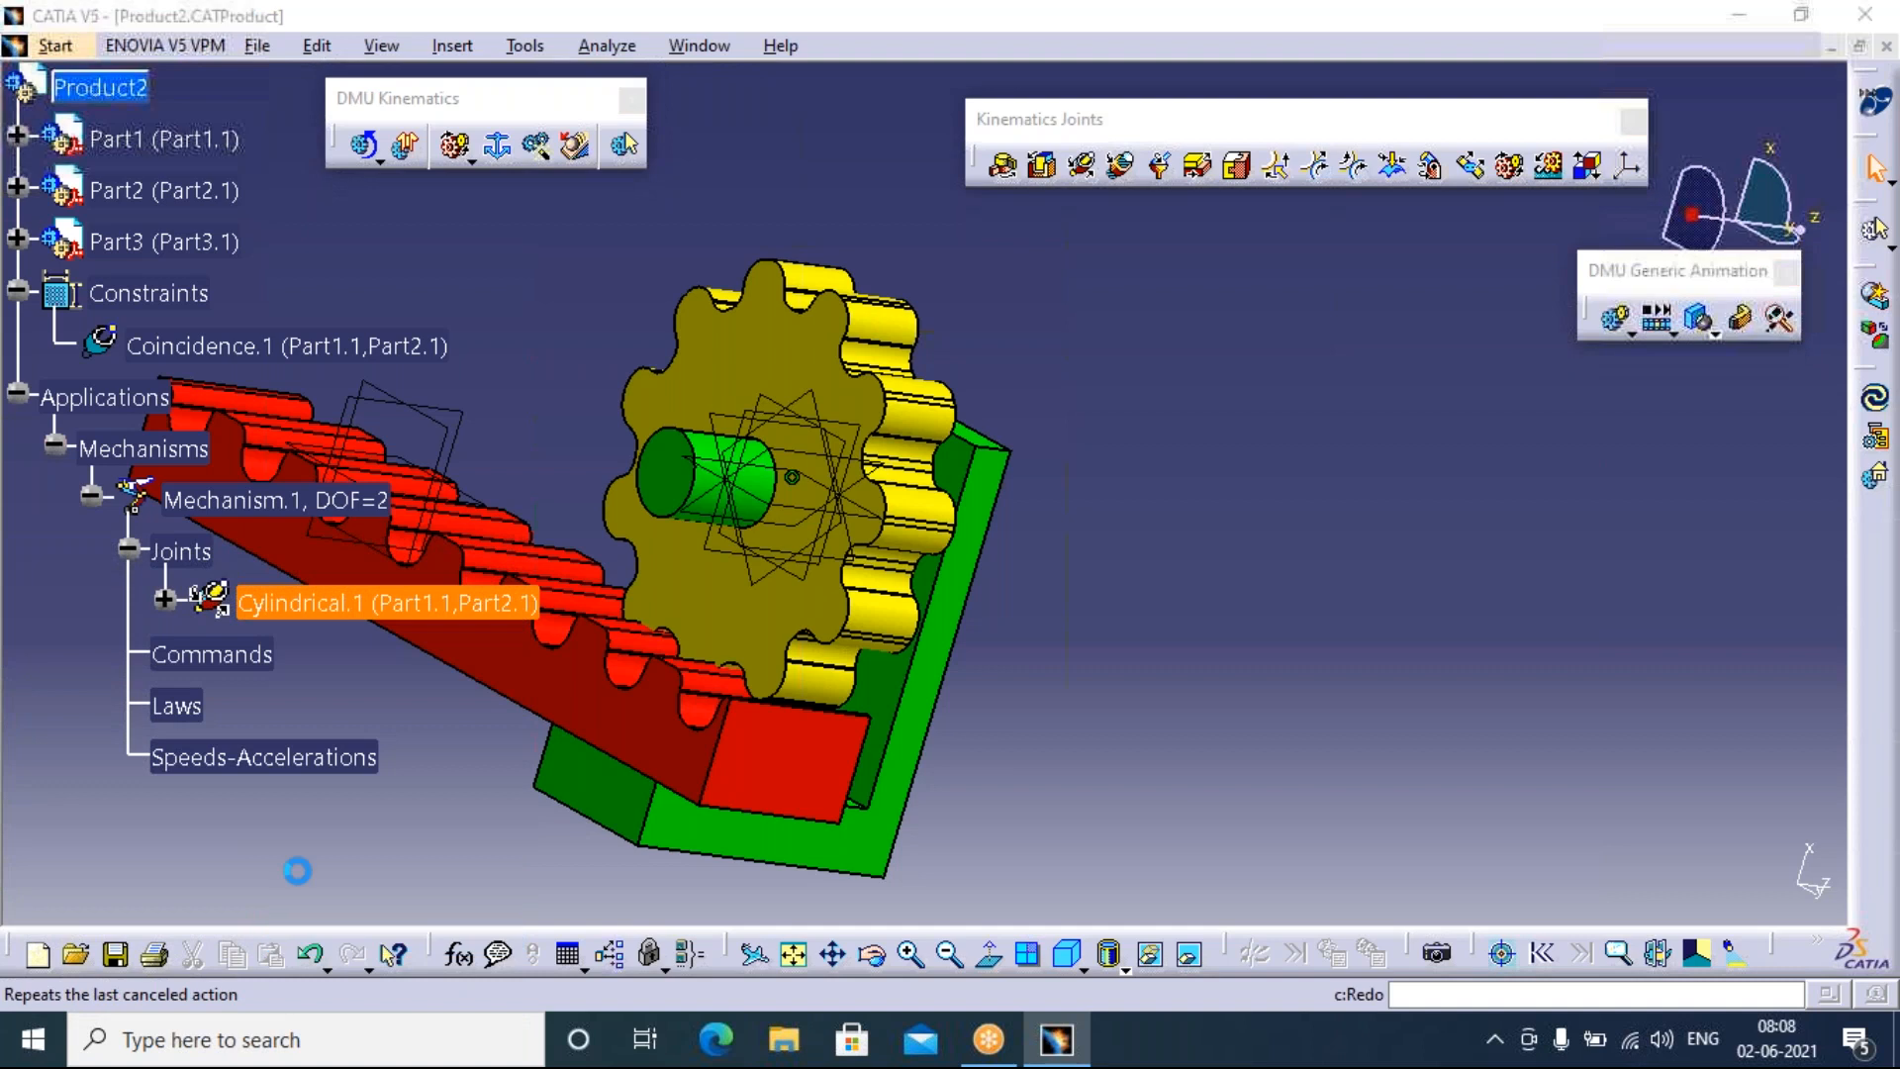
click(705, 412)
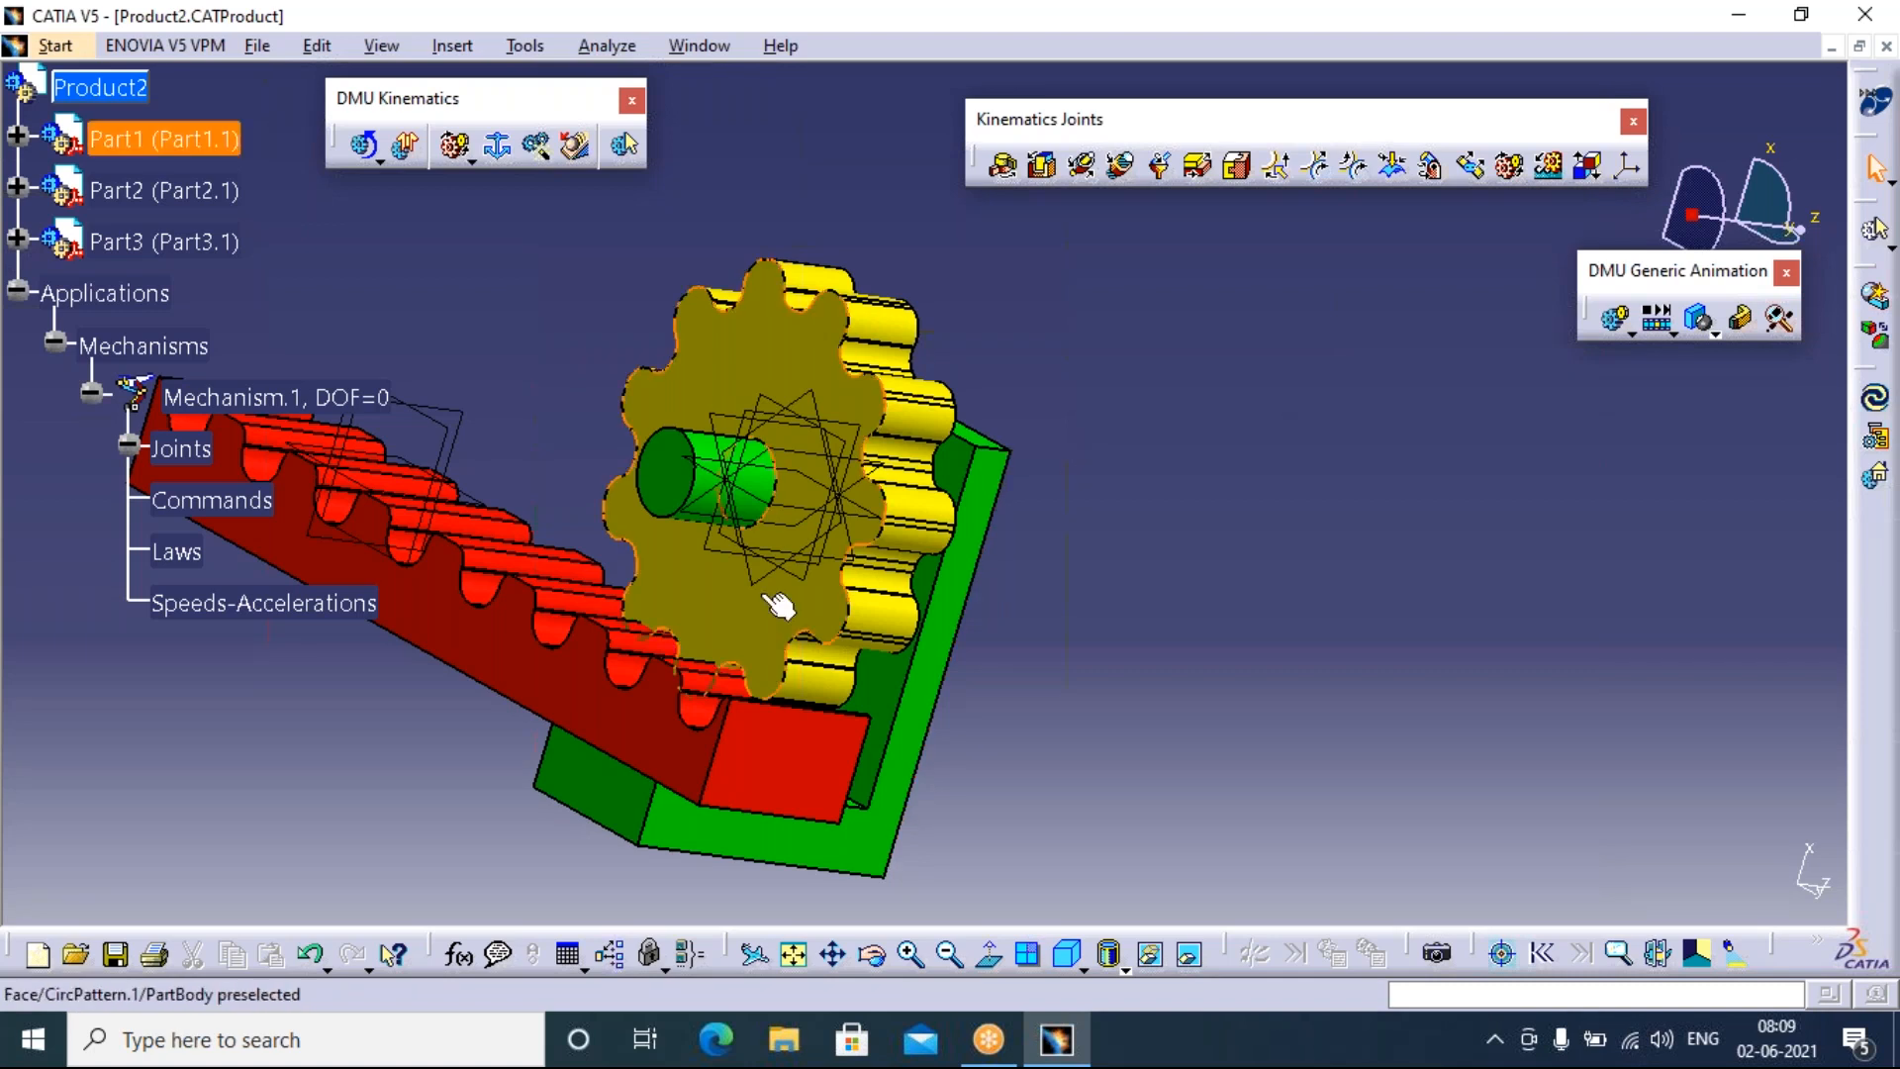
Define the green base, Part2, as the fixed part of Mechanism.1
click(130, 470)
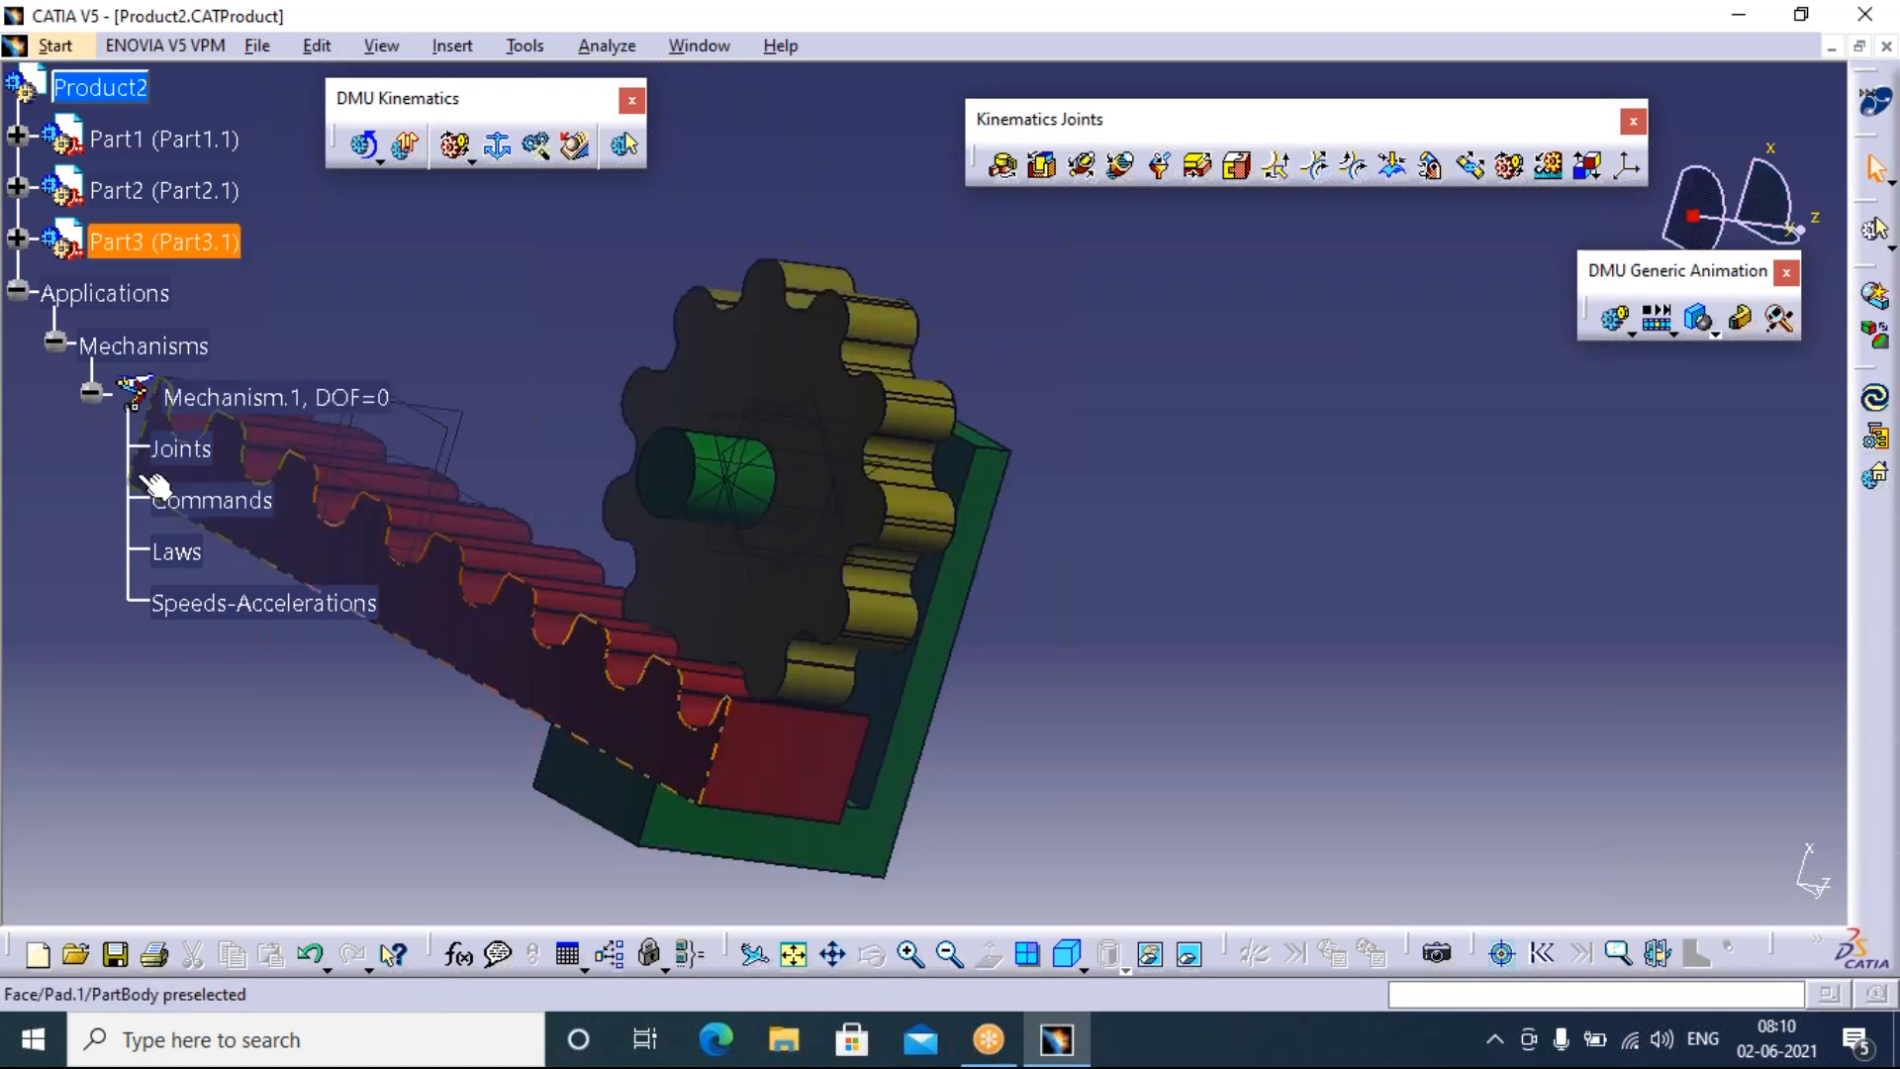
click(121, 489)
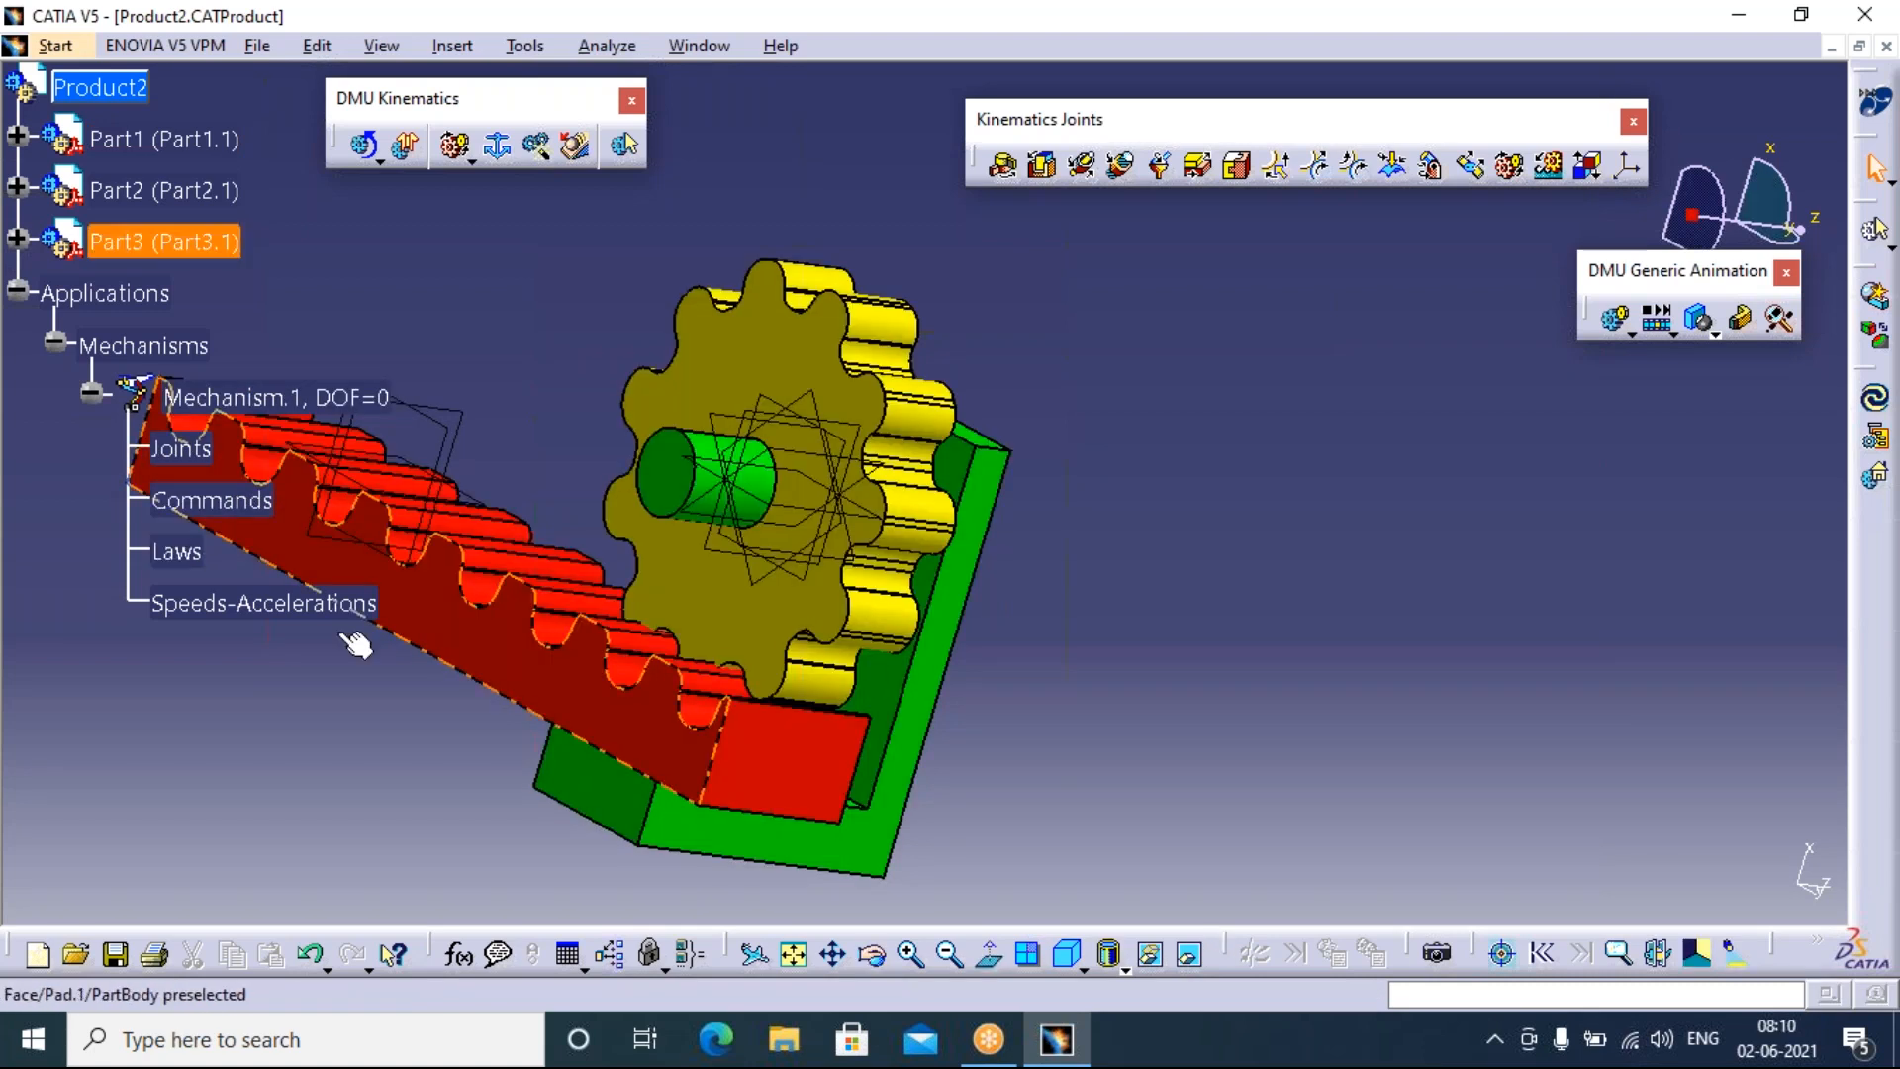
click(501, 149)
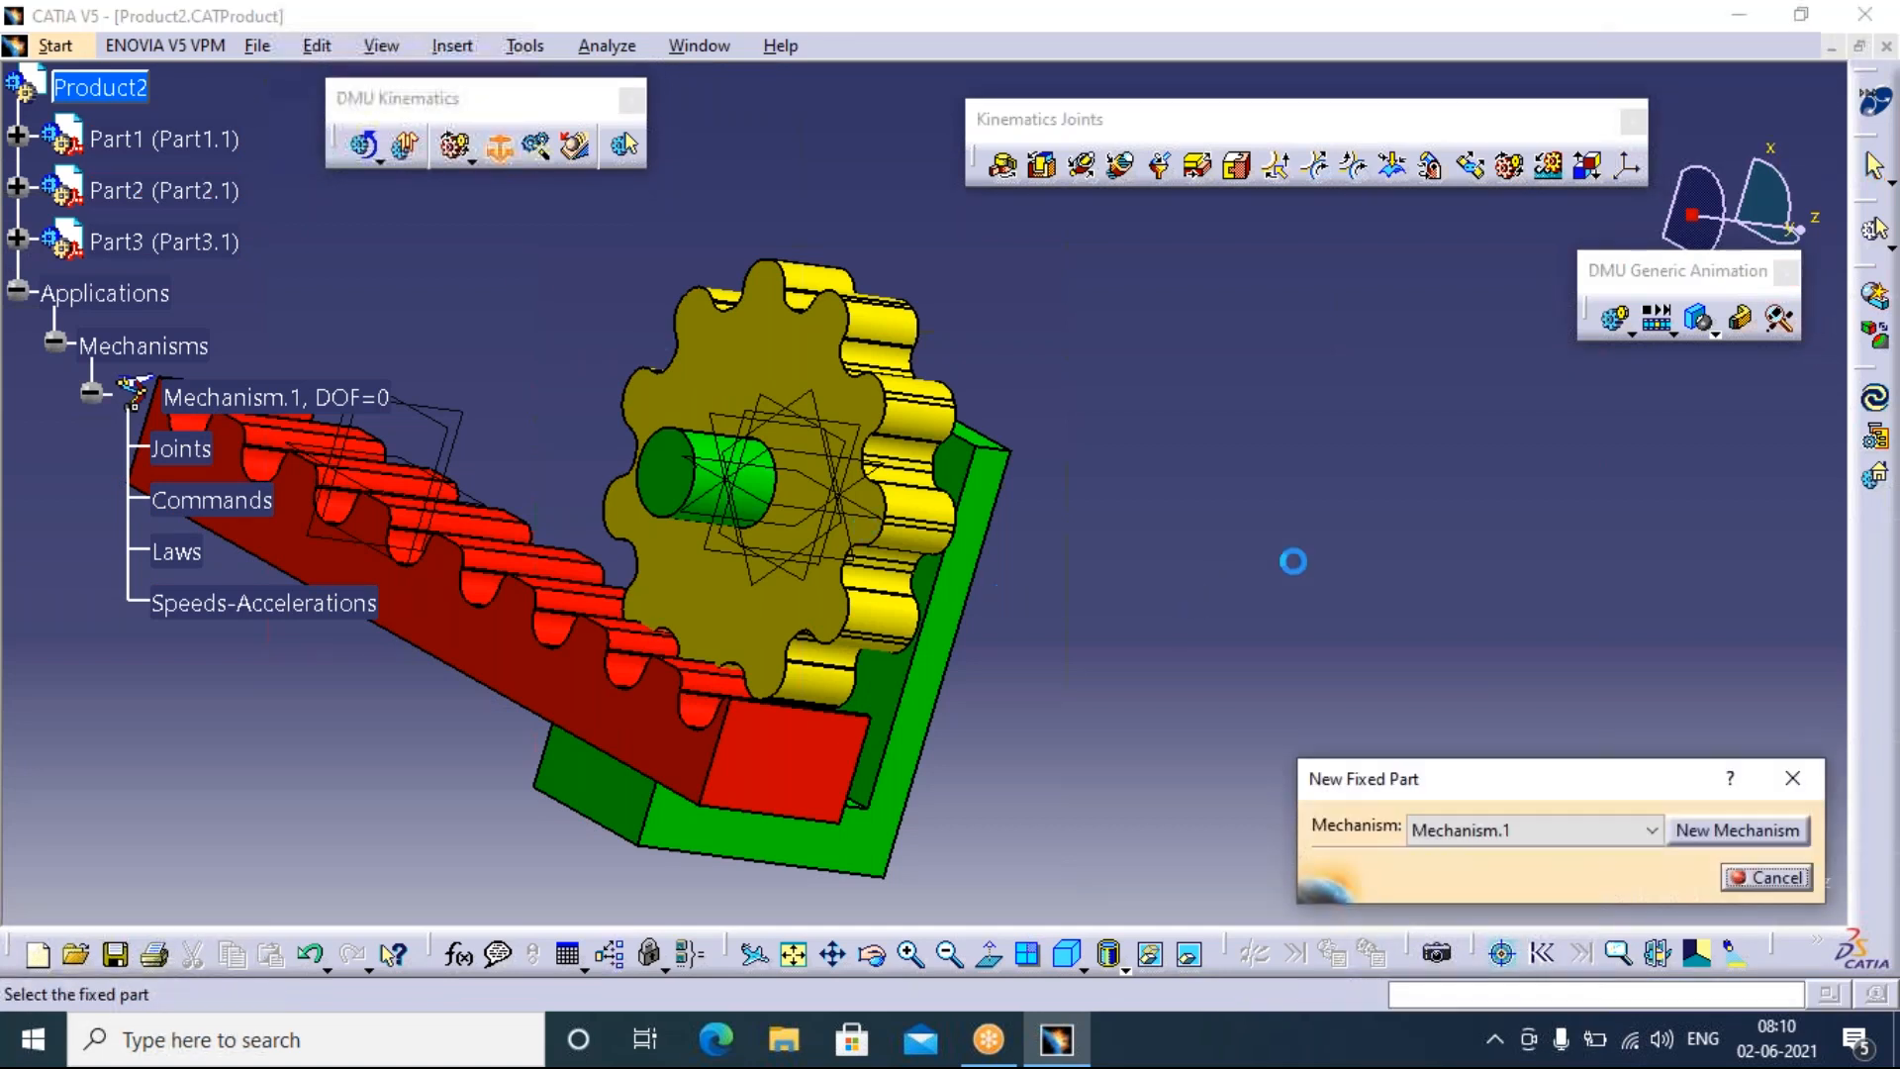
click(880, 846)
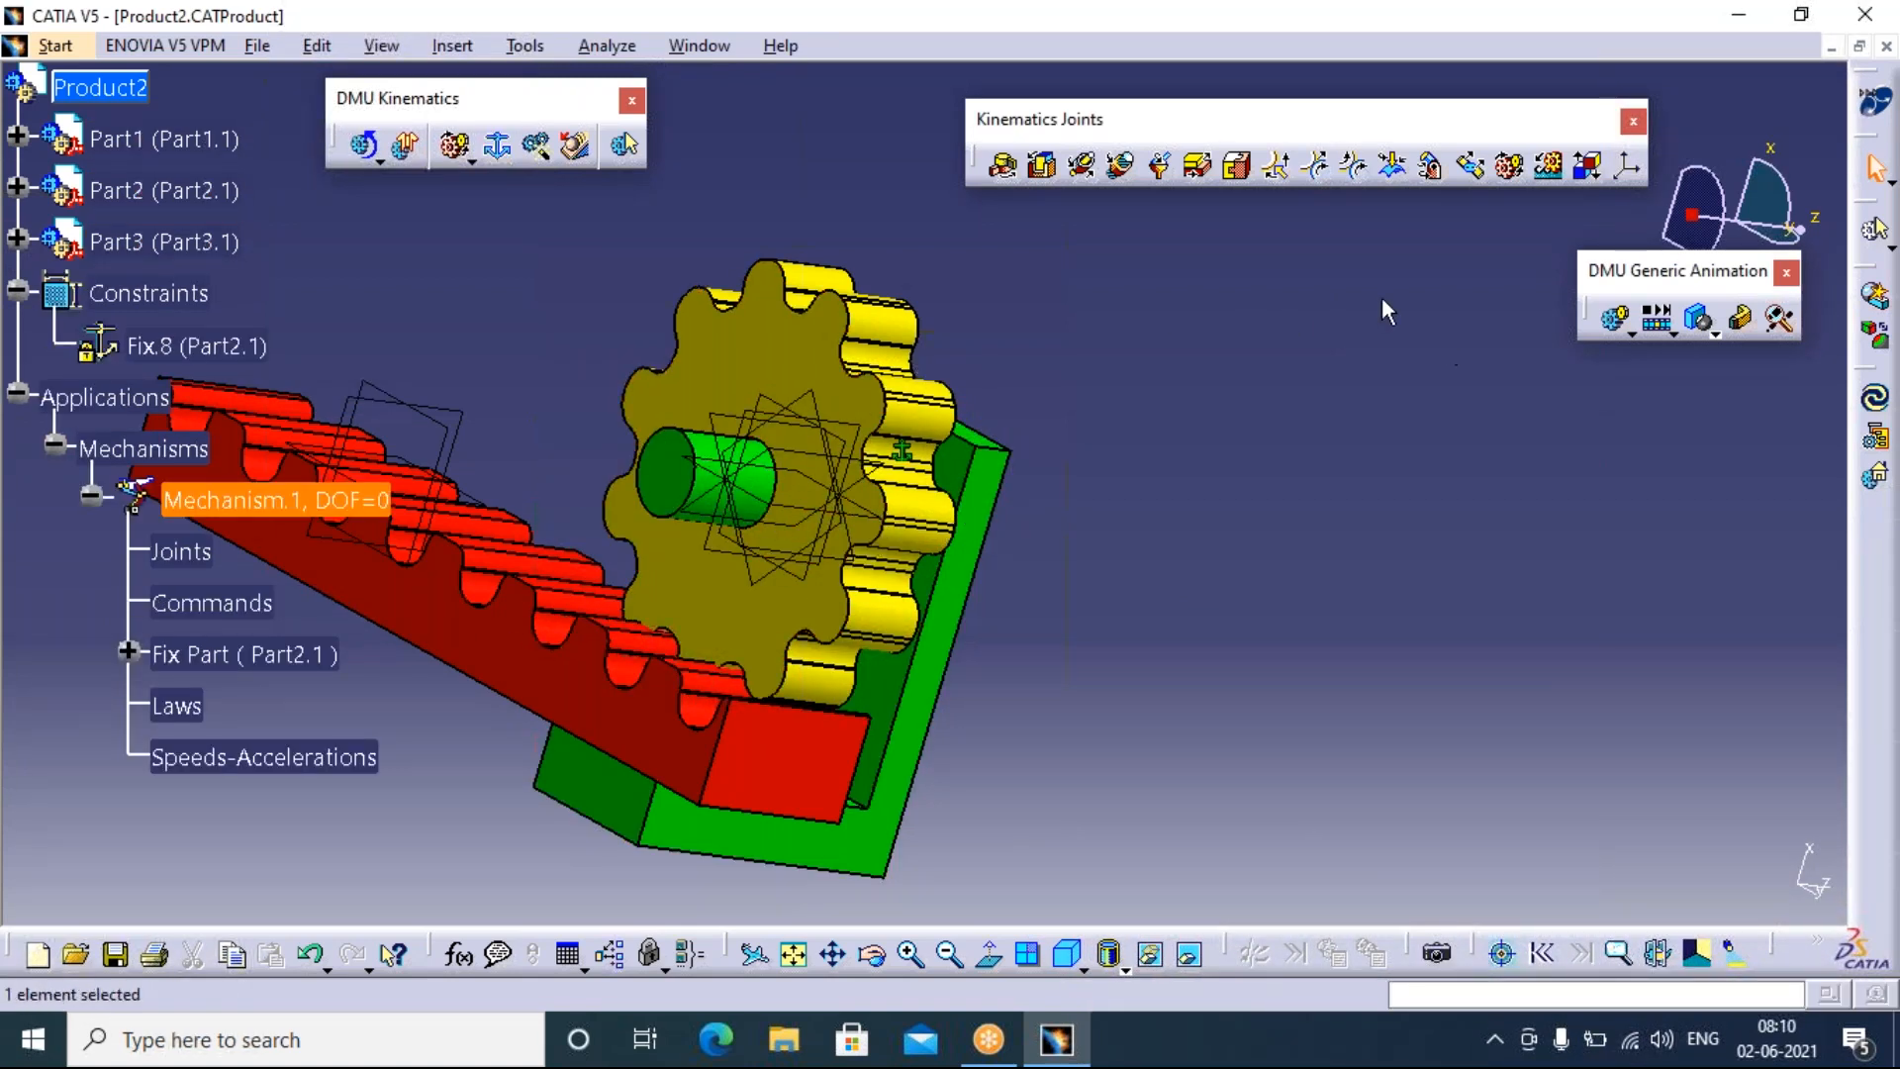
Start a rack joint in Mechanism.1 with a new prismatic joint, using a long rack edge and a base edge as lines, hiding the rack between picks
click(1550, 181)
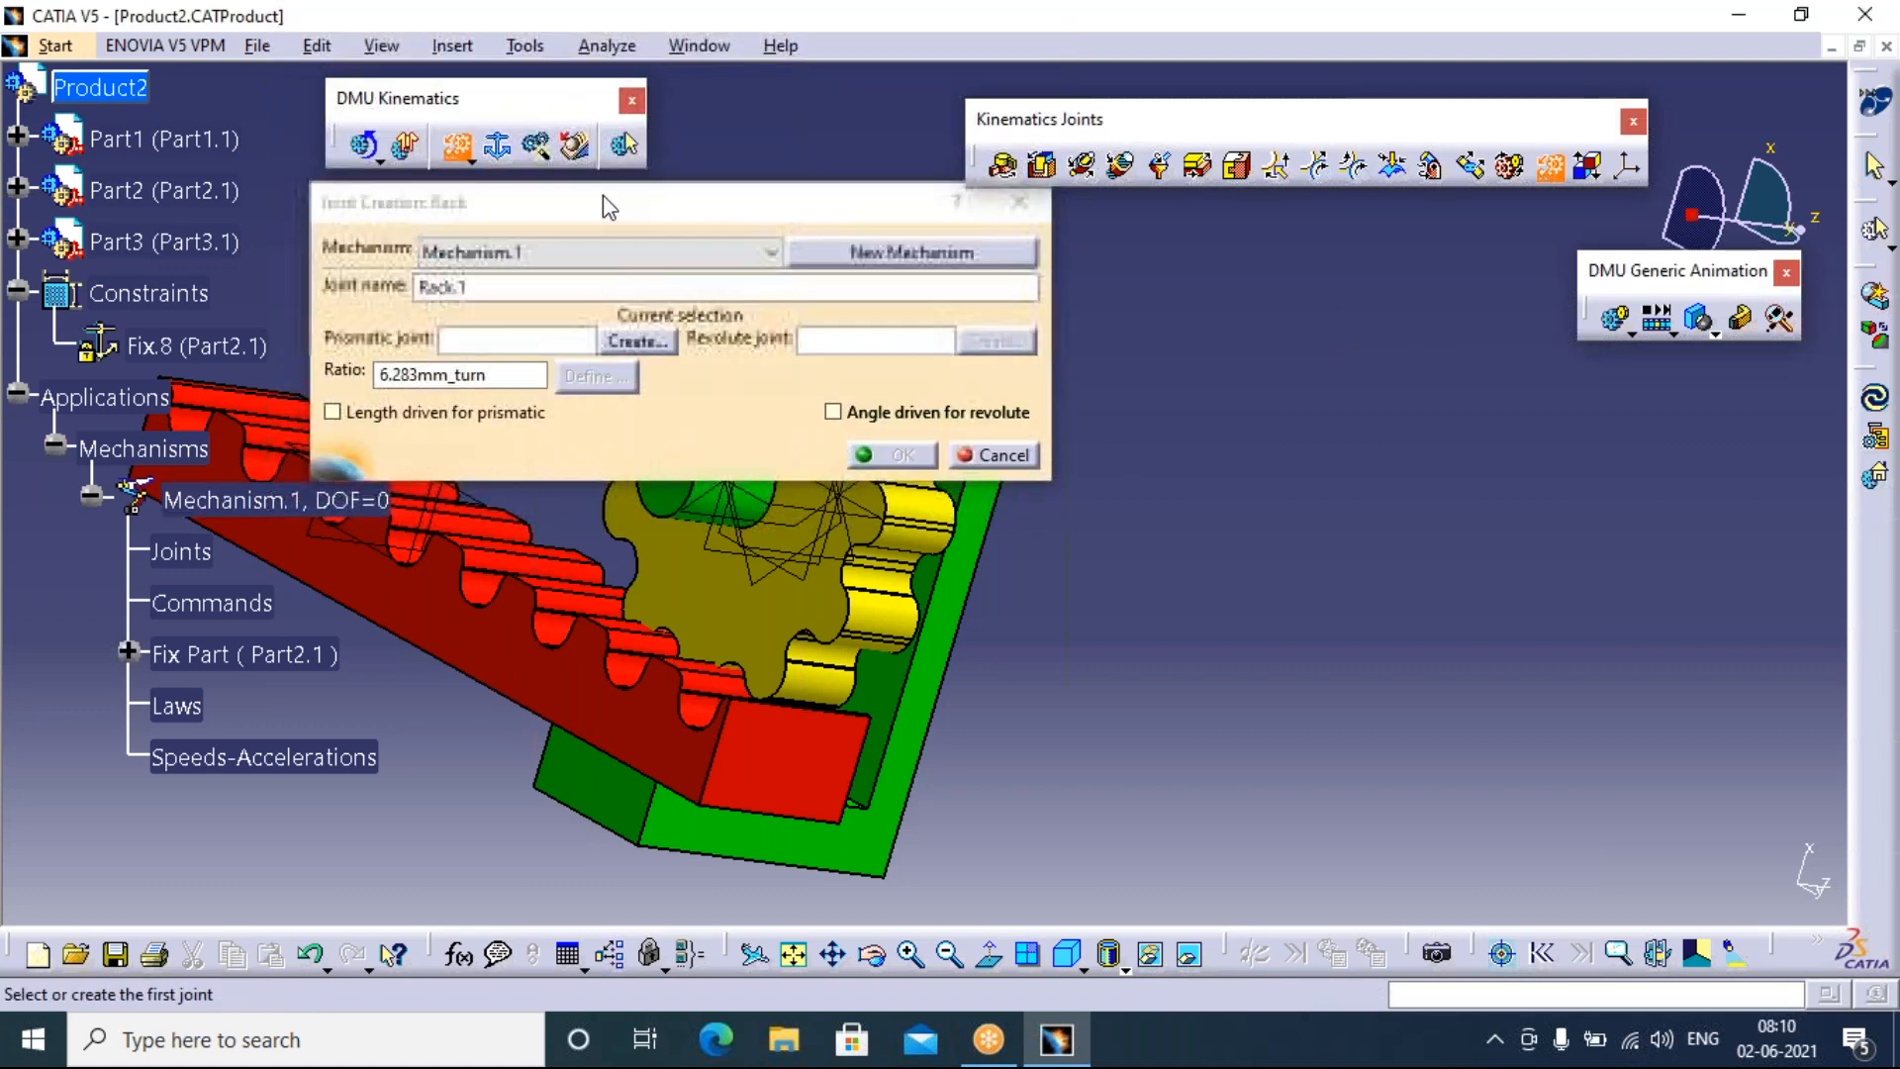
drag(603, 194, 1246, 374)
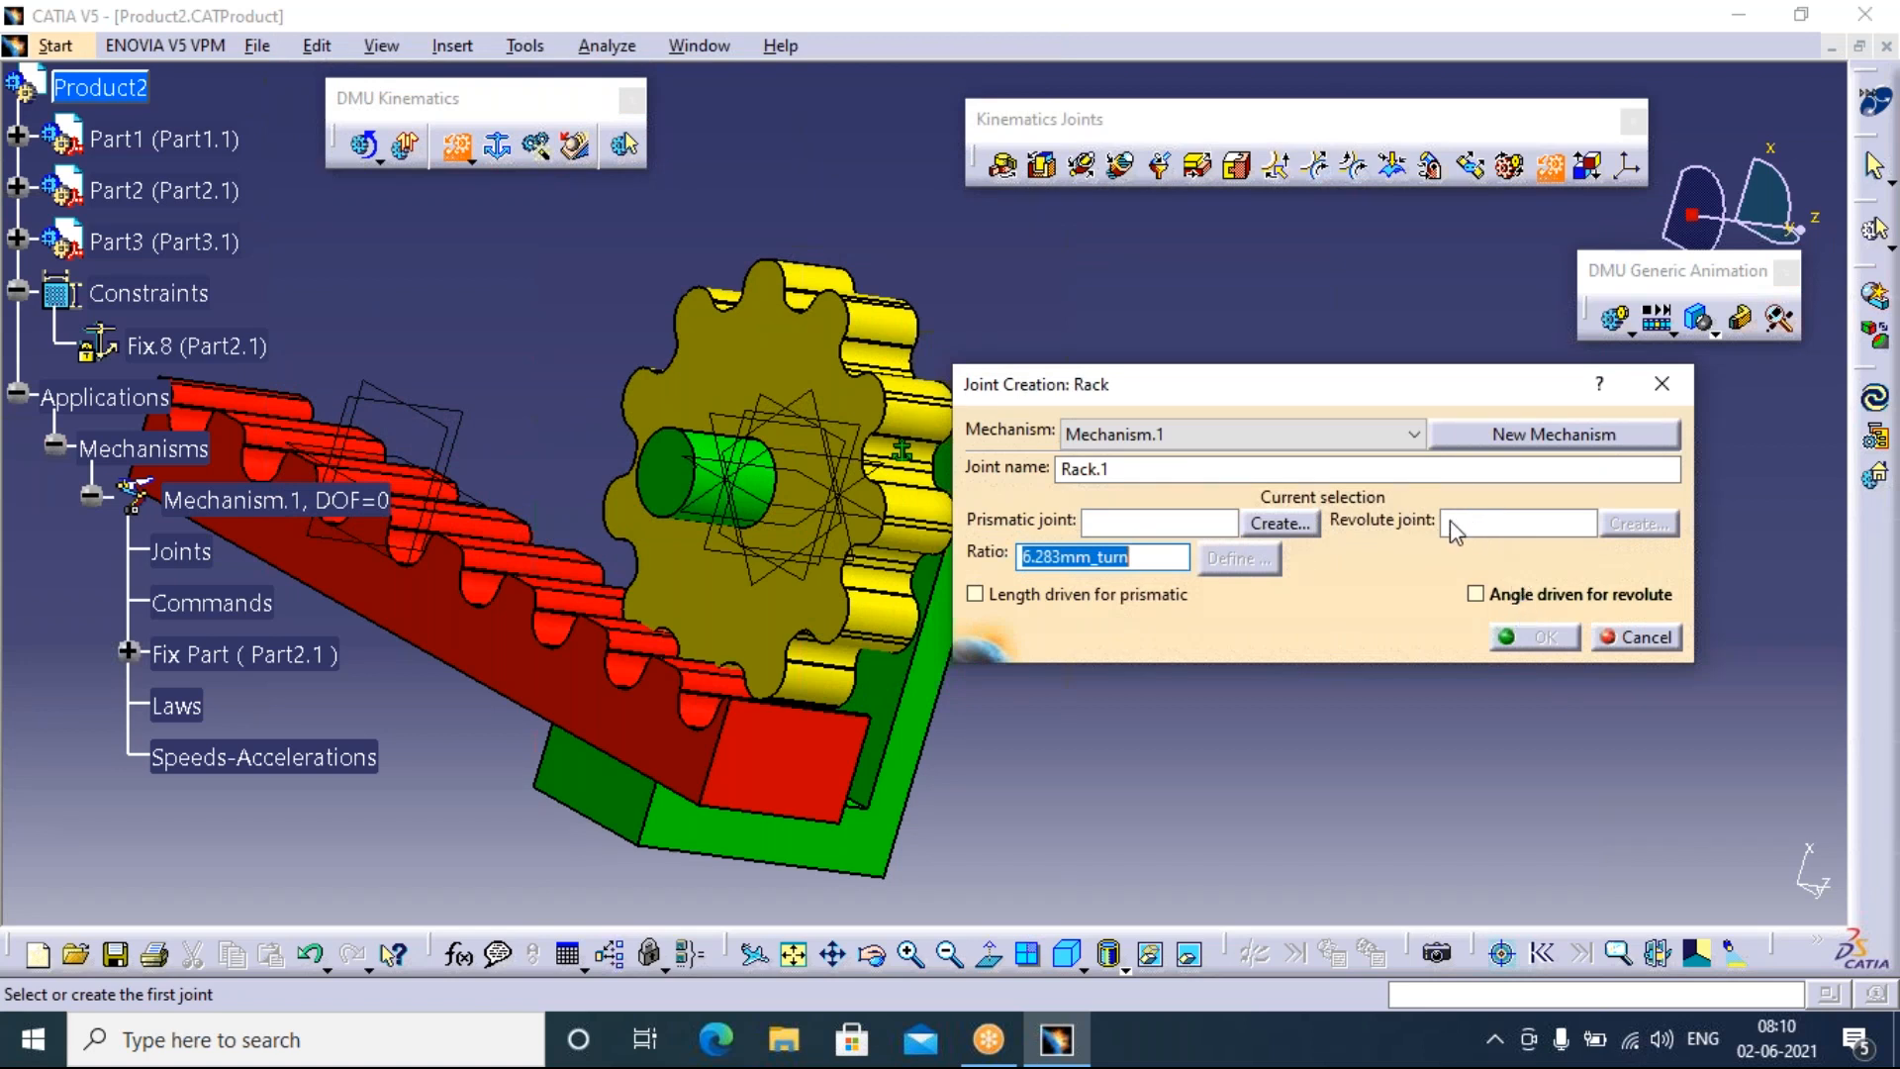
click(1258, 516)
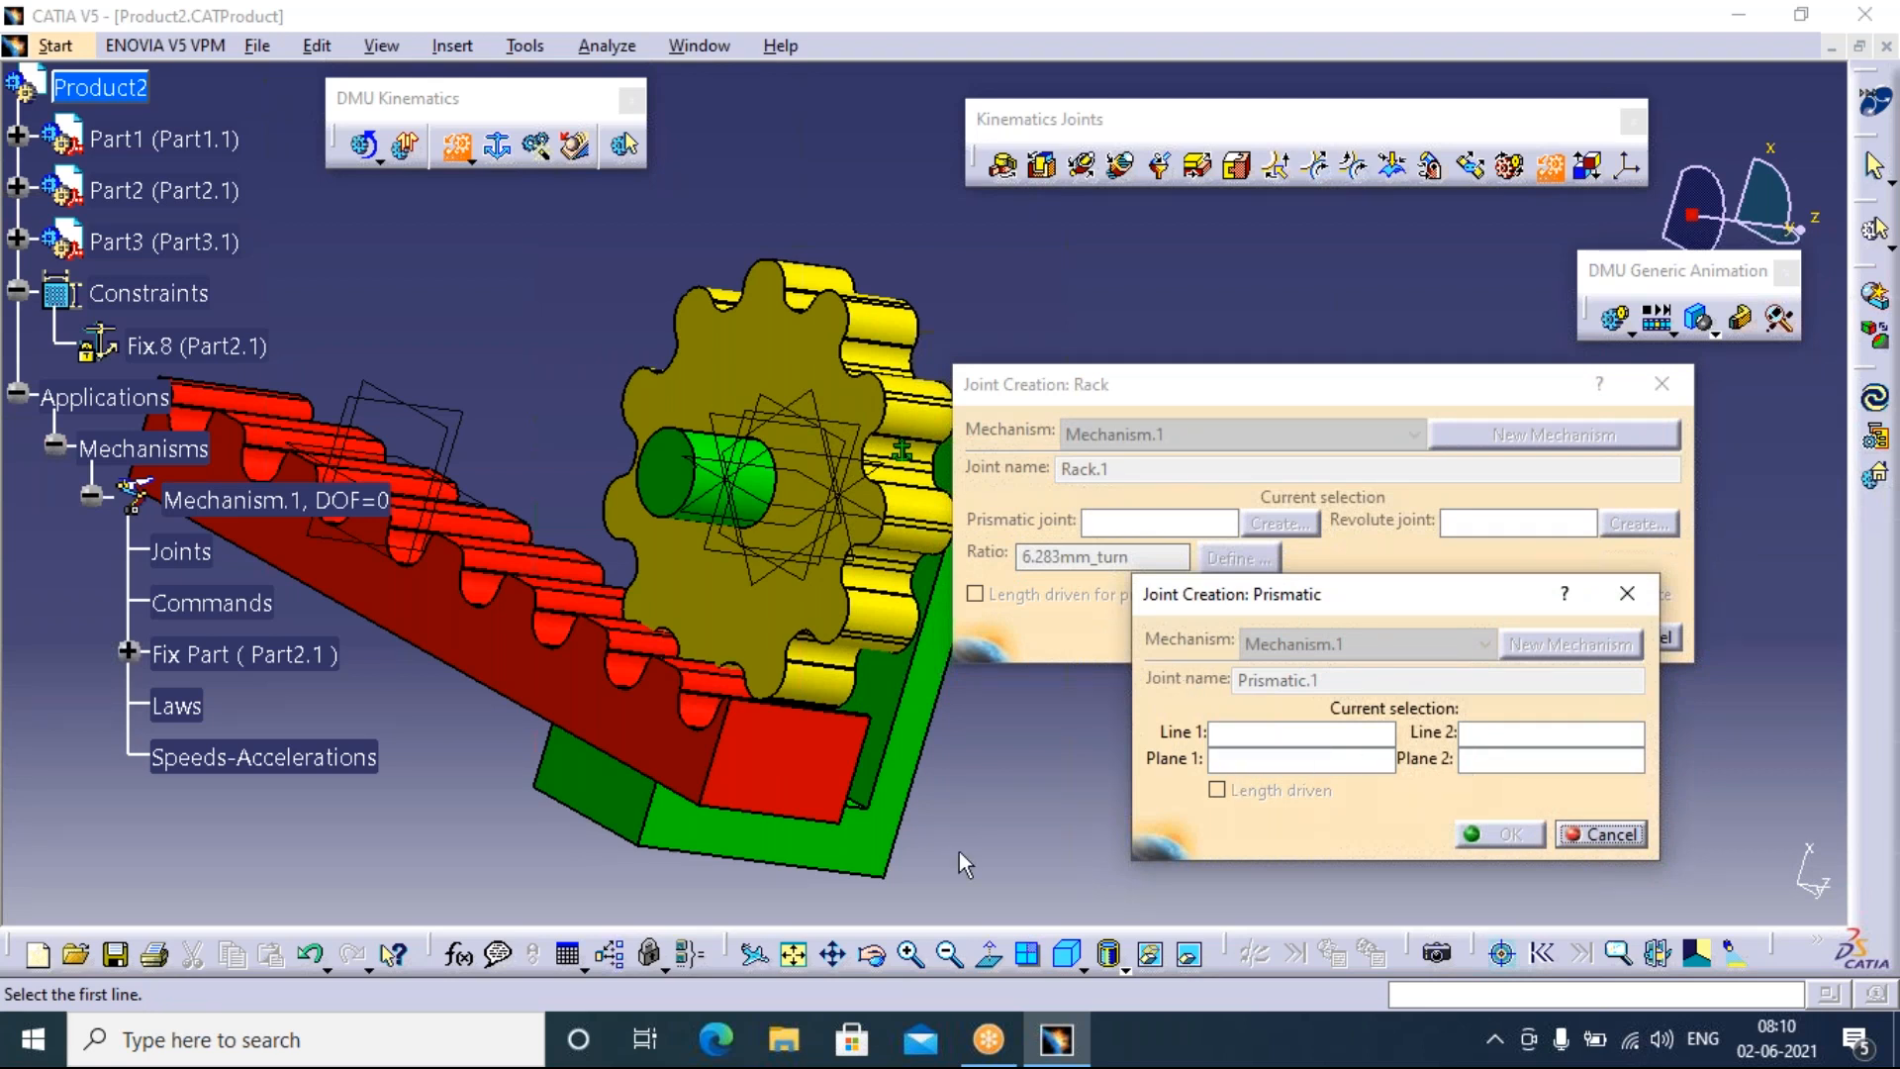
click(875, 957)
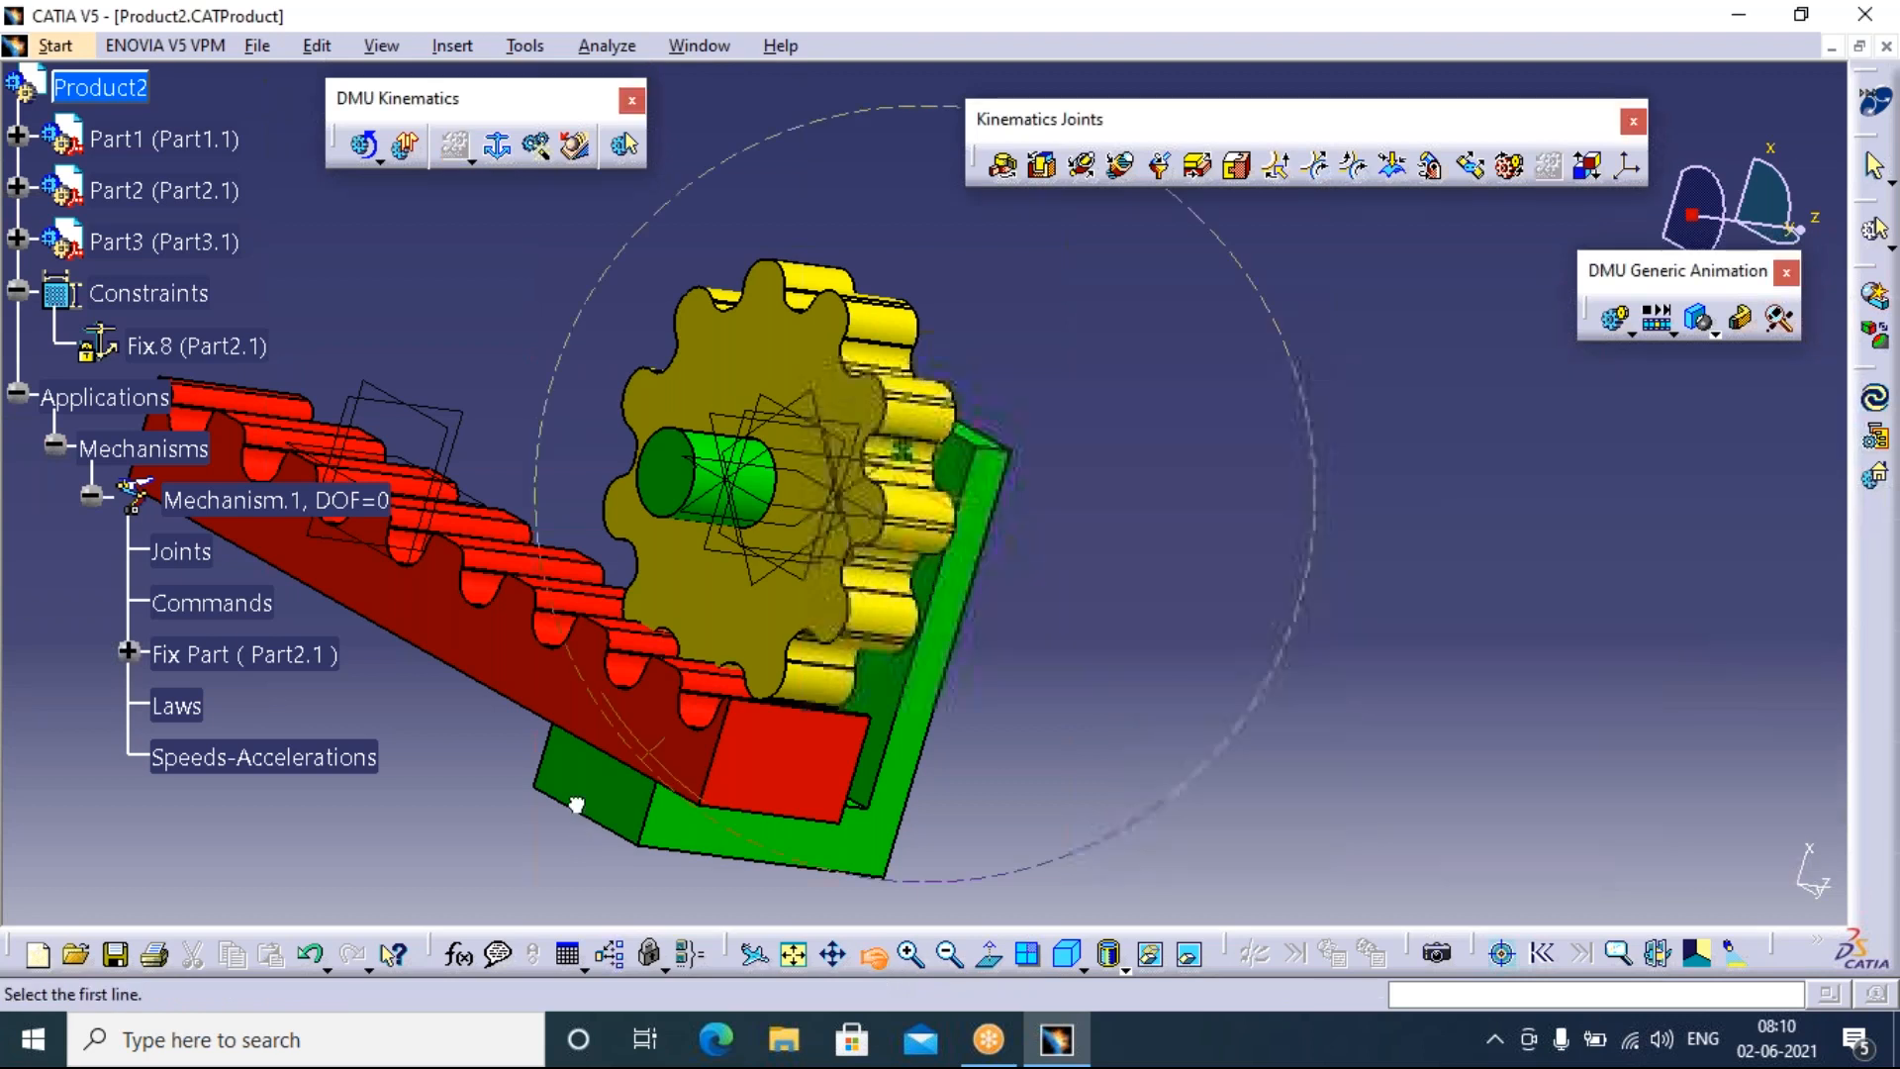
drag(576, 803, 891, 542)
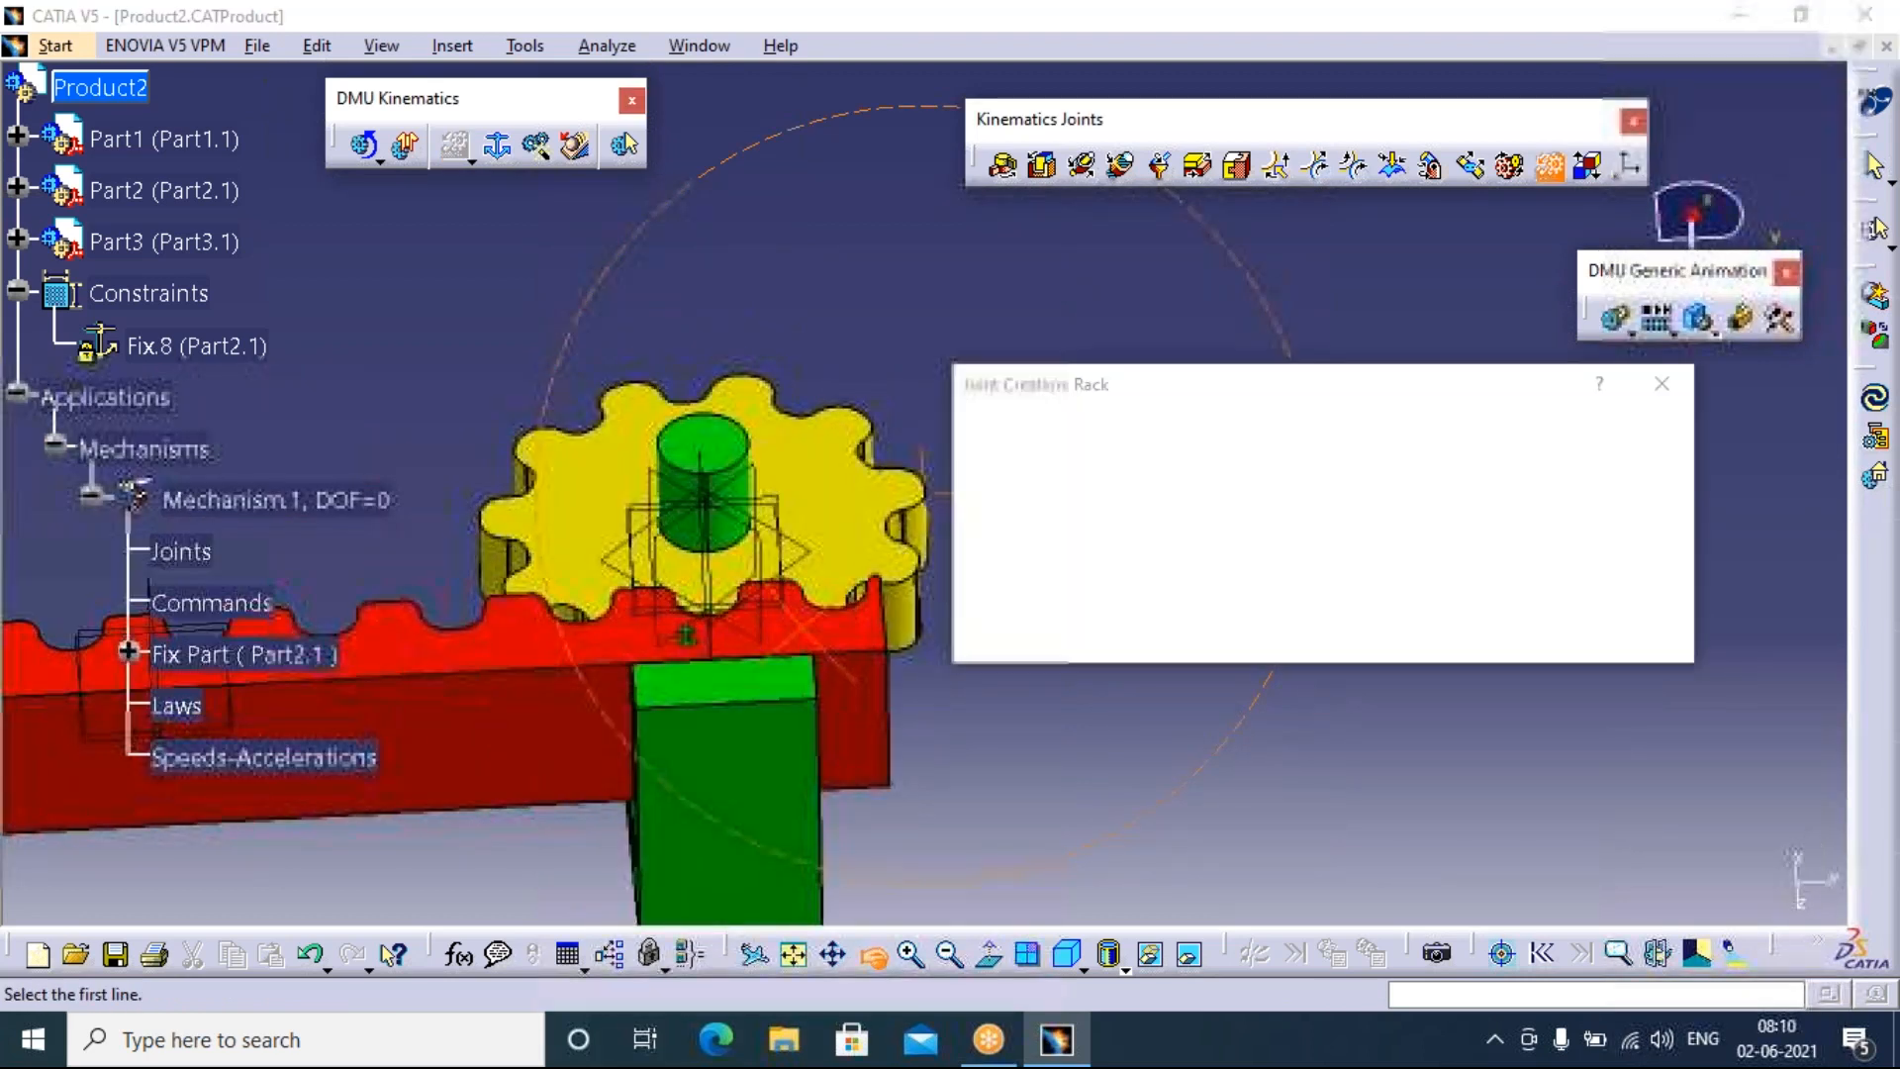
click(547, 662)
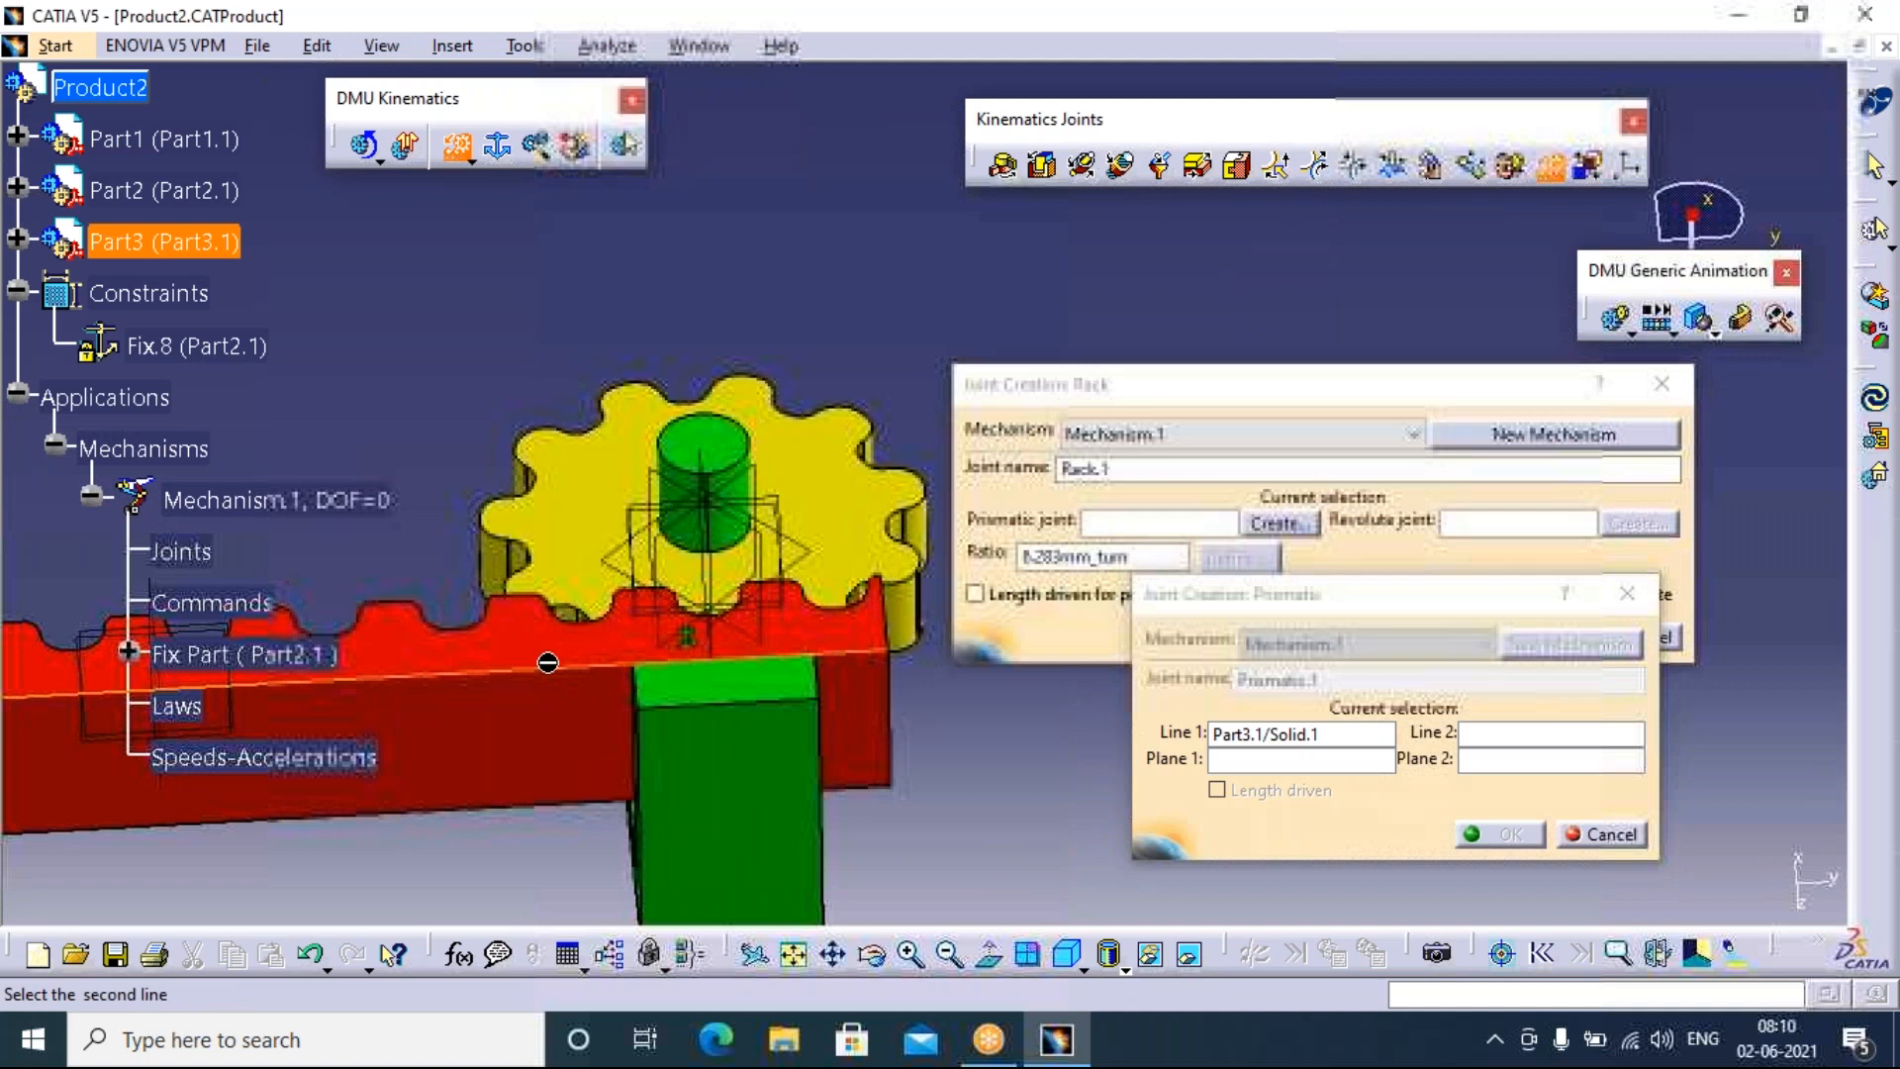
right_click(862, 701)
click(940, 787)
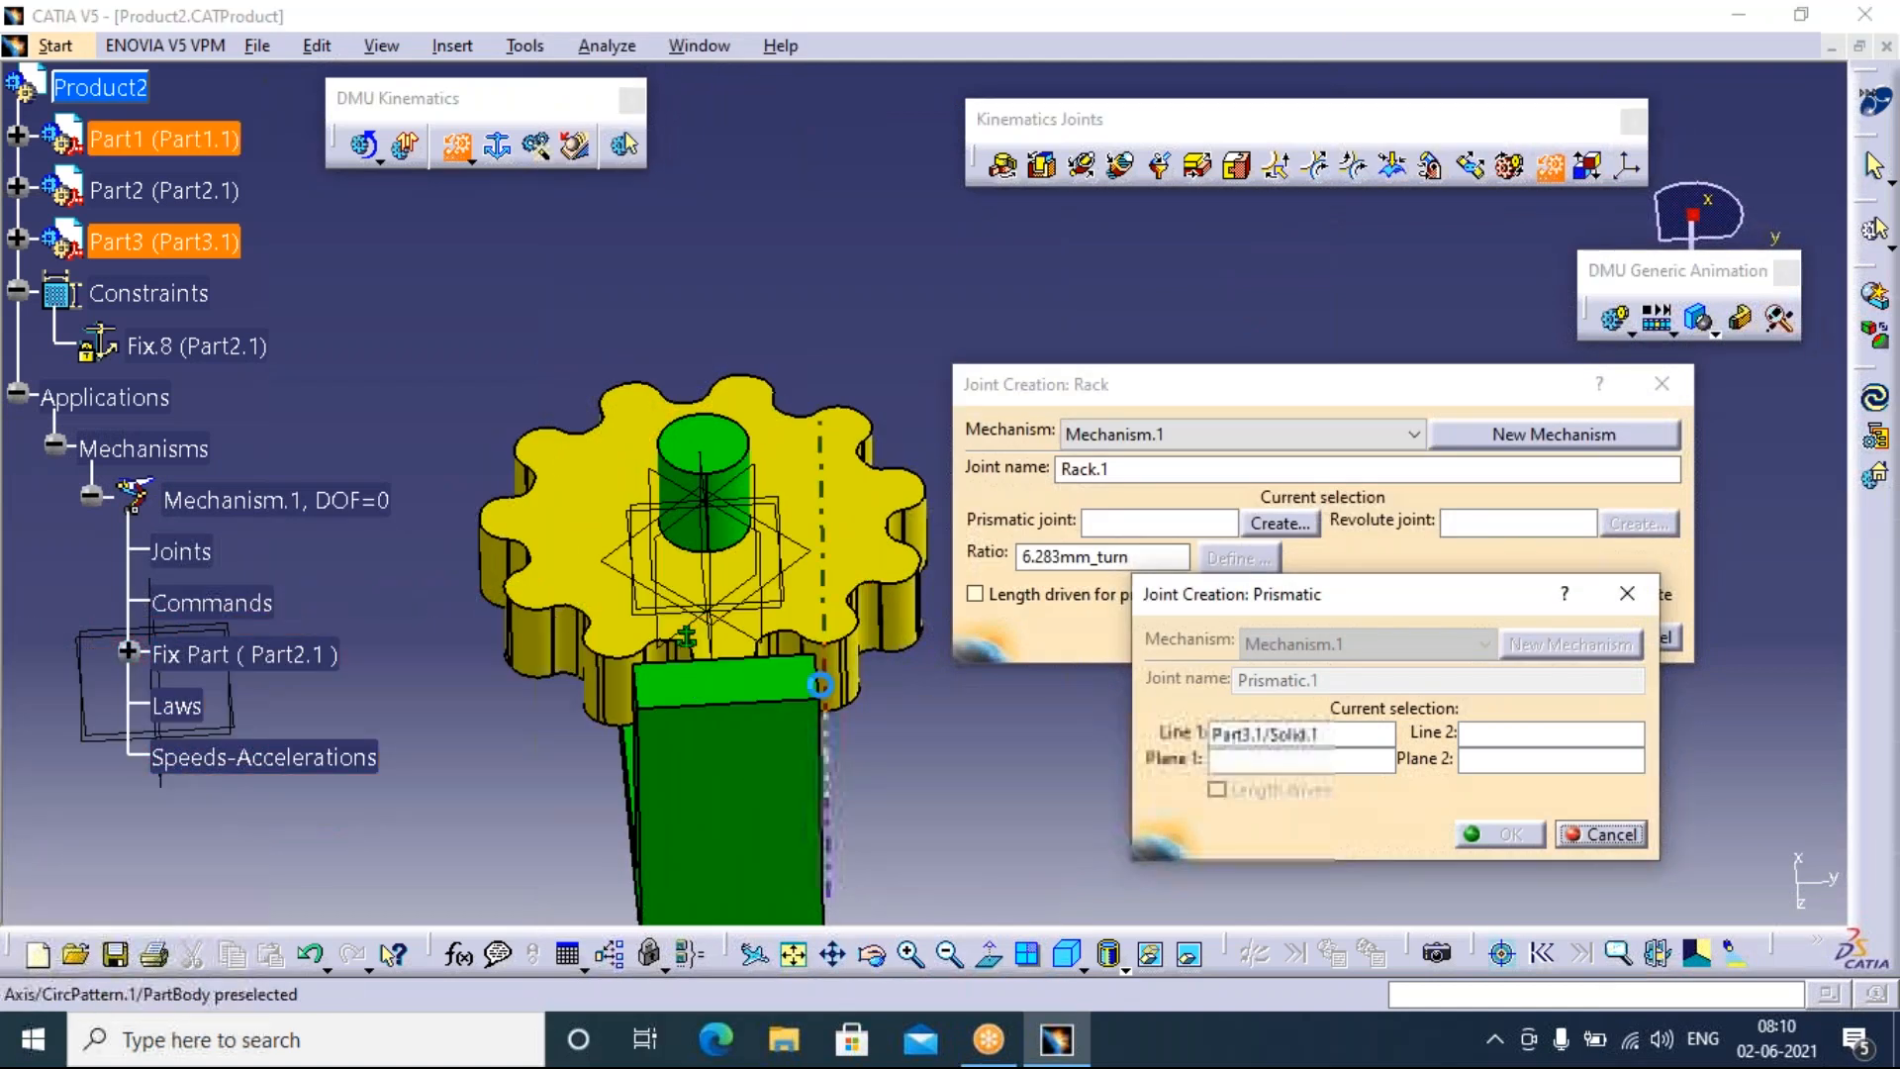
click(819, 684)
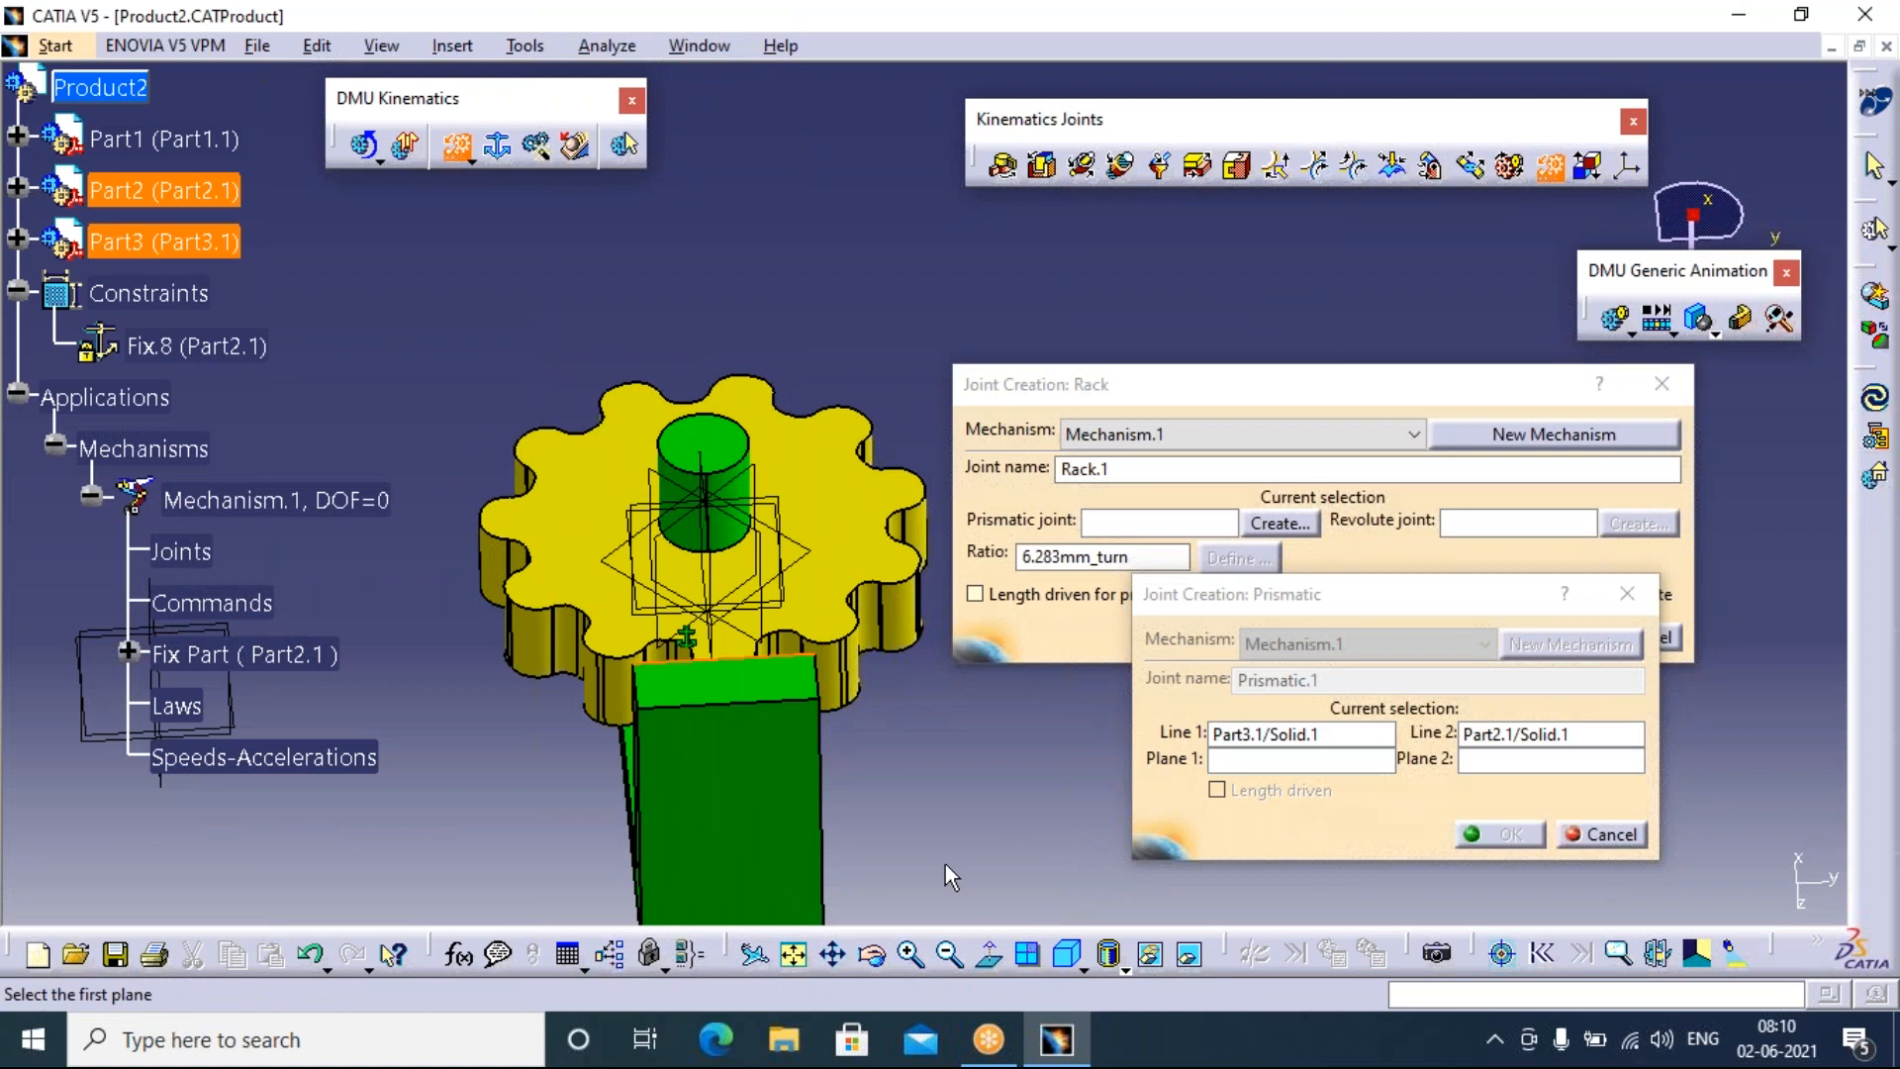
Use a base face and the matching rack face as the prismatic joint's planes, redisplay the hidden rack, and create the joint
click(872, 953)
drag(869, 857, 970, 504)
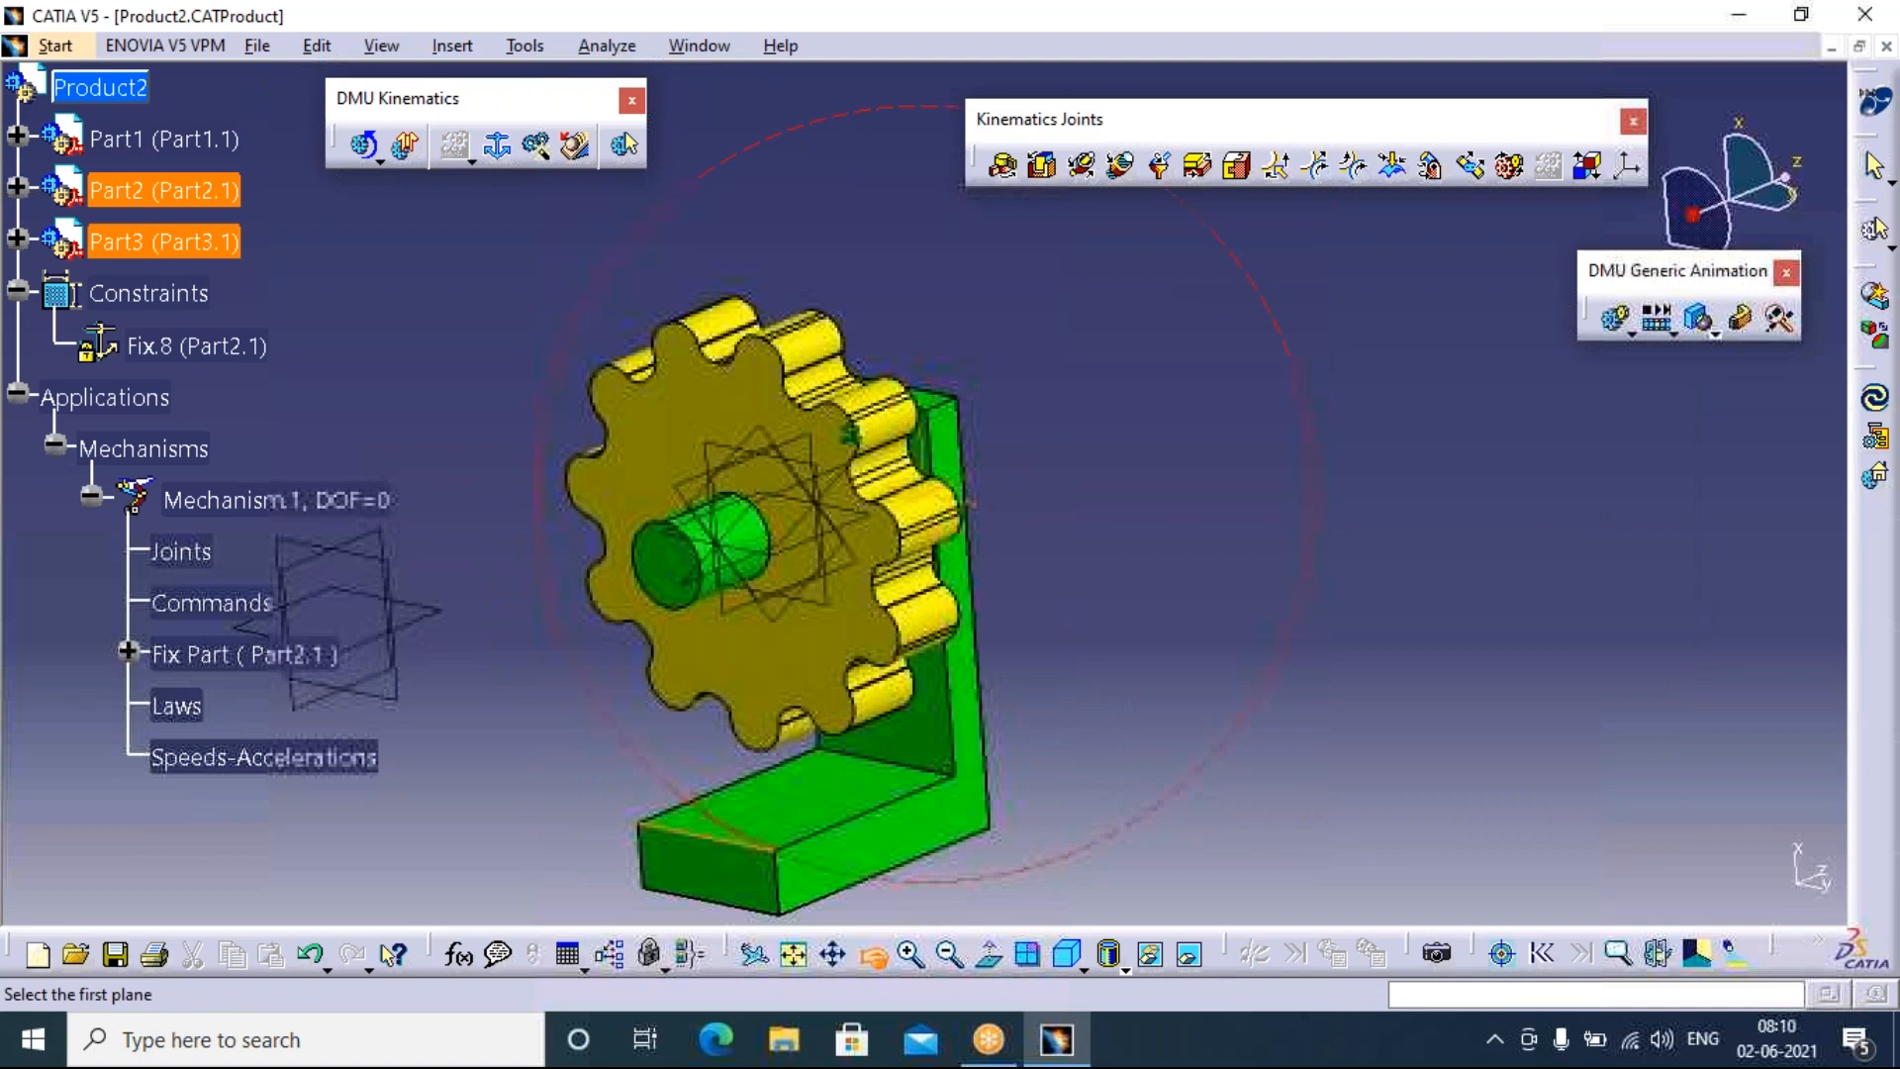
click(797, 803)
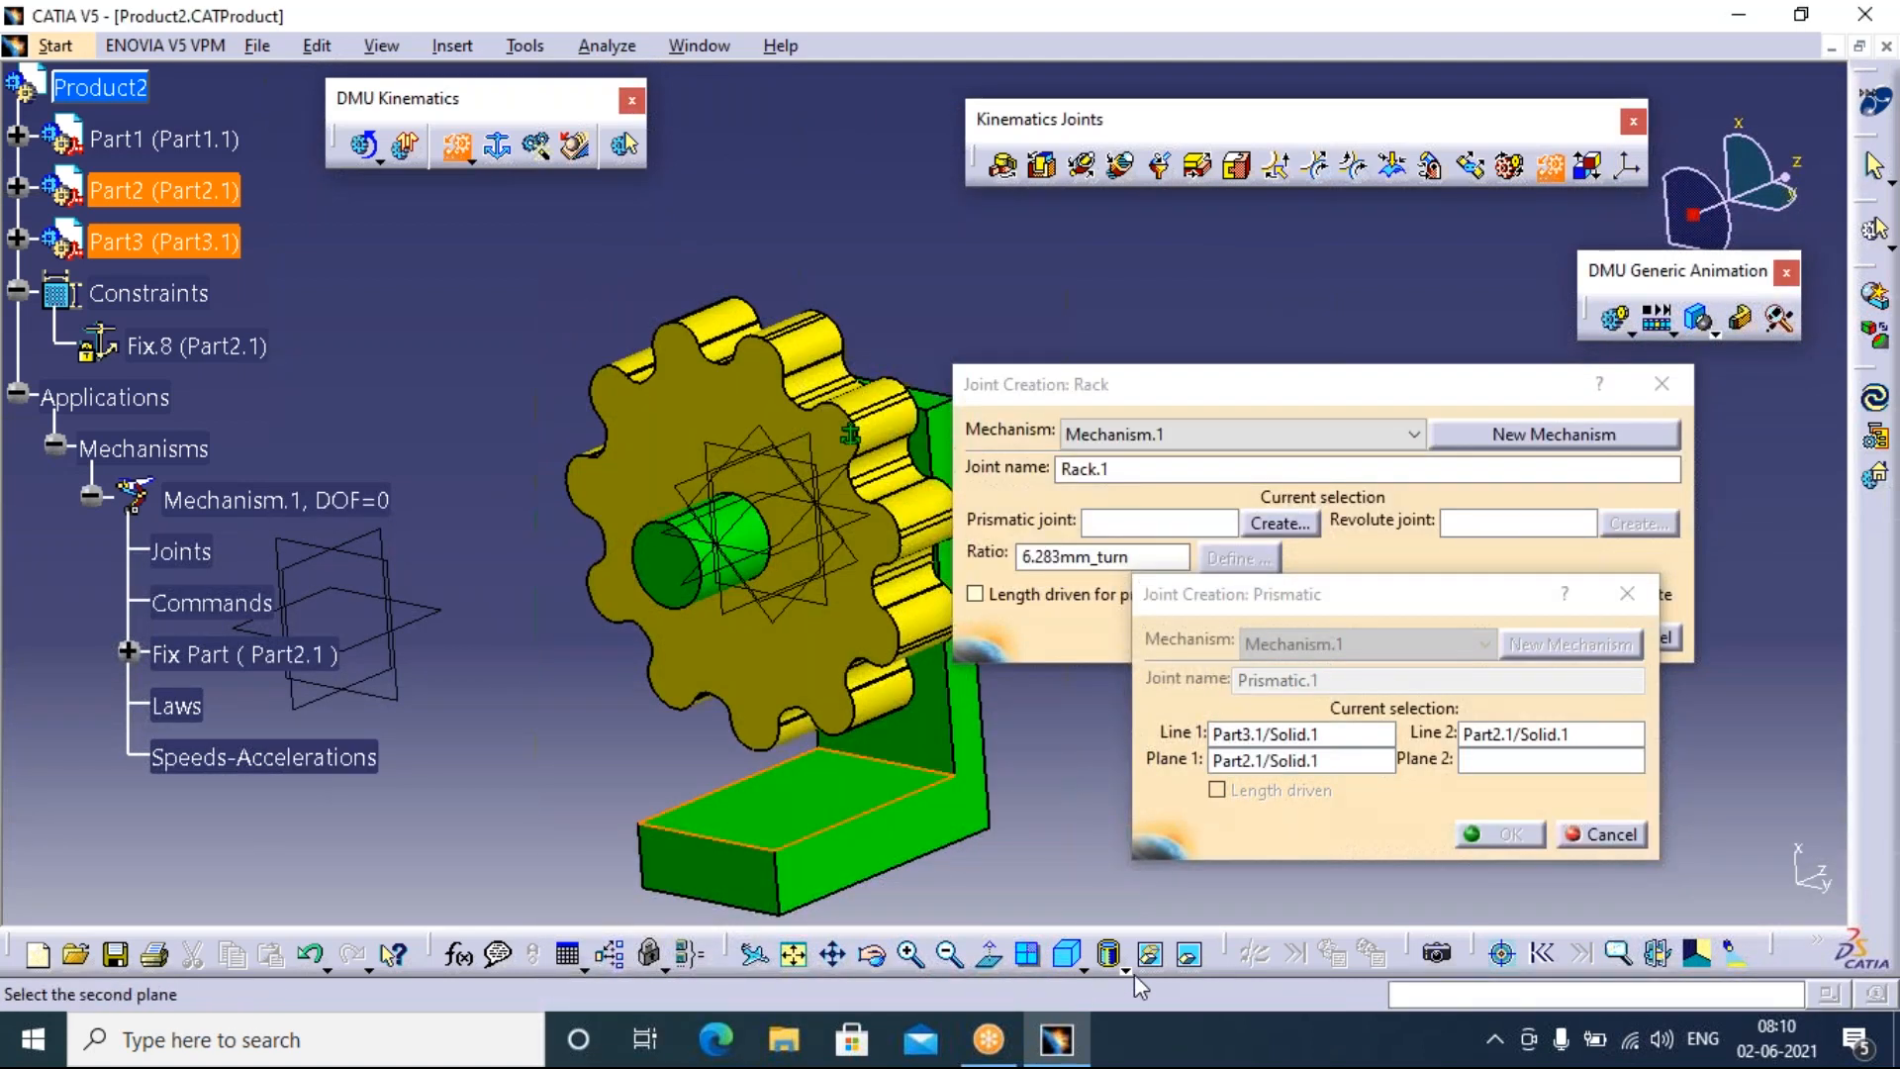
click(1188, 955)
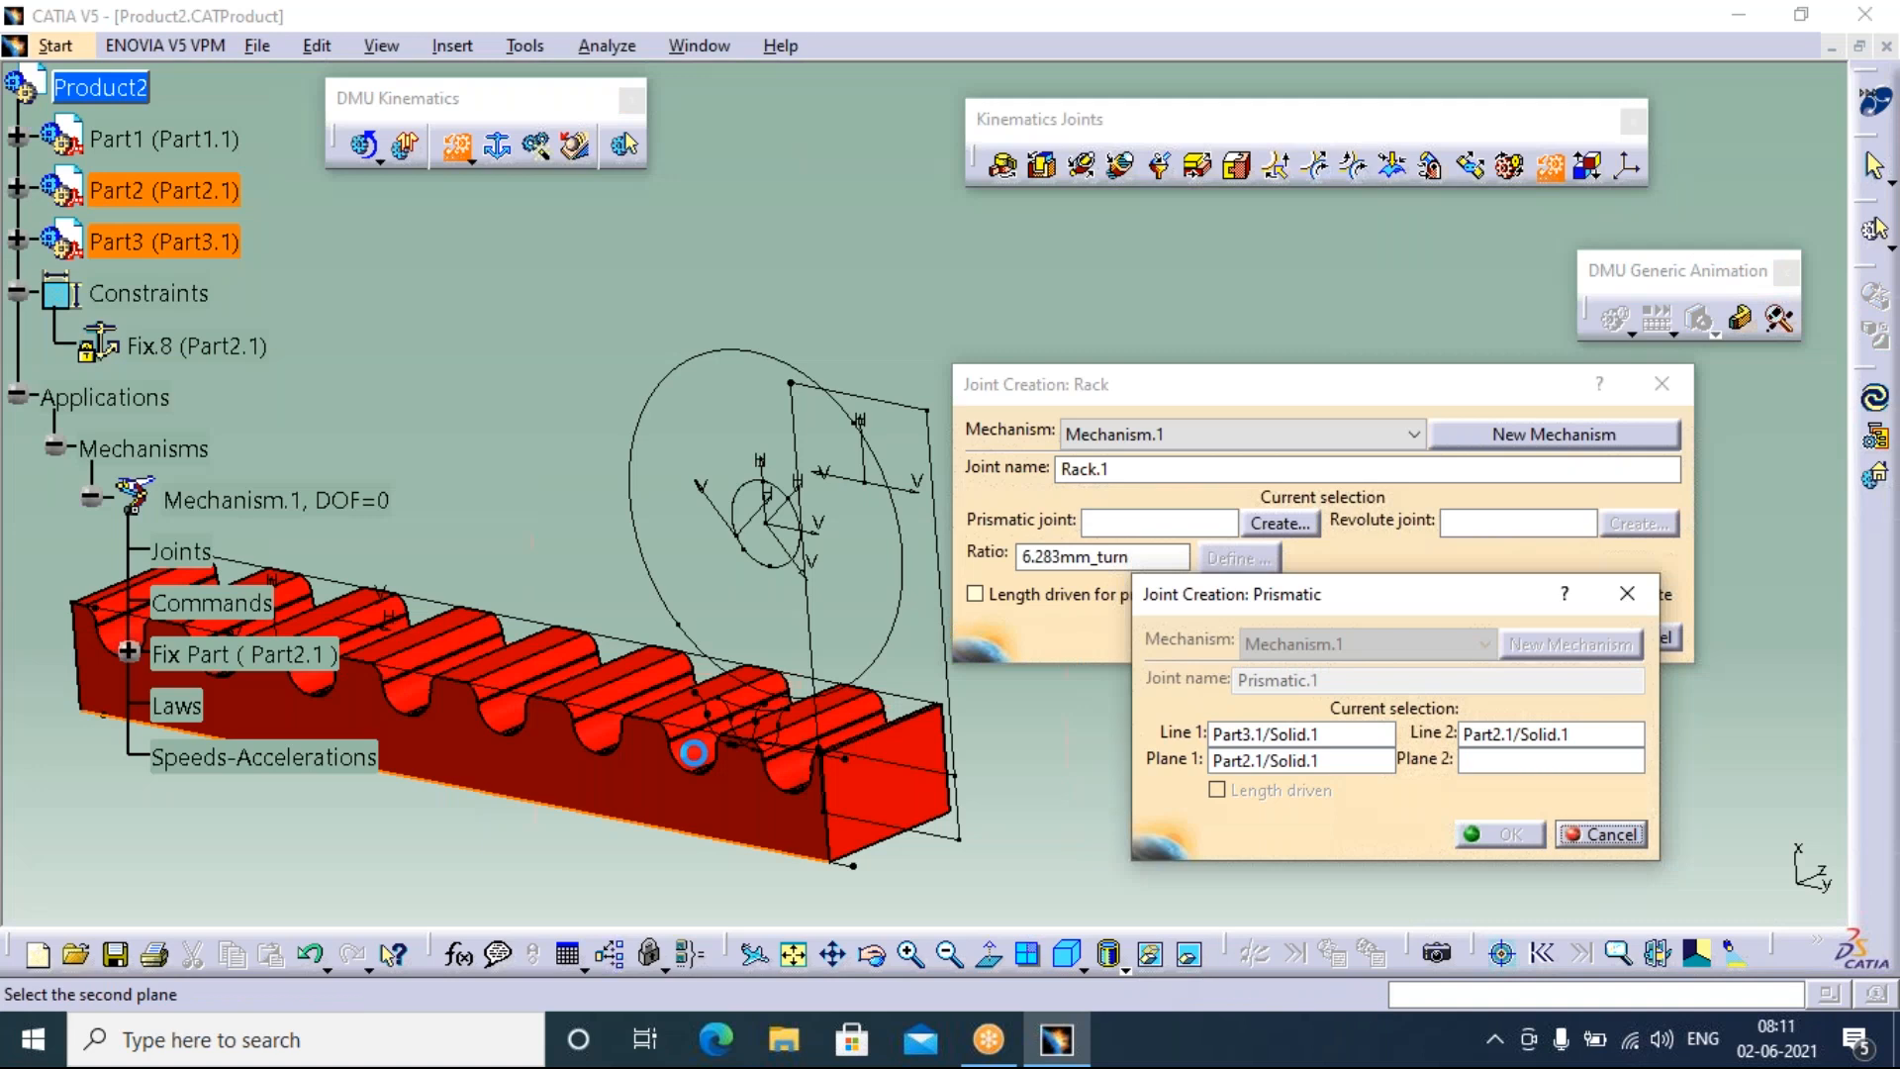
right_click(697, 792)
click(768, 876)
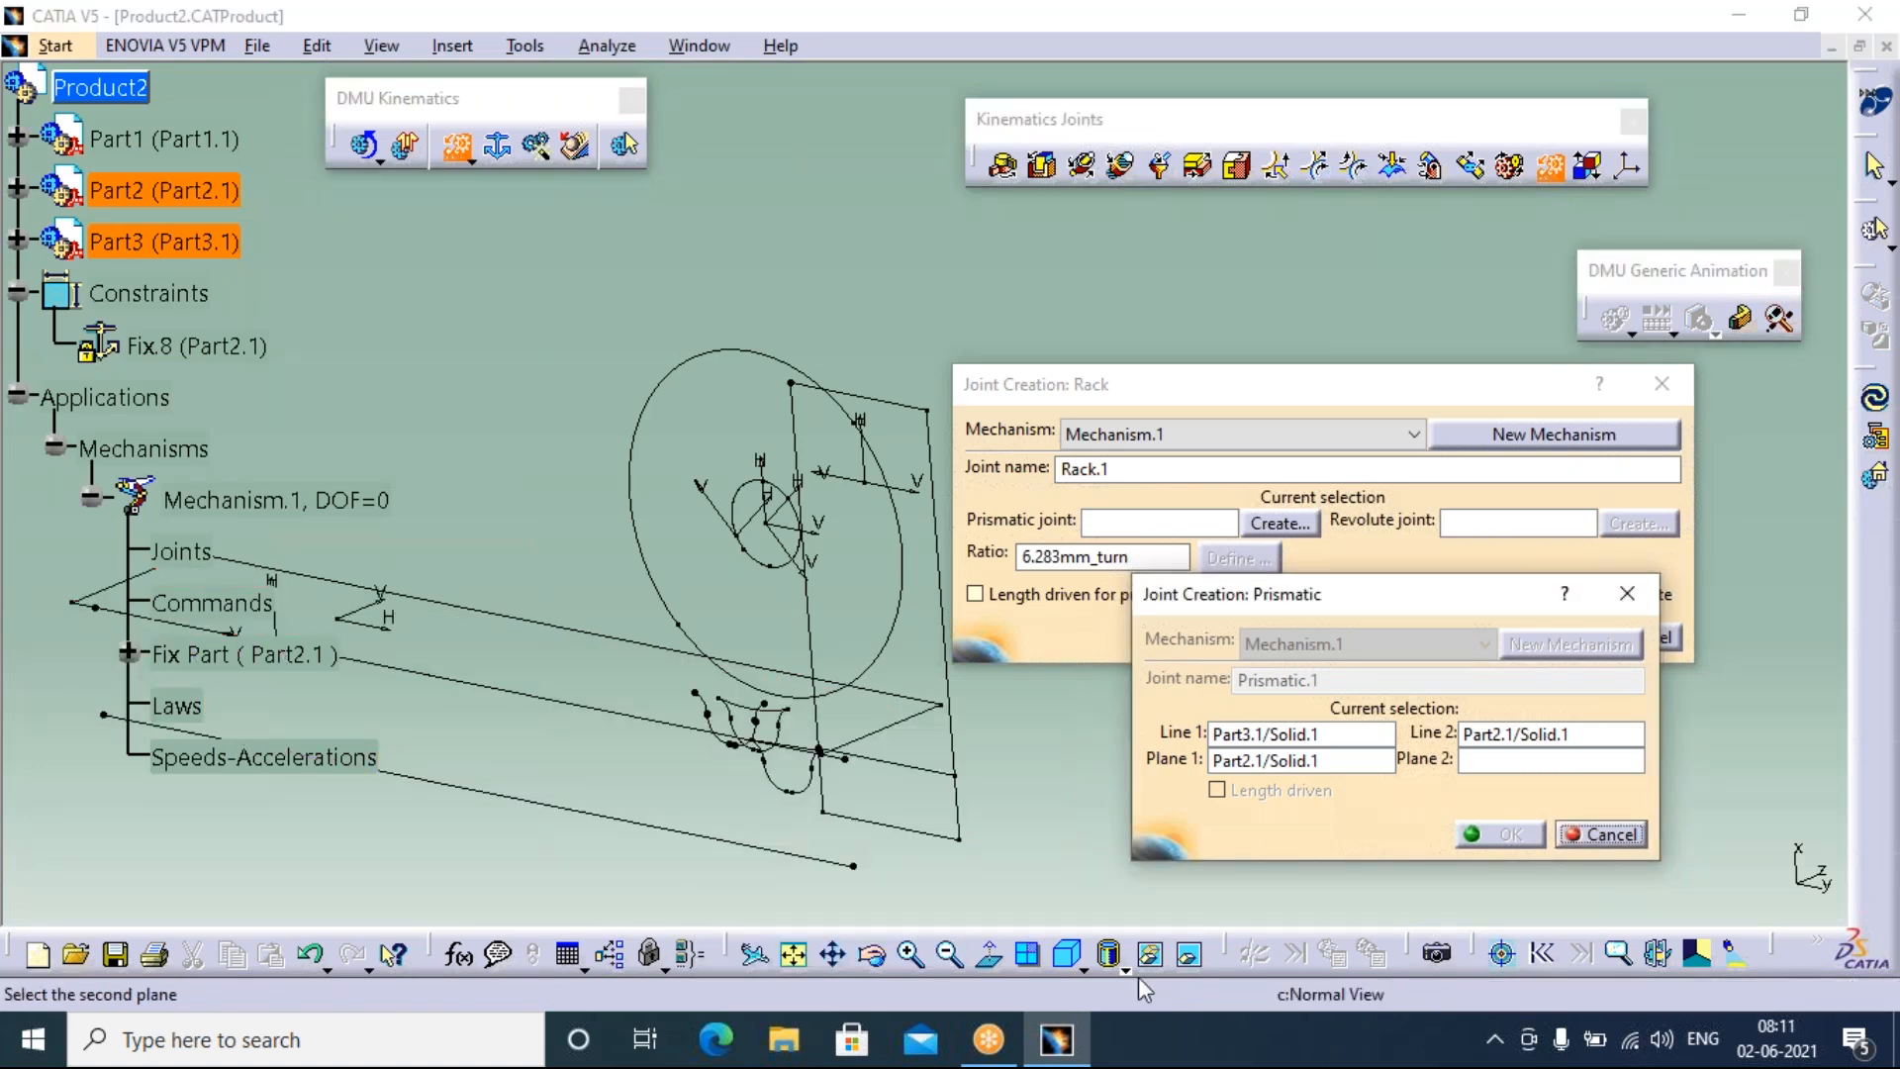
click(1186, 956)
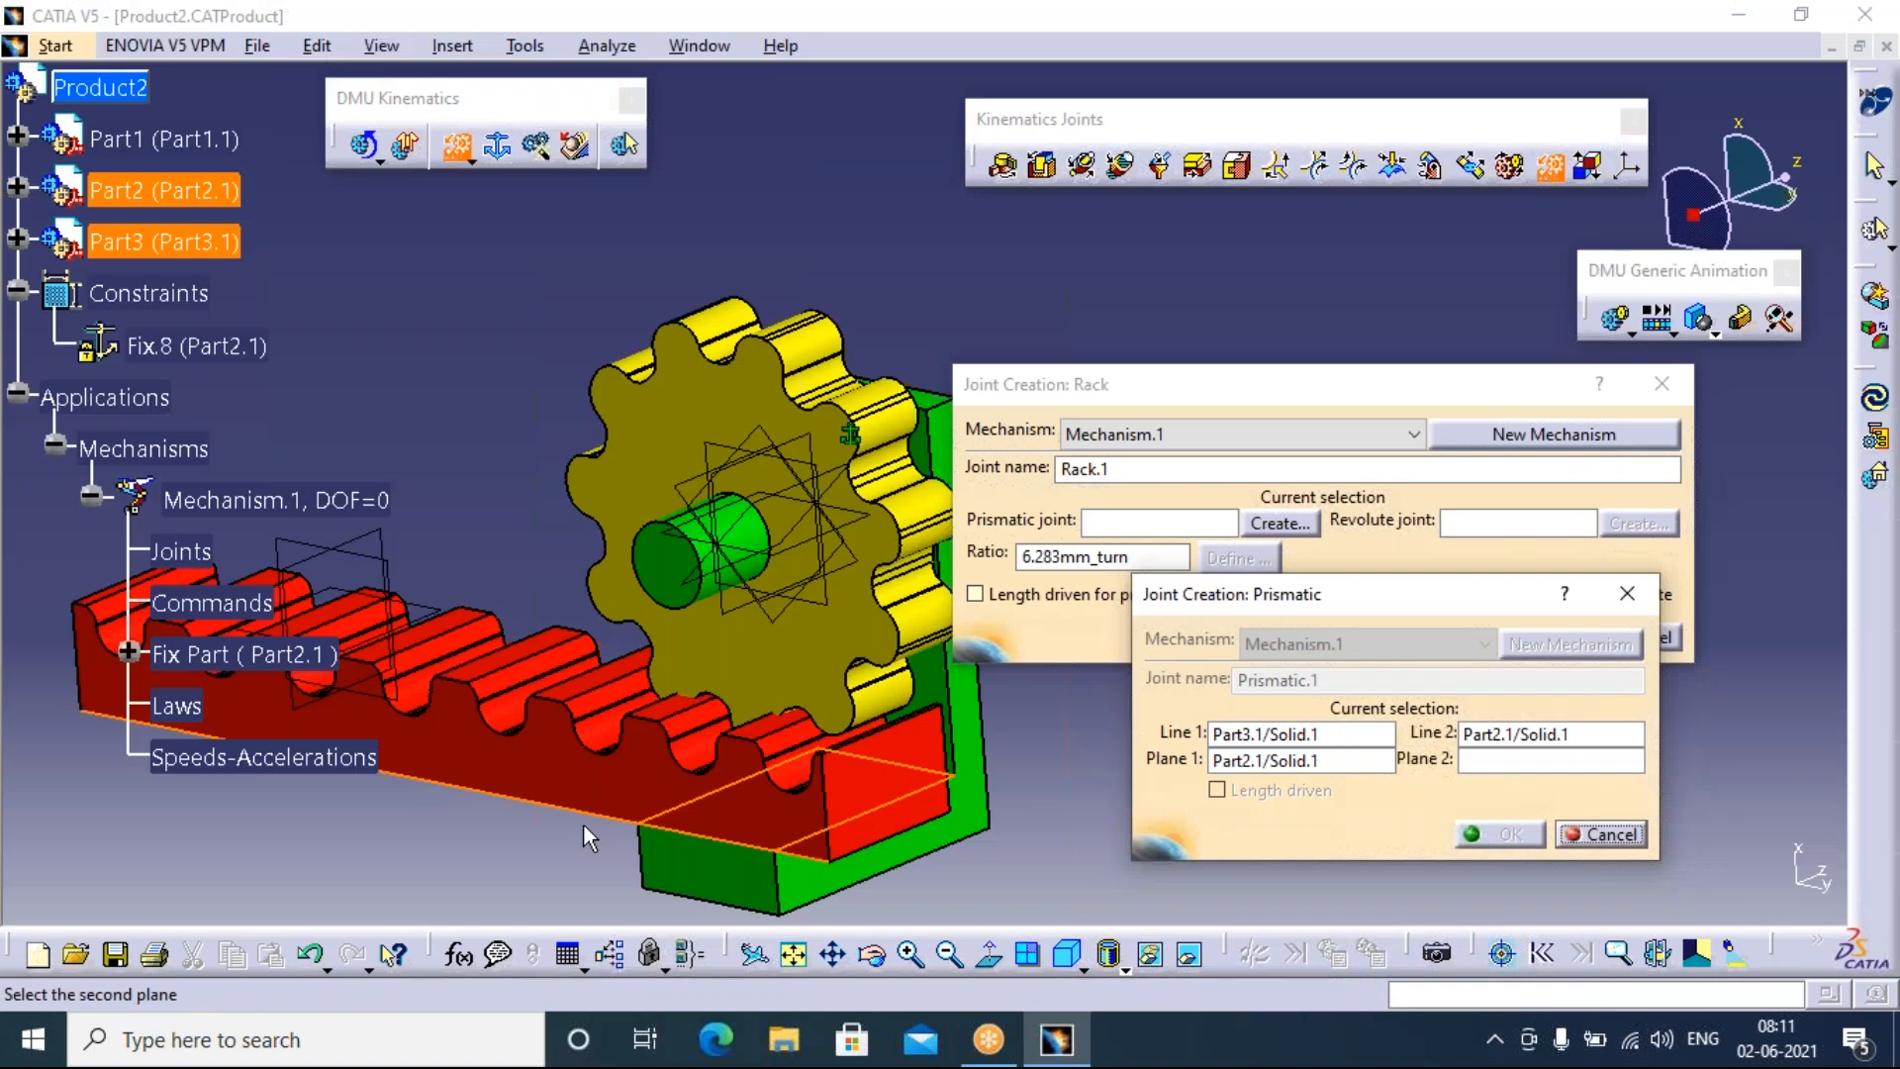
click(686, 811)
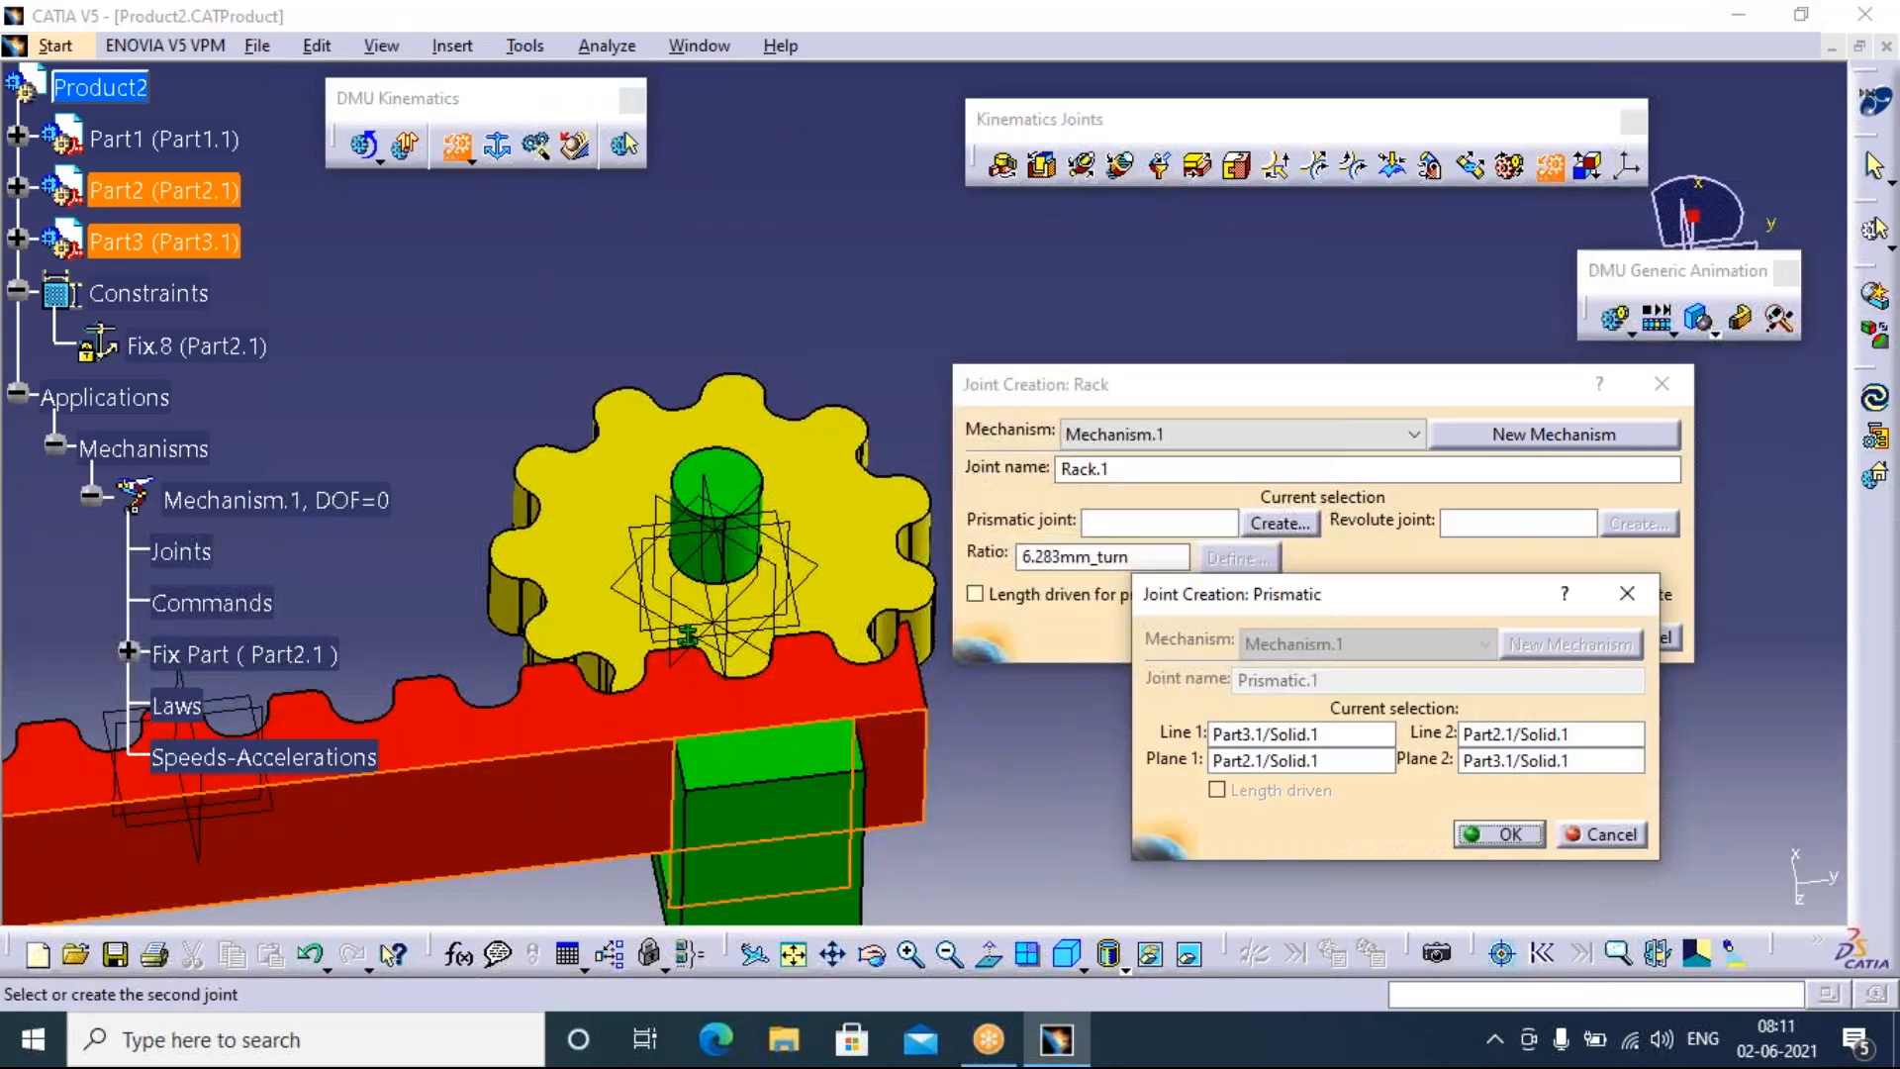
key(Return)
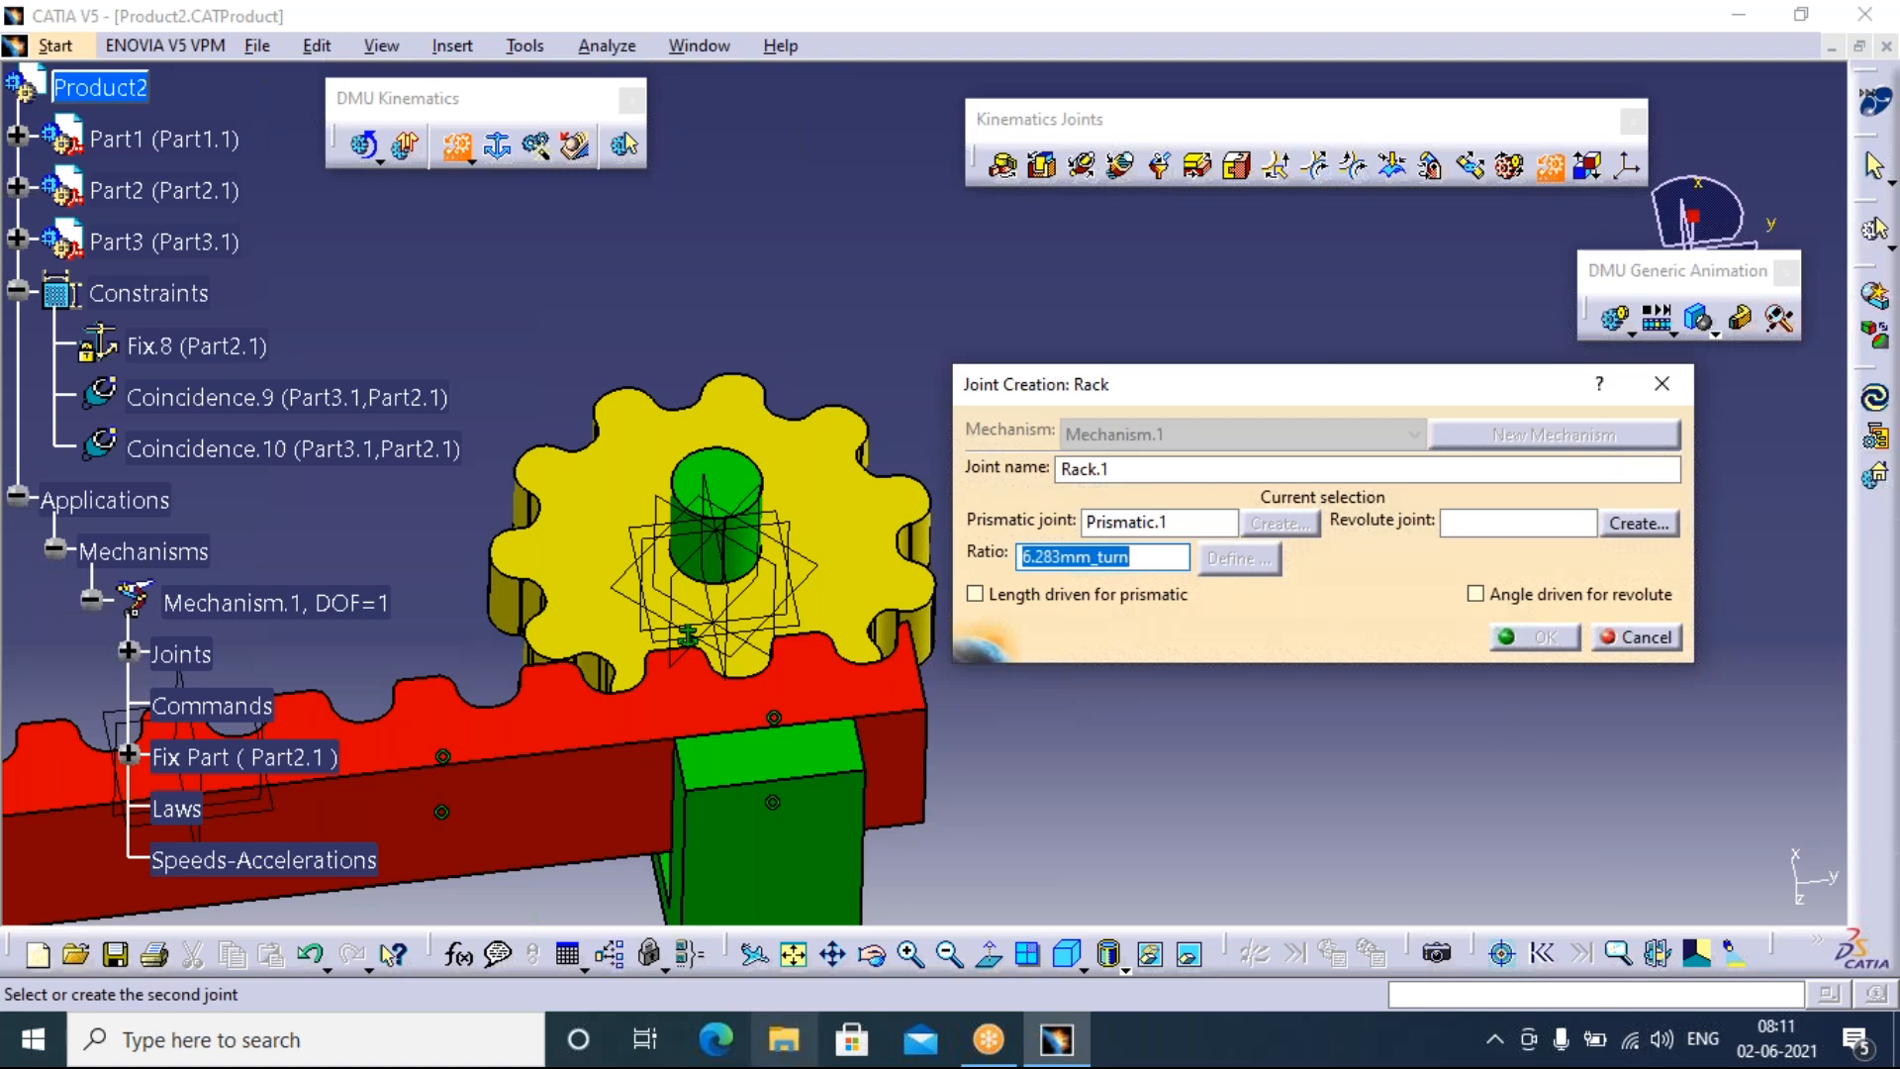
Start the rack's revolute joint with the base shaft axis and gear hole axis as lines, hiding the base between picks
click(1638, 522)
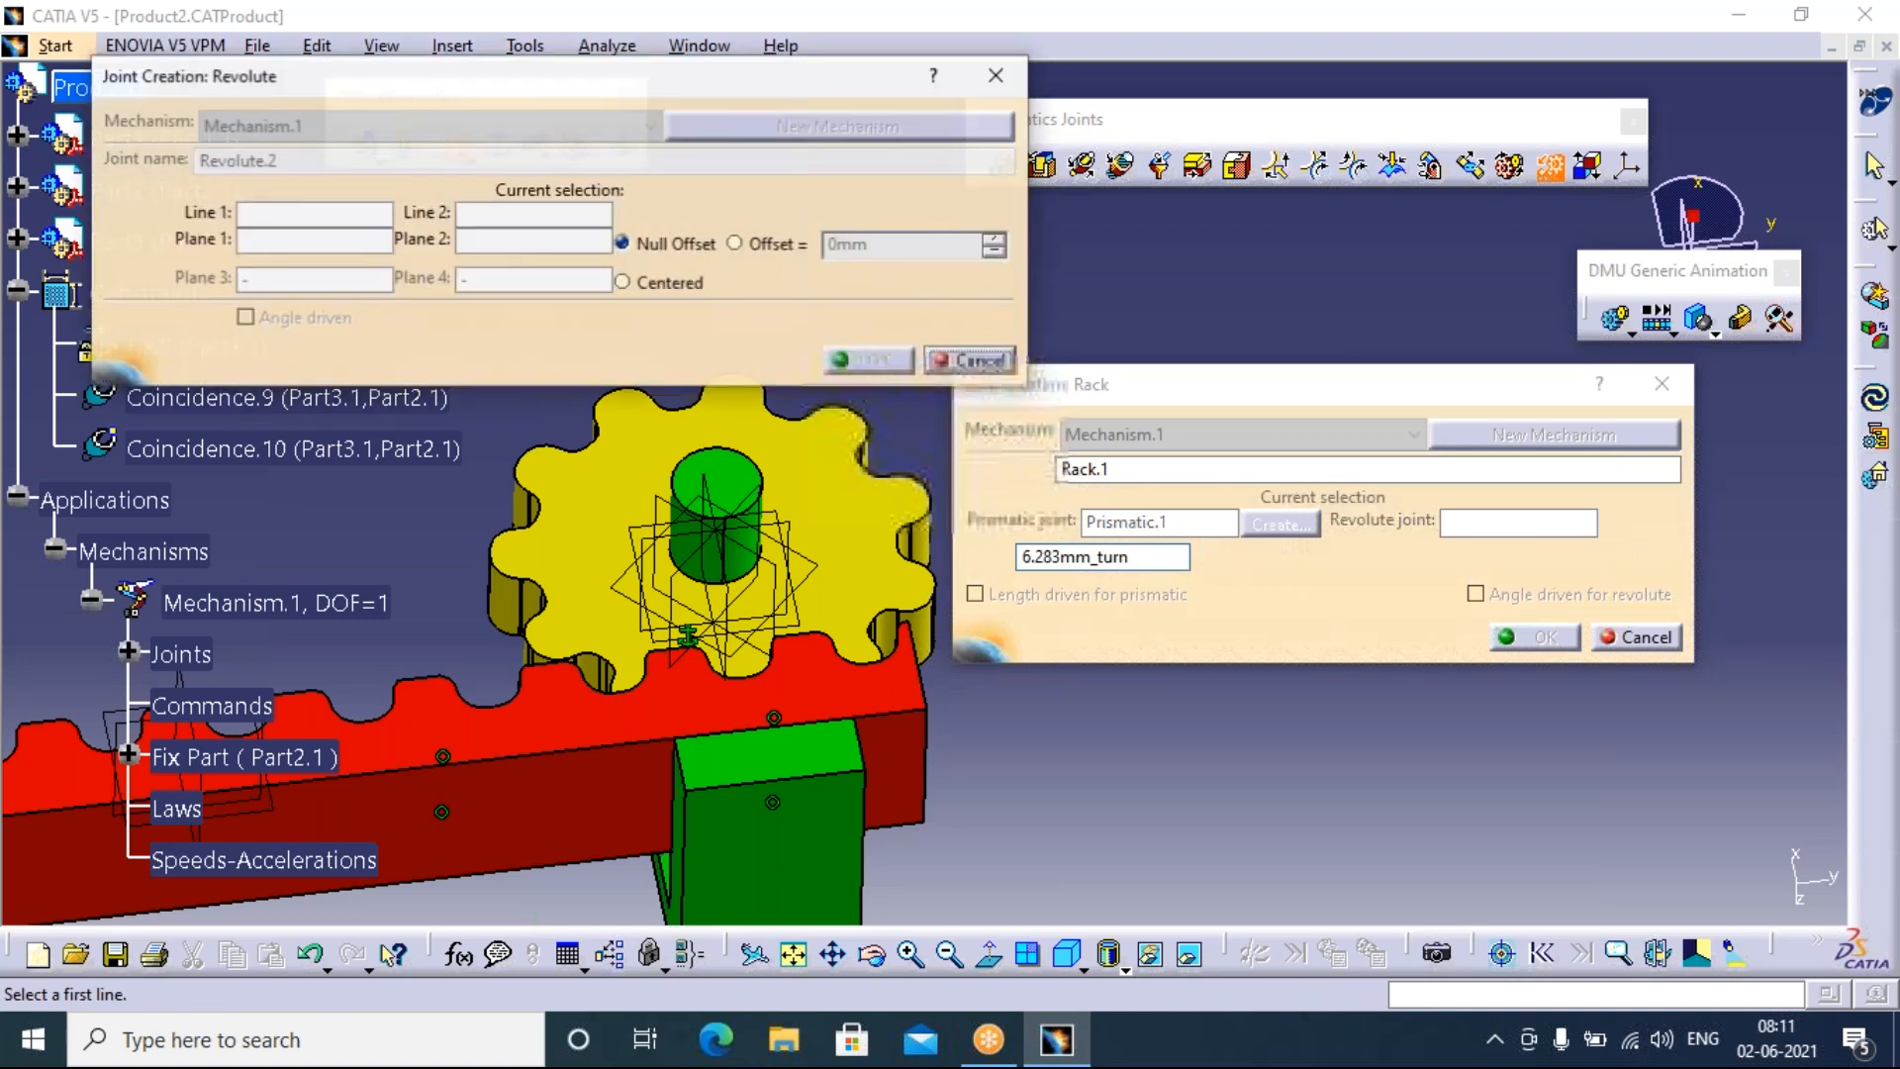
click(748, 566)
right_click(761, 799)
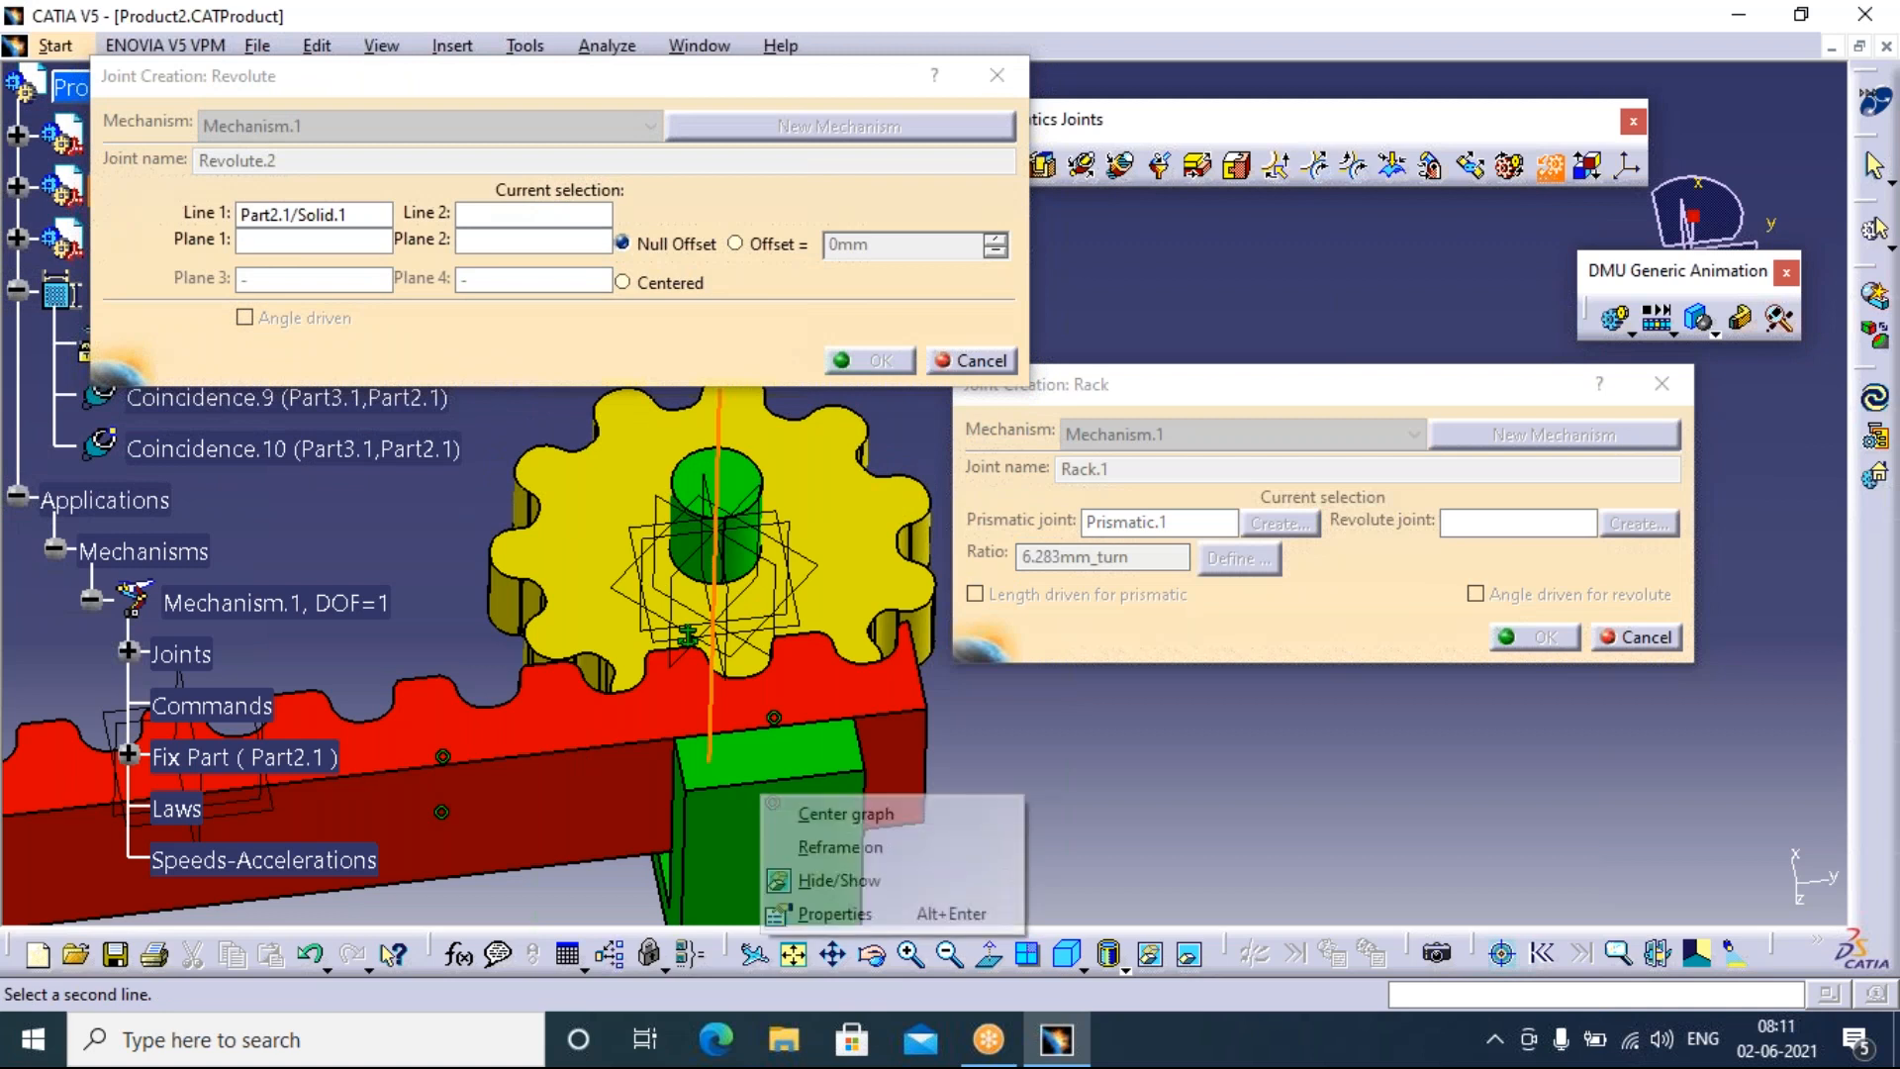
click(824, 878)
click(691, 545)
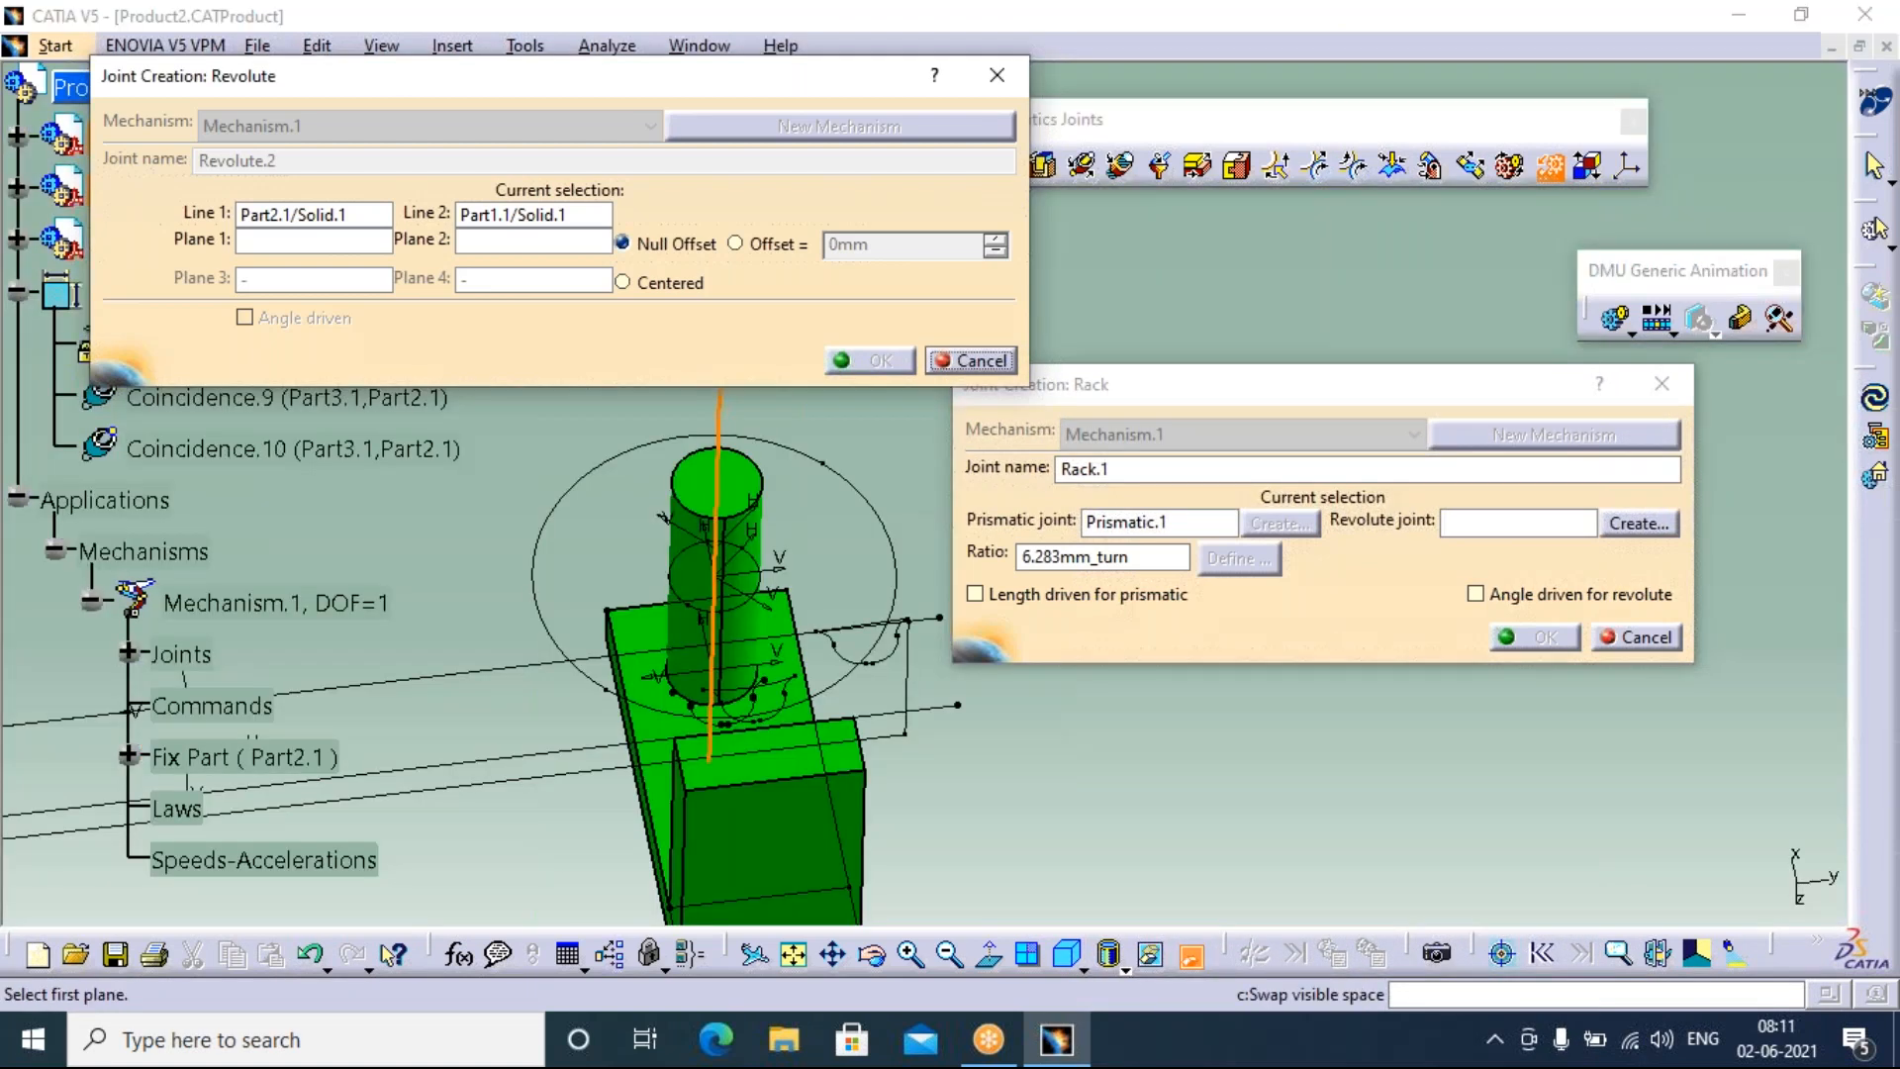
Select a base face and a flat gear face as the revolute joint's planes, and redisplay the hidden base
click(665, 737)
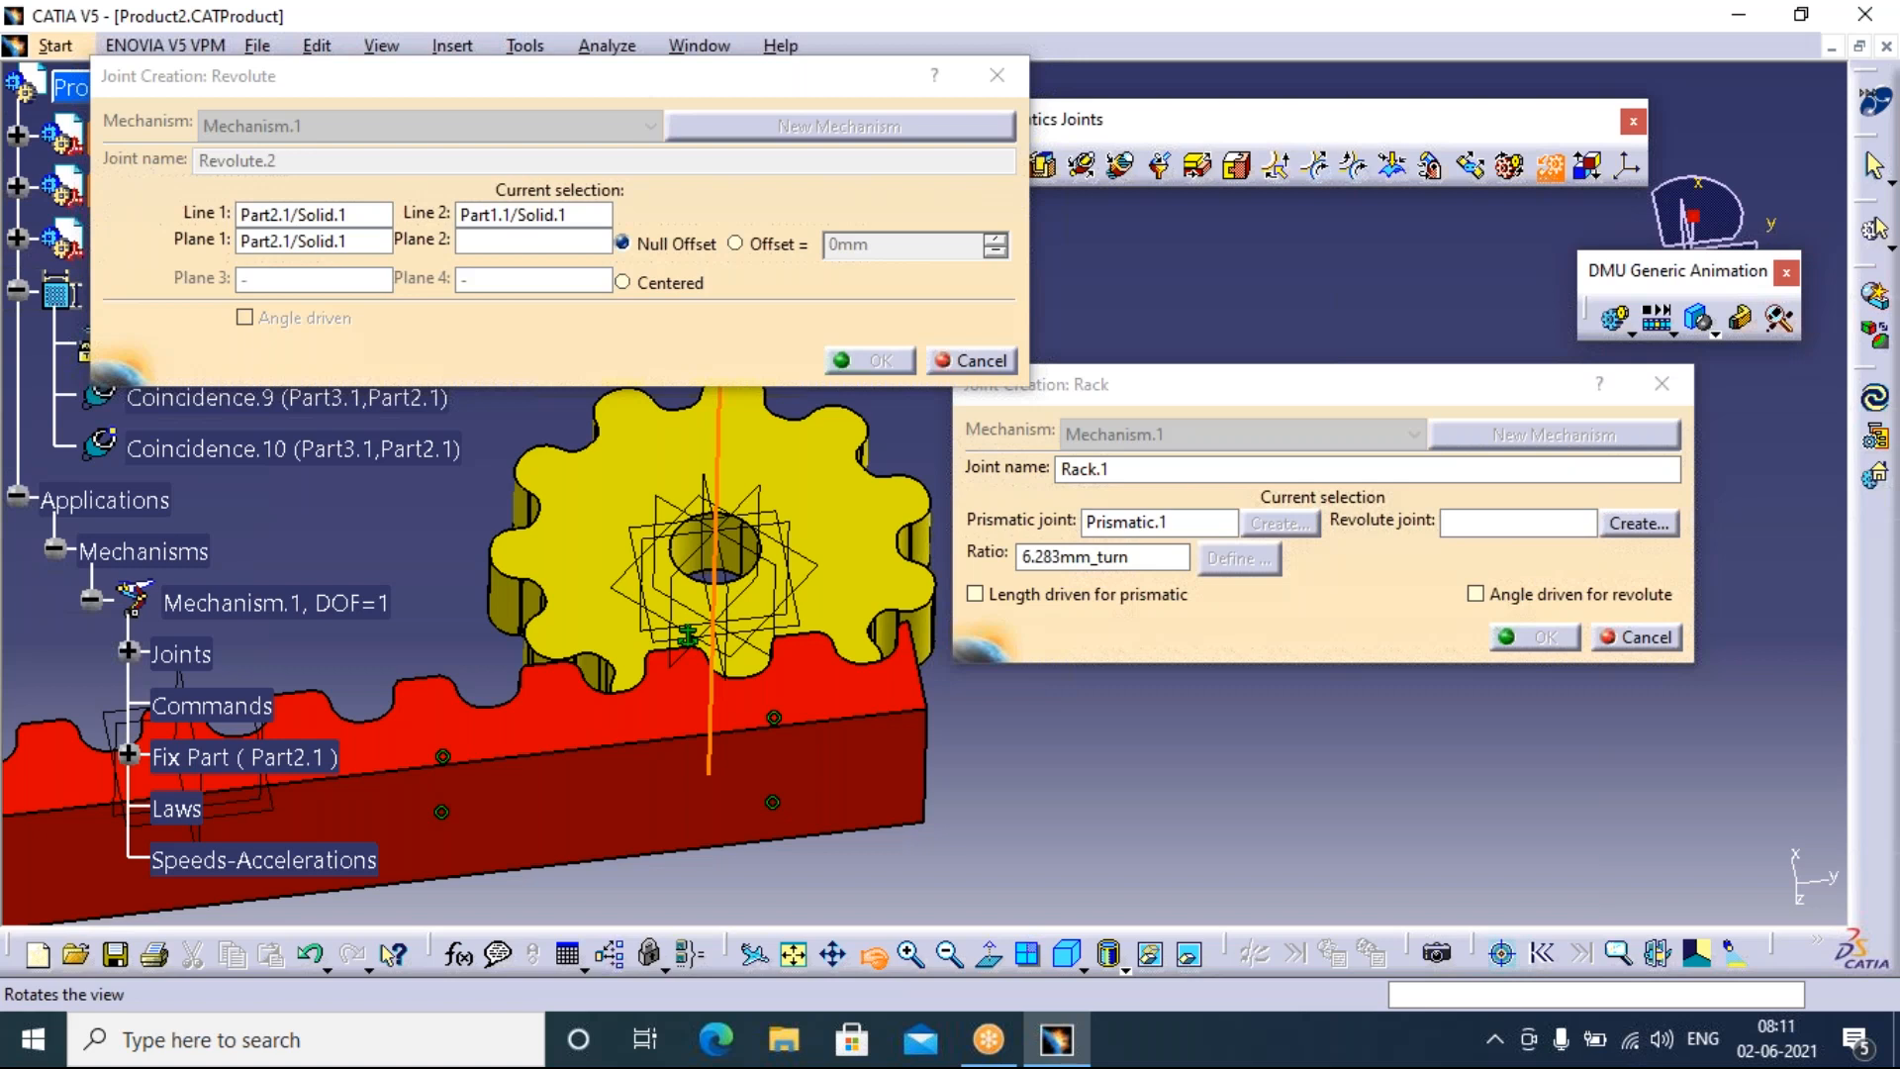
drag(912, 479, 910, 480)
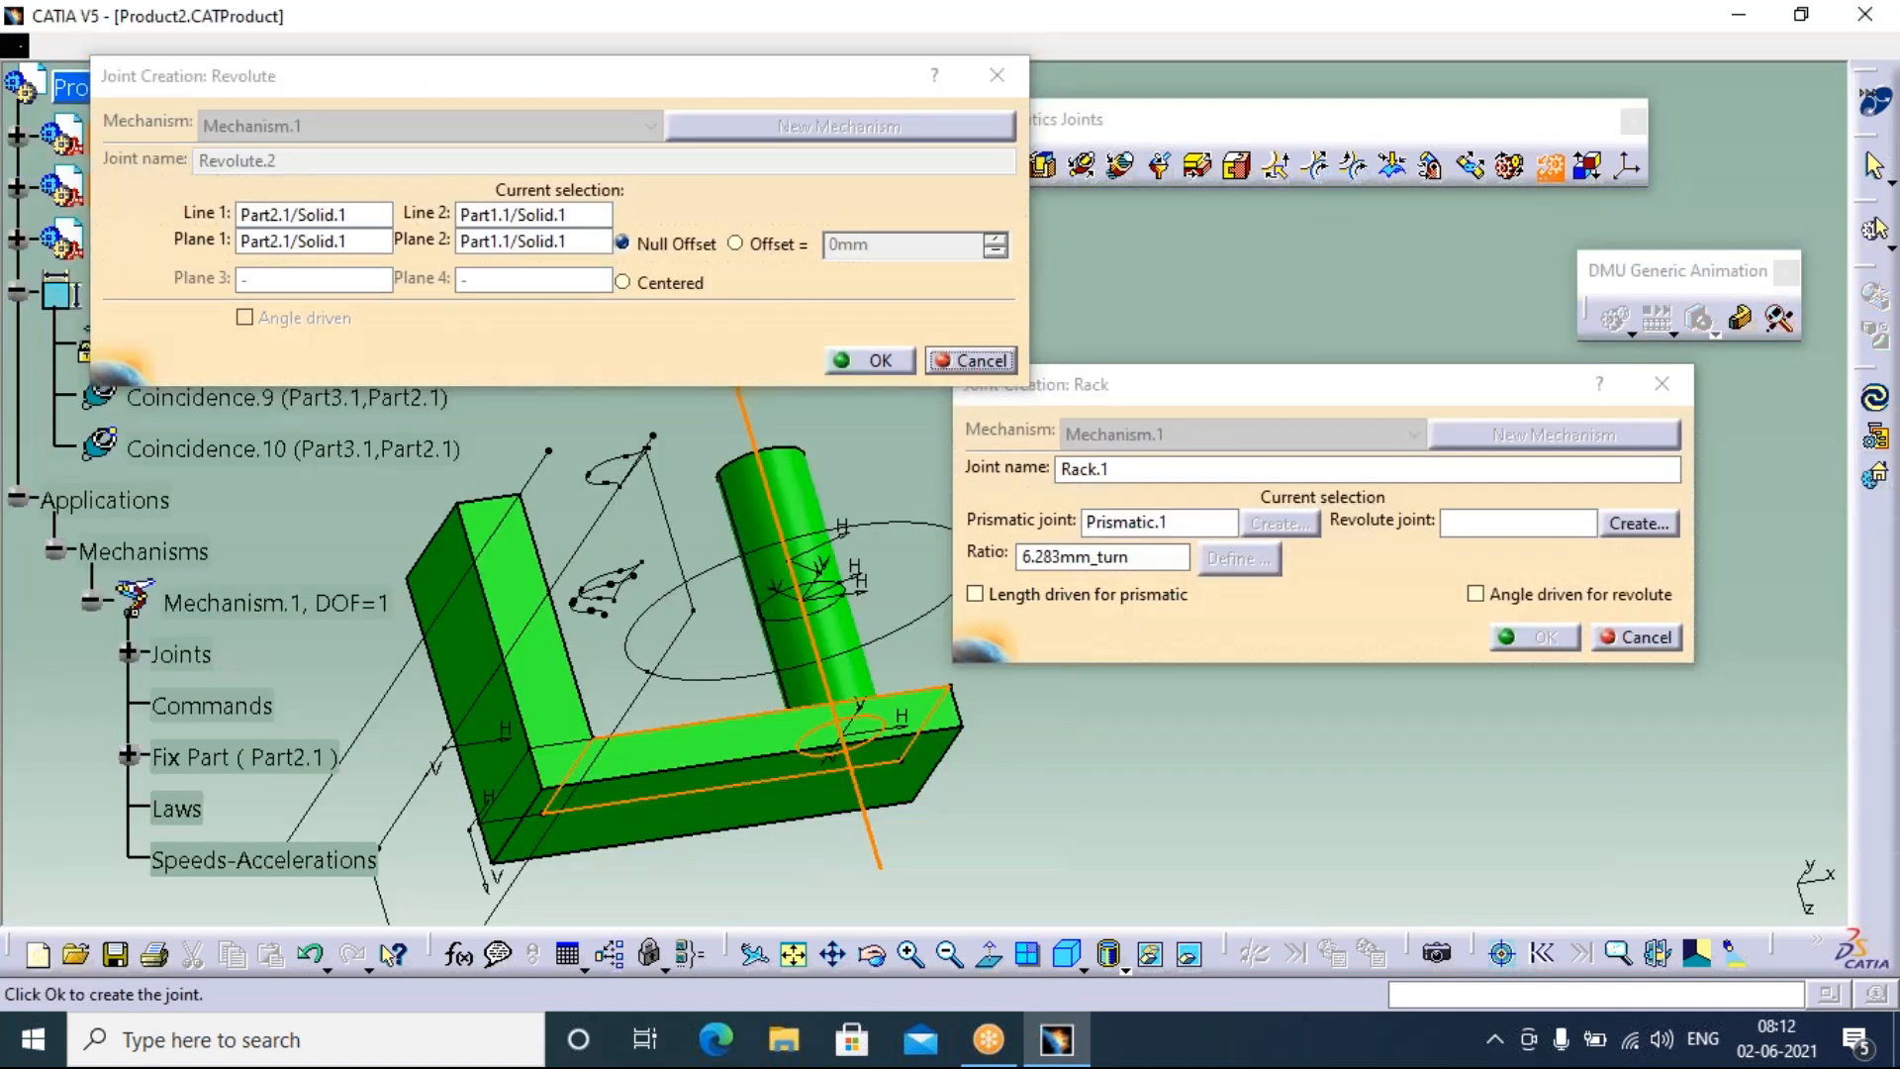
right_click(464, 604)
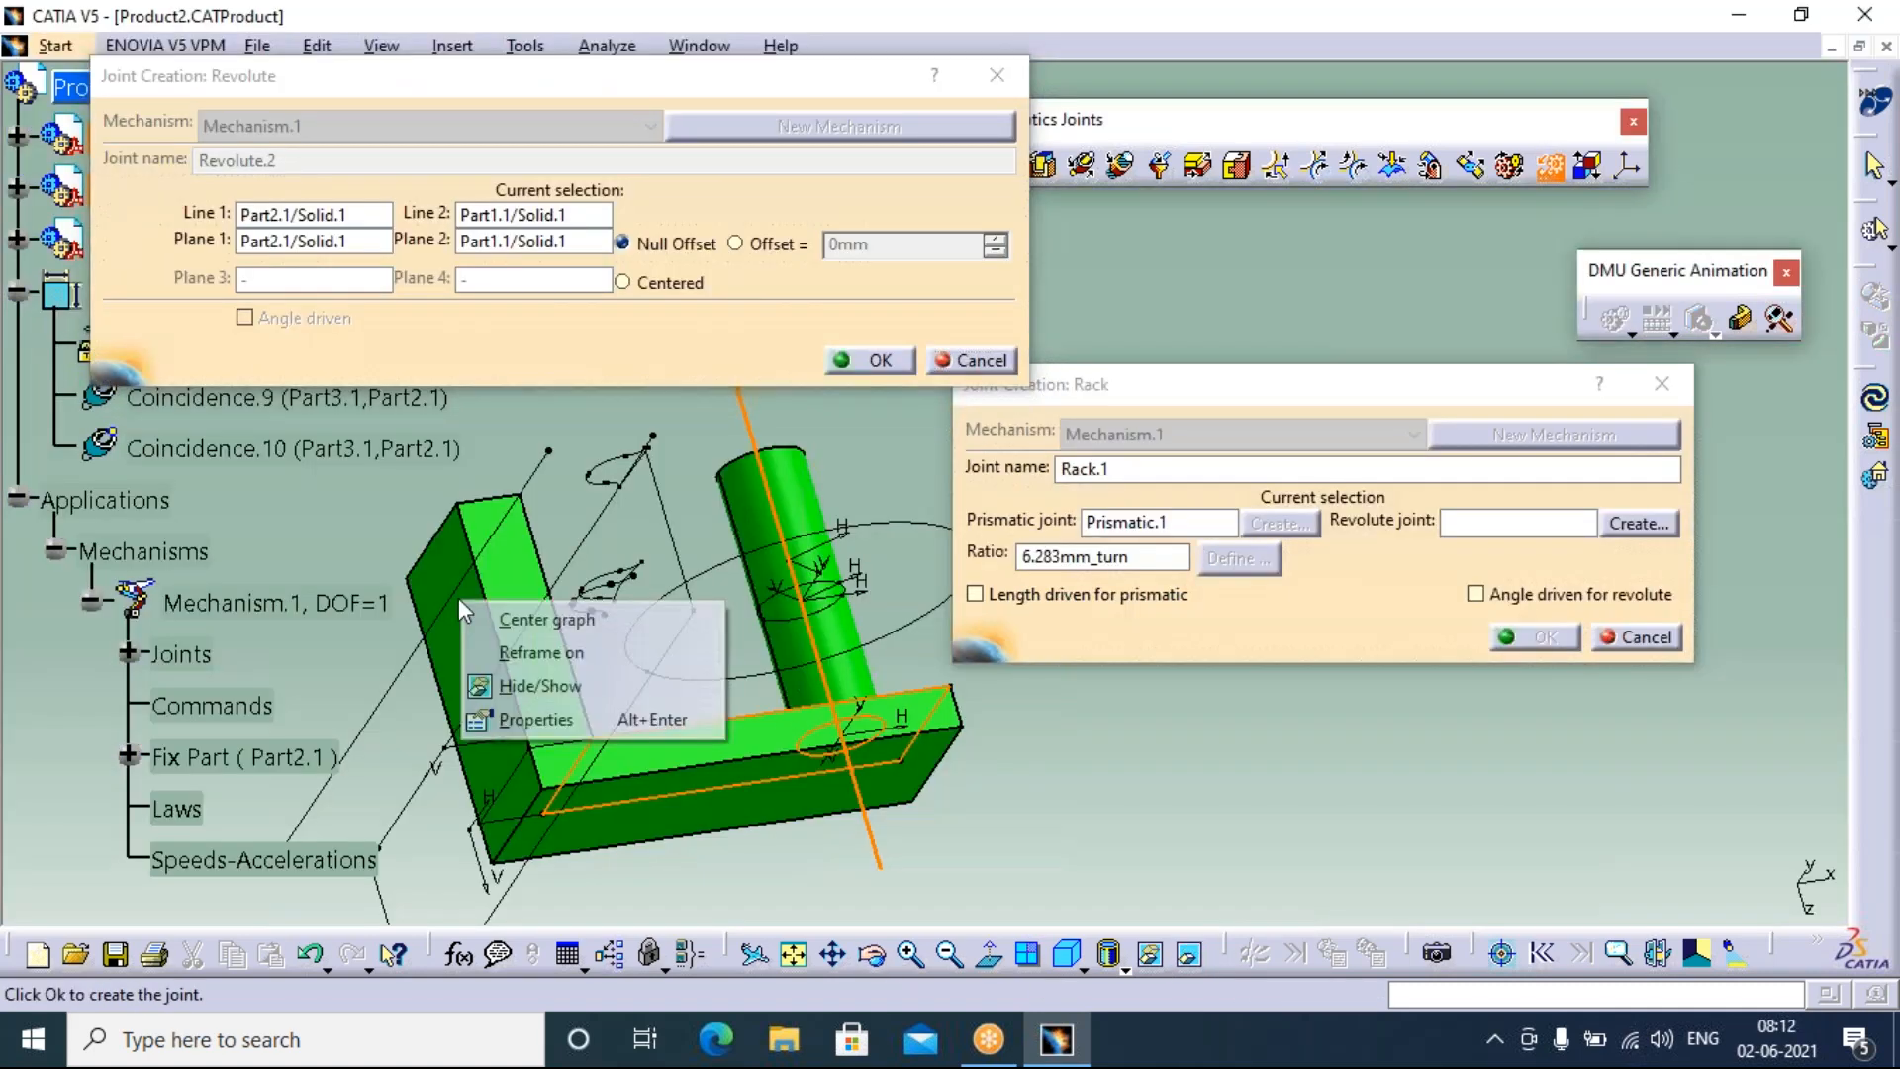
click(539, 686)
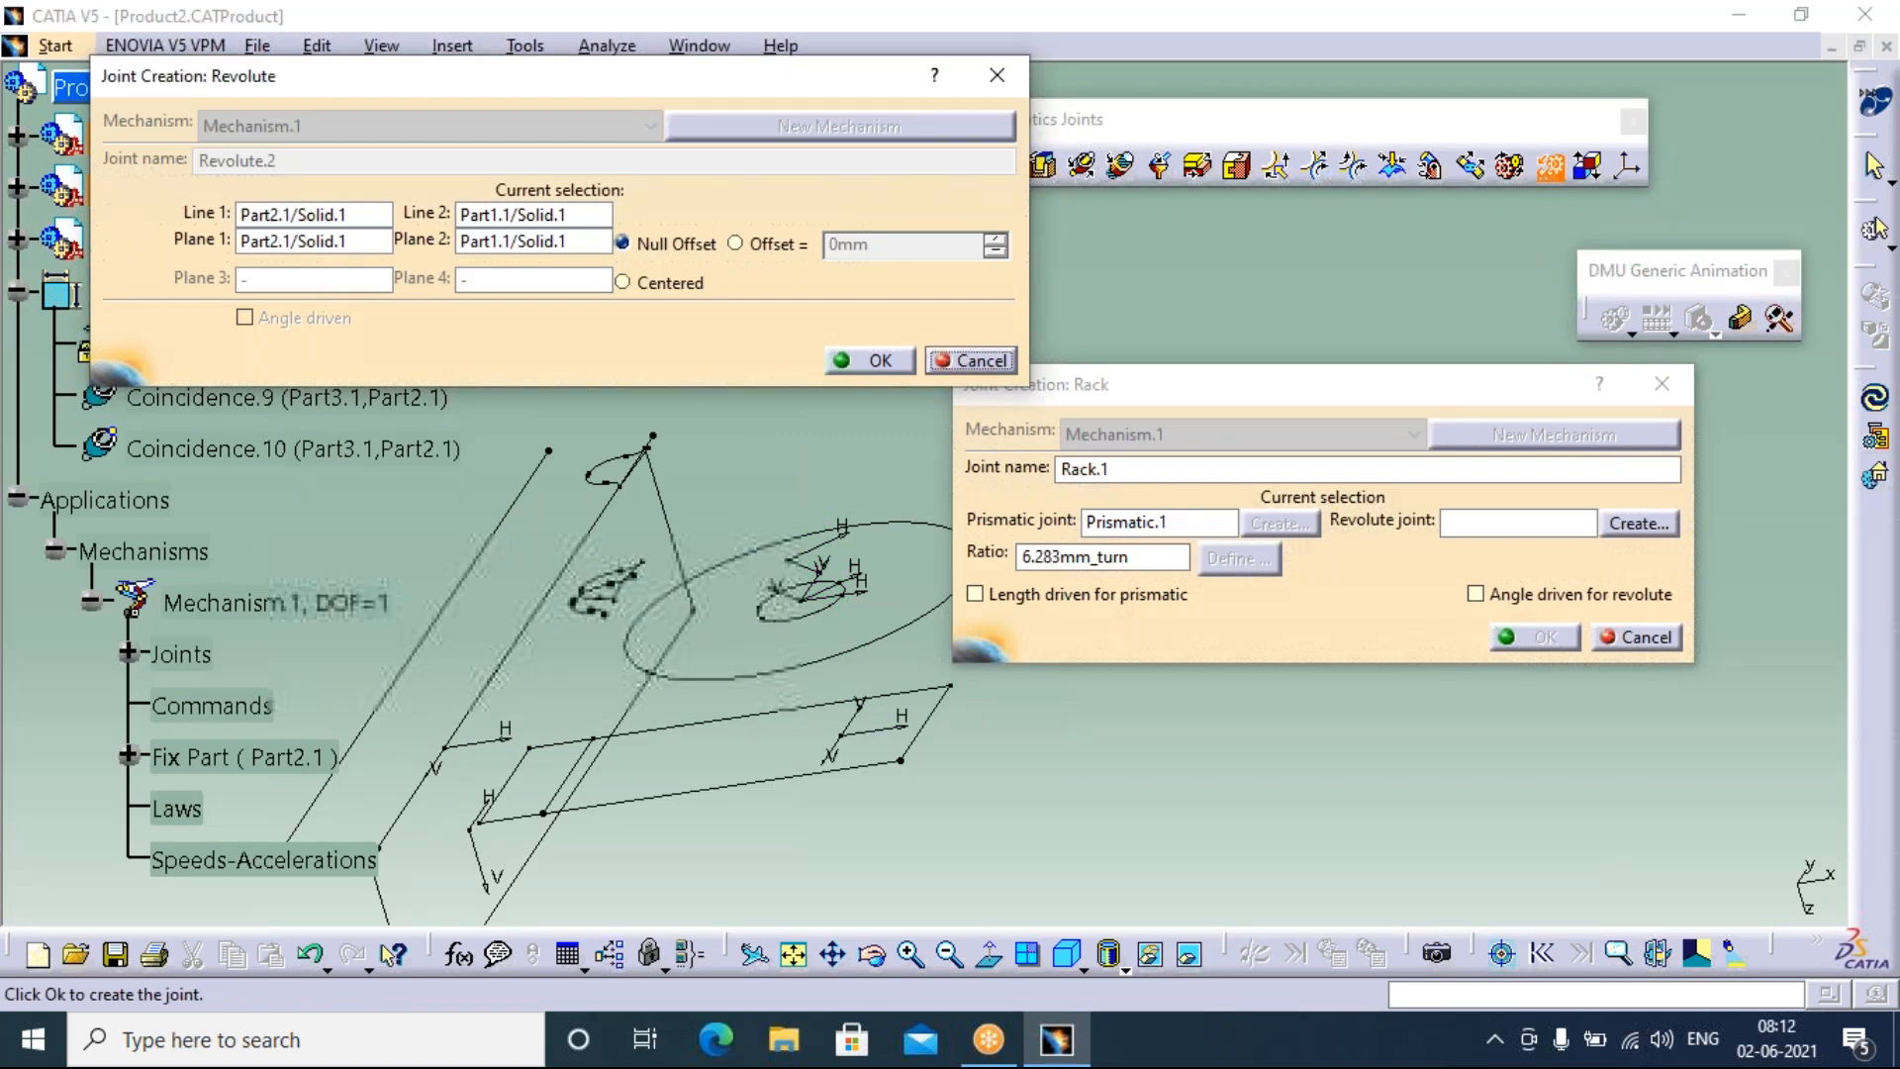
click(1188, 955)
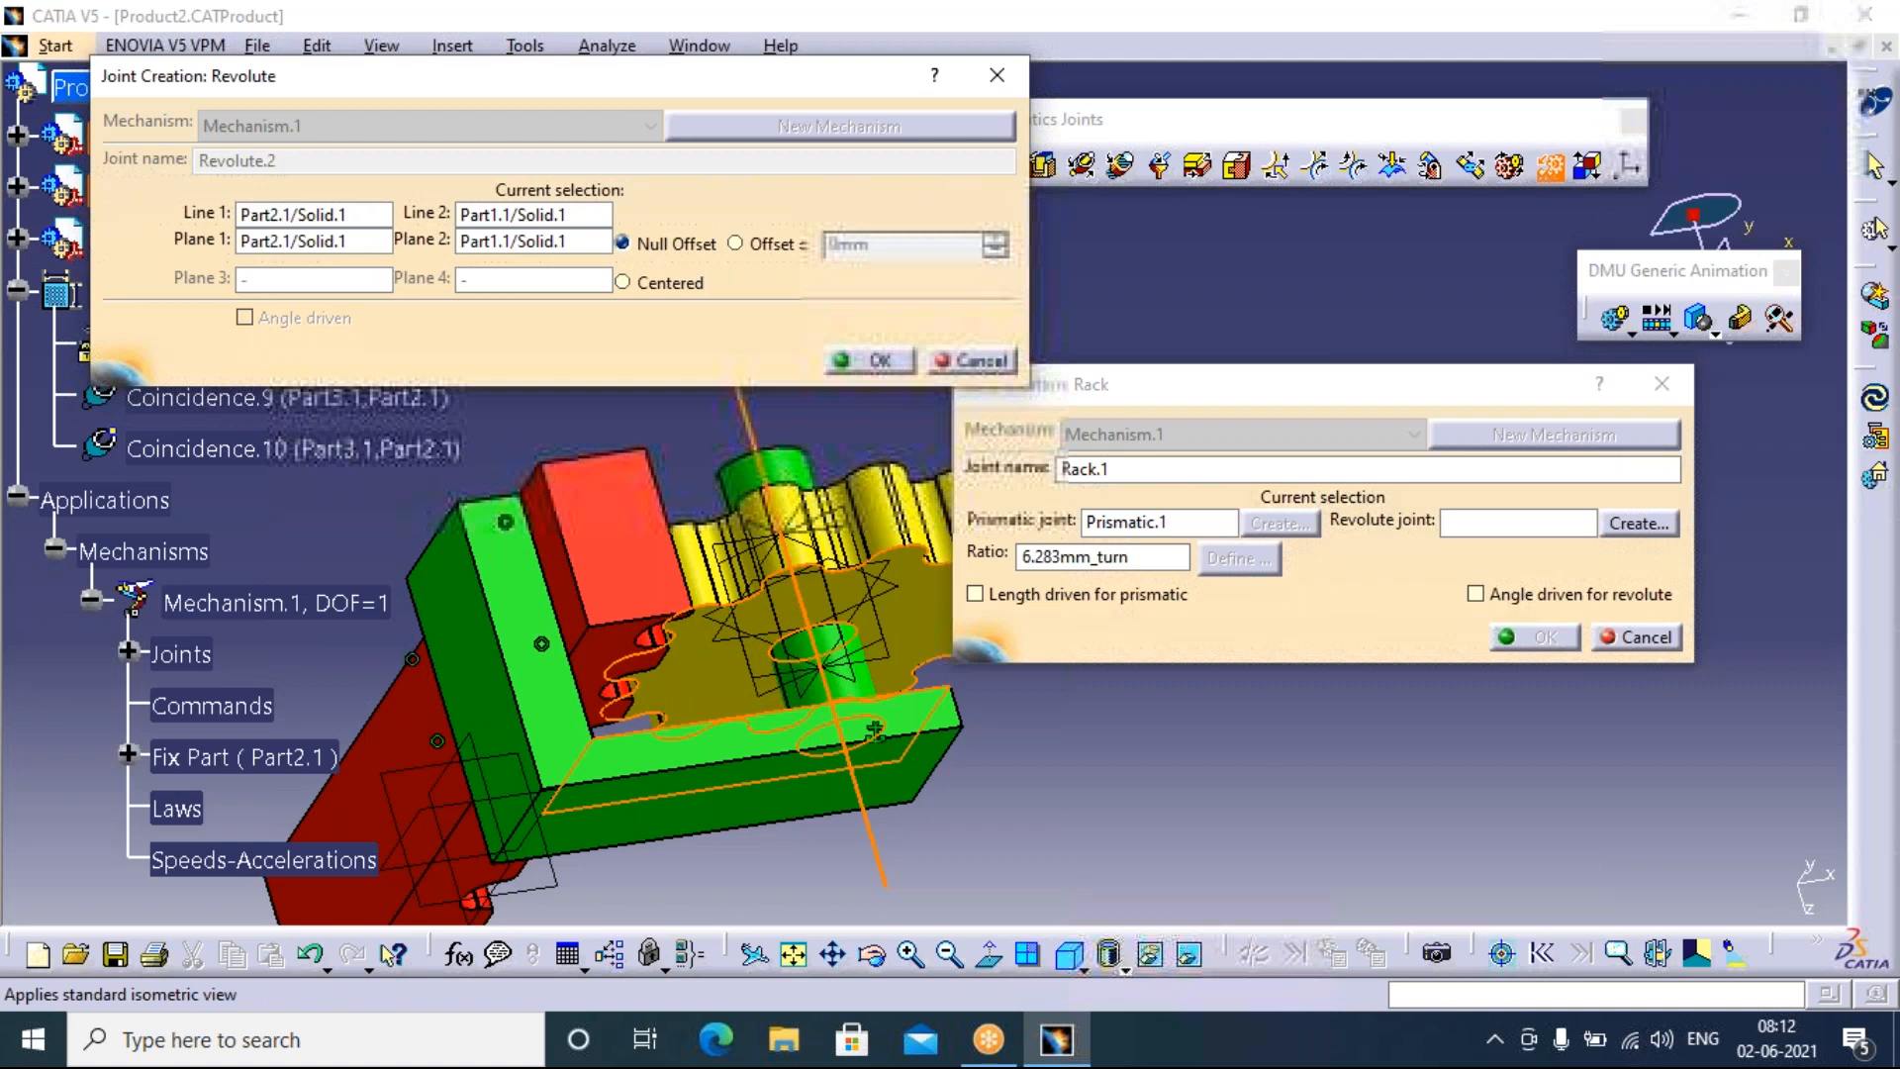
Switch the revolute joint's planes from null offset to a 23 mm offset and create the joint
middle_drag(875, 732, 732, 653)
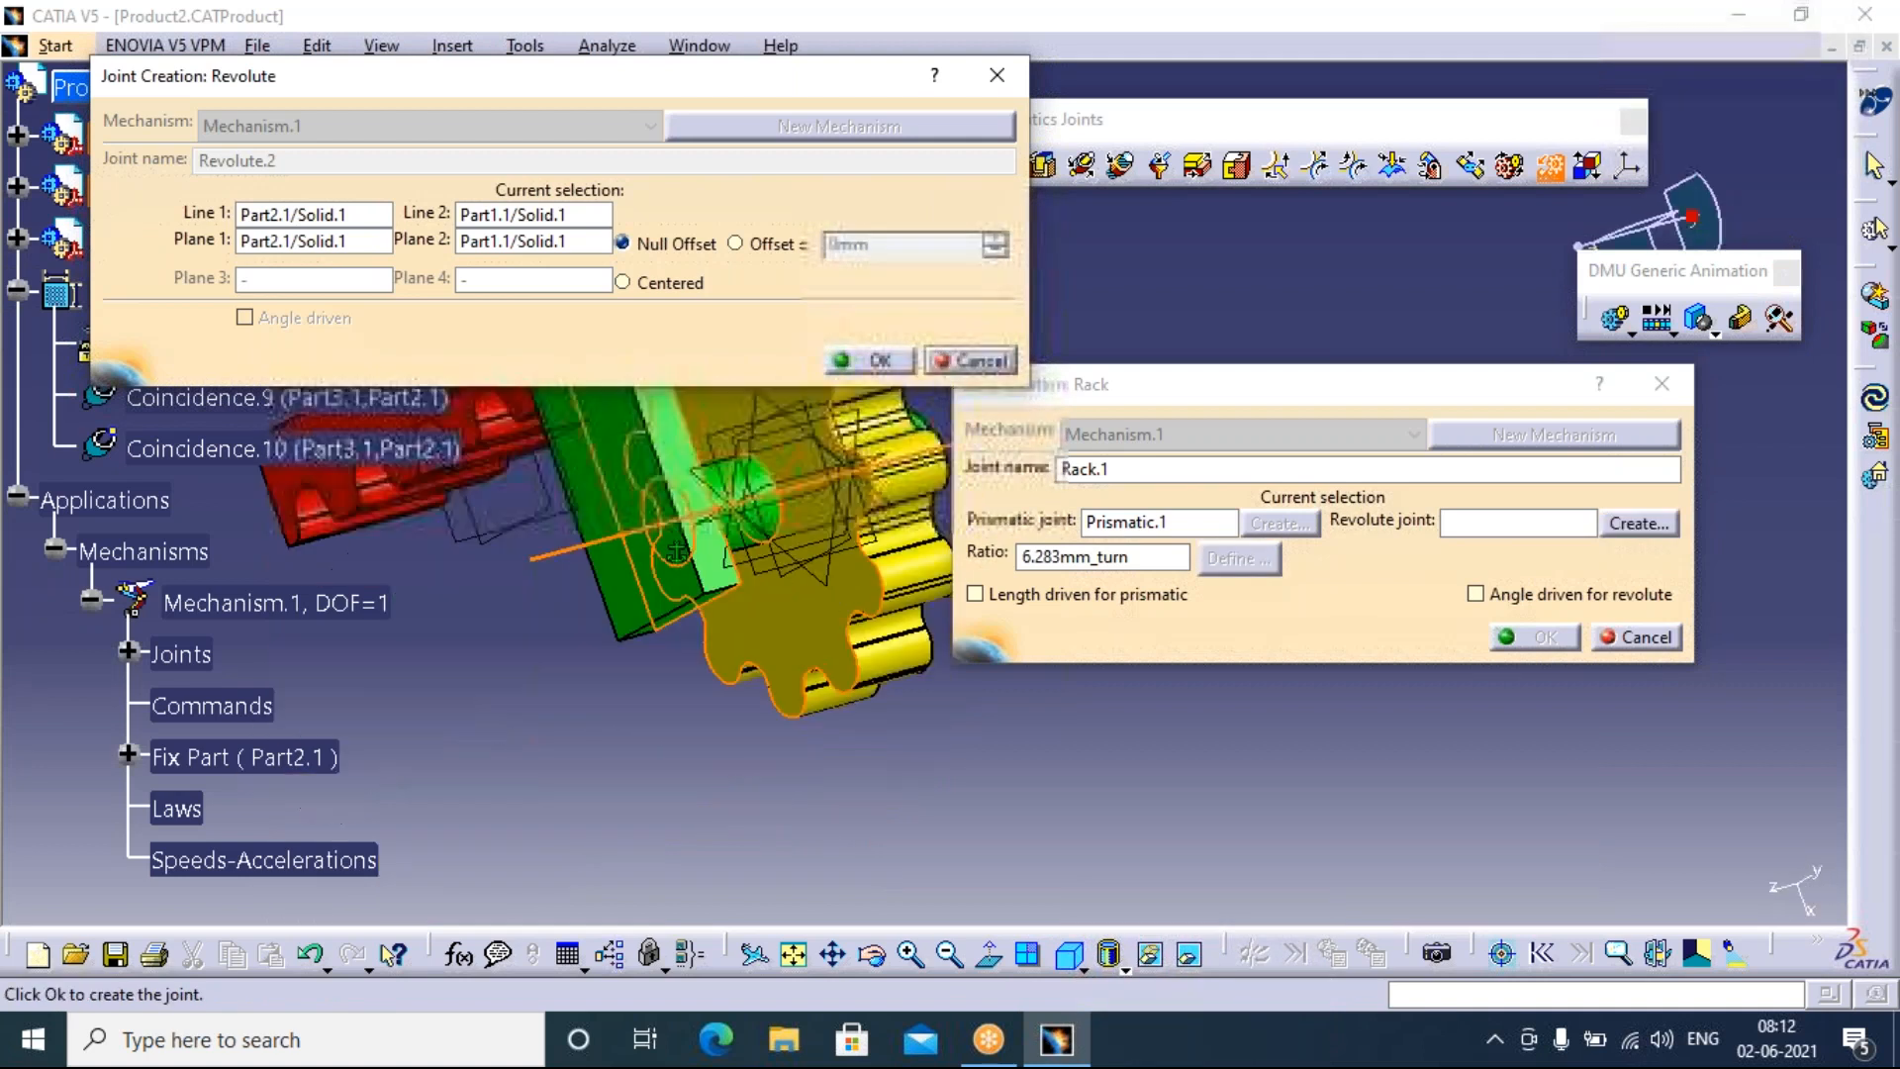
click(1069, 955)
click(871, 954)
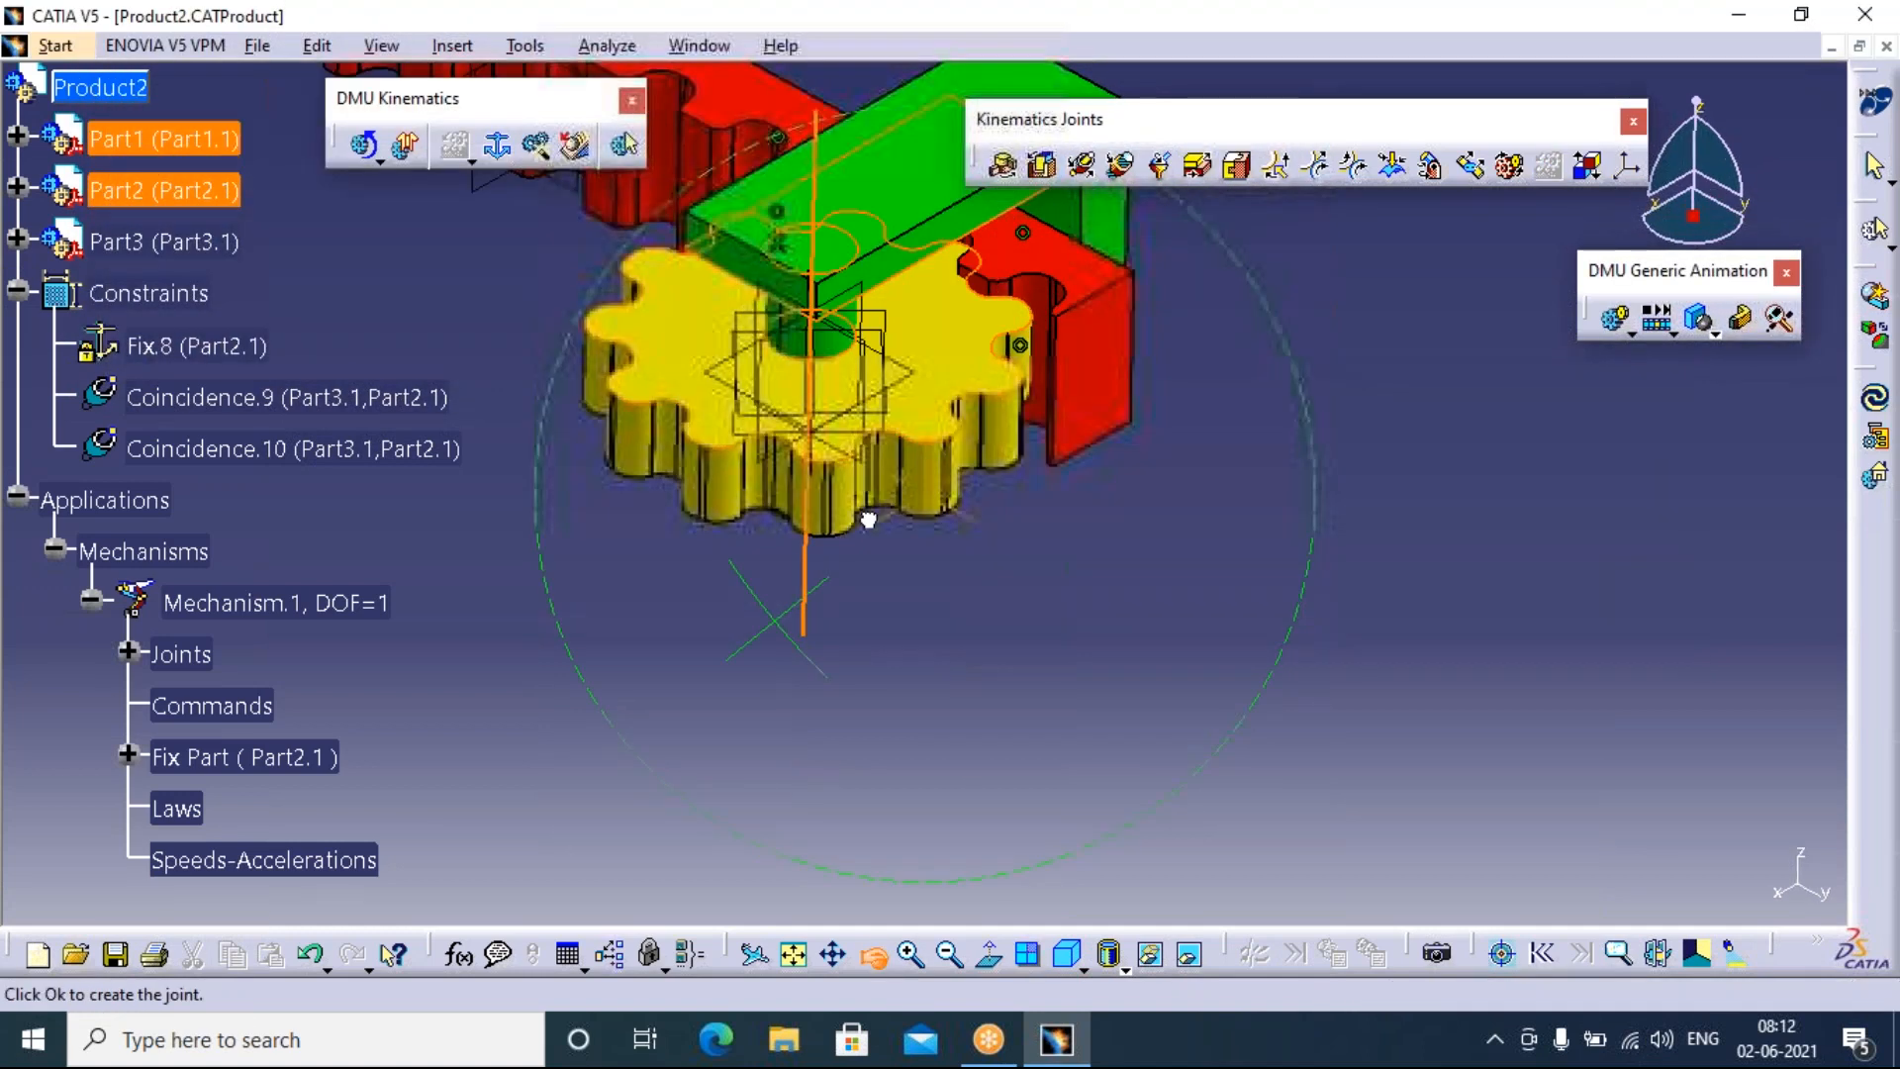
drag(869, 518, 866, 348)
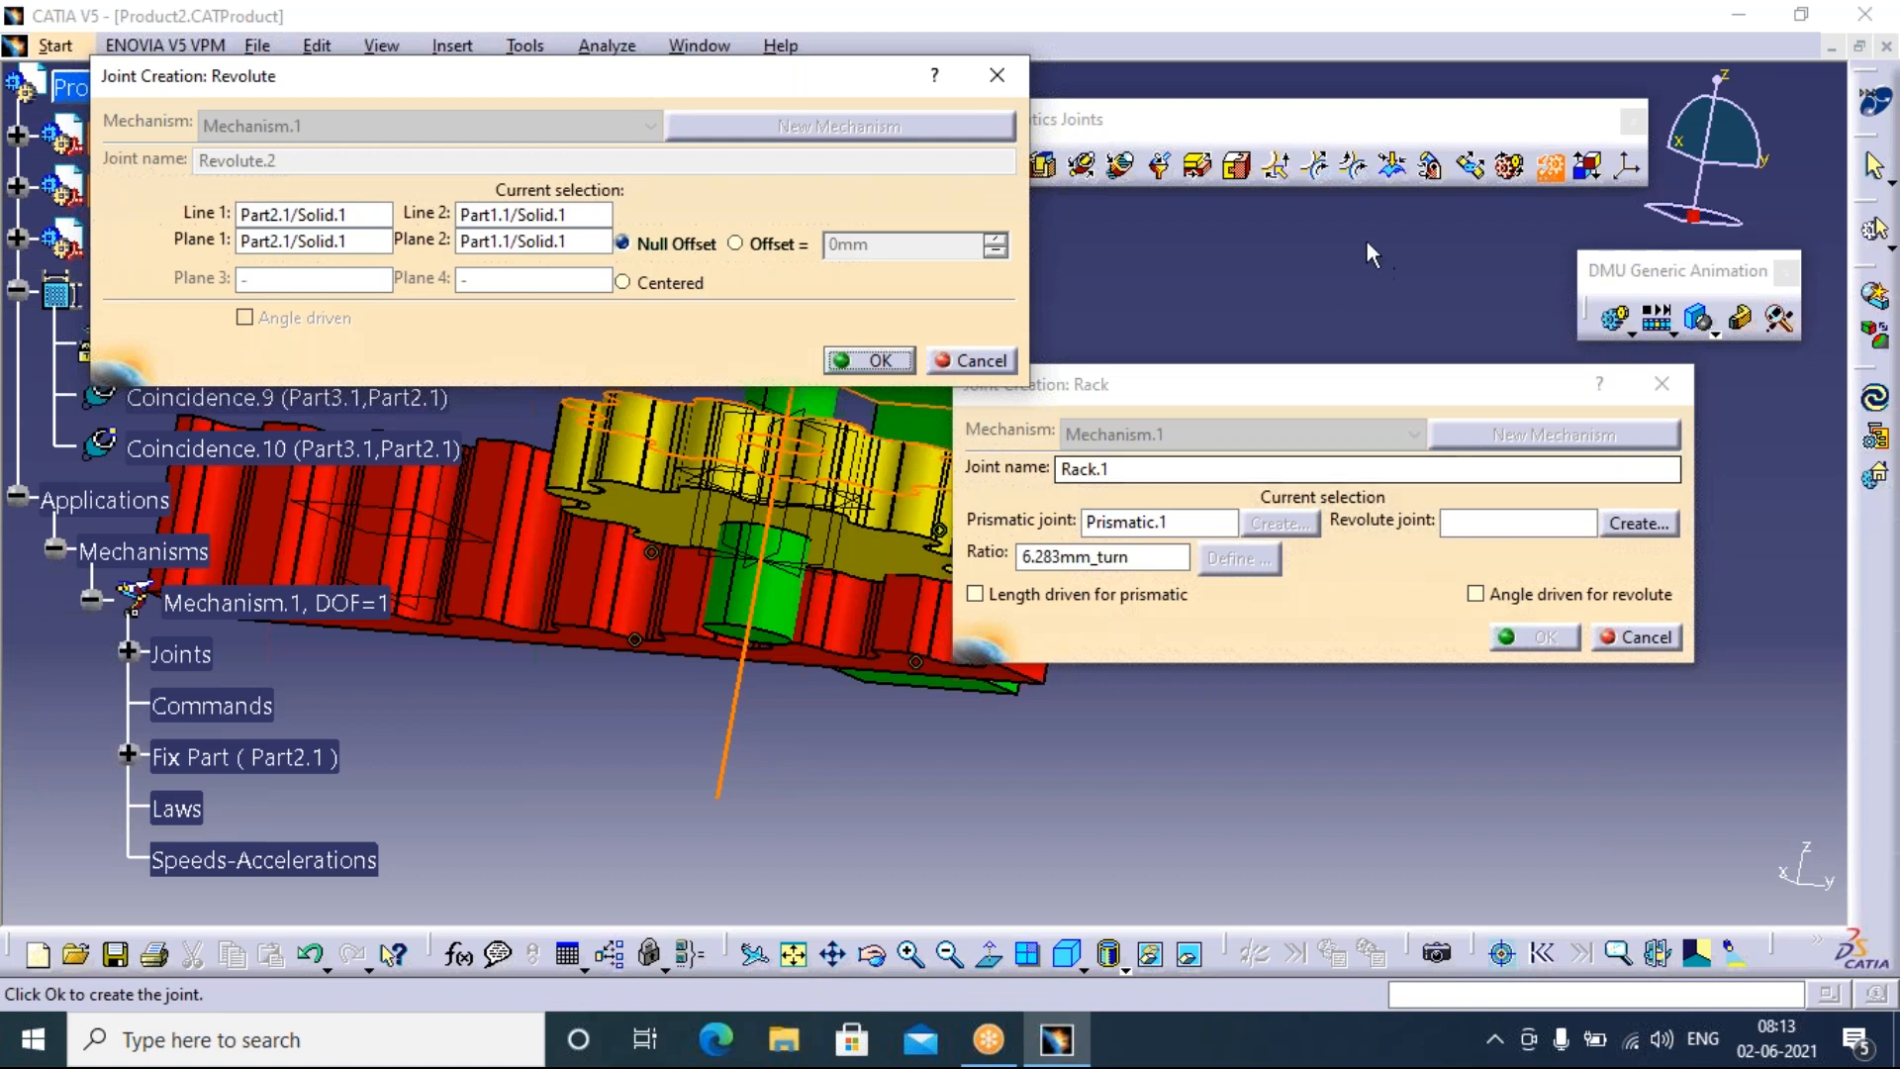
drag(633, 96, 1581, 726)
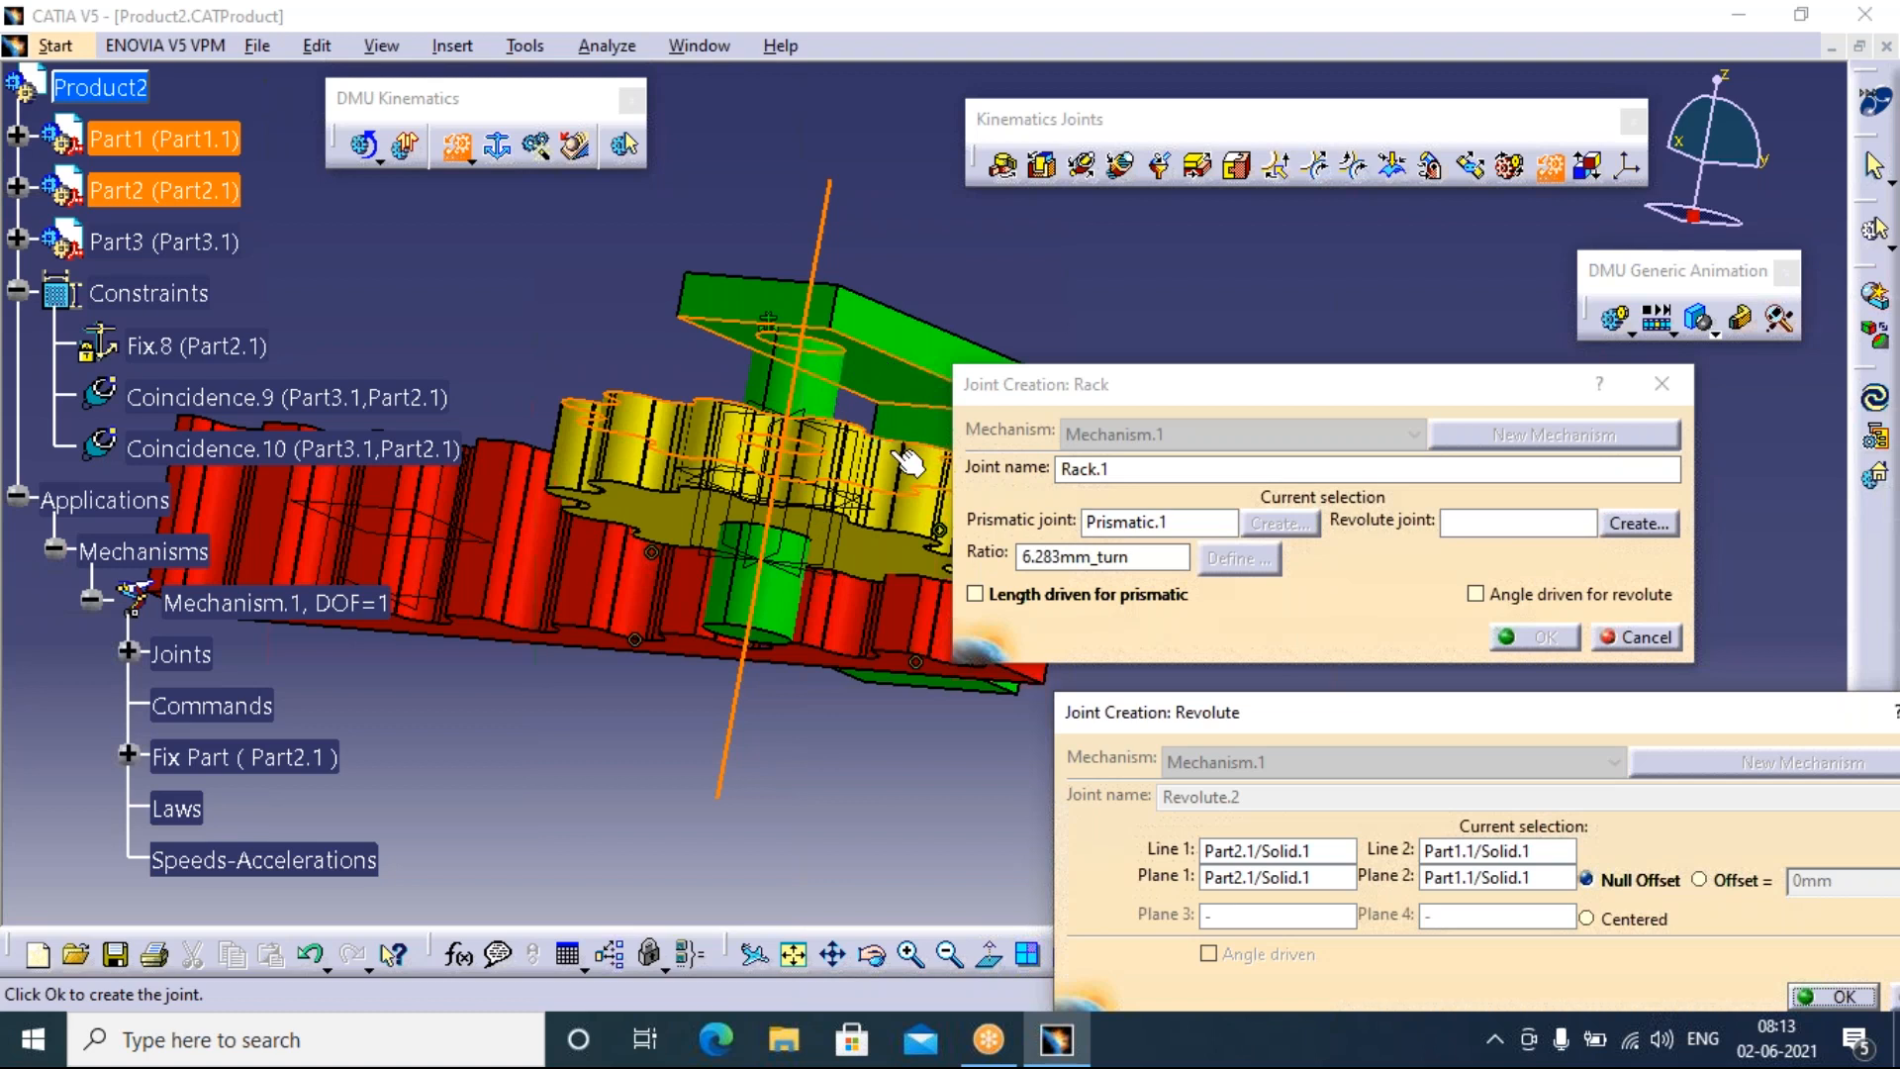
drag(1630, 737, 1453, 643)
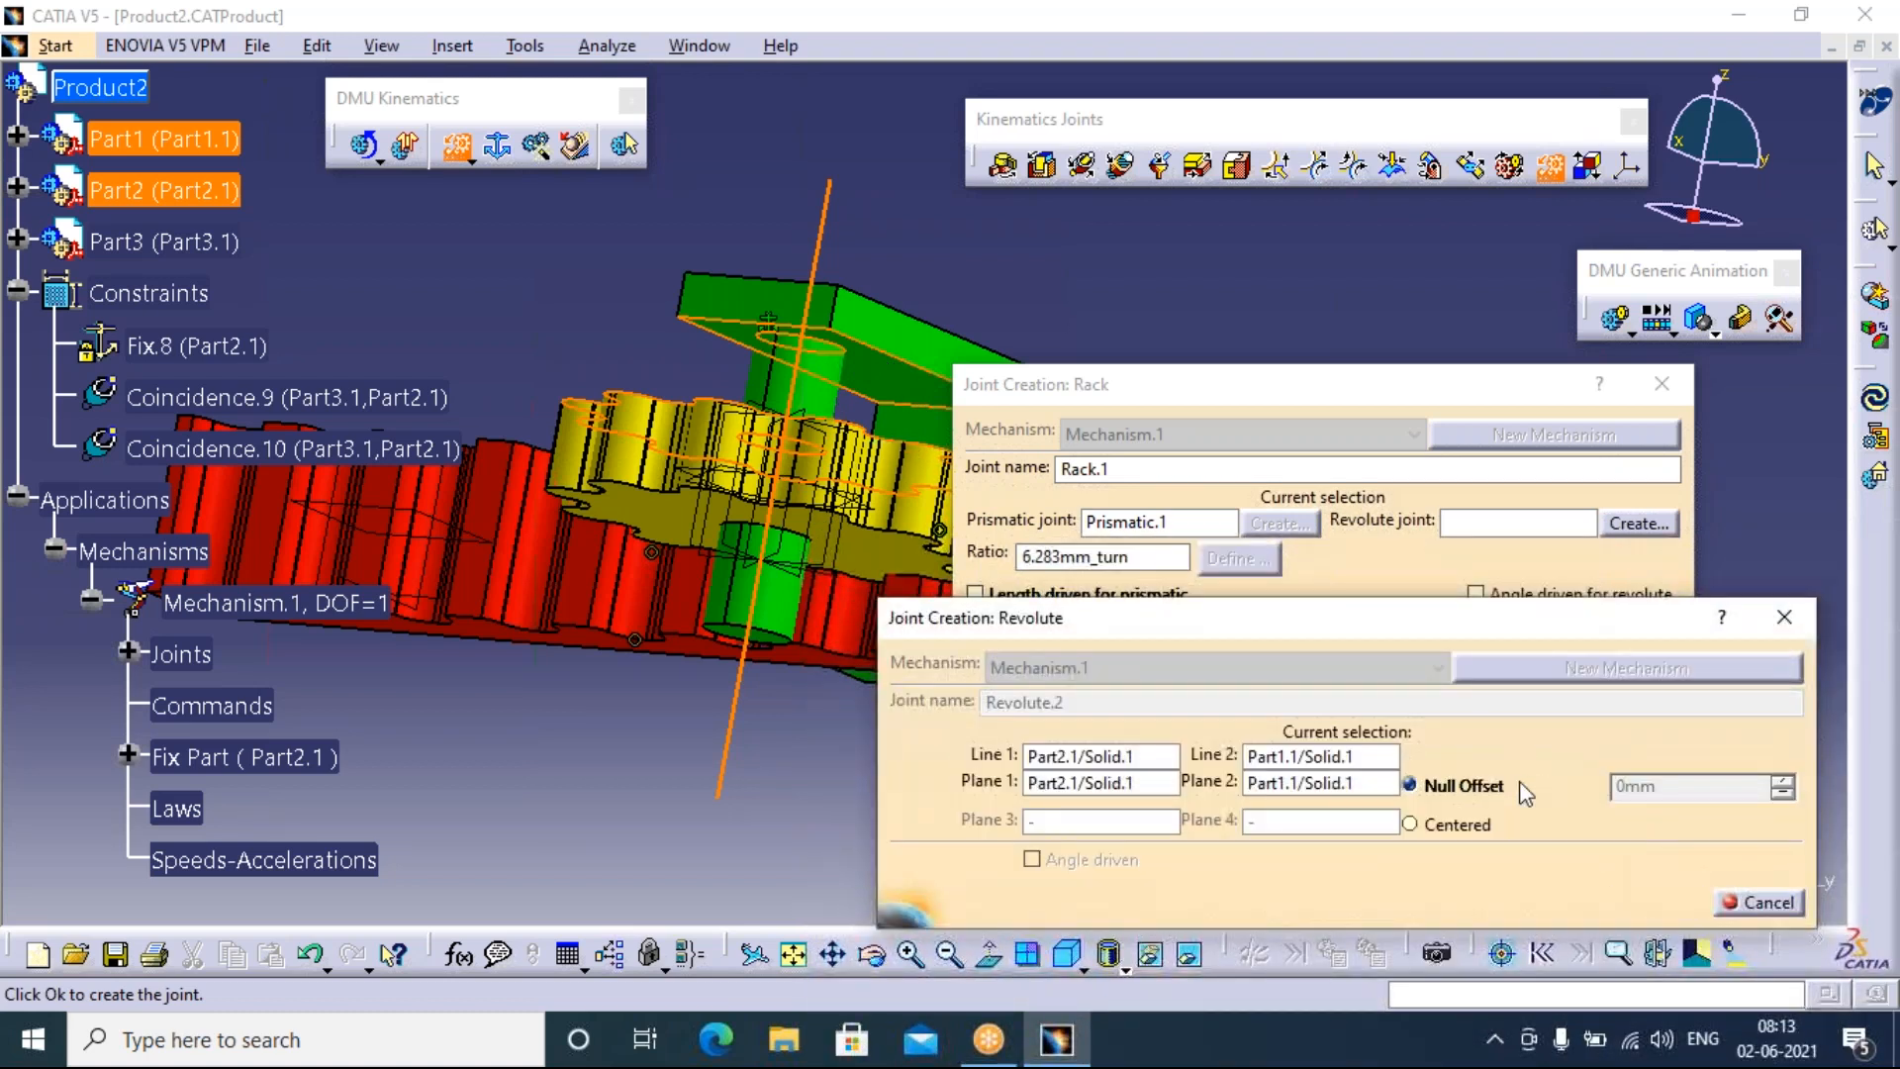
drag(1521, 635, 1486, 684)
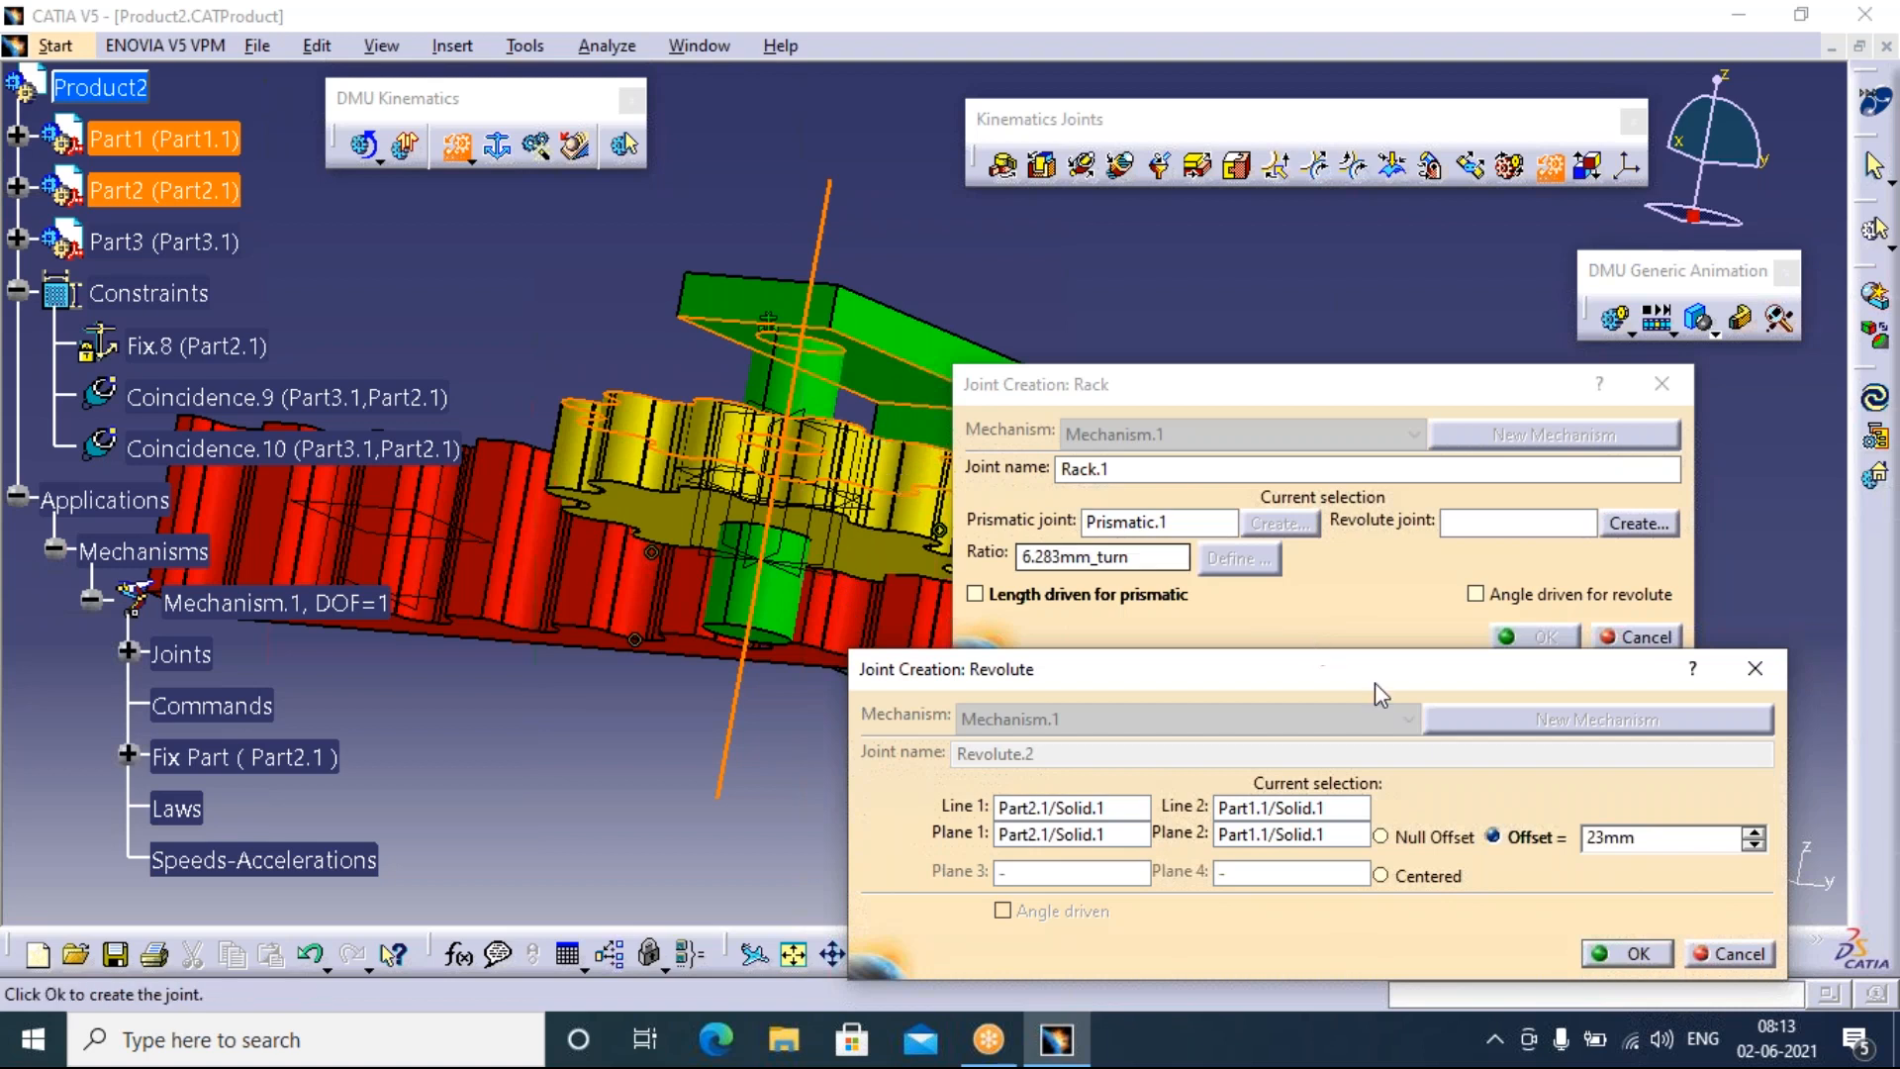
click(1610, 952)
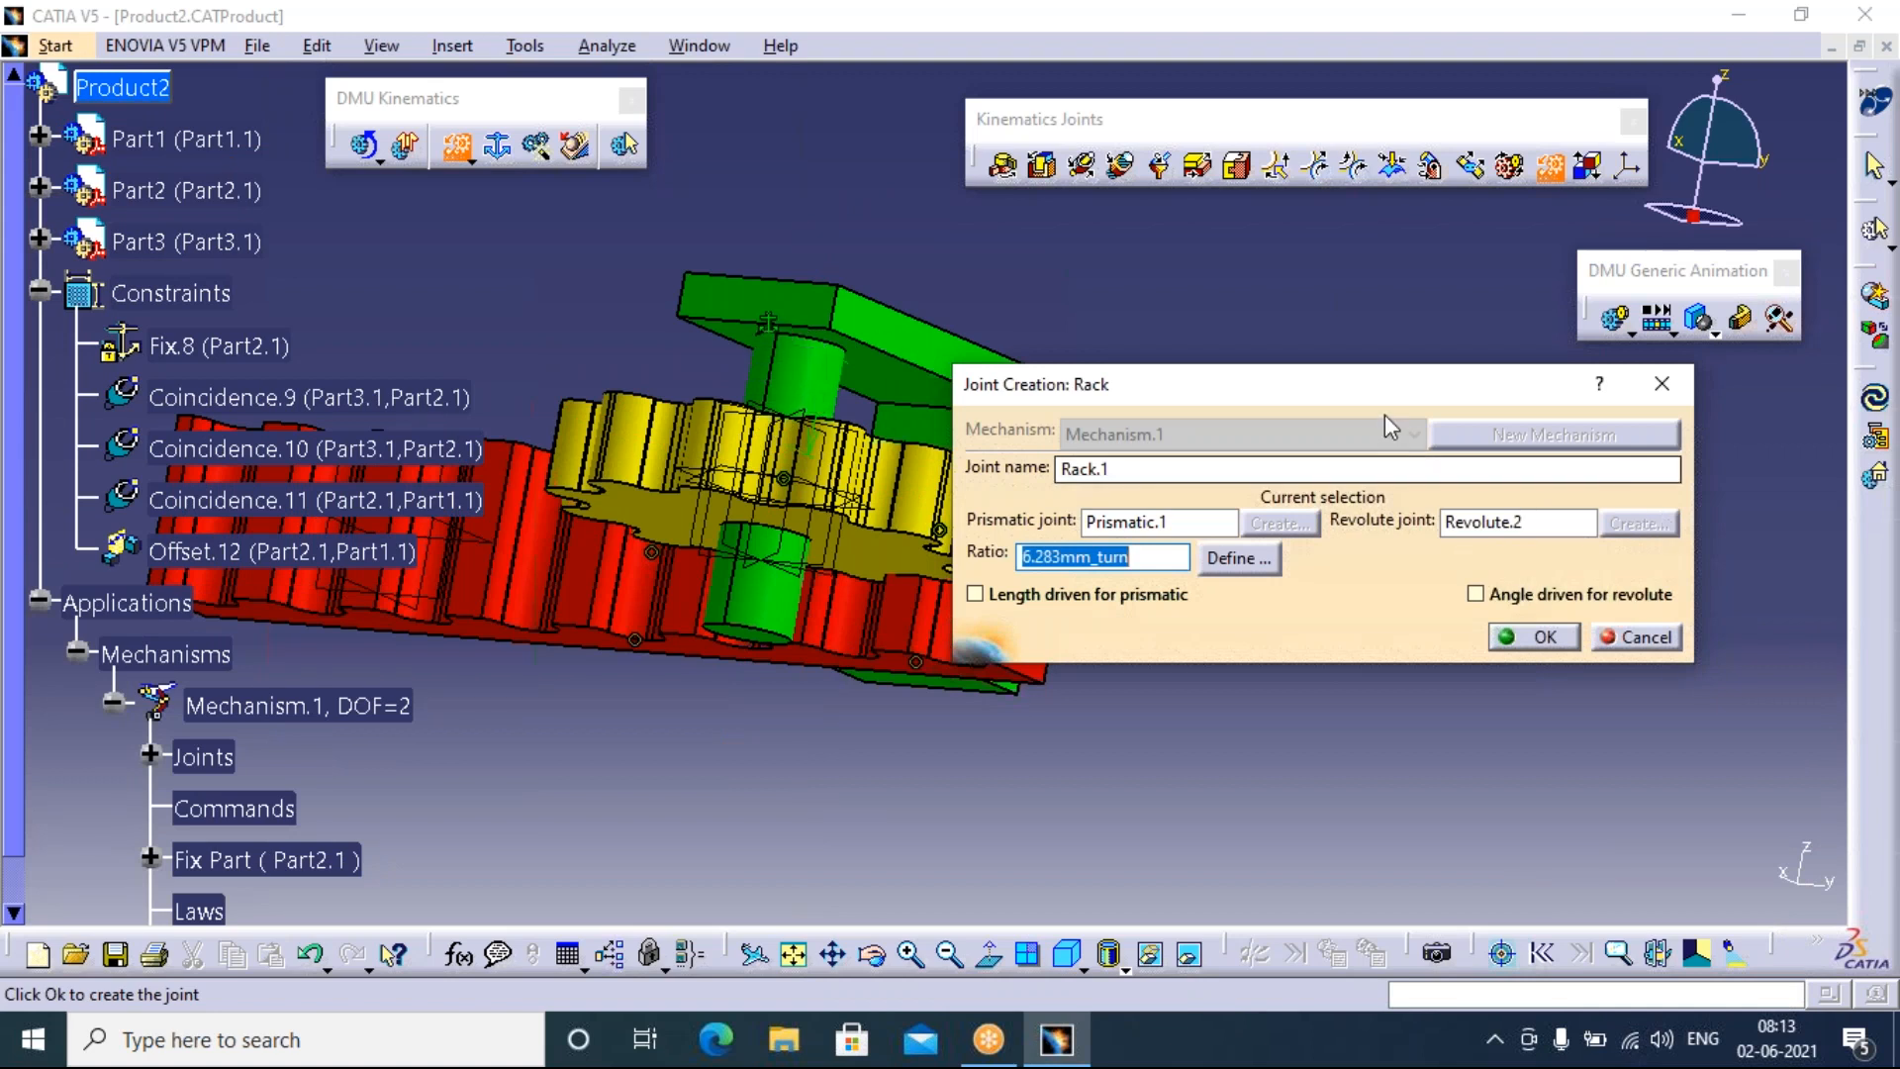
Make the rack joint angle driven for the revolute and create it from the prismatic and revolute joints
drag(1398, 401, 1543, 286)
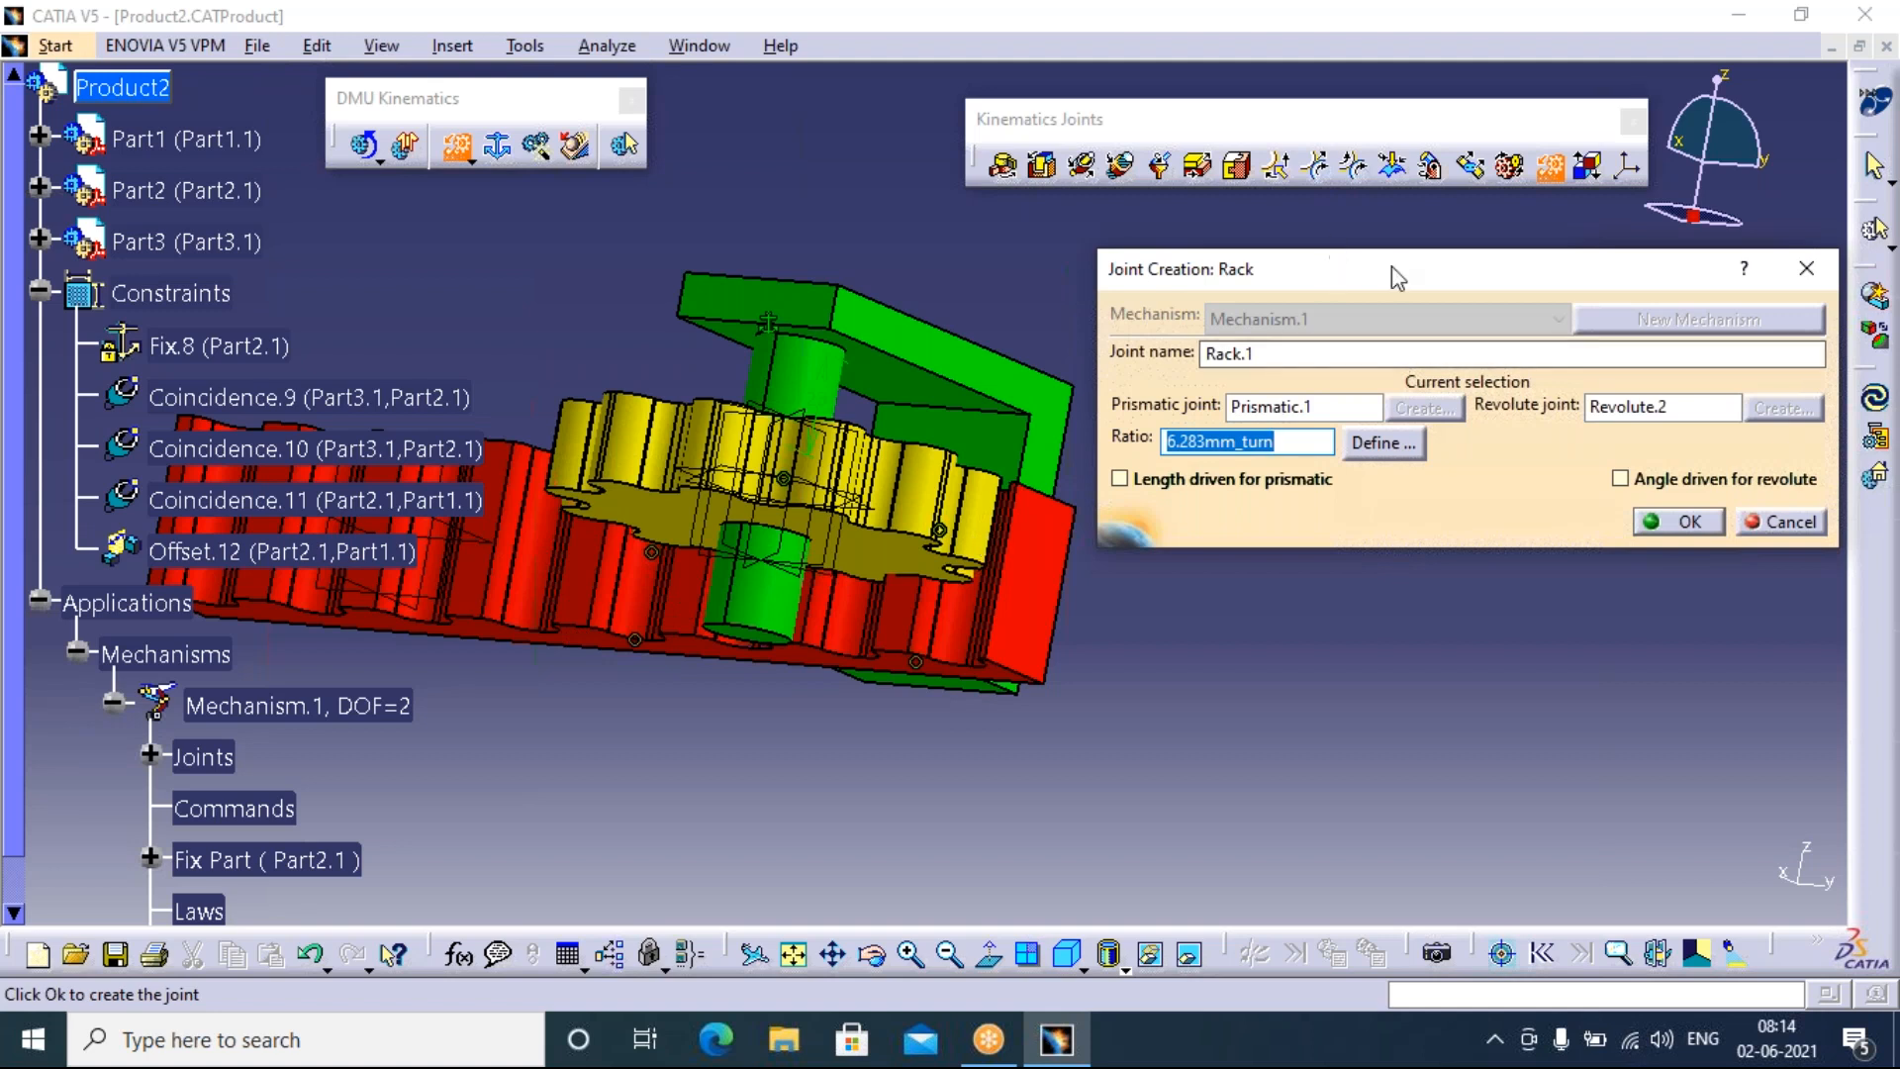
drag(1395, 277, 1326, 256)
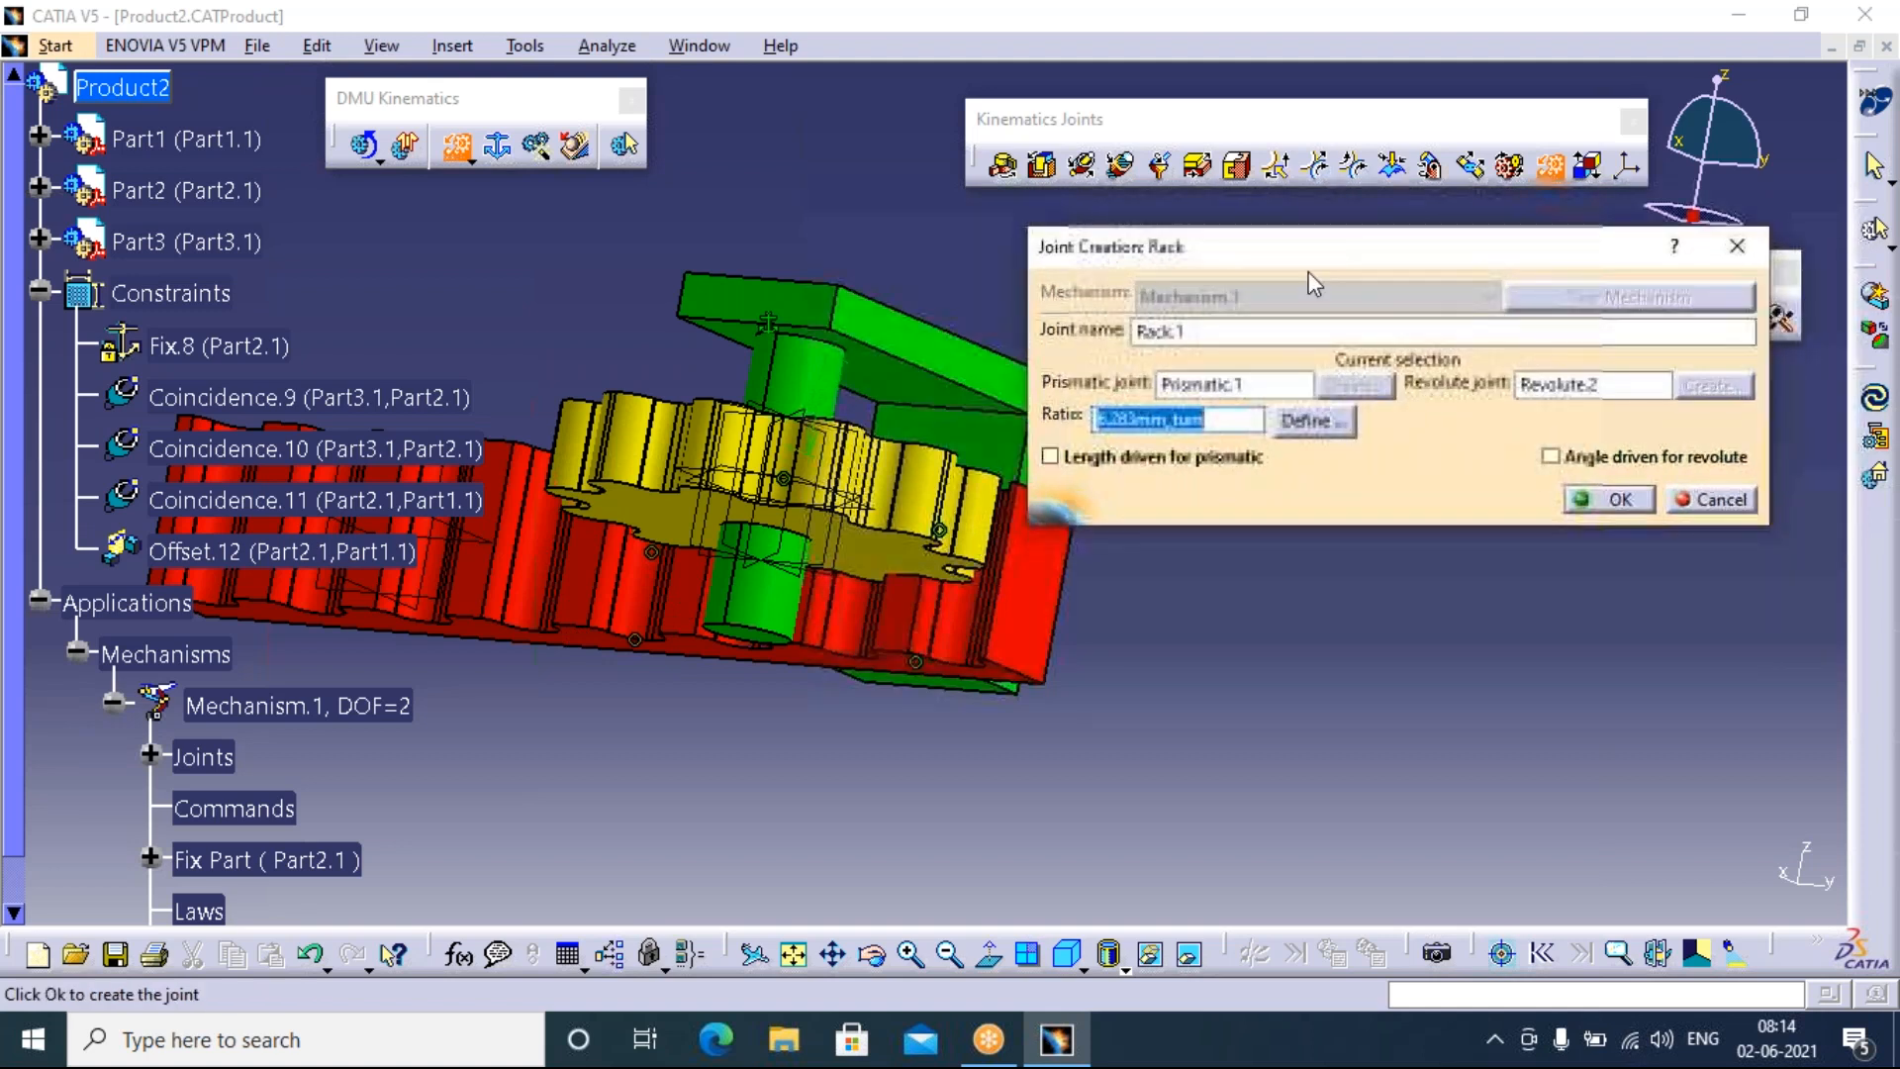
click(1551, 457)
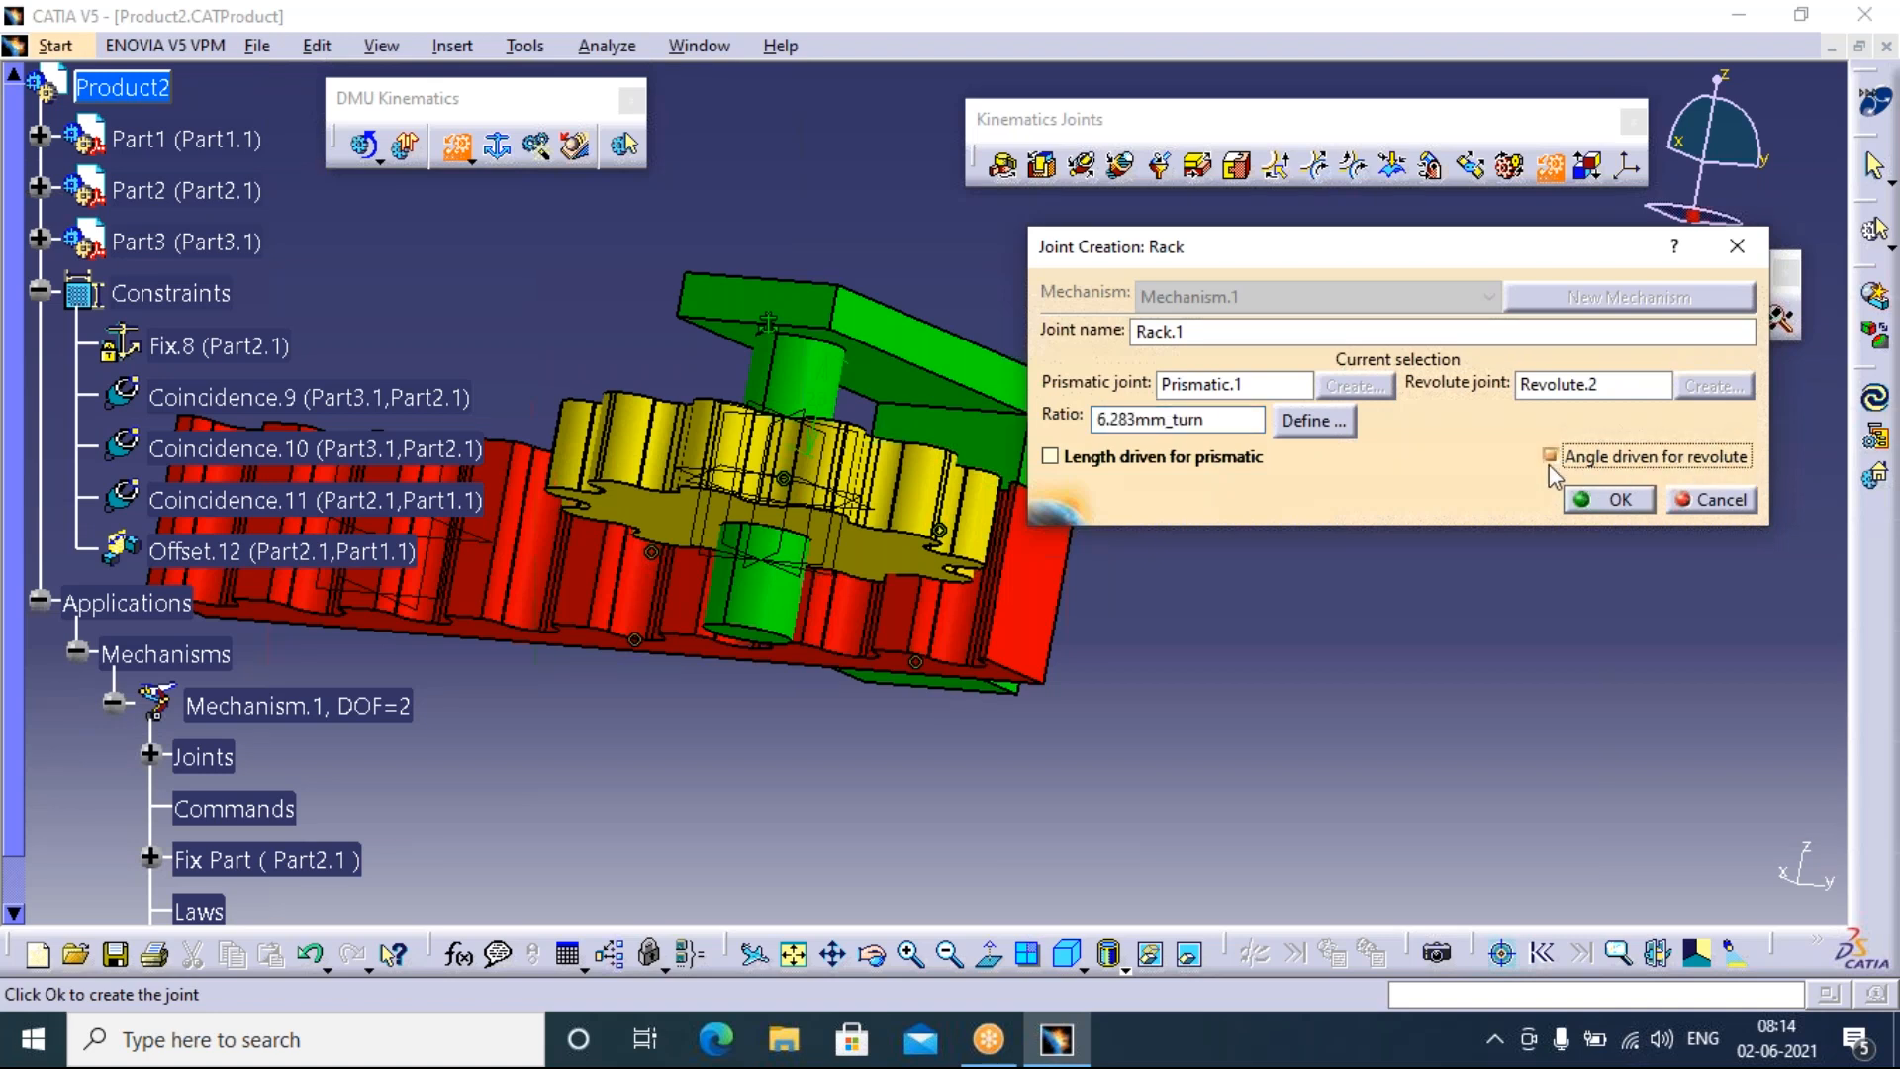
click(1623, 500)
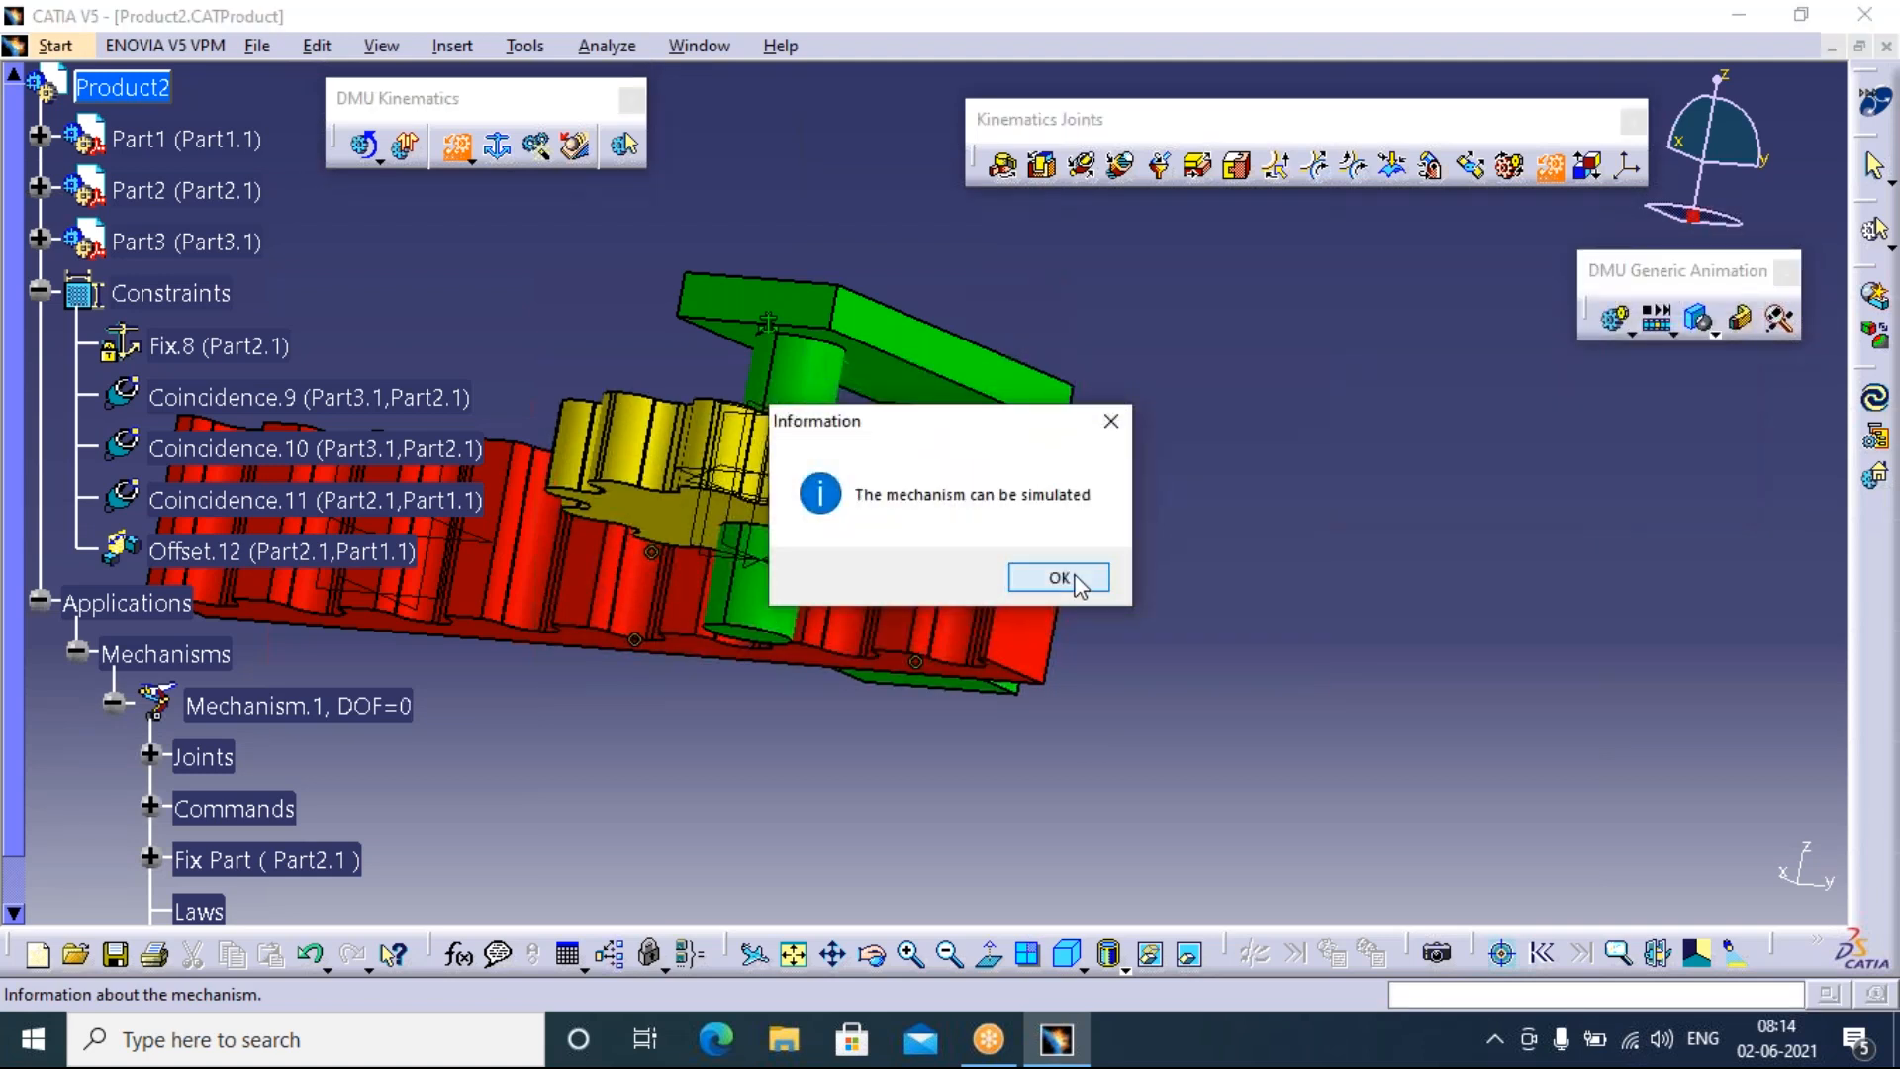
click(1068, 578)
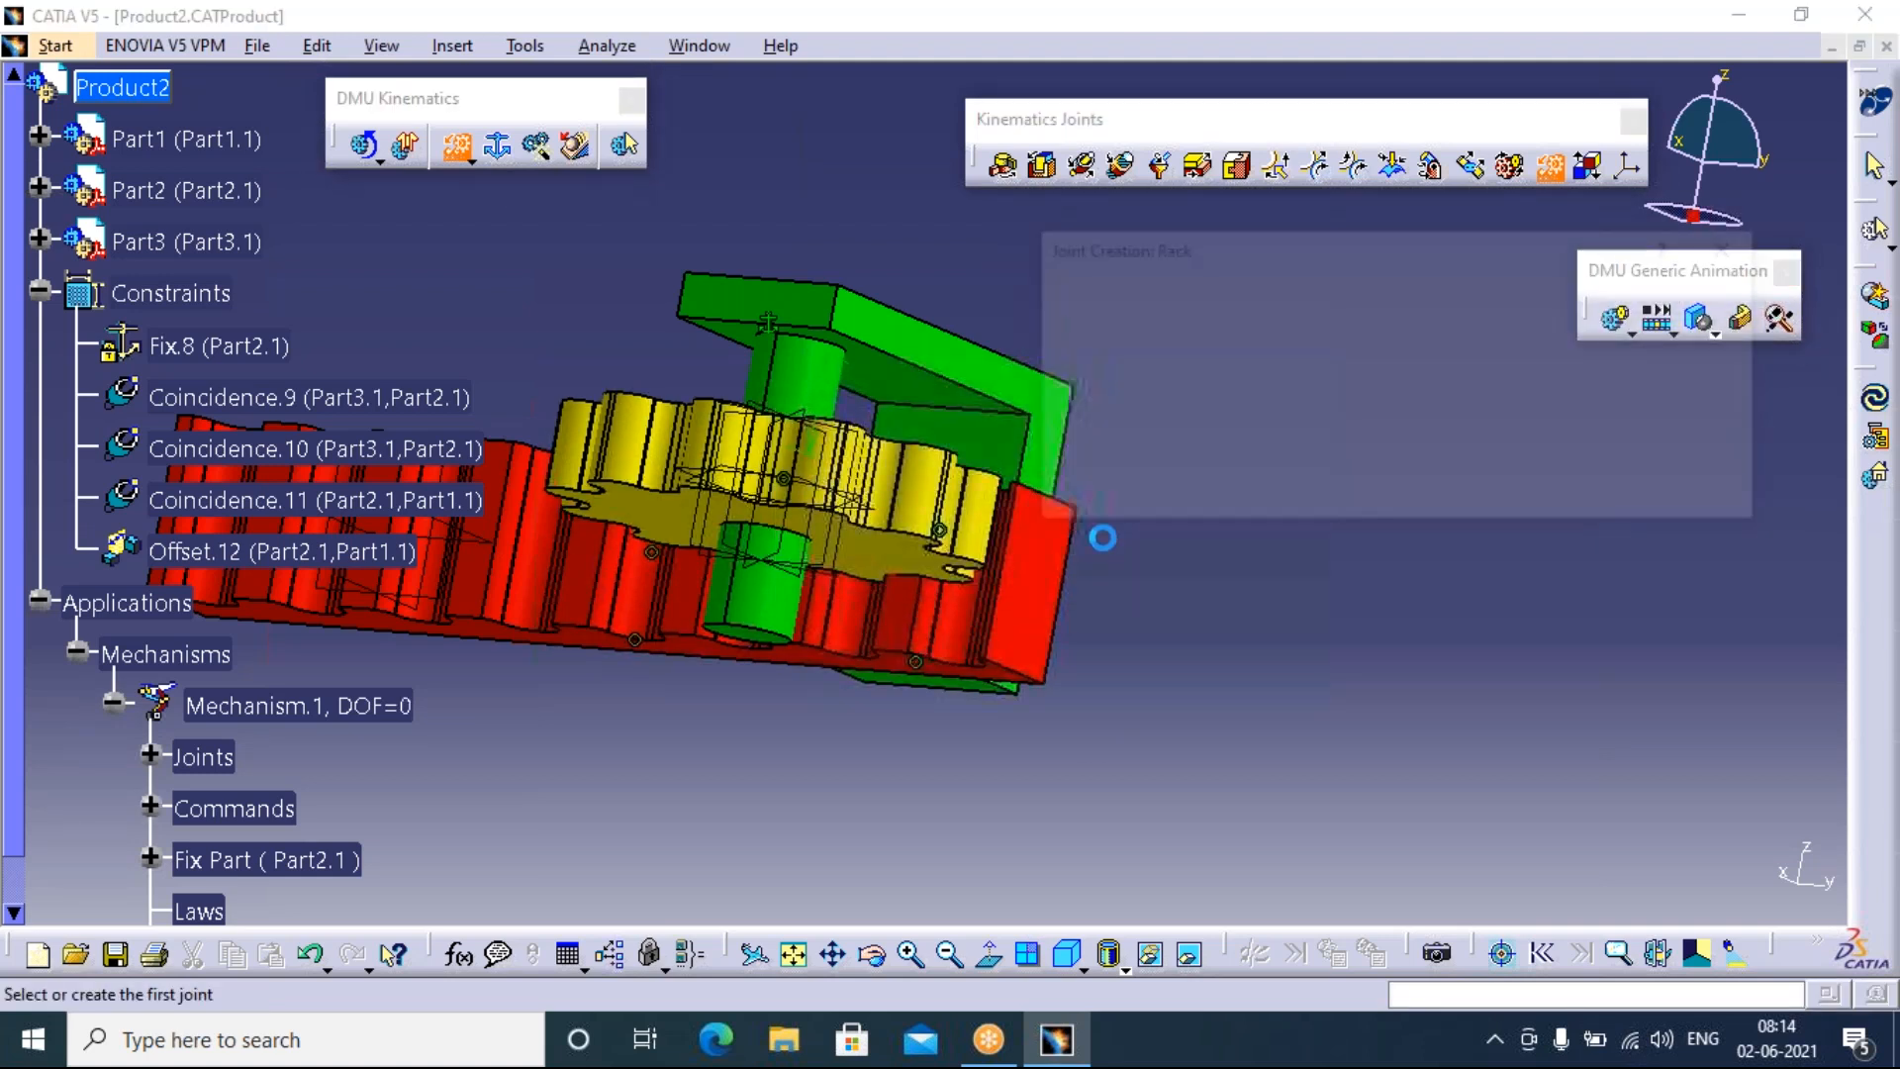
Cancel the second rack joint being created and expand the Joints branch of Mechanism.1
click(873, 954)
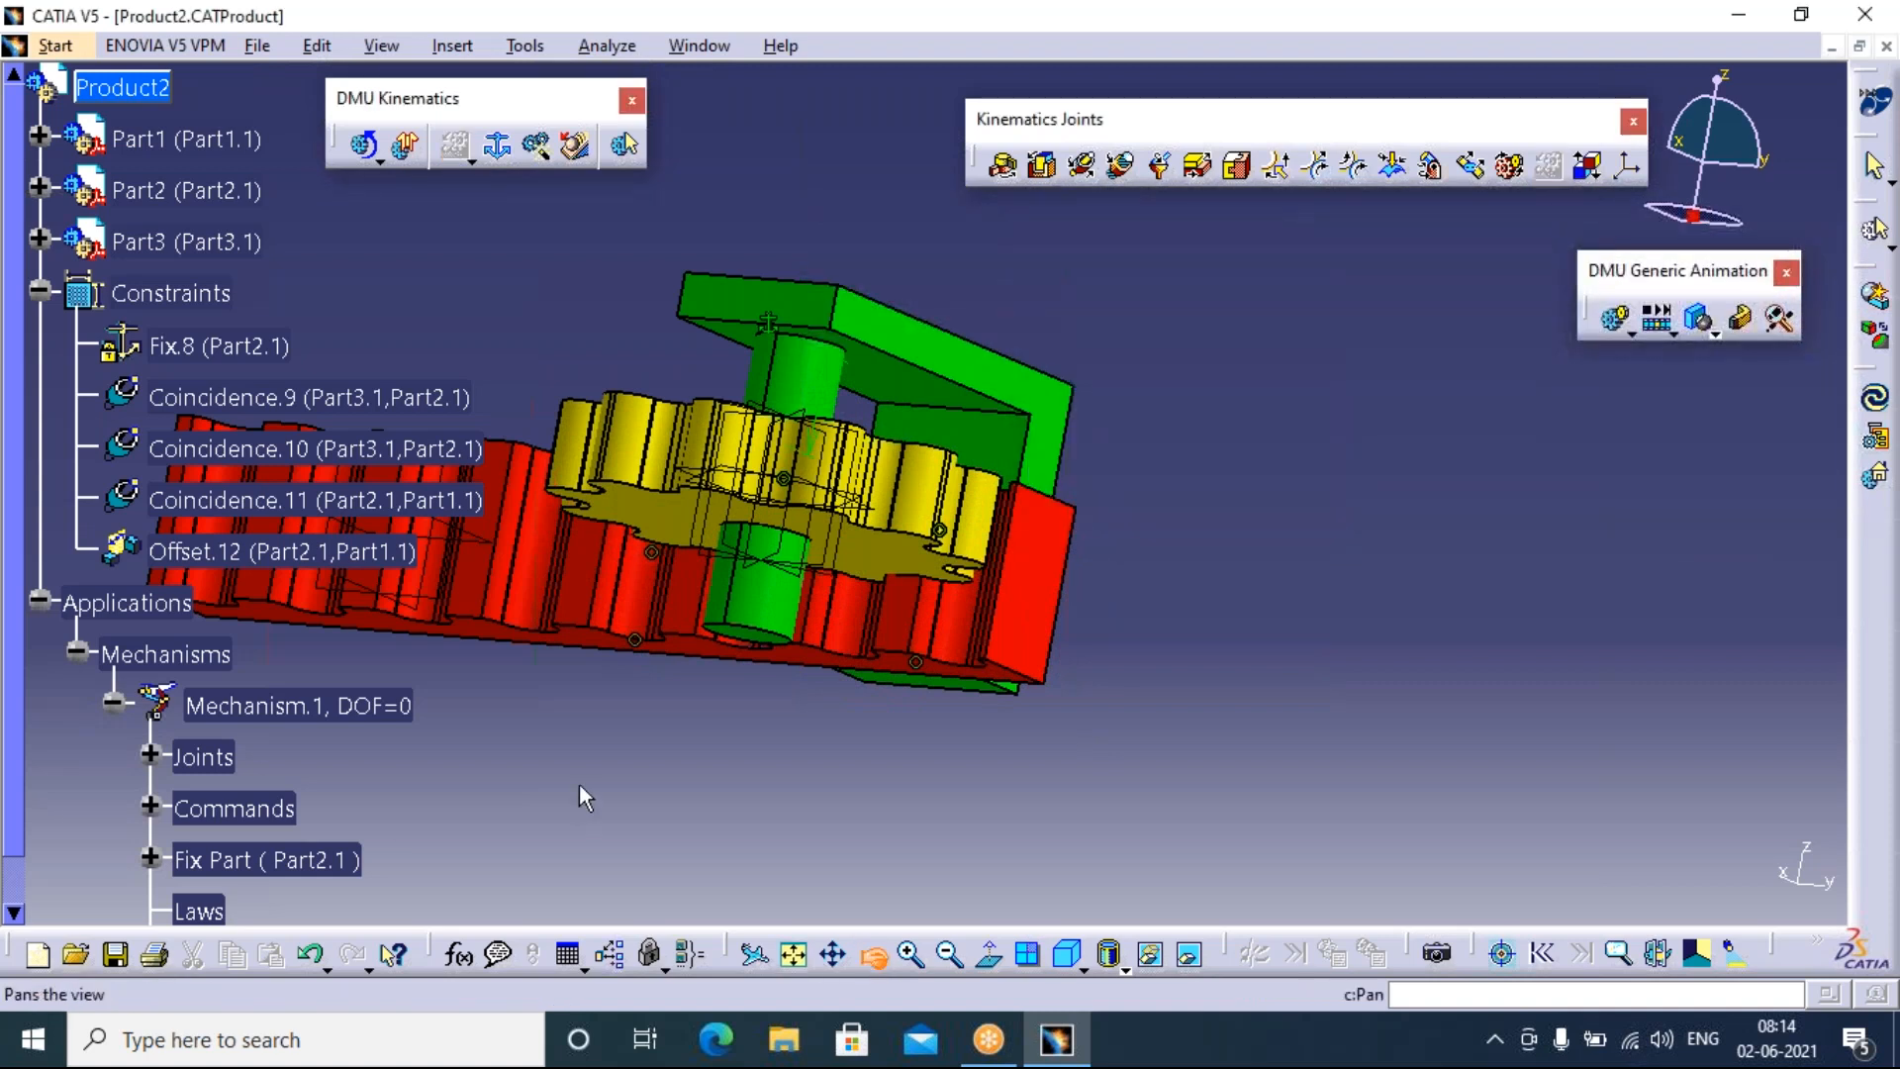
drag(579, 781, 584, 500)
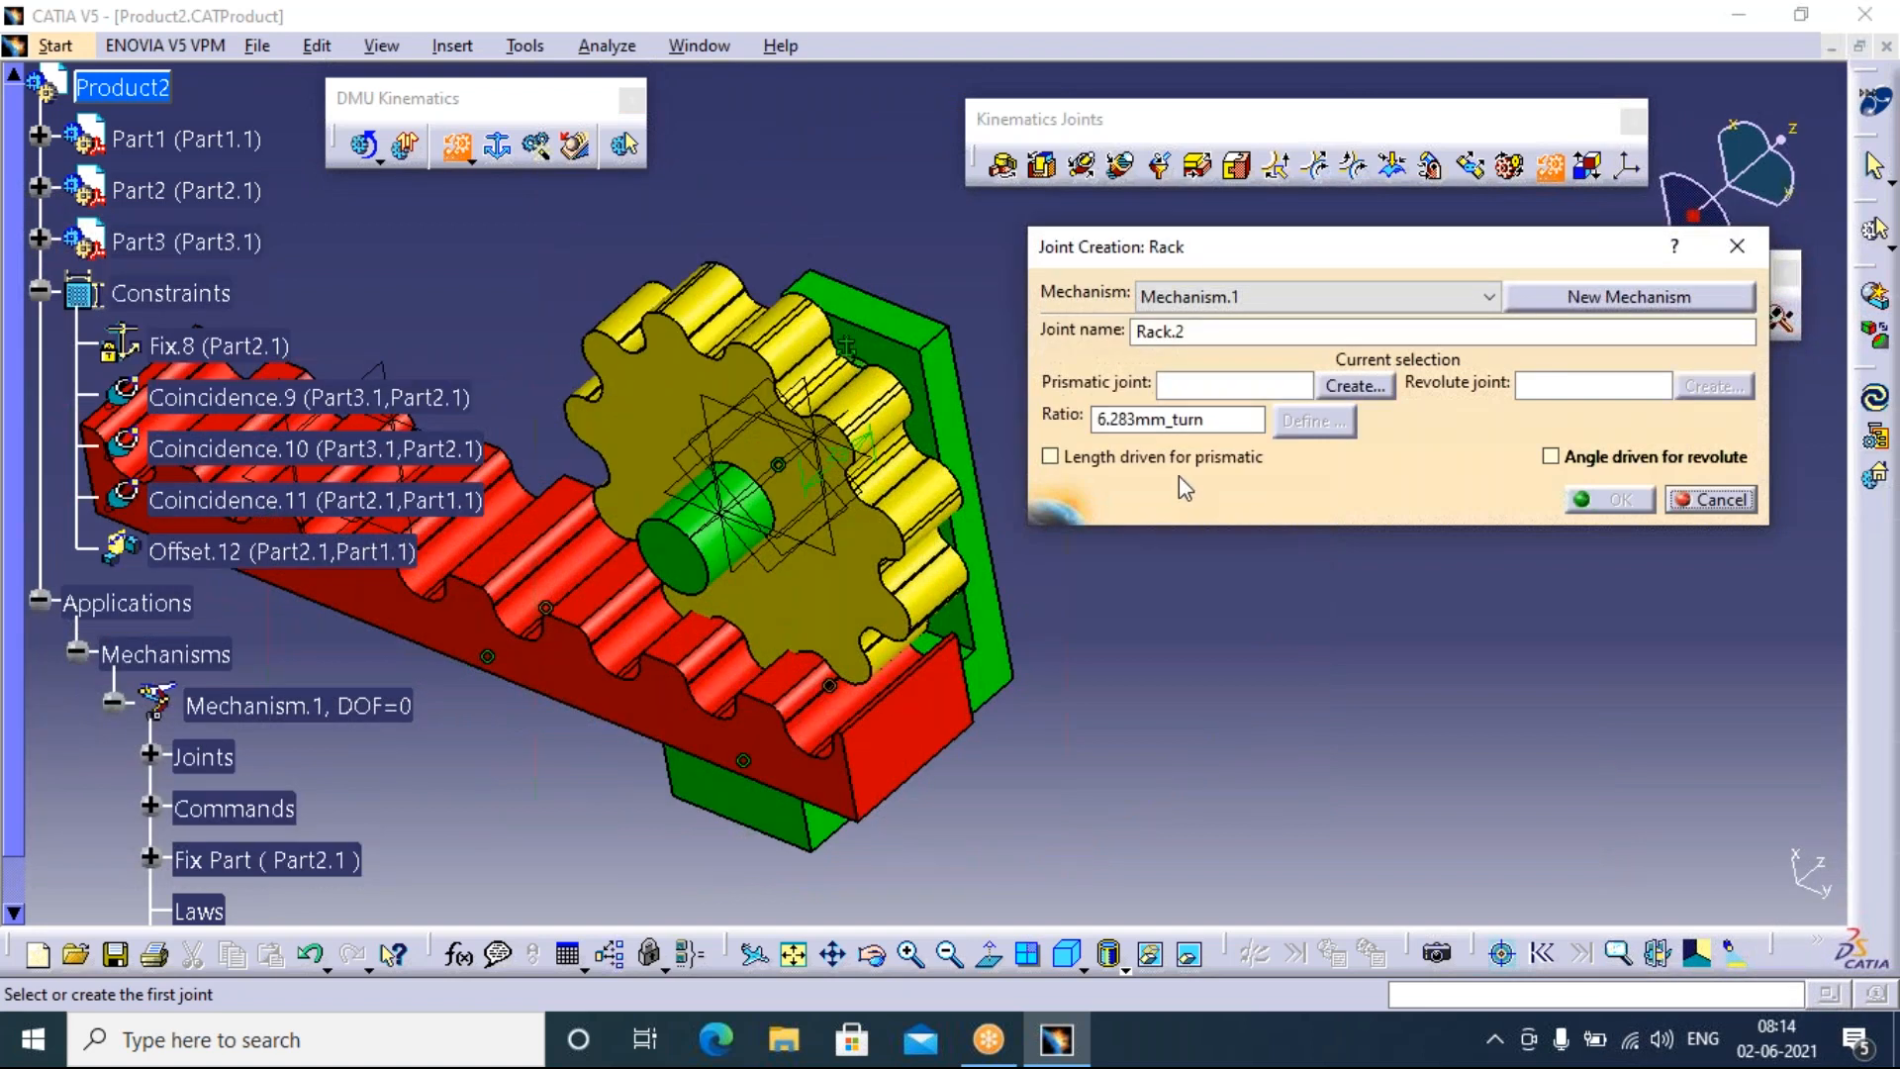
click(1738, 250)
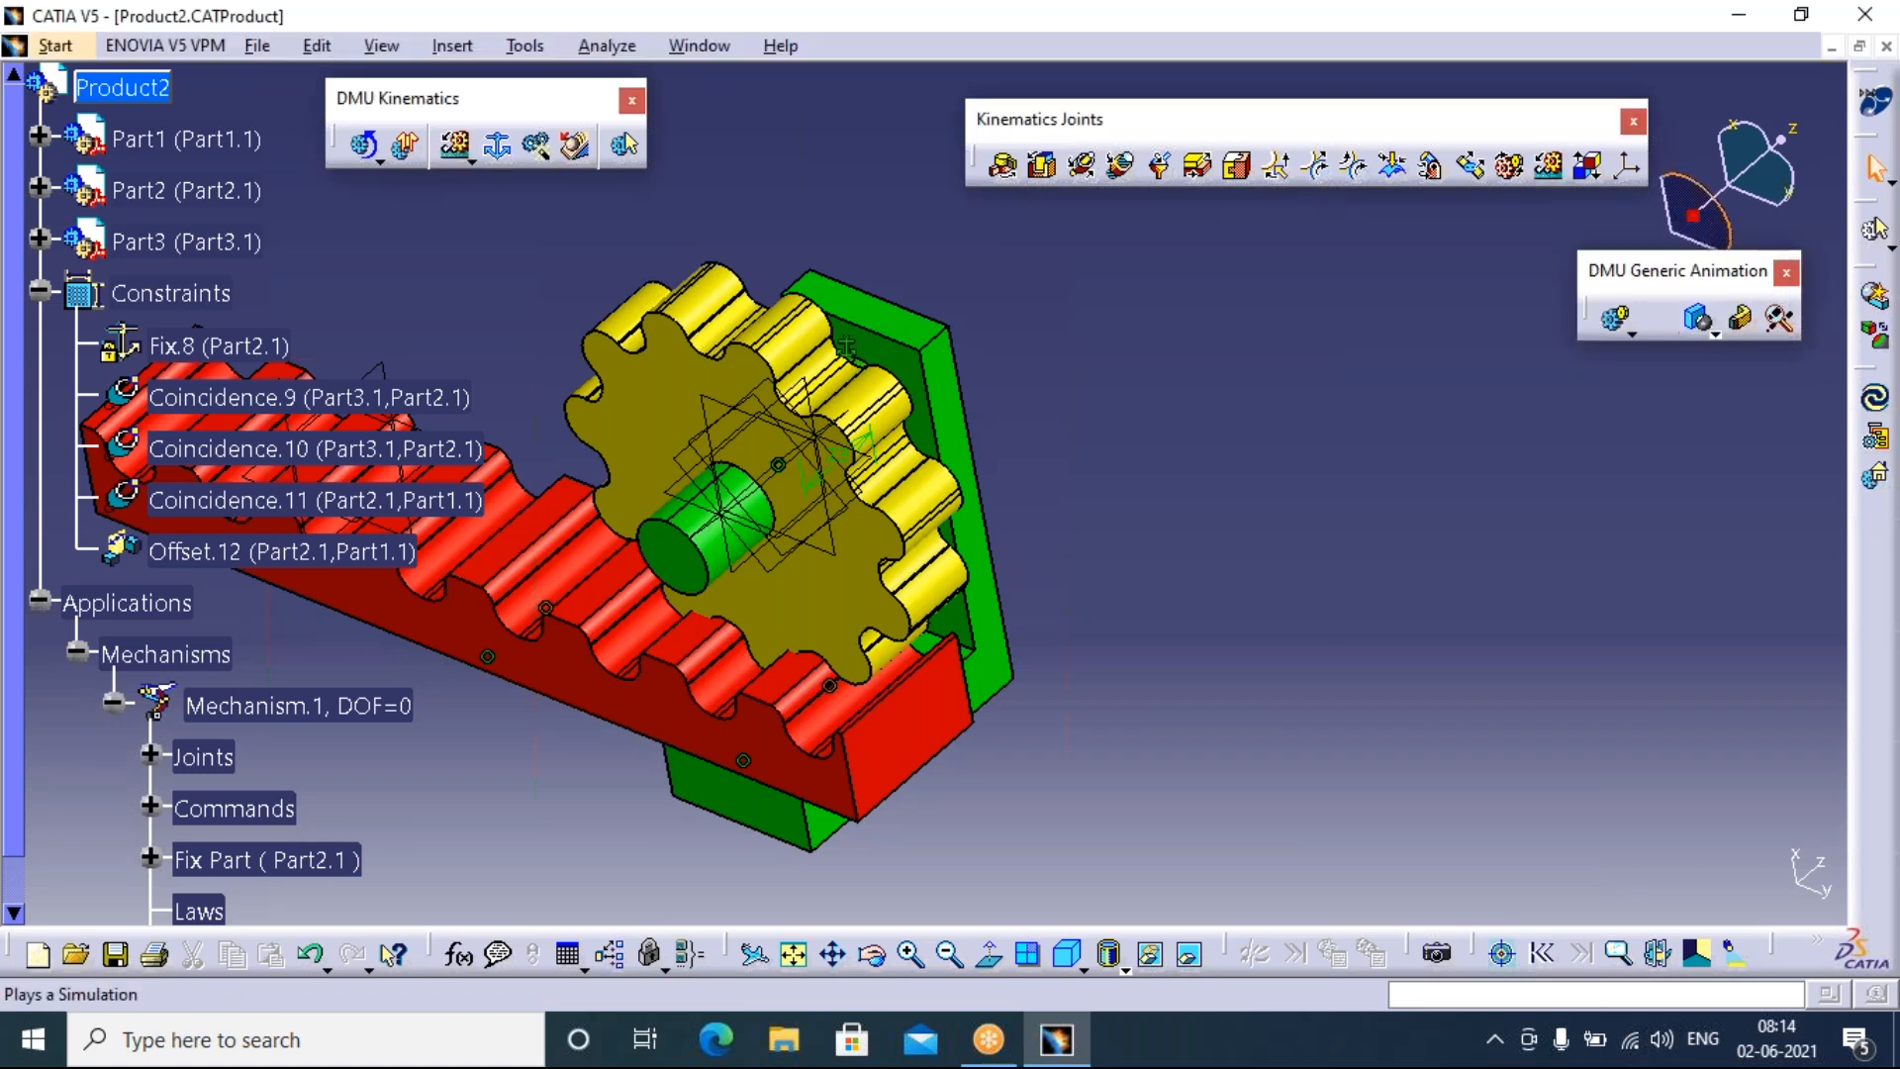
click(151, 755)
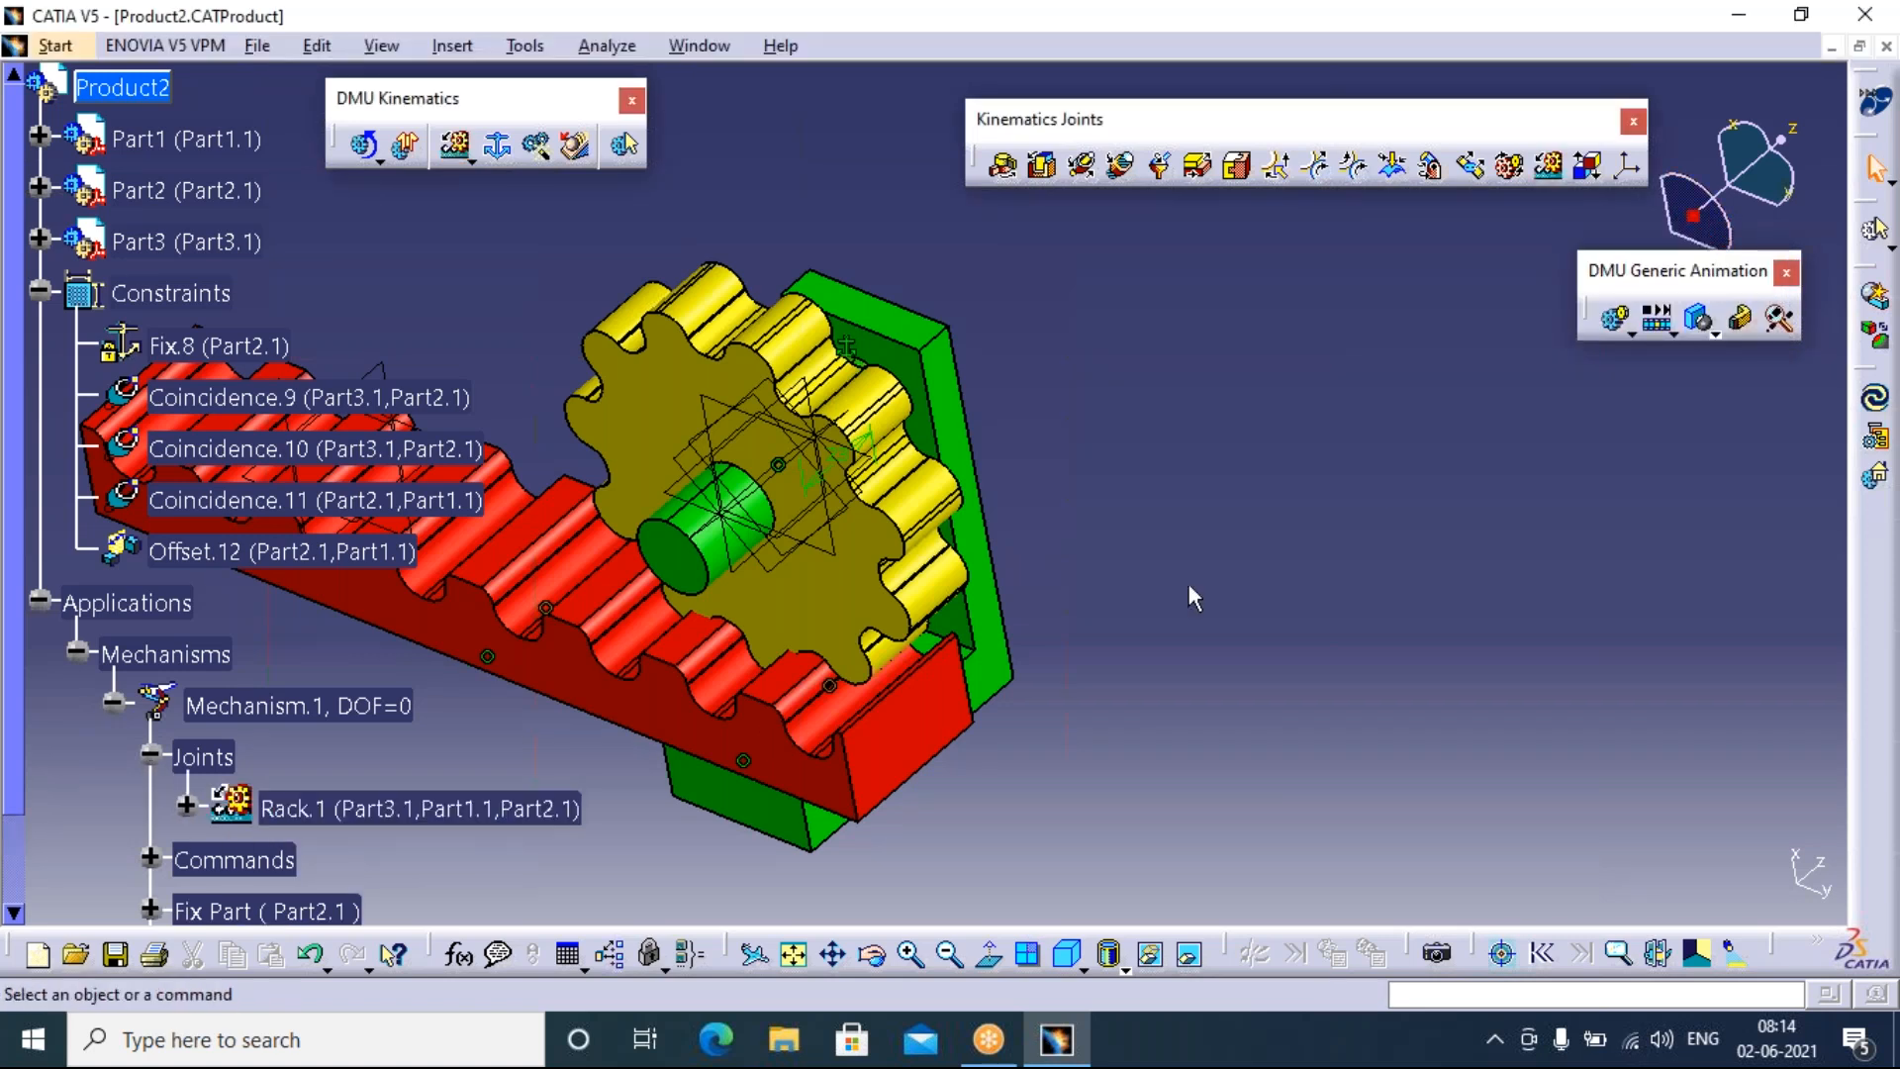
Create a simulation of Mechanism.1 and run Command.1 to -360 and back to 0
click(1613, 317)
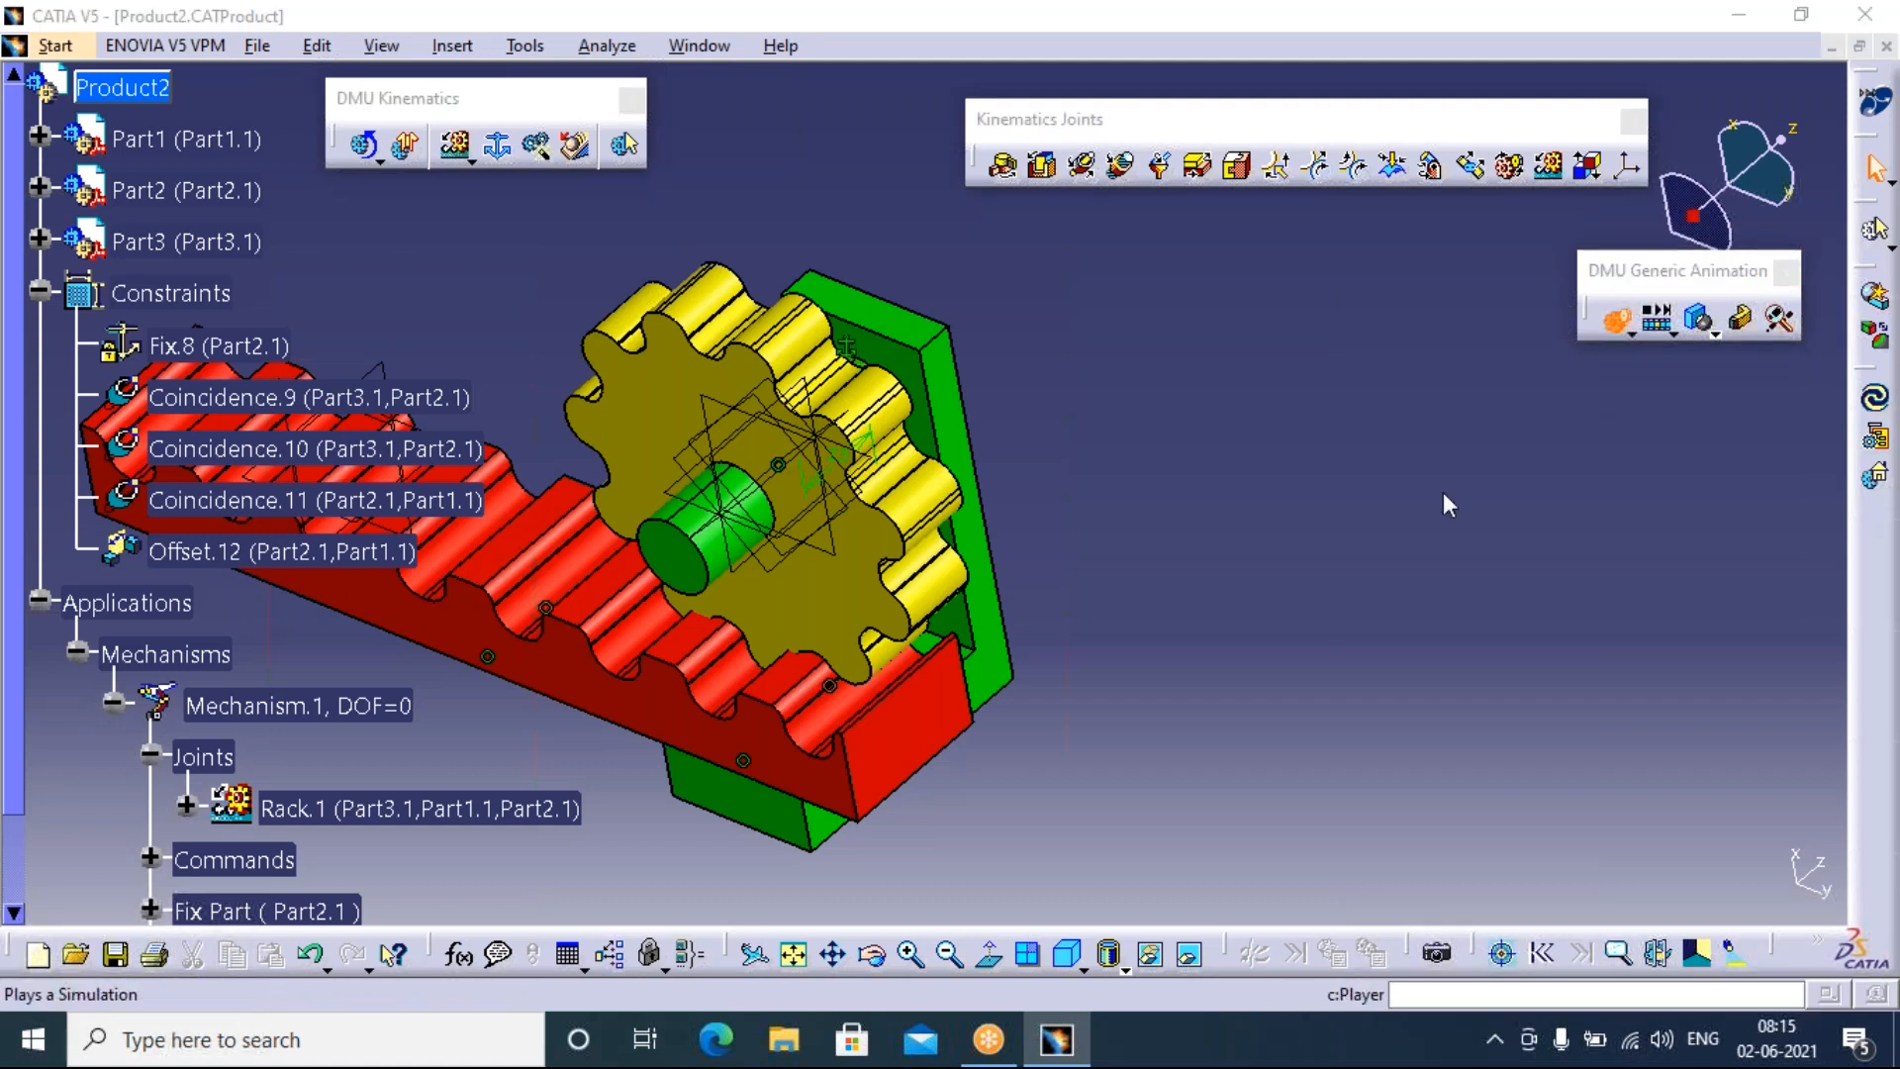
click(1385, 693)
click(1665, 877)
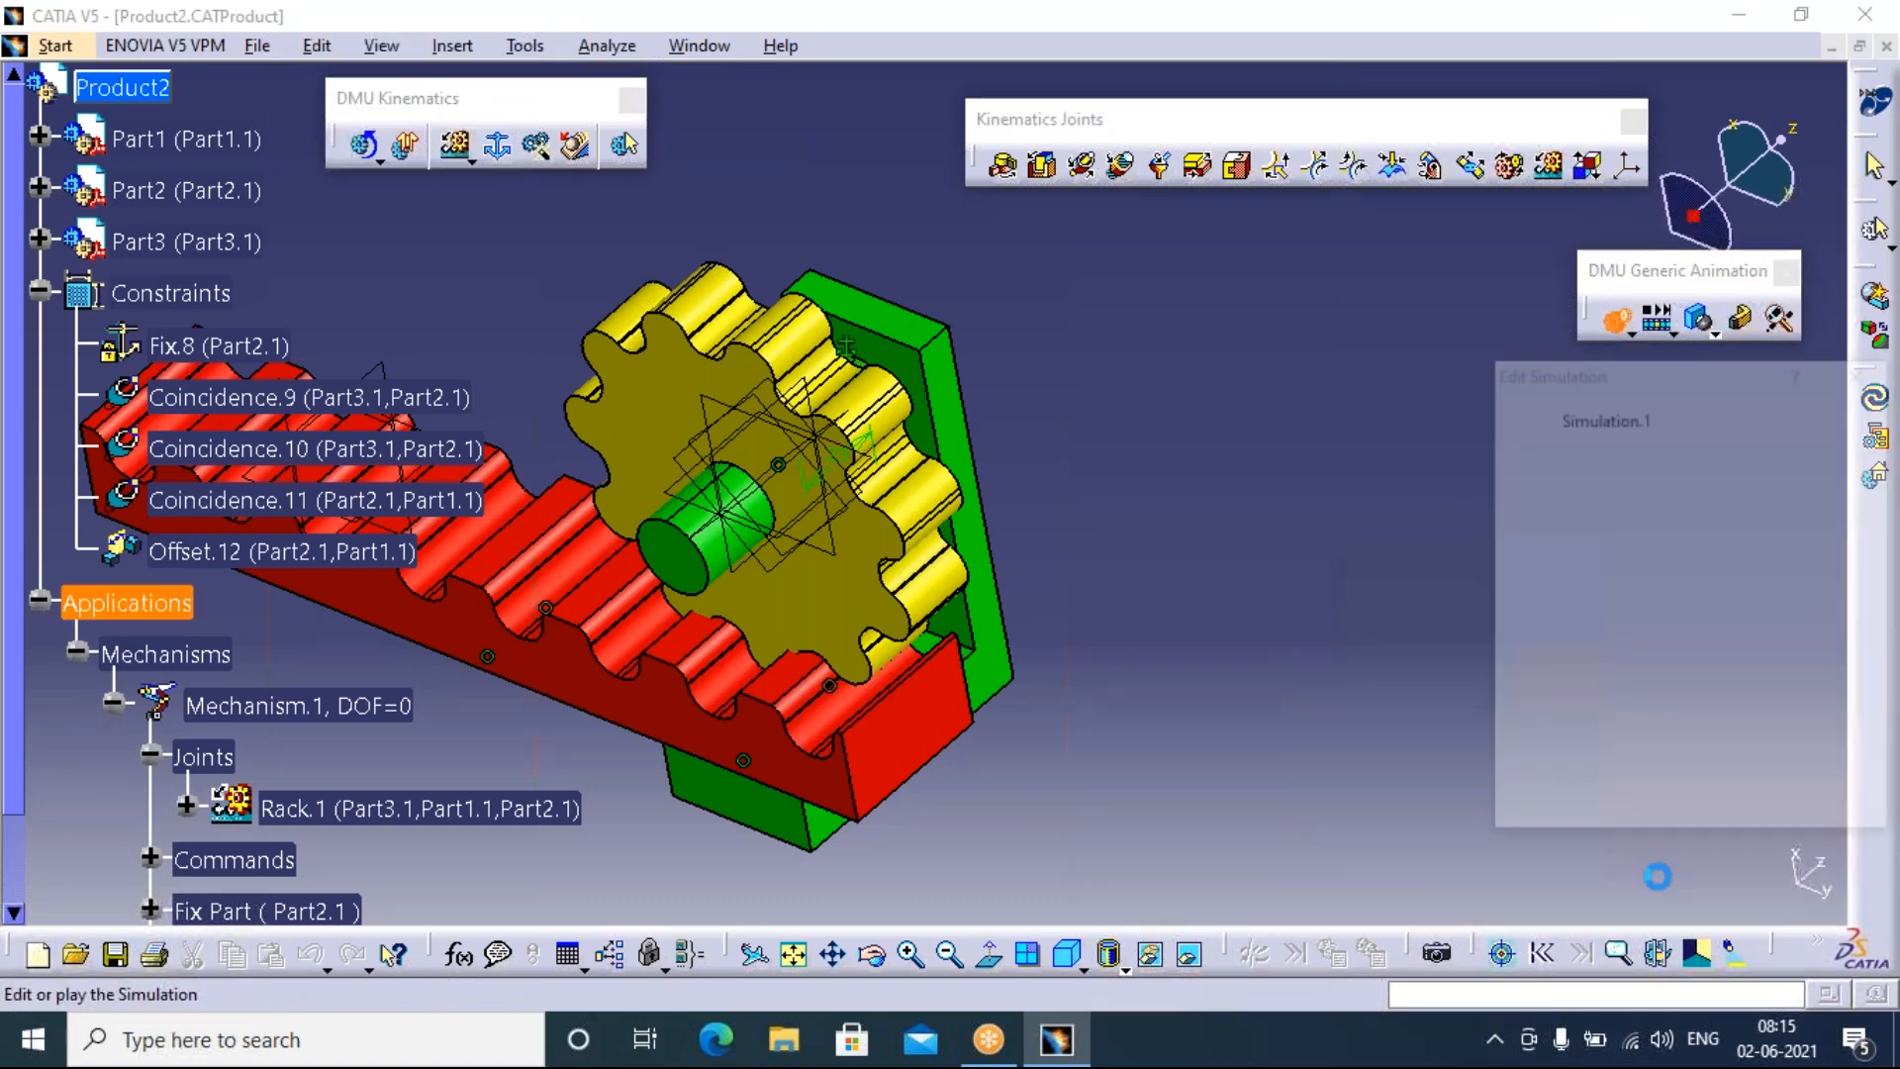
drag(821, 780, 1357, 432)
drag(1210, 485, 1092, 492)
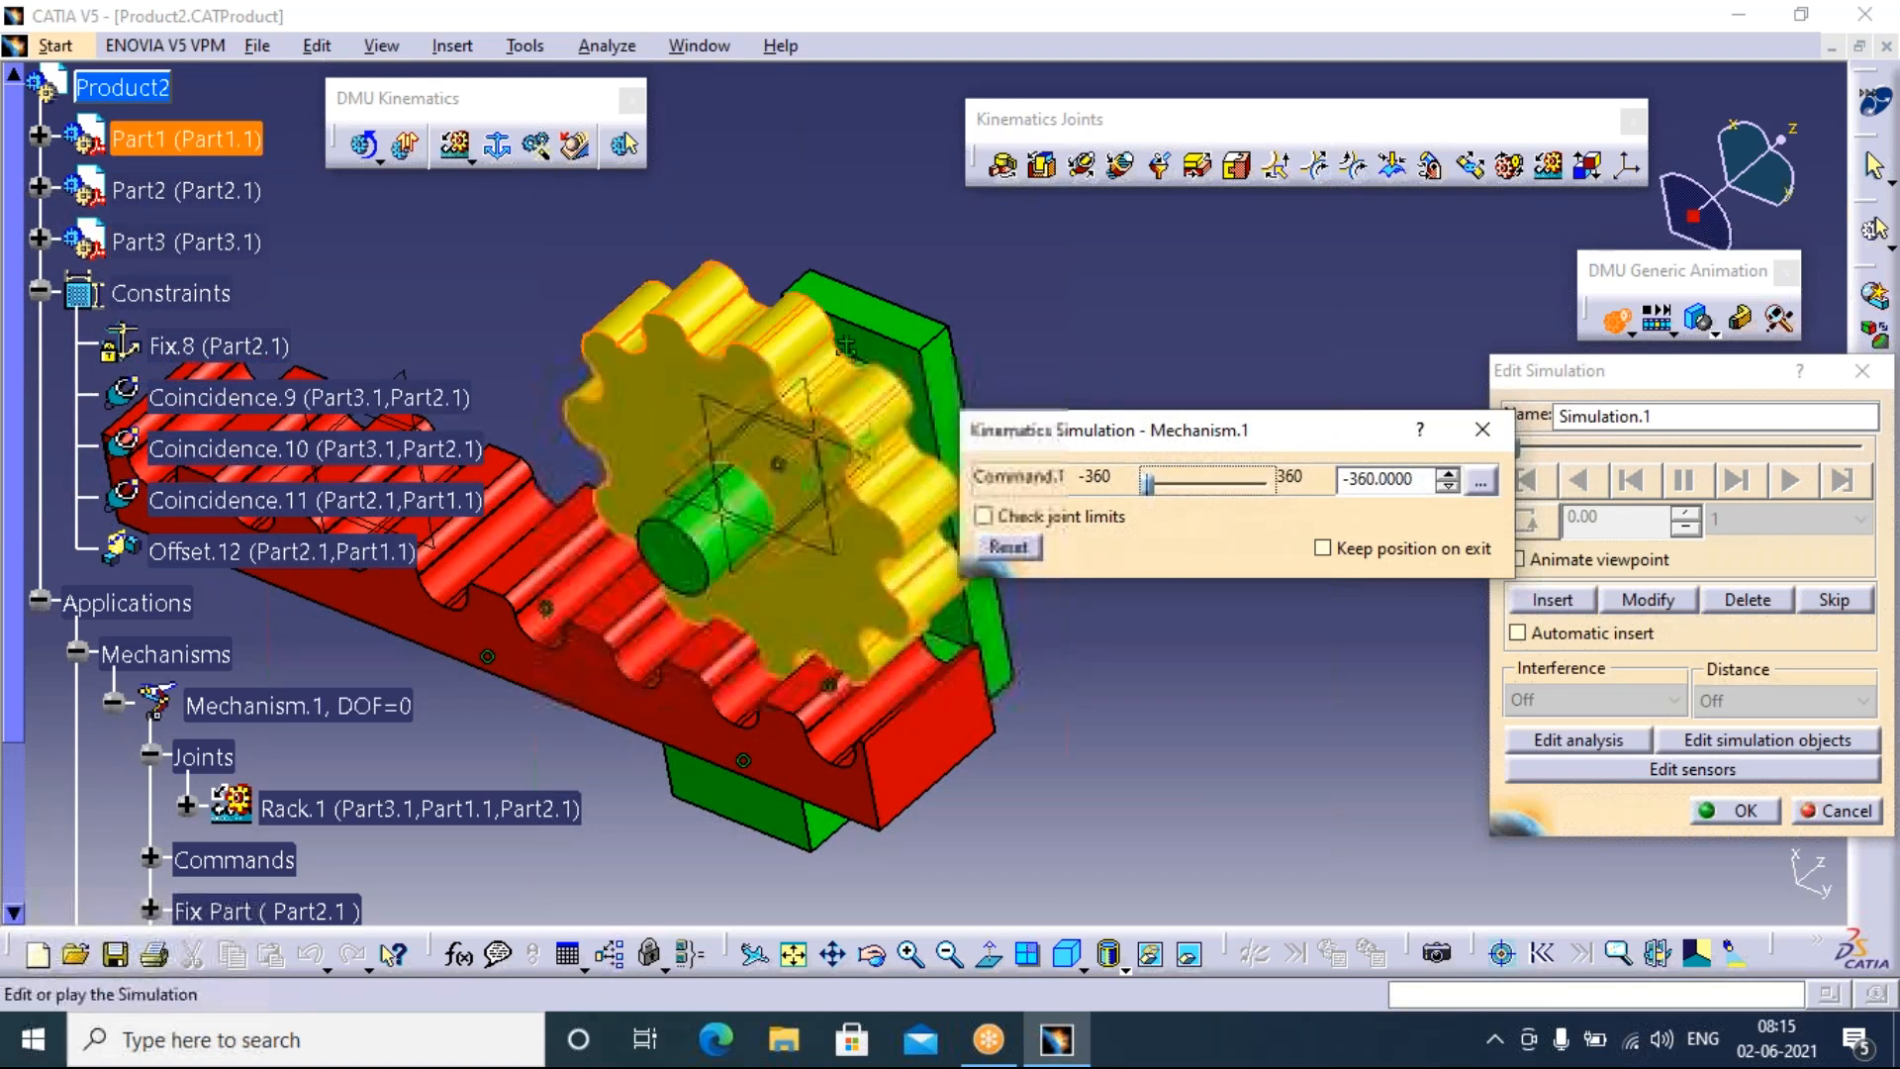
click(1481, 487)
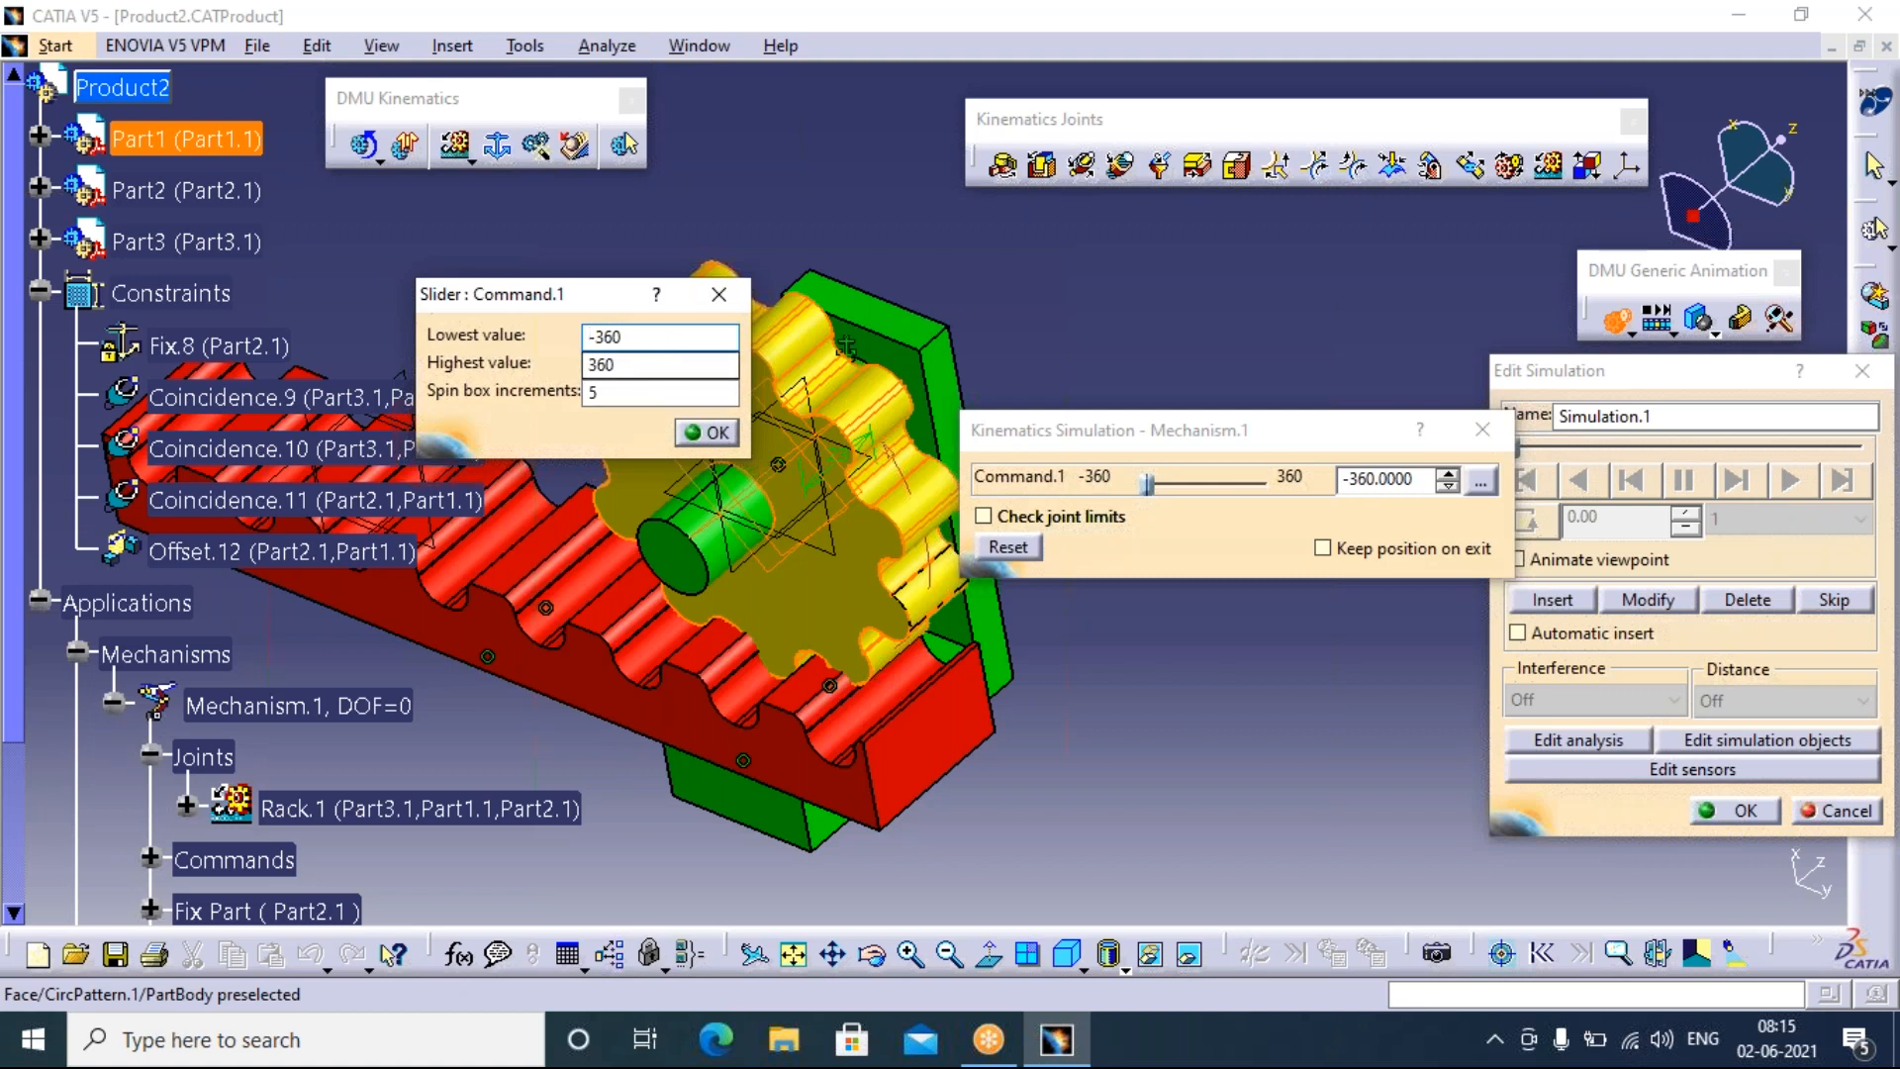
click(718, 294)
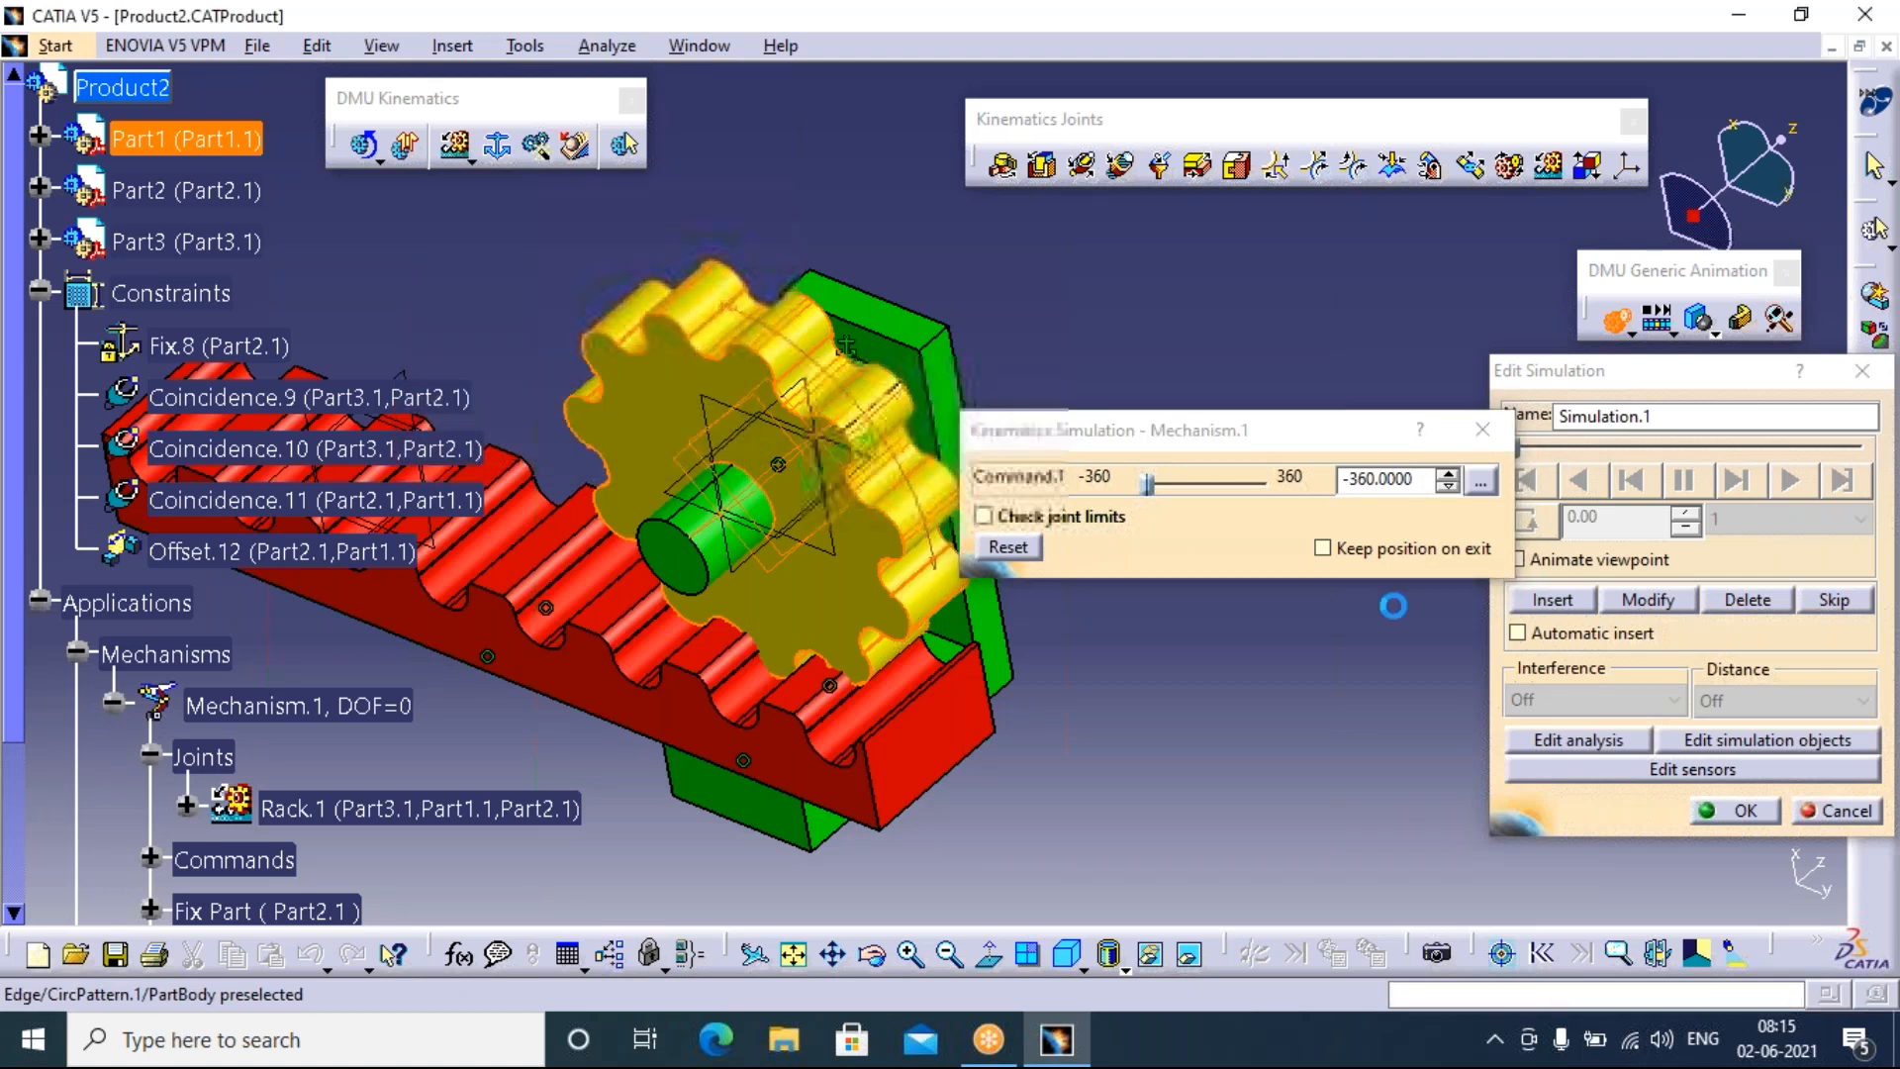
mouse_move(1147, 483)
mouse_down()
mouse_move(1244, 485)
mouse_move(1073, 485)
mouse_move(1171, 484)
mouse_up()
Set the highest value of the Command.1 slider to 0
click(1479, 482)
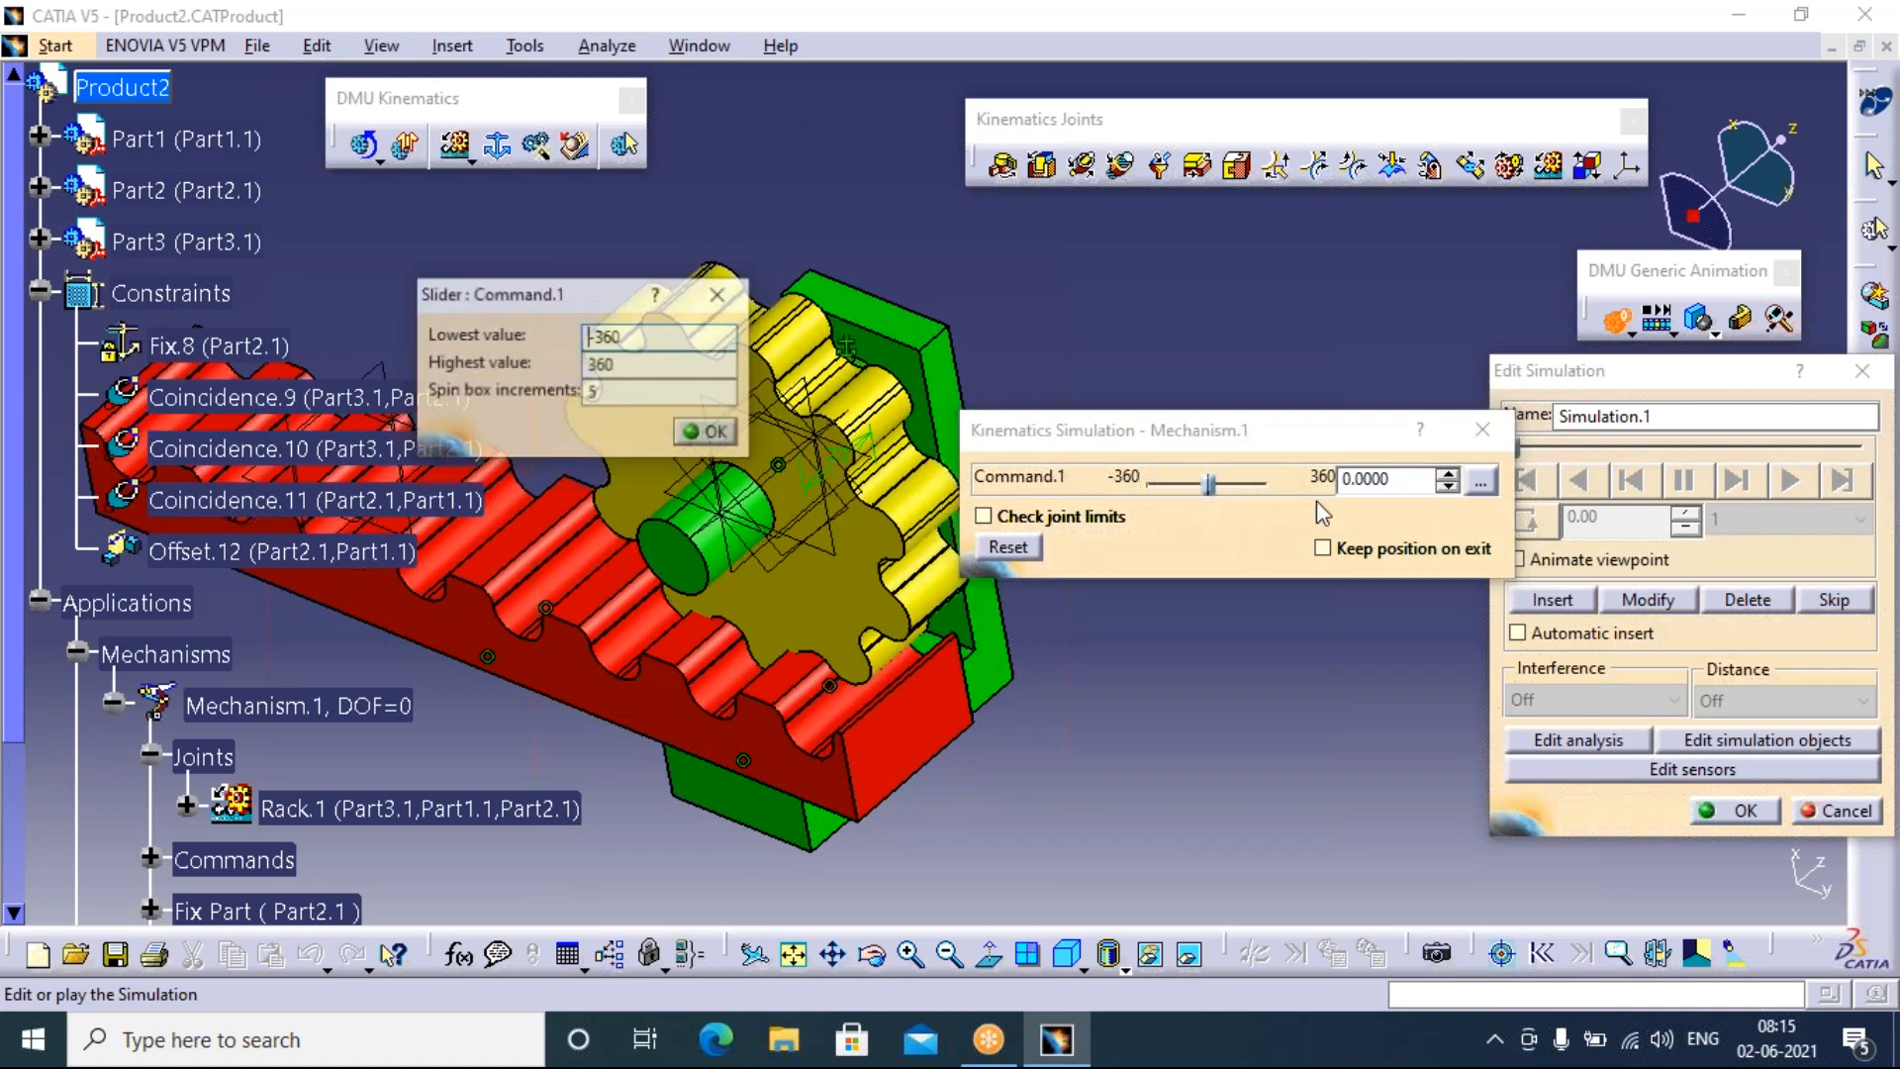
drag(670, 332, 534, 335)
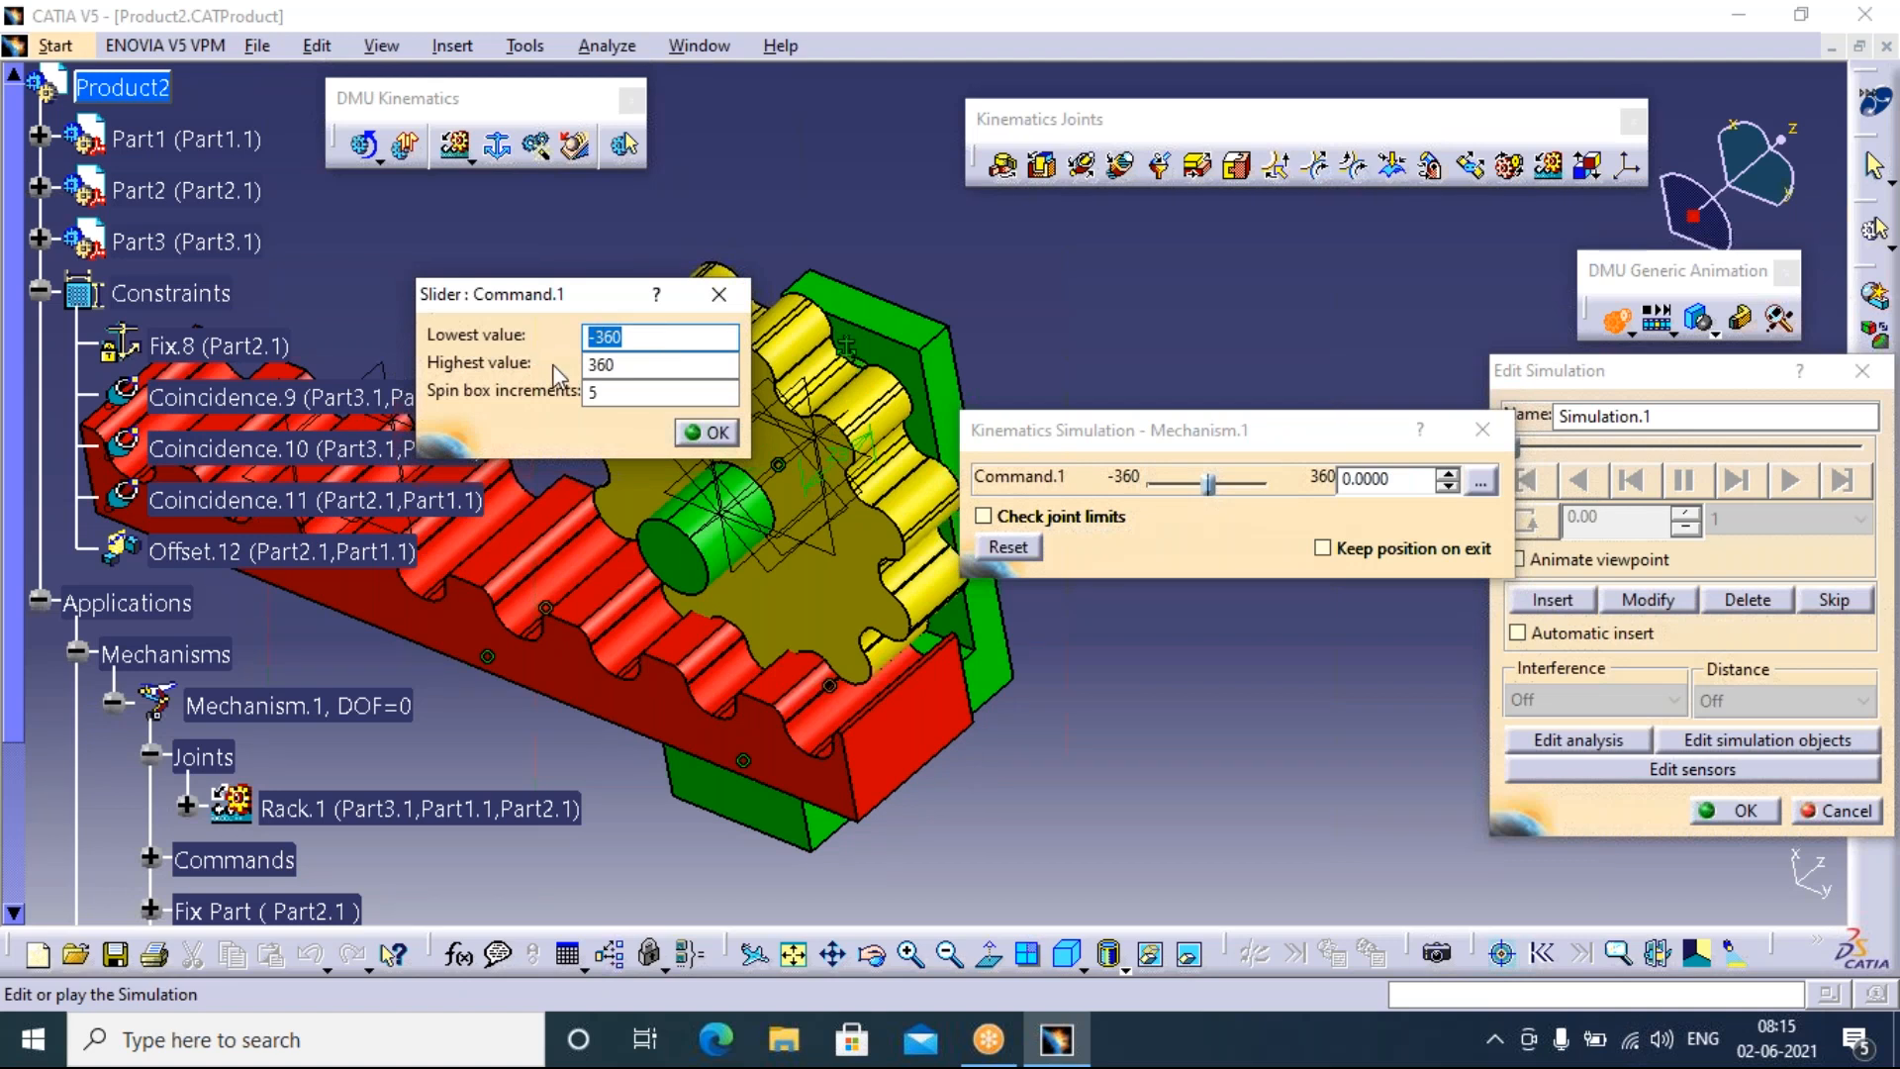
drag(651, 364, 544, 345)
text(0)
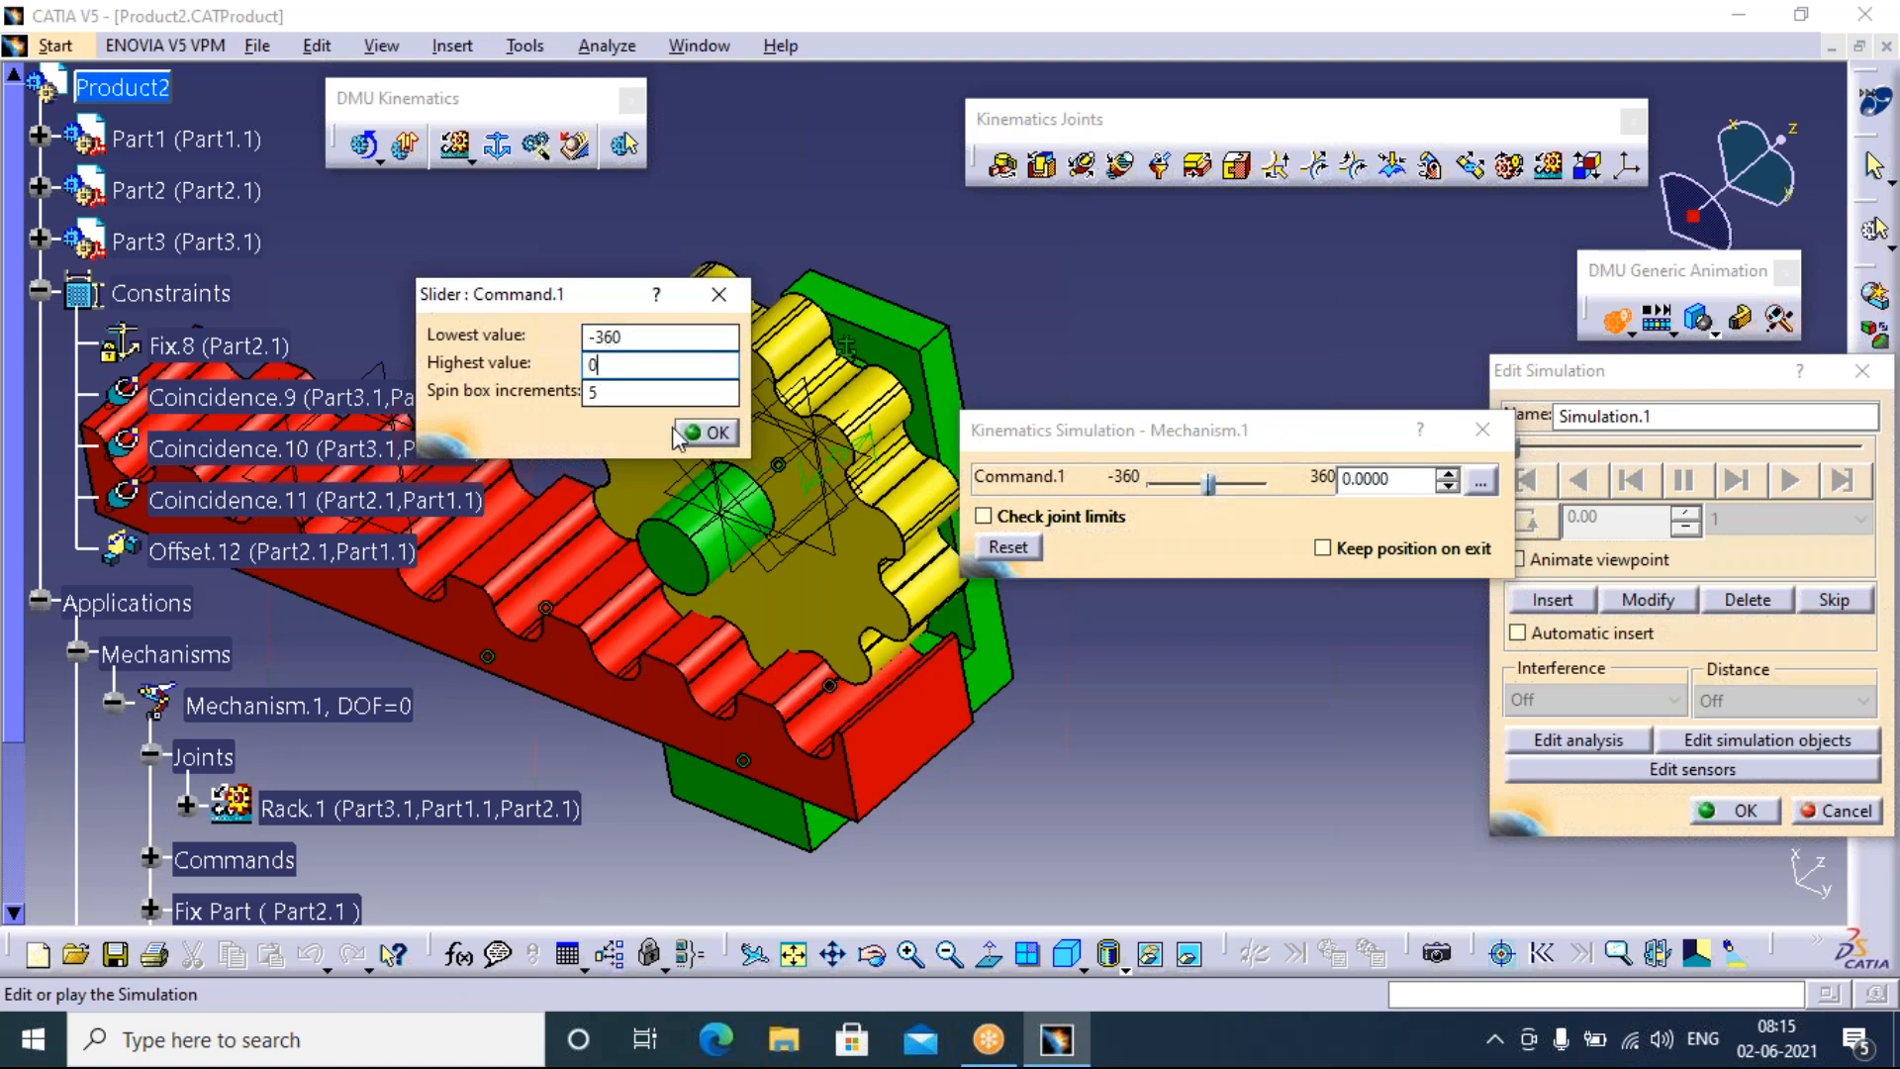
click(706, 433)
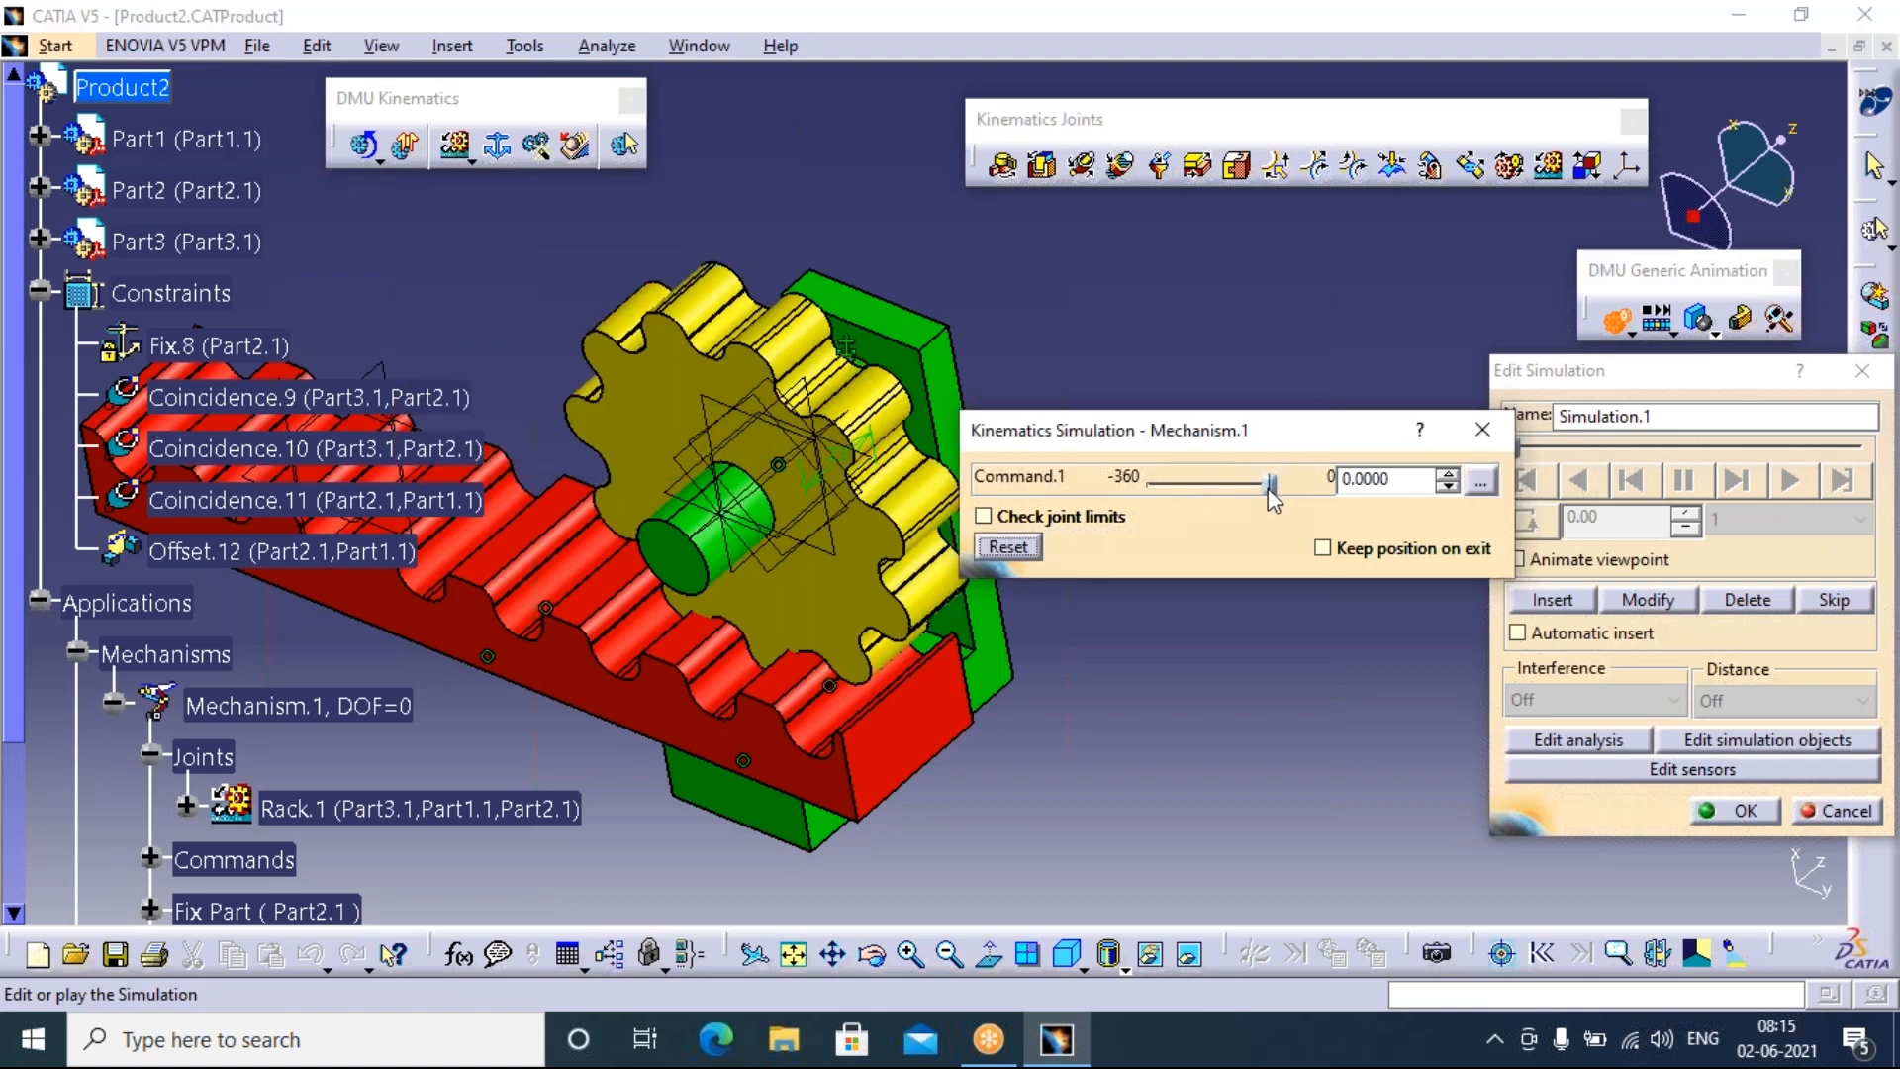
Preview the gear and rack motion down to -360 on Command.1 and try the joint limits check
drag(1272, 484, 979, 473)
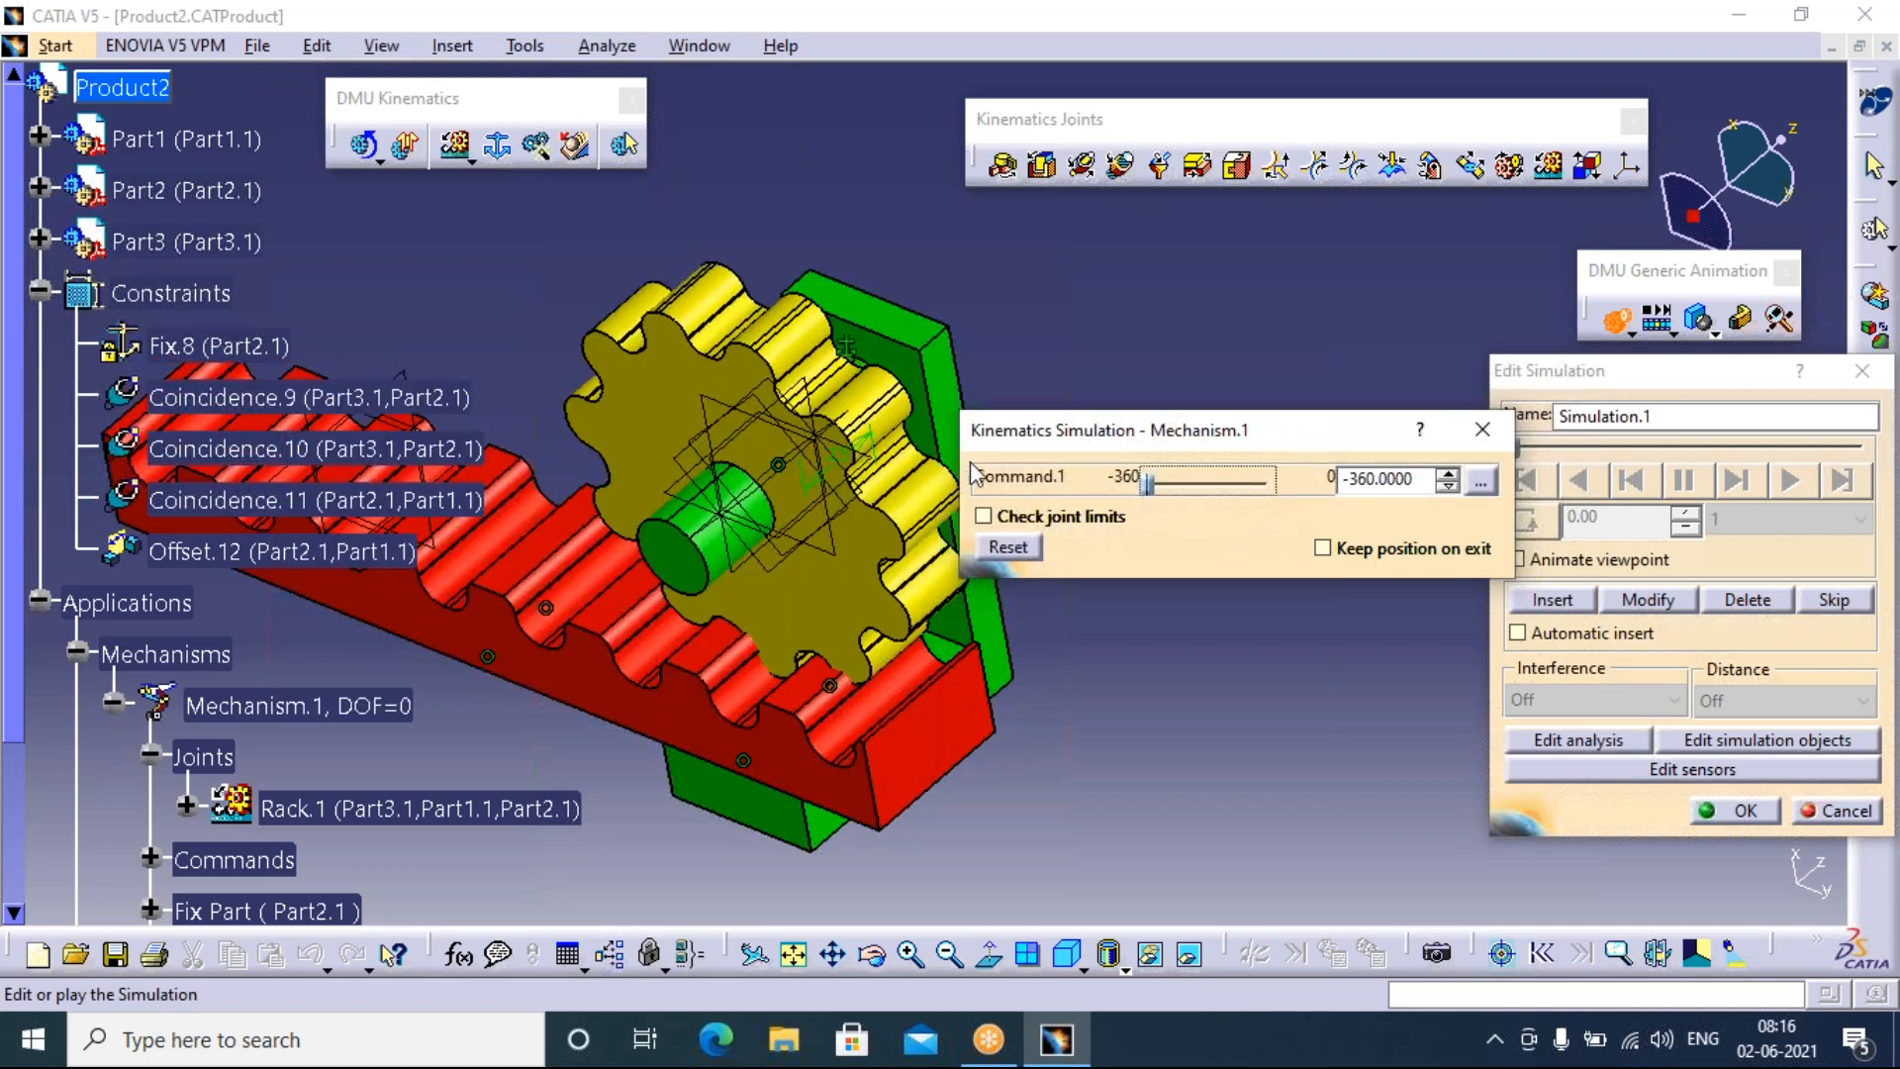
click(982, 516)
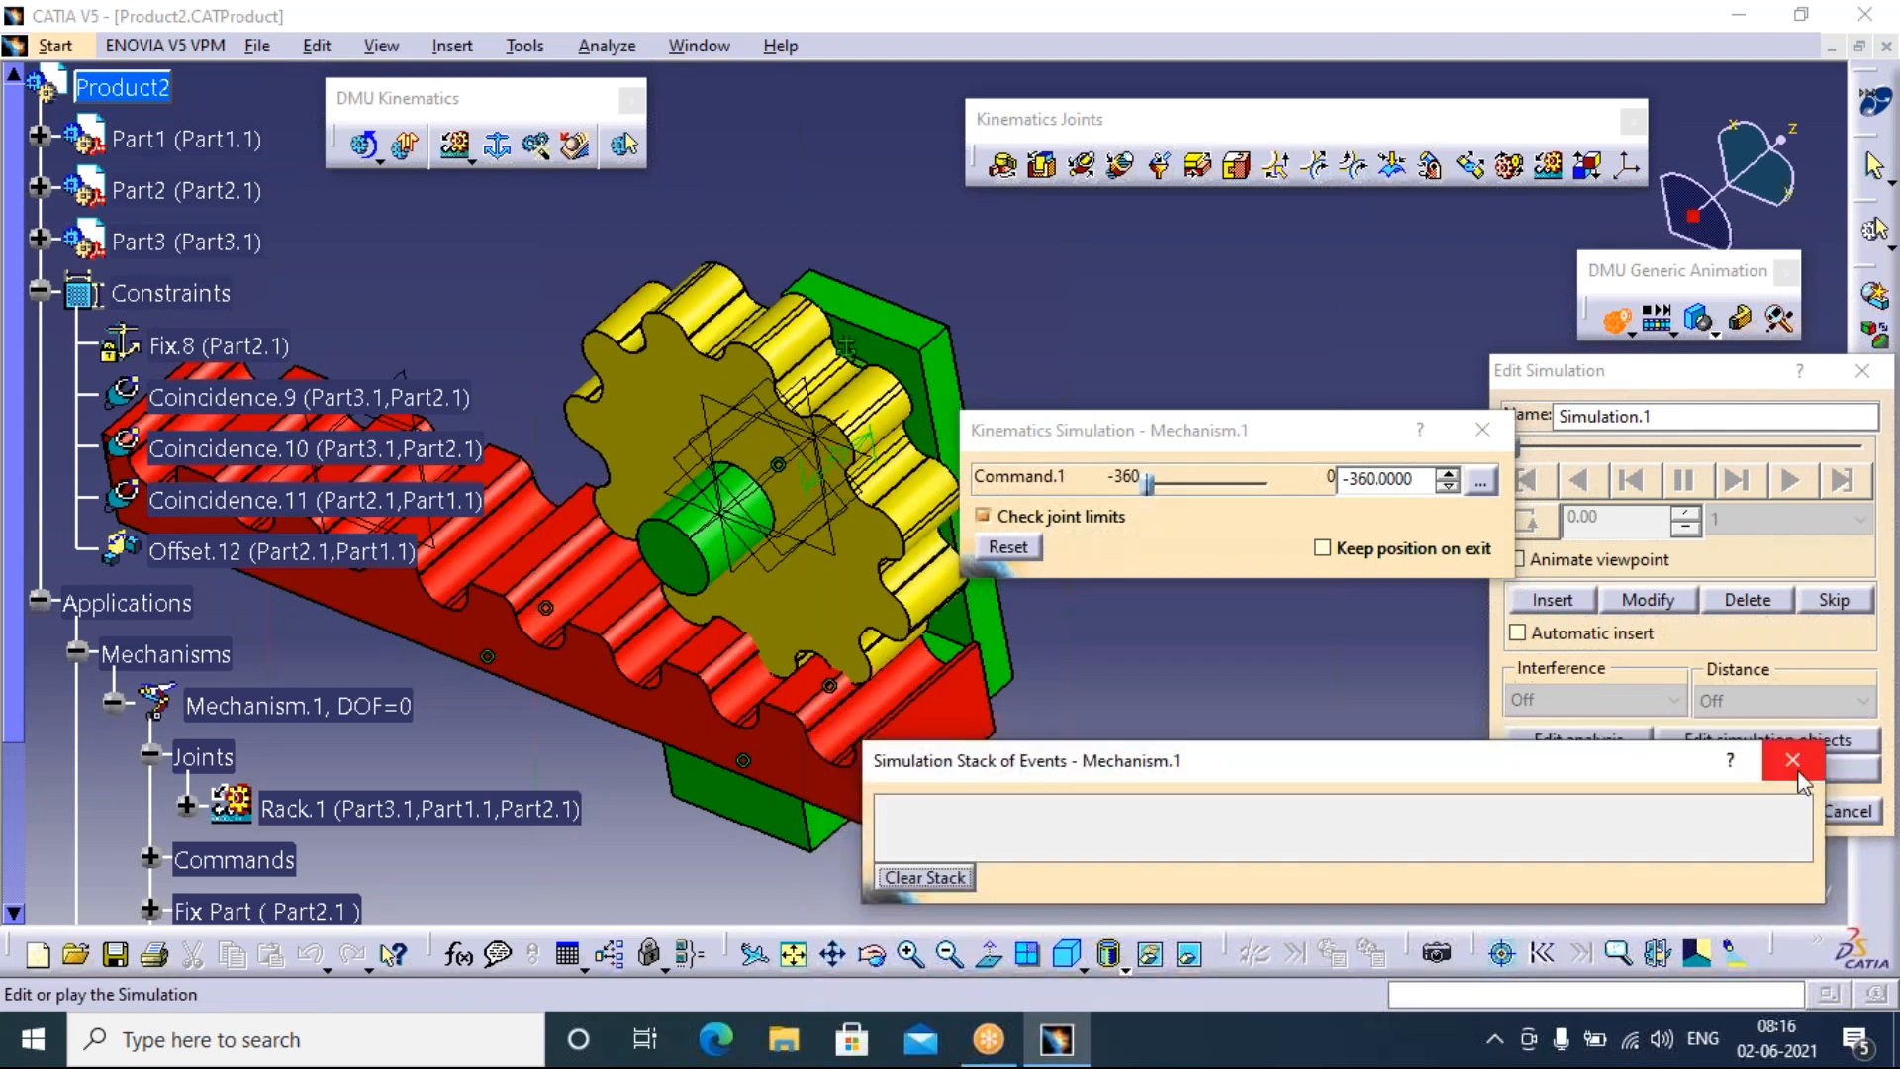
click(1792, 760)
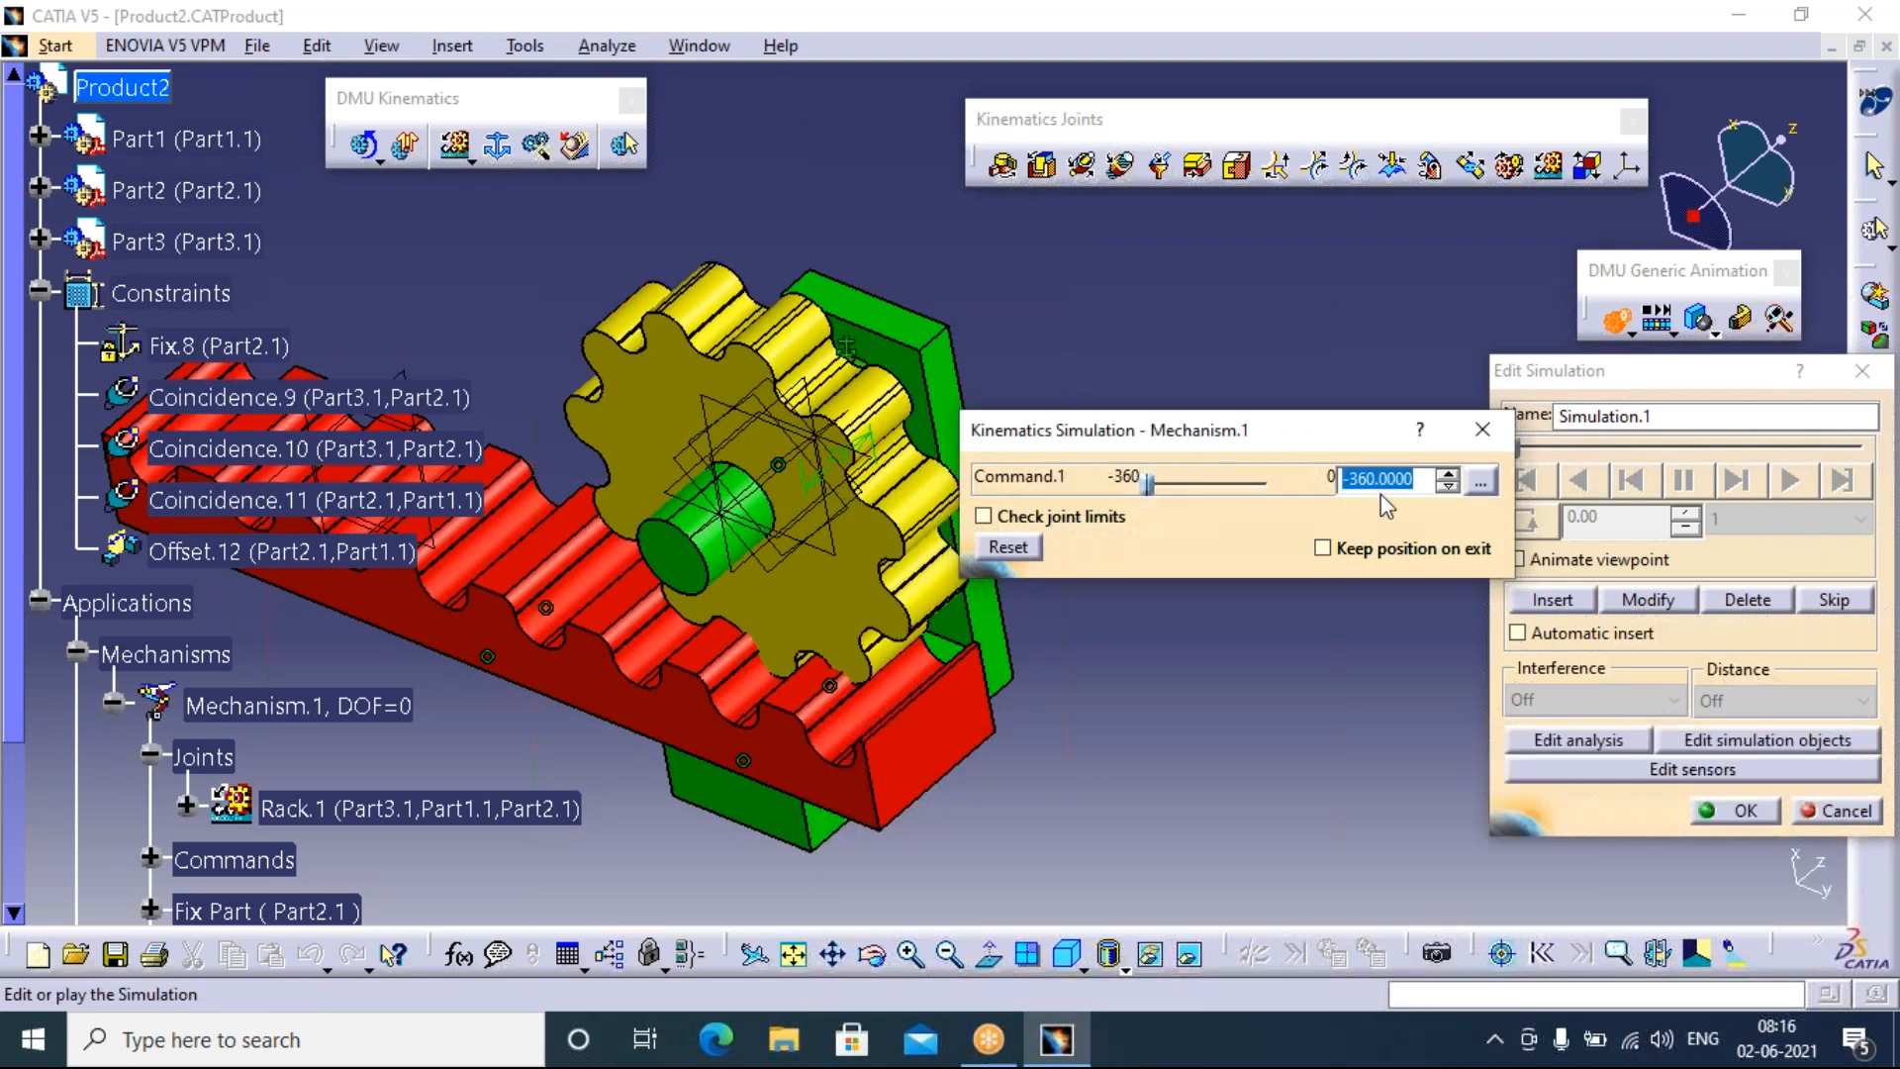
Set the lowest value of the Command.1 slider to -700
click(1479, 481)
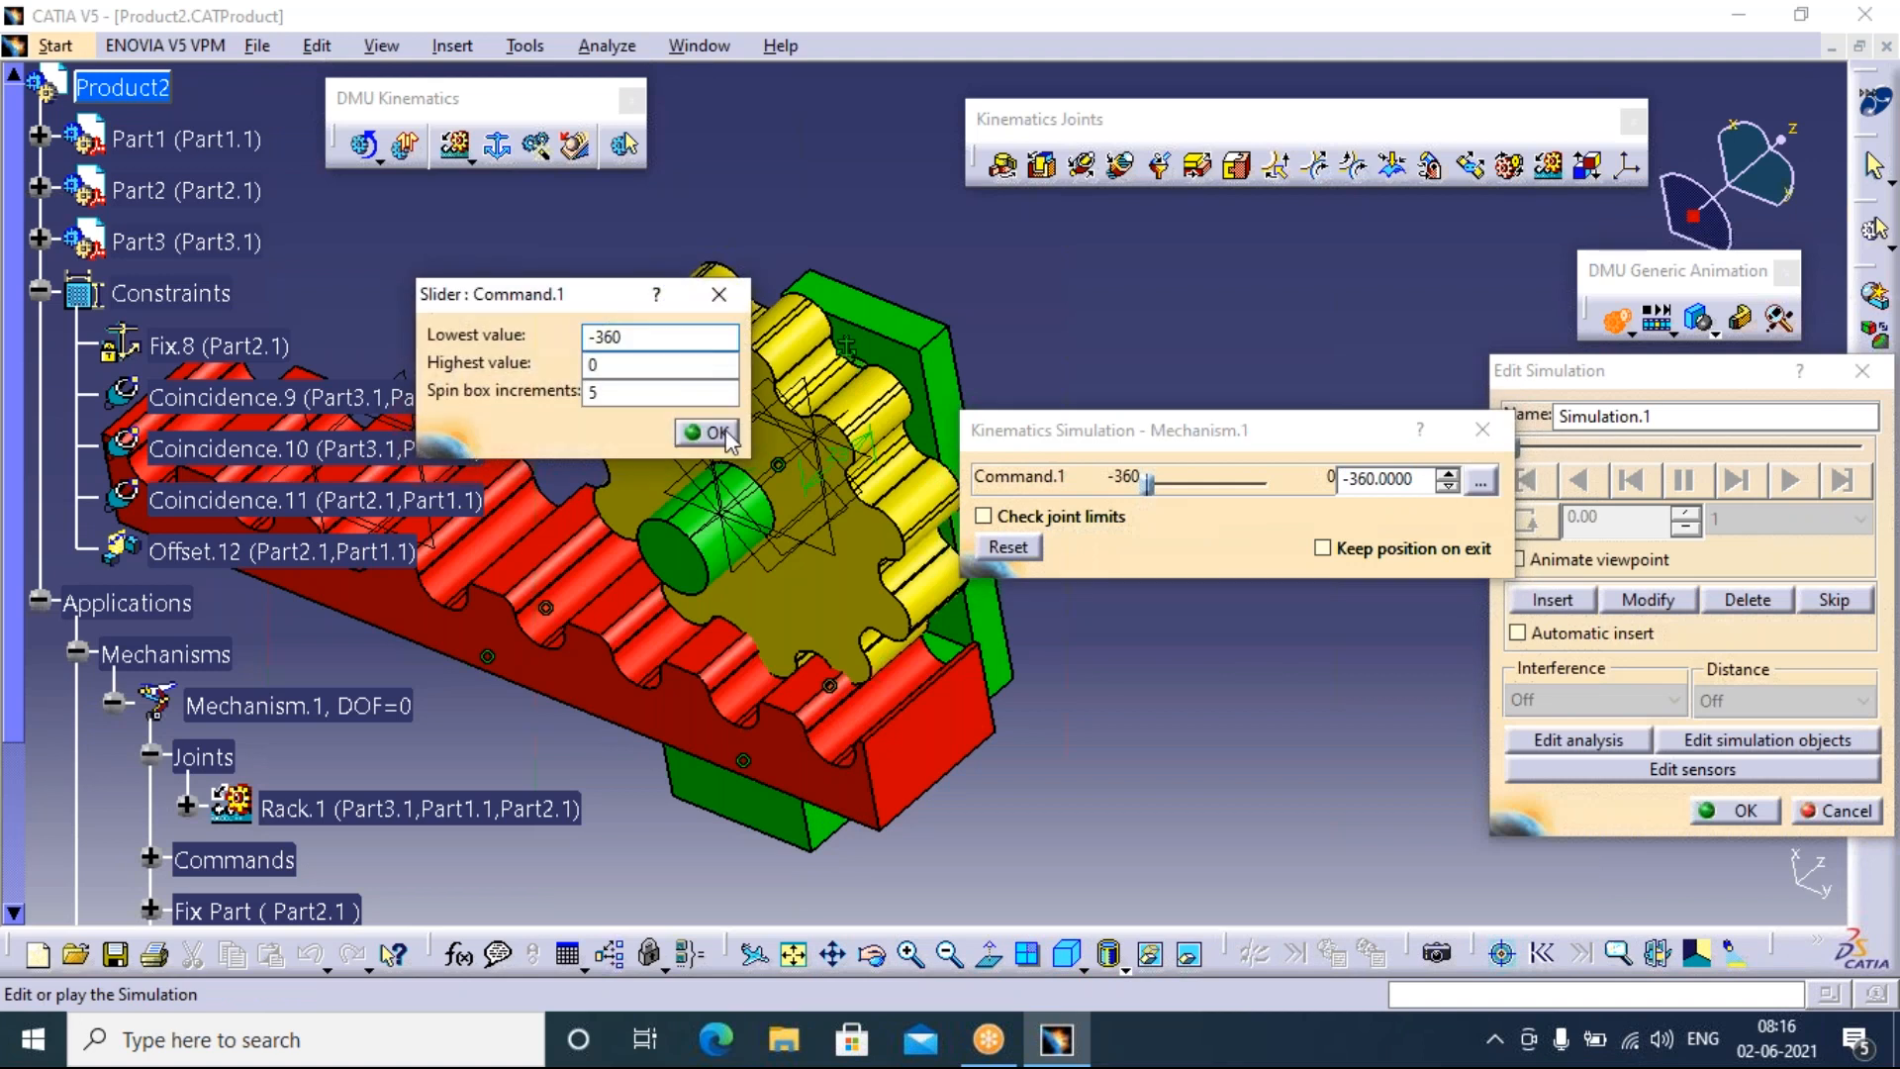
double_click(604, 337)
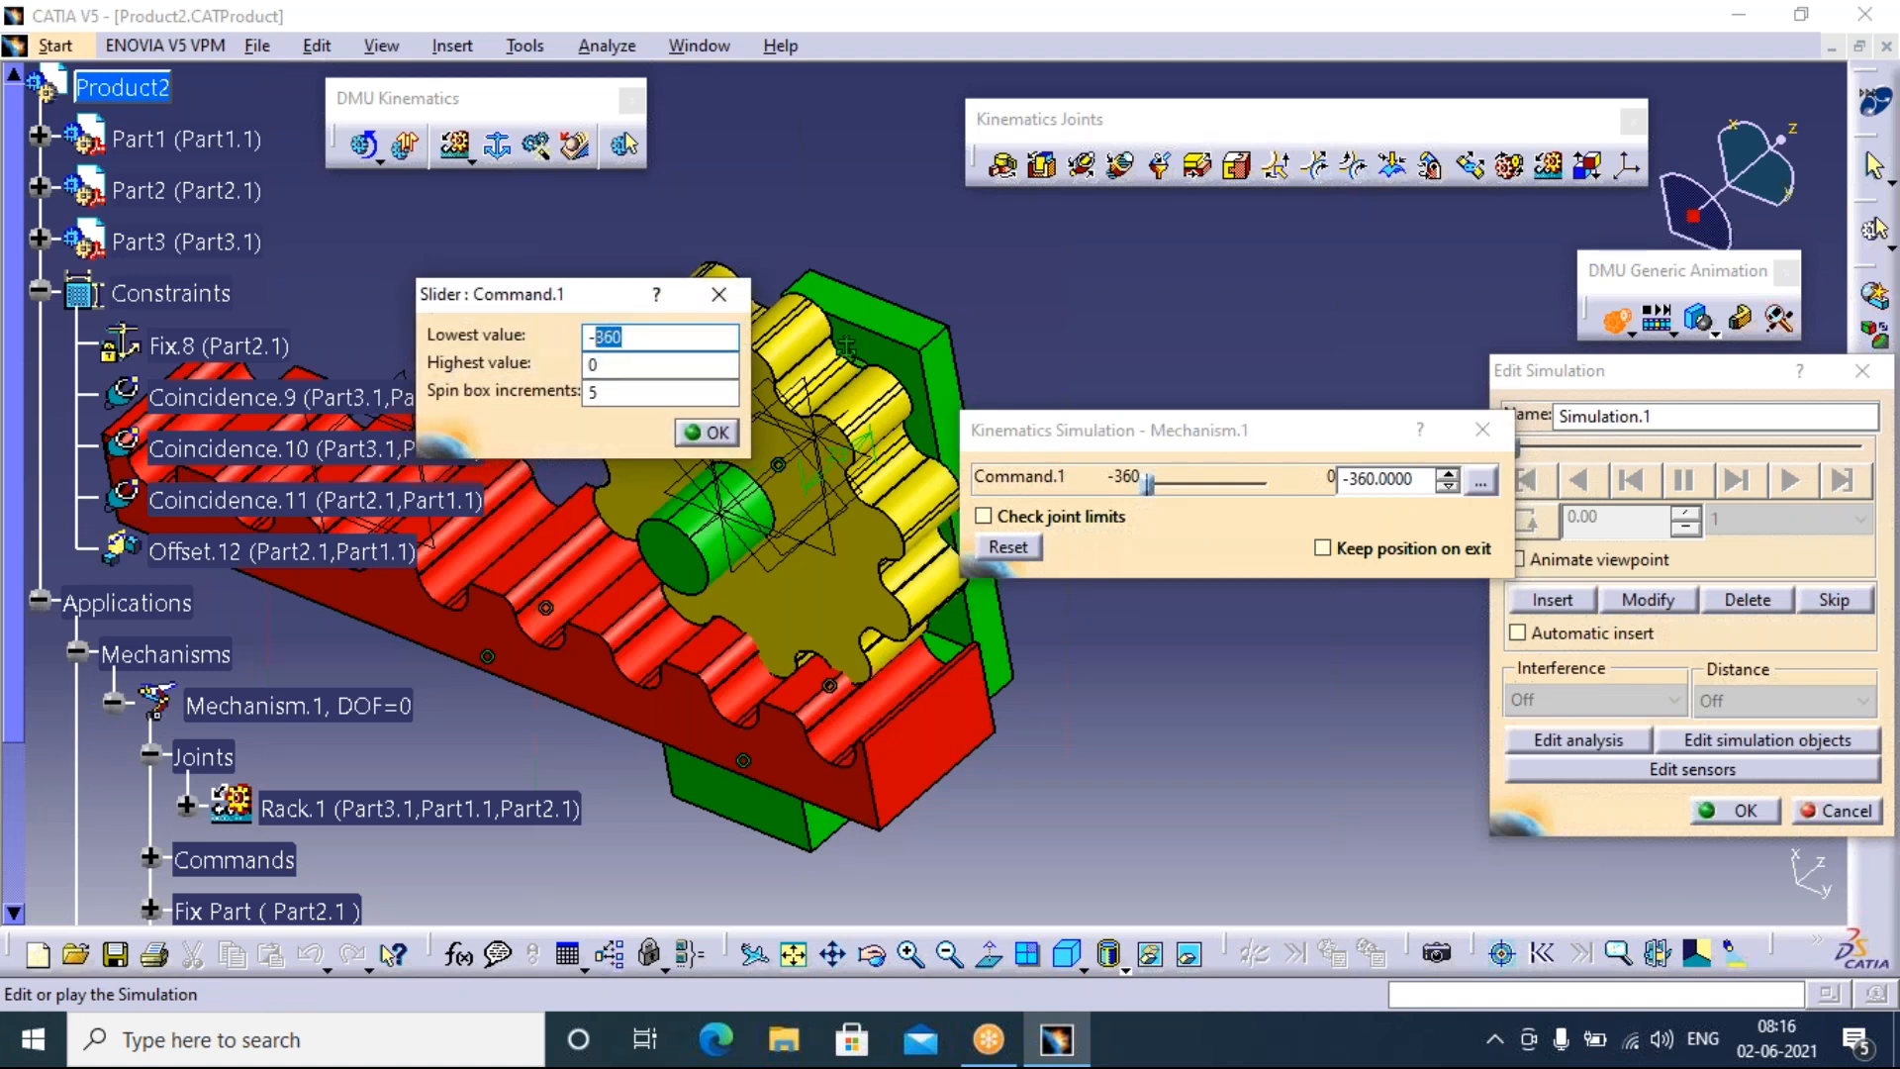
text(700)
click(706, 432)
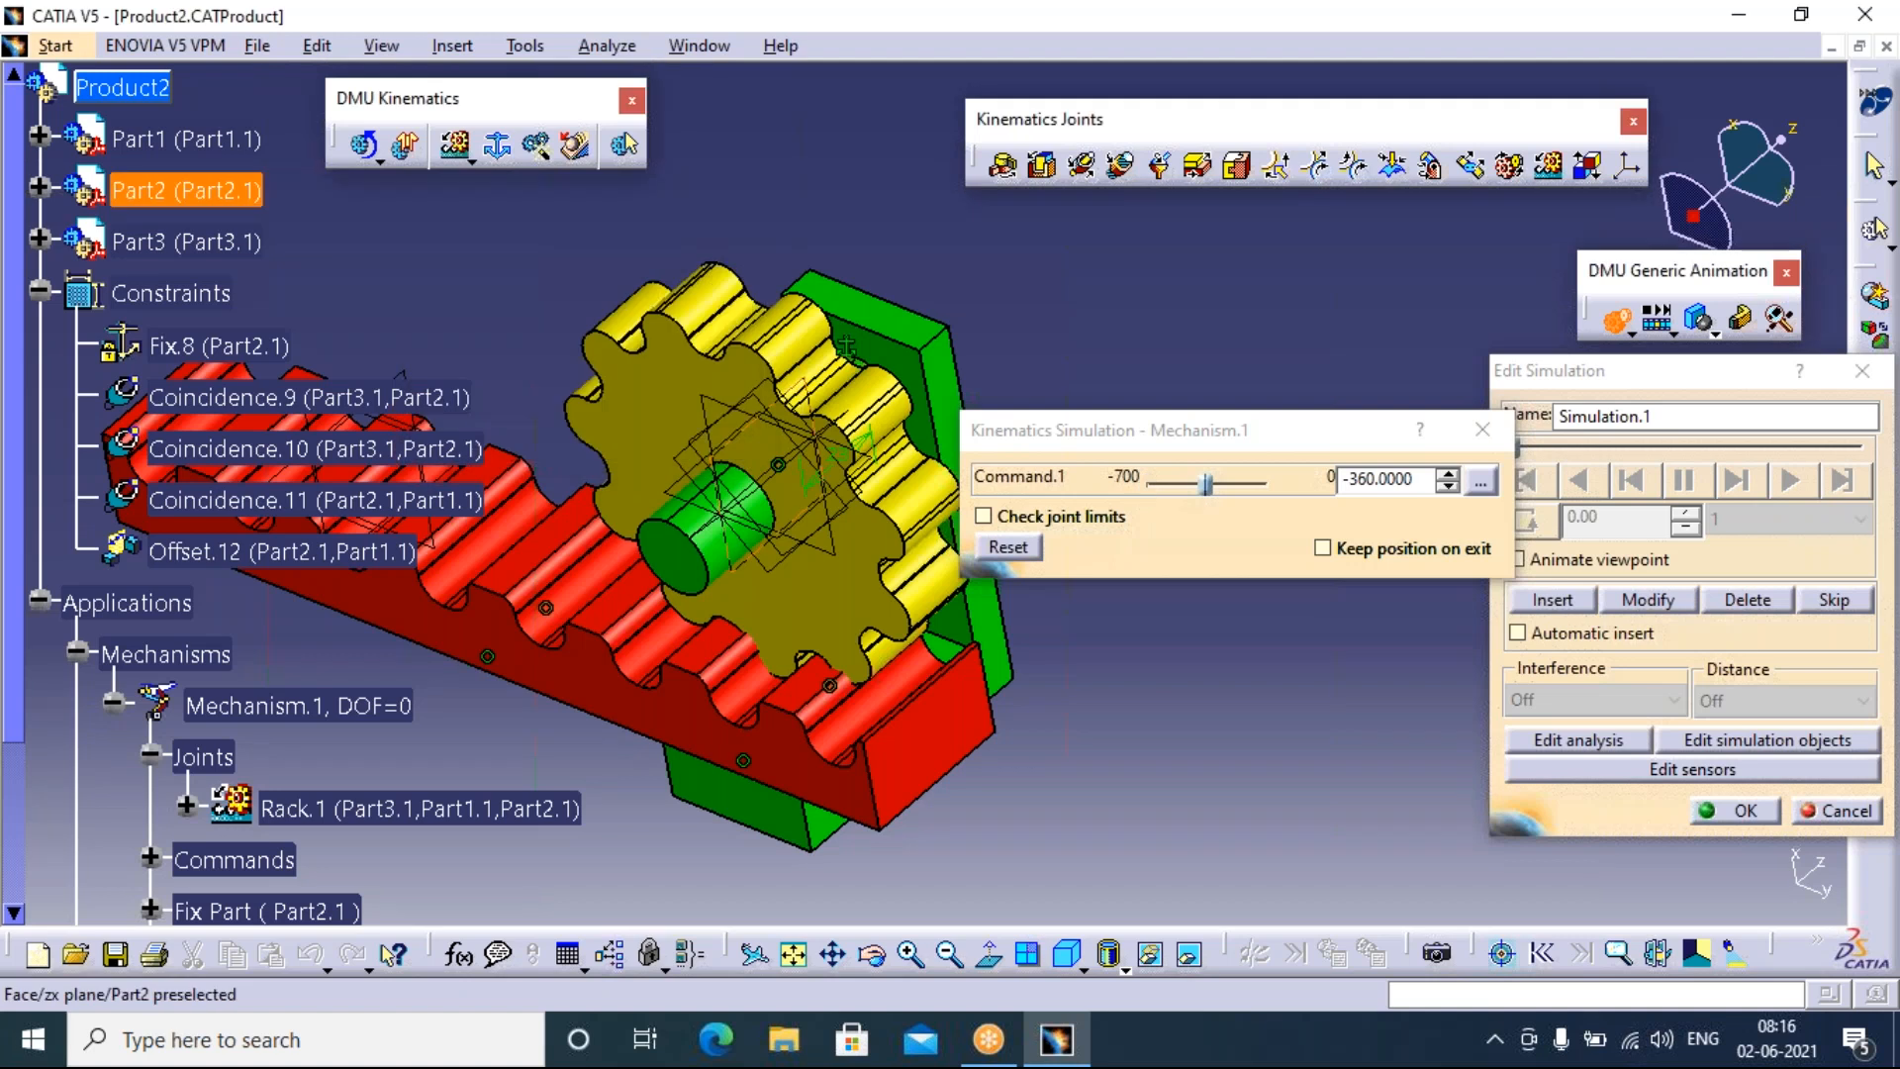
Reset the mechanism, move Command.1 to -700 and insert that position into Simulation.1
click(1008, 547)
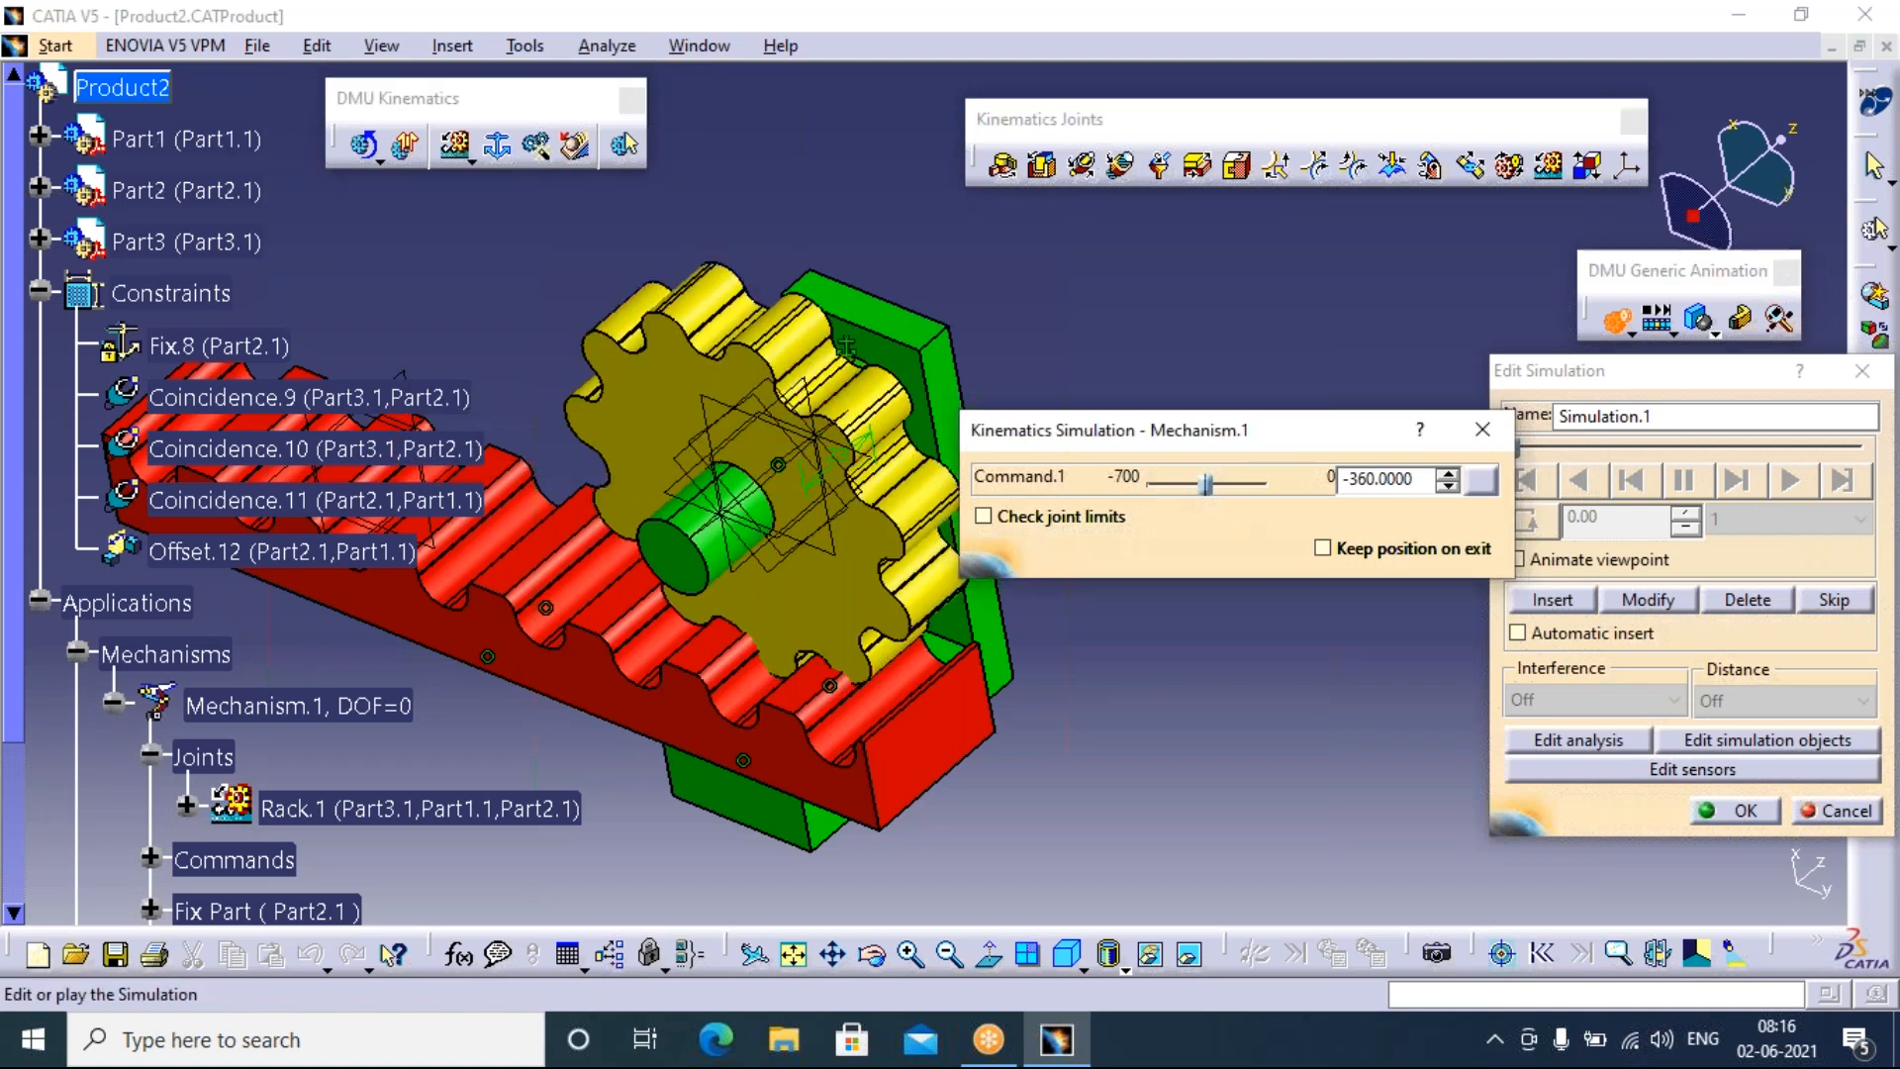
drag(1259, 480, 1148, 480)
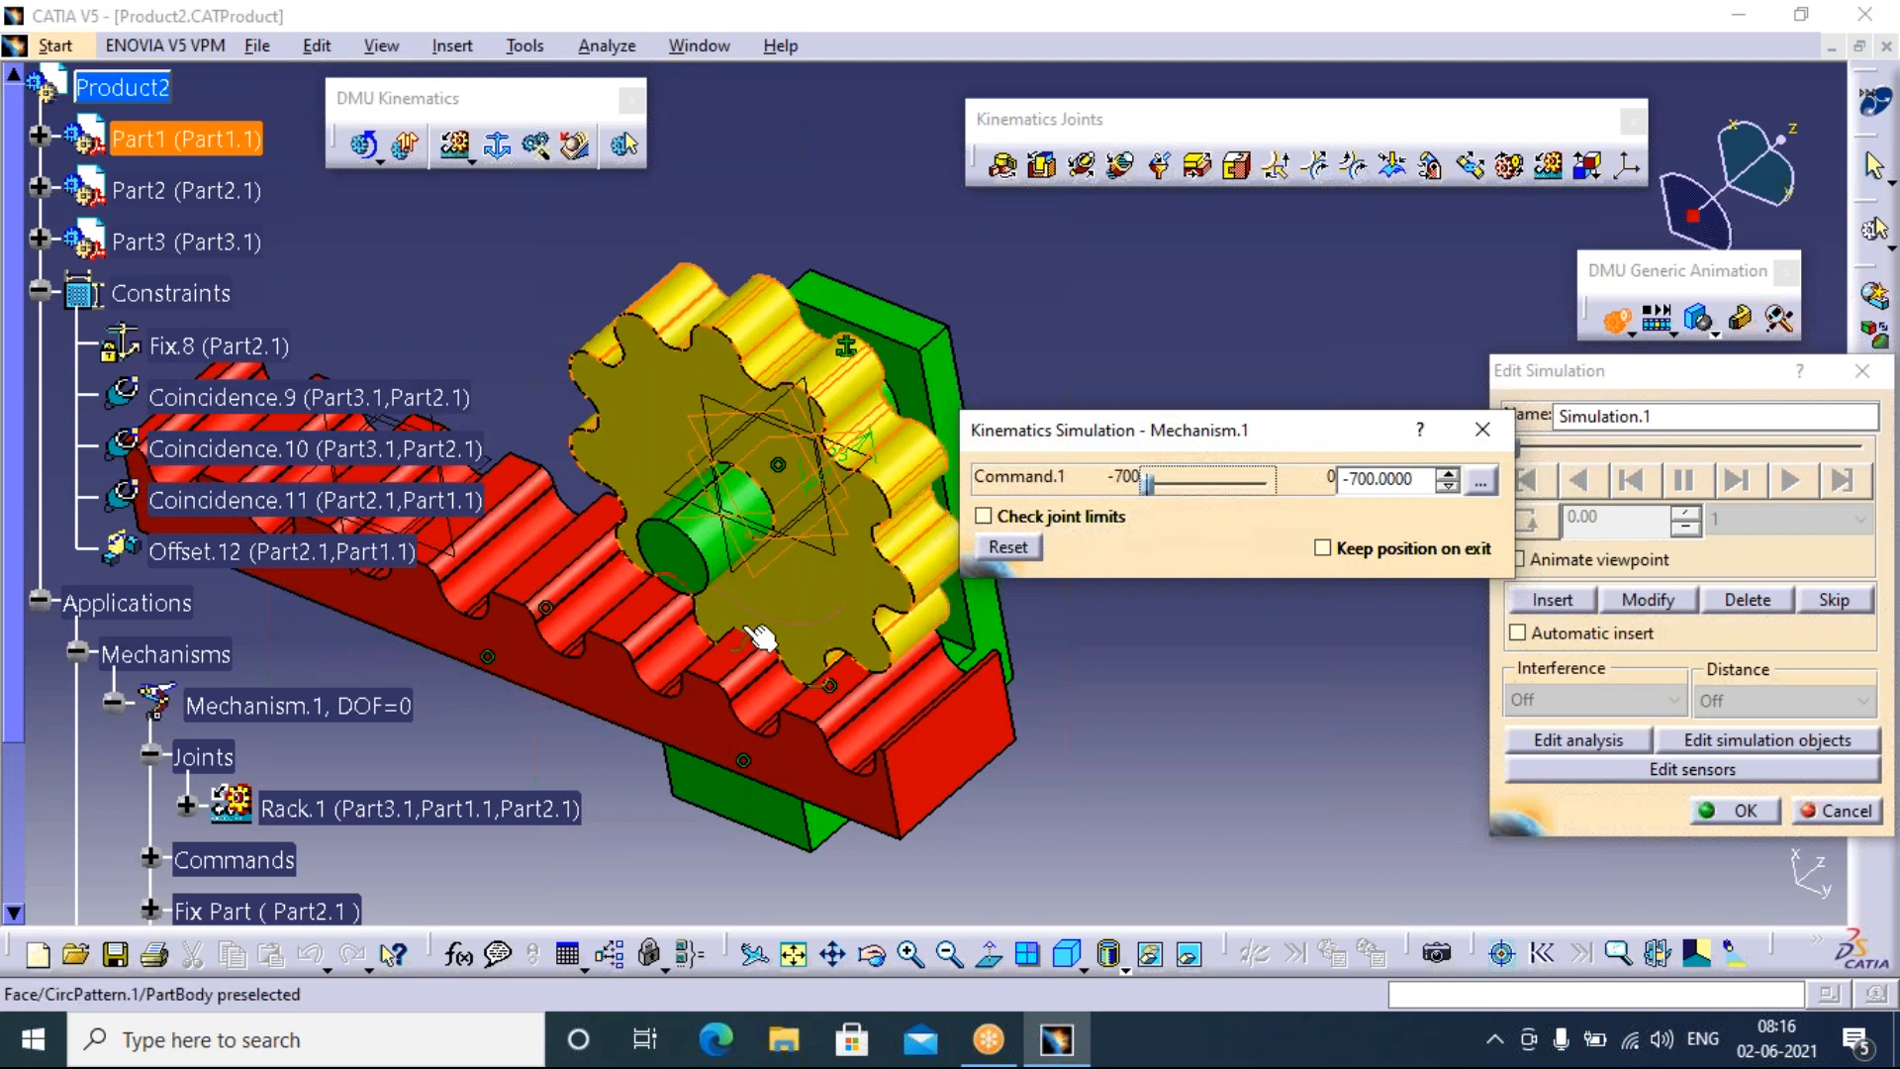
click(1551, 599)
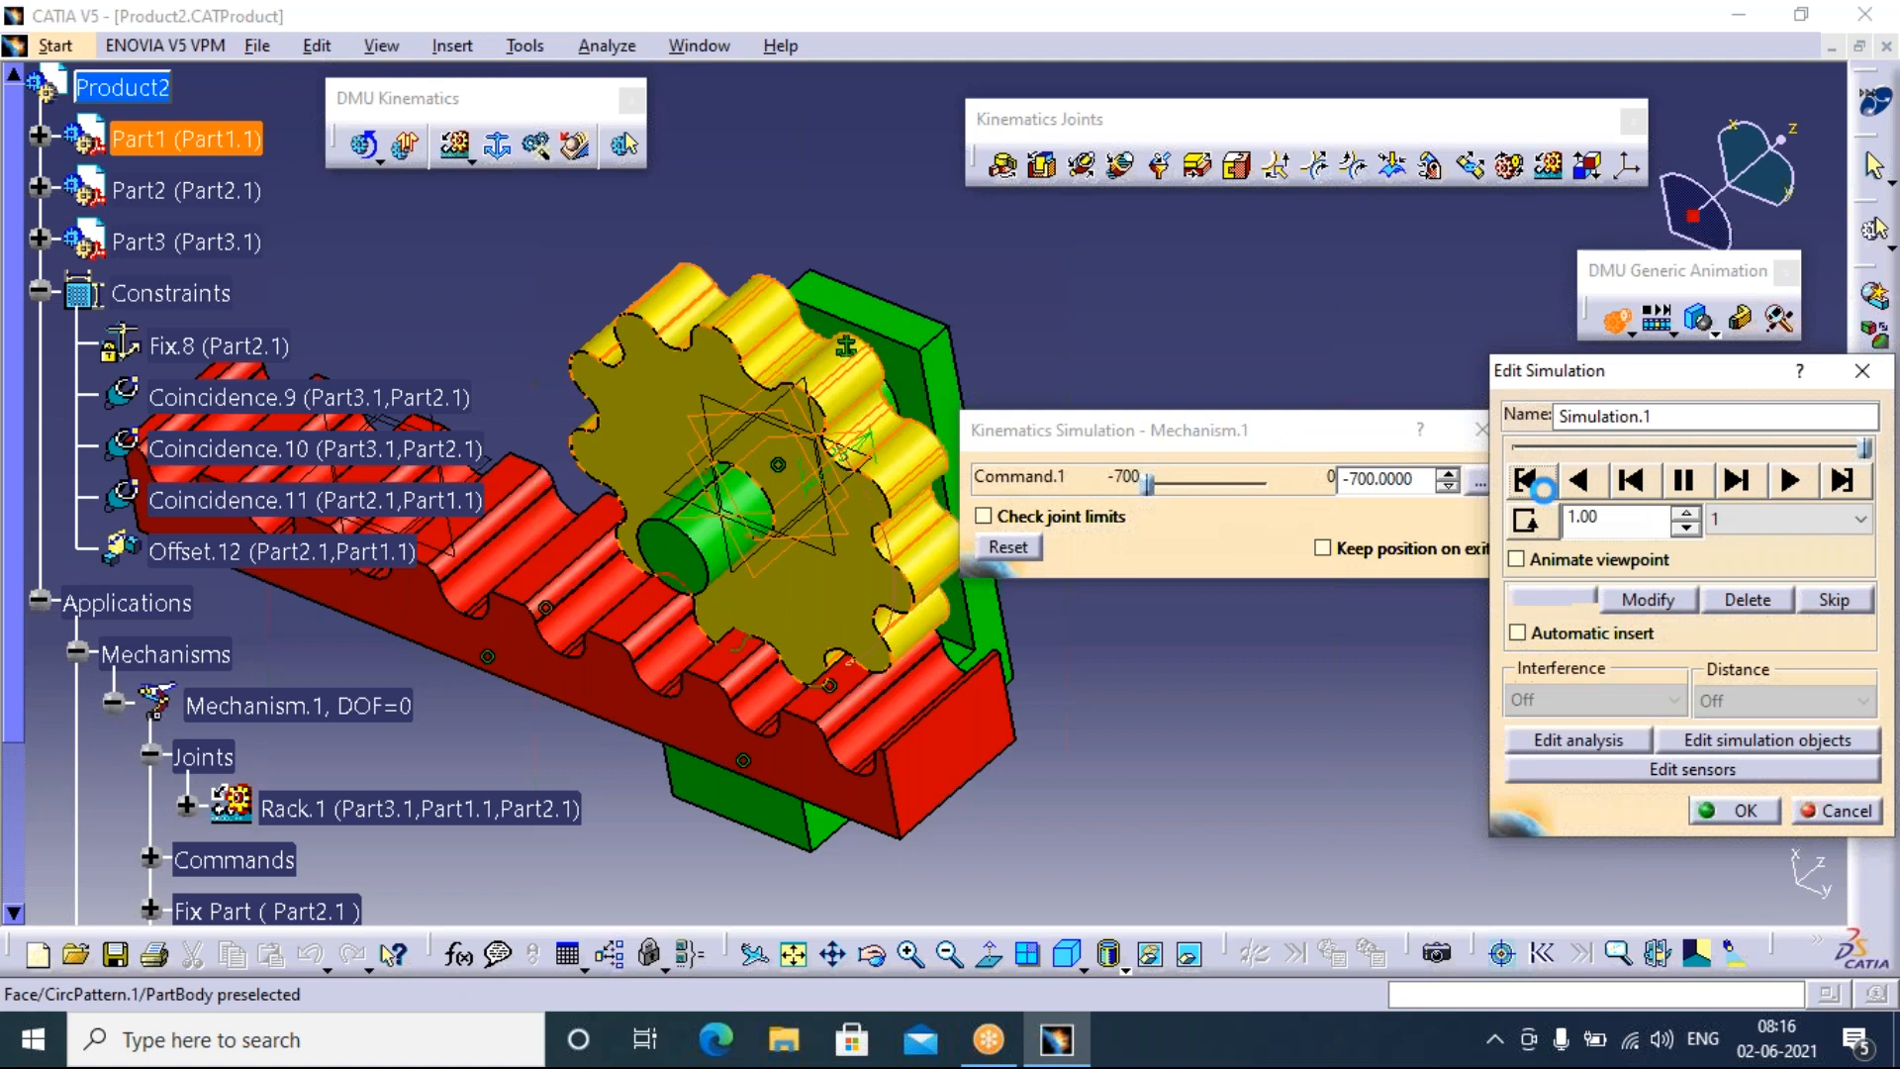
Play Simulation.1 forward from its start with an interpolation step of 0.02, and close the simulation
click(1525, 481)
click(1860, 518)
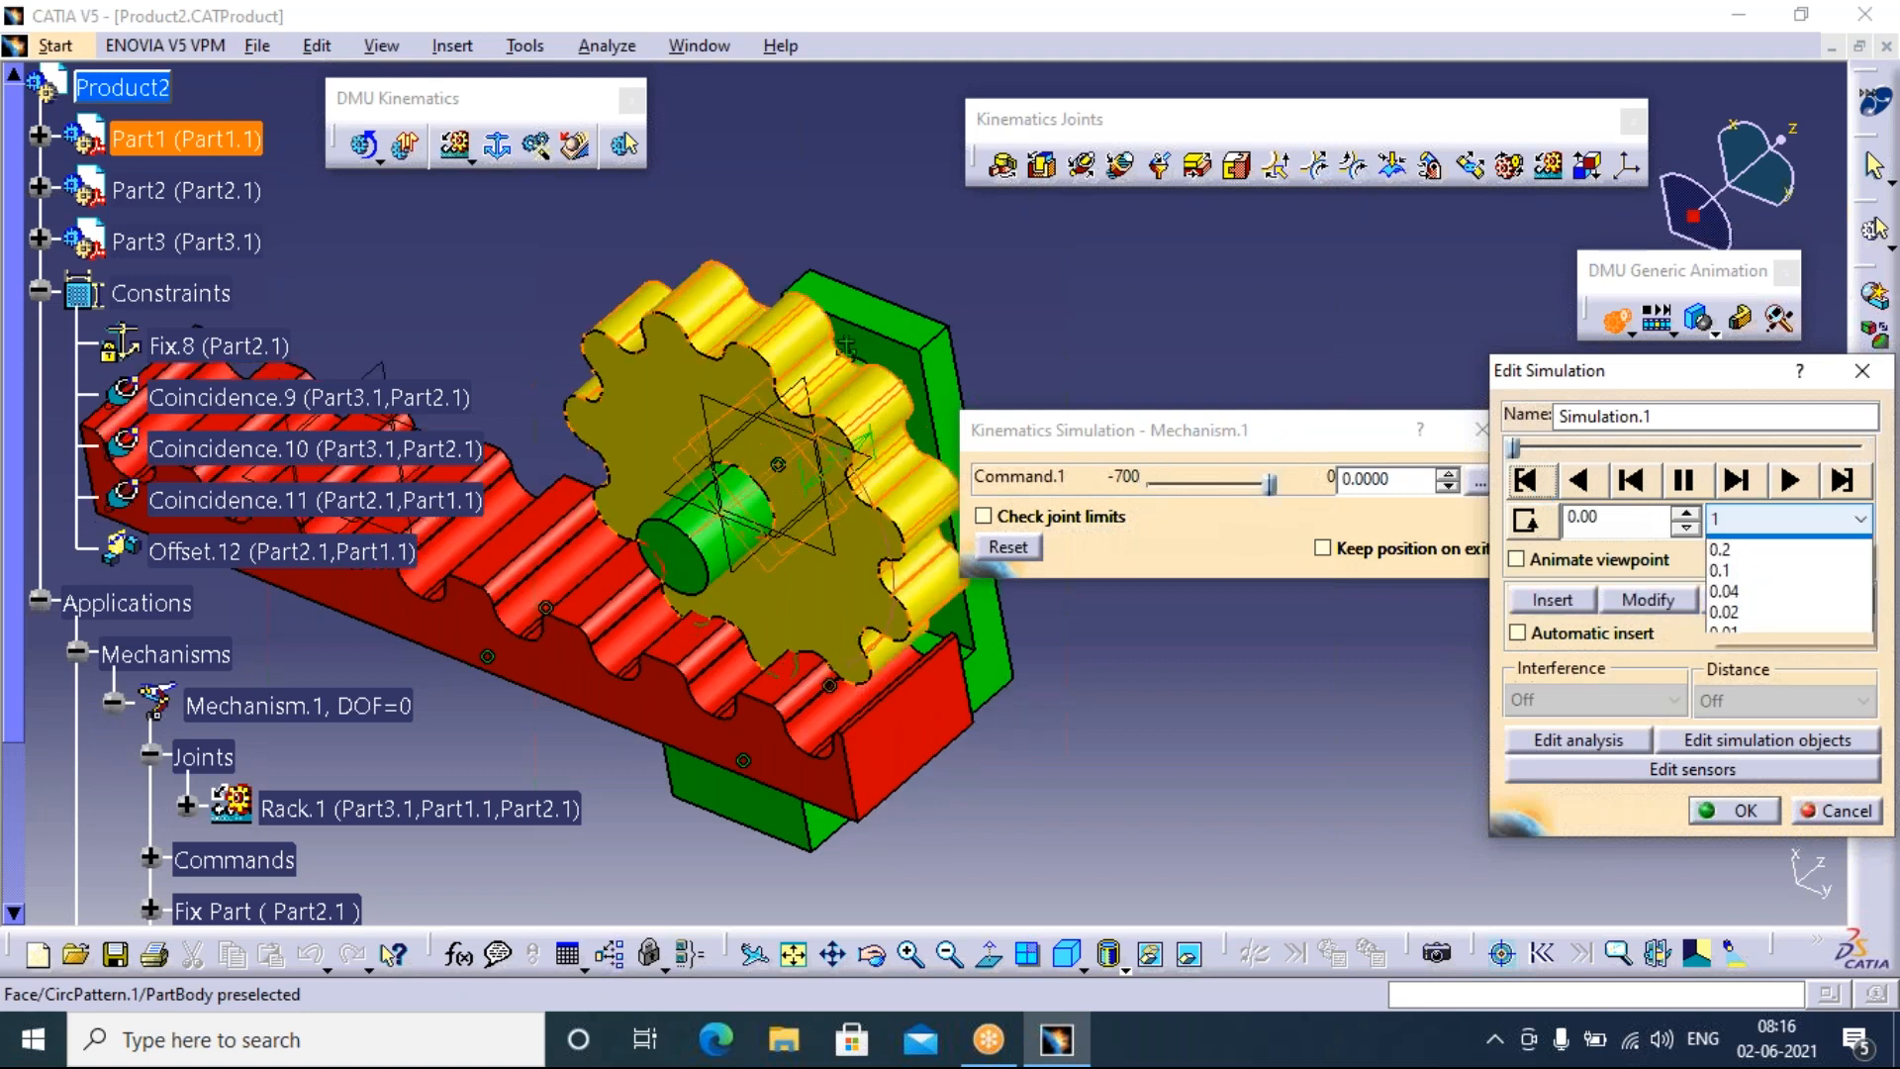
click(1811, 592)
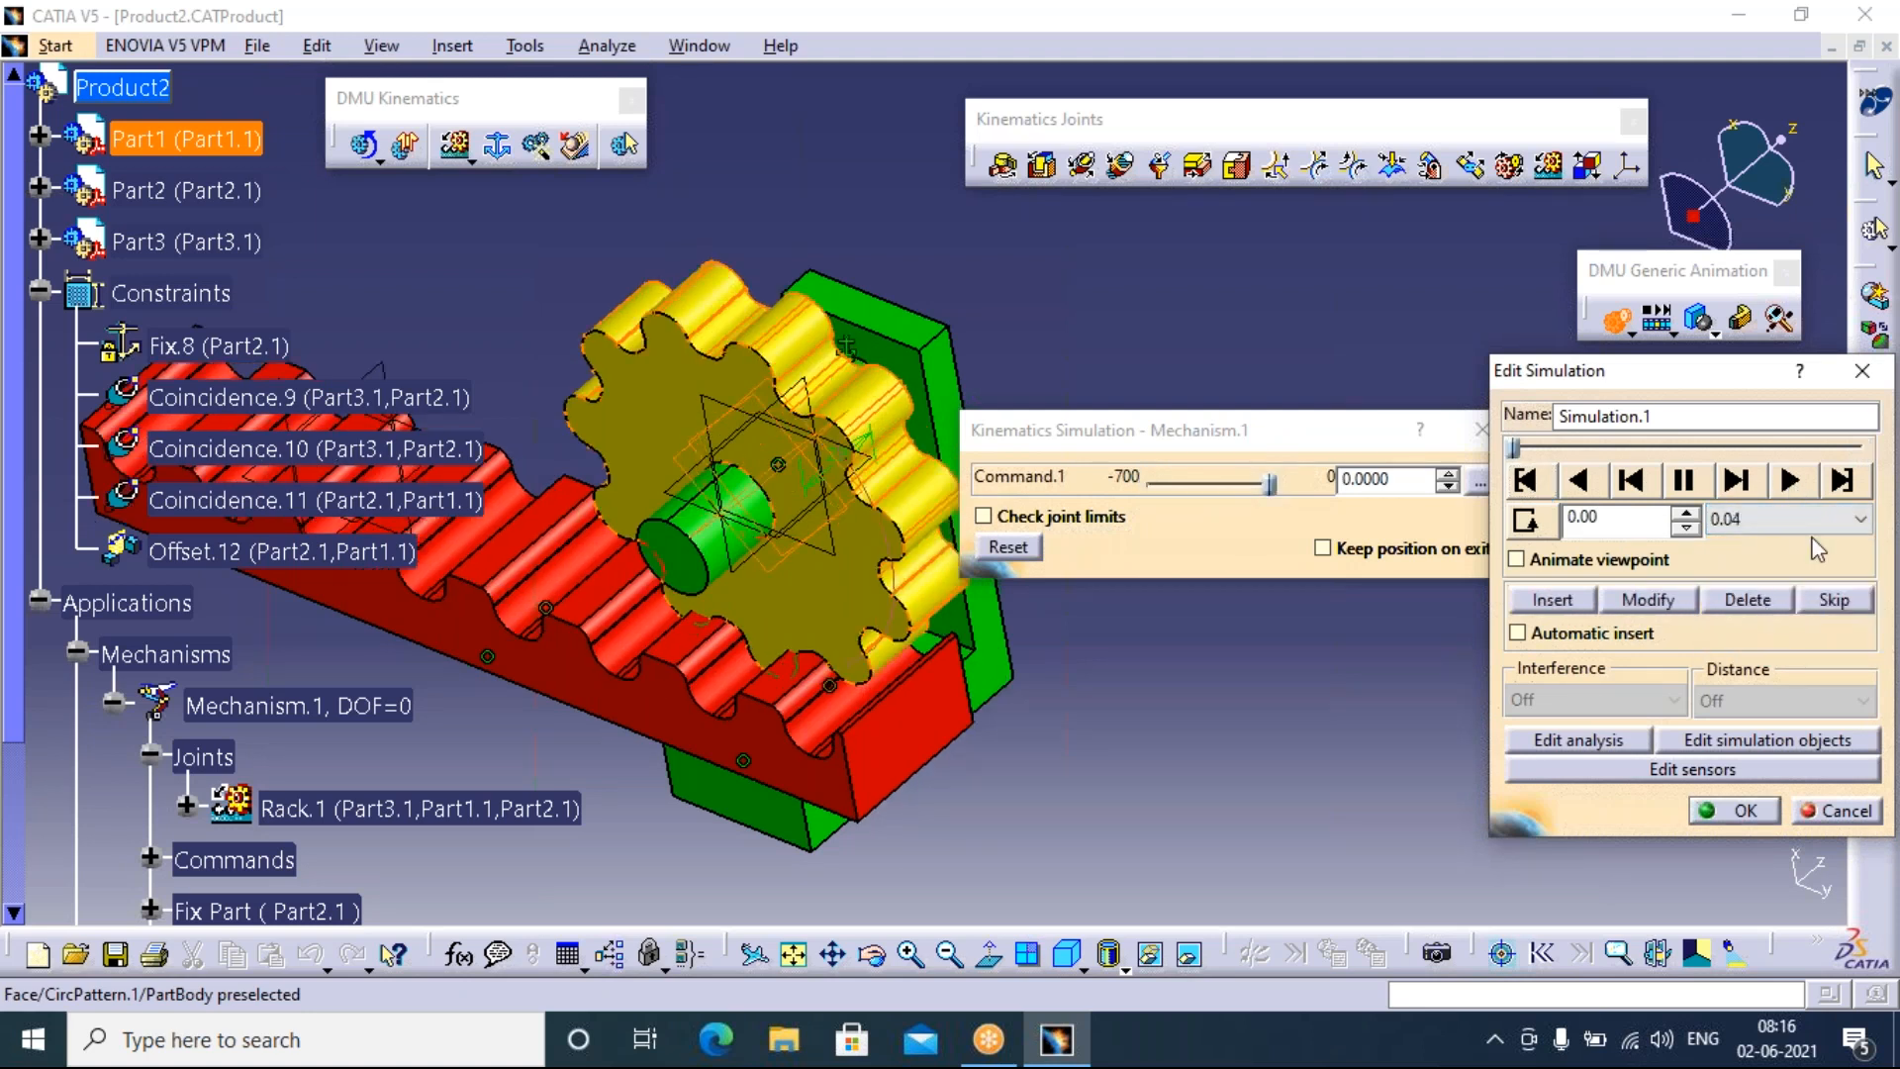
click(1843, 518)
click(1781, 615)
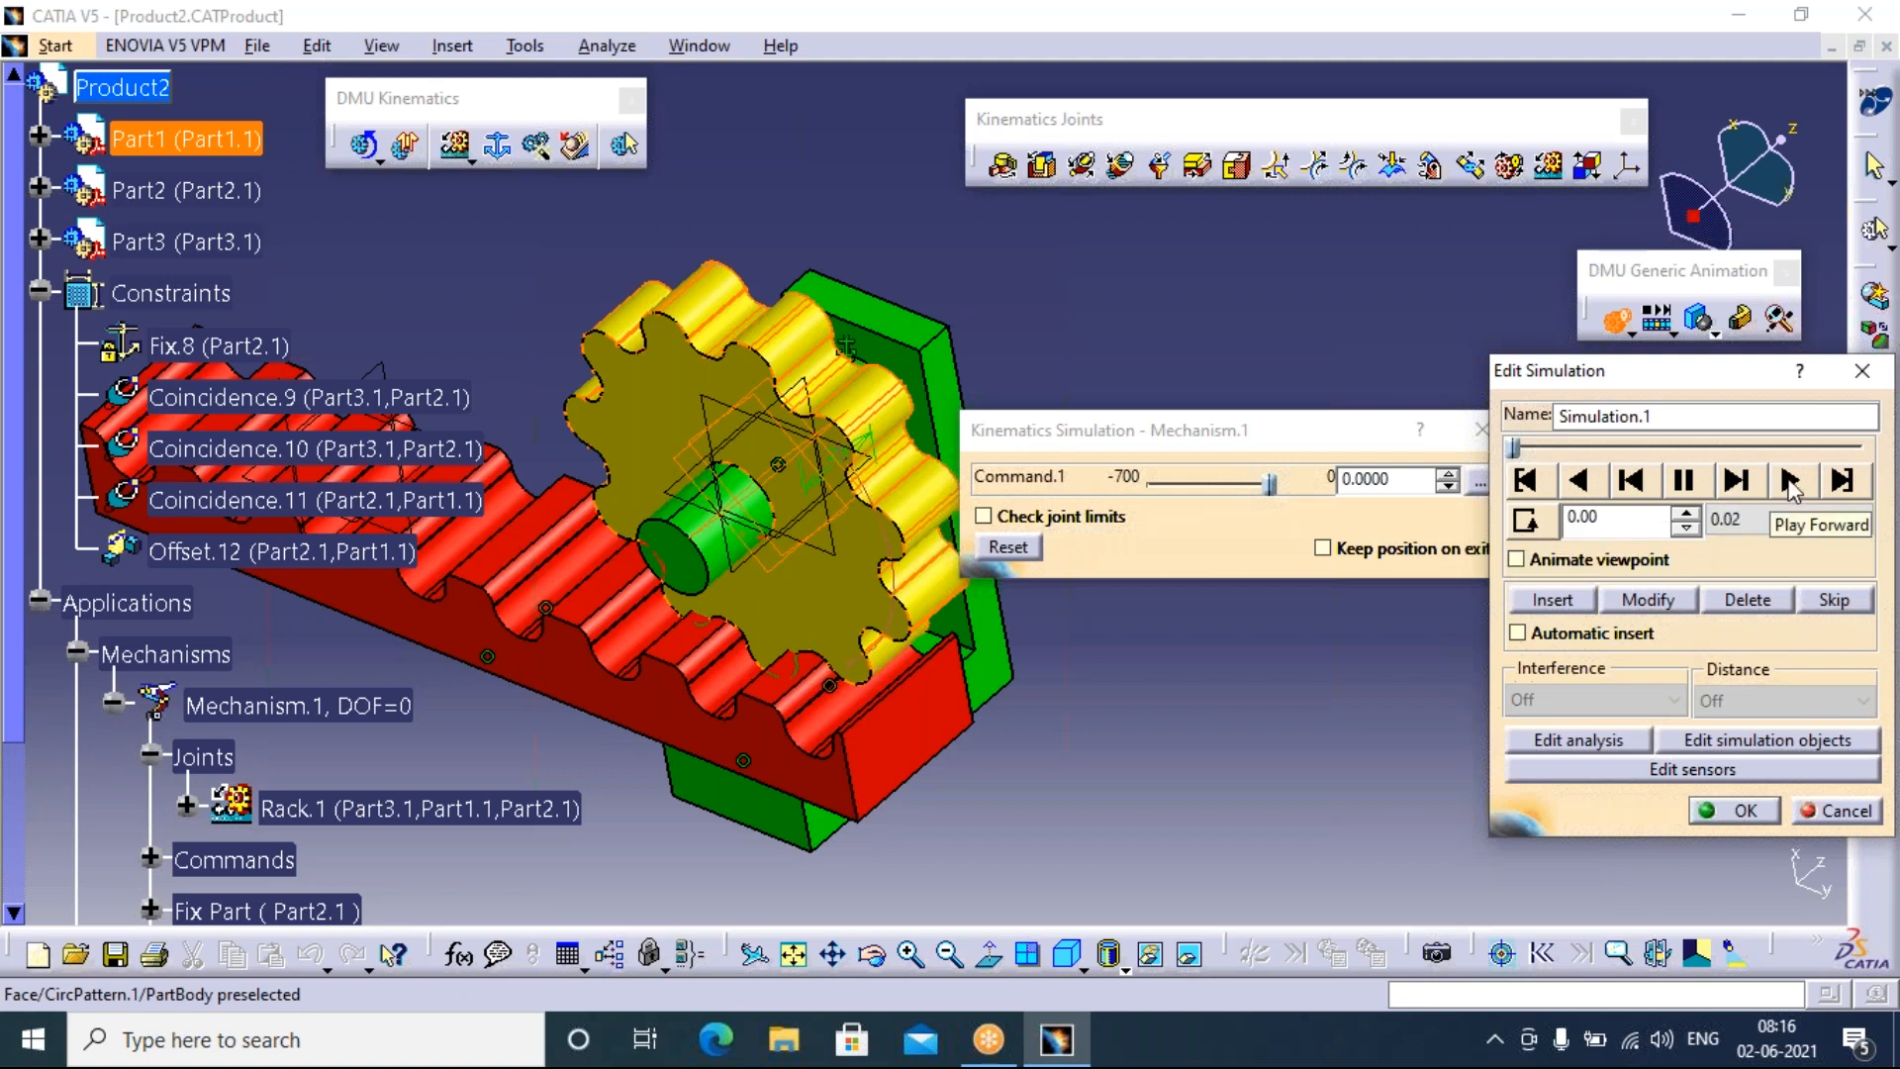
click(1790, 482)
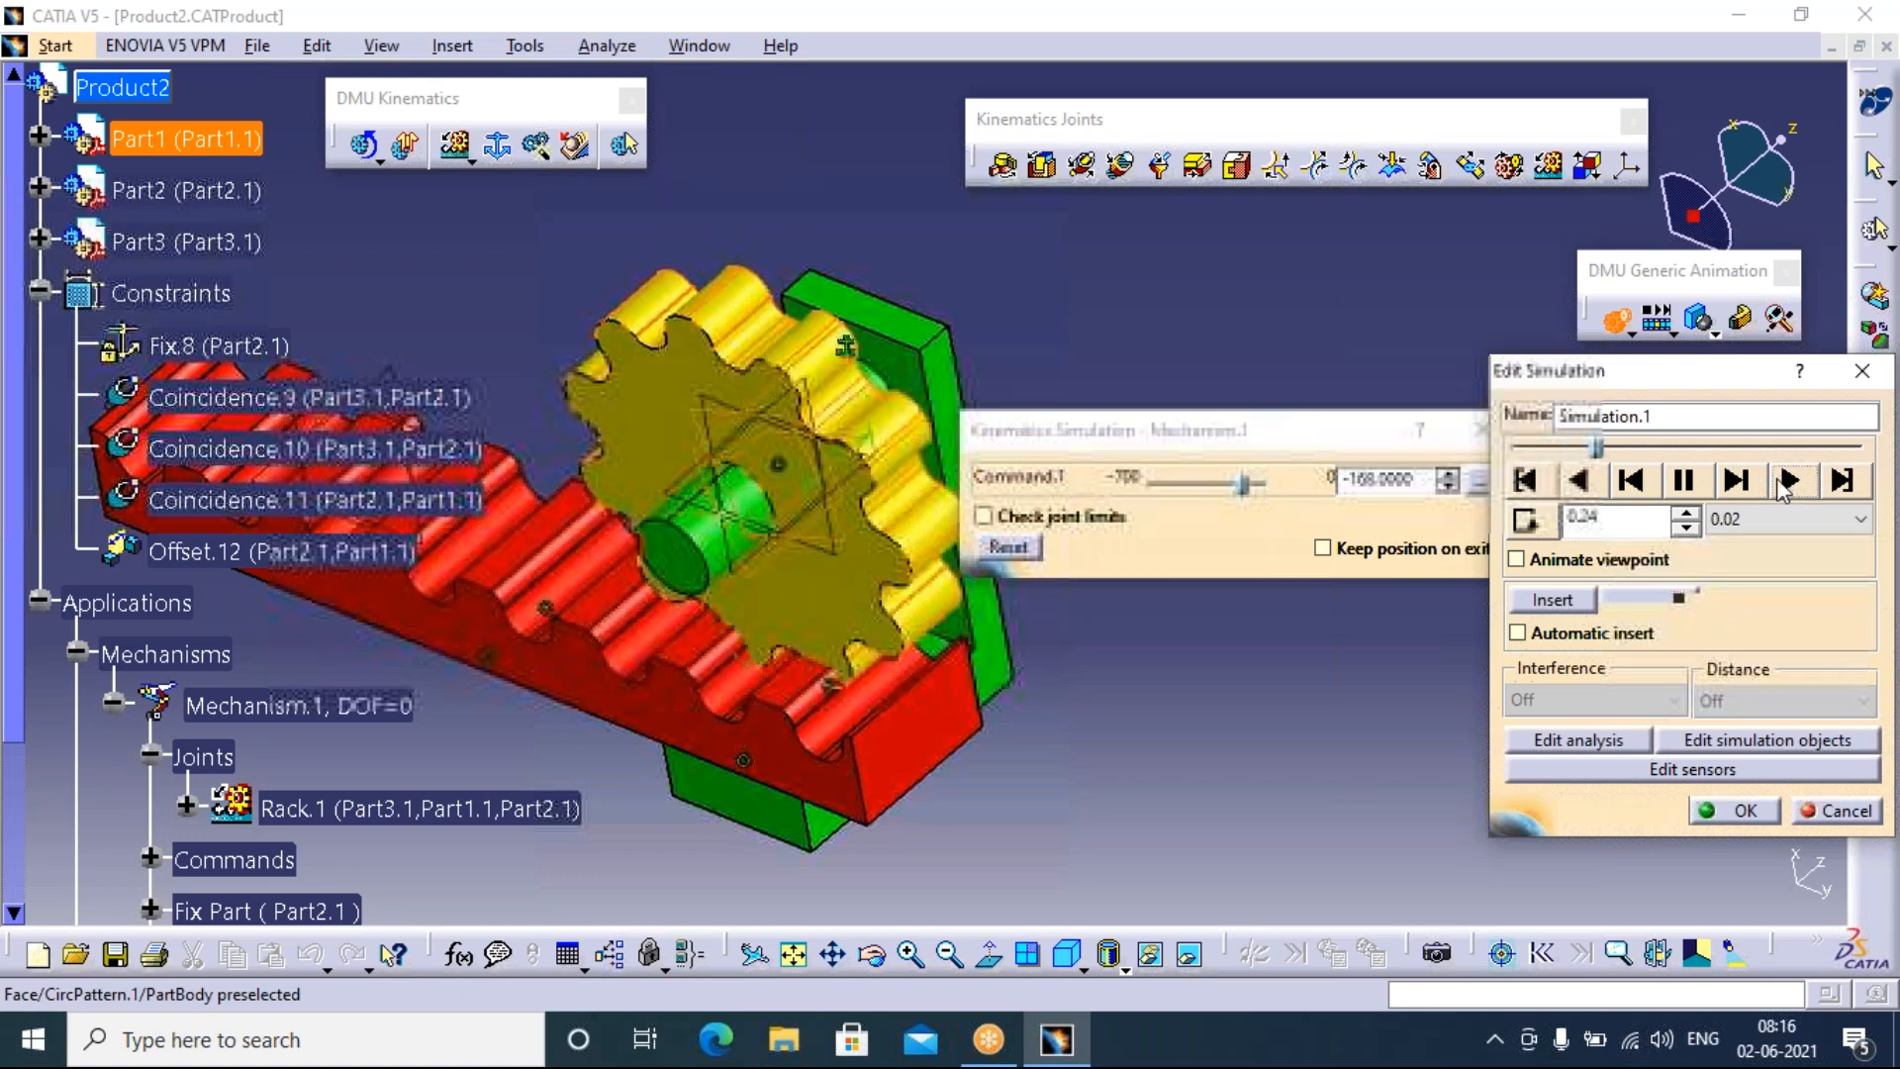
click(1861, 376)
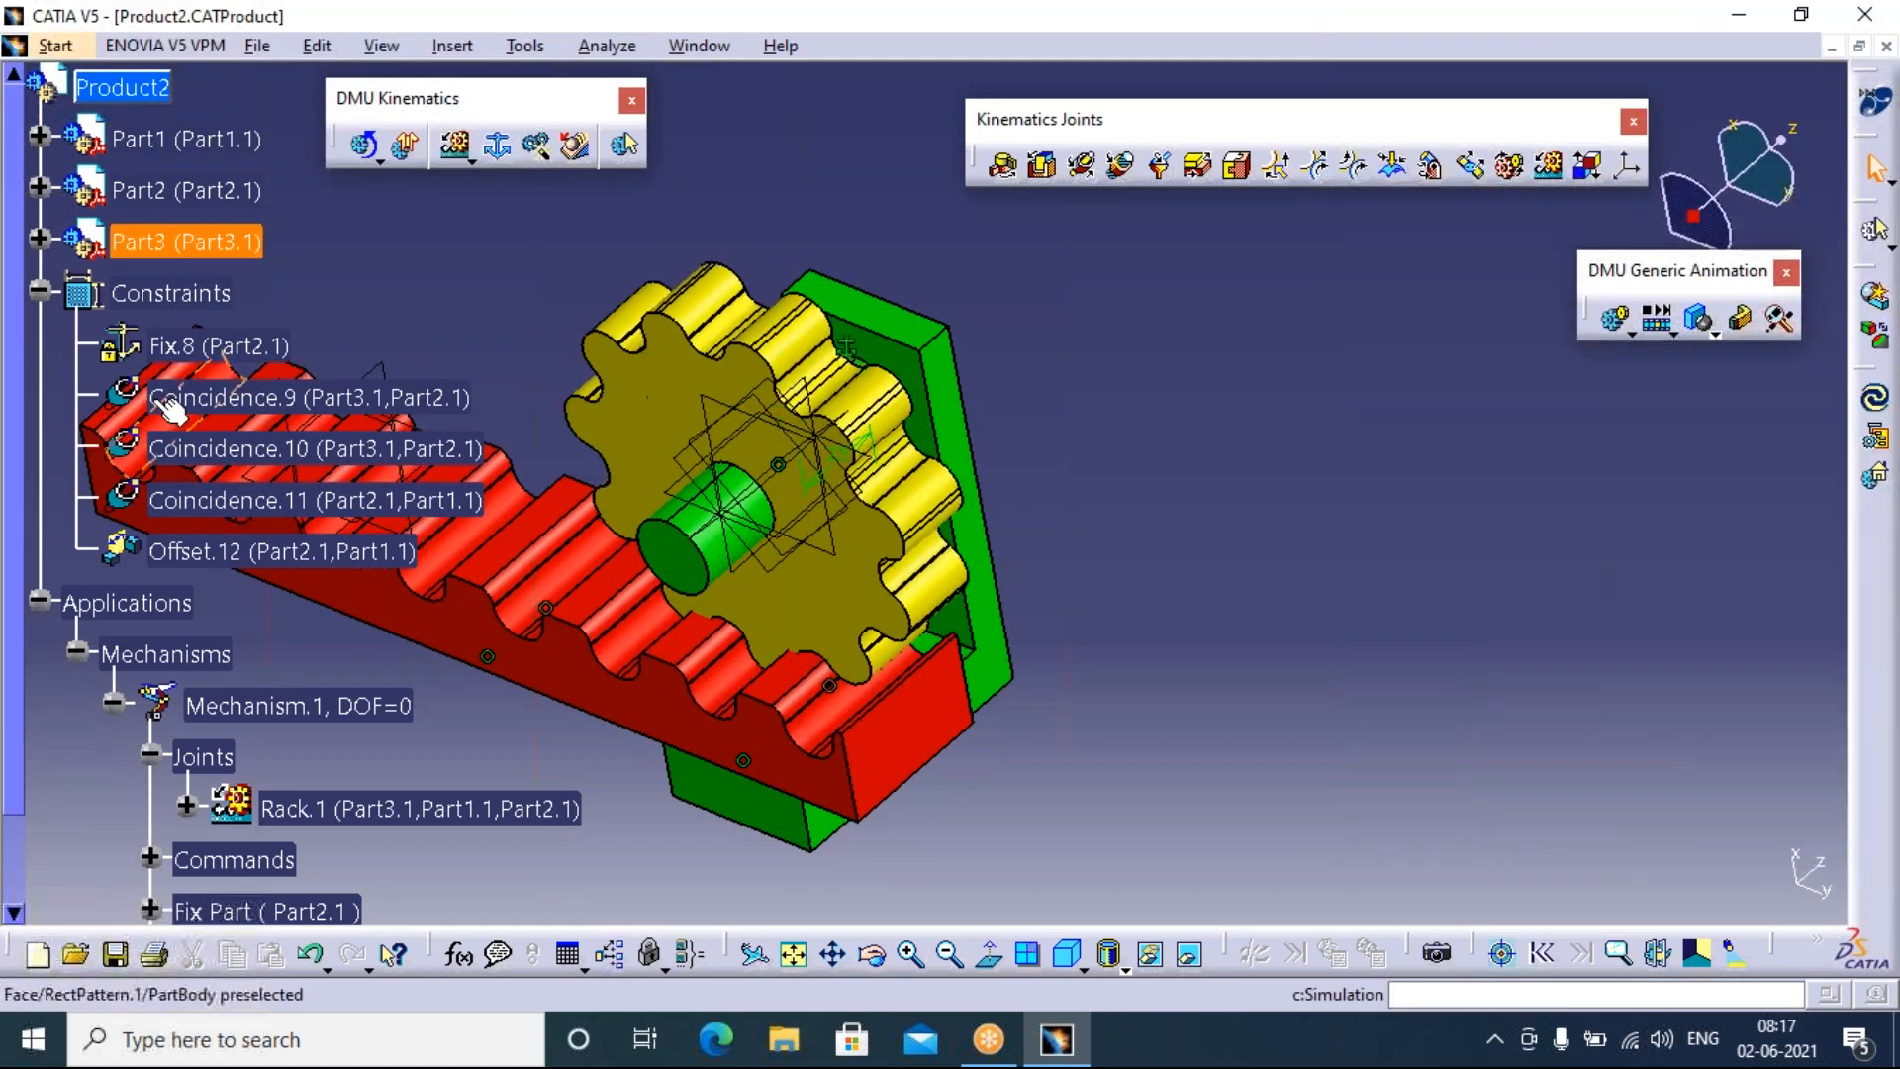
Edit the Rack.1 joint, switching it to length driven for prismatic and back to angle driven for revolute
double_click(297, 809)
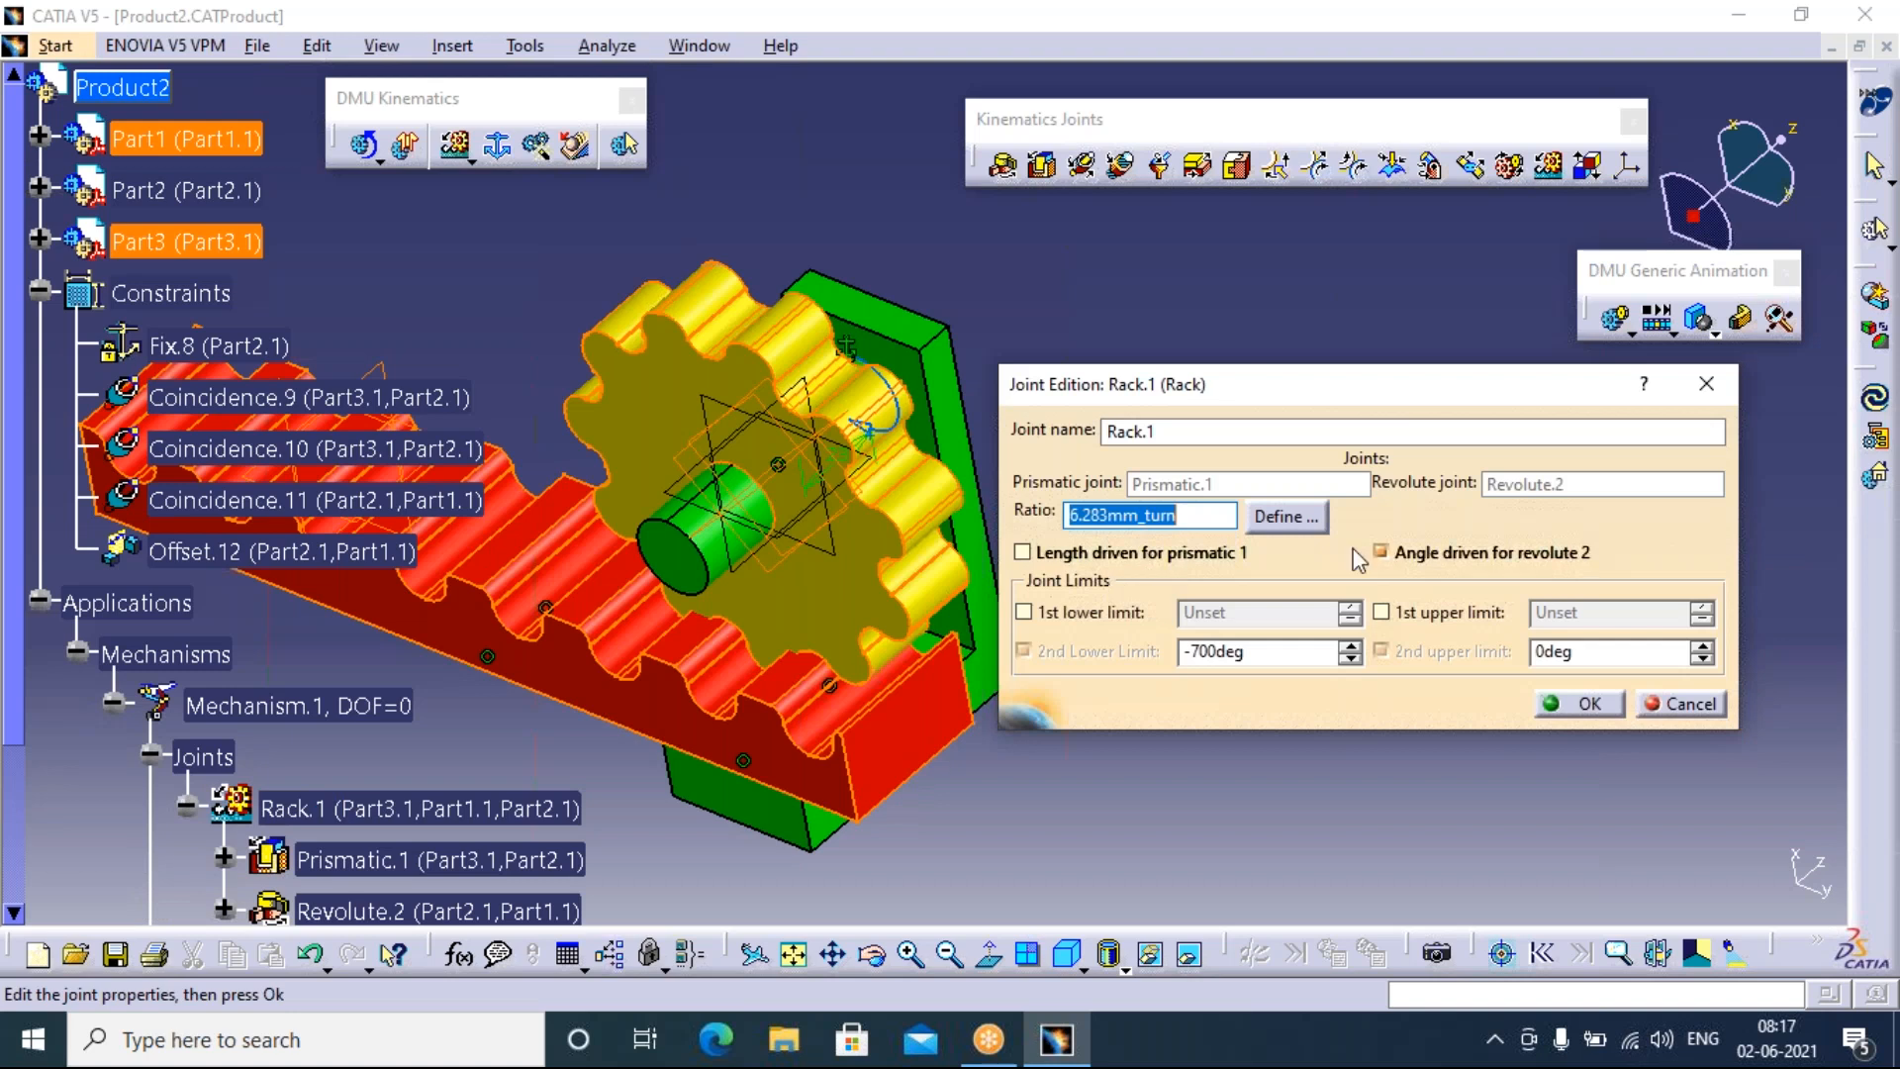
click(1023, 553)
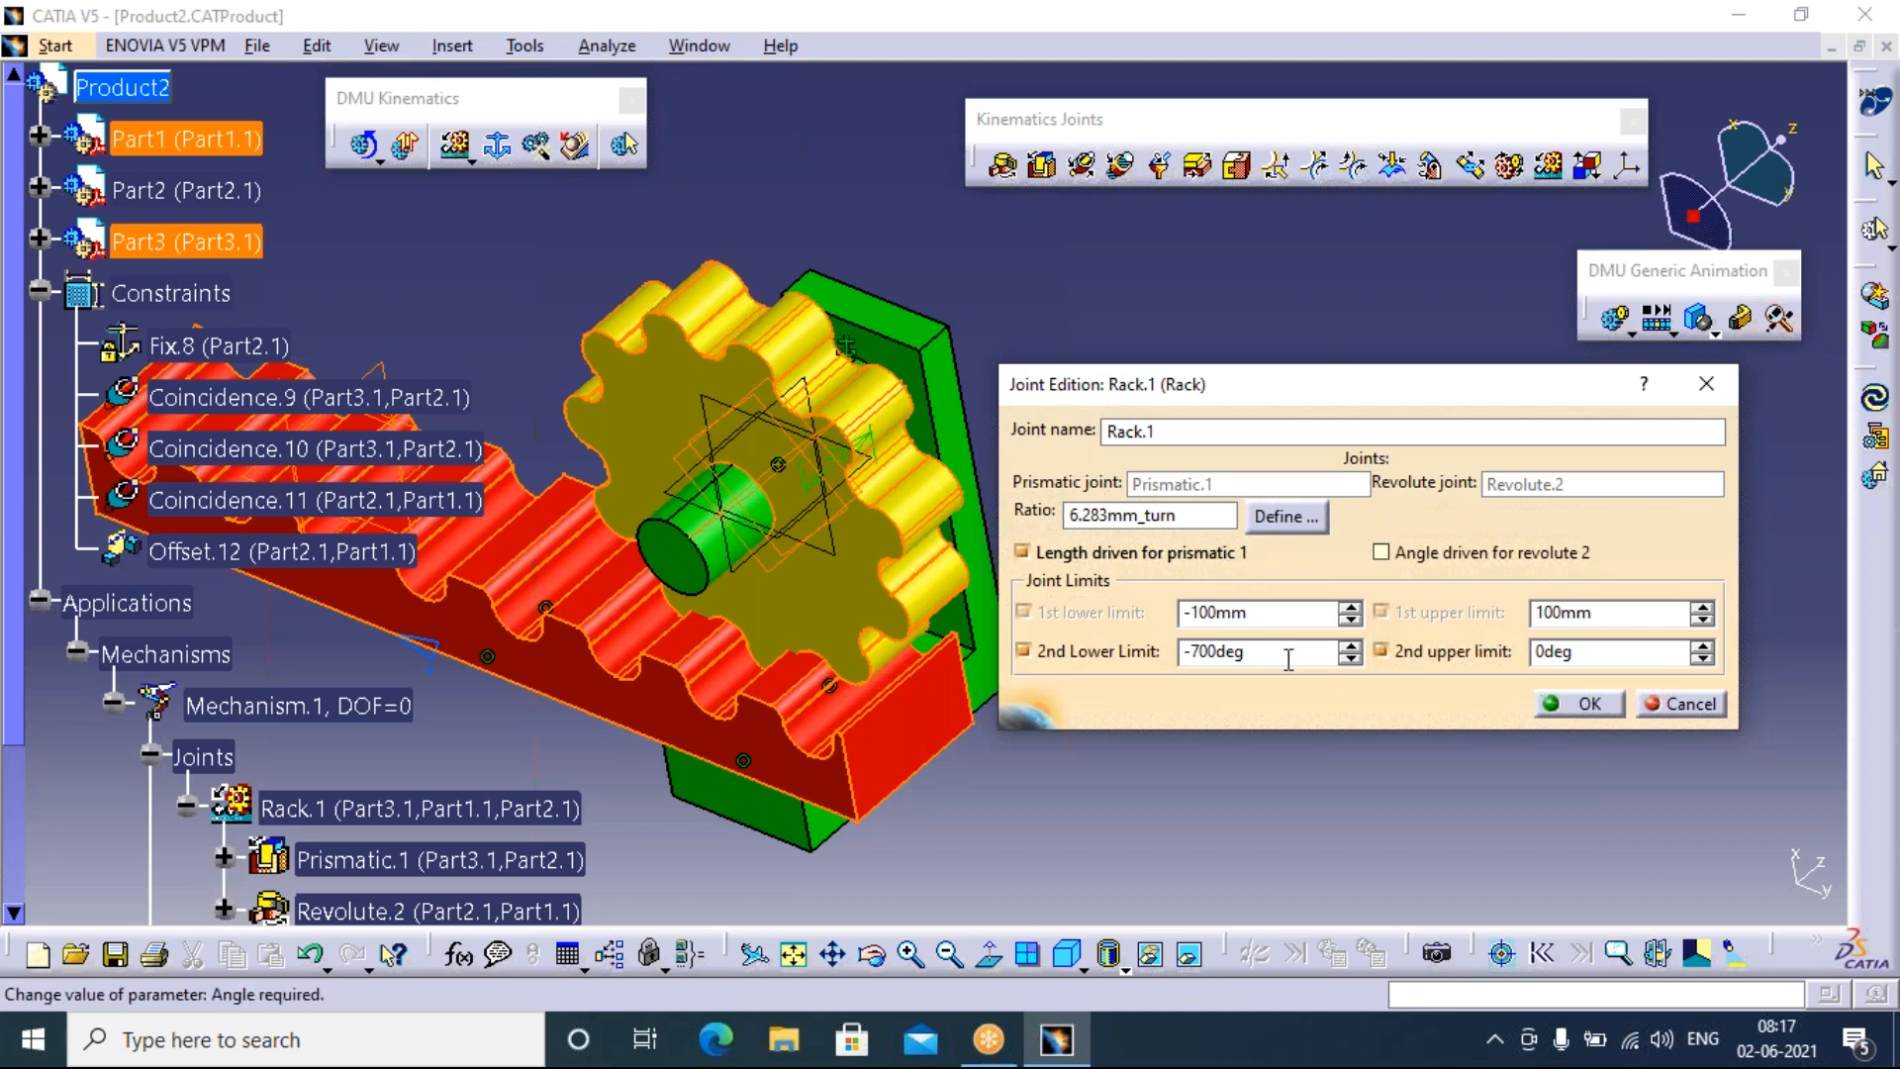
click(1381, 552)
Set Rack.1's first lower limit to -360 mm and first upper limit to 0 mm, and apply the joint changes
drag(1249, 613, 1182, 612)
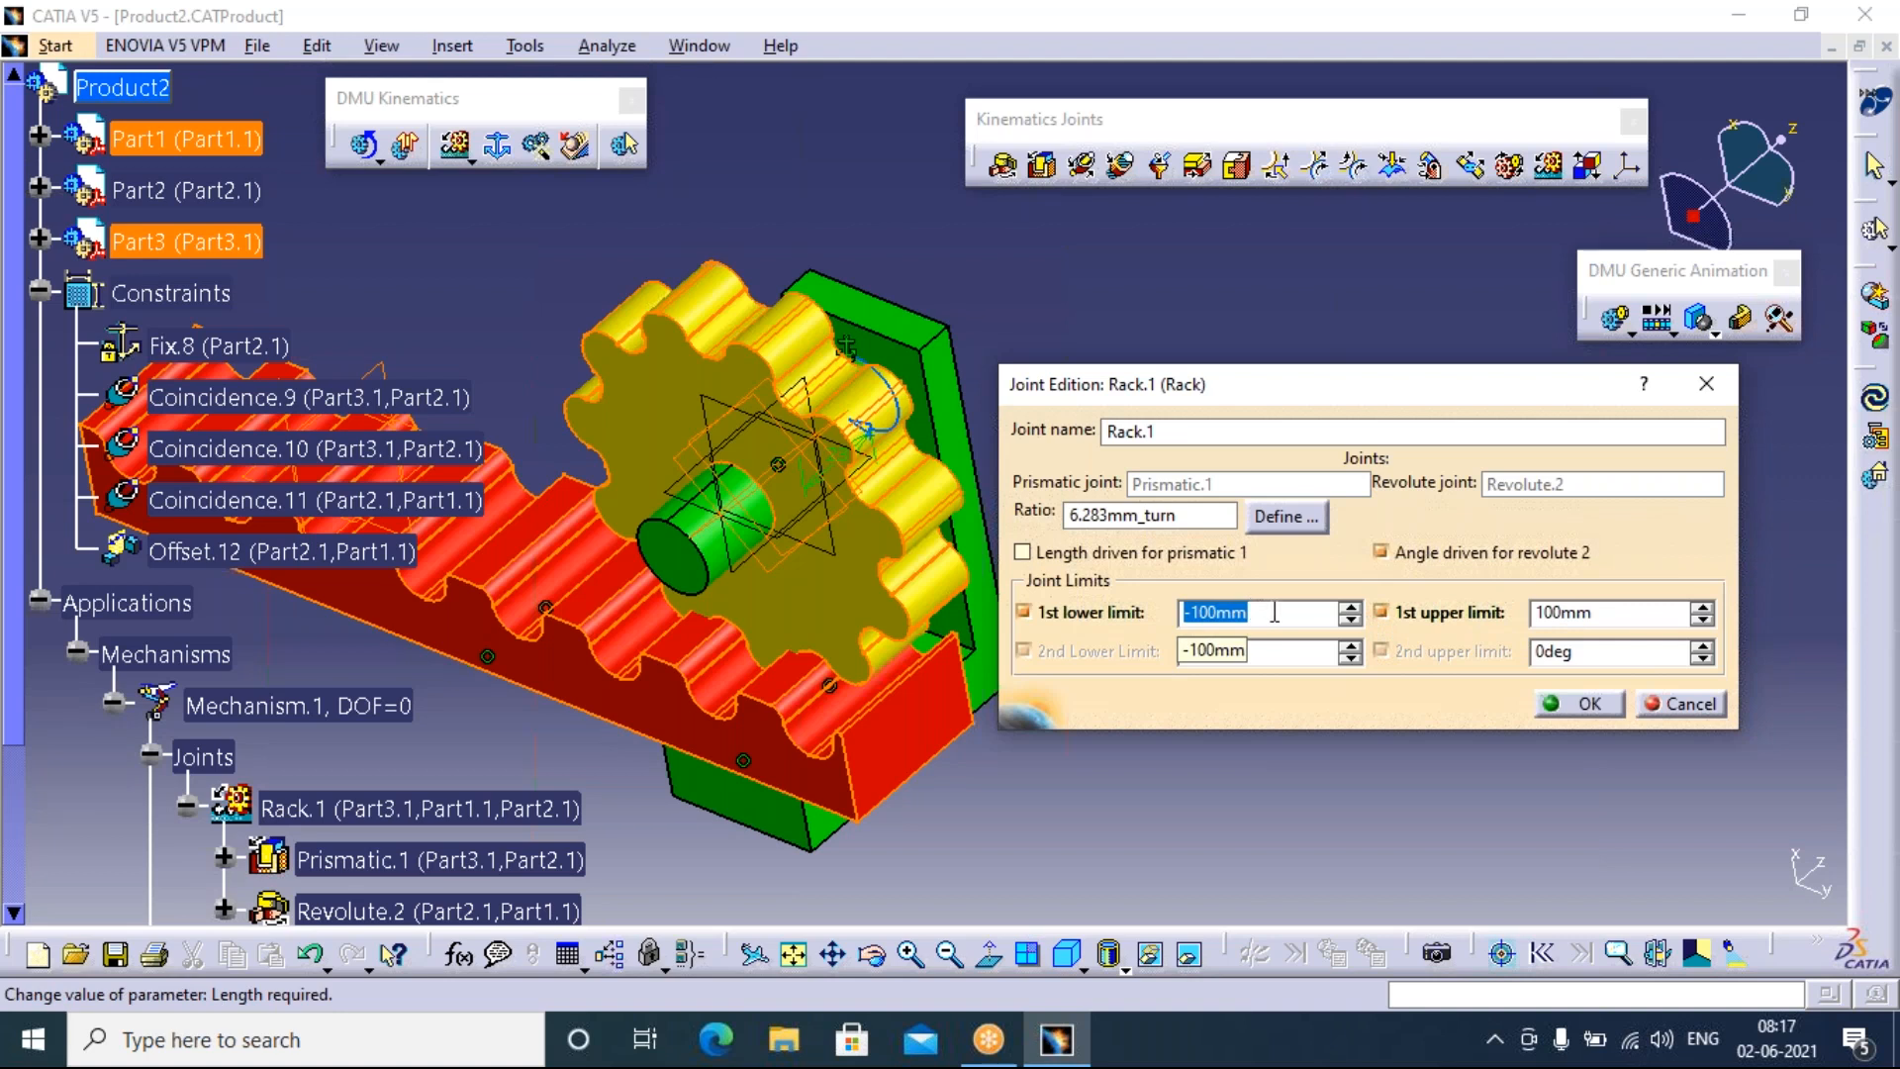
click(1228, 615)
double_click(1228, 615)
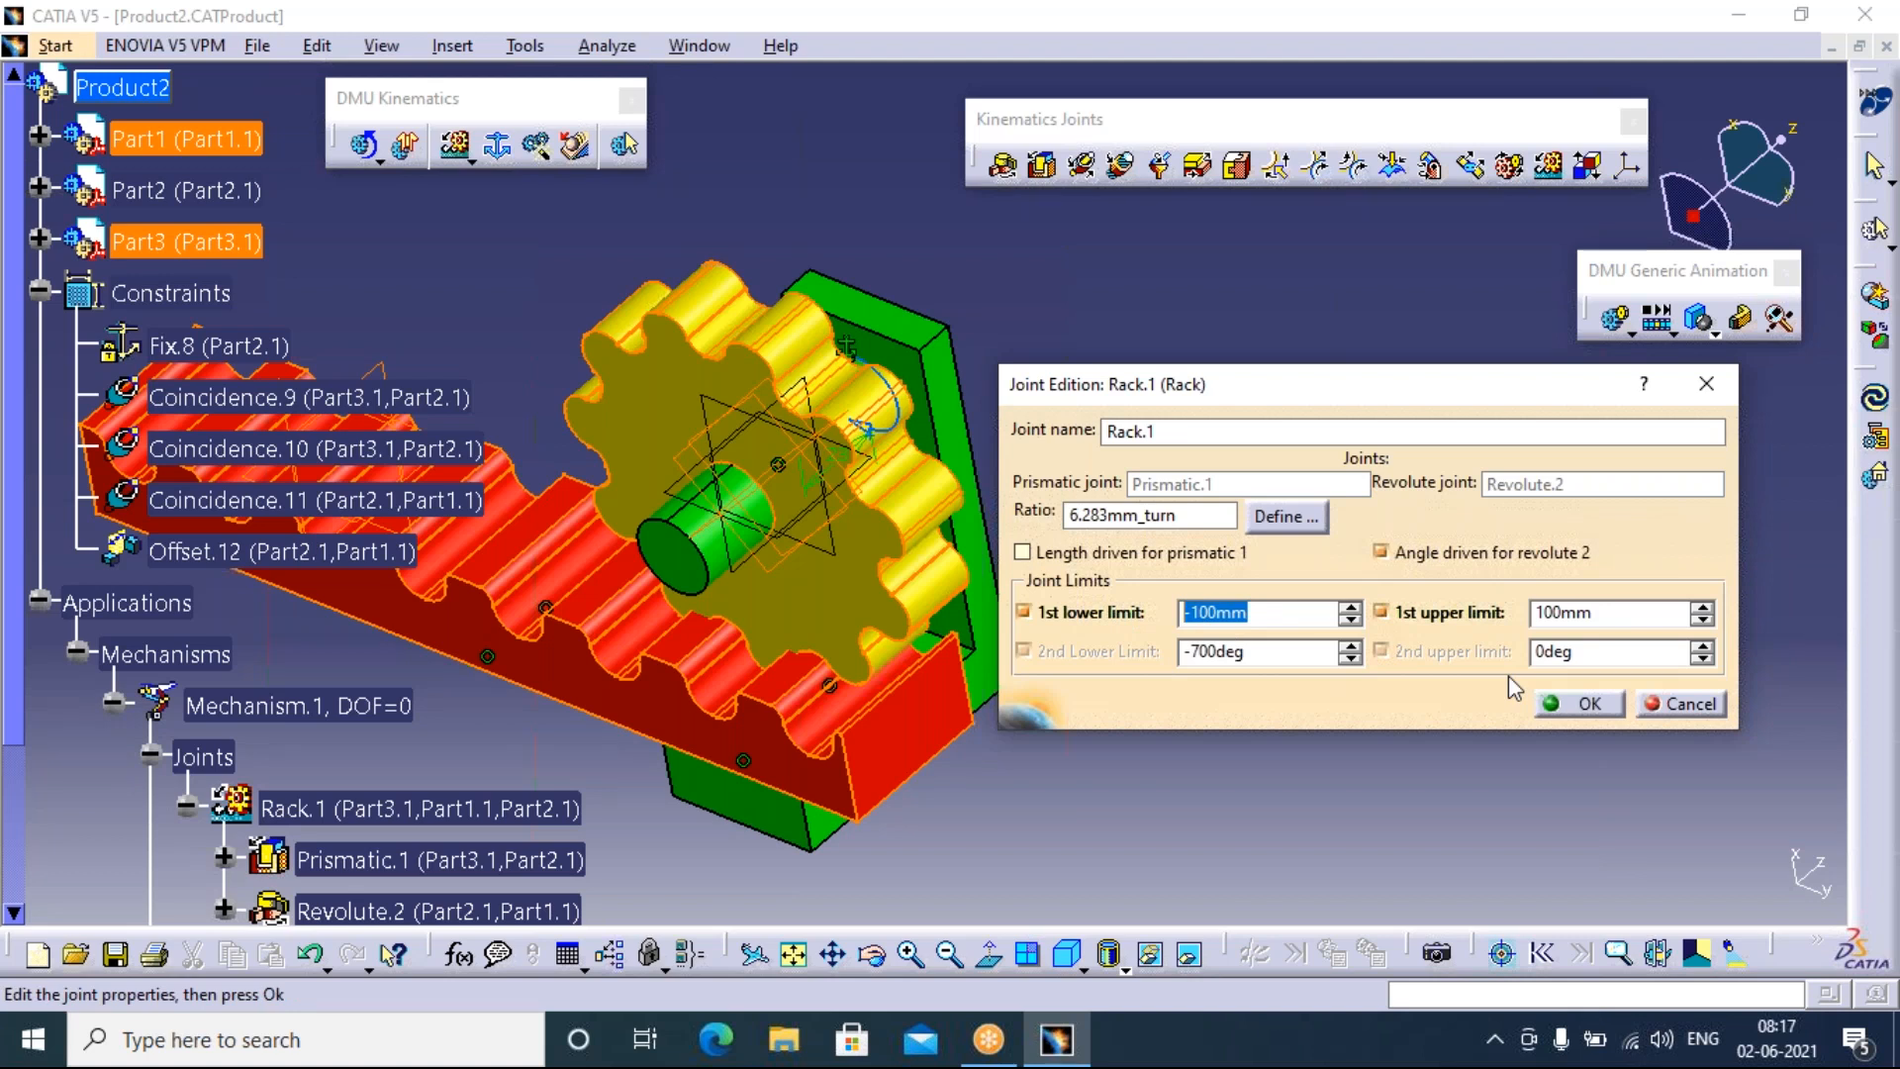
text(-360)
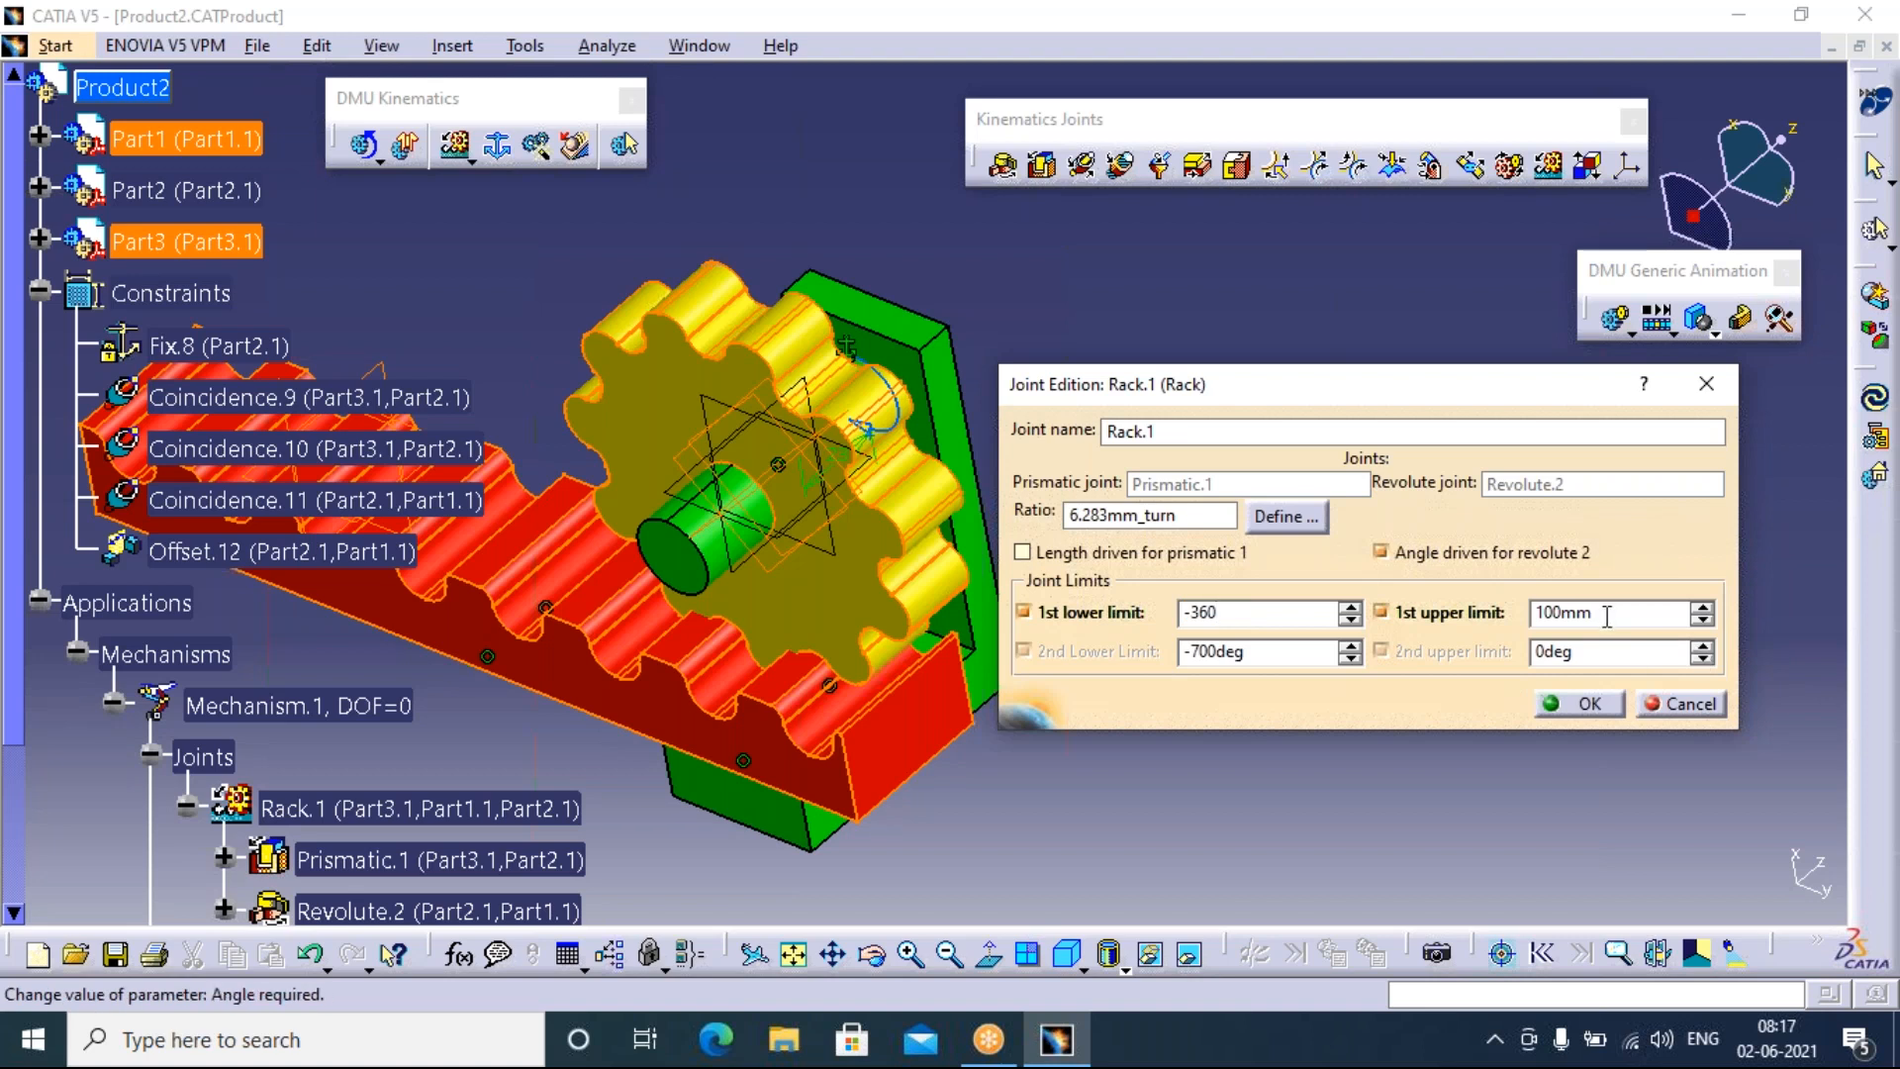
key(Tab)
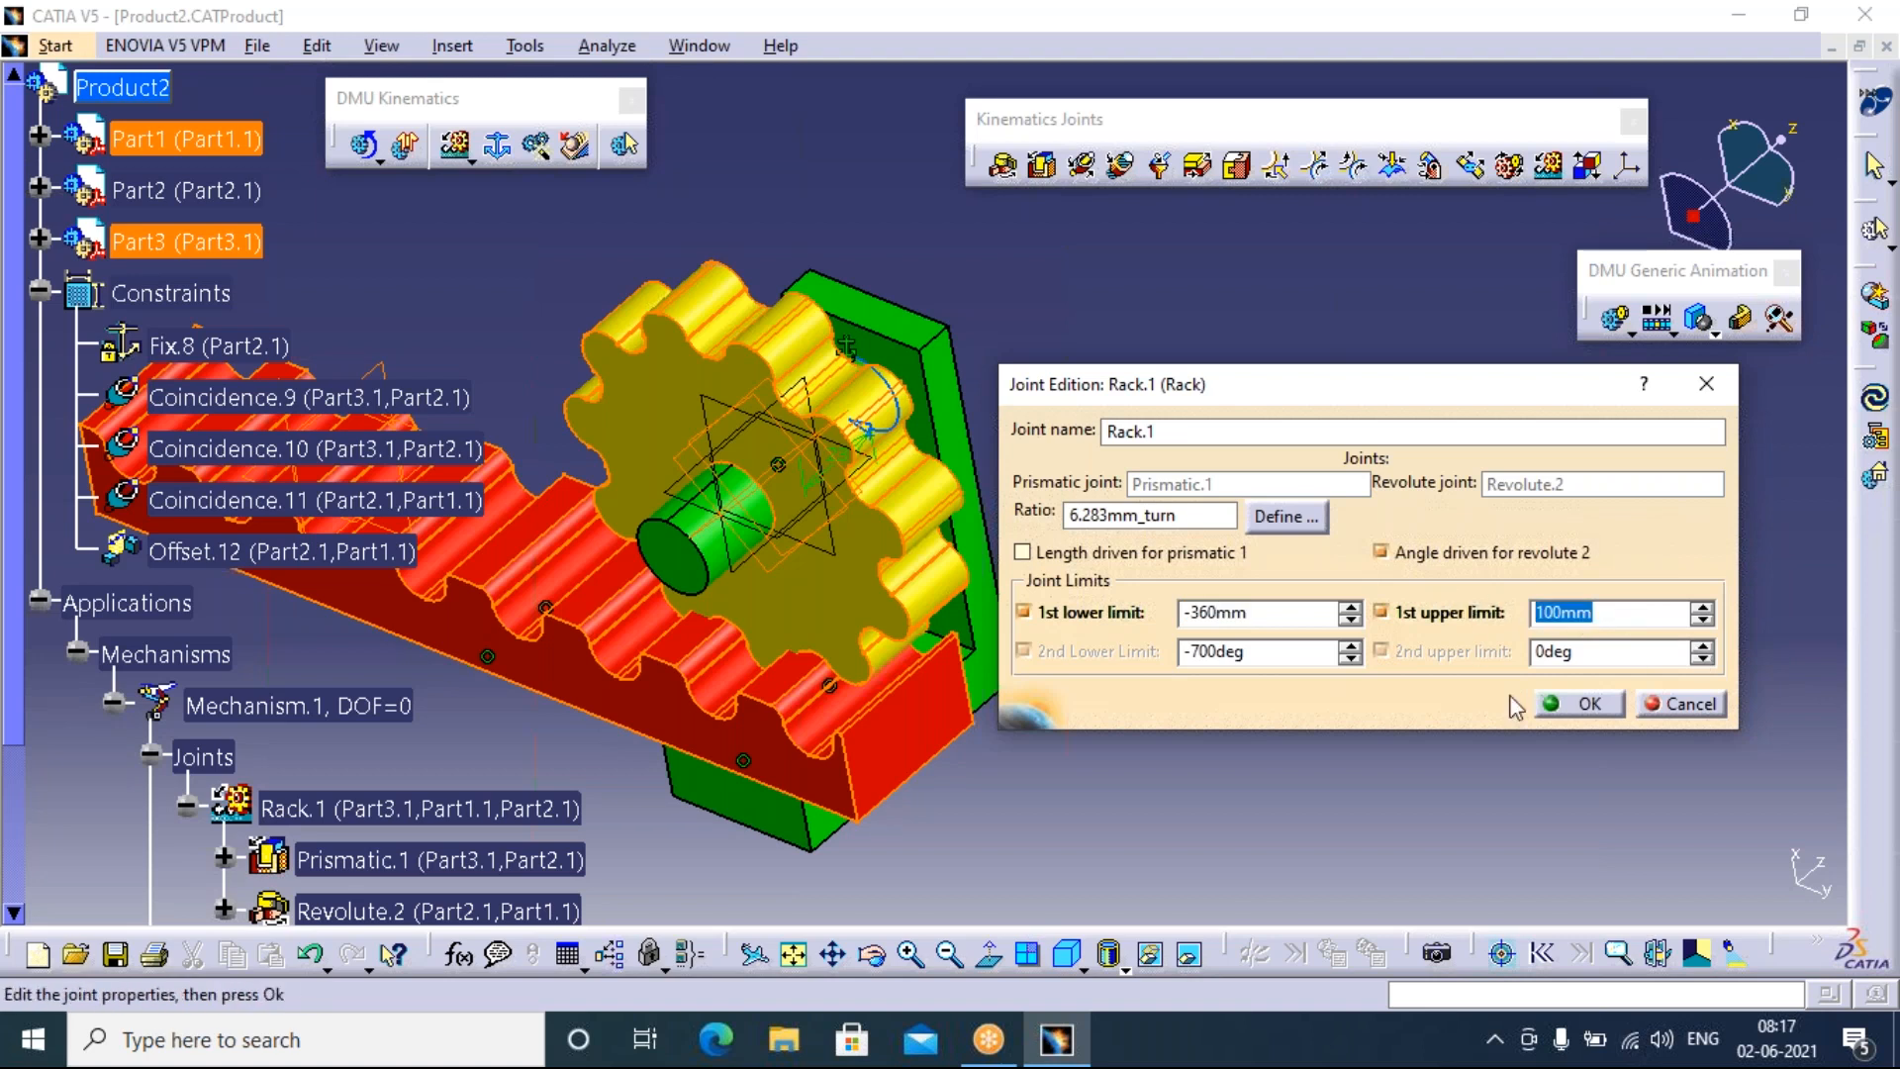
text(0)
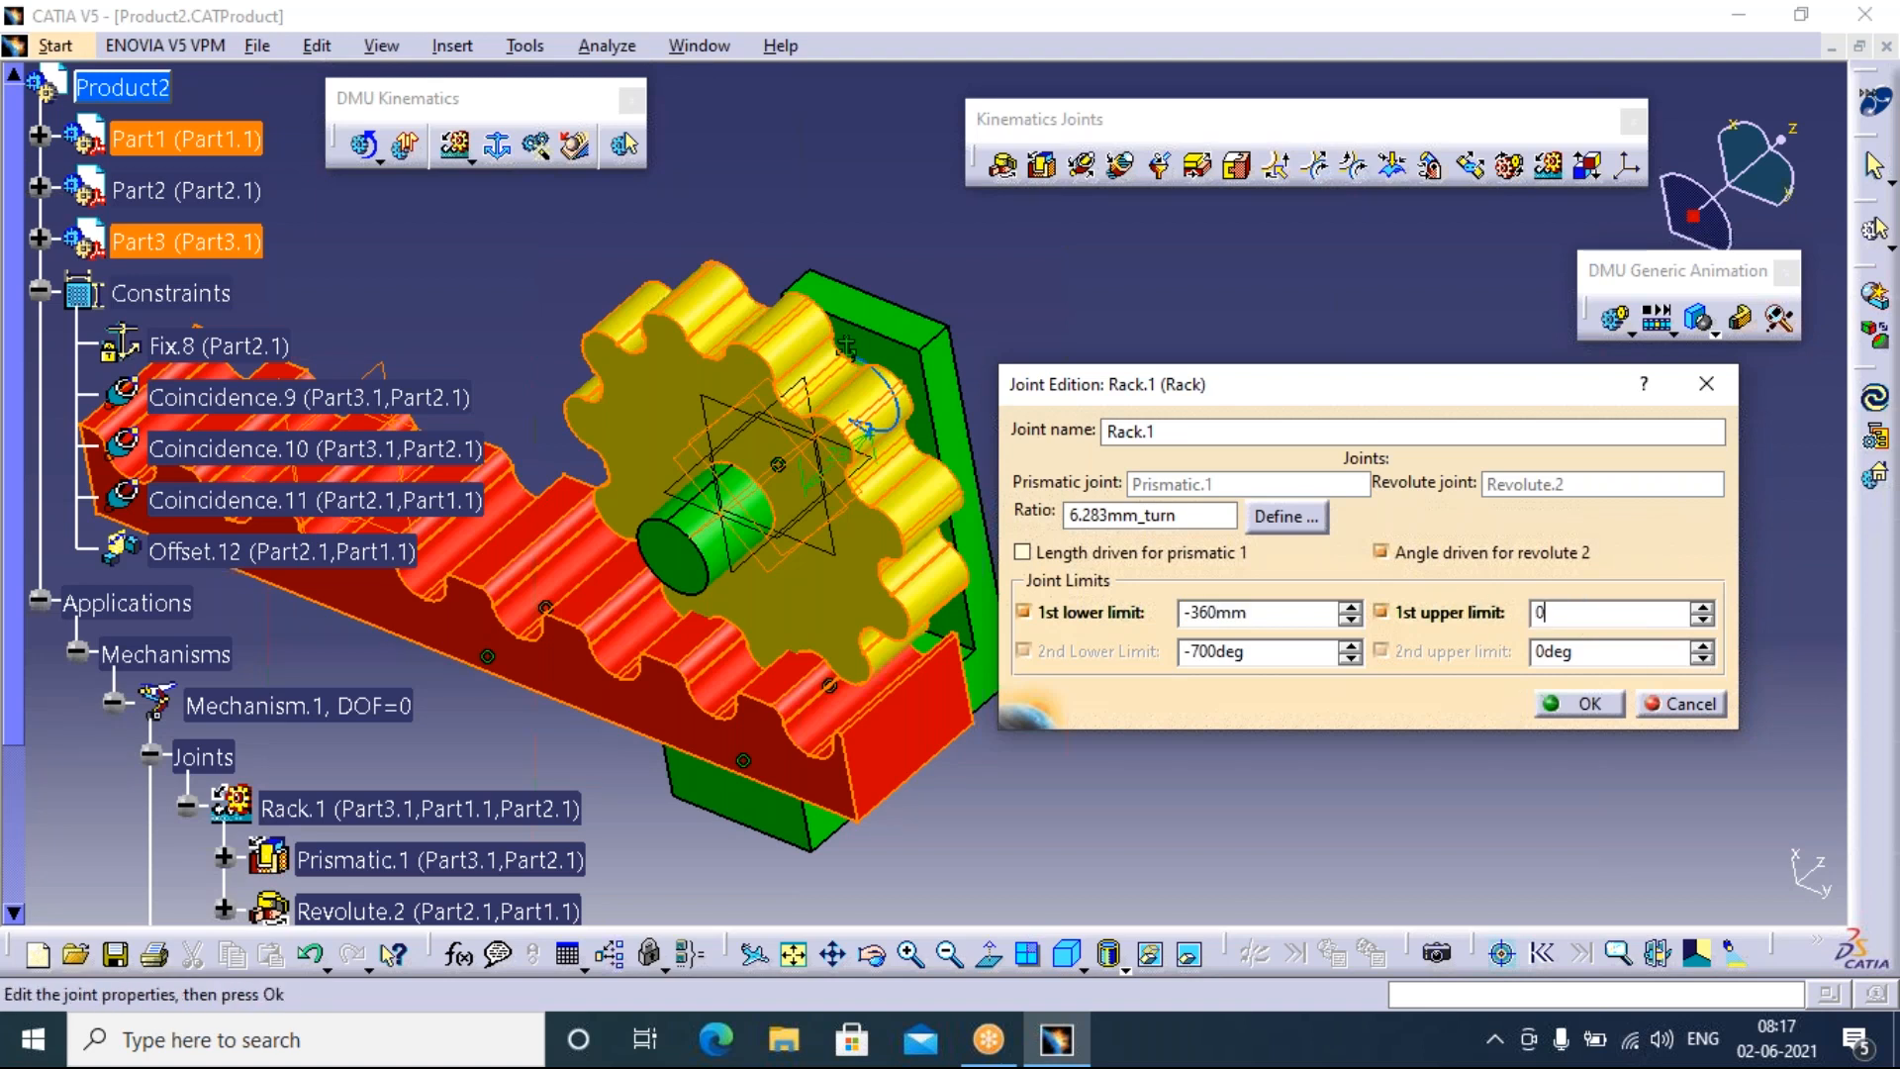
click(1601, 704)
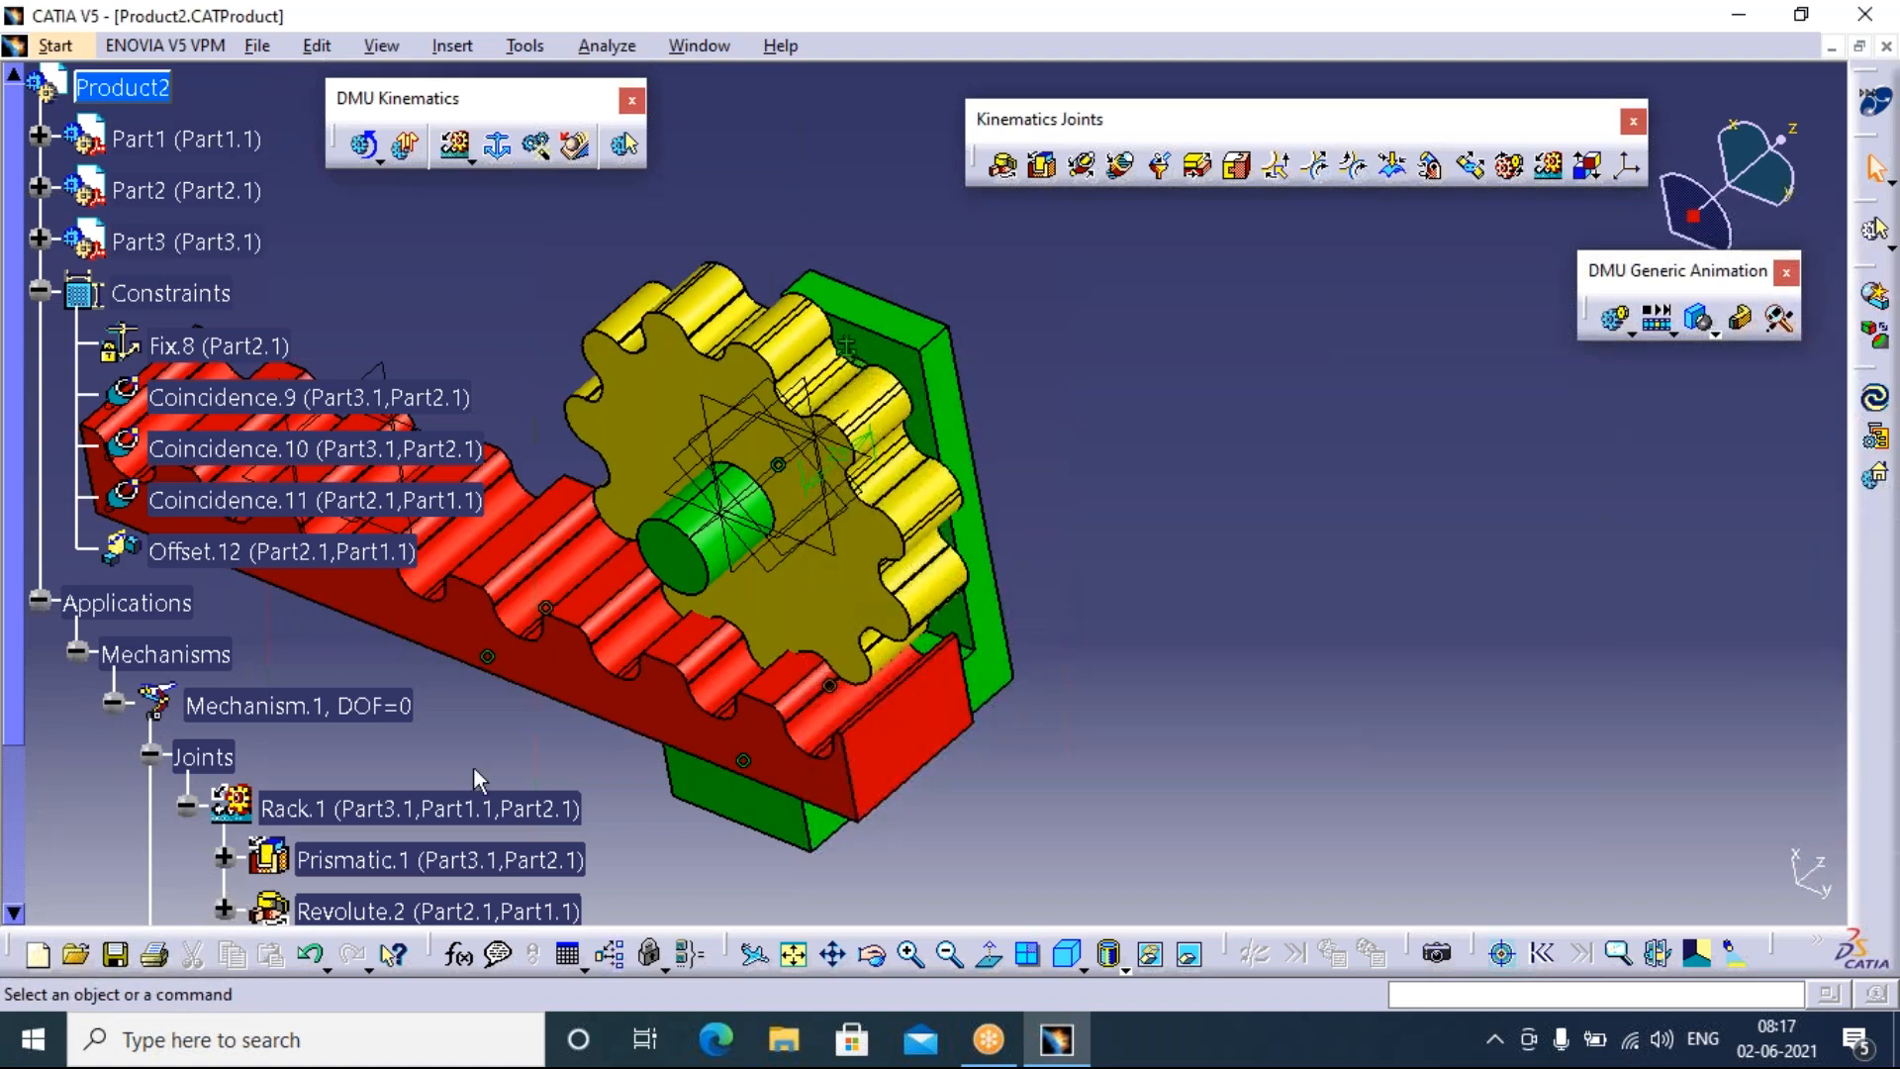
Create a simulation of Mechanism.1, move Command.1 through -245 to -700, and close the simulation
scroll(473, 766, down, 2)
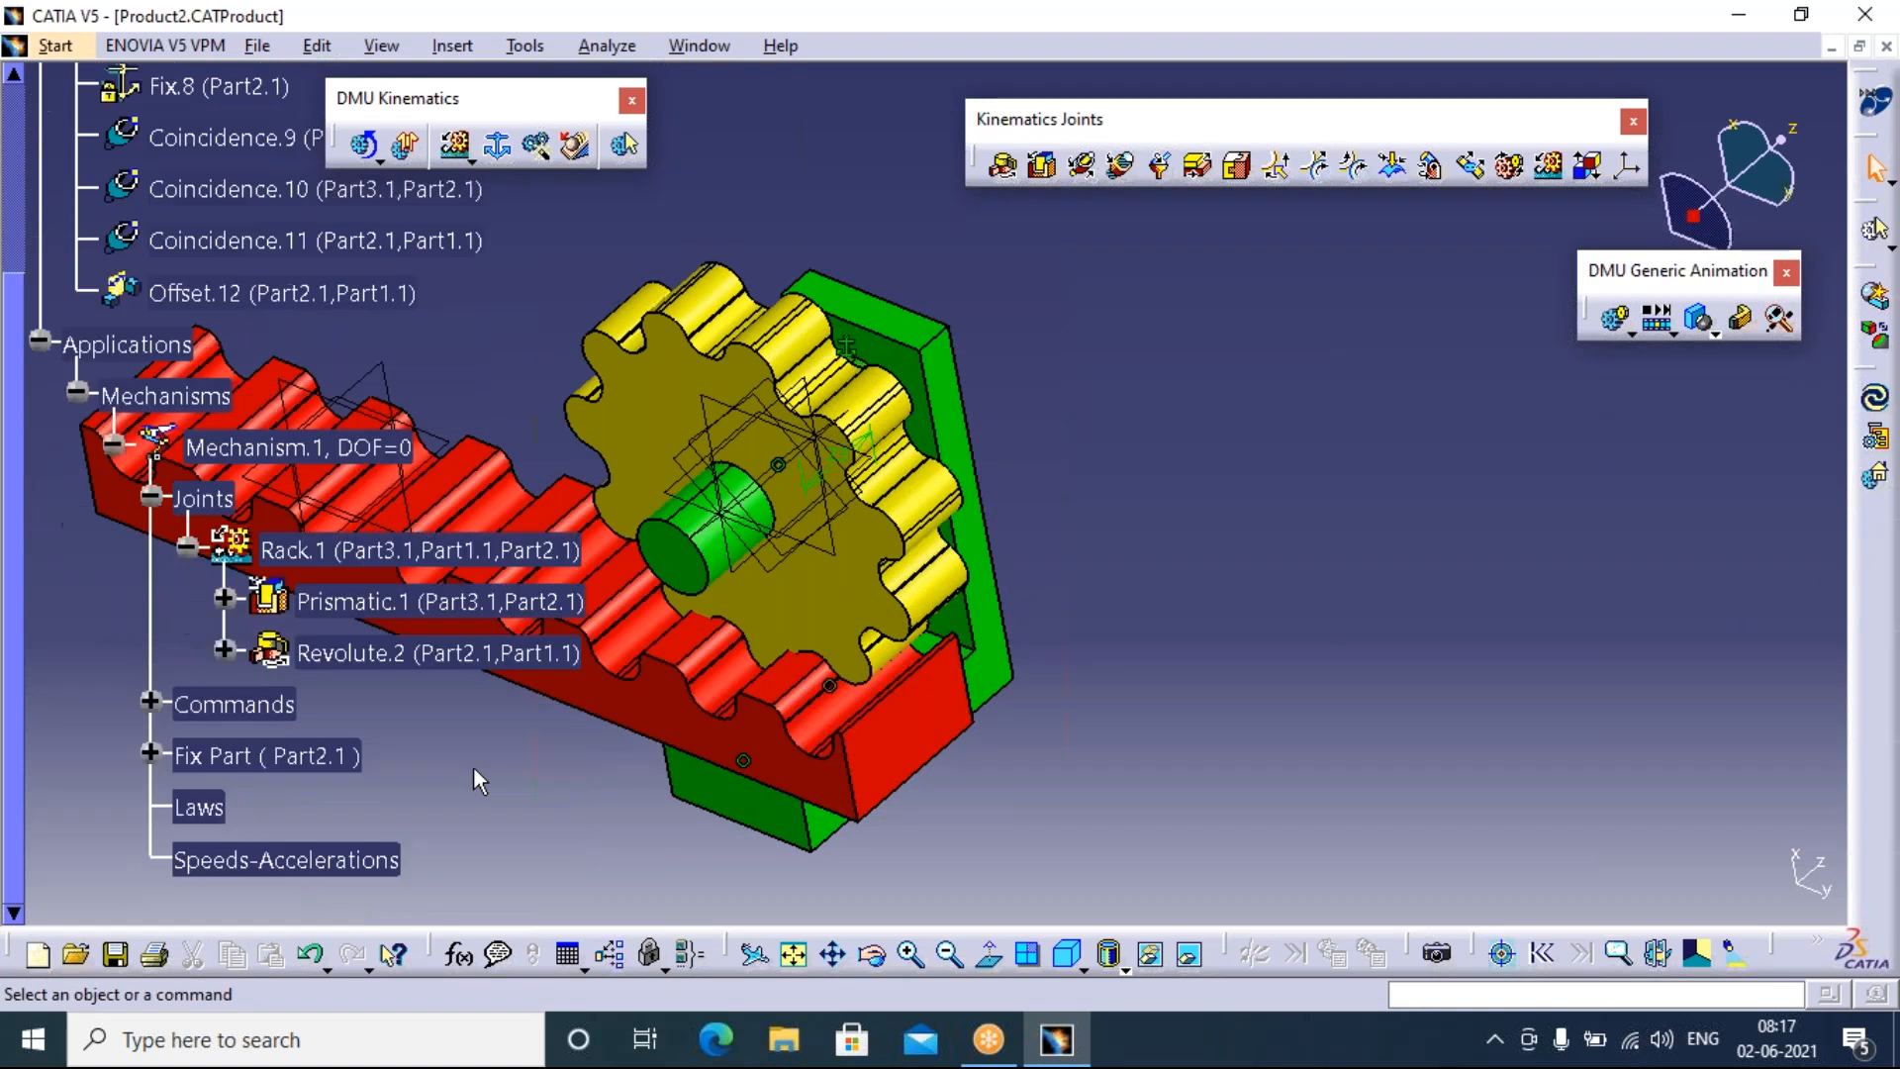
click(1614, 323)
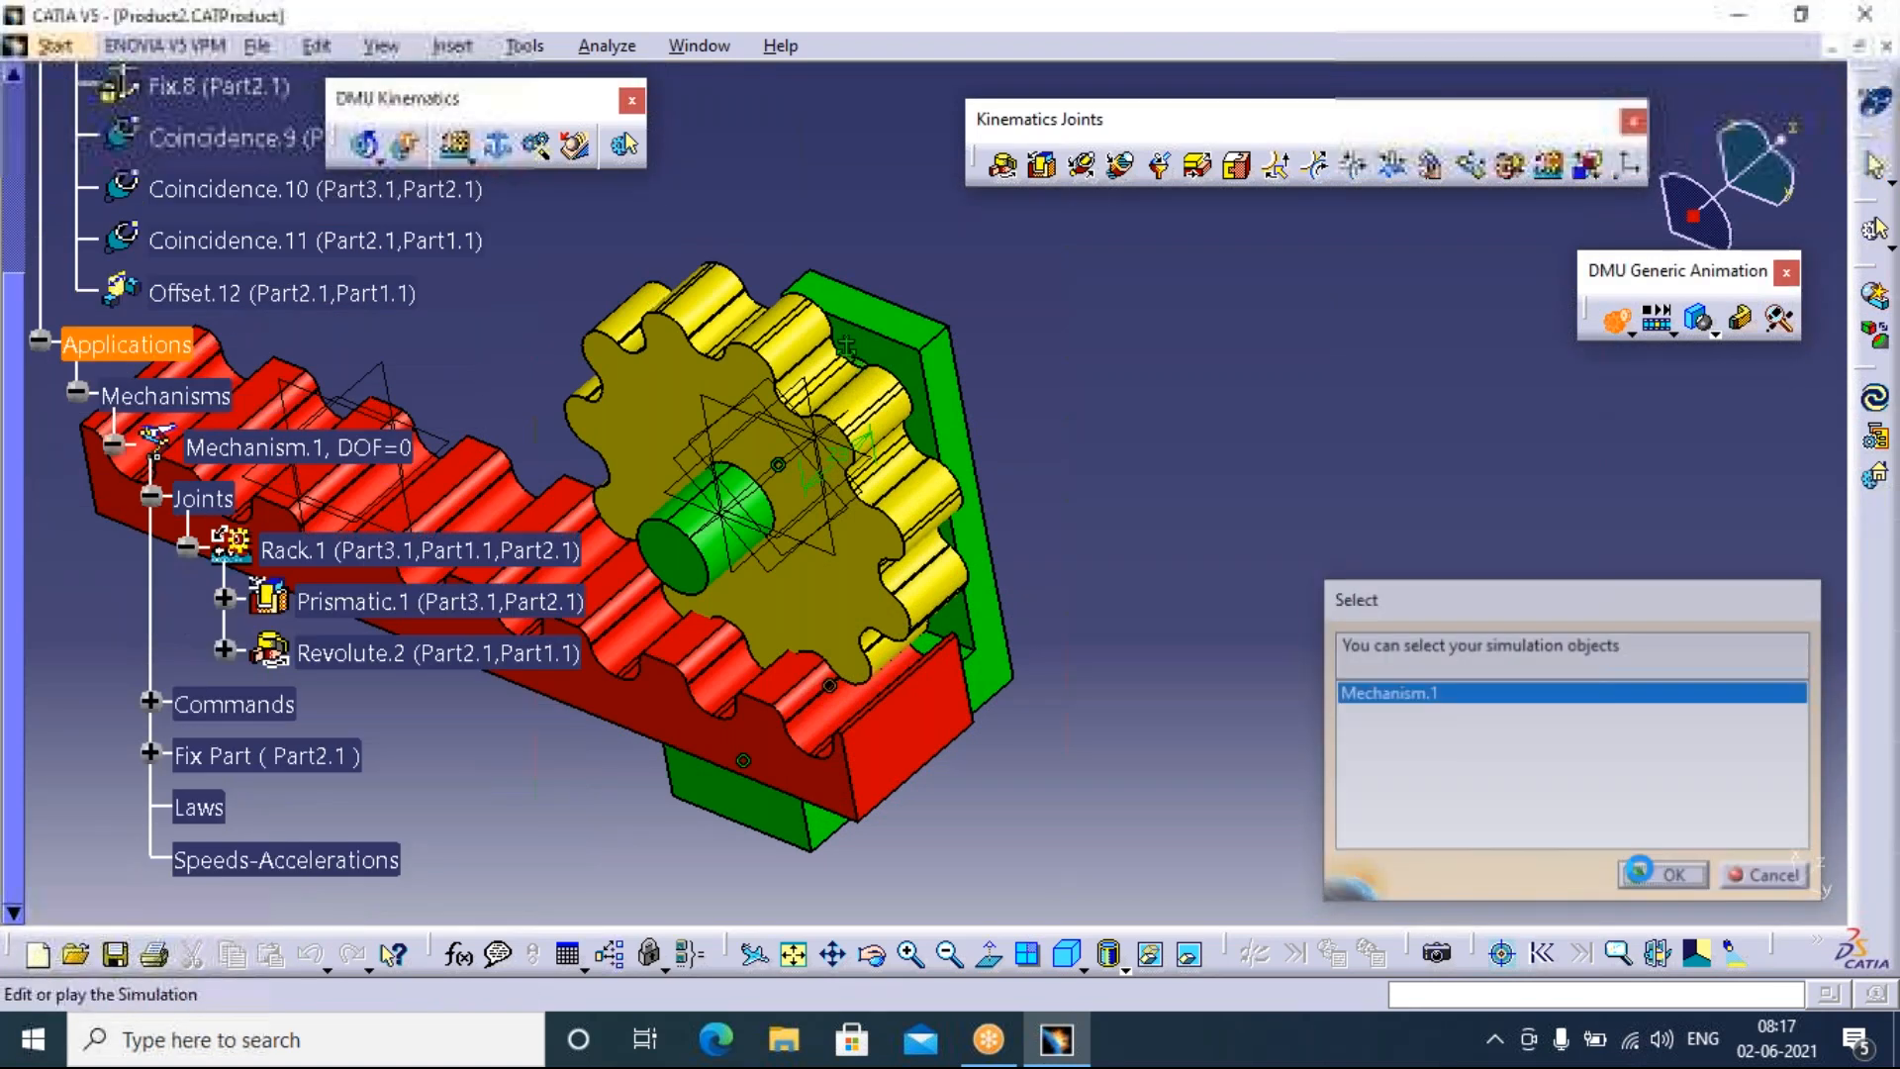
click(1643, 871)
drag(1270, 483, 1184, 473)
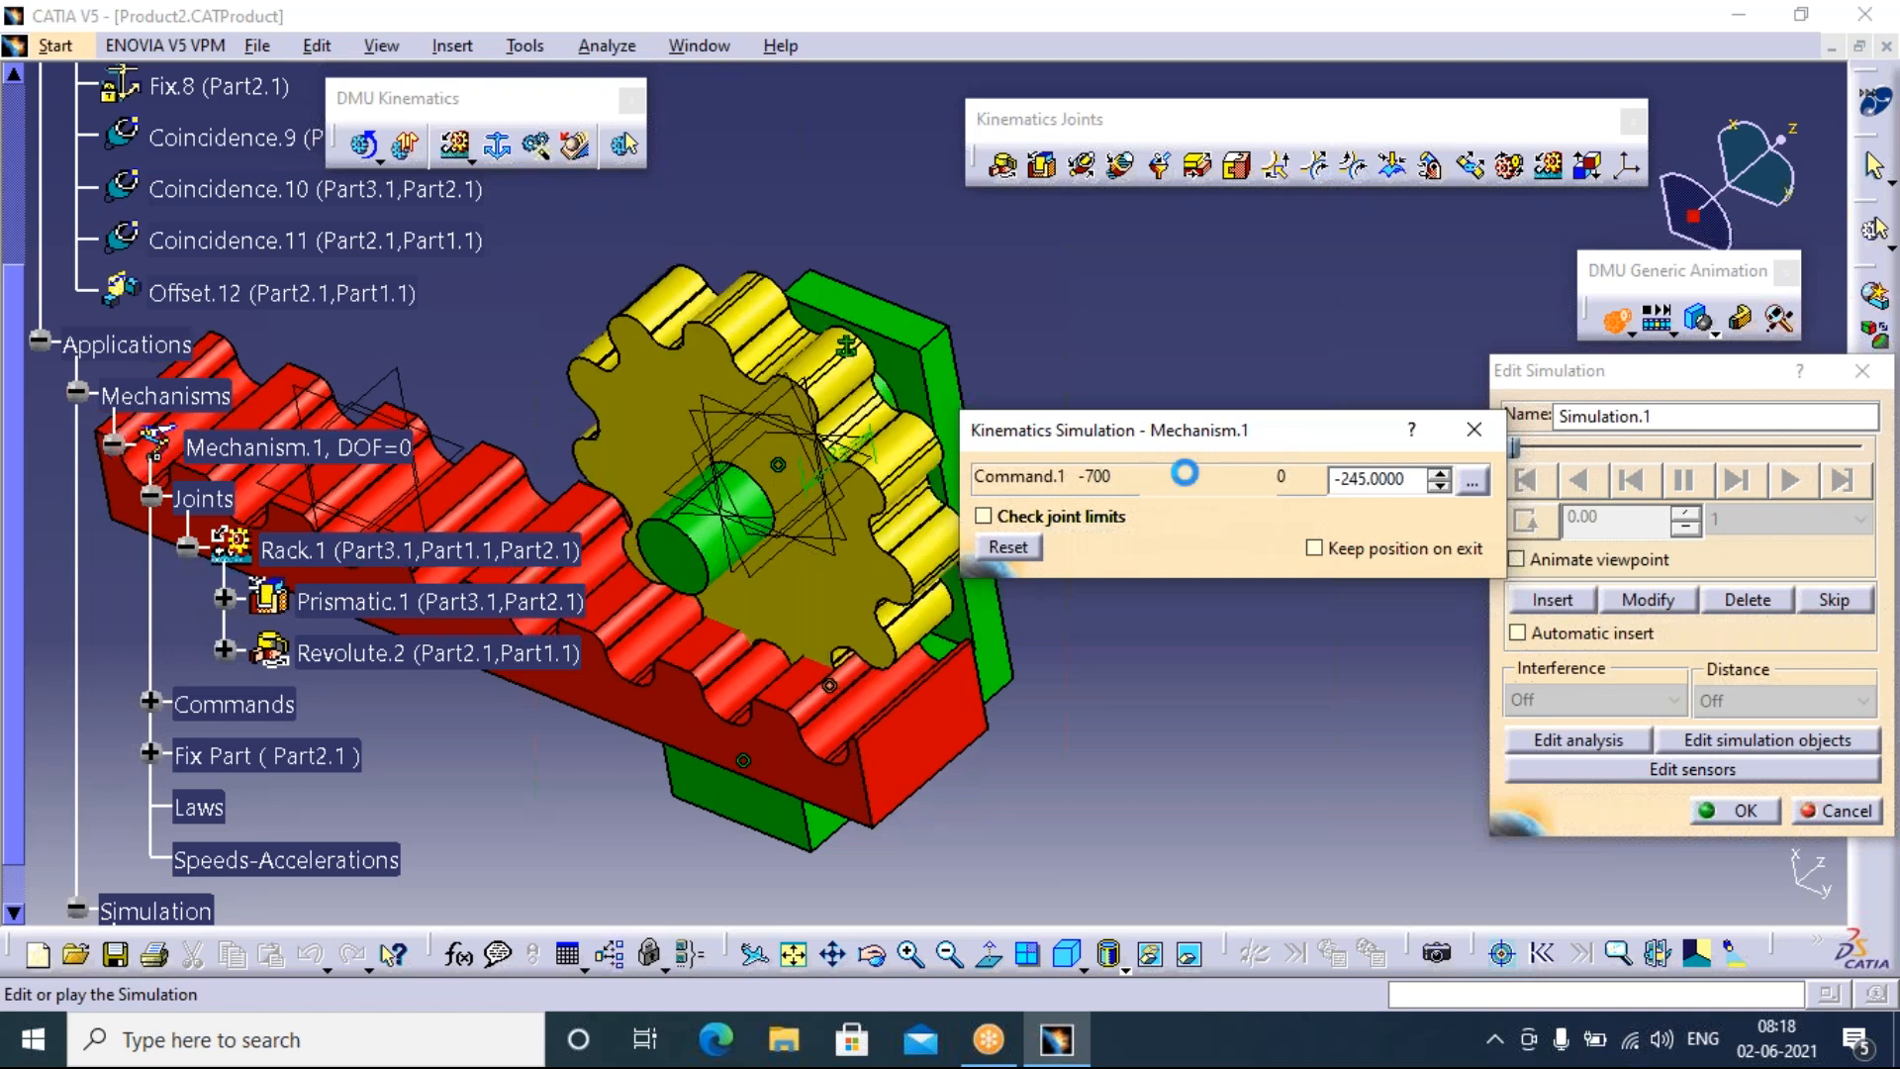
drag(1185, 473, 1147, 483)
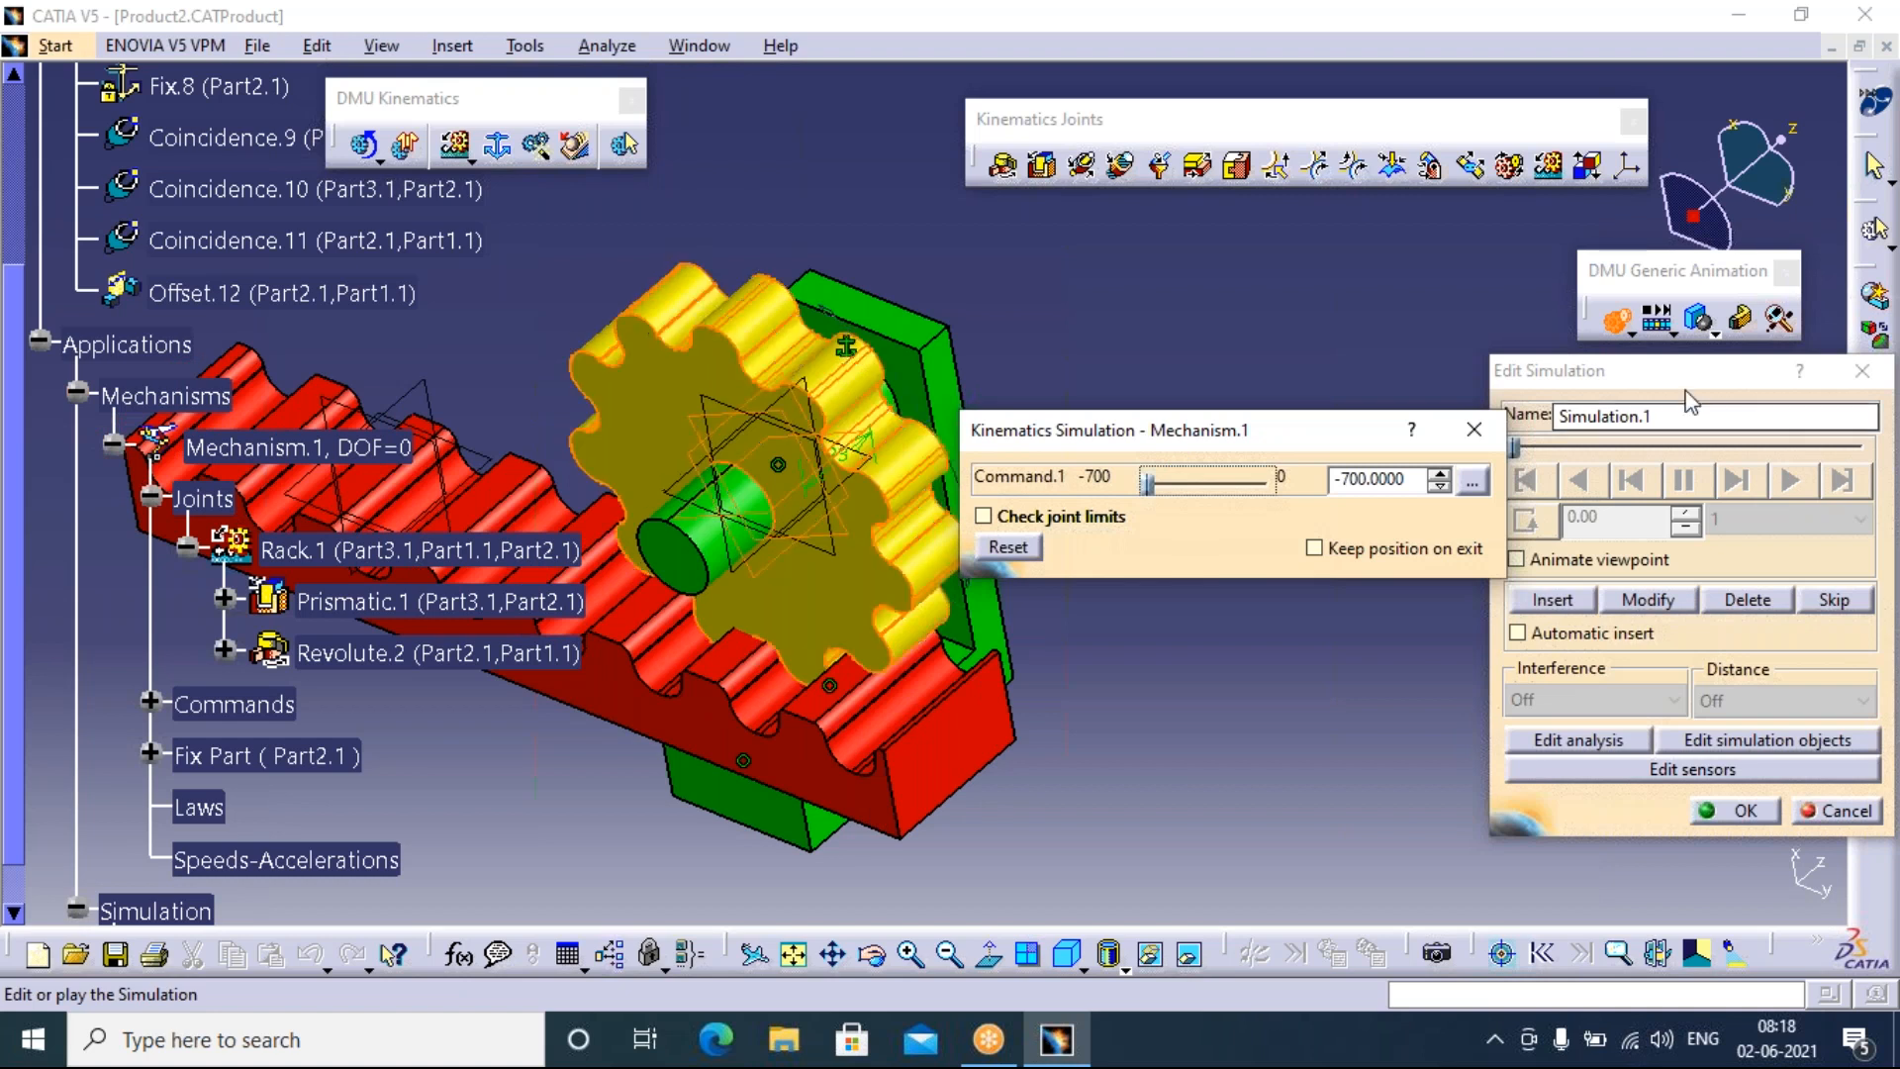
click(1862, 371)
Create another simulation with Mechanism.1 as its object and move Command.2 to -180
click(1615, 318)
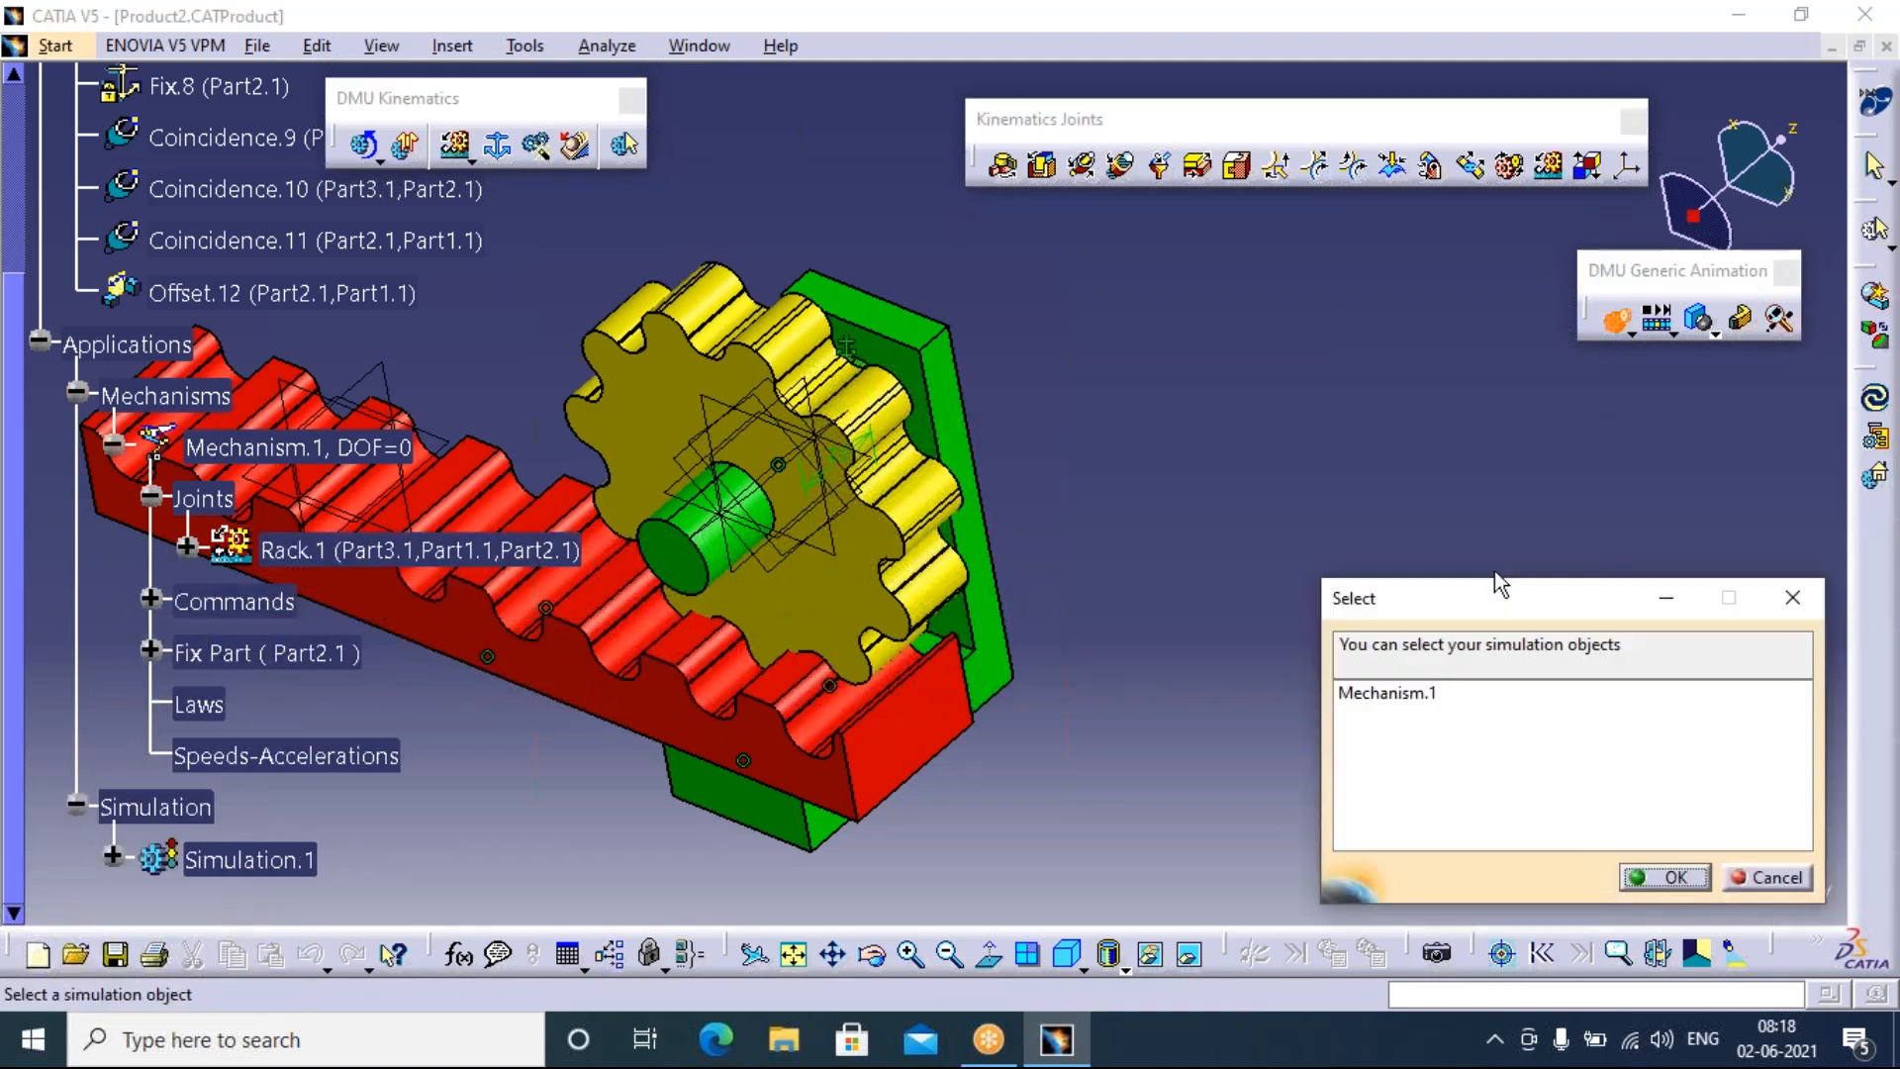
click(1385, 692)
click(1671, 877)
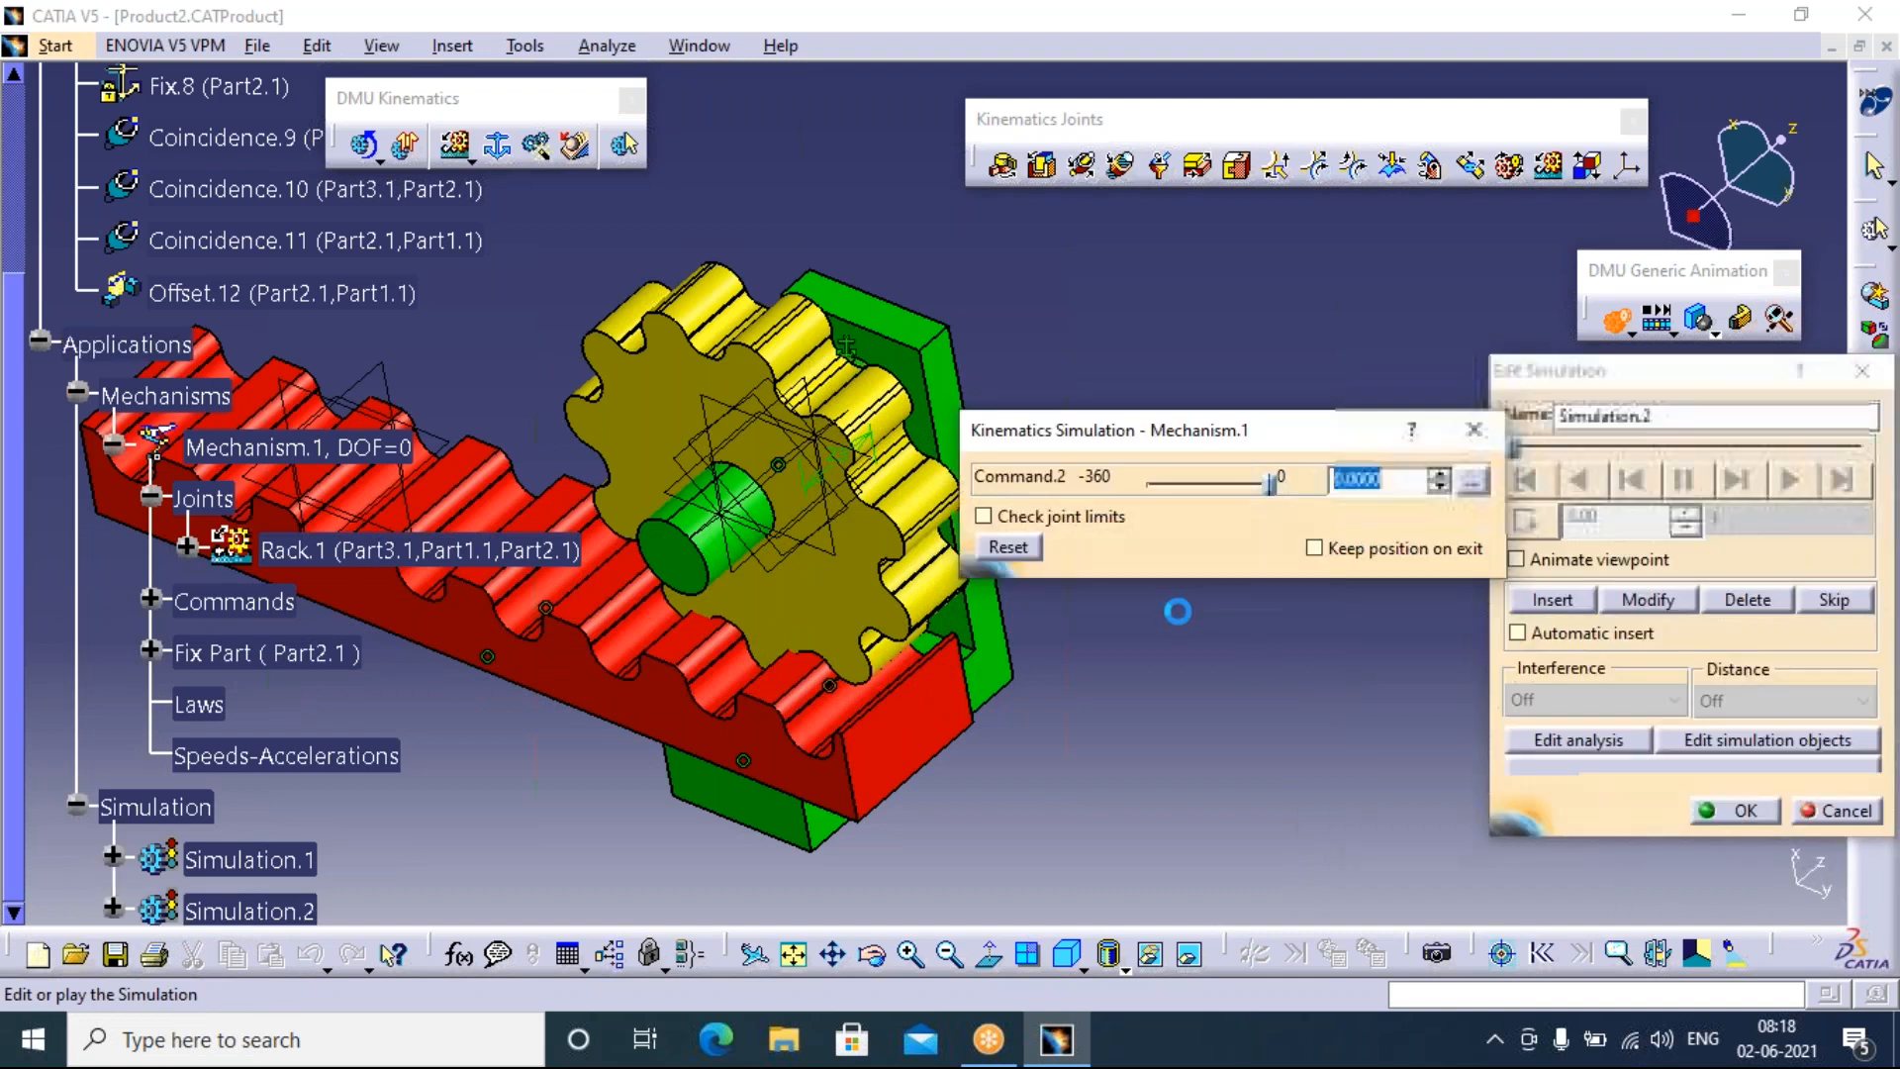
drag(1266, 485, 1208, 485)
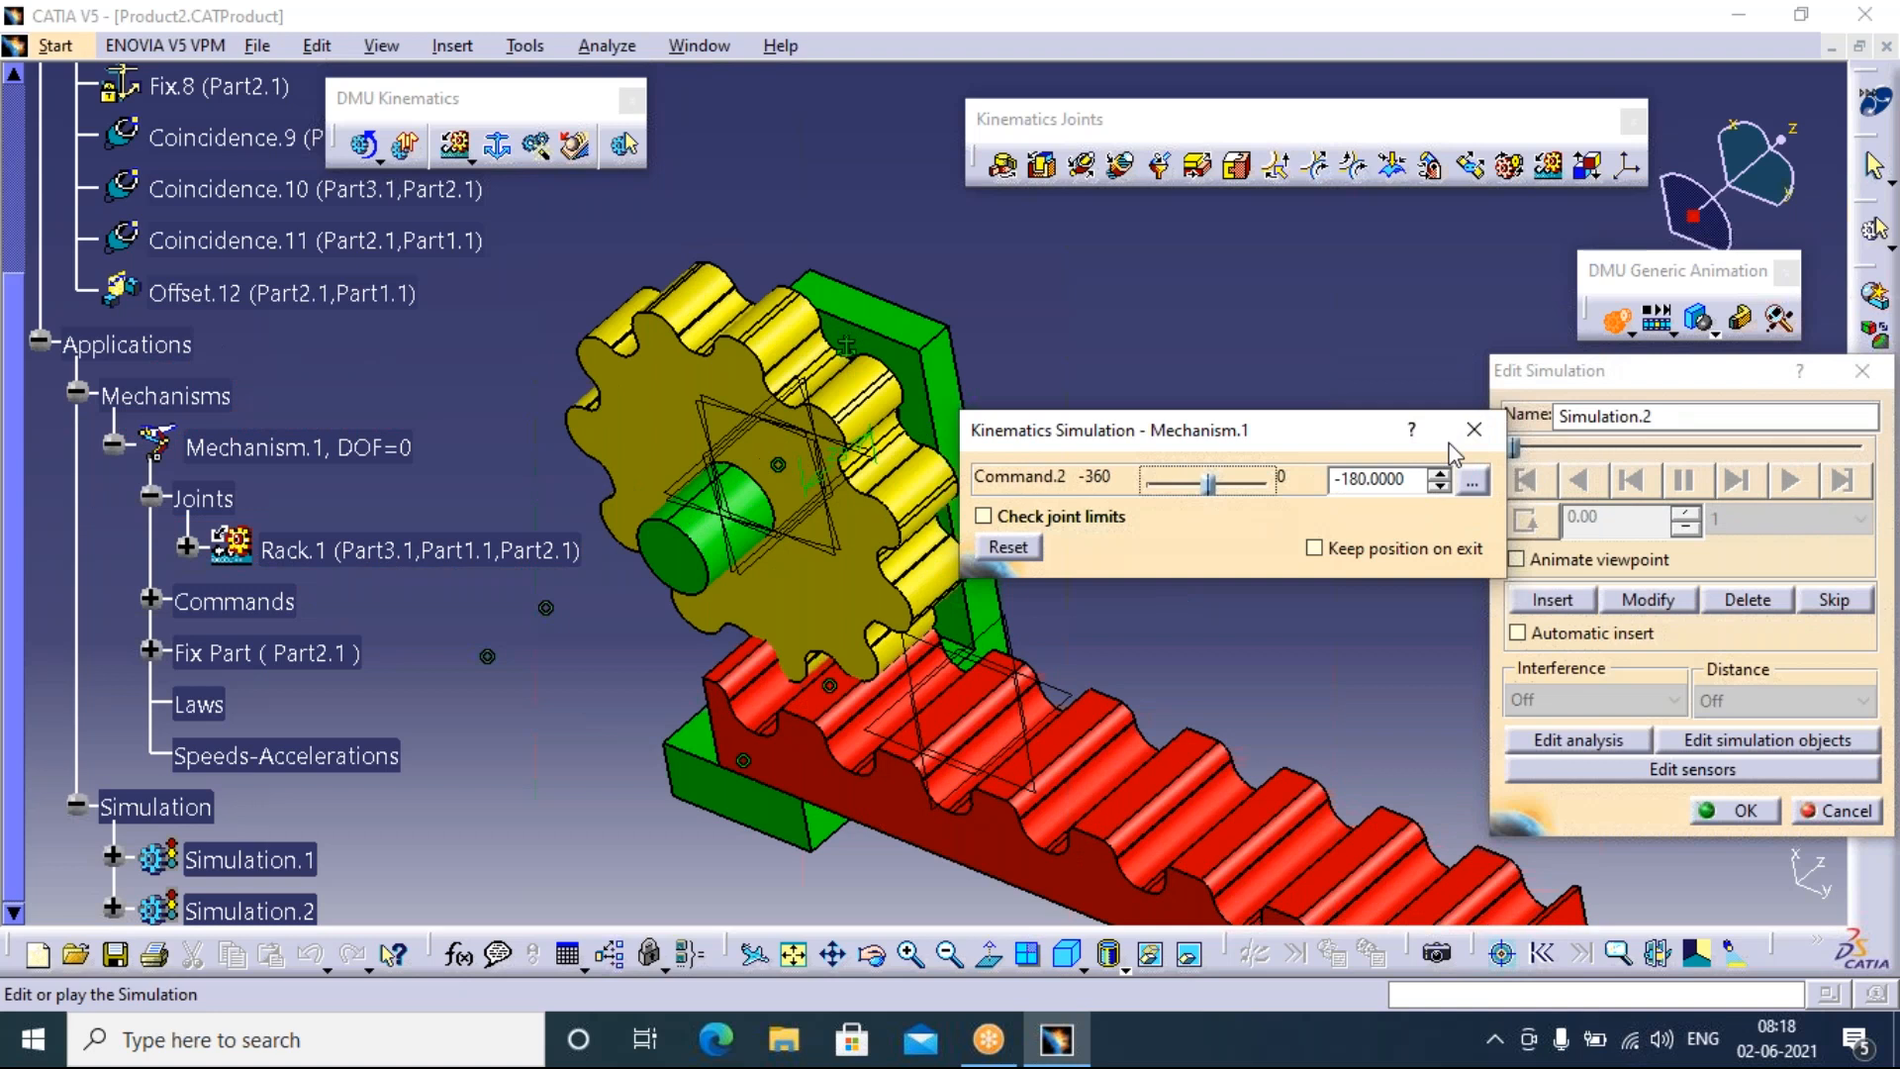
Set the lowest slider value of Command.2 to -180 for the kinematics simulation
click(1474, 485)
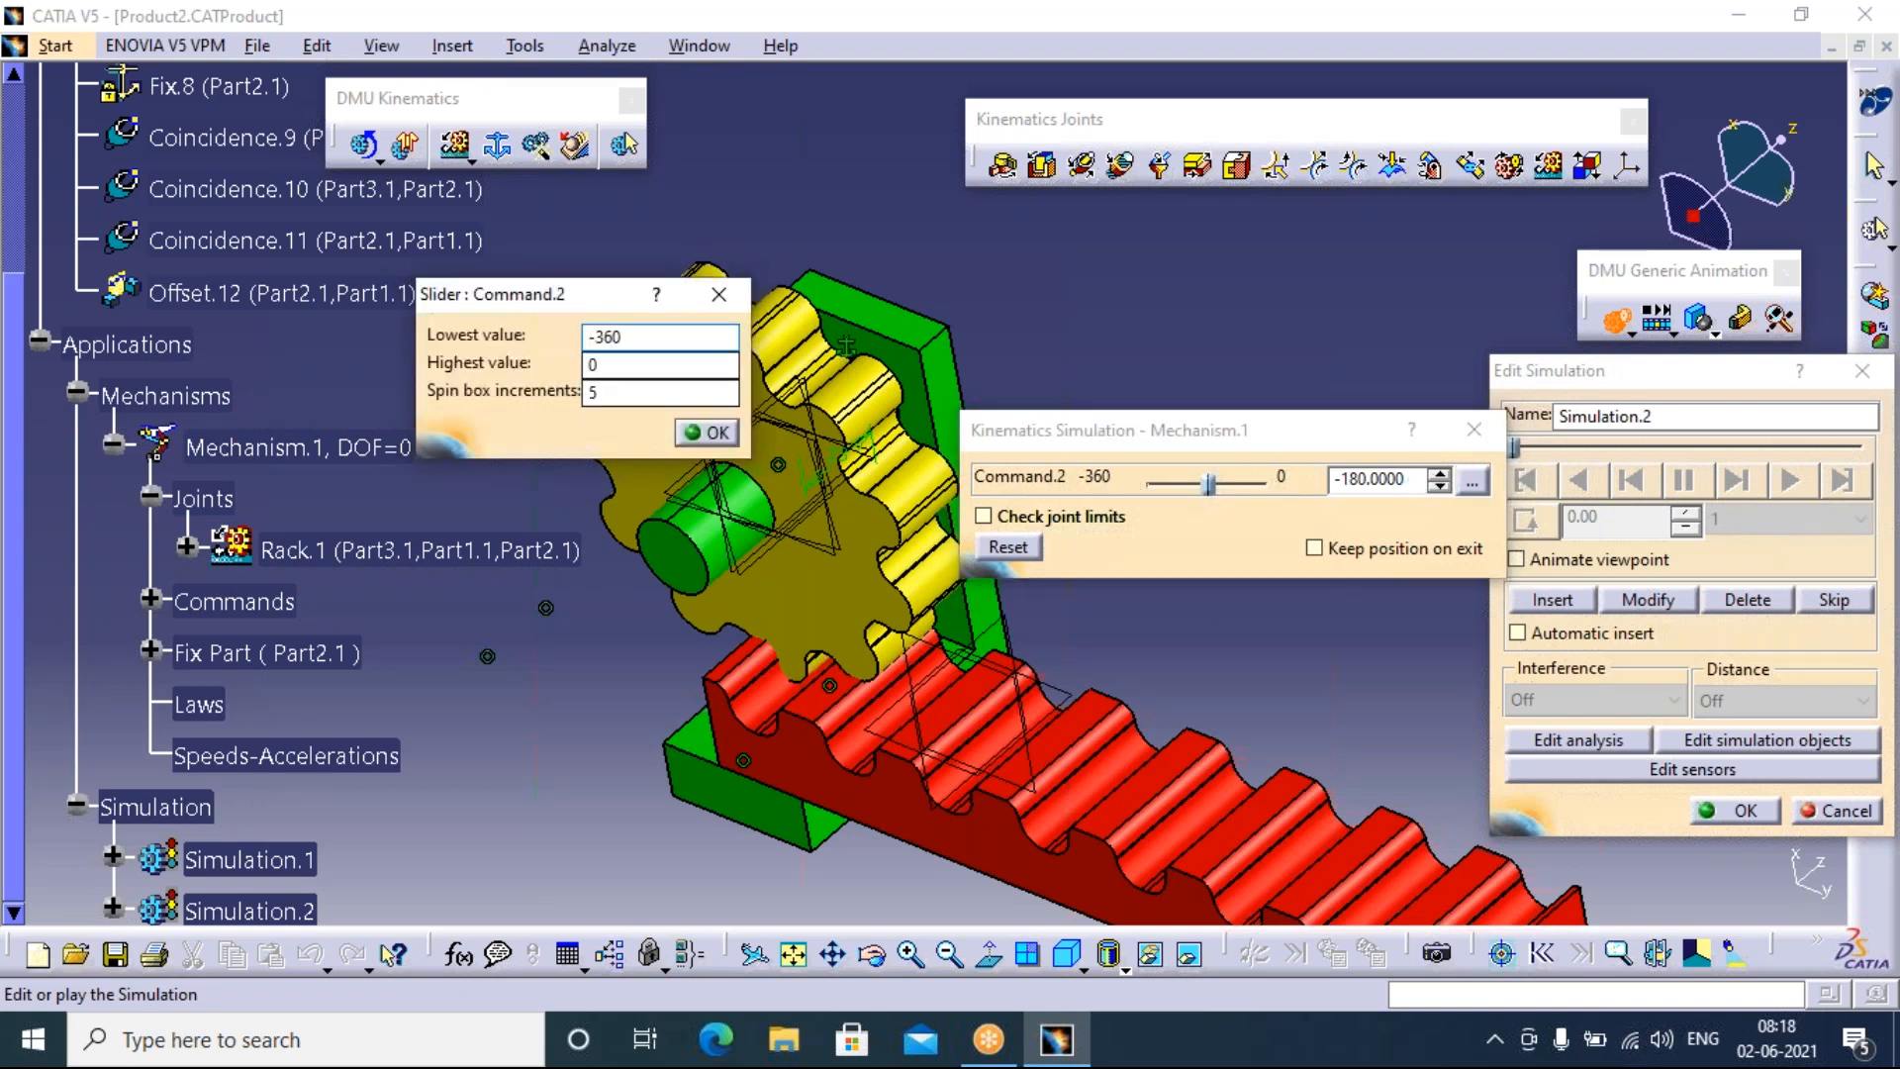
double_click(605, 337)
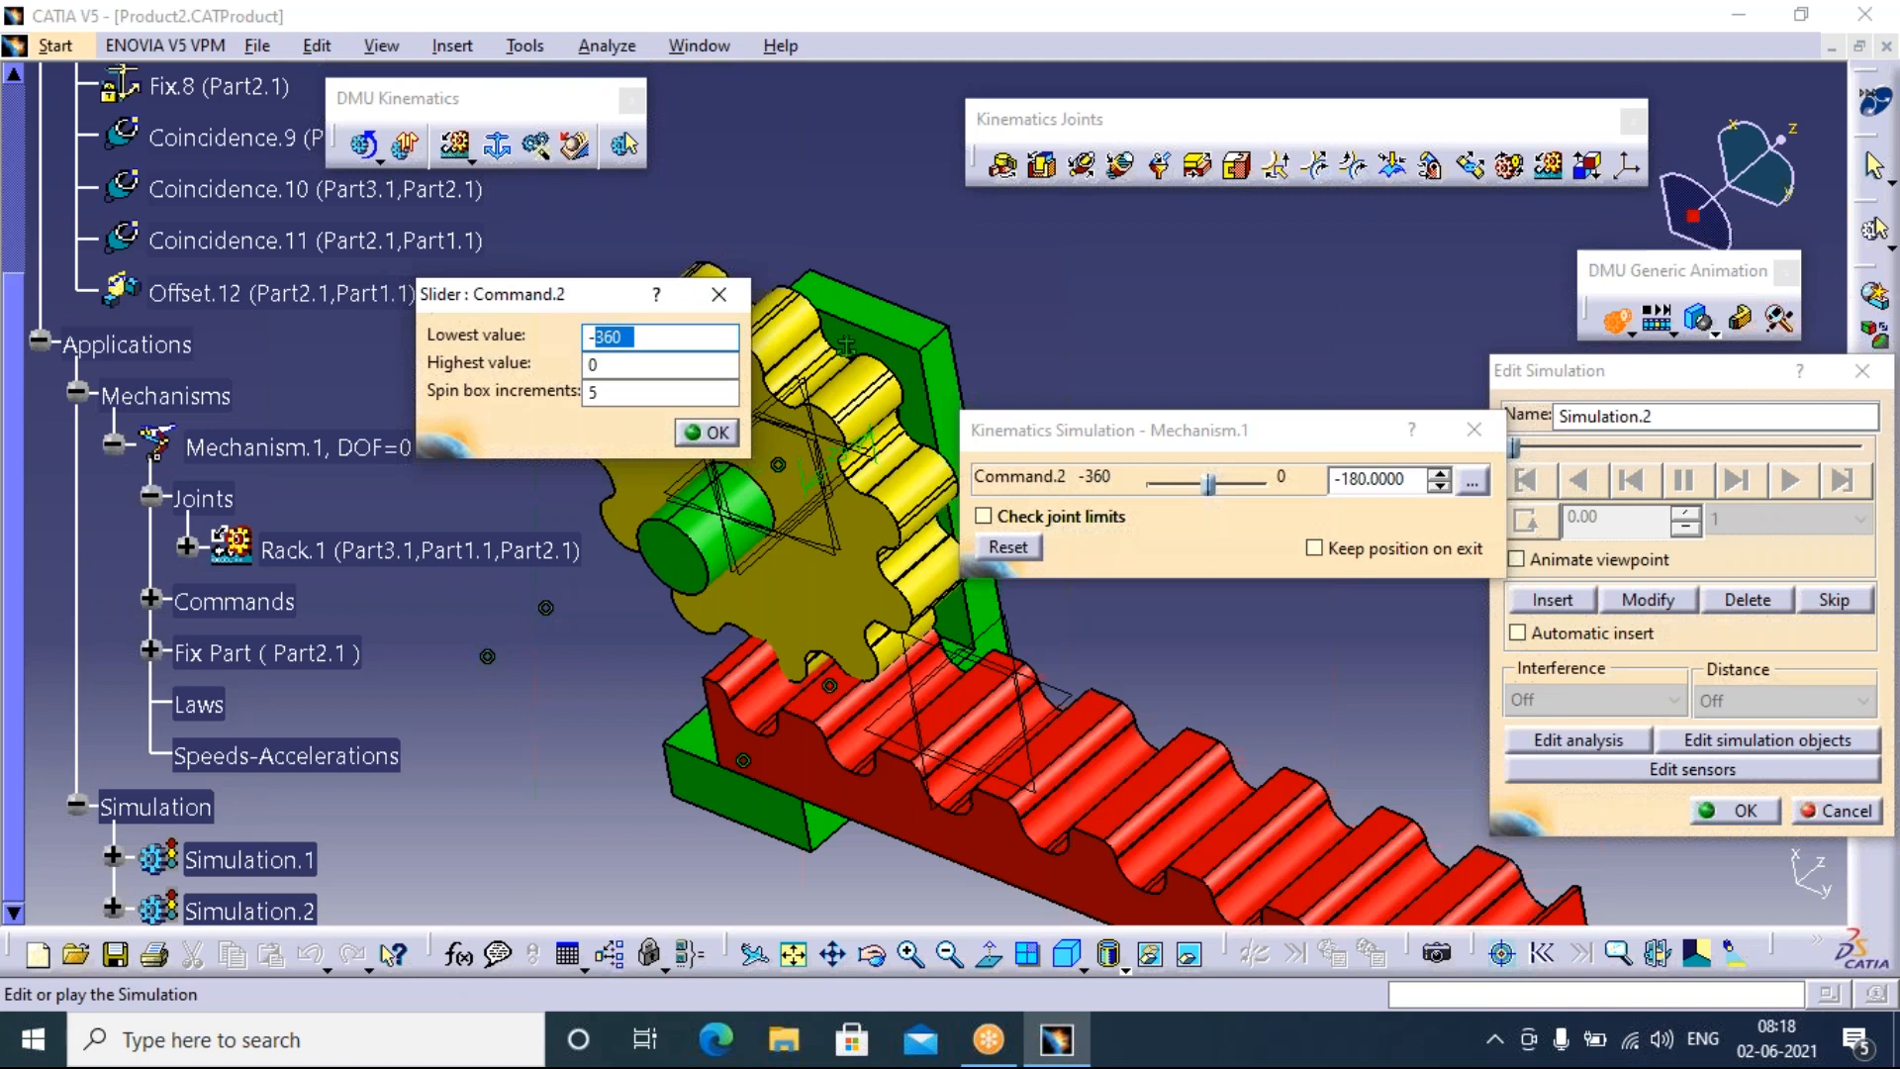
text(180)
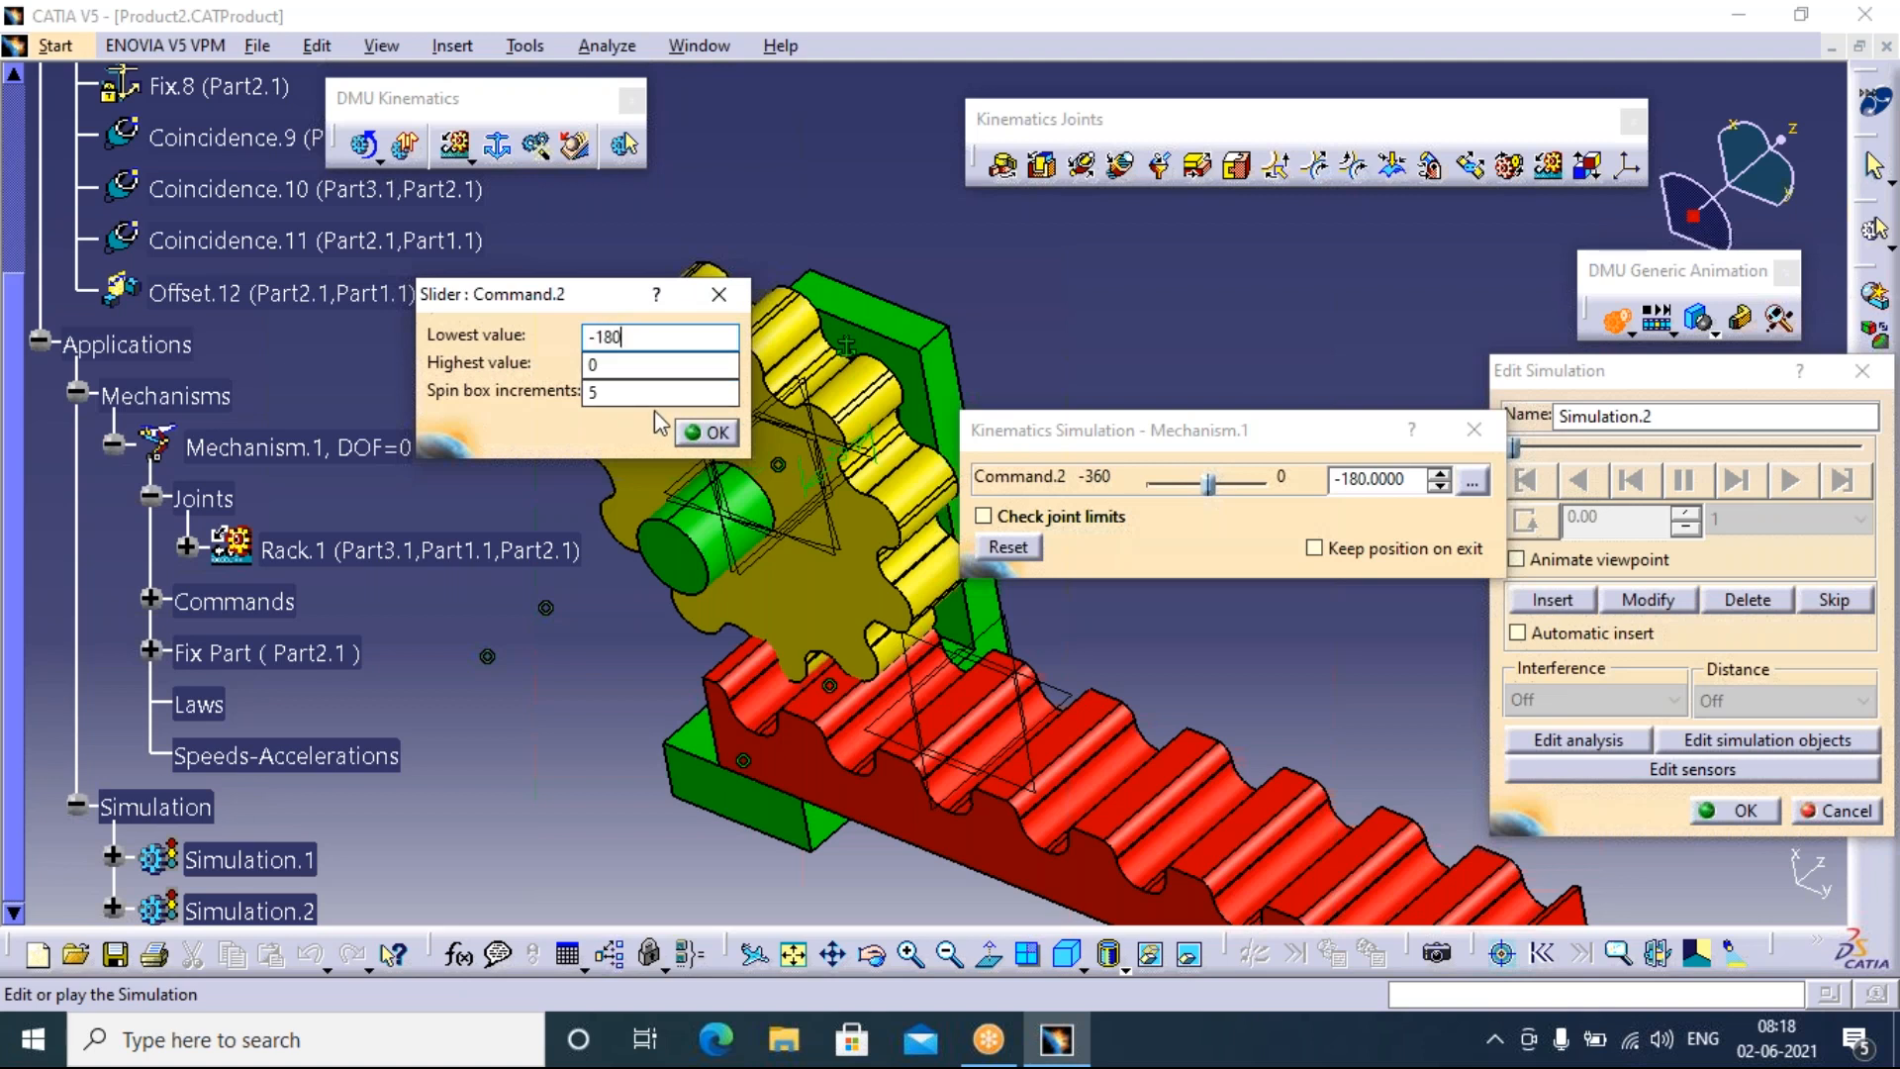
click(711, 435)
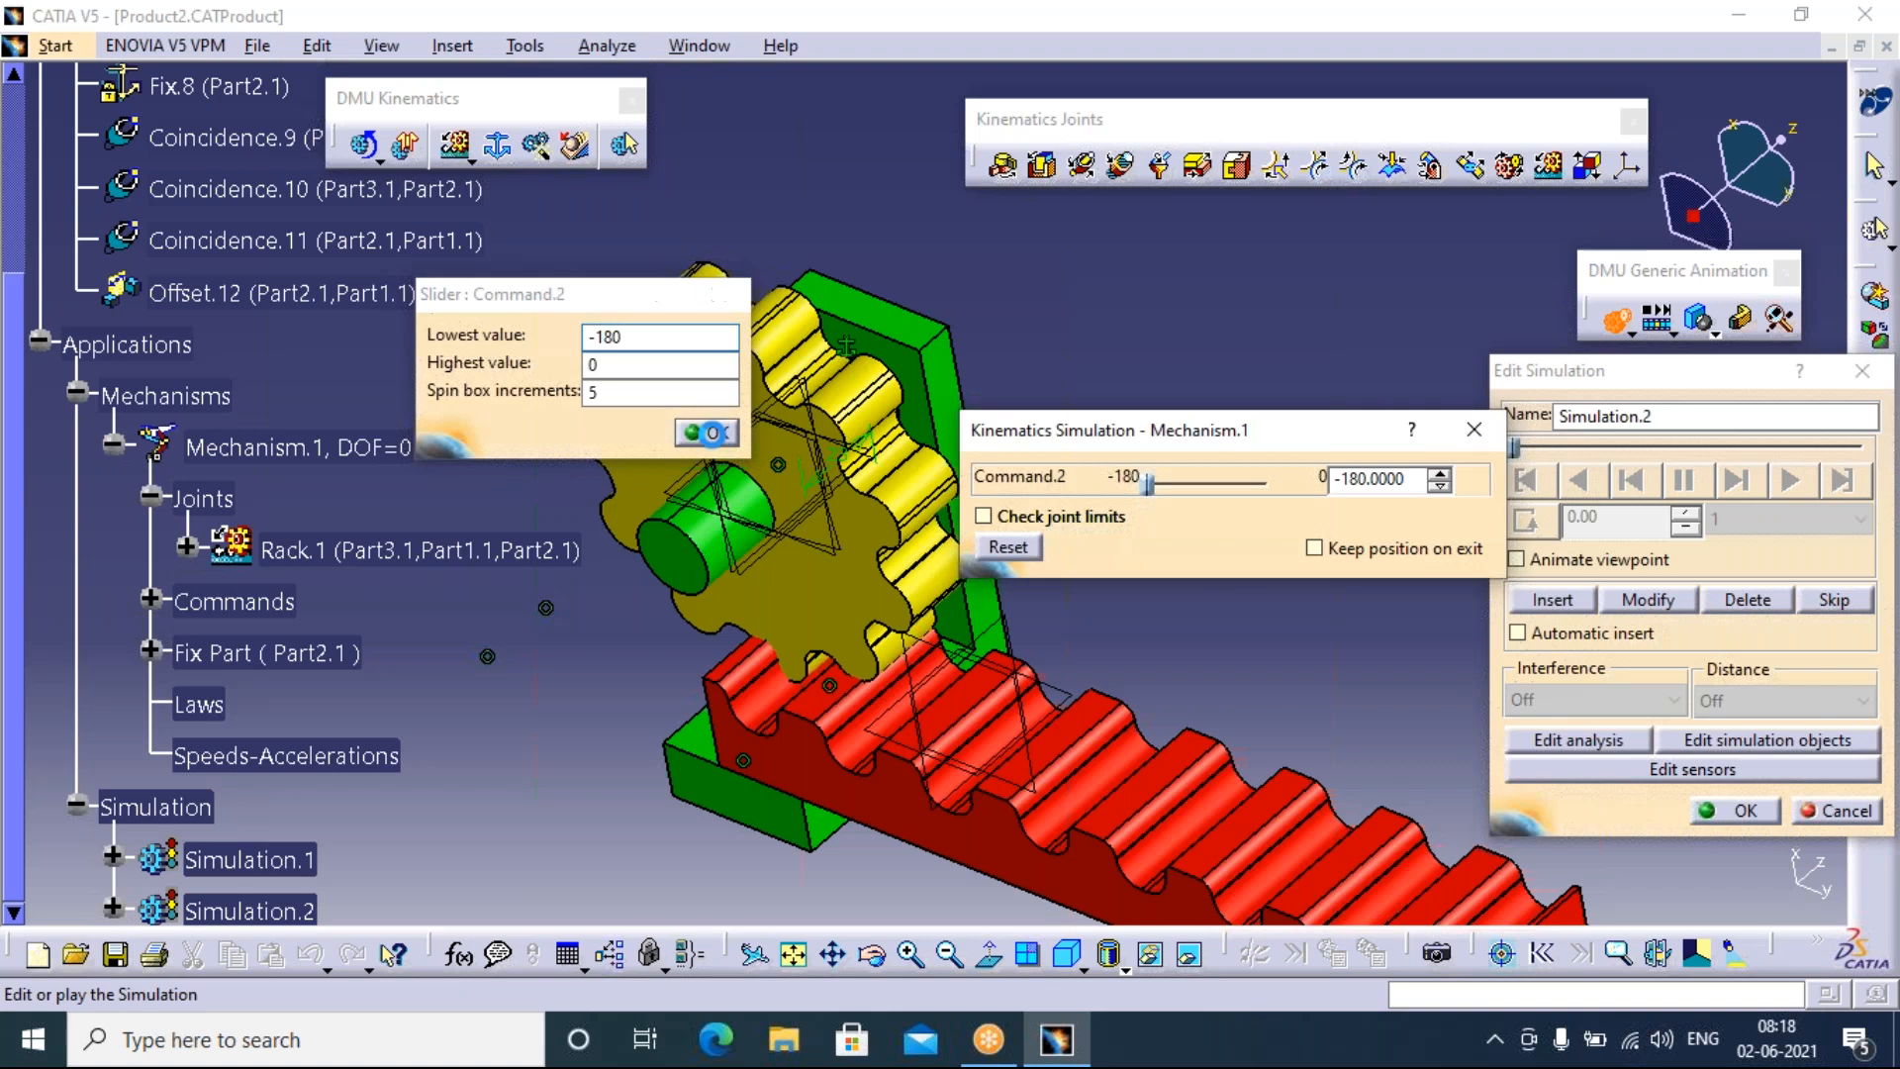
click(711, 434)
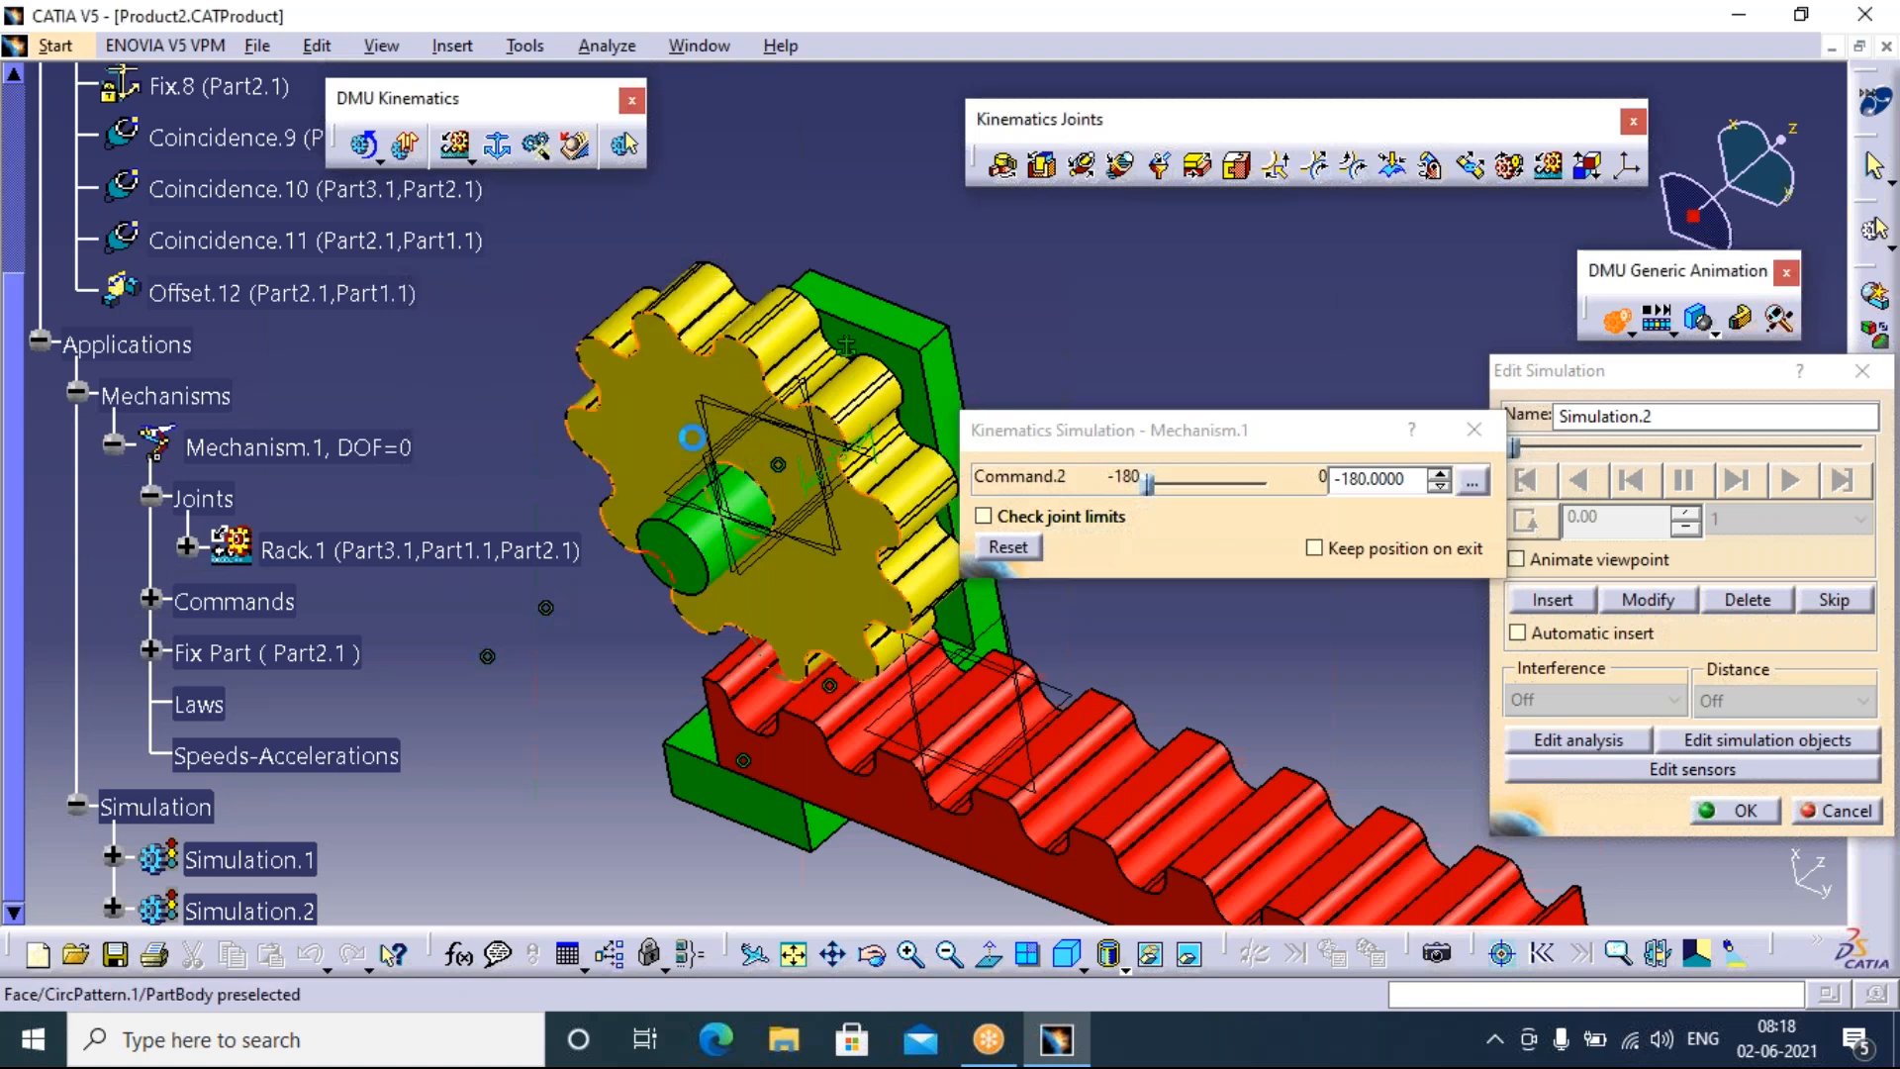
Sweep Command.2 towards 0 and back to -180, and insert that position into Simulation.2
drag(1148, 482, 1251, 482)
drag(1248, 482, 1142, 477)
click(1552, 601)
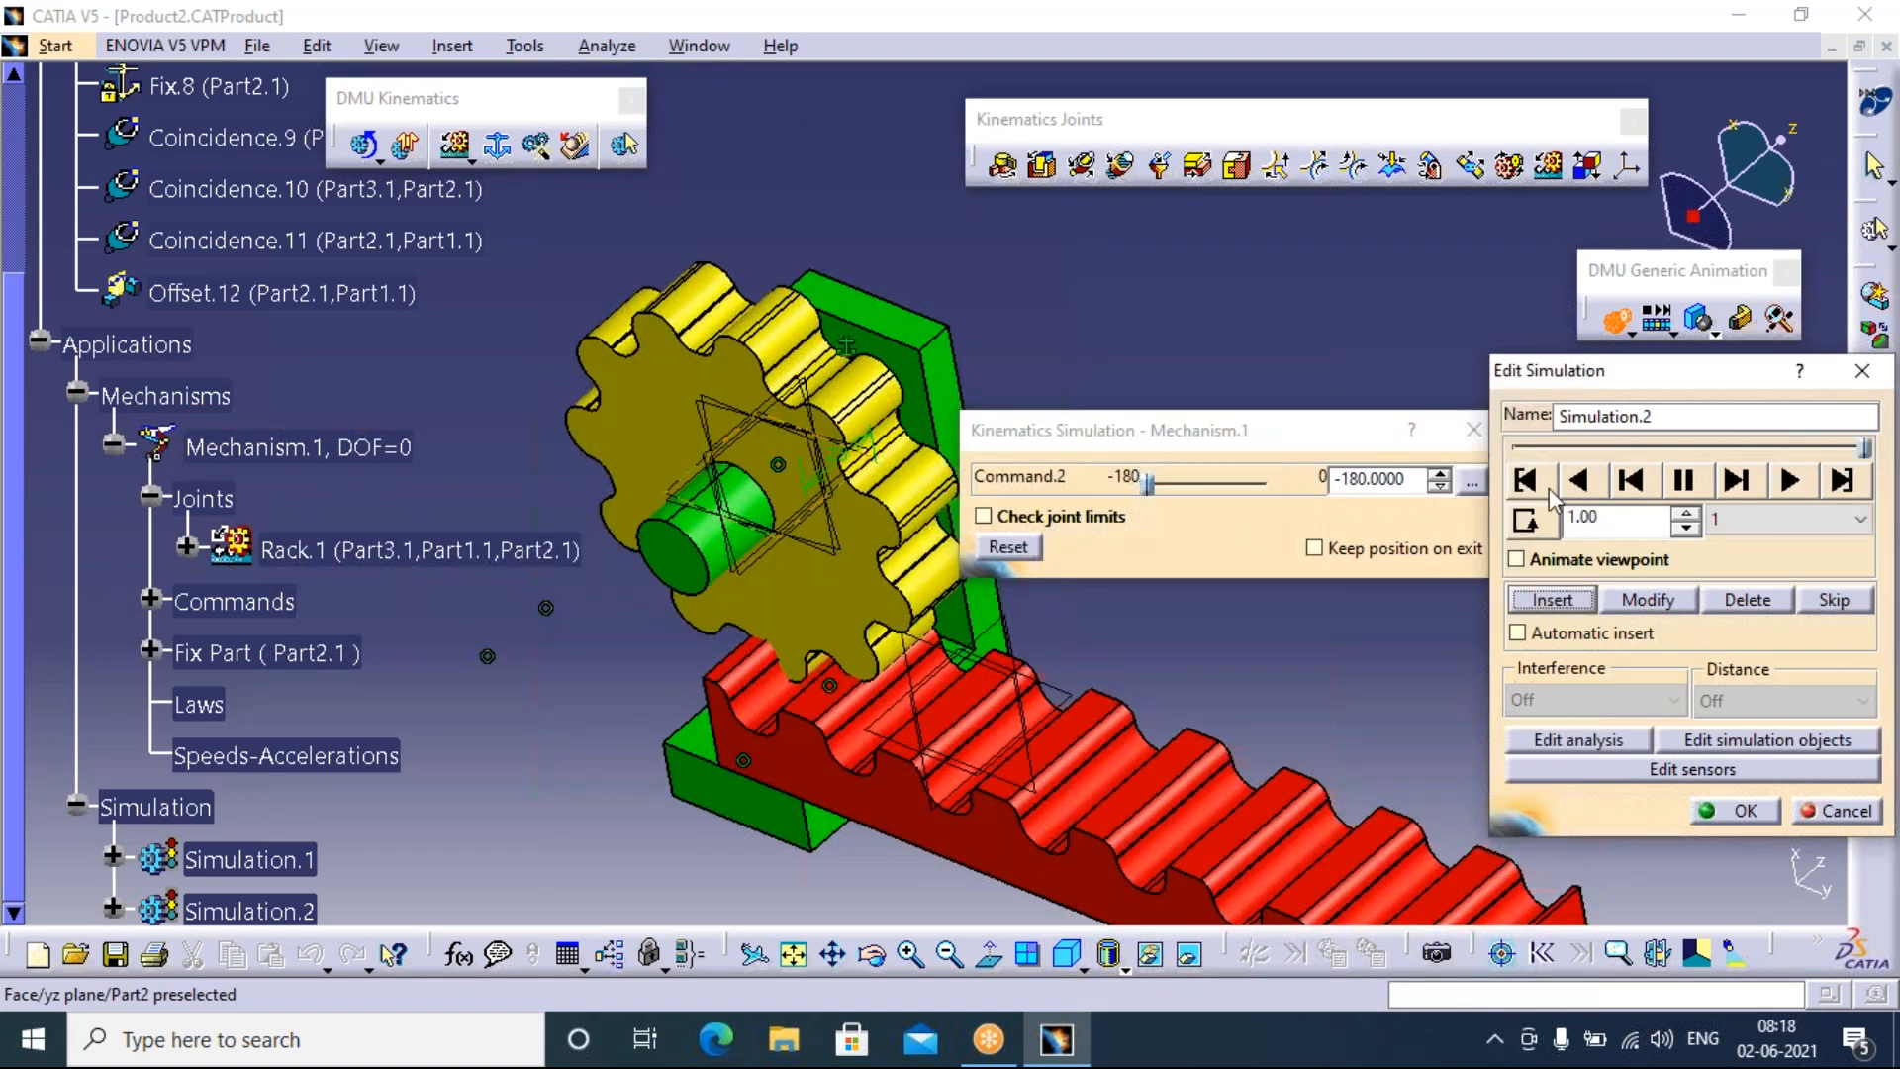
Change the loop mode of Simulation.2, choose a different interpolation step and play the simulation forward
click(1526, 521)
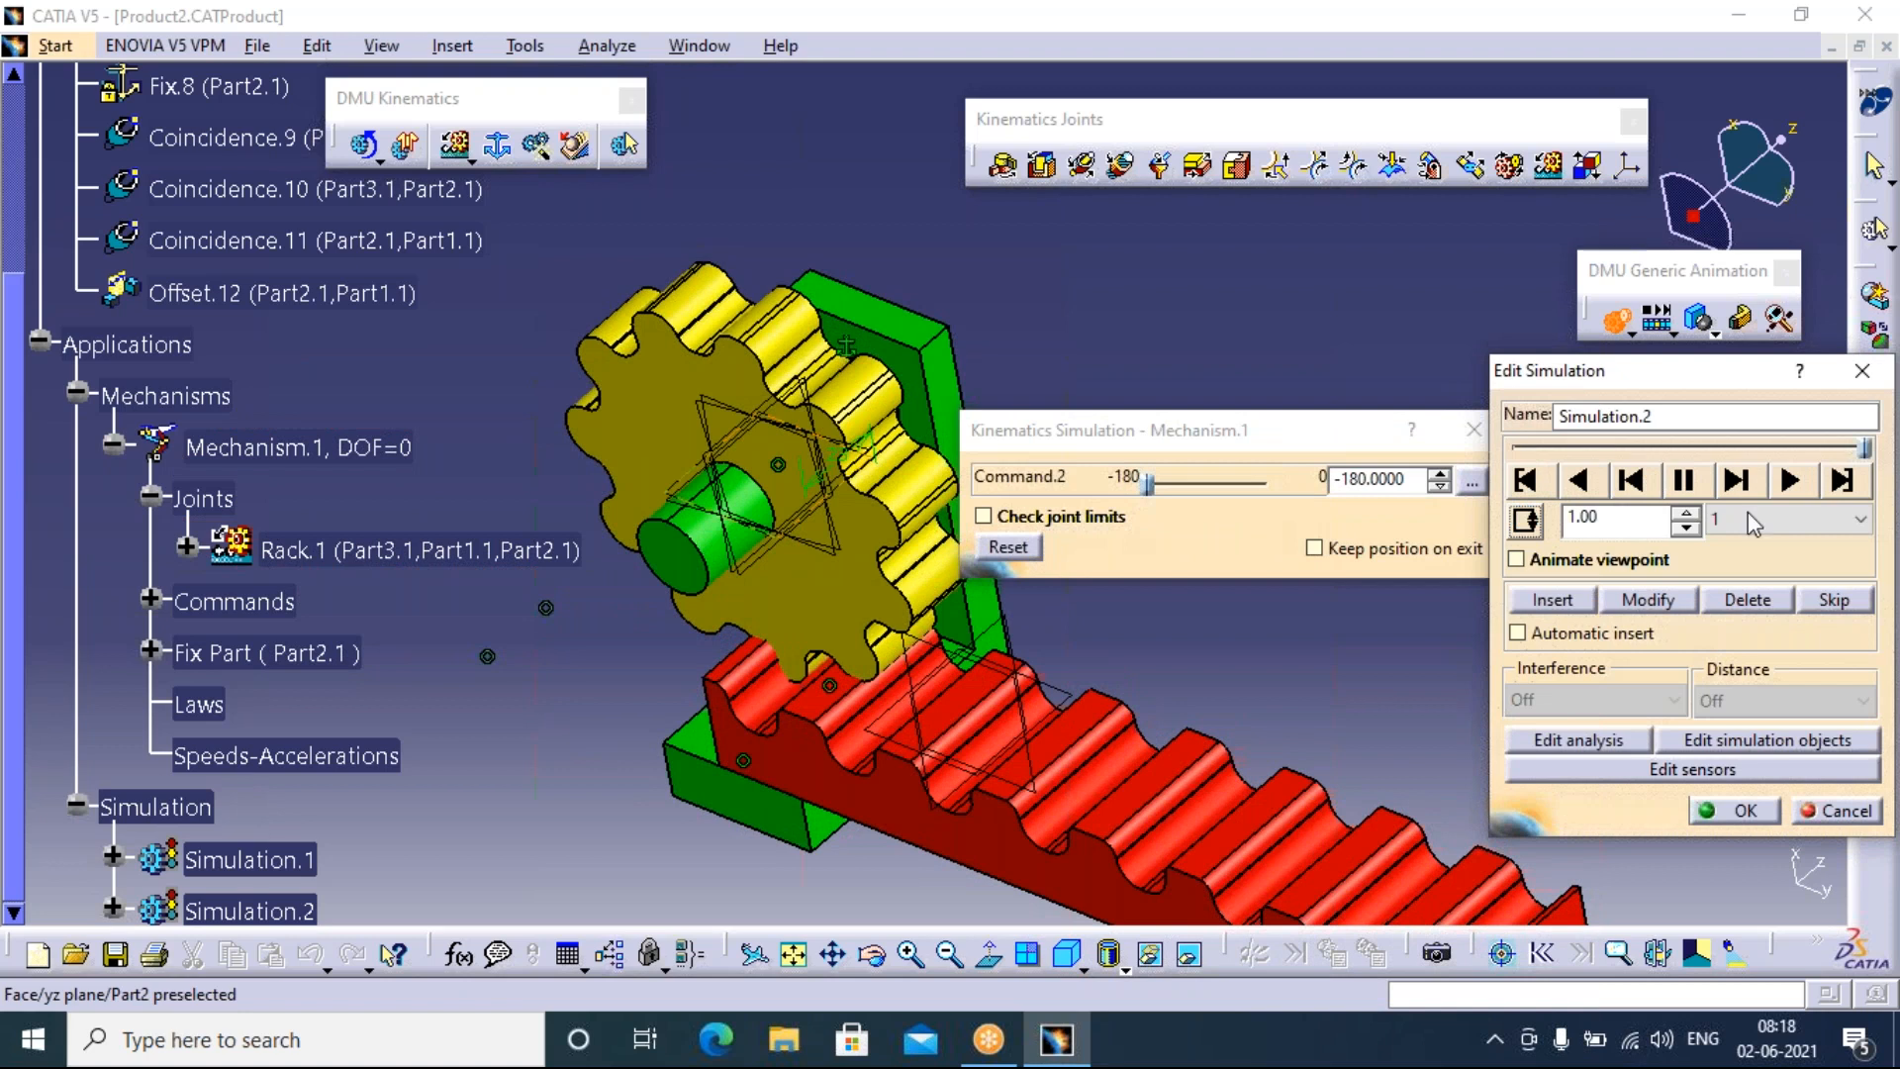
click(1816, 519)
click(1786, 598)
click(1789, 481)
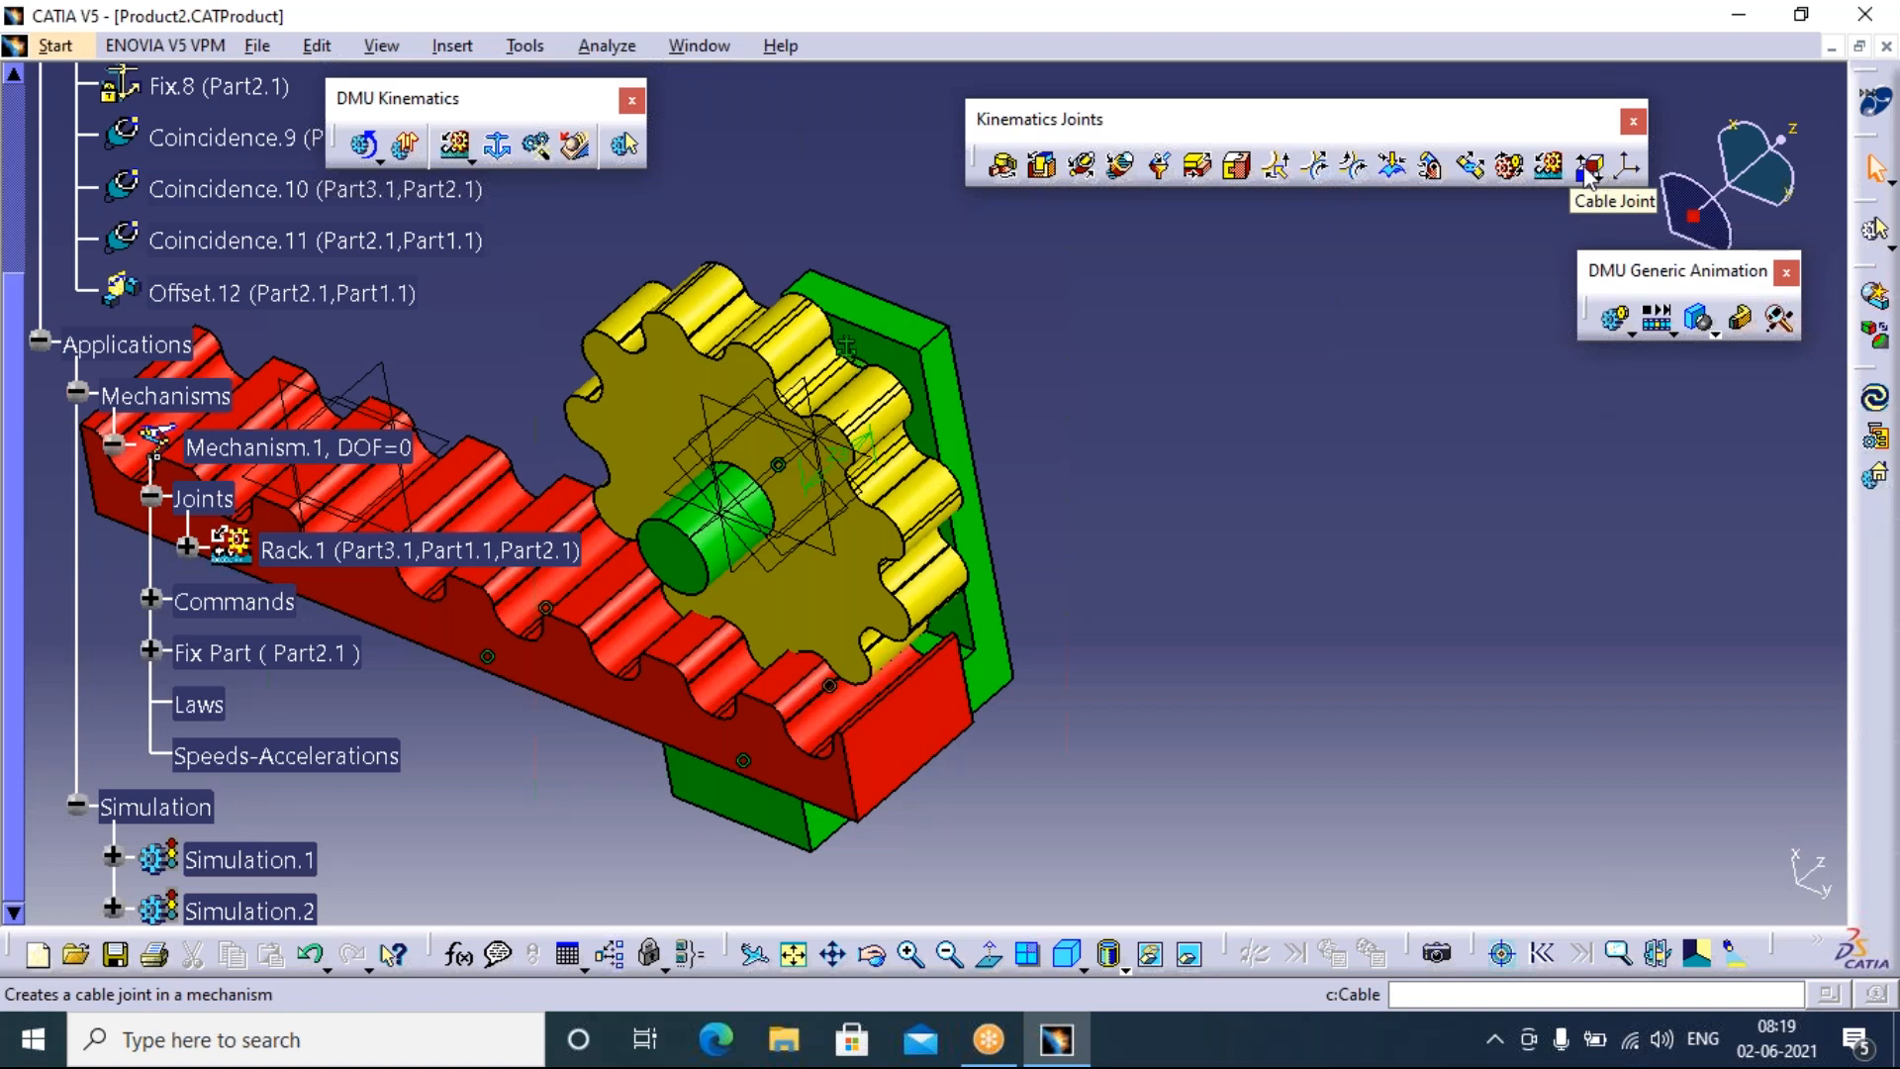
Close the Product2 assembly without saving its changes
mouse_move(1056, 1039)
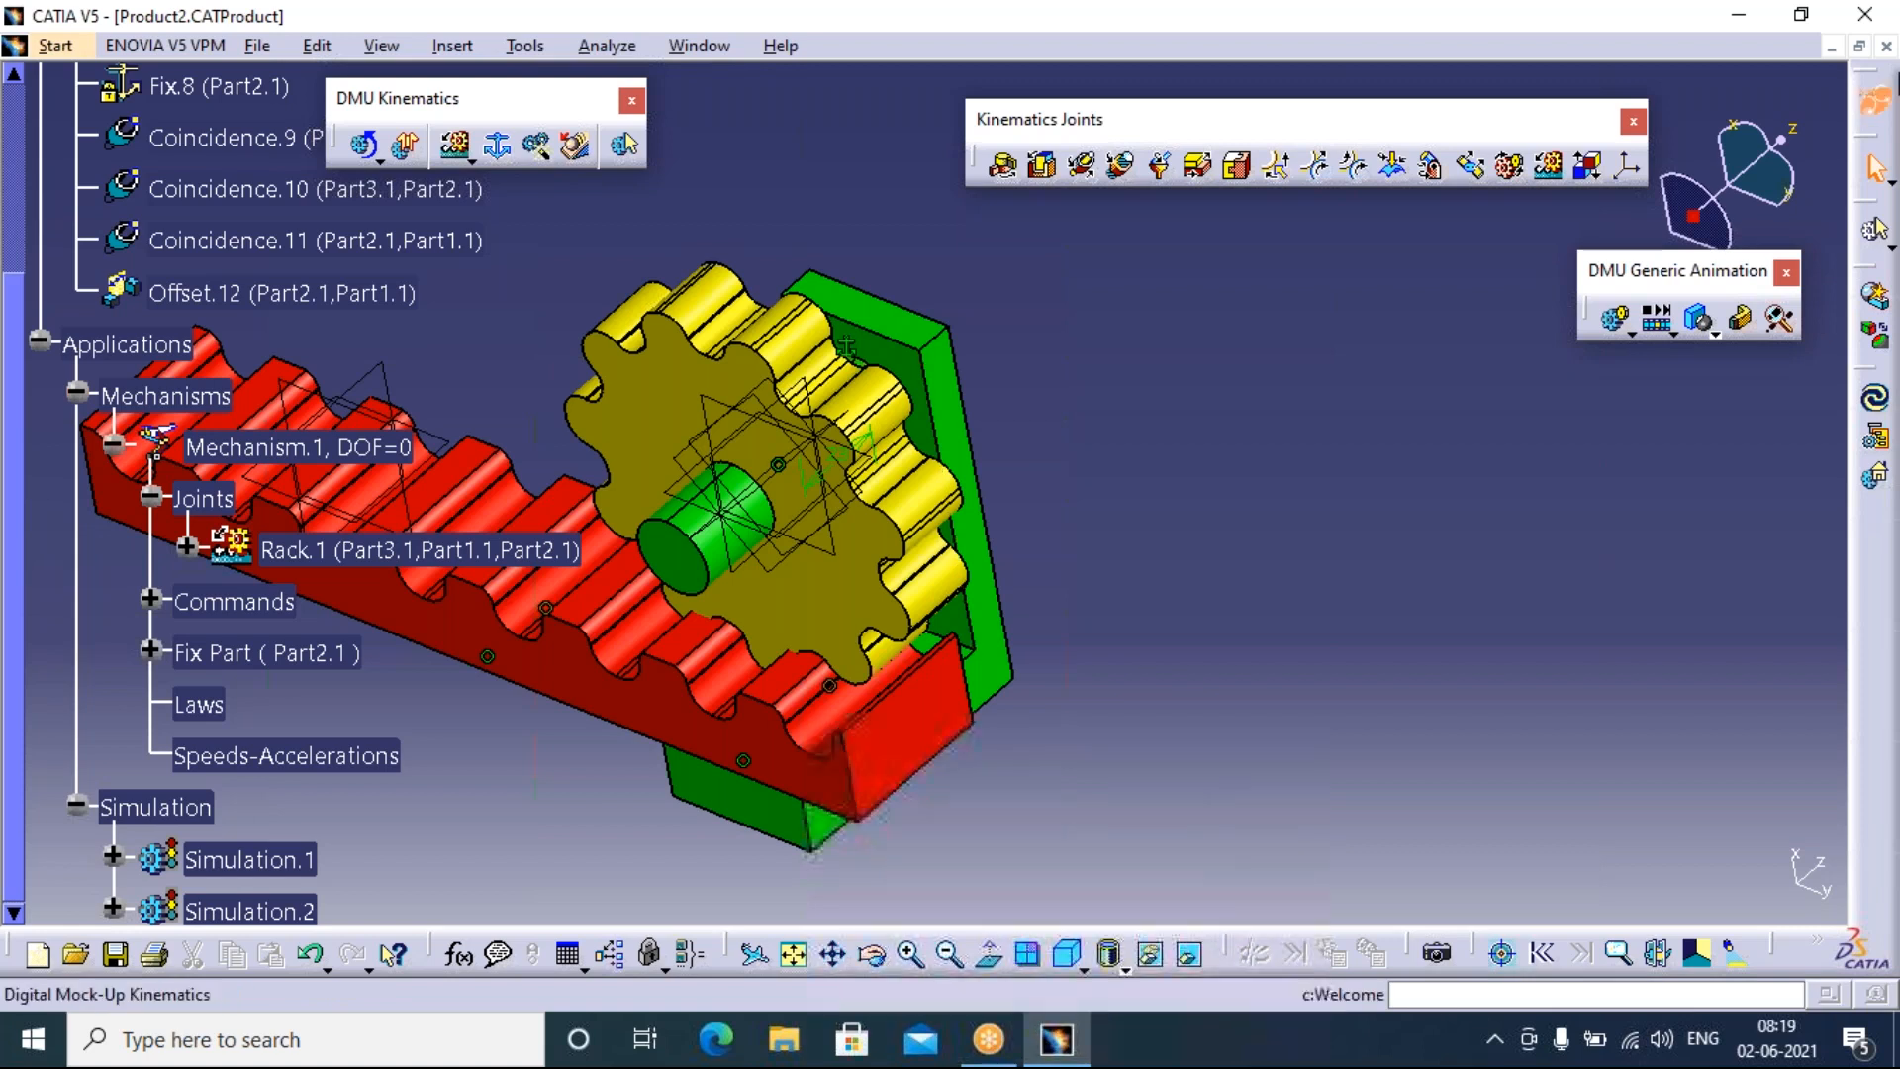
click(1886, 46)
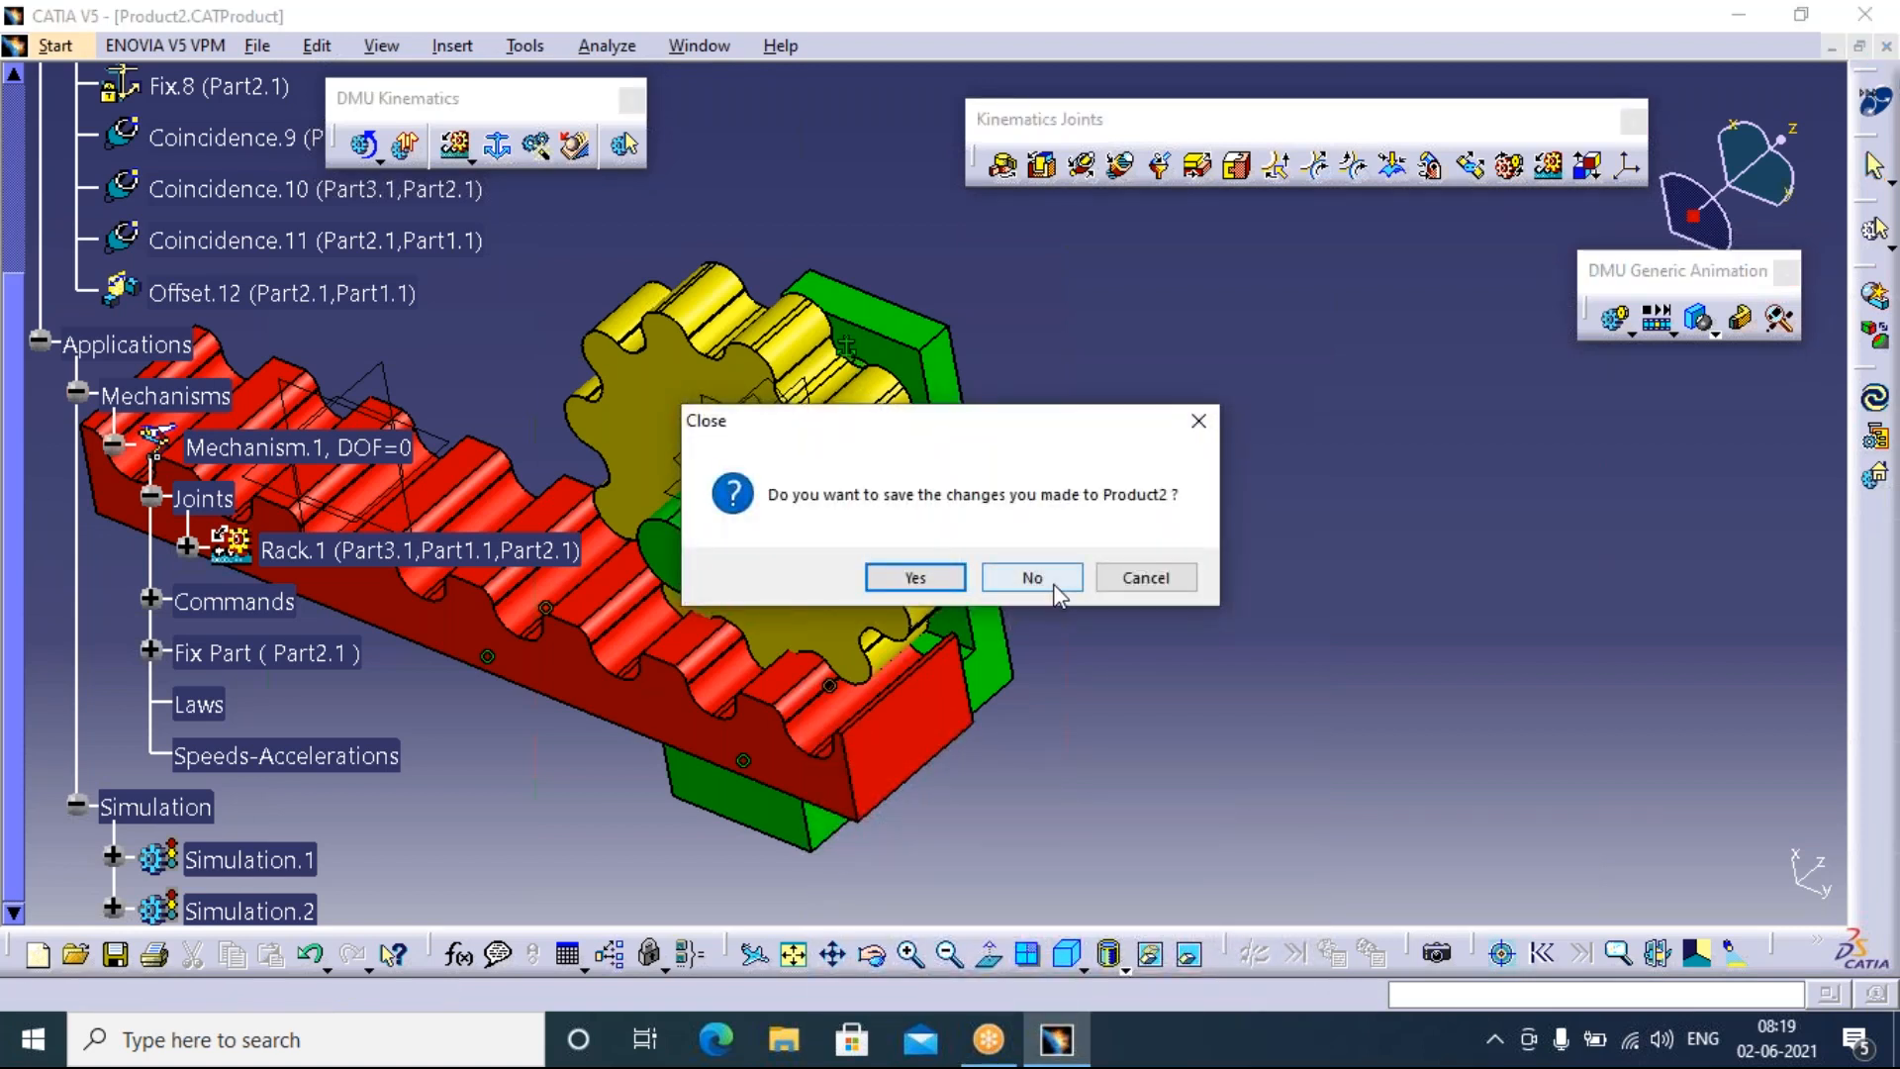
click(1029, 572)
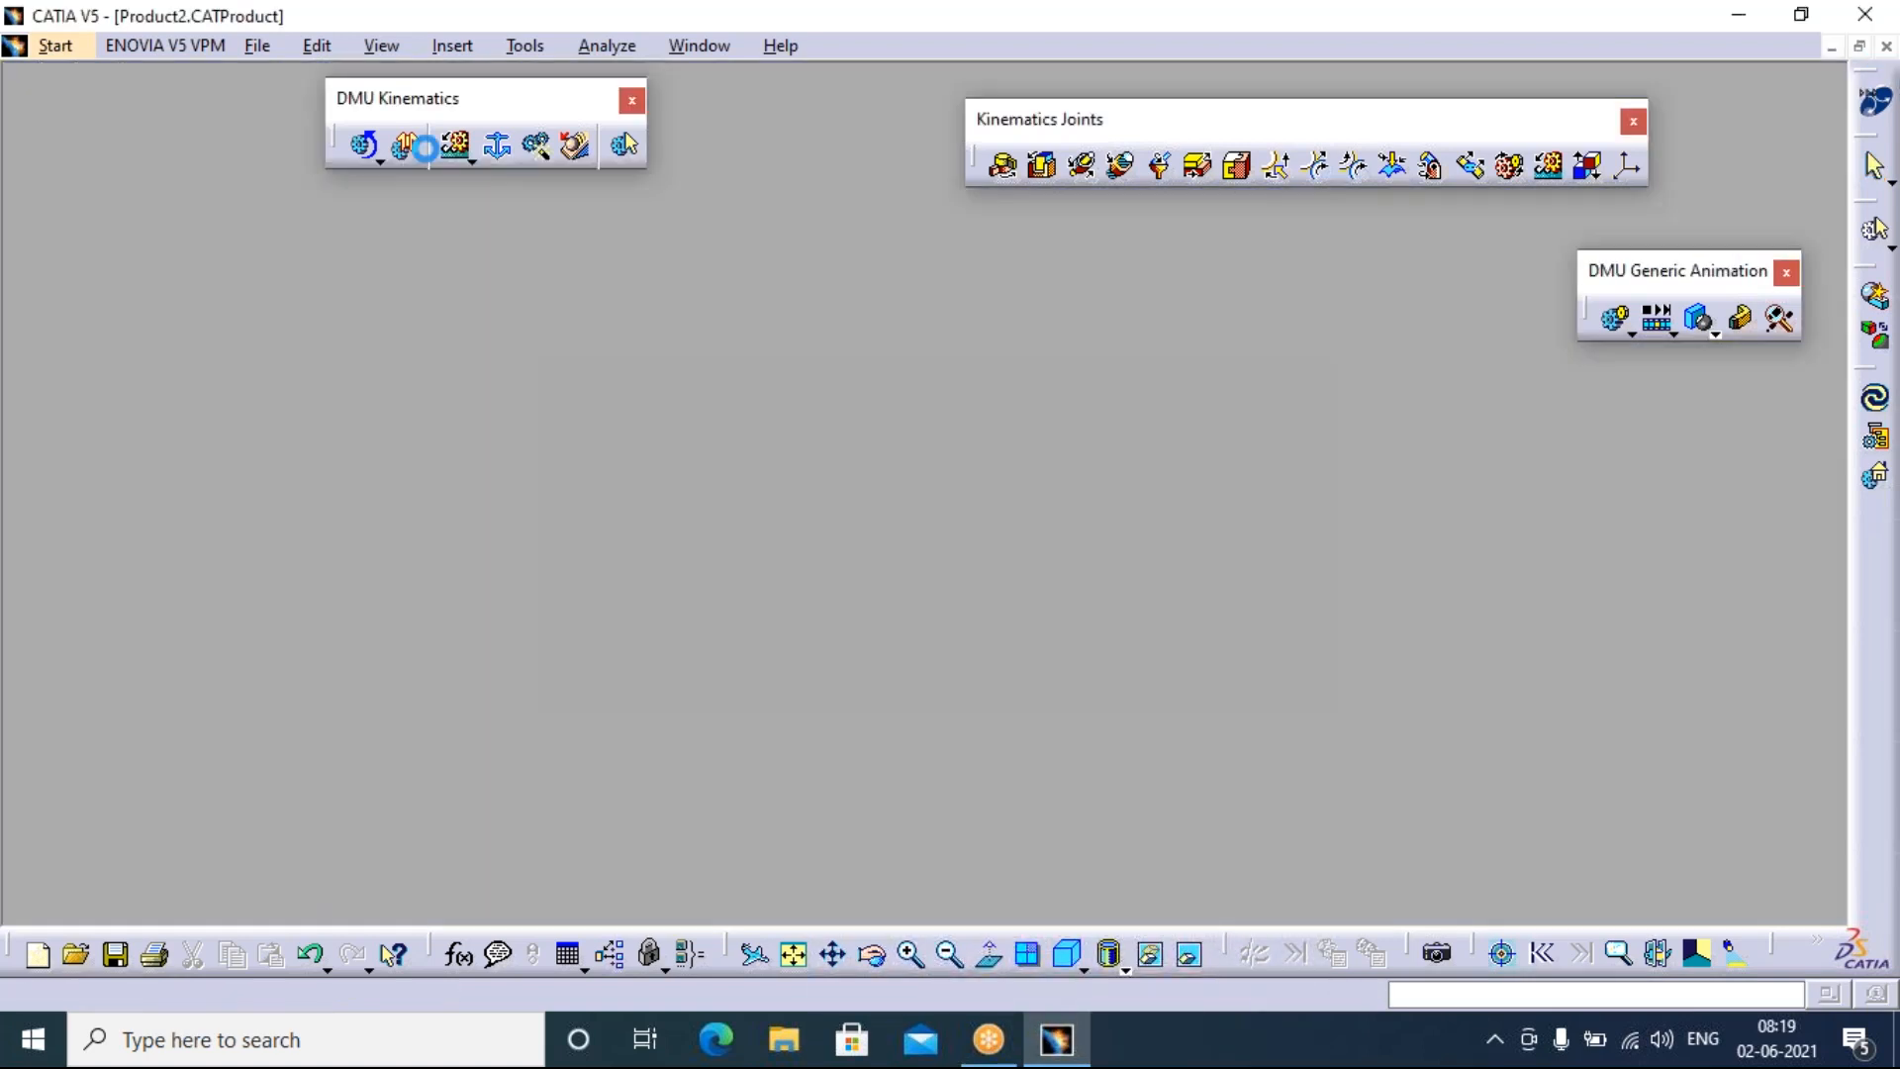
Open the Product1 assembly from the "16 cable join" folder within DMU kinematics
click(227, 47)
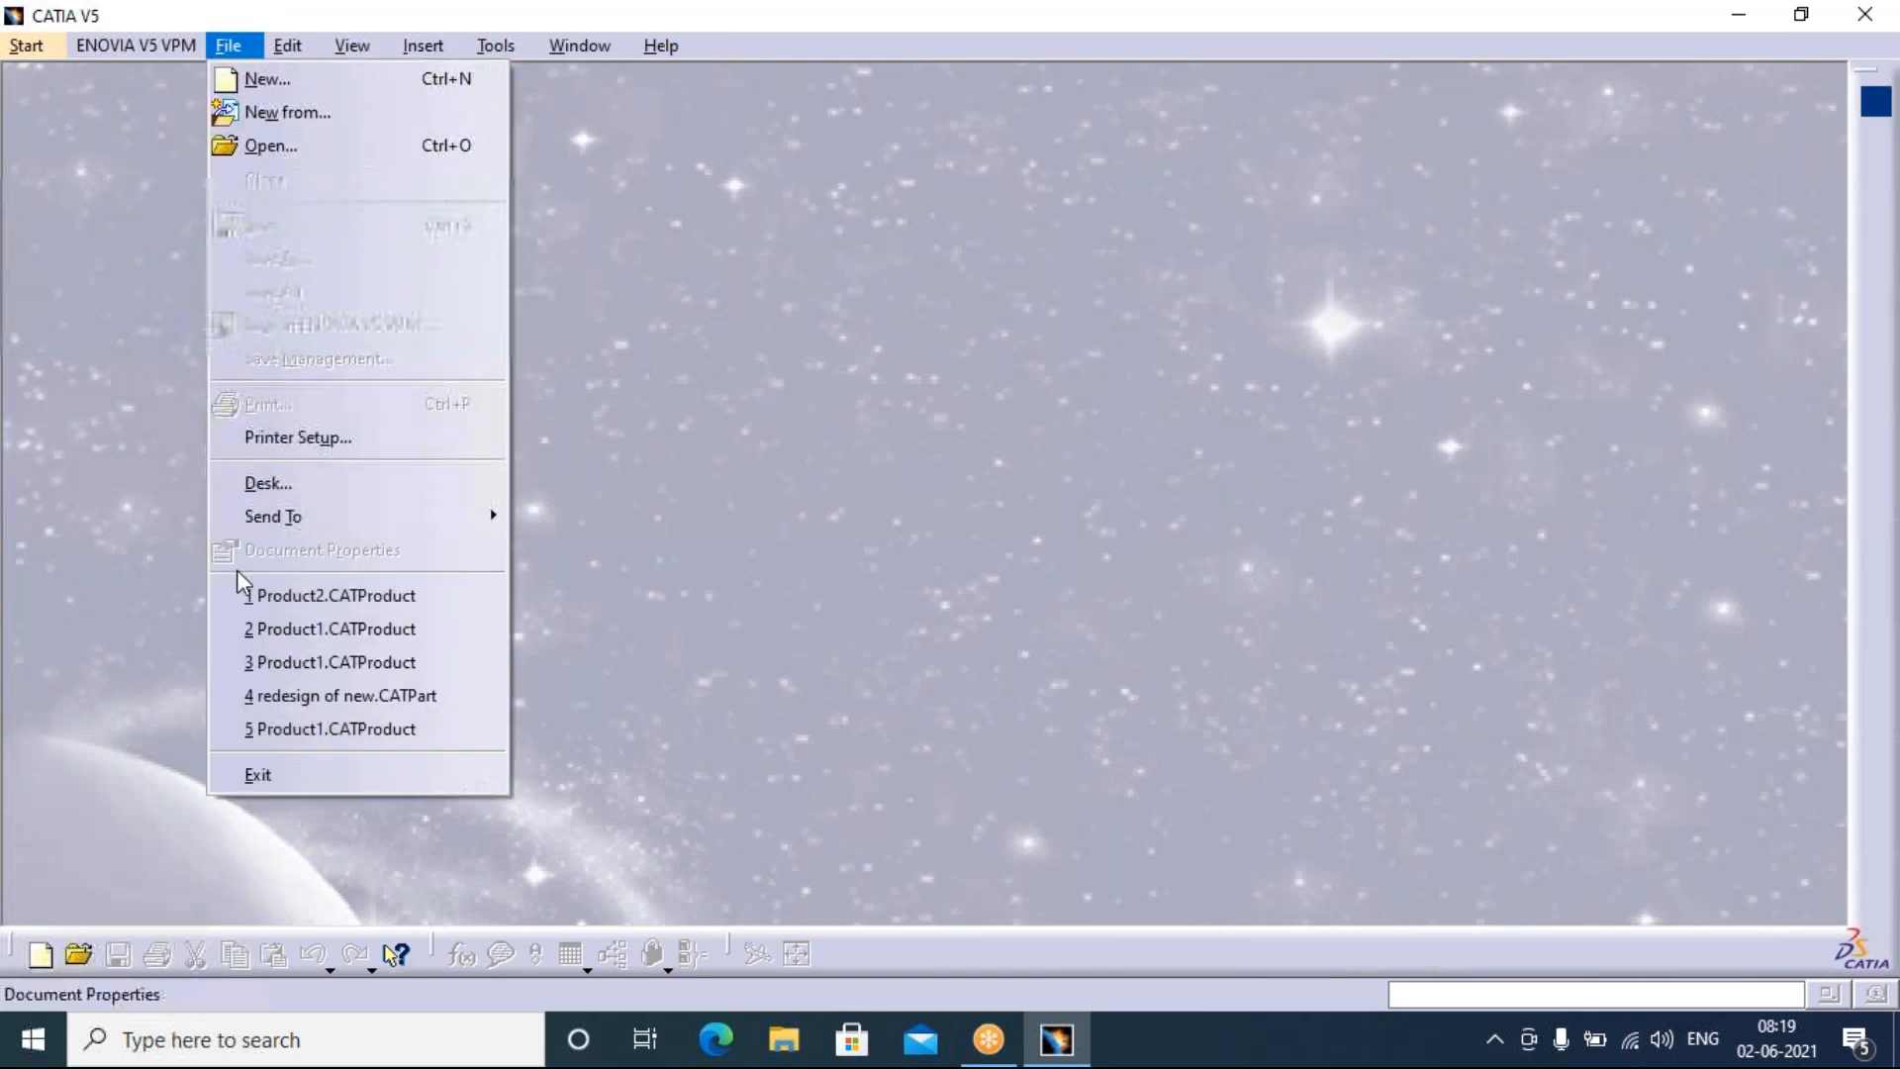
click(341, 145)
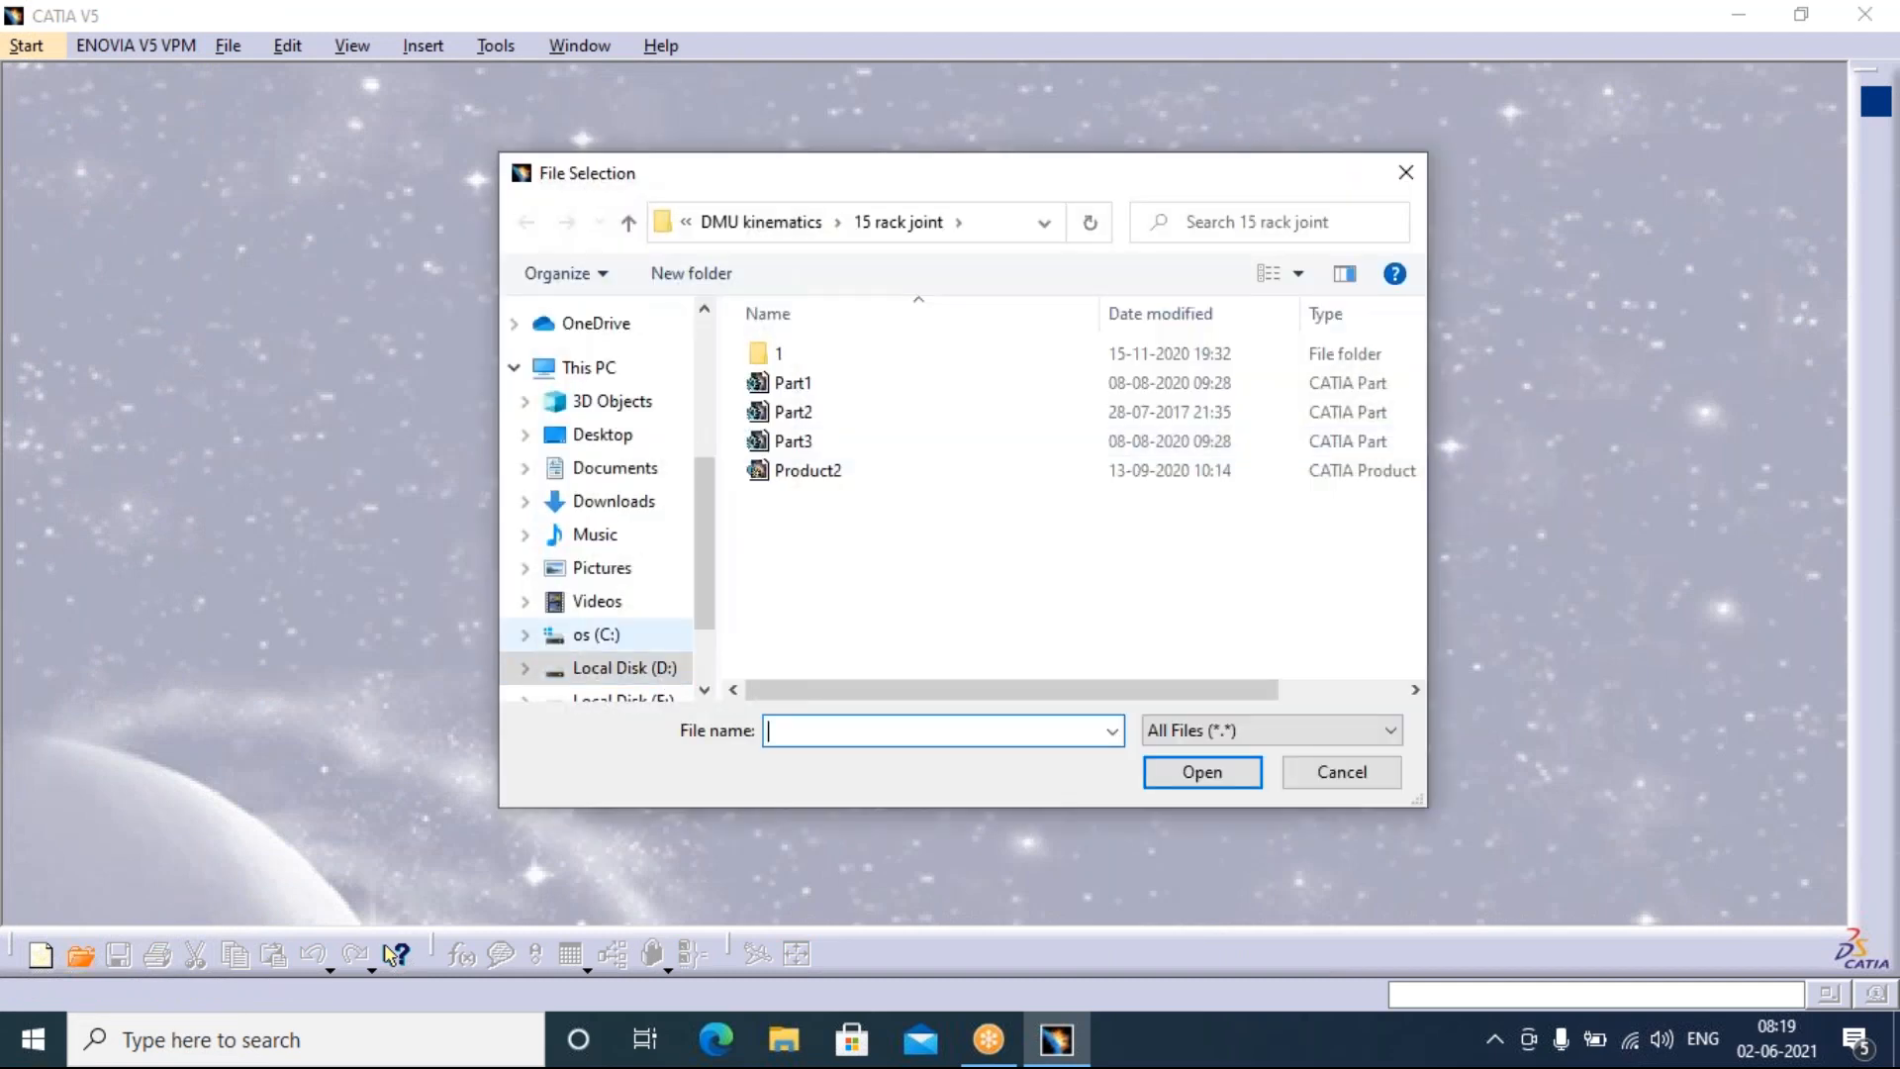
click(791, 228)
click(889, 673)
click(1164, 777)
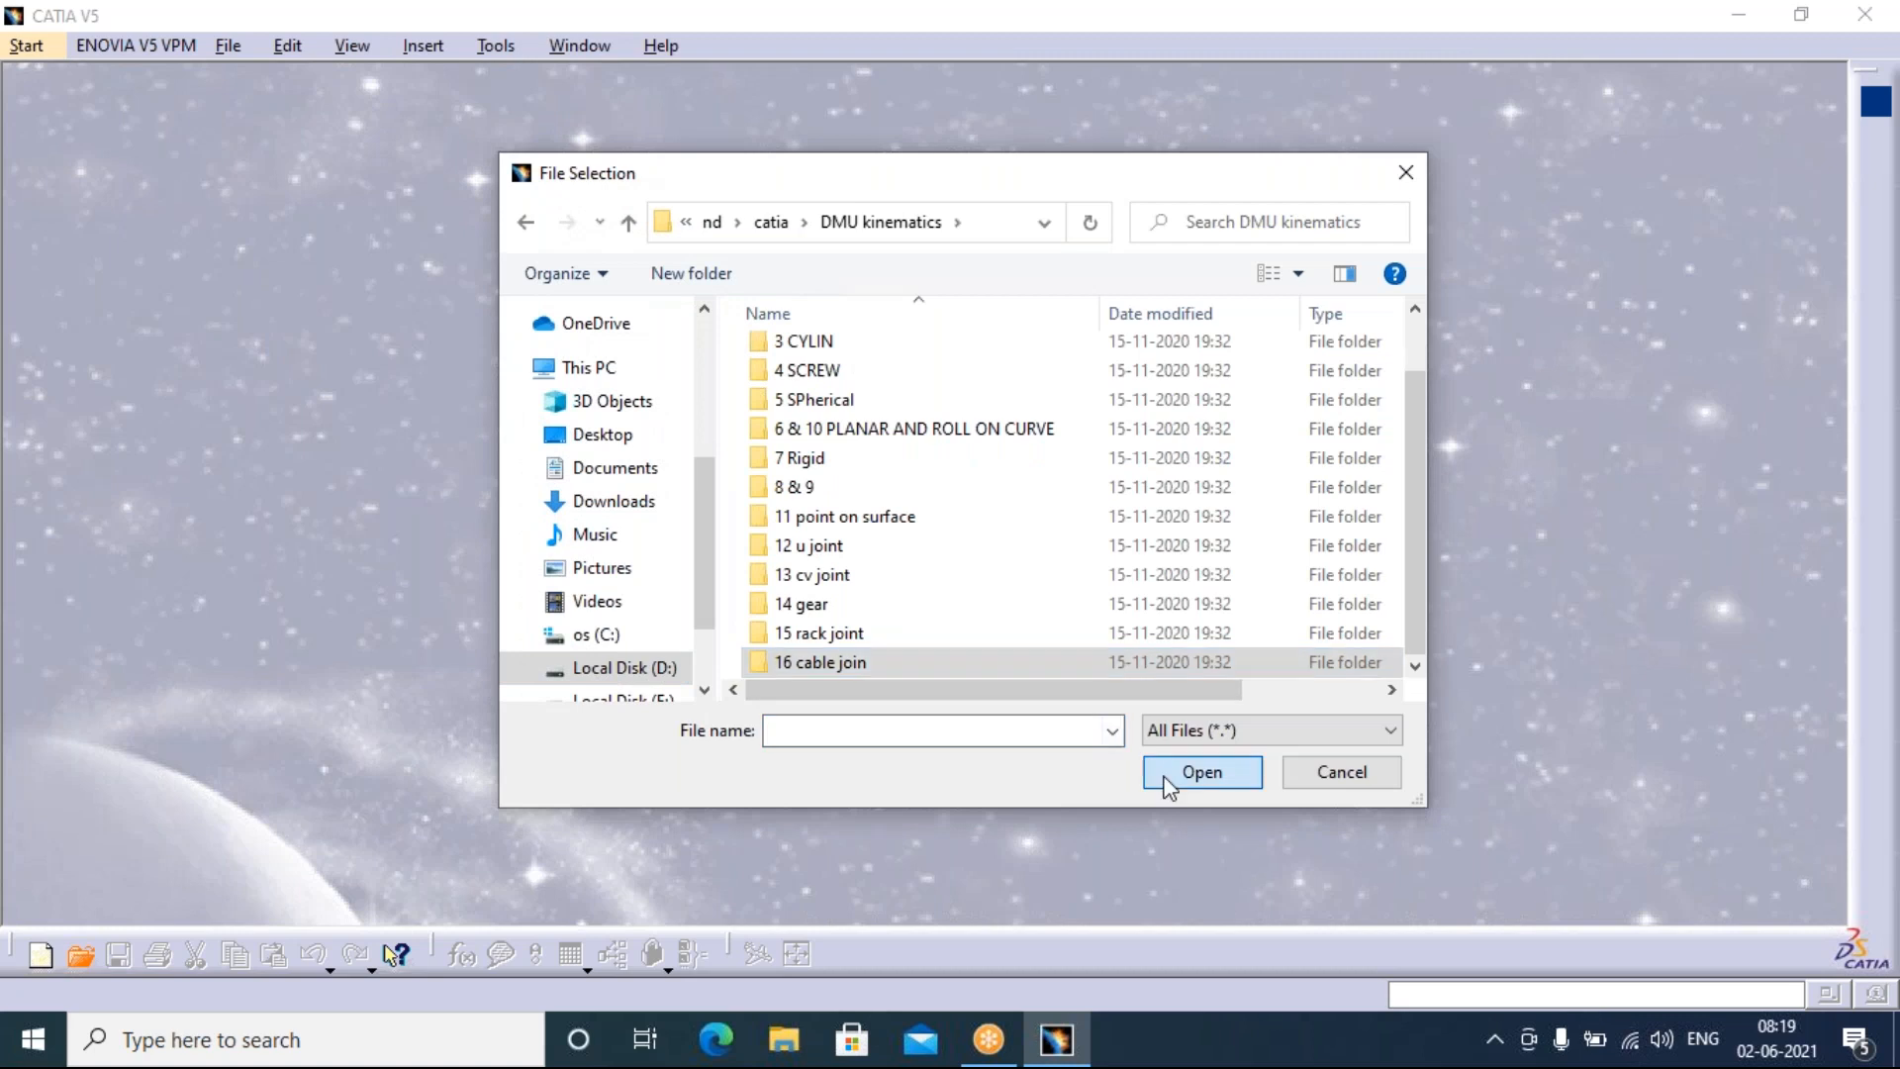
click(822, 441)
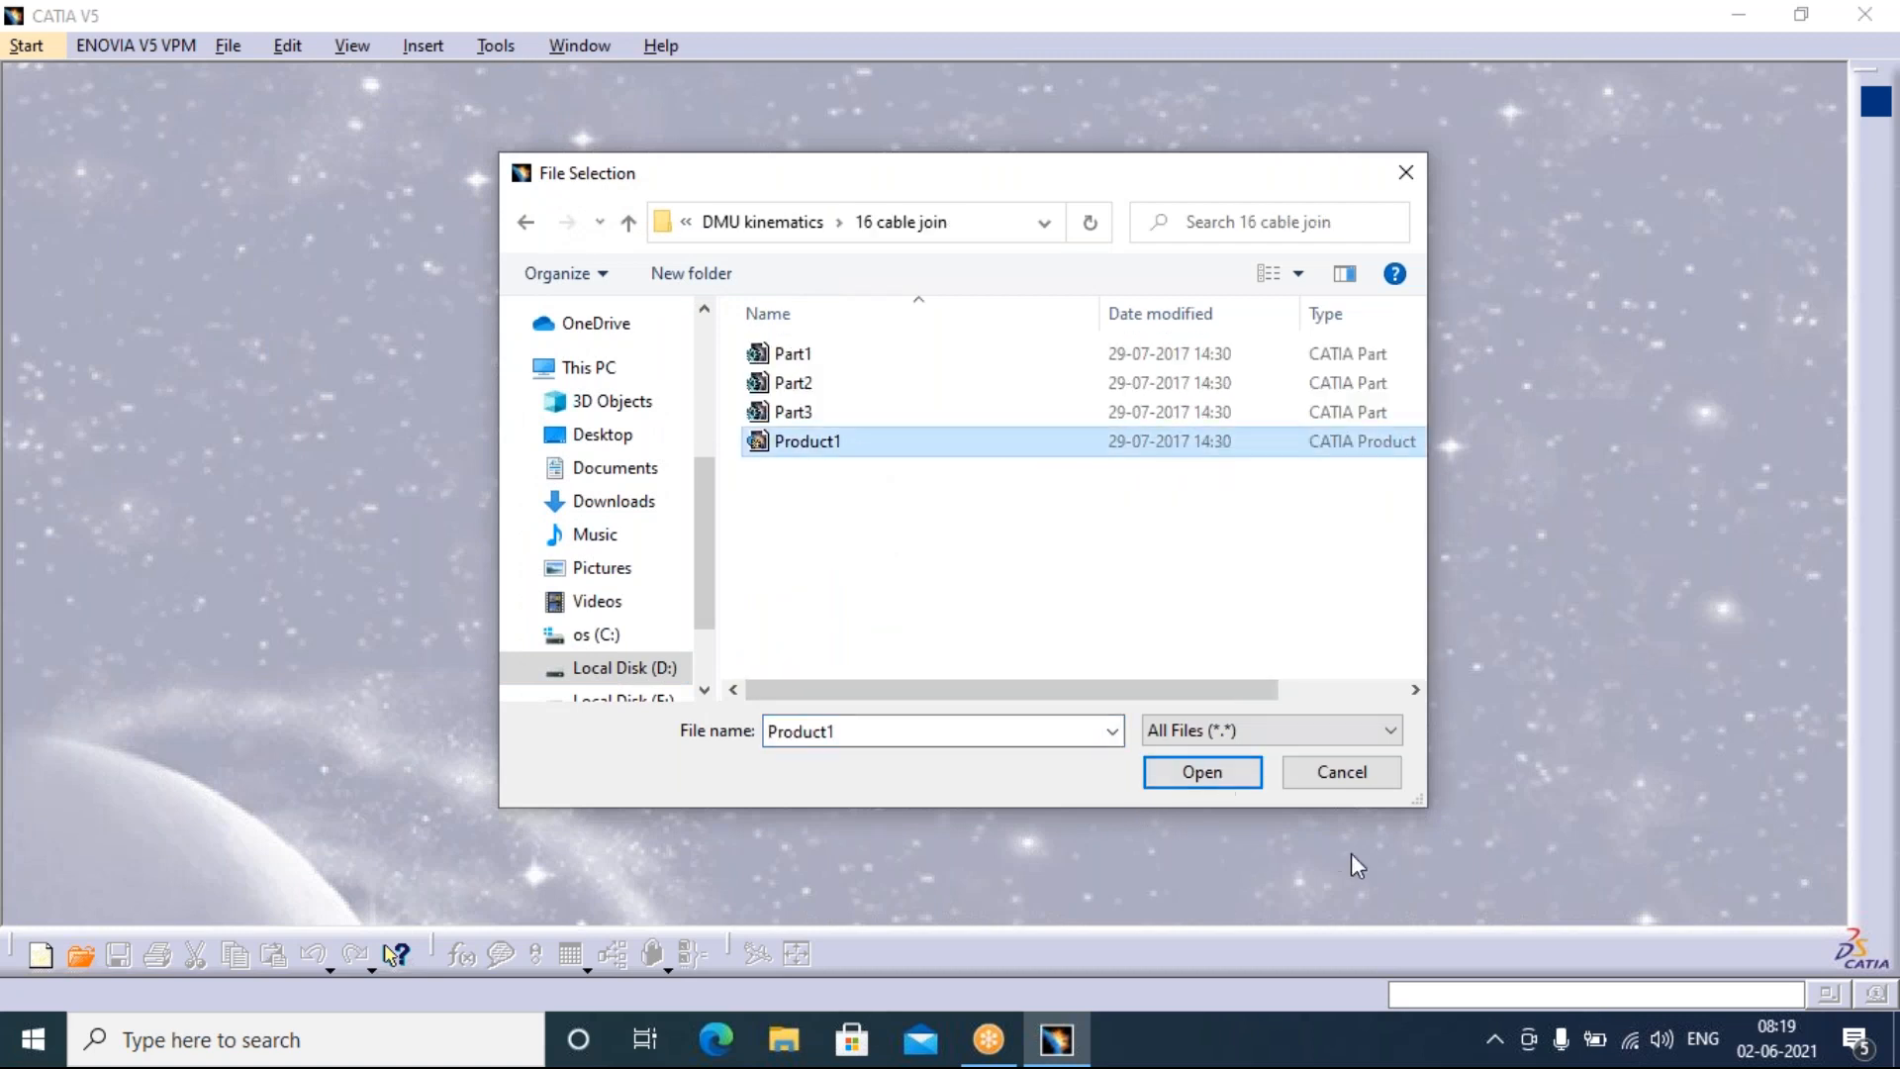
click(1200, 770)
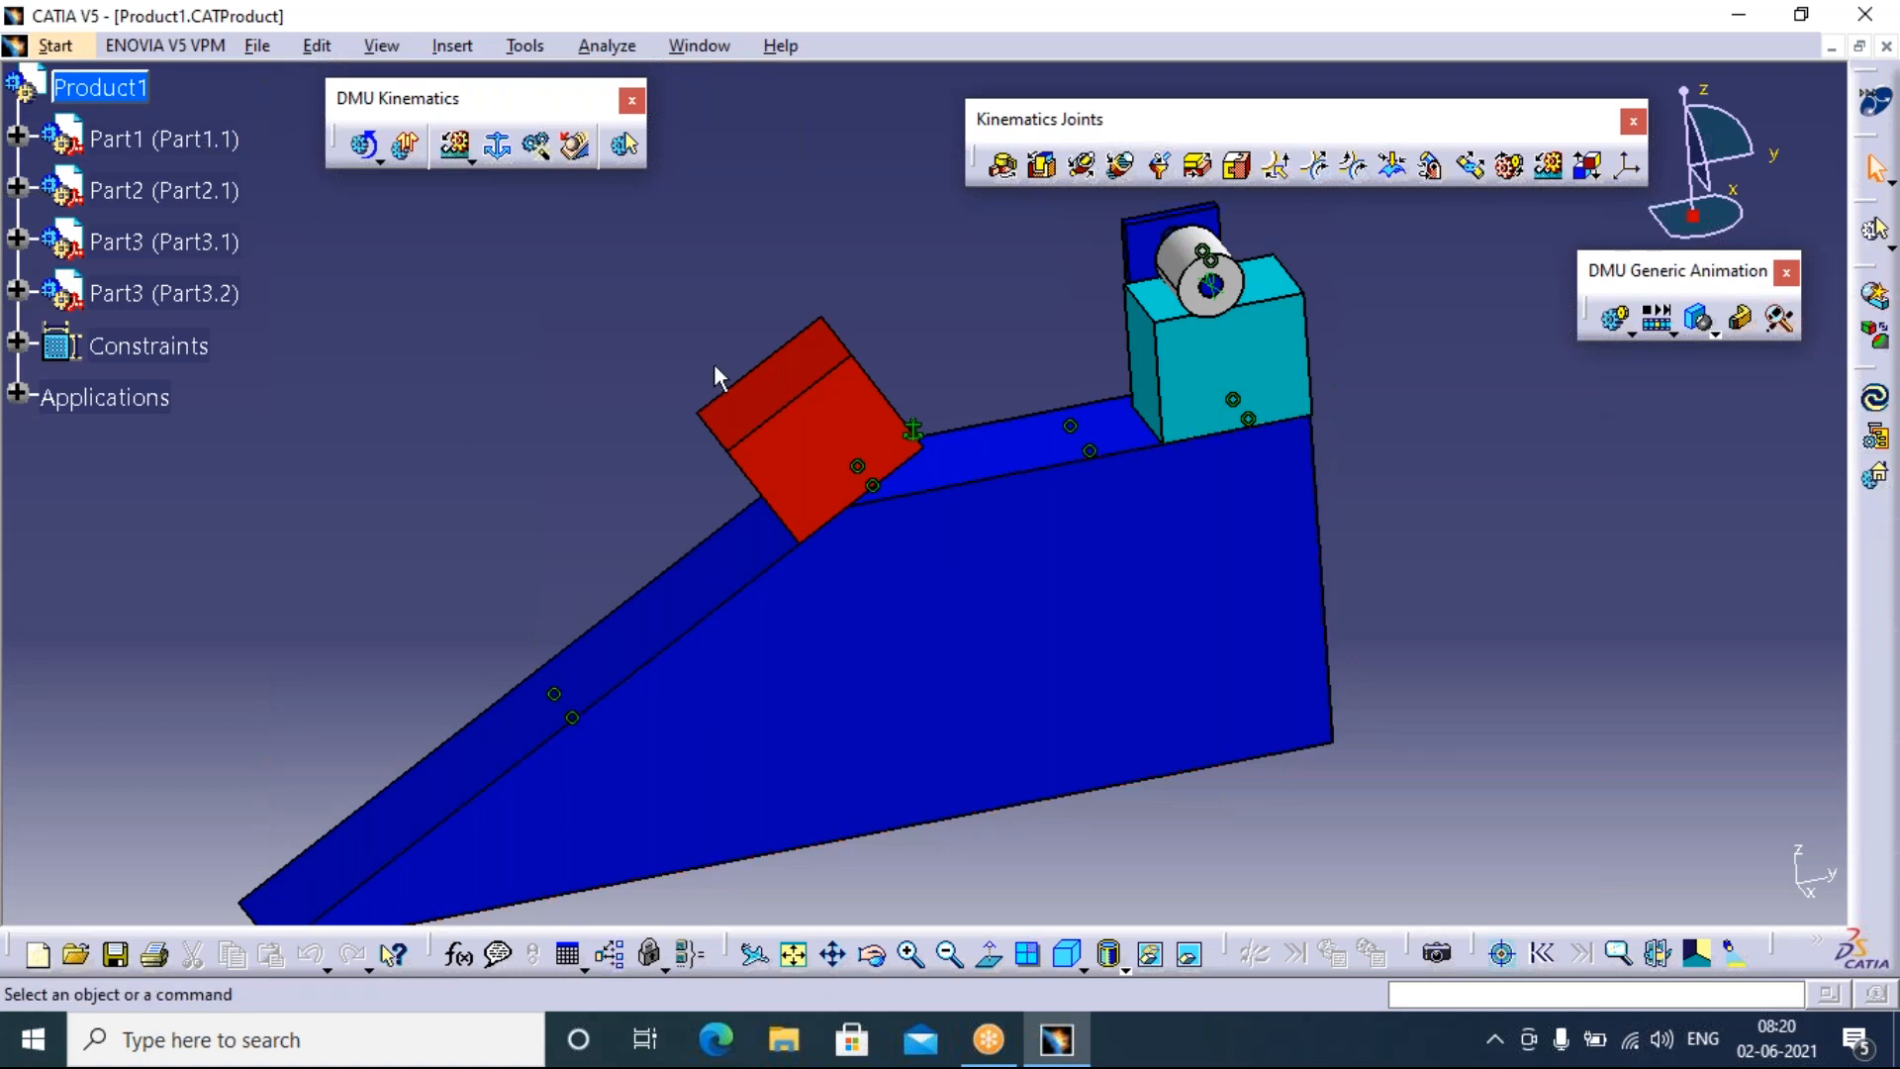
Delete the existing Mechanism.1 from Product1's applications together with the assembly constraints
click(18, 397)
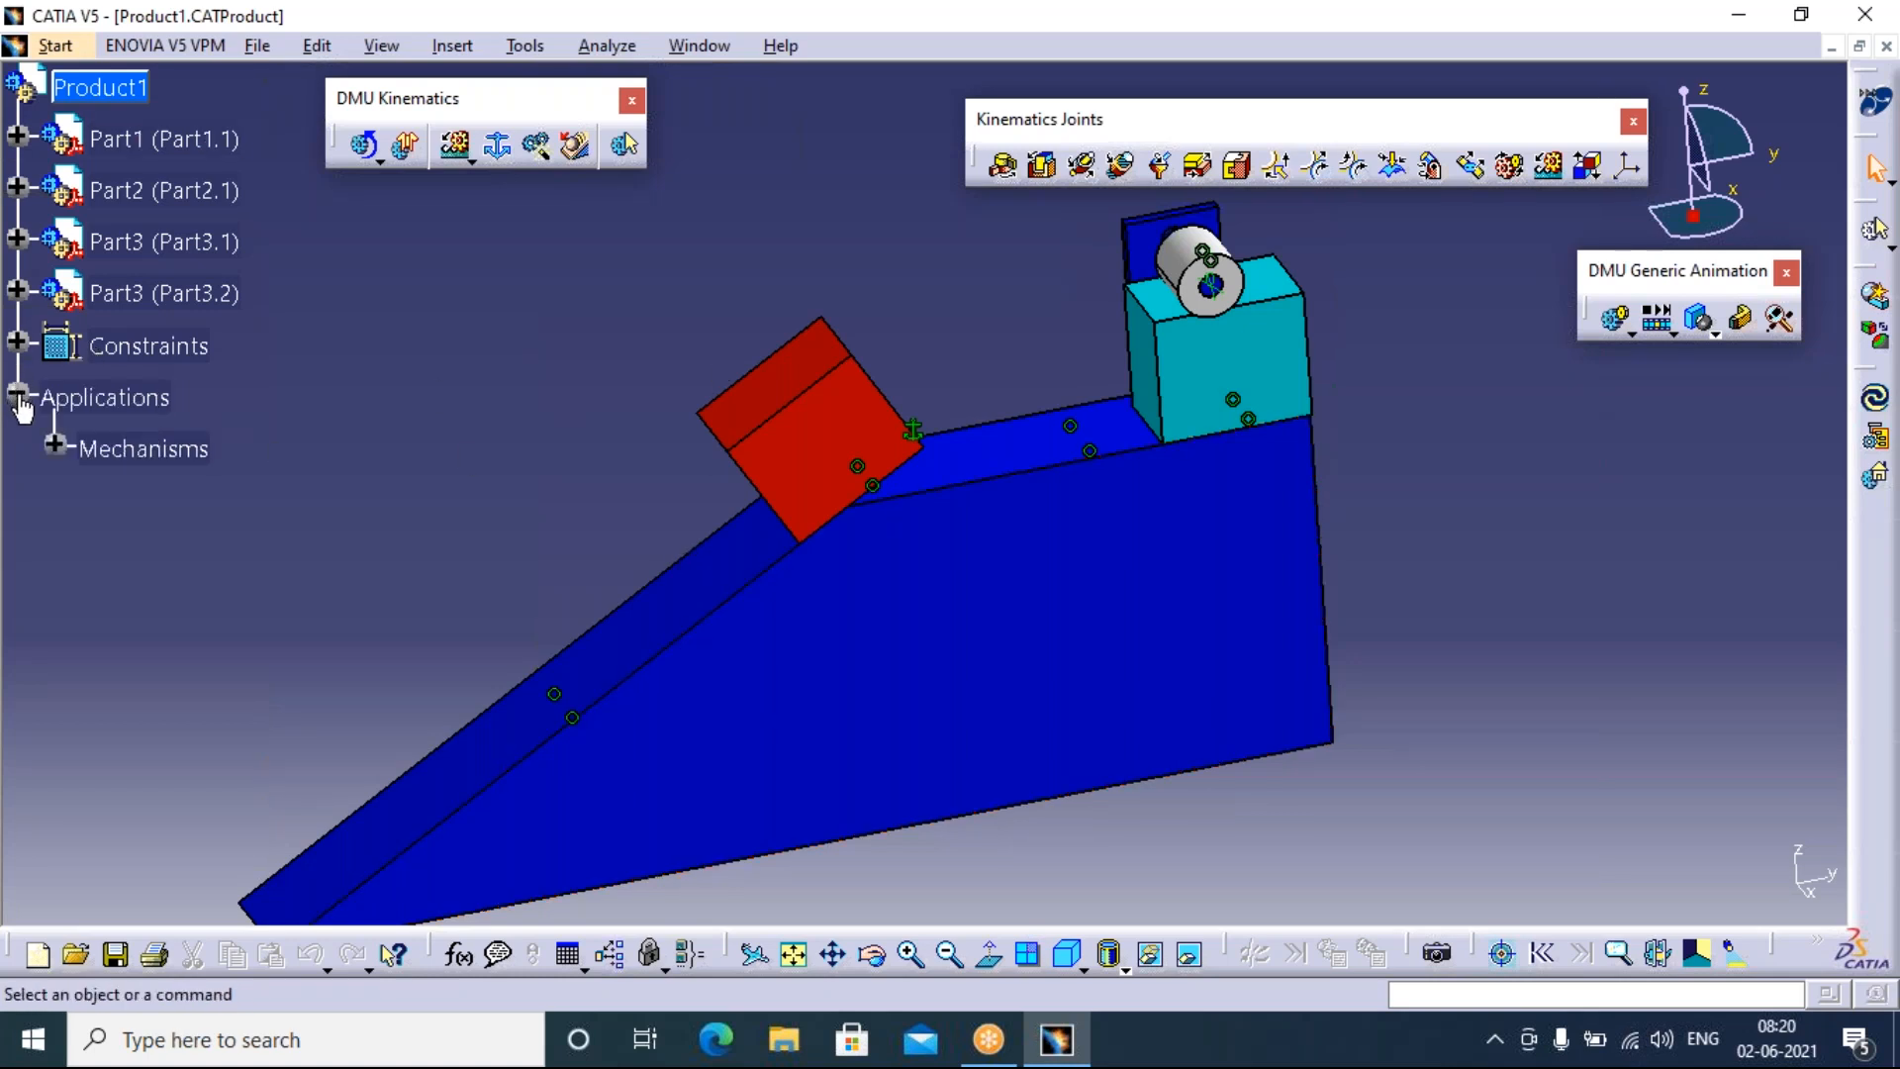
click(54, 445)
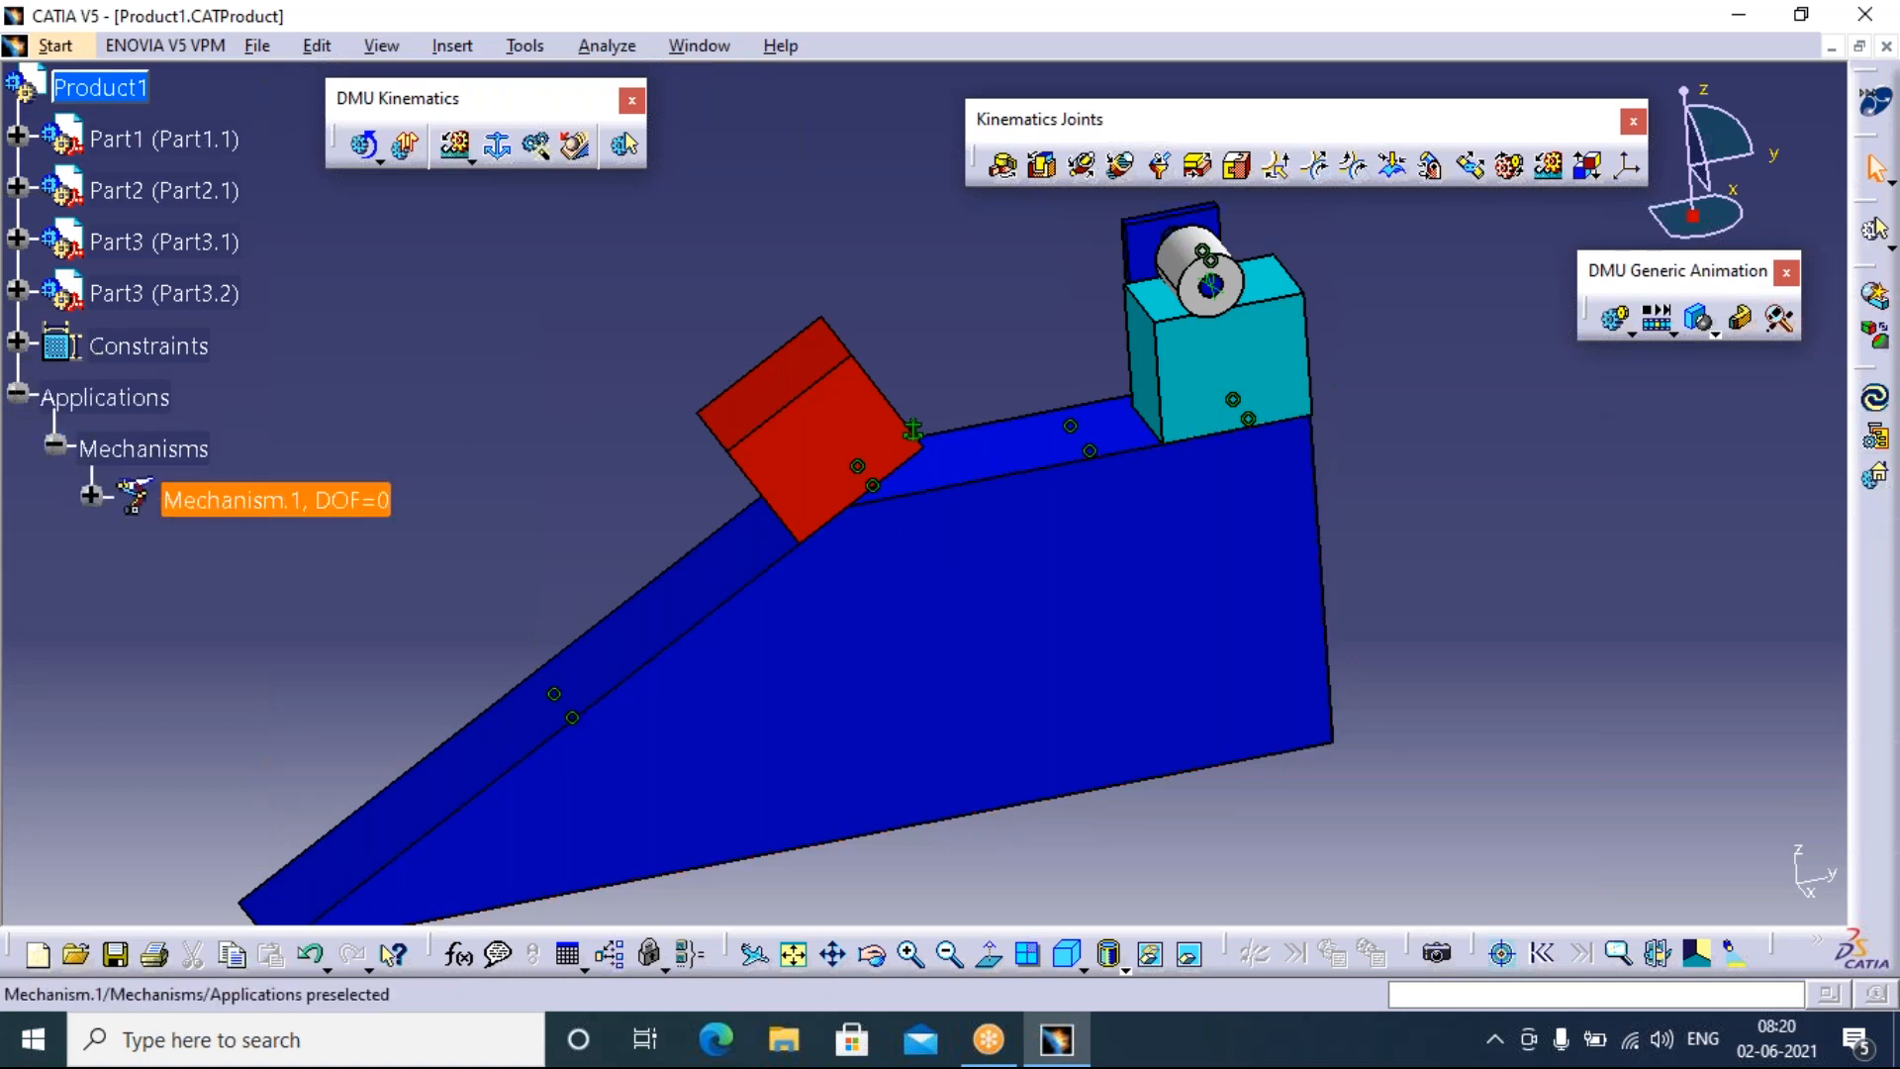
right_click(229, 499)
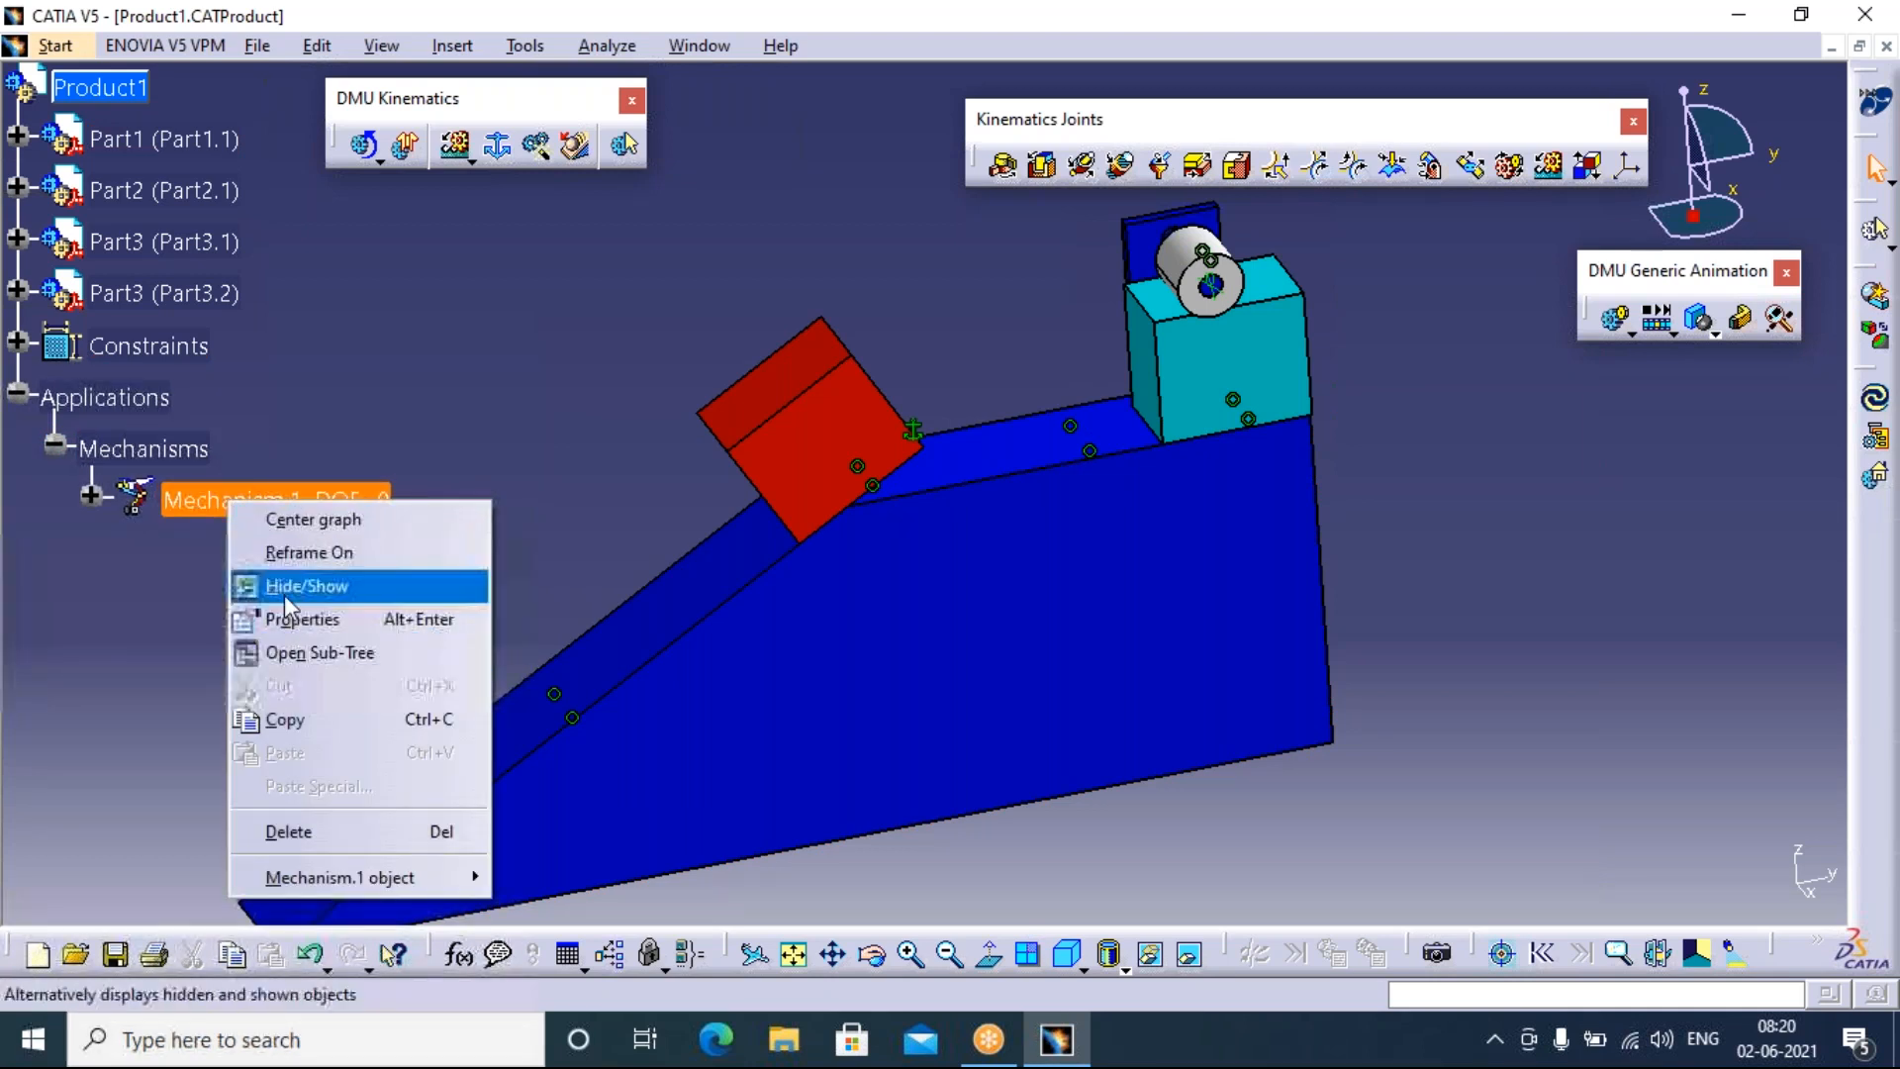
click(283, 831)
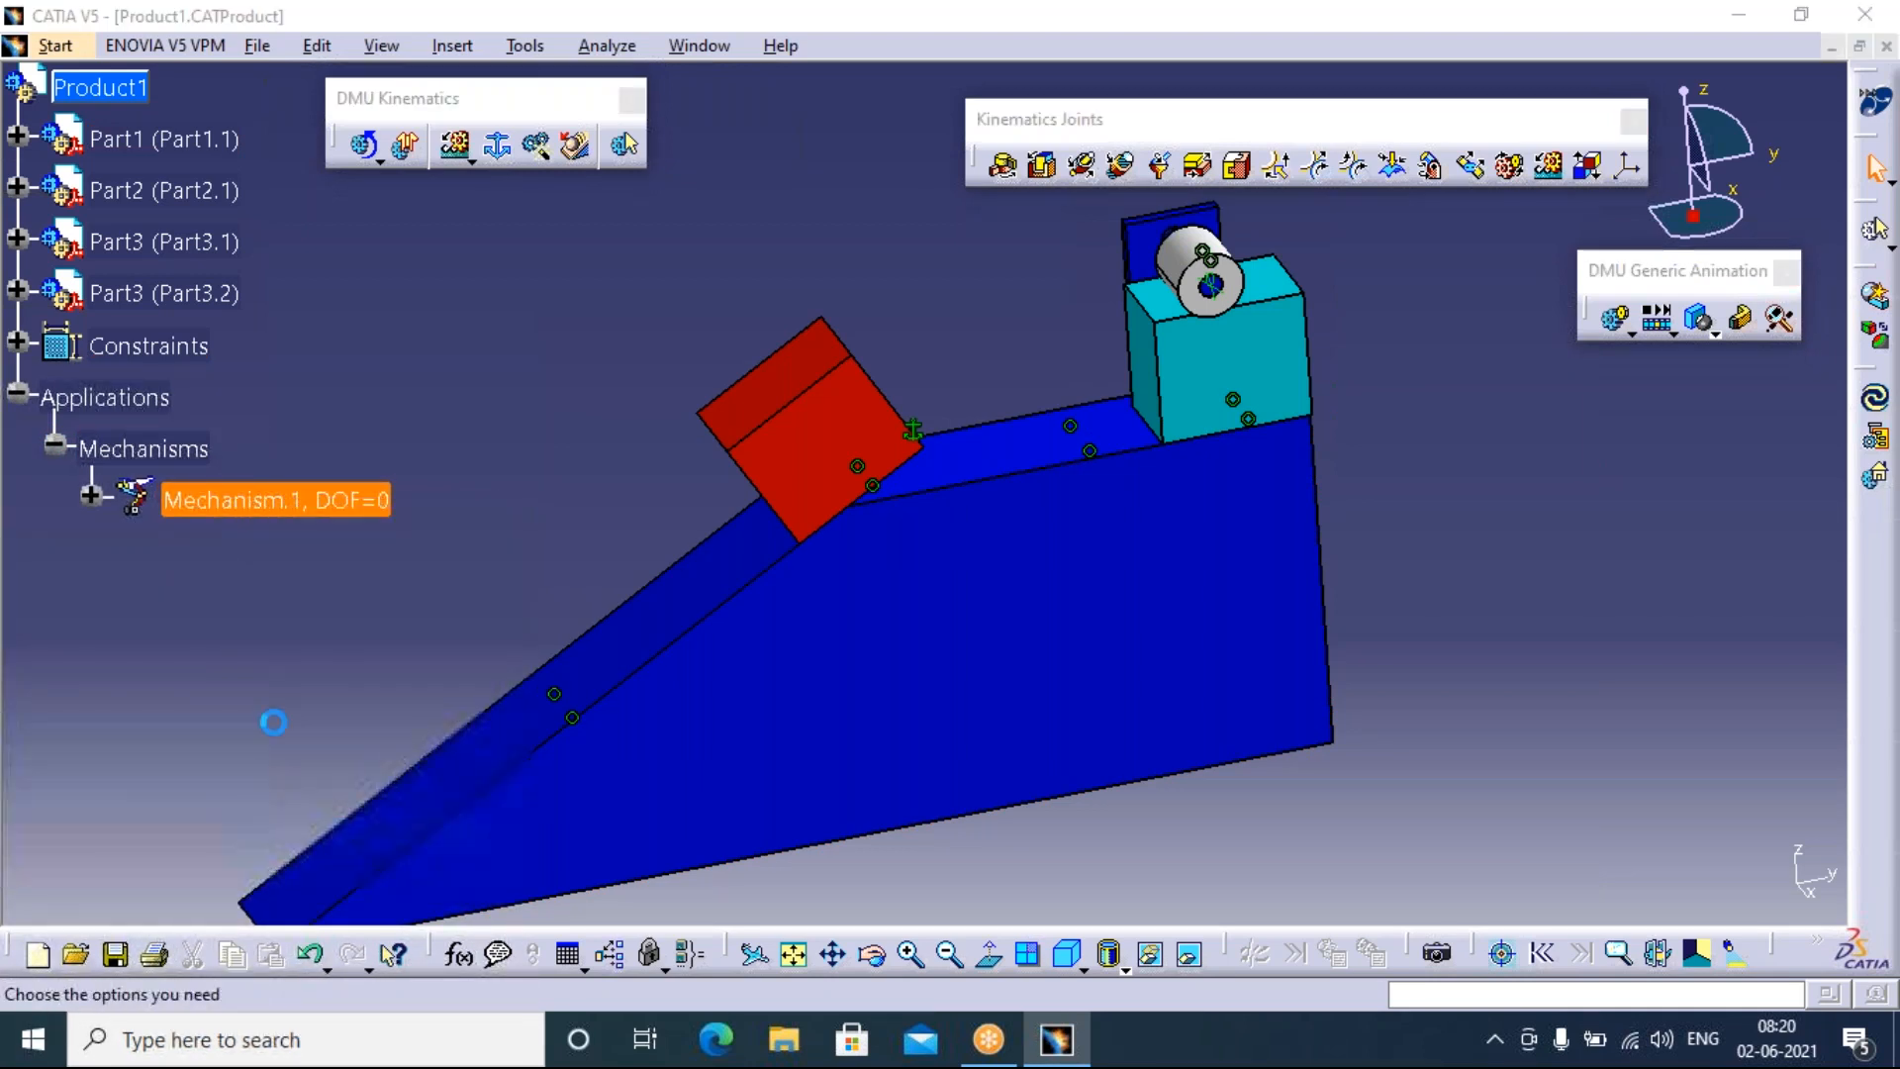
click(722, 408)
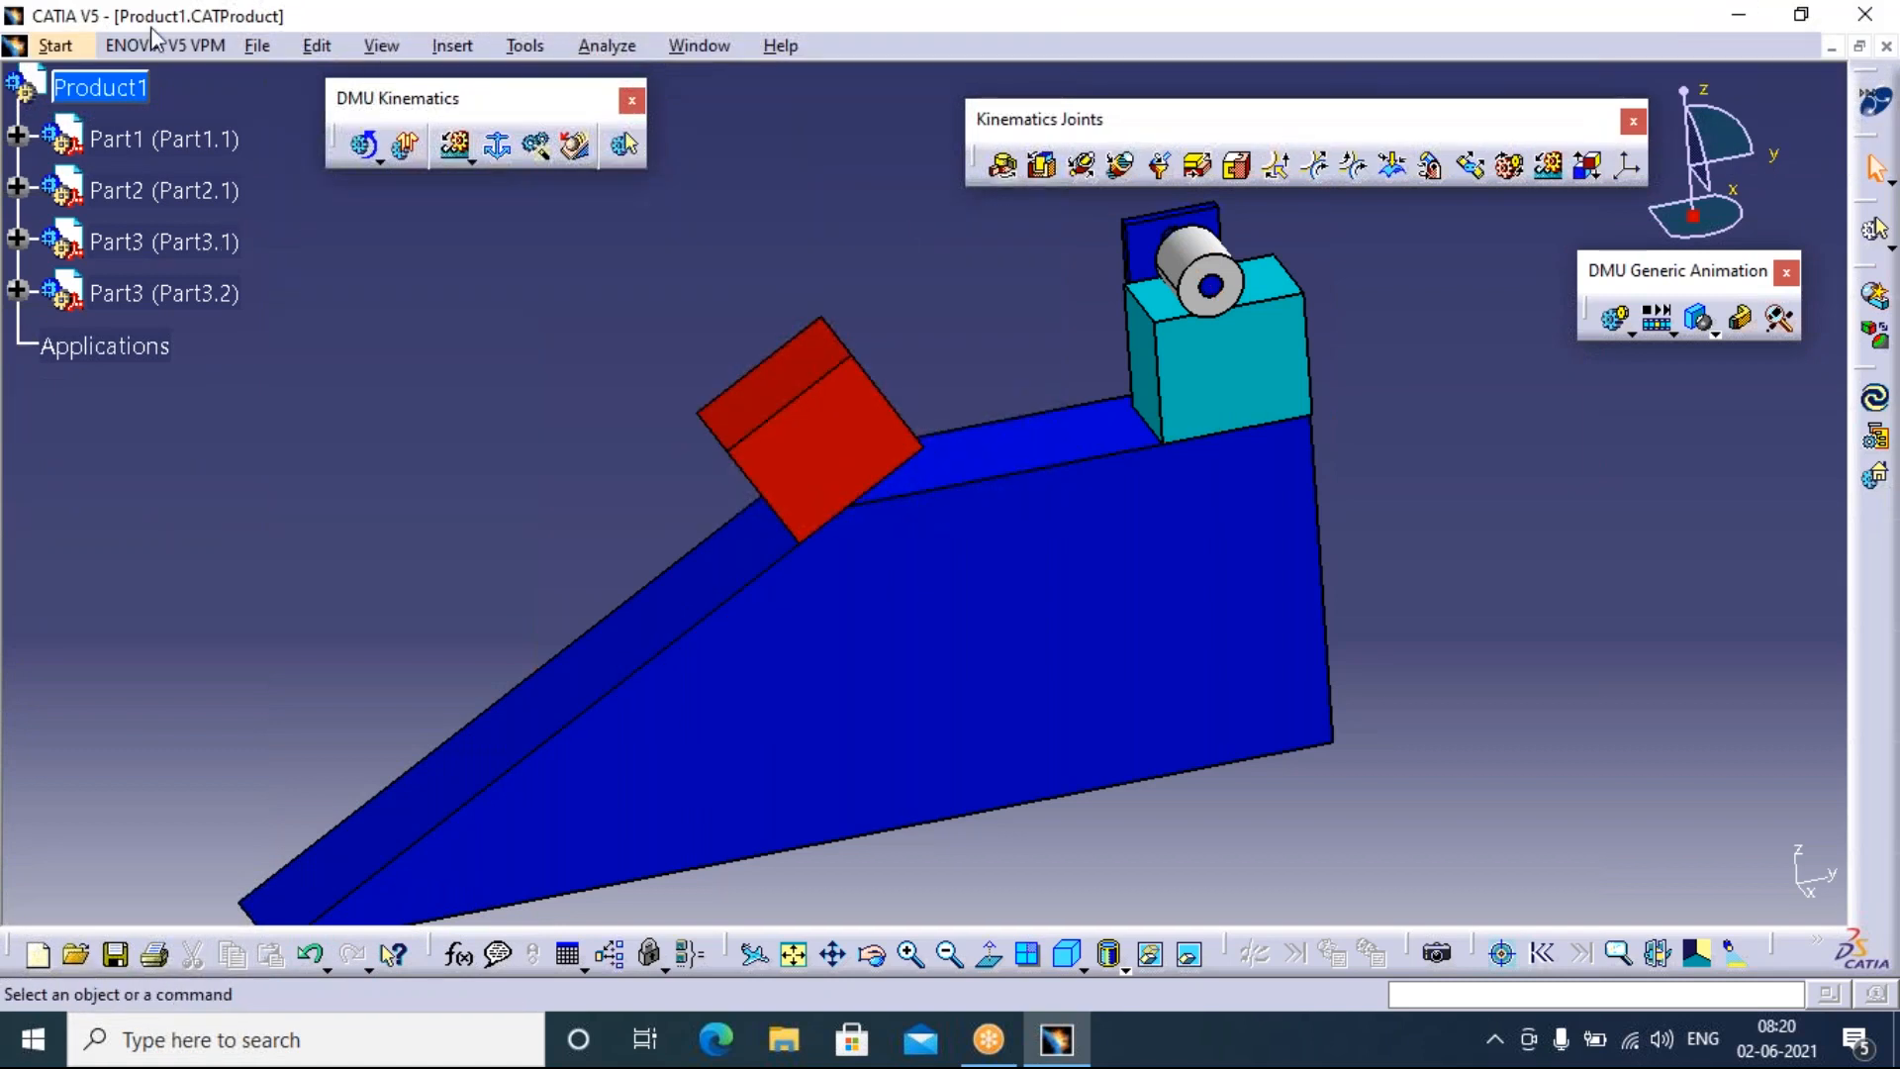
Switch Product1 to the Assembly Design workbench
click(48, 46)
mouse_move(126, 175)
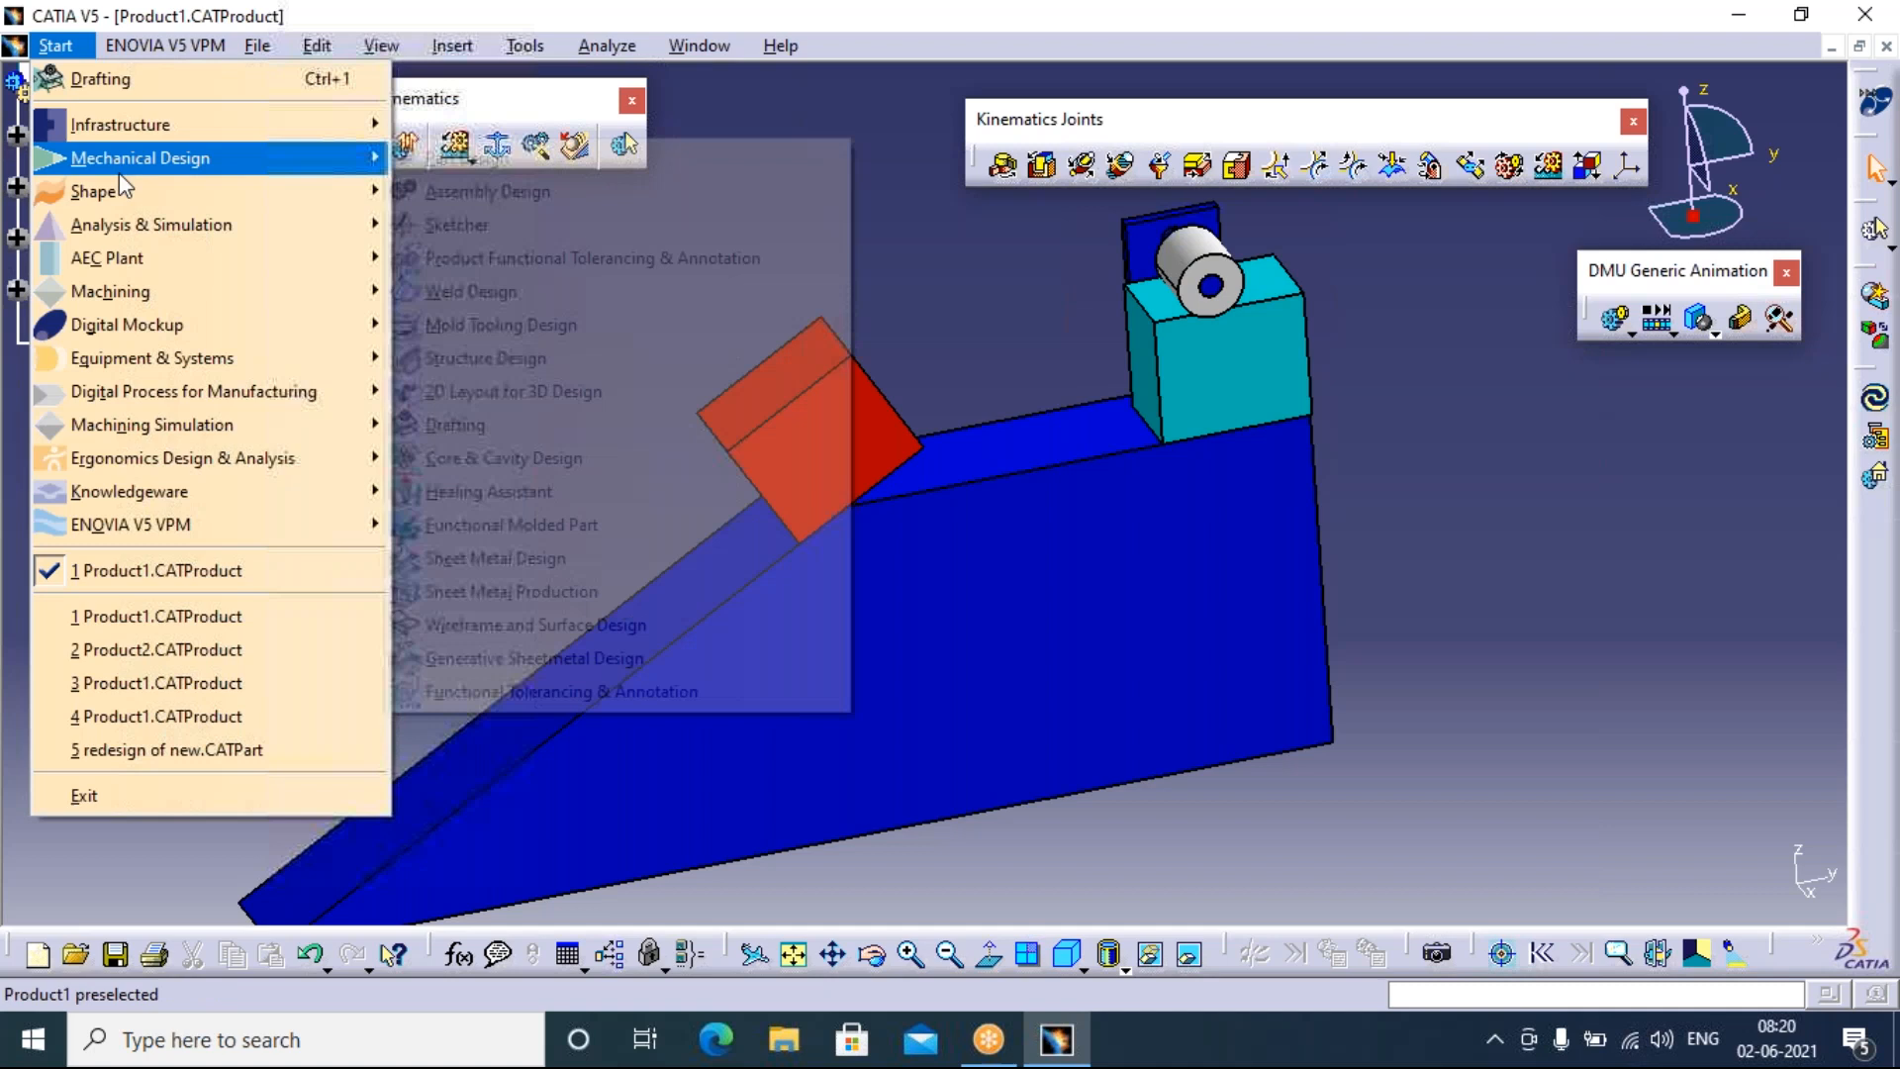
click(543, 192)
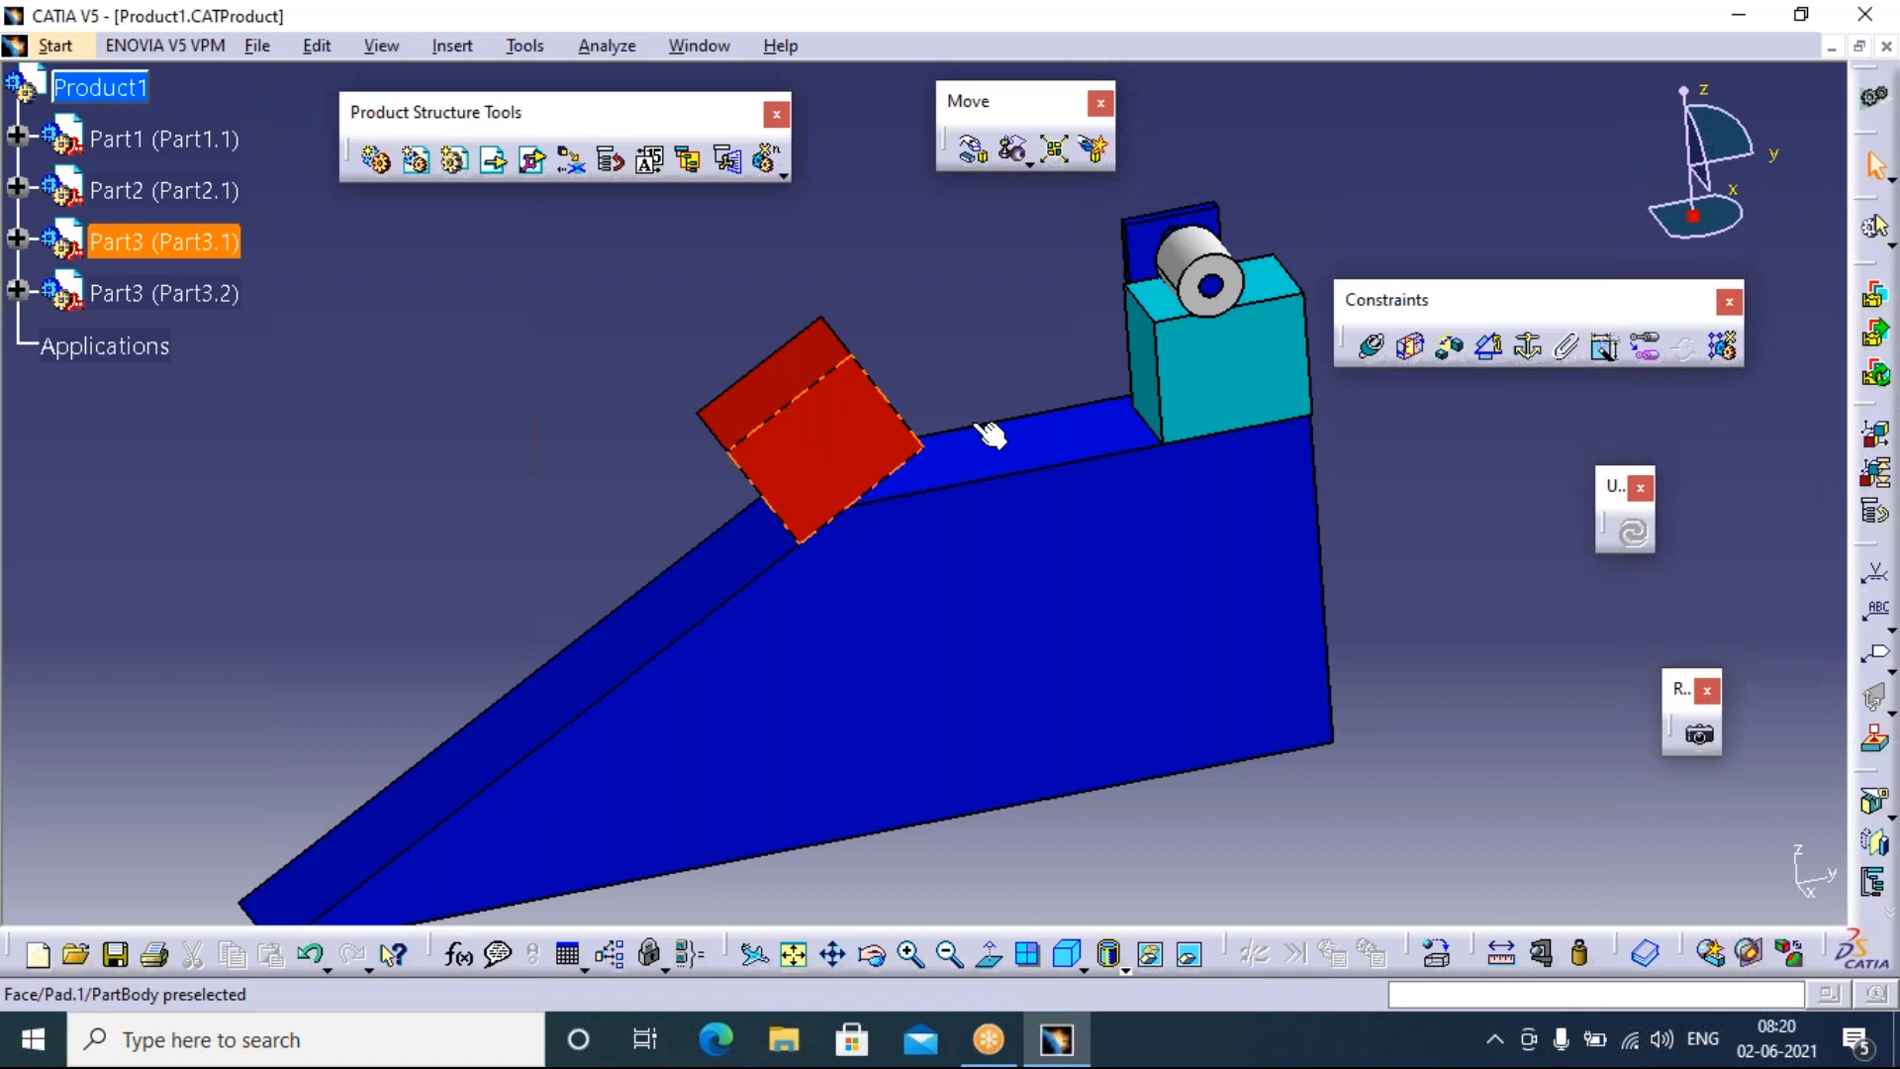
Add a contact constraint between the red block's underside and the steeper sloping face of the blue ramp
click(1412, 346)
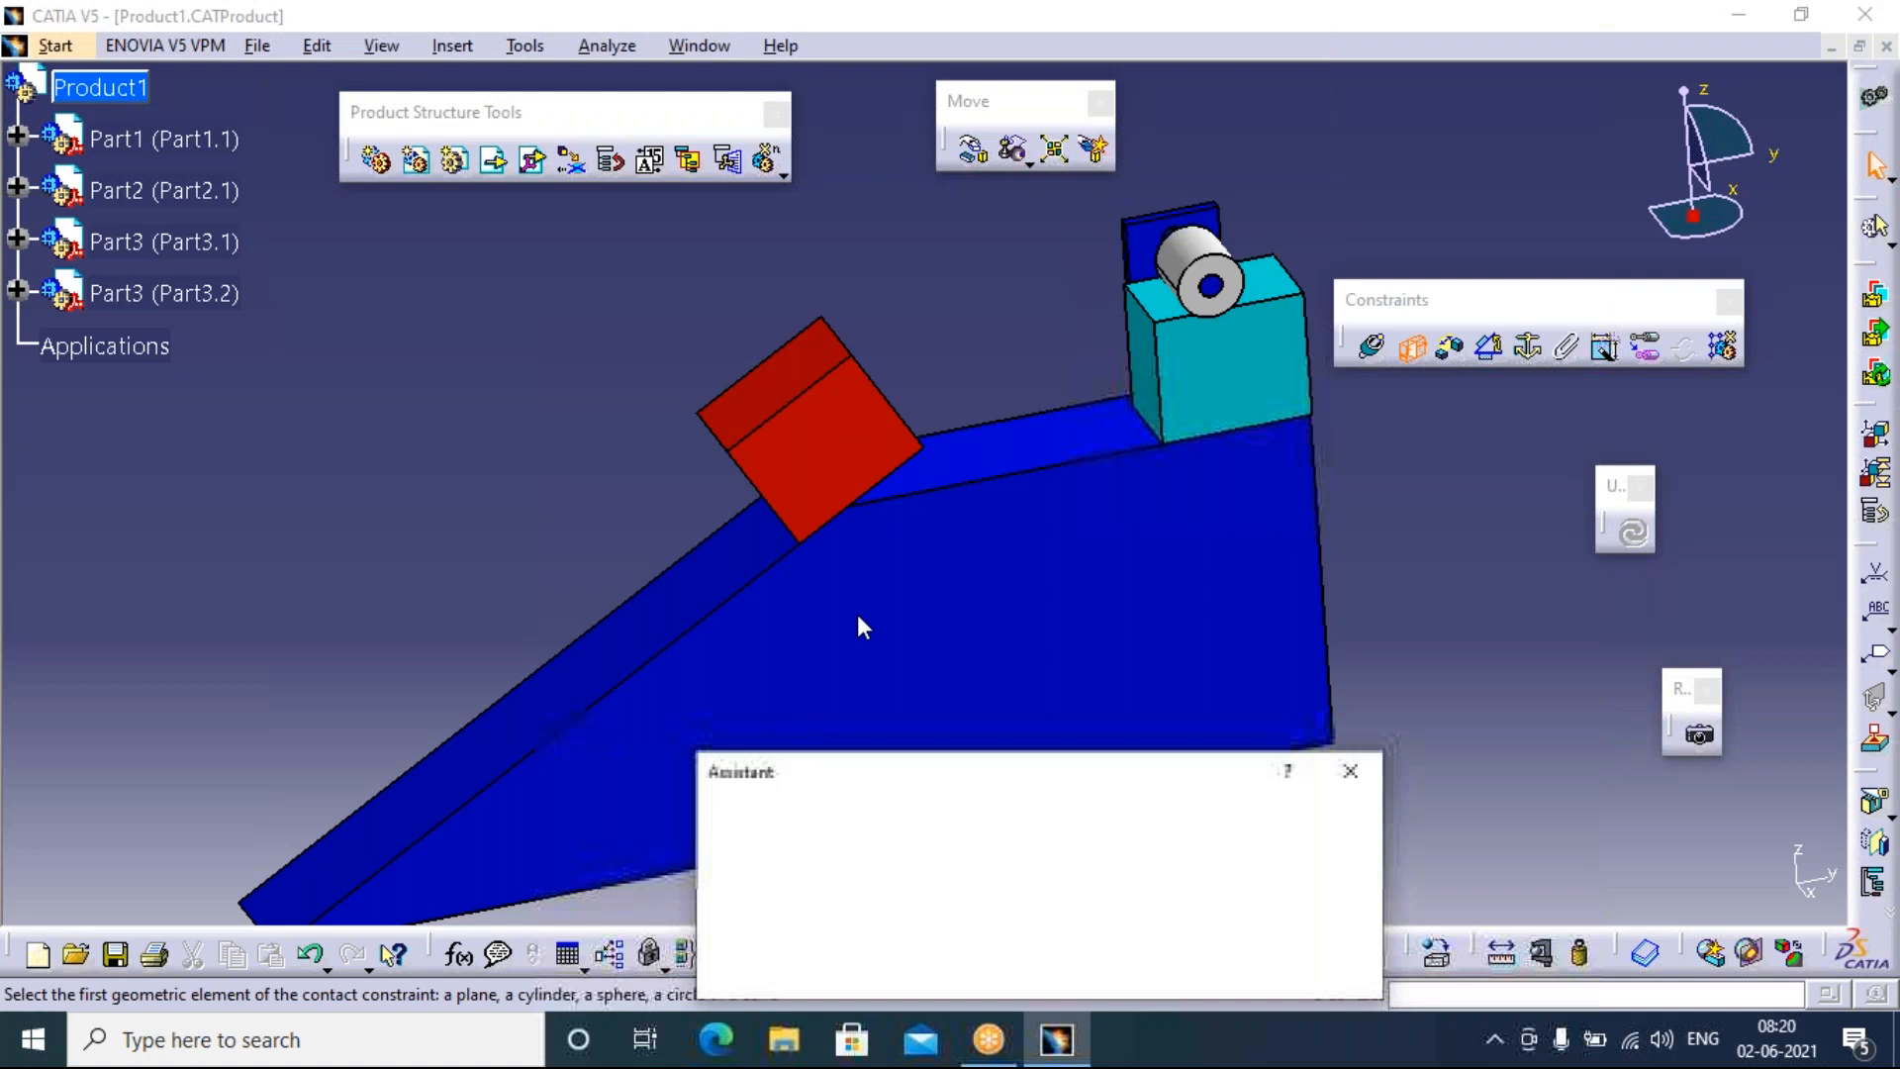
click(1352, 768)
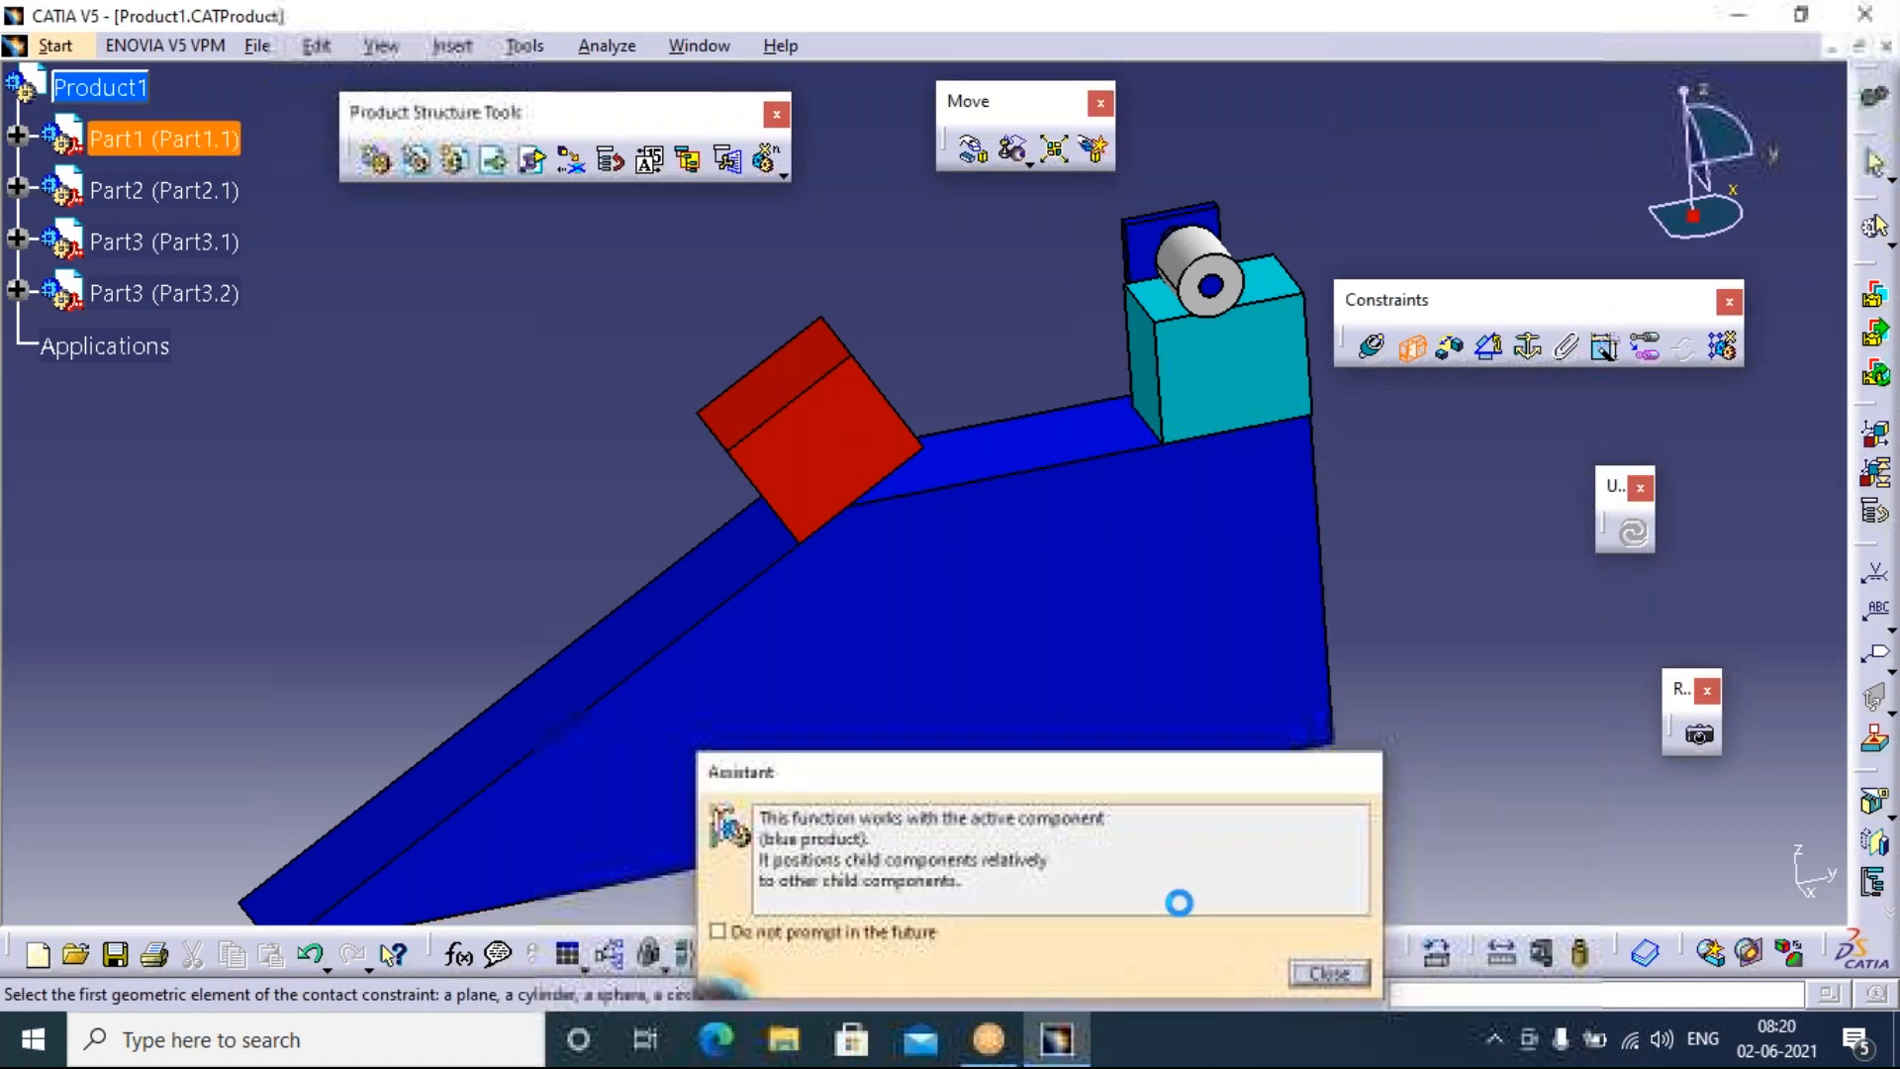
click(873, 958)
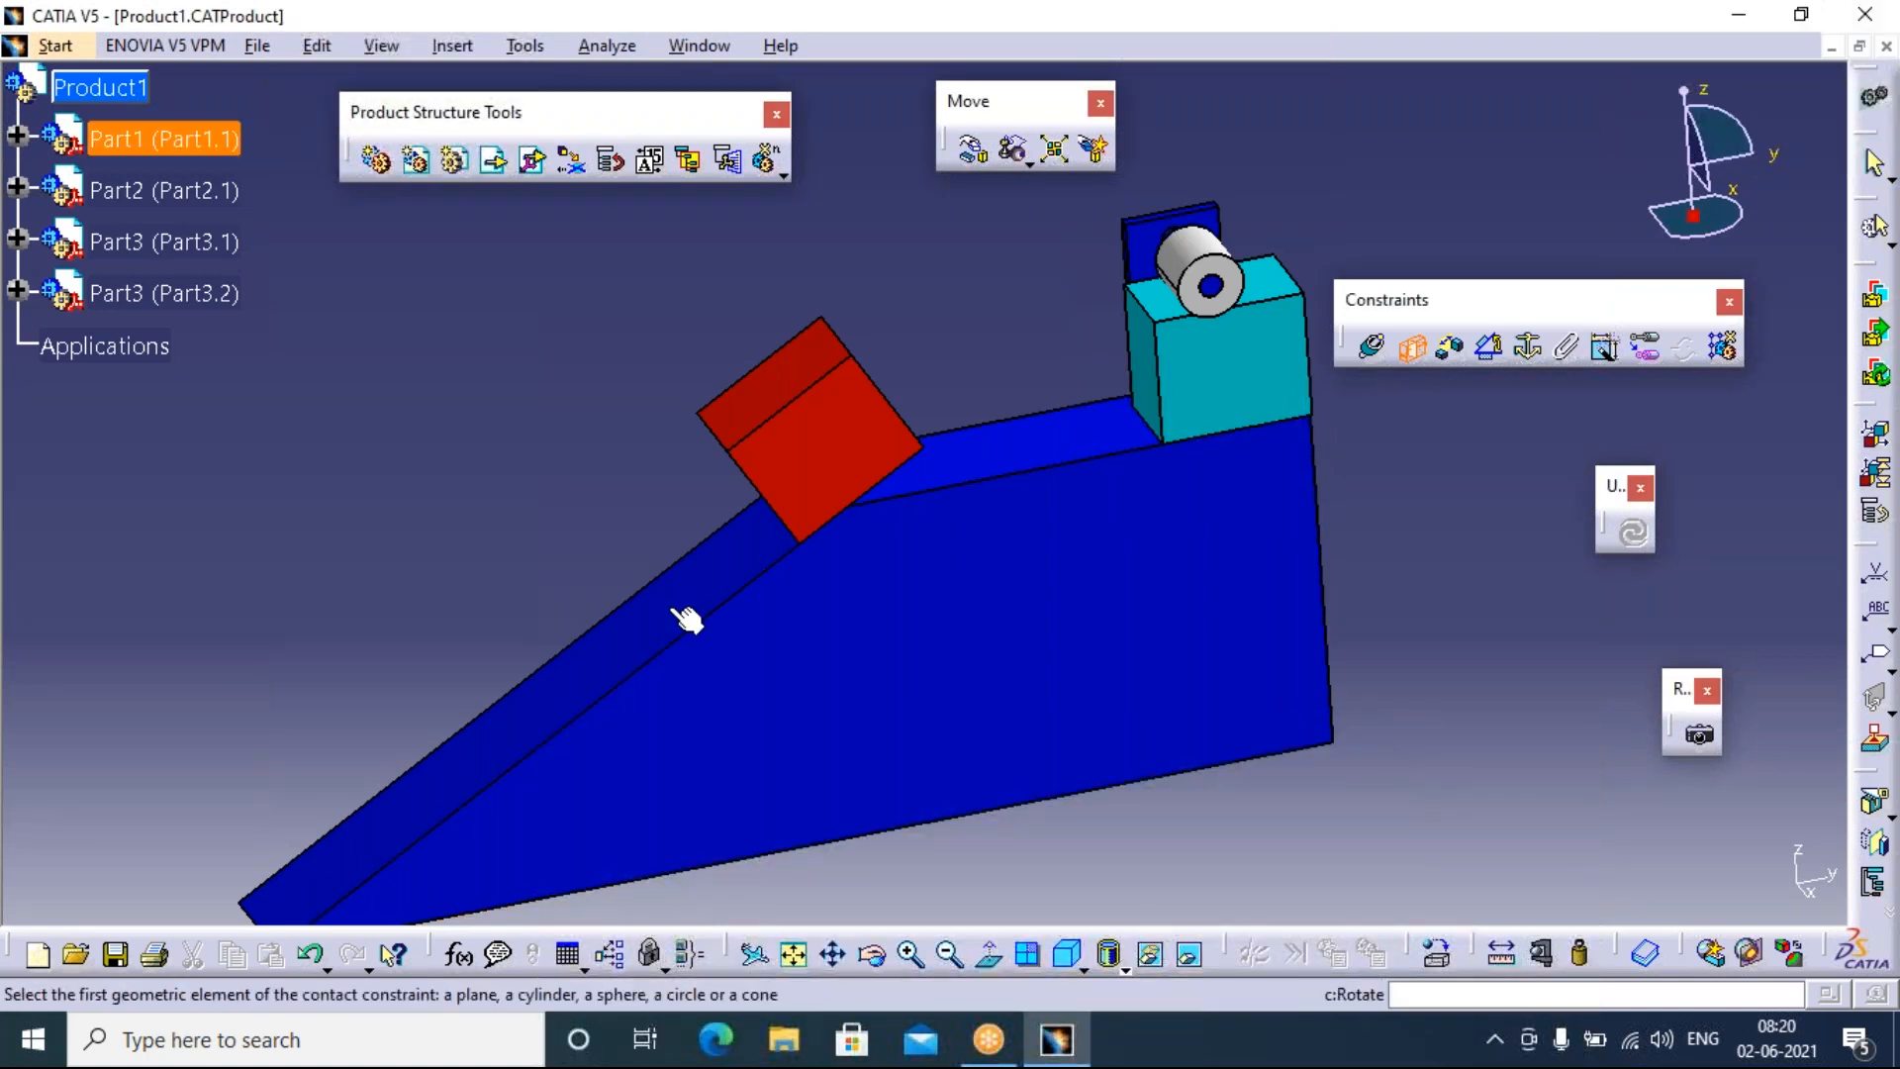
drag(959, 835, 870, 640)
click(787, 506)
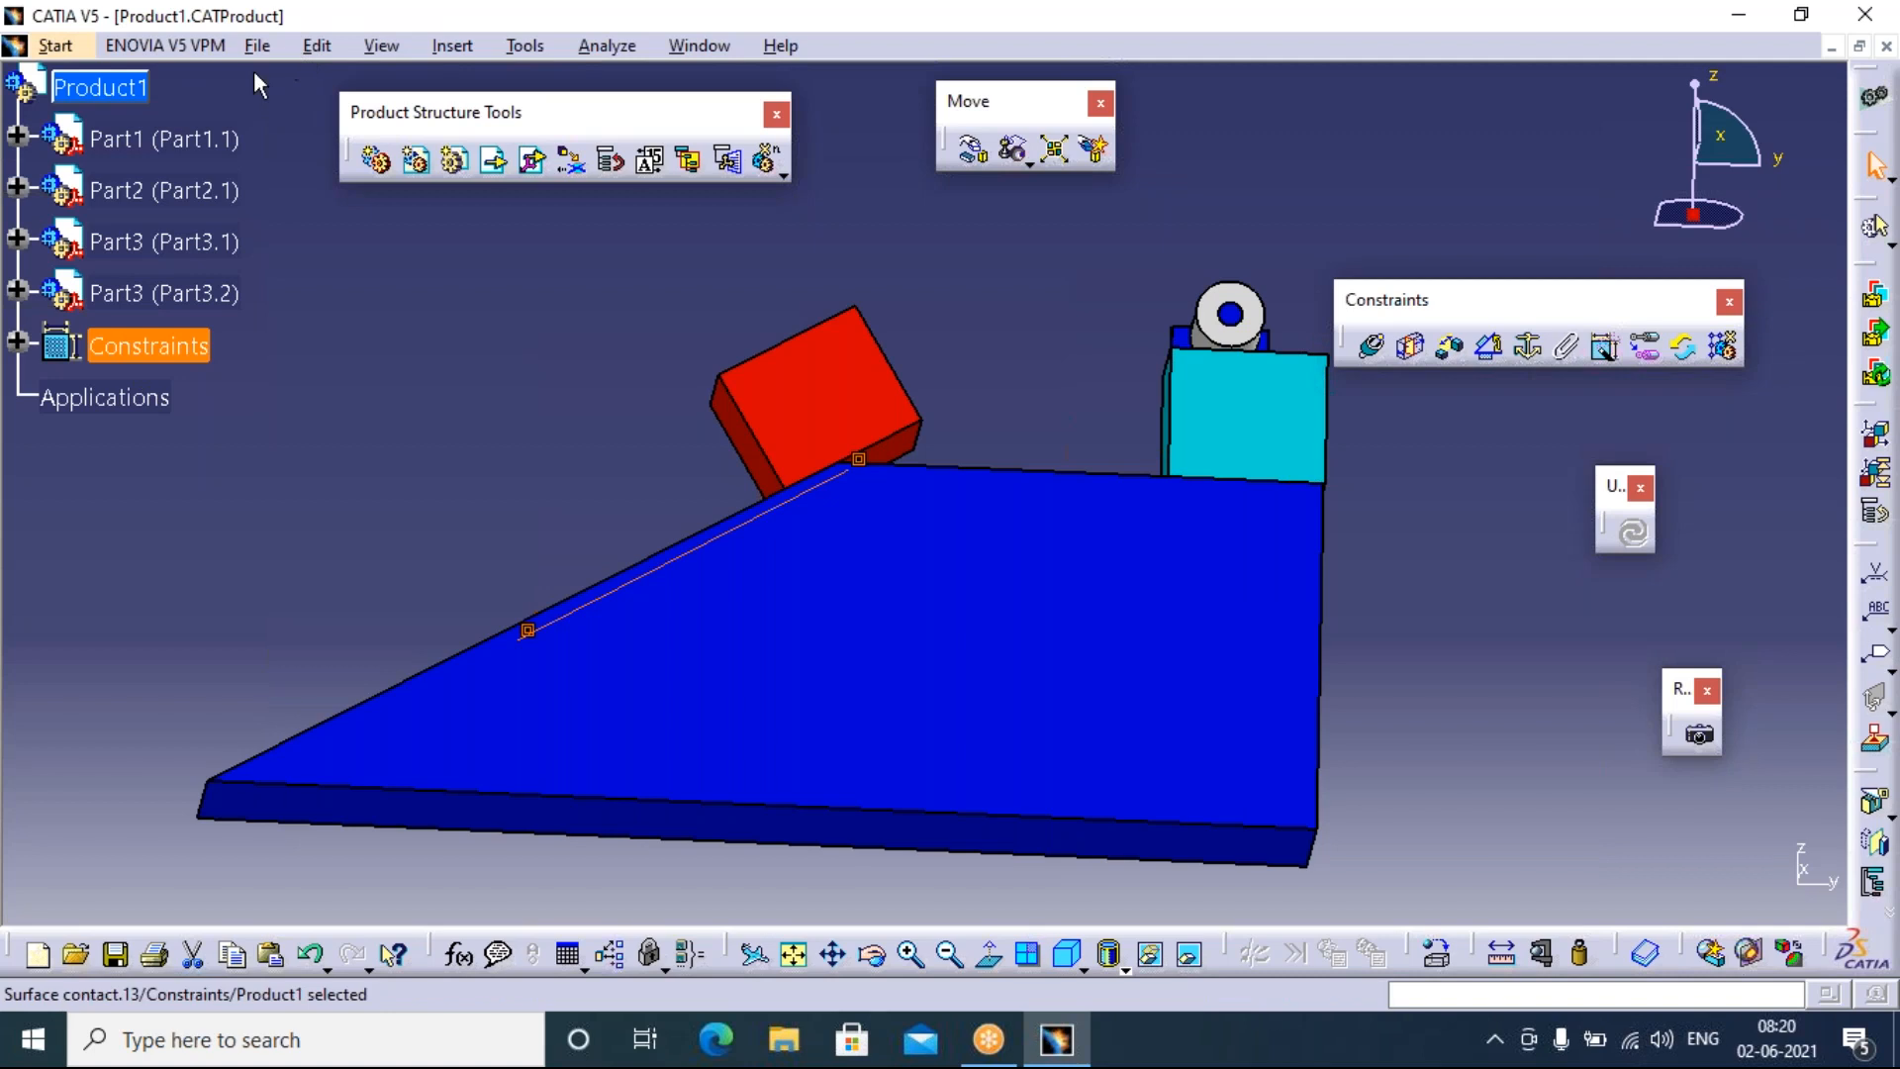
Switch Product1 to the DMU Kinematics workbench and show the surface contact listed under its constraints
click(69, 47)
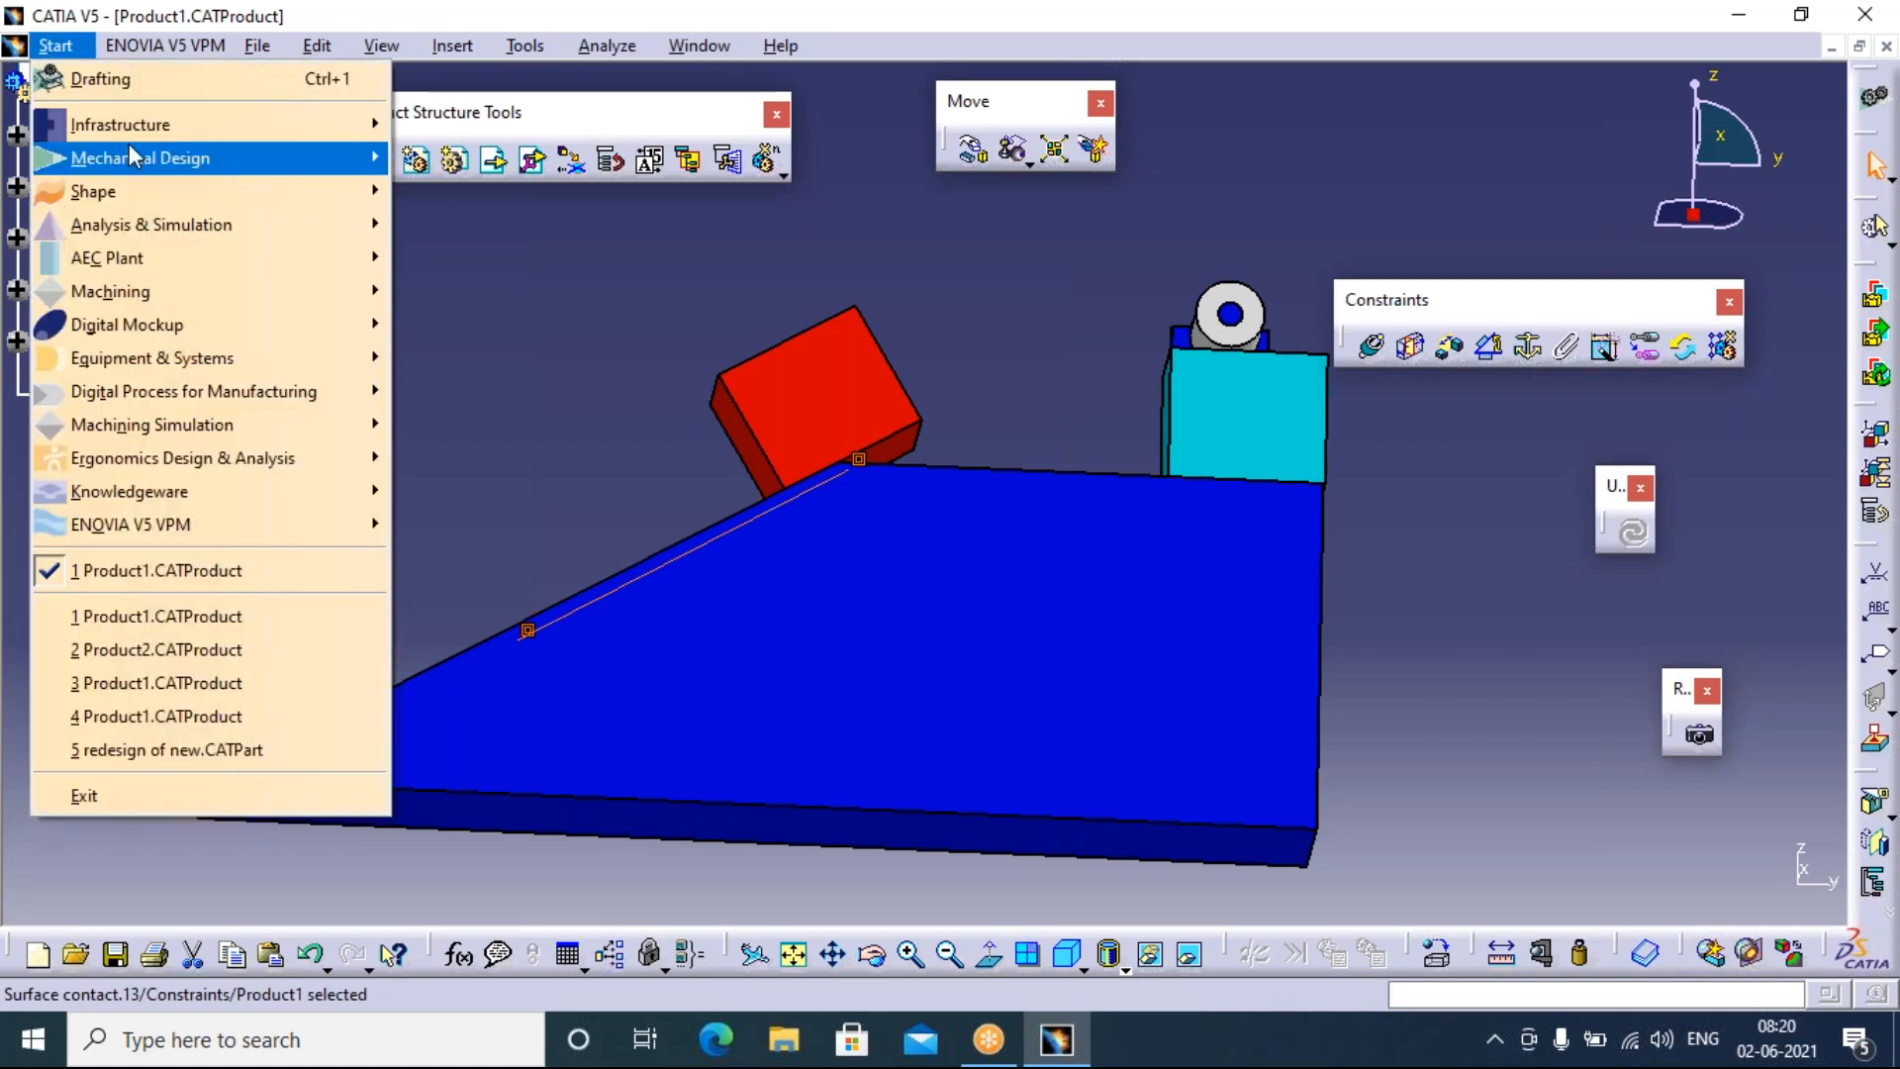
mouse_move(134, 156)
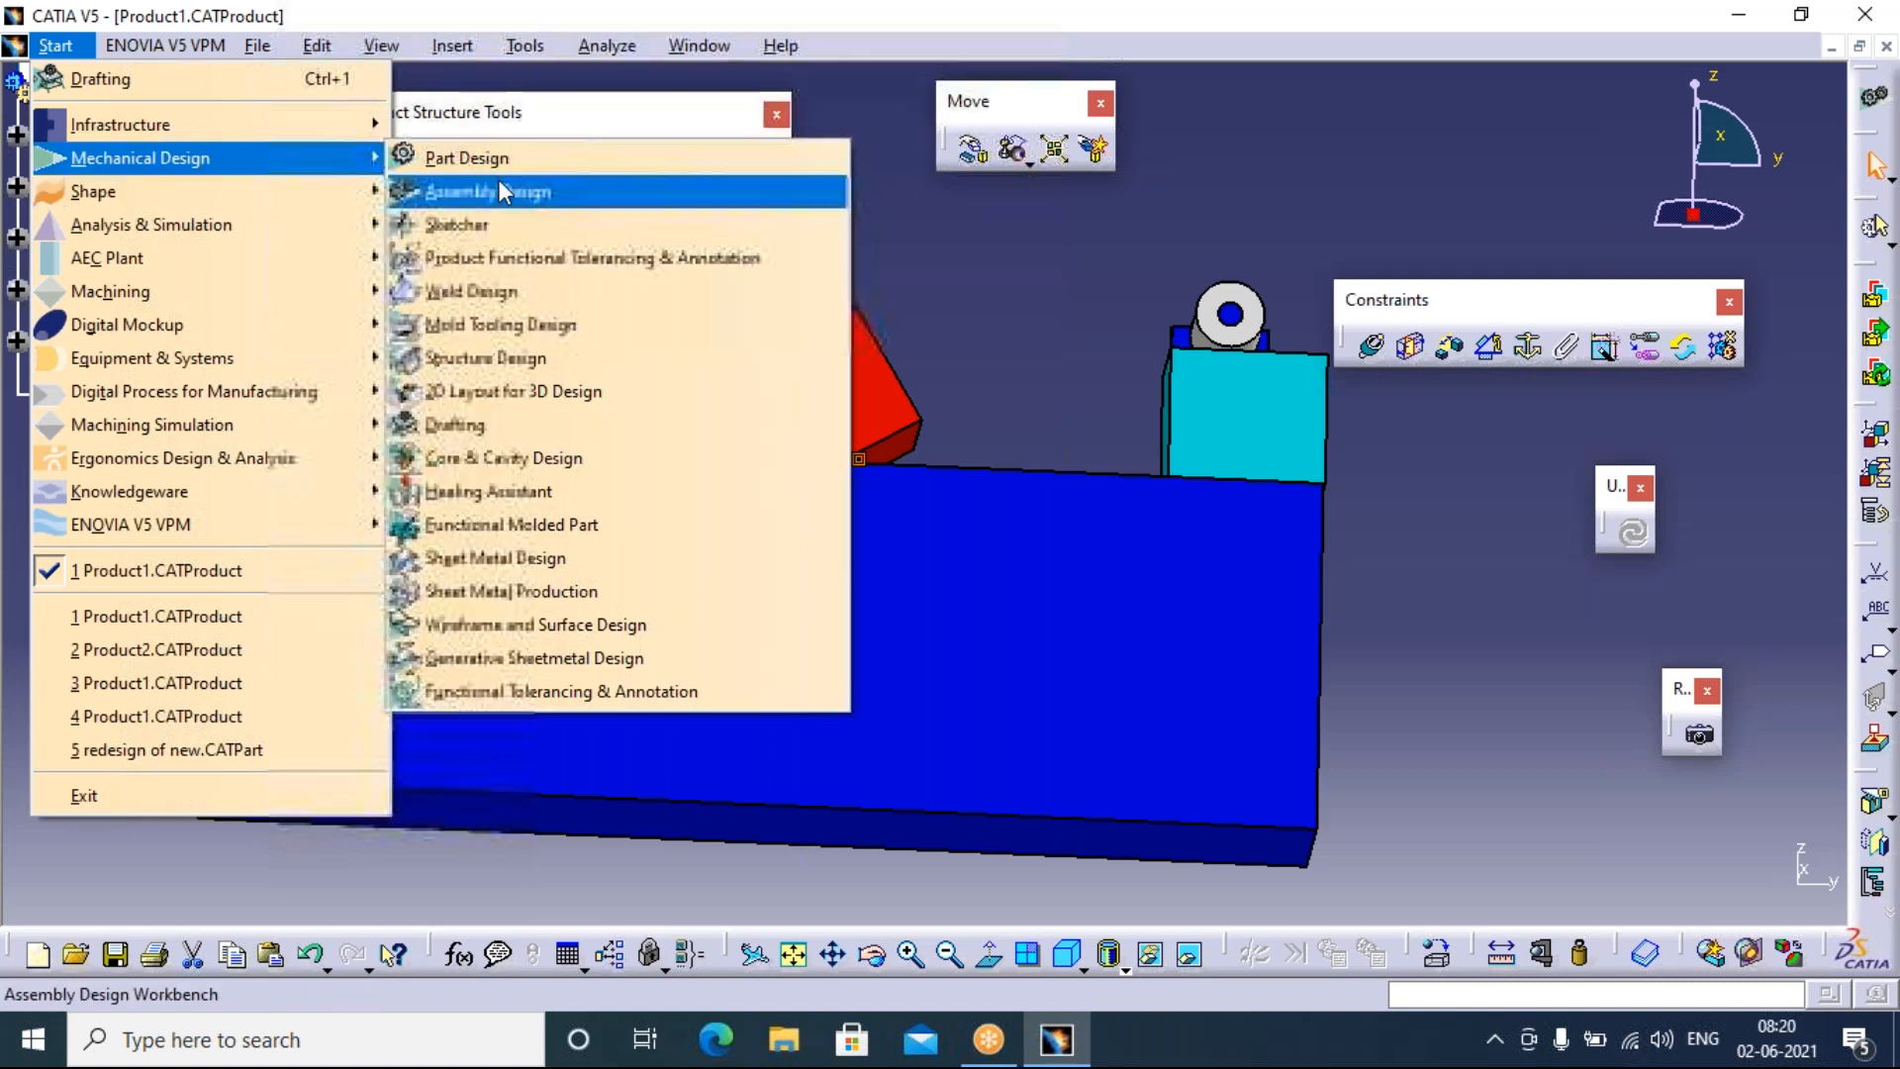
mouse_move(127, 324)
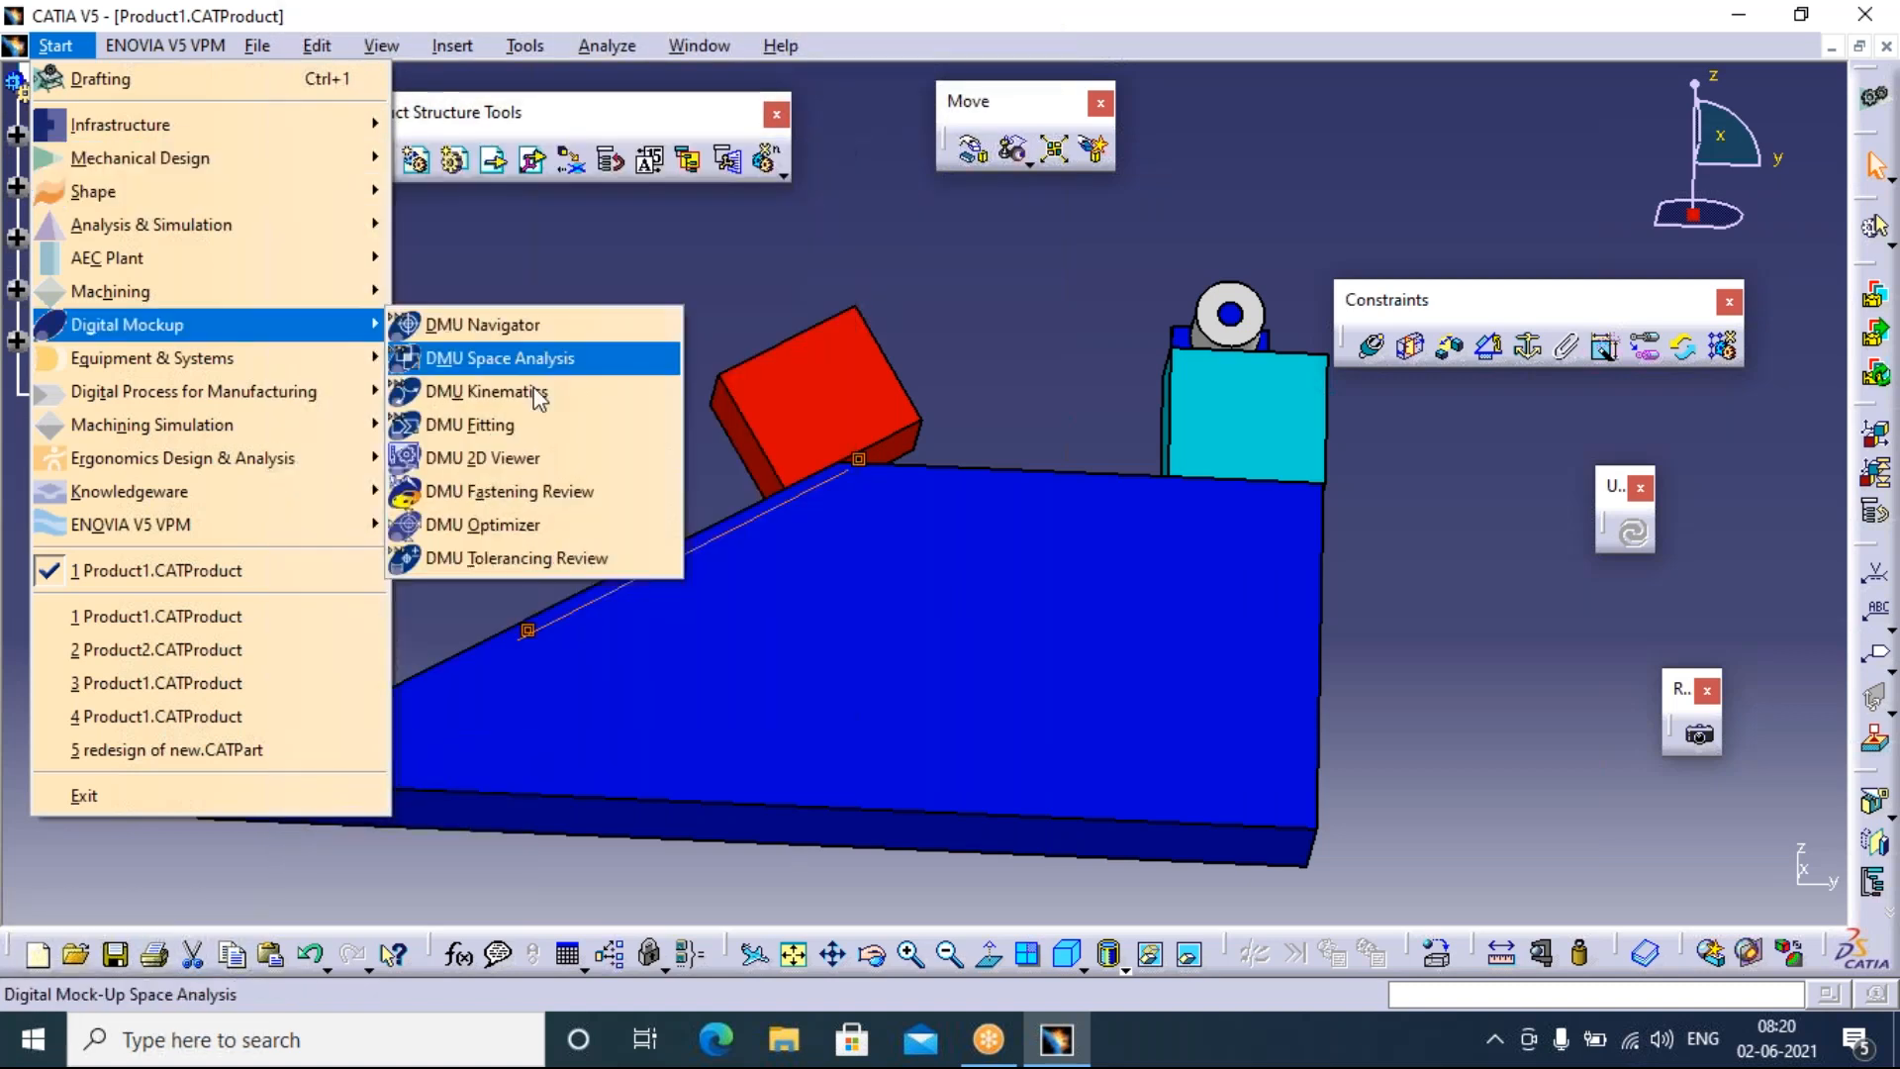
click(465, 391)
click(18, 342)
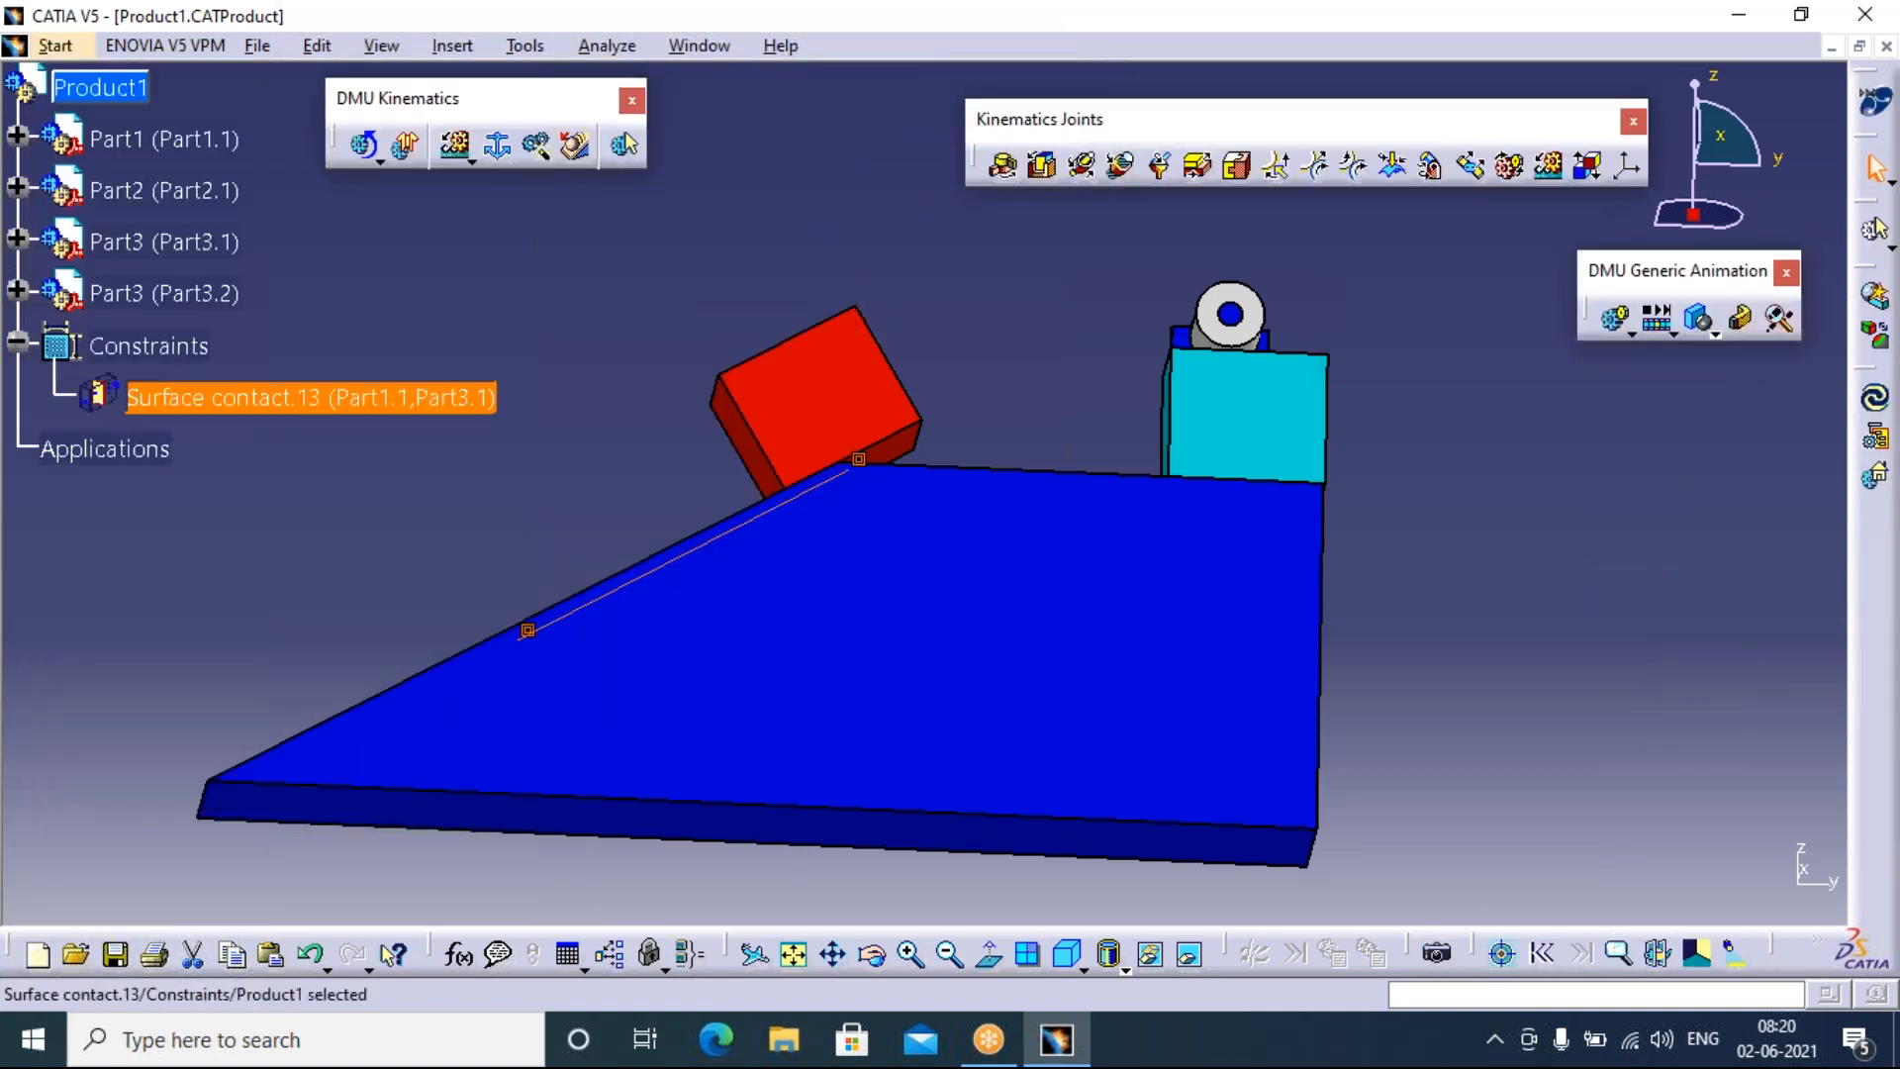
click(247, 405)
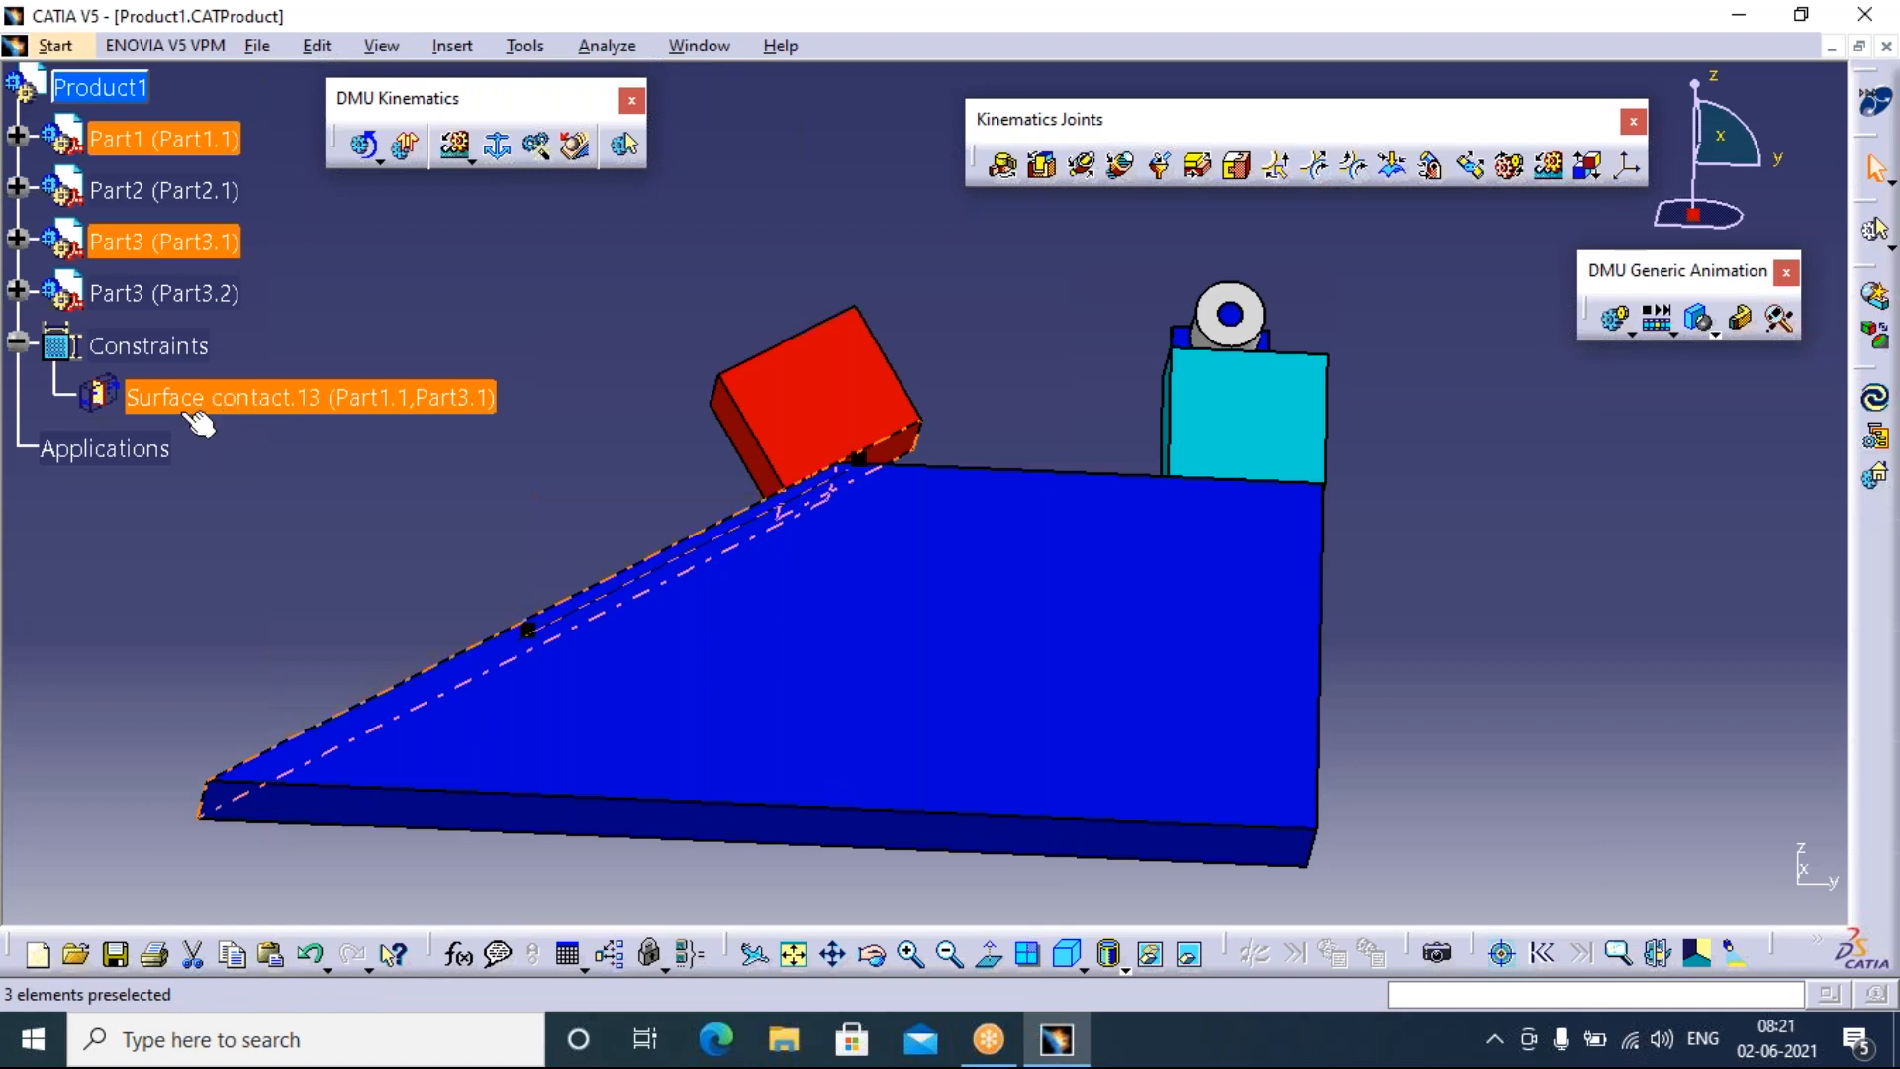
click(447, 487)
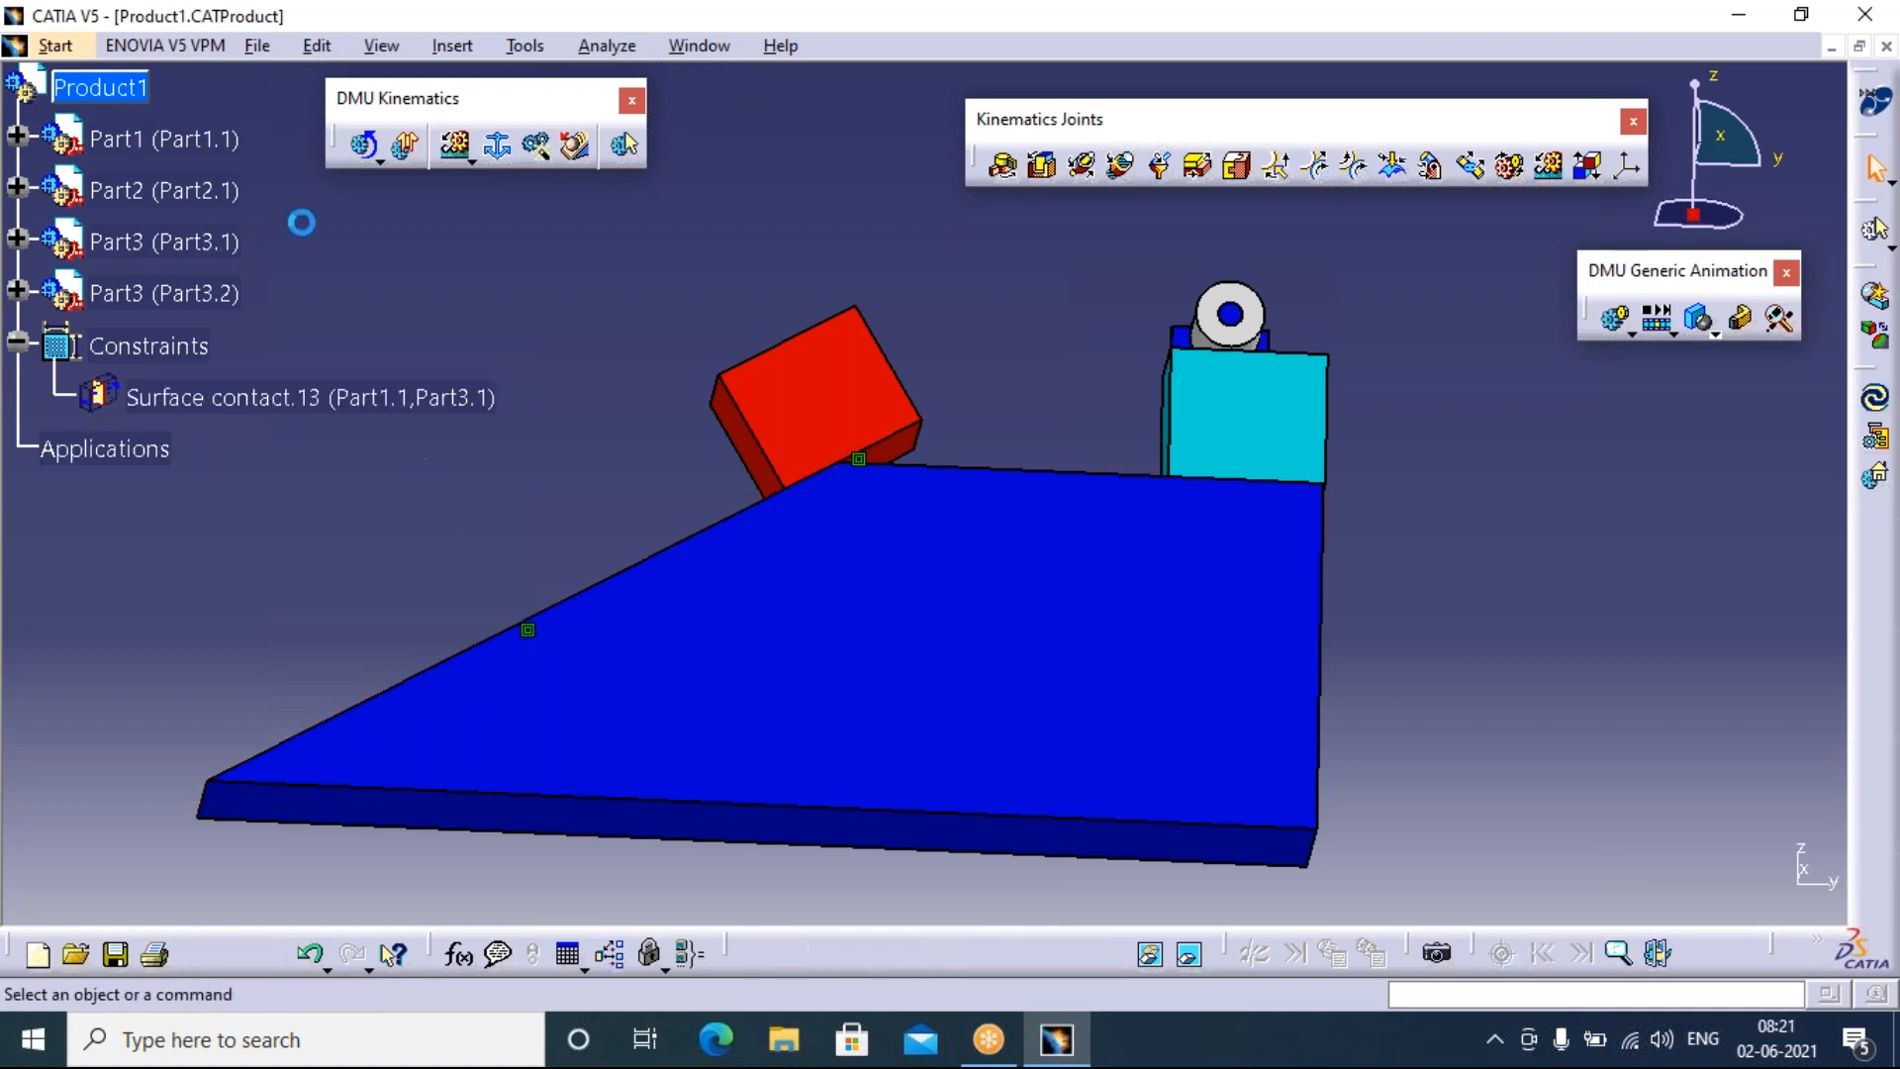
Create a new mechanism in Product1 and set the blue ramp as its fixed part
click(472, 47)
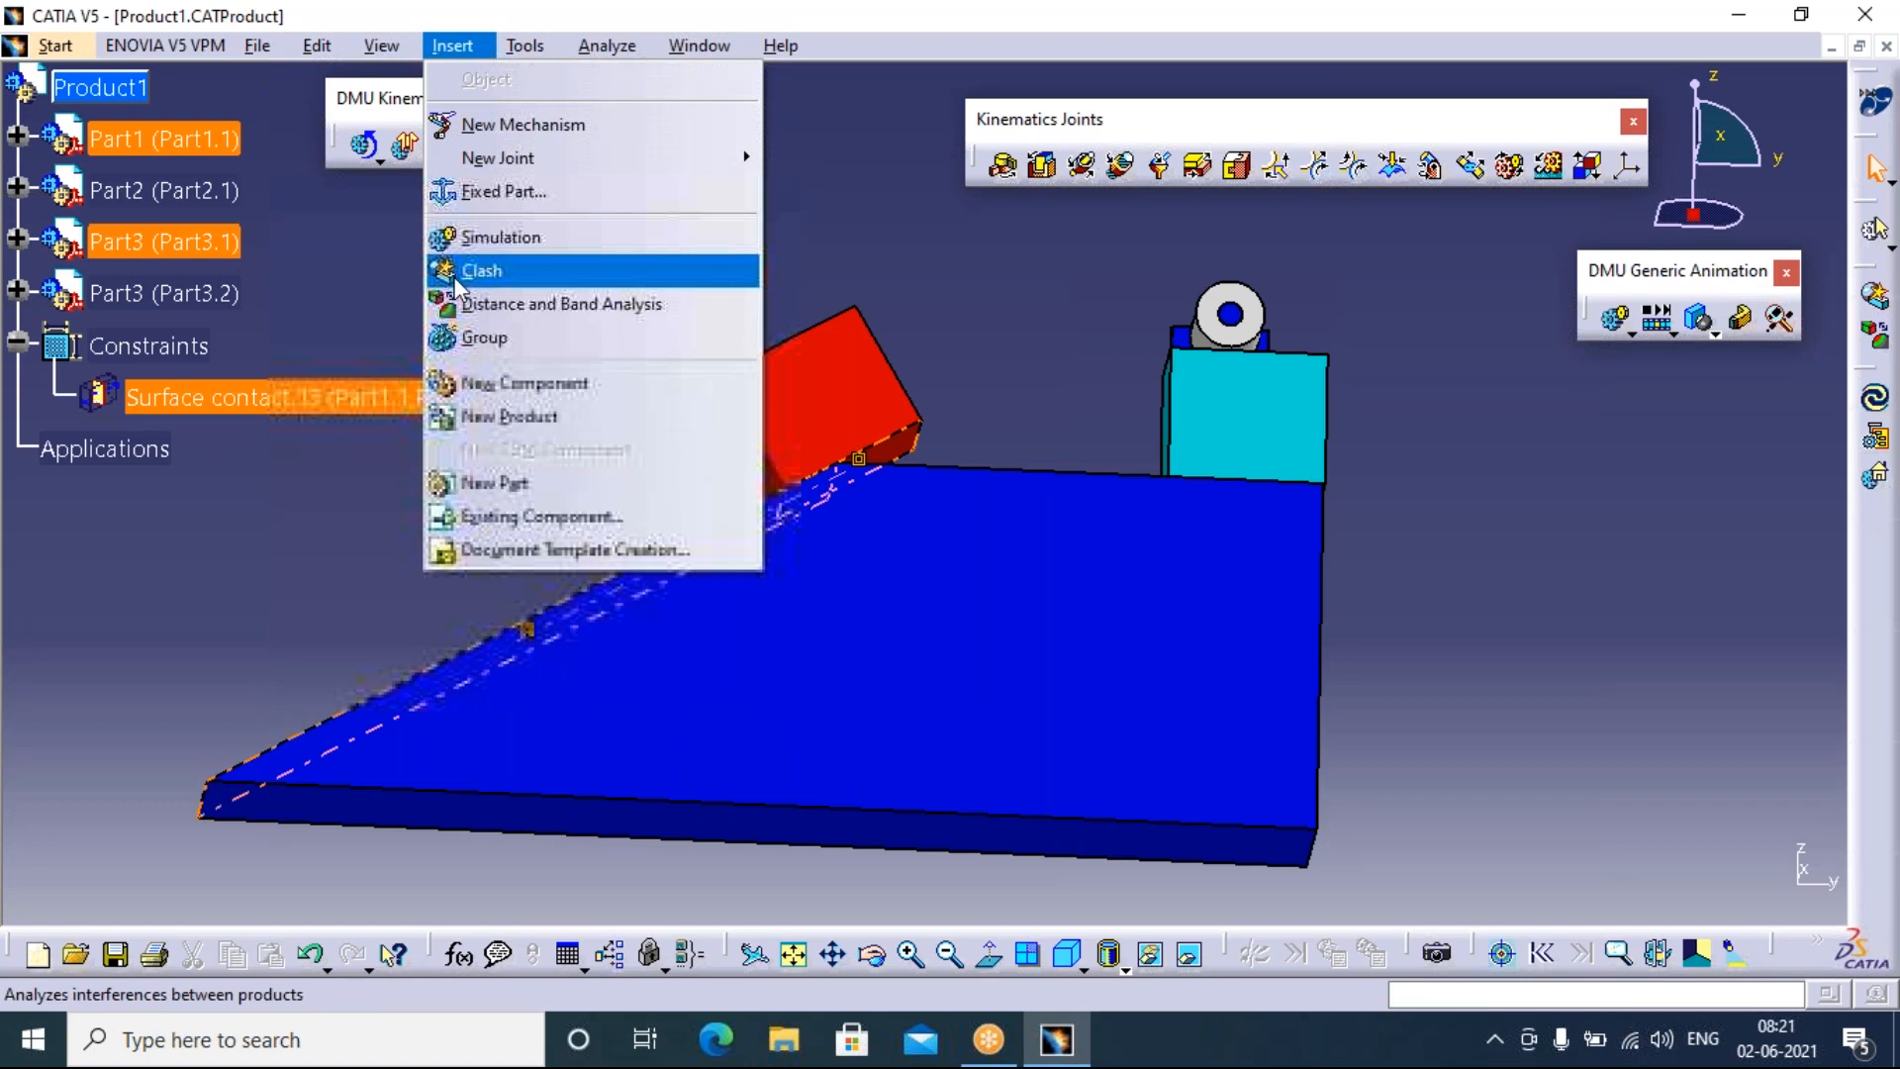
click(514, 125)
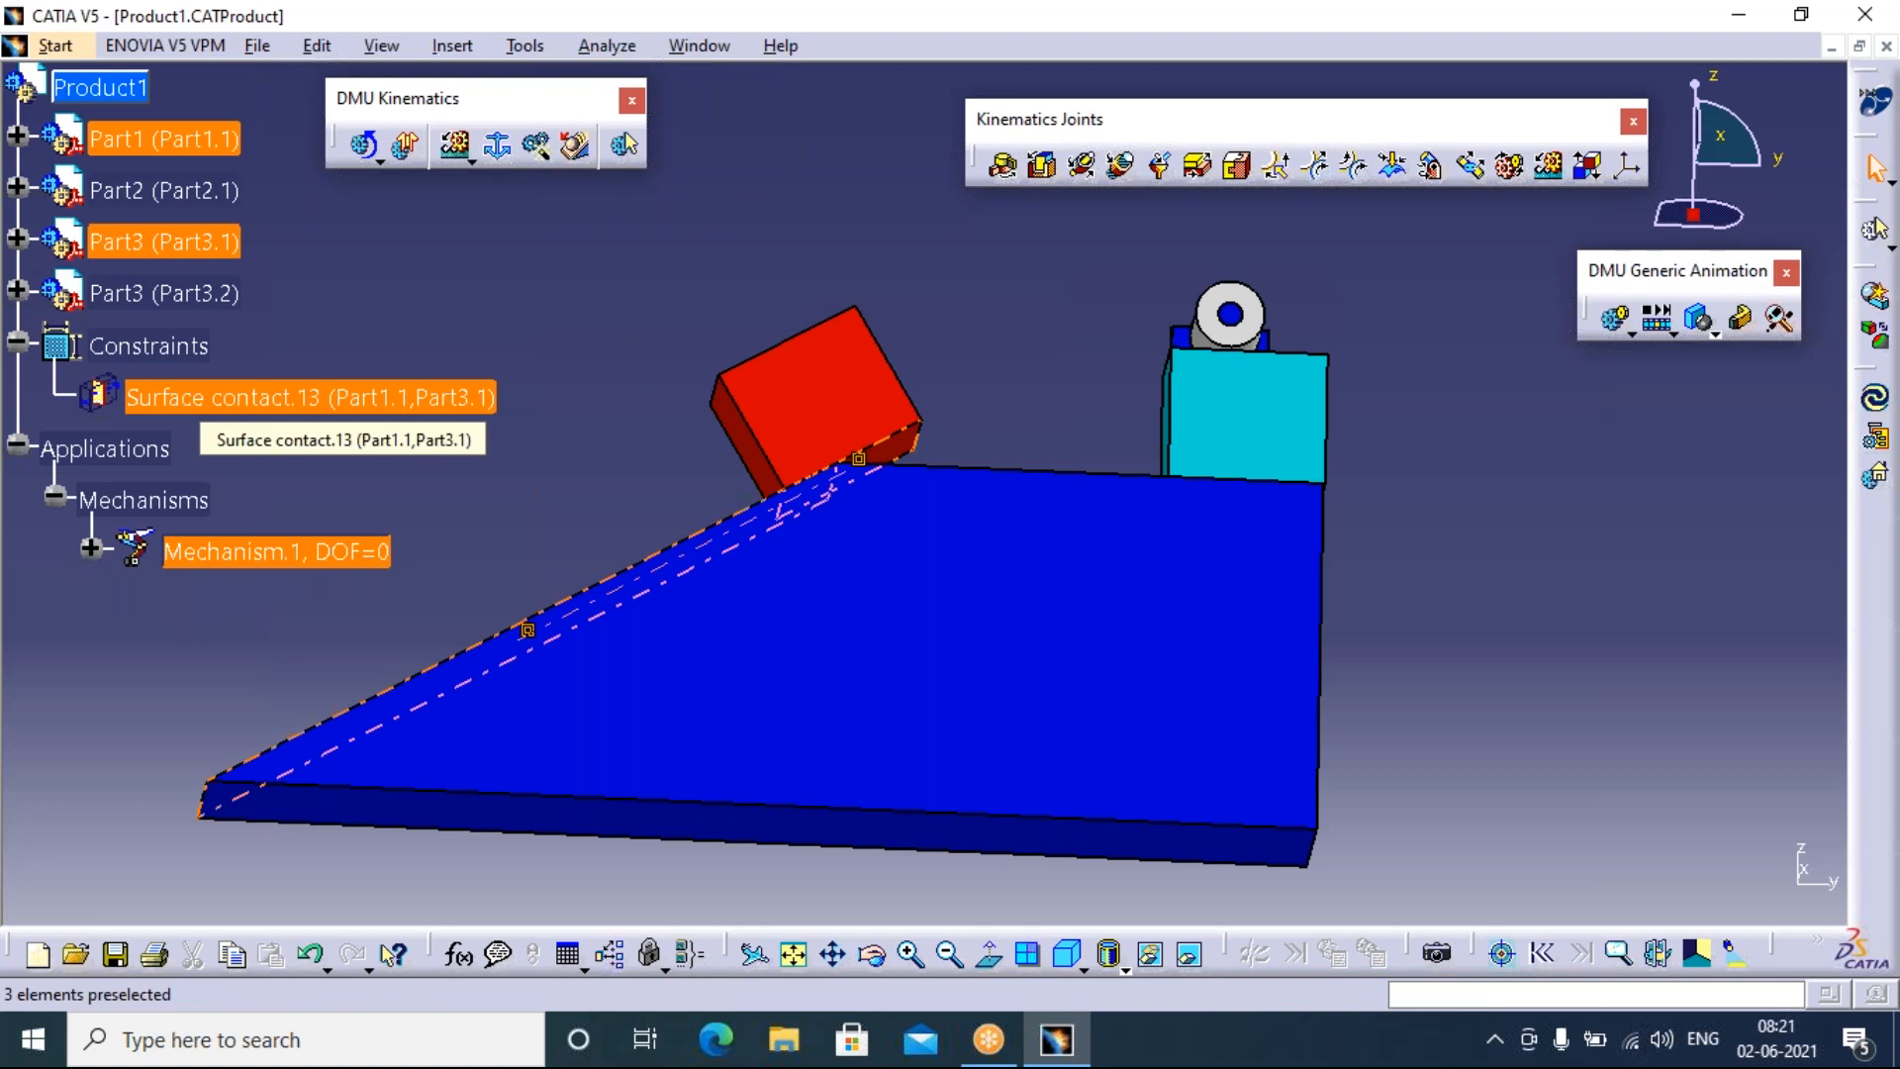
click(91, 549)
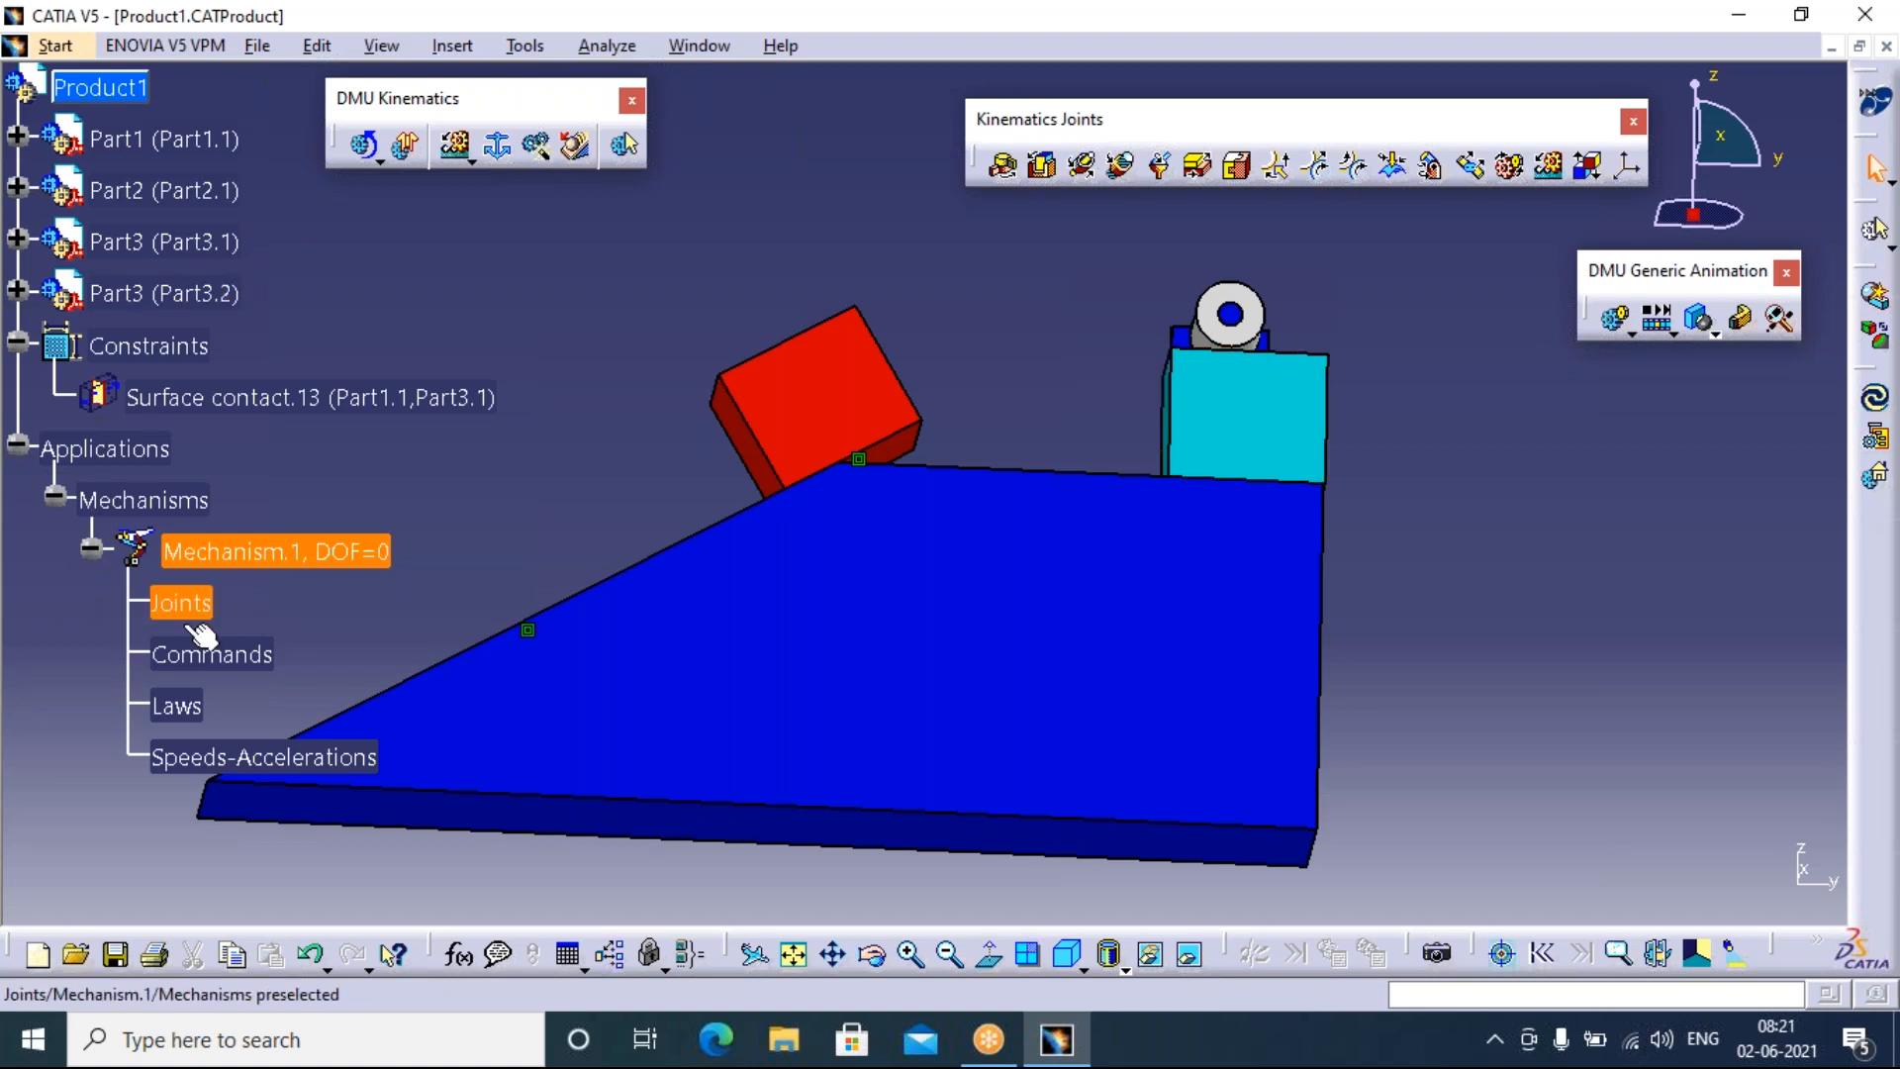
click(502, 147)
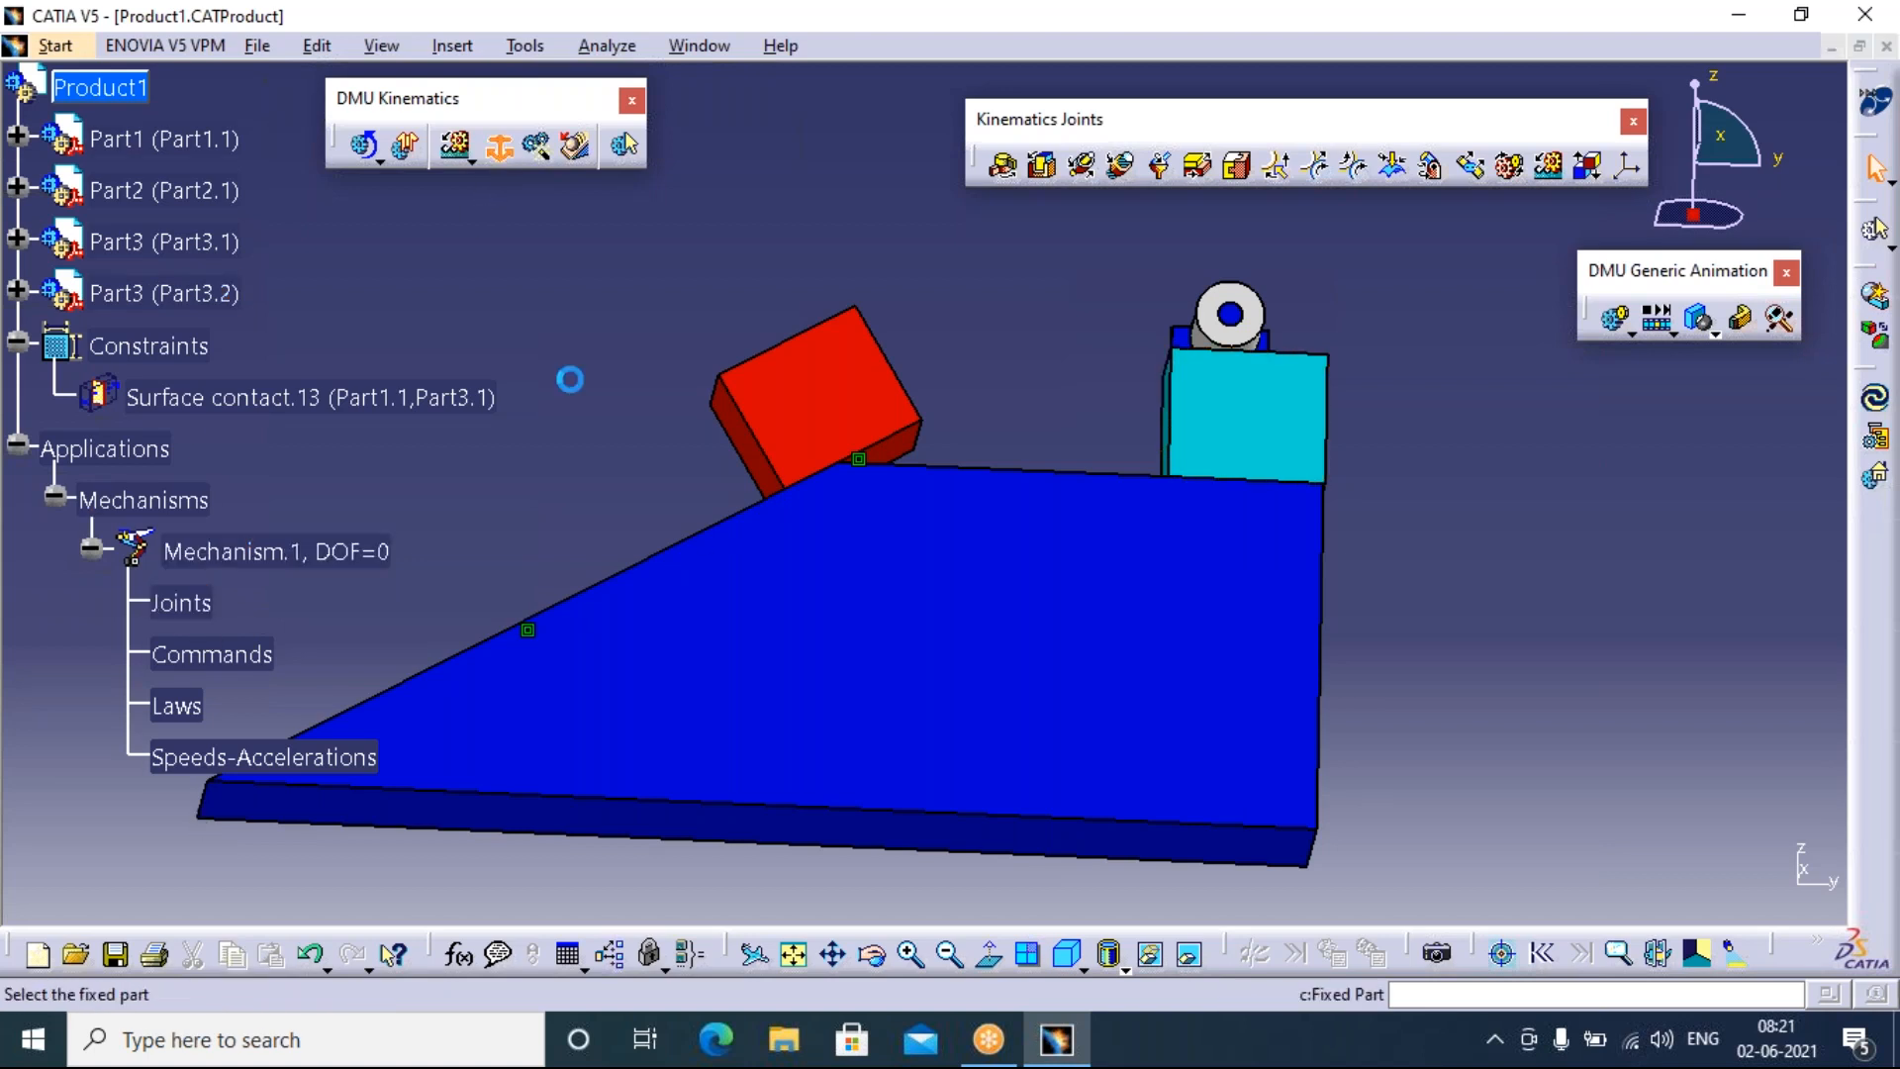
click(848, 640)
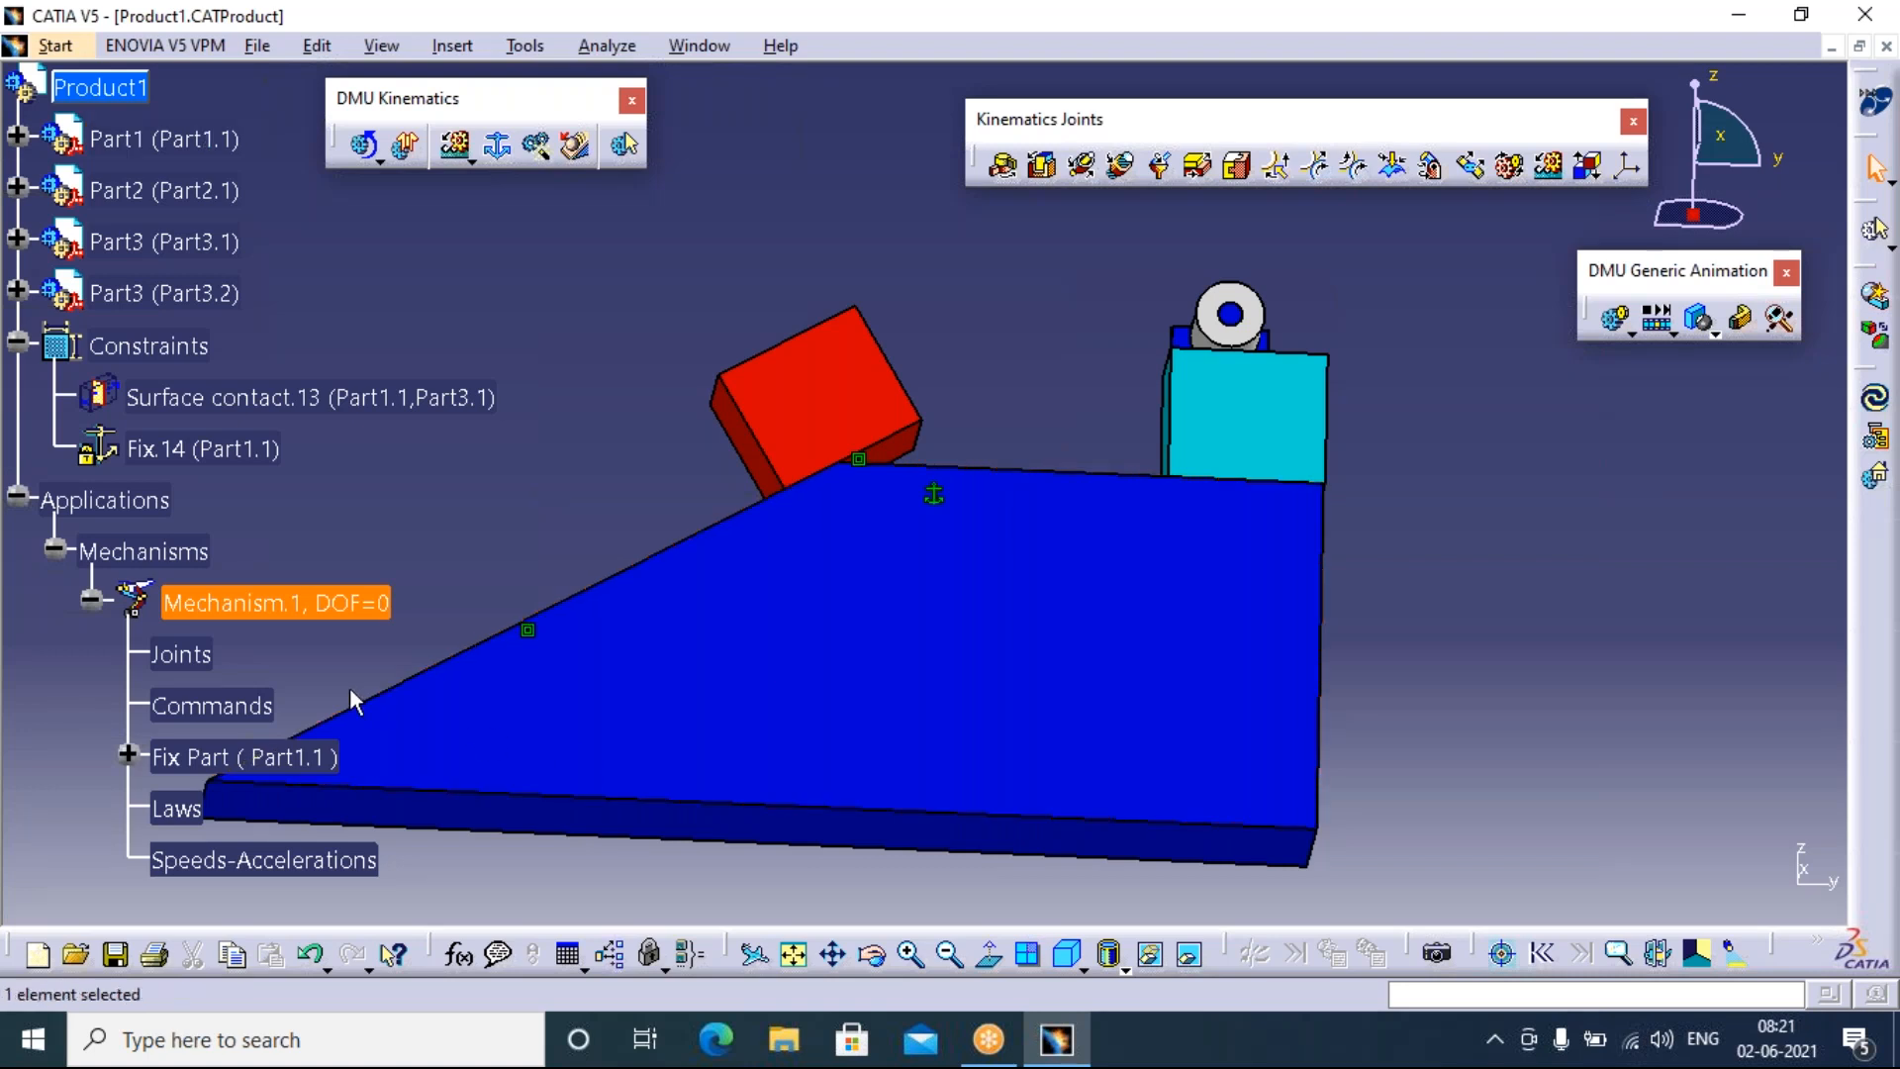
Begin a Cable joint and create its first prismatic joint from the red block's lower edge and underside to the ramp's steep edge and sloping face
click(1588, 166)
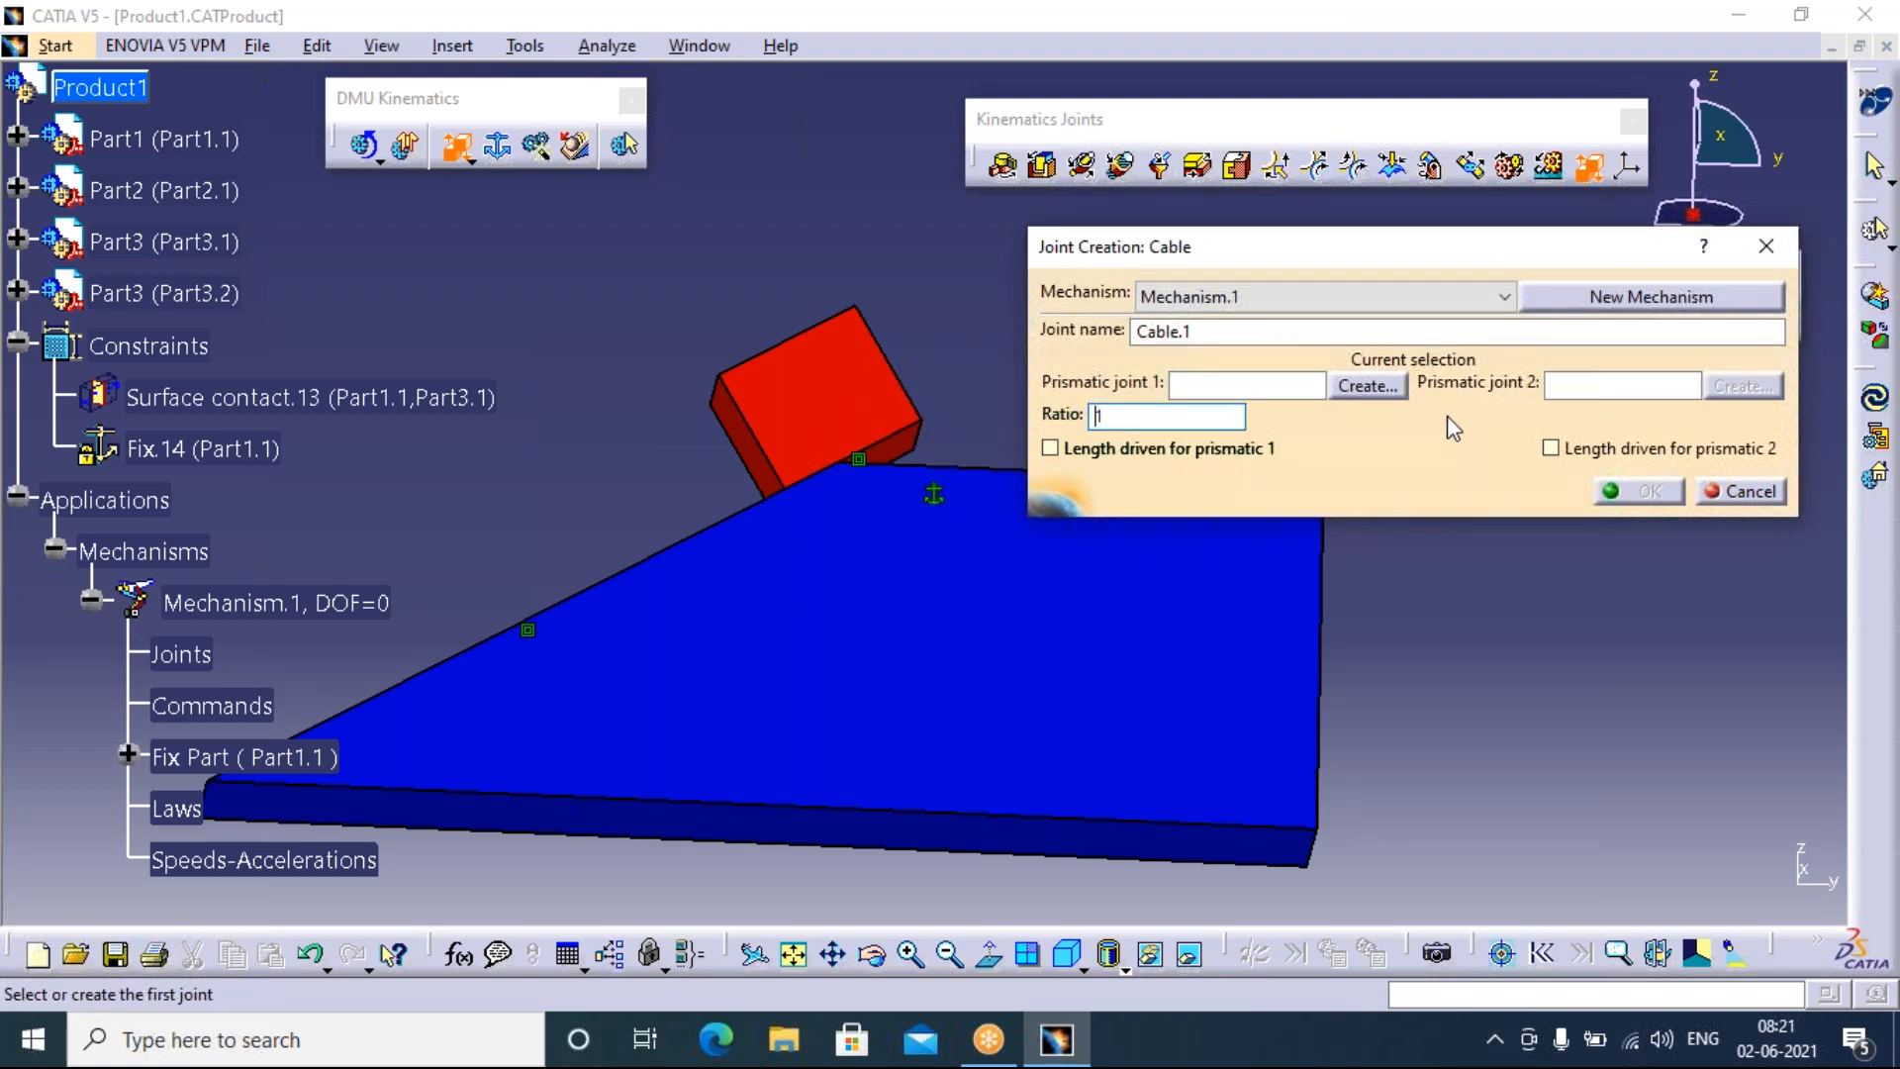
drag(1456, 253, 1248, 639)
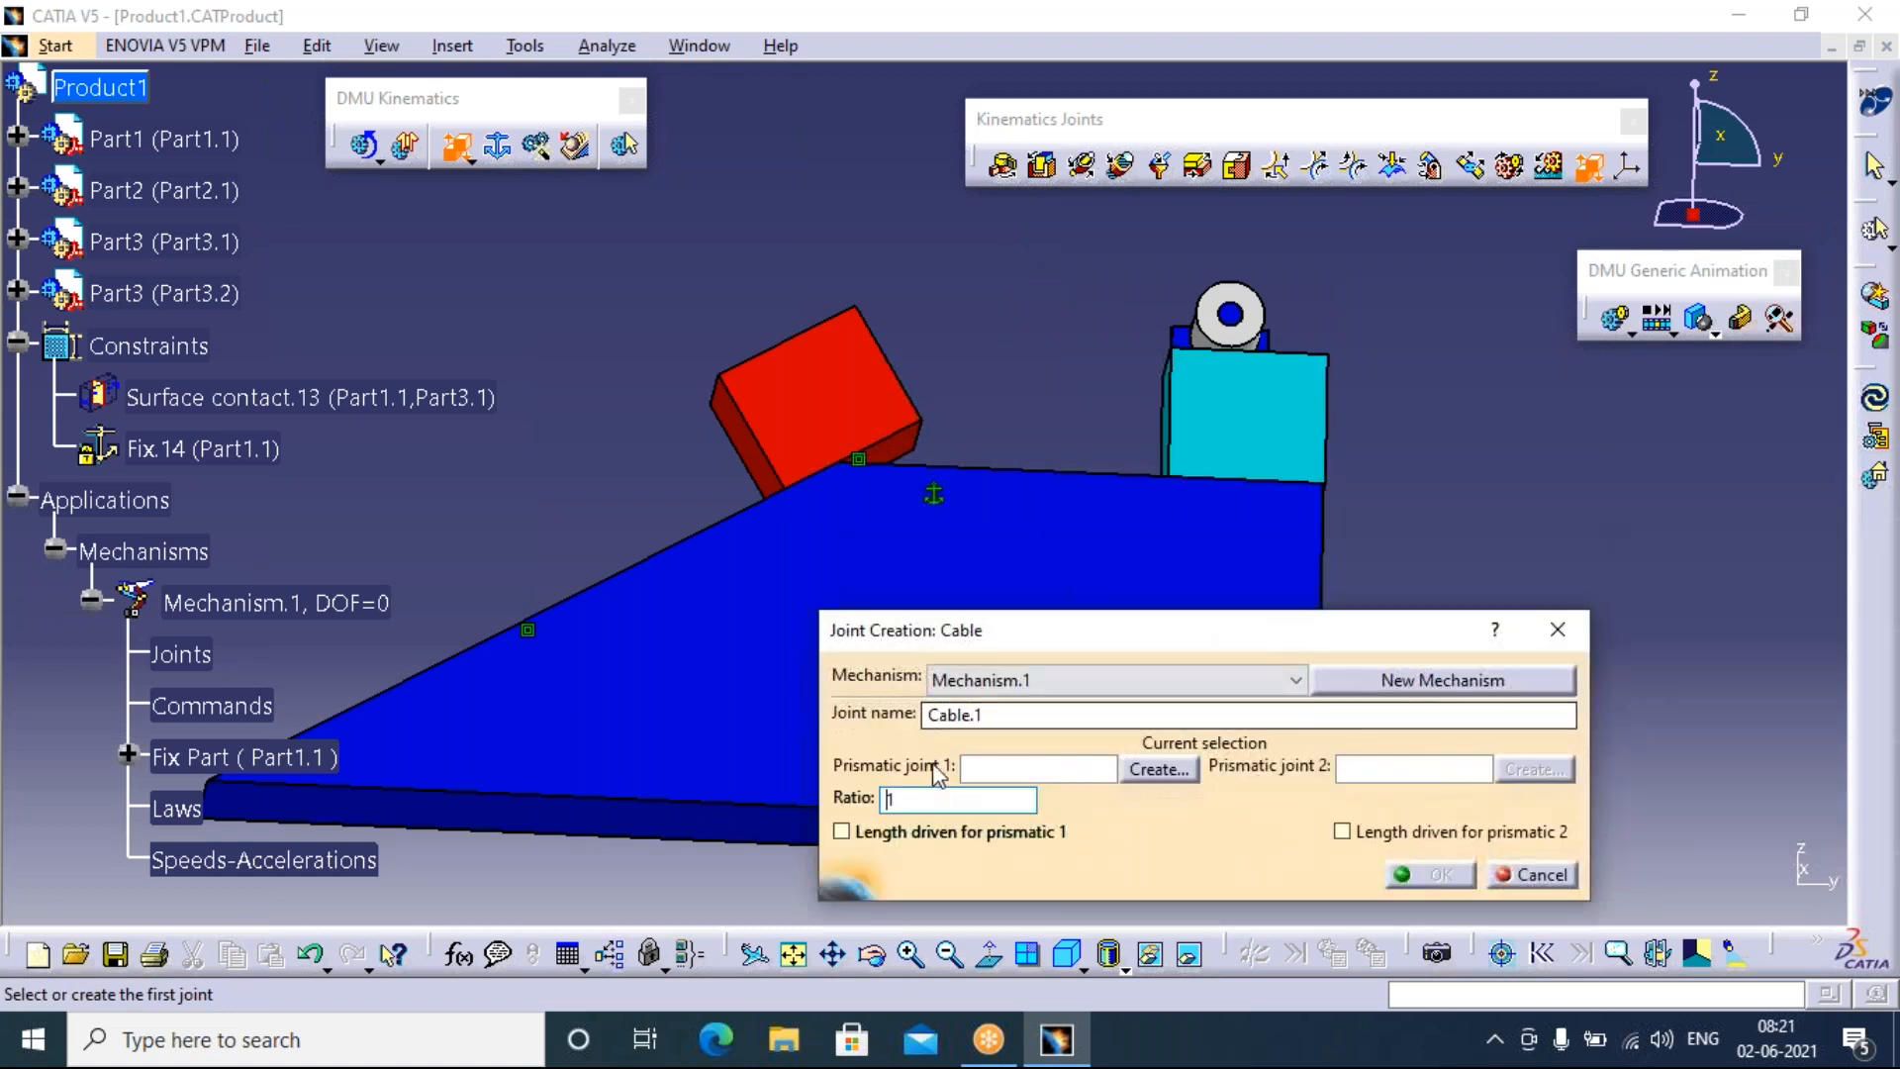
click(1156, 769)
click(871, 443)
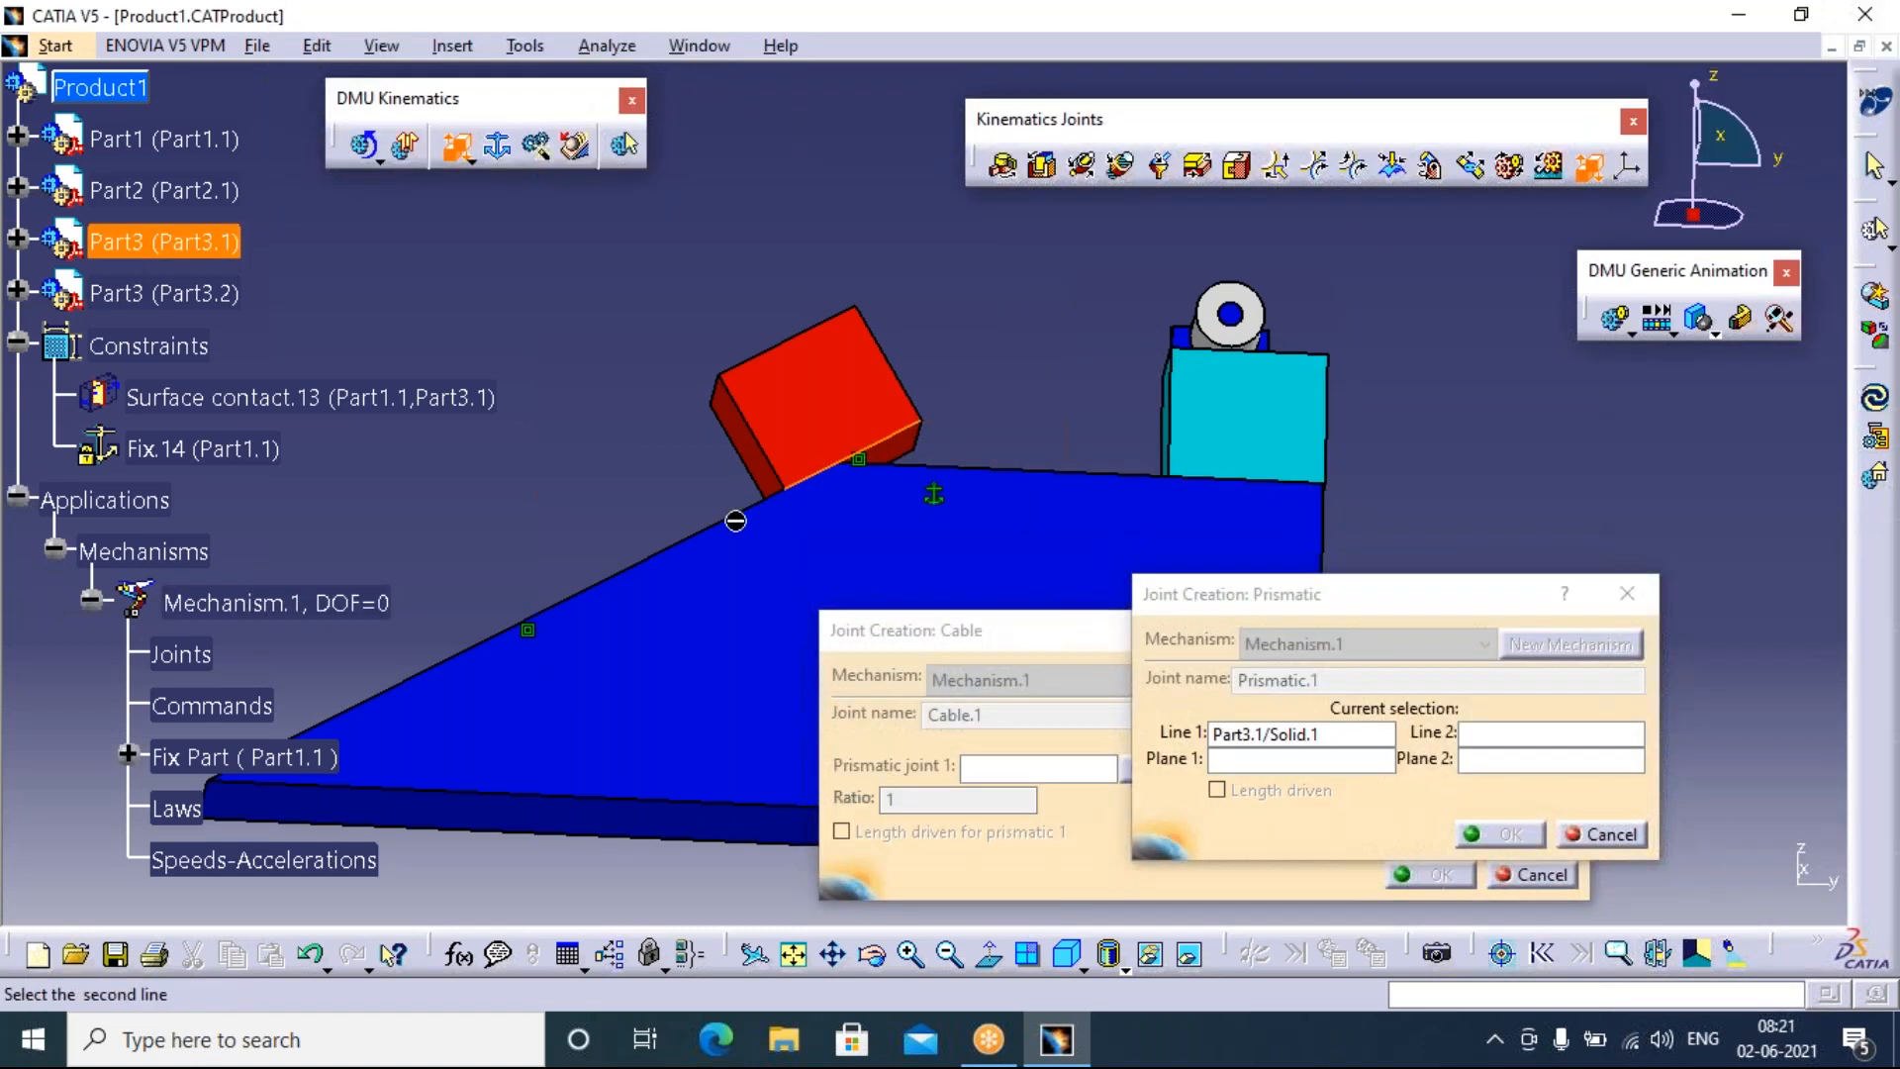
click(683, 540)
click(905, 448)
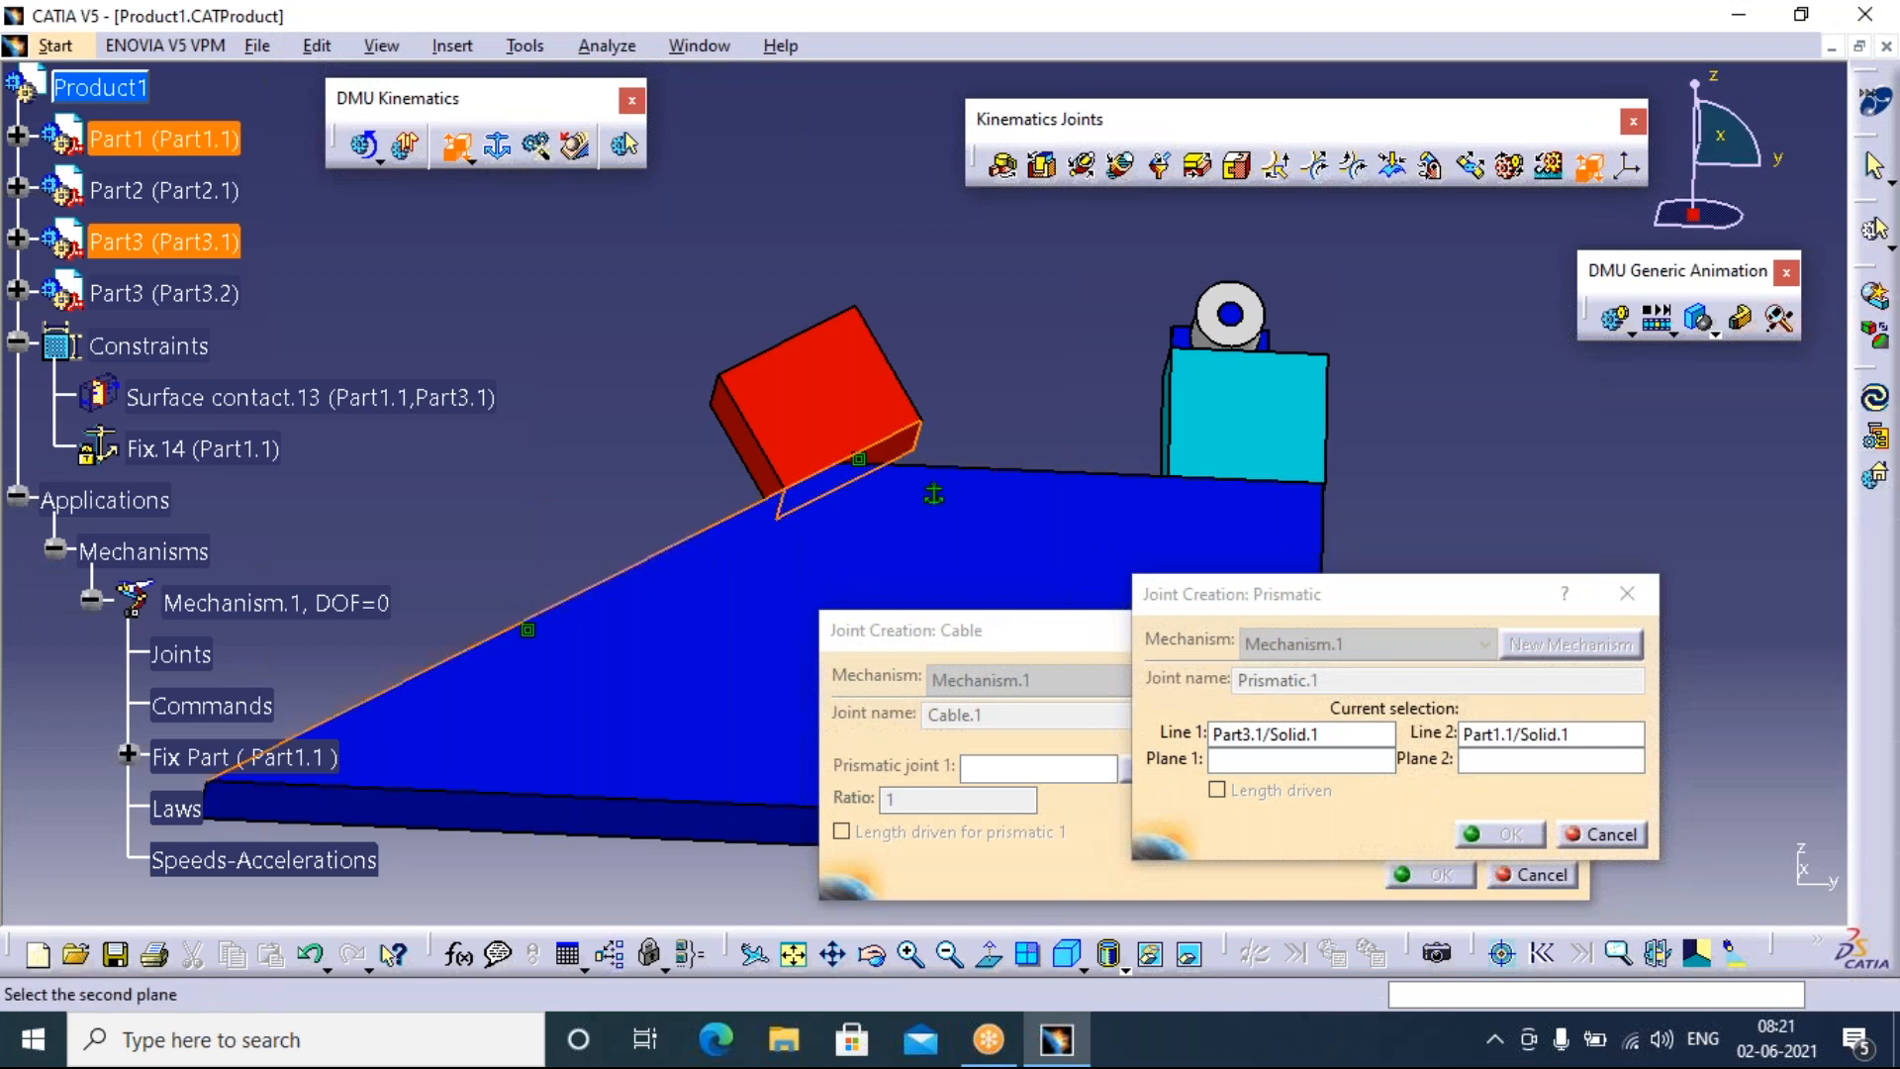
click(871, 955)
drag(851, 465, 935, 500)
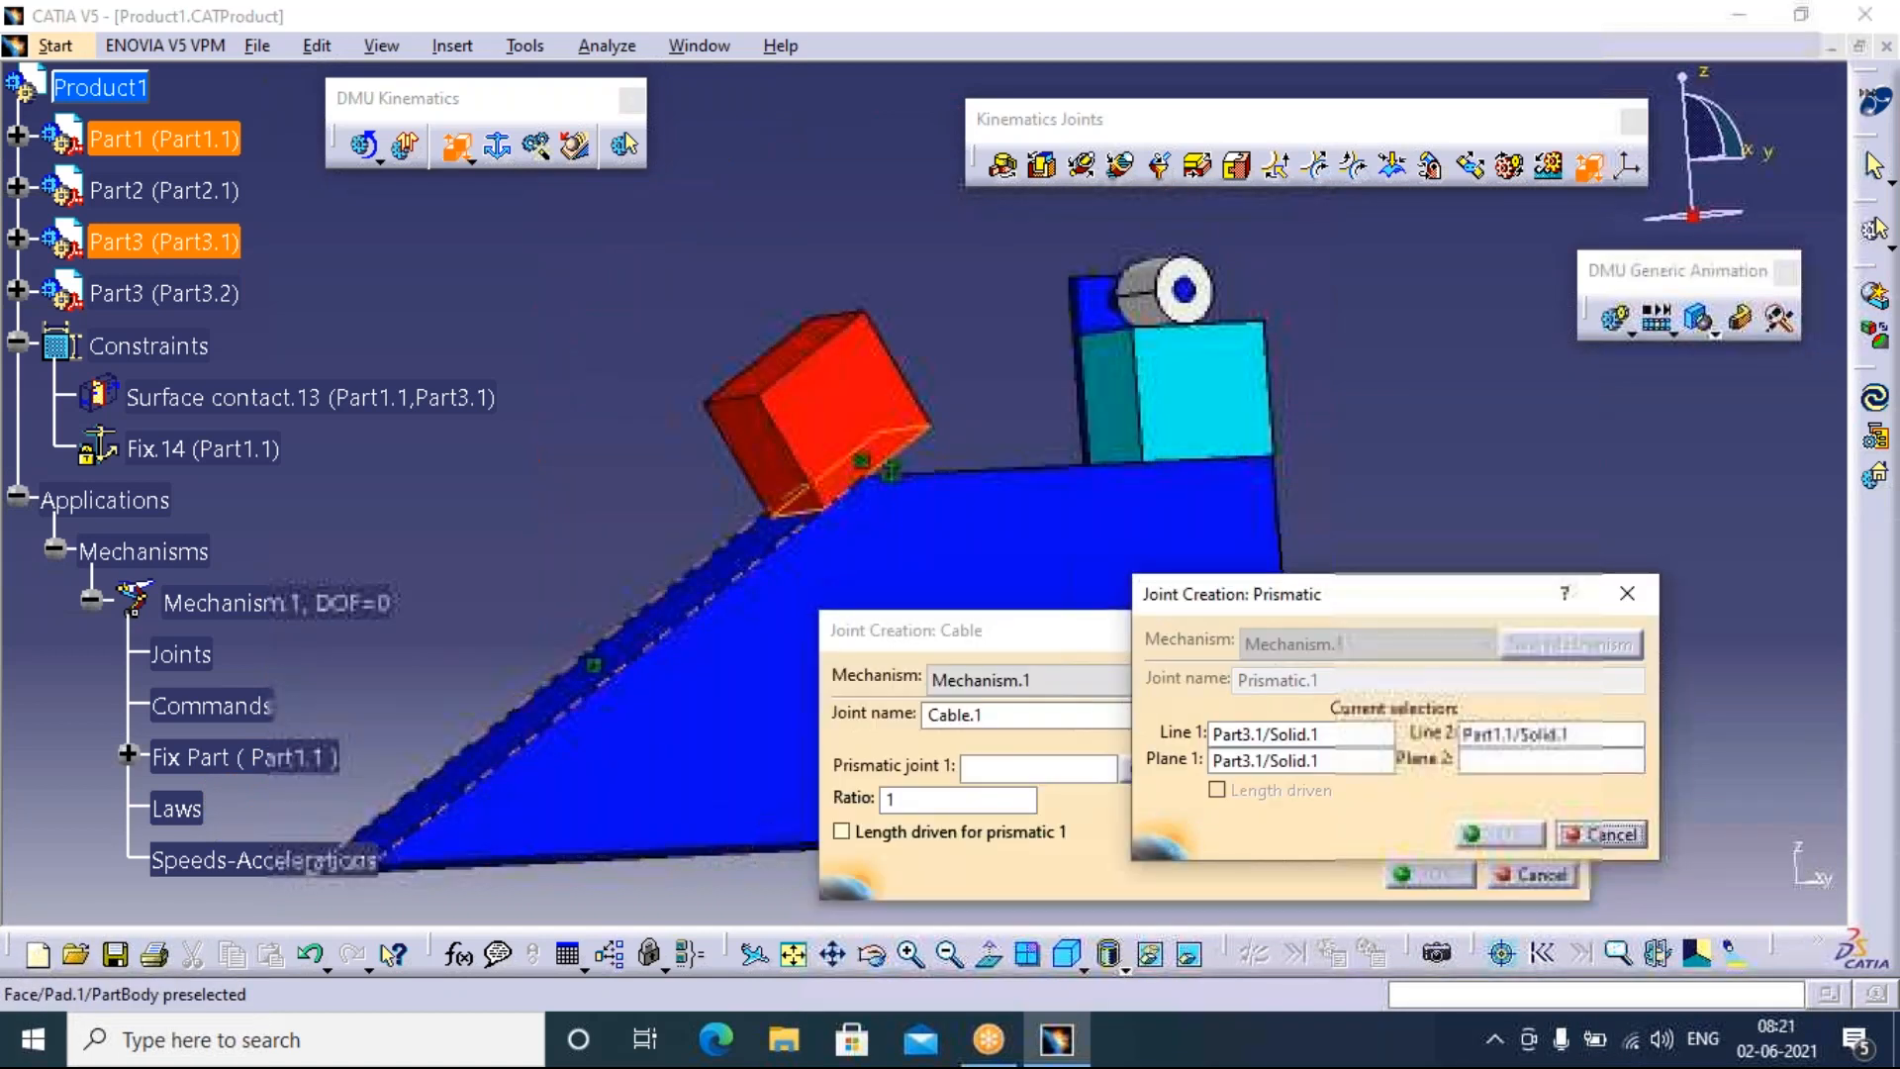
click(730, 565)
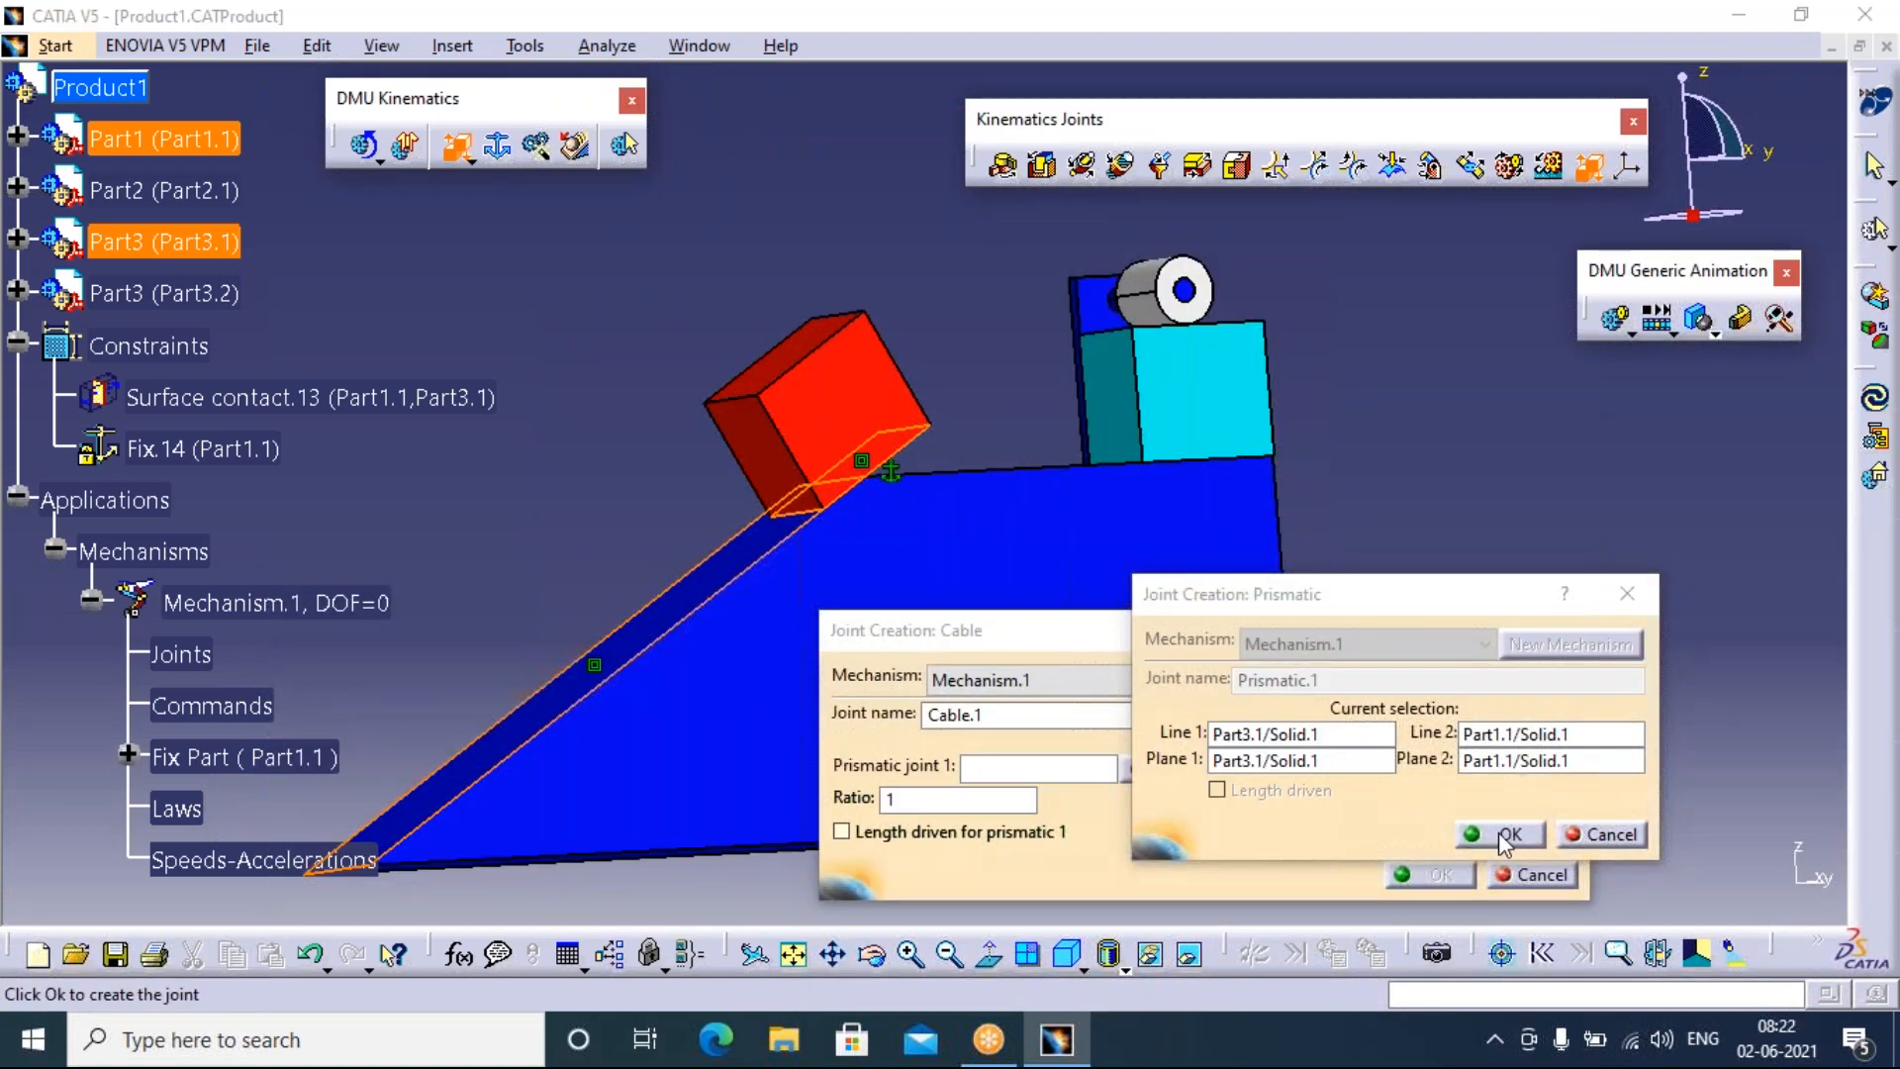
click(1504, 837)
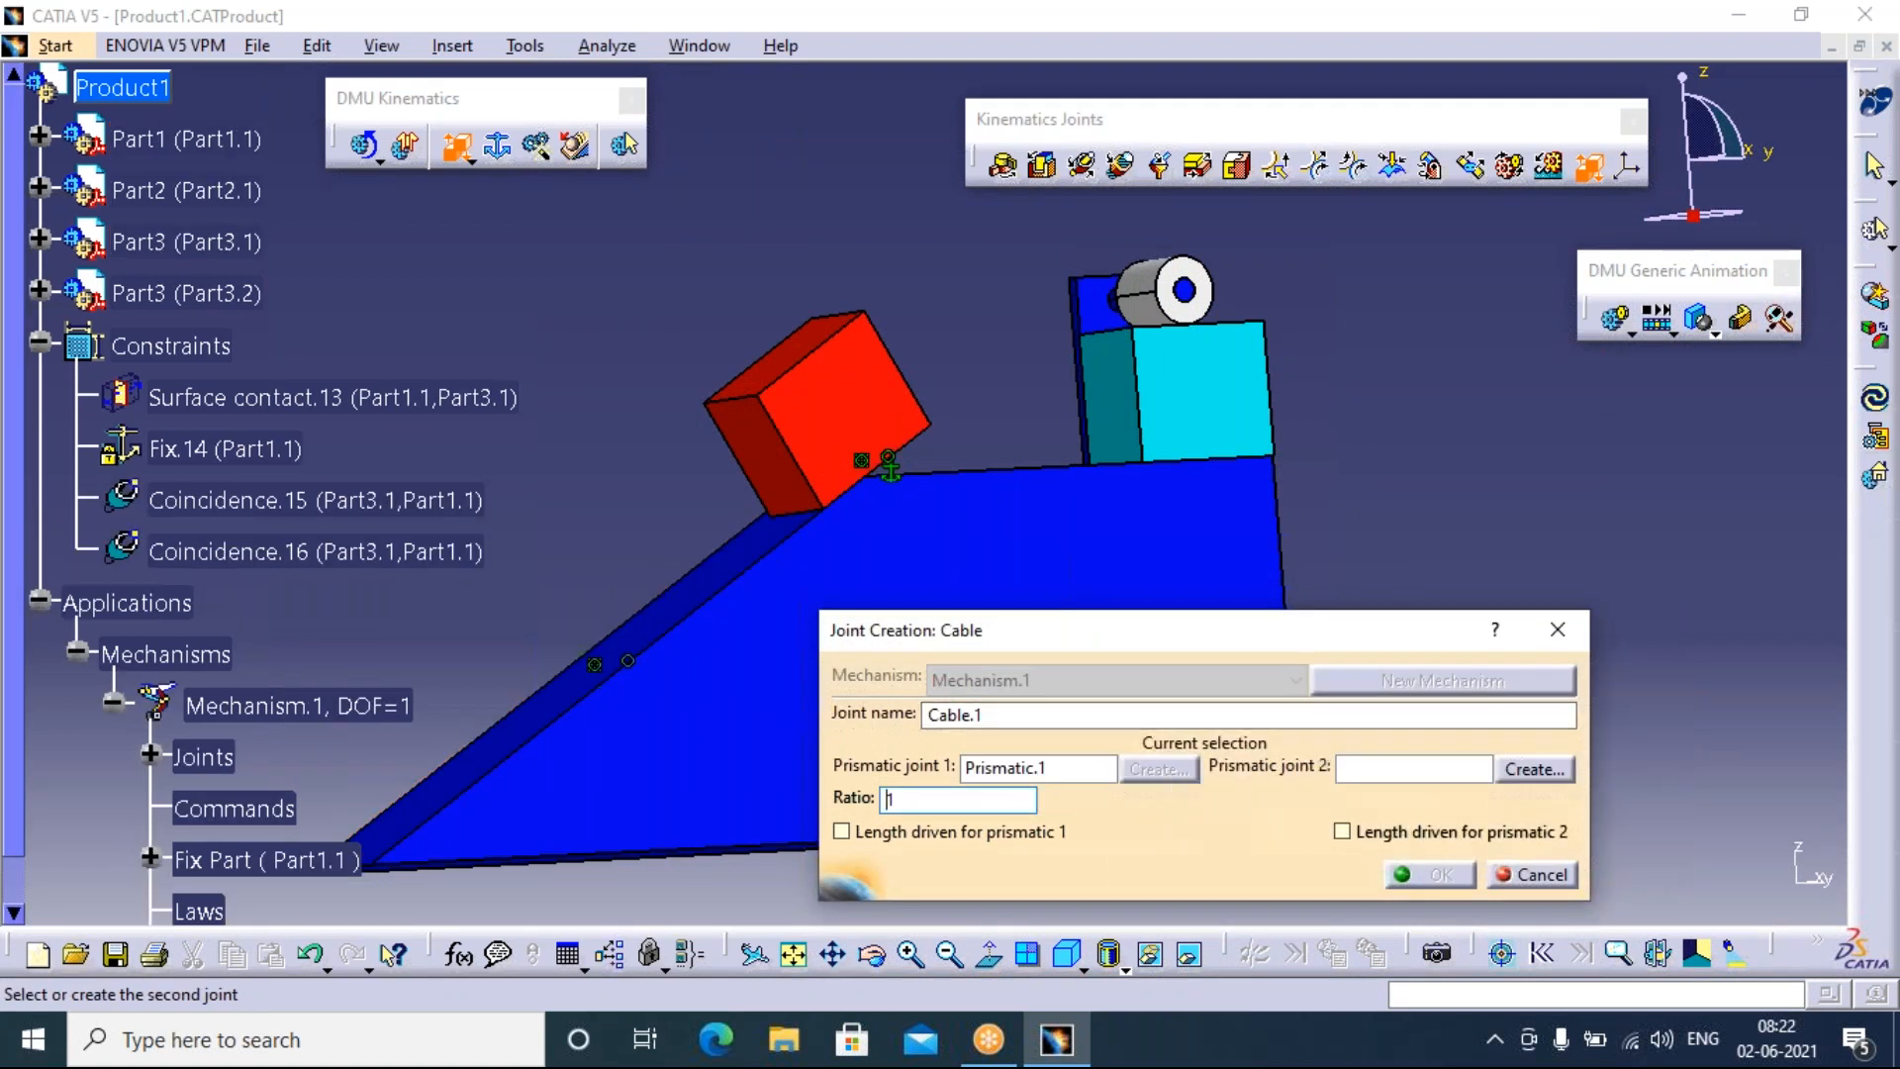
Create the second prismatic joint between the cyan block's lower edge and underside and the ramp's upper edge and face, hiding the ramp for access
click(1524, 770)
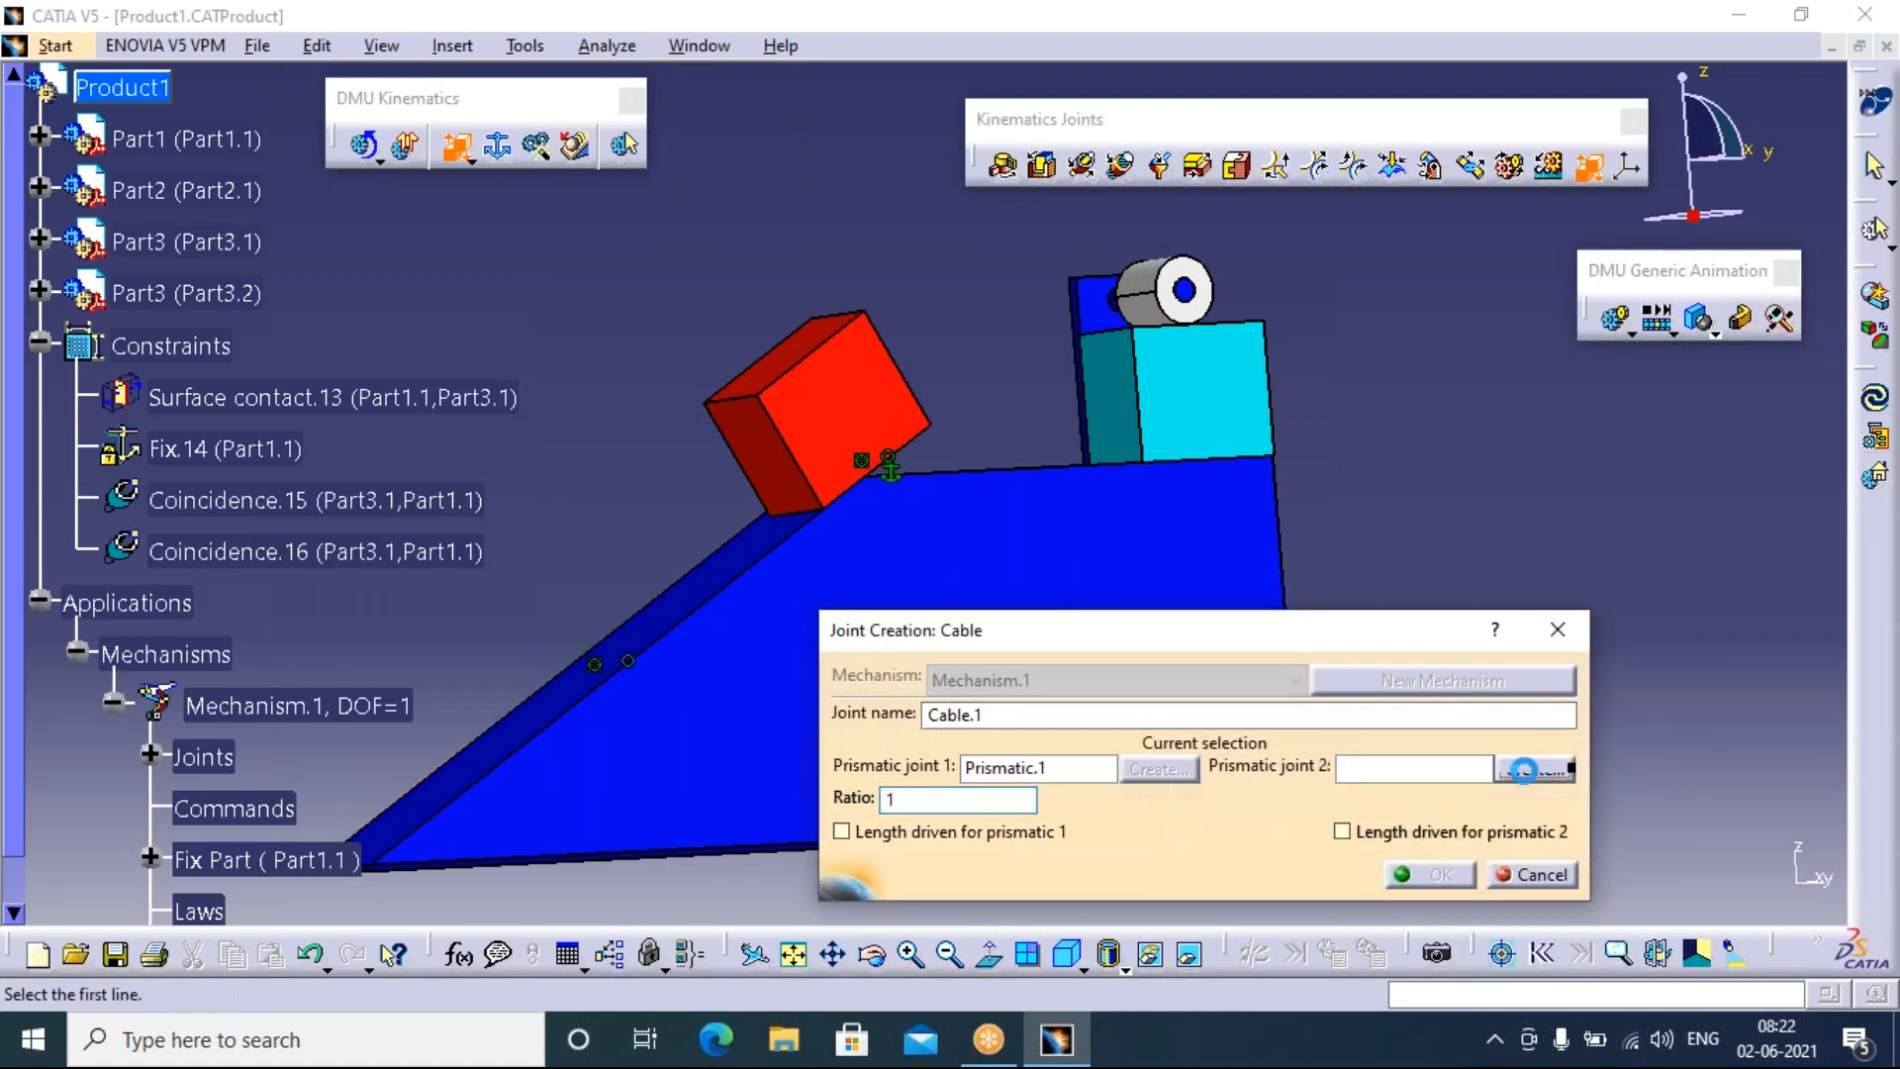
click(1220, 472)
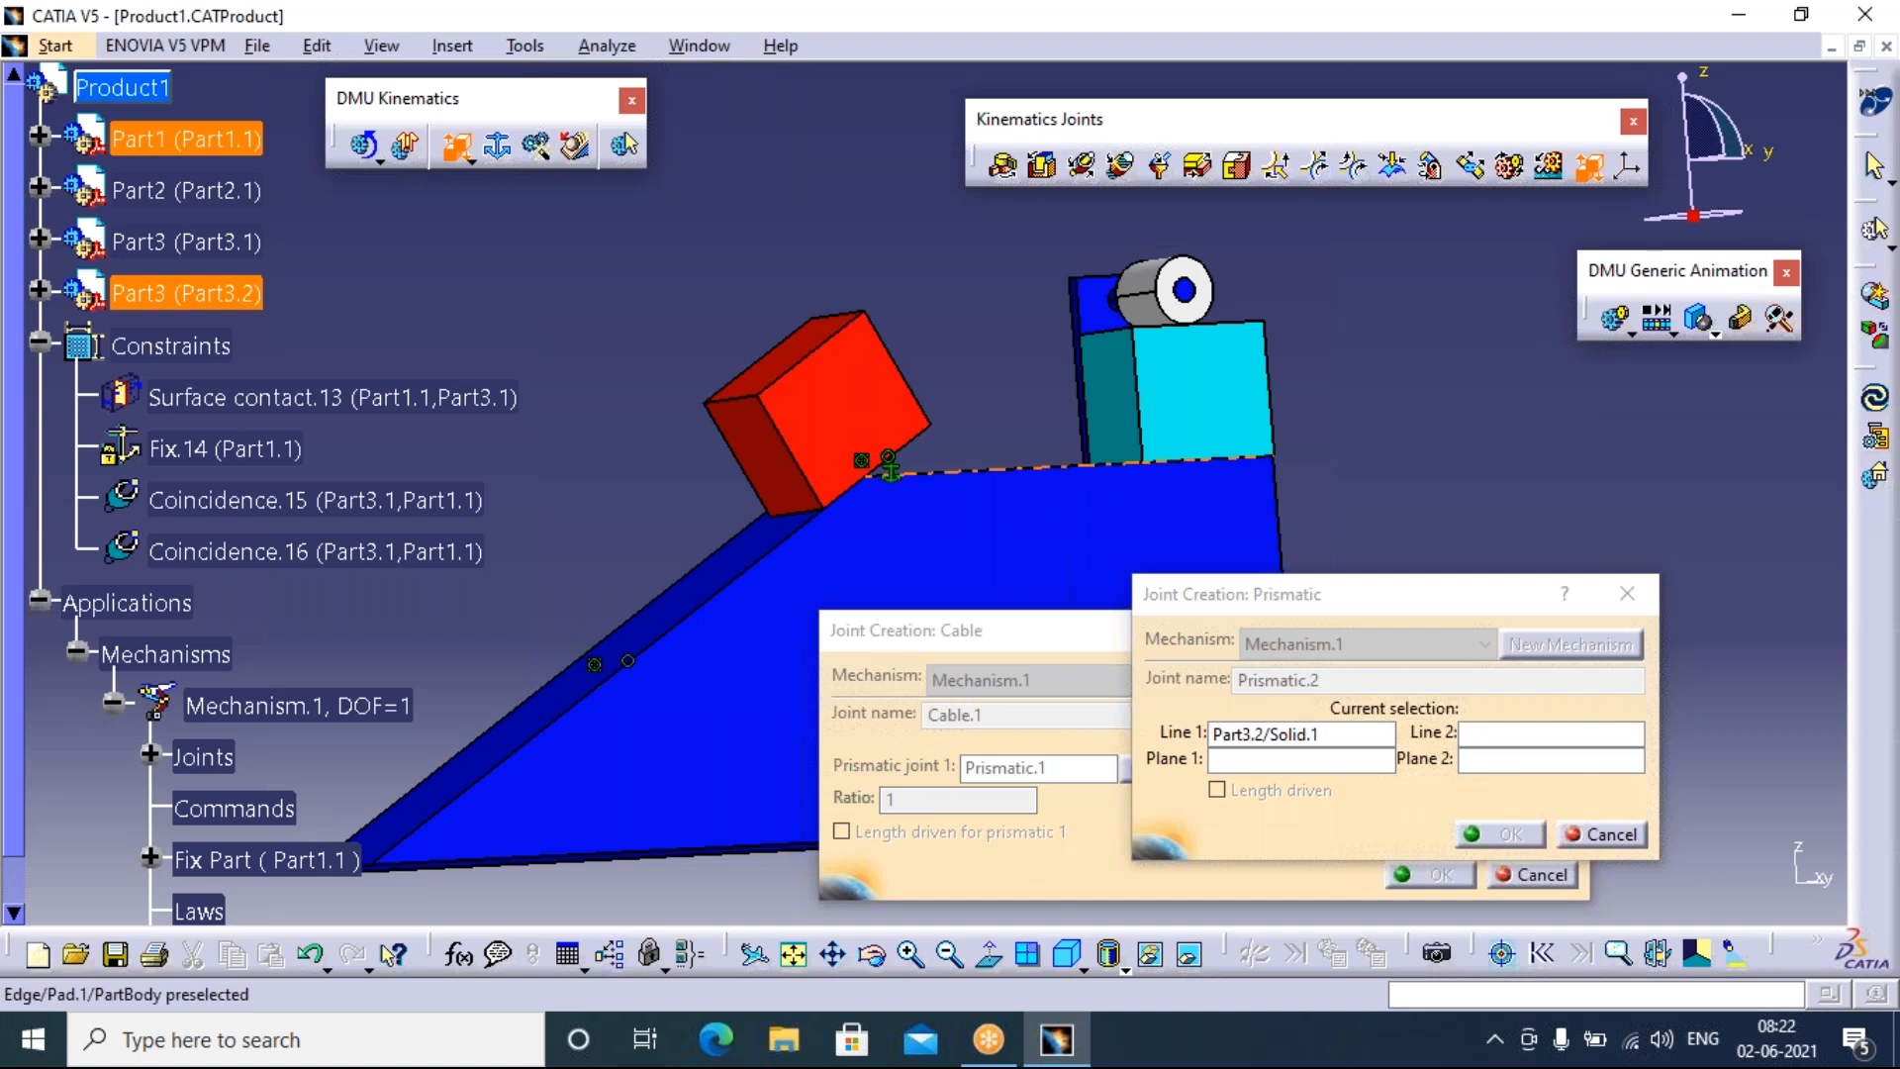
click(1092, 466)
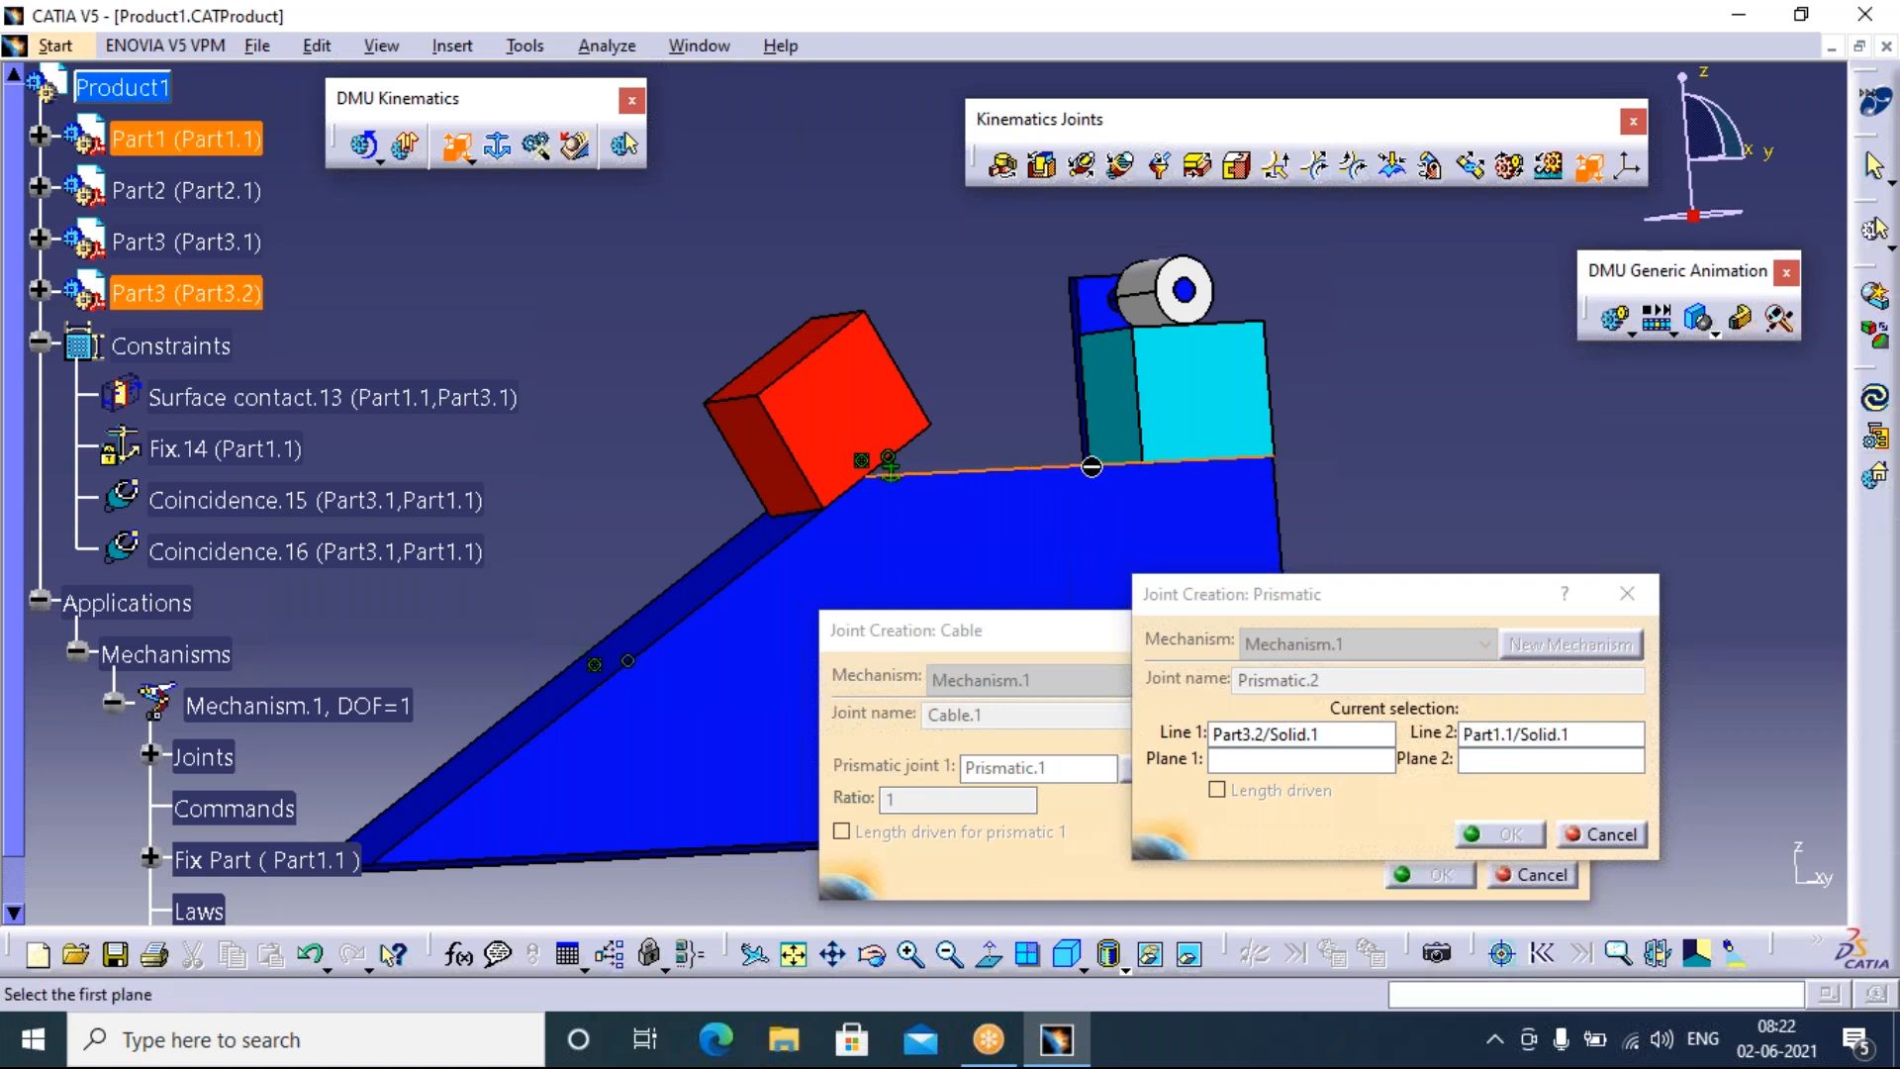
click(1235, 512)
right_click(1171, 512)
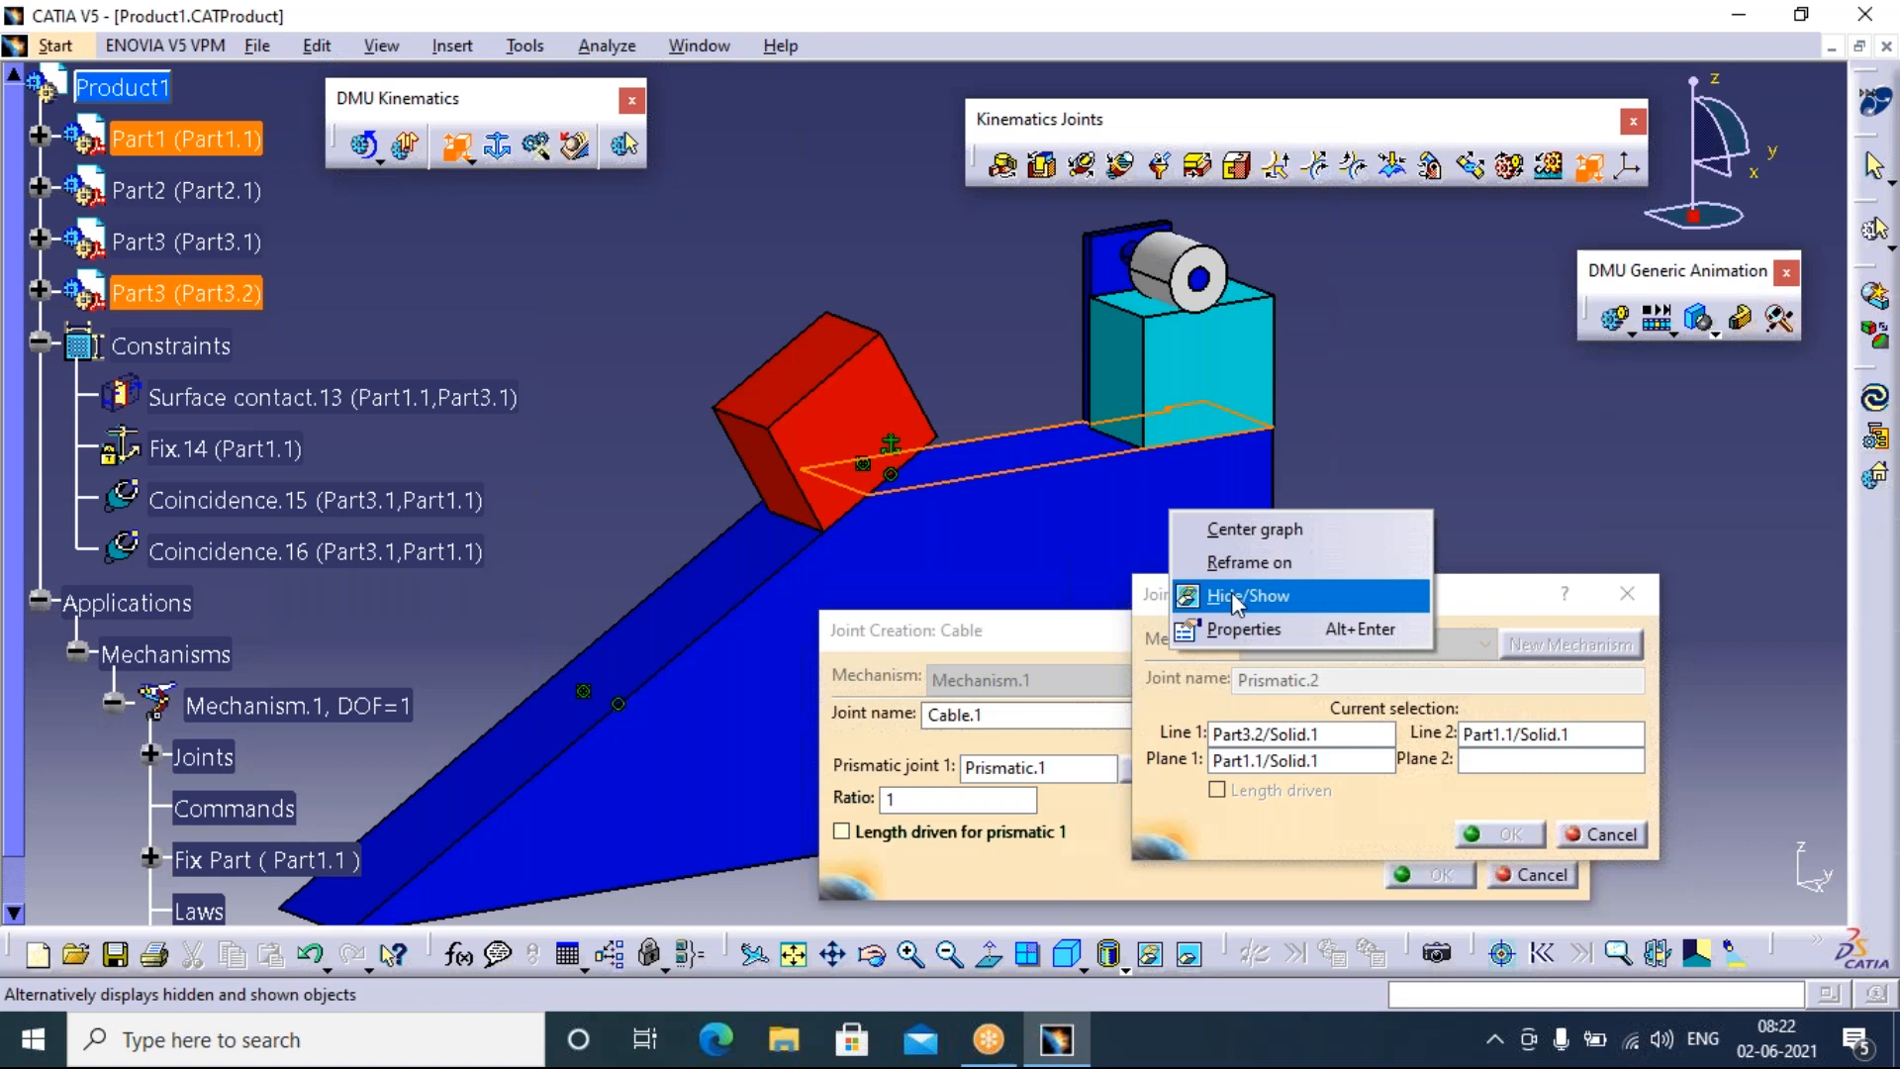
click(1236, 596)
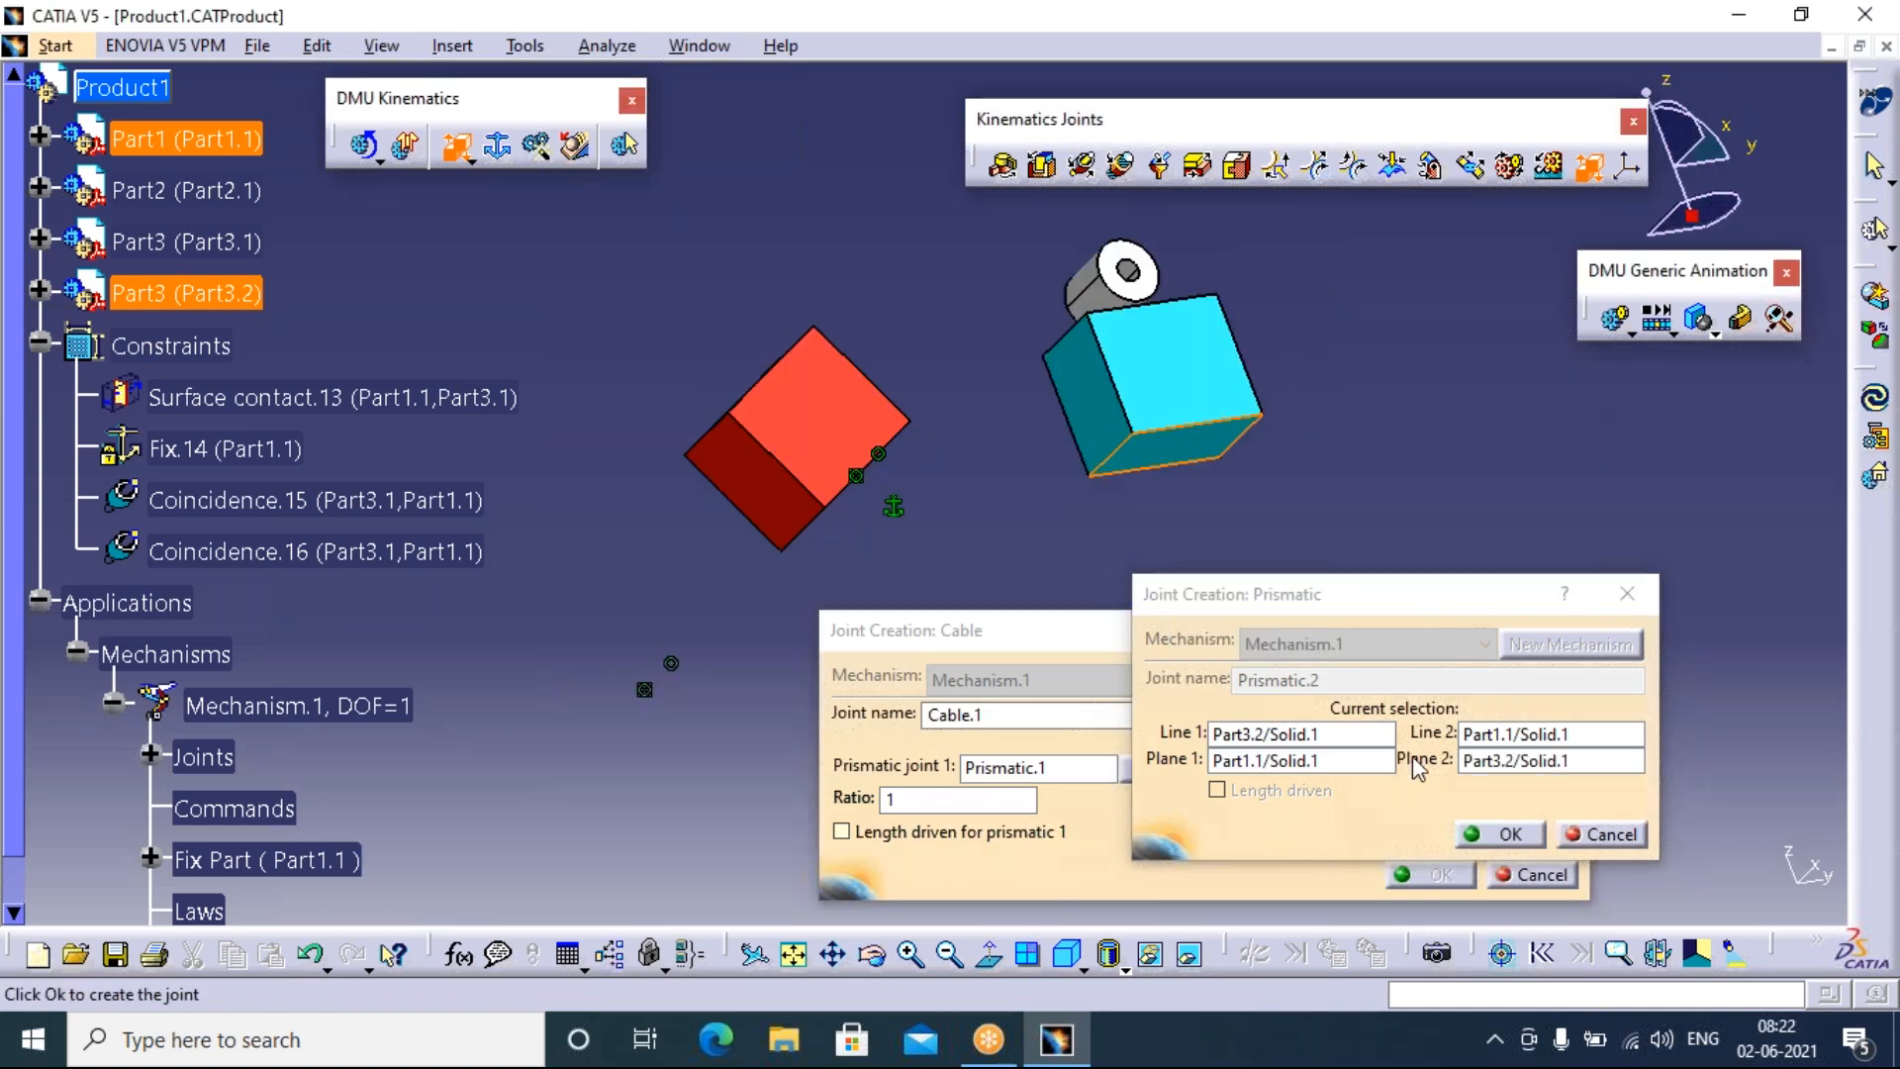
click(1500, 834)
Bring the hidden blue ramp back into the visible space
drag(1301, 623, 1761, 428)
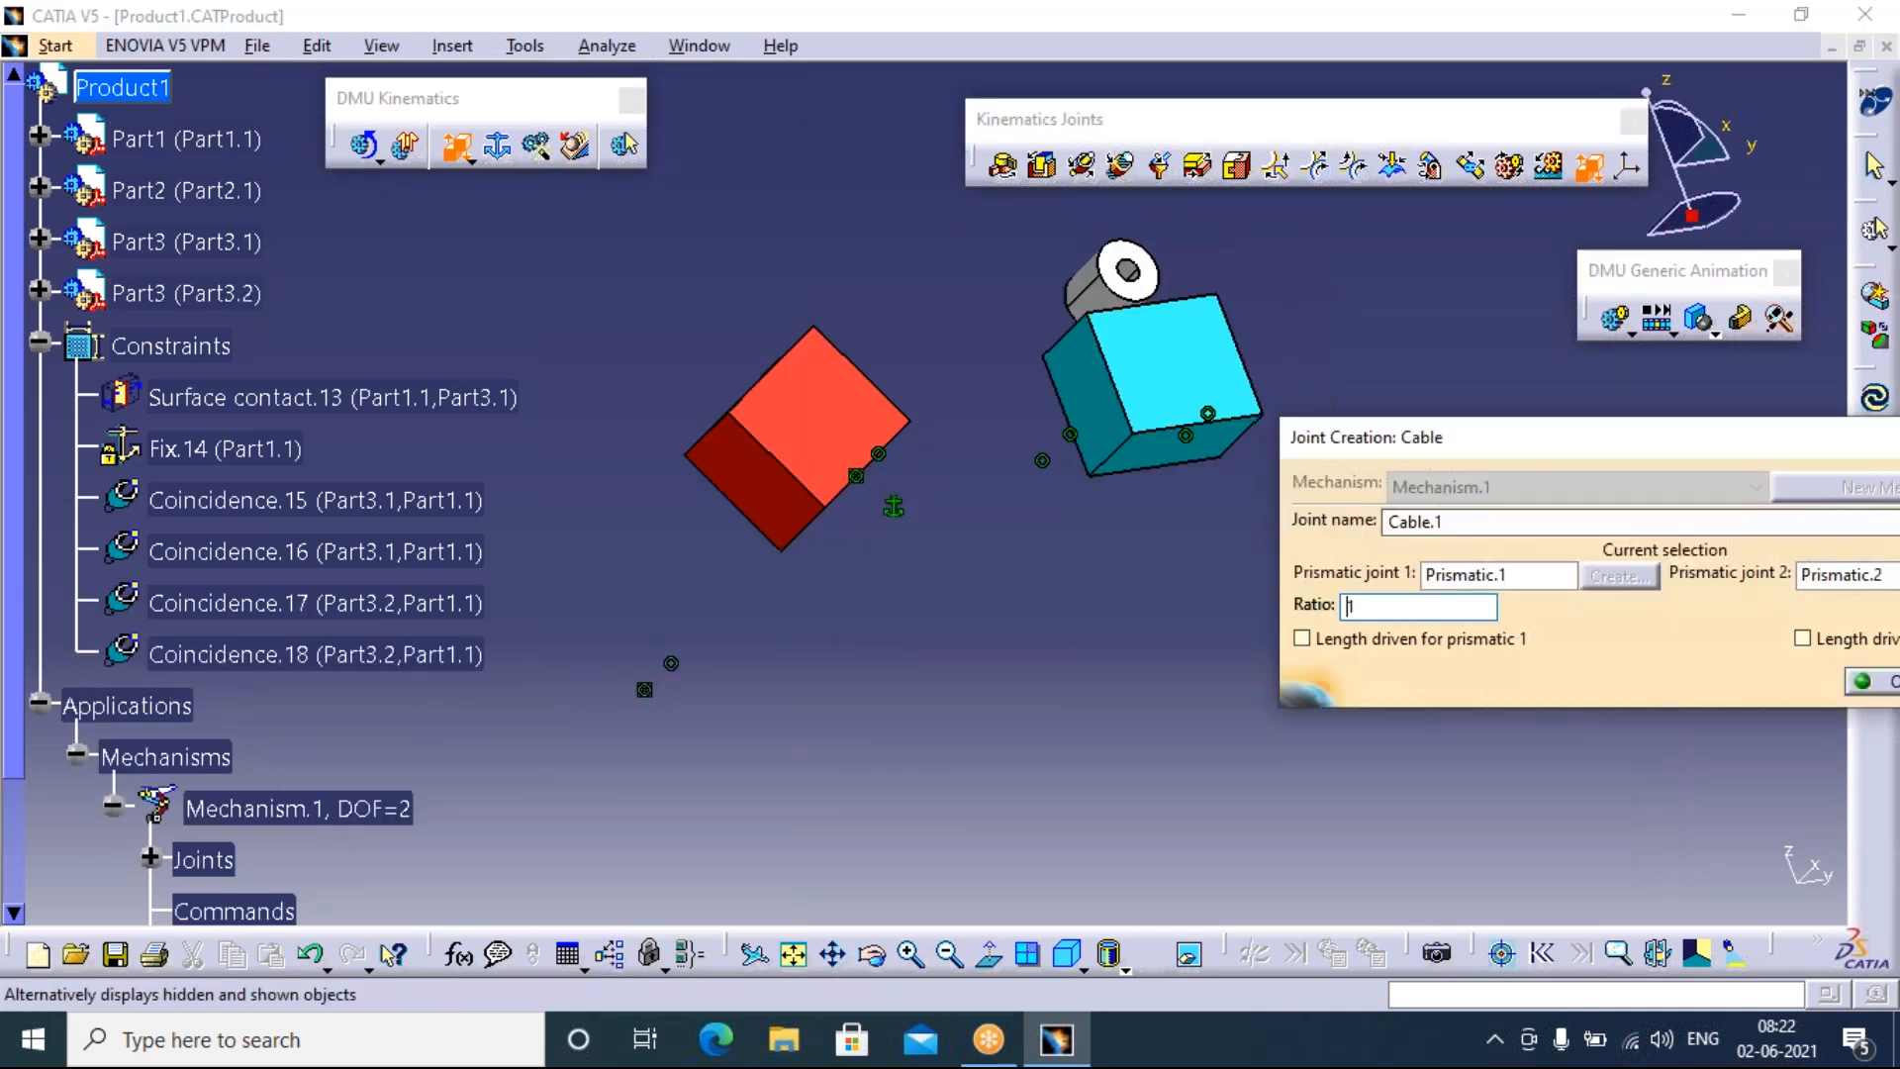
click(1187, 953)
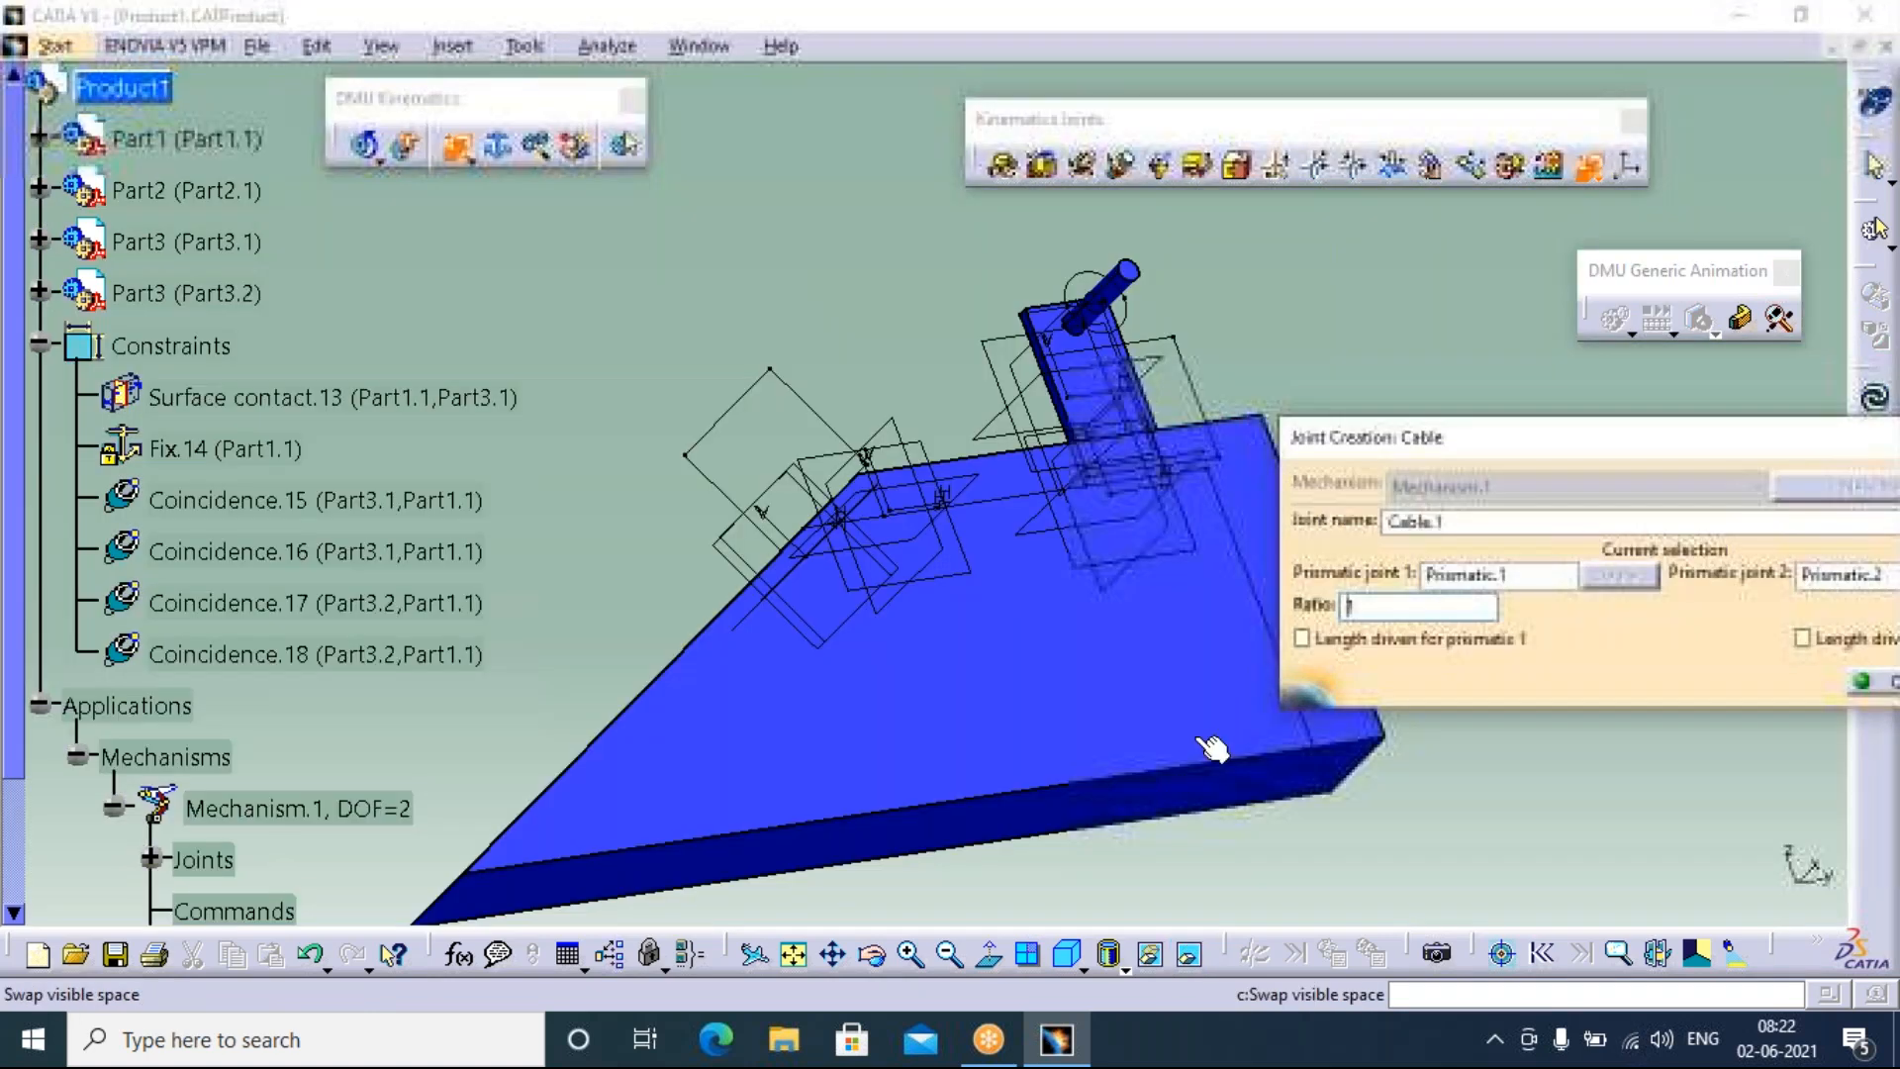
right_click(1180, 692)
click(1230, 774)
click(1186, 956)
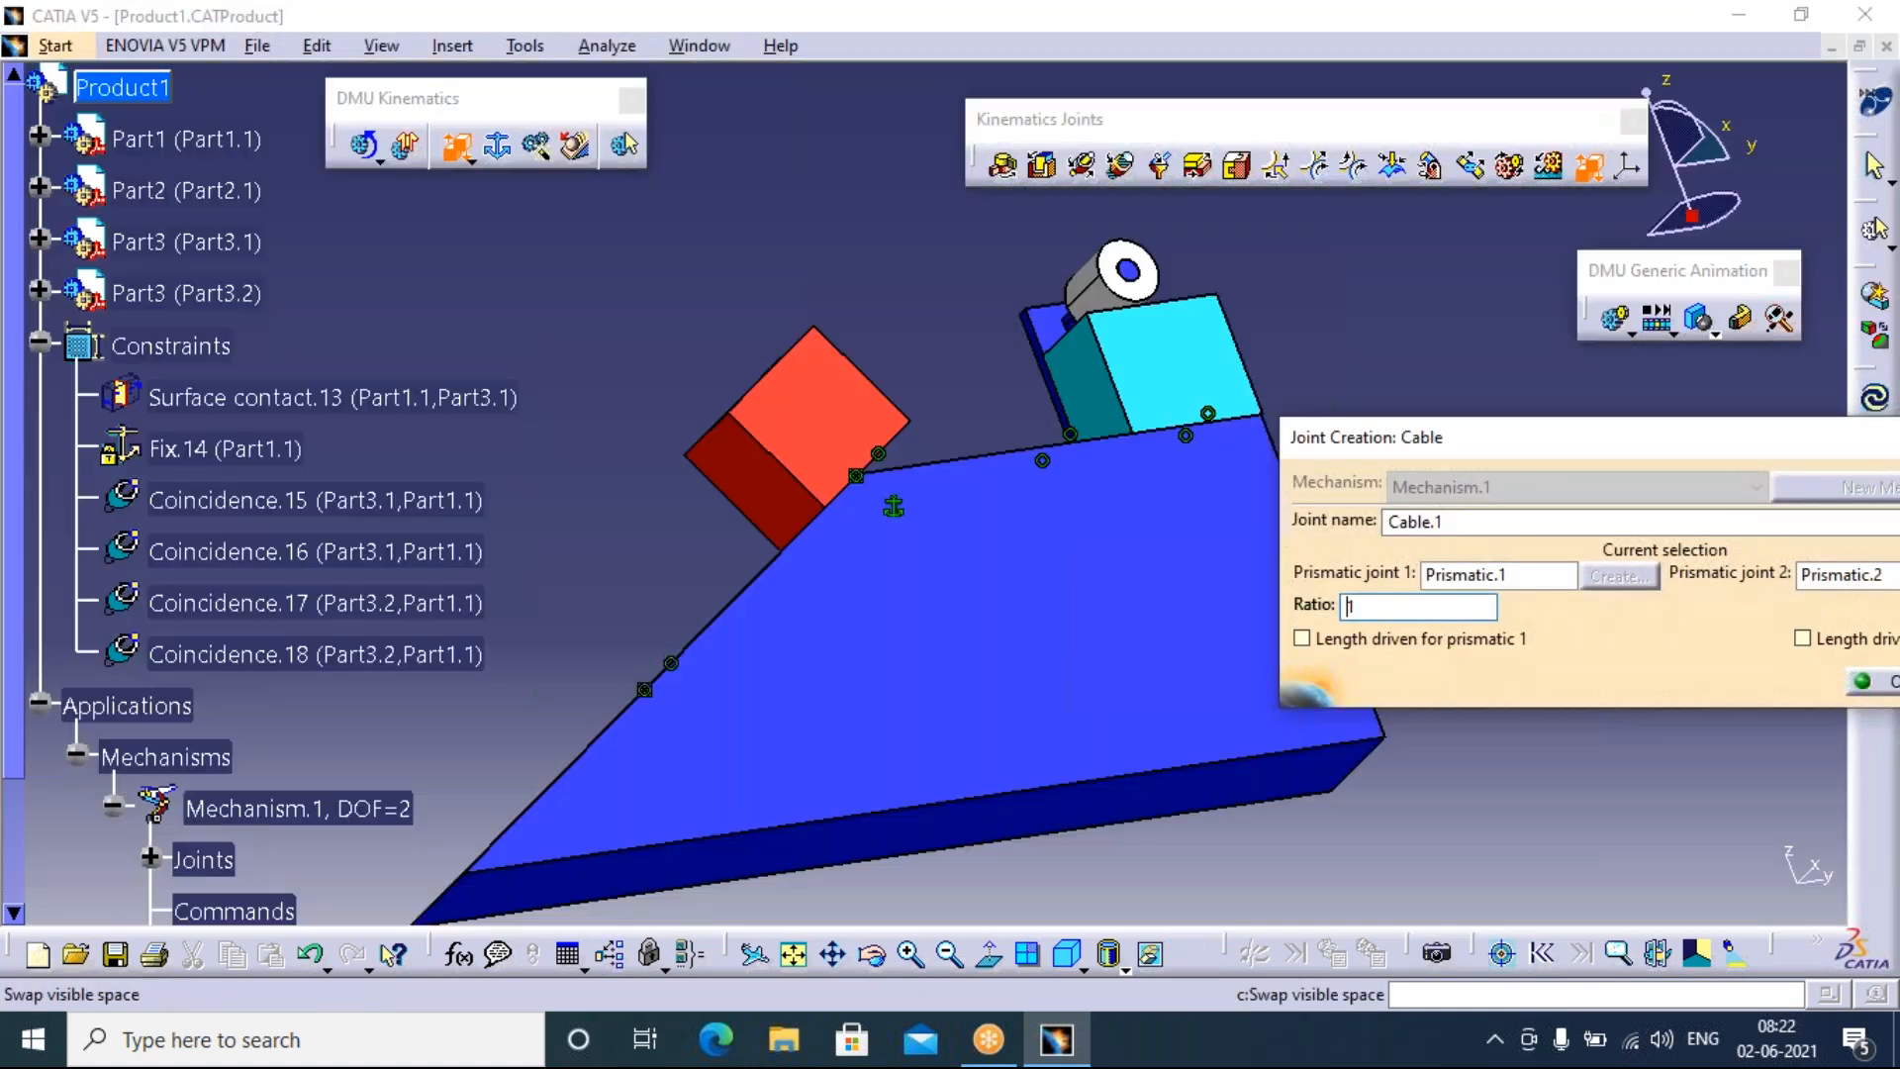
Complete the Cable joint with ratio 1 and Length driven for prismatic 2
drag(1687, 439, 1451, 370)
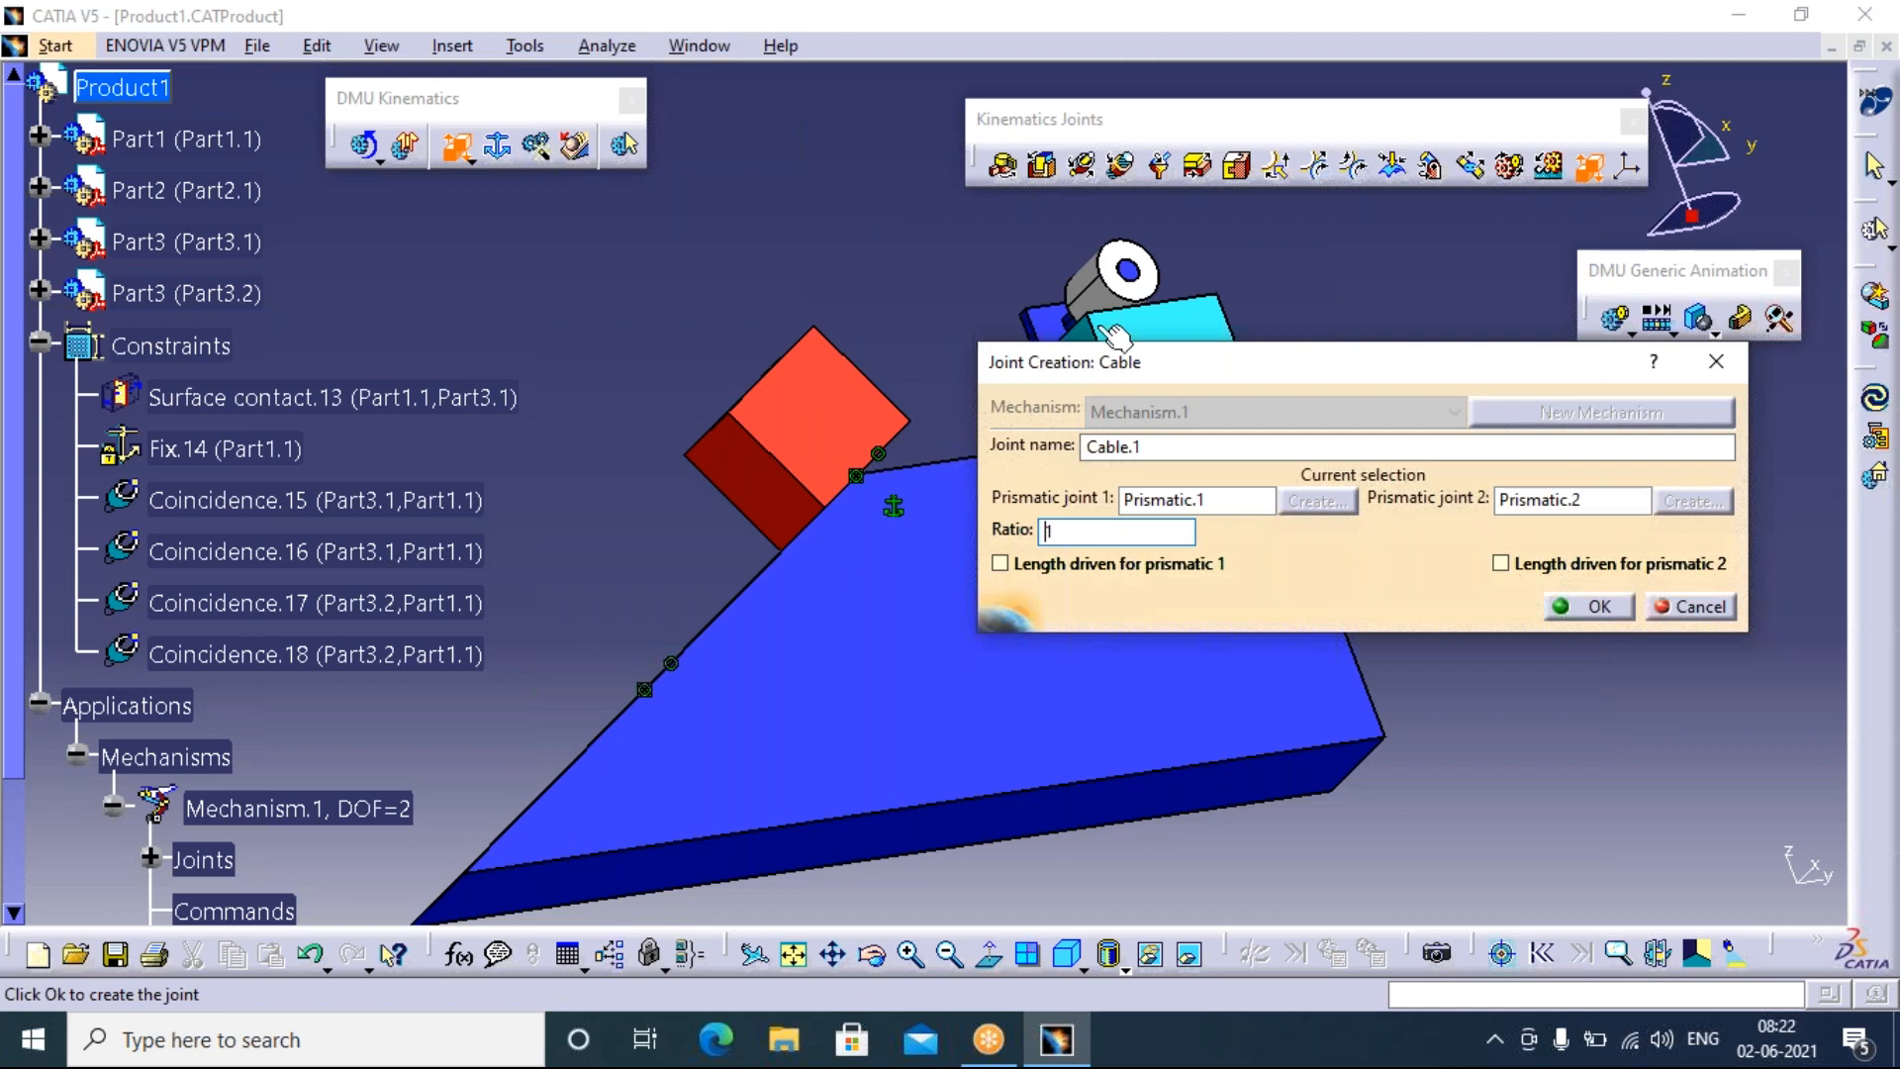
drag(1184, 370, 1227, 565)
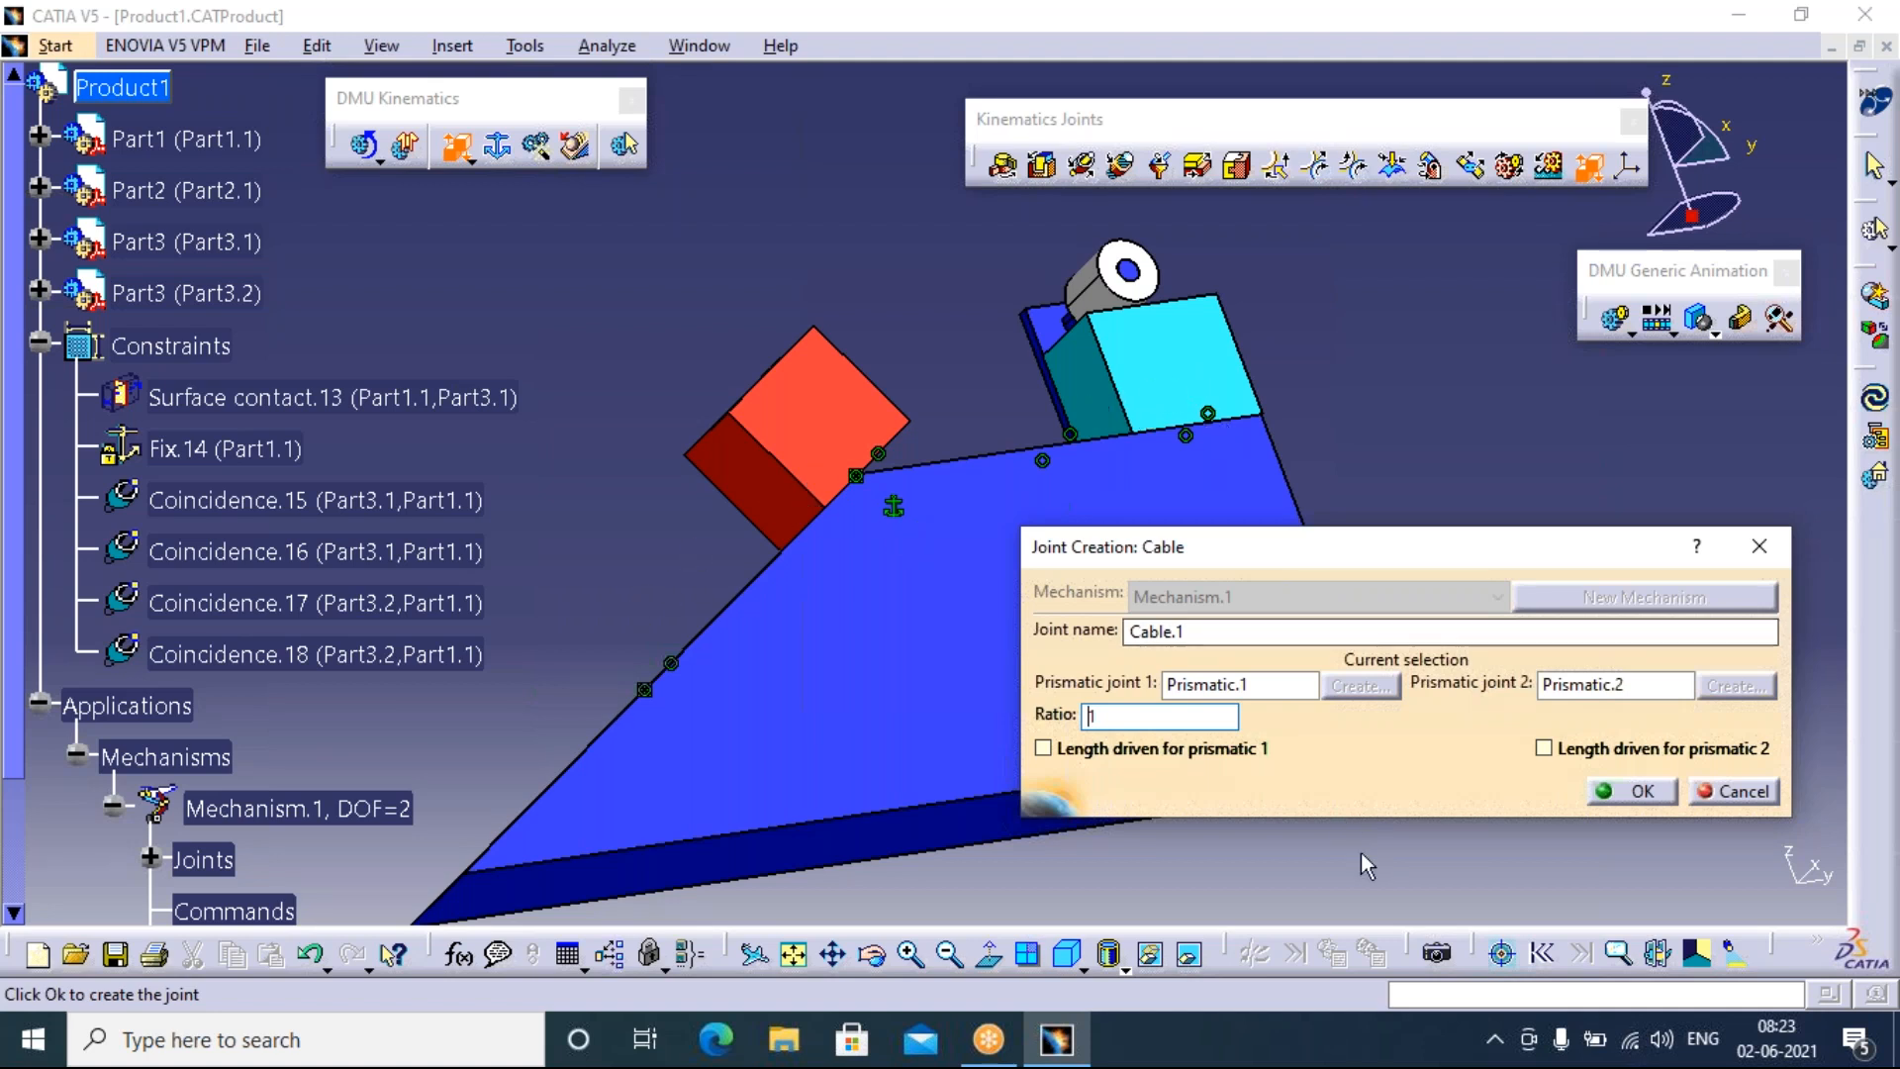
click(1542, 747)
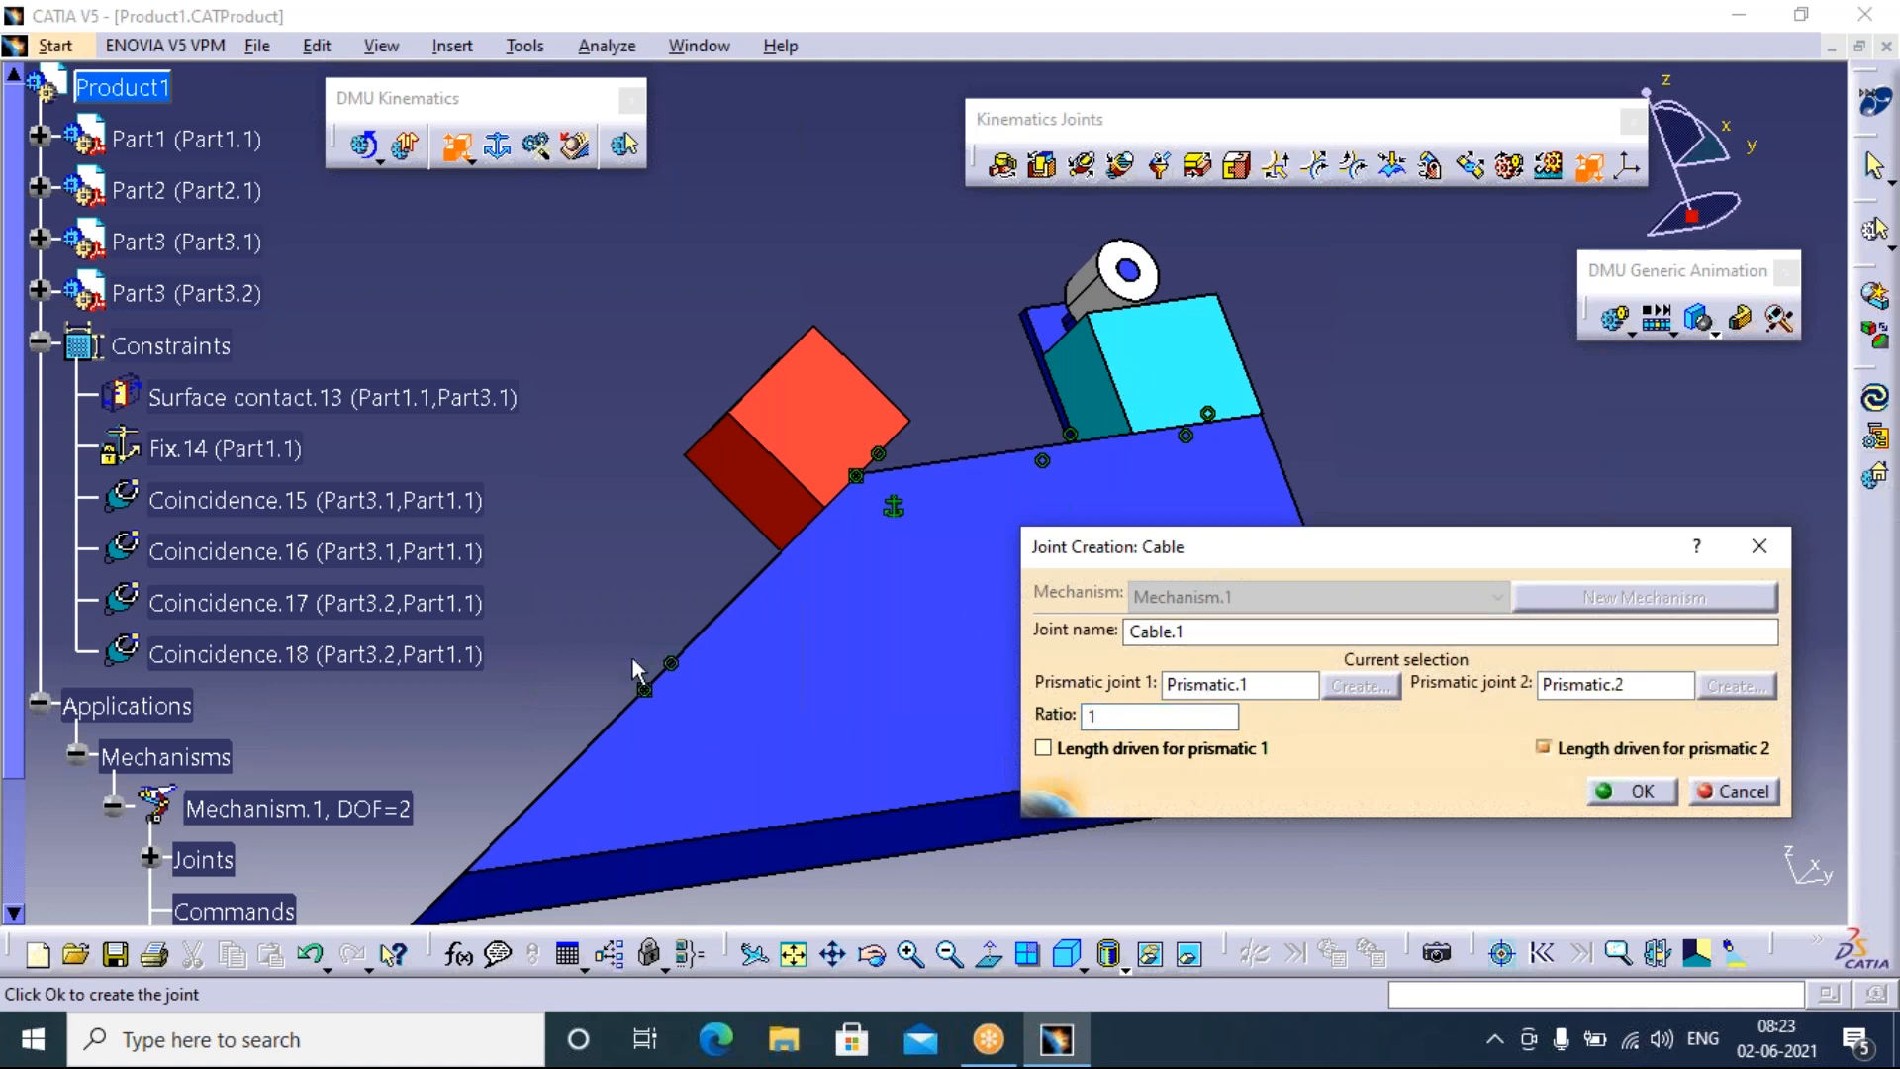
click(1643, 790)
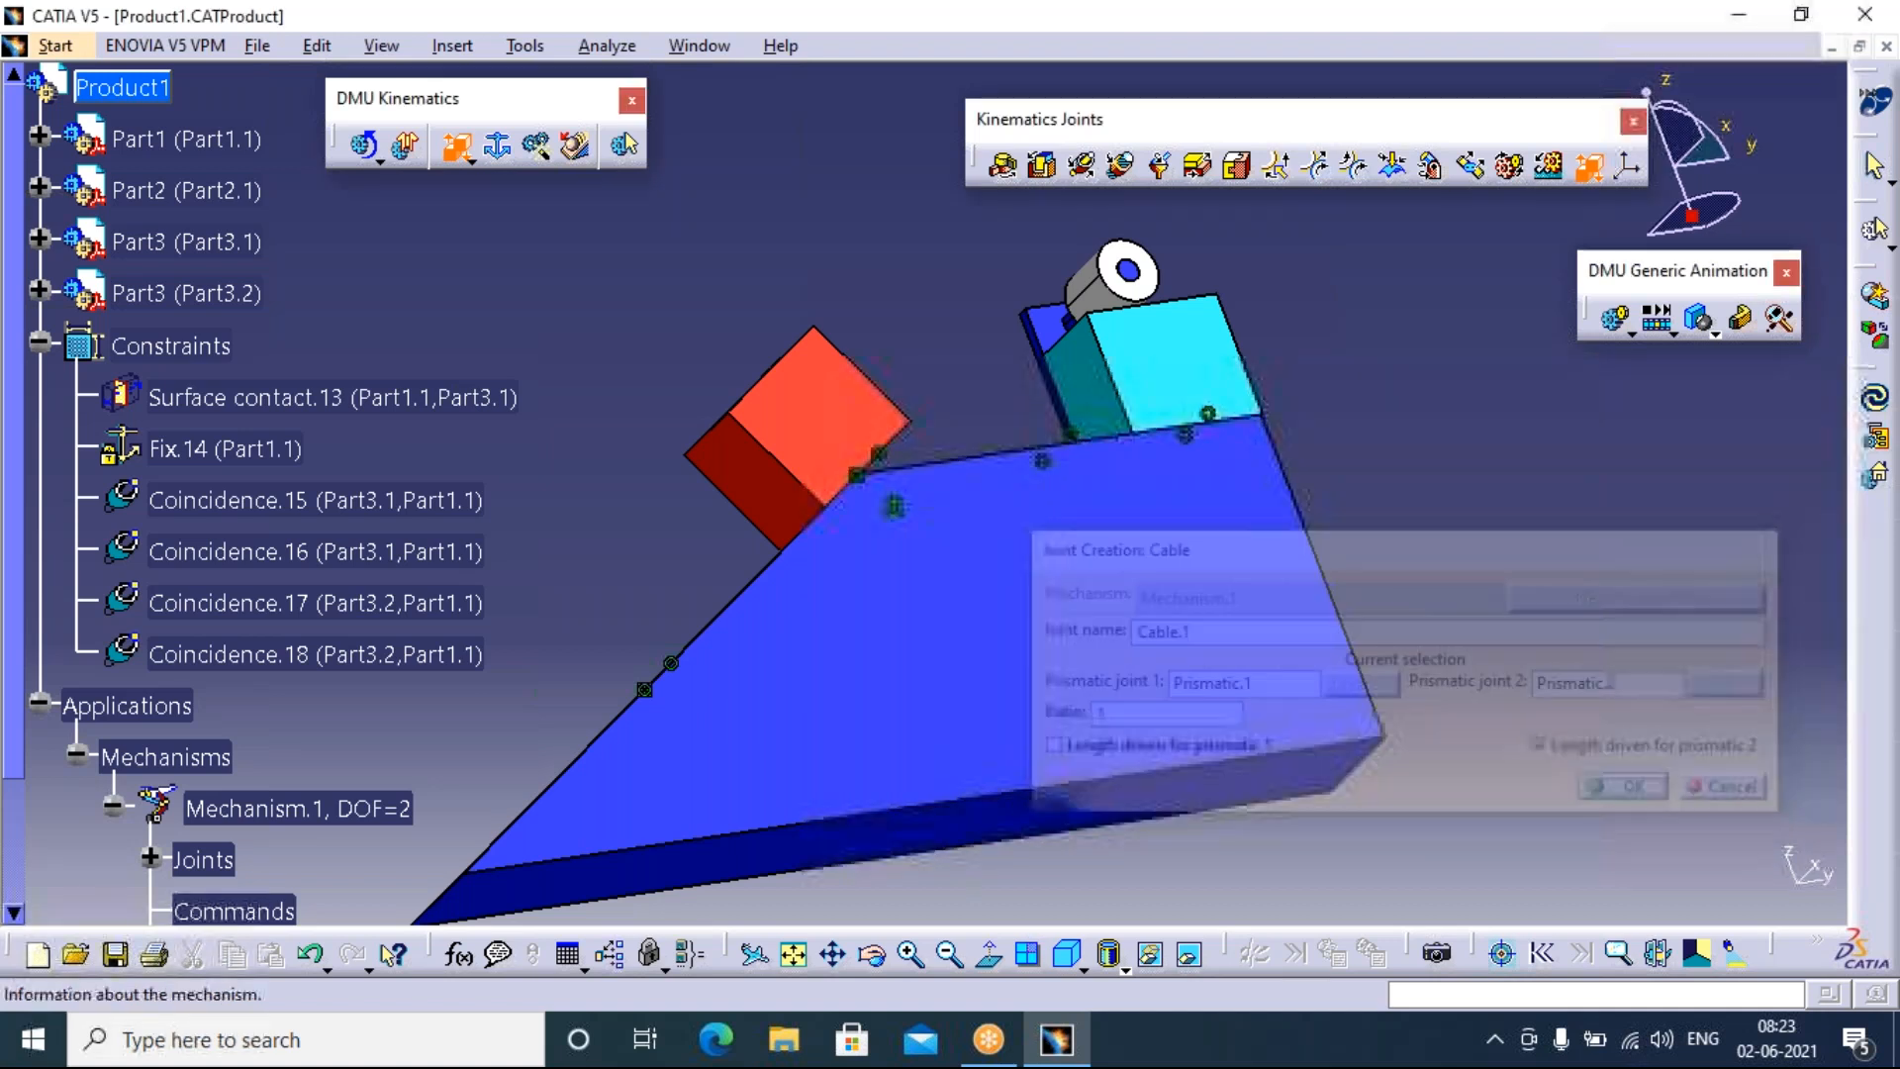
click(1058, 576)
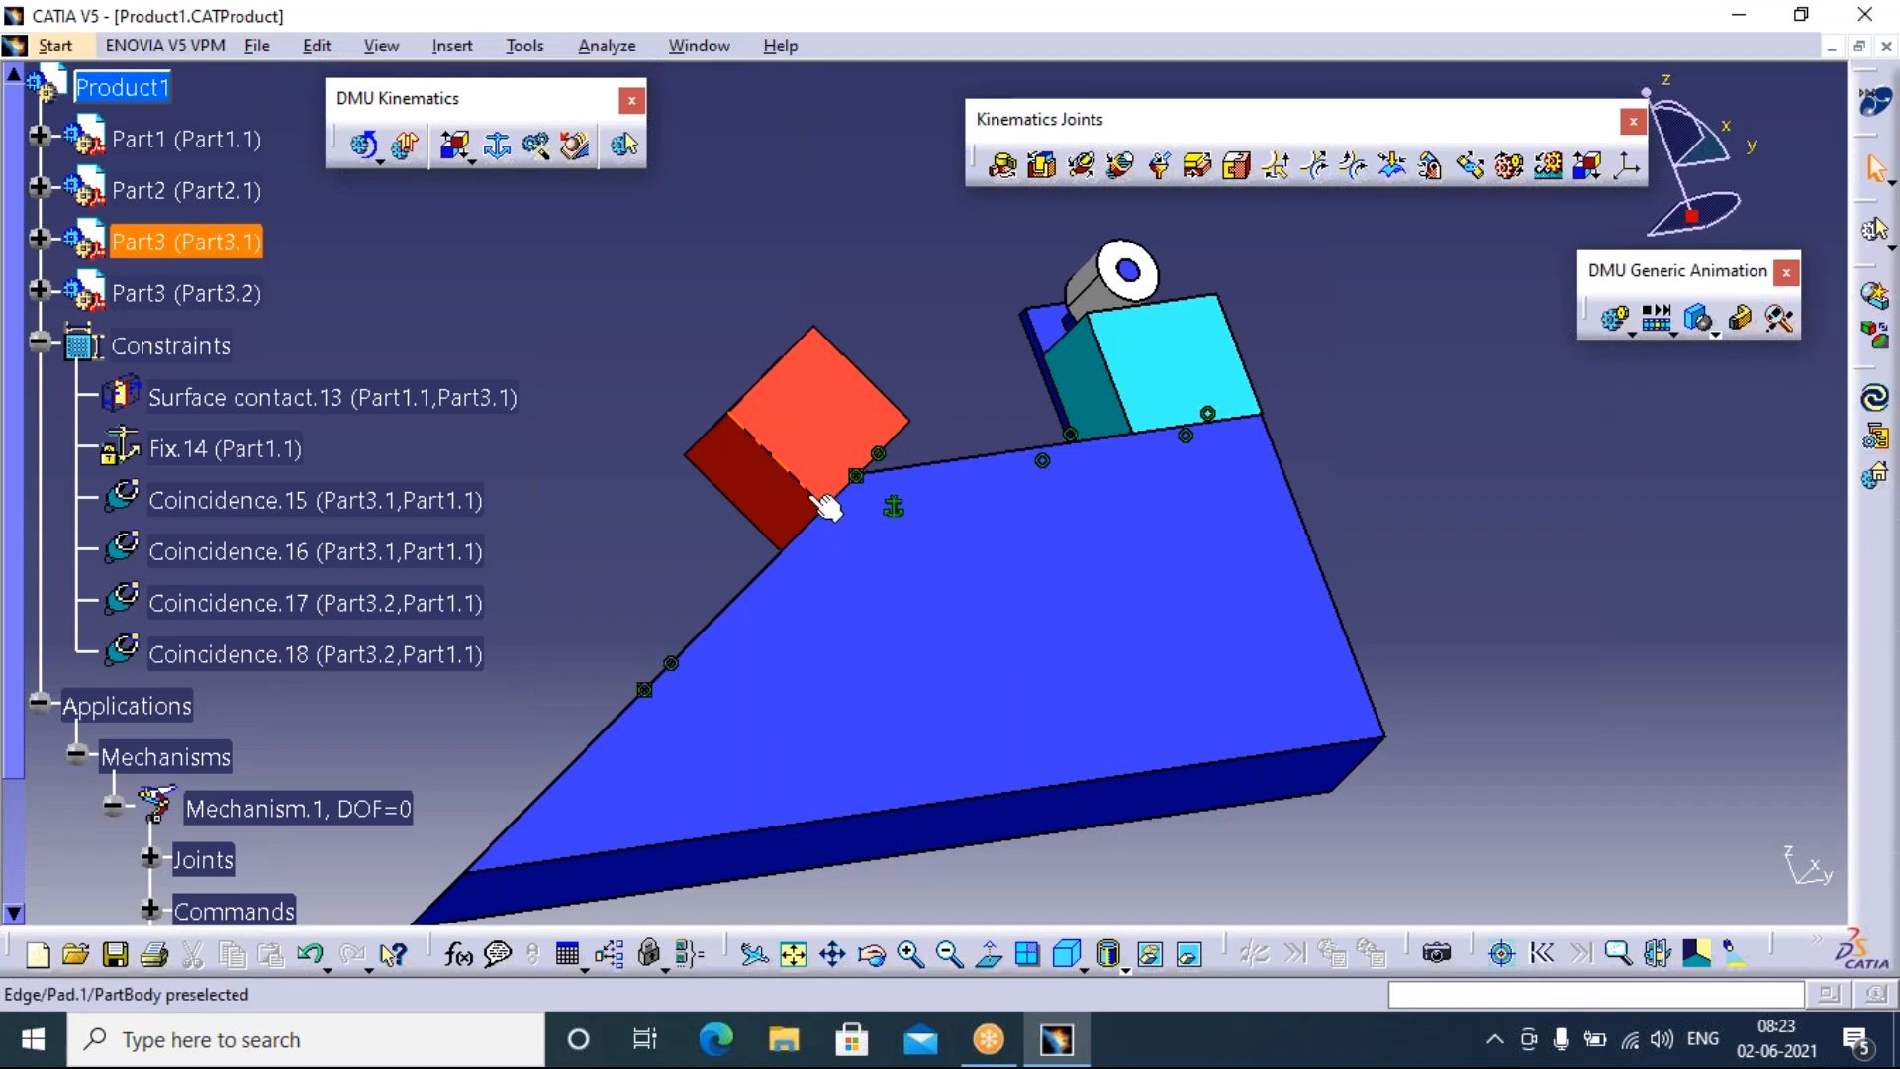
click(1112, 286)
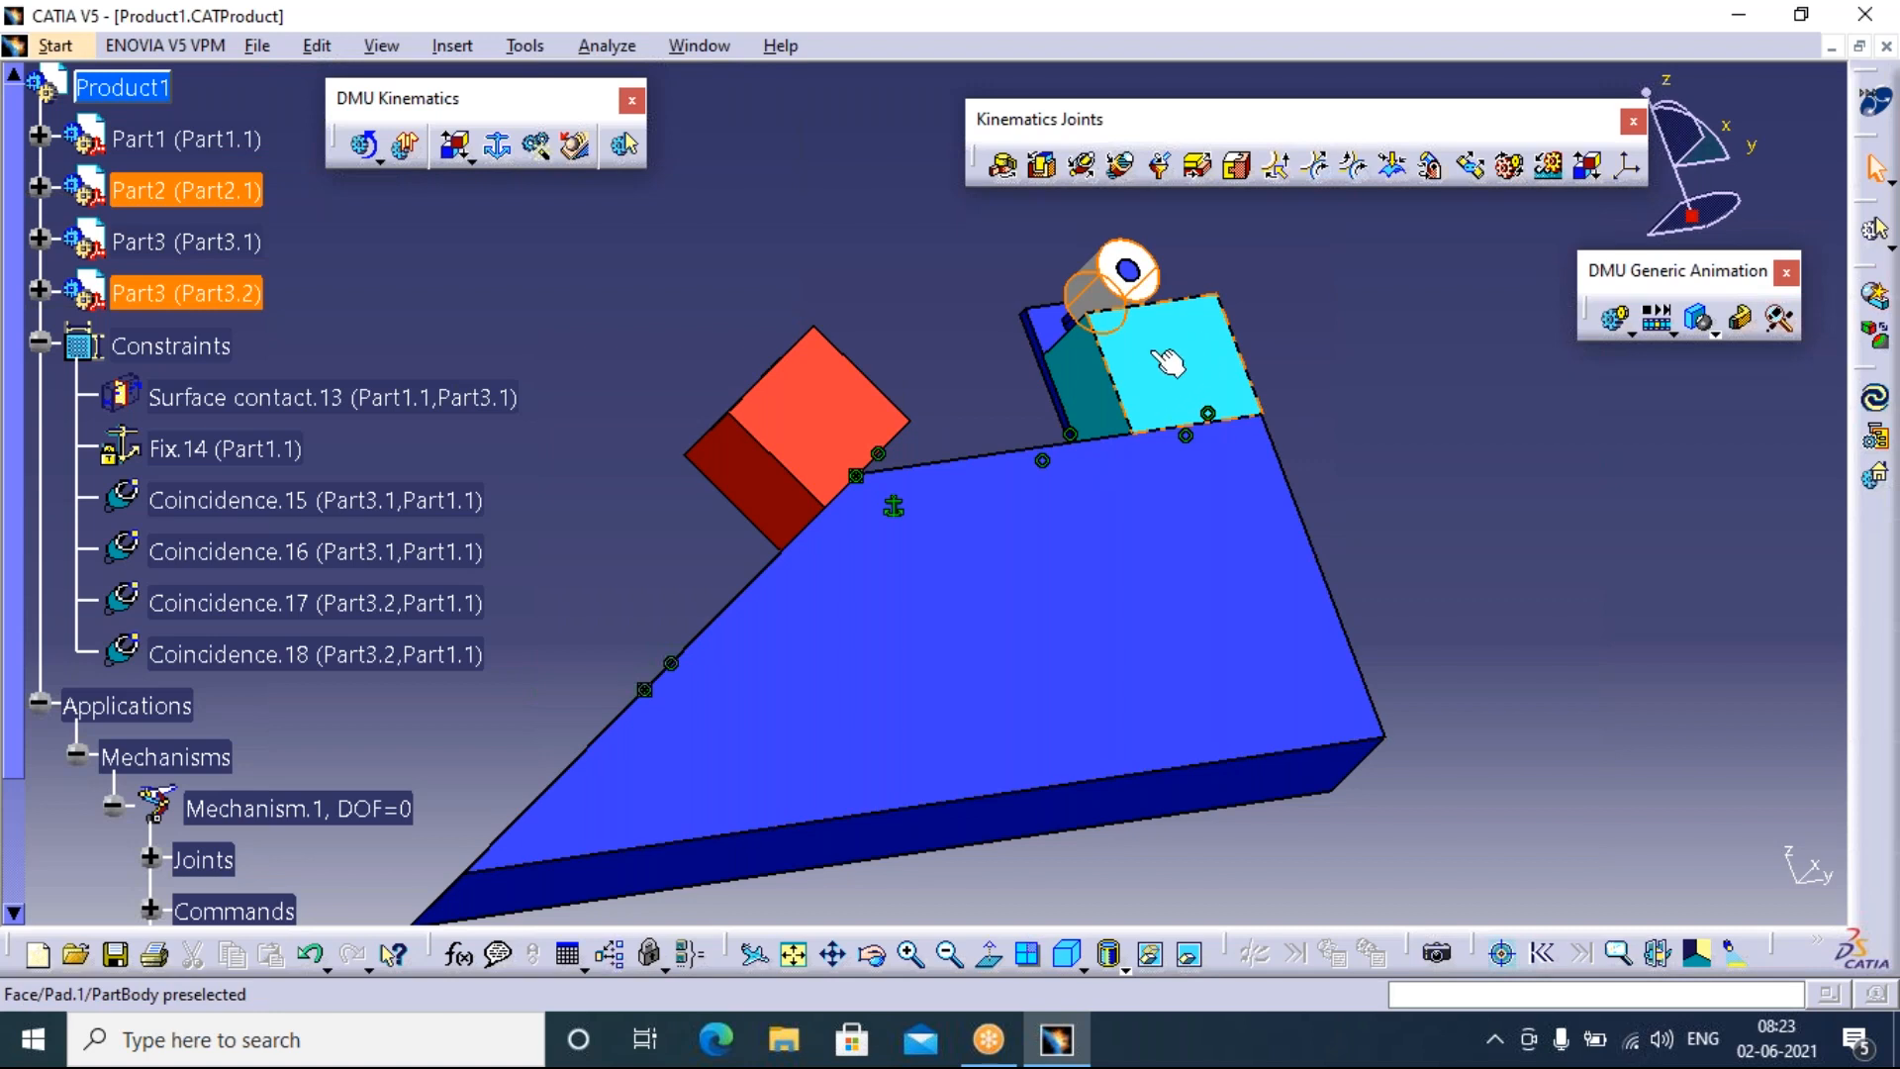
click(1136, 273)
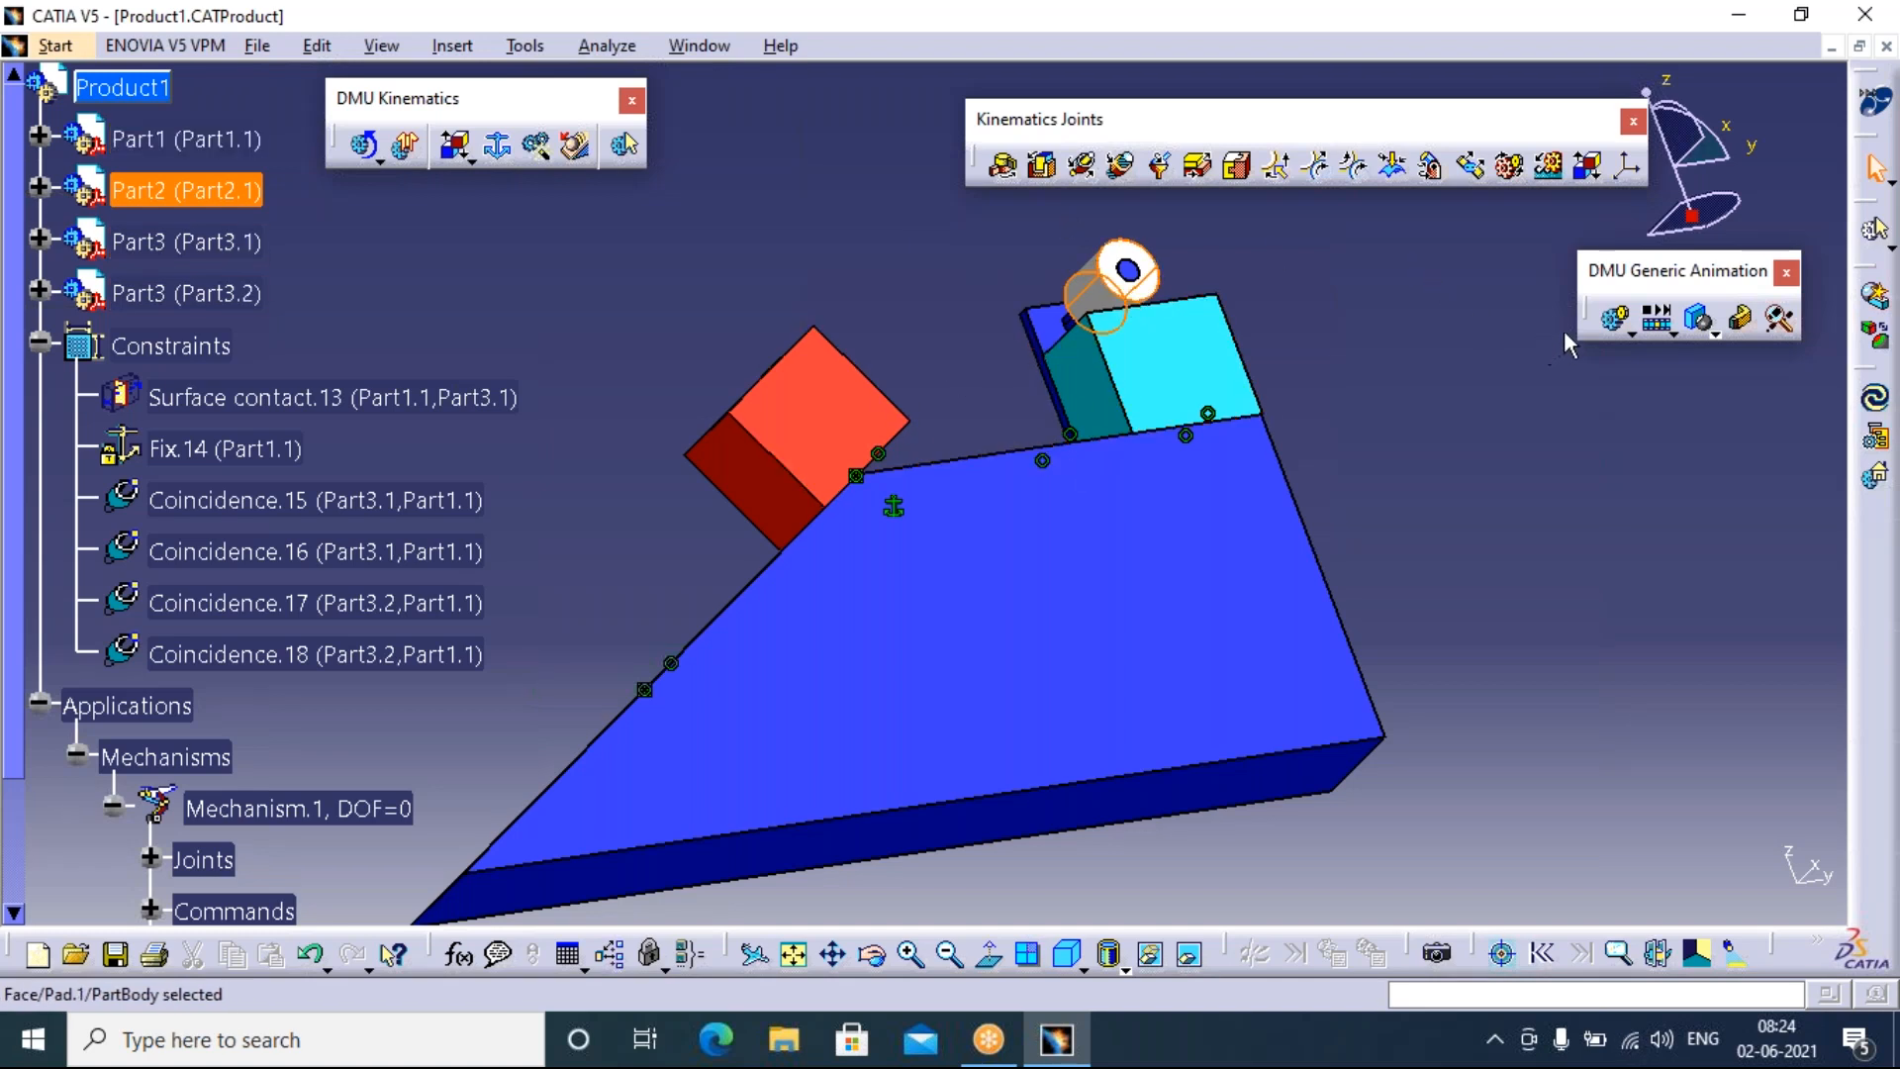
Start a simulation of Mechanism.1 and insert a frame with Command.1 at 100
click(1607, 324)
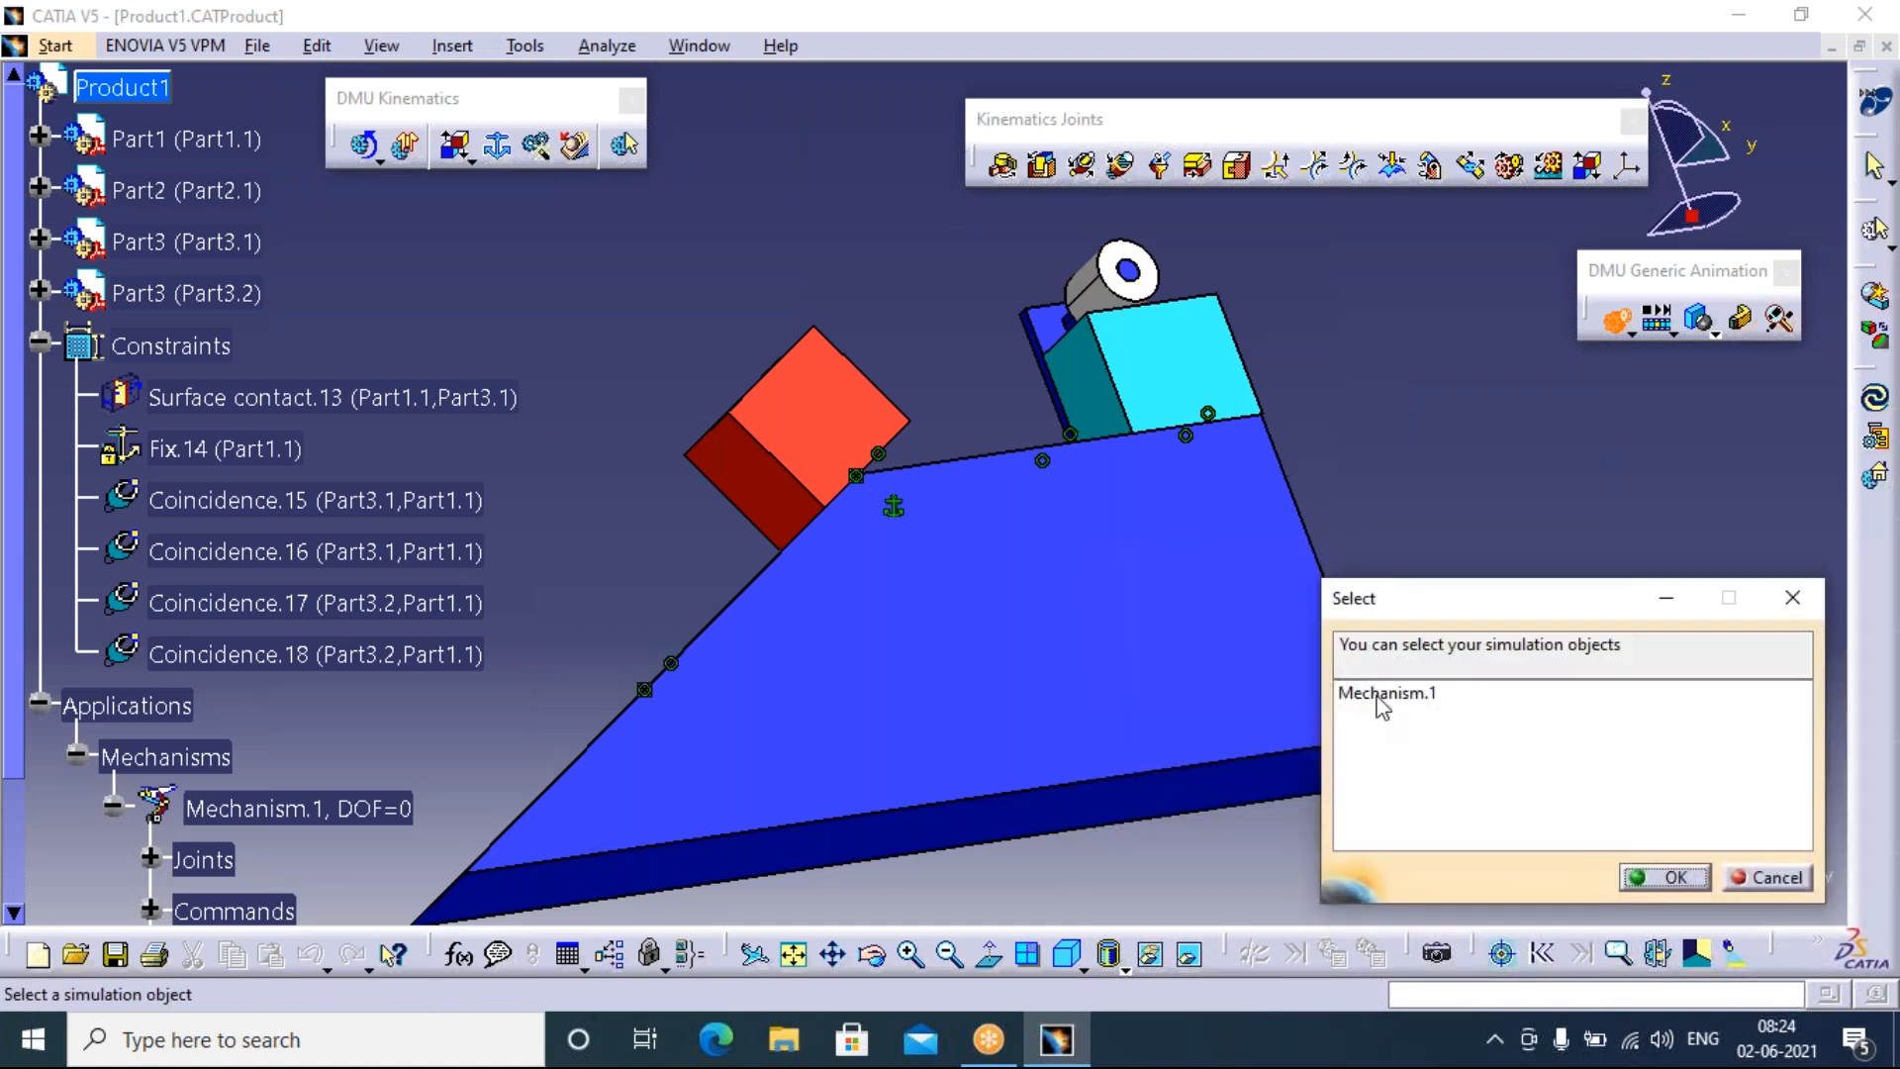
click(1380, 694)
click(1670, 877)
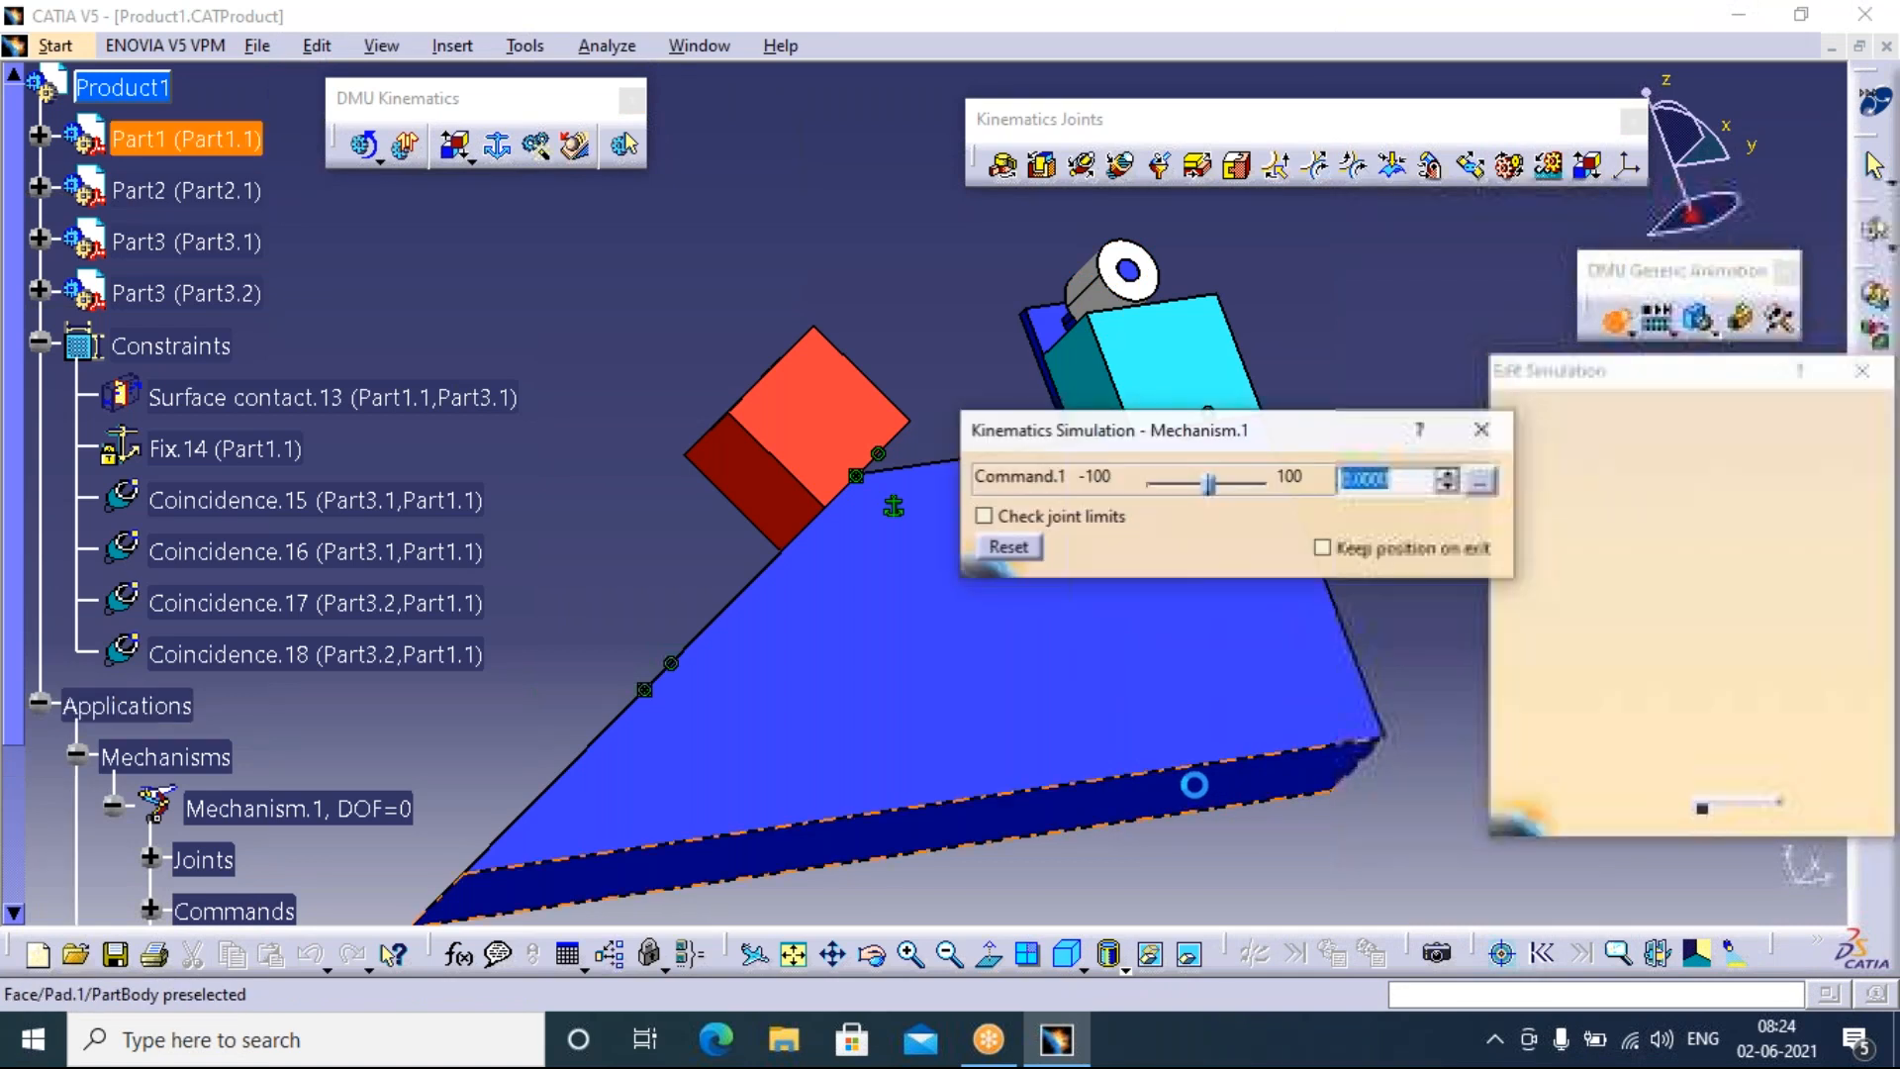
drag(1208, 483, 1272, 481)
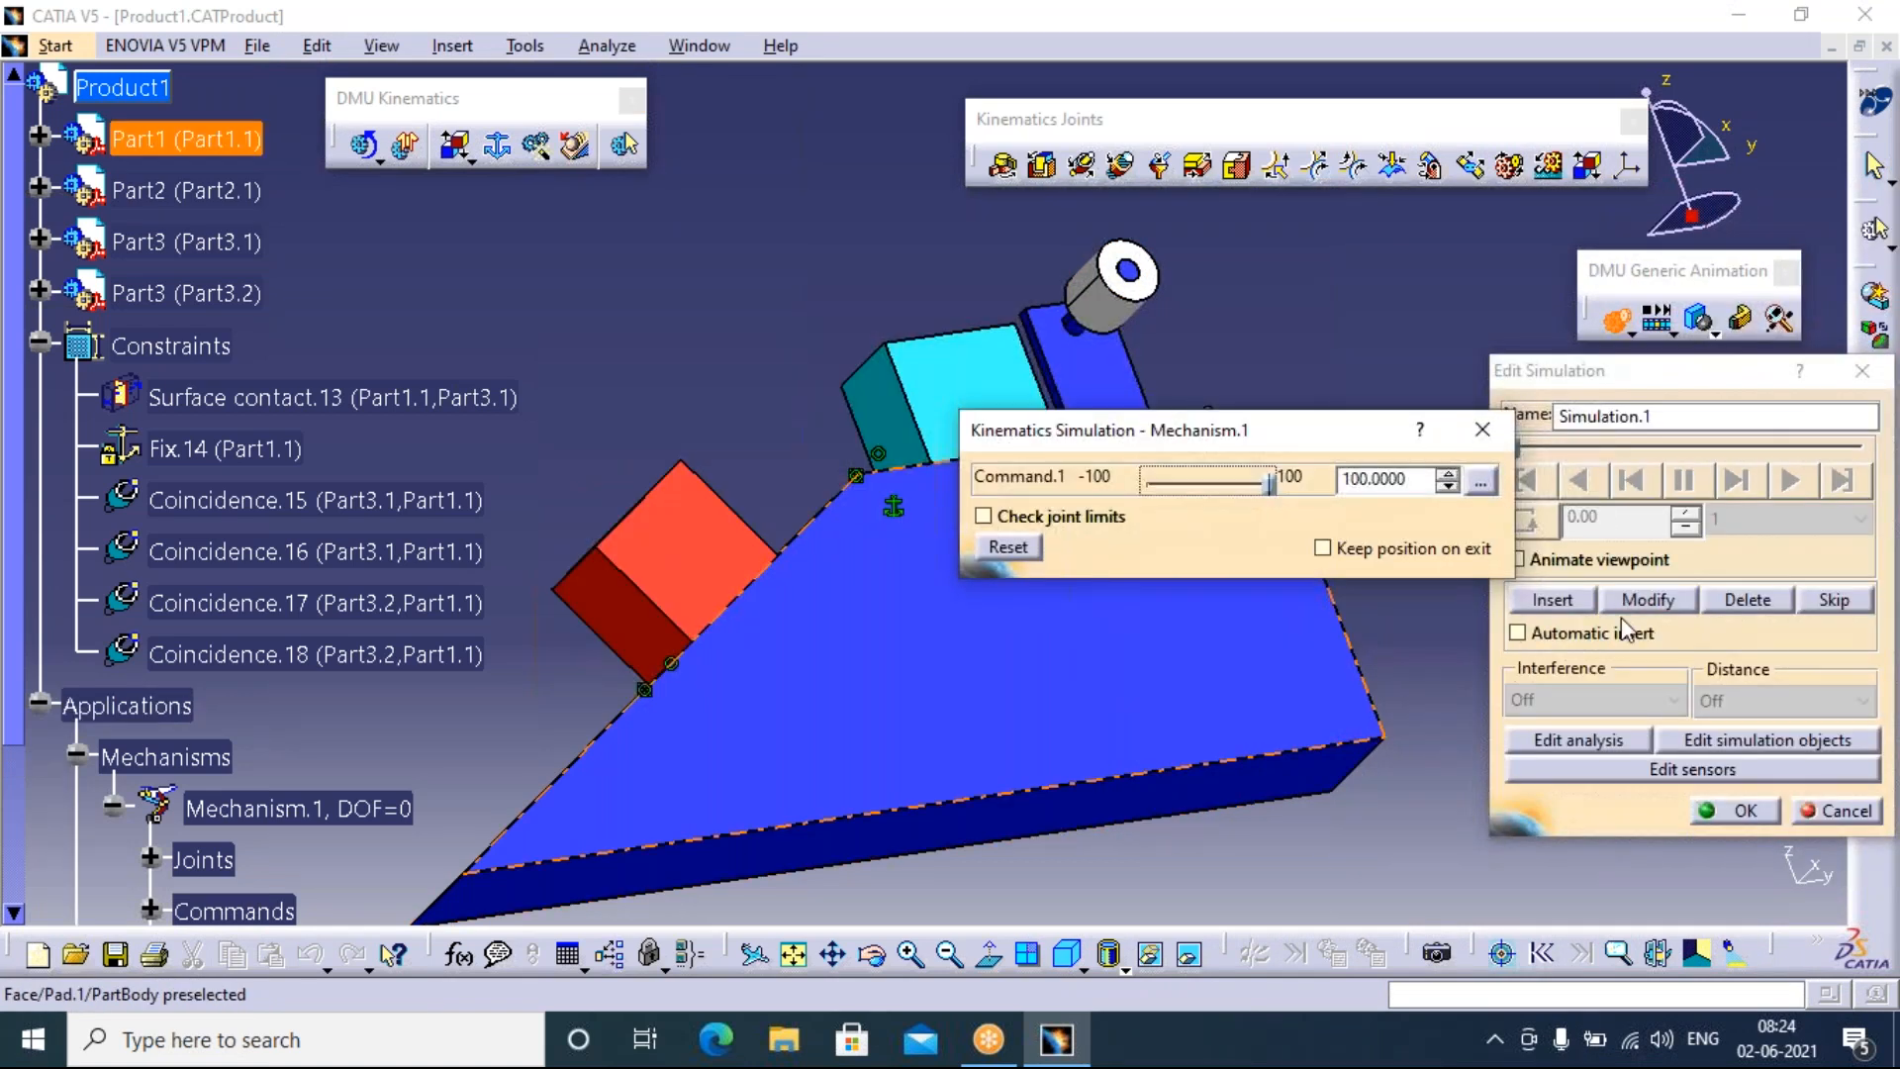
click(1553, 600)
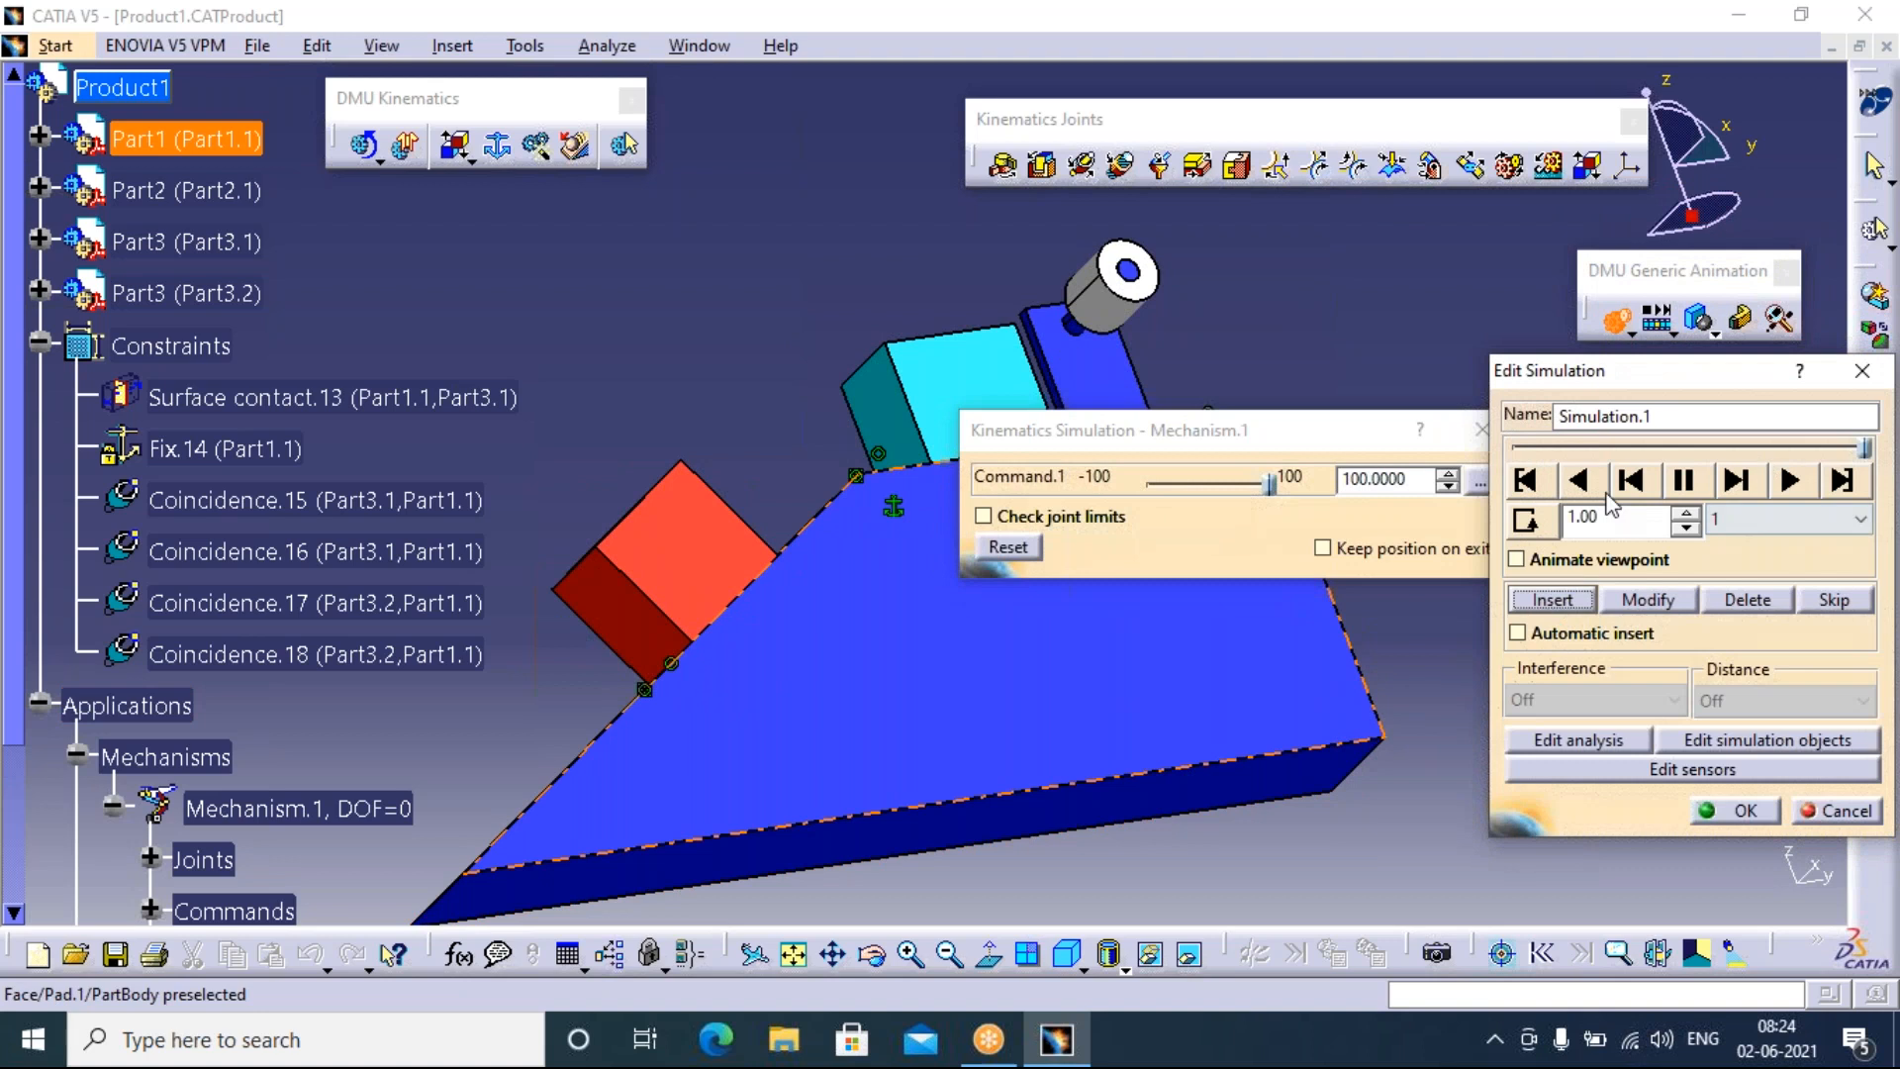
Play the simulation from its start with an interpolation step of 0.04, keeping the blocks in view, and close the simulation
click(1524, 481)
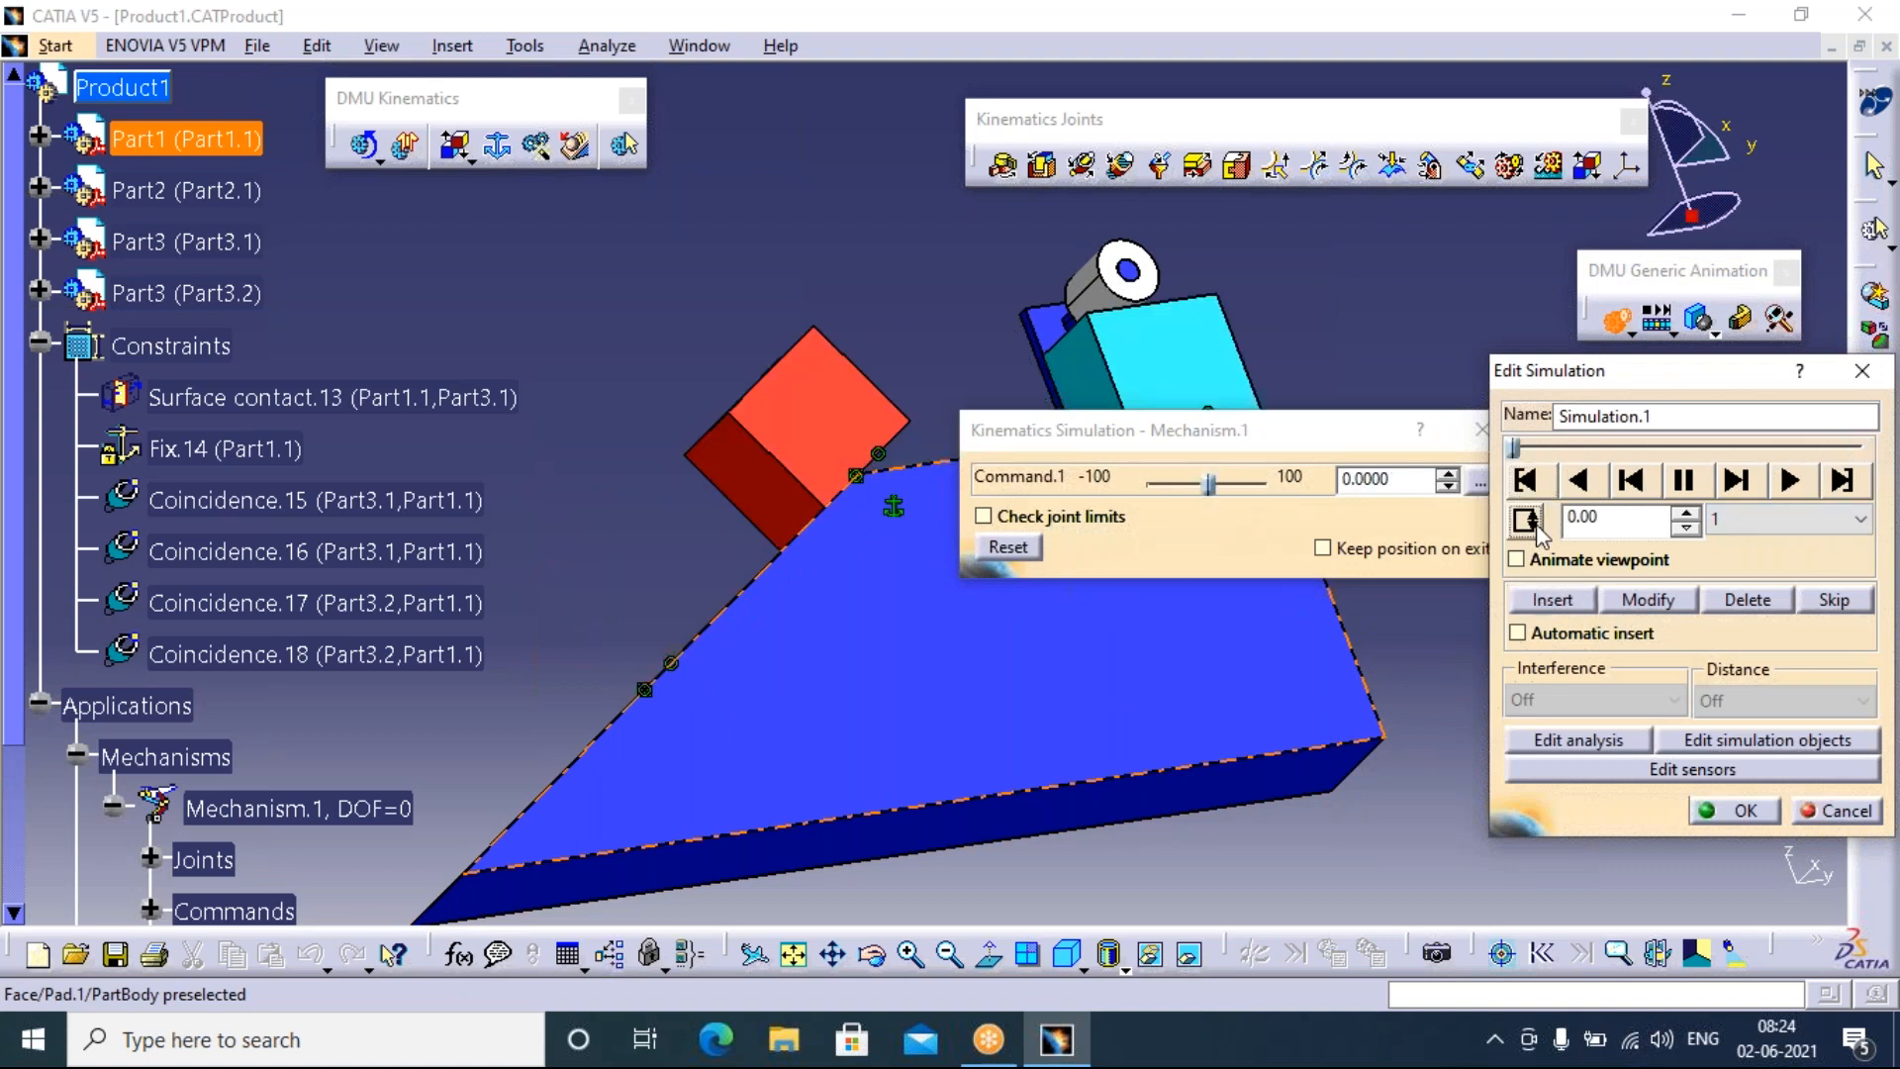
click(1807, 530)
click(1742, 542)
click(1742, 482)
click(1791, 483)
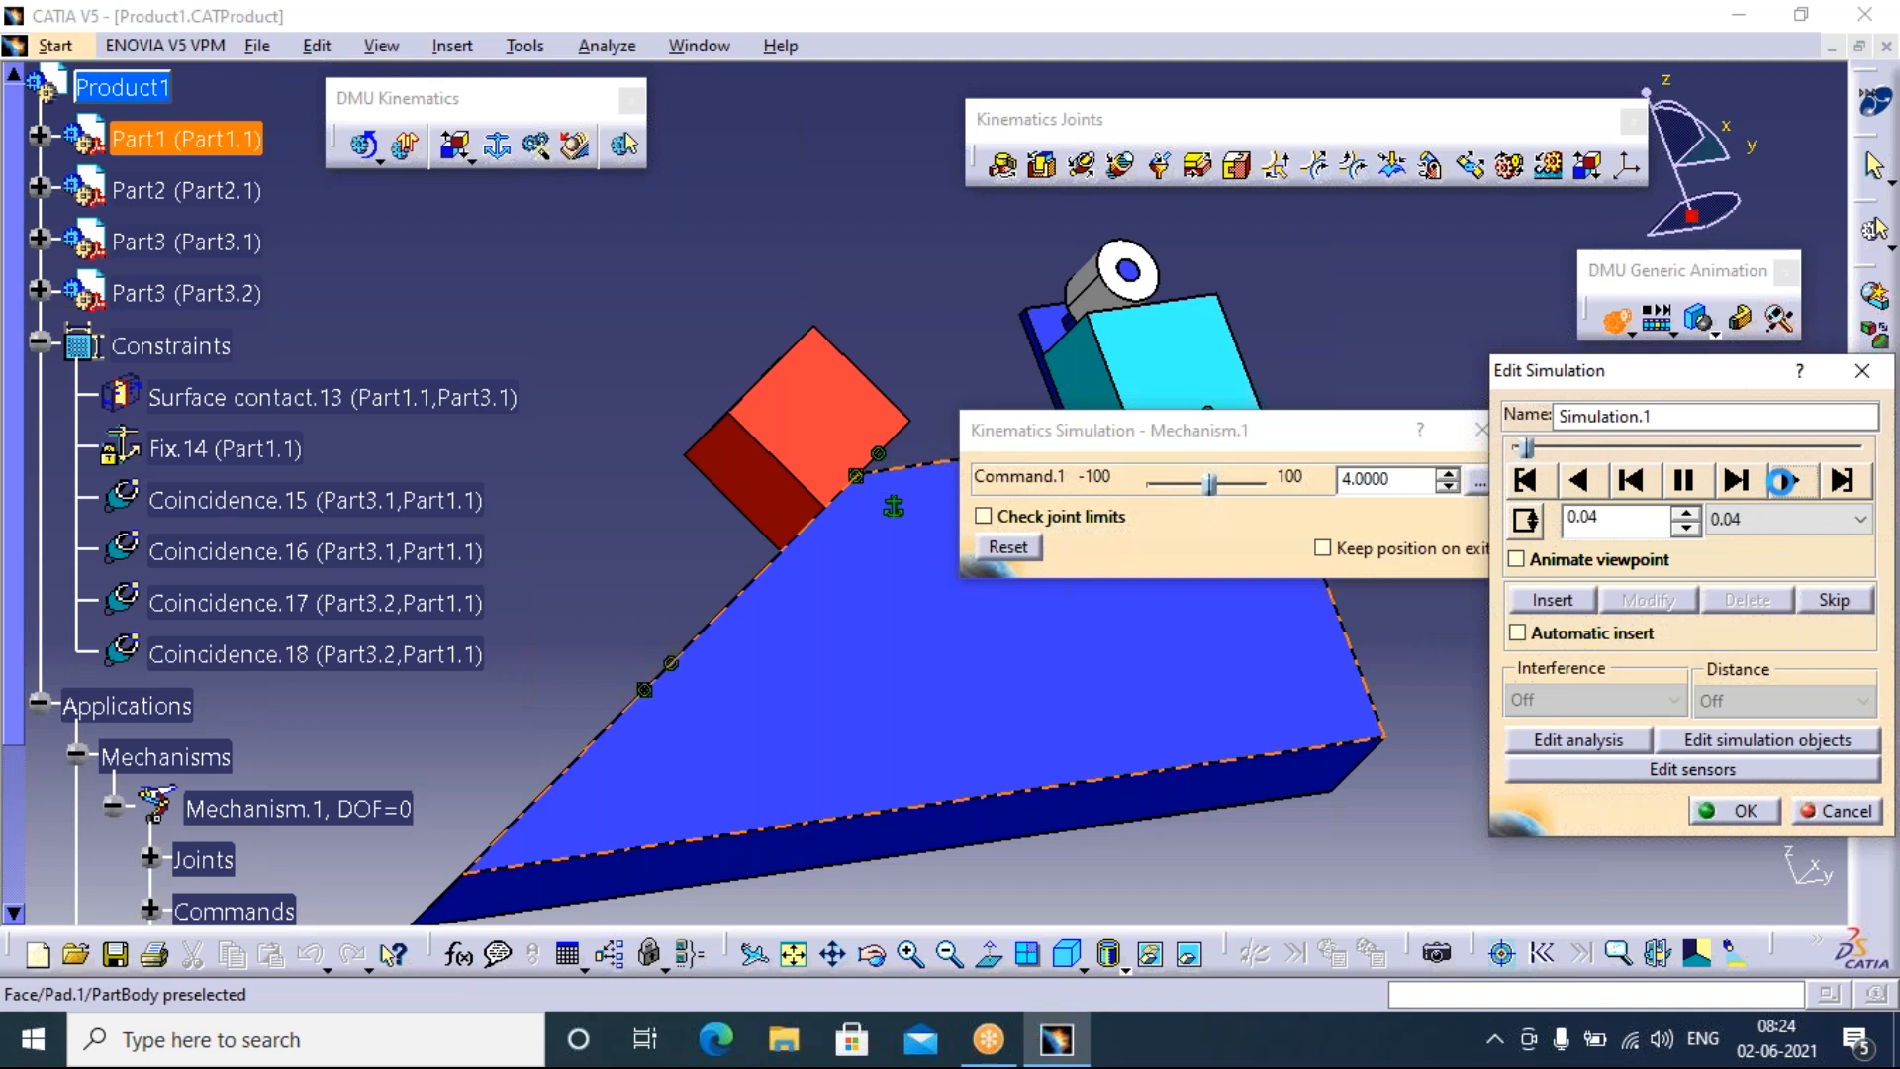
drag(1315, 437, 1304, 669)
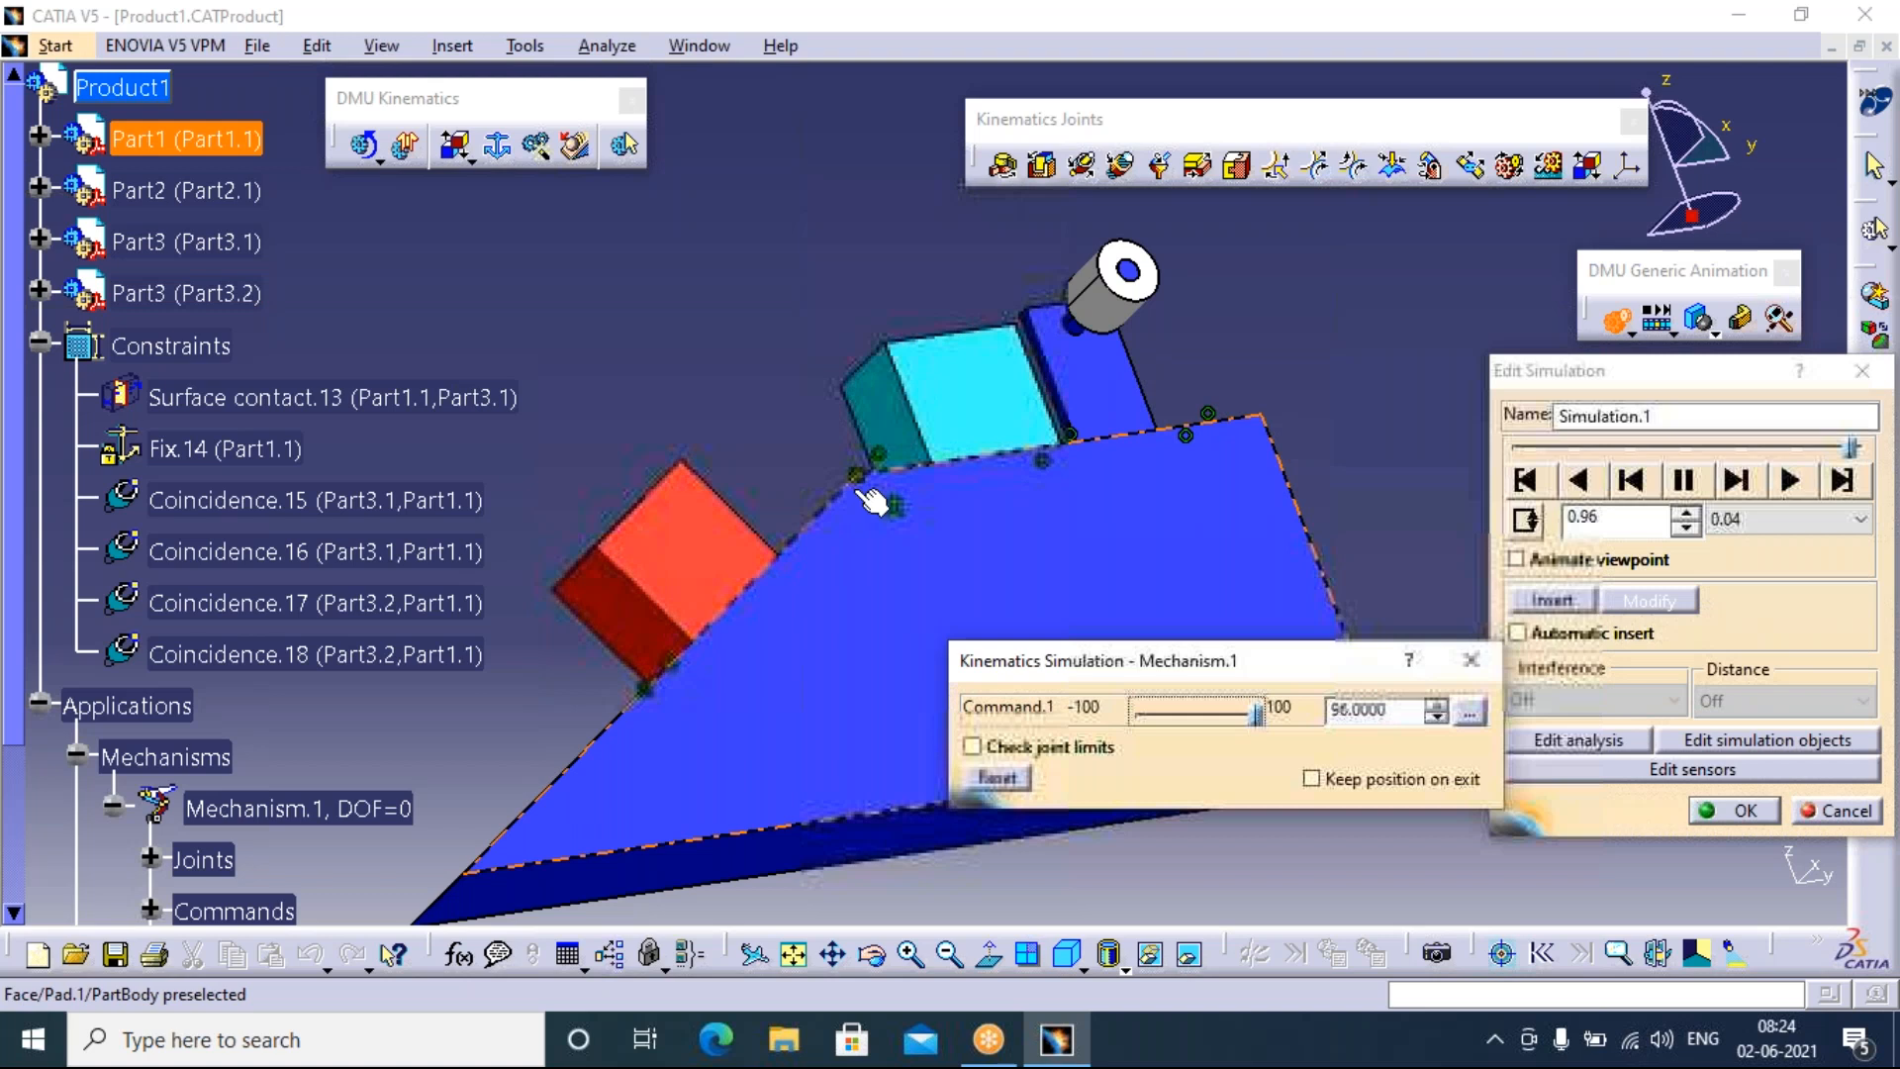
click(1850, 371)
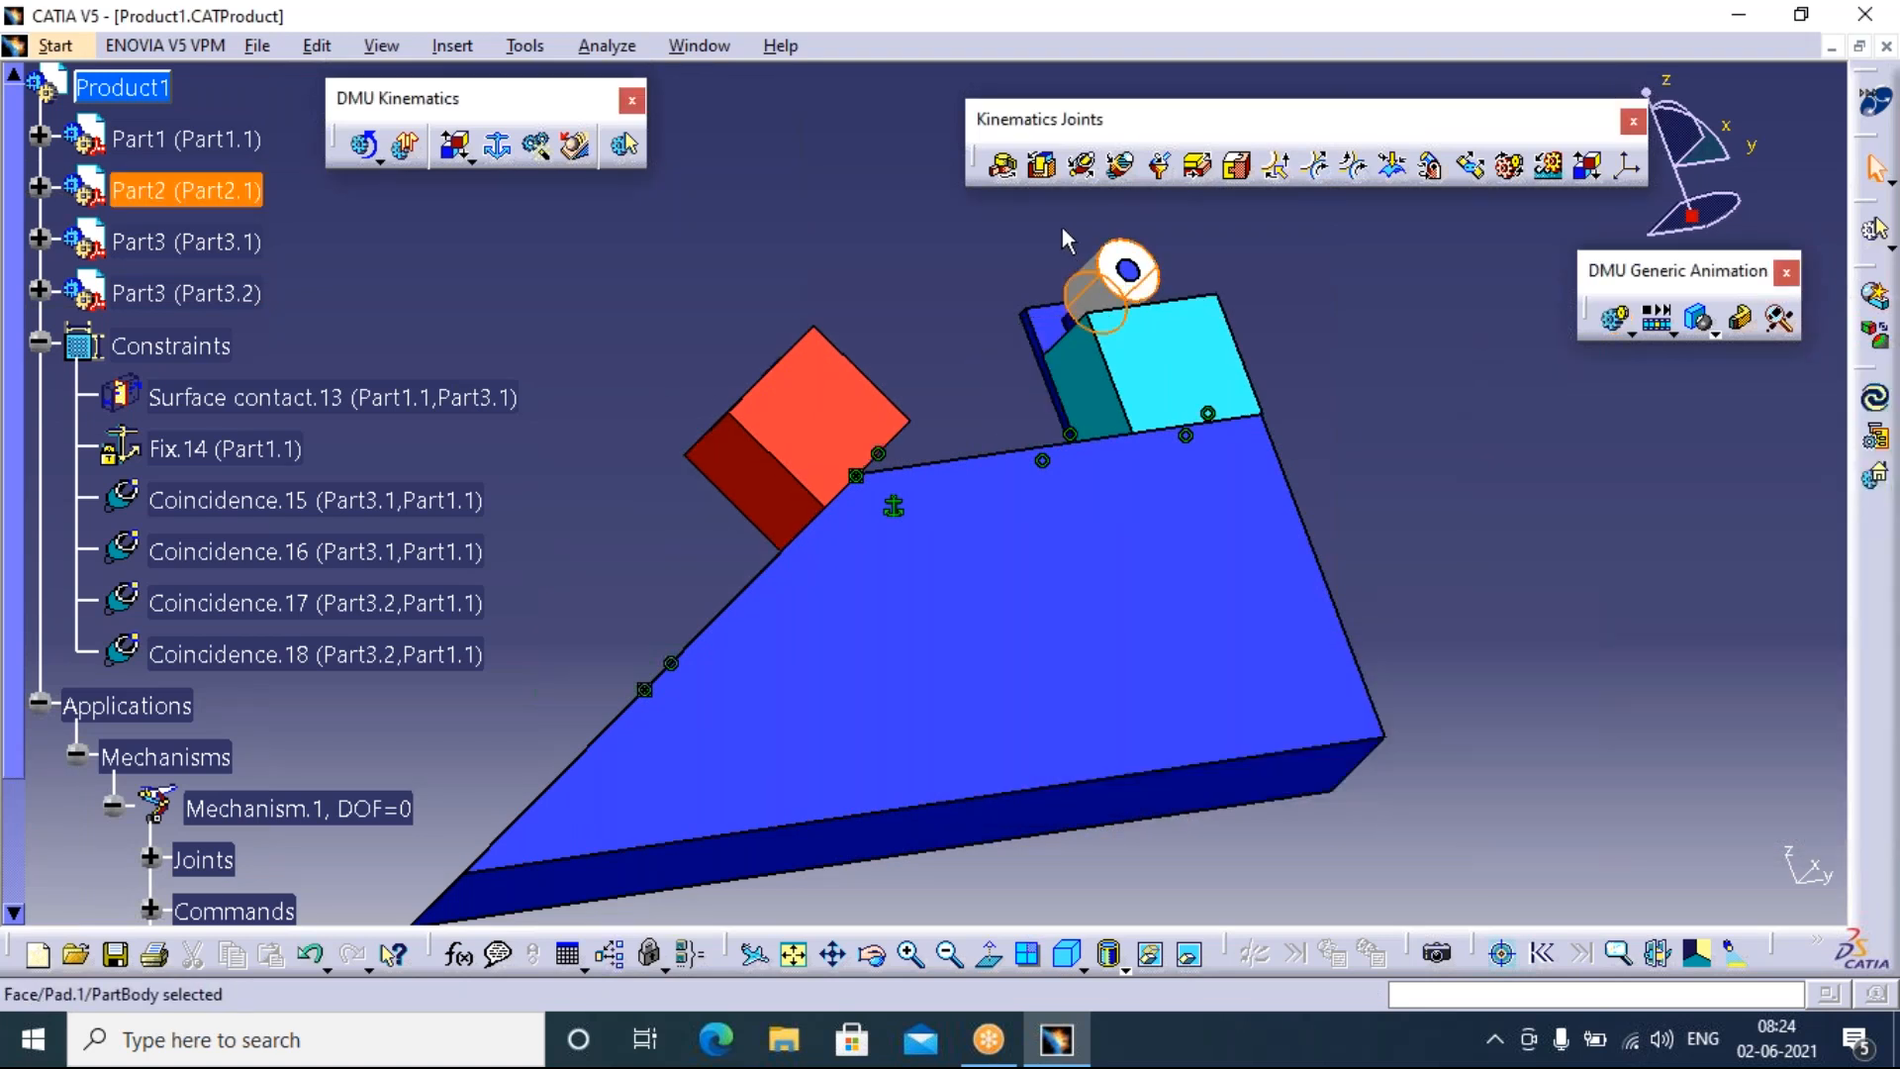
Create an Angle driven Cylindrical joint in Mechanism.1 between the grey roller's axis and the ramp bracket's pin axis
click(1082, 165)
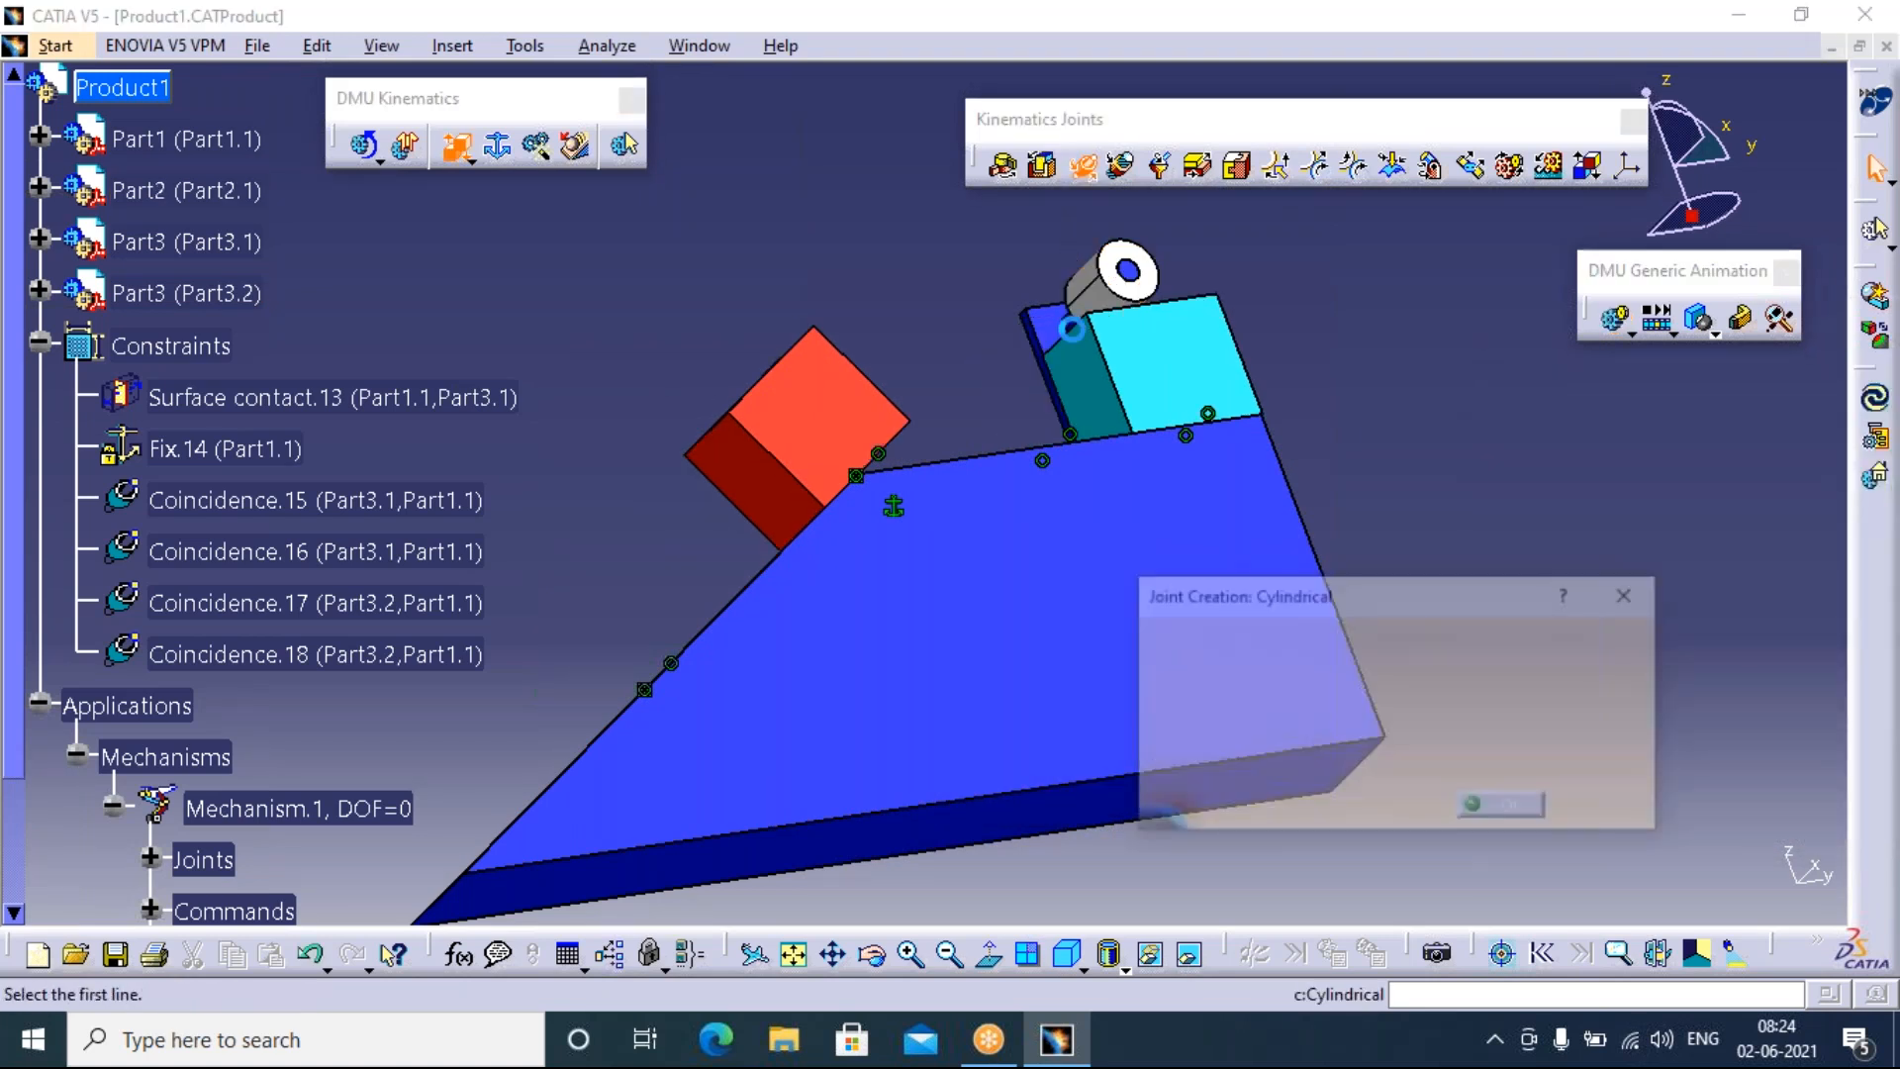
click(1101, 279)
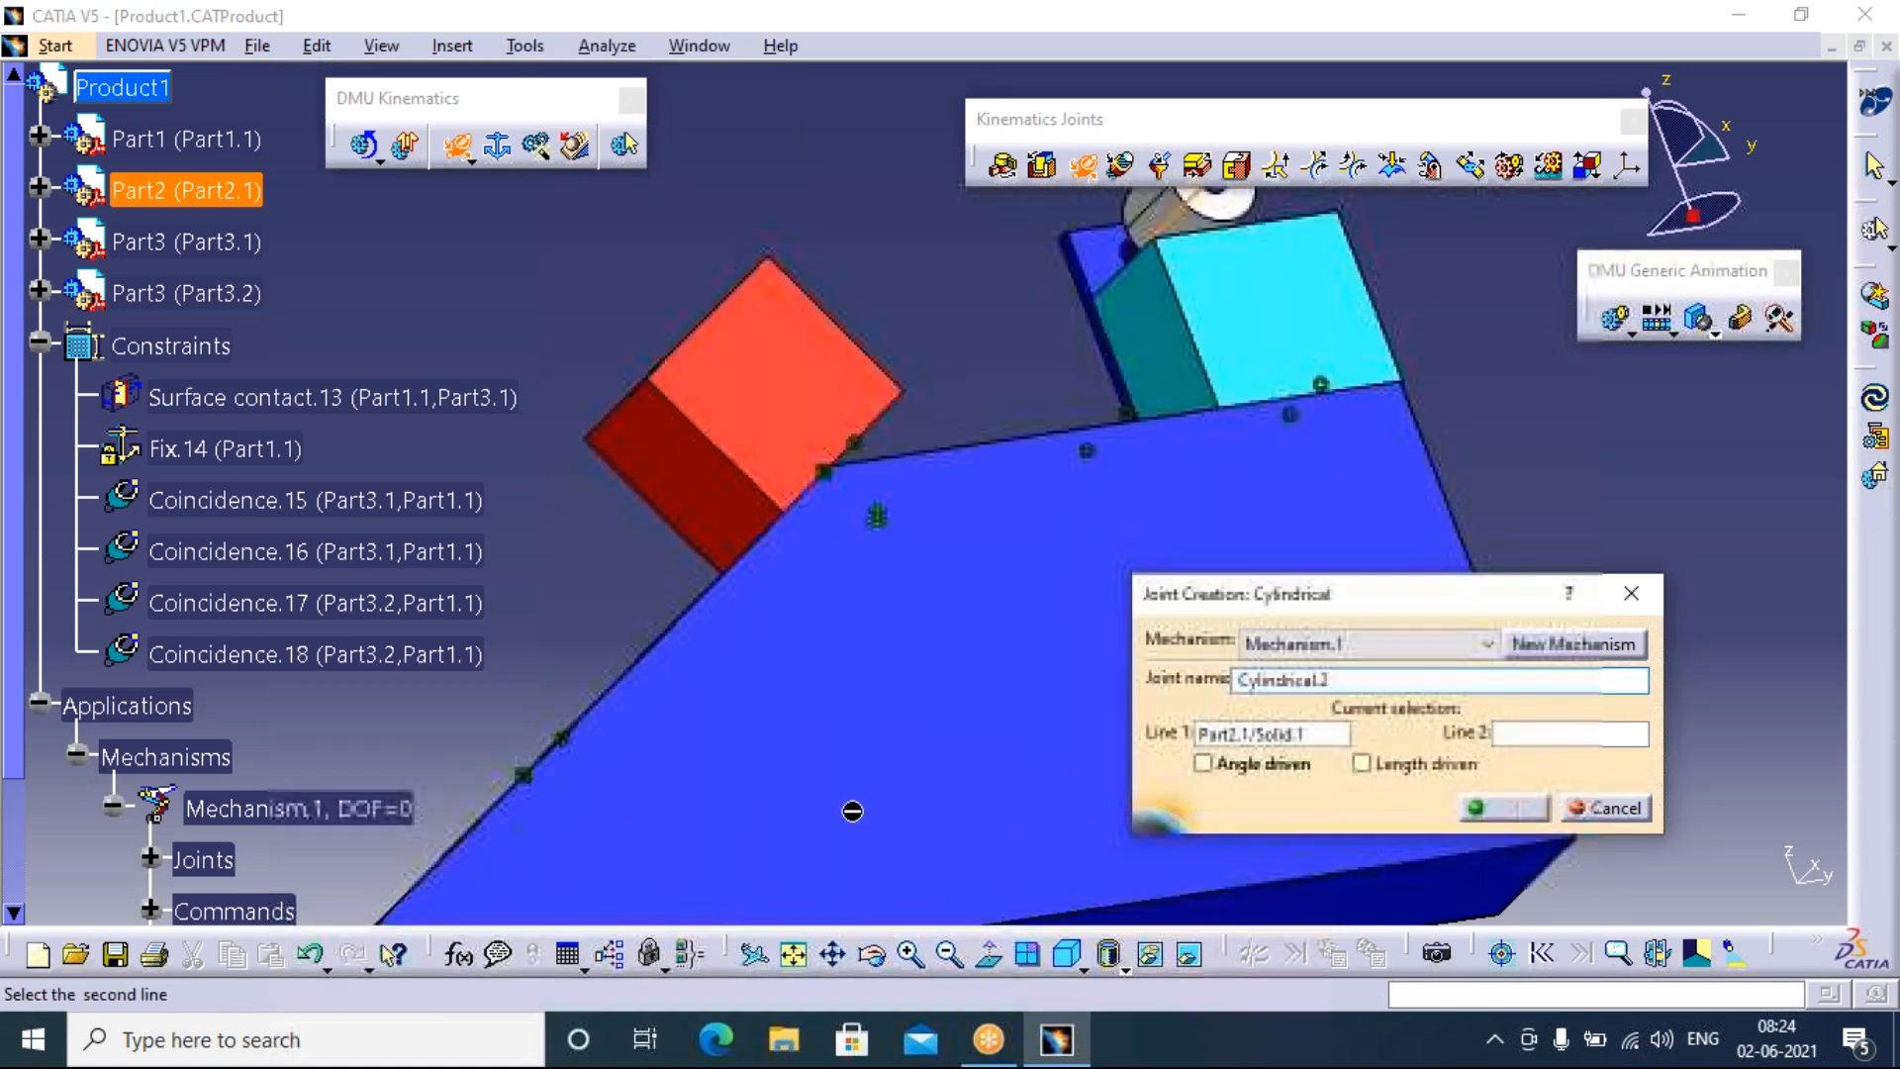
click(833, 953)
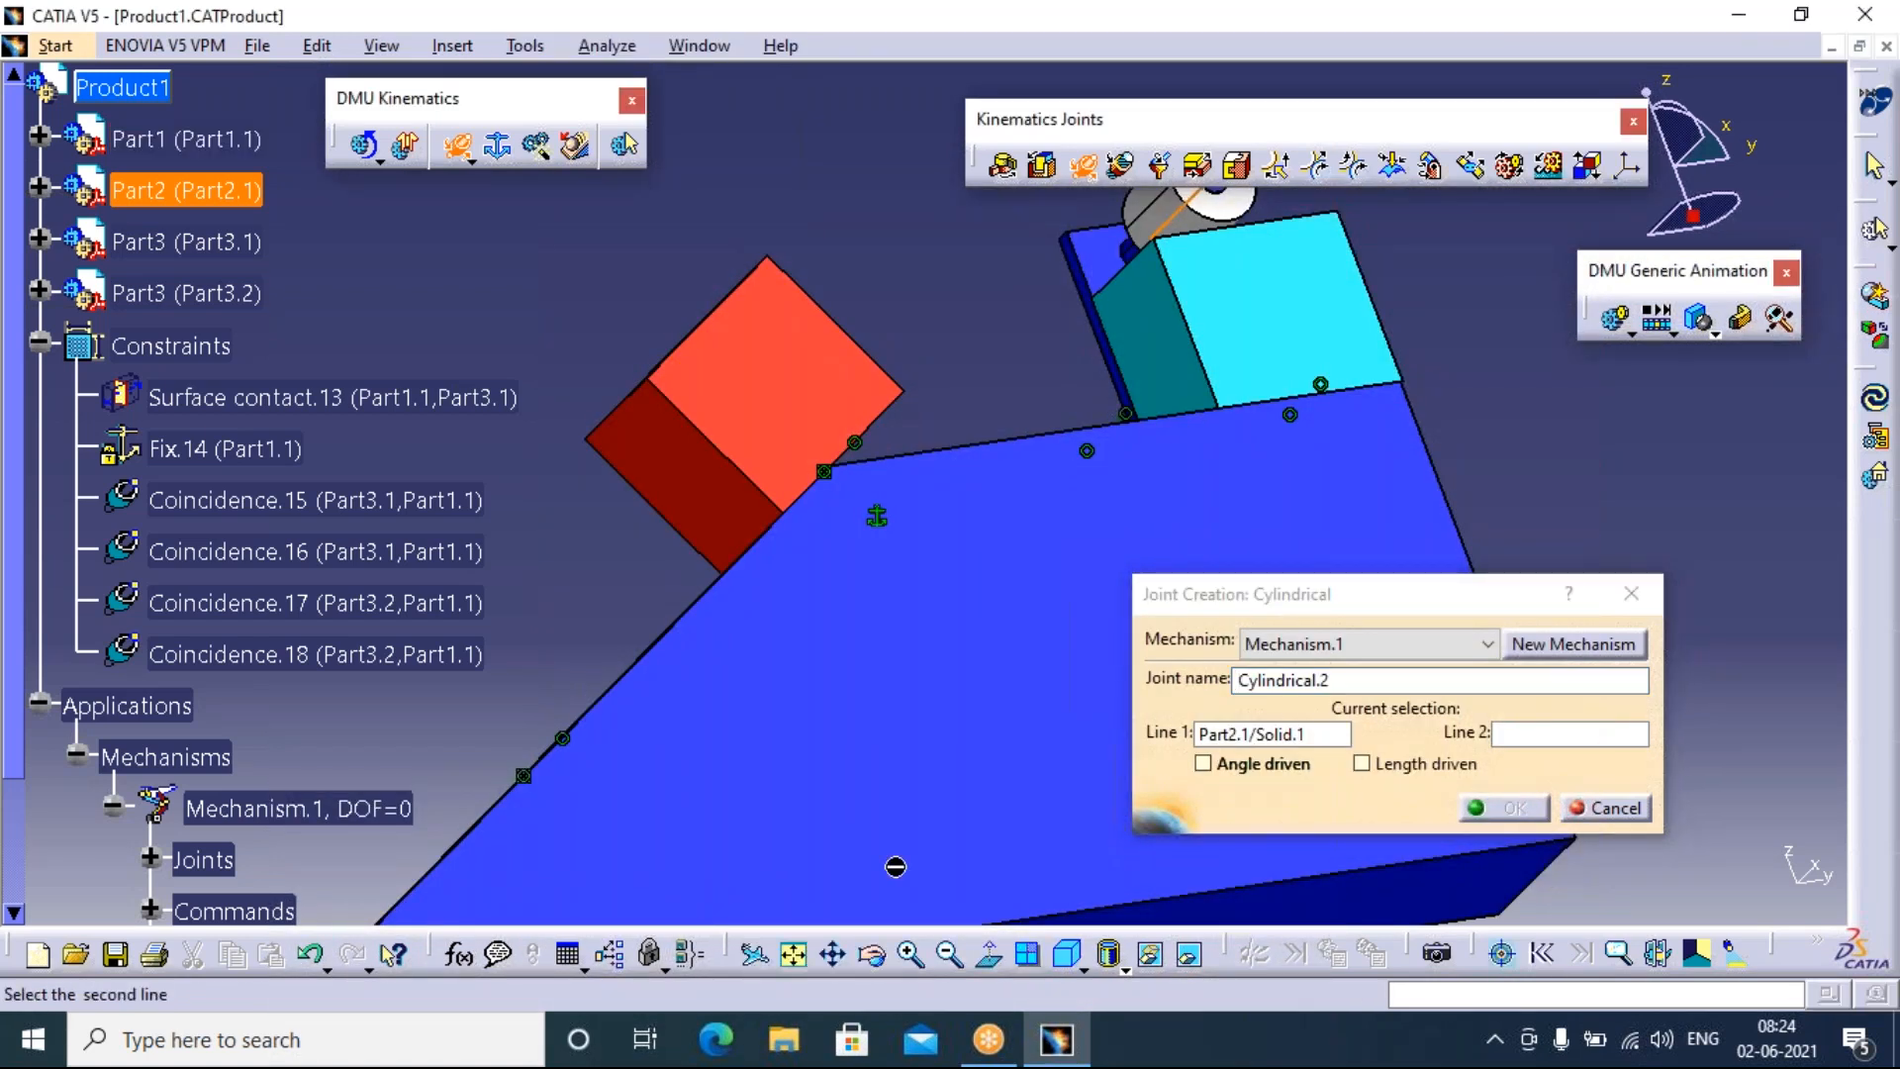
click(872, 954)
drag(819, 530, 935, 532)
click(1026, 269)
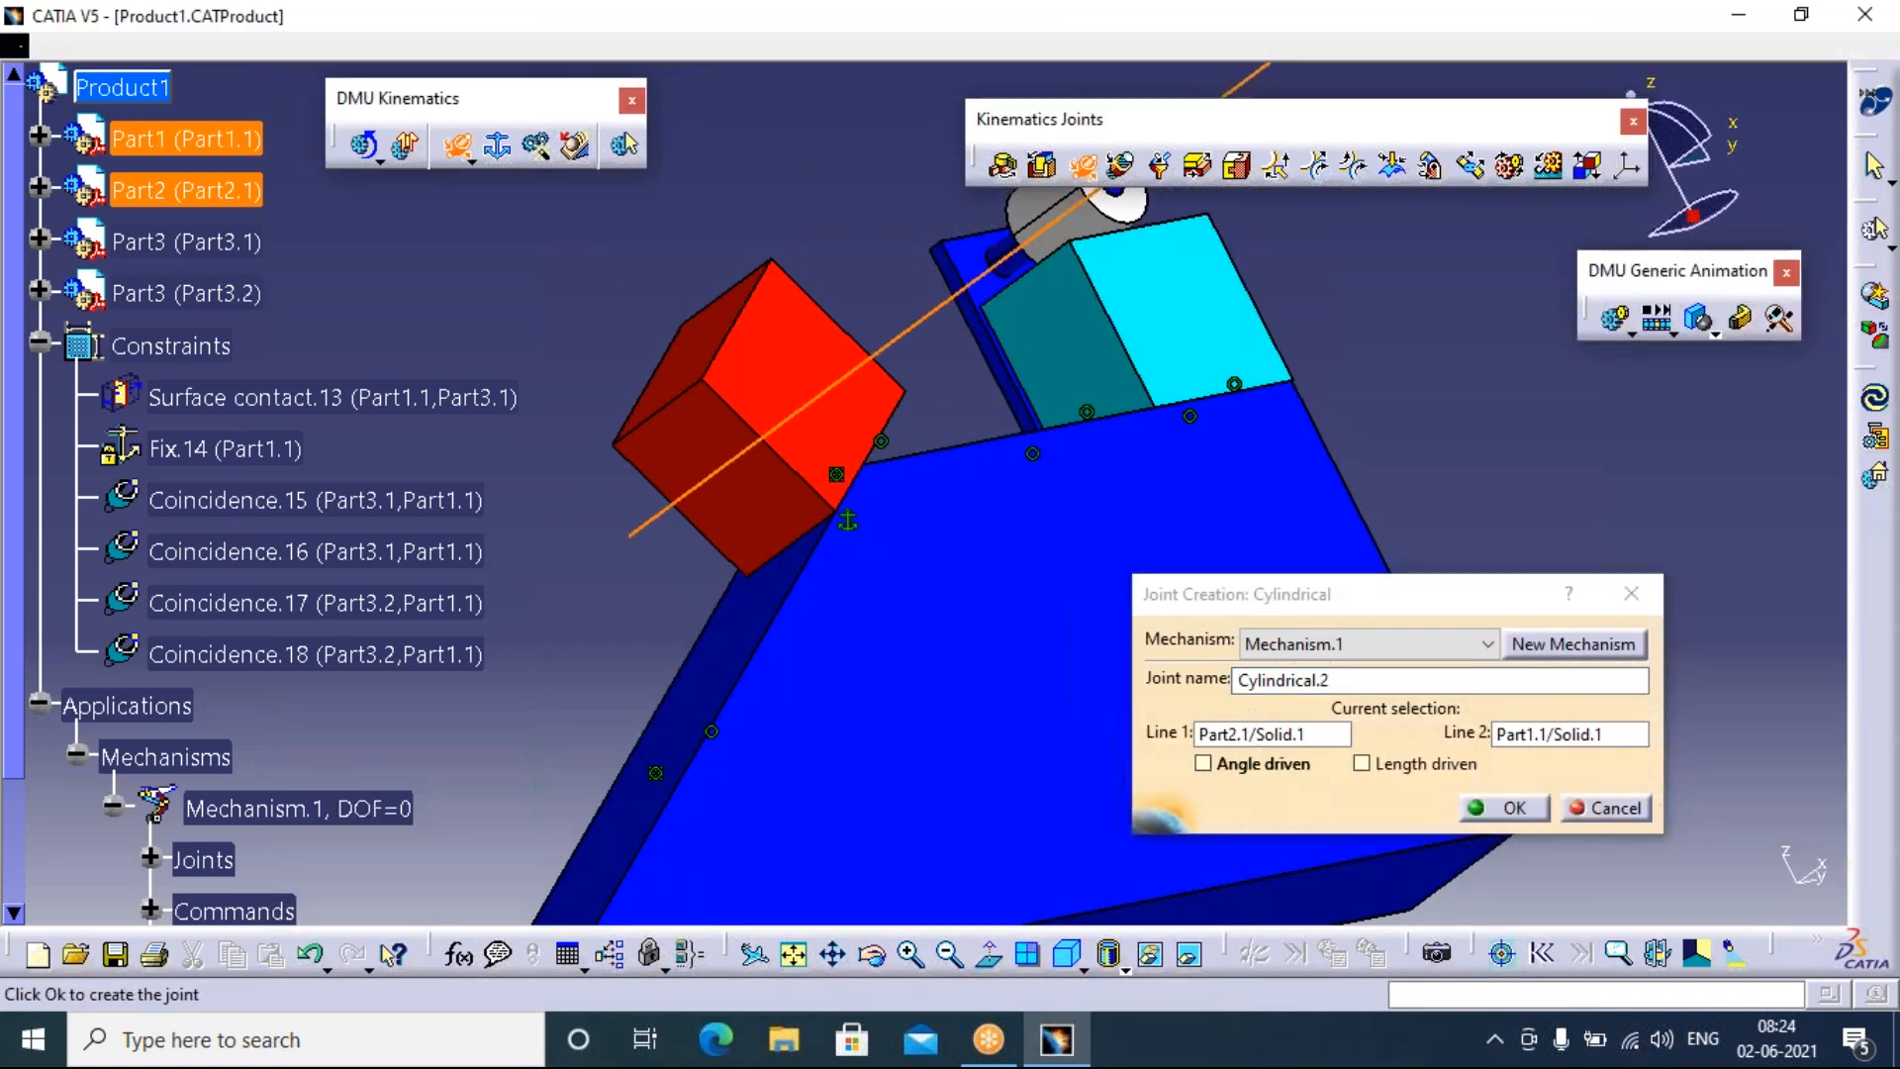
click(1203, 763)
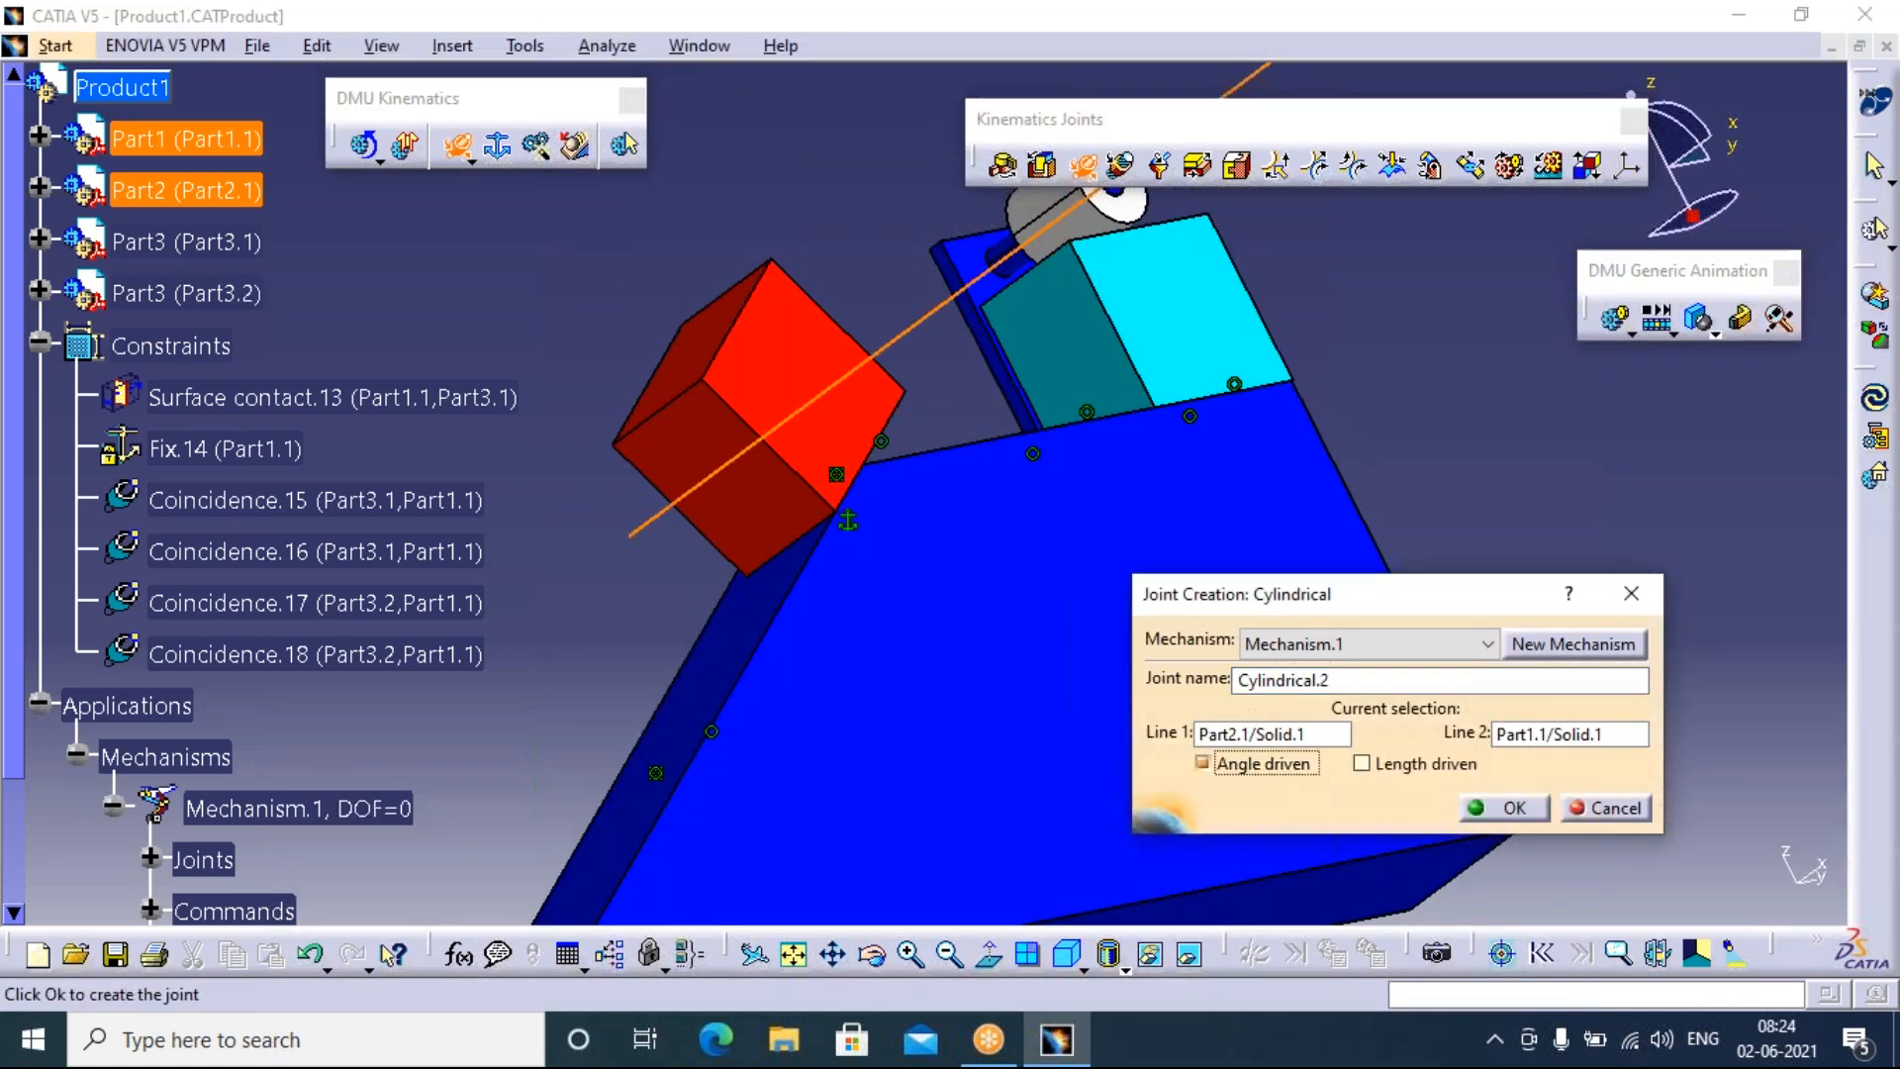
click(1506, 809)
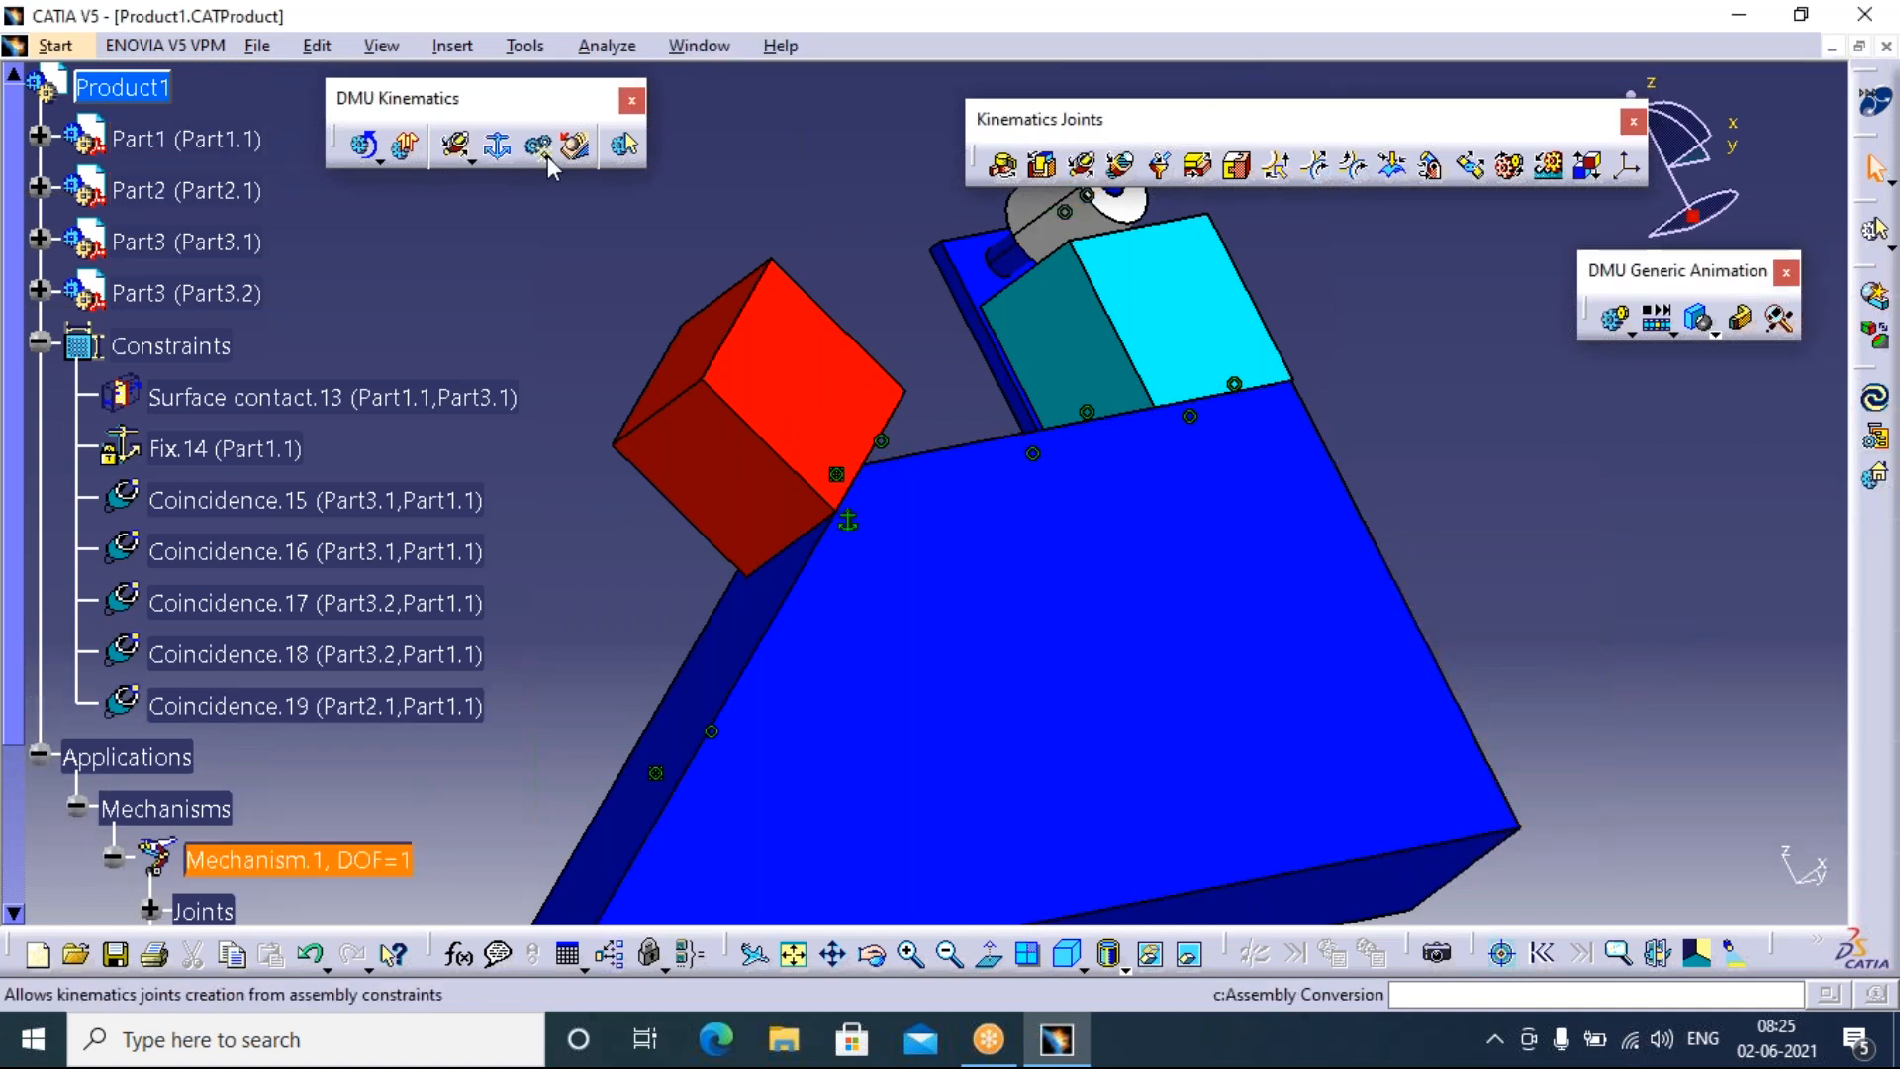
Review the mechanism analysis and remove the Angle driven command from the roller's cylindrical joint
click(624, 146)
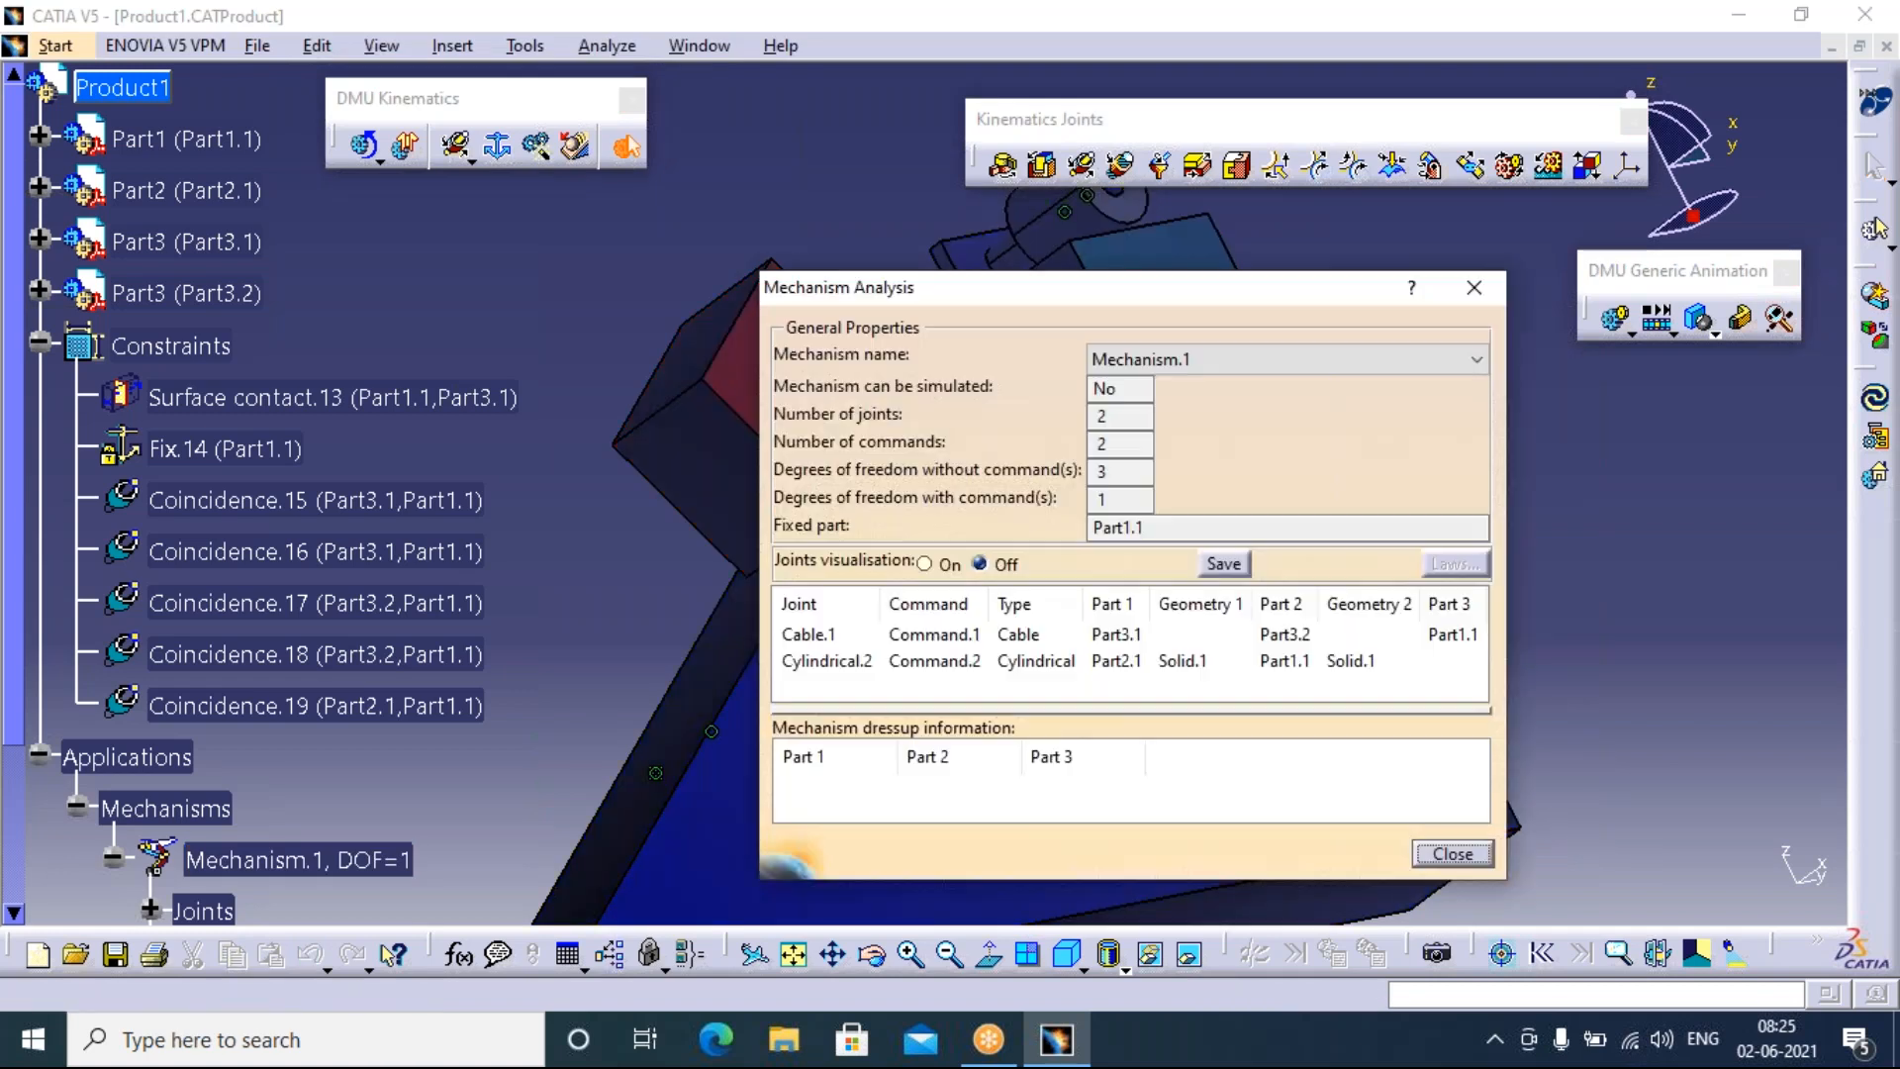
click(1482, 293)
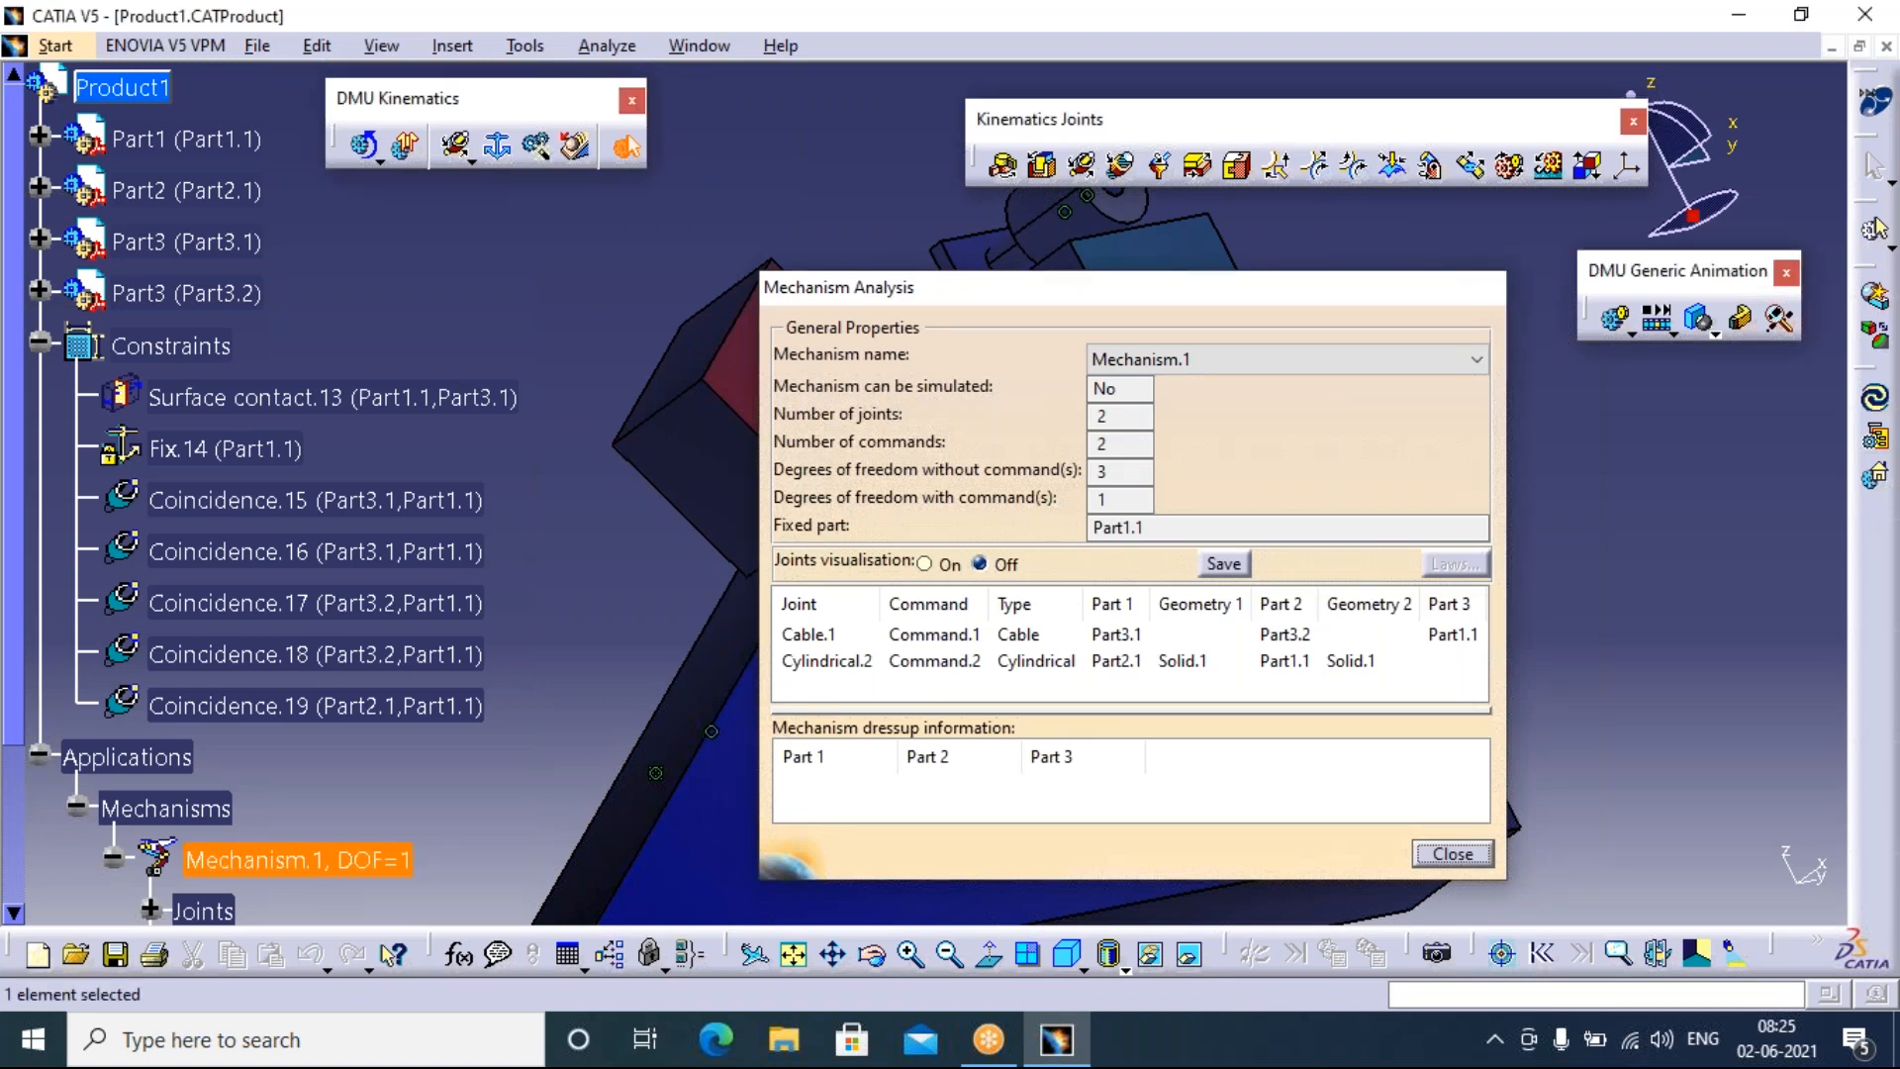
scroll(257, 776, down, 3)
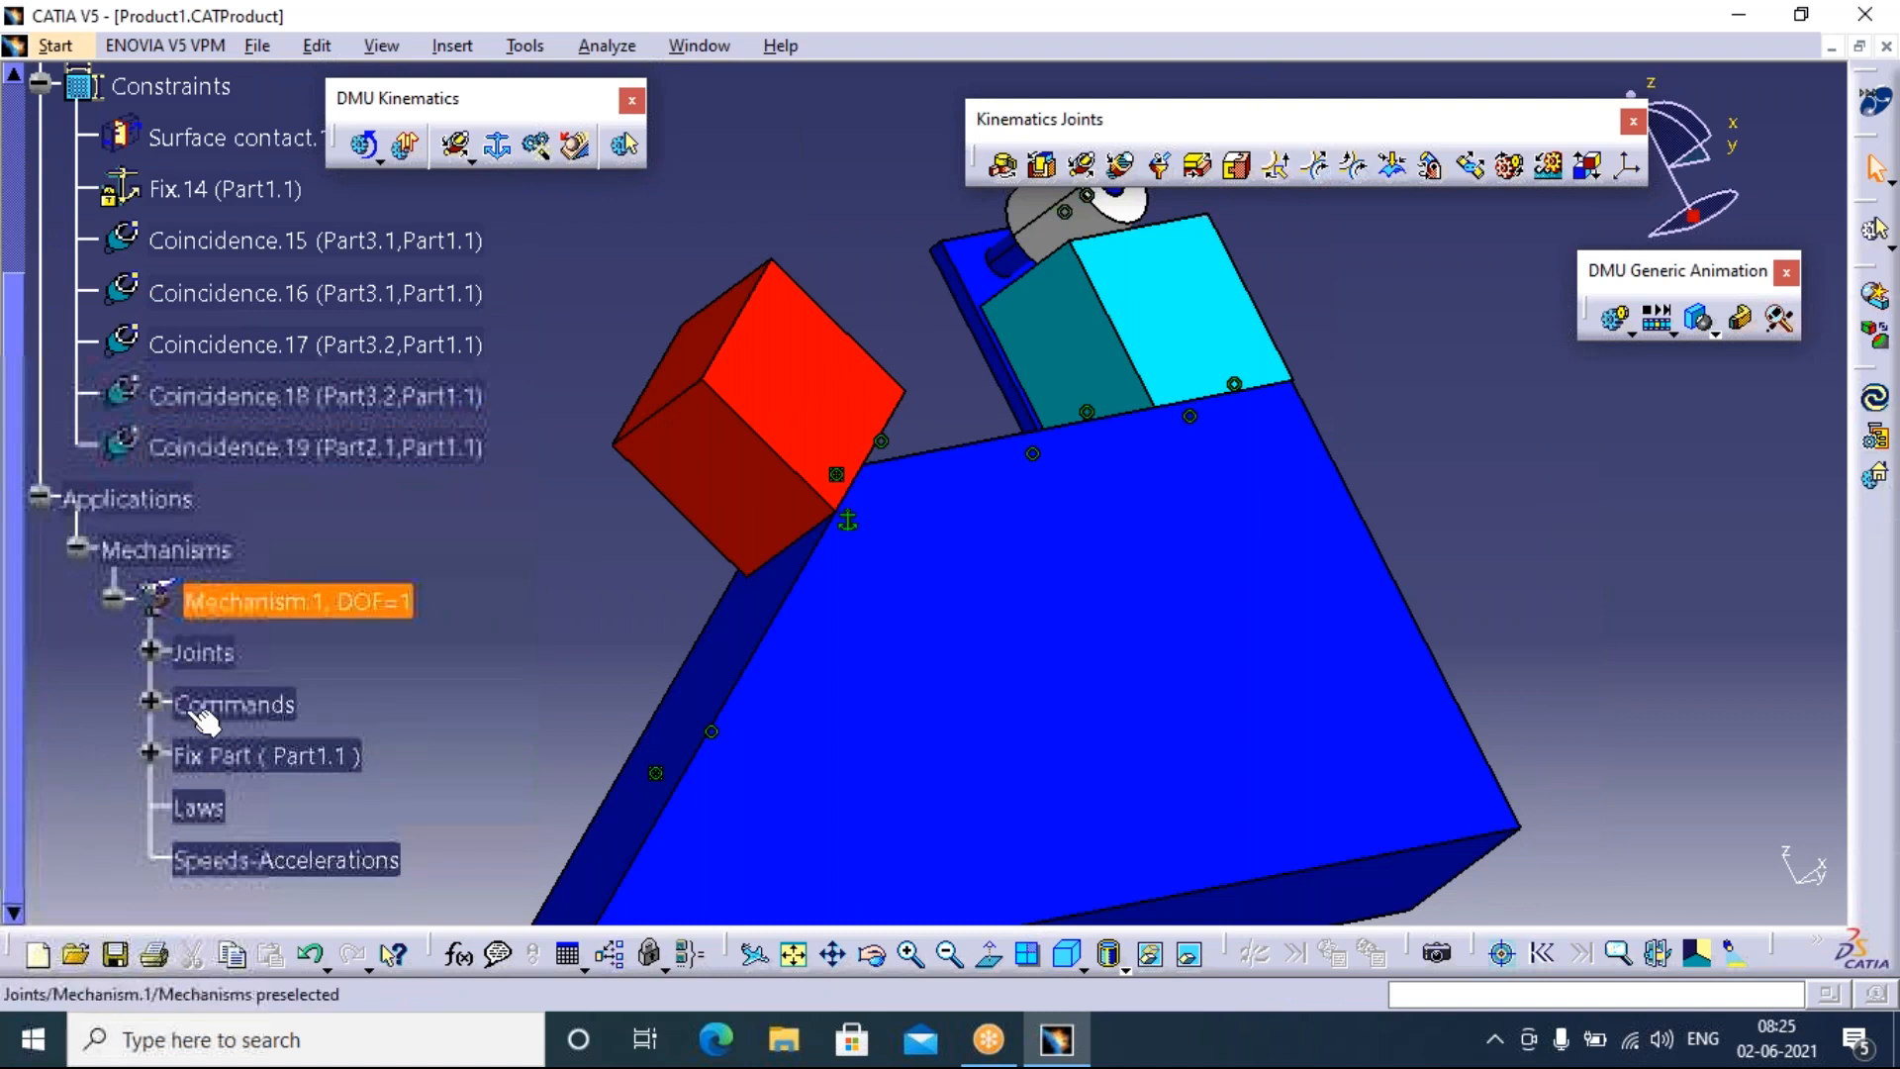
click(150, 650)
double_click(227, 752)
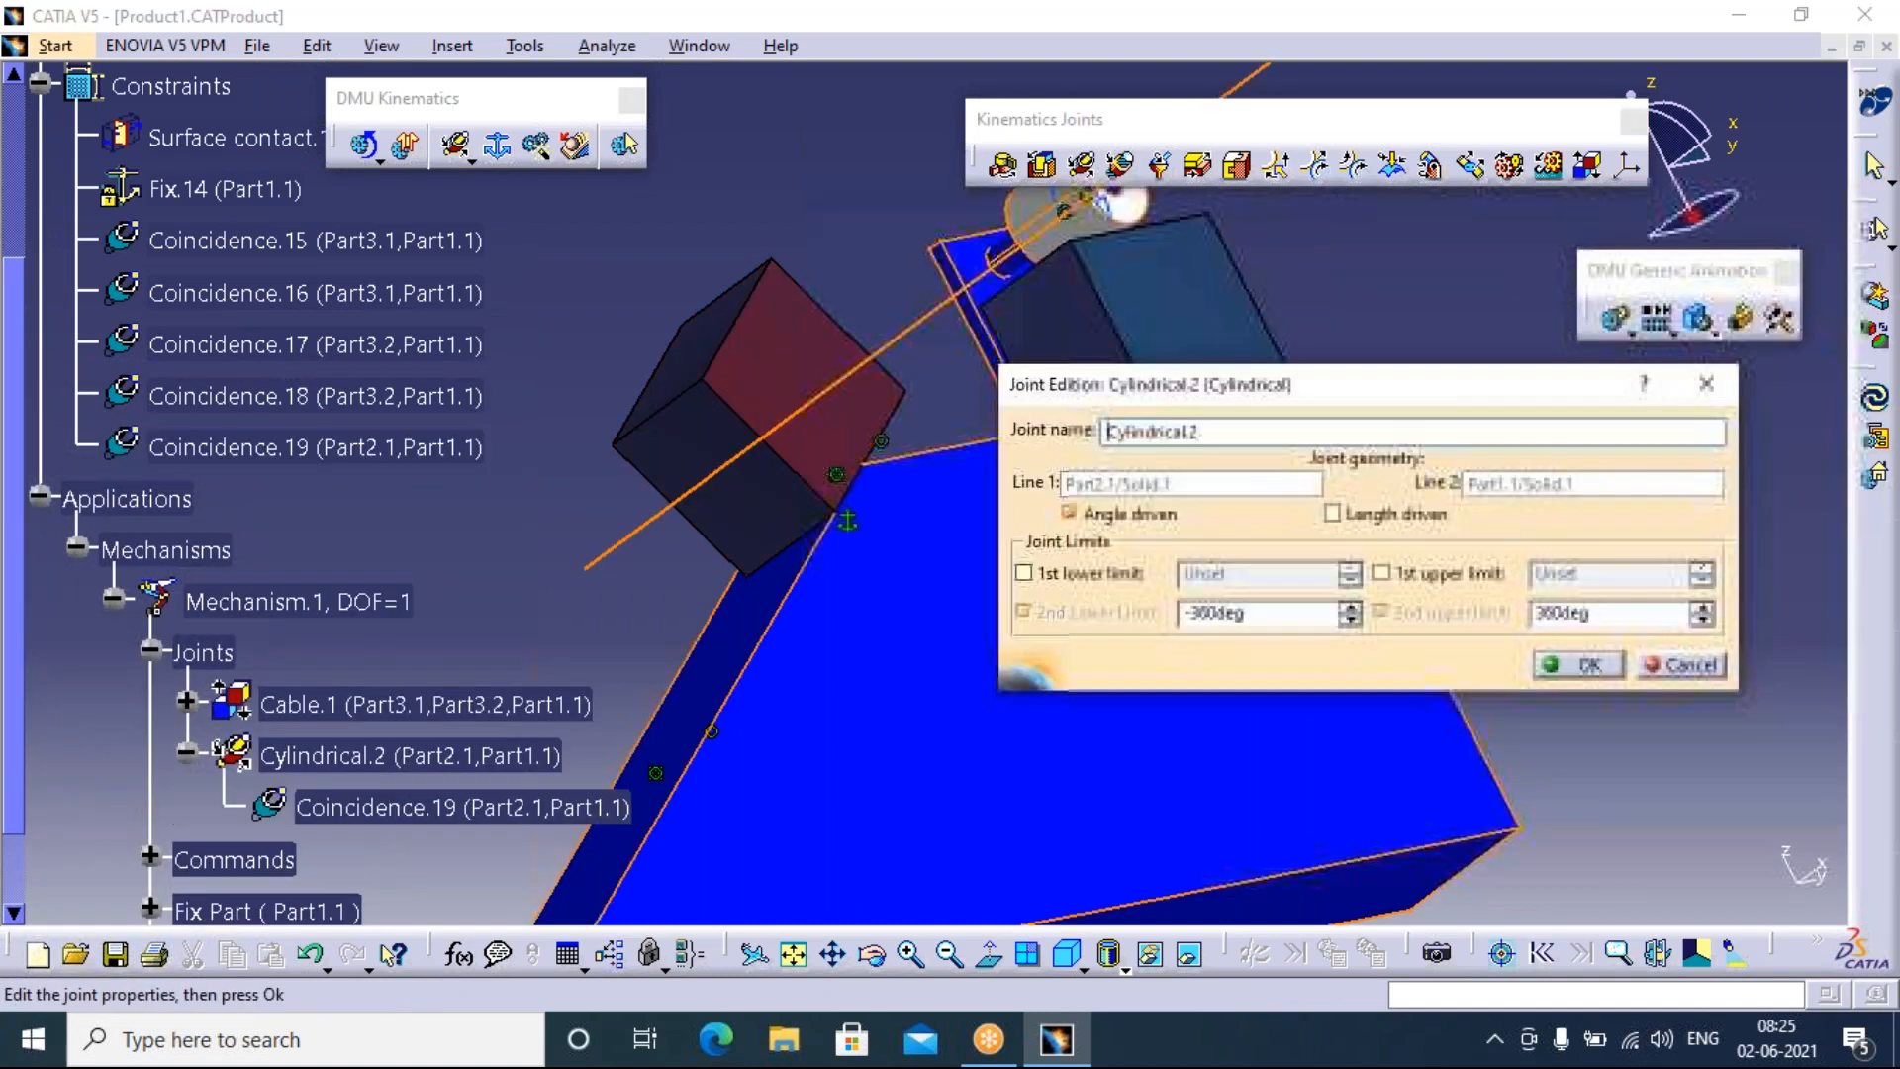
click(1069, 512)
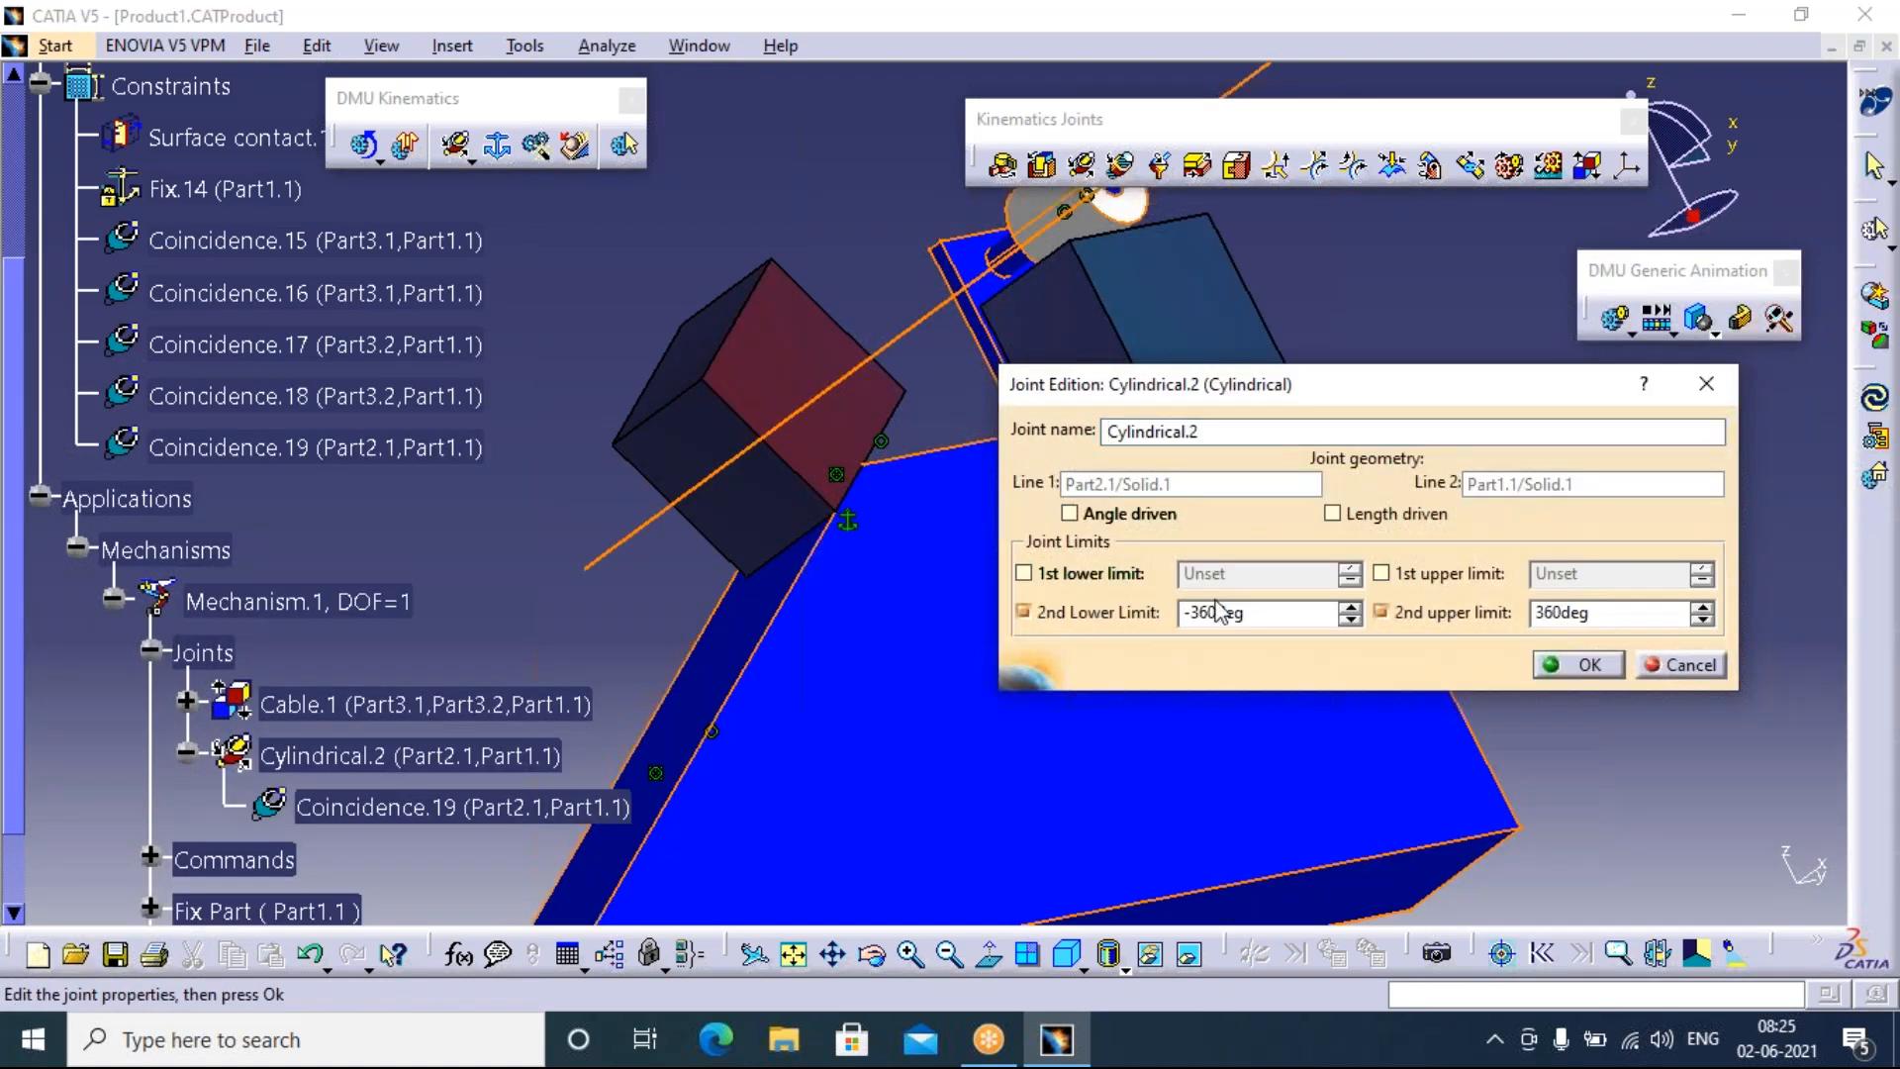
click(1533, 660)
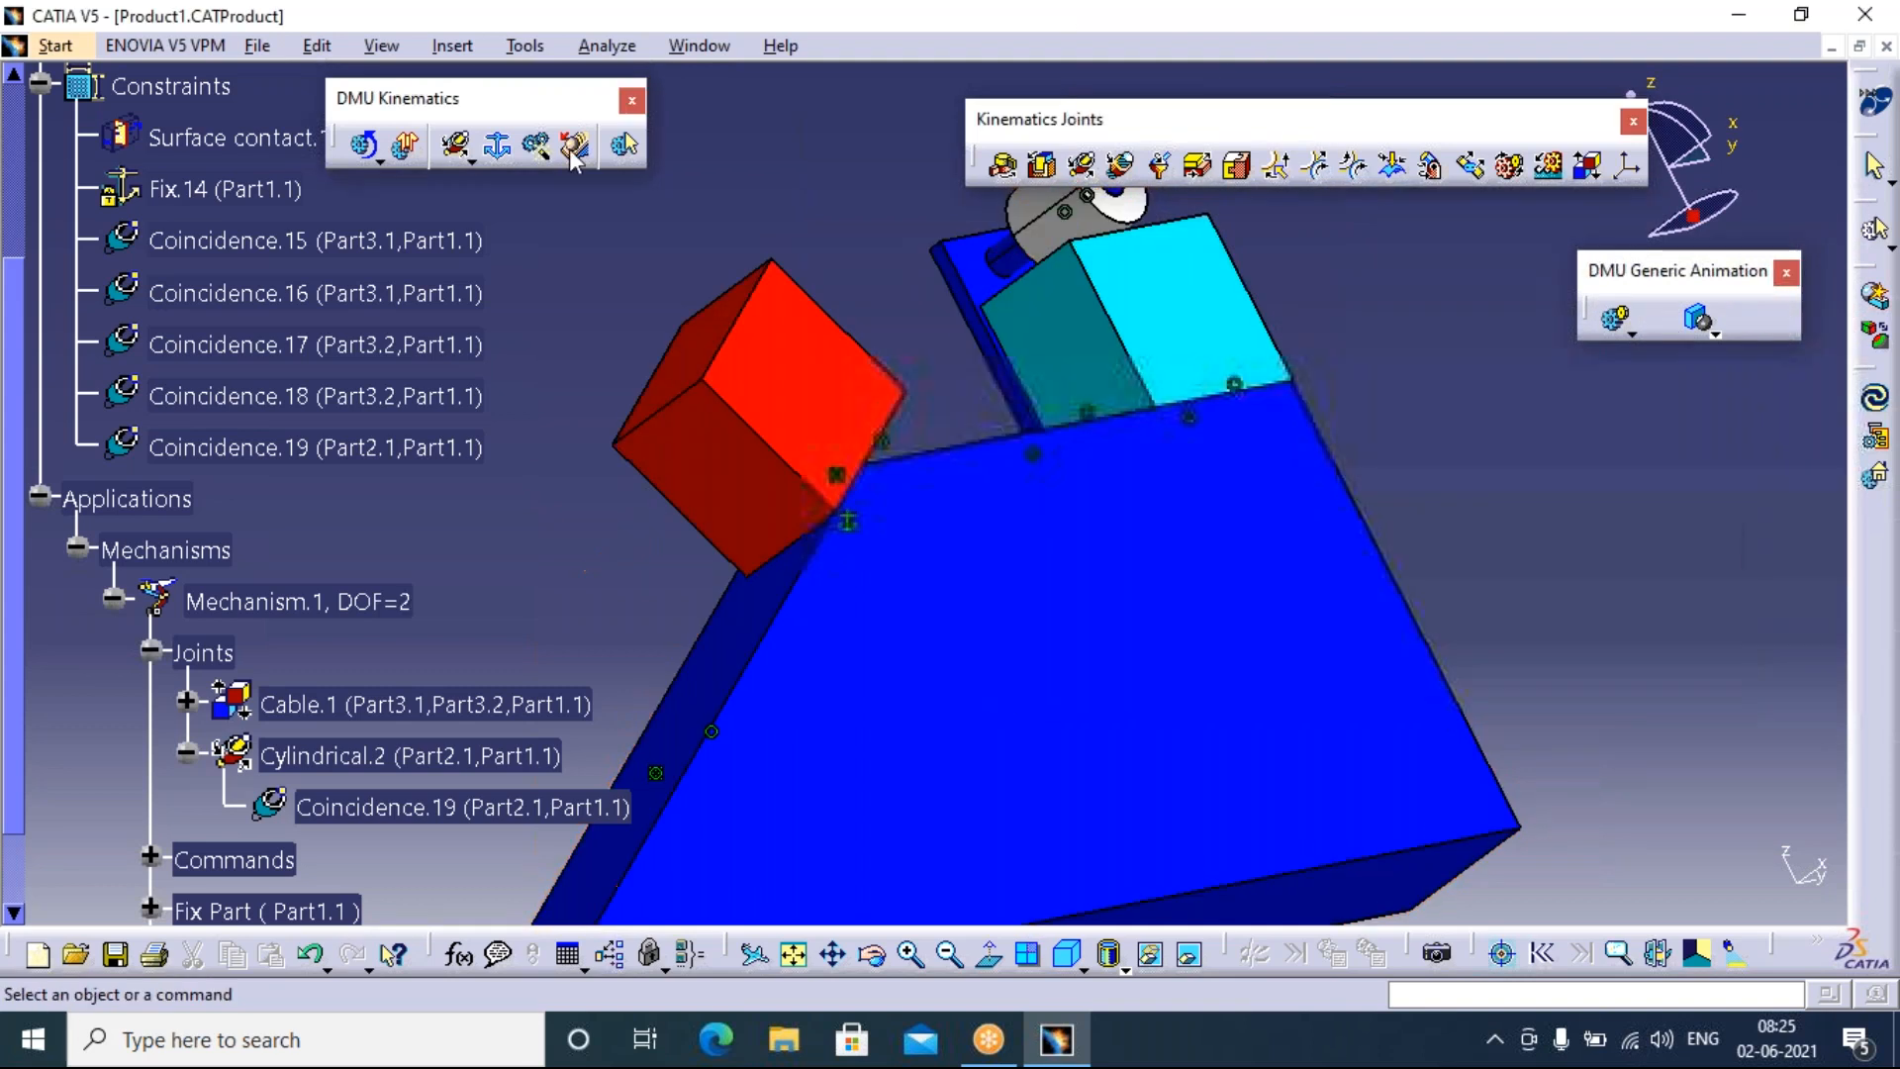
Check the mechanism's joints, commands and degrees of freedom, and try to simulate Mechanism.1 with commands
click(624, 146)
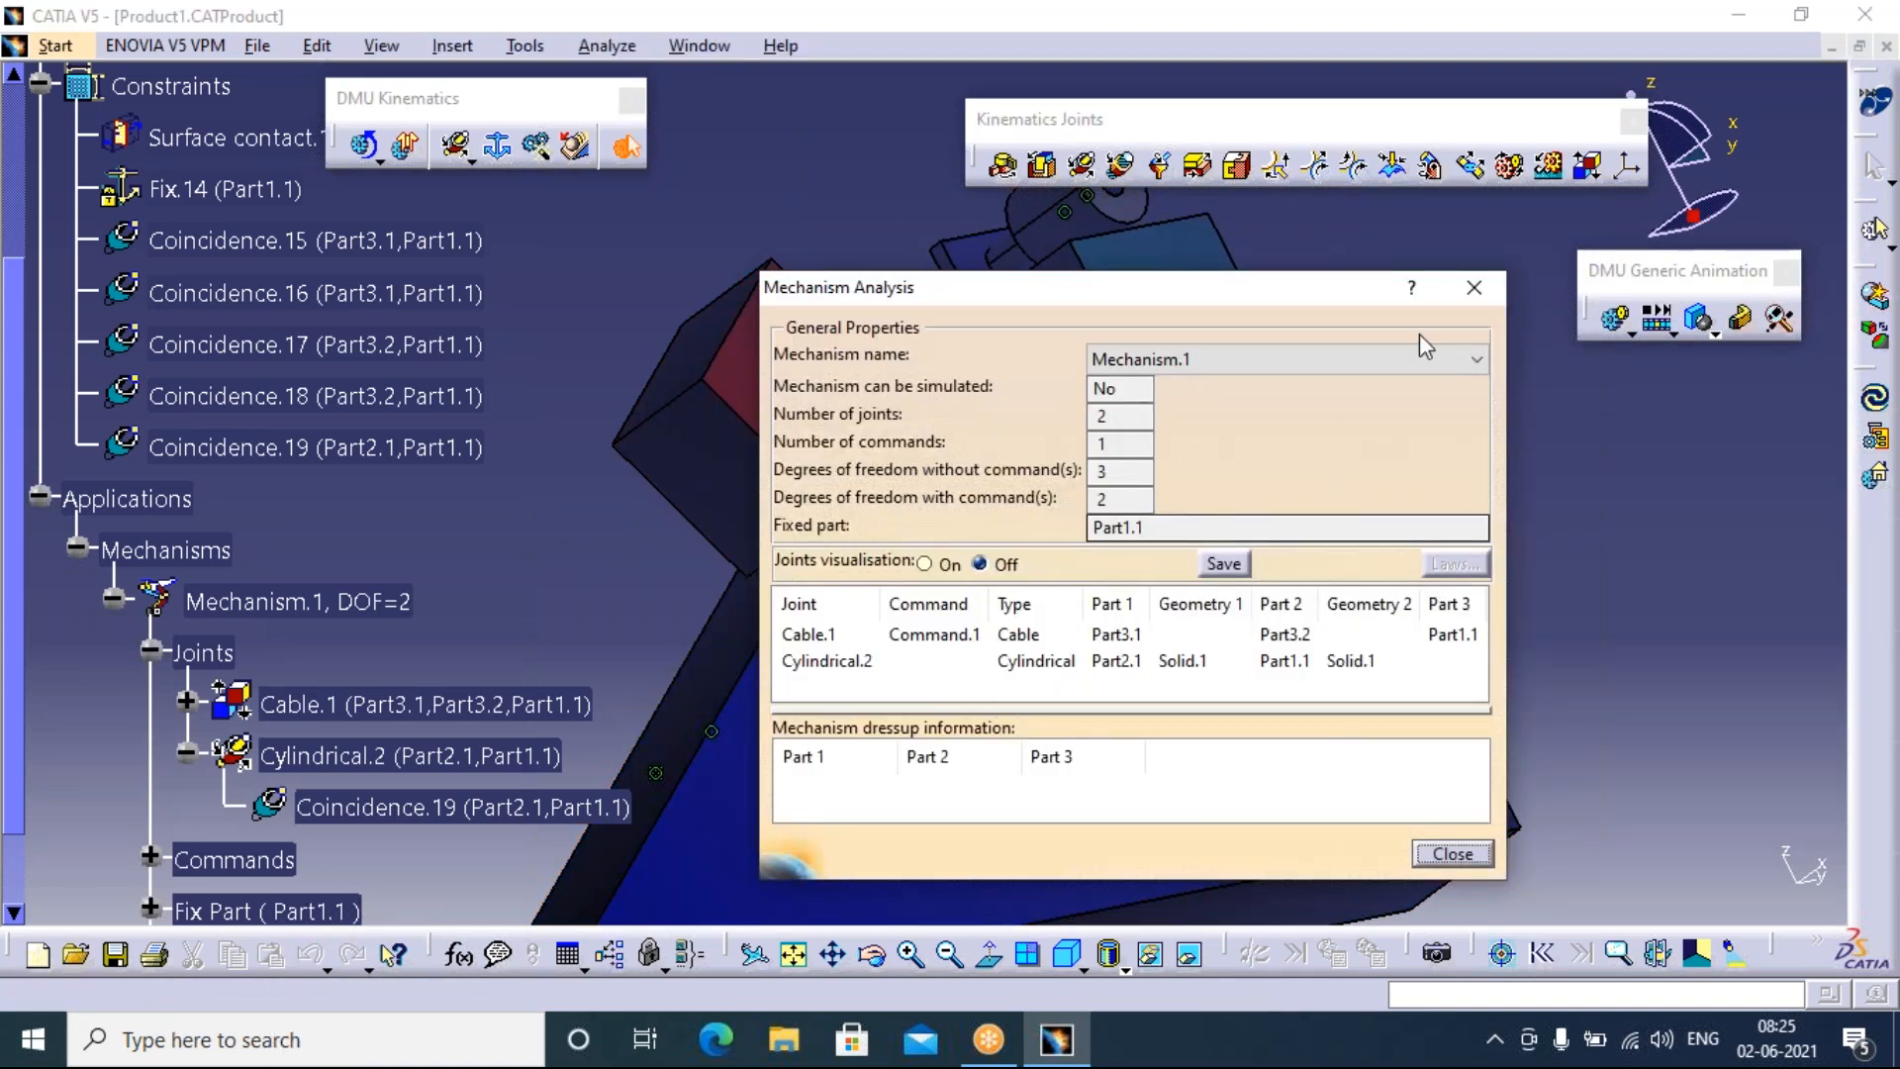
click(1473, 287)
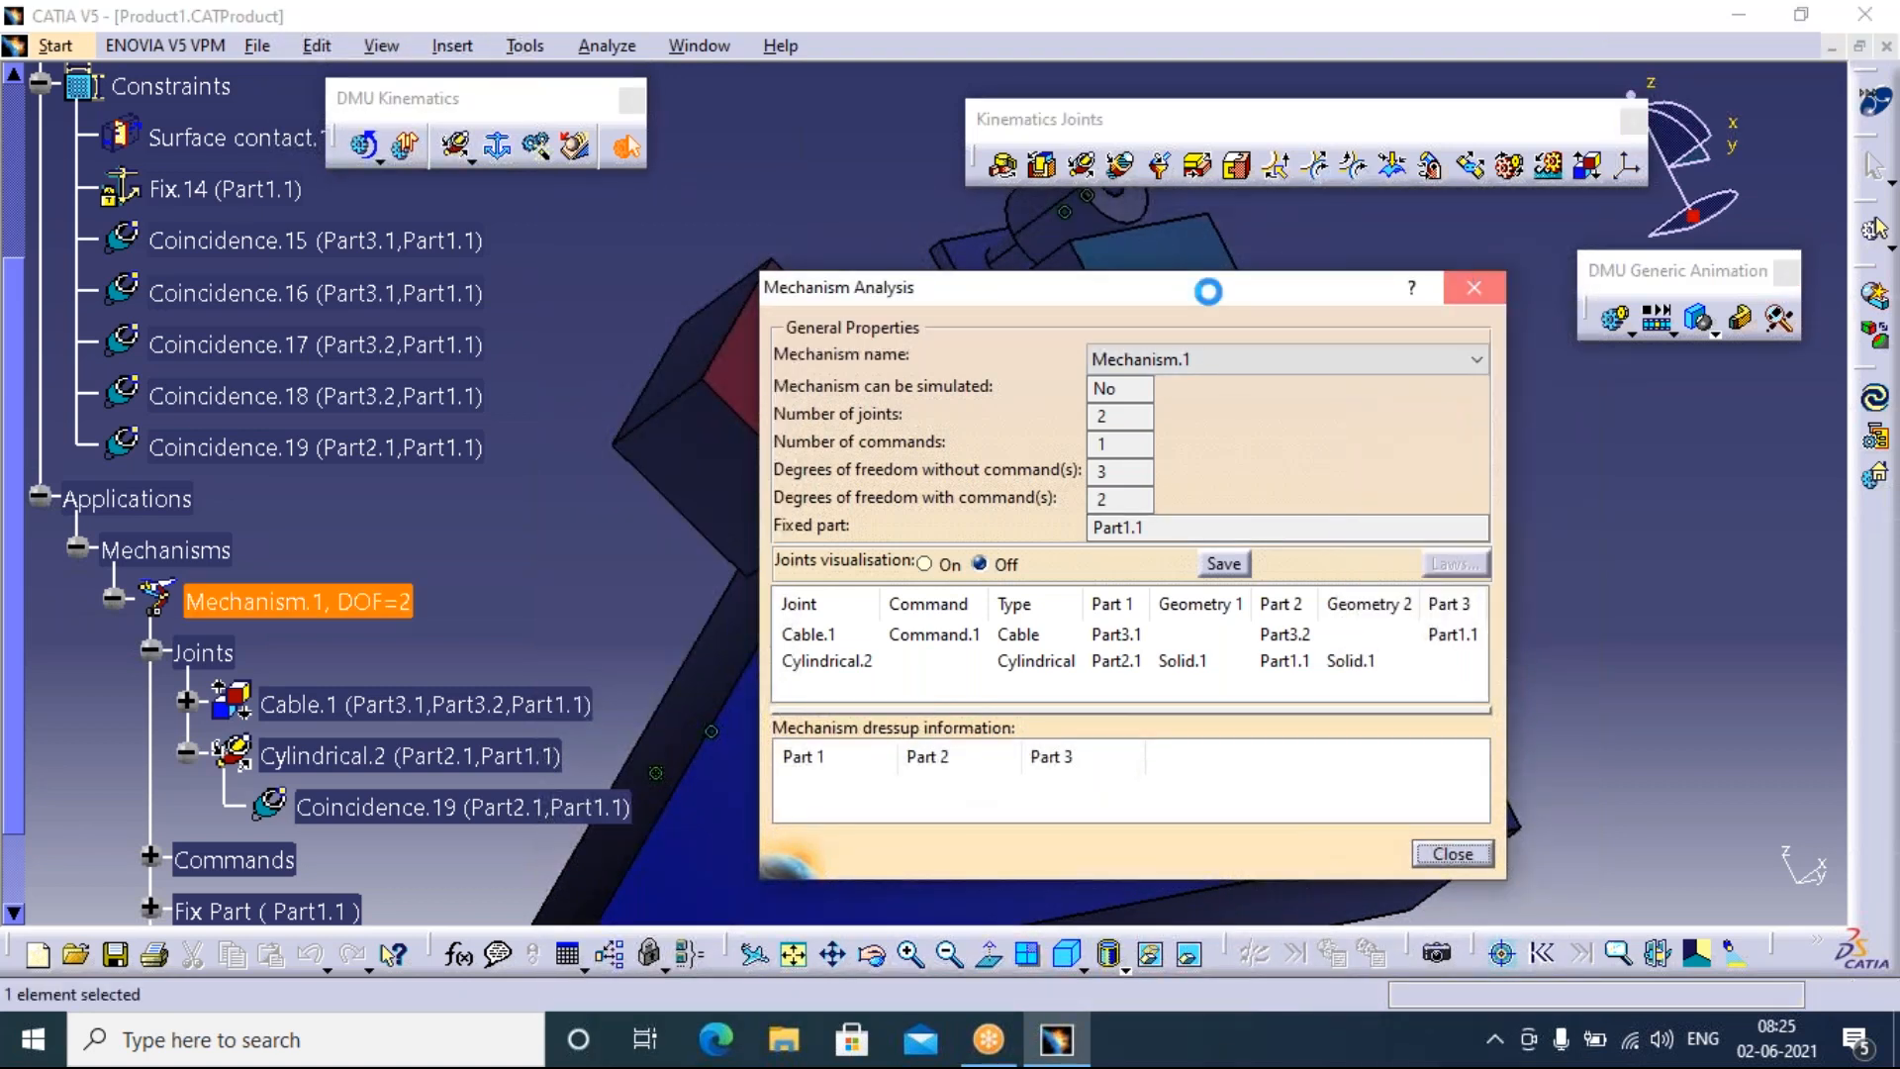
click(363, 145)
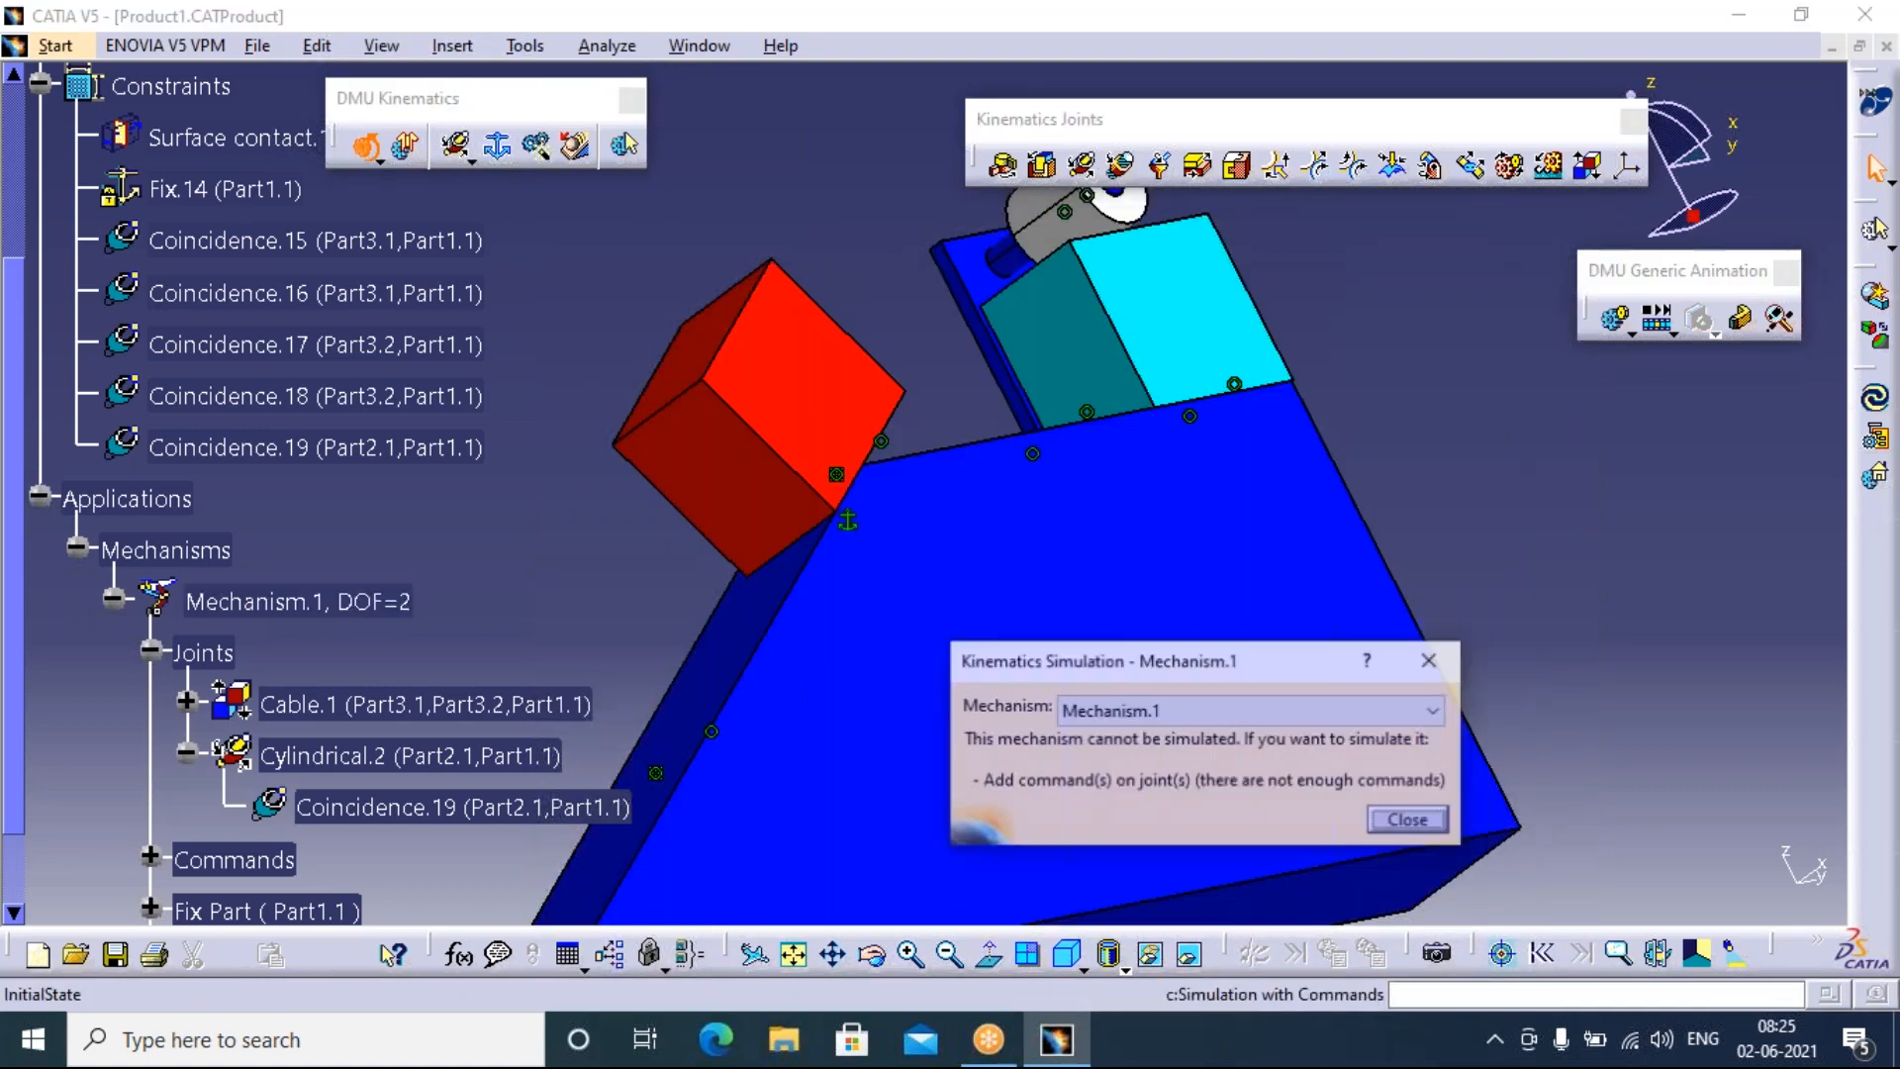
click(1408, 821)
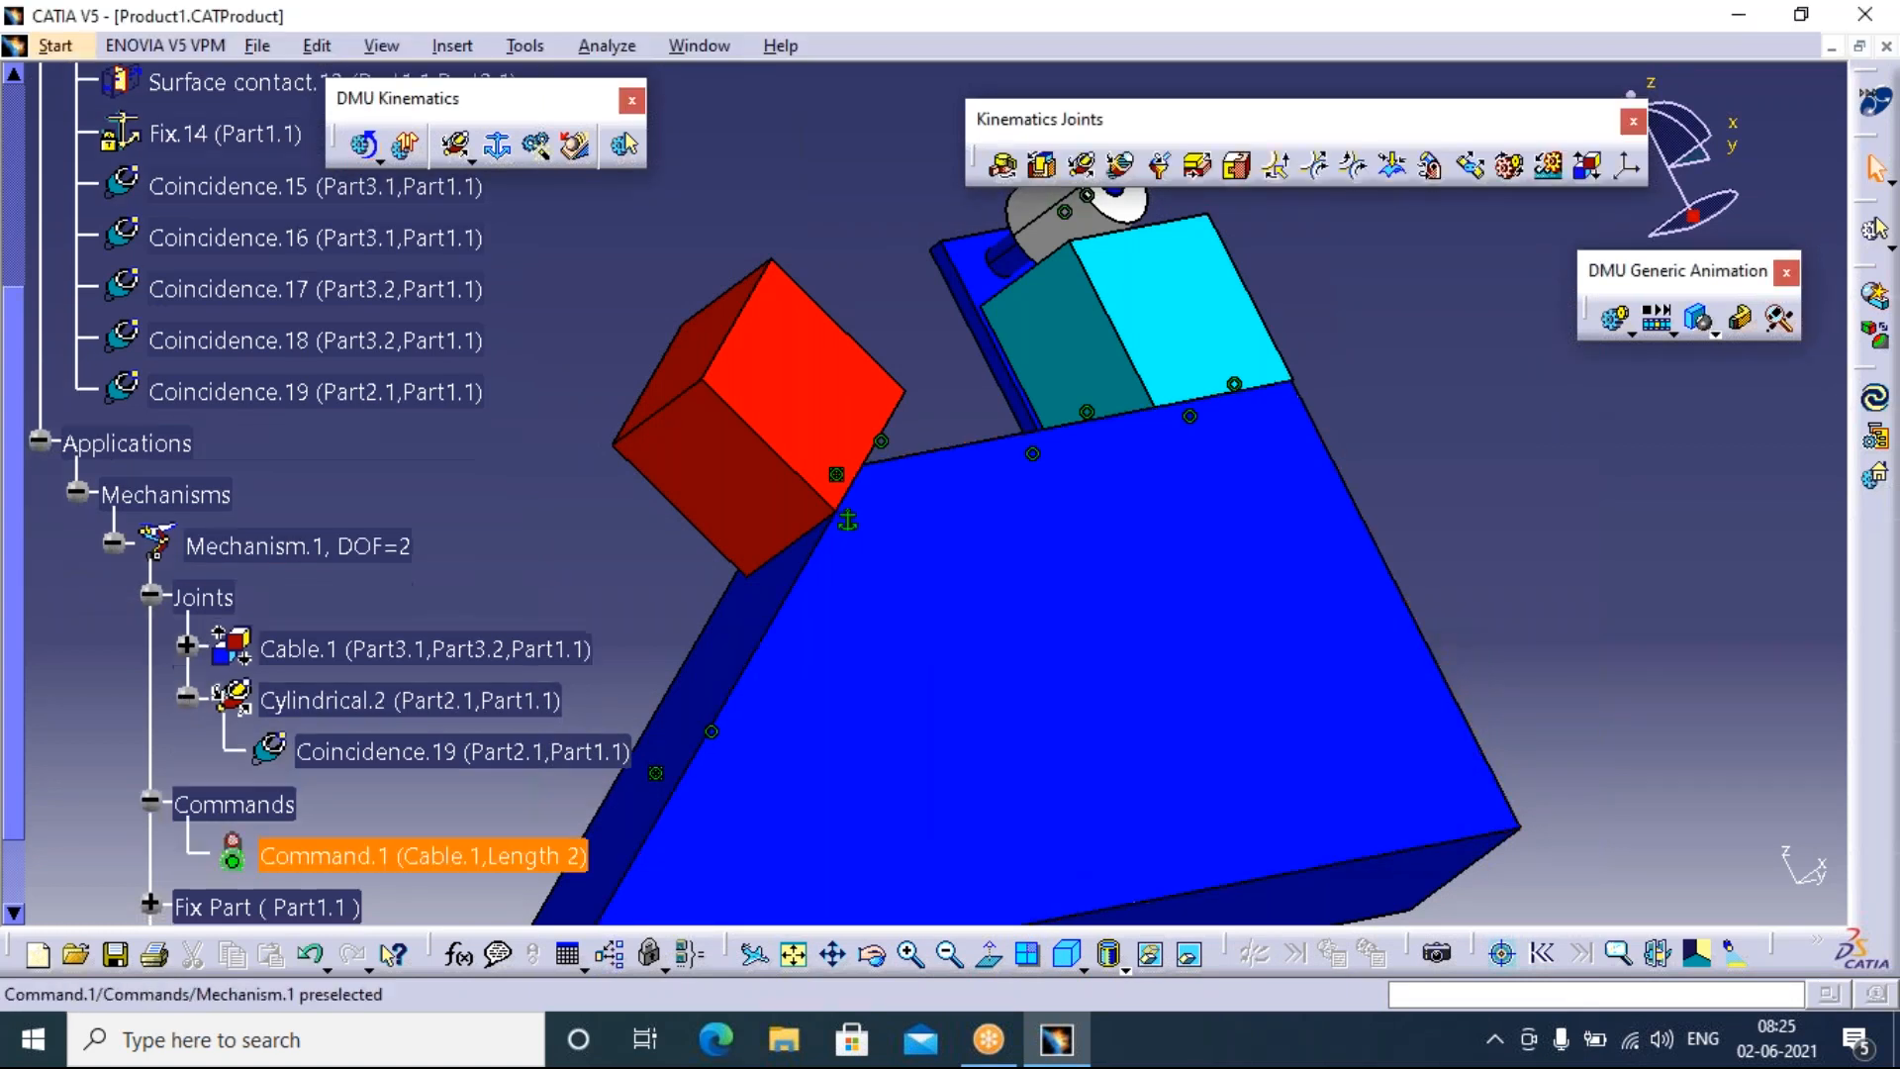
click(633, 157)
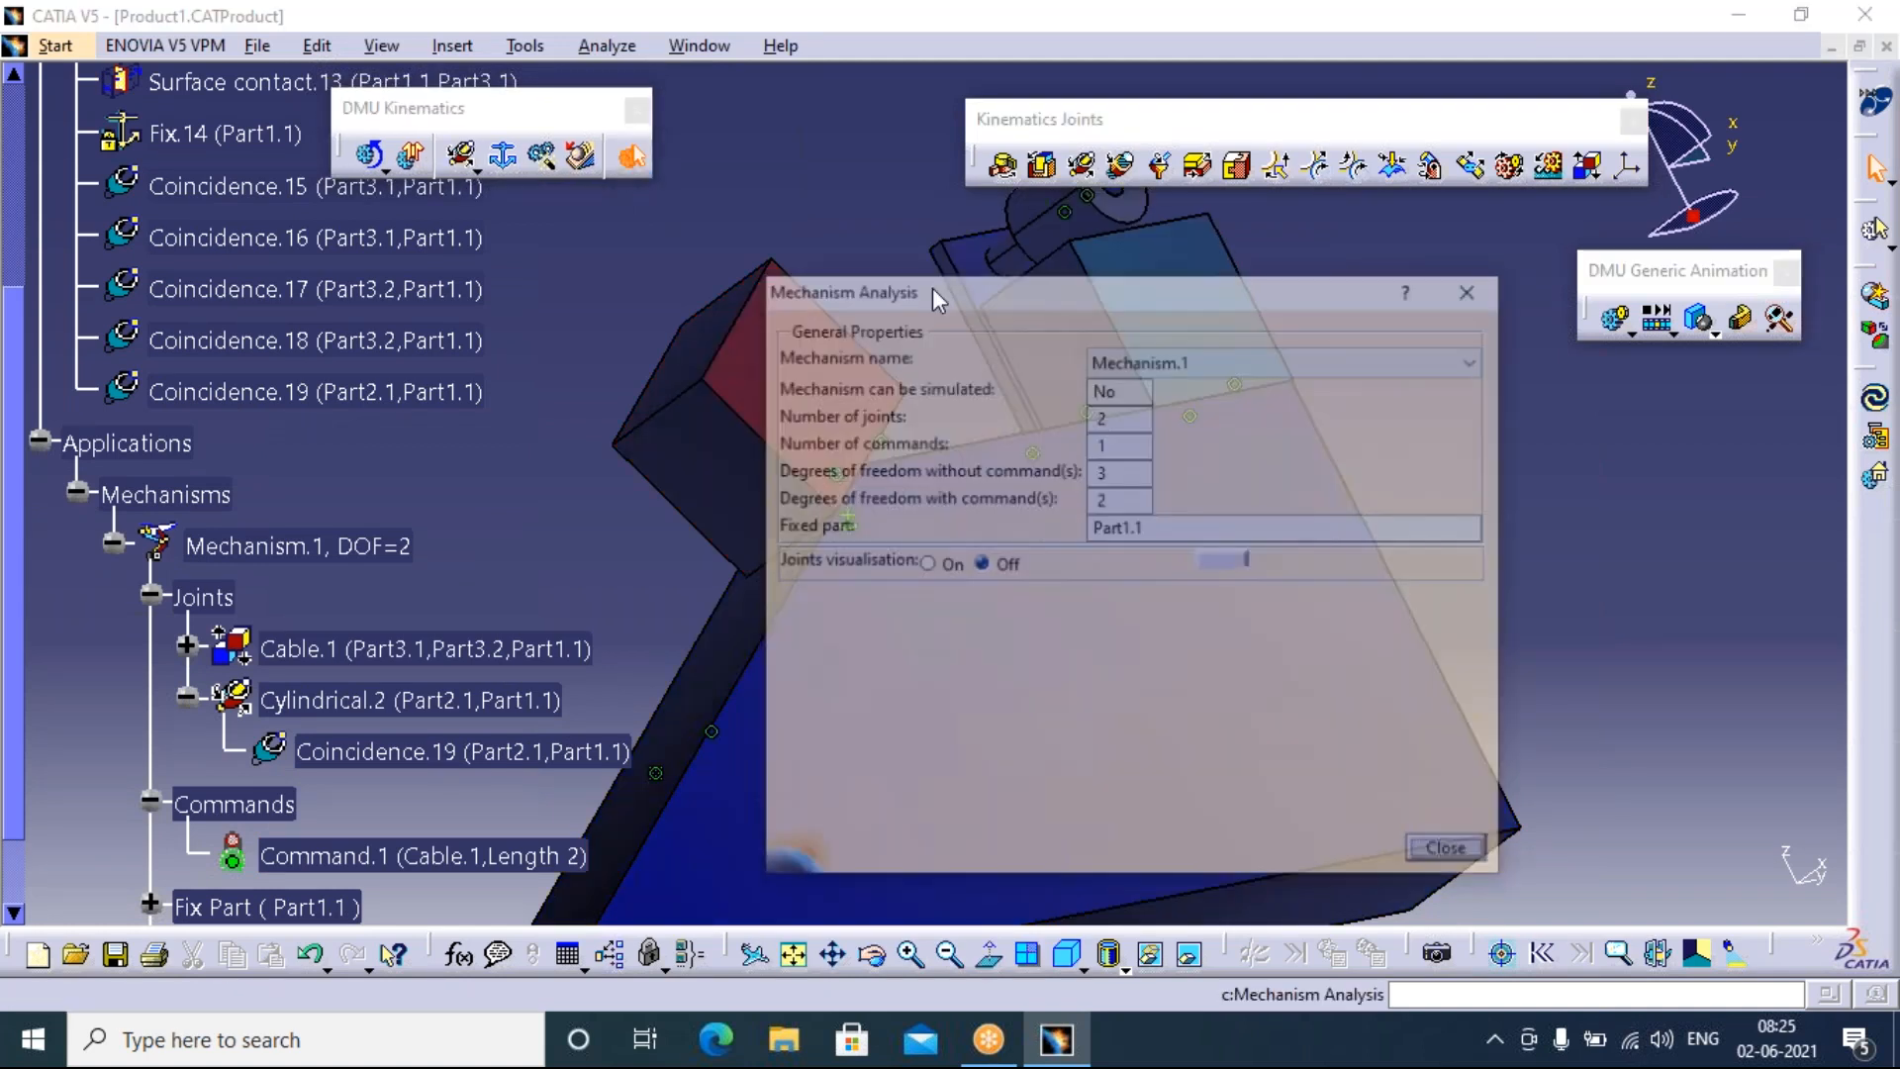
click(1452, 853)
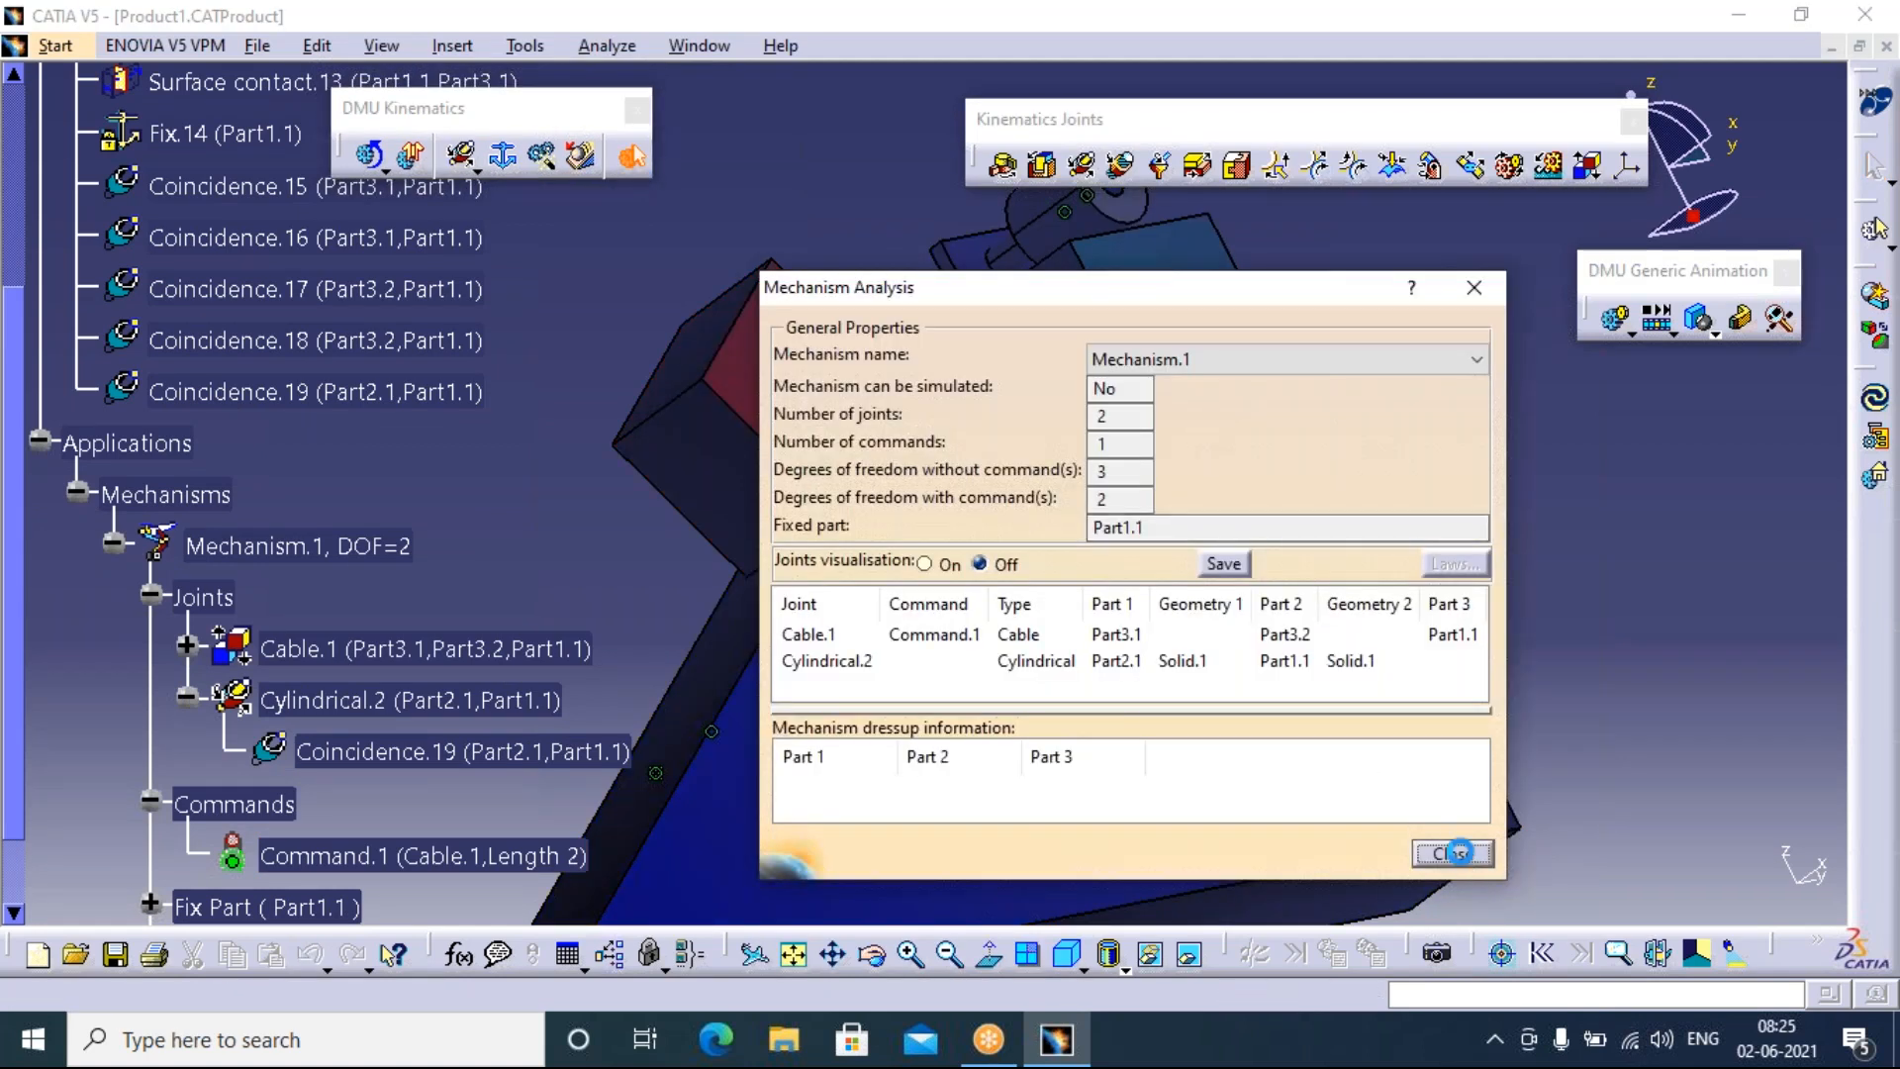
Delete the roller's cylindrical joint together with all its children and recheck the mechanism analysis
click(448, 702)
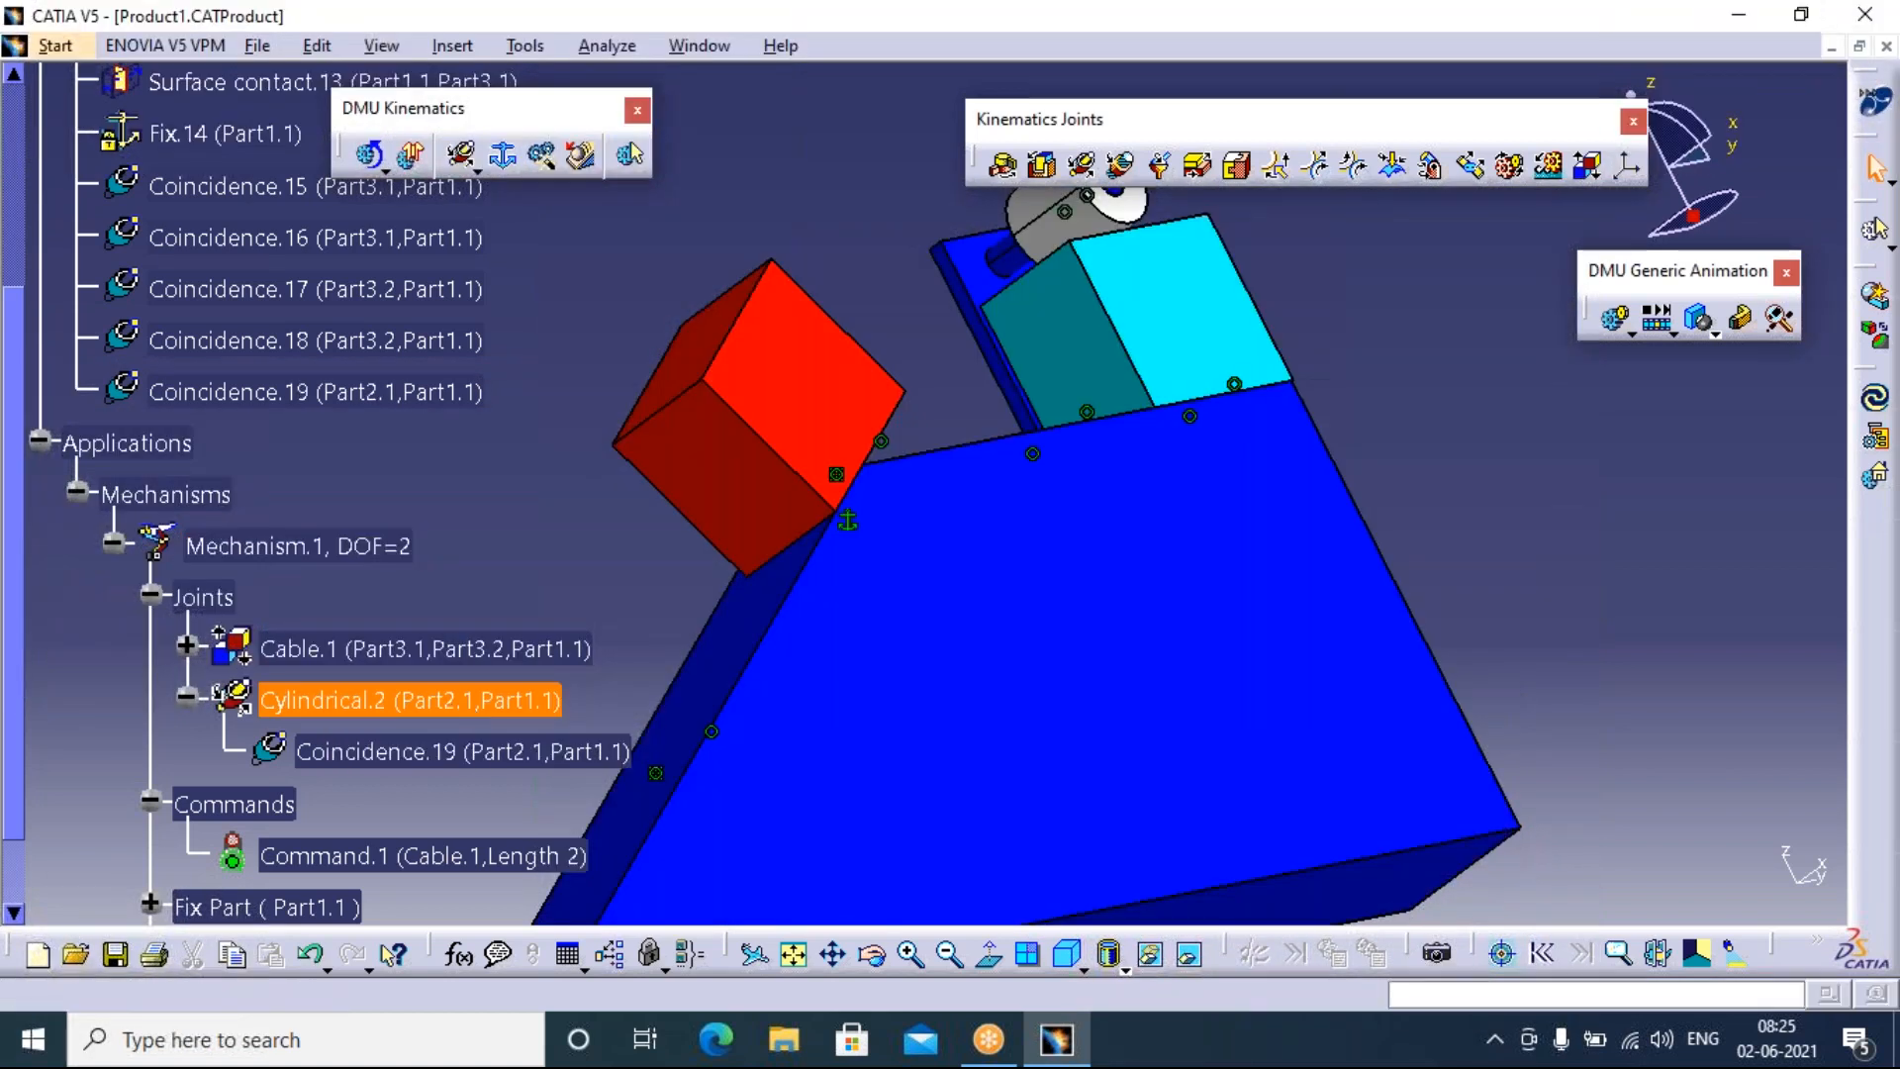
right_click(447, 703)
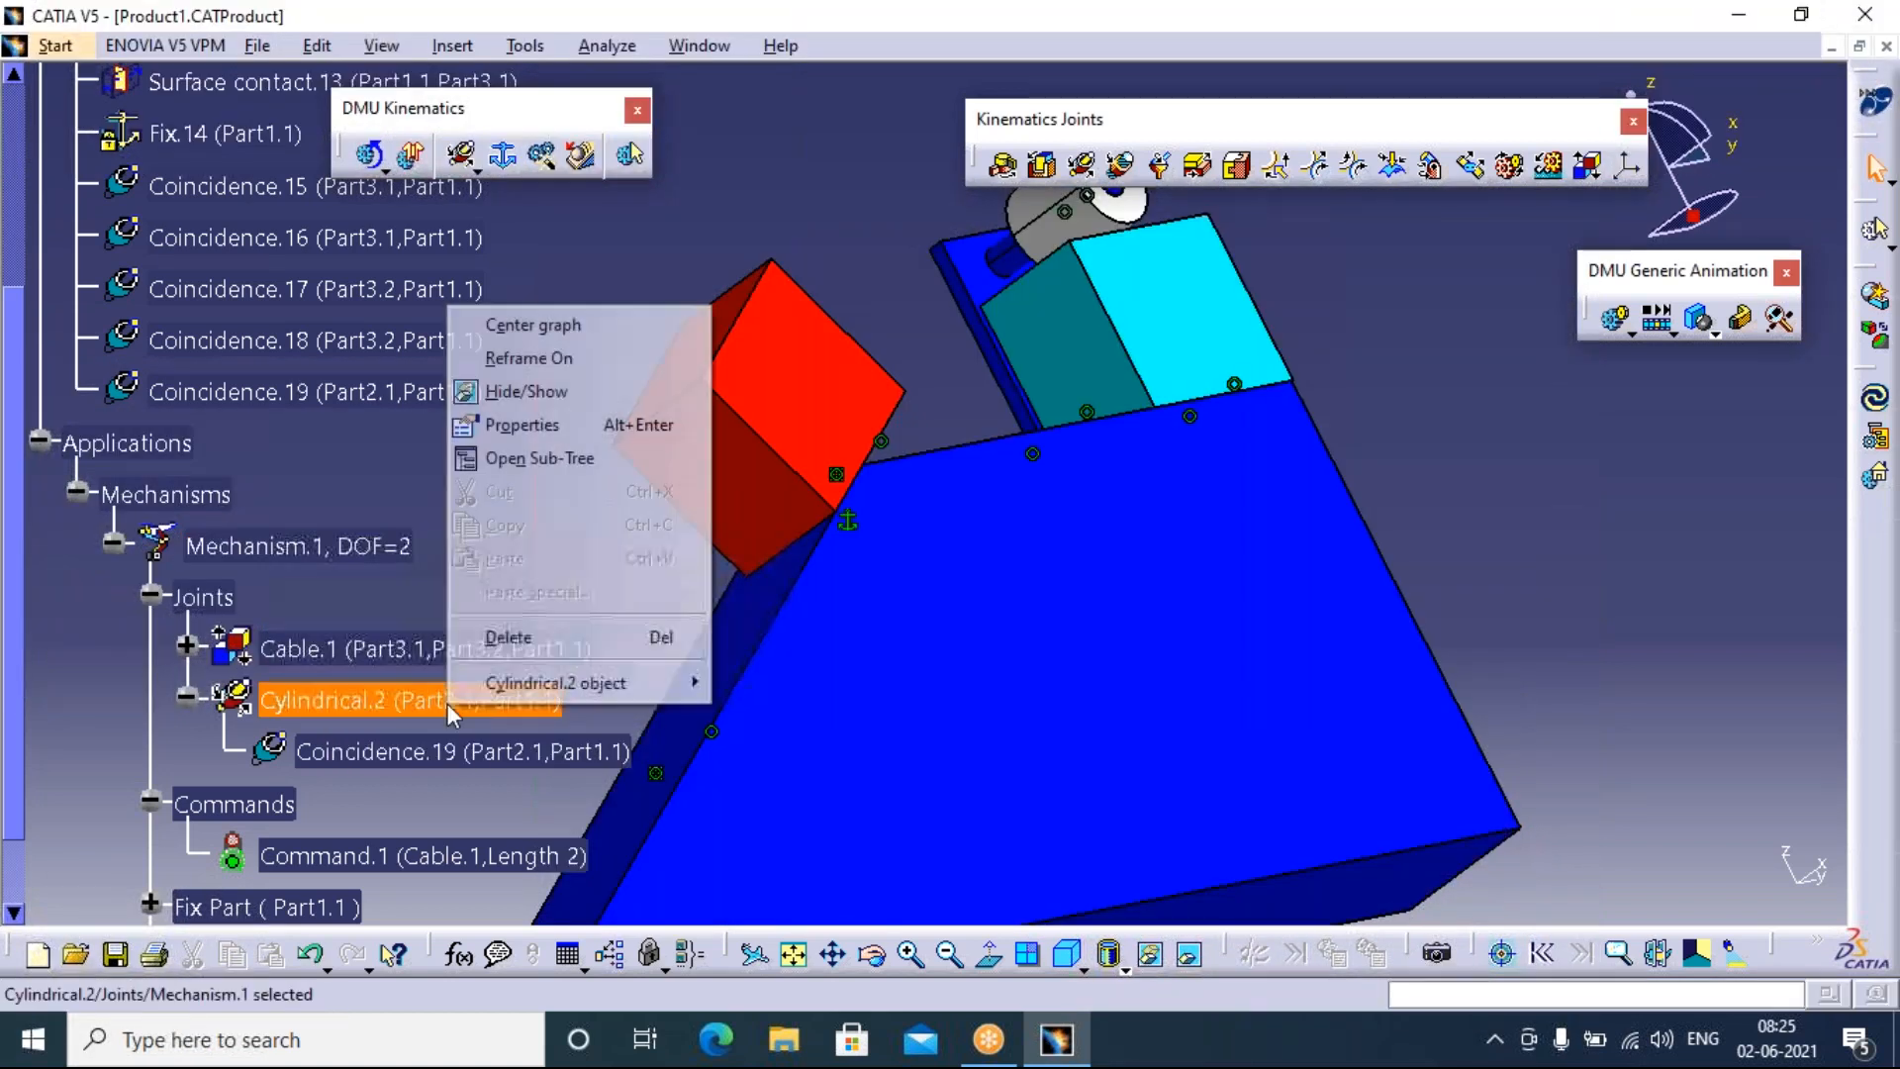
click(539, 637)
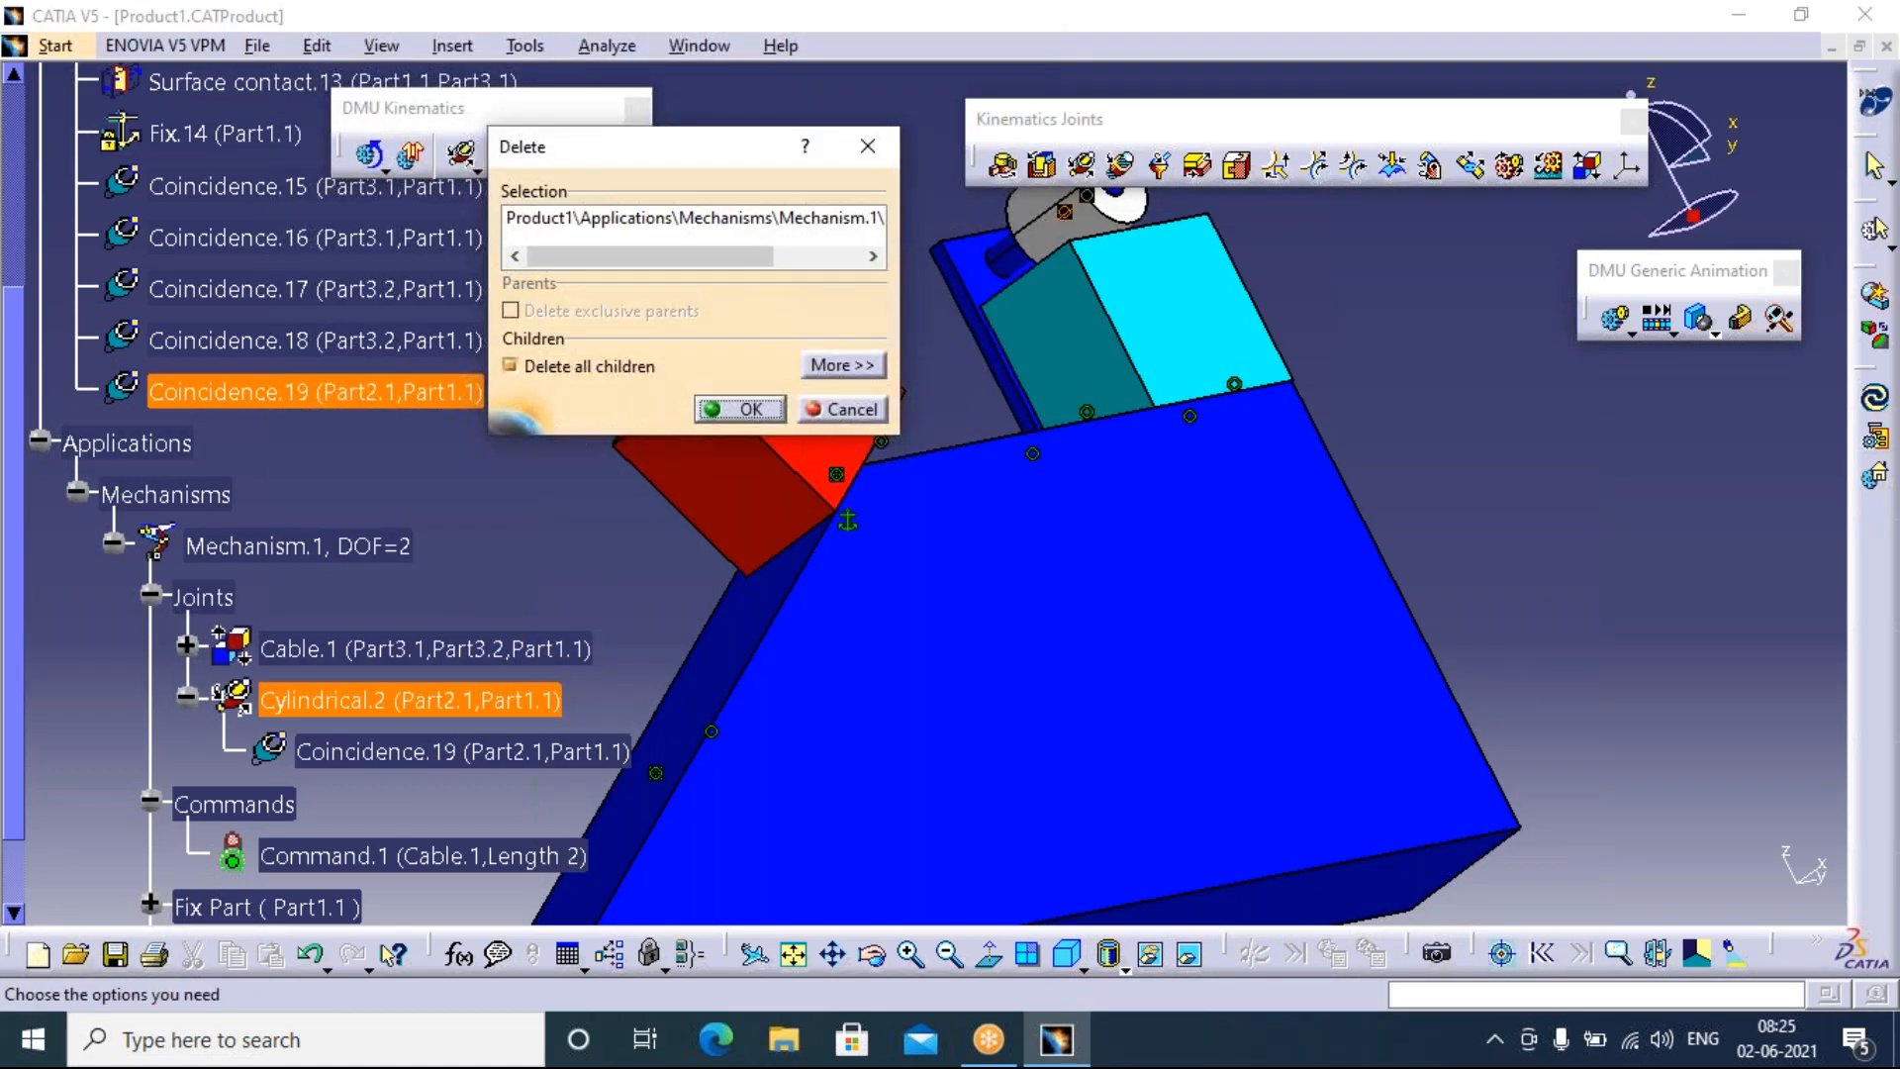
click(742, 407)
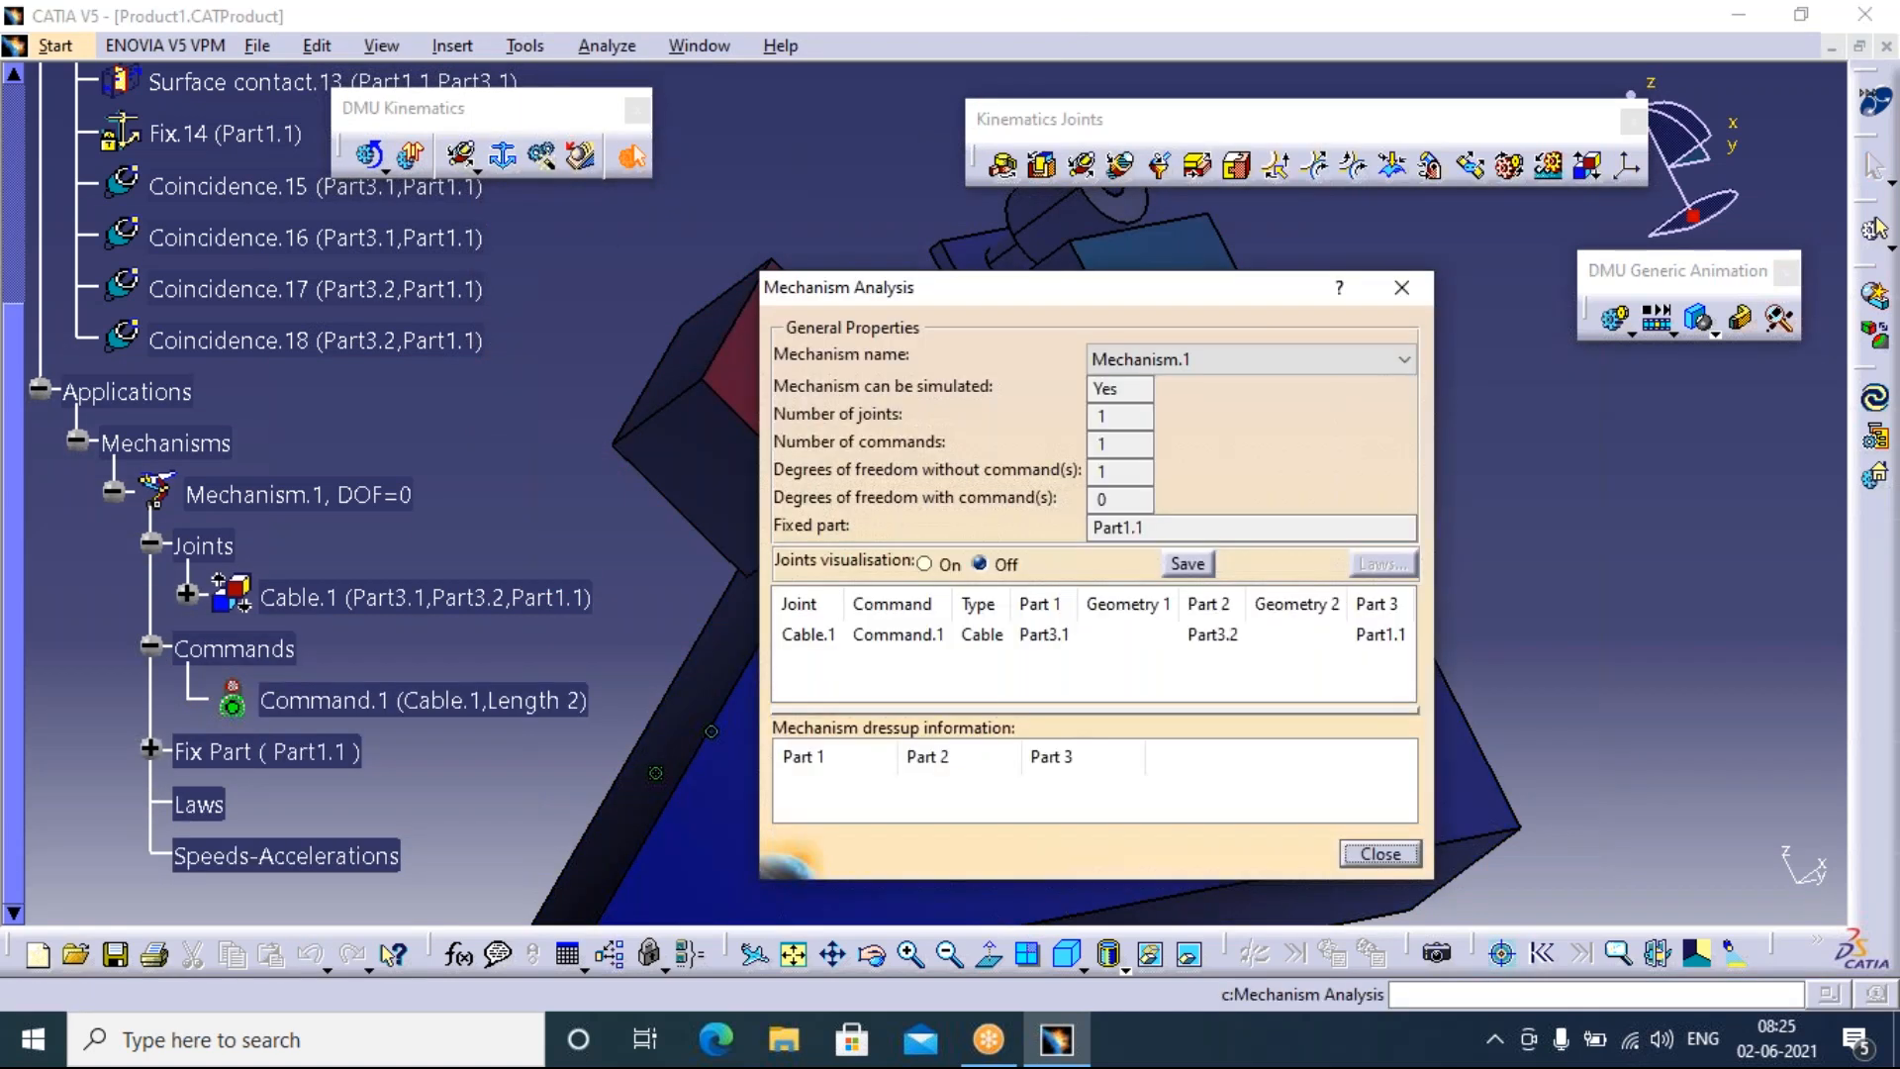
click(1376, 849)
Create a Revolute joint with an offset in Mechanism.1, using the axes and flat faces of the grey roller and the ramp's pin bracket
click(1002, 169)
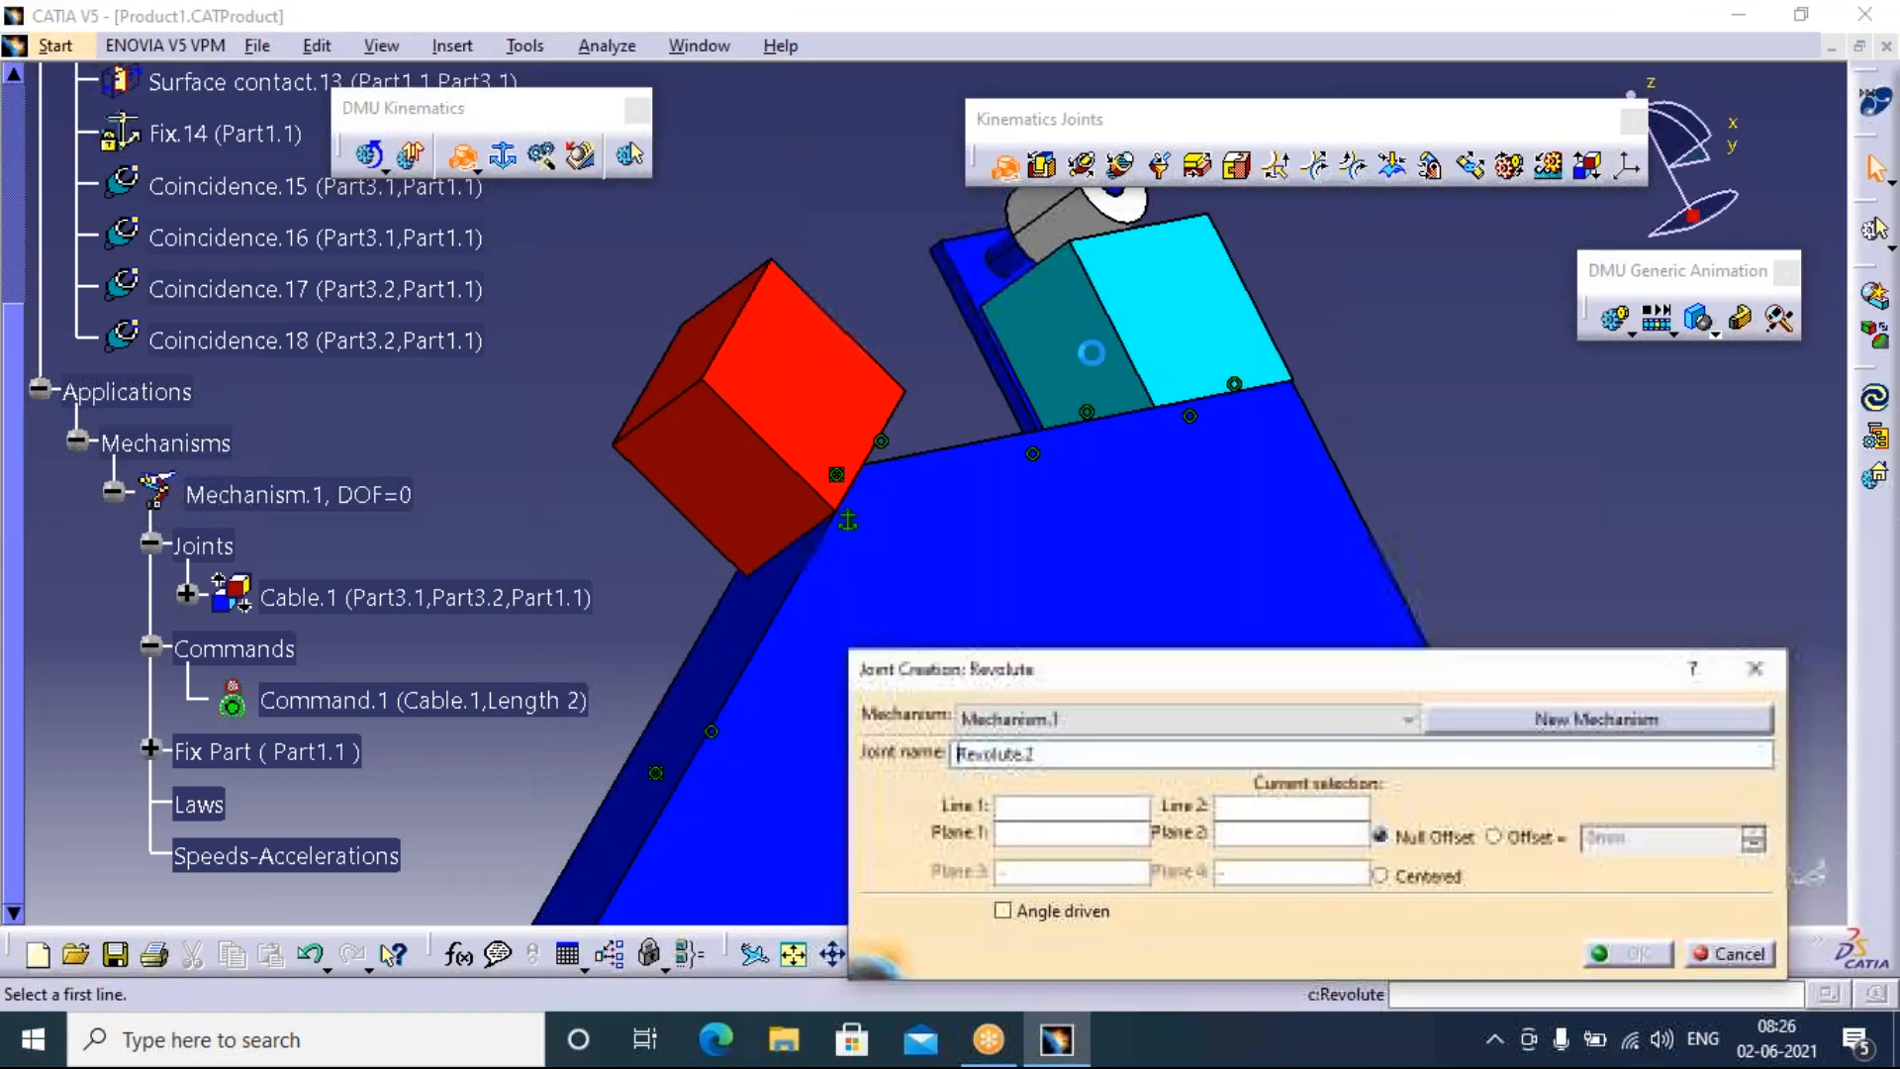
click(1043, 233)
click(1043, 233)
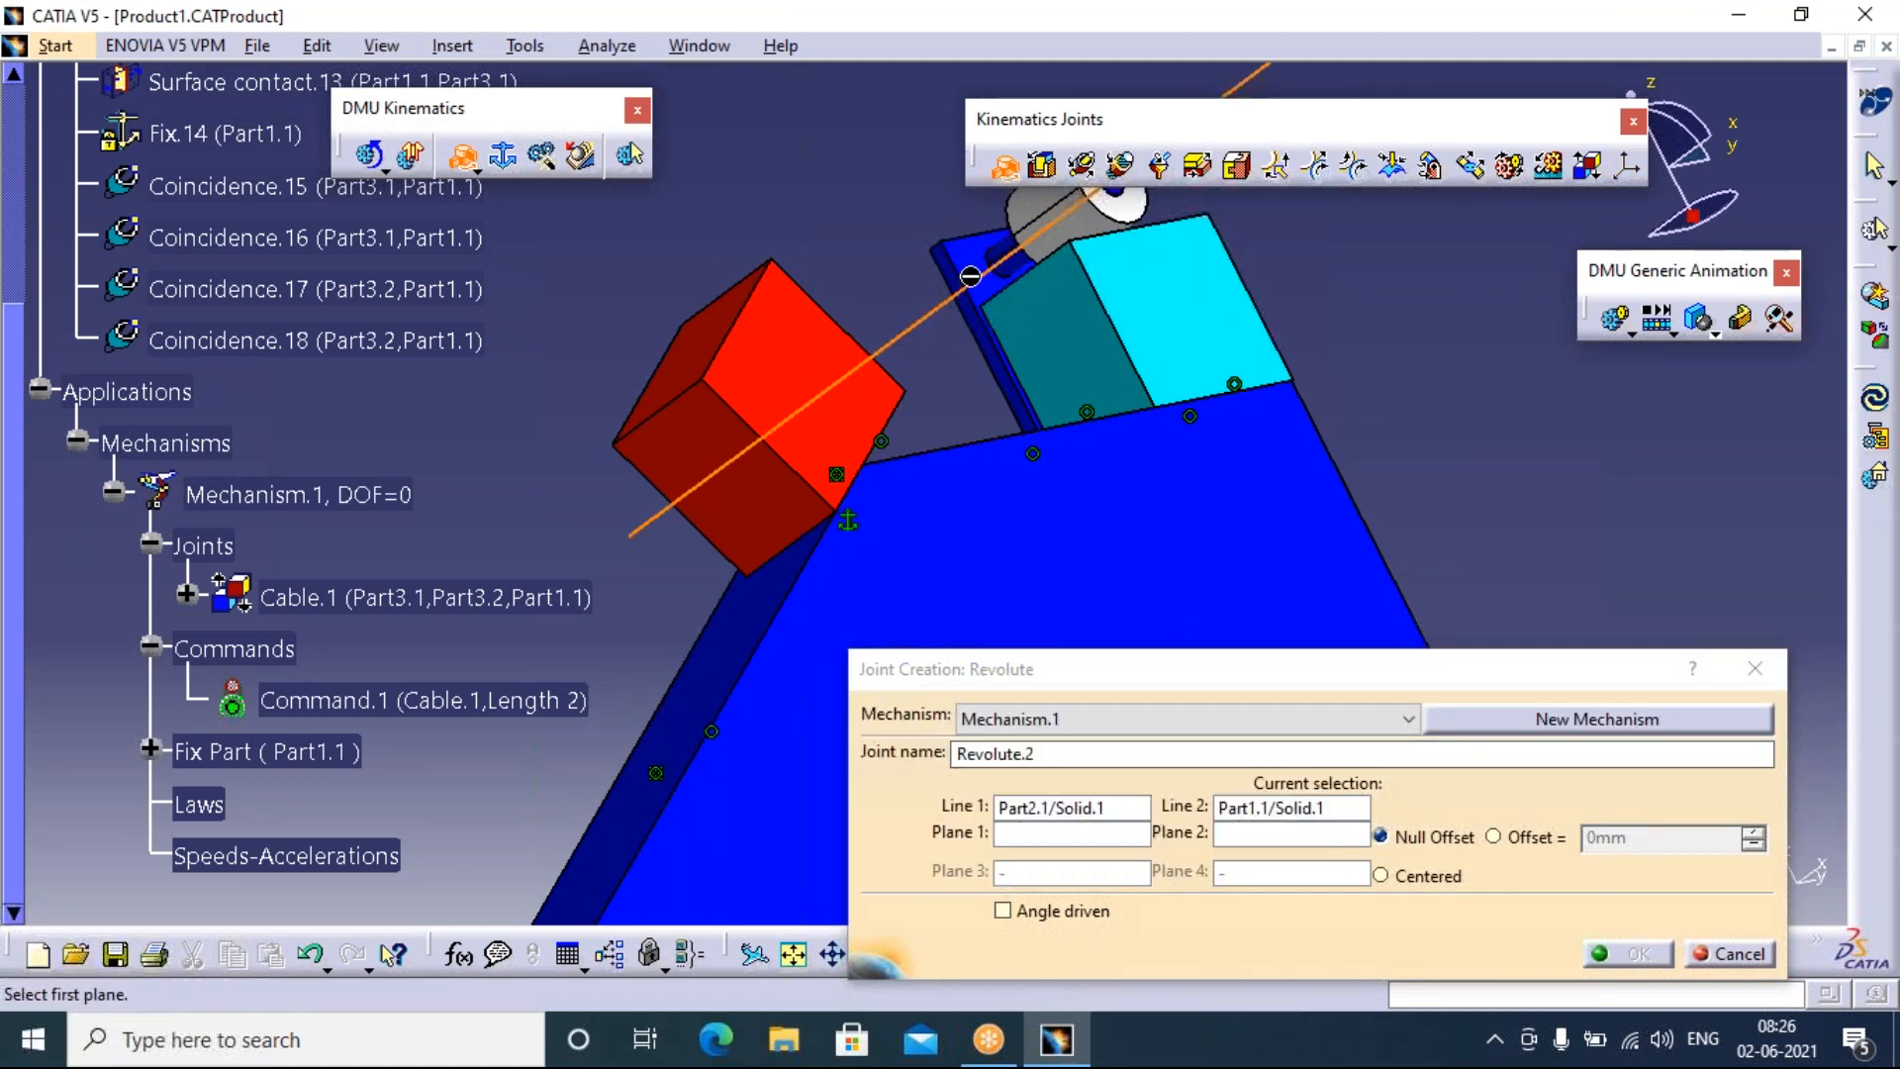
click(935, 420)
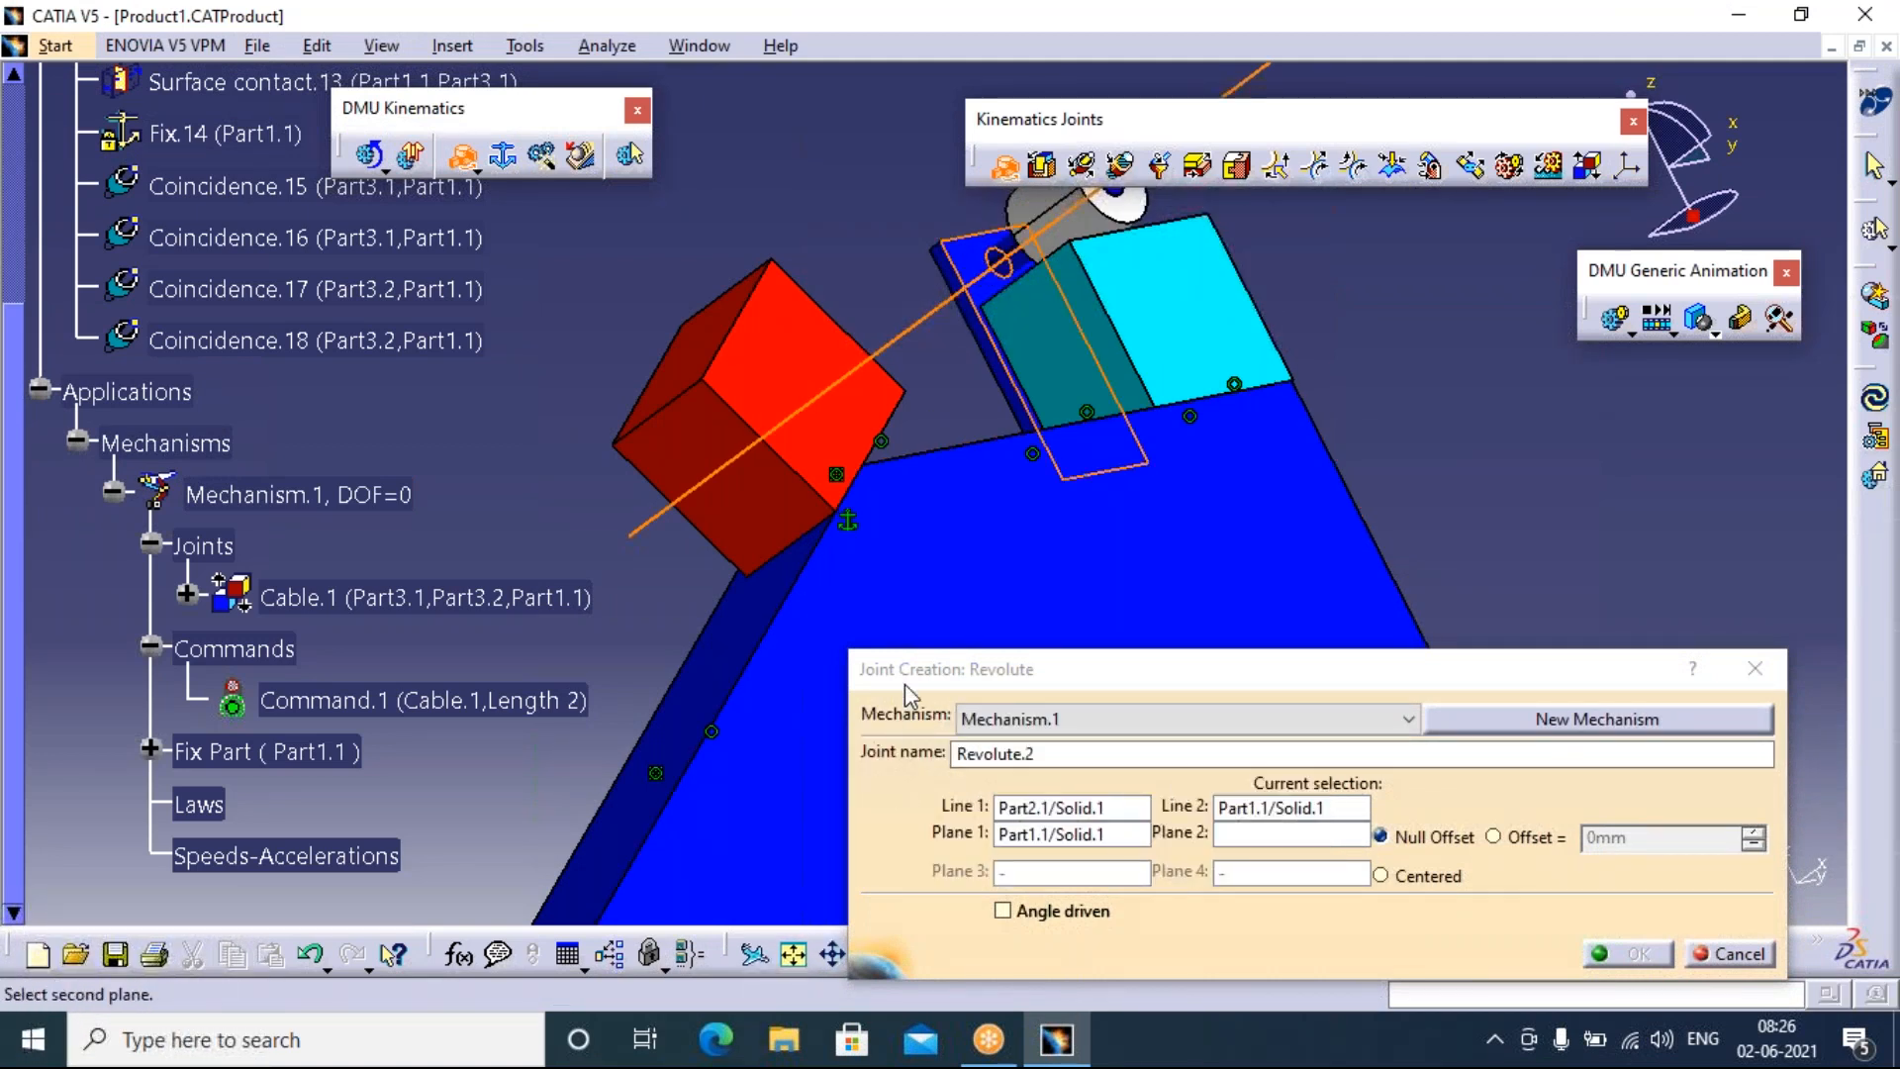
drag(919, 673, 1025, 693)
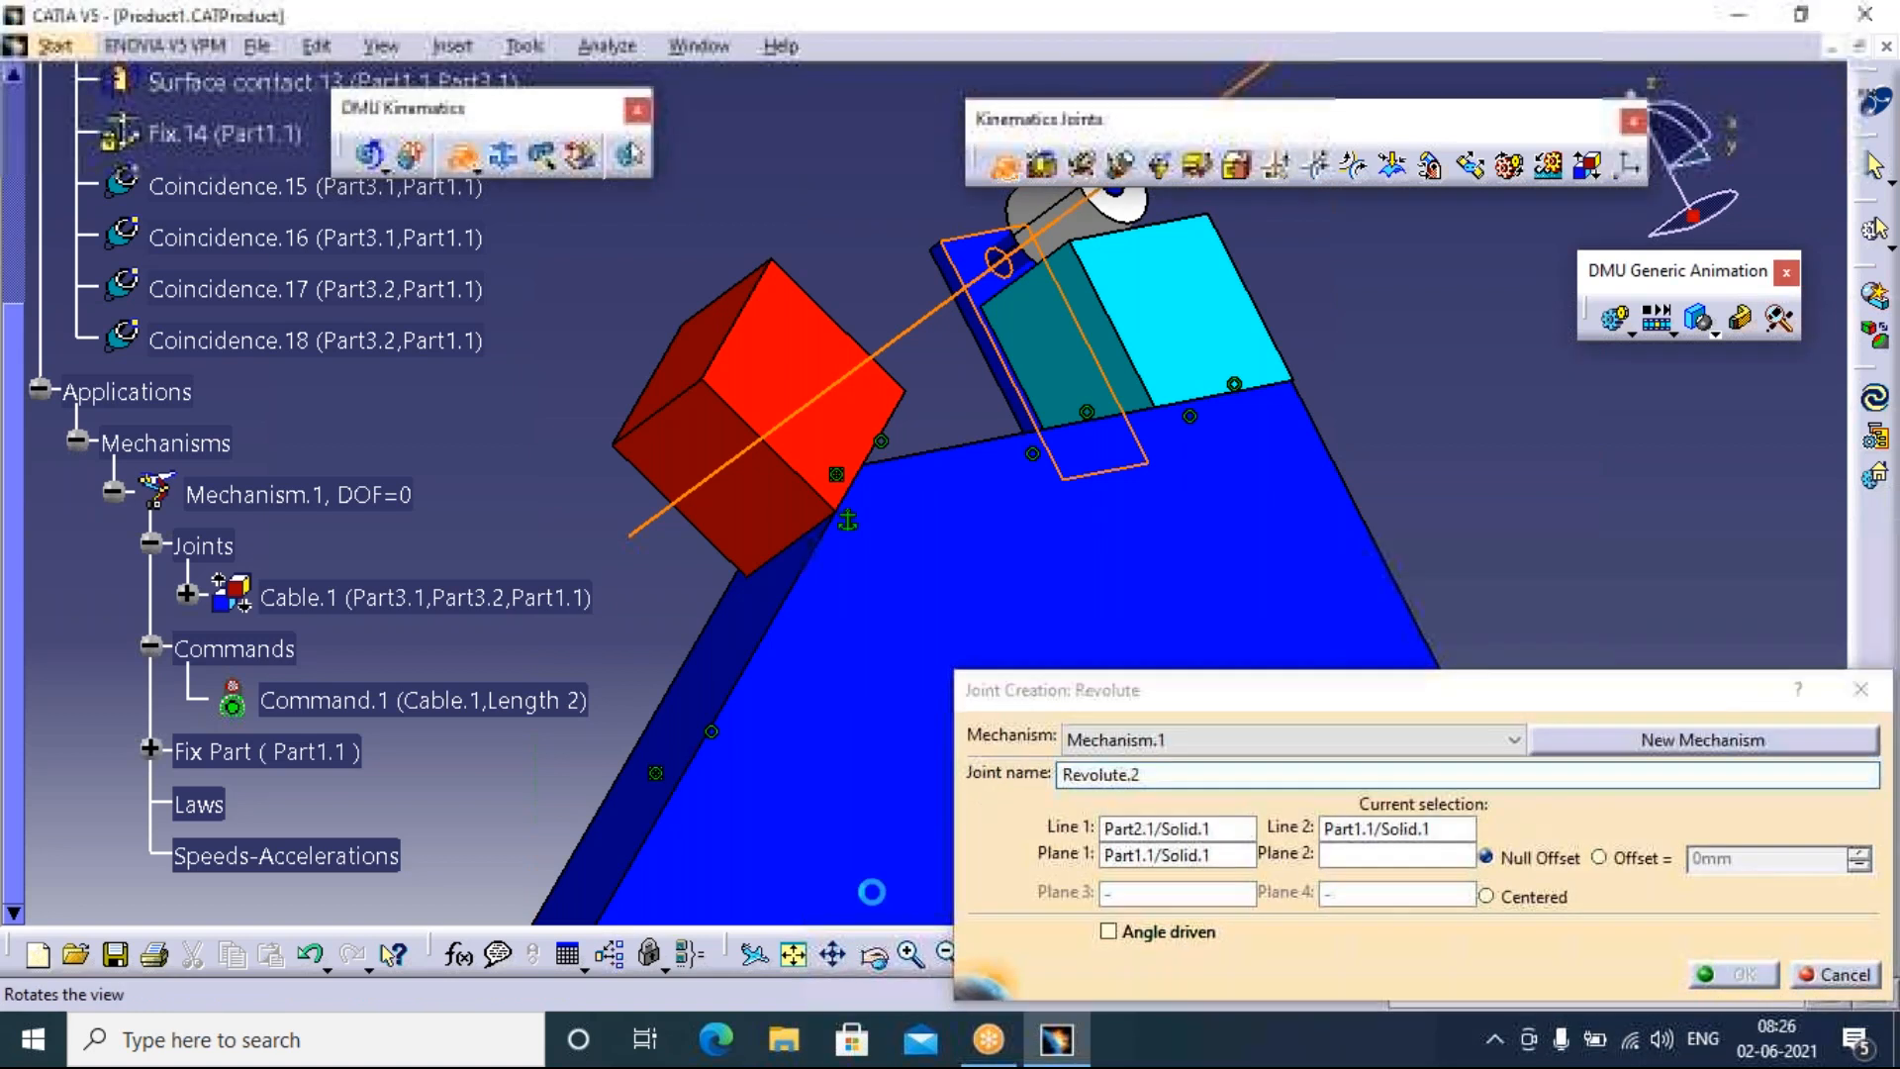
drag(870, 891, 1118, 456)
click(590, 375)
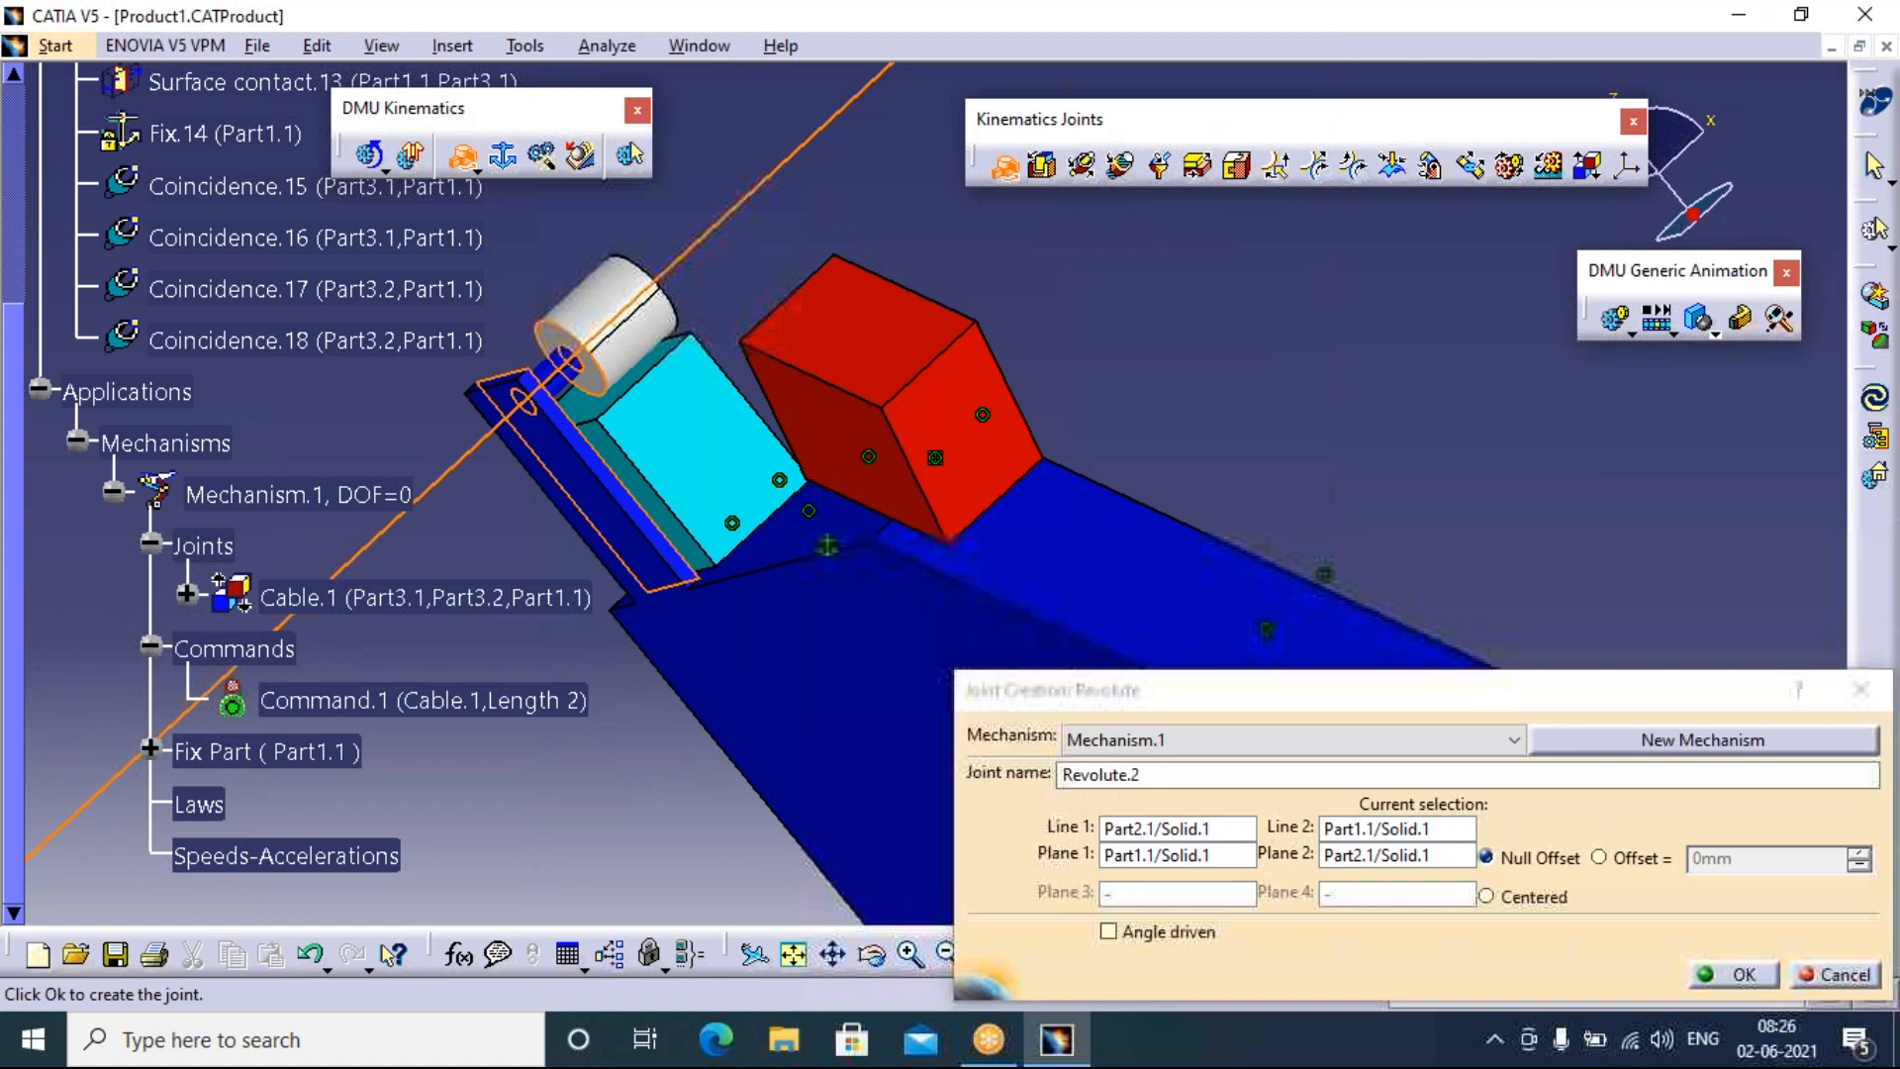
click(1598, 857)
click(1737, 974)
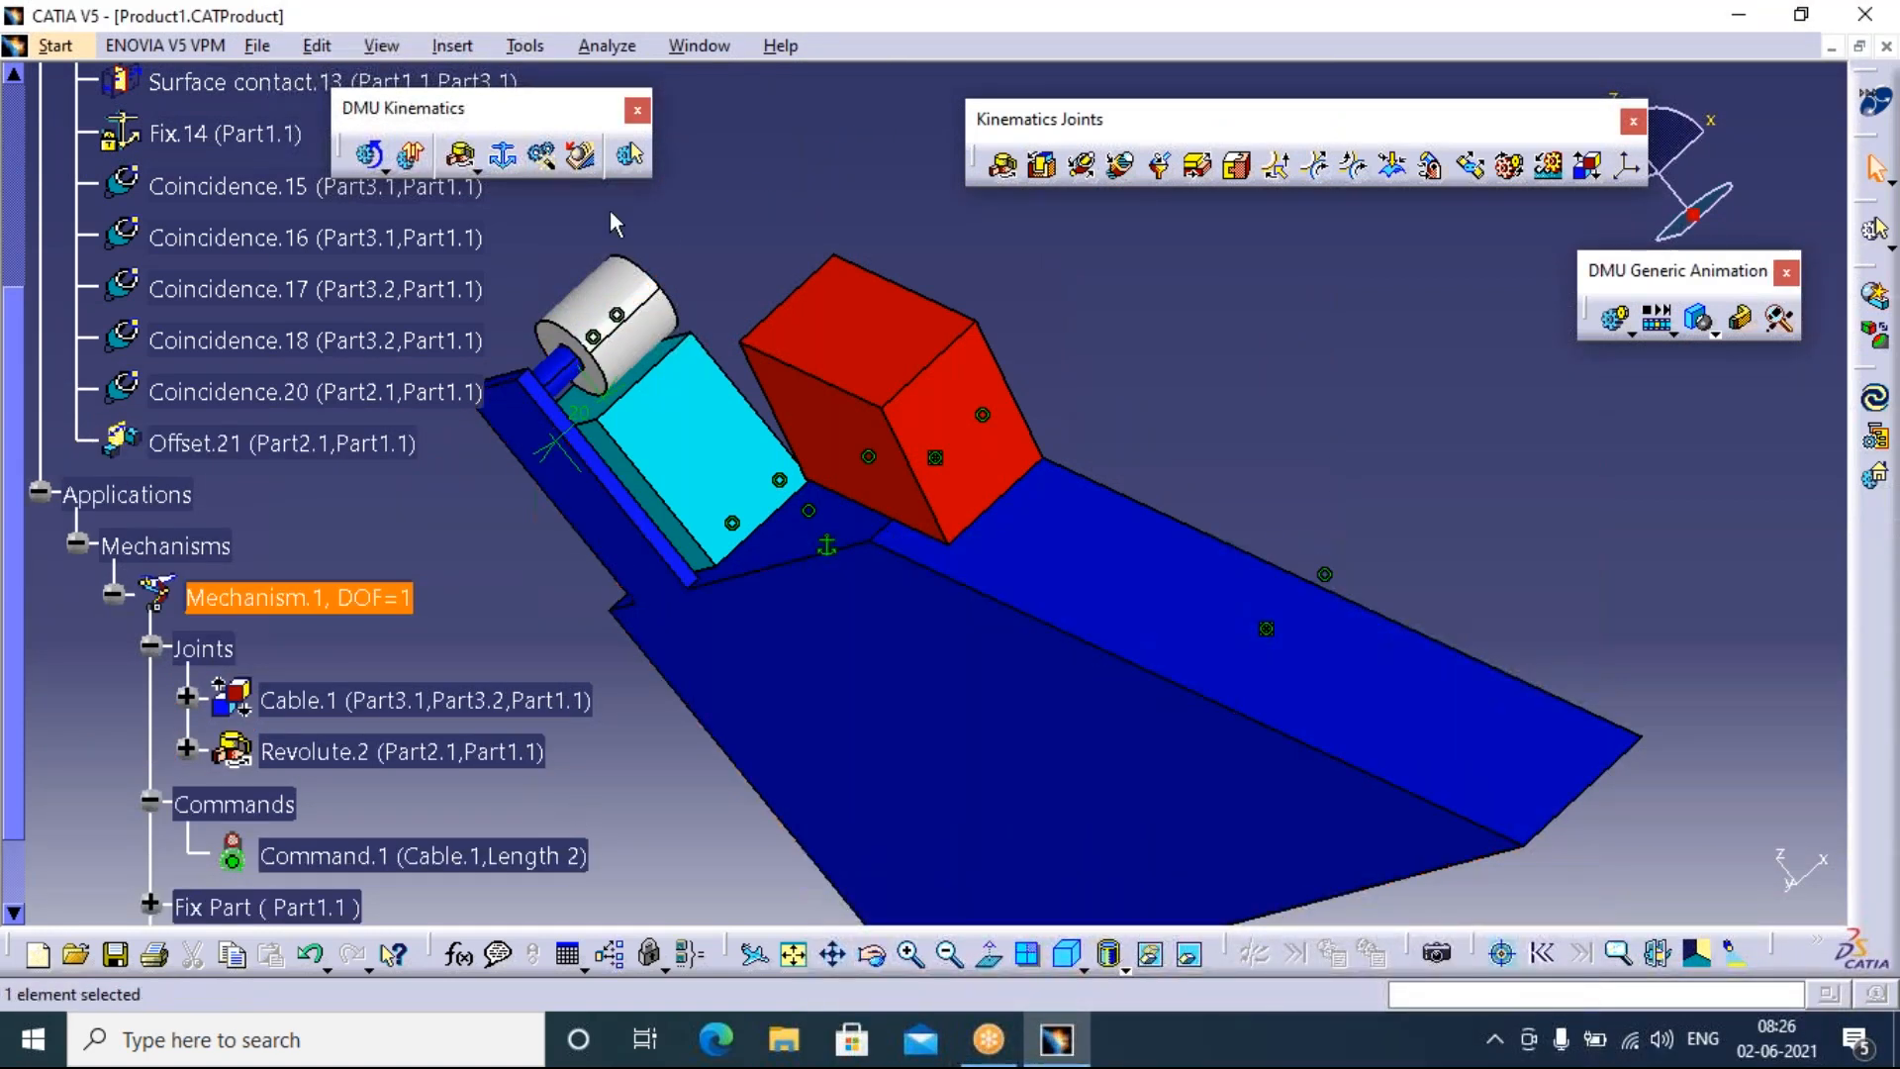
Check the mechanism analysis and make the roller's revolute joint Angle driven
click(629, 156)
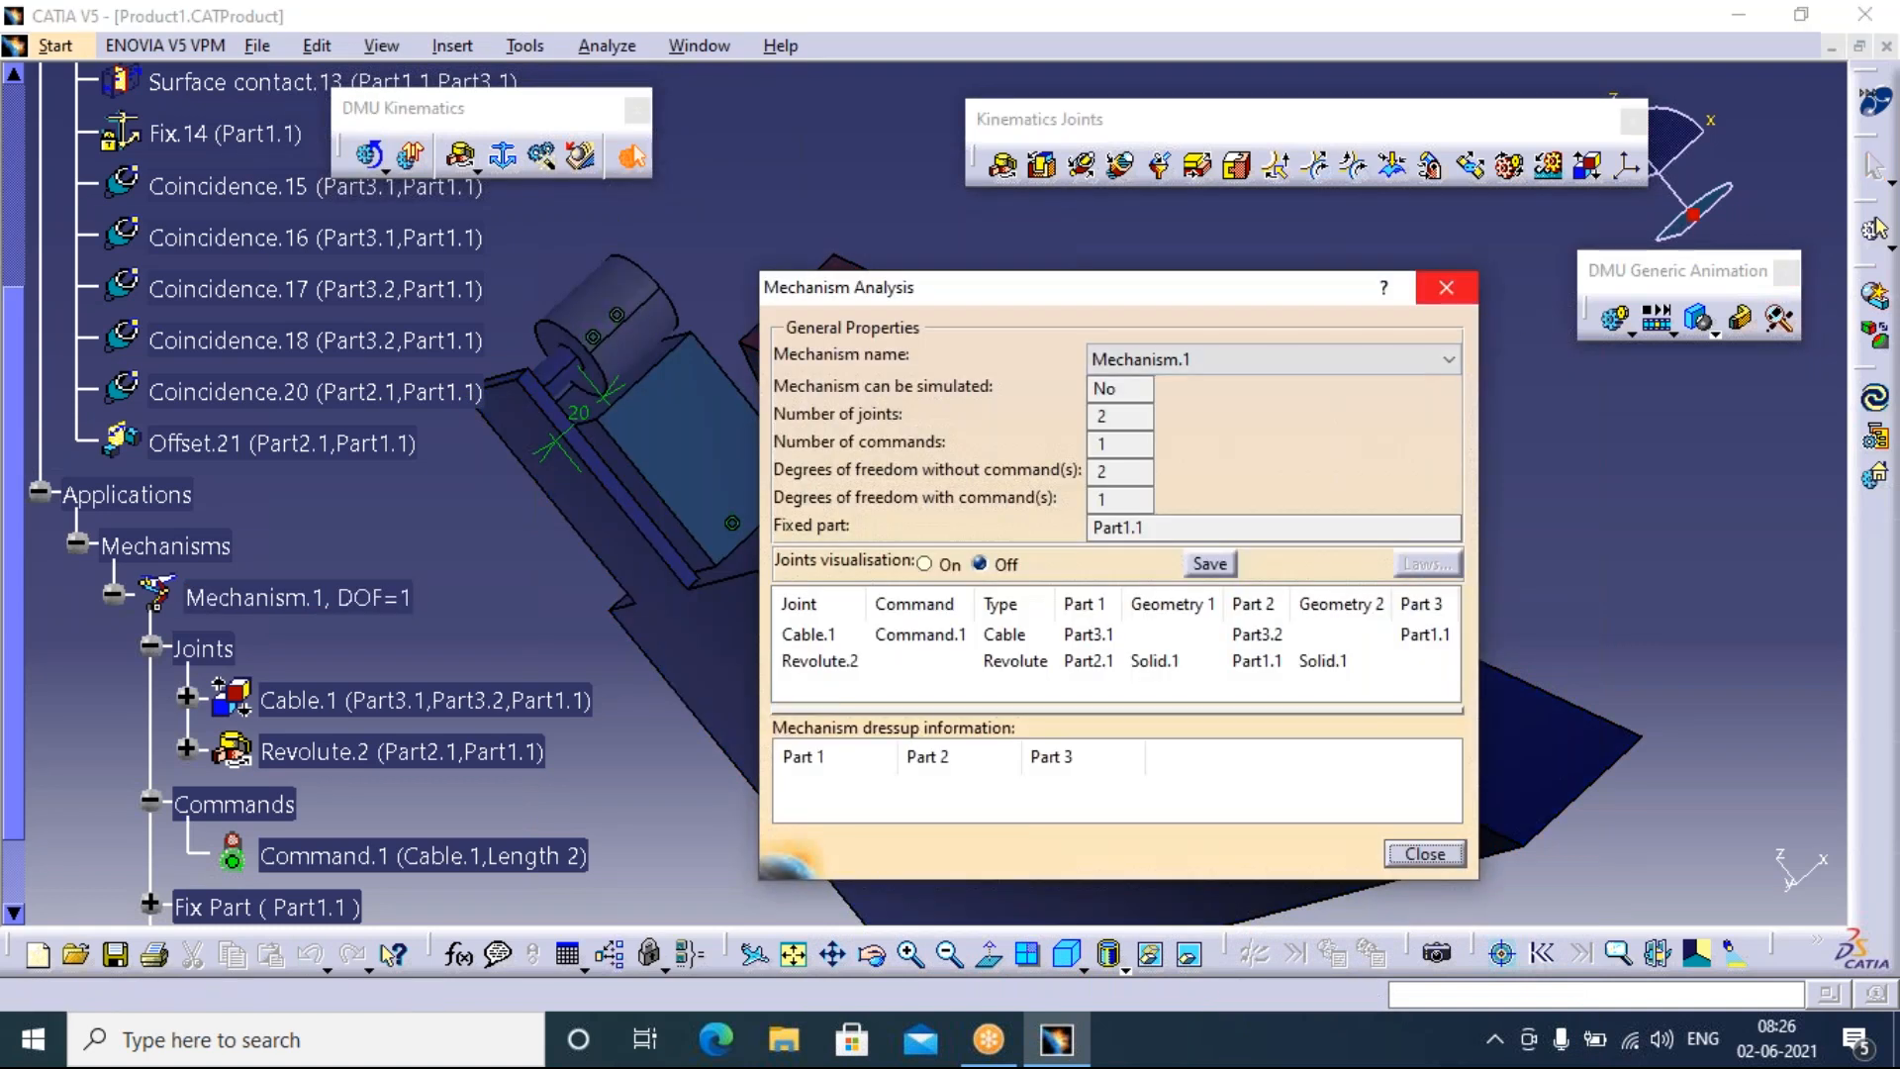
click(1446, 287)
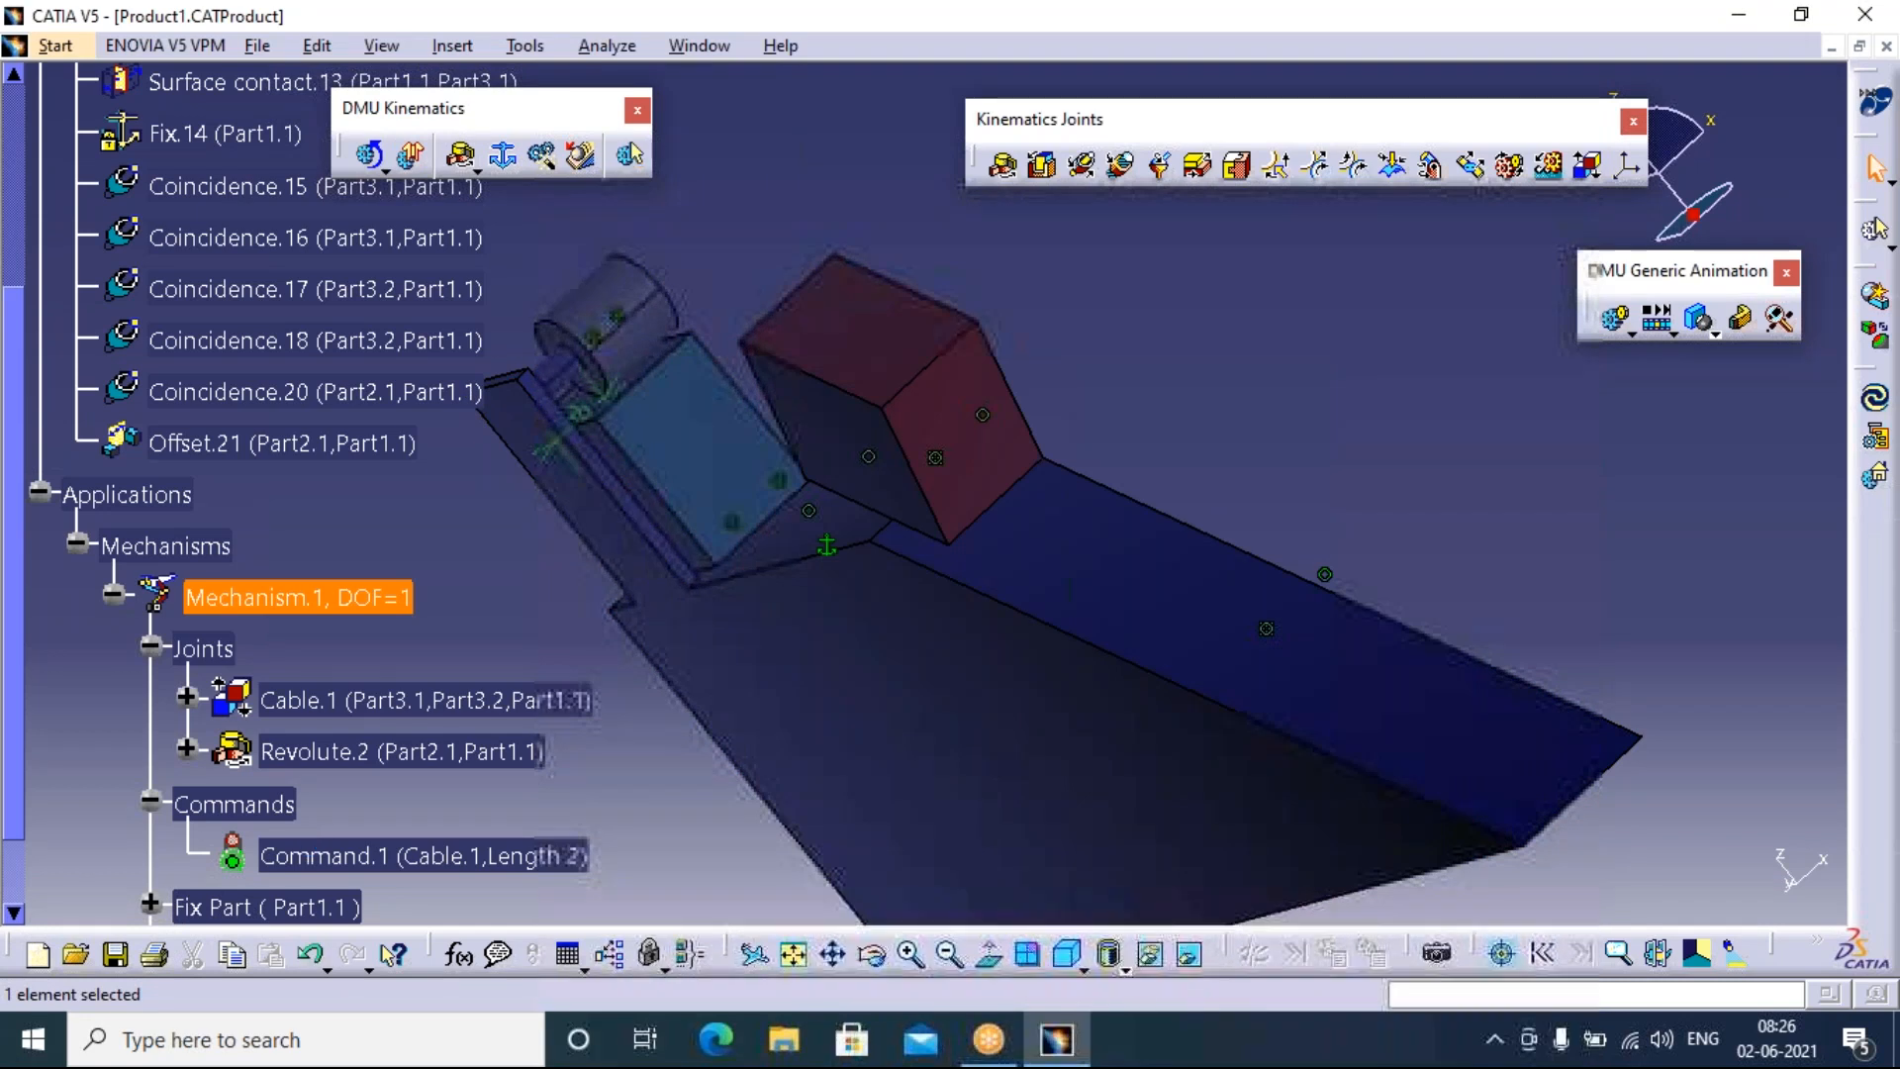
double_click(368, 754)
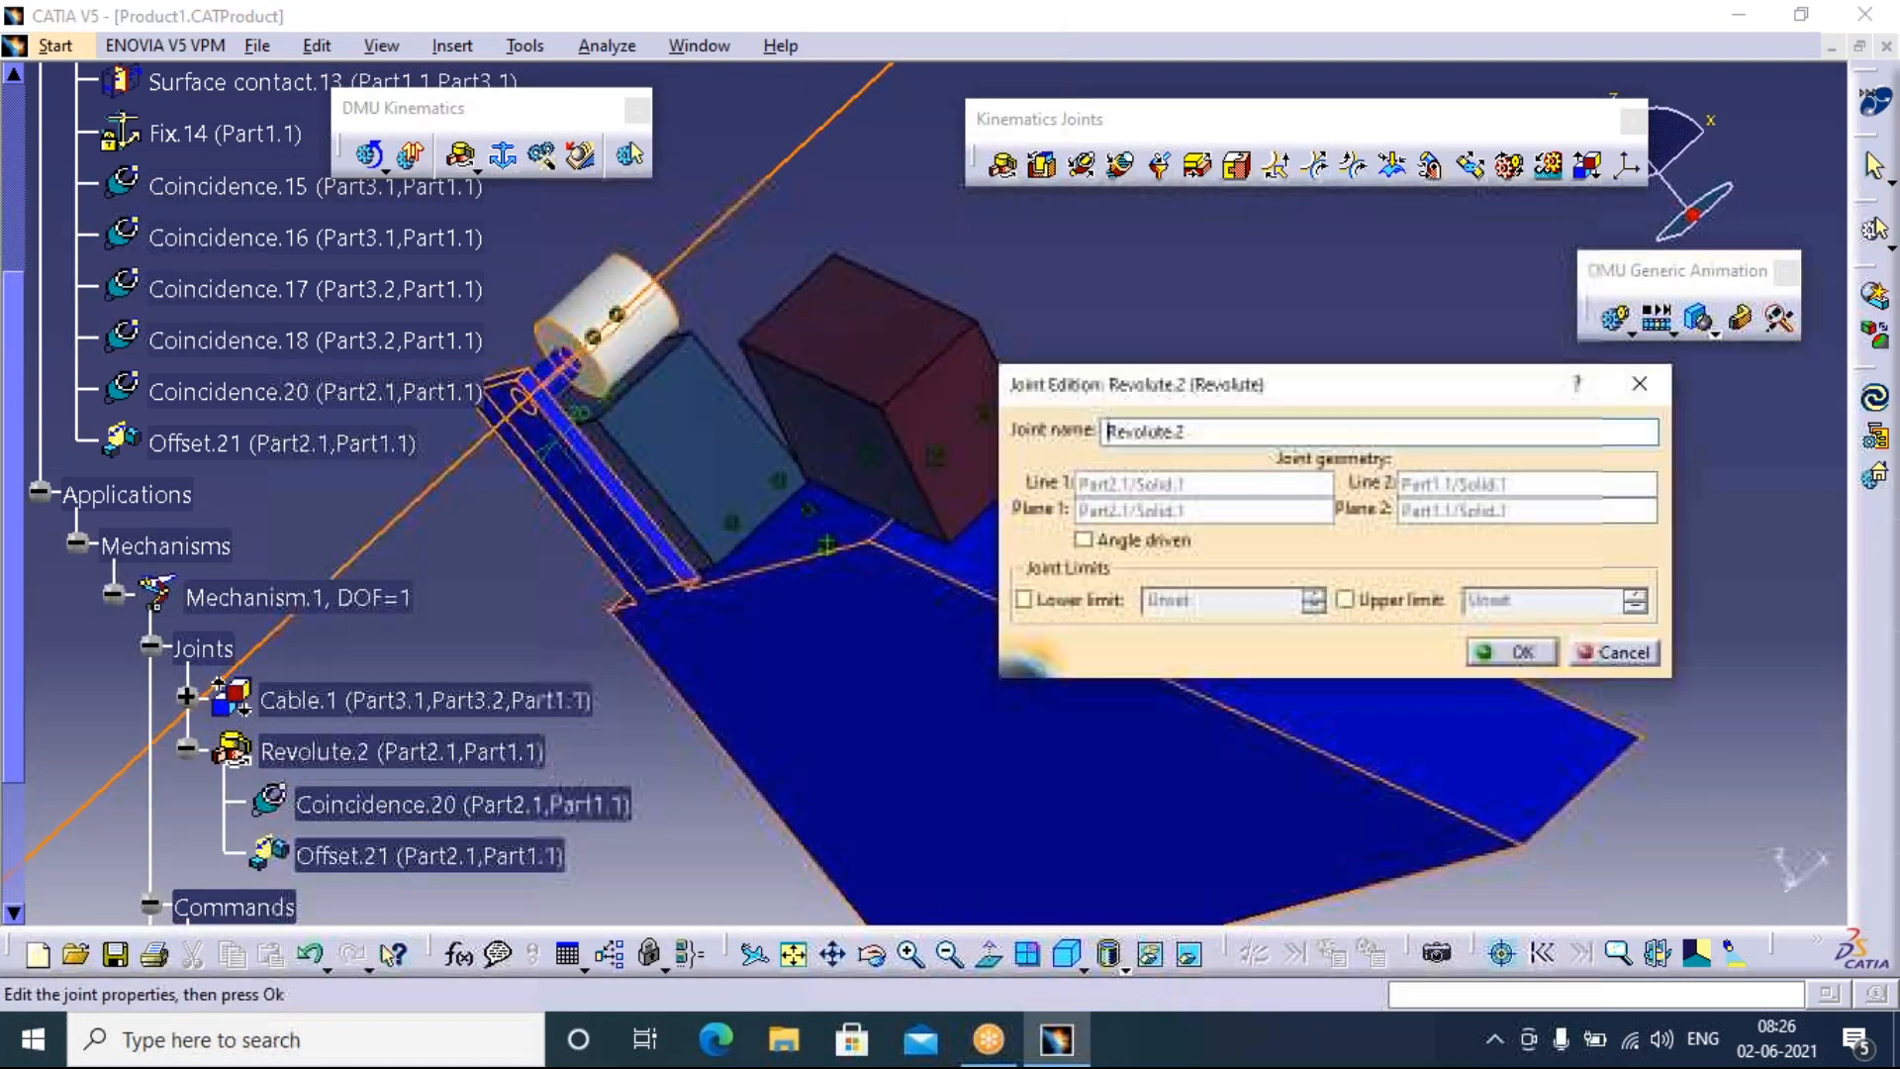
click(1084, 540)
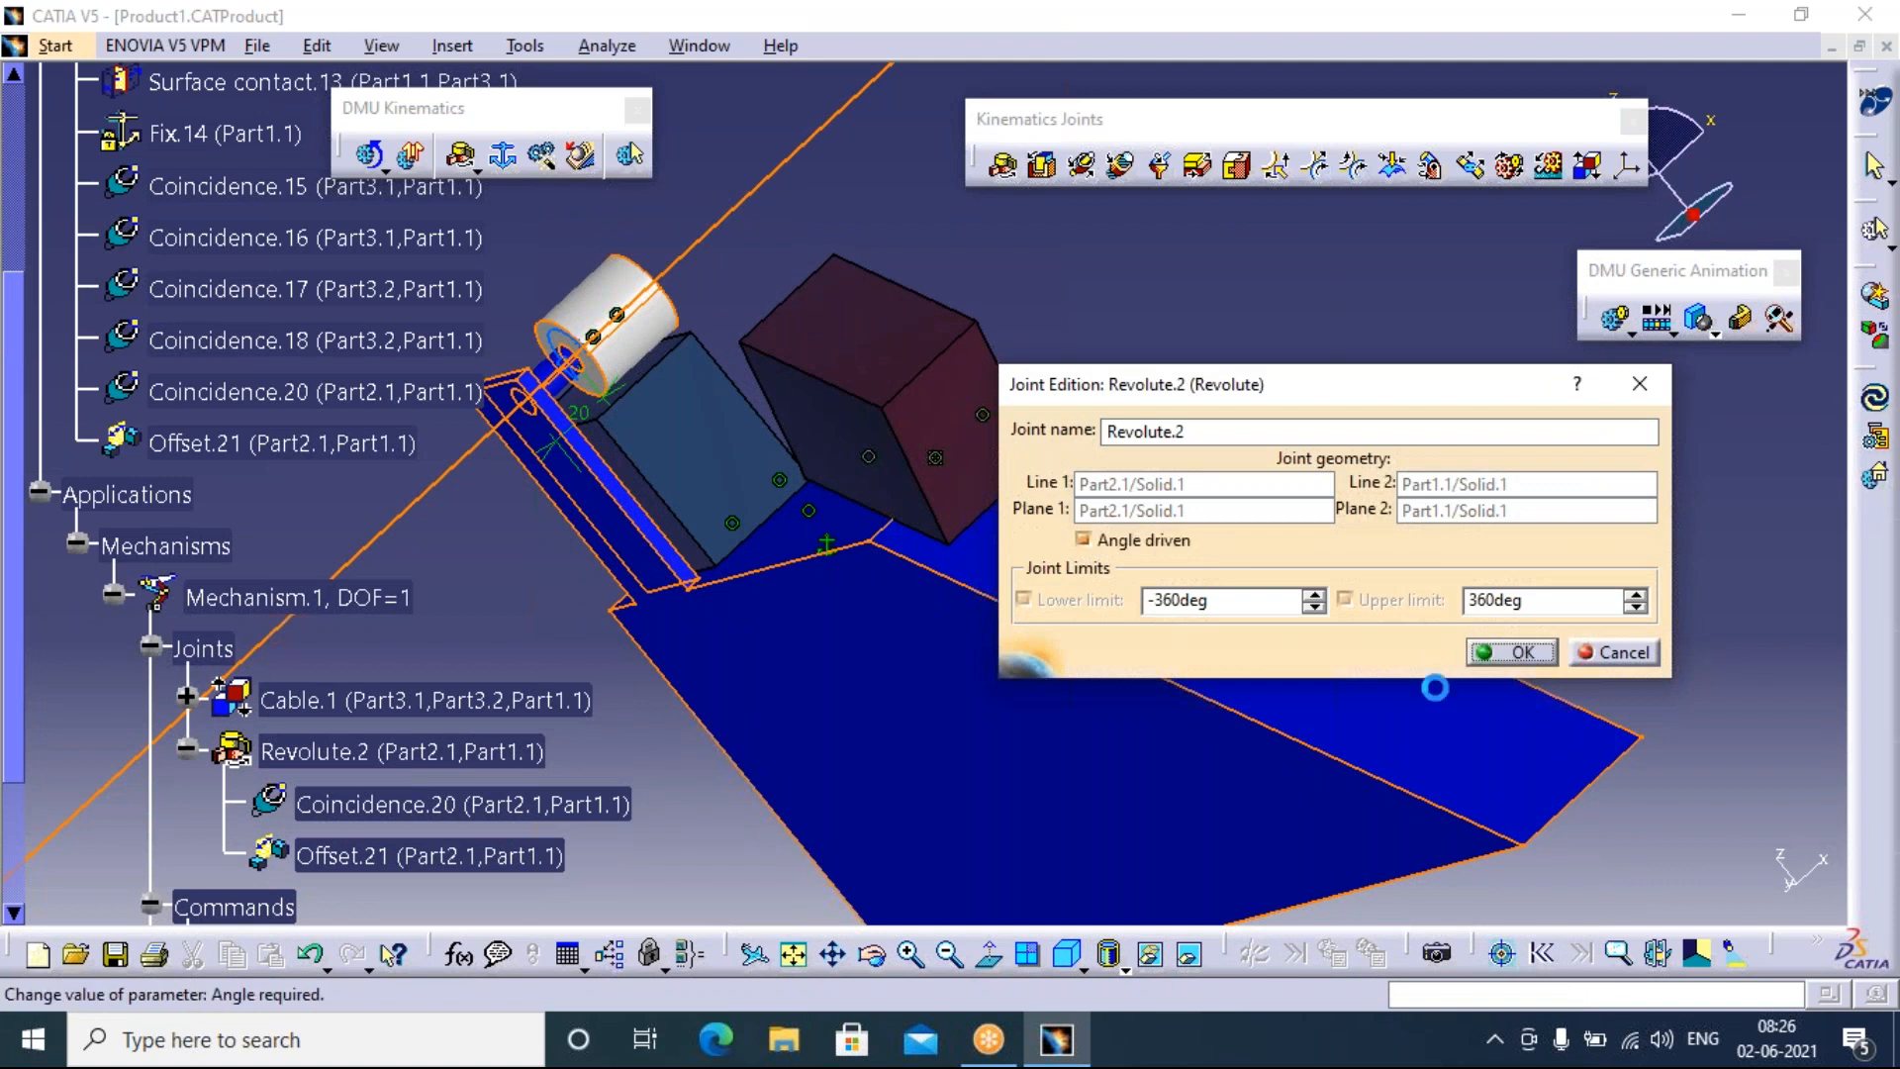
click(1512, 652)
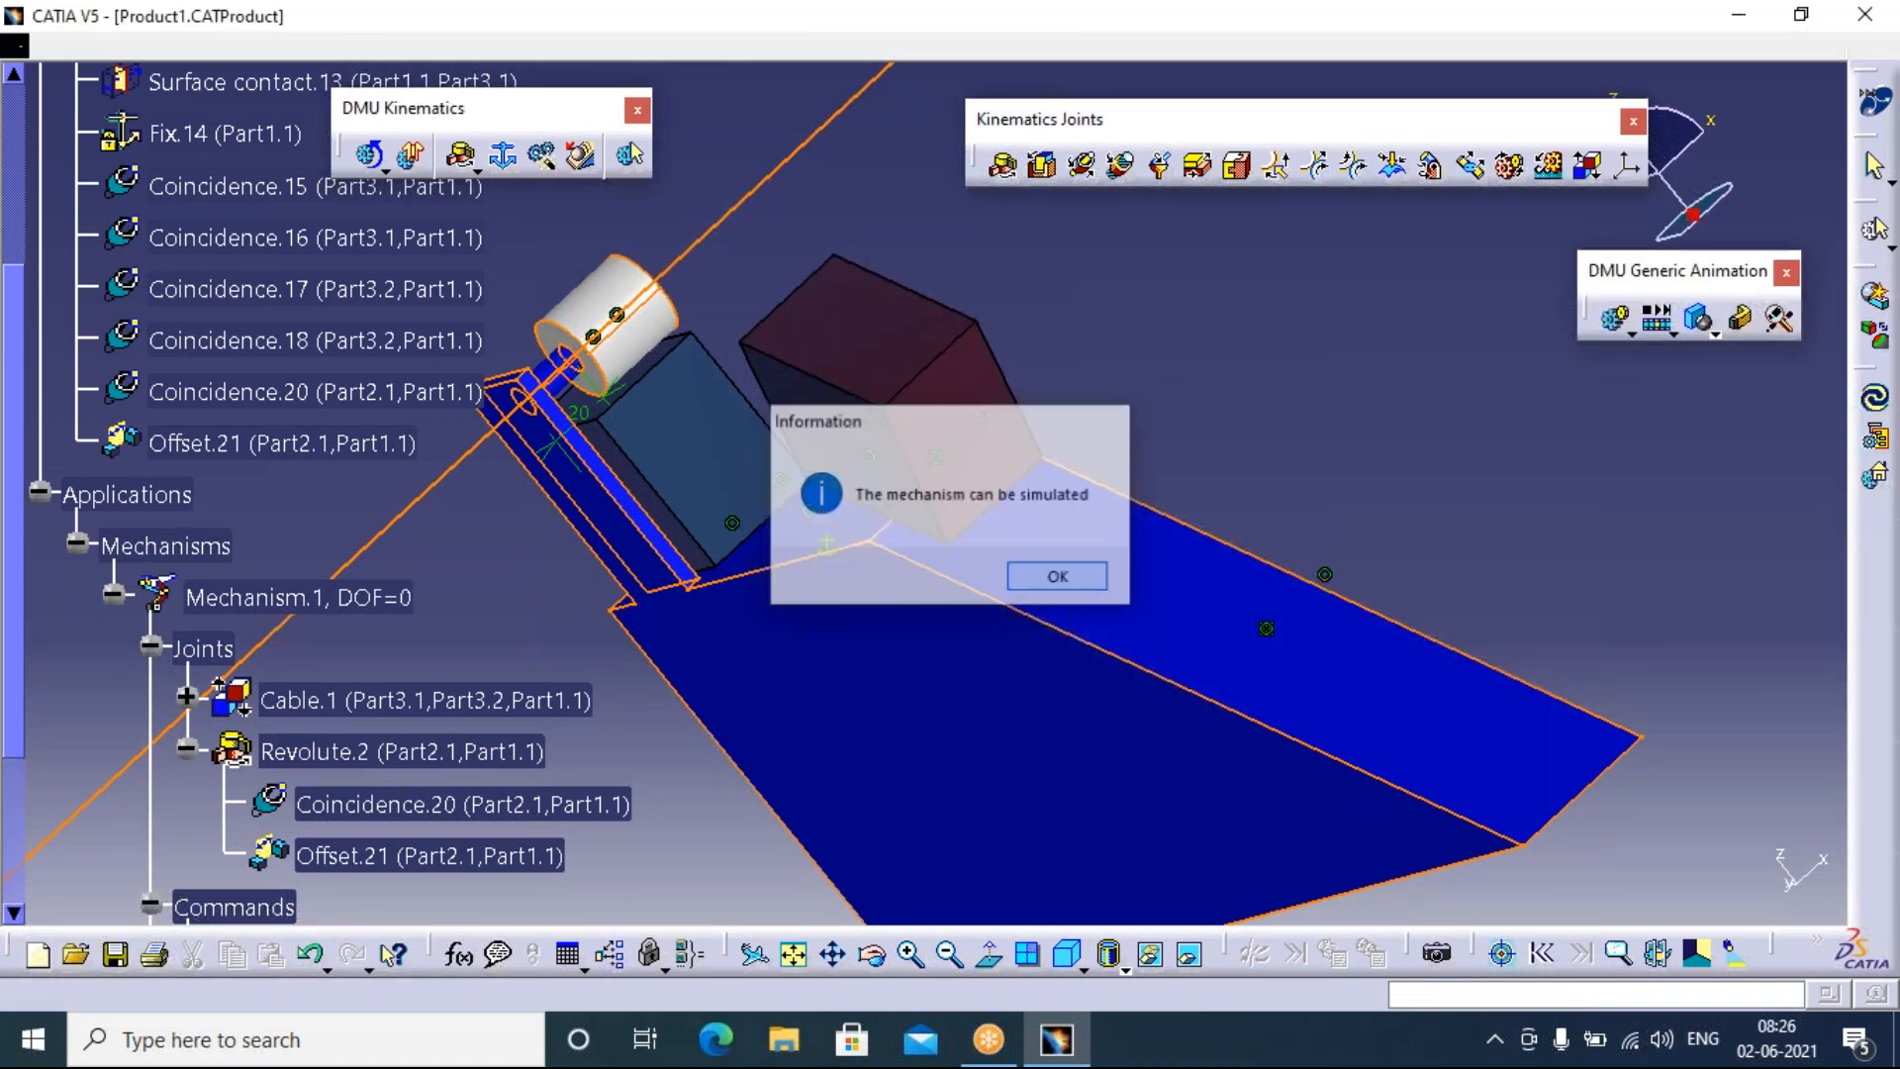
click(1059, 578)
scroll(478, 841, down, 3)
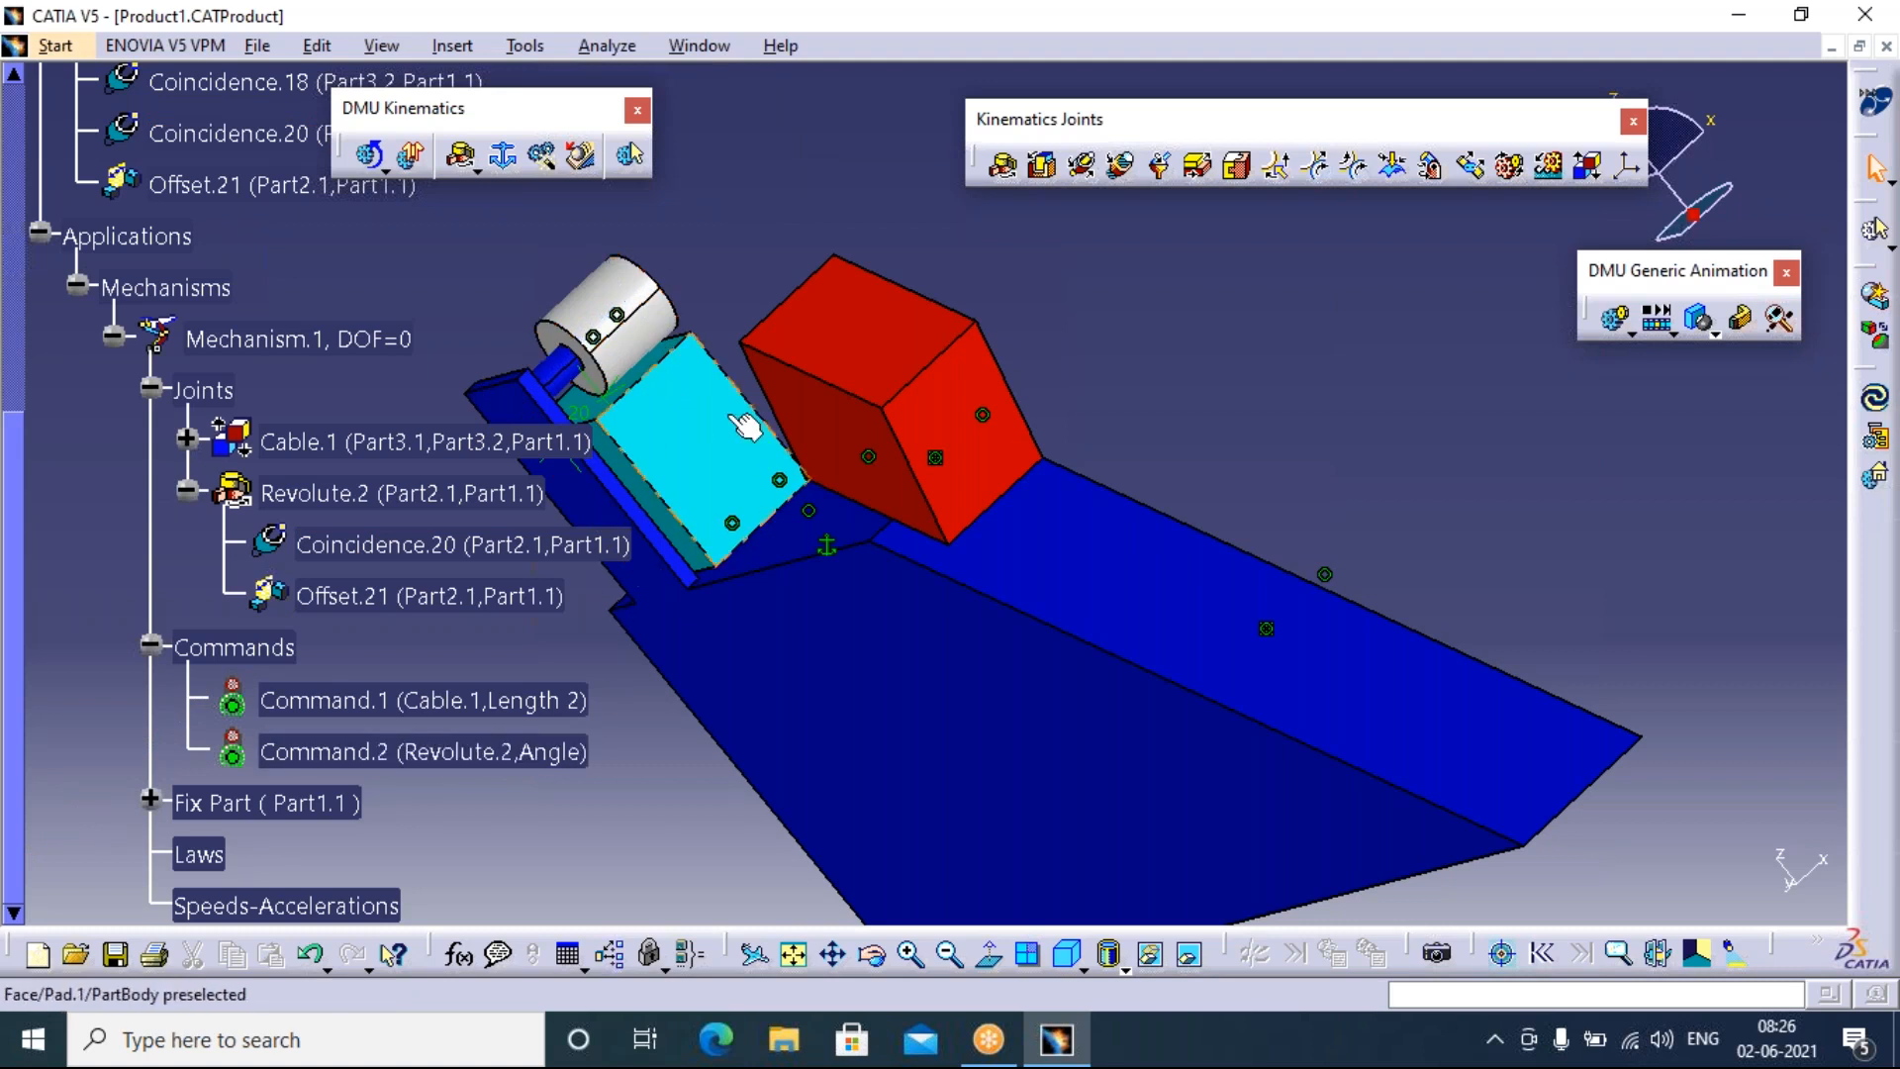
Set up a simulation of Mechanism.1, test the motion with Command.1 at 100 and a positive Command.2 angle, and reset both commands
click(1614, 318)
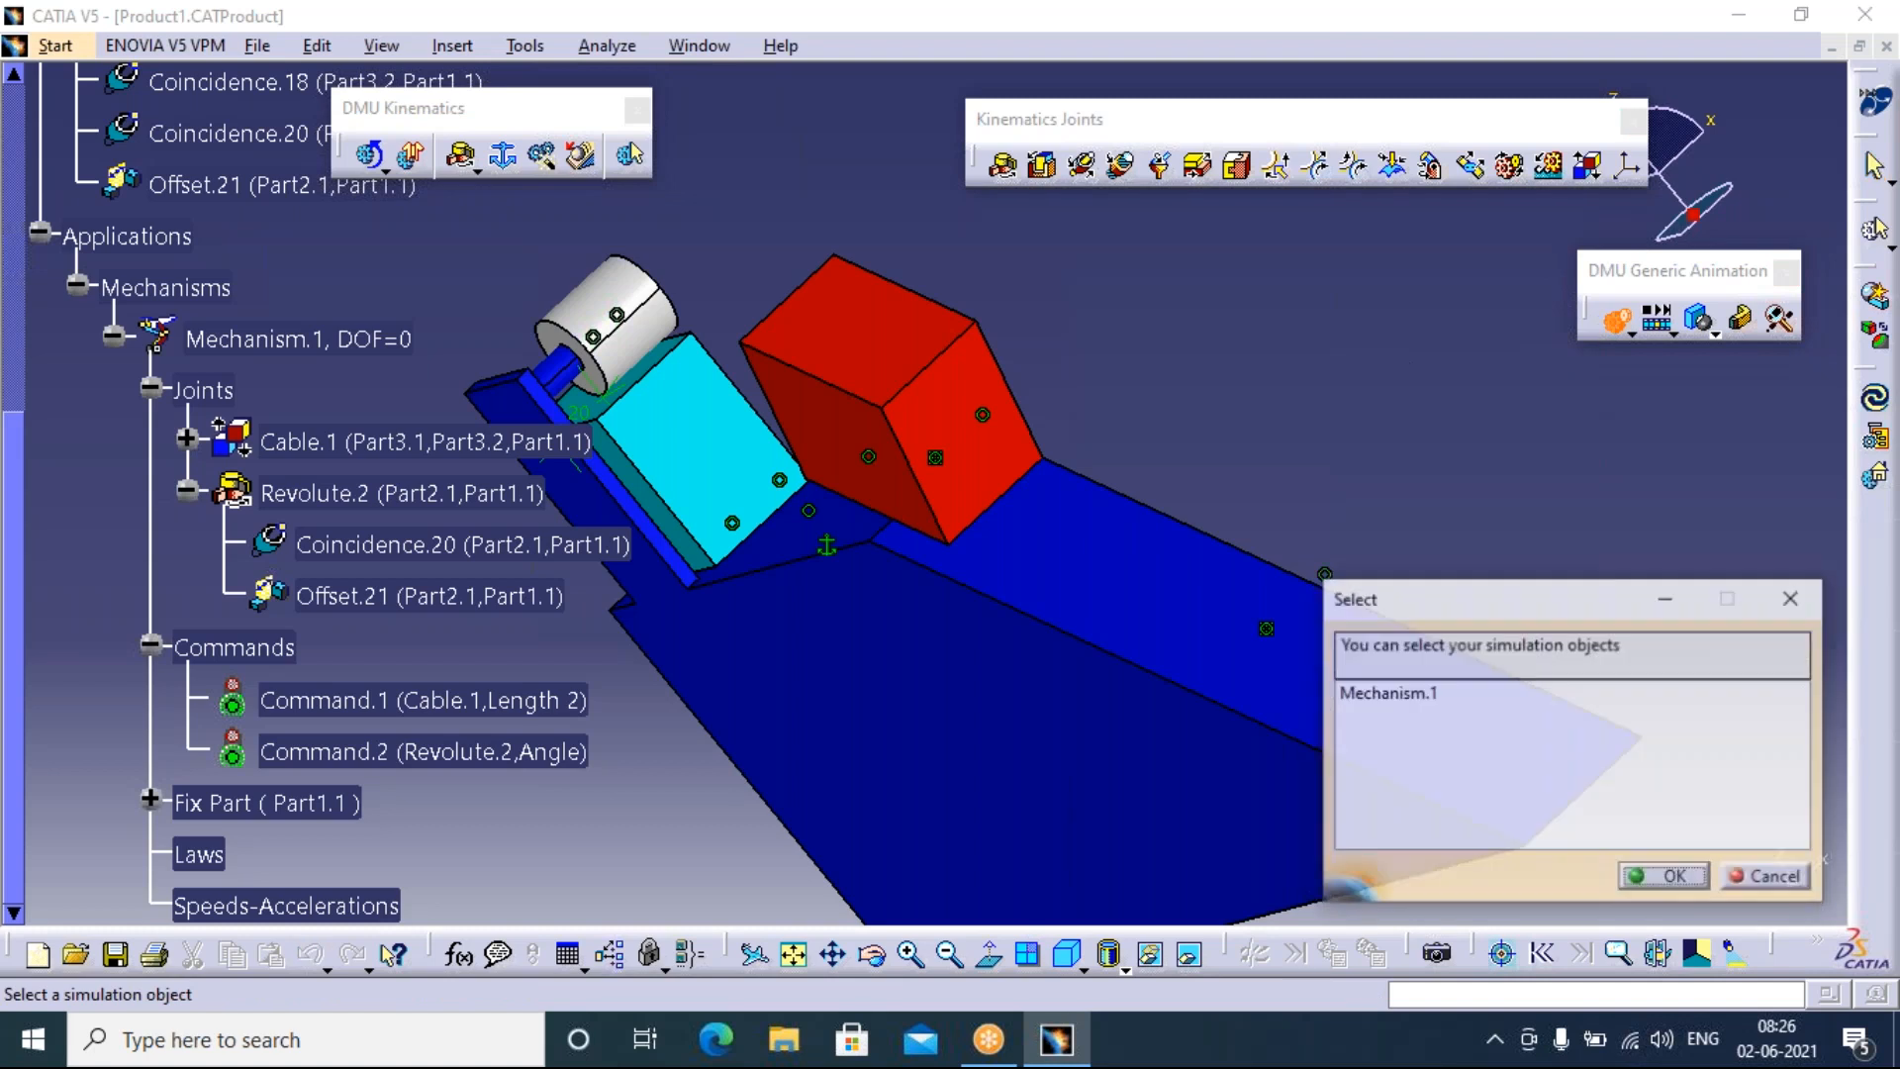
click(1388, 694)
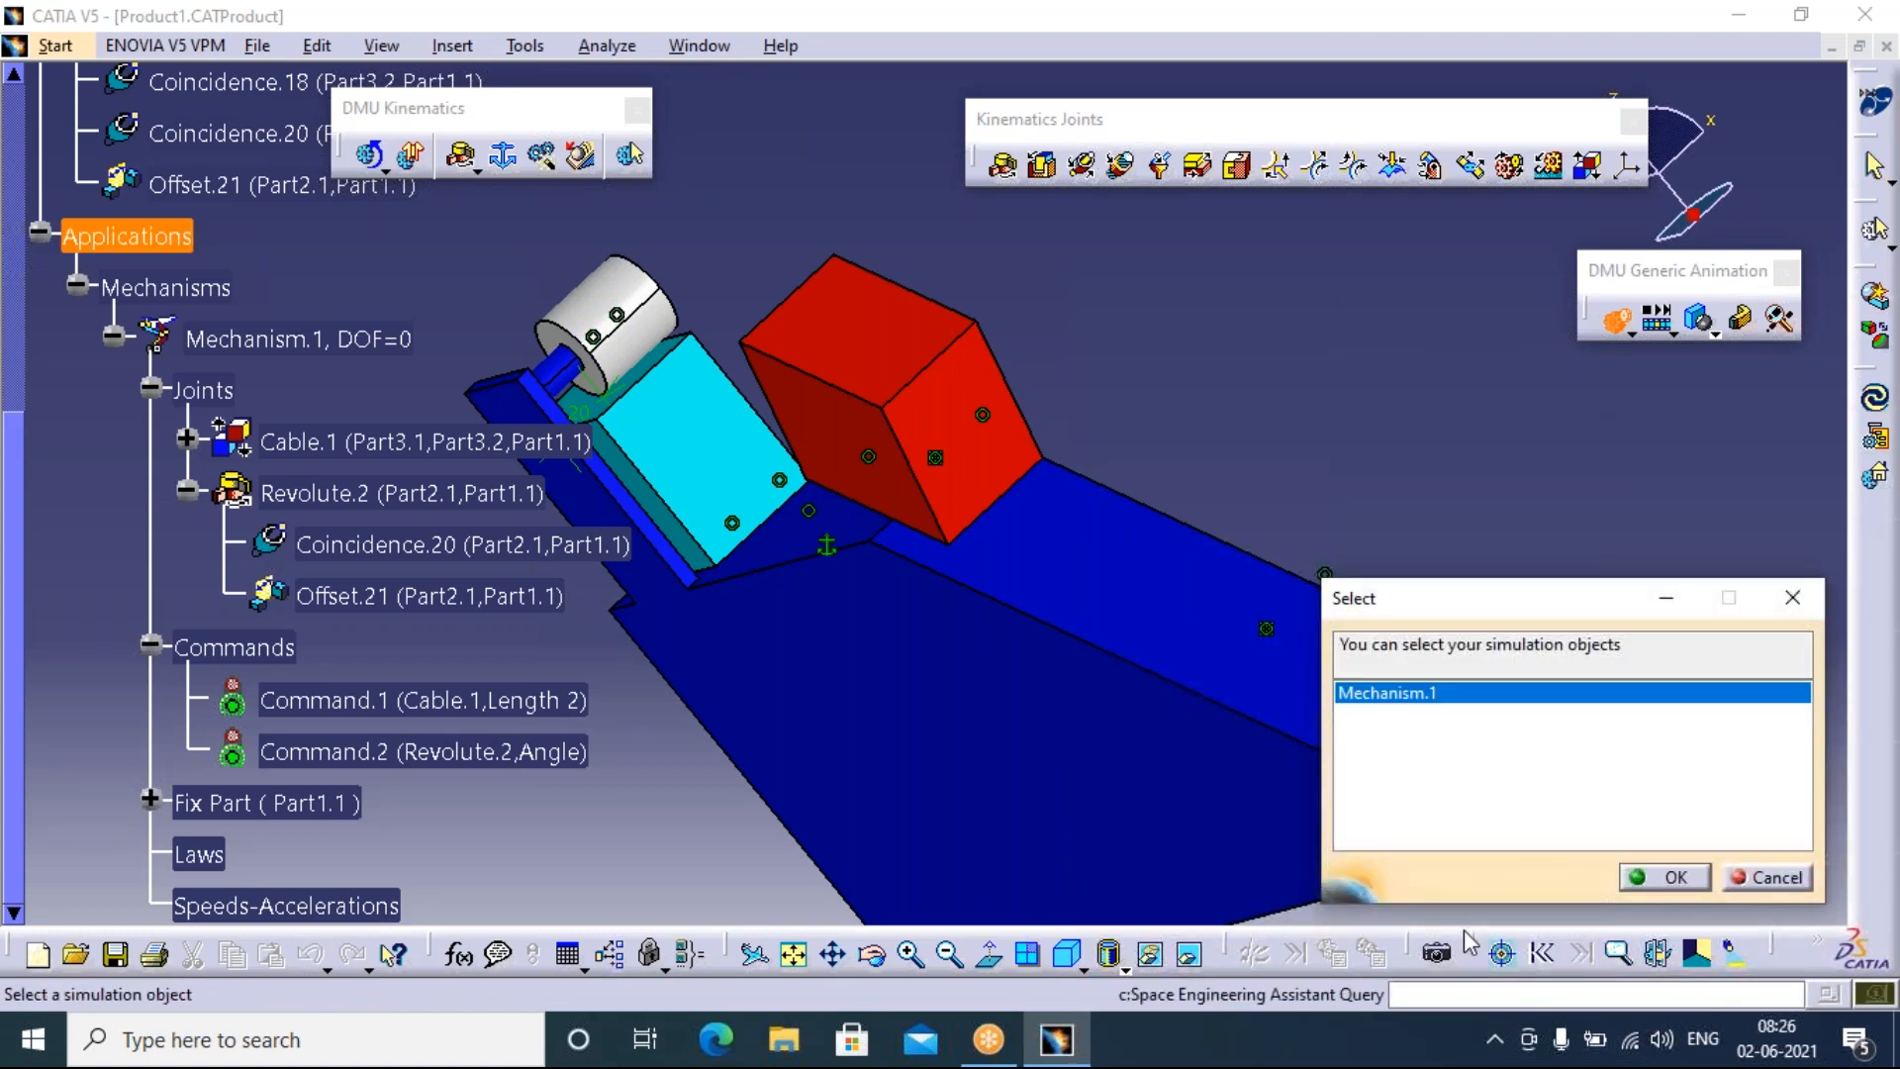
click(1667, 877)
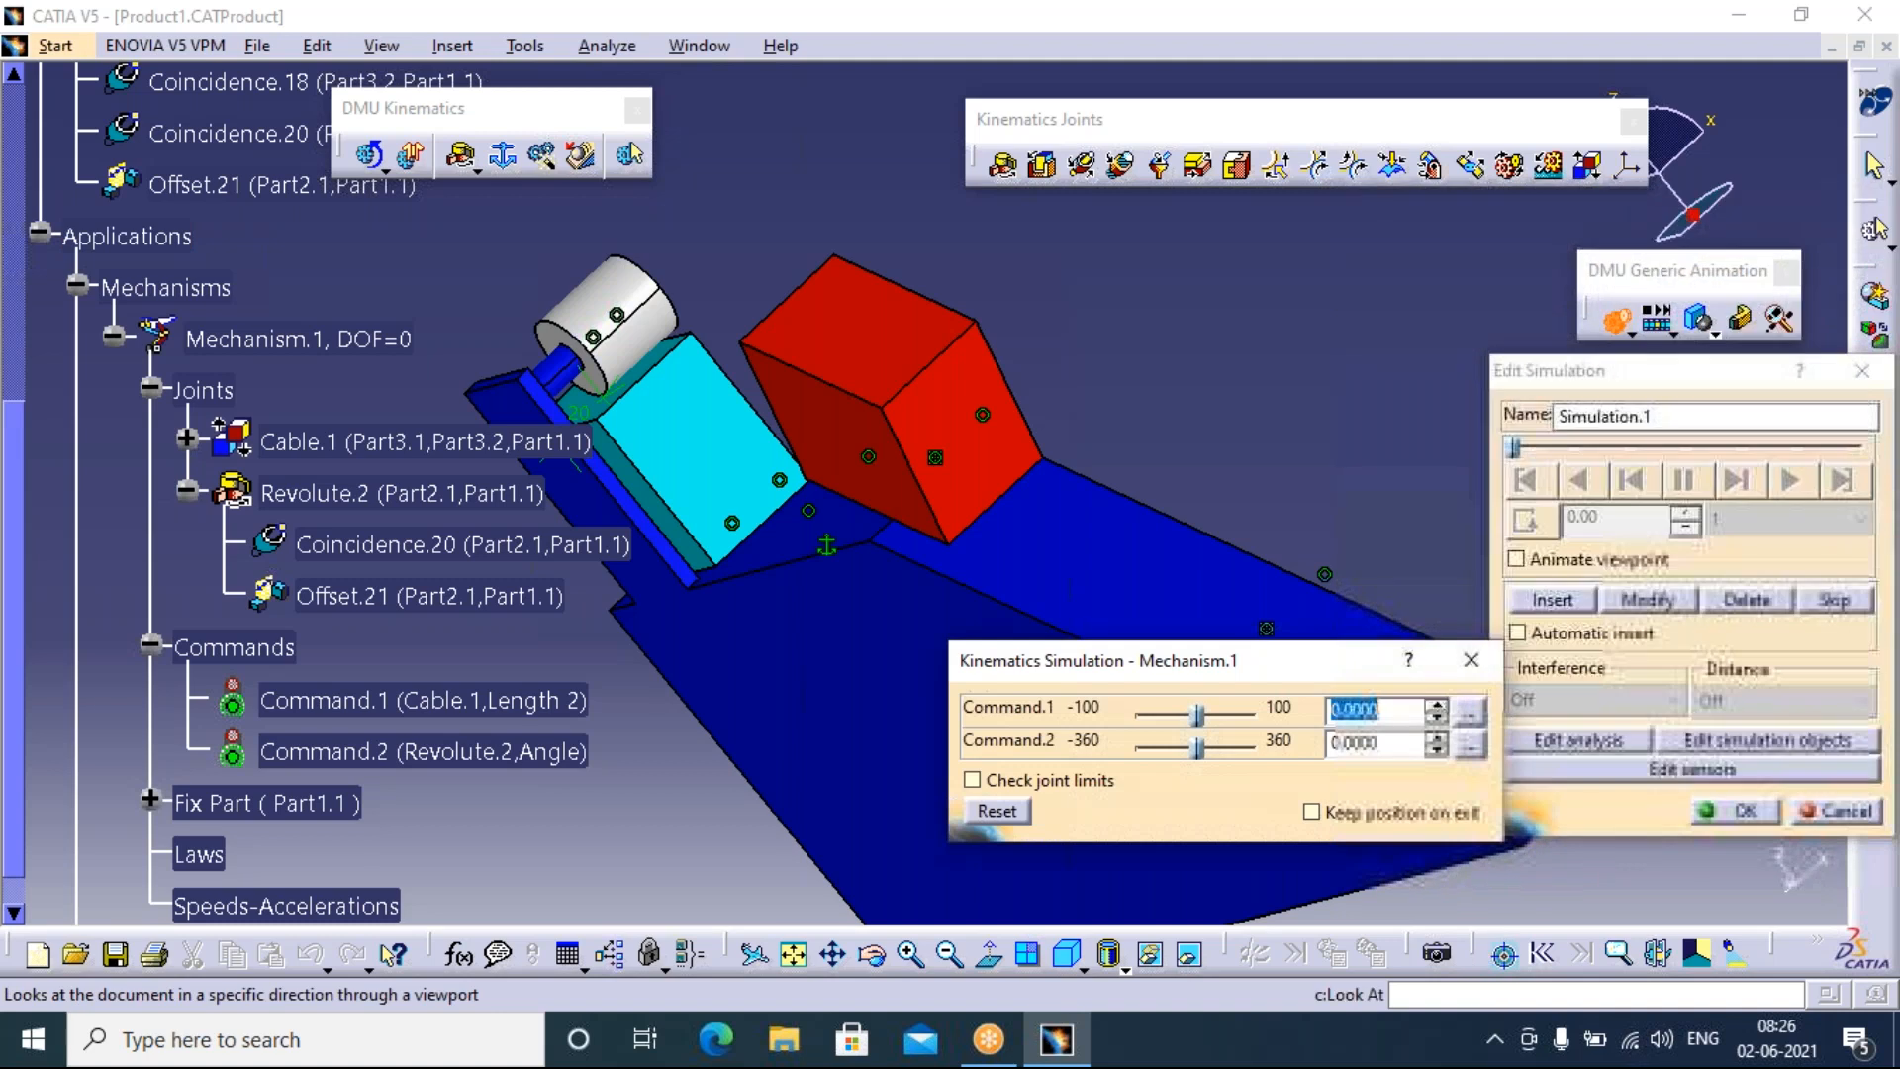
drag(1201, 720, 1261, 710)
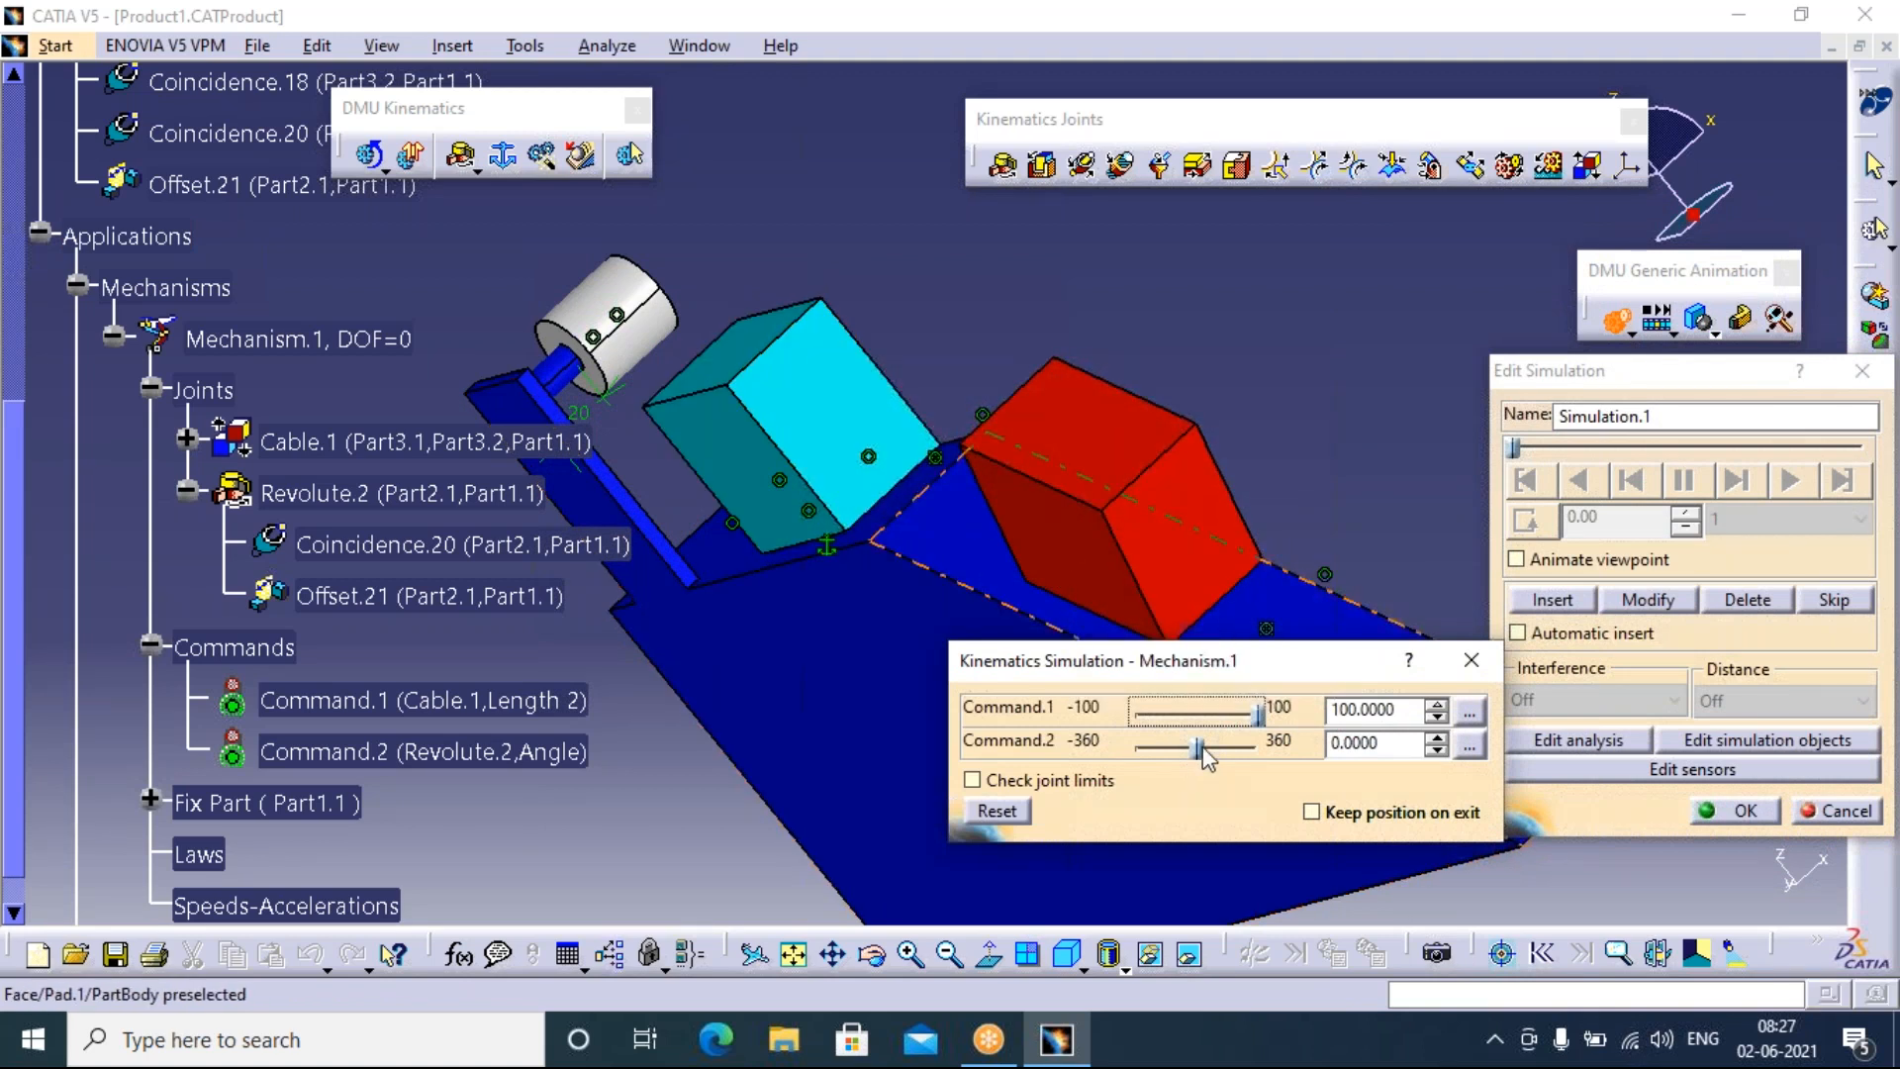
drag(1200, 748, 1247, 747)
click(998, 811)
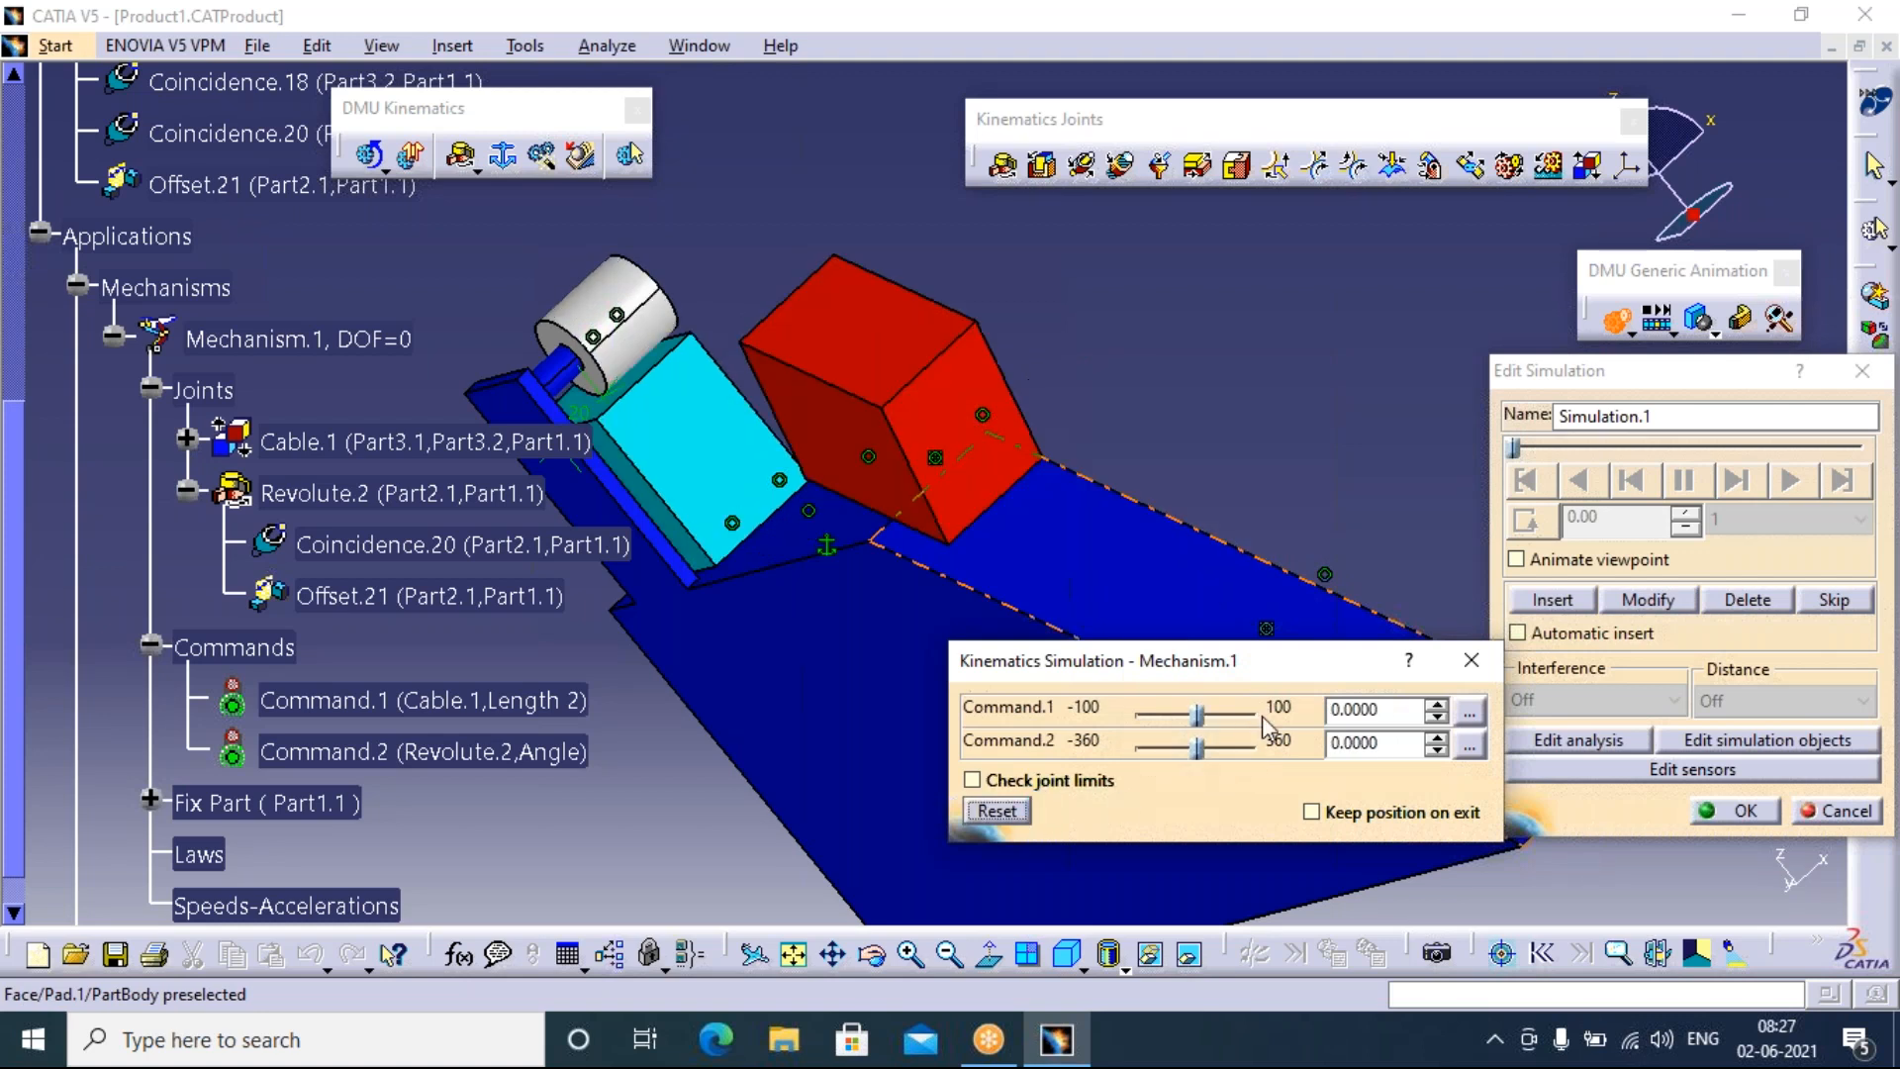
Insert a simulation position with Command.1 at 100 and Command.2 at -360, and play it looped with a 0.01 interpolation step
drag(1198, 712, 1137, 746)
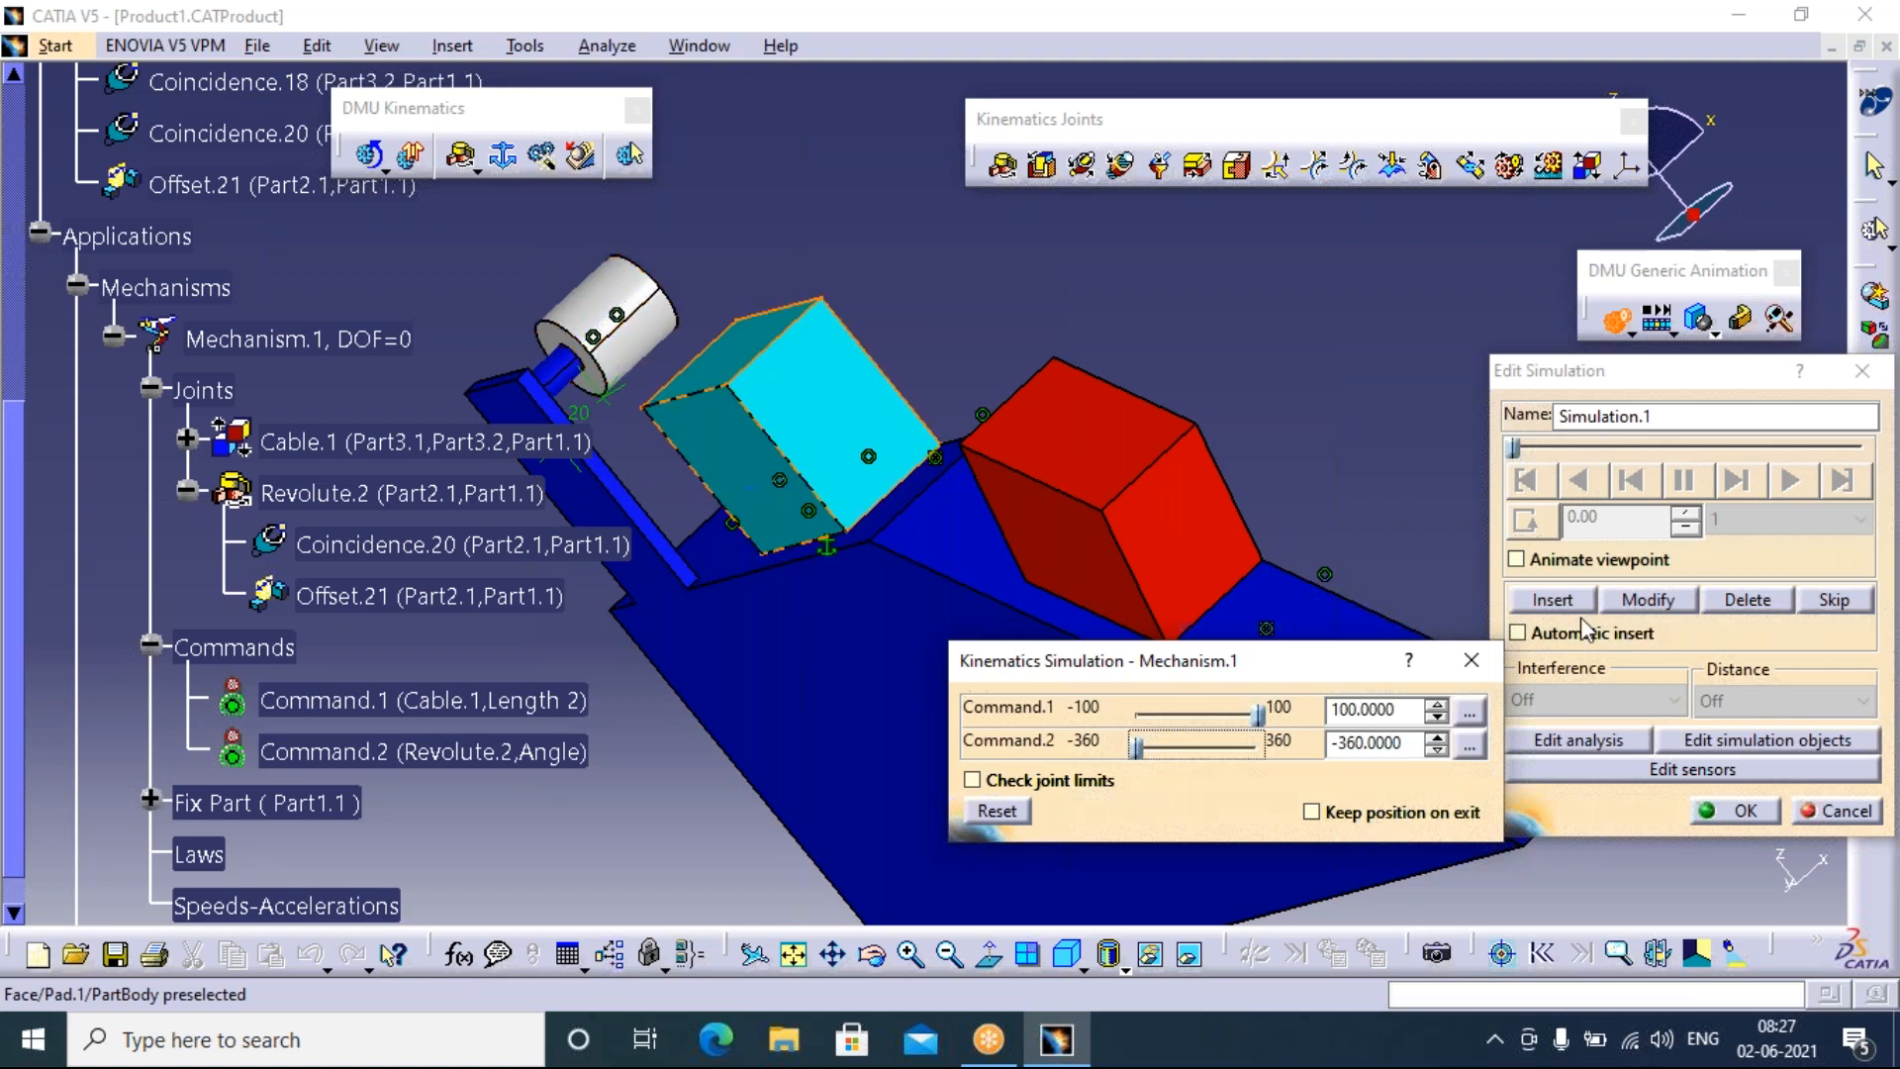
click(1553, 601)
click(1526, 521)
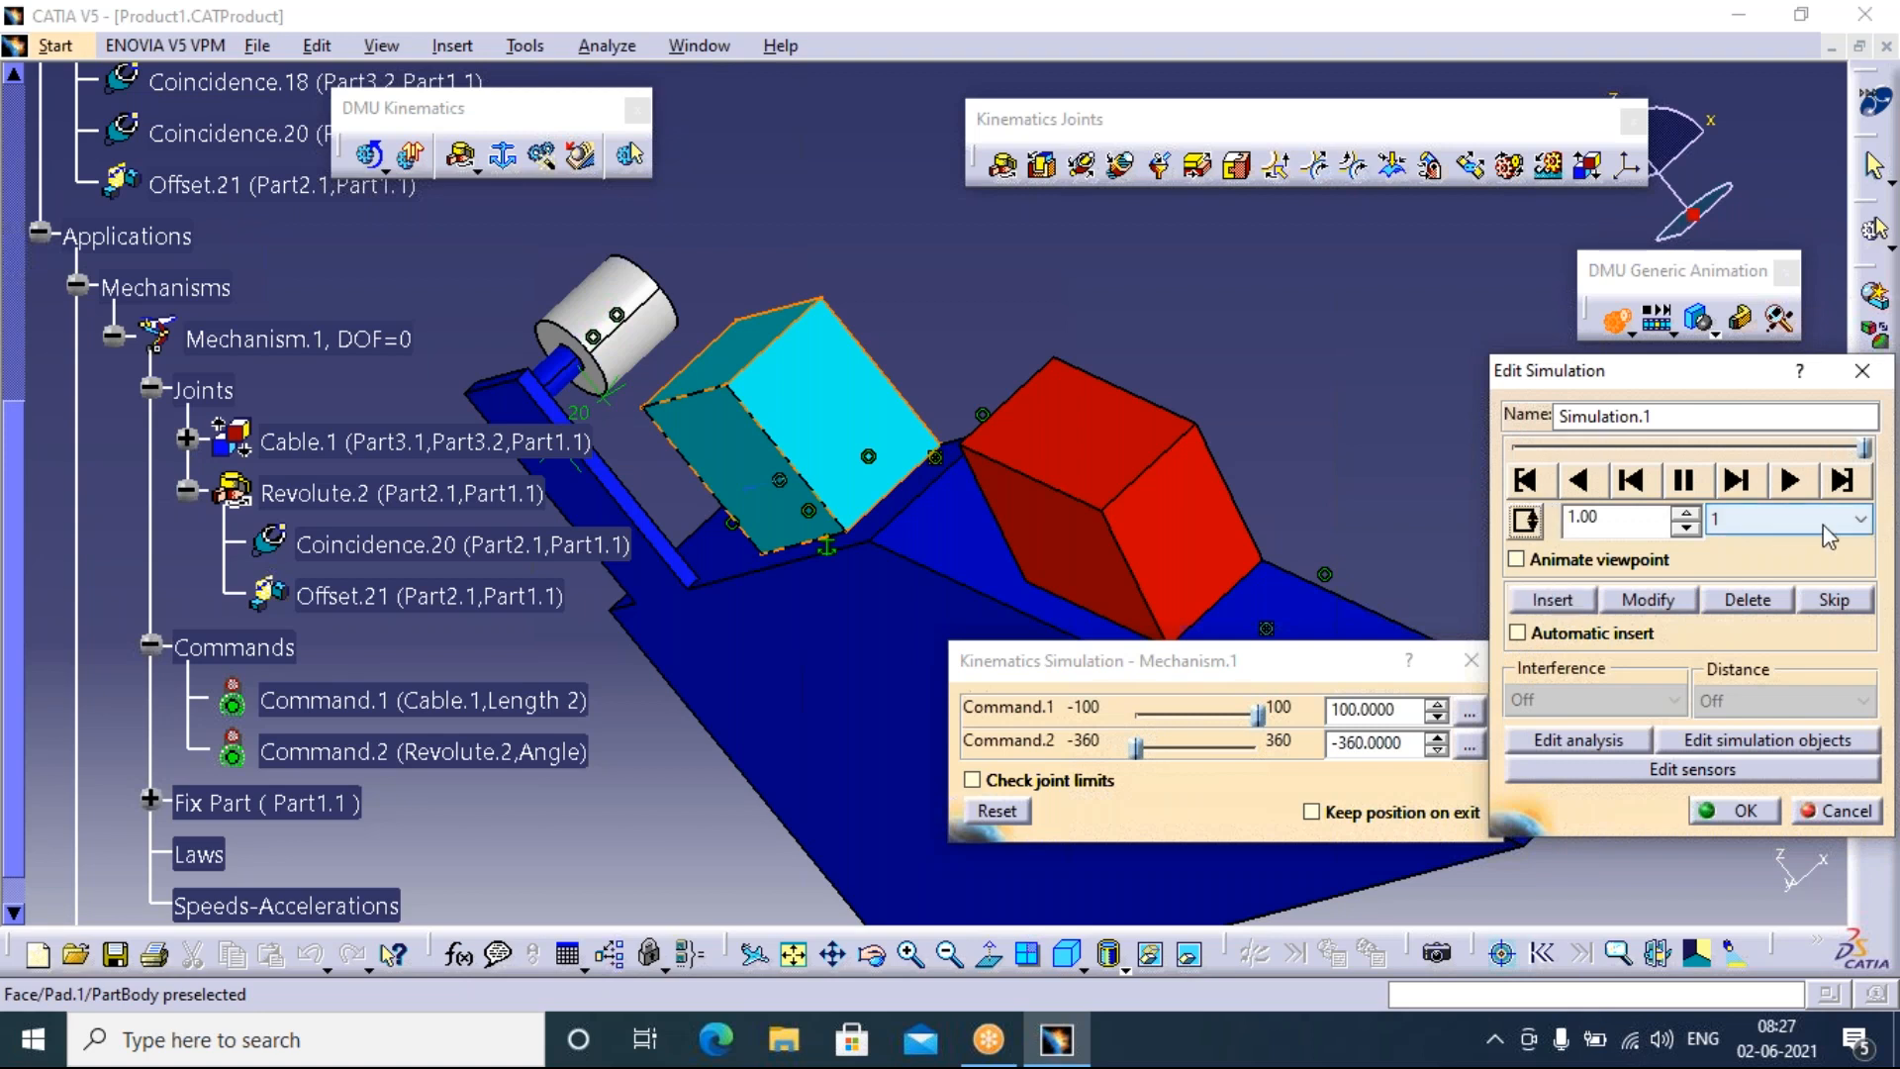
click(1823, 525)
click(1771, 661)
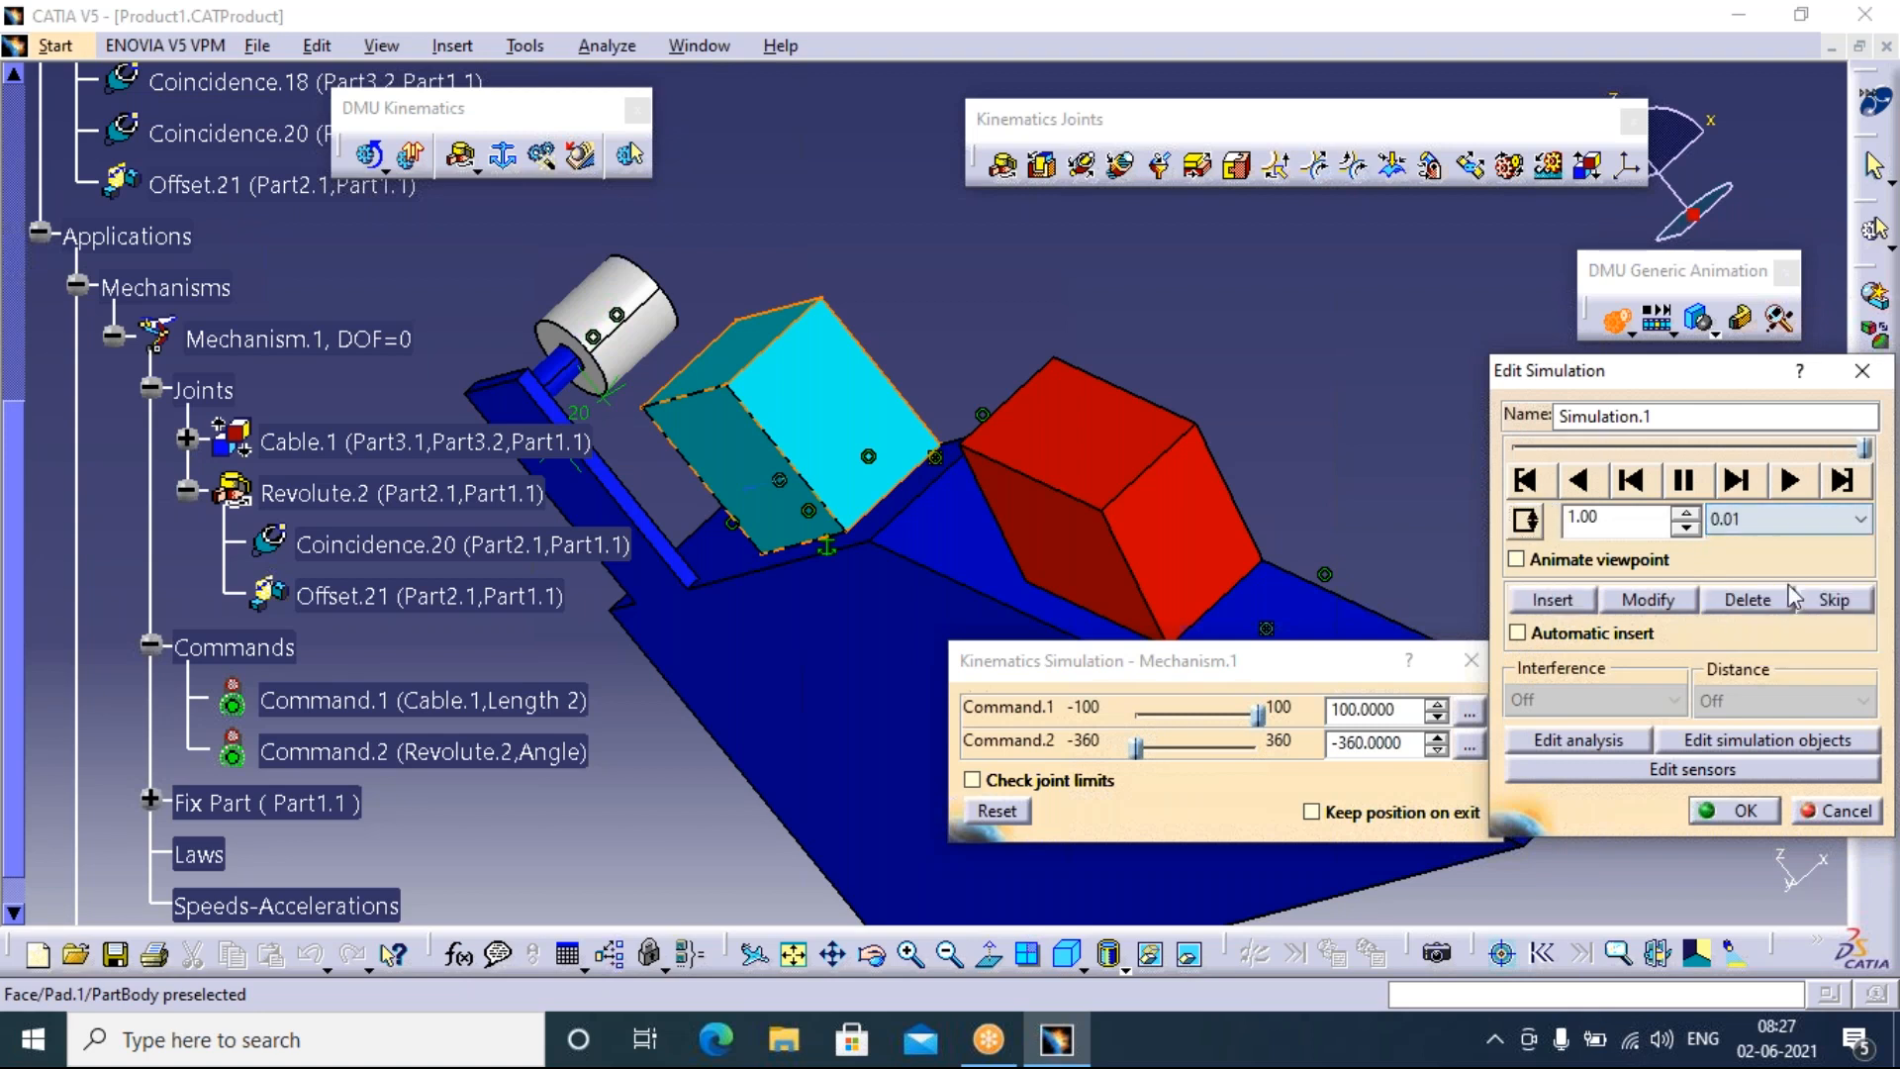
click(1595, 485)
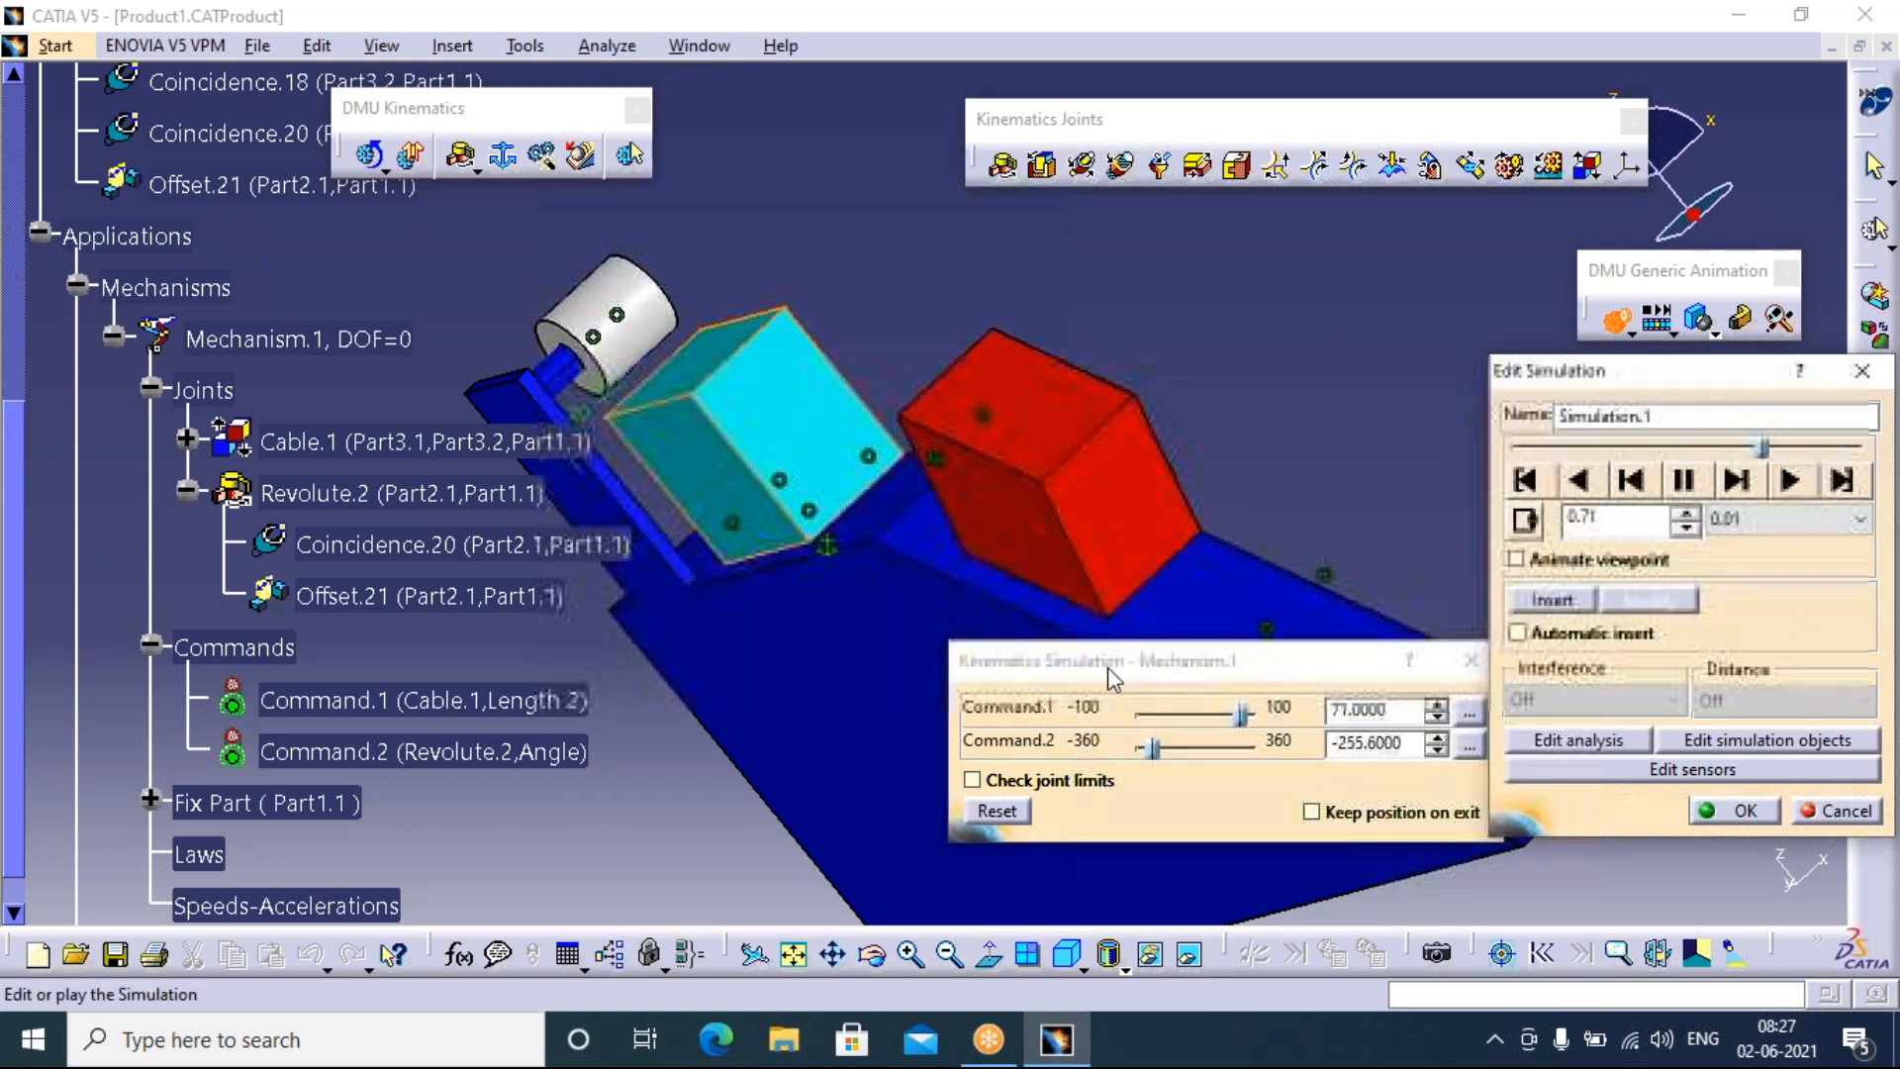
drag(1112, 678, 1091, 798)
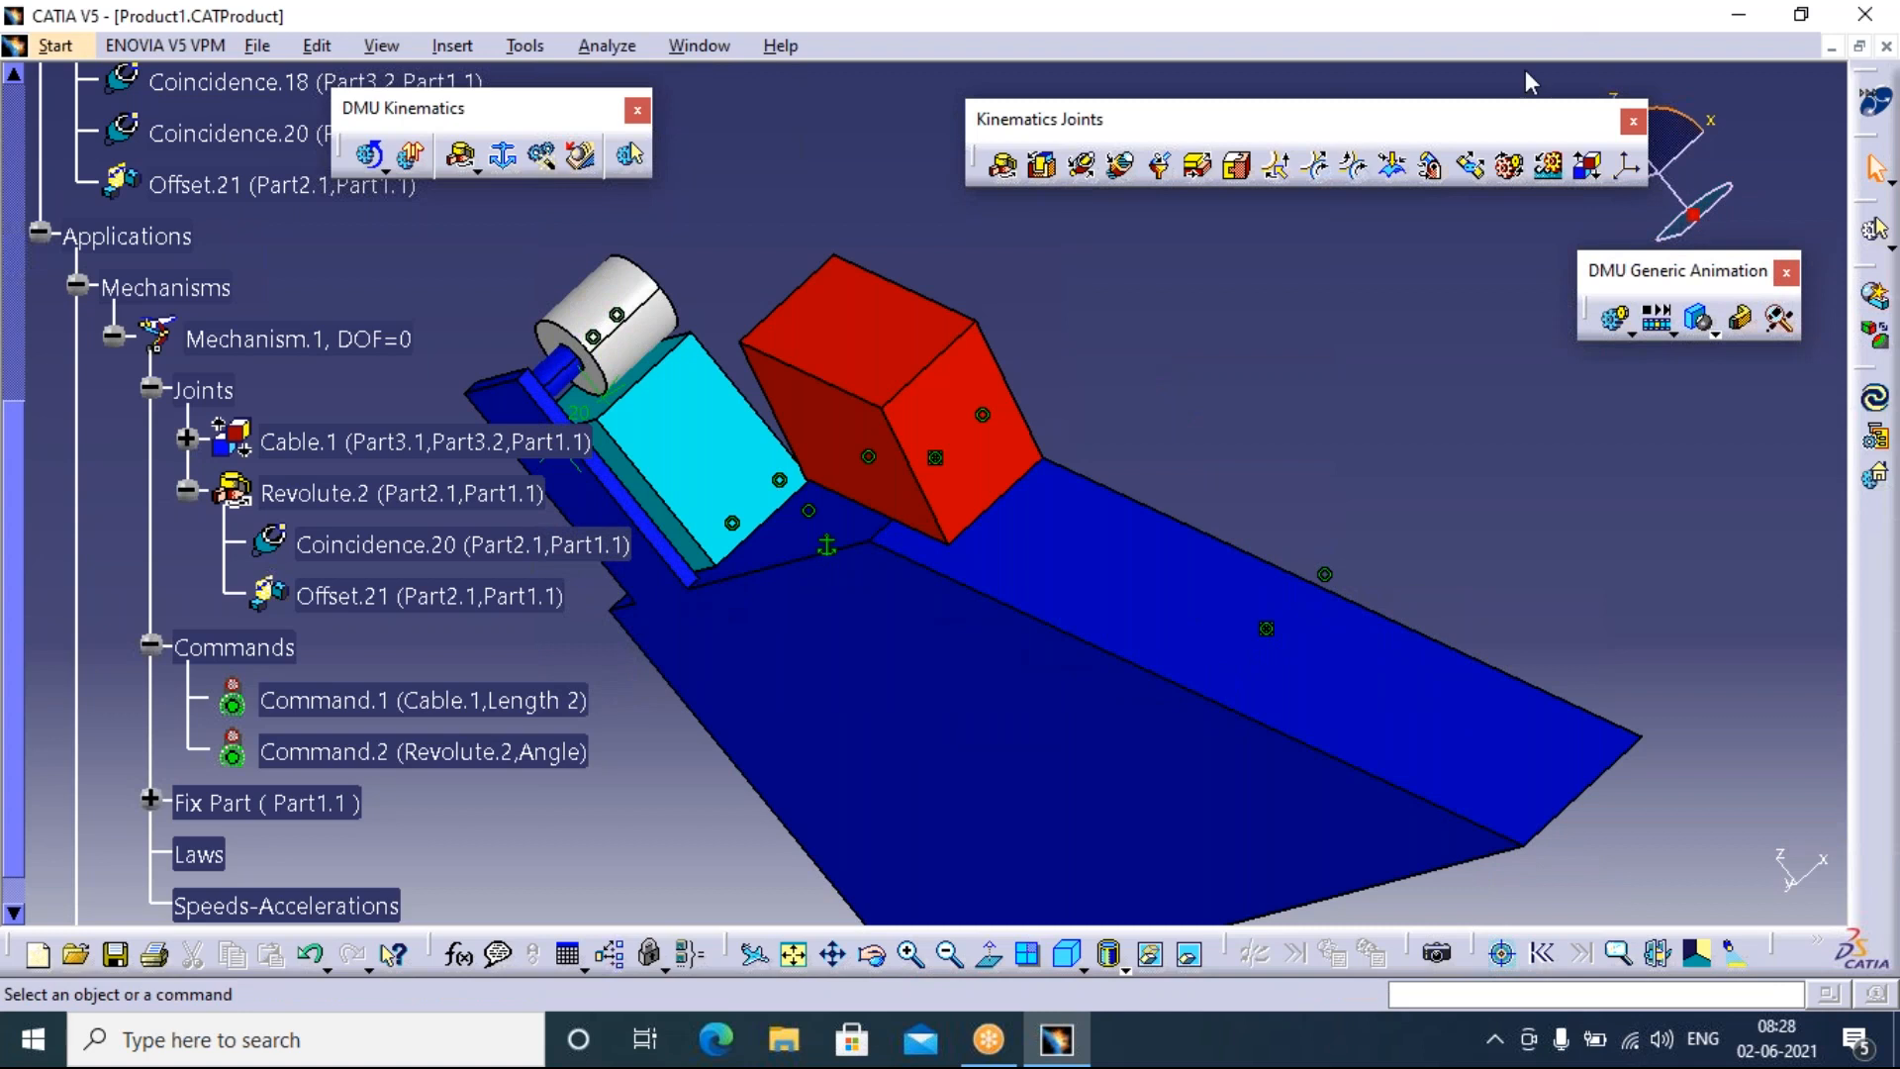
Look through the joint types offered for an axis-based joint in Mechanism.1 without creating one
click(1628, 171)
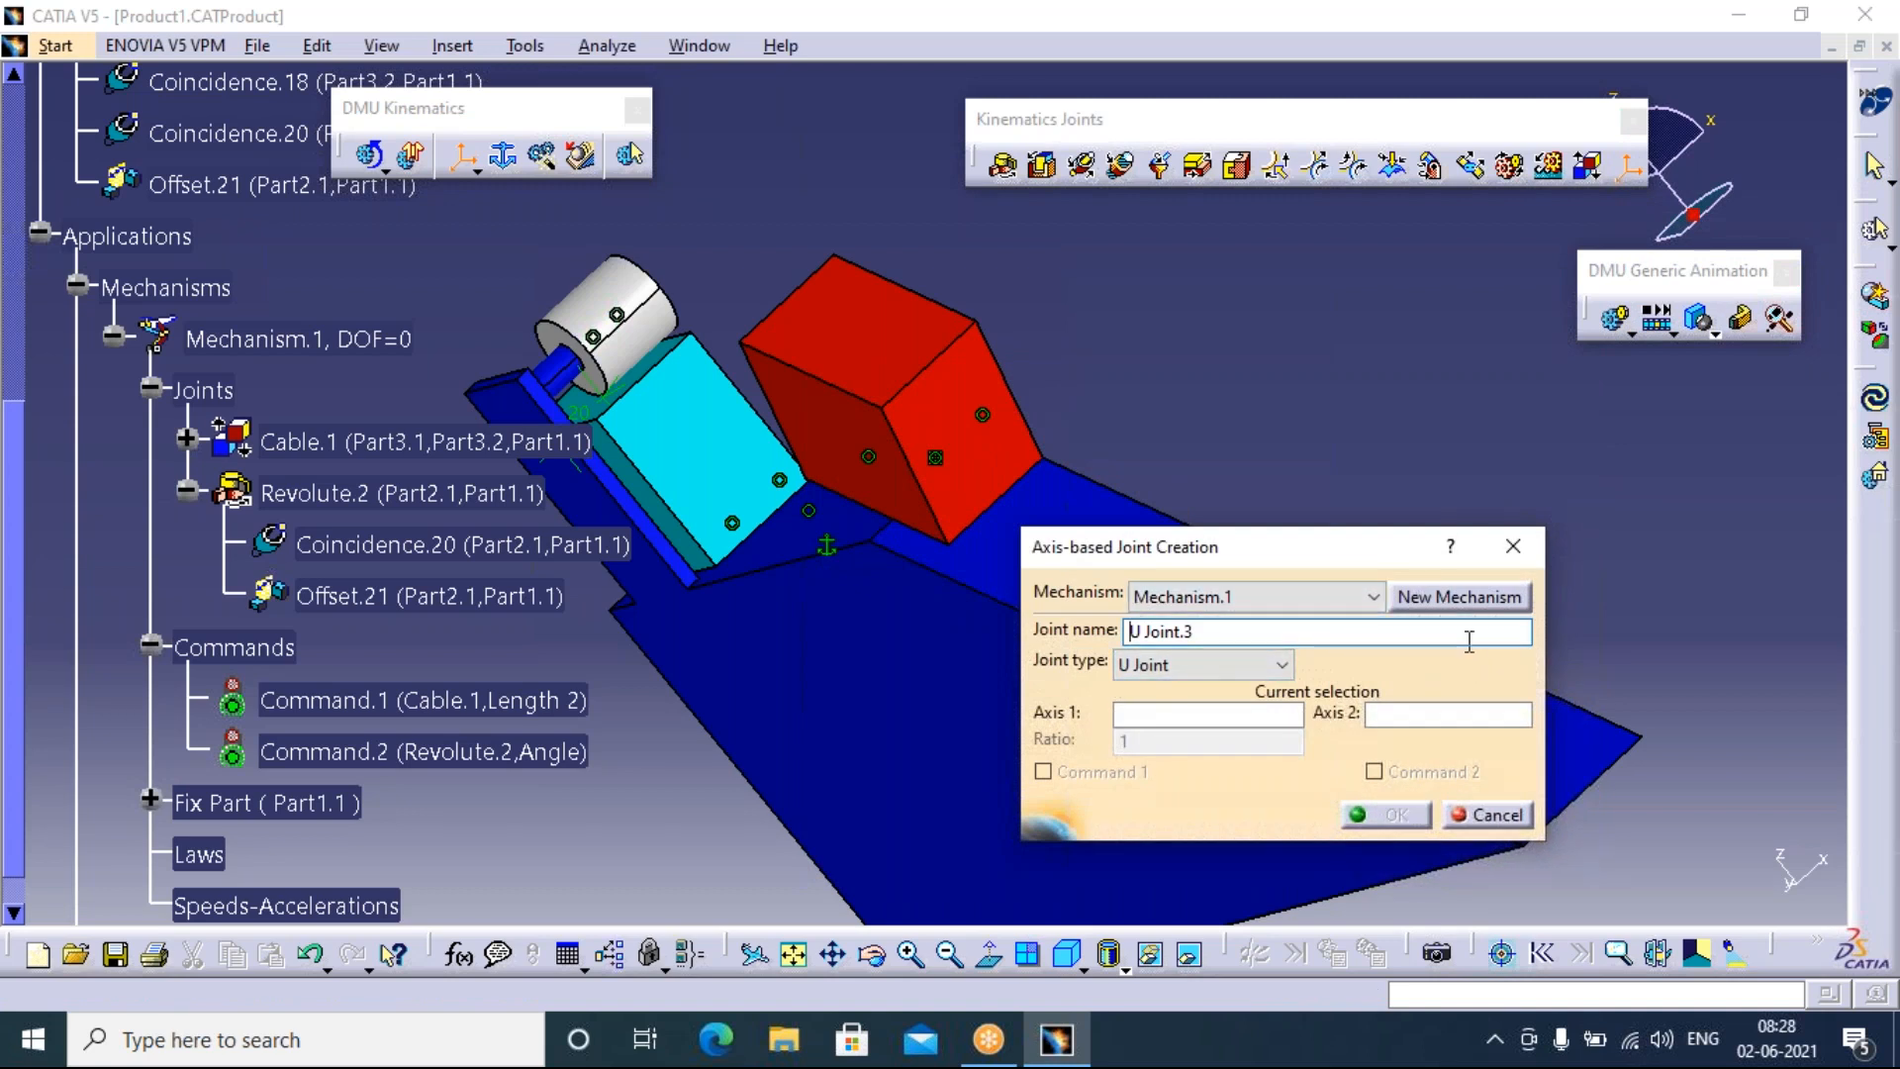
click(1281, 664)
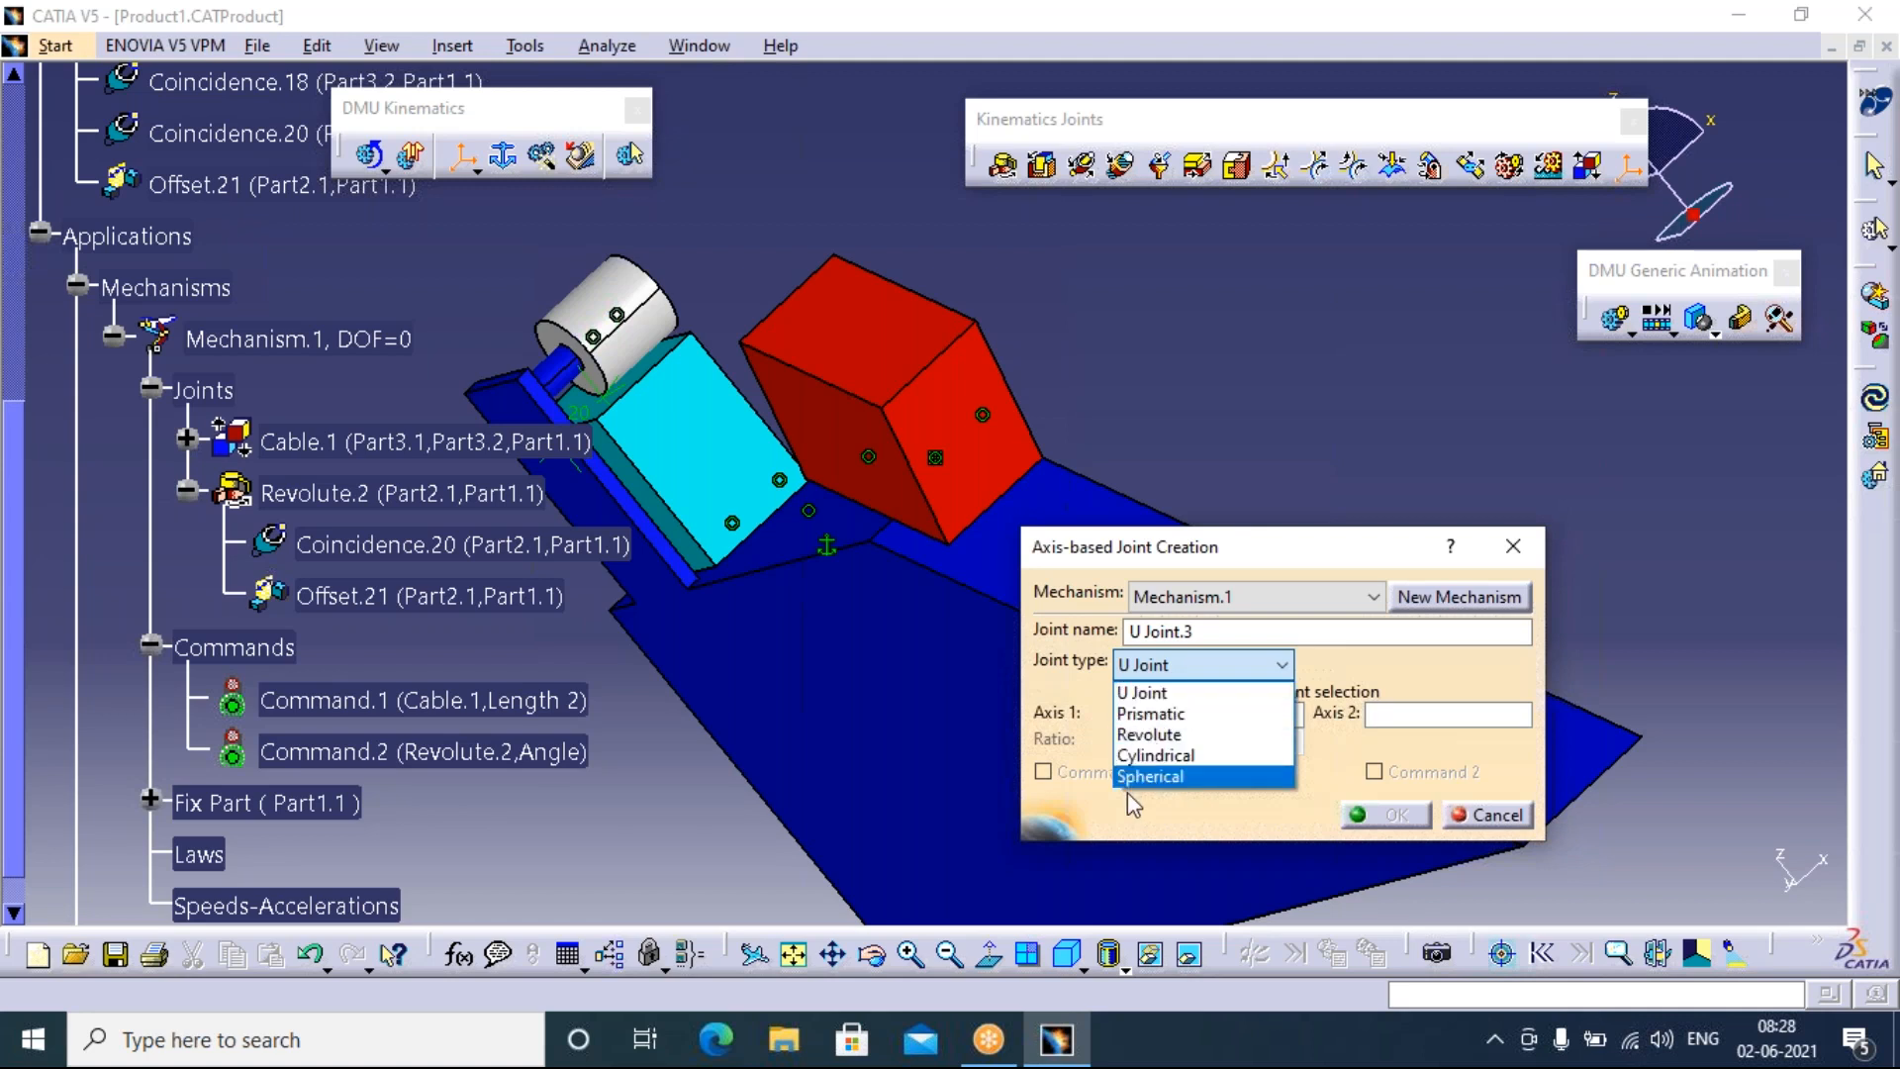
click(1231, 815)
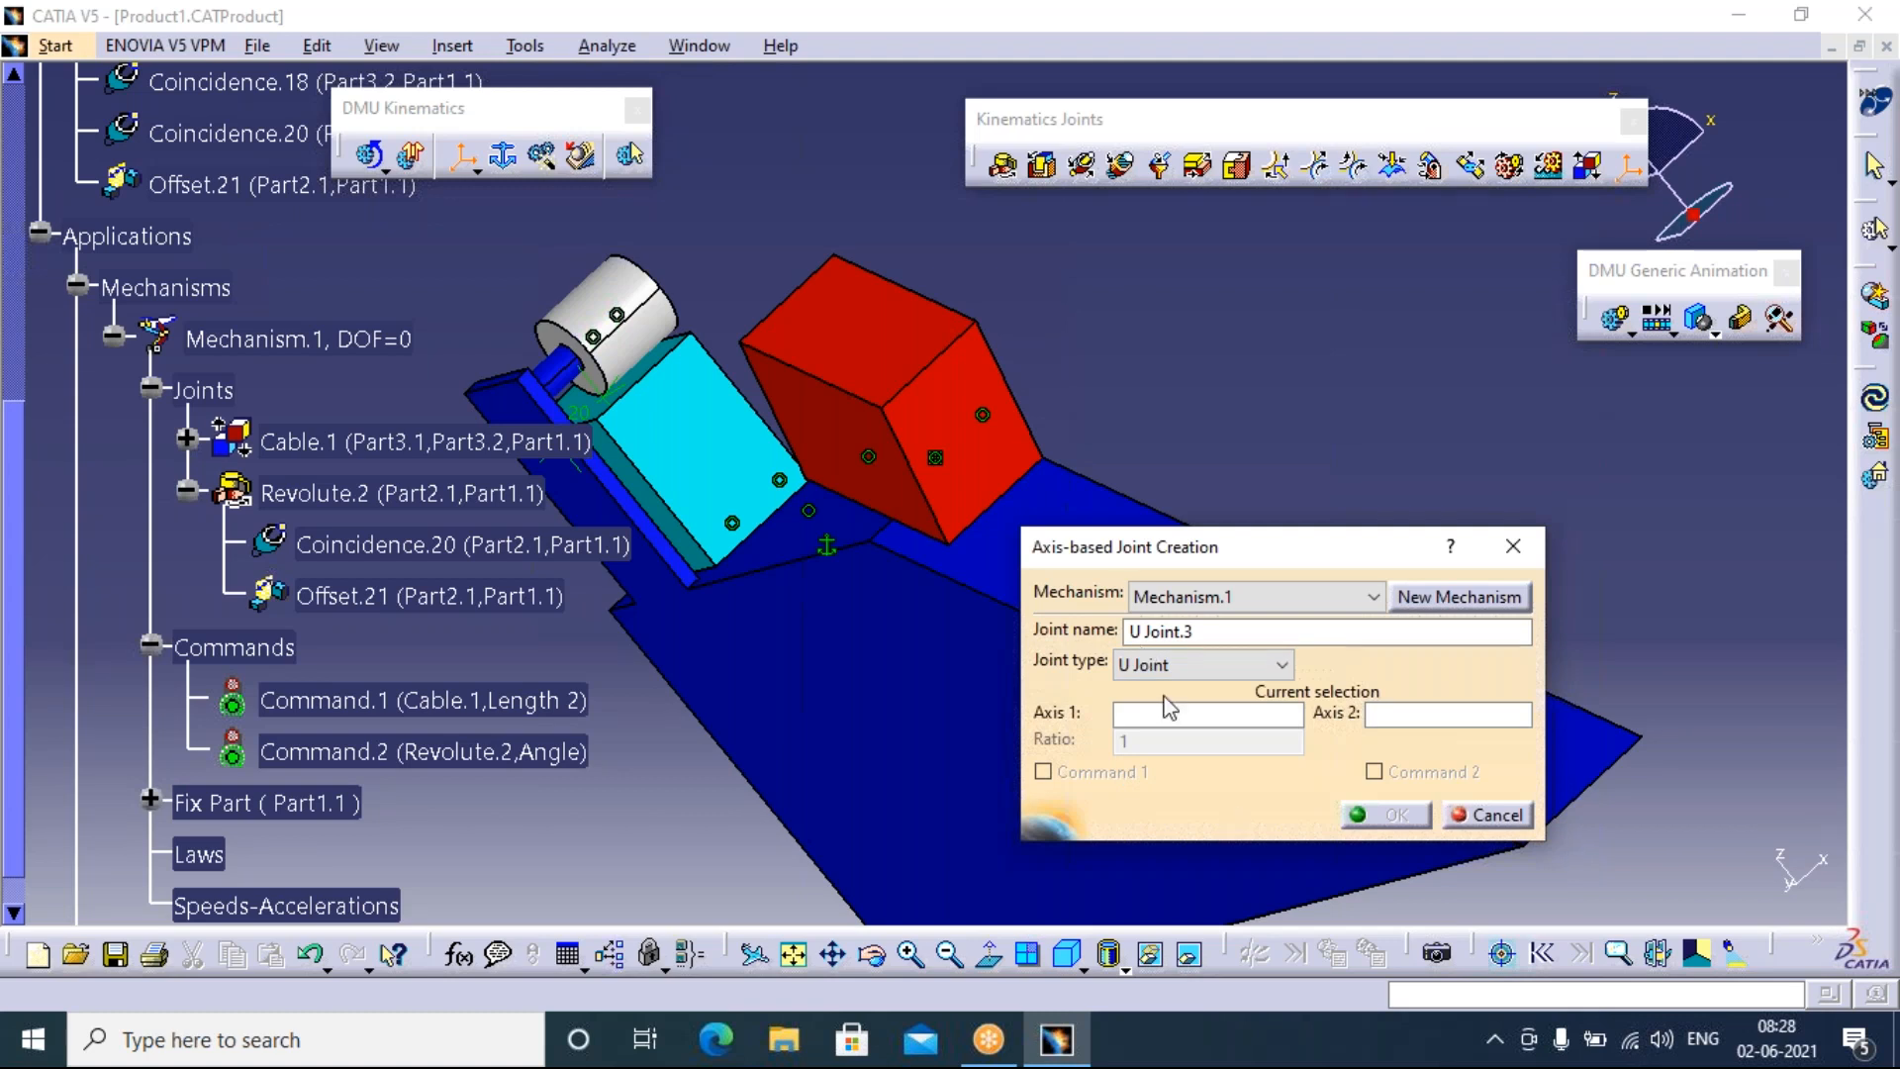
click(1514, 547)
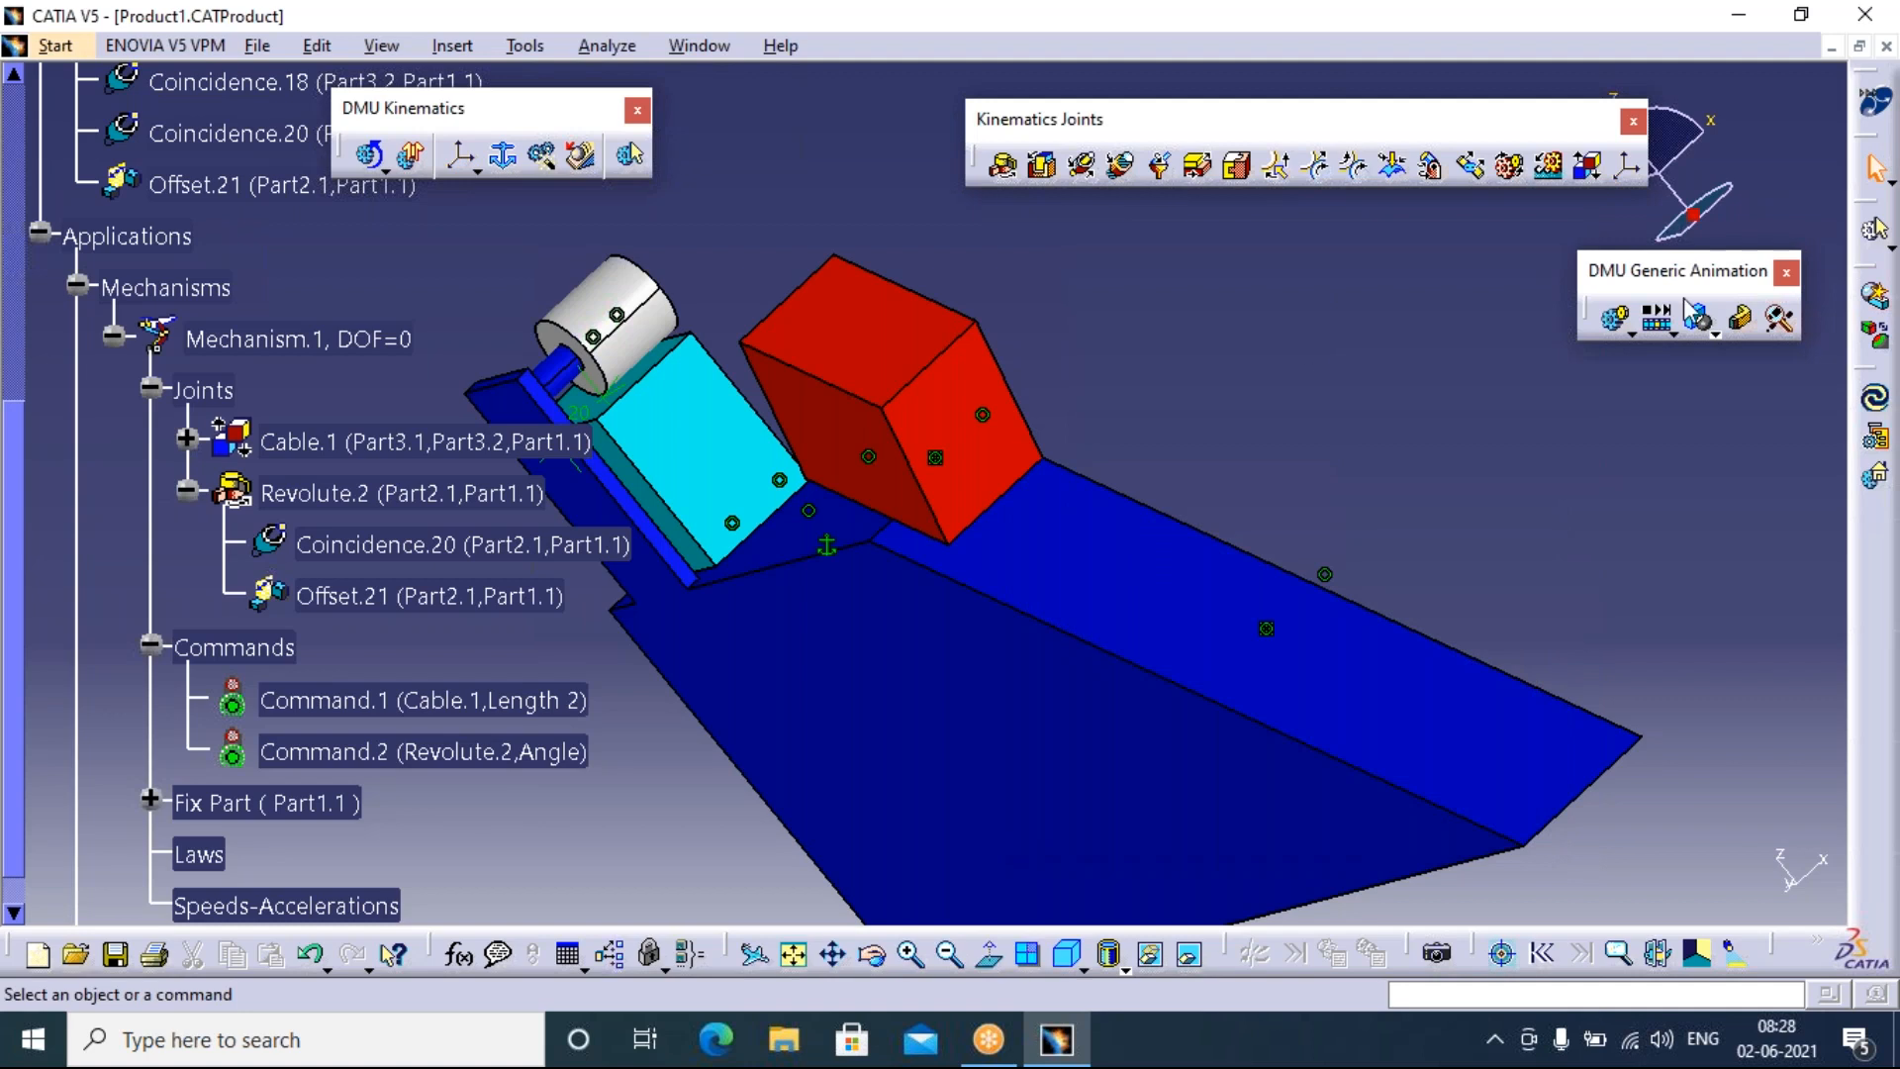
Try to create a Swept Volume, first without a selection and again with Product1 selected
click(1743, 322)
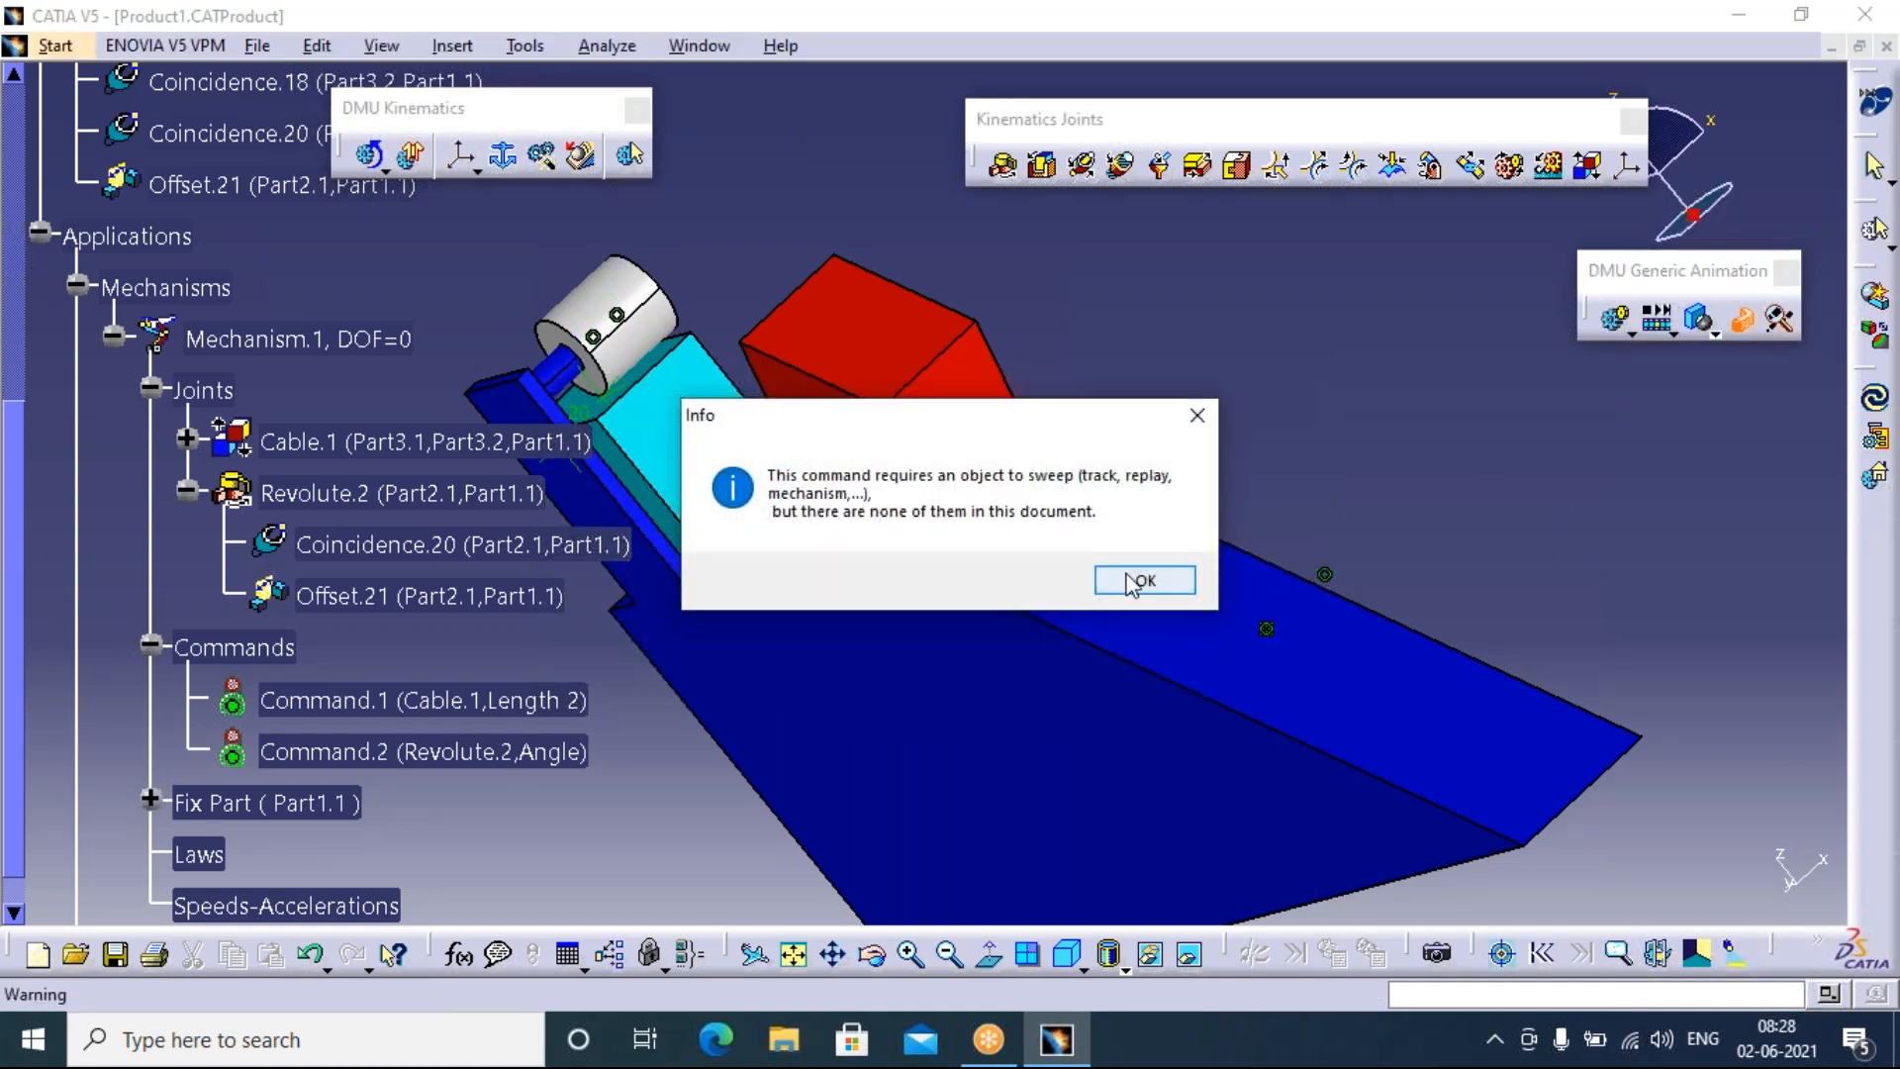
click(1136, 581)
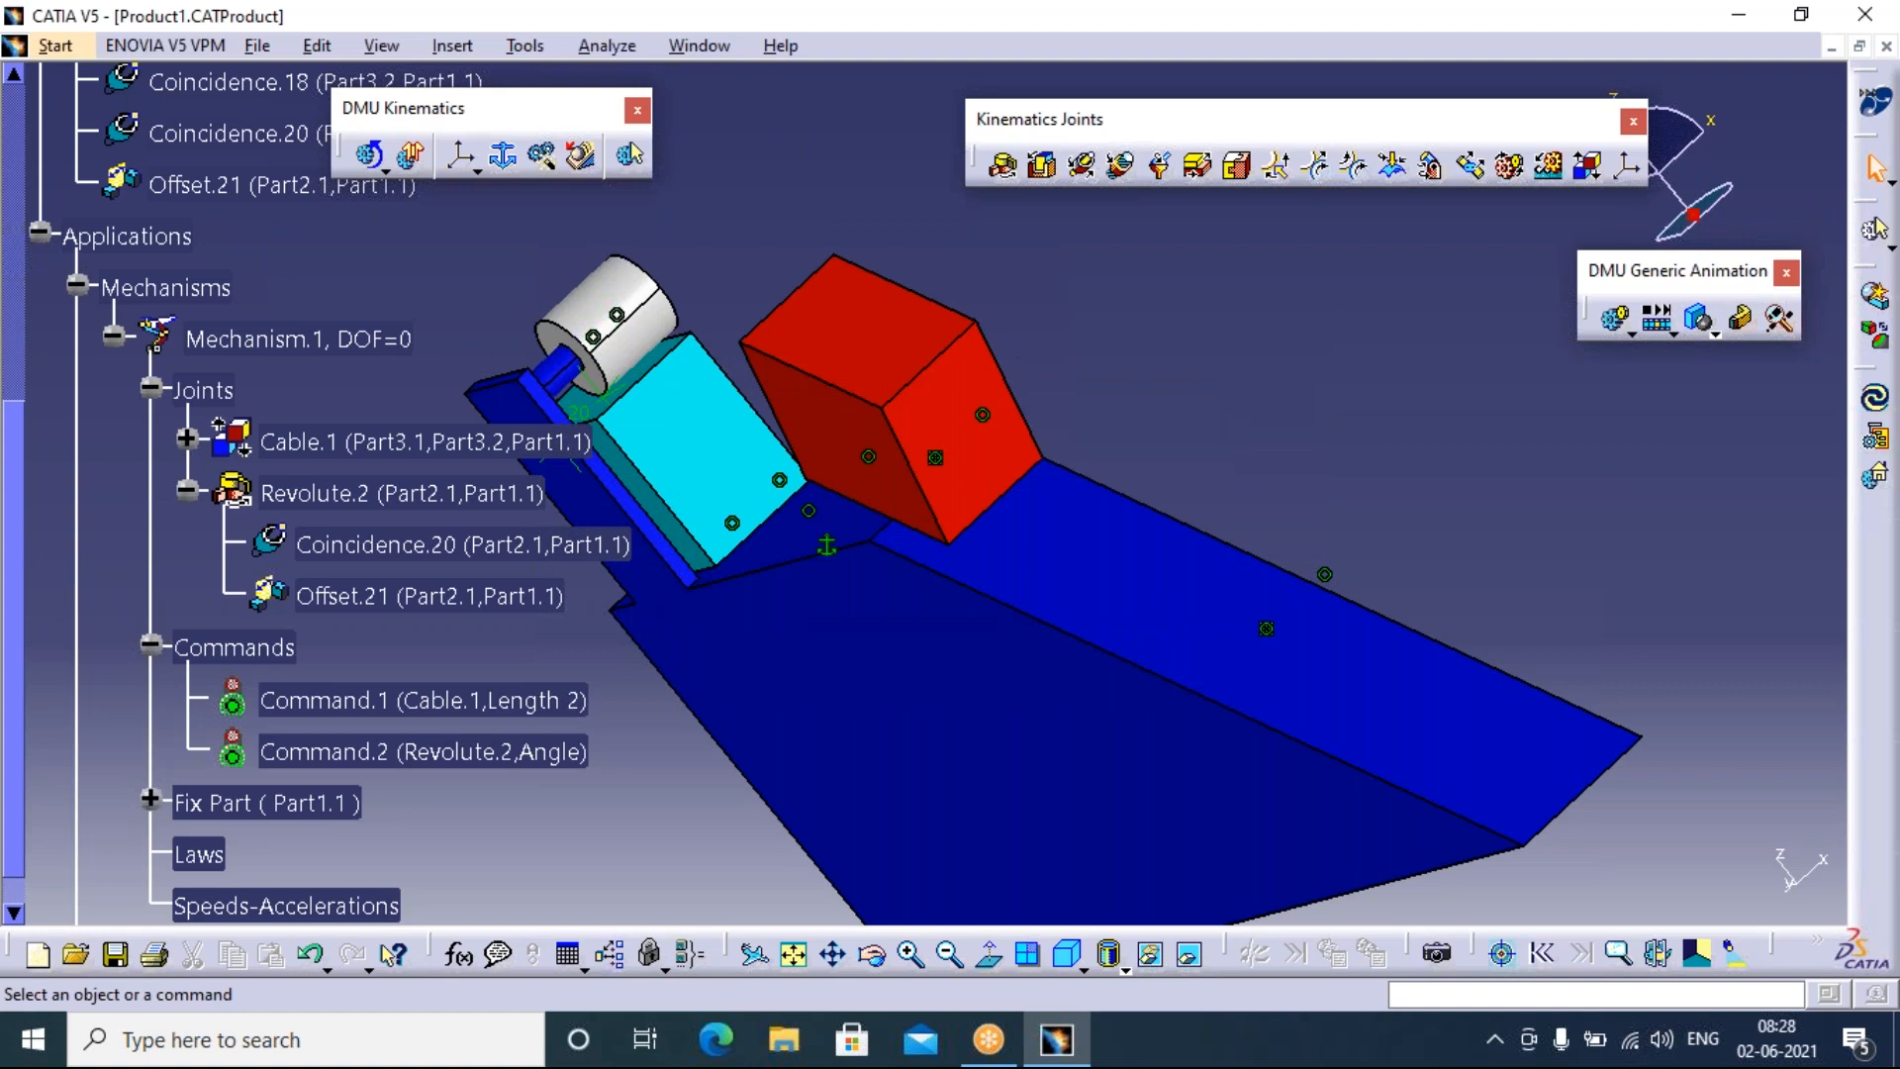
scroll(188, 99, up, 1)
scroll(188, 99, up, 1)
click(142, 378)
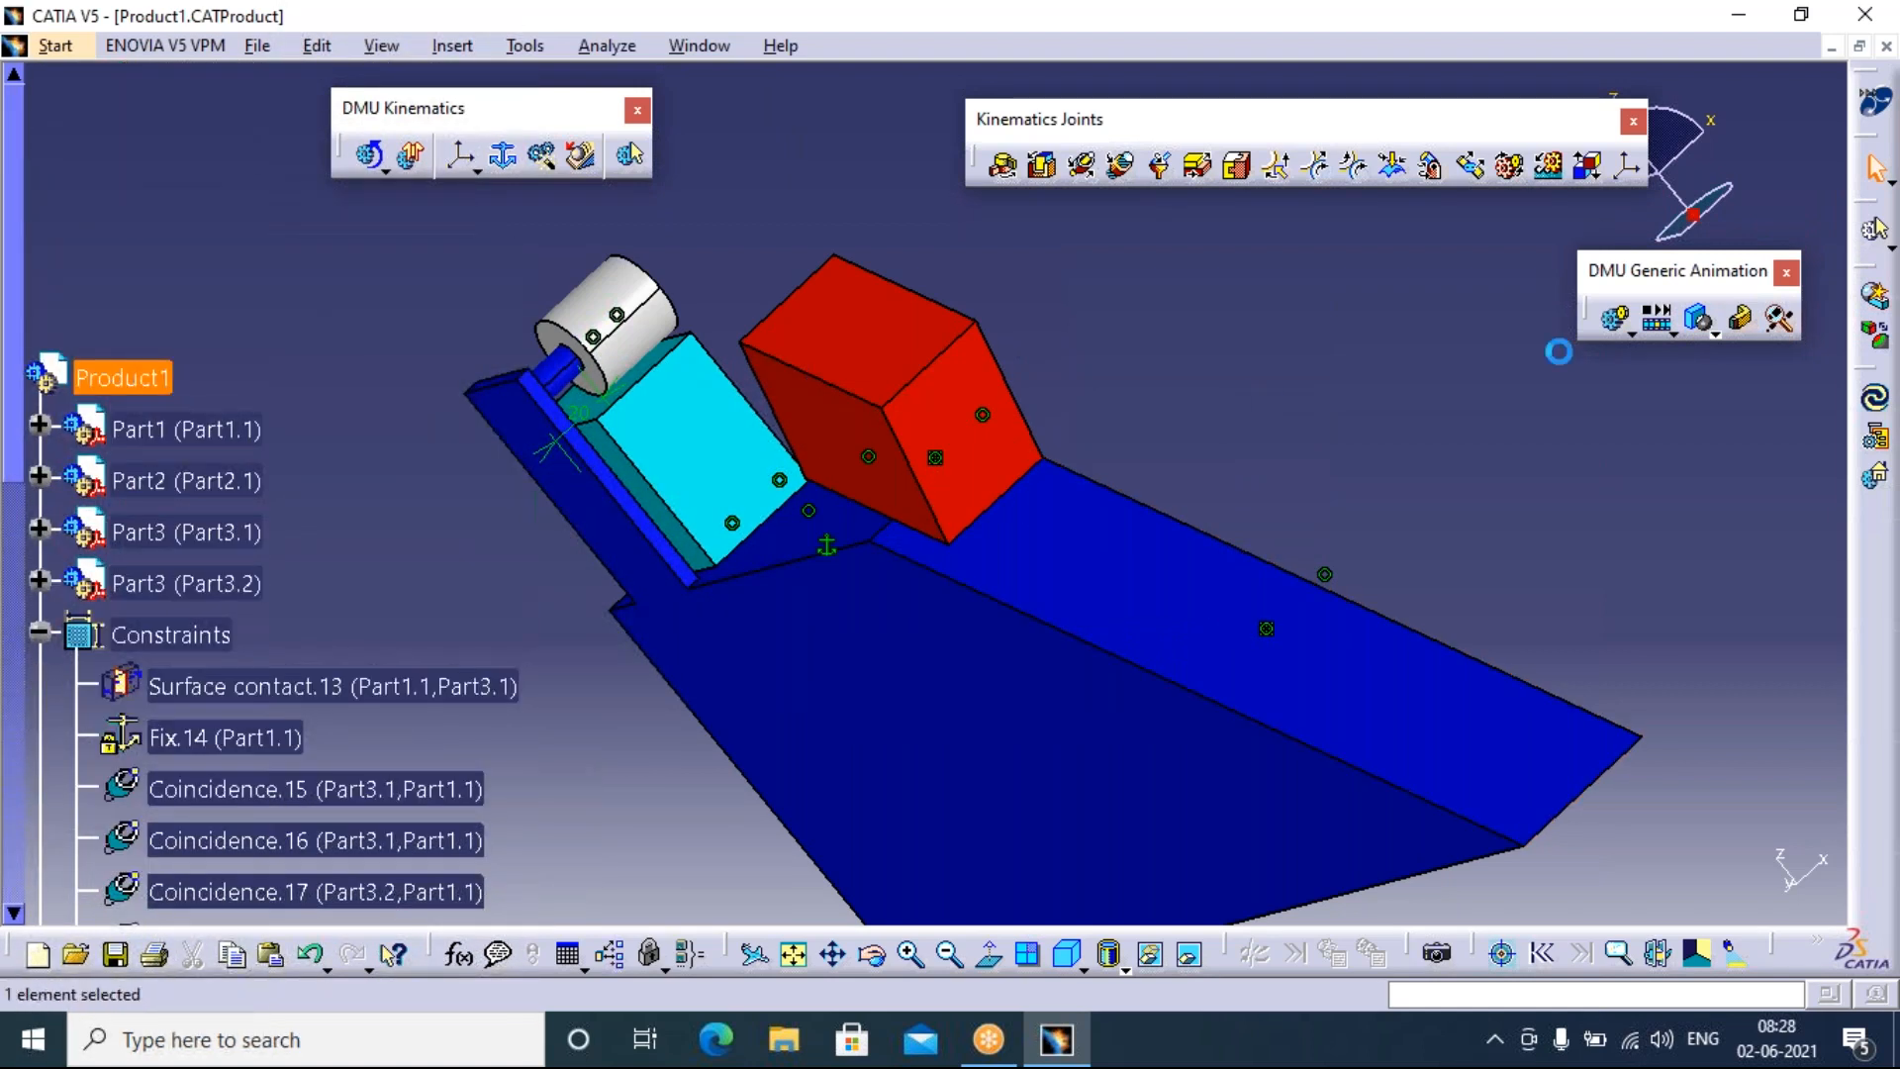
click(1739, 321)
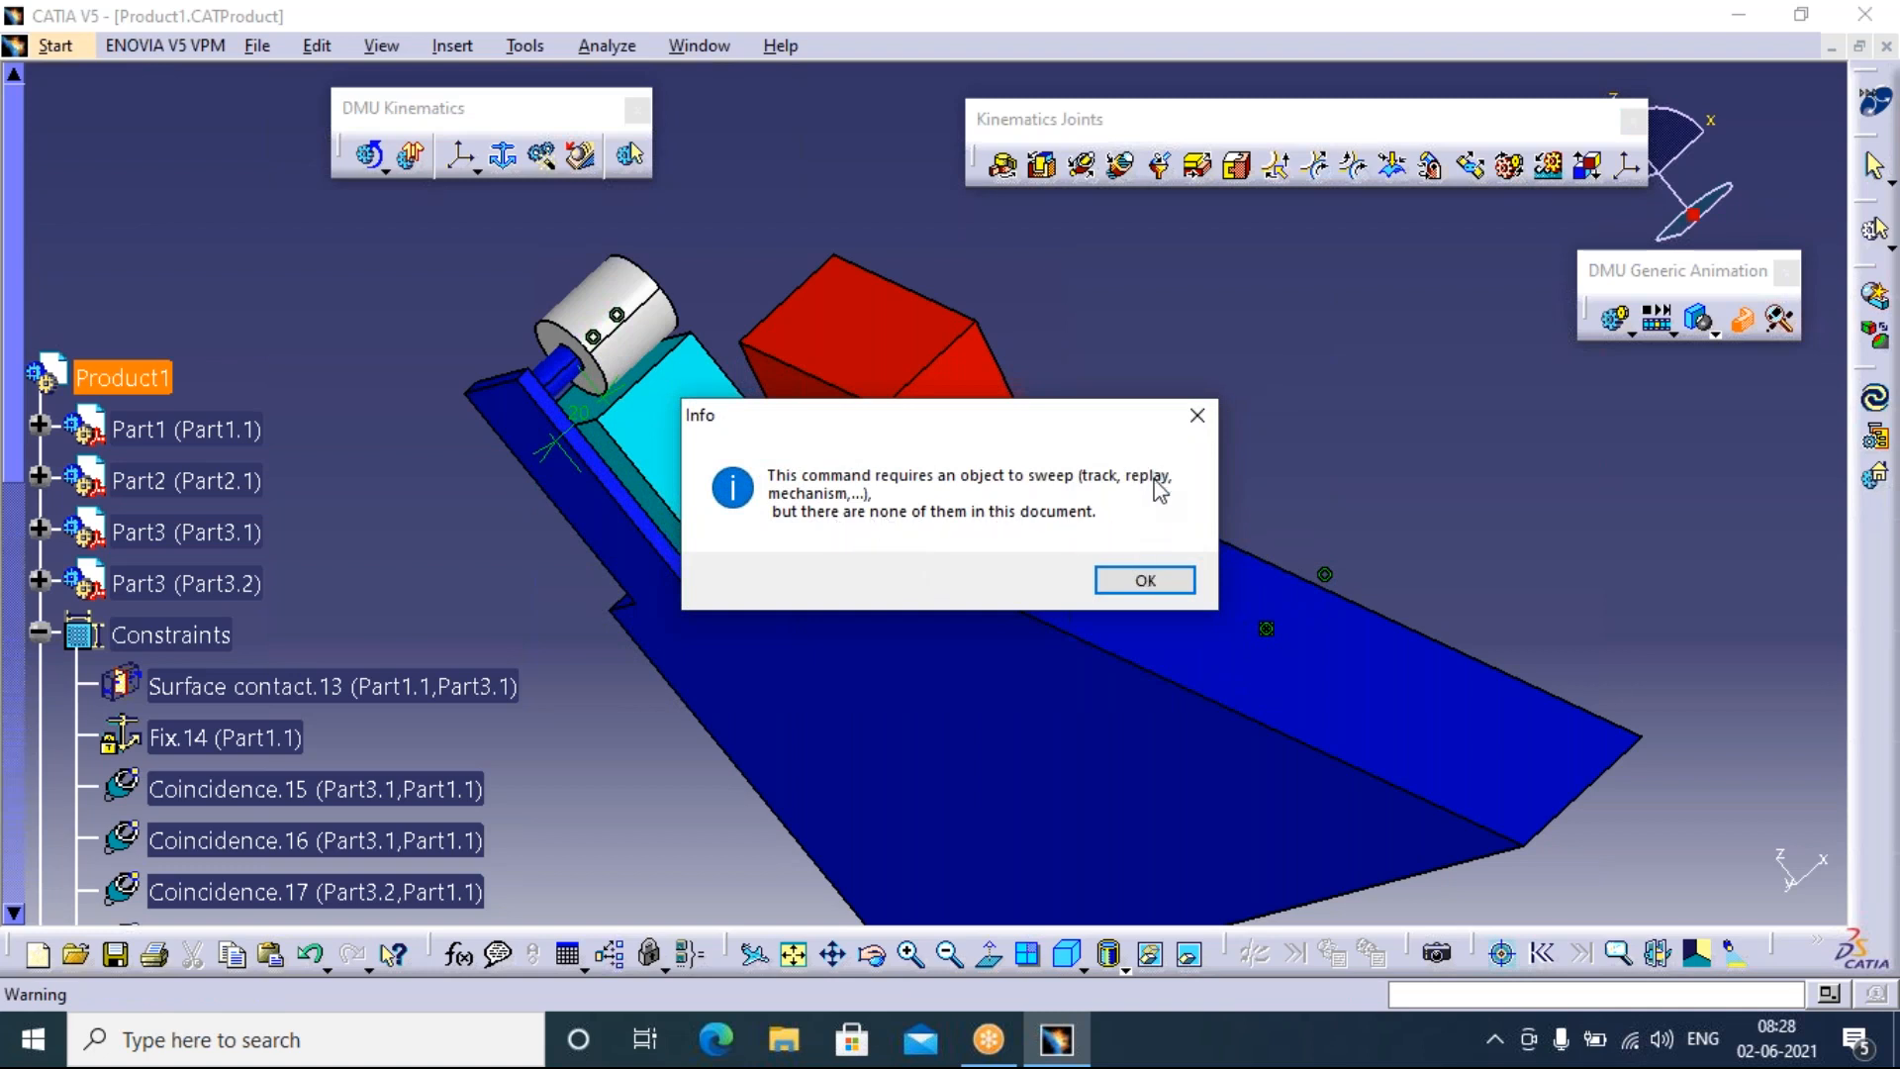
click(1211, 412)
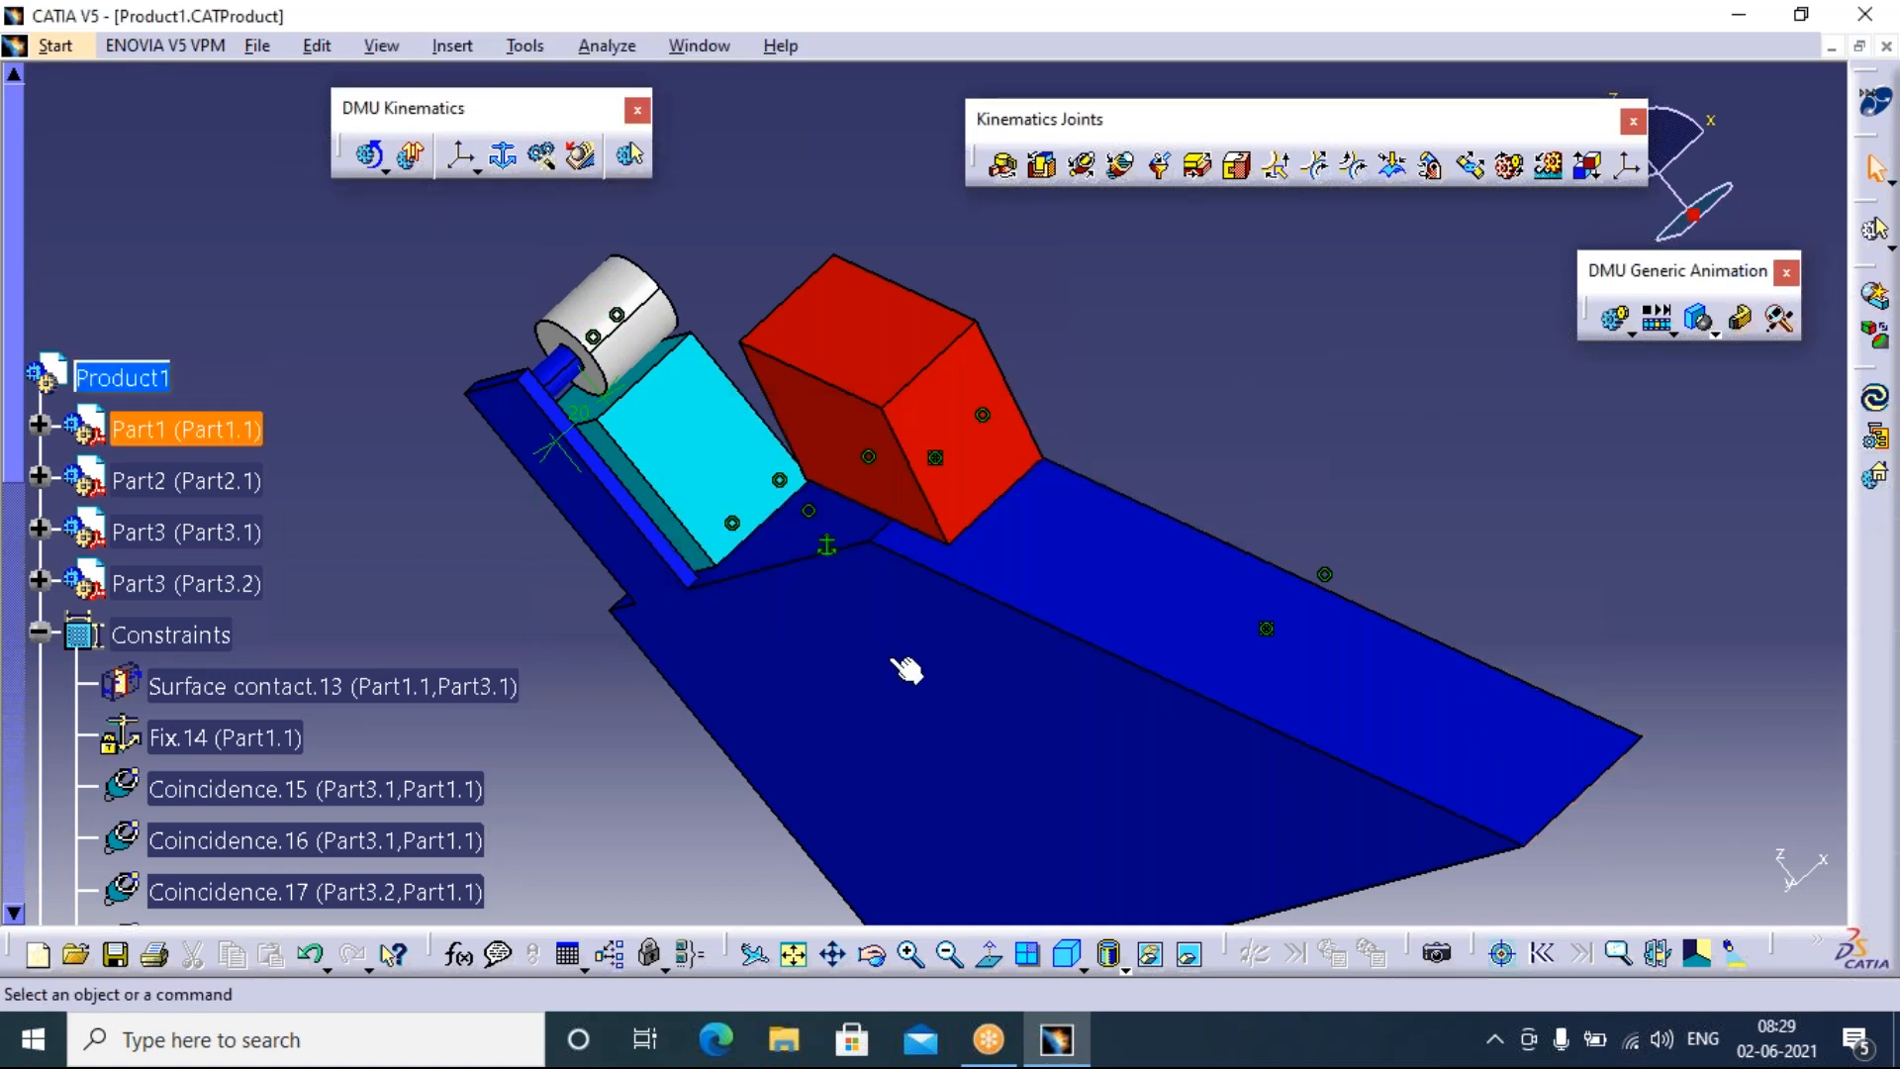
Compile Simulation.1 into a replay named Replay.1 with a time step of 1
scroll(420, 620, down, 3)
scroll(329, 667, down, 5)
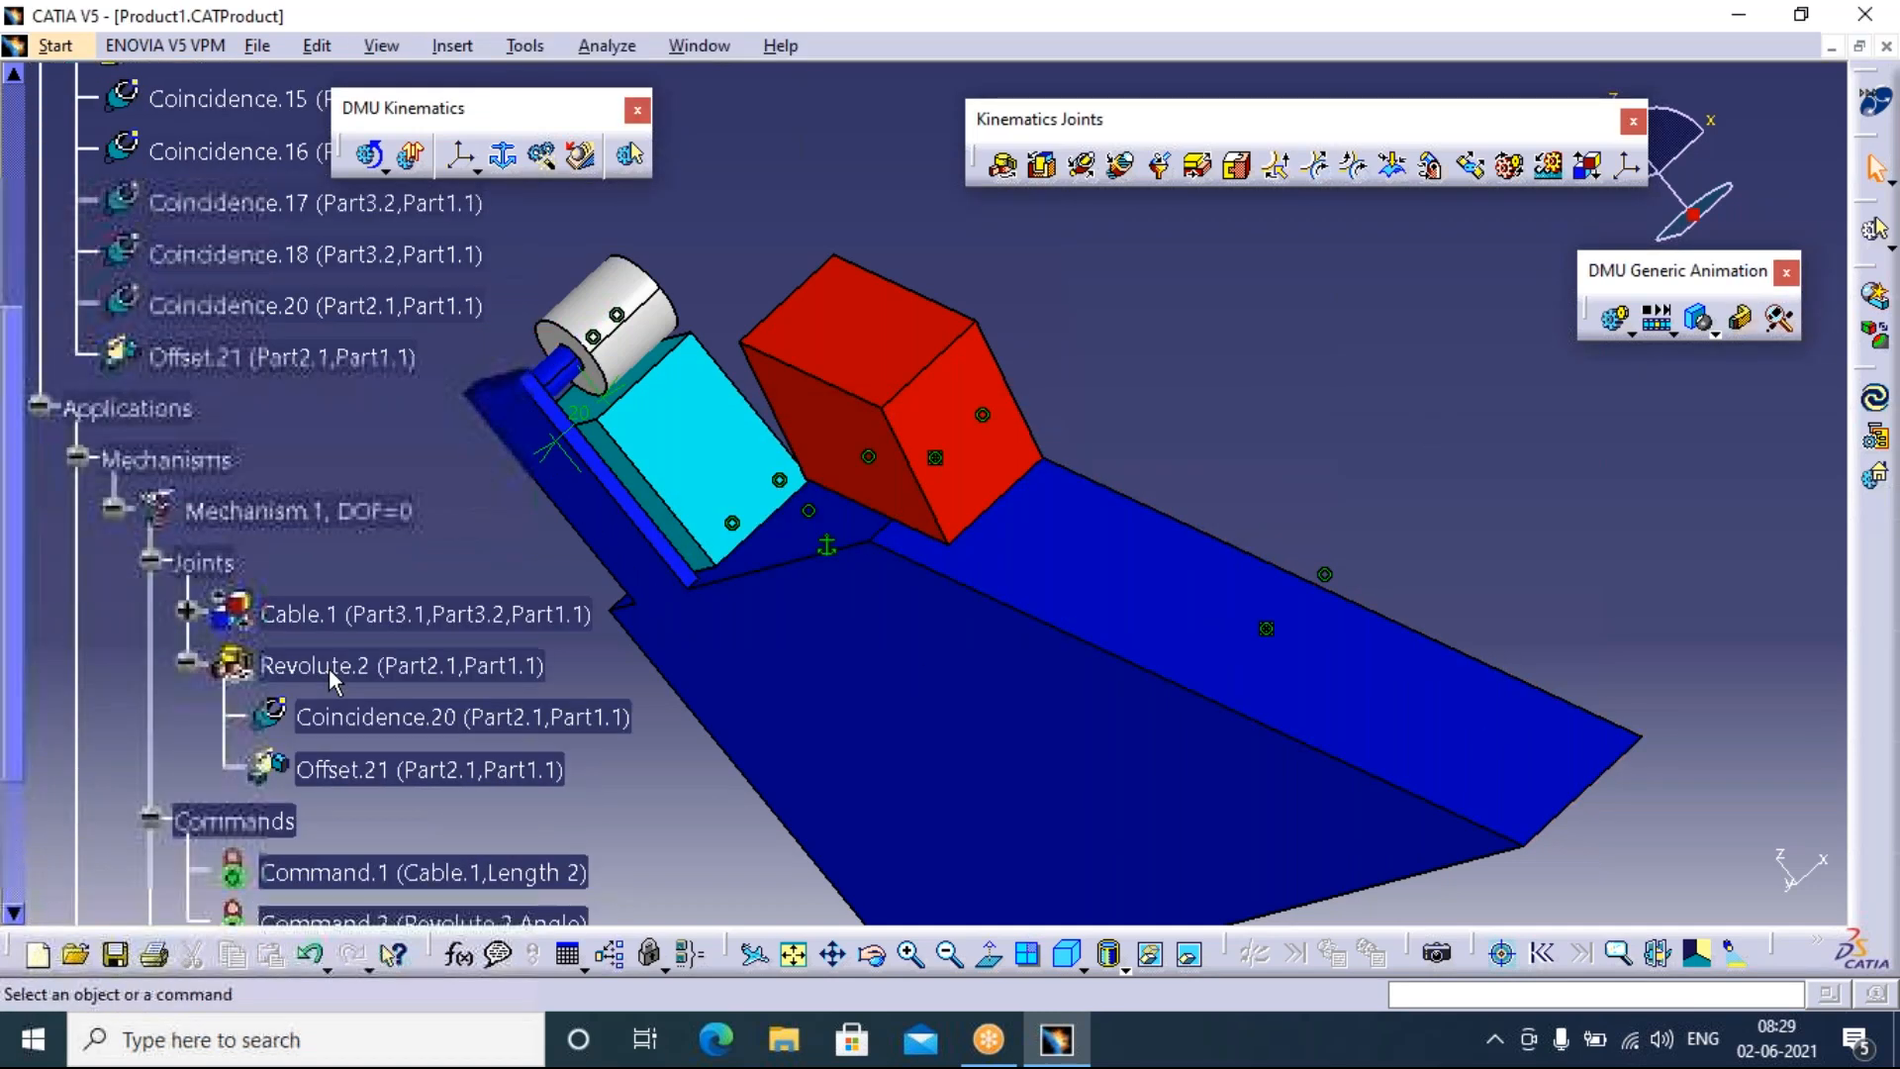
click(1631, 334)
click(1719, 360)
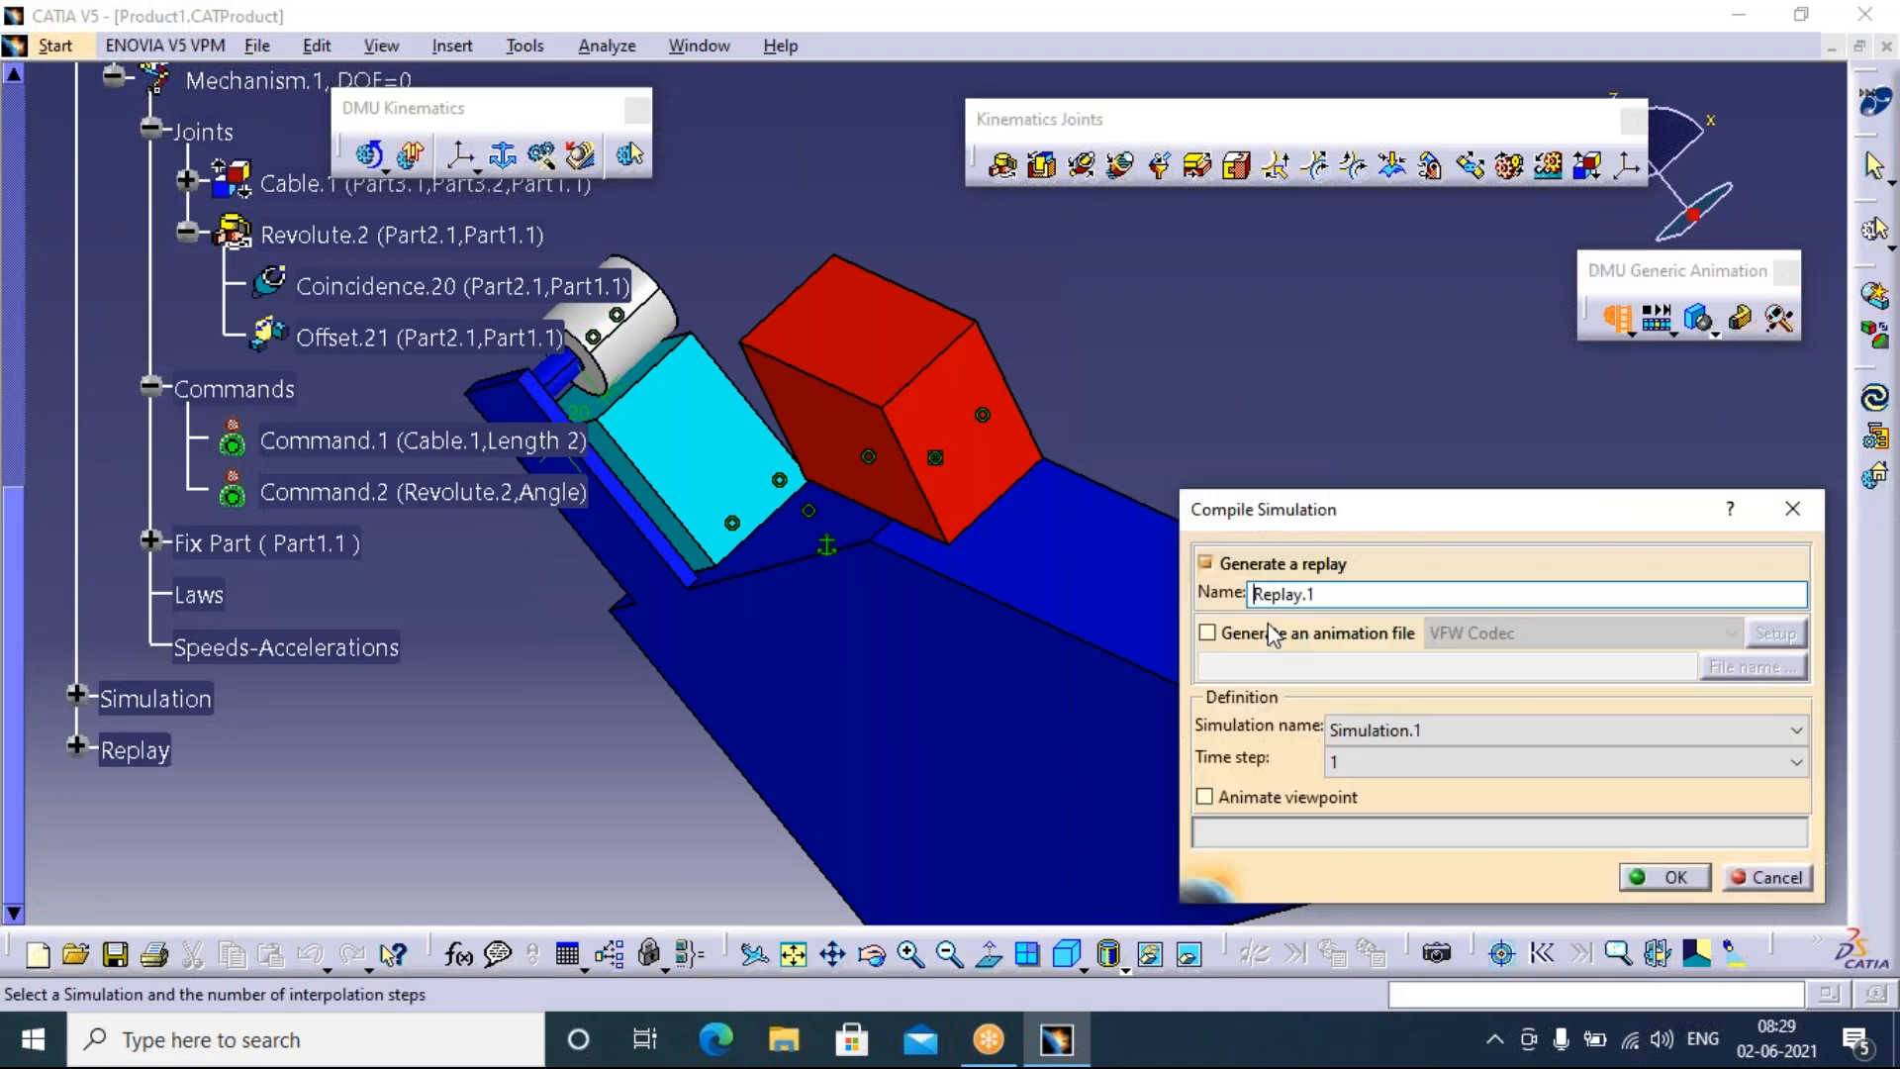
click(1675, 880)
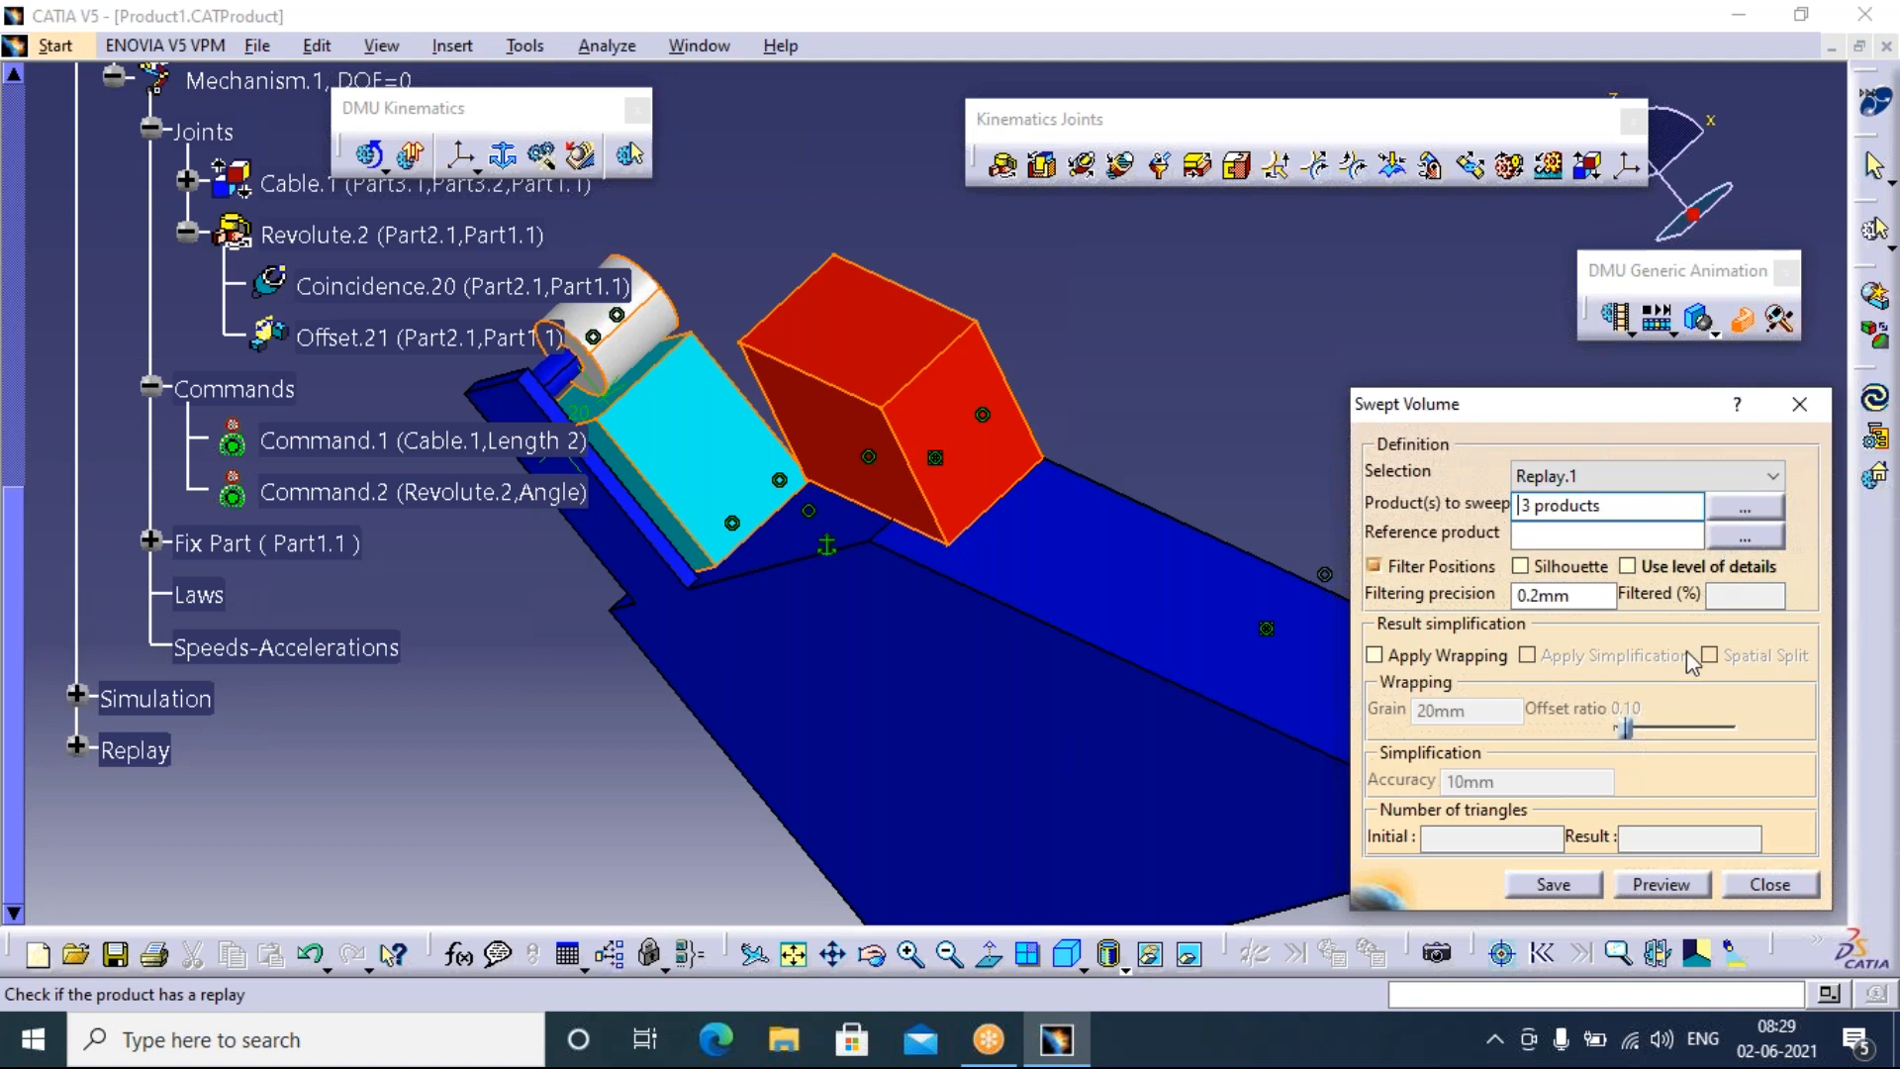
Preview the swept volume of Replay.1 for the three products, first plain and again with wrapping applied
click(1566, 886)
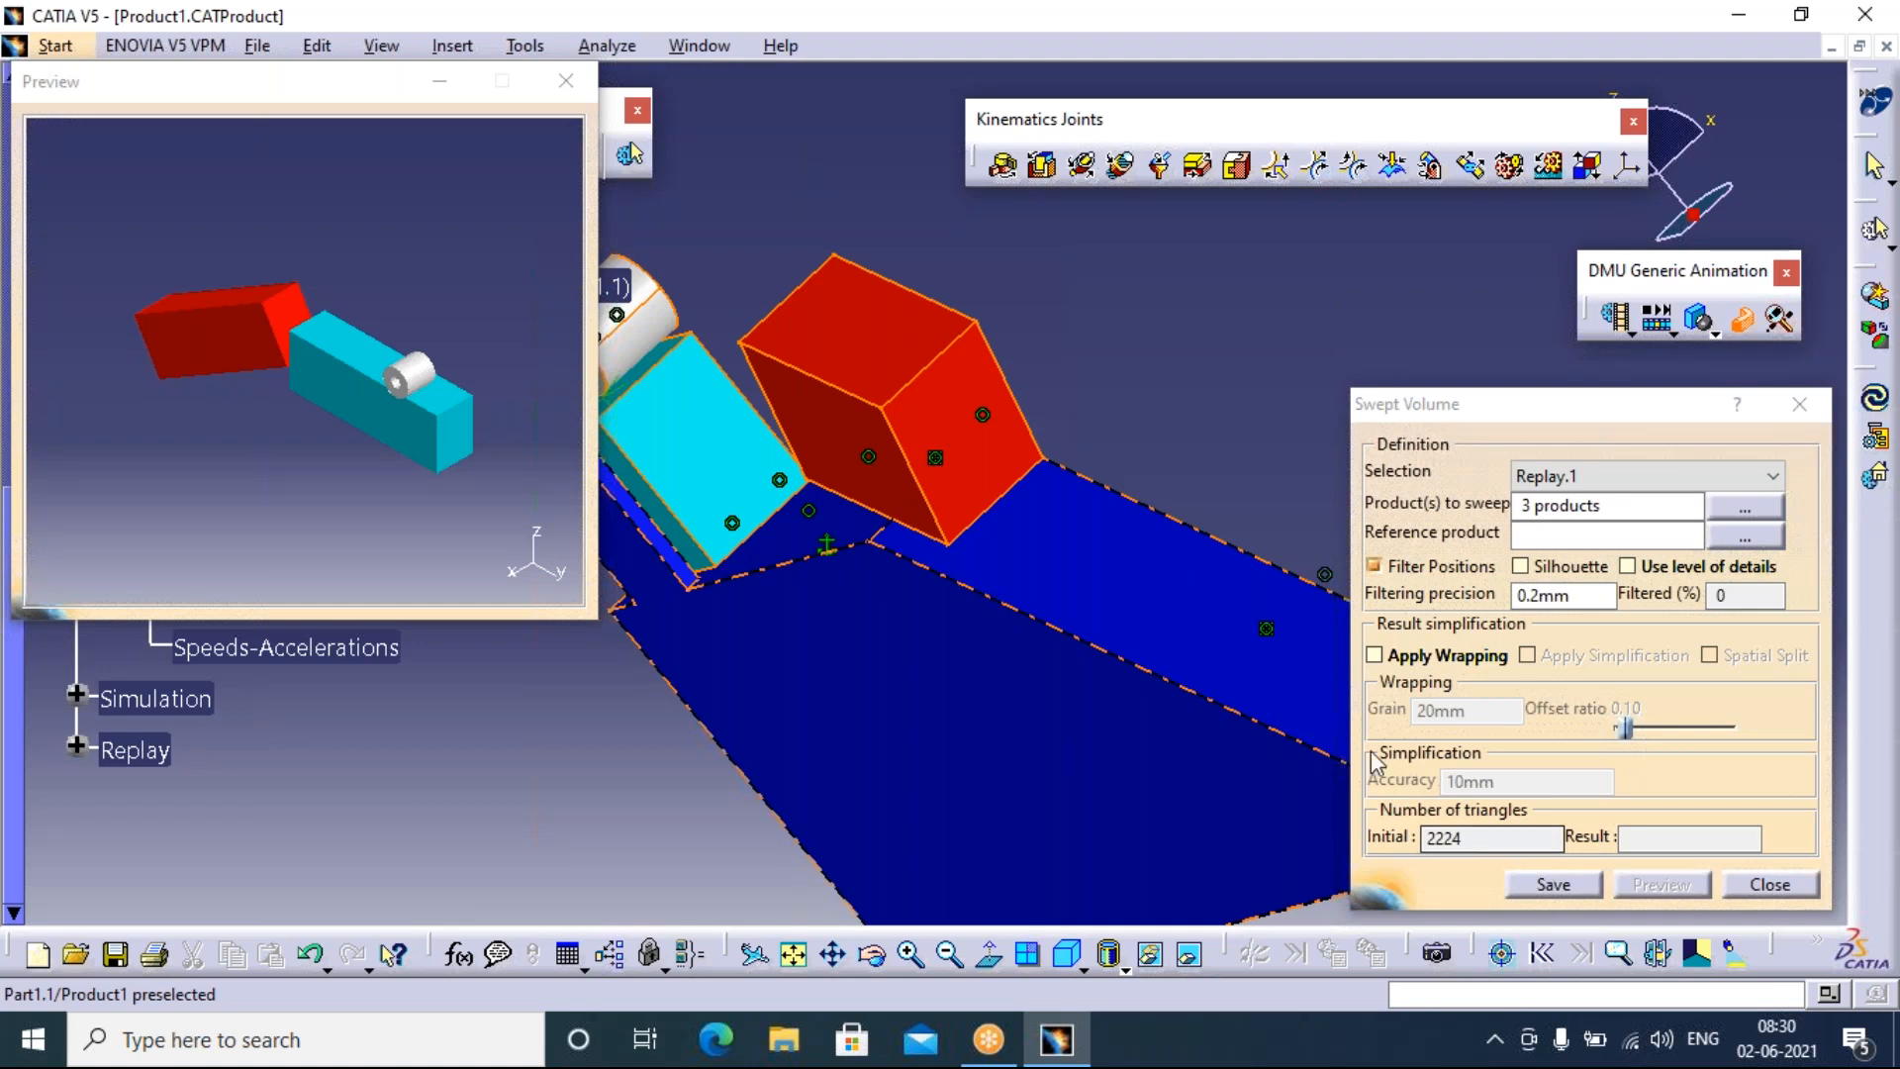
click(1374, 655)
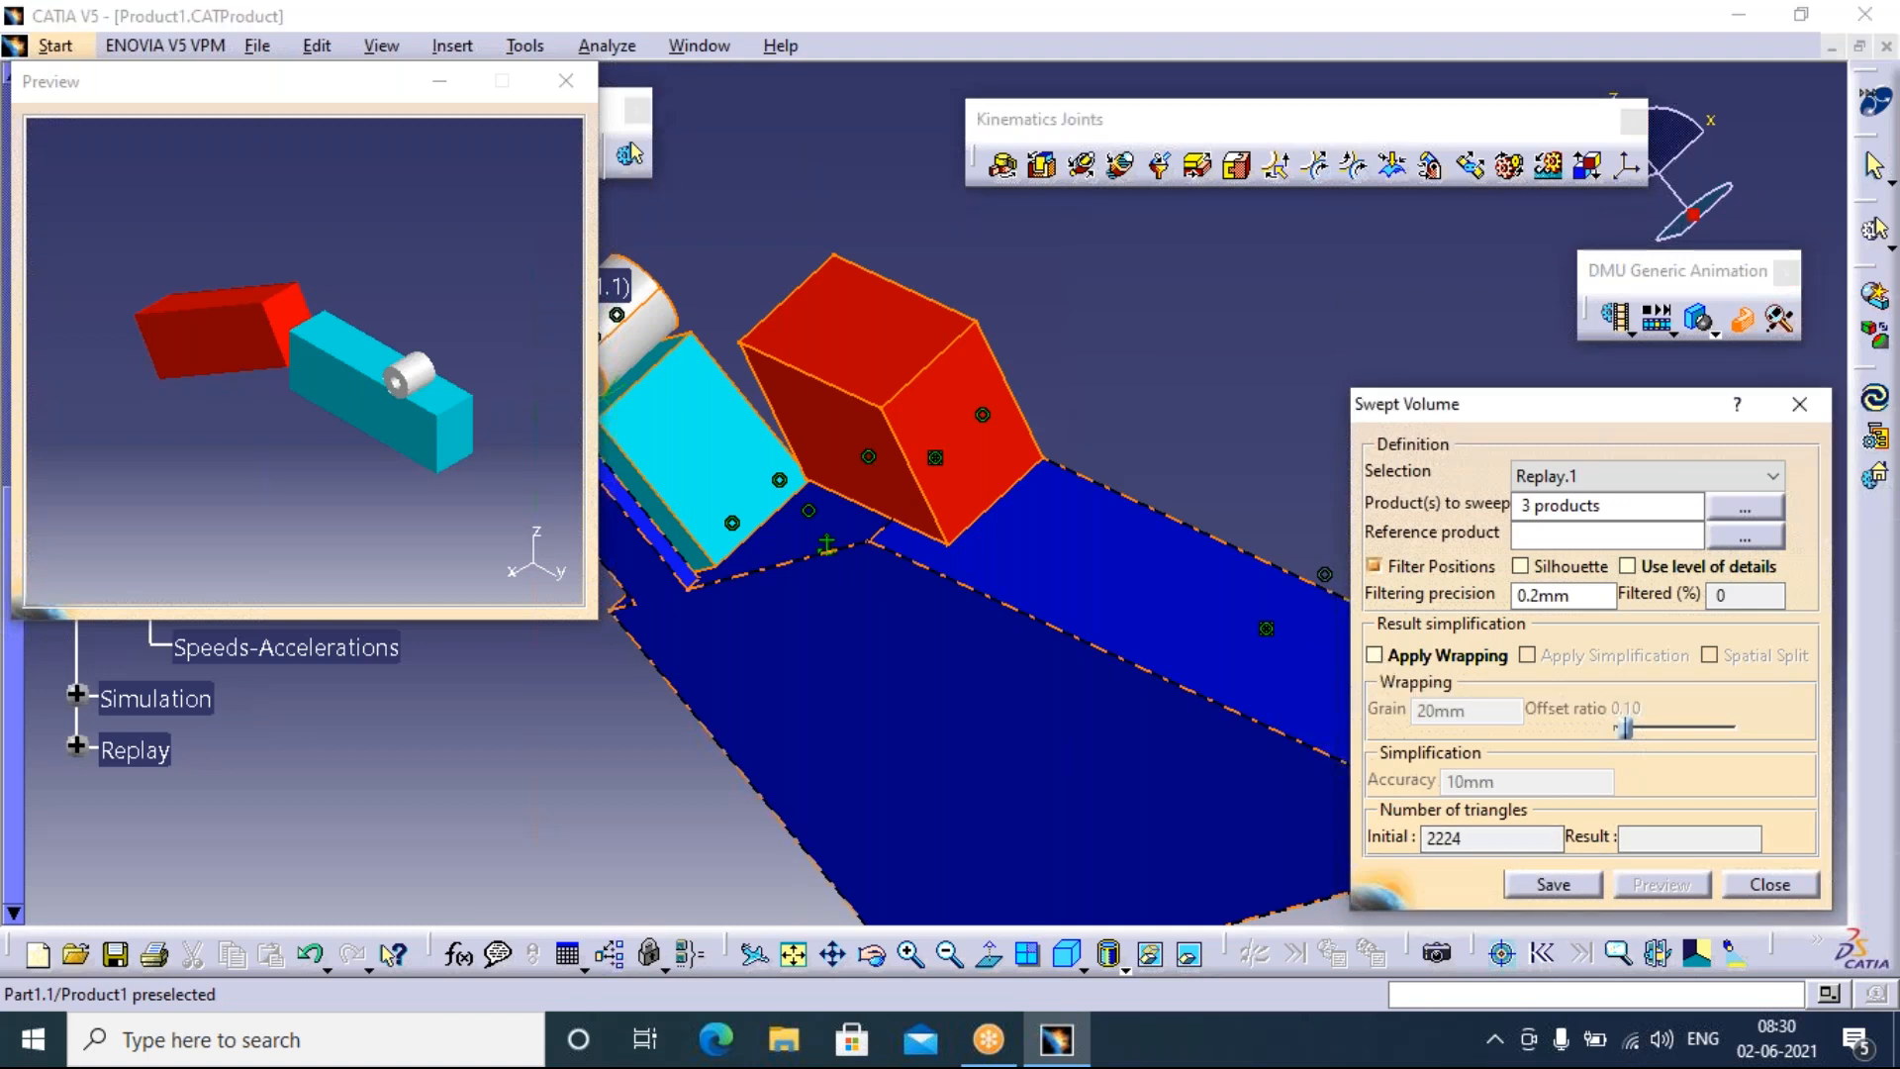
click(1676, 891)
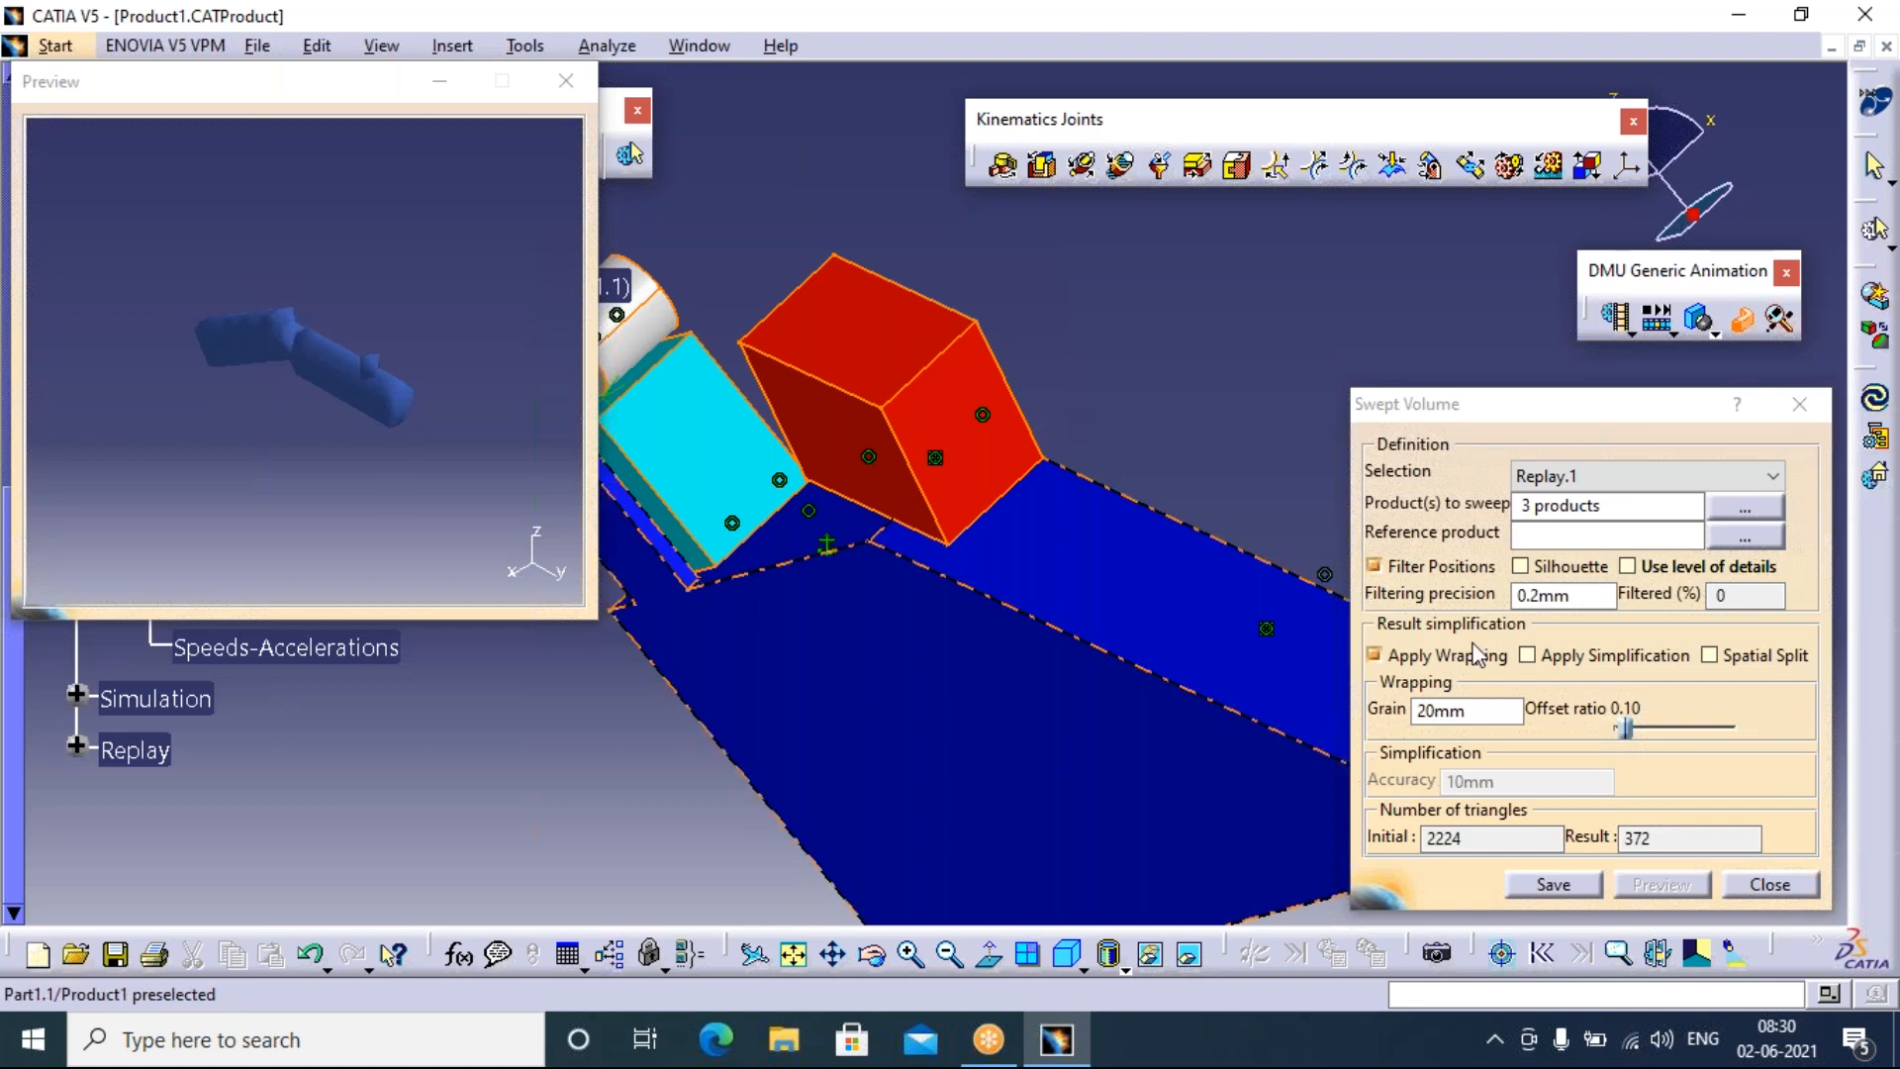
Add simplification and spatial split to the swept volume one after the other, previewing each result
click(1529, 656)
click(1662, 885)
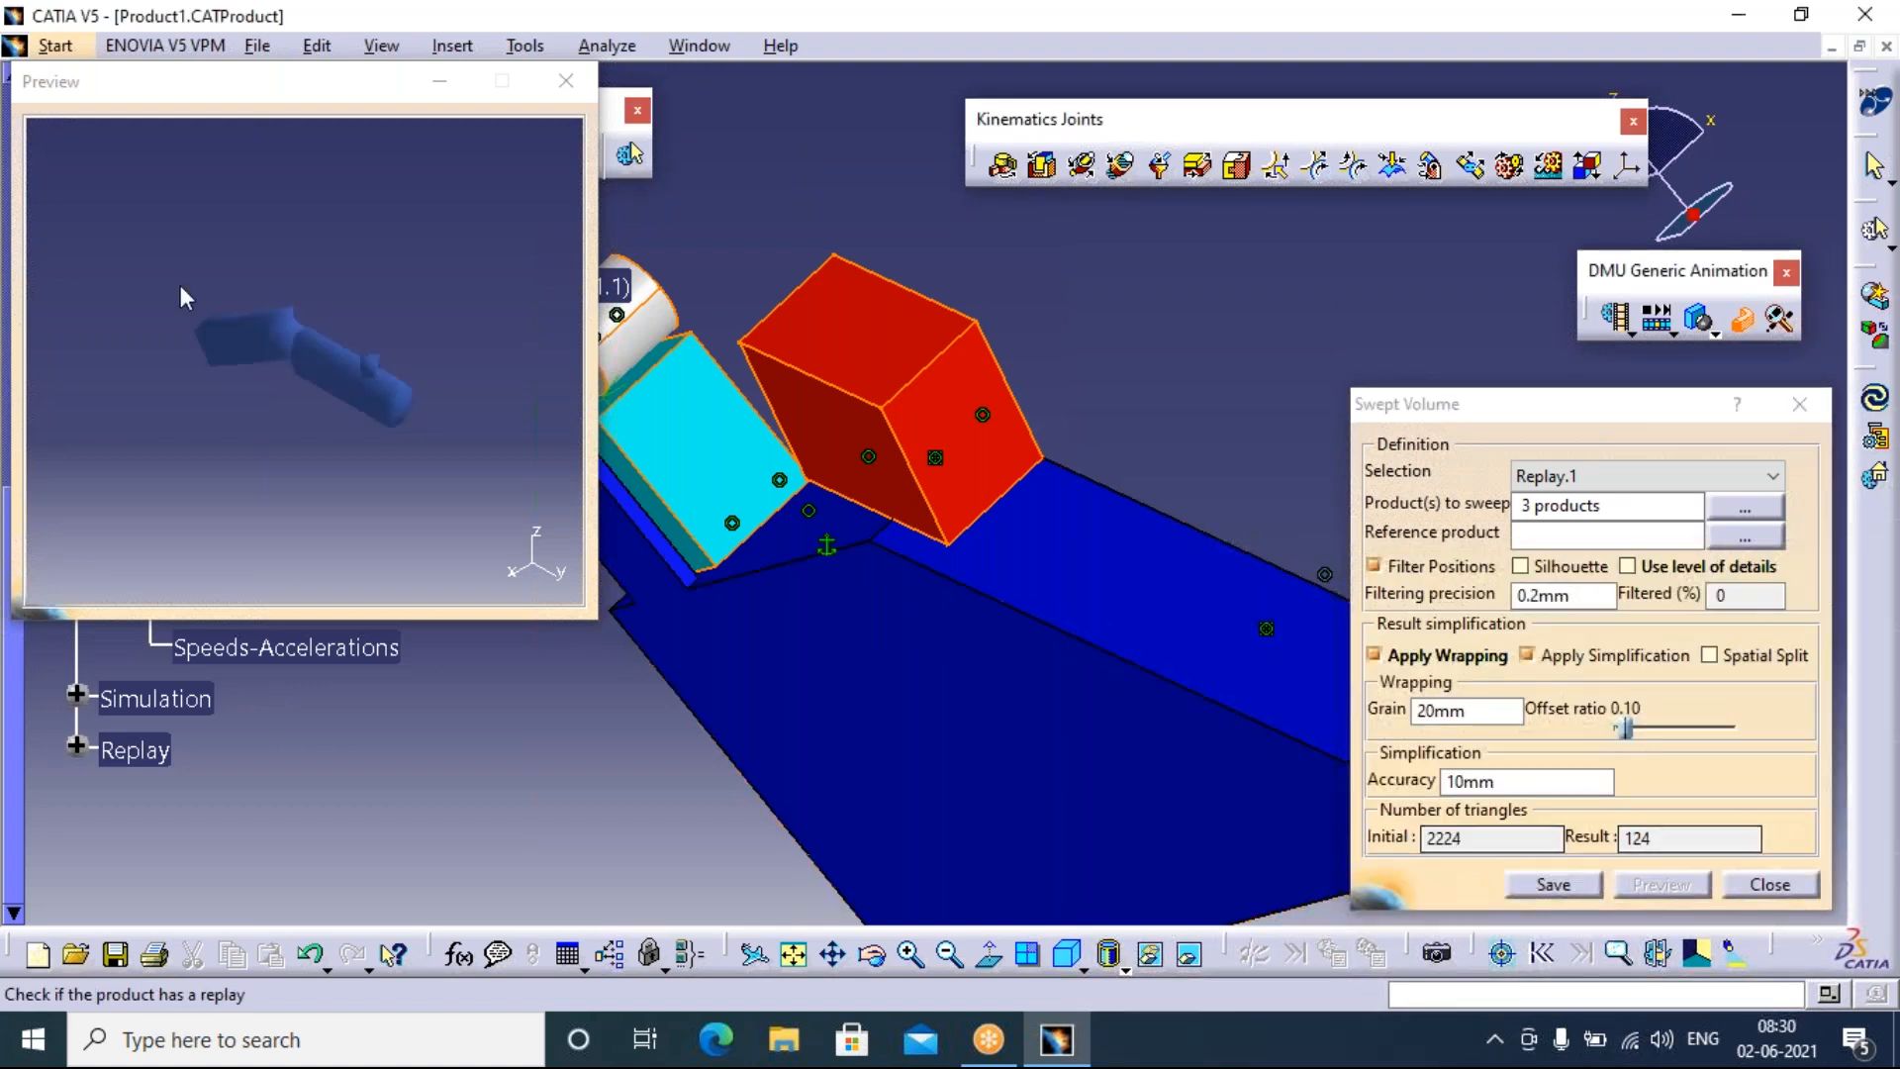
click(1709, 656)
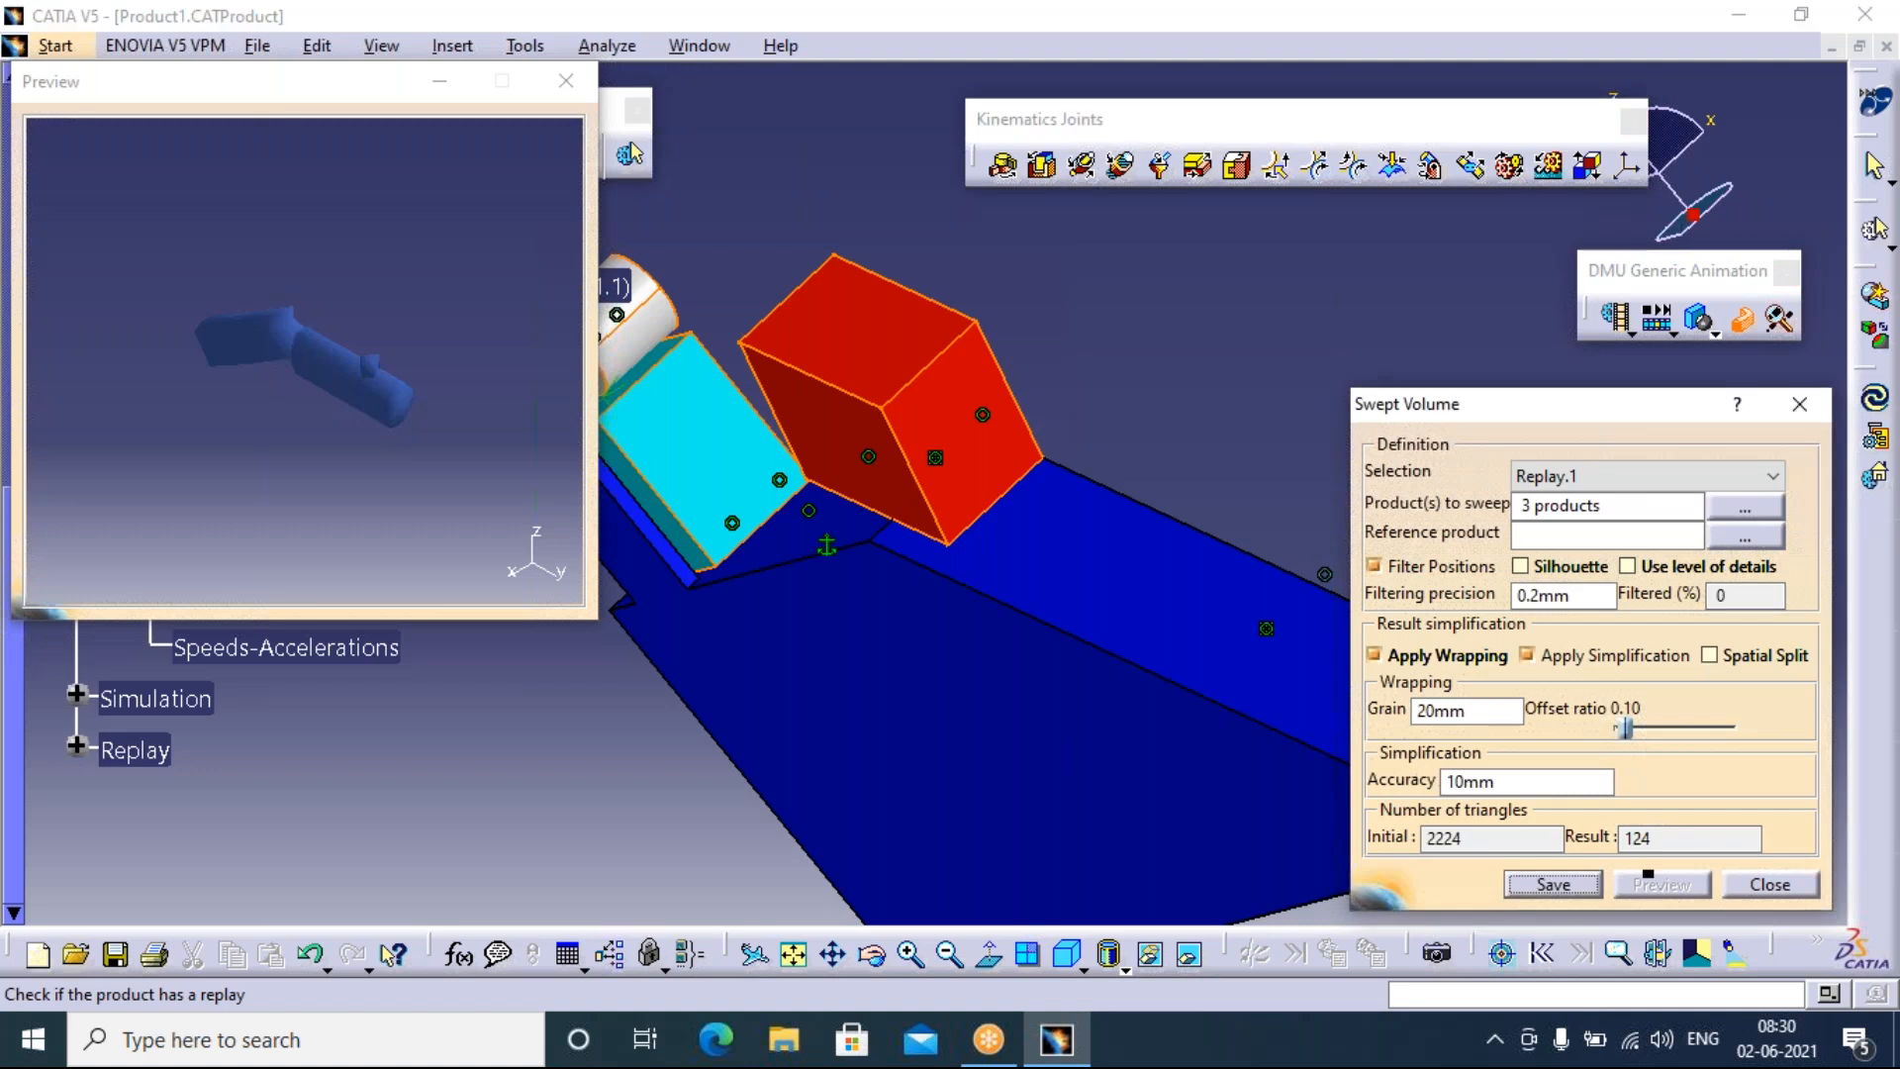
click(1660, 885)
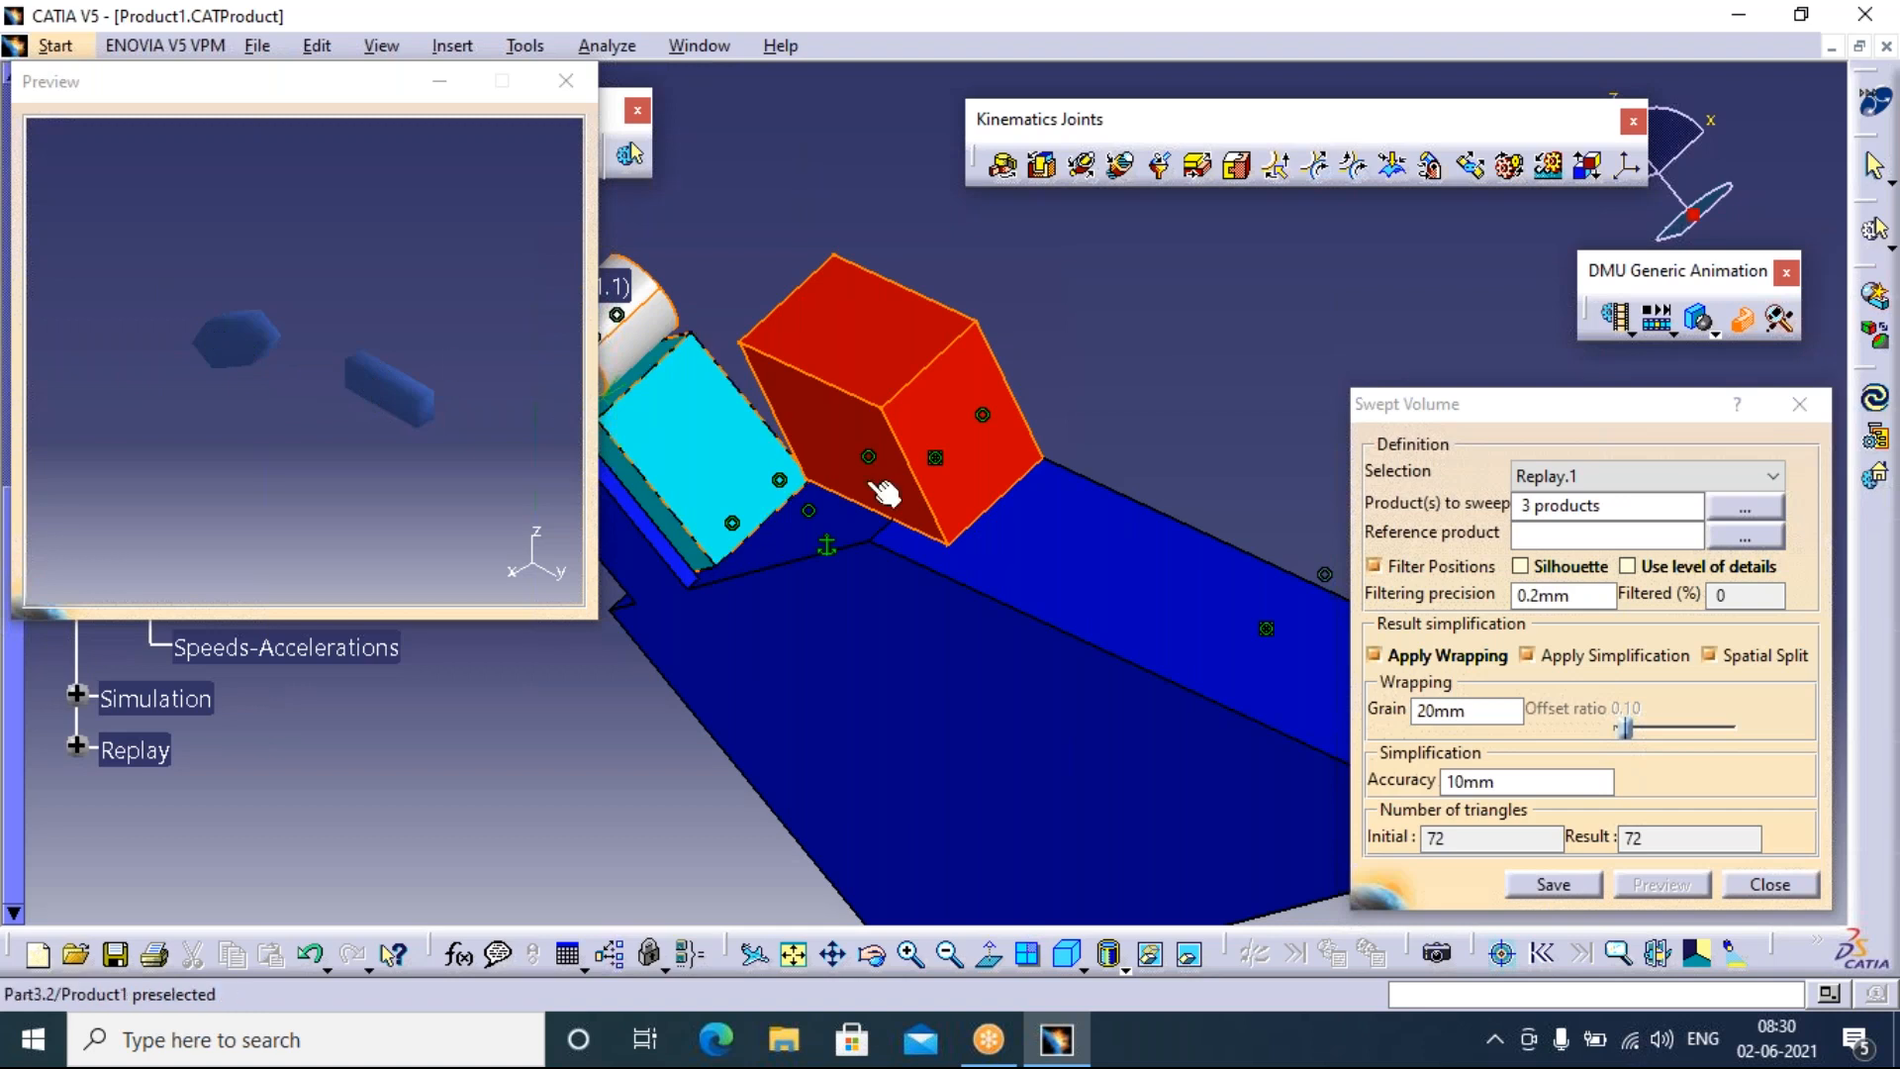
Set the swept volume's wrapping grain to 100 mm and preview the result
double_click(1569, 784)
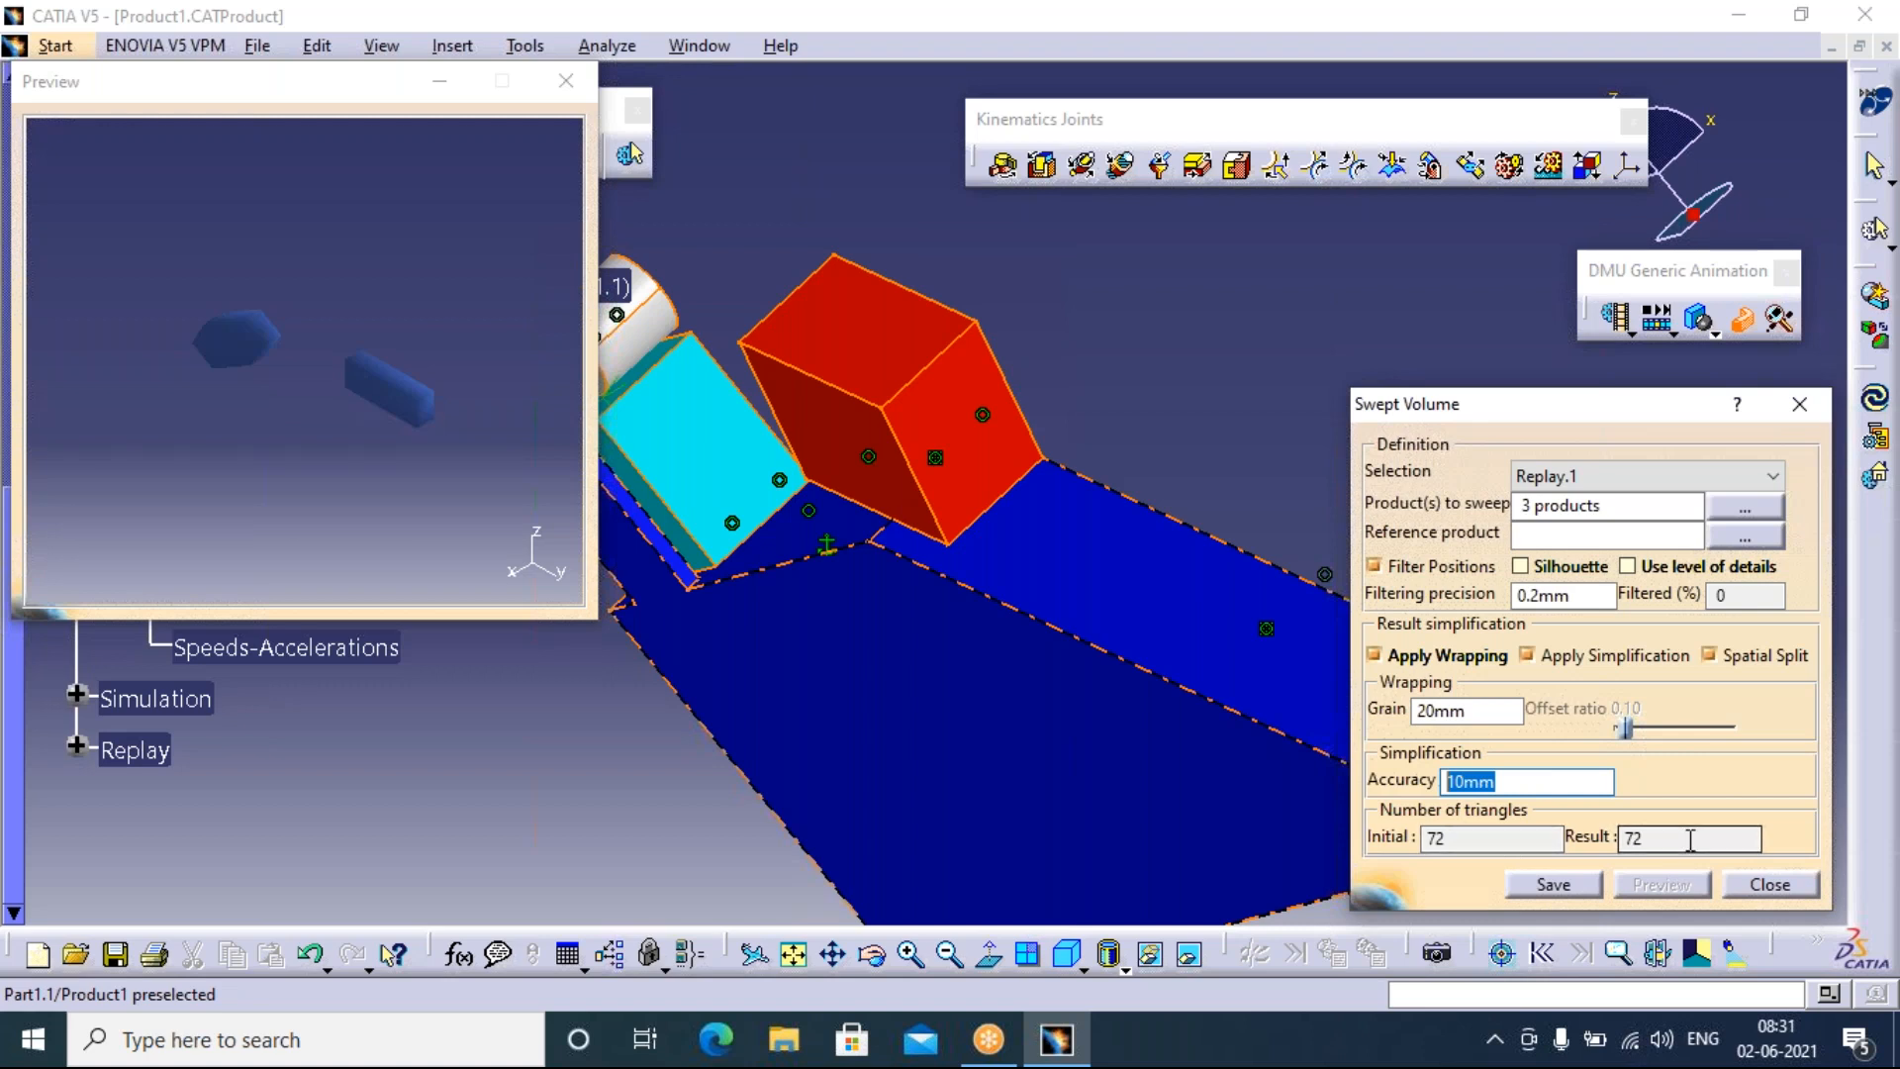
click(1424, 716)
key(BackSpace)
text(2)
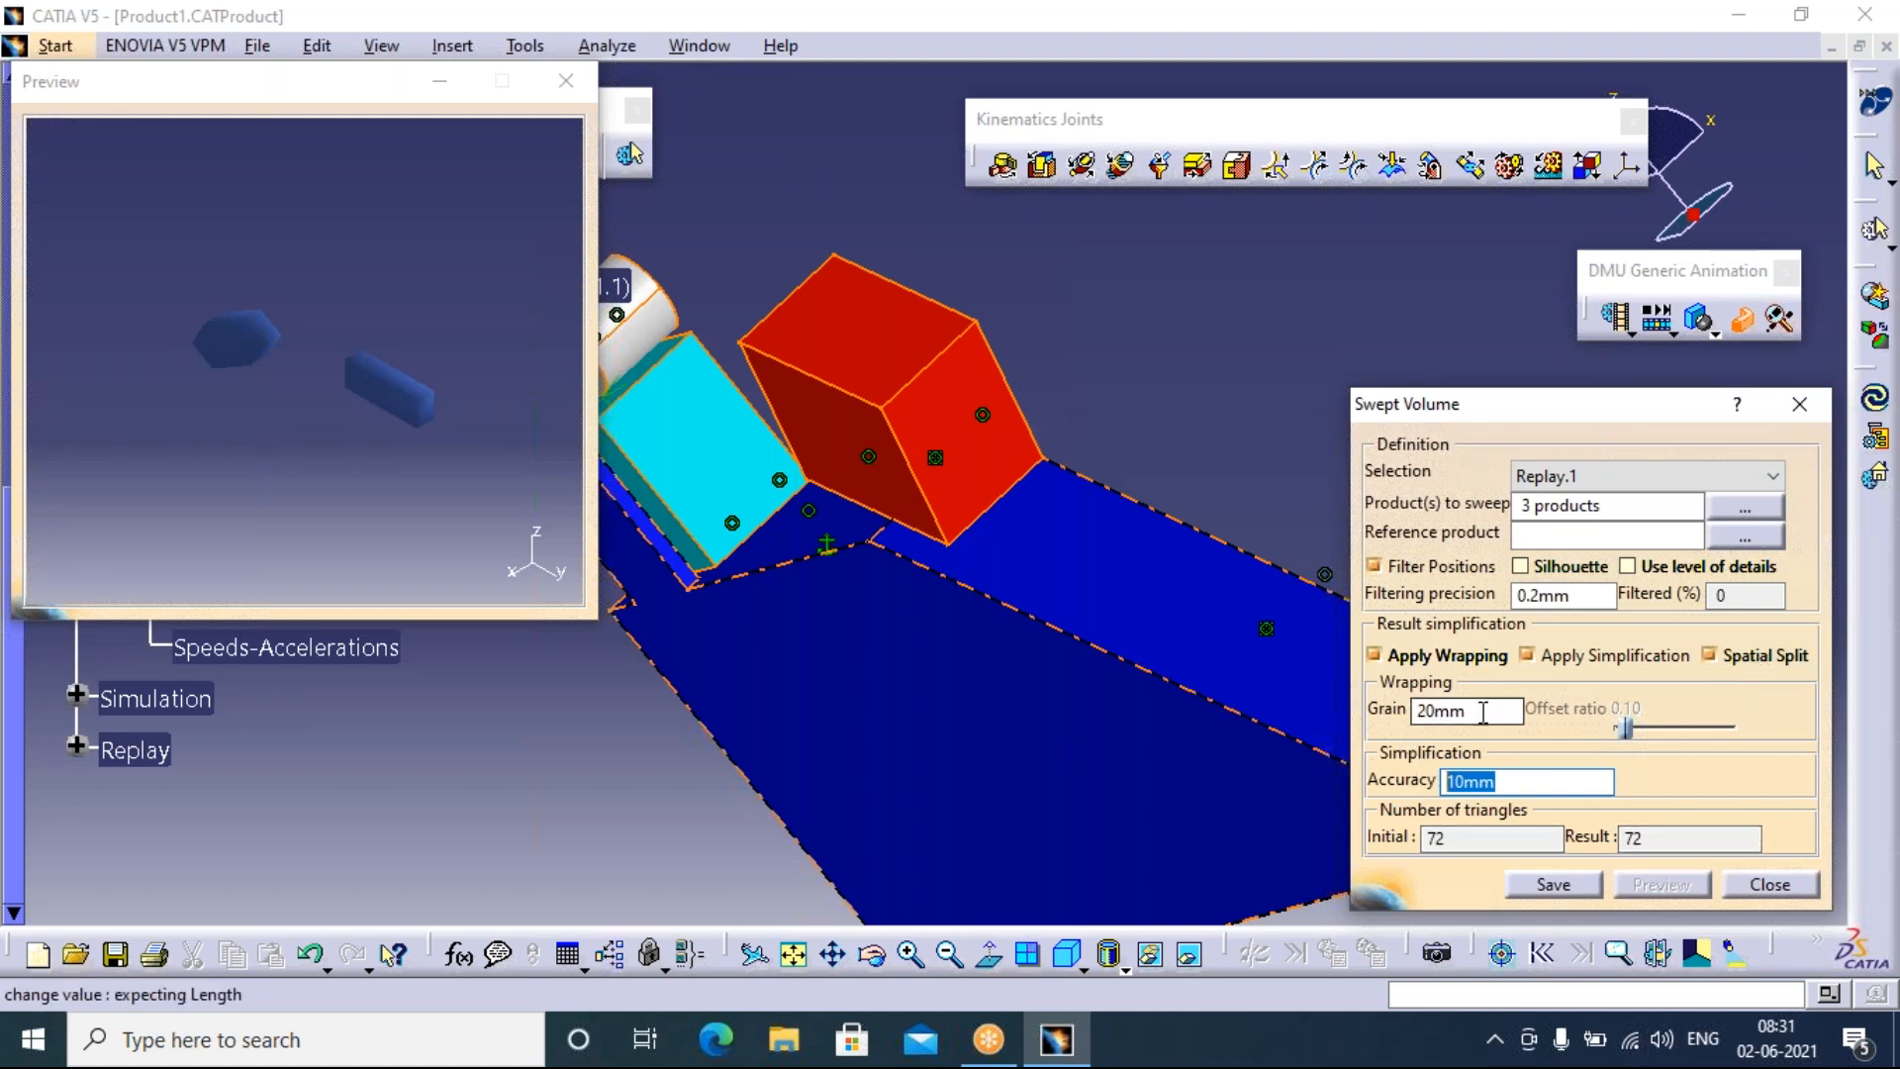
drag(1509, 714, 1418, 712)
text(100)
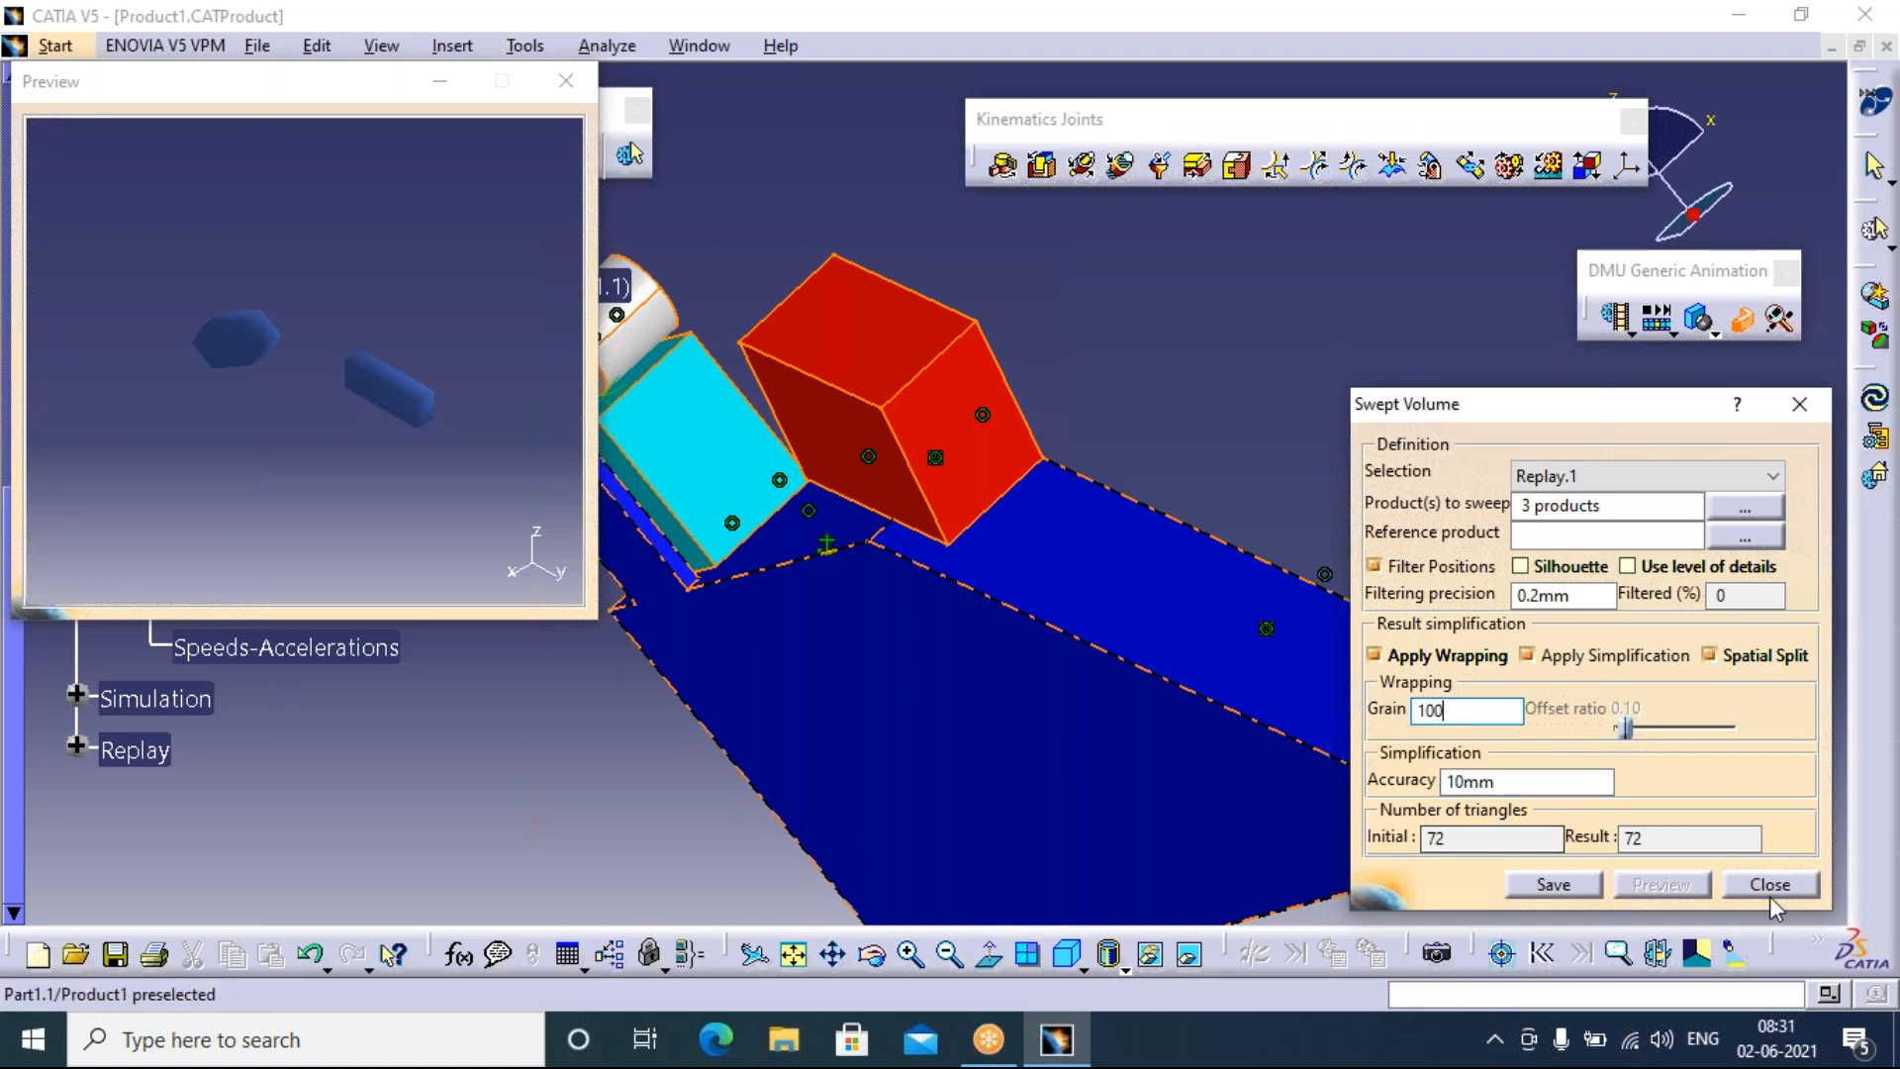
click(1317, 517)
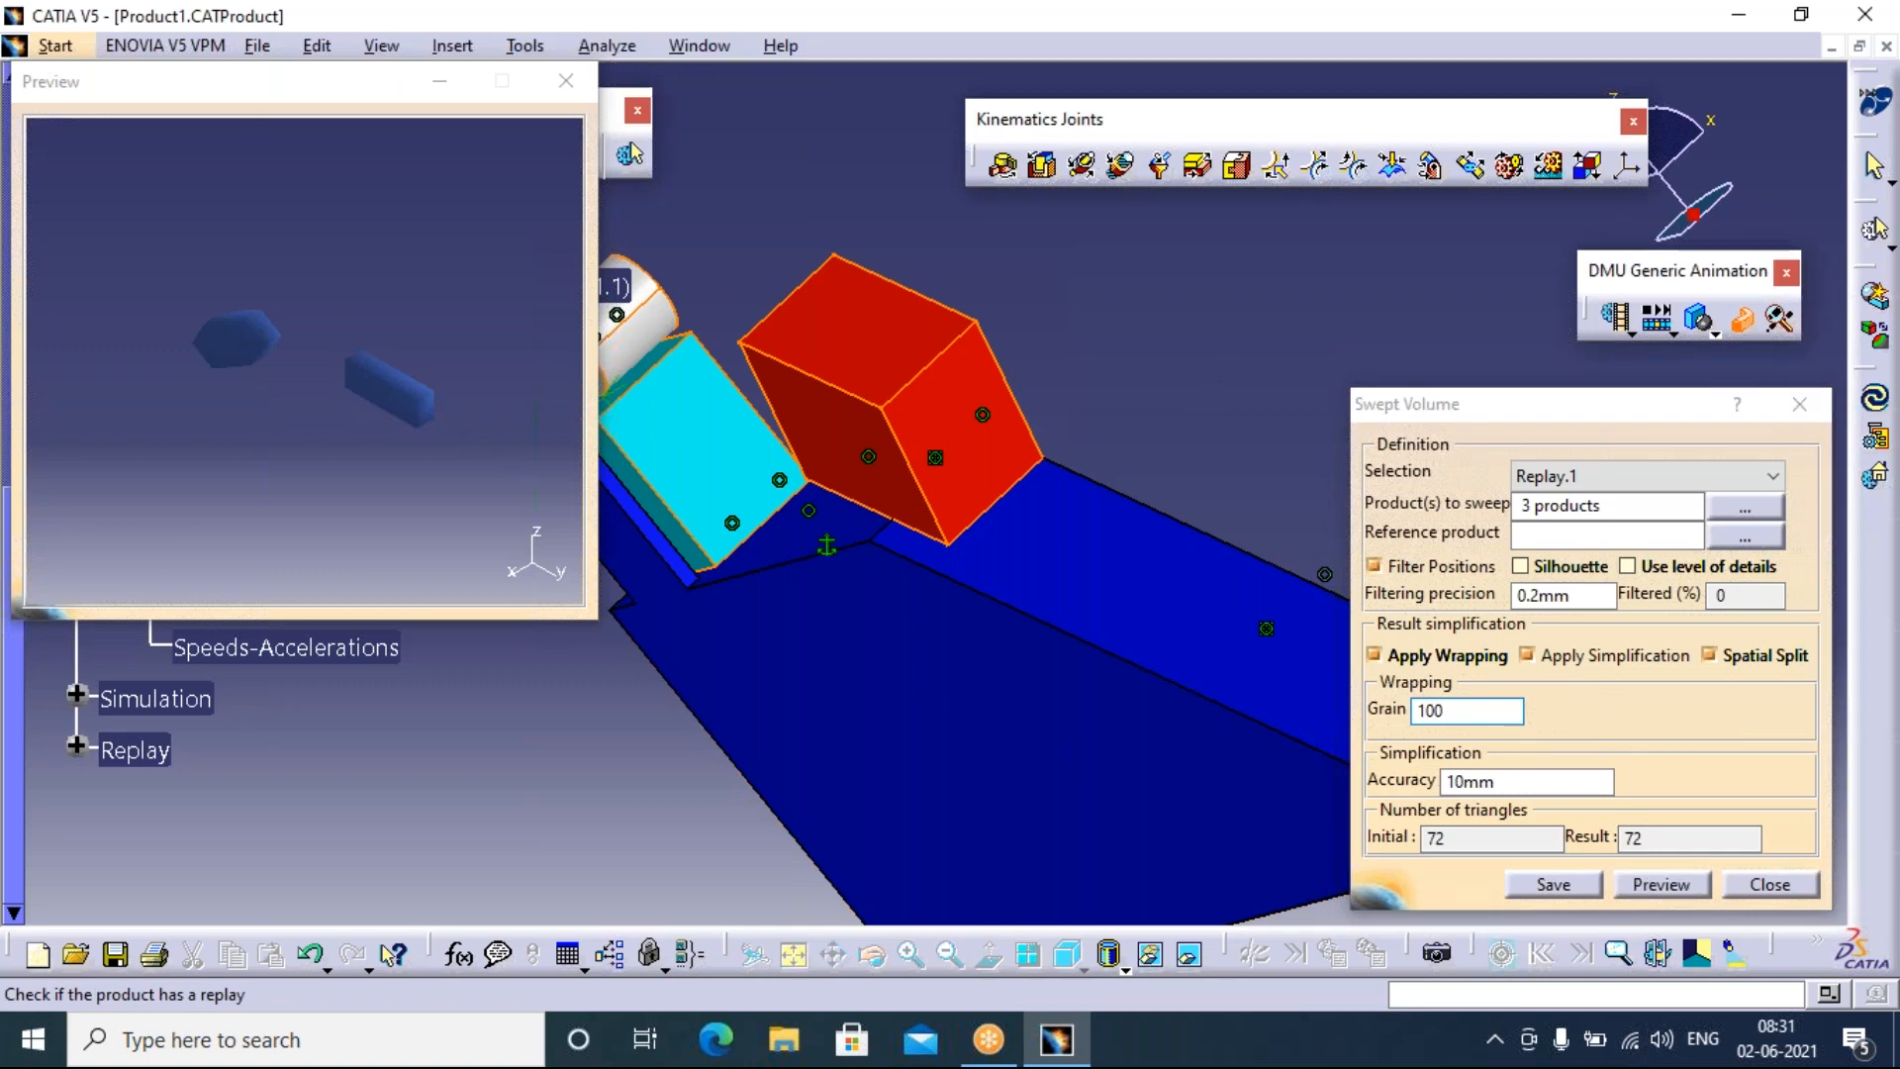
click(1662, 884)
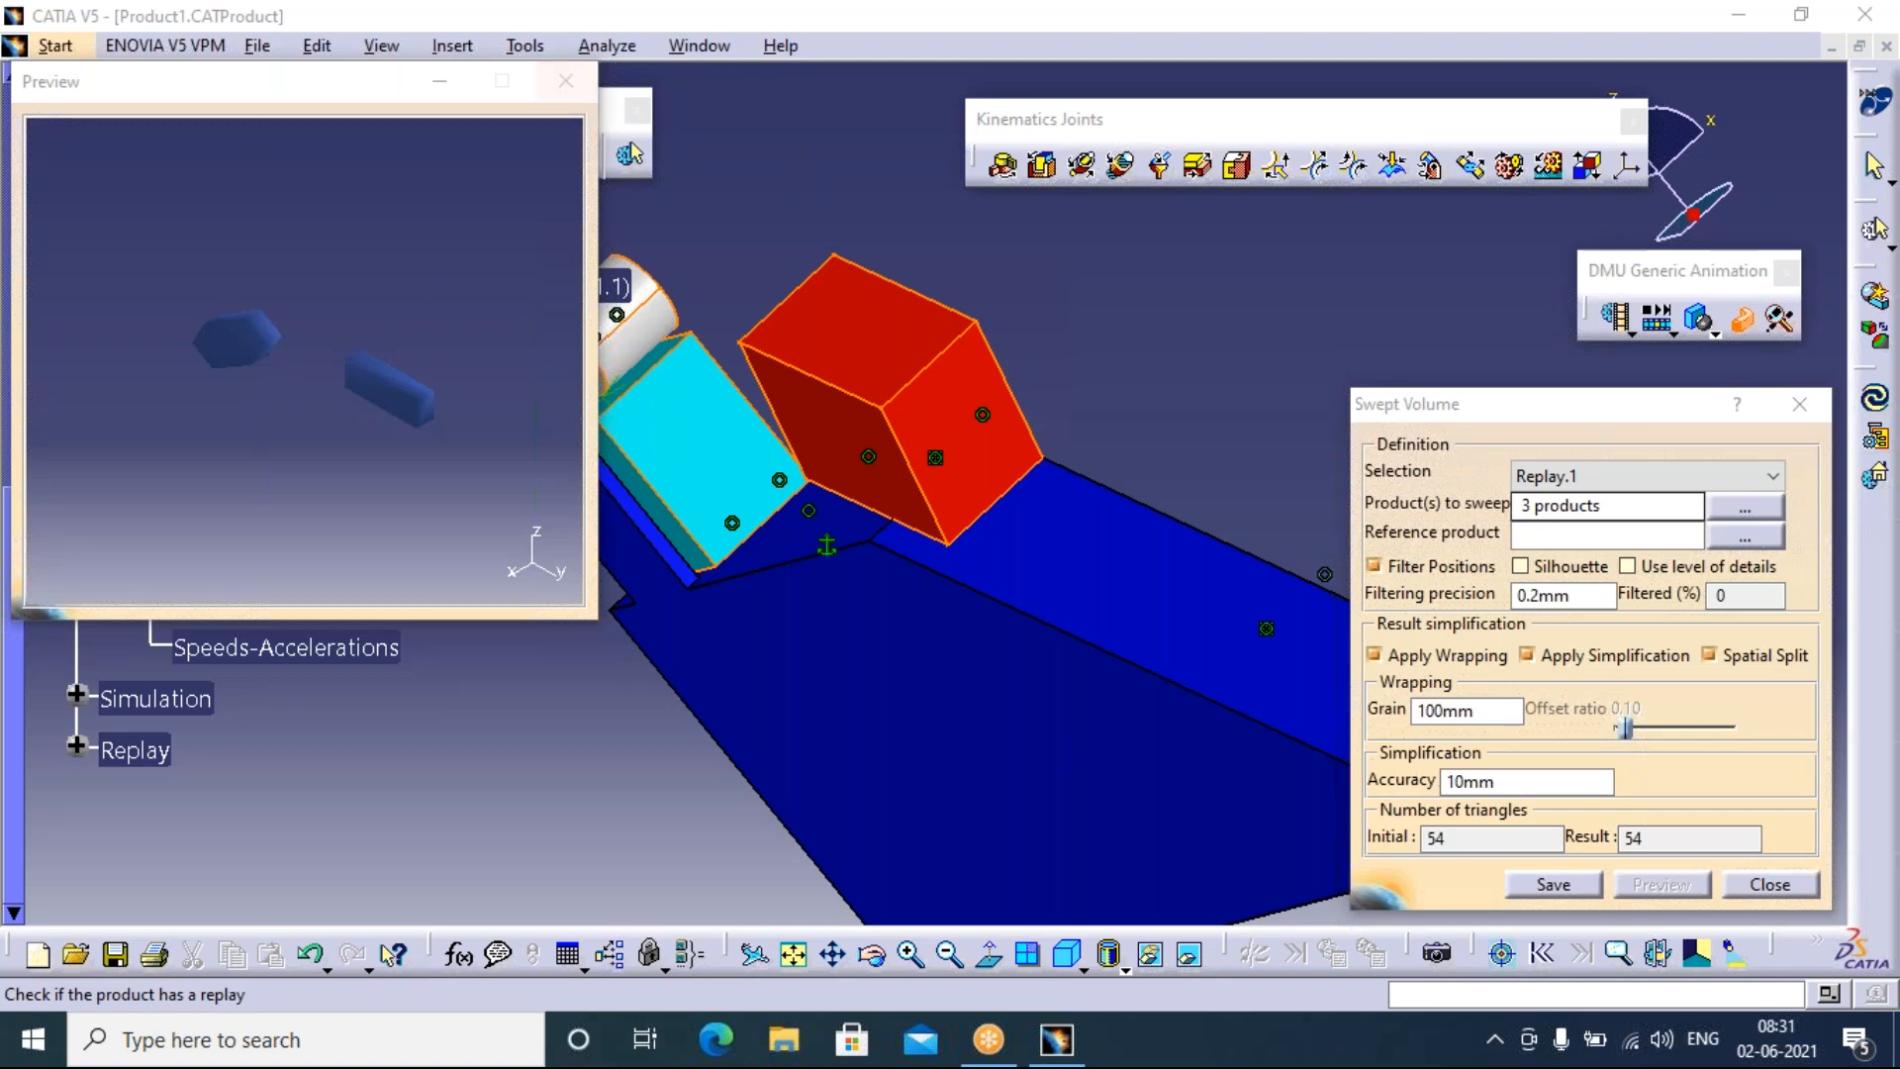
Close the Swept Volume definition without saving and float the Clash toolbar over the work area
click(1799, 405)
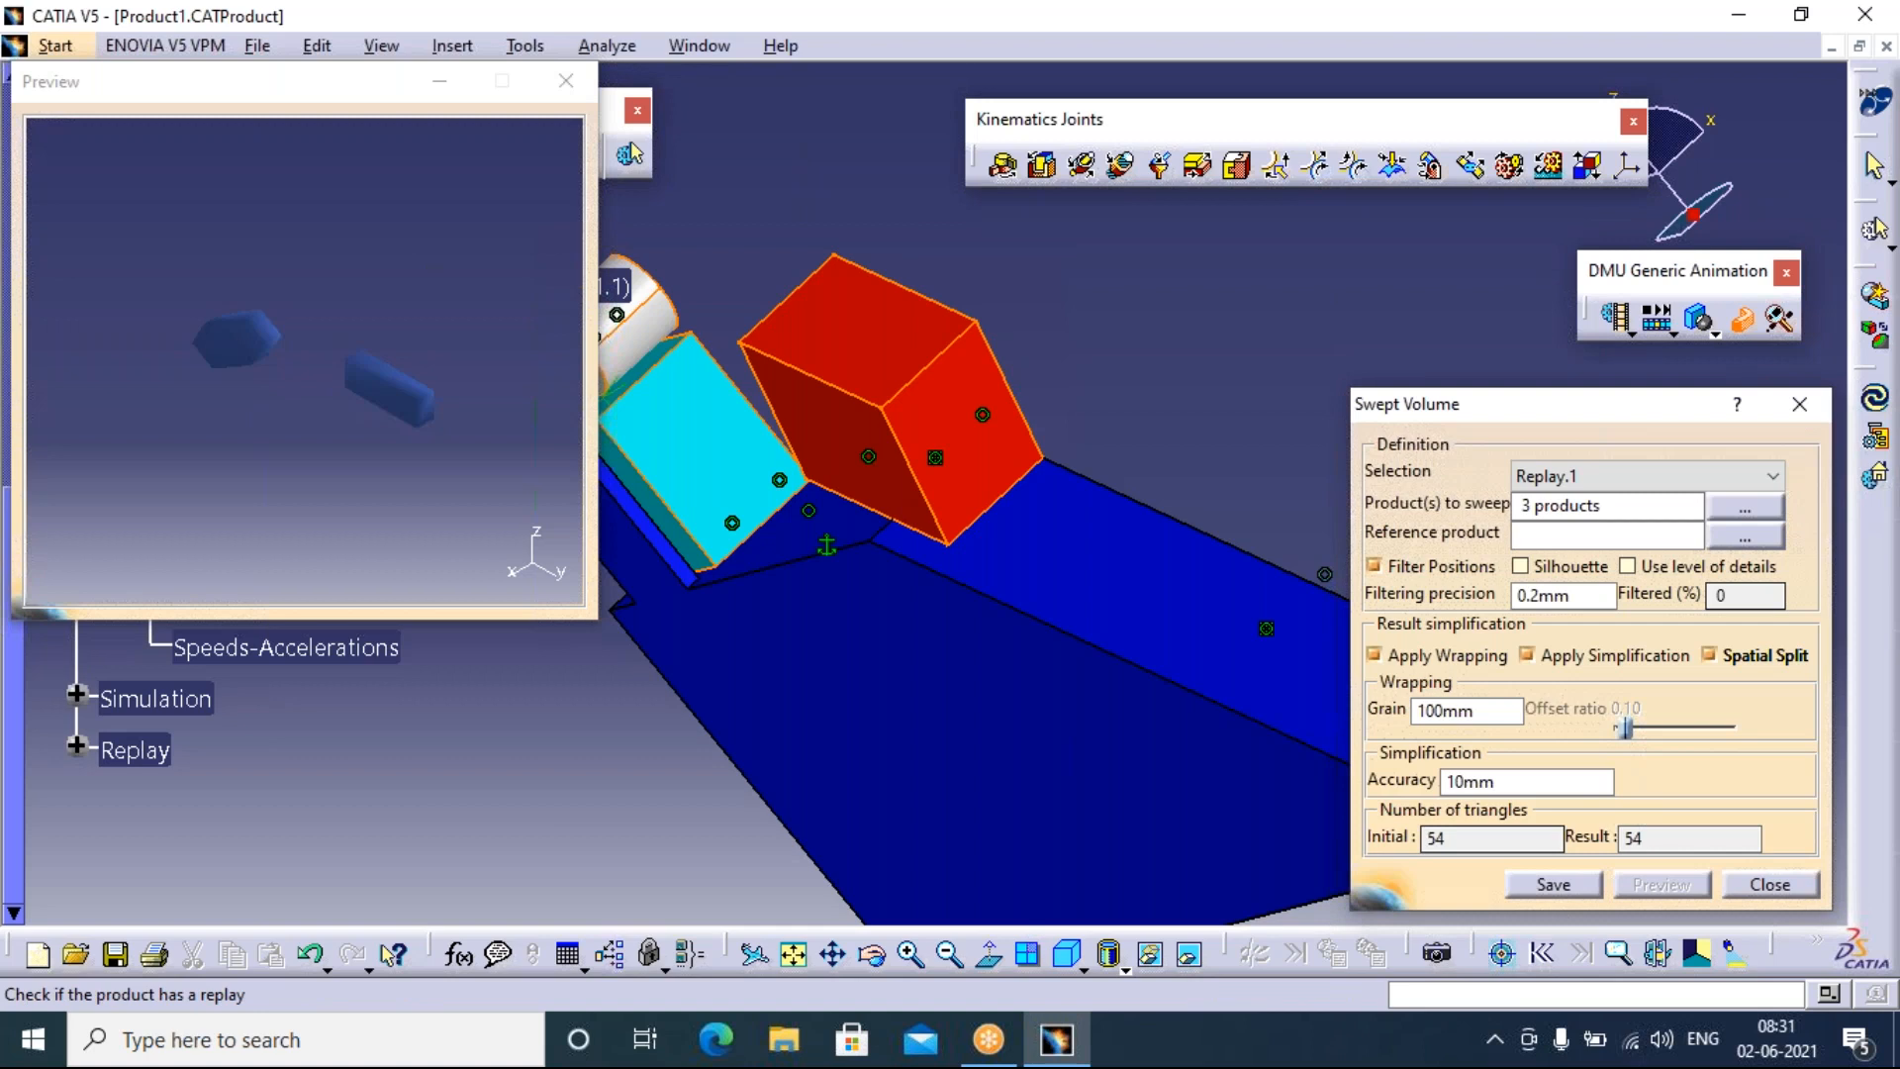
click(1799, 403)
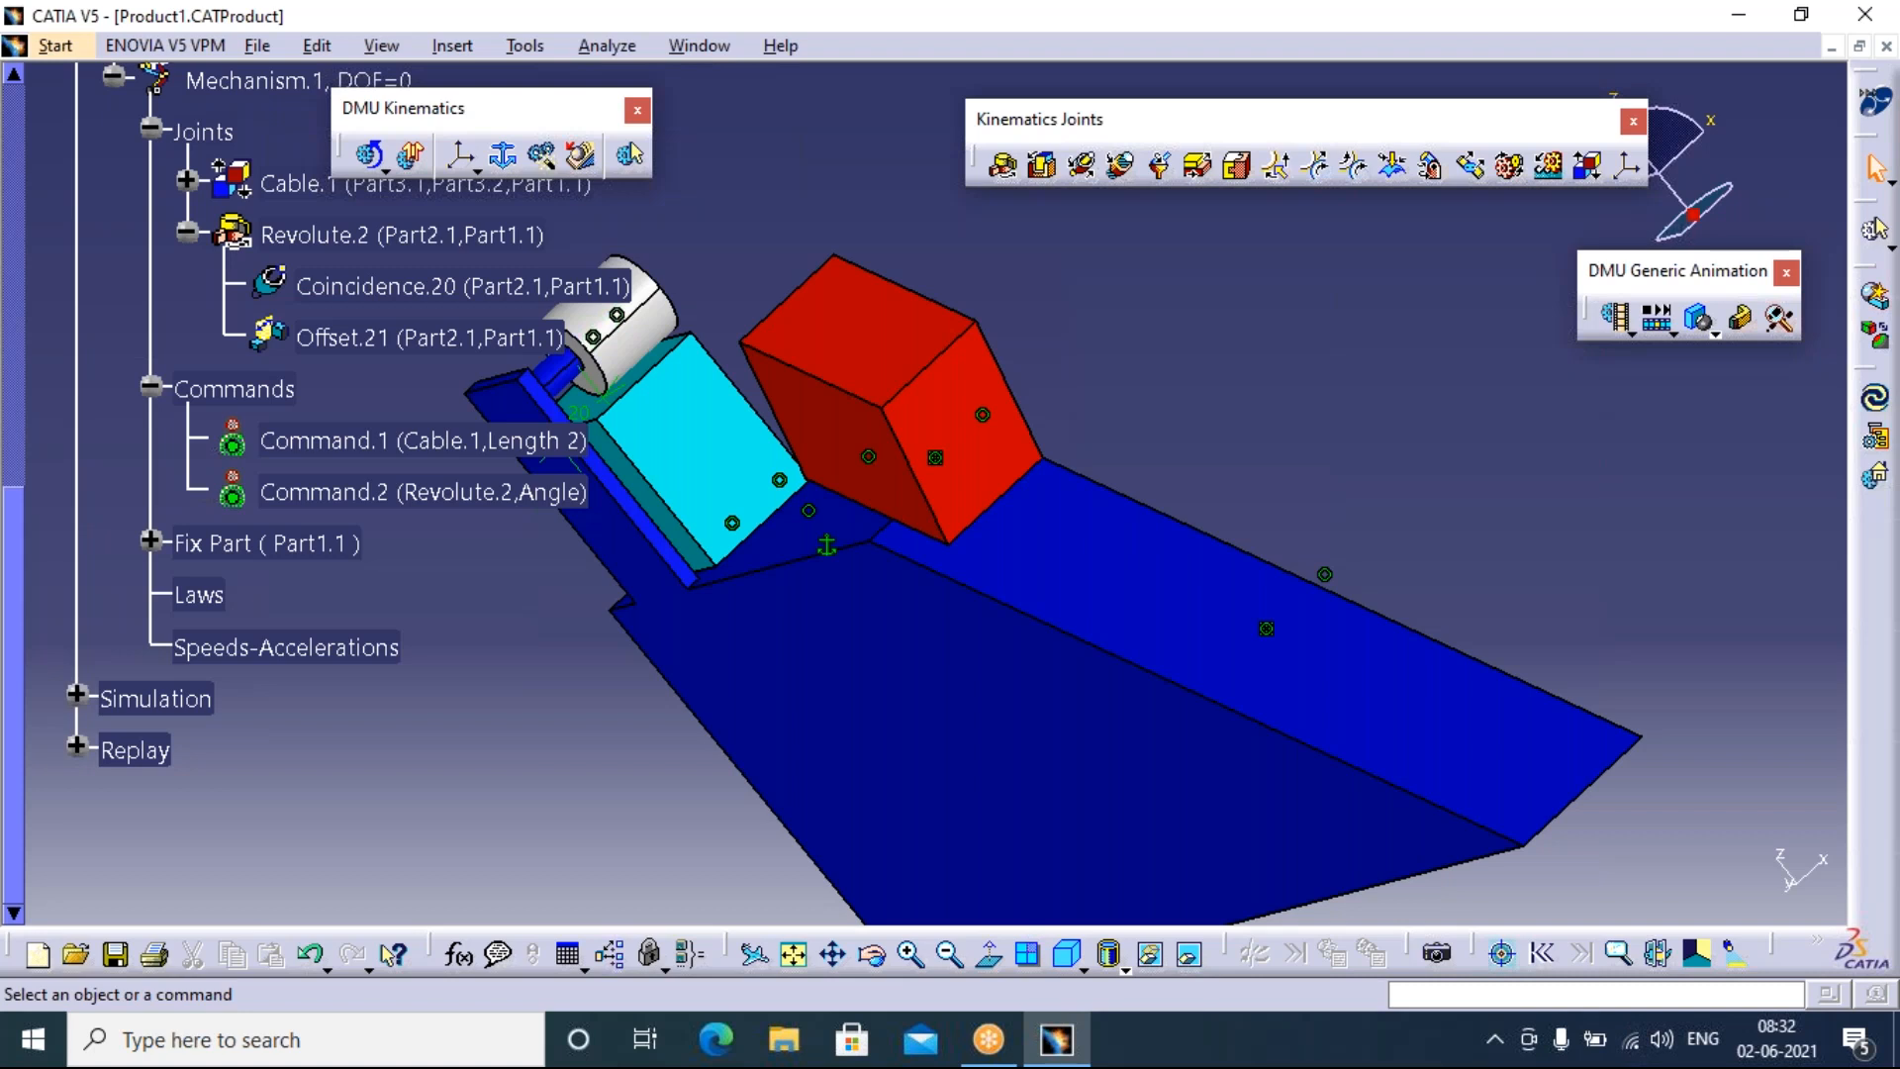
drag(1873, 331, 1662, 499)
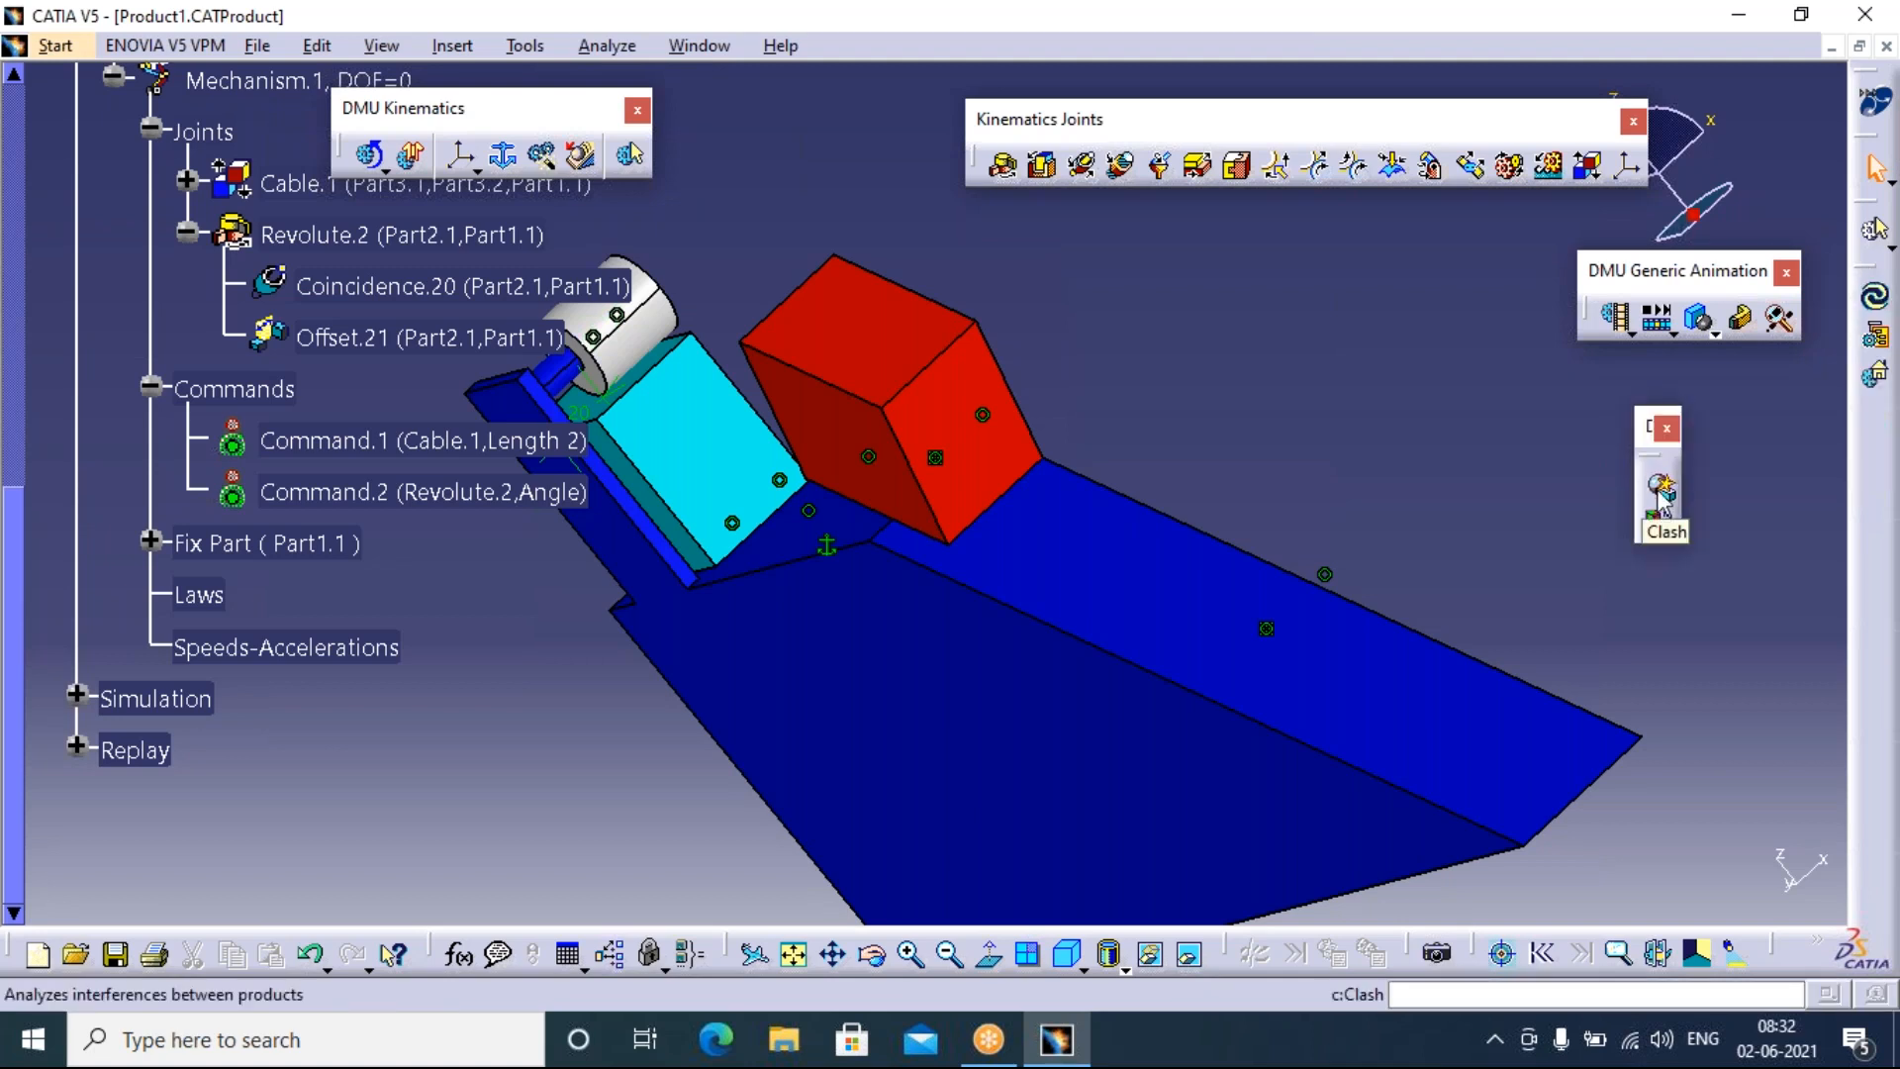
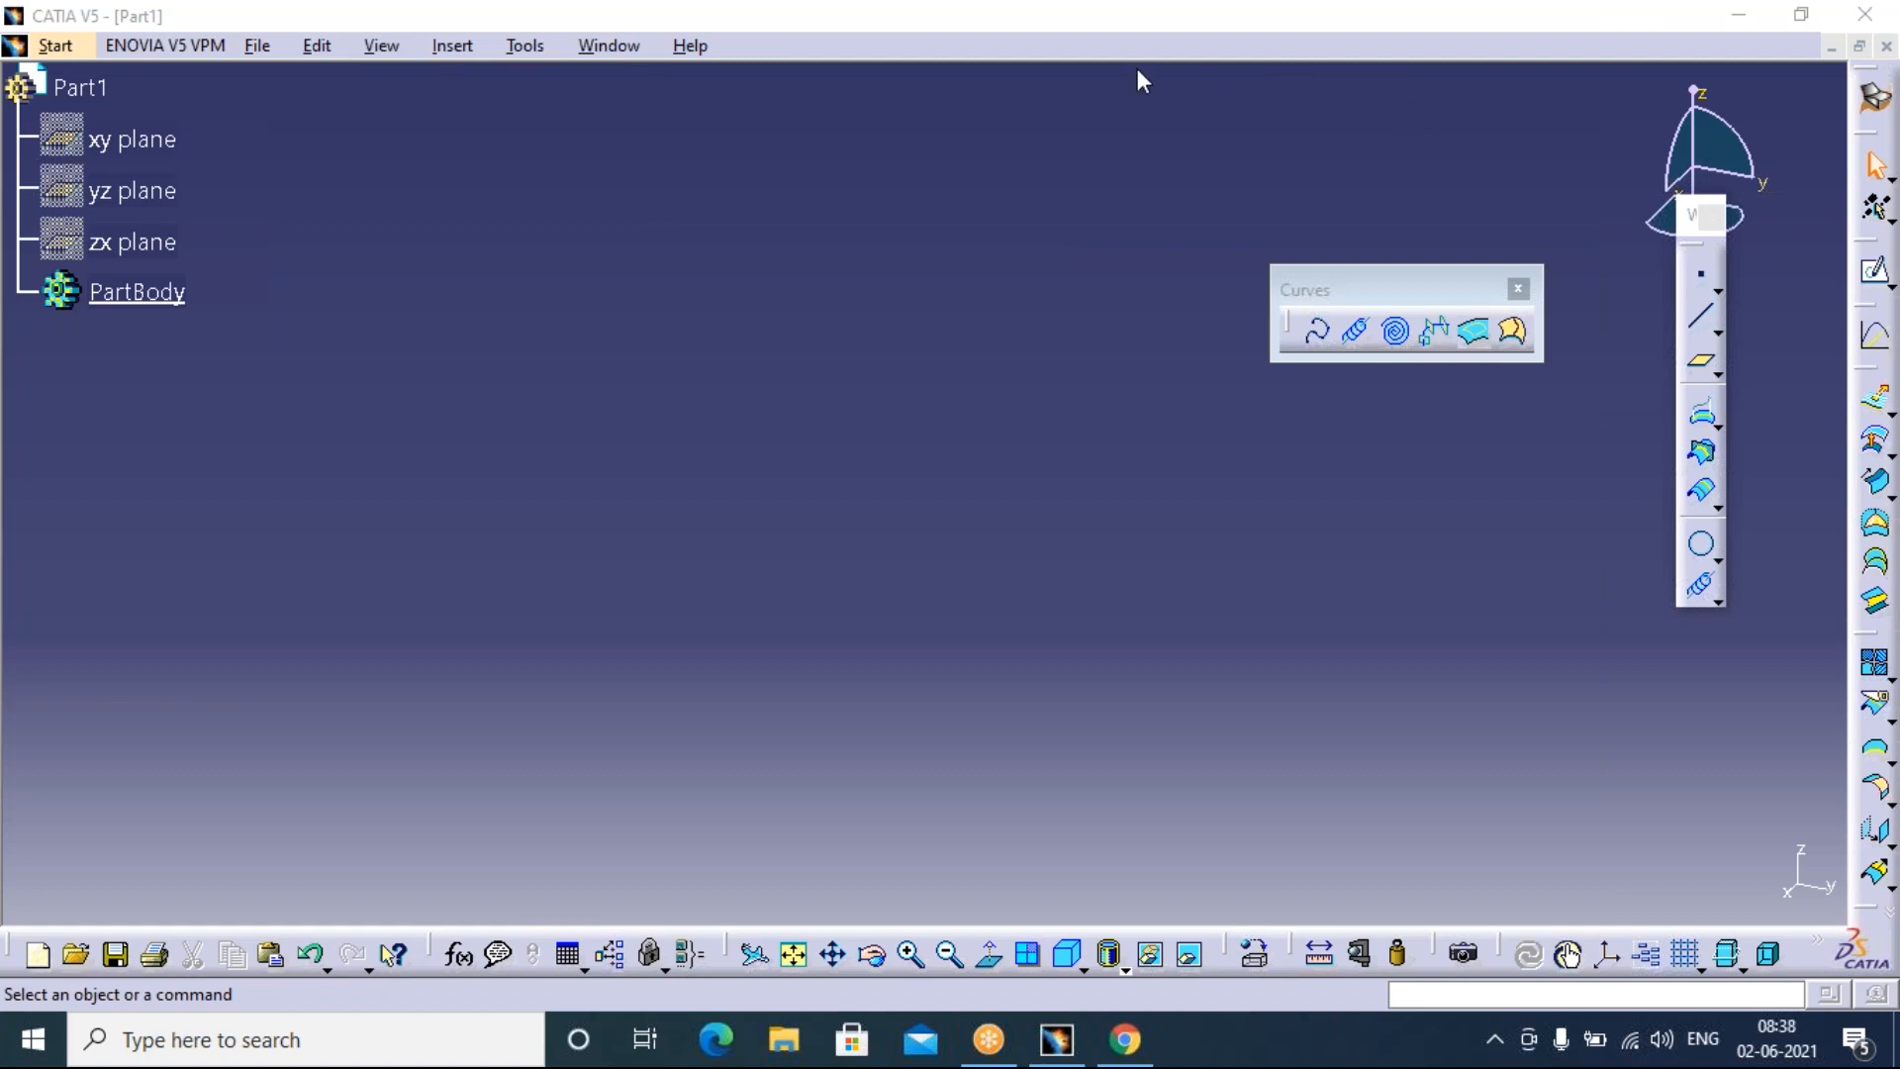
Close Part1 without saving and create a new hybrid-design part named Part1 in the Generative Shape Design workbench
click(1887, 47)
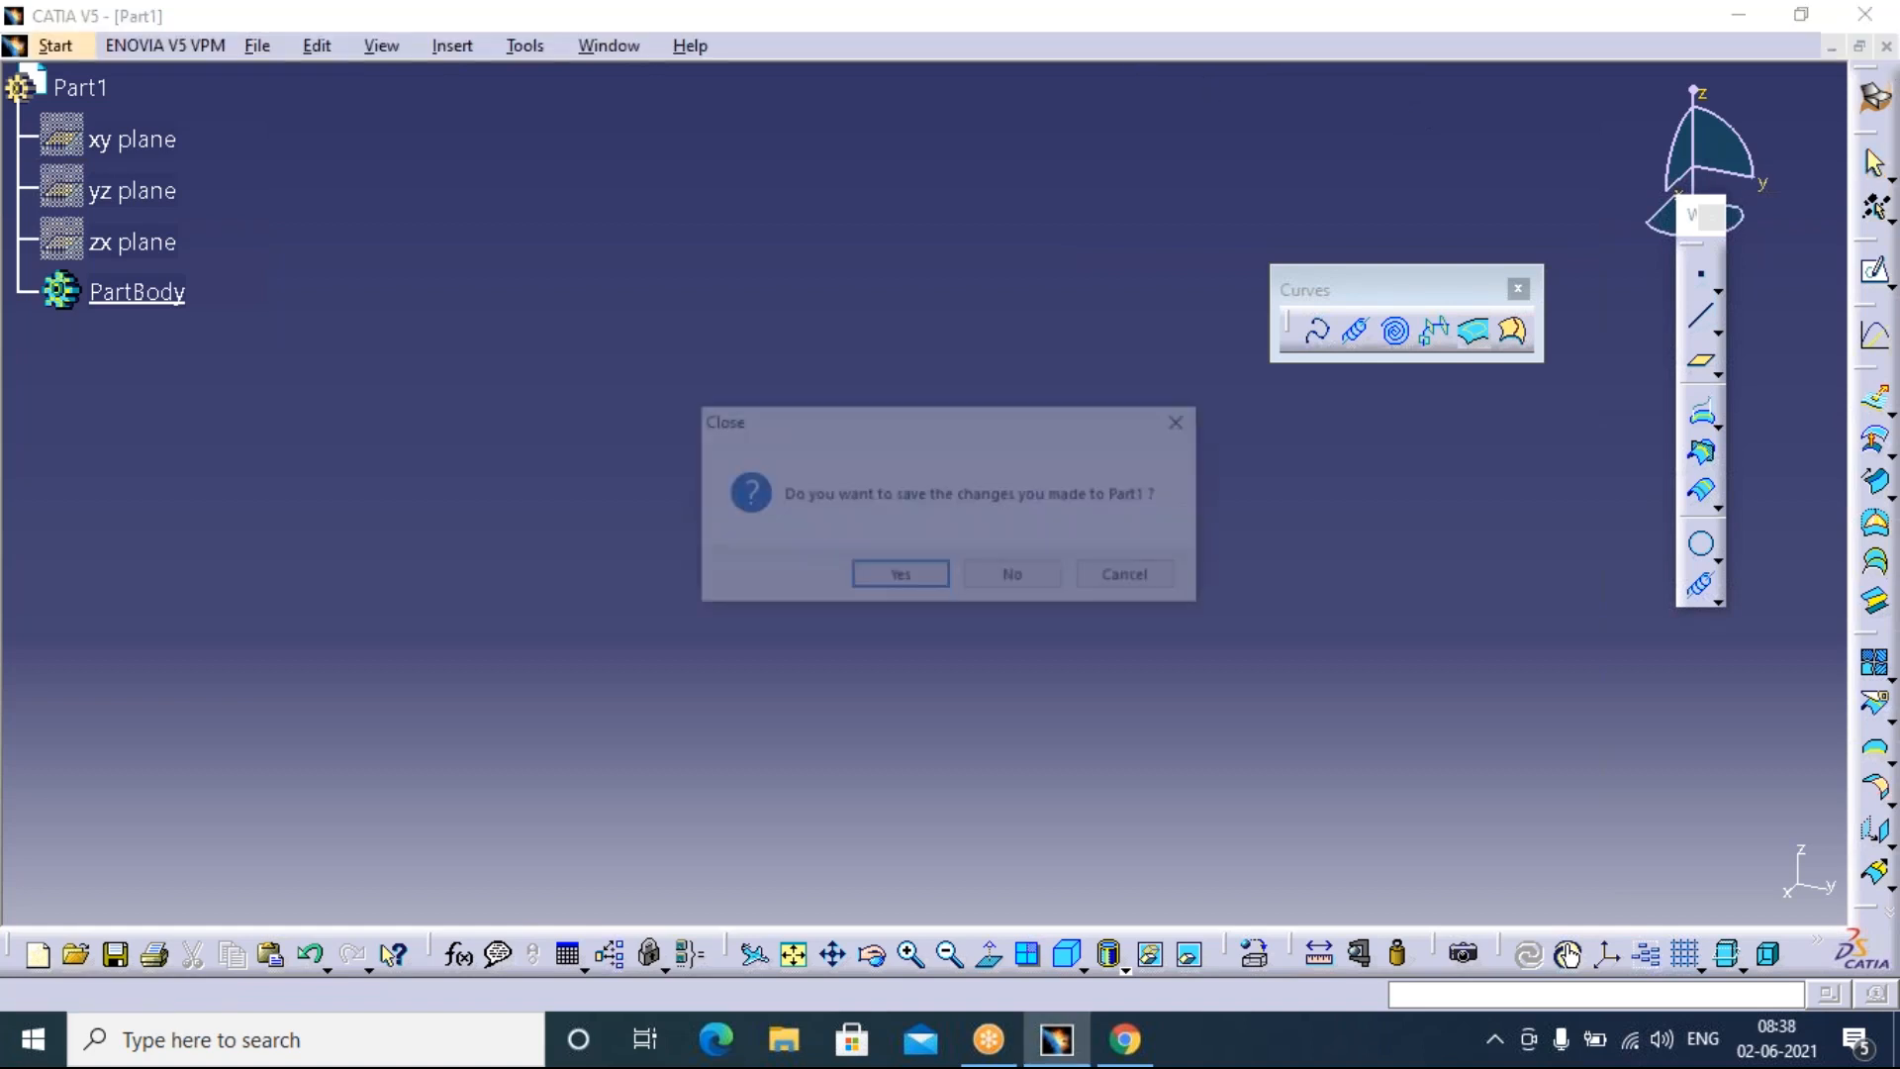
click(1009, 579)
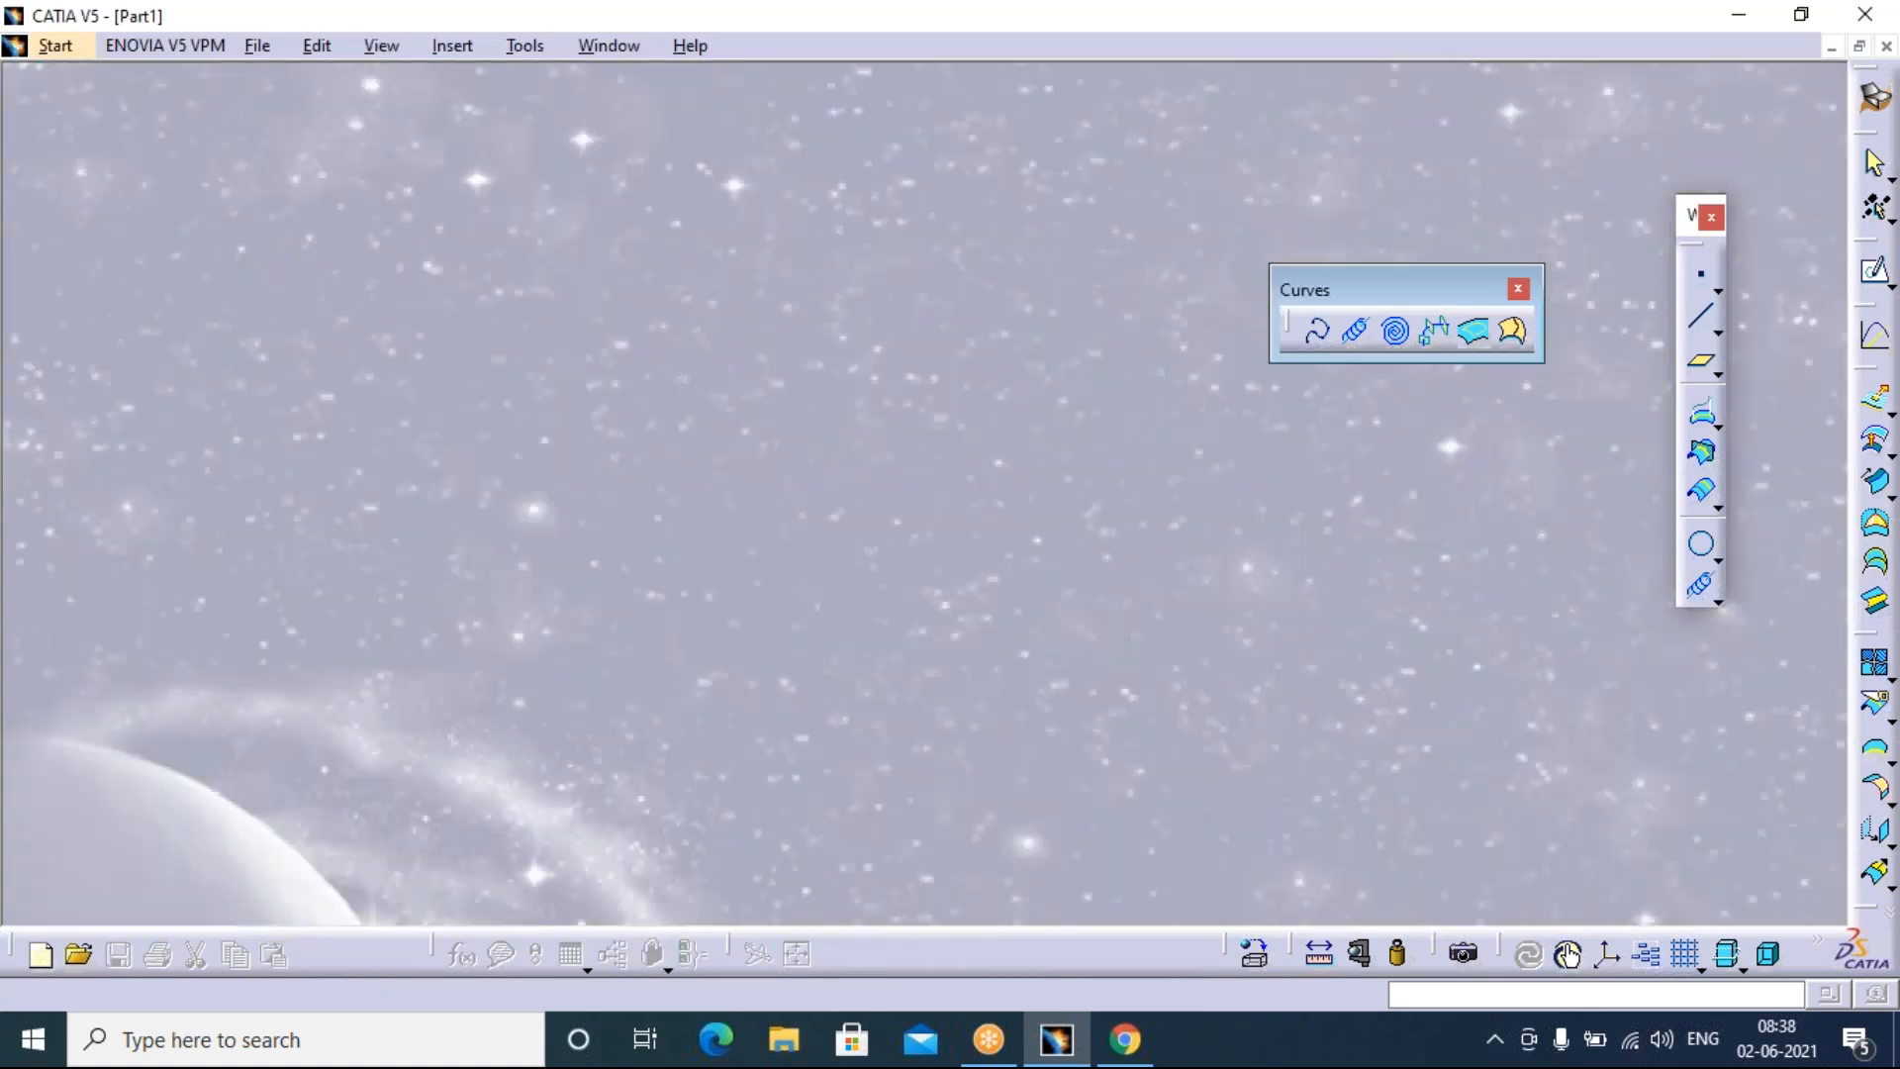
click(26, 47)
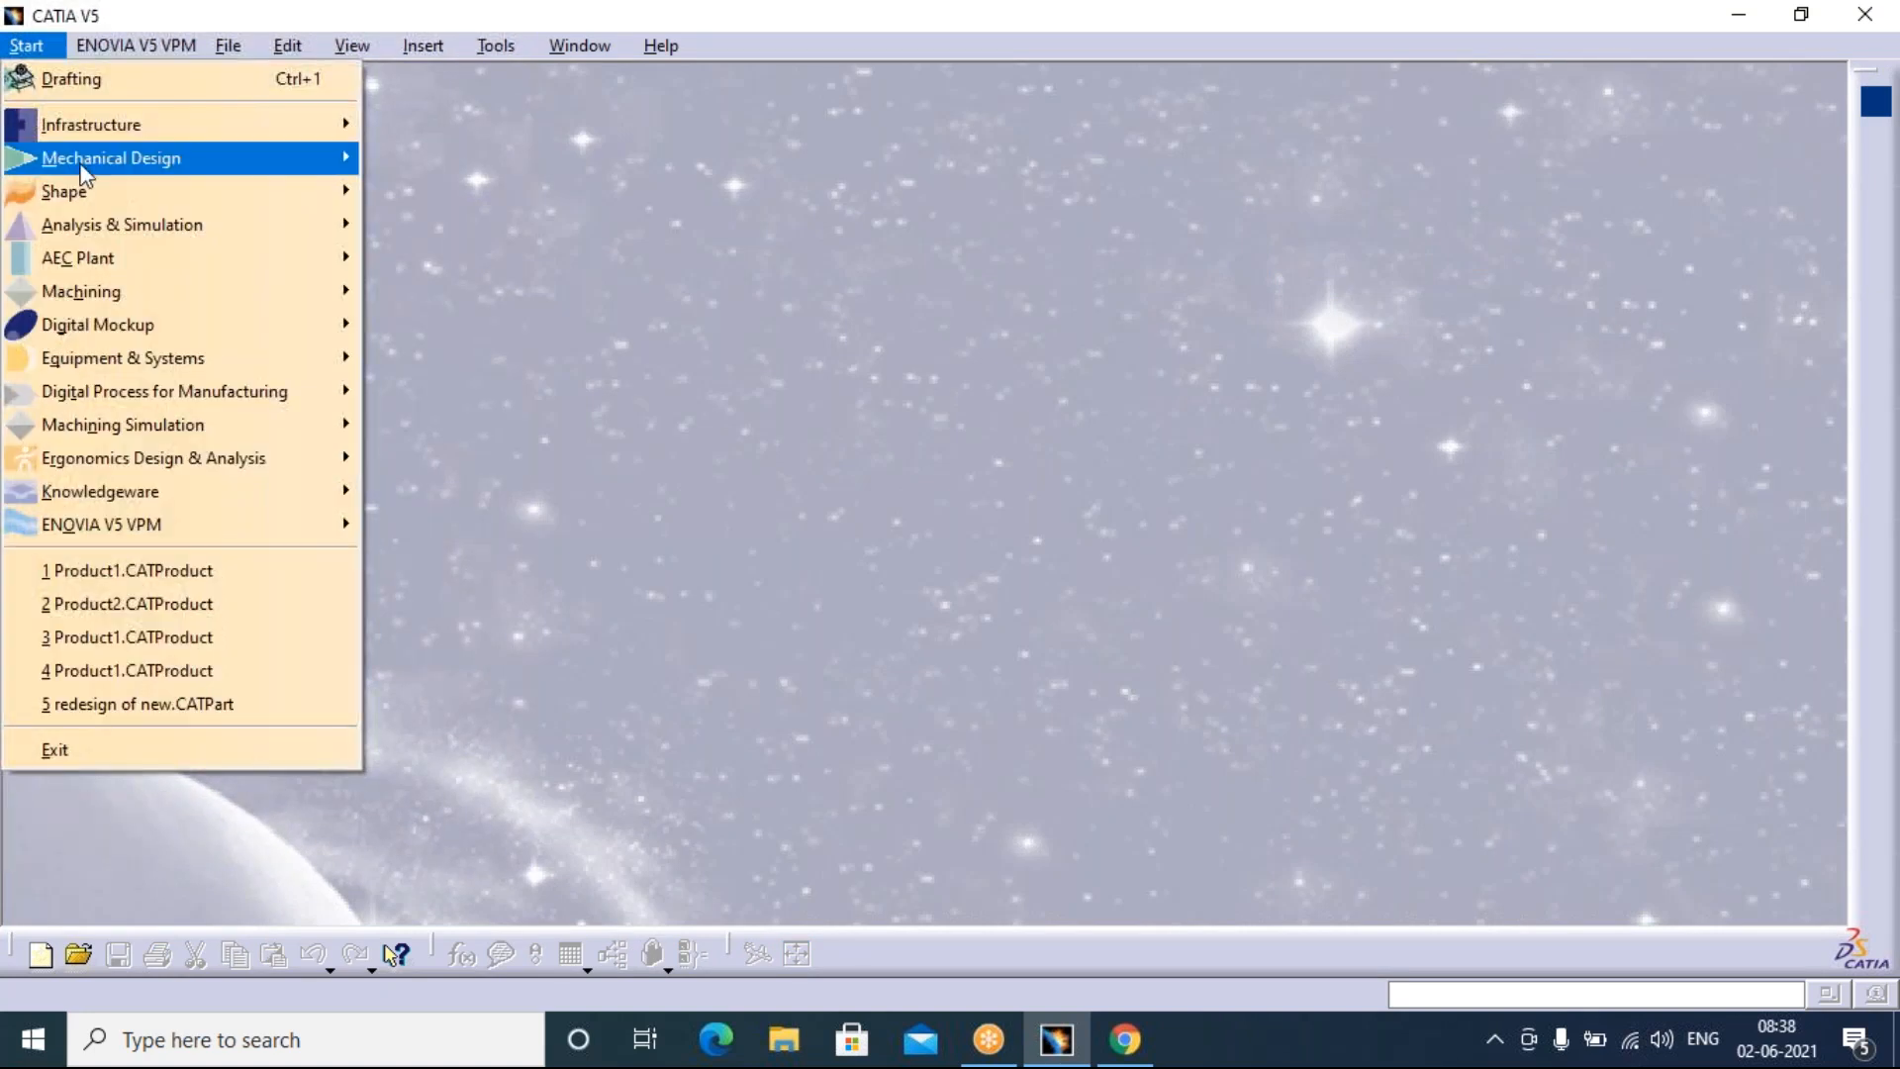
mouse_move(84, 168)
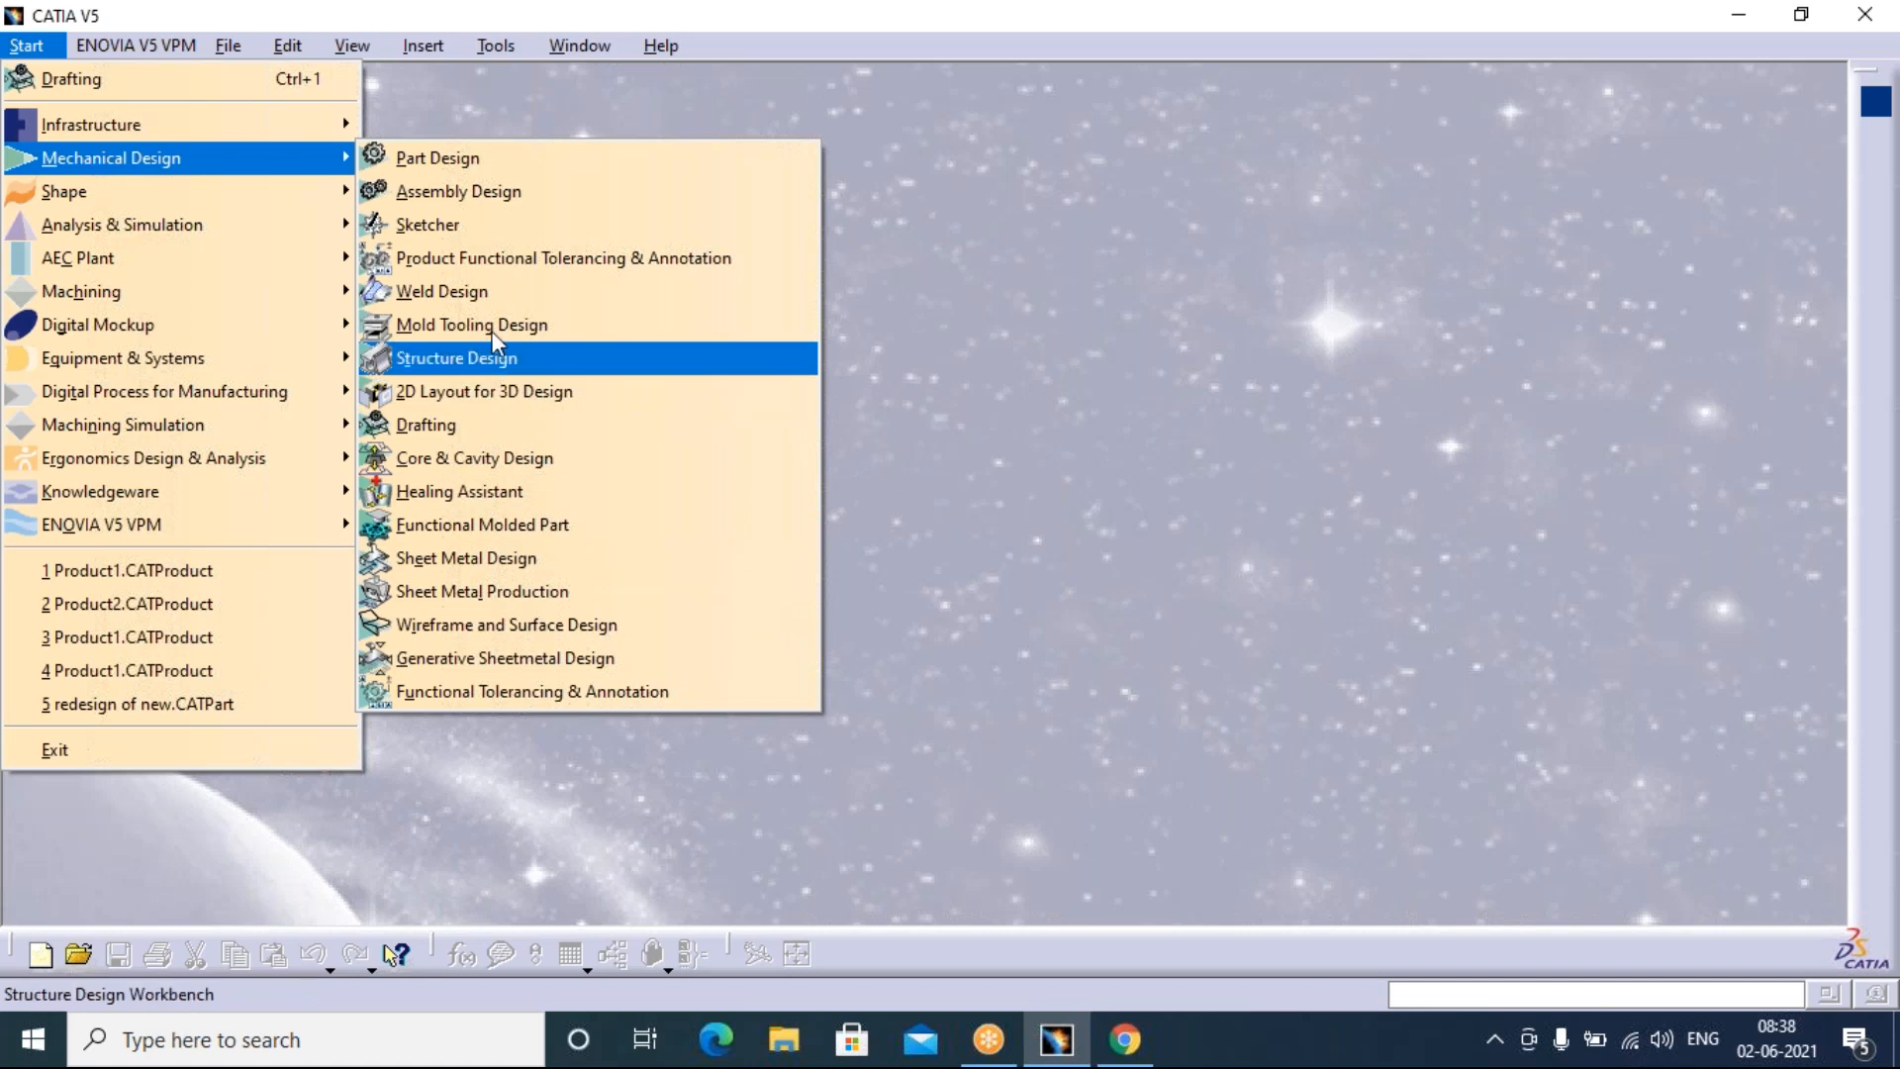
mouse_move(124, 236)
mouse_move(124, 193)
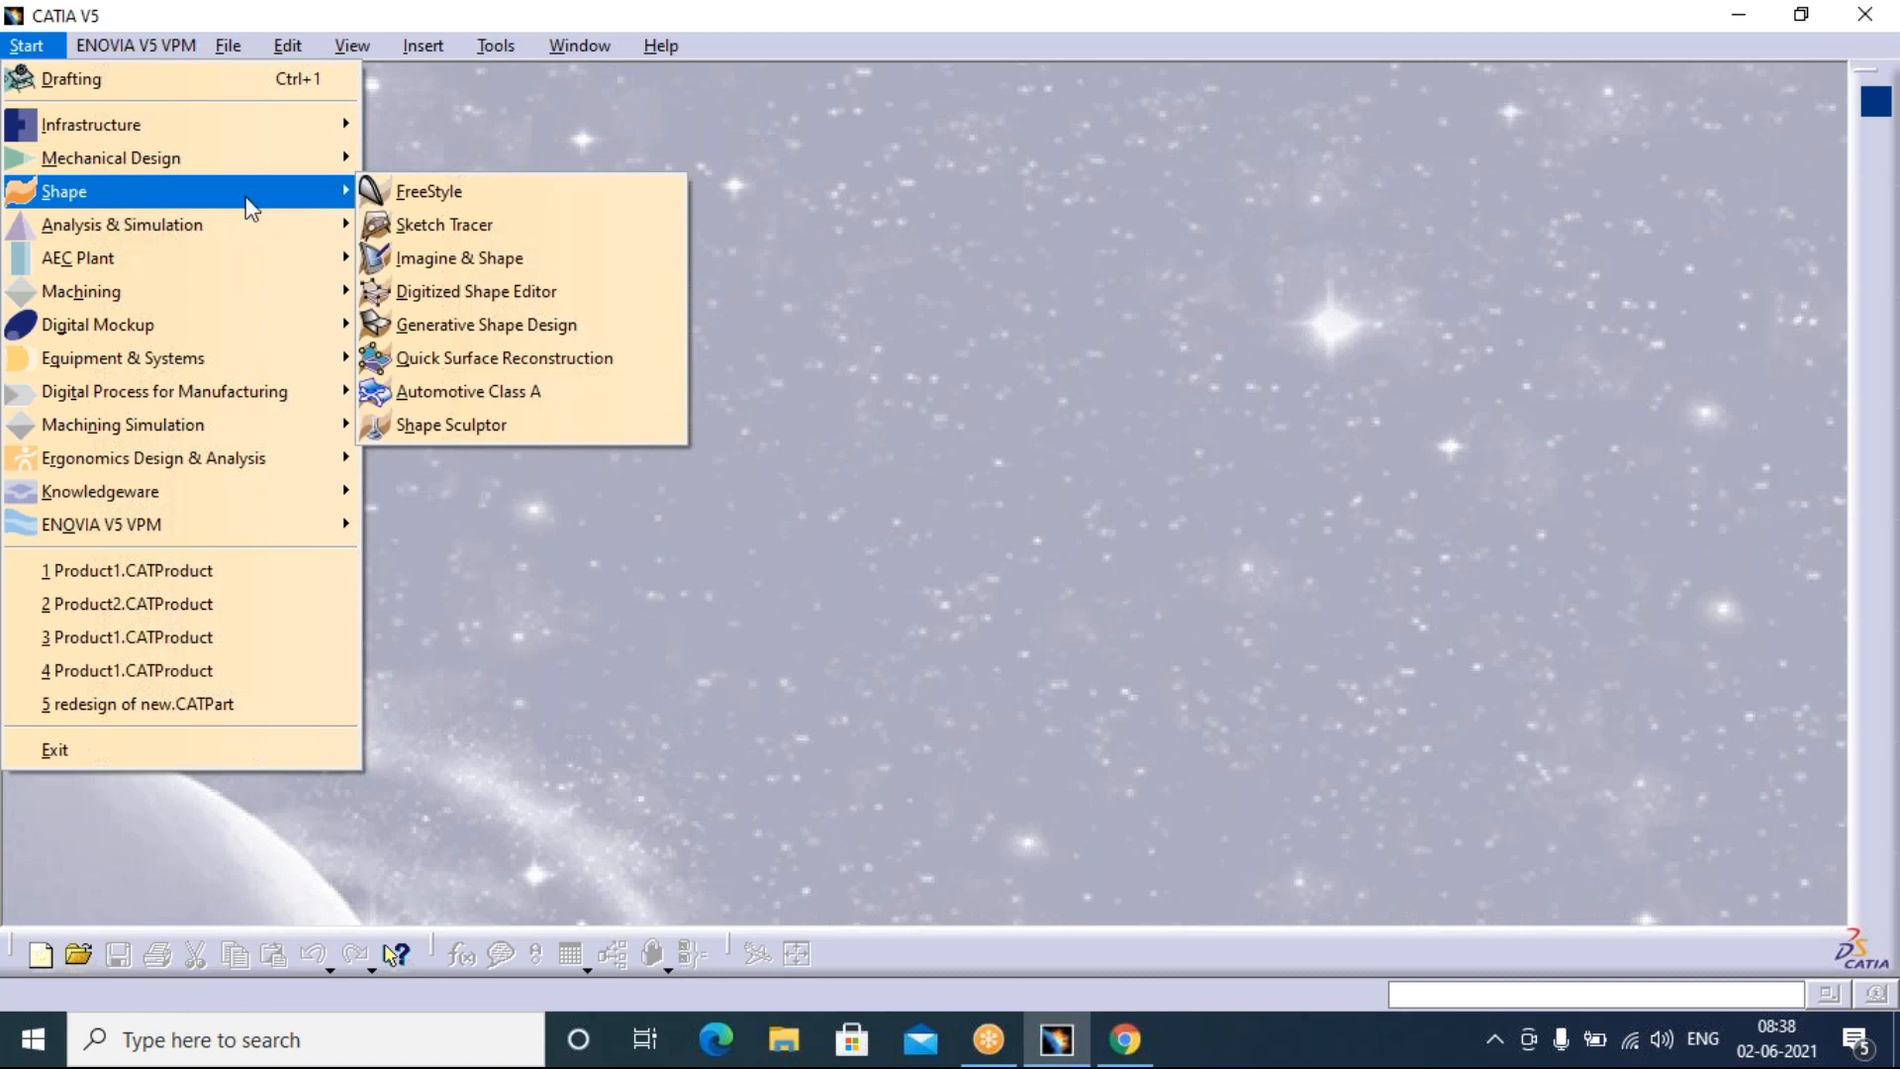
click(479, 324)
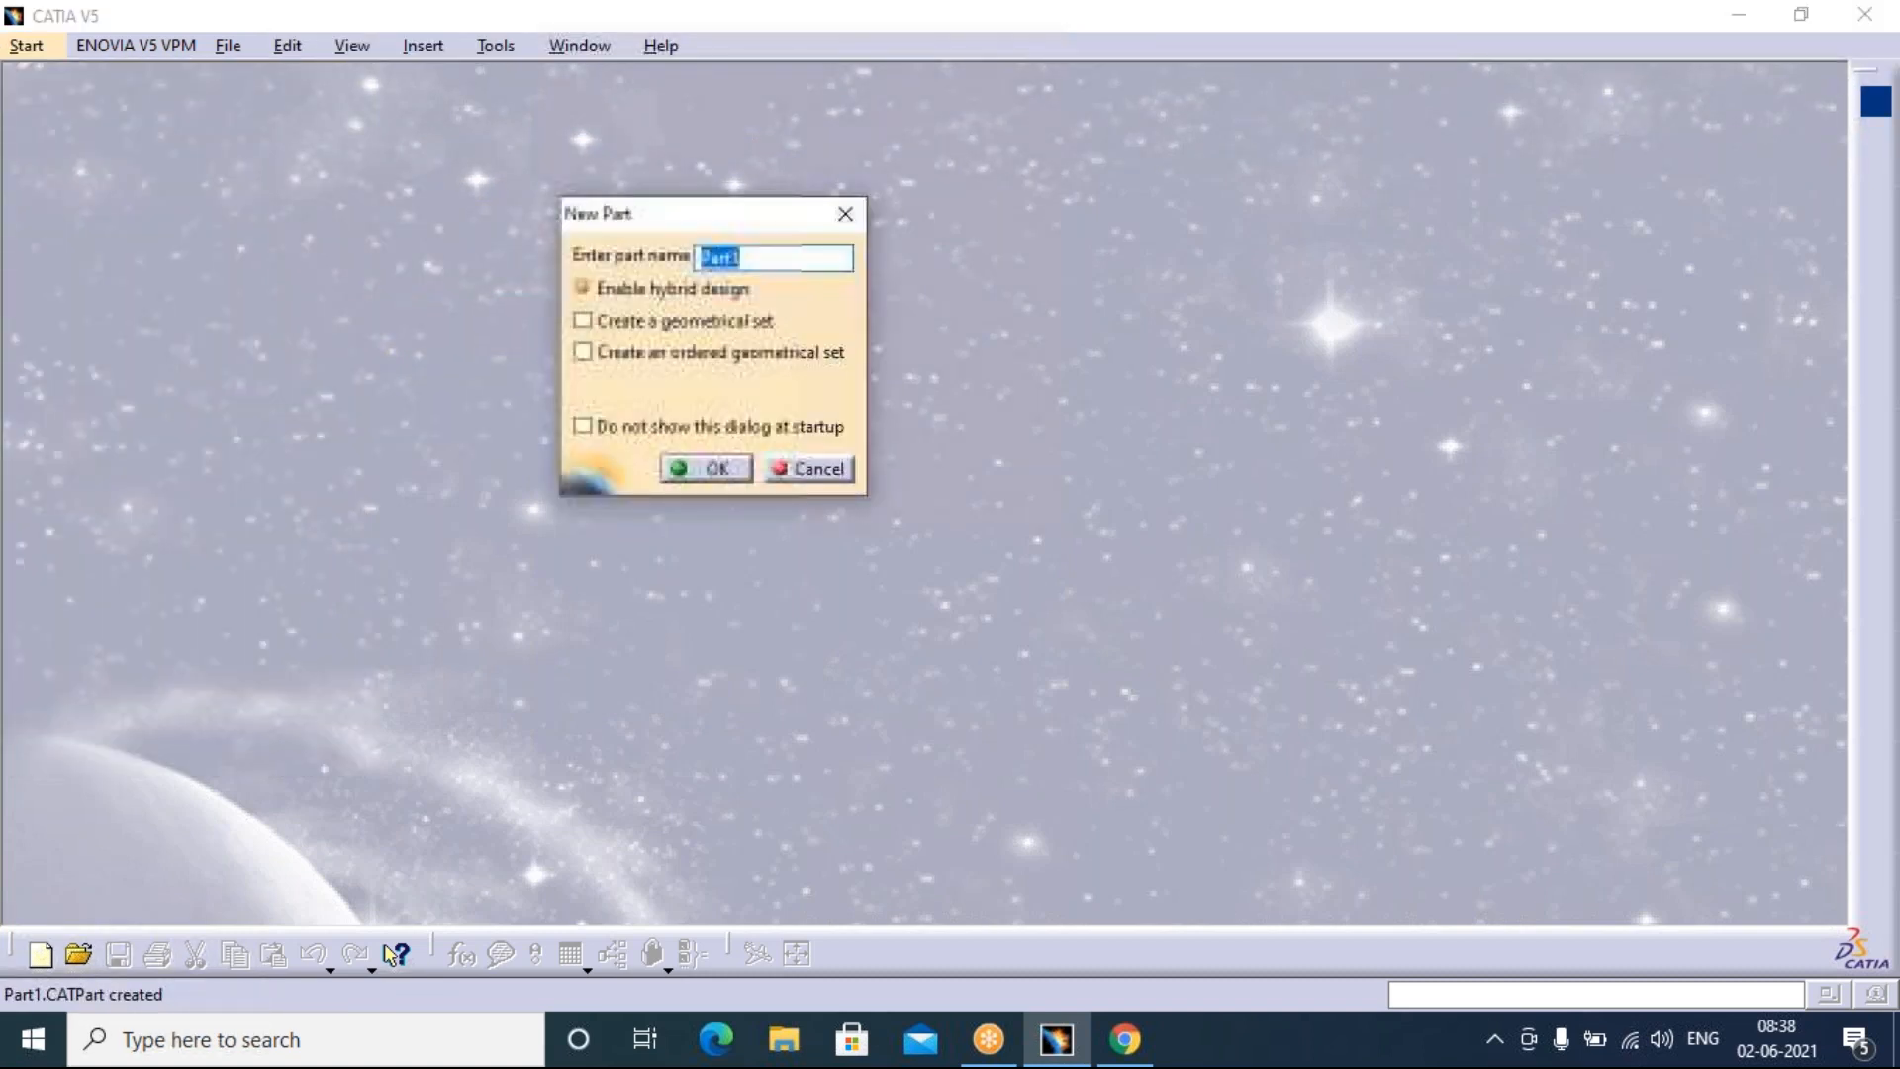
click(721, 467)
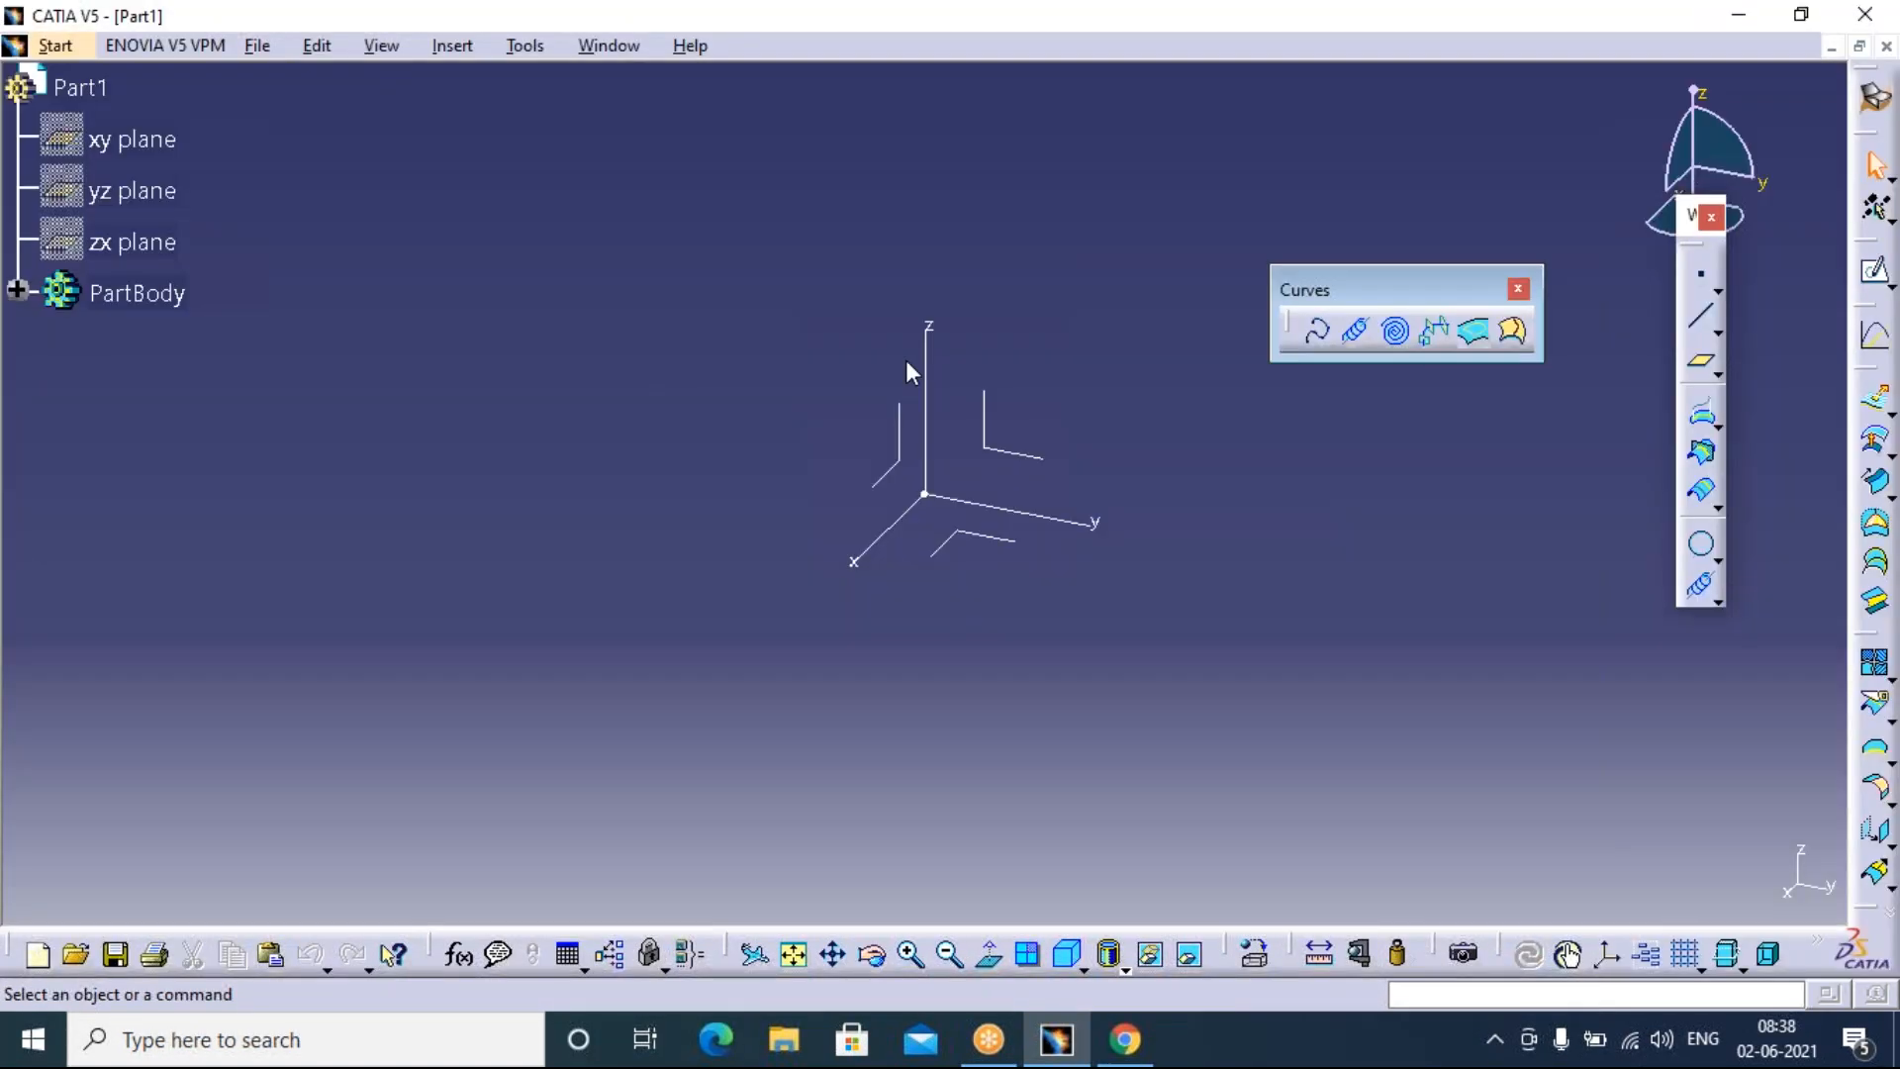
Start a helix curve and create its starting point at X 50 mm, Y 0 mm, Z 0 mm
click(1357, 334)
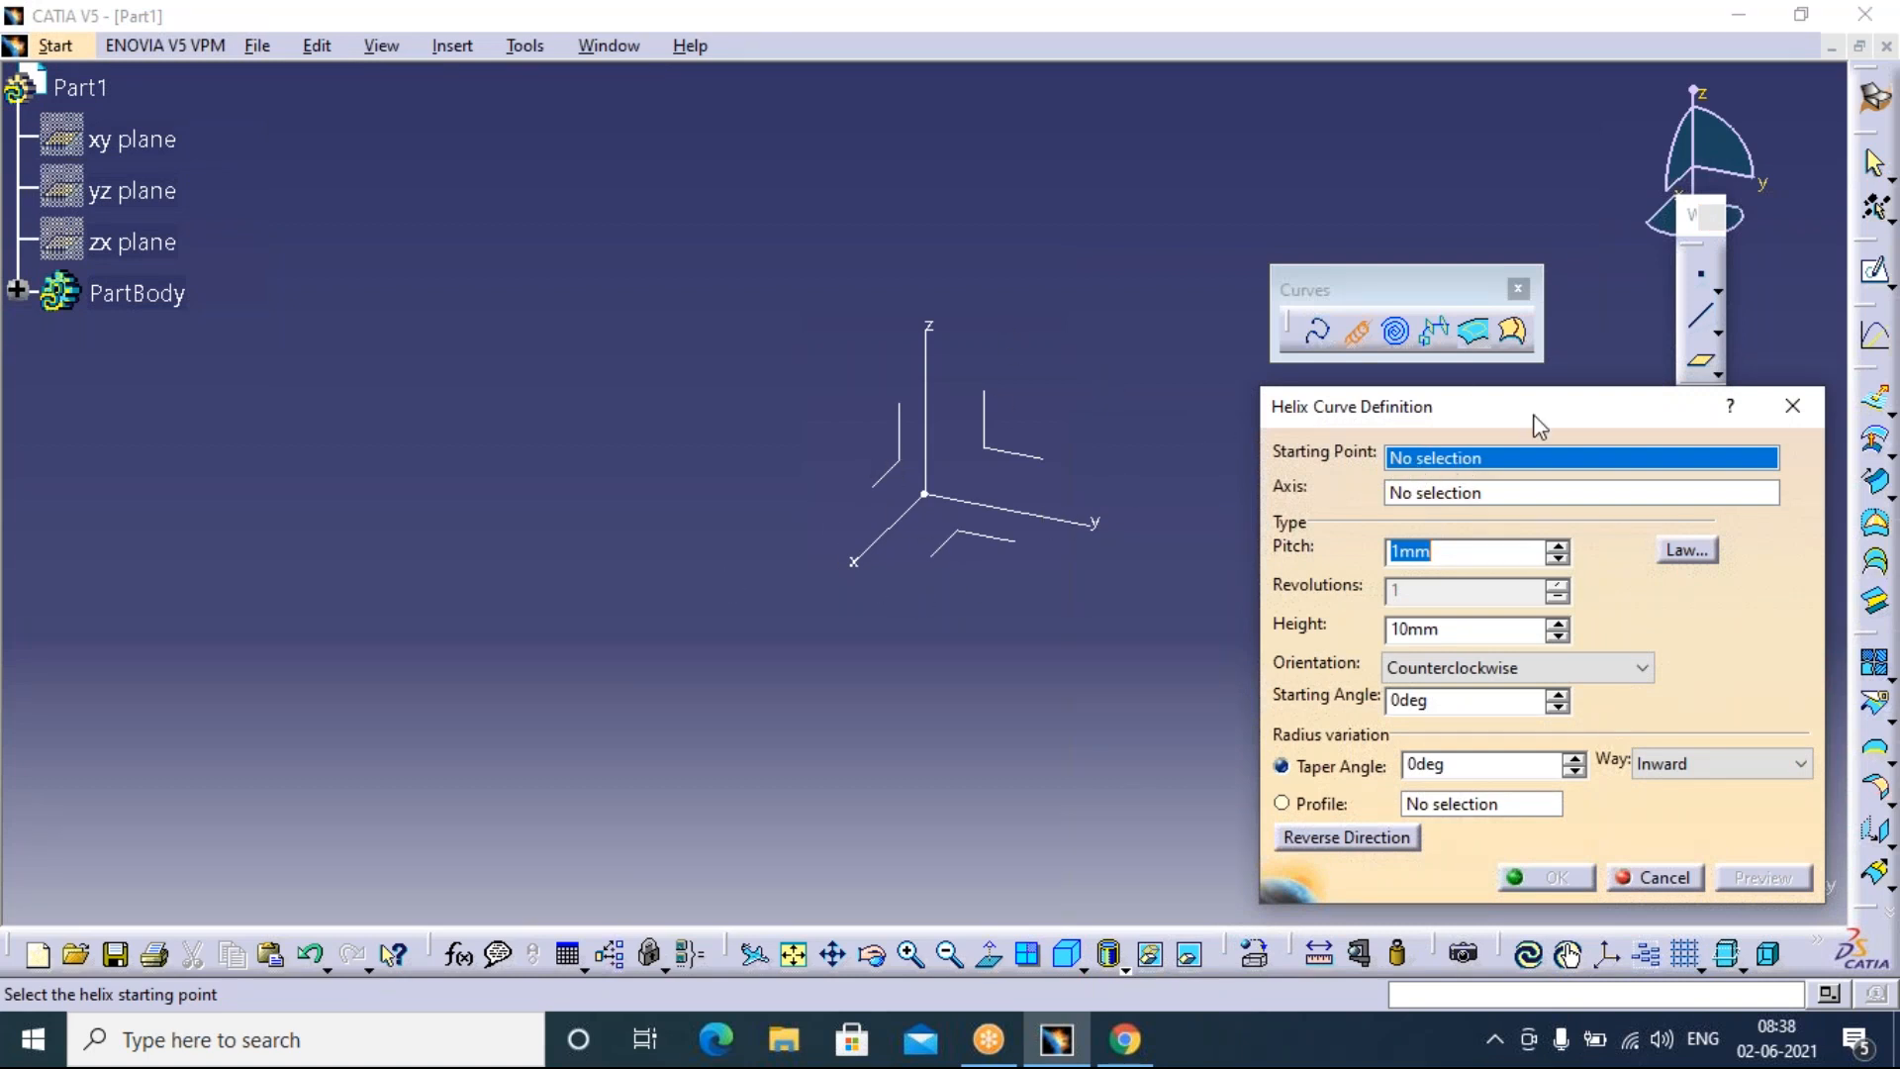
right_click(1540, 456)
click(1593, 473)
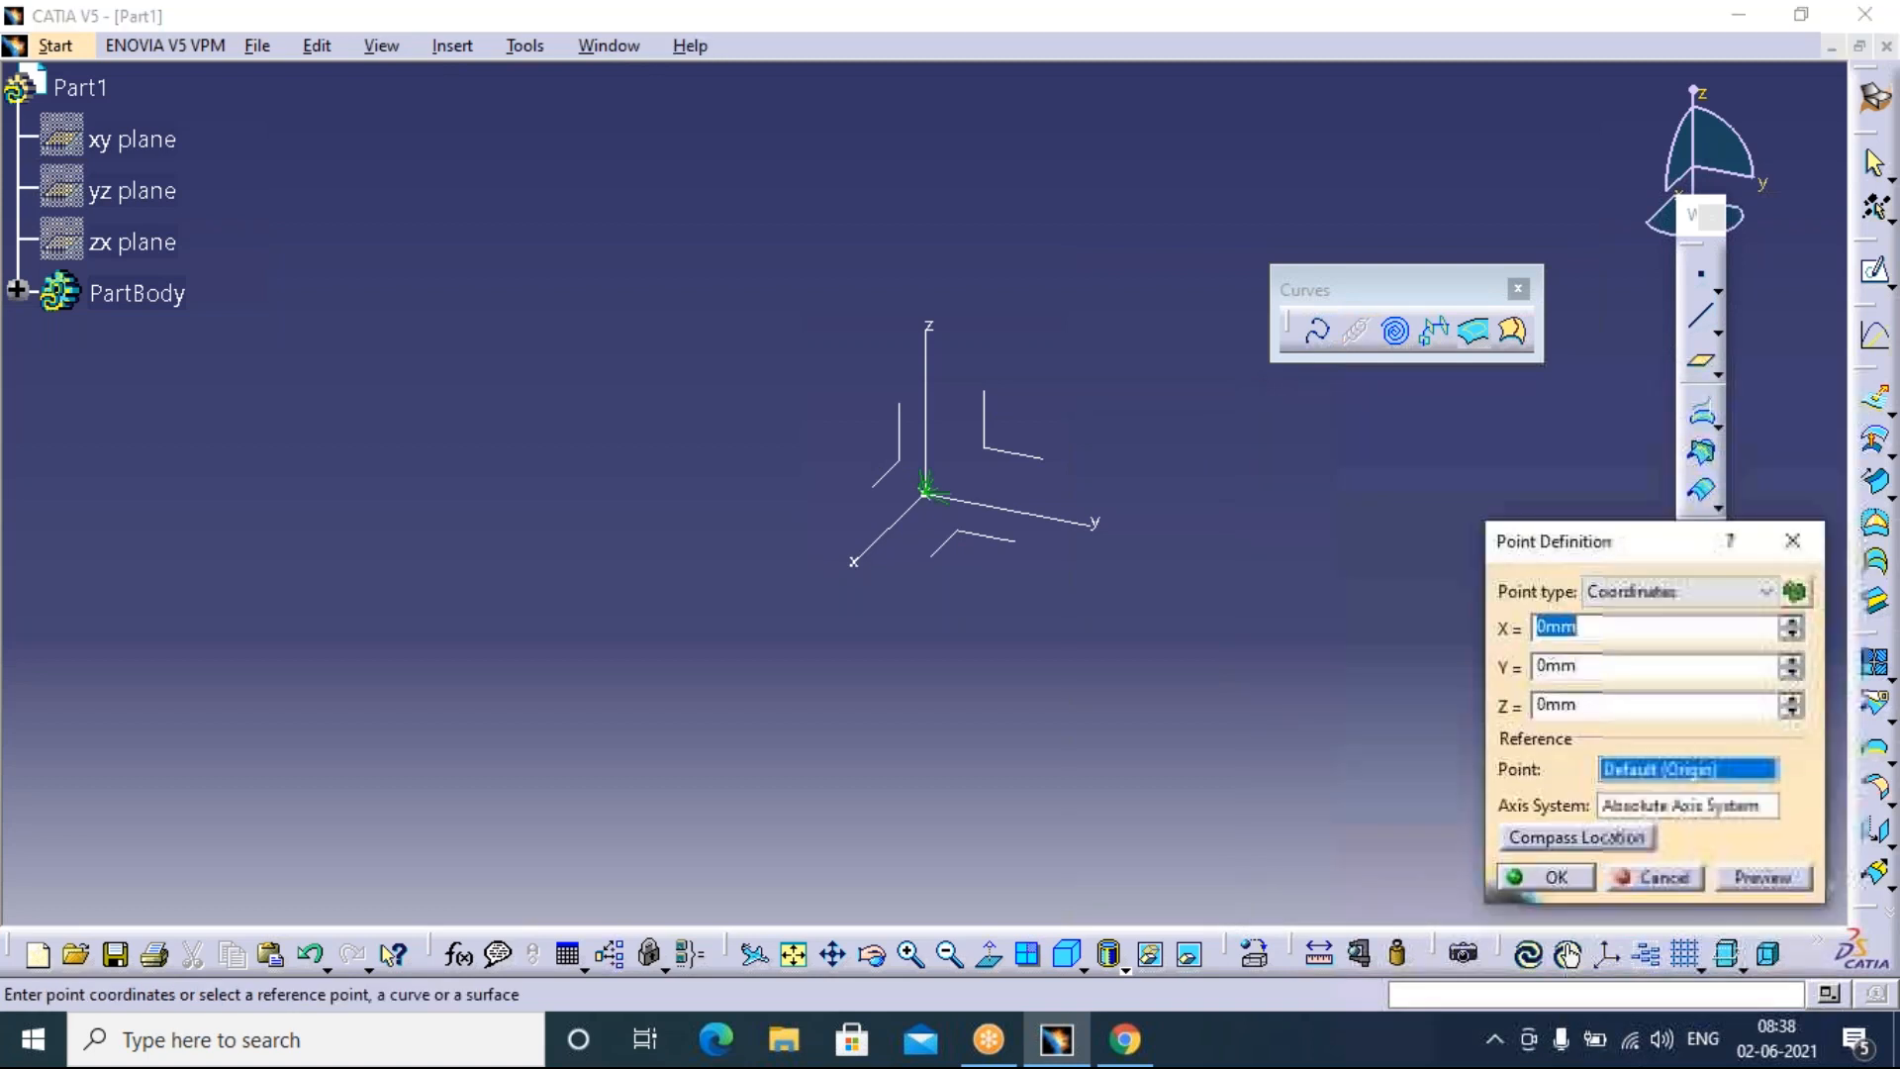
text(50)
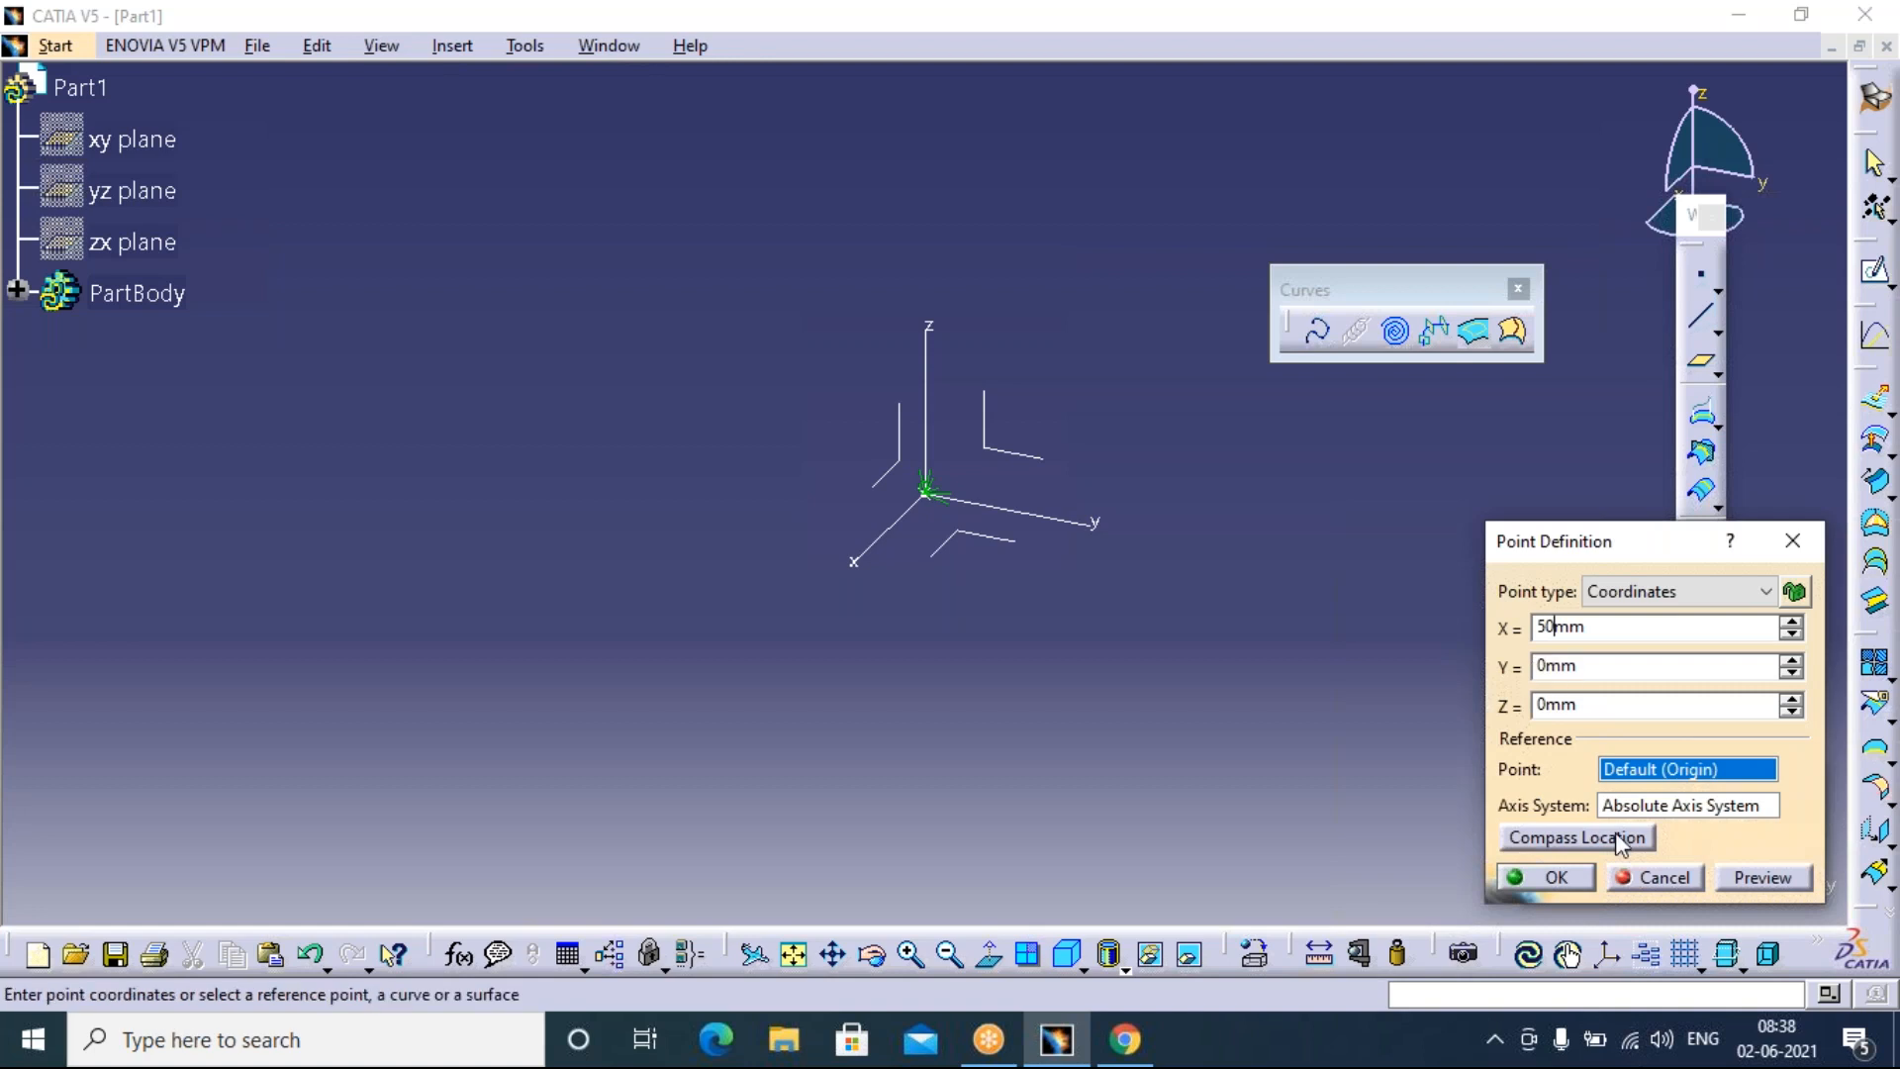
click(1549, 877)
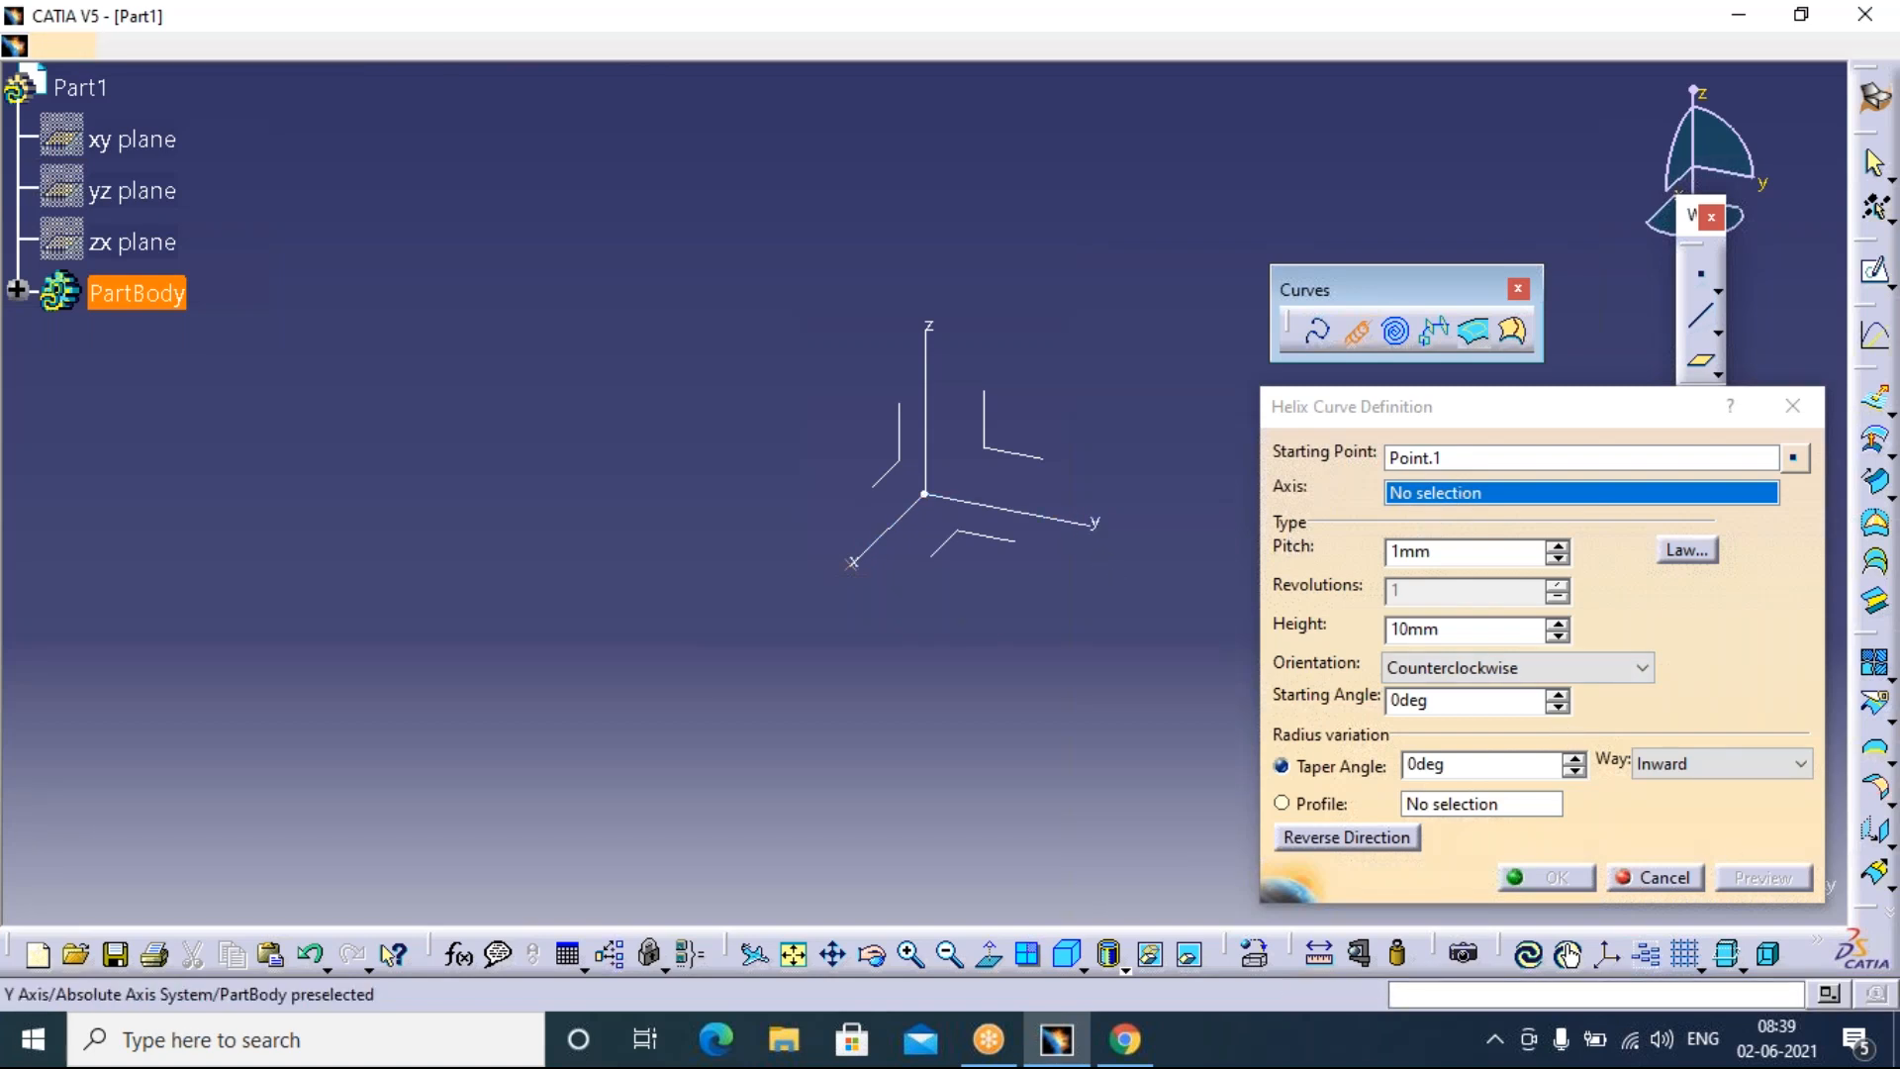
Choose the absolute Y axis as the helix axis and set its pitch to 5 mm
click(1009, 508)
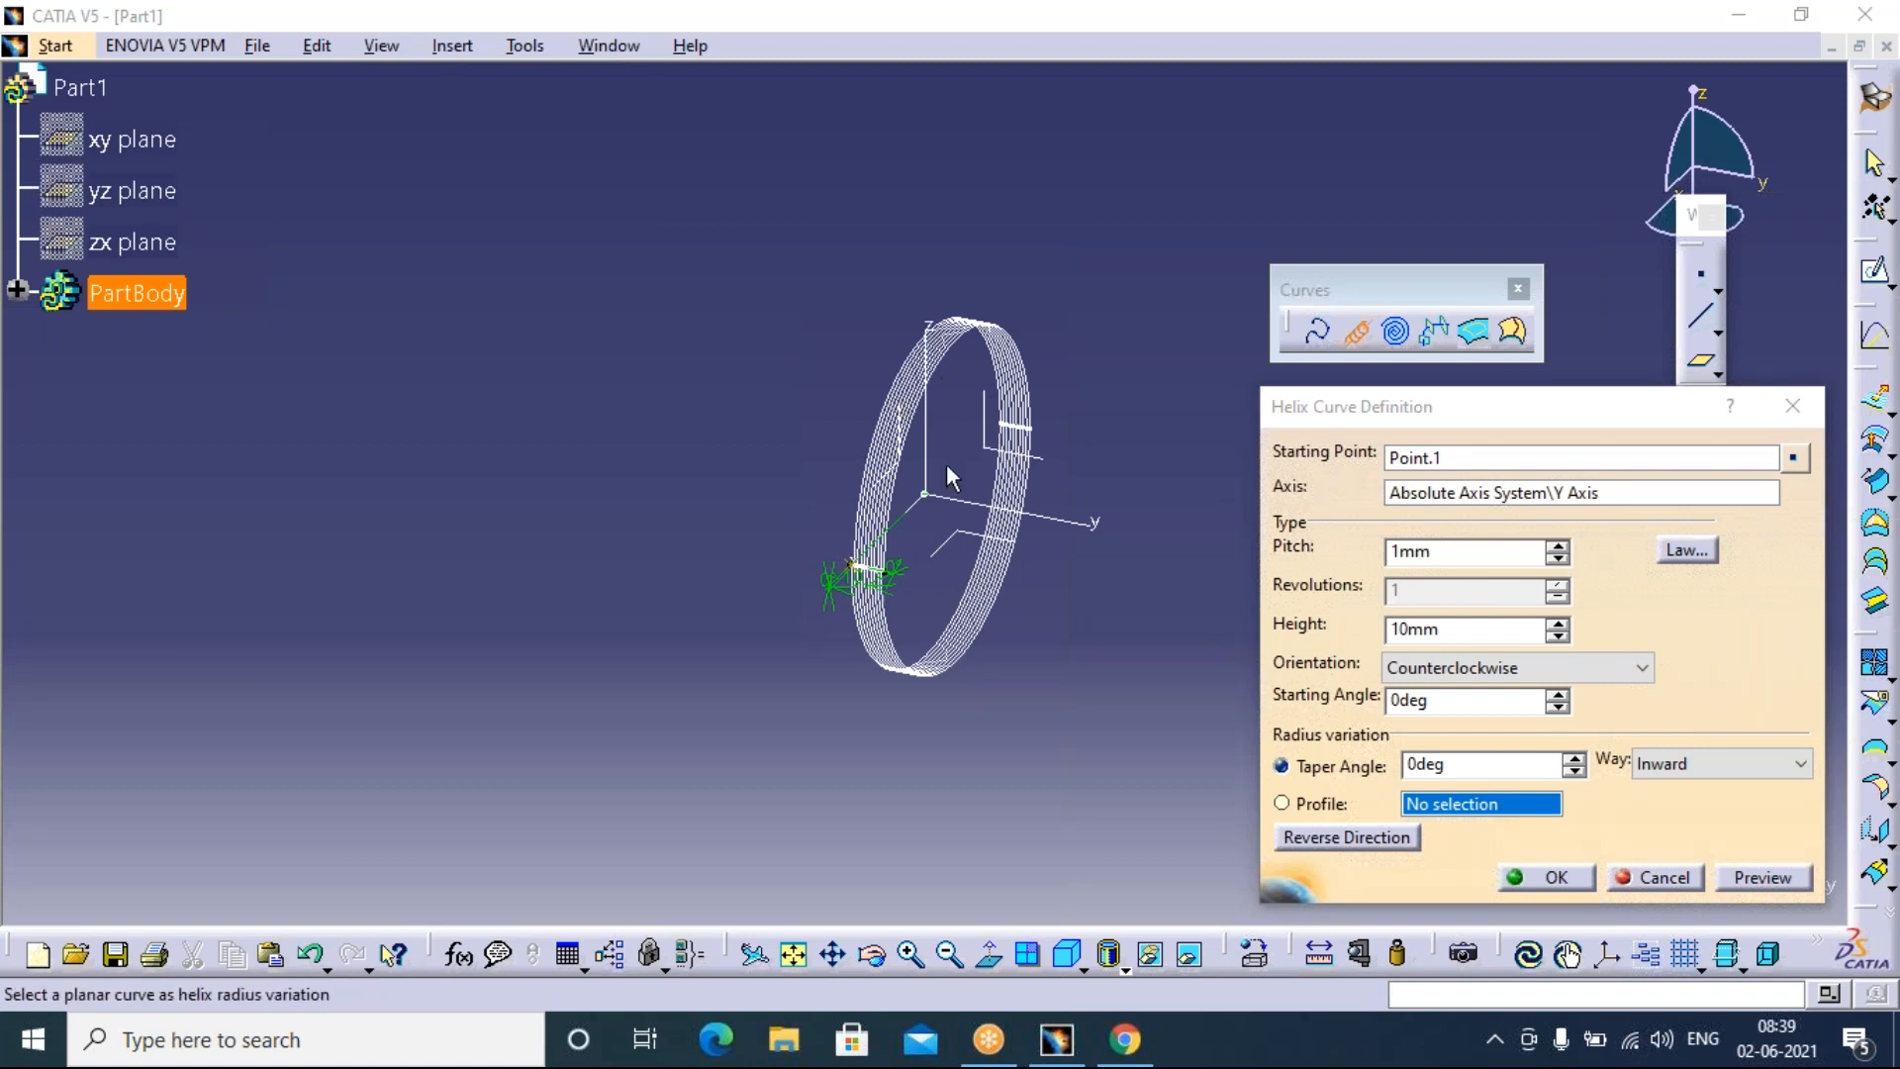
click(1558, 546)
click(1557, 545)
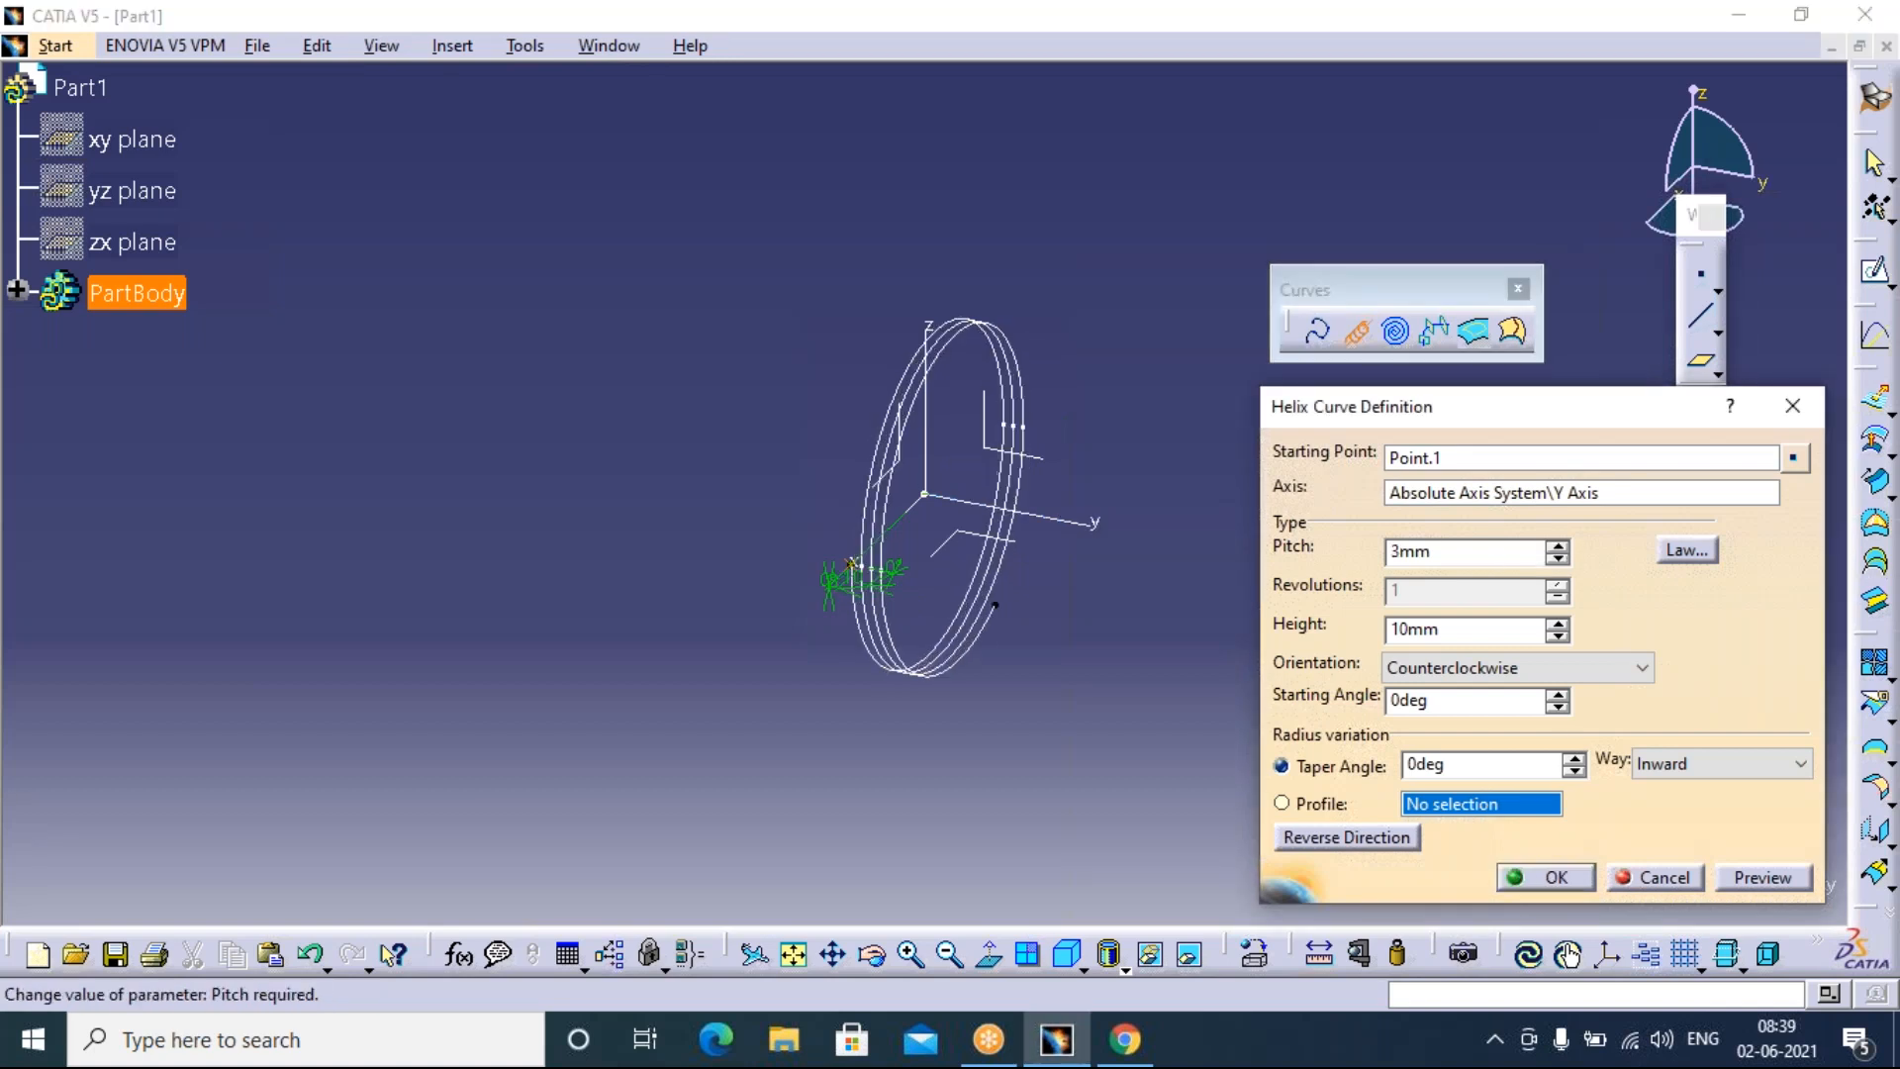
click(1558, 545)
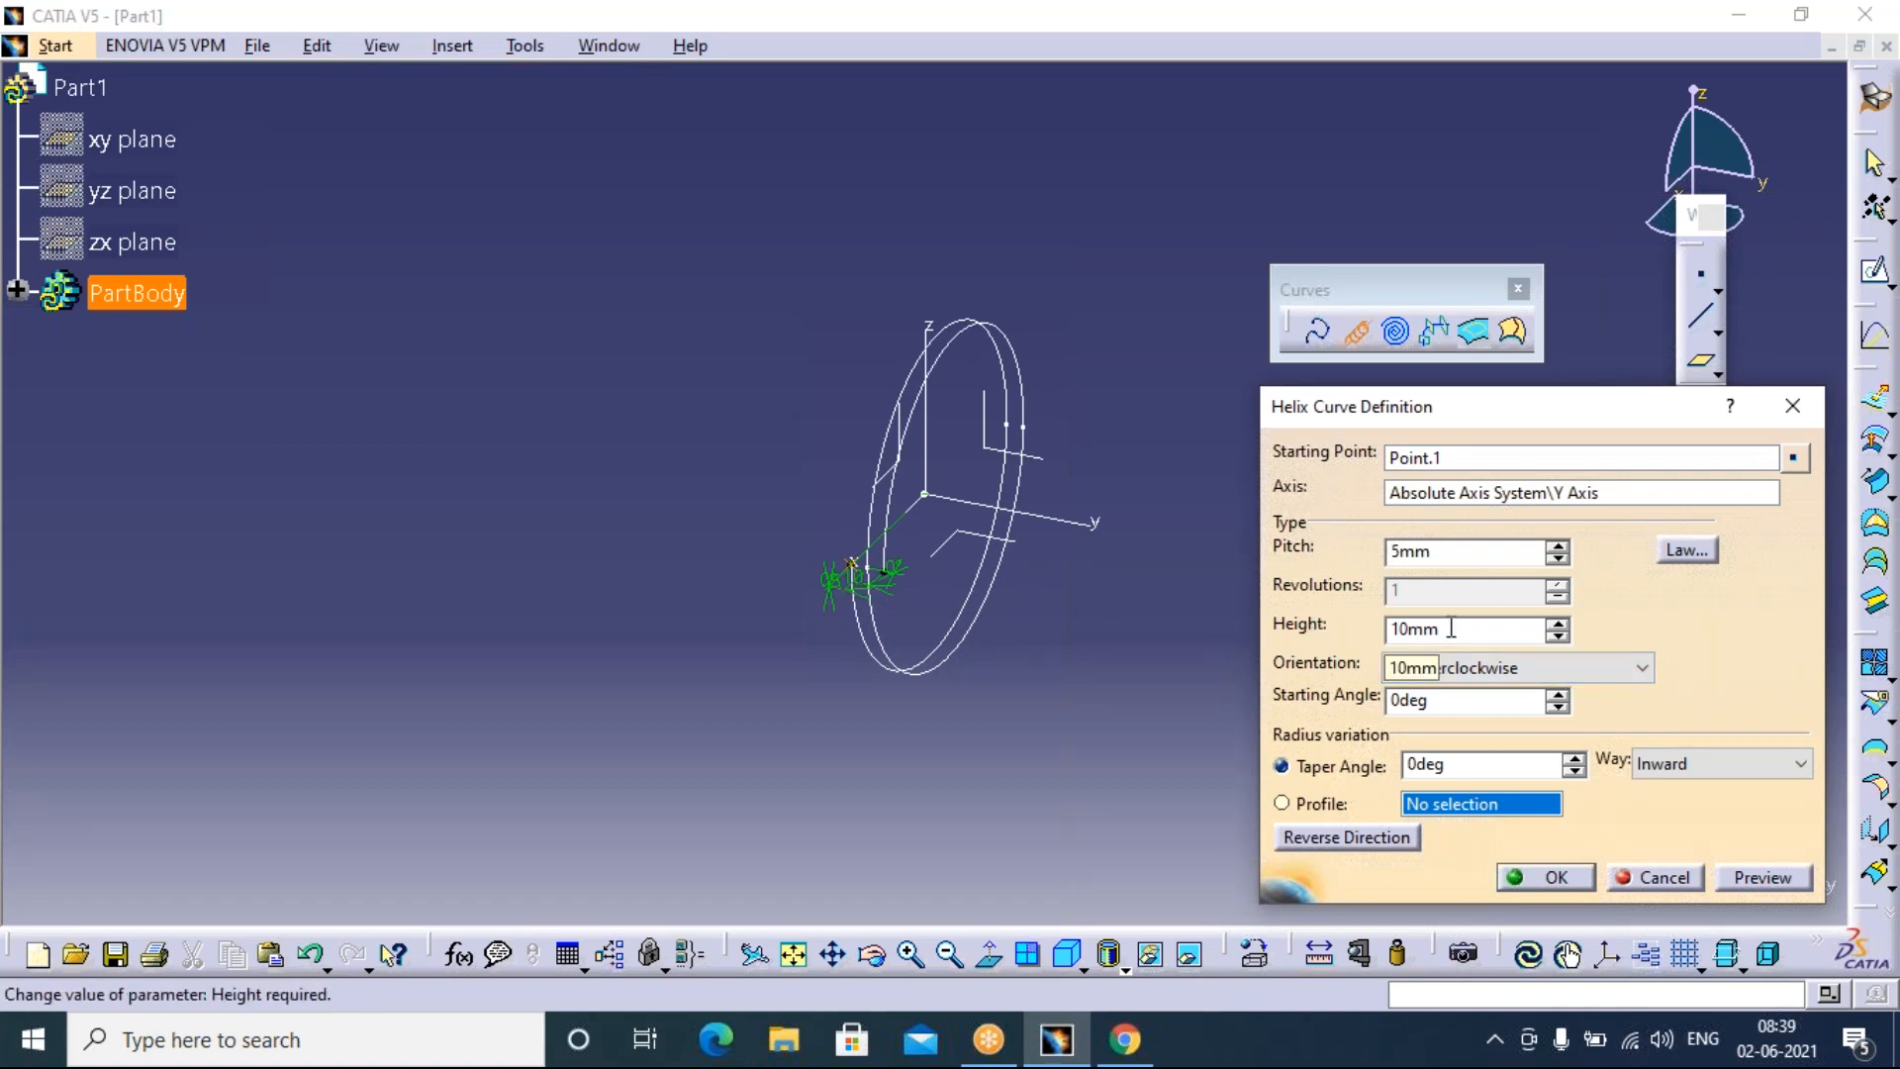
Set the helix's height to 50 mm
click(1558, 624)
click(1558, 625)
click(1559, 624)
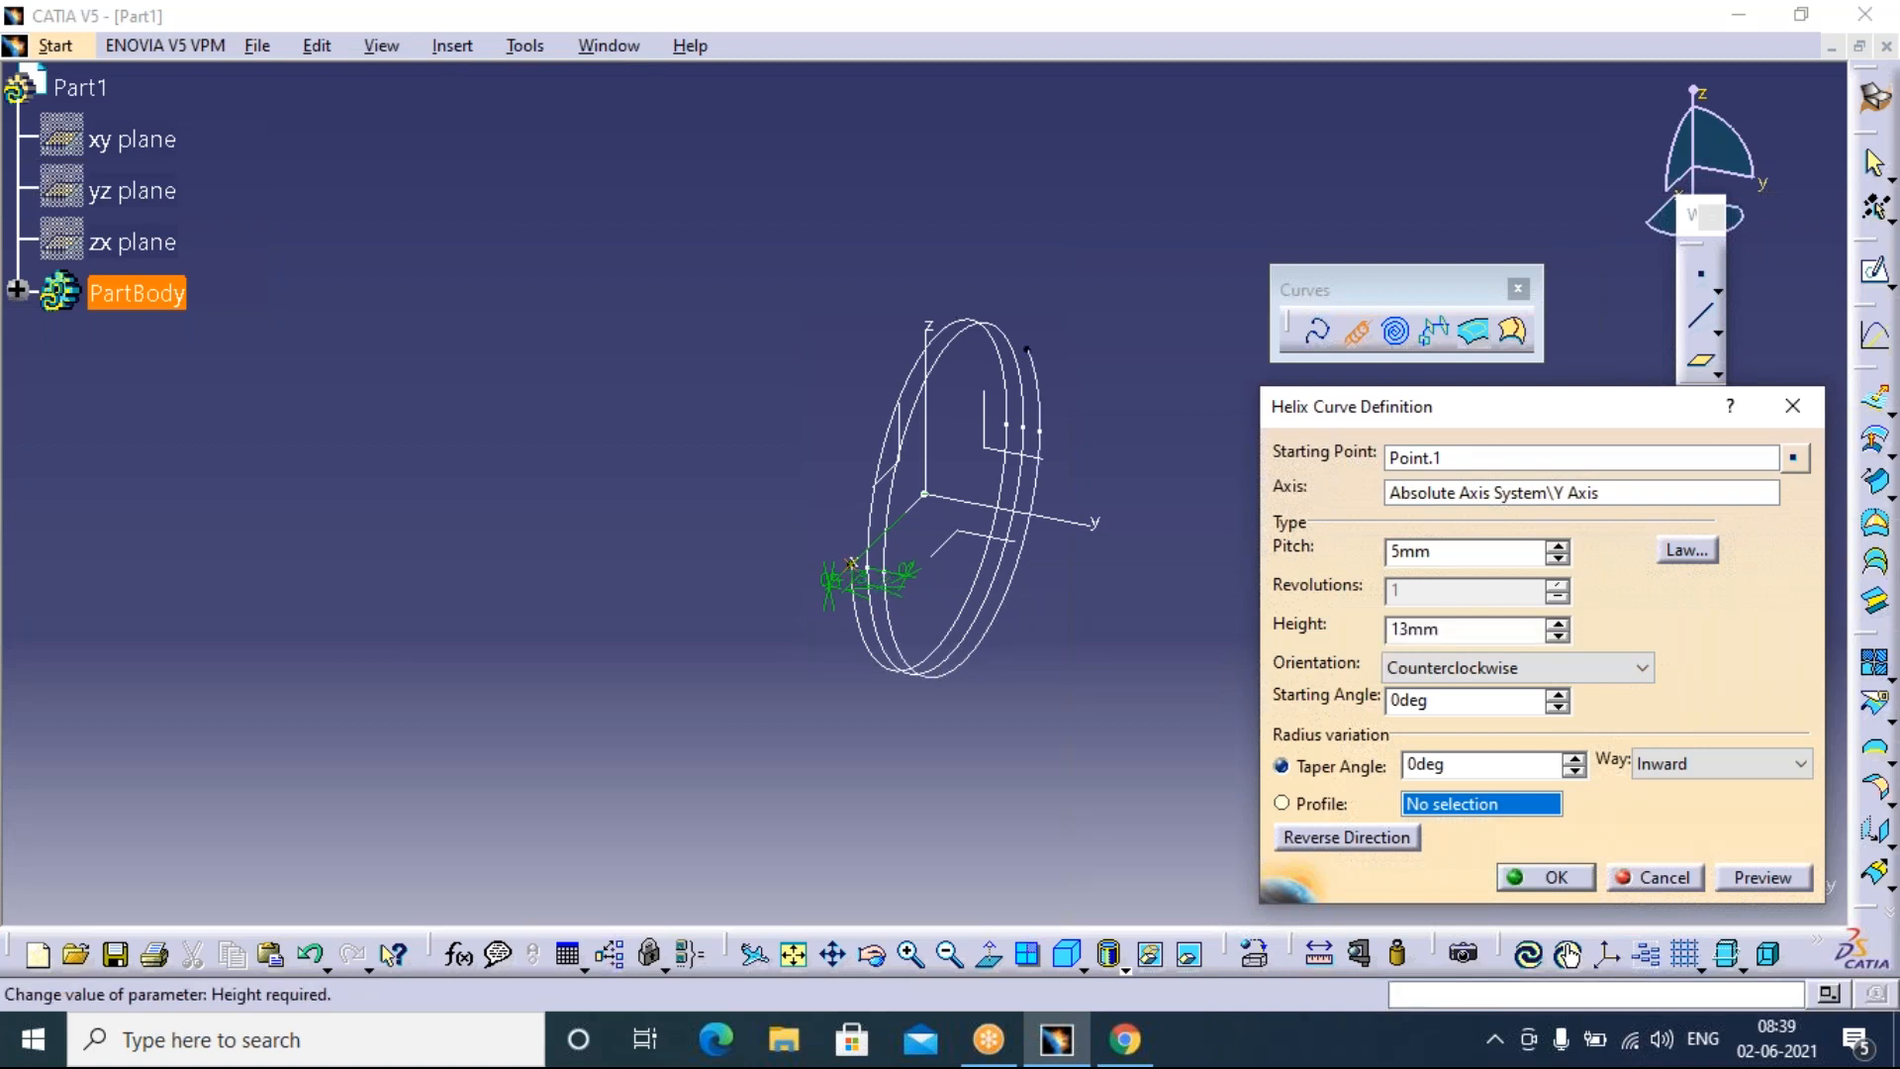
click(1559, 625)
click(1558, 624)
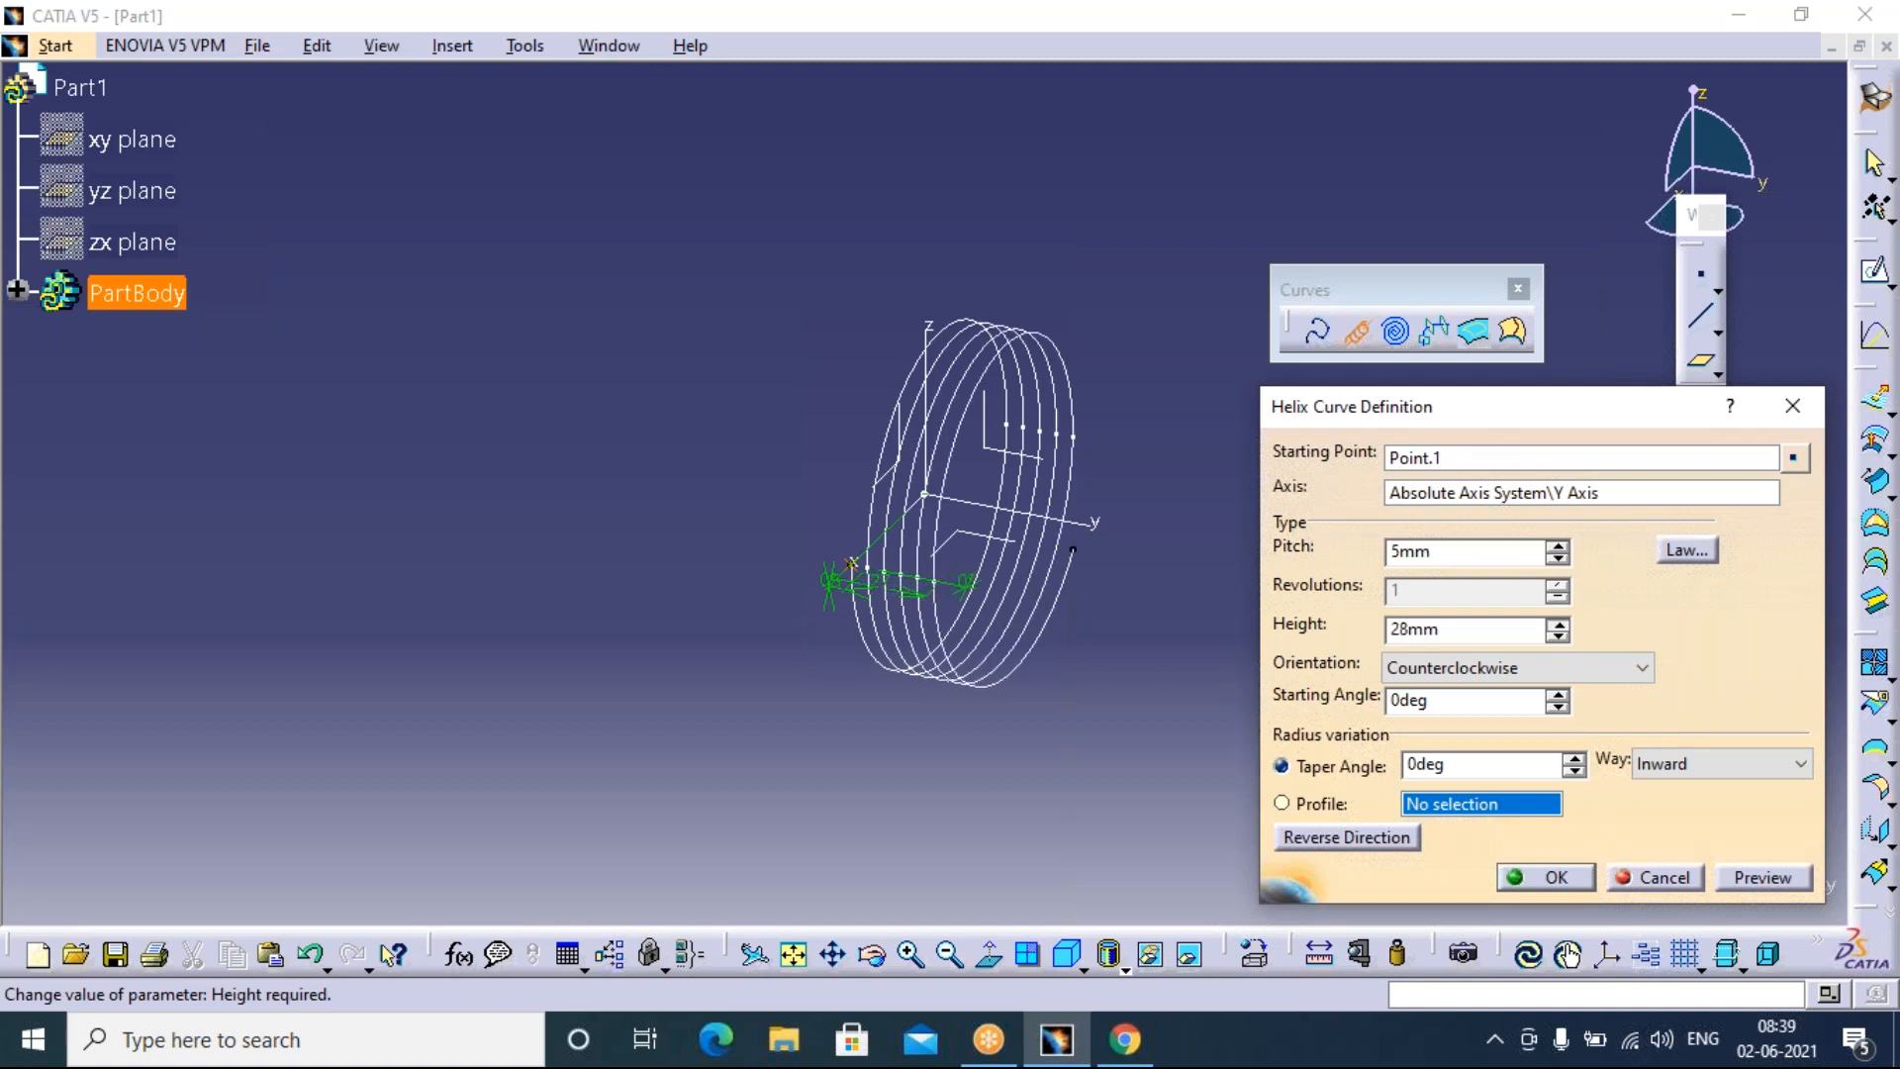
click(1559, 624)
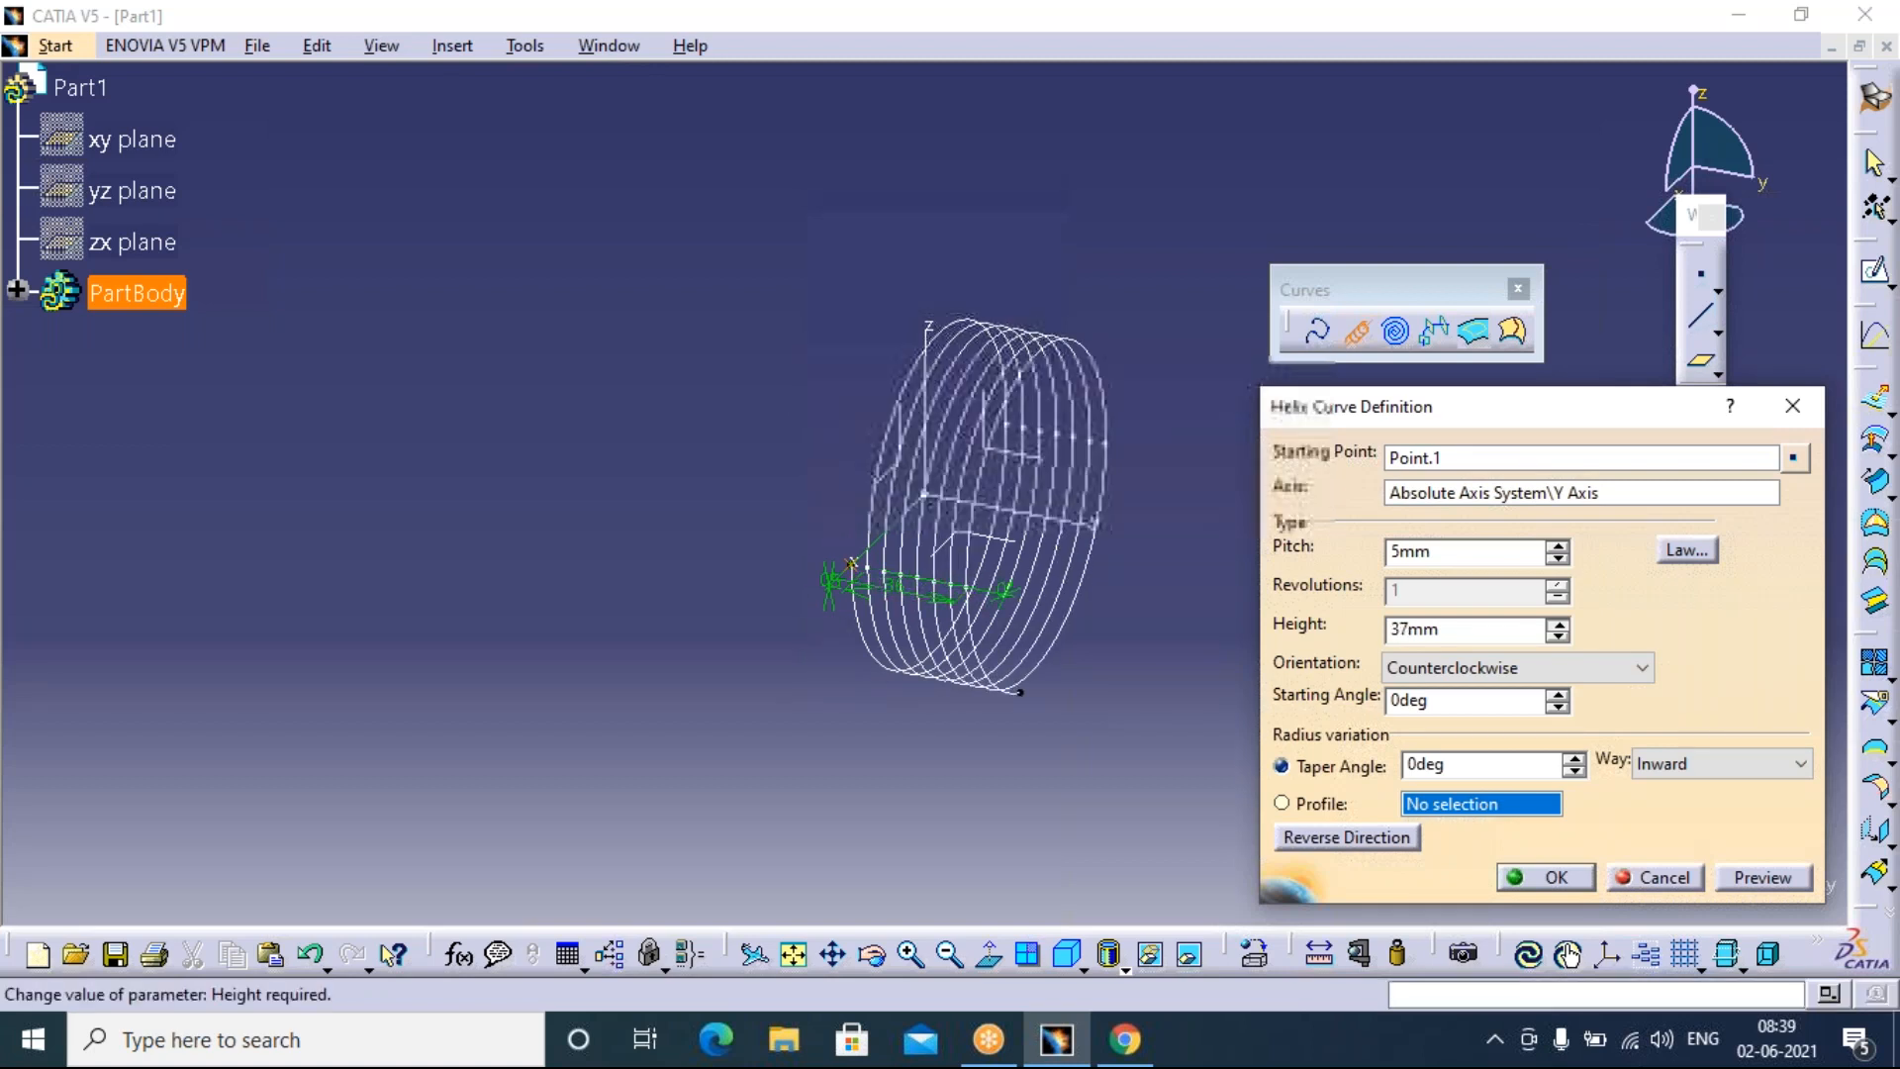
click(1559, 625)
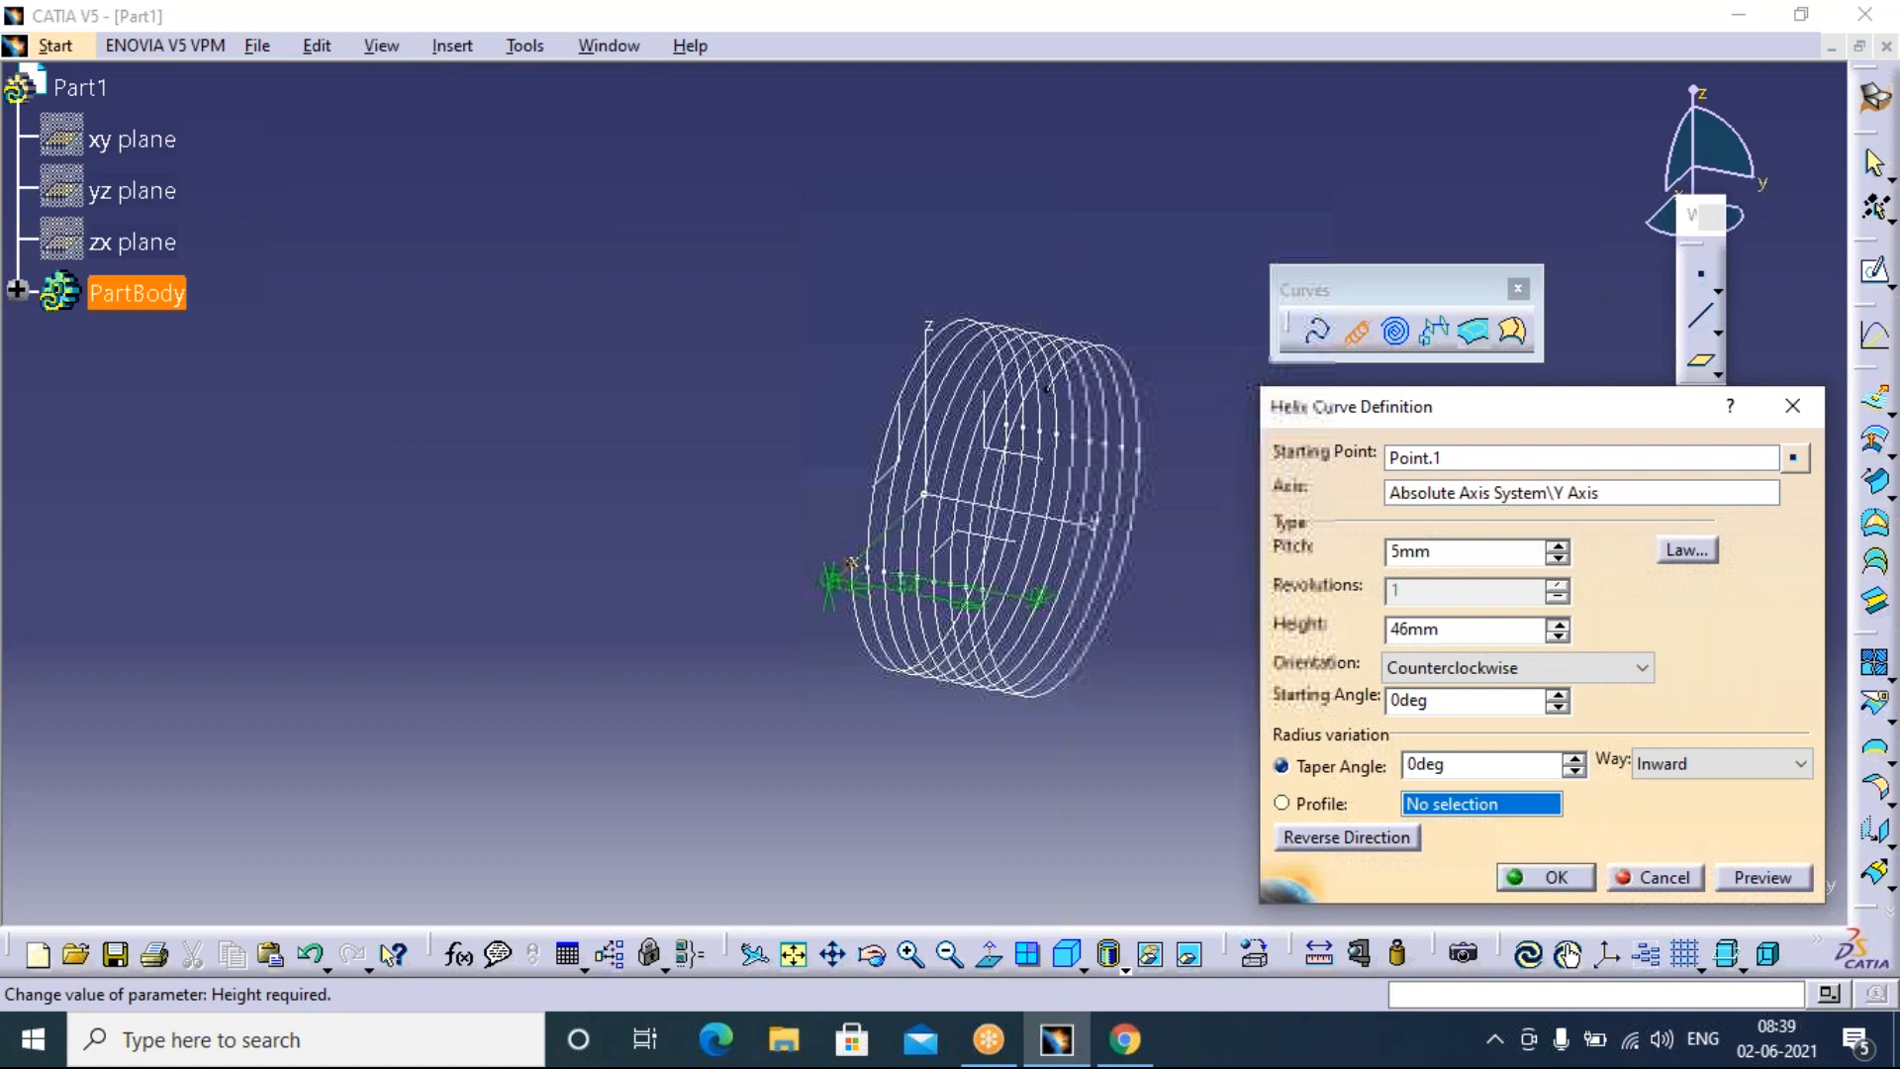
click(1558, 625)
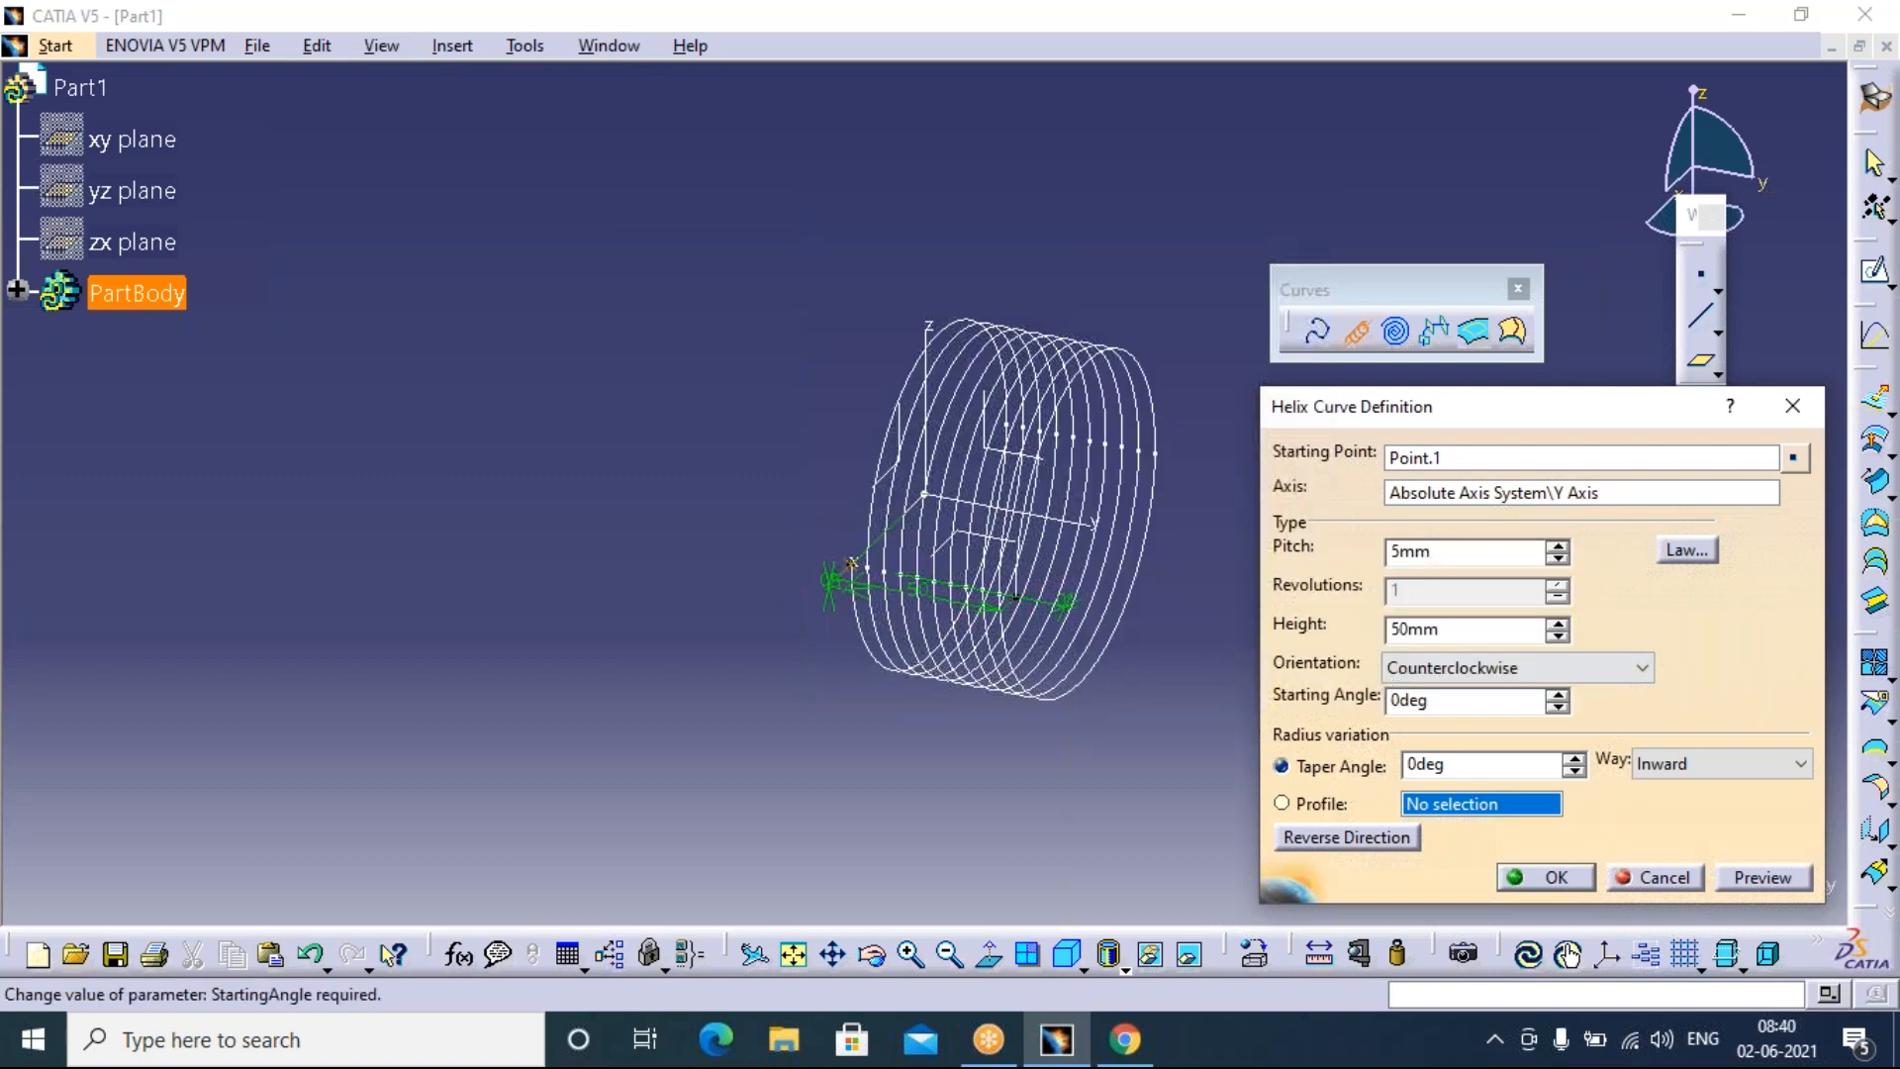
Set the helix's starting angle to 50 degrees
click(1558, 694)
click(1558, 694)
click(1557, 694)
click(1558, 695)
click(1557, 695)
click(1558, 694)
click(1557, 695)
click(1558, 694)
click(1557, 695)
click(1558, 695)
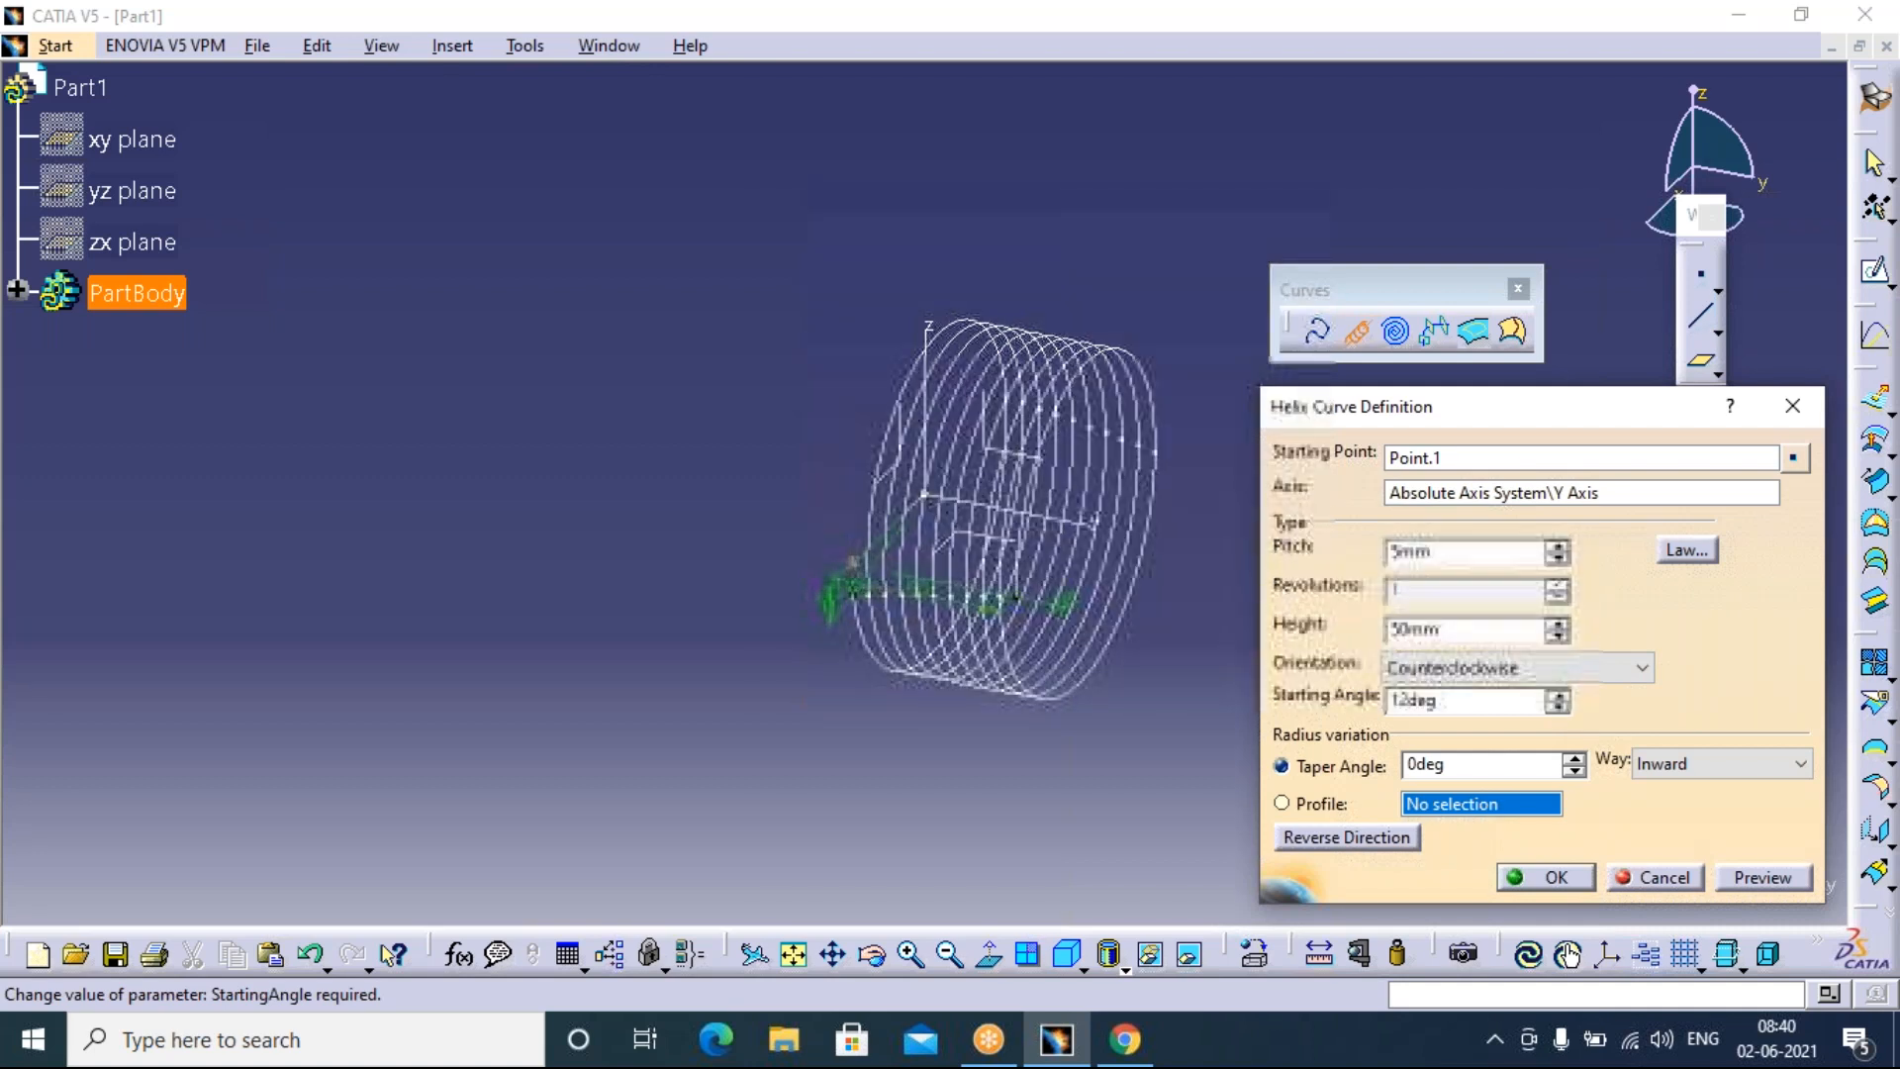
drag(853, 596, 850, 610)
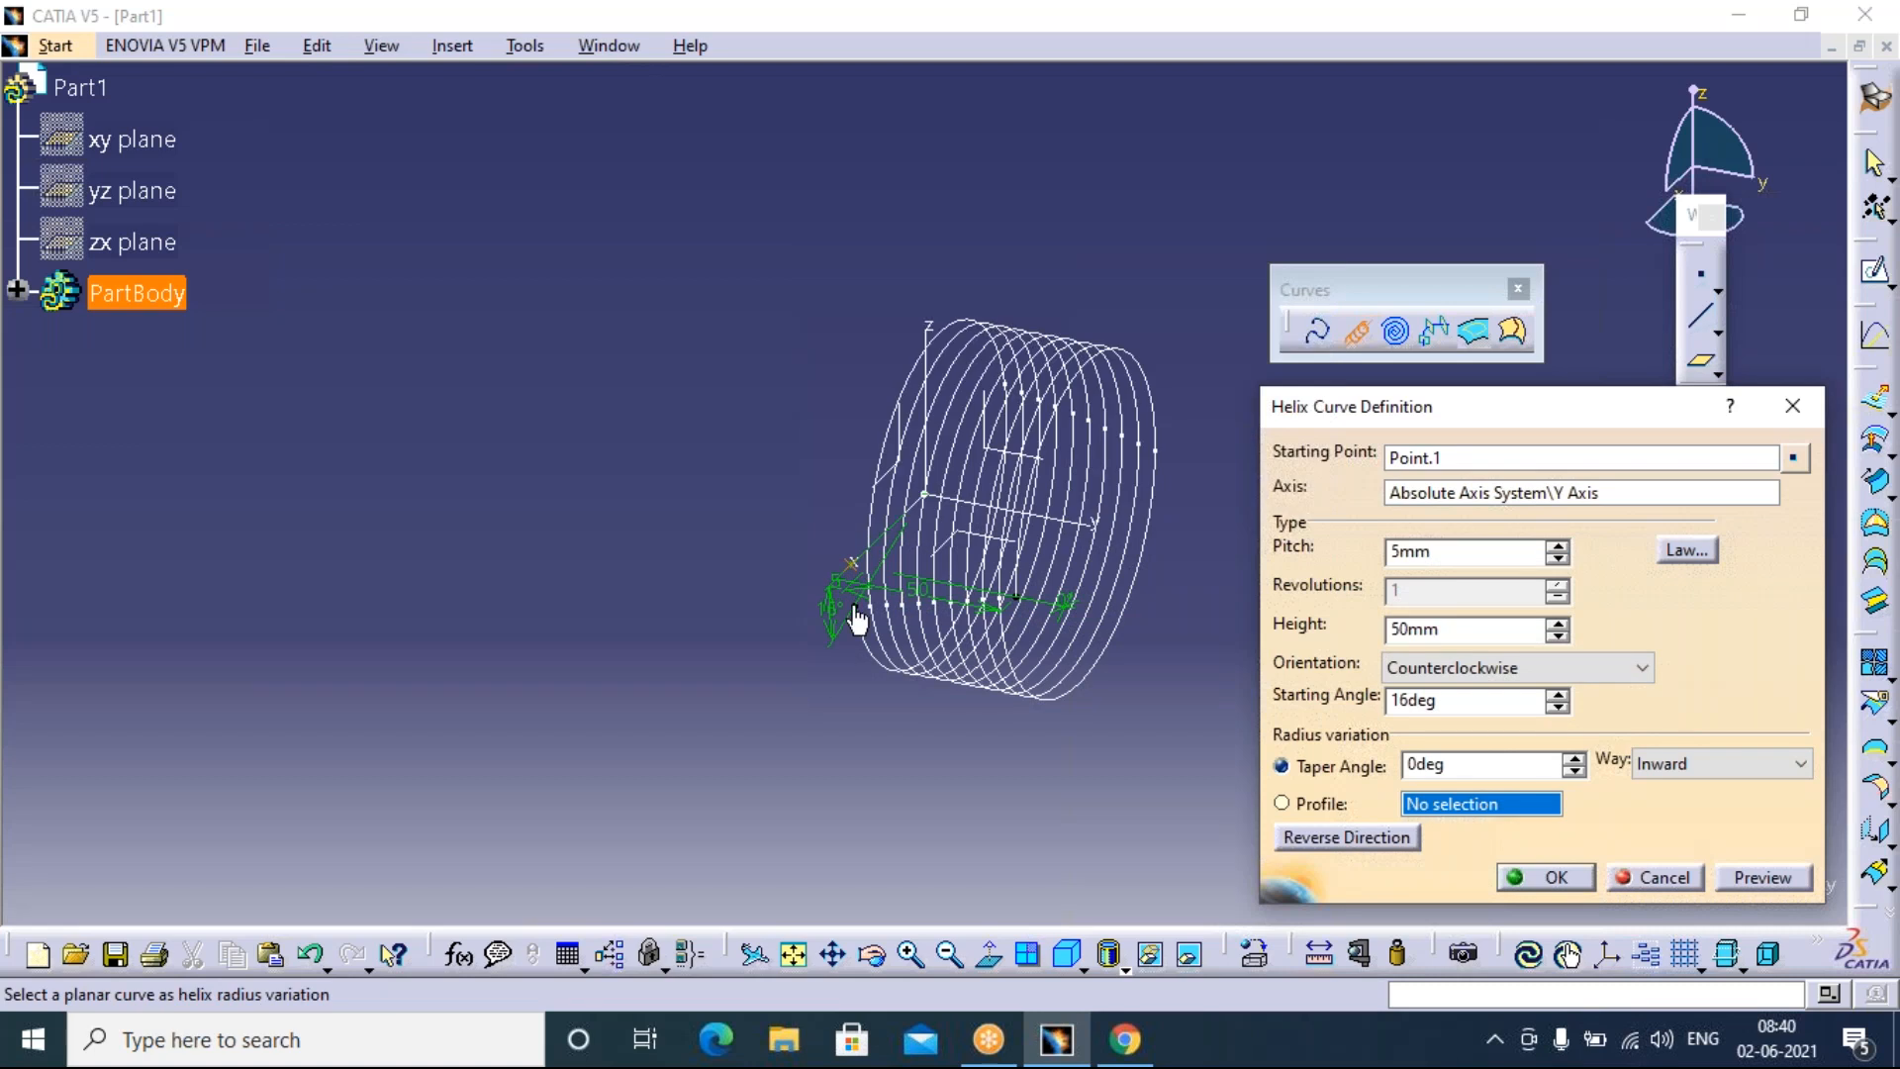
click(1558, 696)
click(1558, 695)
click(1559, 695)
click(1558, 696)
click(1558, 696)
click(1559, 695)
click(1559, 696)
click(1558, 695)
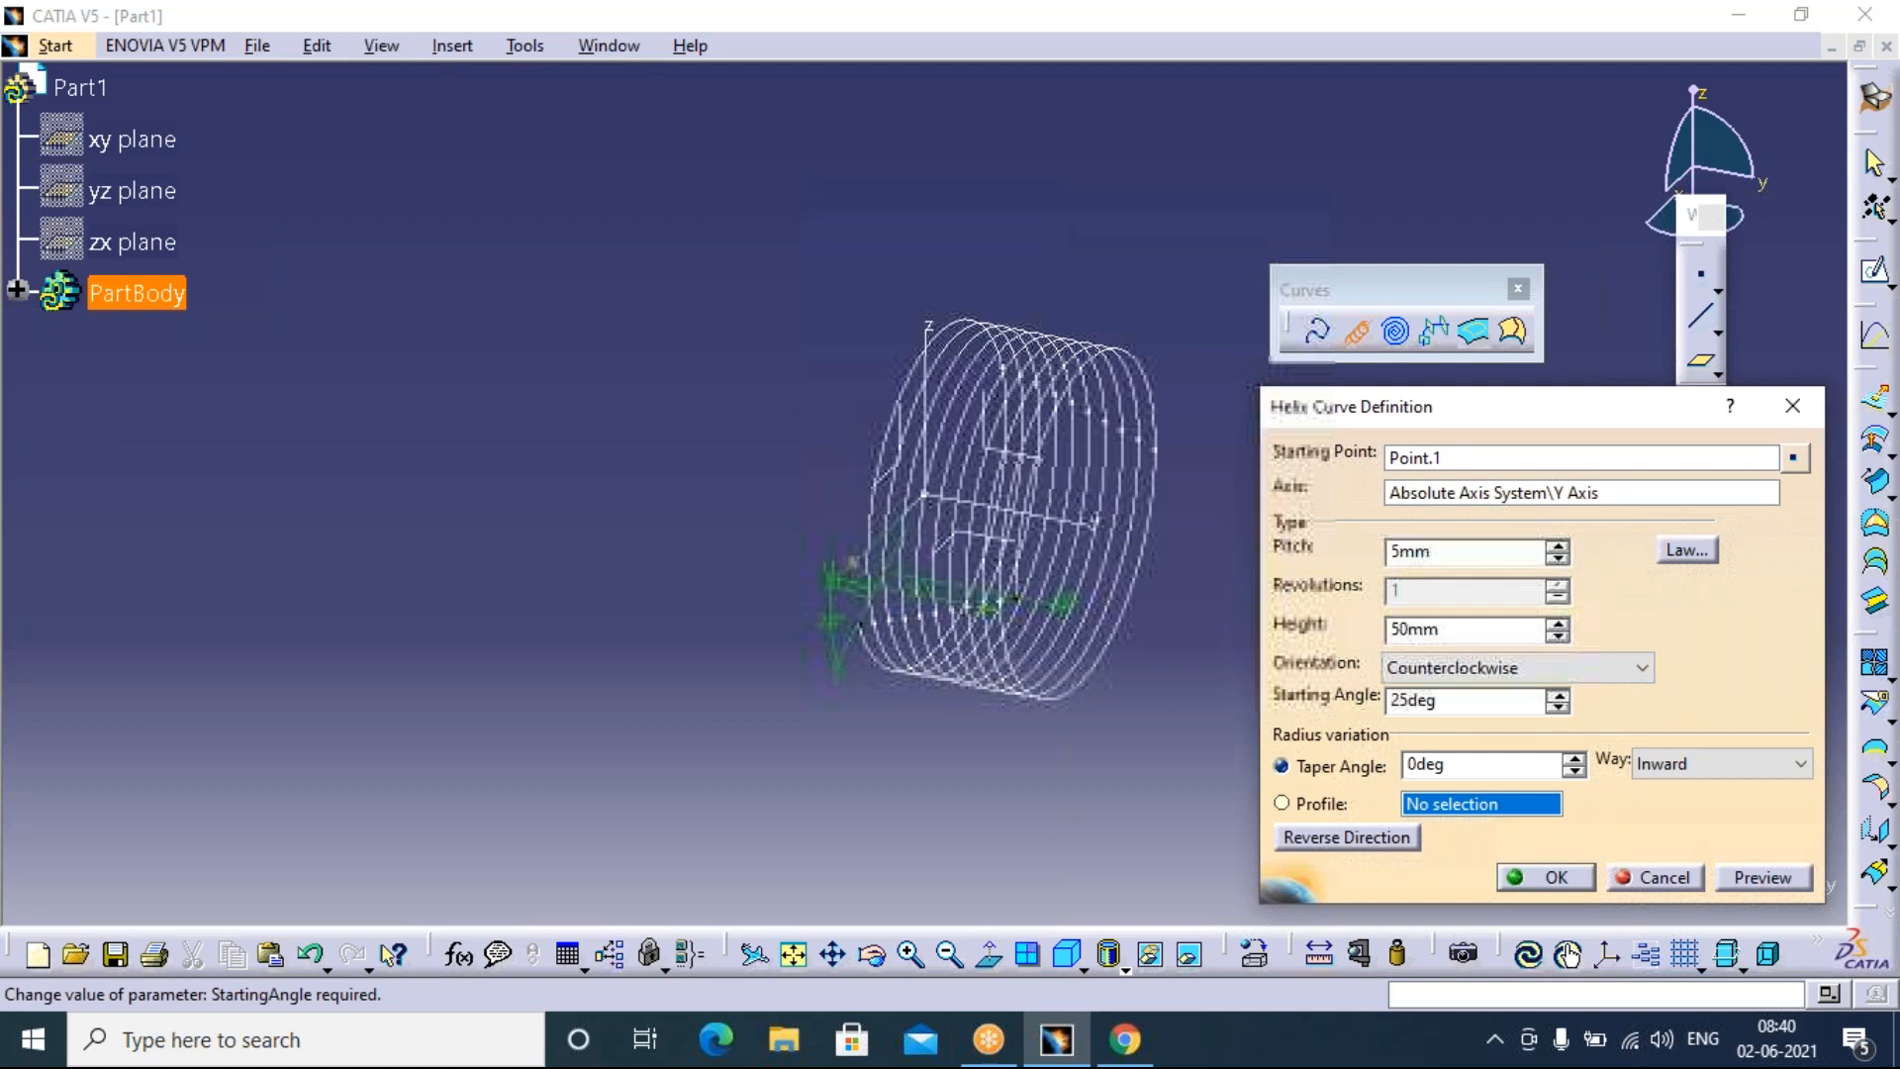
click(1559, 695)
click(1558, 695)
click(1558, 695)
click(1559, 696)
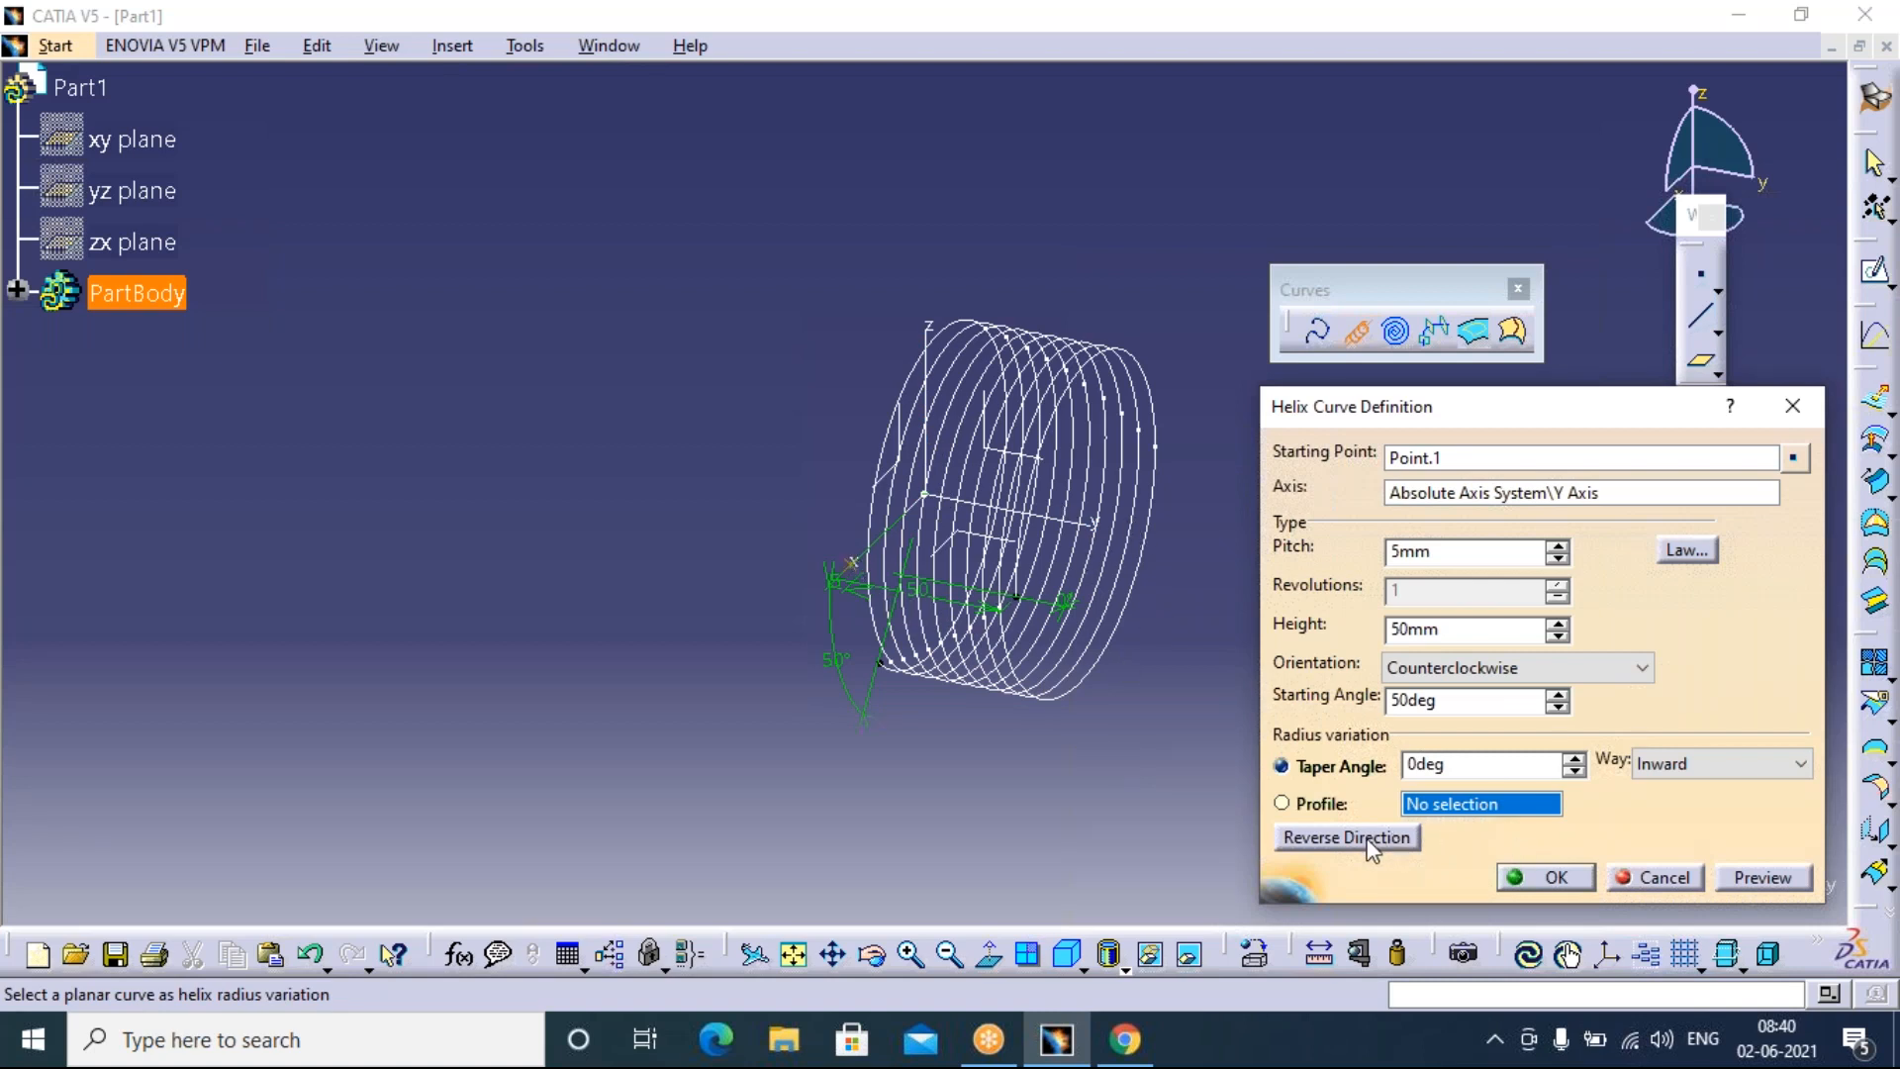
Apply a taper angle of 19 degrees to the helix's radius variation
click(1573, 757)
click(1574, 757)
click(1573, 757)
click(1573, 757)
click(1574, 757)
click(1574, 757)
click(1573, 756)
click(1573, 757)
click(1573, 757)
click(1574, 757)
click(1573, 757)
click(1573, 757)
click(1574, 757)
click(1573, 757)
click(1573, 757)
click(1574, 757)
click(1573, 757)
click(1574, 757)
click(1574, 757)
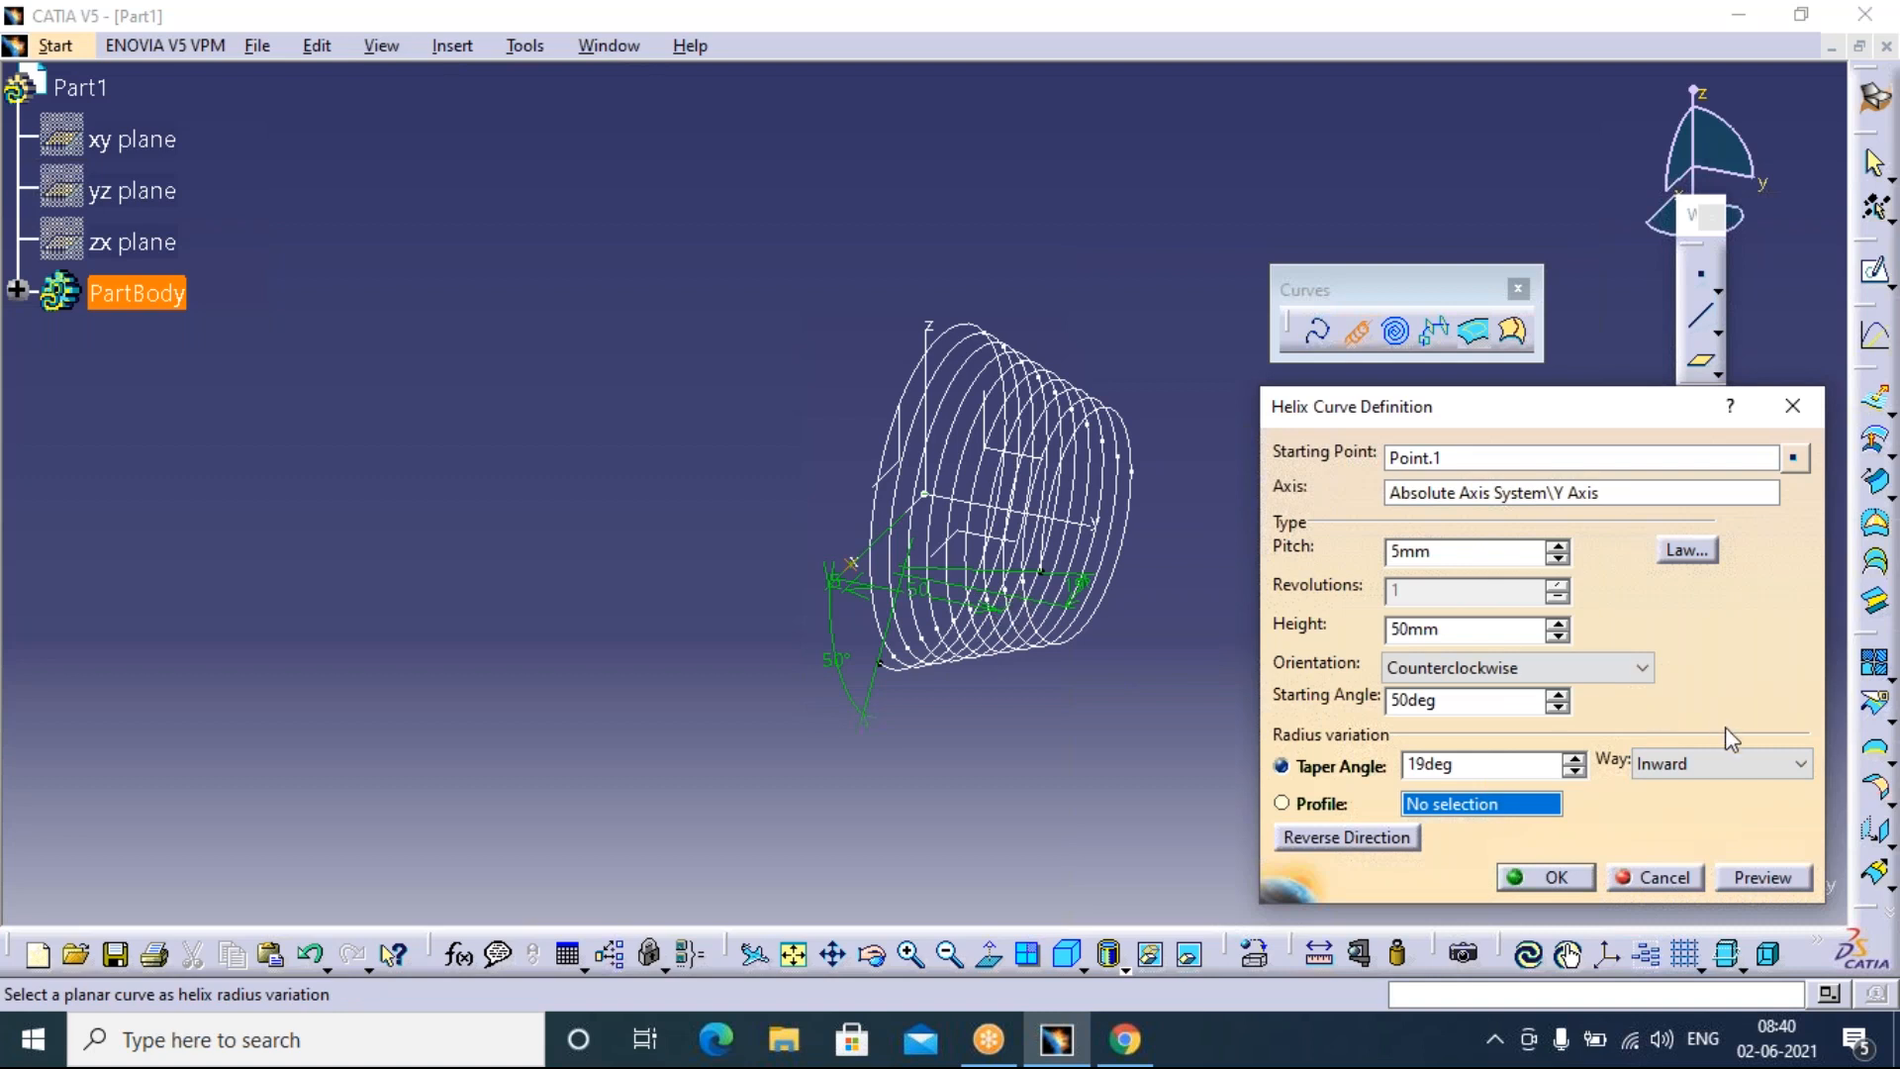
Change the helix's taper direction to Outward and create the curve
click(1781, 765)
click(1732, 804)
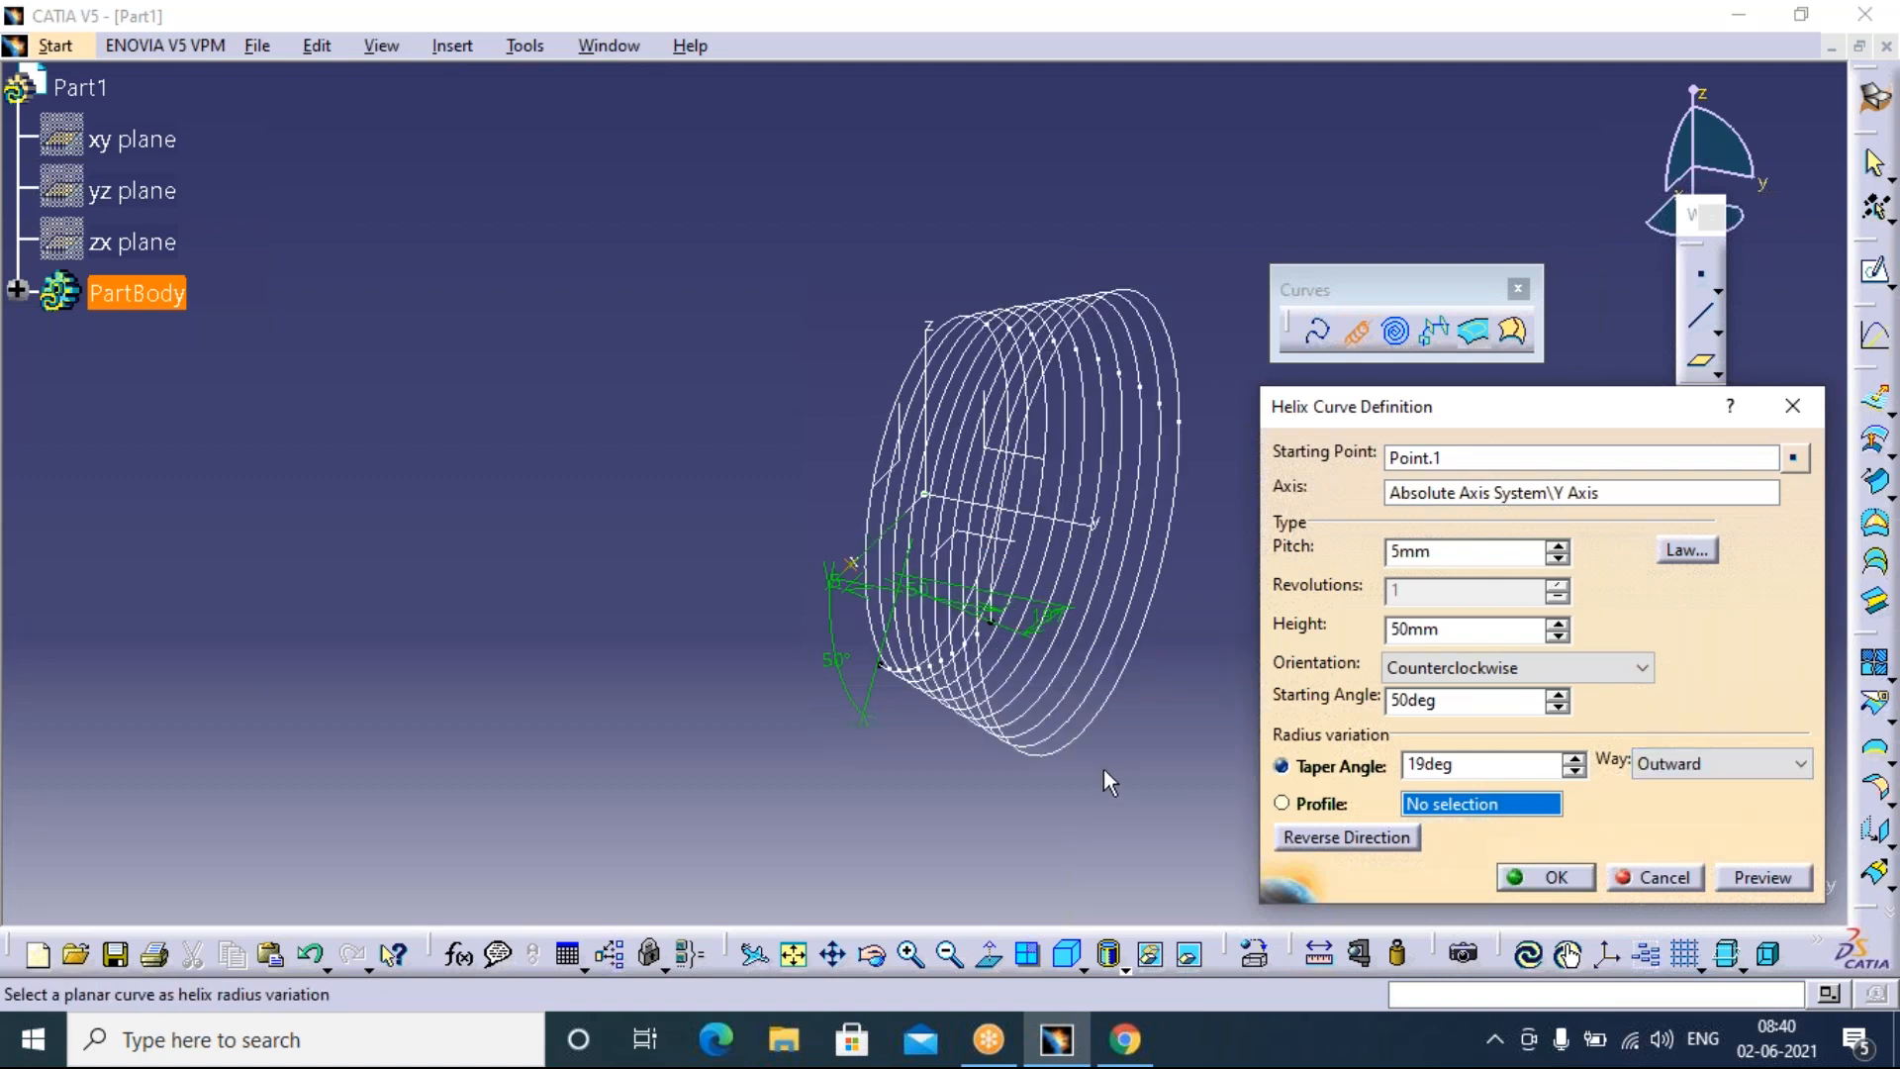
click(1548, 877)
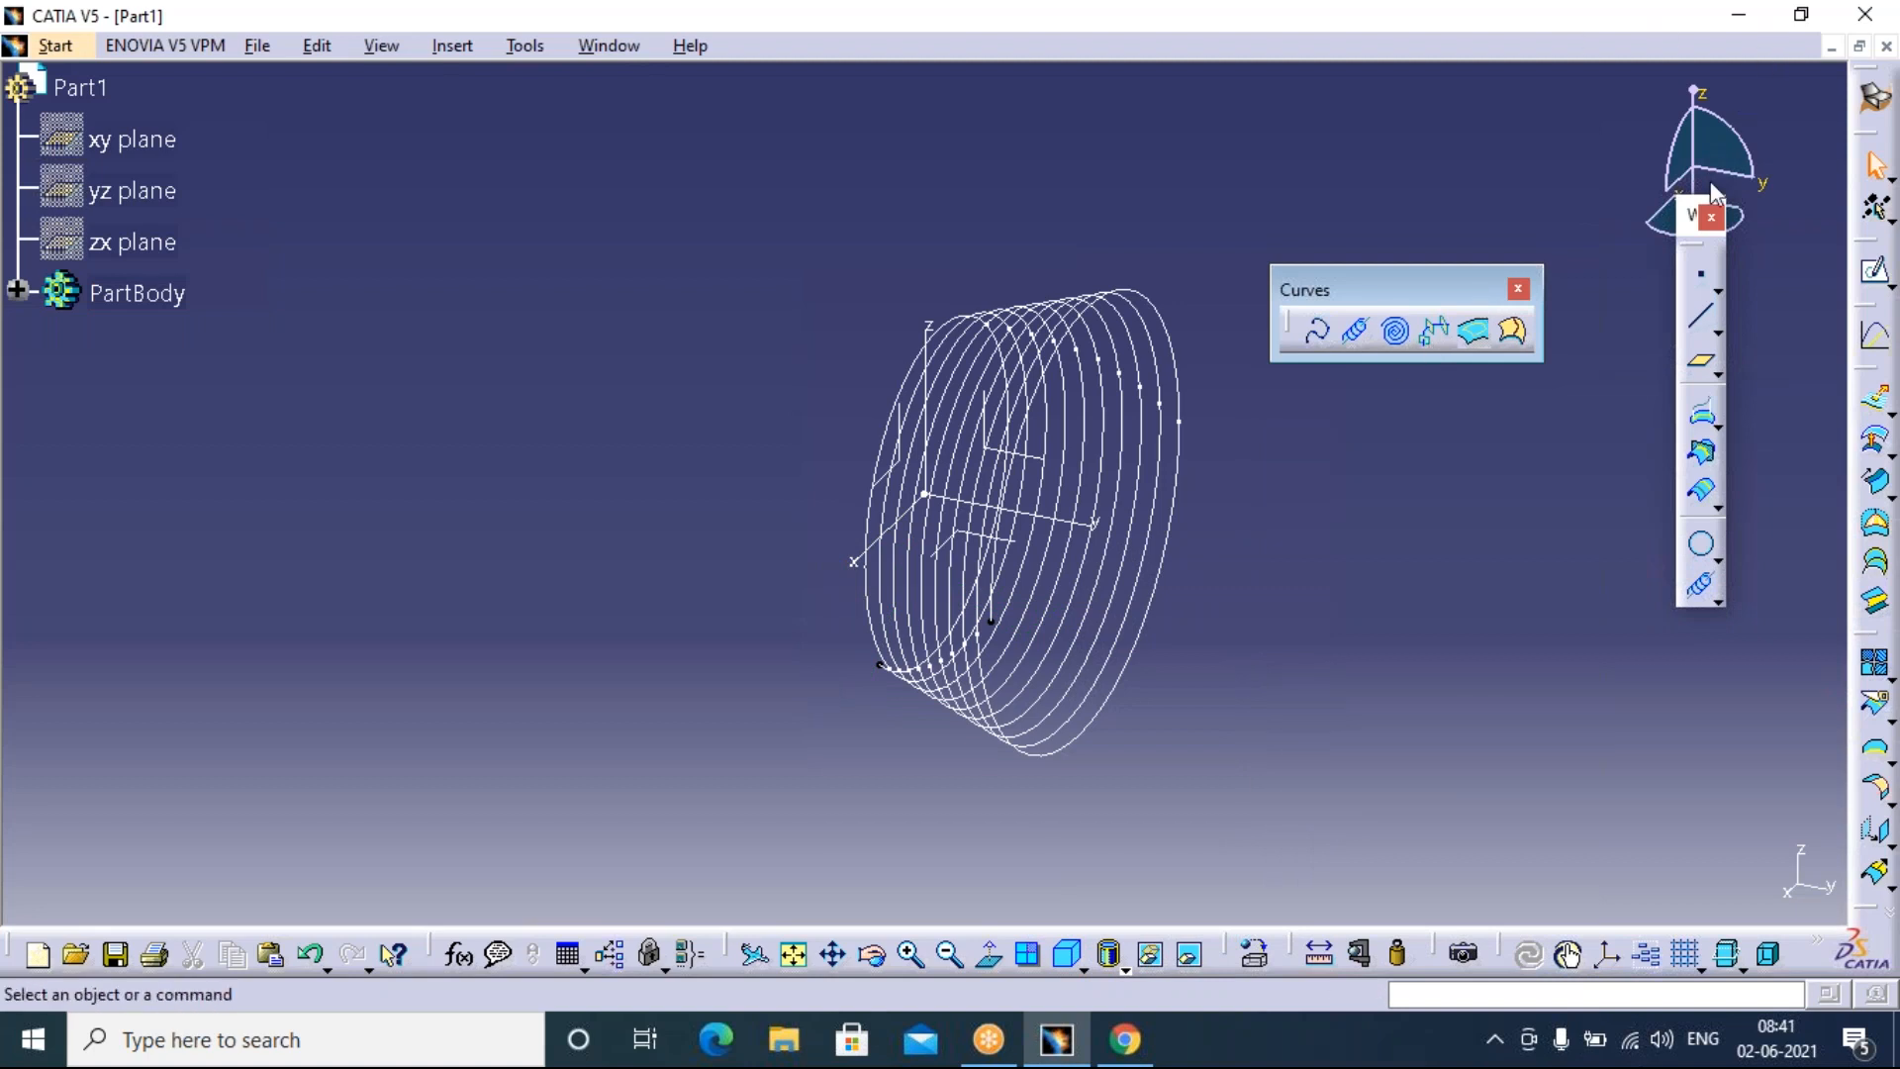
click(1350, 34)
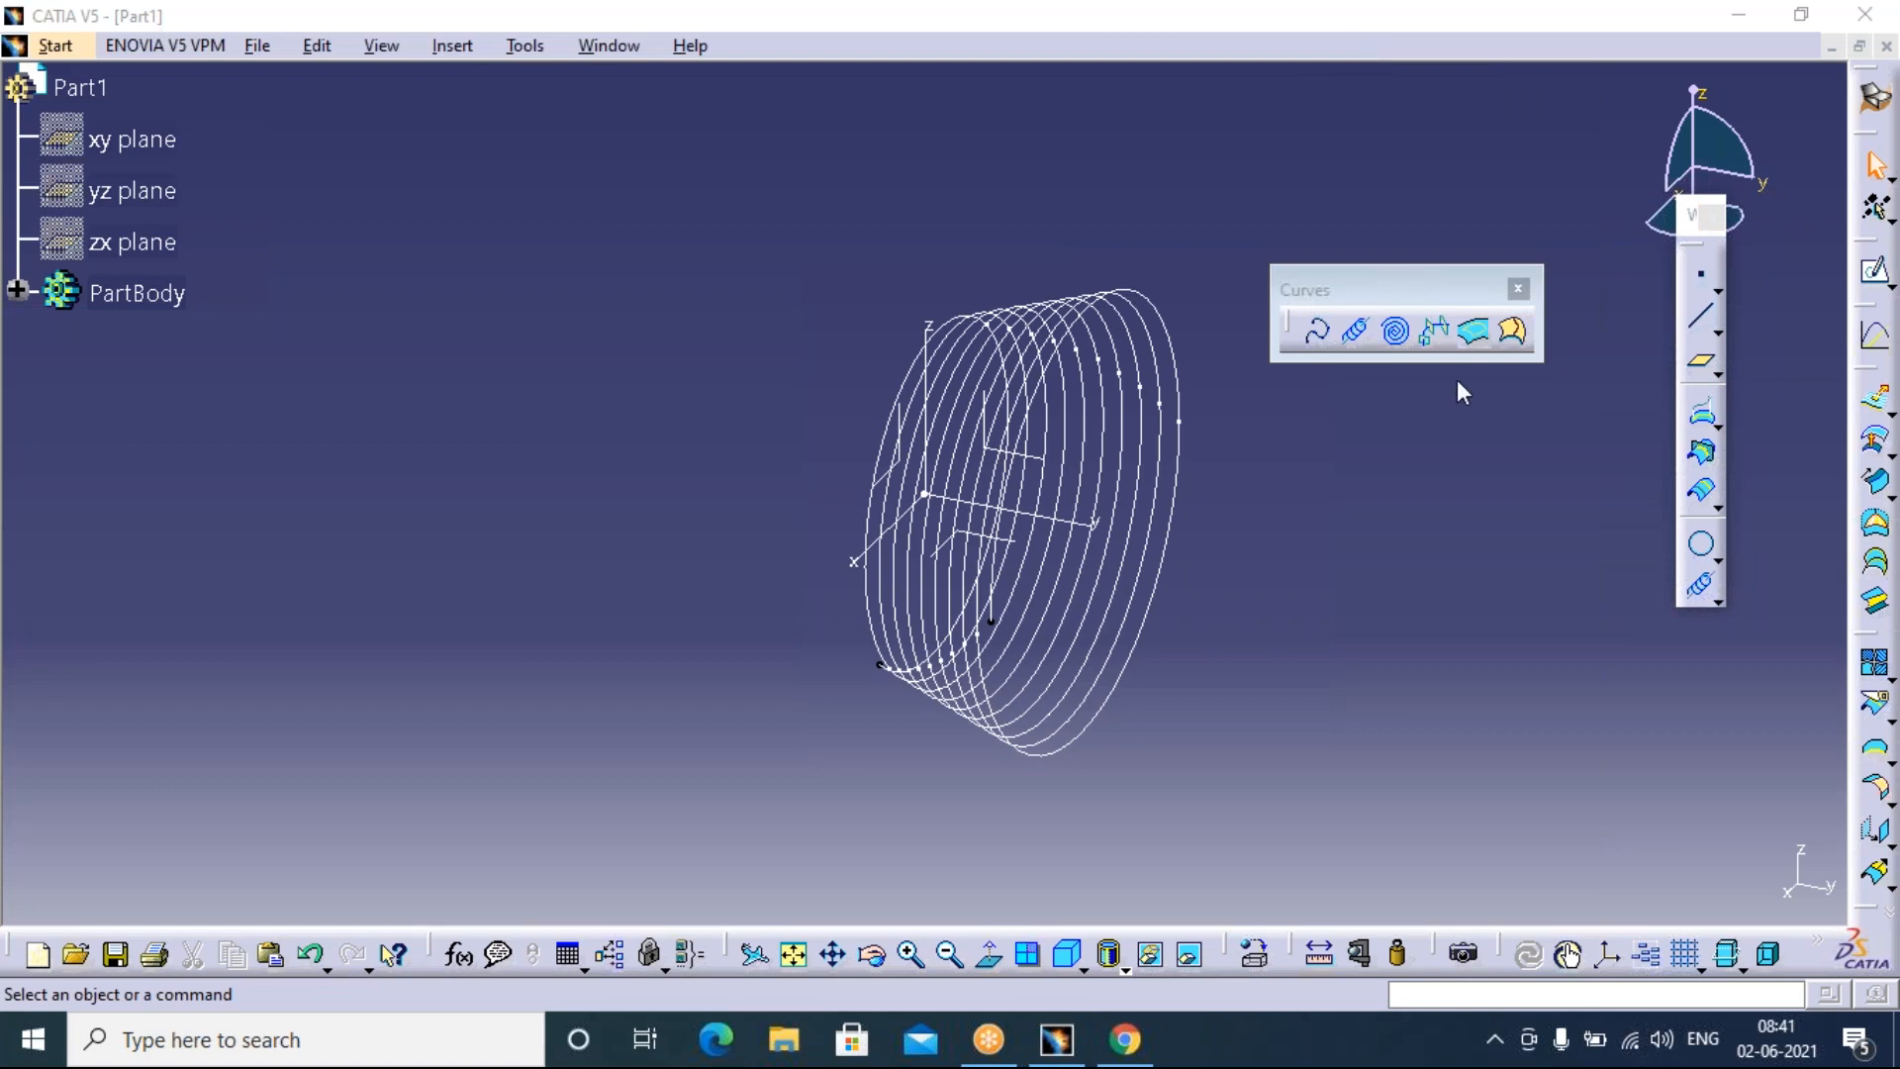